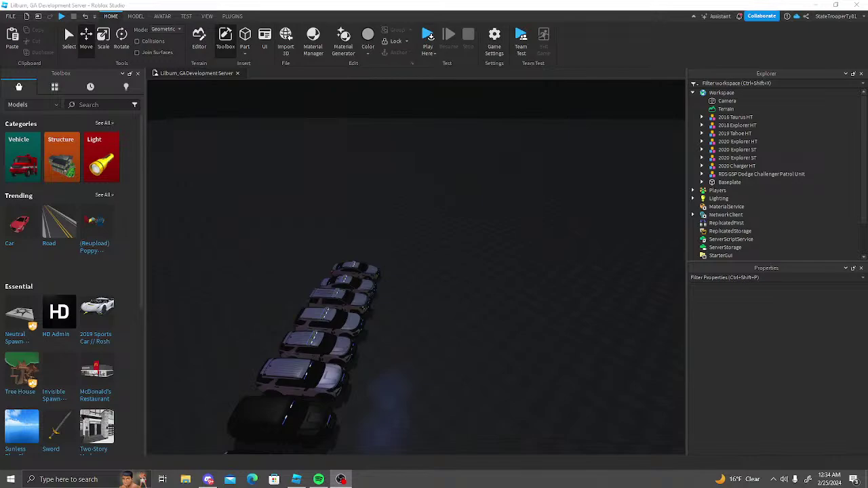
Switch briefly to the web browser and back to the Studio window.
{"action": "key", "text": "alt+Tab"}
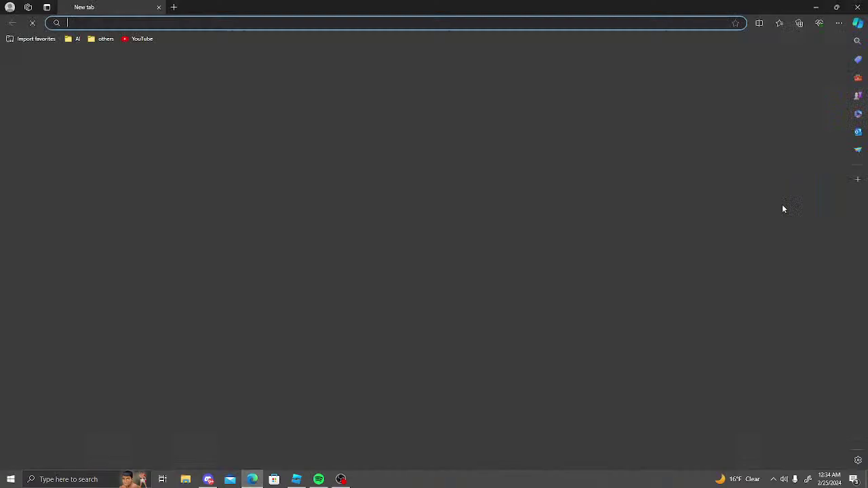
{"action": "key", "text": "alt+Tab"}
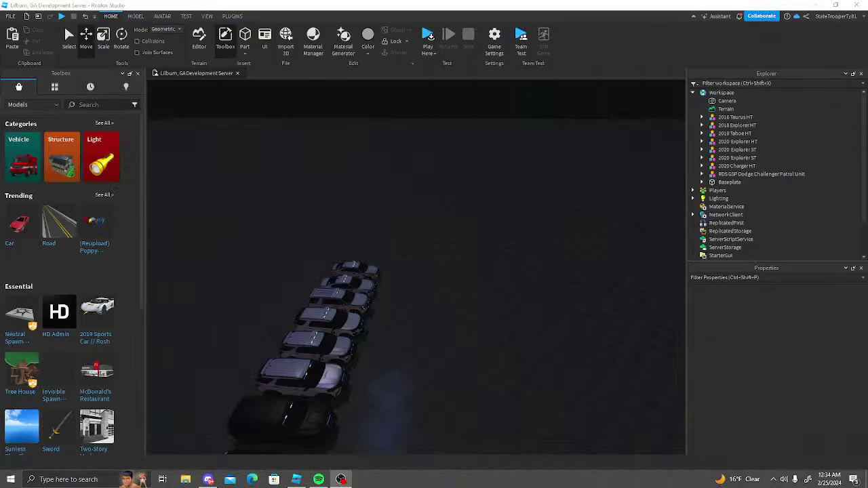
{"action": "key", "text": "alt+Tab"}
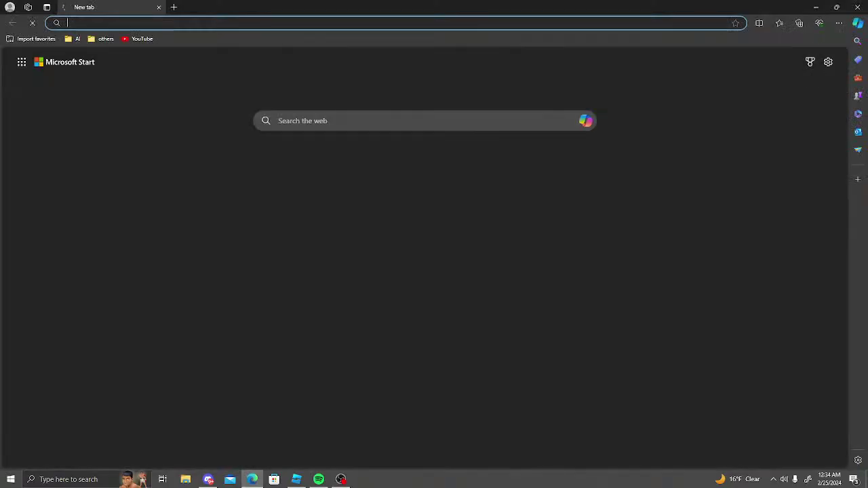
{"action": "key", "text": "alt+Tab"}
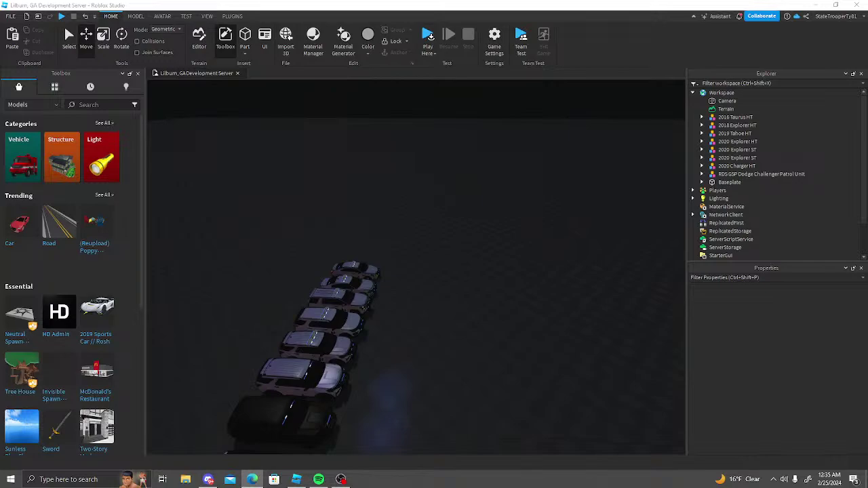
{"action": "right_click_drag", "start_coordinate": [465, 333], "coordinate": [460, 330]}
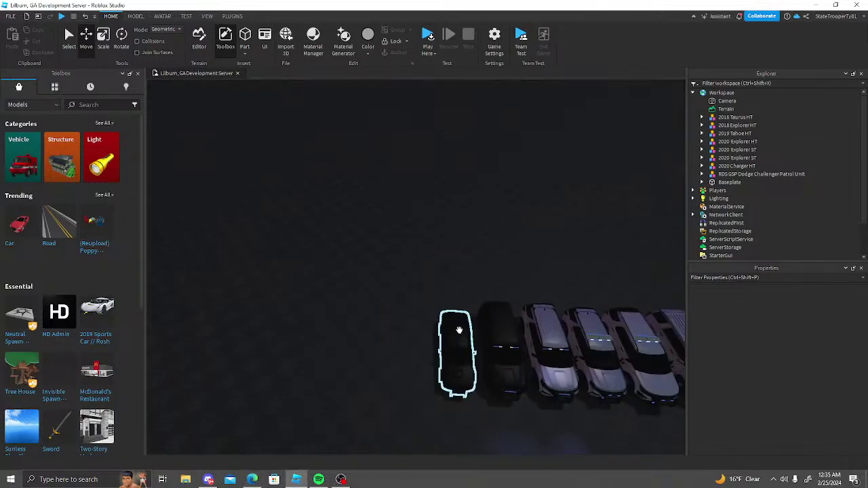
Launch Roblox Studio from a Windows search for 'r' and open the Lilburn, GA place.
{"action": "left_click", "coordinate": [69, 476]}
{"action": "type", "text": "r"}
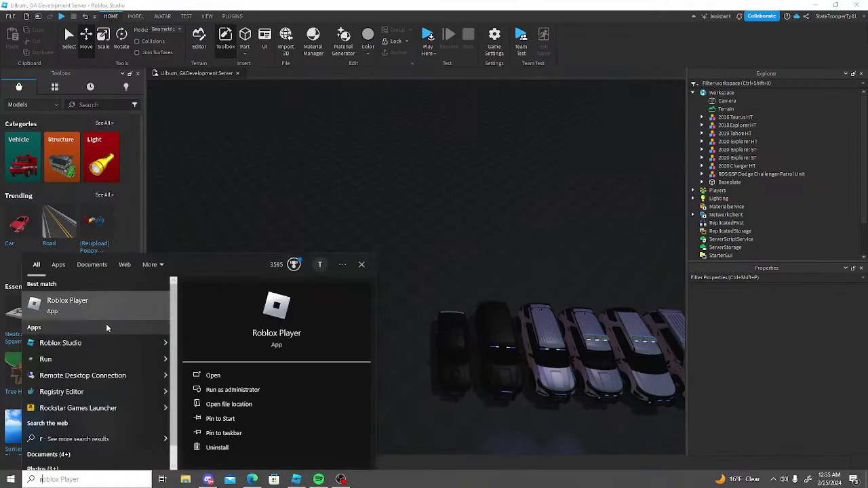
{"action": "left_click", "coordinate": [140, 344]}
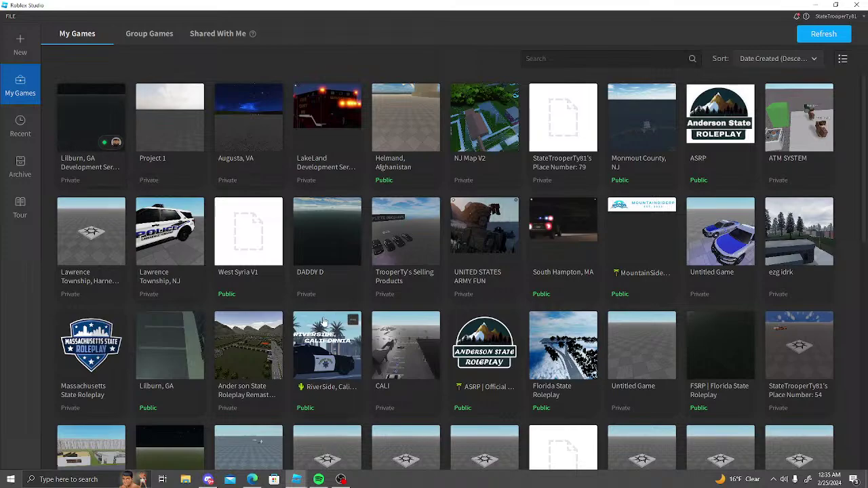
{"action": "left_click", "coordinate": [178, 350]}
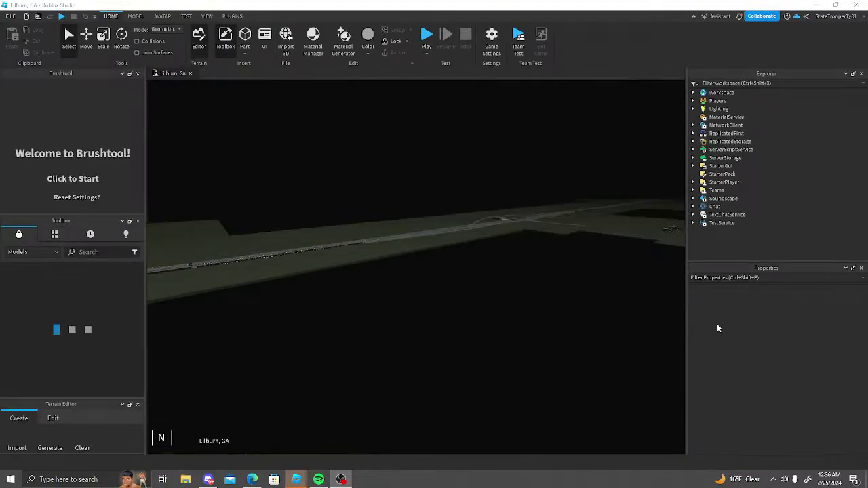
Fly the camera toward the road and close the Brushtool and ThreeDText plugin panels.
{"action": "right_click_drag", "start_coordinate": [403, 246], "coordinate": [402, 249]}
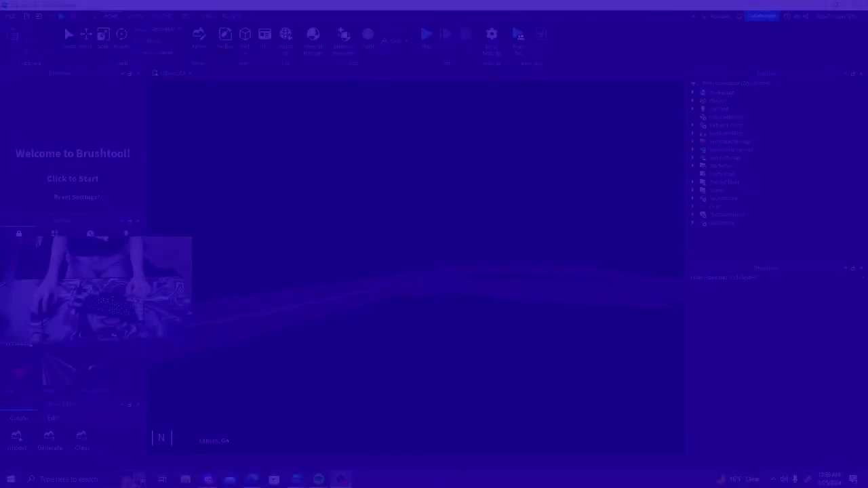
{"action": "scroll", "coordinate": [433, 310], "scroll_direction": "up", "scroll_amount": 3}
{"action": "scroll", "coordinate": [433, 310], "scroll_direction": "up", "scroll_amount": 3}
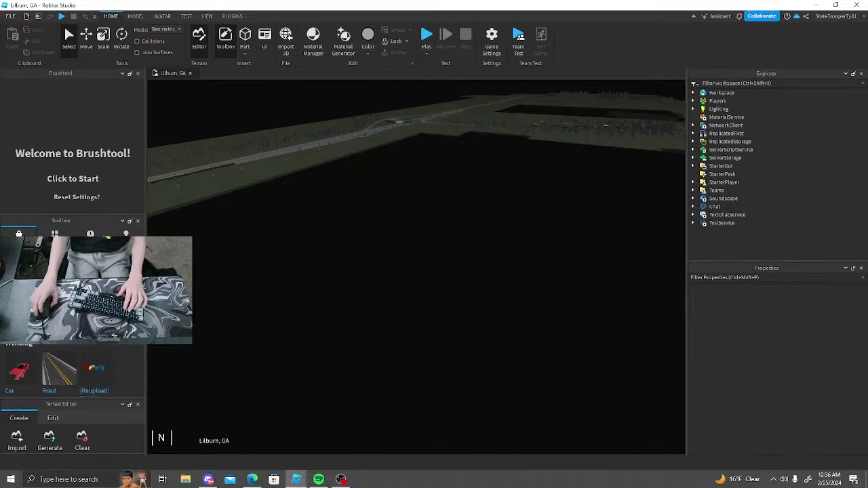
{"action": "key", "text": "w"}
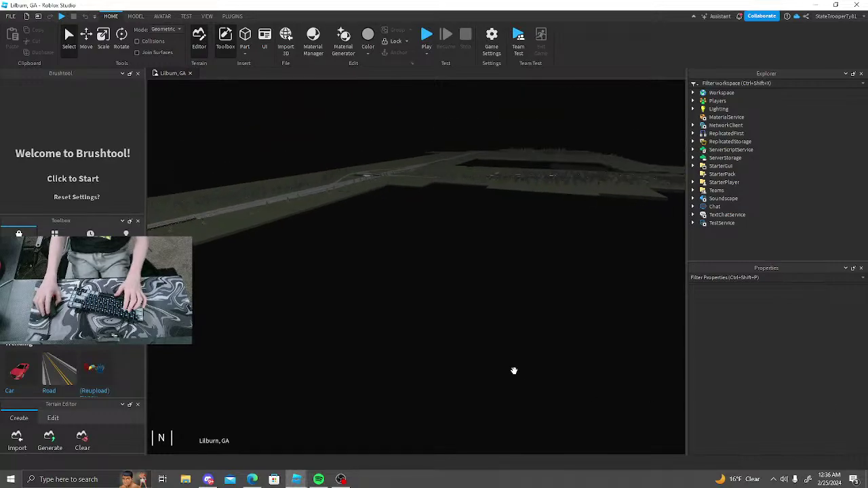
{"action": "key", "text": "w"}
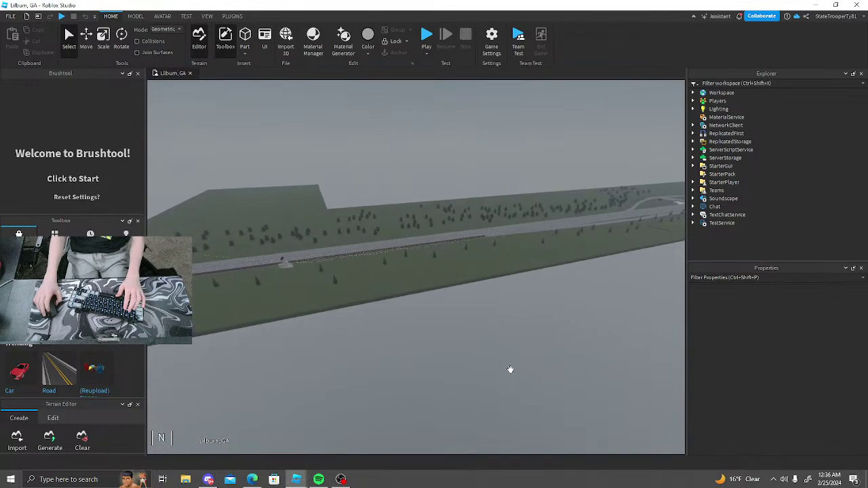
{"action": "left_click", "coordinate": [137, 74]}
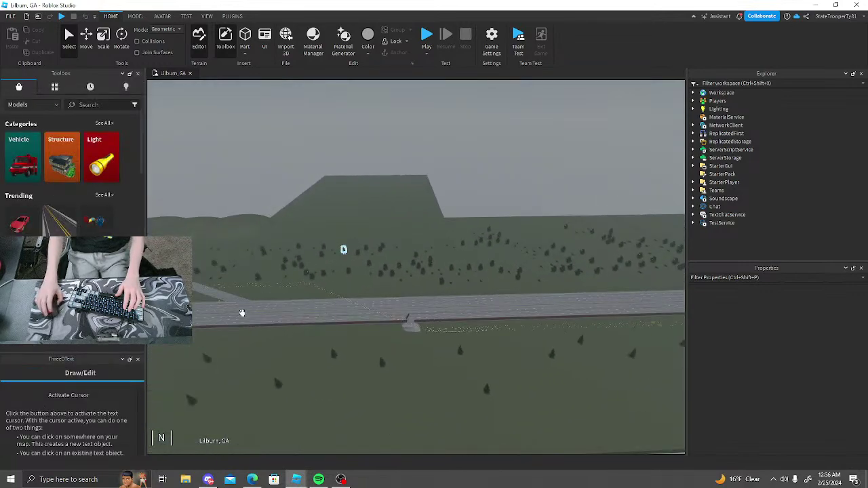
{"action": "left_click", "coordinate": [137, 358]}
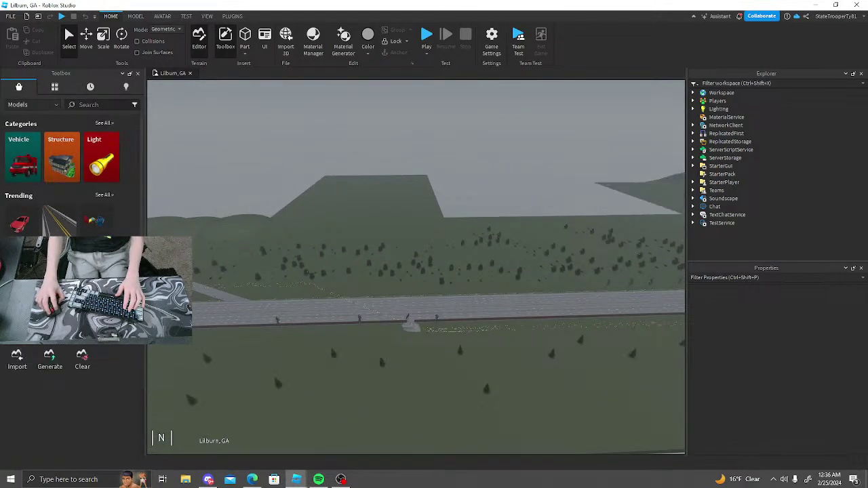
{"action": "right_click_drag", "start_coordinate": [350, 131], "coordinate": [349, 126]}
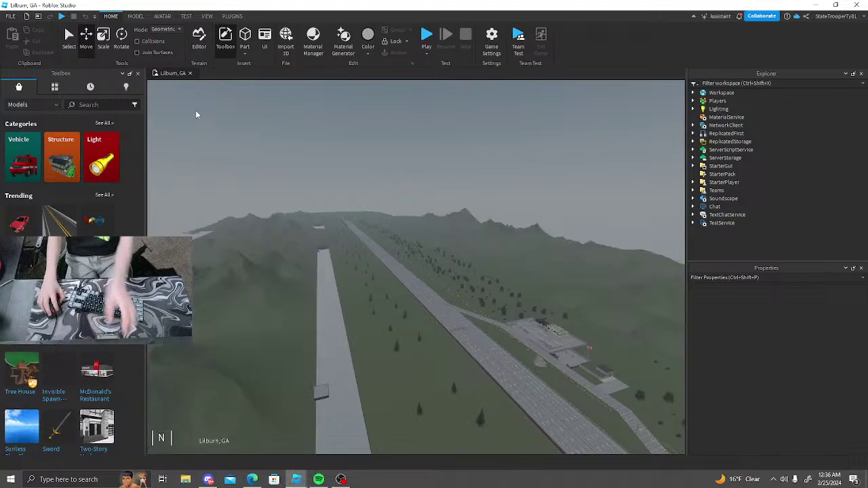
Fly along the highway over the downtown intersection to the store with the striped parking lot.
{"action": "key", "text": "w"}
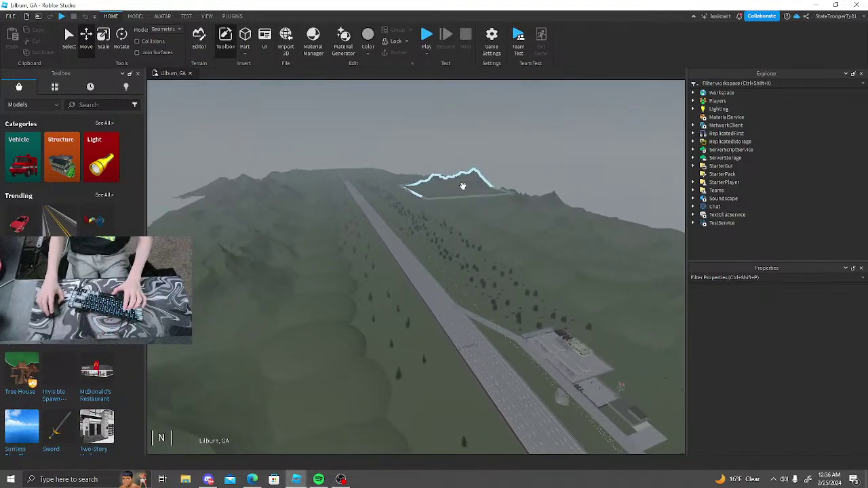
{"action": "key", "text": "w"}
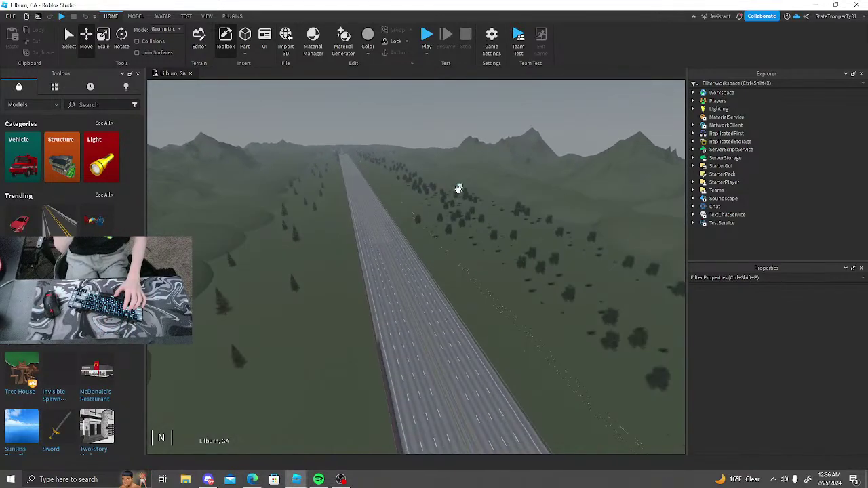
{"action": "right_click_drag", "start_coordinate": [458, 189], "coordinate": [384, 174]}
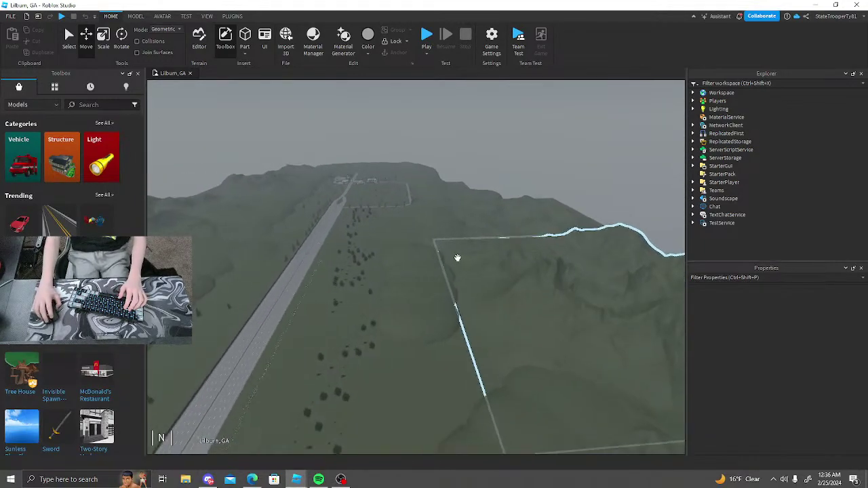
{"action": "key", "text": "w"}
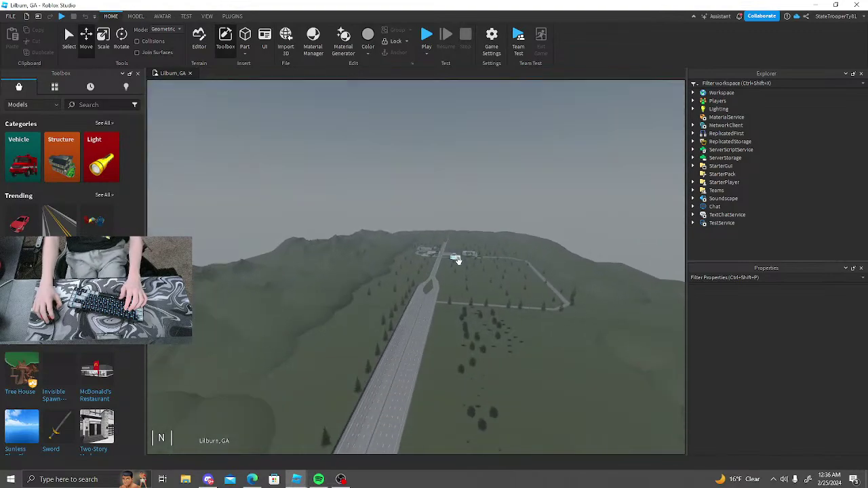
{"action": "key", "text": "w"}
{"action": "key", "text": "q"}
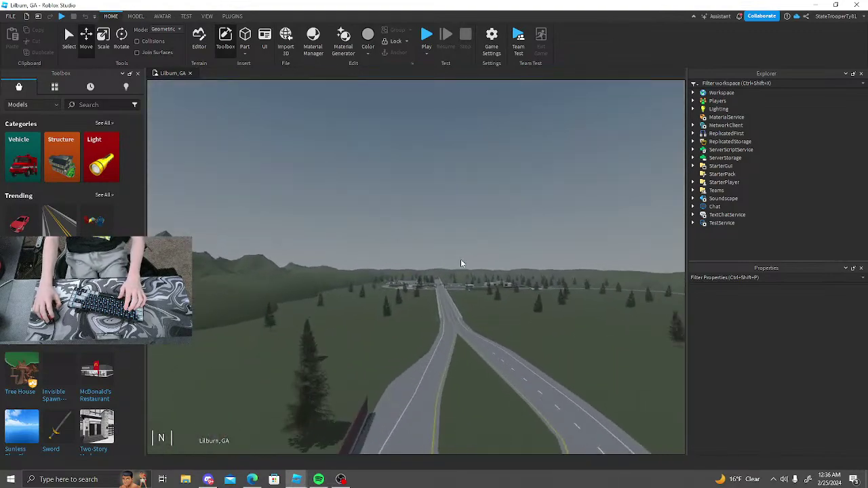
{"action": "key", "text": "w"}
{"action": "right_click_drag", "start_coordinate": [457, 263], "coordinate": [391, 328]}
{"action": "key", "text": "s"}
{"action": "right_click_drag", "start_coordinate": [523, 237], "coordinate": [542, 234]}
{"action": "key", "text": "w"}
{"action": "key", "text": "w"}
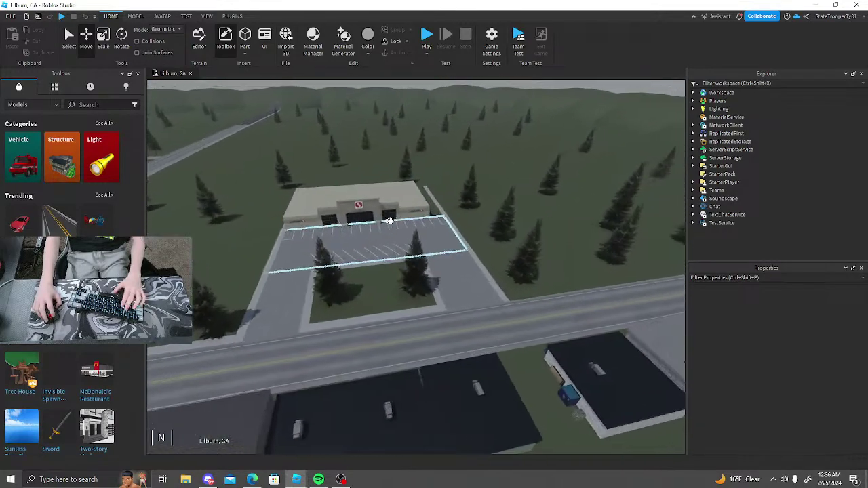
Fly closer to the plaza, selecting road parts along the way.
{"action": "left_click", "coordinate": [438, 309]}
{"action": "right_click_drag", "start_coordinate": [434, 310], "coordinate": [431, 291]}
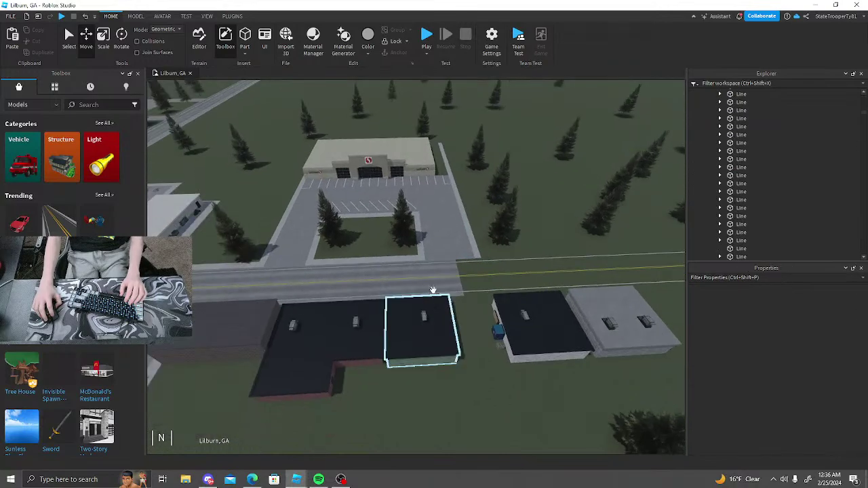
{"action": "key", "text": "w"}
{"action": "key", "text": "s"}
{"action": "key", "text": "w"}
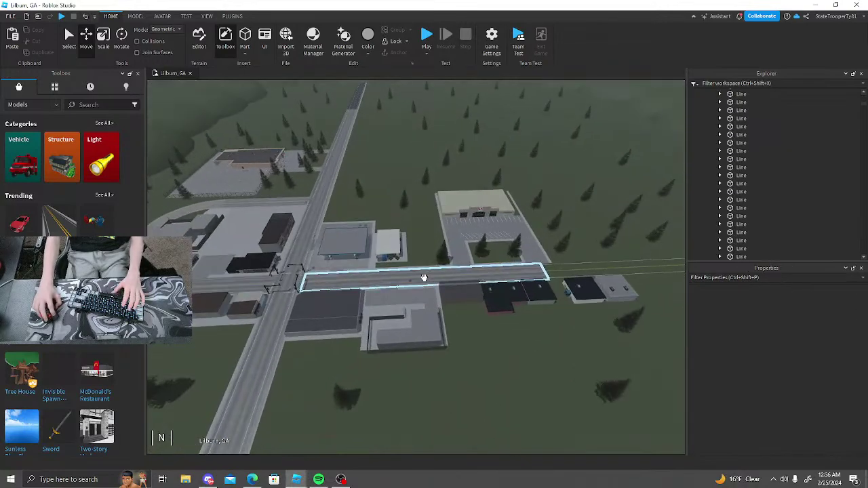
{"action": "left_click", "coordinate": [424, 278]}
{"action": "key", "text": "w"}
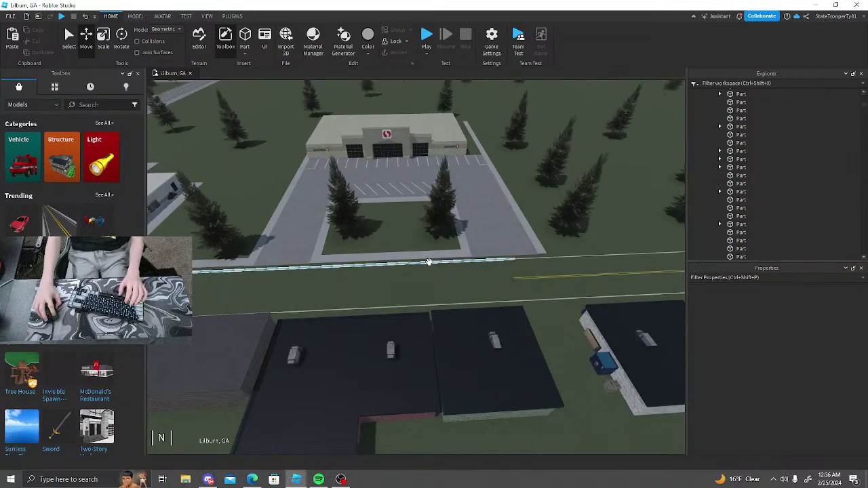
{"action": "left_click", "coordinate": [560, 265]}
Click through the grass and thin line parts beside the road to locate the lane marking.
{"action": "left_click", "coordinate": [527, 273]}
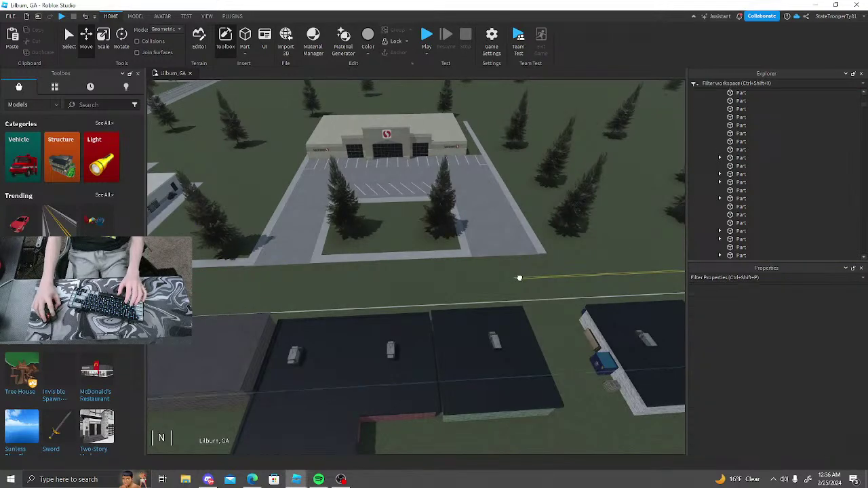
{"action": "left_click", "coordinate": [521, 276]}
{"action": "left_click", "coordinate": [521, 277]}
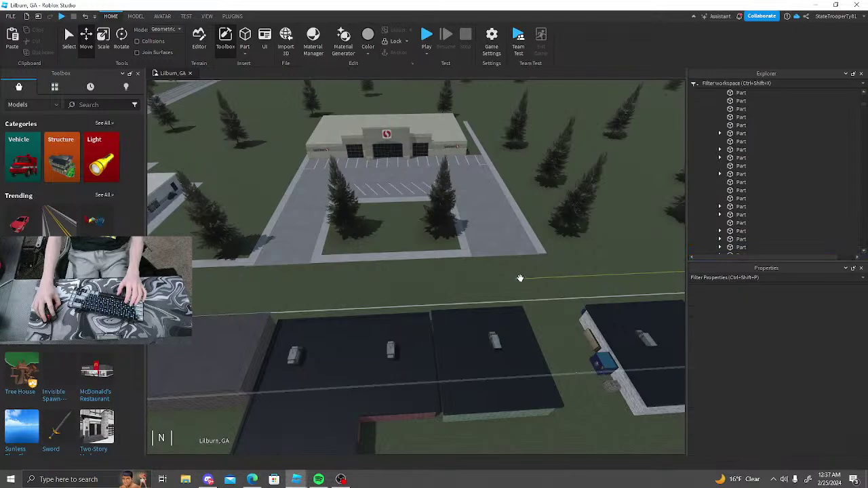
{"action": "left_click", "coordinate": [520, 278]}
{"action": "left_click", "coordinate": [518, 280]}
{"action": "left_click", "coordinate": [534, 303]}
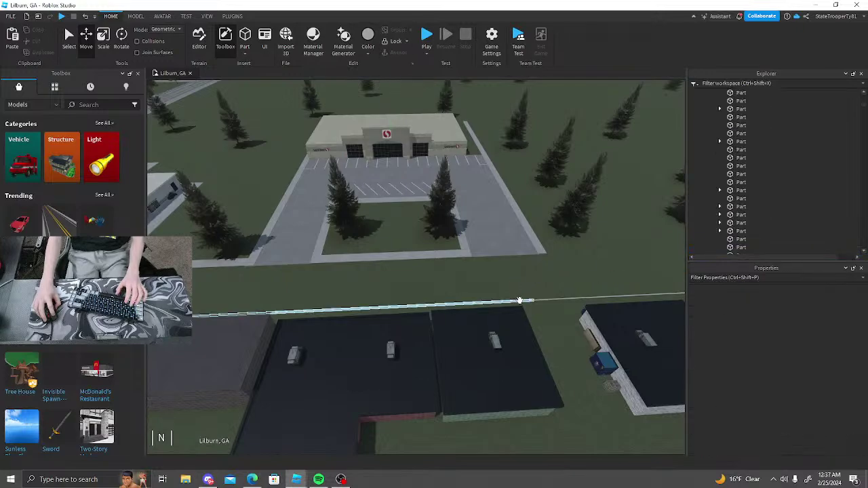
{"action": "left_click", "coordinate": [547, 300]}
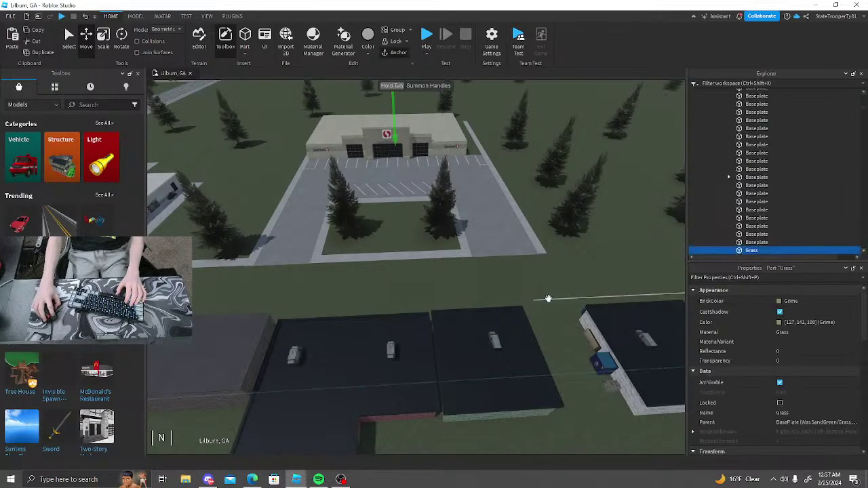
{"action": "left_click", "coordinate": [548, 298]}
{"action": "left_click", "coordinate": [527, 302]}
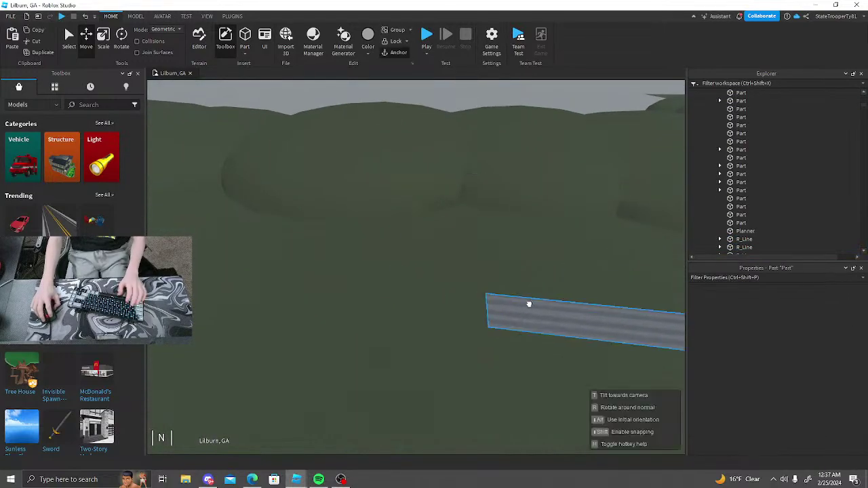
{"action": "left_click", "coordinate": [568, 305]}
{"action": "right_click_drag", "start_coordinate": [568, 305], "coordinate": [380, 206]}
Scale the R_Line marking longer, from 239.386 to 244.643, then deselect.
{"action": "left_click", "coordinate": [377, 204]}
{"action": "key", "text": "ctrl+3"}
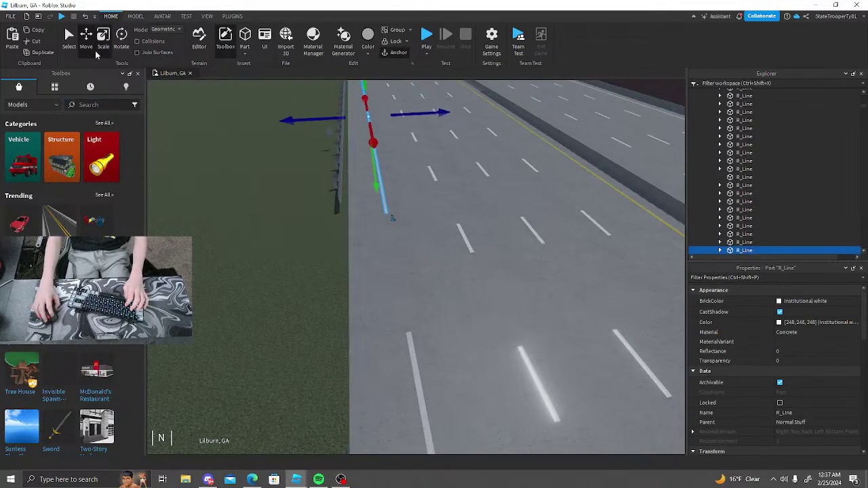
{"action": "left_click_drag", "start_coordinate": [388, 219], "coordinate": [430, 349]}
{"action": "left_click", "coordinate": [262, 266]}
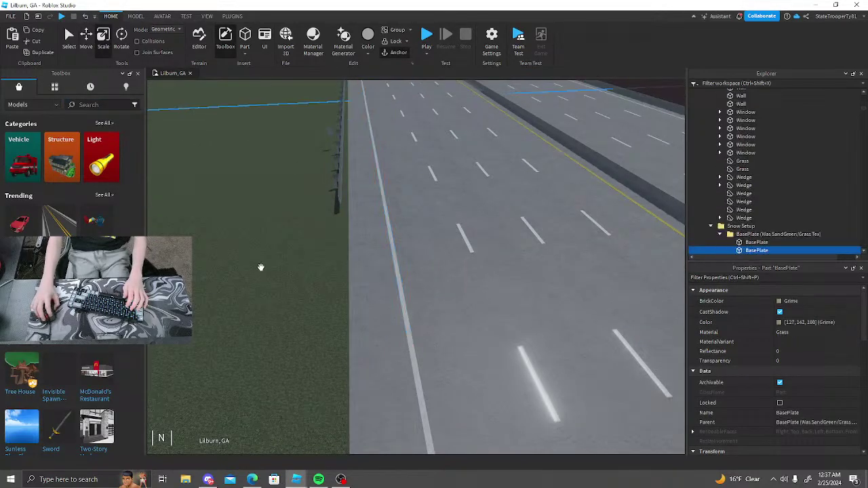
{"action": "key", "text": "f"}
{"action": "right_click_drag", "start_coordinate": [260, 268], "coordinate": [433, 176]}
{"action": "left_click", "coordinate": [432, 176]}
Fly over the town to an aerial view of the flag-topped store building and its fenced parking lot.
{"action": "key", "text": "q"}
{"action": "key", "text": "w"}
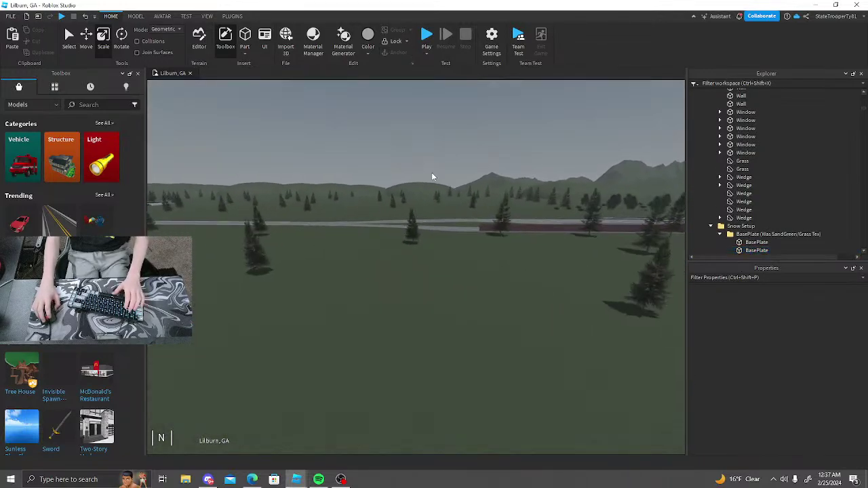
{"action": "key", "text": "q"}
{"action": "key", "text": "e"}
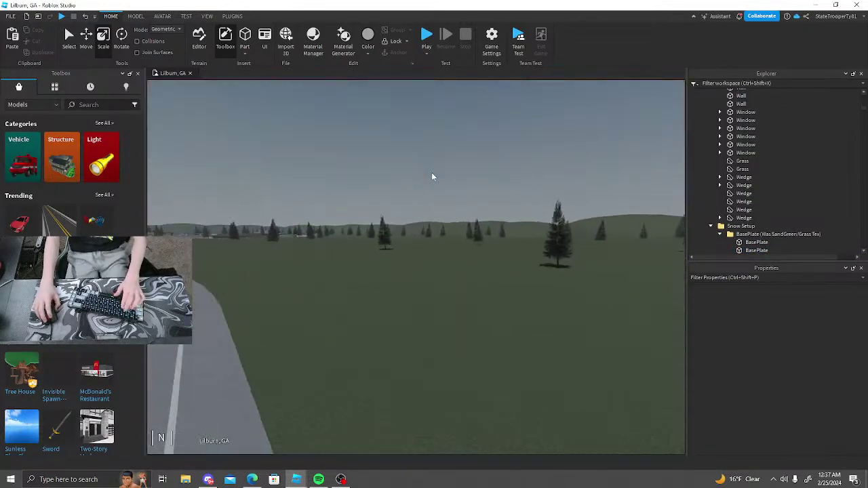
{"action": "key", "text": "s"}
{"action": "key", "text": "e"}
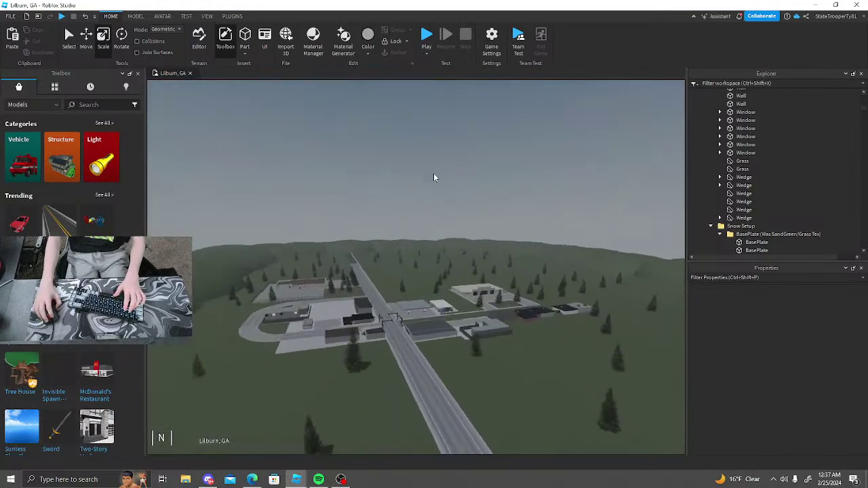
{"action": "key", "text": "w"}
{"action": "right_click_drag", "start_coordinate": [499, 204], "coordinate": [492, 222]}
{"action": "key", "text": "d"}
{"action": "key", "text": "w"}
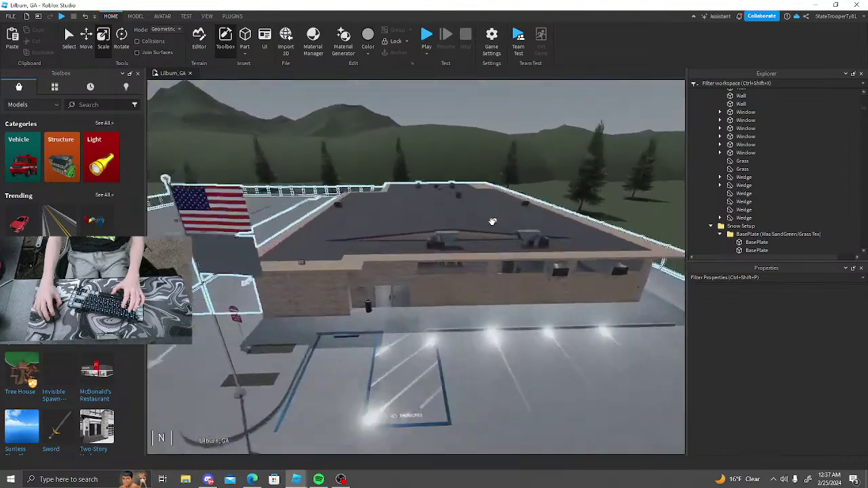
{"action": "key", "text": "s"}
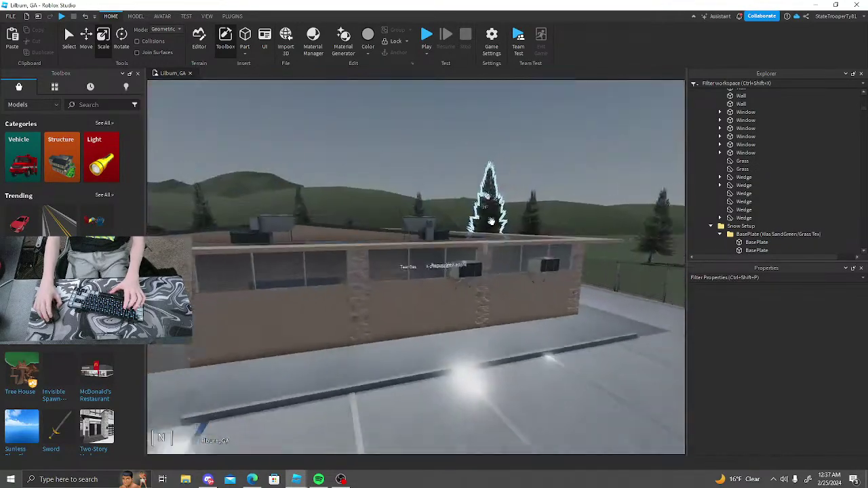
{"action": "right_click_drag", "start_coordinate": [492, 222], "coordinate": [488, 226]}
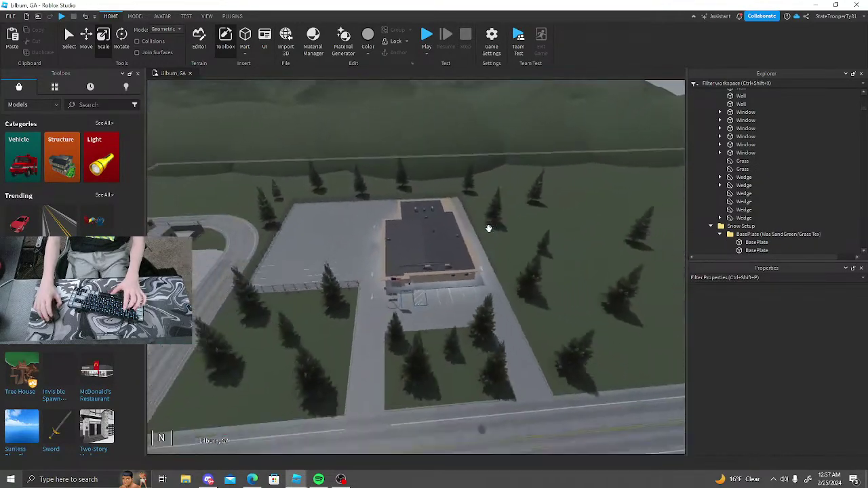
Delete the parking-lot model, then undo to restore the building and lot.
{"action": "left_click", "coordinate": [450, 259]}
{"action": "right_click", "coordinate": [448, 266]}
{"action": "key", "text": "Escape"}
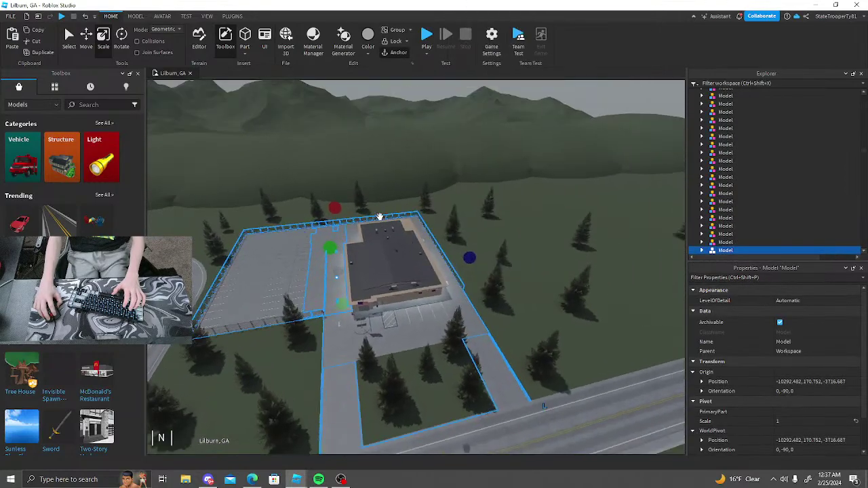
{"action": "key", "text": "Delete"}
{"action": "key", "text": "w"}
{"action": "key", "text": "w"}
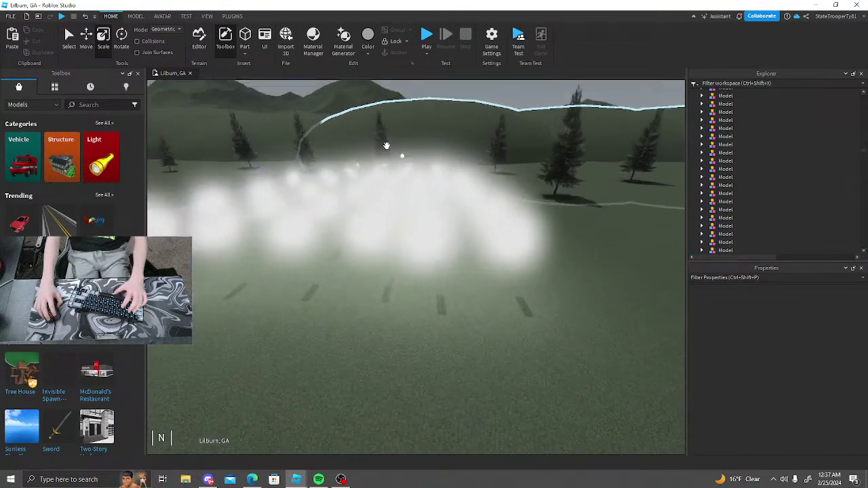
{"action": "key", "text": "w"}
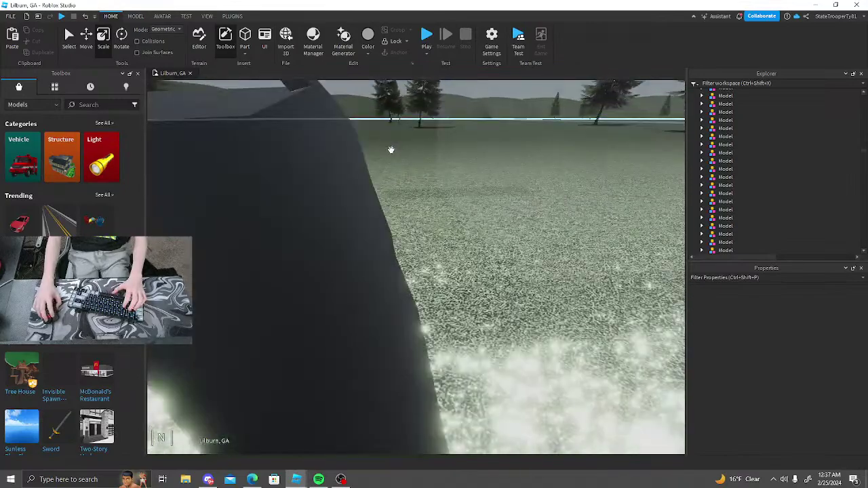
{"action": "key", "text": "d"}
{"action": "key", "text": "s"}
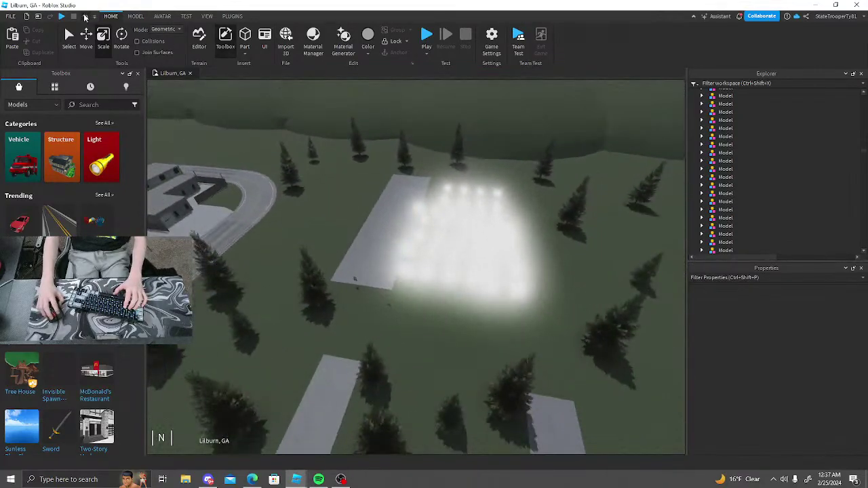
{"action": "left_click", "coordinate": [85, 16]}
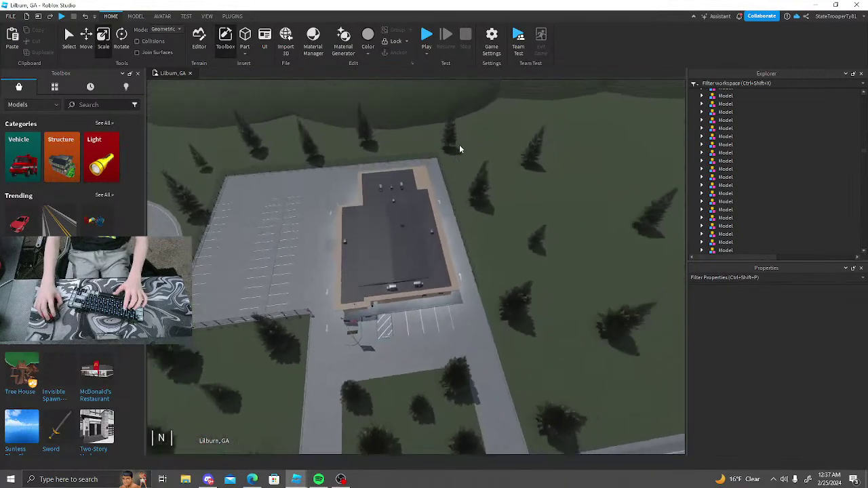
Box-select all the store lot parts and group them as a Model.
{"action": "left_click_drag", "start_coordinate": [459, 149], "coordinate": [285, 343]}
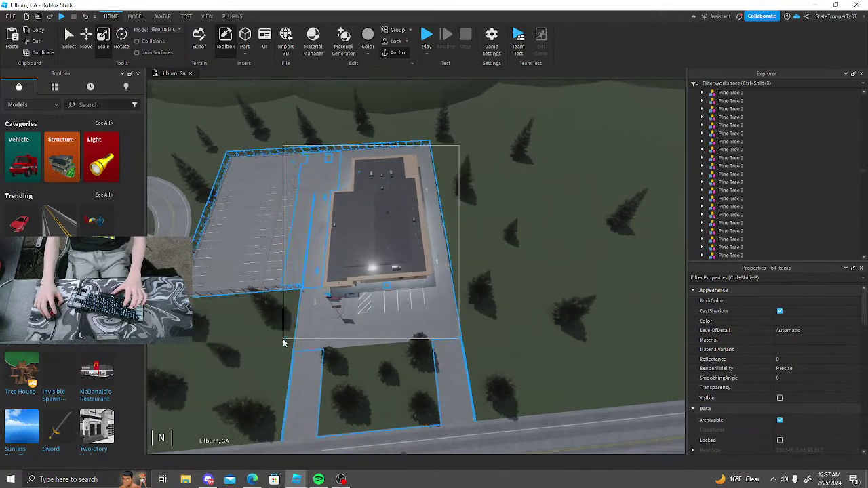
{"action": "right_click", "coordinate": [388, 217]}
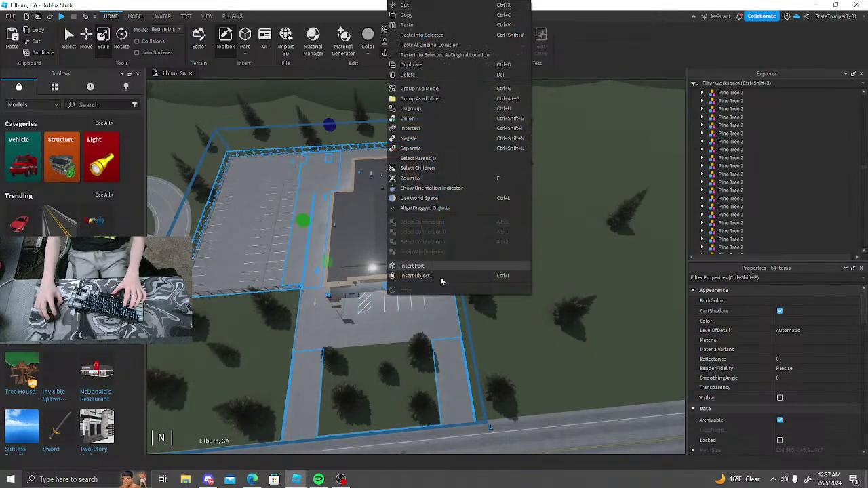
{"action": "right_click_drag", "start_coordinate": [539, 214], "coordinate": [645, 171]}
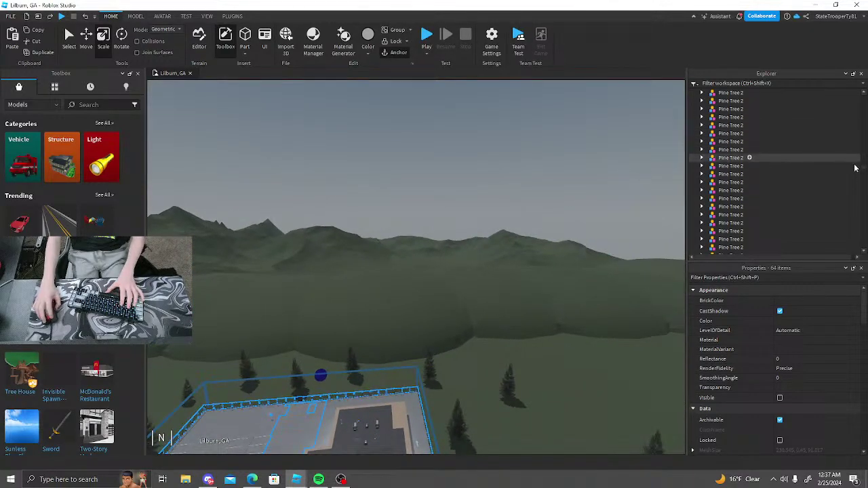
{"action": "mouse_move", "coordinate": [863, 169]}
{"action": "left_mouse_down"}
{"action": "mouse_move", "coordinate": [866, 94]}
{"action": "mouse_move", "coordinate": [866, 155]}
{"action": "left_mouse_up"}
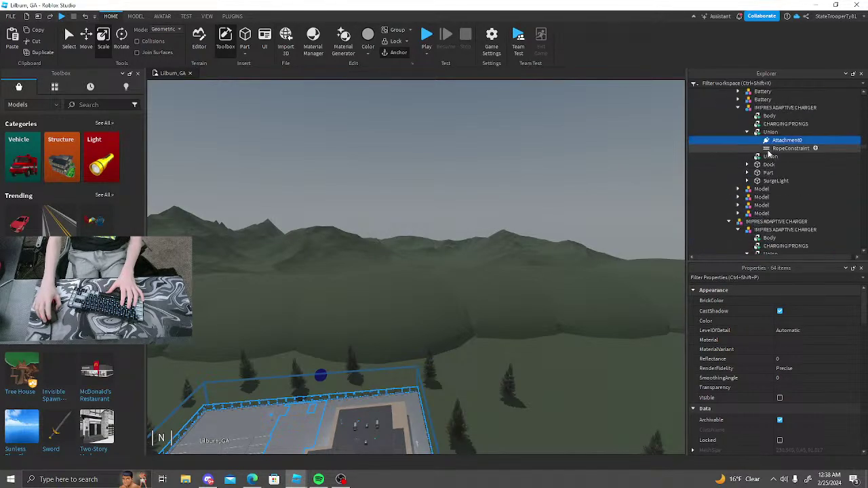
Select the new store lot Model in Explorer and open its context menu.
{"action": "left_click", "coordinate": [780, 185]}
{"action": "scroll", "coordinate": [773, 178], "scroll_direction": "up", "scroll_amount": 2}
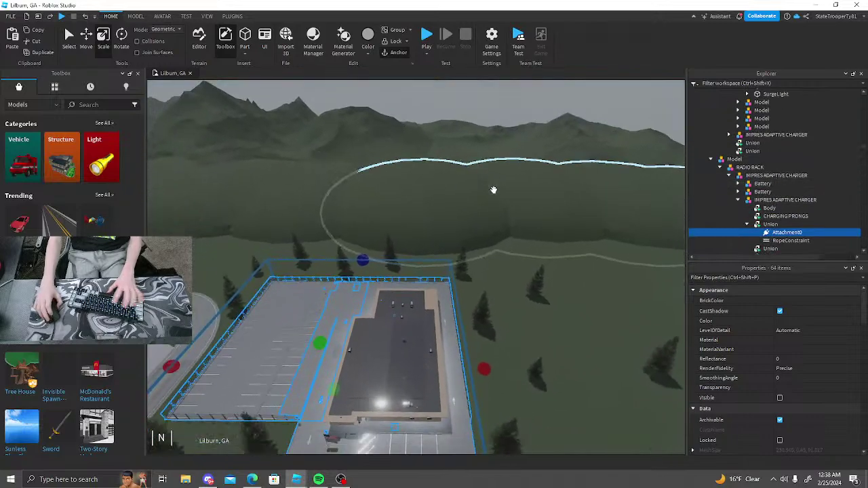
{"action": "left_click", "coordinate": [496, 132]}
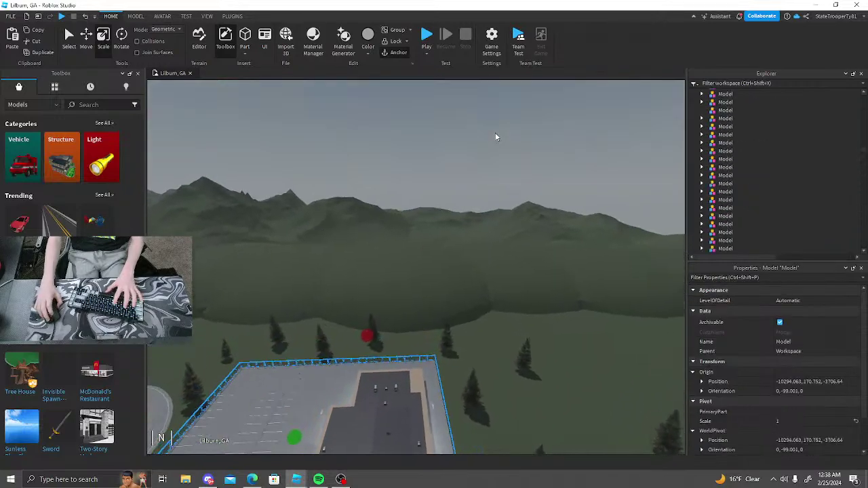
{"action": "right_click", "coordinate": [731, 255]}
Save the store lot Model to Roblox as the asset 'Station' and close the dialog.
{"action": "left_click", "coordinate": [770, 299]}
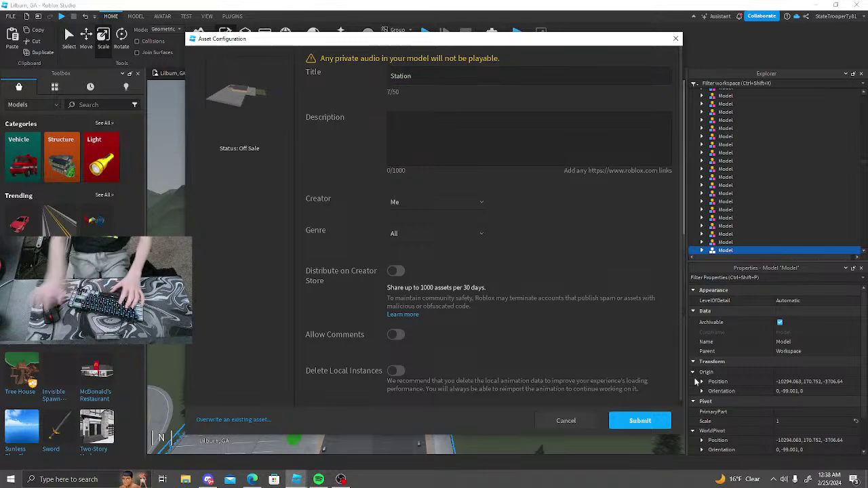
{"action": "left_click", "coordinate": [640, 422]}
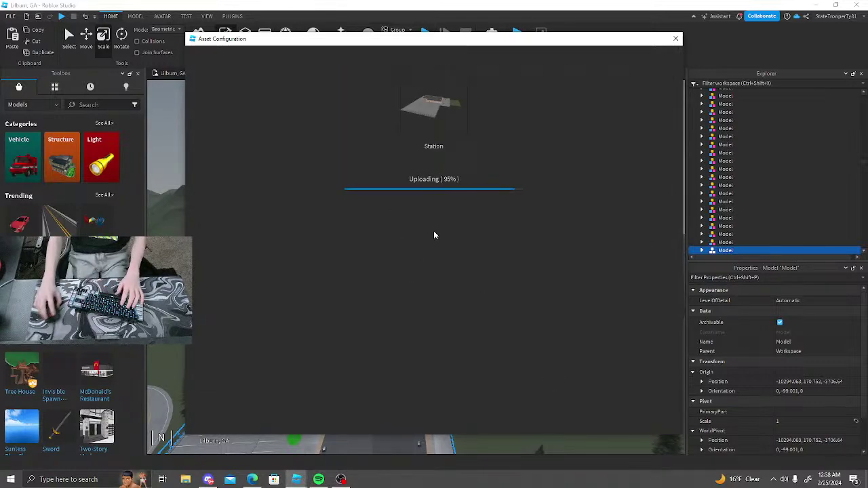
{"action": "left_click", "coordinate": [434, 402]}
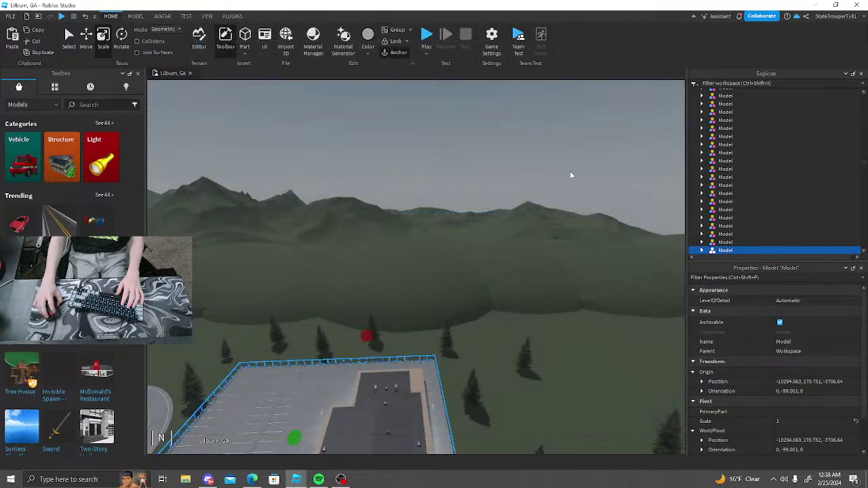
{"action": "right_click_drag", "start_coordinate": [572, 176], "coordinate": [434, 248]}
Inspect the median and grass parts by the station, then fly to the intersection.
{"action": "scroll", "coordinate": [432, 247], "scroll_direction": "down", "scroll_amount": 10}
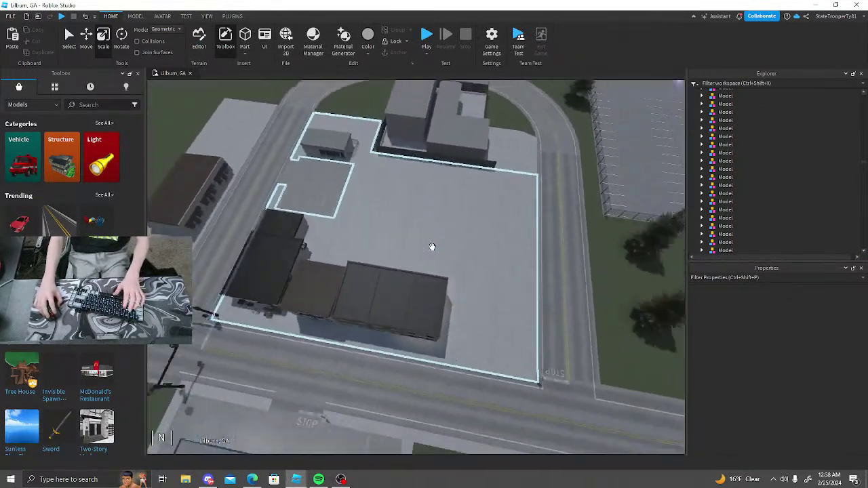
{"action": "scroll", "coordinate": [434, 249], "scroll_direction": "down", "scroll_amount": 3}
{"action": "left_click", "coordinate": [326, 316]}
{"action": "left_click", "coordinate": [422, 136]}
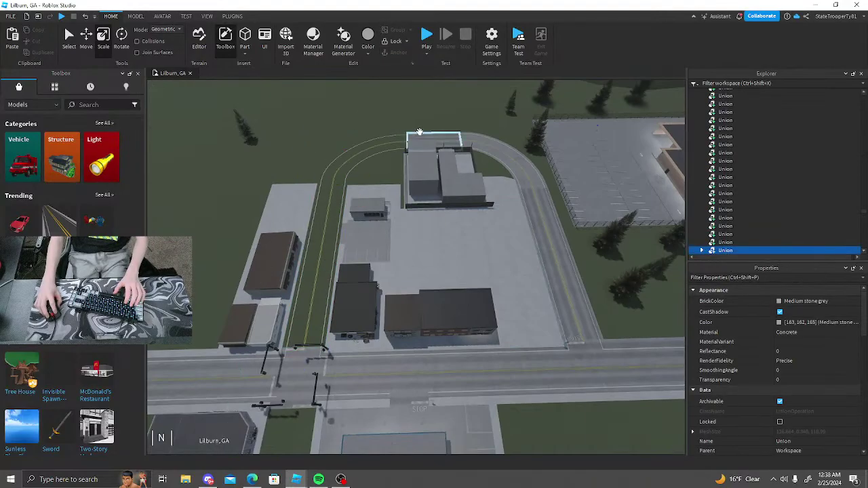
{"action": "left_click", "coordinate": [563, 217]}
{"action": "left_click", "coordinate": [545, 246]}
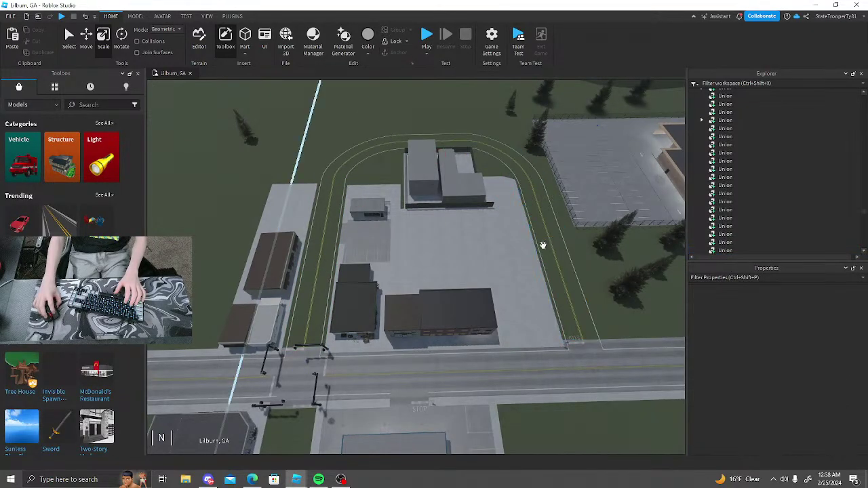
{"action": "right_click_drag", "start_coordinate": [545, 246], "coordinate": [549, 244]}
{"action": "key", "text": "w"}
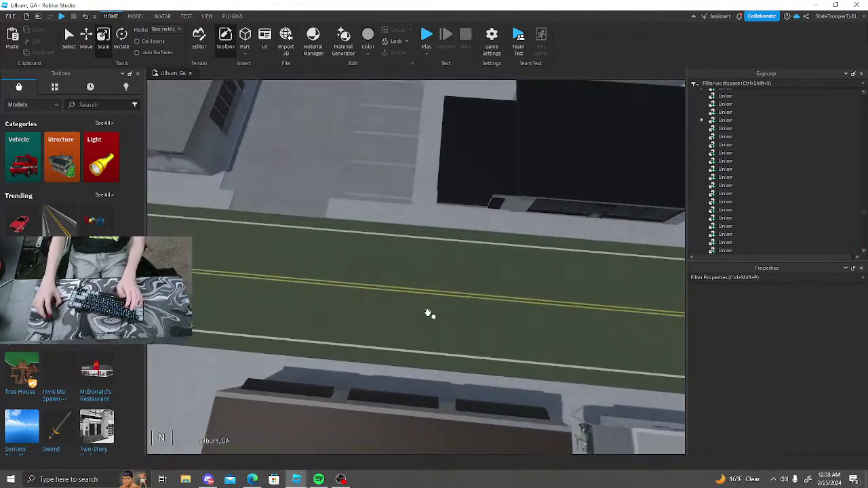
{"action": "scroll", "coordinate": [431, 314], "scroll_direction": "up", "scroll_amount": 3}
Delete the R_Line marking, two more white road lines and two curved road pieces.
{"action": "left_click", "coordinate": [425, 302]}
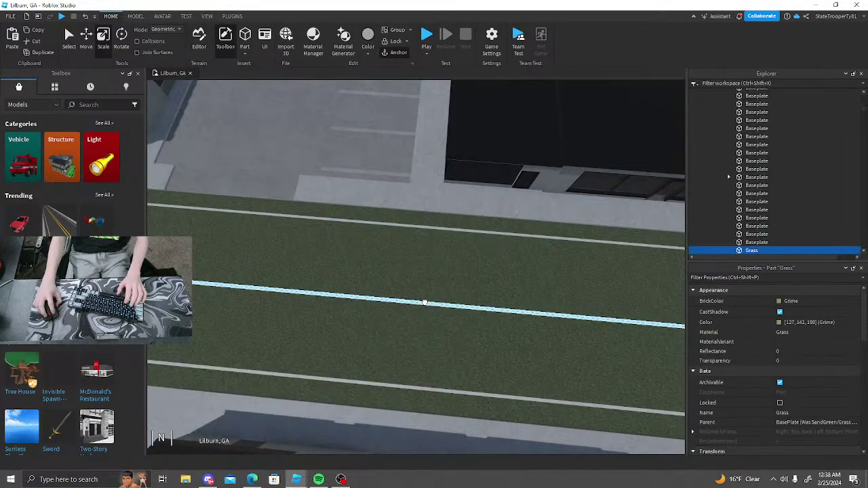
{"action": "key", "text": "Delete"}
{"action": "left_click", "coordinate": [420, 226]}
{"action": "key", "text": "Delete"}
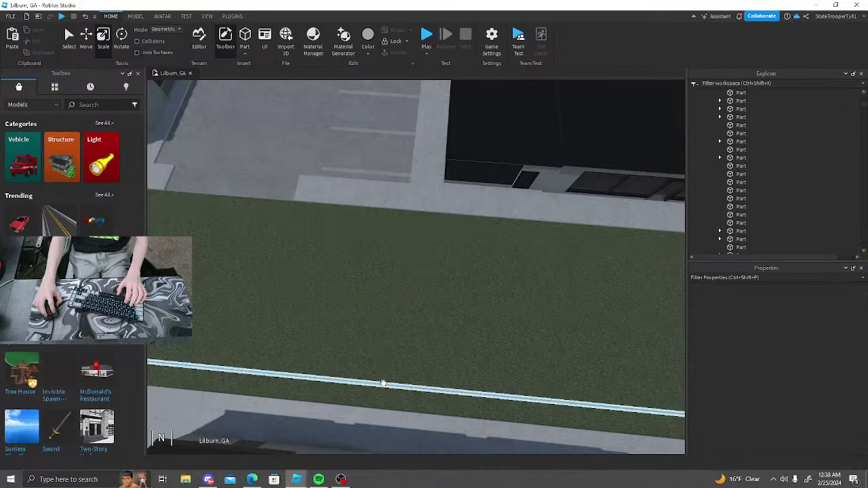
{"action": "left_click", "coordinate": [384, 384]}
{"action": "key", "text": "Delete"}
{"action": "right_click_drag", "start_coordinate": [373, 374], "coordinate": [382, 384]}
{"action": "scroll", "coordinate": [382, 388], "scroll_direction": "up", "scroll_amount": 5}
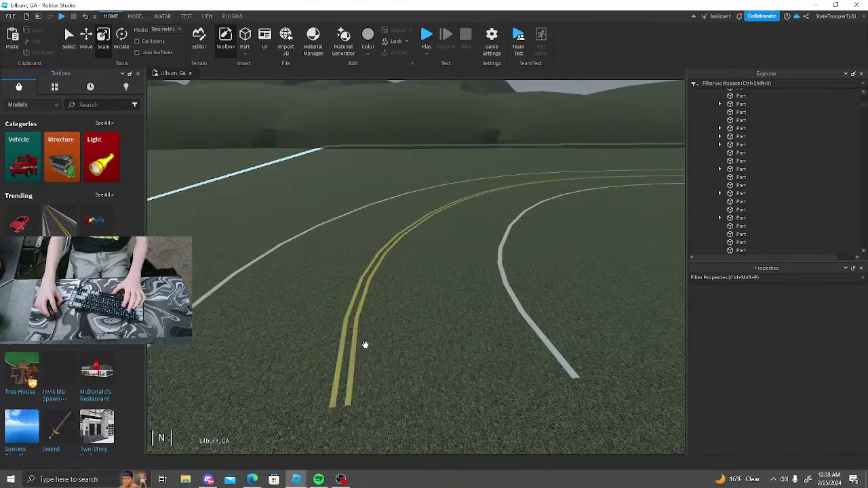
{"action": "left_click", "coordinate": [354, 350]}
{"action": "key", "text": "Delete"}
{"action": "left_click", "coordinate": [553, 368]}
{"action": "key", "text": "Delete"}
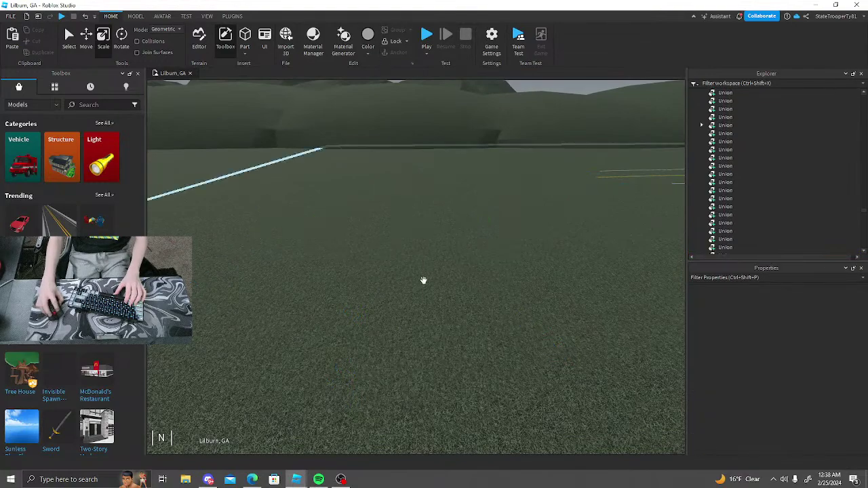
Find and delete the double yellow centre line, then select the white stripe.
{"action": "mouse_move", "coordinate": [425, 281]}
{"action": "right_mouse_down"}
{"action": "mouse_move", "coordinate": [437, 277]}
{"action": "mouse_move", "coordinate": [437, 285]}
{"action": "right_mouse_up"}
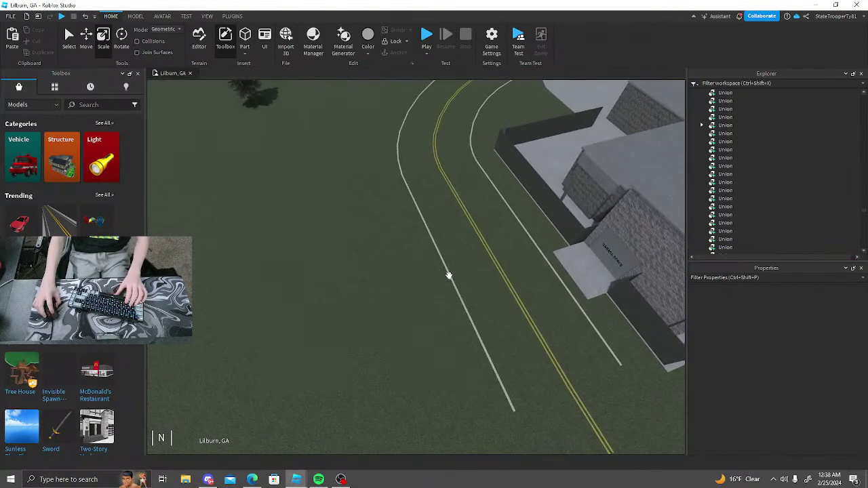
{"action": "left_click", "coordinate": [449, 275]}
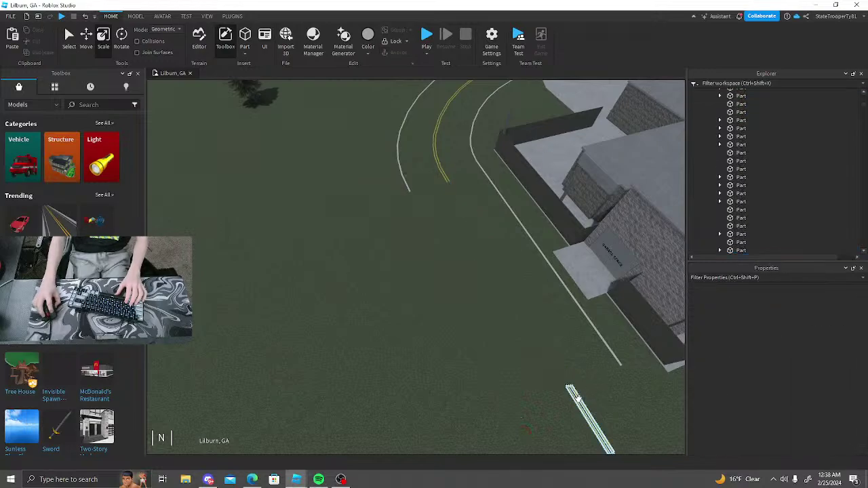
{"action": "left_click", "coordinate": [565, 332]}
{"action": "mouse_move", "coordinate": [581, 309]}
{"action": "right_mouse_down"}
{"action": "mouse_move", "coordinate": [595, 306]}
{"action": "mouse_move", "coordinate": [579, 310]}
{"action": "right_mouse_up"}
{"action": "left_click", "coordinate": [408, 285]}
{"action": "right_click_drag", "start_coordinate": [410, 284], "coordinate": [530, 330]}
{"action": "scroll", "coordinate": [531, 329], "scroll_direction": "up", "scroll_amount": 1}
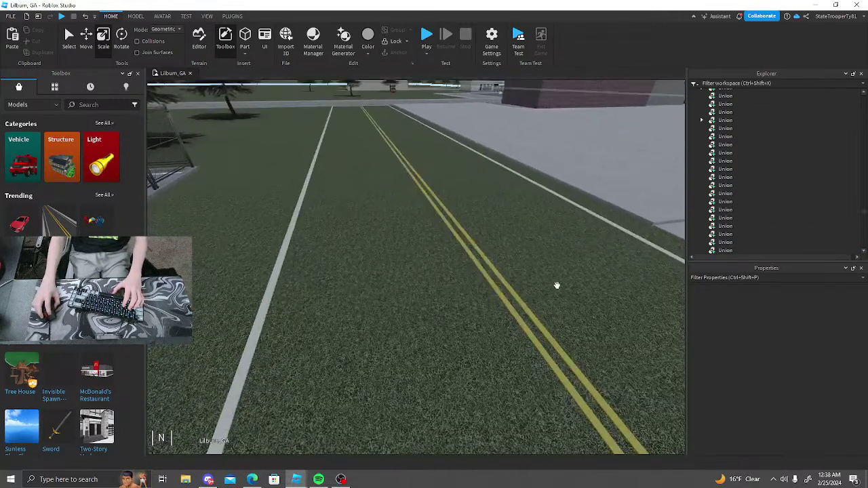
{"action": "left_click", "coordinate": [496, 289]}
{"action": "key", "text": "Delete"}
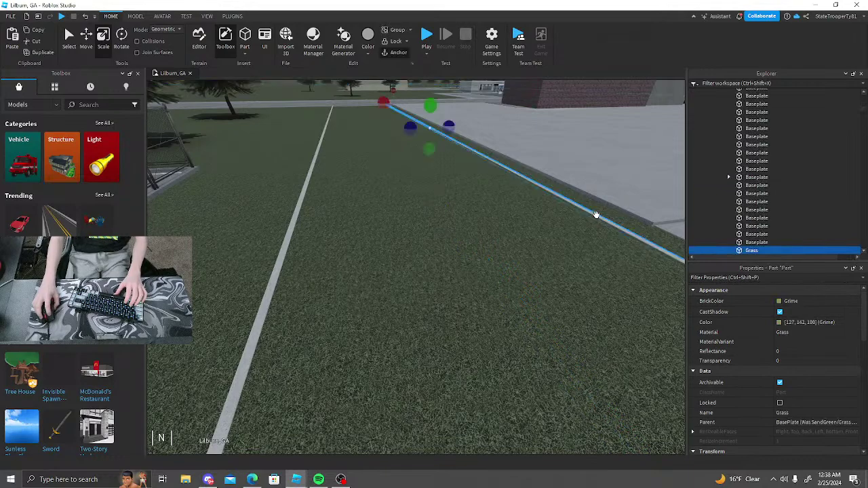
{"action": "left_click", "coordinate": [285, 276]}
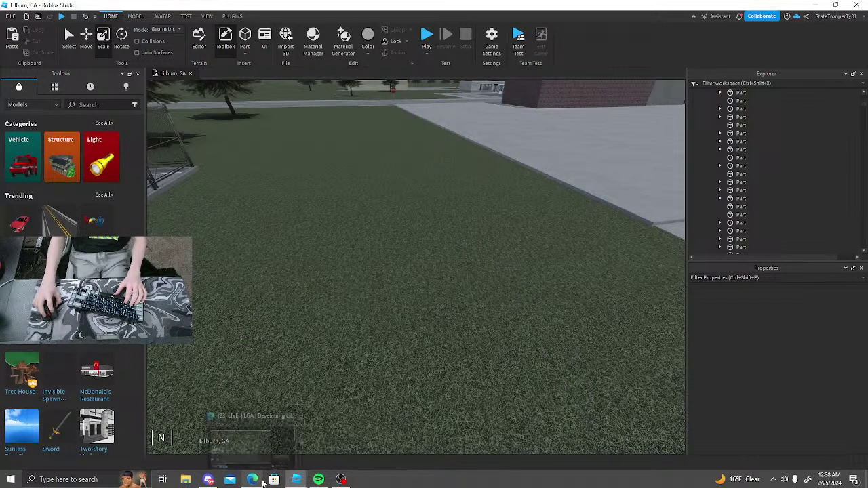
Fly to the town intersection and drag the traffic Signal model to a new spot.
{"action": "right_click_drag", "start_coordinate": [556, 231], "coordinate": [441, 235]}
{"action": "scroll", "coordinate": [442, 235], "scroll_direction": "up", "scroll_amount": 2}
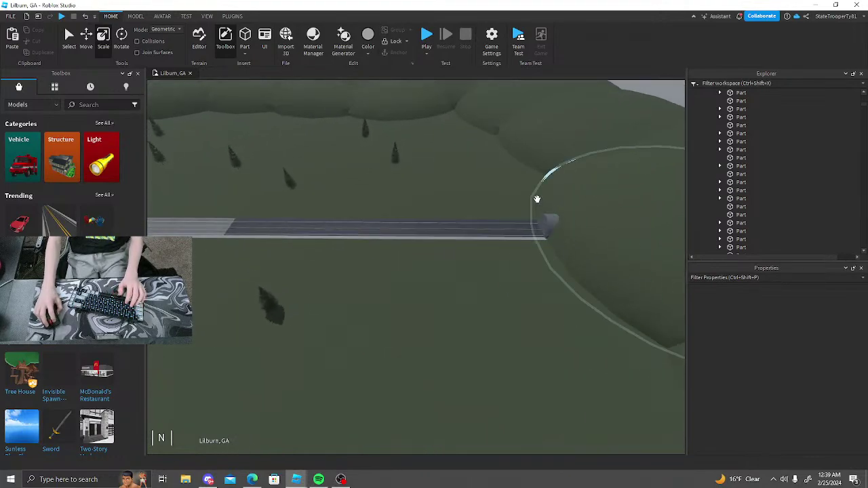
{"action": "right_click_drag", "start_coordinate": [538, 199], "coordinate": [477, 165]}
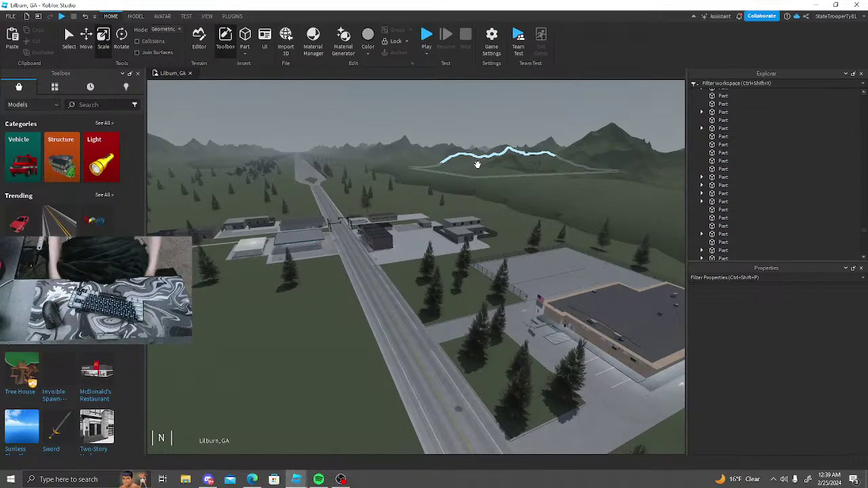
{"action": "key", "text": "w"}
{"action": "right_click_drag", "start_coordinate": [248, 155], "coordinate": [377, 264]}
{"action": "key", "text": "w"}
{"action": "left_click", "coordinate": [380, 255]}
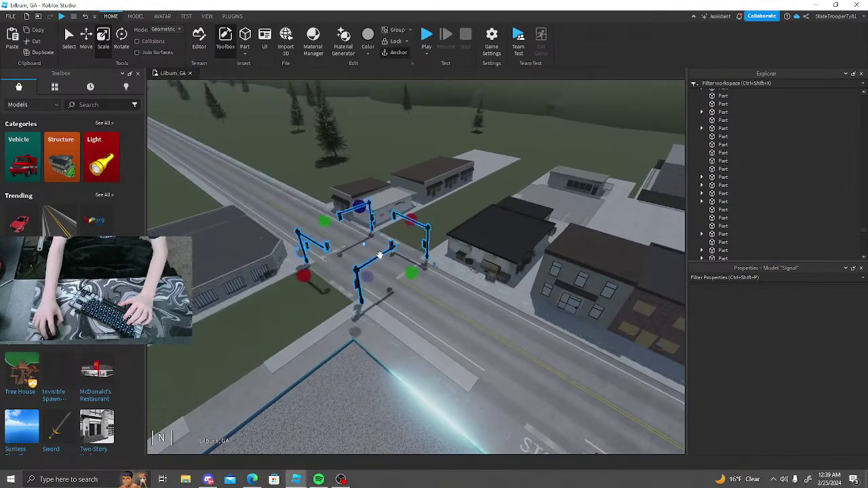
{"action": "left_click_drag", "start_coordinate": [403, 255], "coordinate": [234, 169]}
{"action": "right_click_drag", "start_coordinate": [233, 168], "coordinate": [378, 155]}
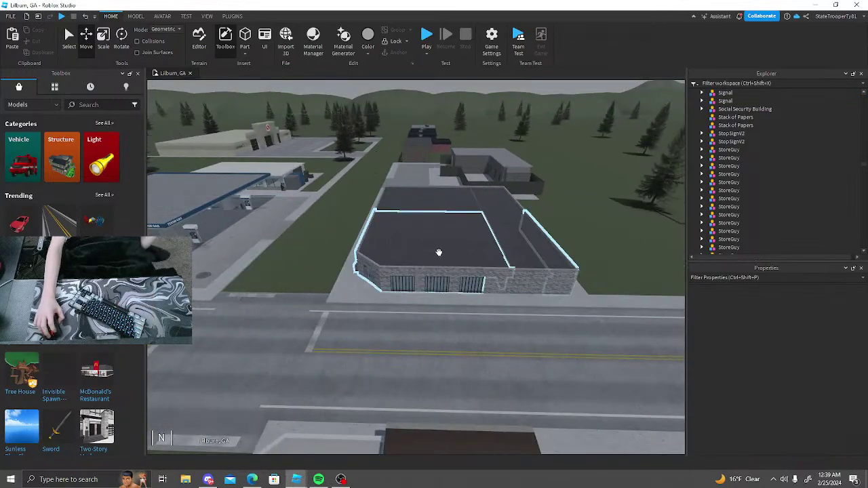
{"action": "key", "text": "w"}
{"action": "mouse_move", "coordinate": [441, 250]}
{"action": "right_mouse_down"}
{"action": "mouse_move", "coordinate": [456, 238]}
{"action": "mouse_move", "coordinate": [379, 296]}
{"action": "mouse_move", "coordinate": [436, 285]}
{"action": "mouse_move", "coordinate": [380, 285]}
{"action": "mouse_move", "coordinate": [388, 274]}
{"action": "mouse_move", "coordinate": [408, 278]}
{"action": "mouse_move", "coordinate": [370, 238]}
{"action": "mouse_move", "coordinate": [368, 248]}
{"action": "mouse_move", "coordinate": [456, 255]}
{"action": "right_mouse_up"}
Delete the two pine trees from the store lot.
{"action": "left_click", "coordinate": [434, 258]}
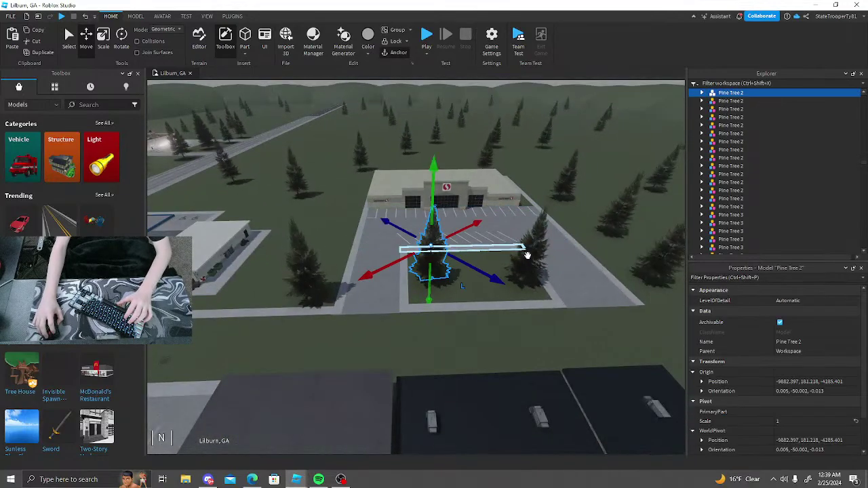
{"action": "key", "text": "Delete"}
{"action": "left_click", "coordinate": [529, 257]}
{"action": "key", "text": "Delete"}
Box-select the store lot's pieces and rotate the lot around its vertical axis.
{"action": "right_click_drag", "start_coordinate": [320, 252], "coordinate": [477, 194]}
{"action": "left_click_drag", "start_coordinate": [478, 194], "coordinate": [345, 344]}
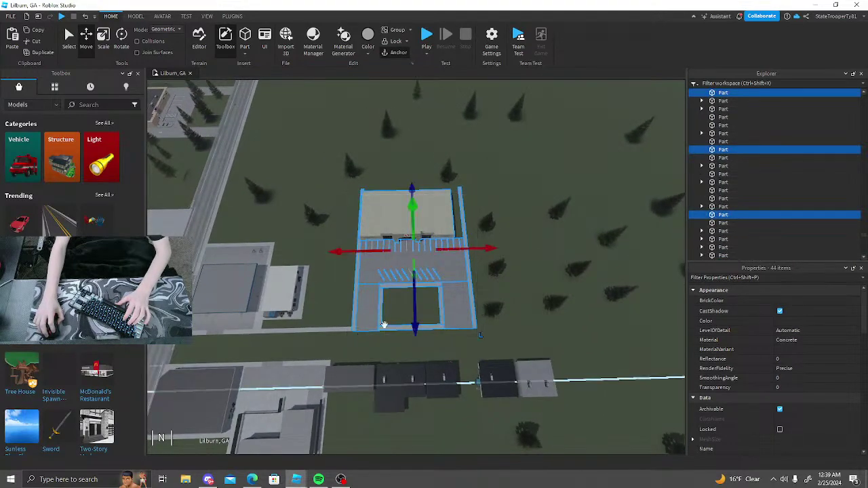
{"action": "left_click_drag", "start_coordinate": [388, 299], "coordinate": [352, 227]}
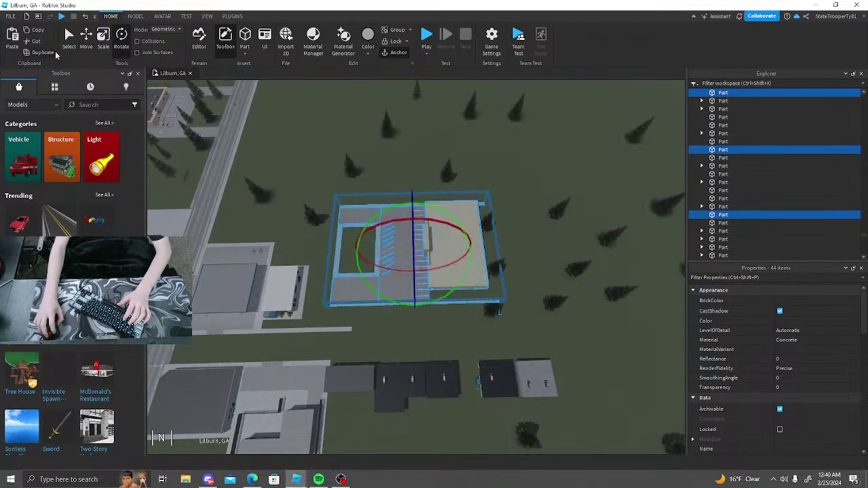
{"action": "left_click", "coordinate": [311, 213]}
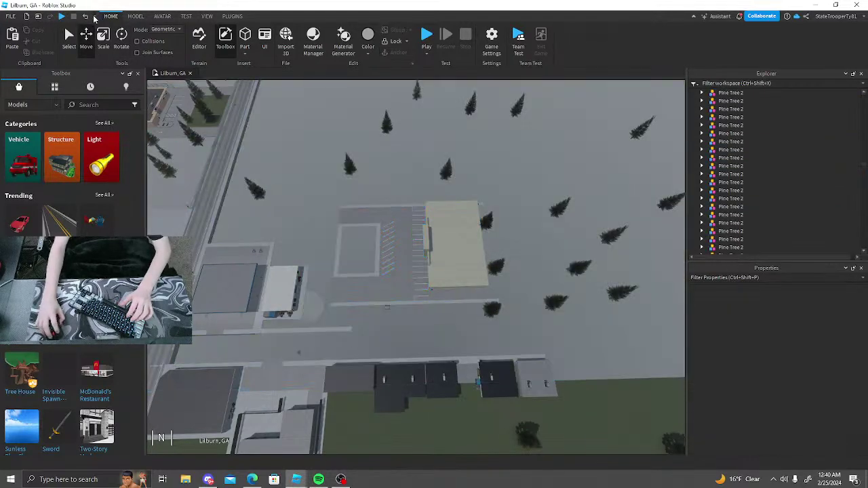
Move the whole store and parking lot along X and Z to sit beside the main road.
{"action": "right_click_drag", "start_coordinate": [268, 217], "coordinate": [480, 138]}
{"action": "left_click_drag", "start_coordinate": [480, 134], "coordinate": [325, 280]}
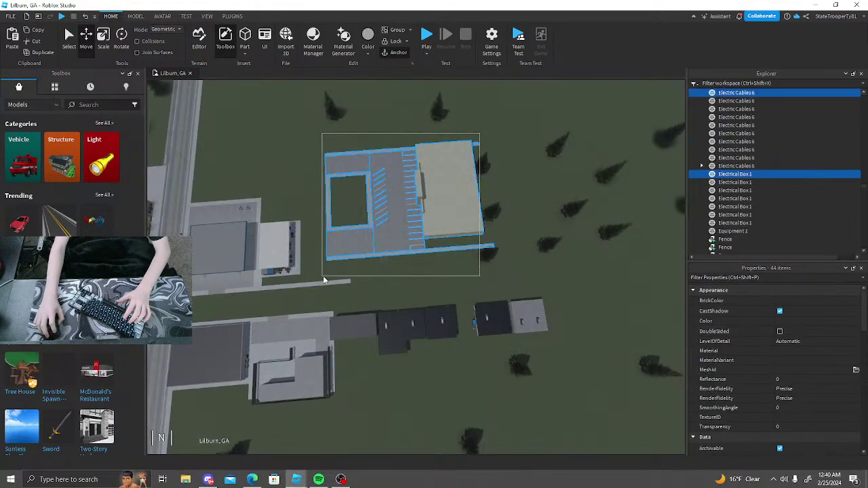
{"action": "left_click_drag", "start_coordinate": [376, 204], "coordinate": [227, 214]}
{"action": "right_click_drag", "start_coordinate": [227, 214], "coordinate": [440, 284]}
{"action": "left_click_drag", "start_coordinate": [285, 212], "coordinate": [274, 217]}
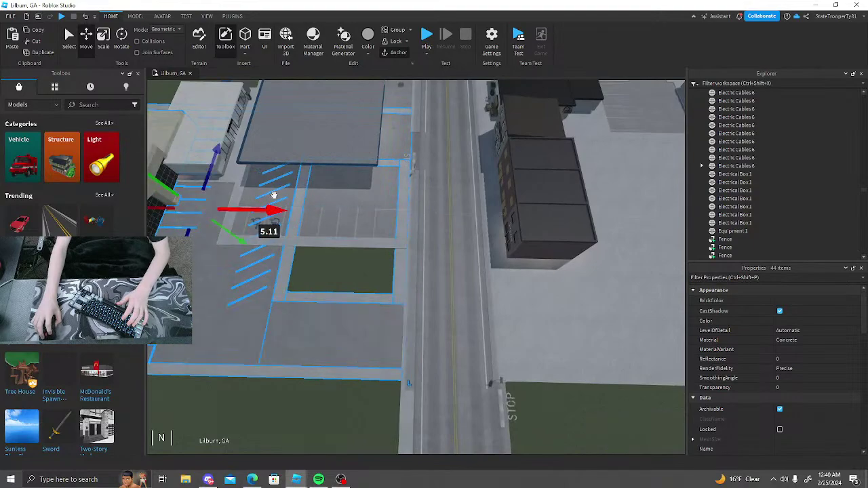
{"action": "right_click_drag", "start_coordinate": [274, 217], "coordinate": [368, 195]}
{"action": "left_click_drag", "start_coordinate": [387, 184], "coordinate": [330, 233]}
{"action": "right_click_drag", "start_coordinate": [355, 227], "coordinate": [355, 228]}
{"action": "key", "text": "f"}
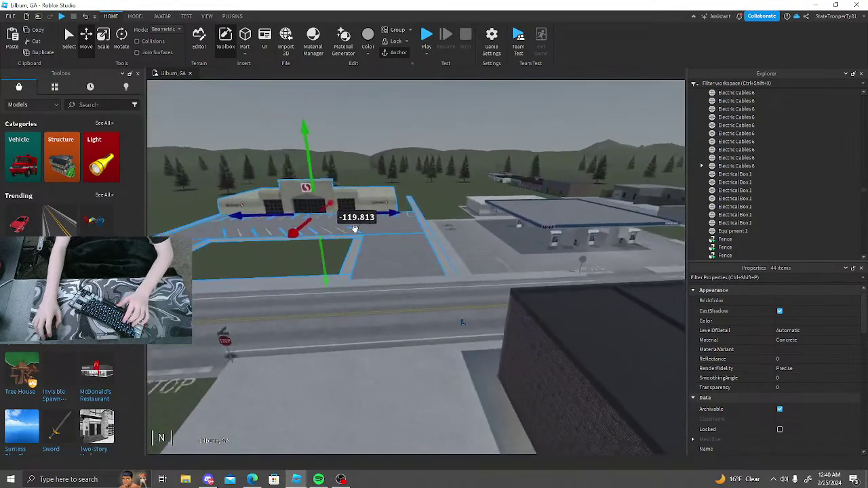
{"action": "left_click_drag", "start_coordinate": [437, 224], "coordinate": [435, 224]}
Select the sidewalk strip beside the store and stretch its end with Scale.
{"action": "right_click_drag", "start_coordinate": [434, 224], "coordinate": [445, 260]}
{"action": "key", "text": "w"}
{"action": "left_click", "coordinate": [445, 259]}
{"action": "left_click", "coordinate": [407, 261]}
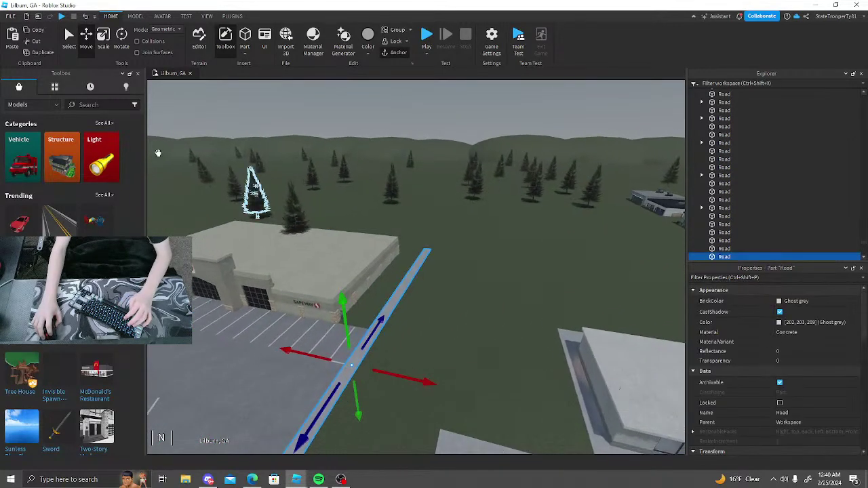
{"action": "key", "text": "ctrl+3"}
{"action": "left_click_drag", "start_coordinate": [445, 232], "coordinate": [436, 248]}
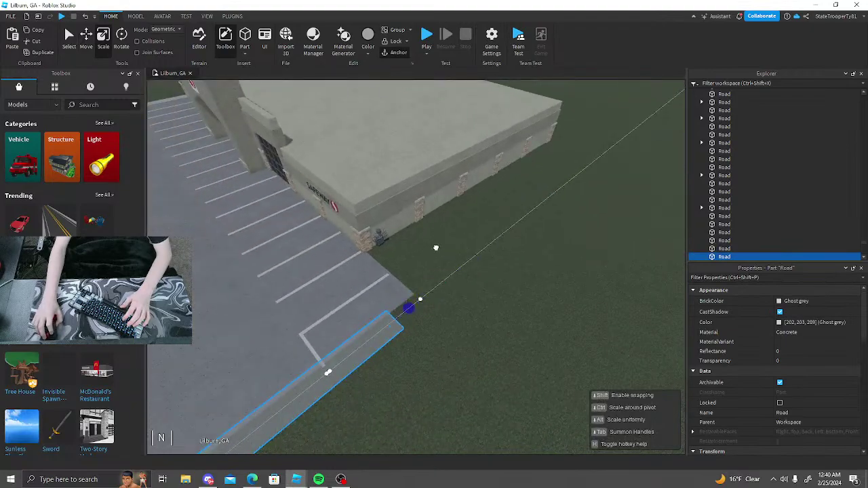
Shorten the sidewalk strip's far end at the building's edge.
{"action": "right_click_drag", "start_coordinate": [453, 241], "coordinate": [506, 91]}
{"action": "key", "text": "w"}
{"action": "scroll", "coordinate": [416, 196], "scroll_direction": "down", "scroll_amount": 5}
{"action": "scroll", "coordinate": [500, 229], "scroll_direction": "up", "scroll_amount": 5}
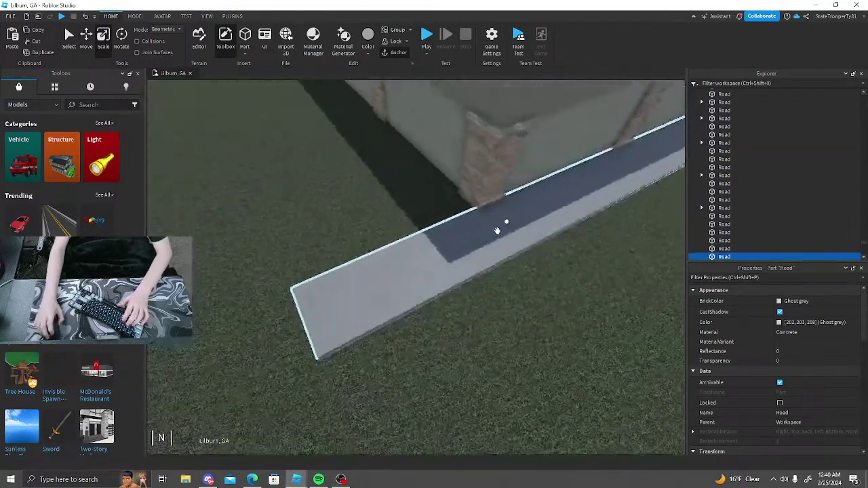
{"action": "left_click_drag", "start_coordinate": [272, 325], "coordinate": [462, 252]}
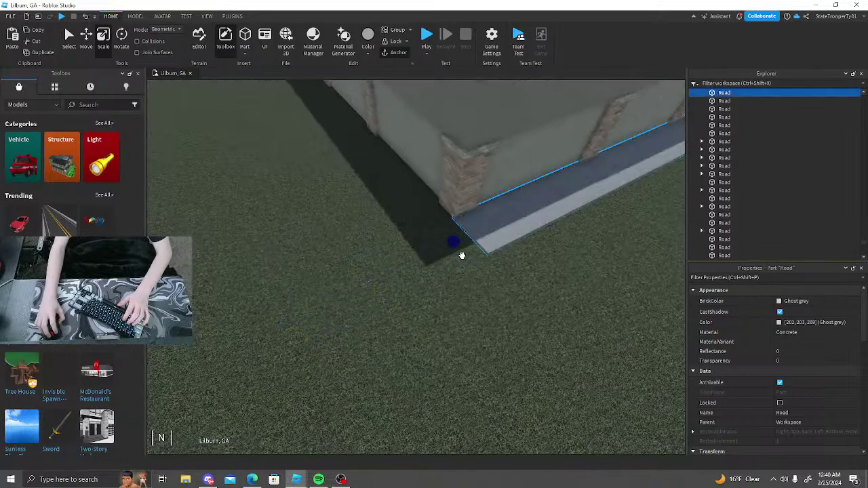
{"action": "right_click_drag", "start_coordinate": [461, 252], "coordinate": [478, 252]}
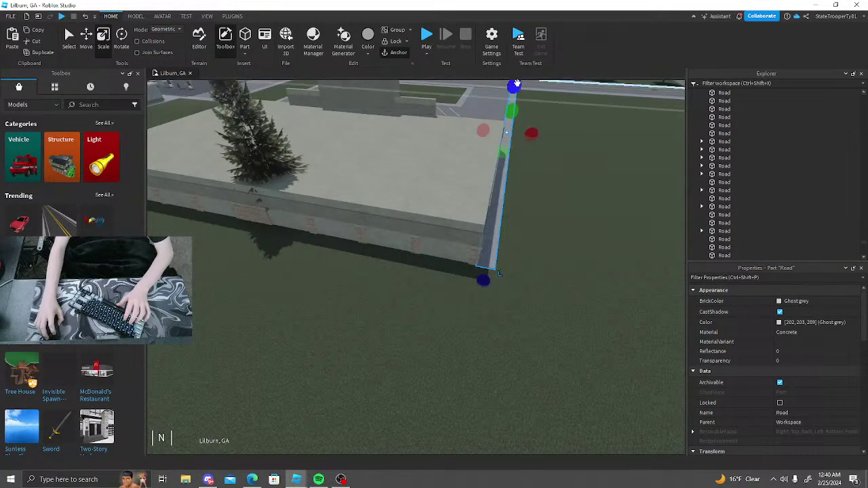
{"action": "left_click_drag", "start_coordinate": [516, 84], "coordinate": [502, 198]}
{"action": "scroll", "coordinate": [496, 244], "scroll_direction": "up", "scroll_amount": 5}
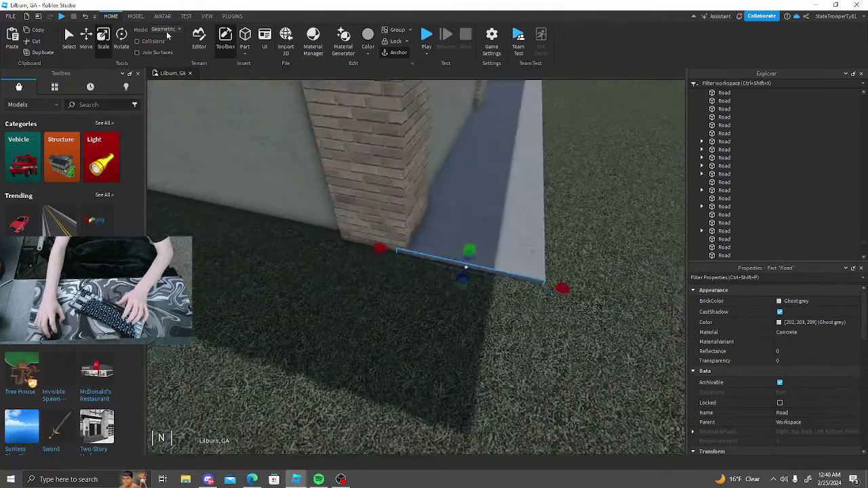
{"action": "scroll", "coordinate": [496, 245], "scroll_direction": "down", "scroll_amount": 3}
Rotate the sidewalk strip to line up with the store wall.
{"action": "left_click", "coordinate": [121, 37]}
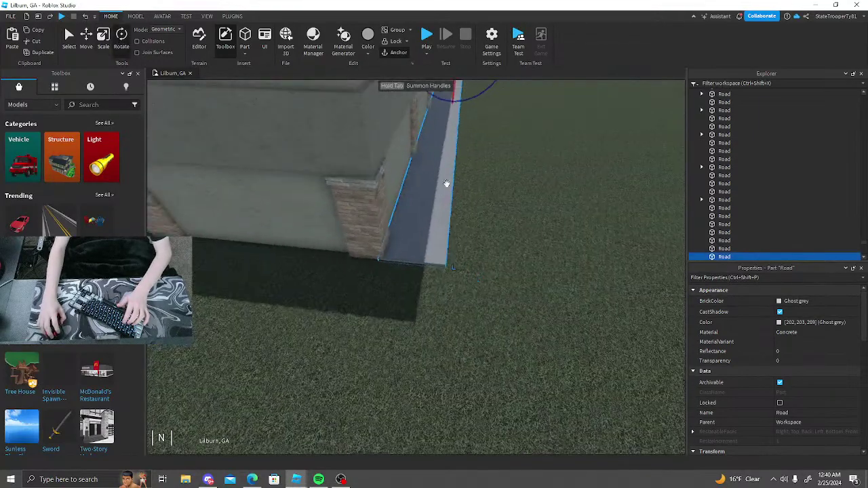
{"action": "scroll", "coordinate": [480, 129], "scroll_direction": "up", "scroll_amount": 5}
{"action": "scroll", "coordinate": [481, 128], "scroll_direction": "down", "scroll_amount": 5}
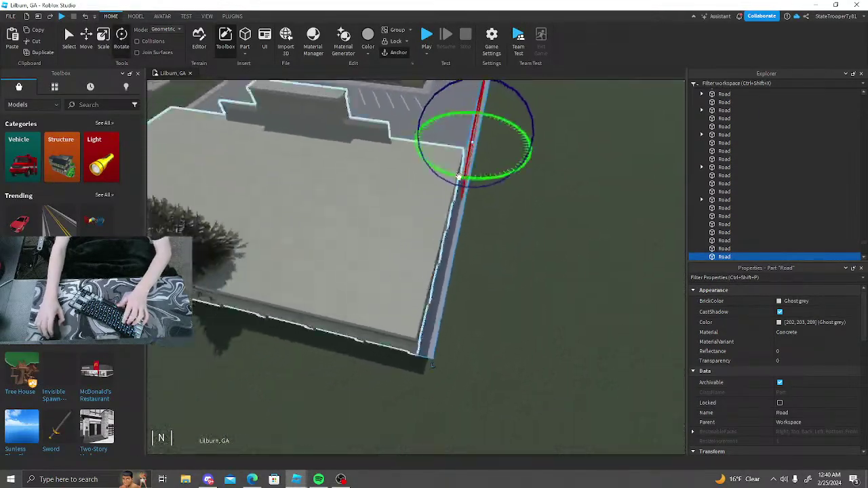
{"action": "left_click_drag", "start_coordinate": [486, 195], "coordinate": [358, 266]}
Lengthen the sidewalk strip along the building side.
{"action": "left_click", "coordinate": [86, 37]}
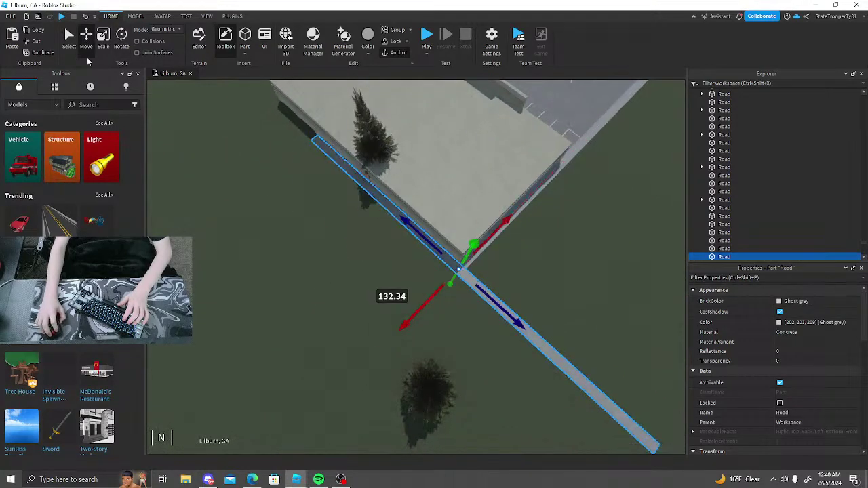
{"action": "left_click", "coordinate": [103, 38]}
{"action": "right_click_drag", "start_coordinate": [304, 89], "coordinate": [303, 89]}
{"action": "left_click_drag", "start_coordinate": [436, 139], "coordinate": [413, 185]}
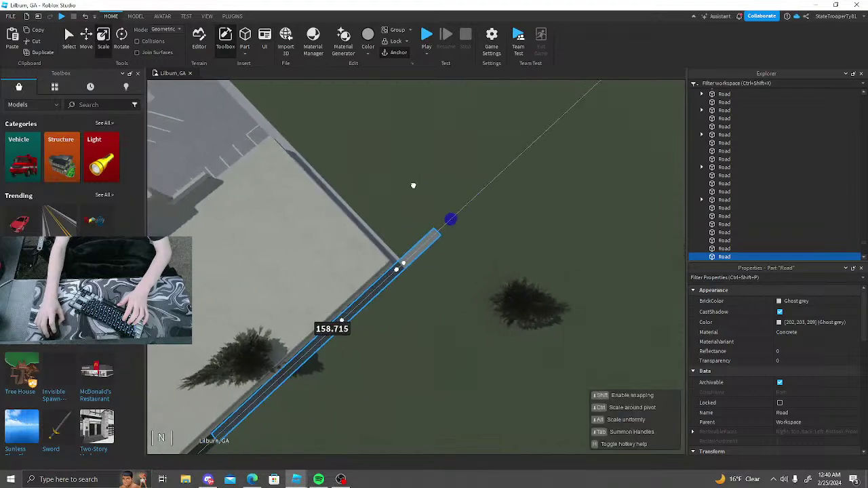
{"action": "left_click_drag", "start_coordinate": [407, 215], "coordinate": [316, 136]}
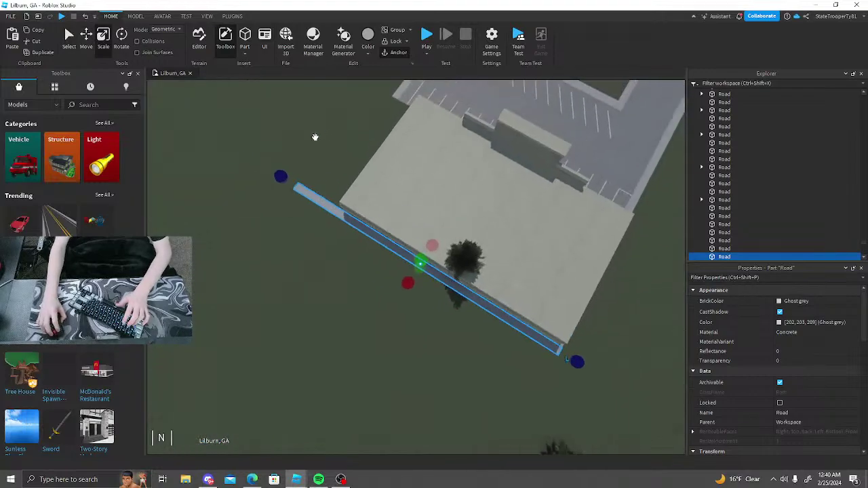
Slide the short curb walkway piece along the building and shorten it.
{"action": "left_click", "coordinate": [405, 142]}
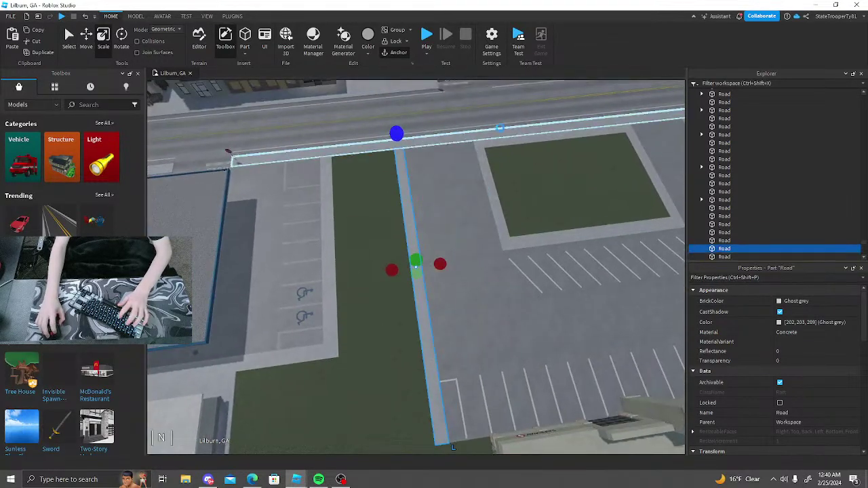
{"action": "left_click", "coordinate": [277, 178]}
{"action": "right_click_drag", "start_coordinate": [278, 178], "coordinate": [252, 128]}
{"action": "left_click", "coordinate": [86, 46]}
{"action": "left_click_drag", "start_coordinate": [466, 145], "coordinate": [378, 191]}
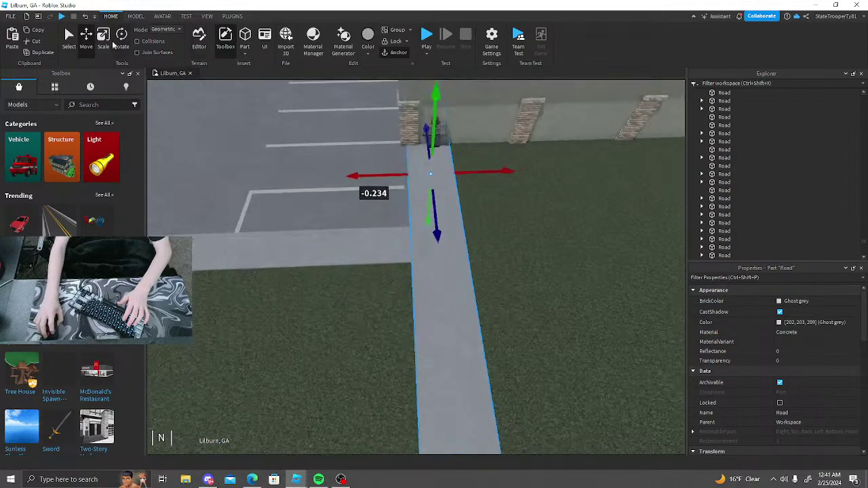
{"action": "right_click_drag", "start_coordinate": [377, 191], "coordinate": [245, 247]}
{"action": "left_click_drag", "start_coordinate": [201, 254], "coordinate": [368, 266]}
{"action": "right_click_drag", "start_coordinate": [324, 300], "coordinate": [342, 344]}
{"action": "left_click", "coordinate": [527, 290]}
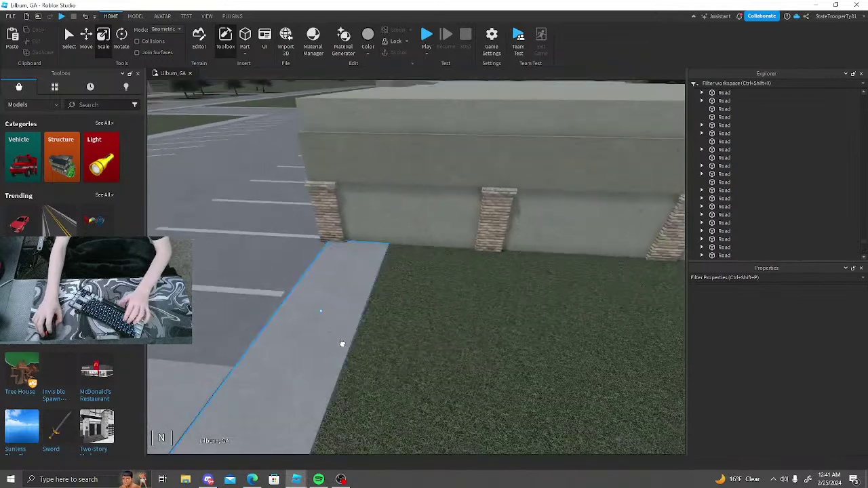
Inspect the walkway end and enable ResizeAlign's resize-to-face mode.
{"action": "scroll", "coordinate": [392, 324], "scroll_direction": "down", "scroll_amount": 10}
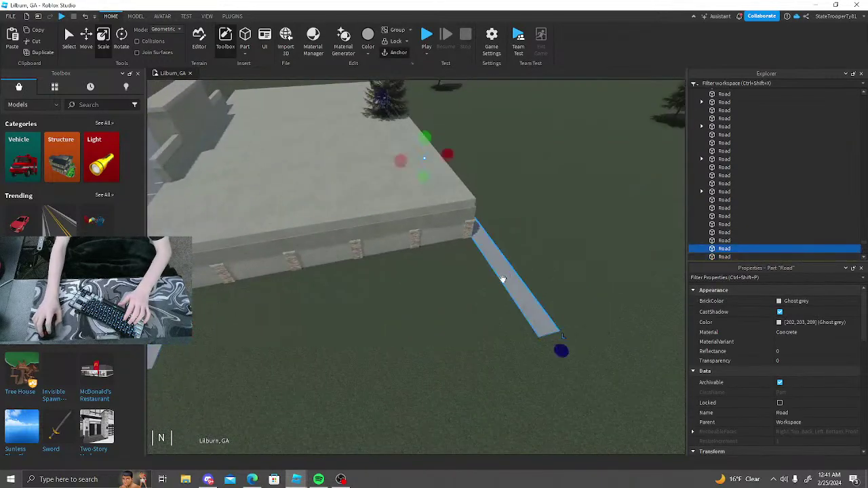
{"action": "right_click_drag", "start_coordinate": [502, 279], "coordinate": [335, 222]}
{"action": "right_click_drag", "start_coordinate": [415, 235], "coordinate": [405, 257]}
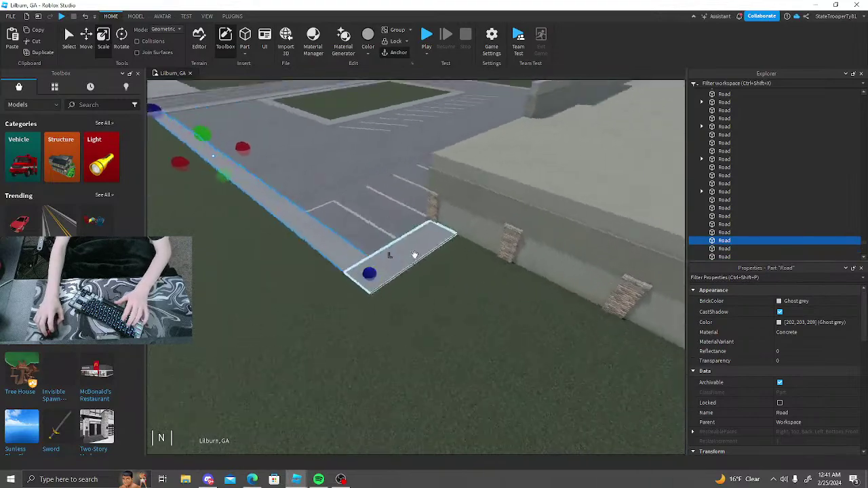
{"action": "scroll", "coordinate": [405, 258], "scroll_direction": "up", "scroll_amount": 5}
{"action": "scroll", "coordinate": [330, 310], "scroll_direction": "down", "scroll_amount": 5}
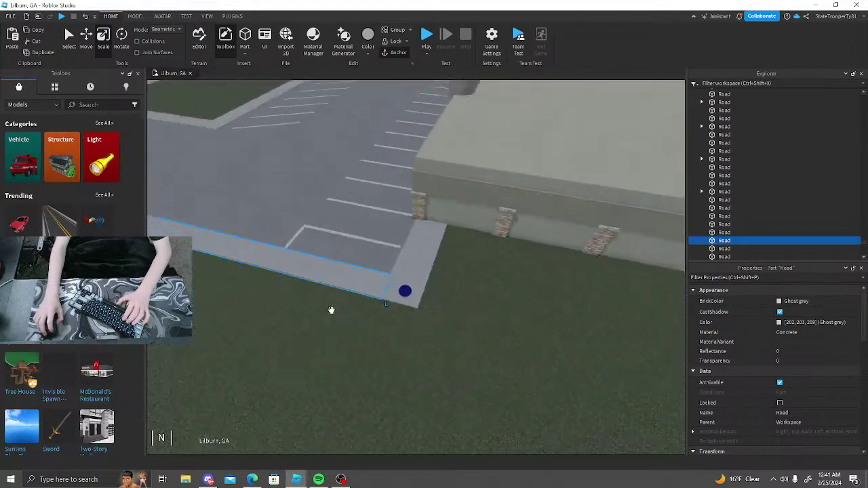
{"action": "right_click_drag", "start_coordinate": [329, 310], "coordinate": [342, 342]}
{"action": "left_click", "coordinate": [226, 17]}
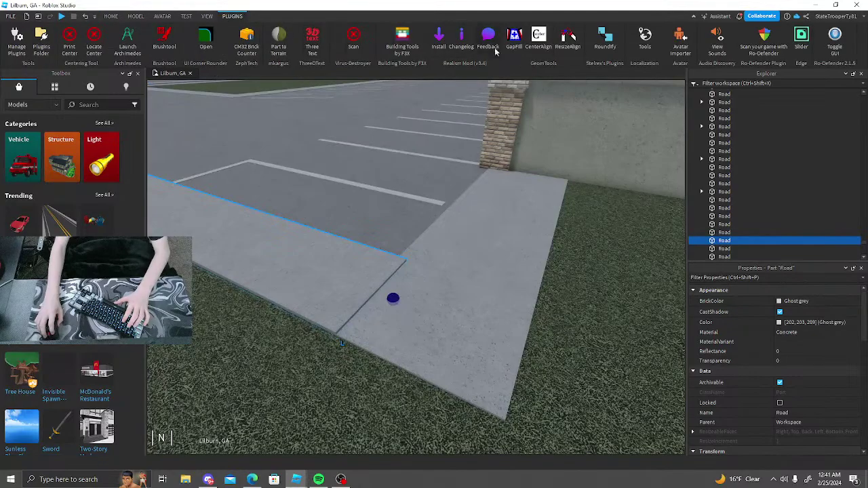
{"action": "left_click", "coordinate": [568, 38]}
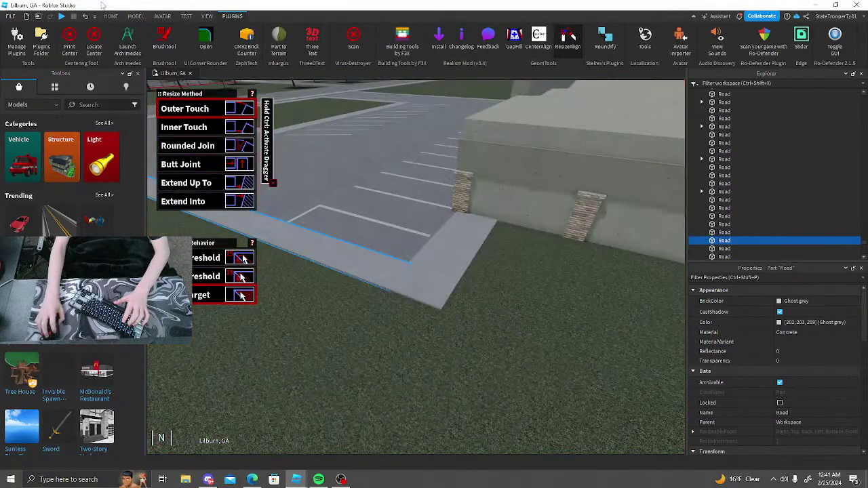
Slide the sidewalk part along the building side to the corner.
{"action": "left_click", "coordinate": [86, 41]}
{"action": "scroll", "coordinate": [310, 243], "scroll_direction": "down", "scroll_amount": 3}
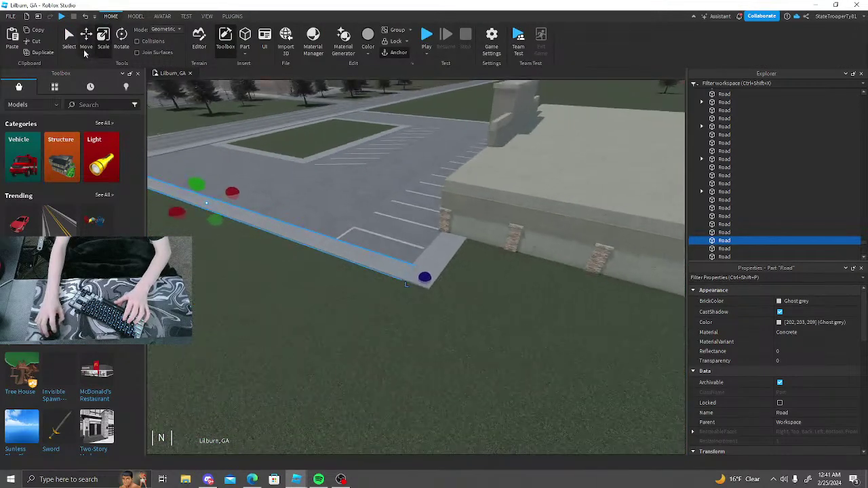
{"action": "right_click_drag", "start_coordinate": [310, 242], "coordinate": [312, 159]}
{"action": "left_click_drag", "start_coordinate": [338, 153], "coordinate": [436, 178]}
{"action": "left_click_drag", "start_coordinate": [619, 210], "coordinate": [639, 204]}
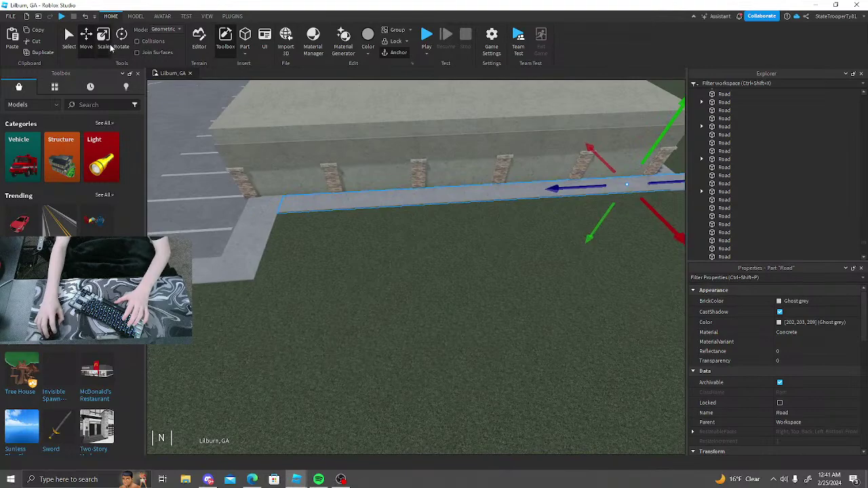
{"action": "left_click", "coordinate": [70, 37]}
Nudge the sidewalk 0.3 toward the store wall.
{"action": "right_click_drag", "start_coordinate": [434, 258], "coordinate": [477, 243]}
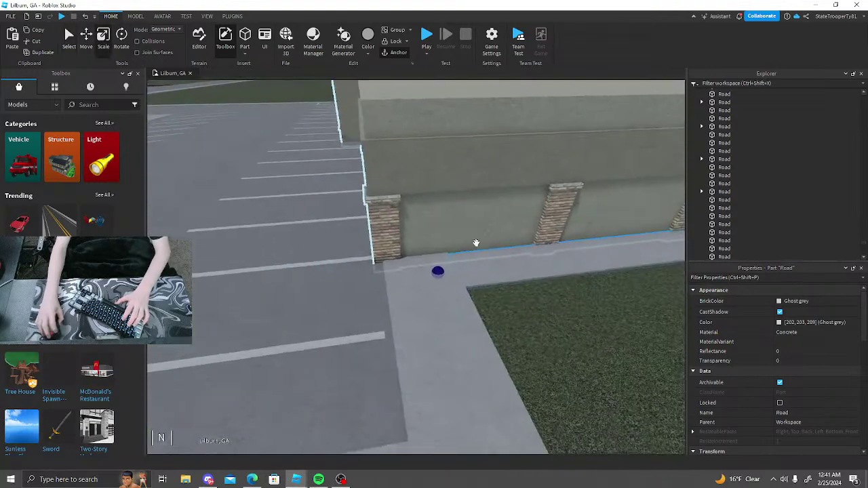
{"action": "right_click_drag", "start_coordinate": [433, 271], "coordinate": [442, 271]}
{"action": "key", "text": "ctrl+2"}
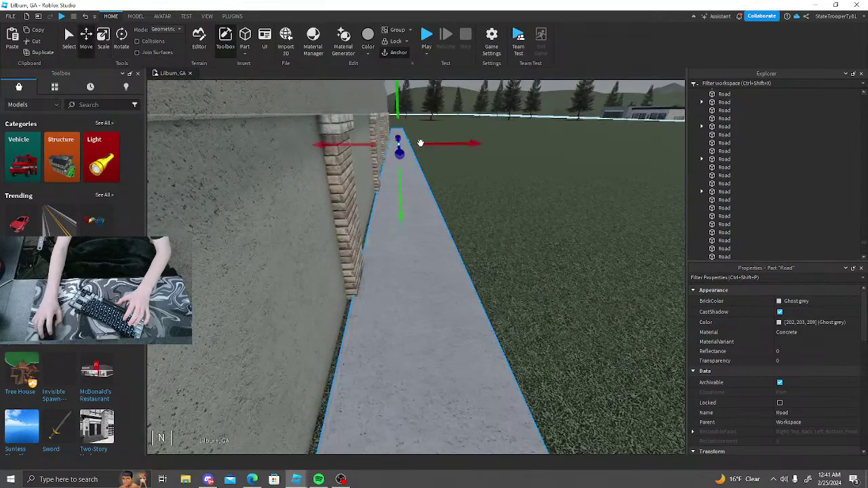
{"action": "left_click_drag", "start_coordinate": [420, 143], "coordinate": [428, 145]}
{"action": "right_click_drag", "start_coordinate": [428, 145], "coordinate": [545, 171]}
{"action": "left_click", "coordinate": [121, 38]}
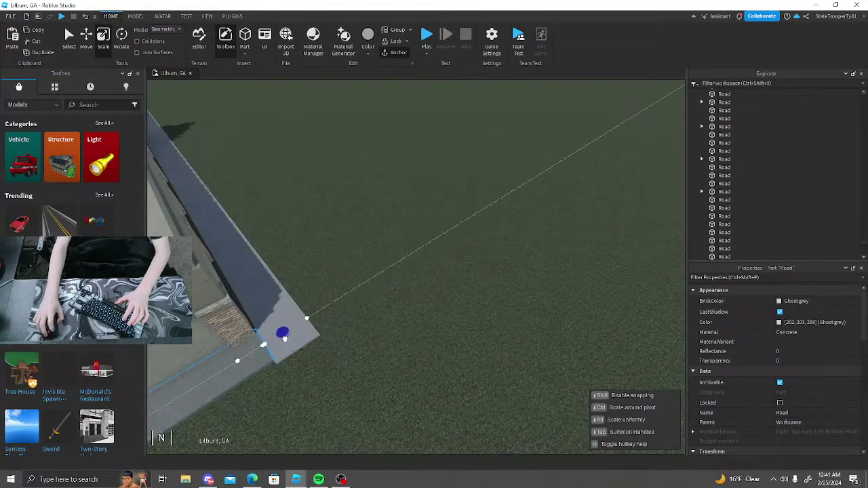
{"action": "right_click_drag", "start_coordinate": [260, 285], "coordinate": [242, 235]}
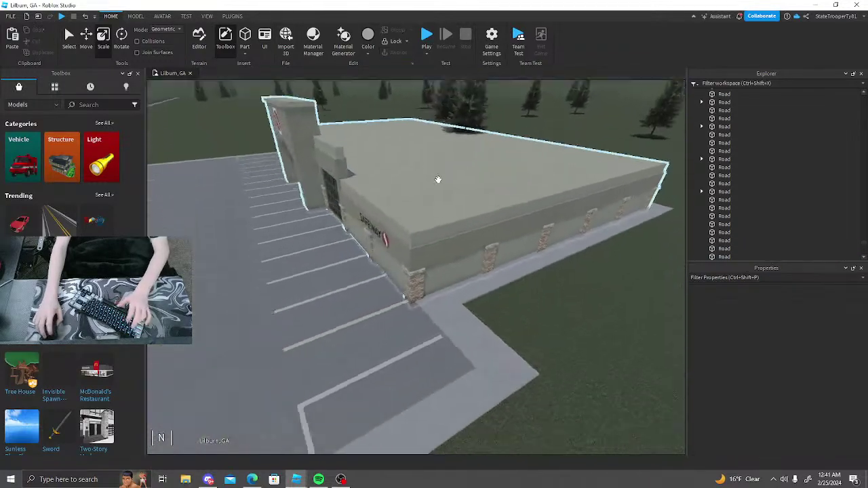
Select the curb along the main road in front of the lot and shorten it.
{"action": "left_click", "coordinate": [449, 187]}
{"action": "right_click_drag", "start_coordinate": [449, 188], "coordinate": [303, 273]}
{"action": "left_click", "coordinate": [426, 306]}
{"action": "scroll", "coordinate": [426, 306], "scroll_direction": "down", "scroll_amount": 3}
{"action": "key", "text": "d"}
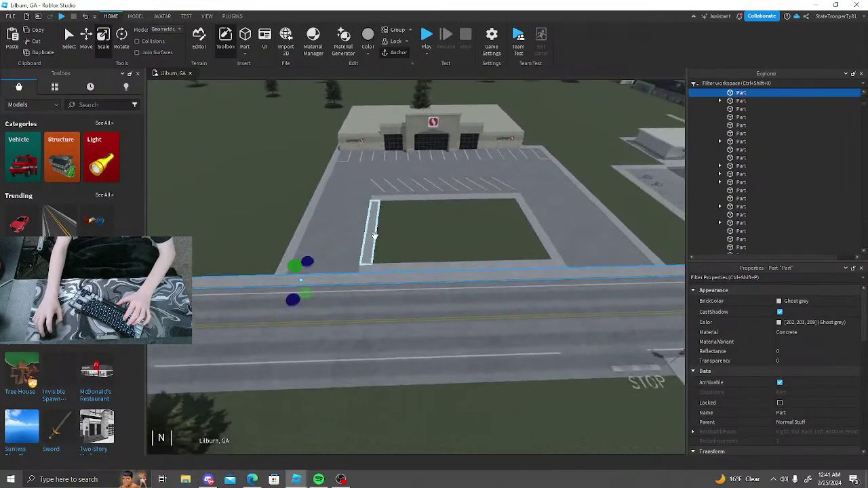
{"action": "right_click_drag", "start_coordinate": [374, 236], "coordinate": [400, 280]}
{"action": "left_click_drag", "start_coordinate": [294, 227], "coordinate": [308, 235]}
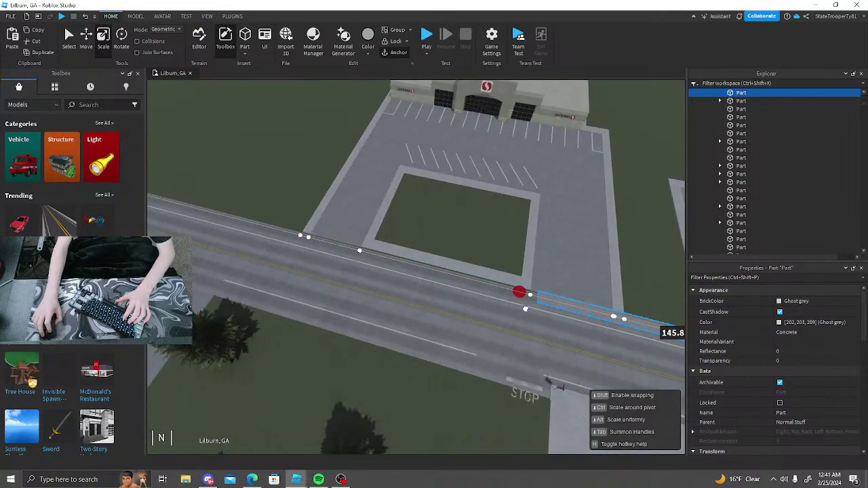
{"action": "left_click_drag", "start_coordinate": [525, 309], "coordinate": [484, 297]}
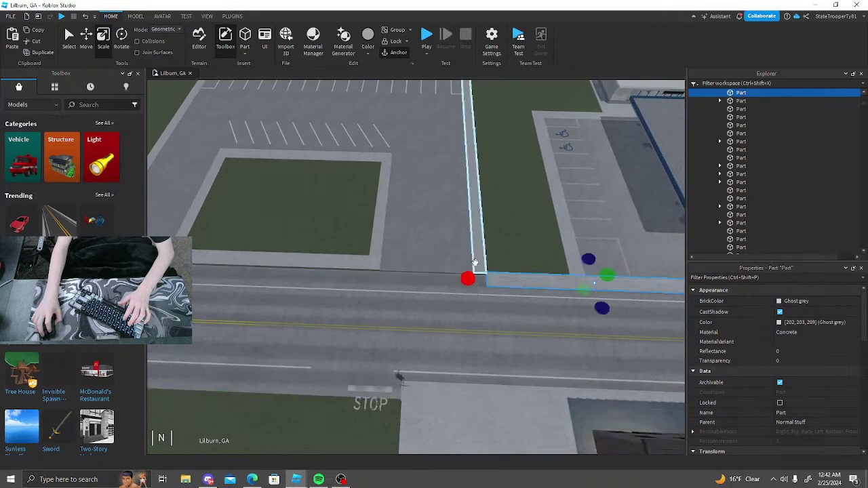
Box-select all the store lot parts.
{"action": "right_click_drag", "start_coordinate": [475, 262], "coordinate": [359, 289]}
{"action": "left_click", "coordinate": [481, 244]}
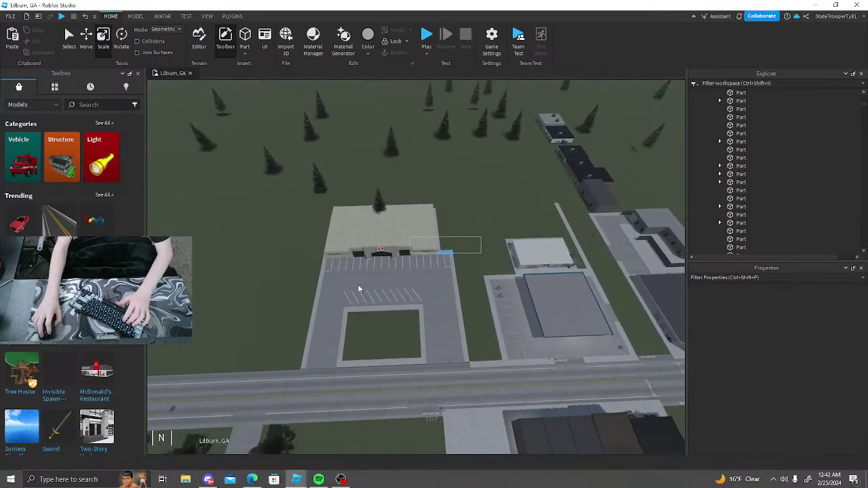
{"action": "left_click_drag", "start_coordinate": [360, 289], "coordinate": [277, 420]}
Shift the selected Safeway lot 6.098 studs along the red axis.
{"action": "key", "text": "f"}
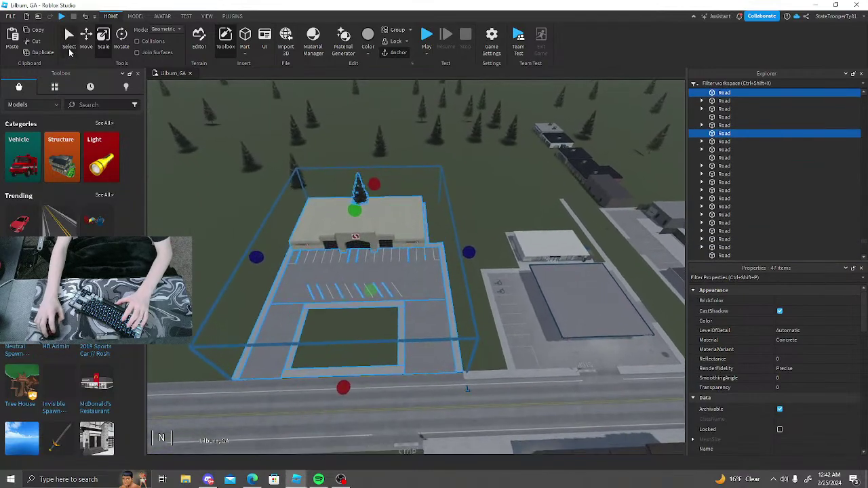
{"action": "left_click", "coordinate": [69, 47]}
{"action": "right_click_drag", "start_coordinate": [414, 184], "coordinate": [420, 183]}
{"action": "key", "text": "w"}
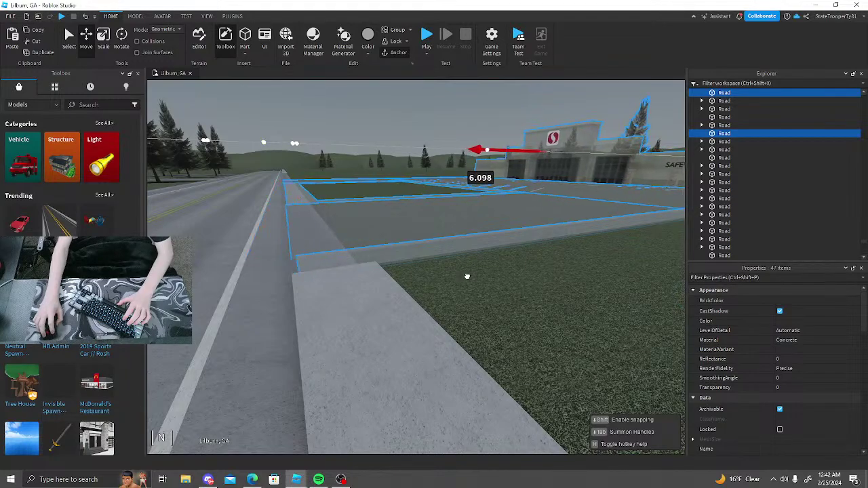
{"action": "scroll", "coordinate": [466, 276], "scroll_direction": "down", "scroll_amount": 5}
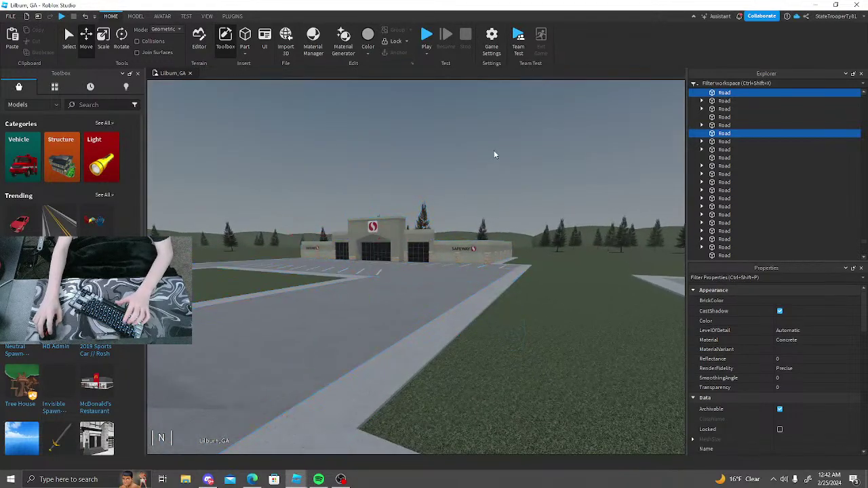
Deselect the lot and select one of its road pieces.
{"action": "left_click", "coordinate": [494, 153]}
{"action": "scroll", "coordinate": [338, 286], "scroll_direction": "up", "scroll_amount": 10}
{"action": "left_click", "coordinate": [338, 286]}
Shrink the selected road piece to 71.752 long.
{"action": "key", "text": "ctrl+3"}
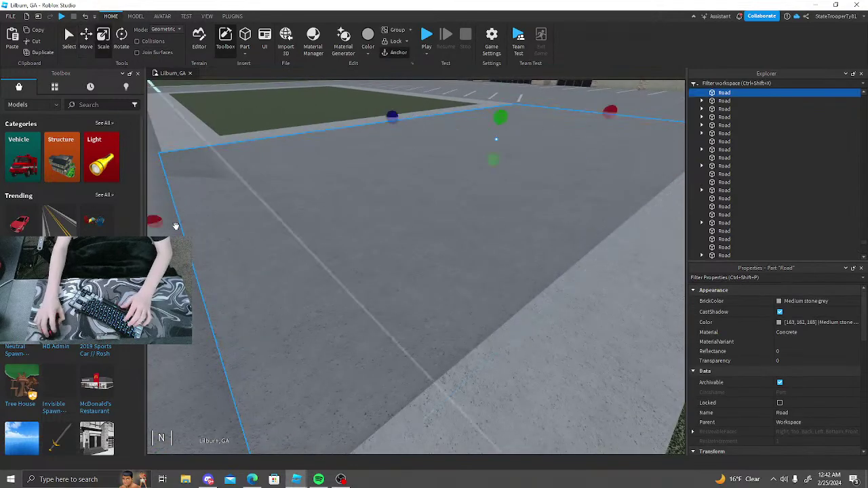
{"action": "left_click_drag", "start_coordinate": [175, 228], "coordinate": [242, 219]}
{"action": "right_click_drag", "start_coordinate": [242, 219], "coordinate": [391, 171]}
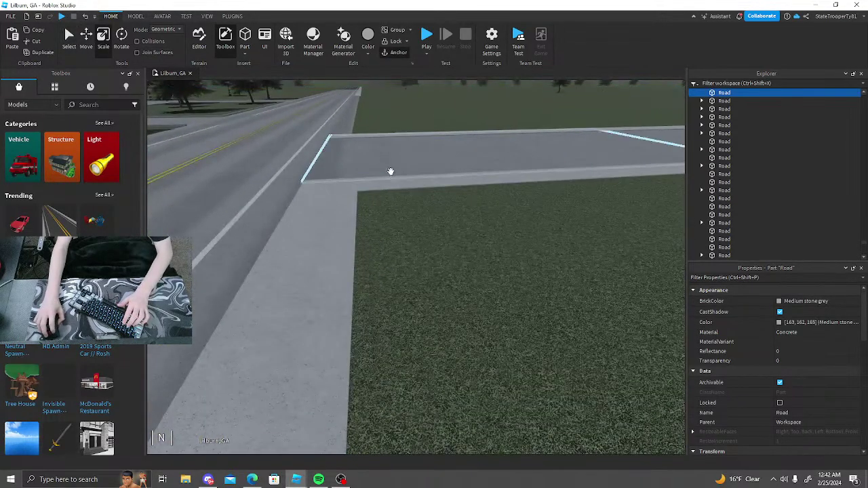
{"action": "right_click_drag", "start_coordinate": [322, 161], "coordinate": [427, 125]}
{"action": "key", "text": "w"}
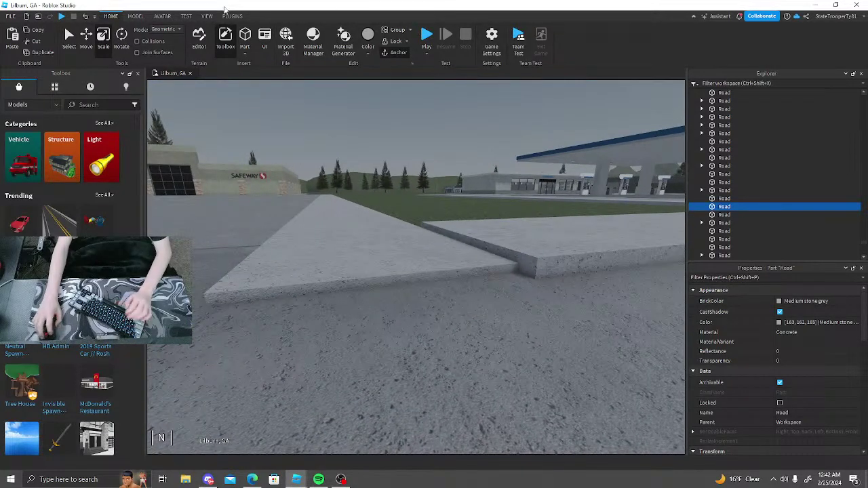
Use ResizeAlign to extend the walkway end to meet the building's edge.
{"action": "left_click", "coordinate": [574, 40]}
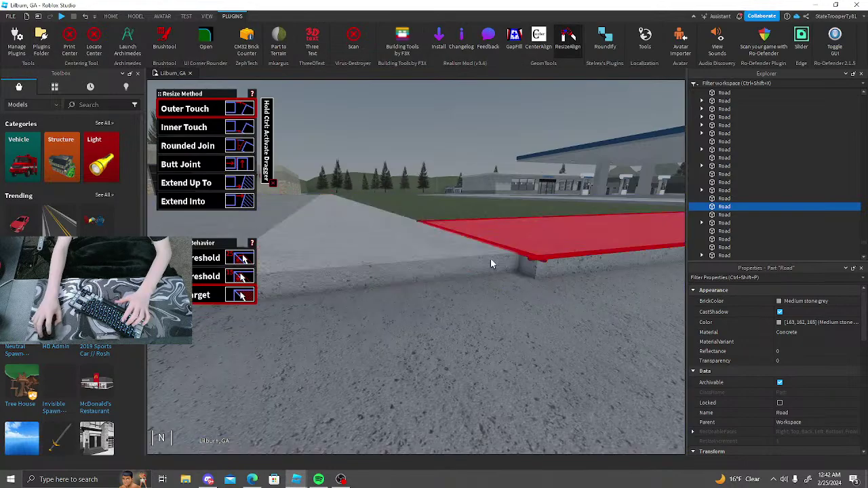
{"action": "right_click_drag", "start_coordinate": [406, 108], "coordinate": [435, 295]}
{"action": "left_click", "coordinate": [409, 359]}
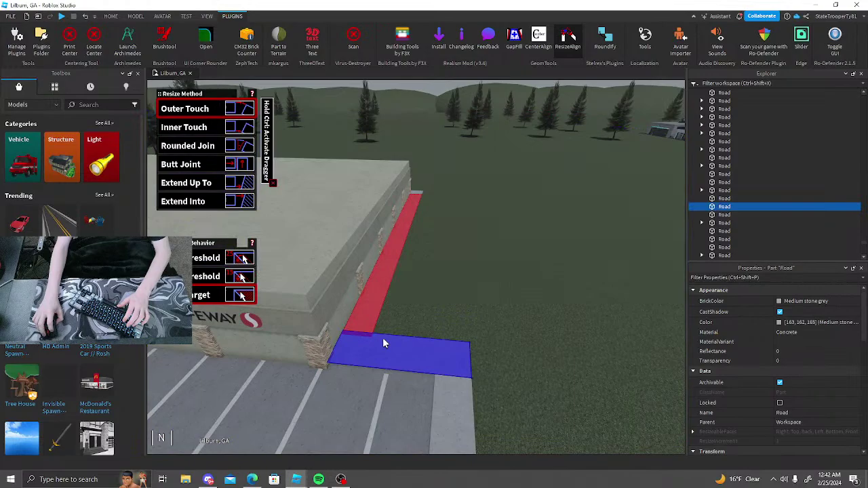
{"action": "right_click_drag", "start_coordinate": [384, 344], "coordinate": [491, 165]}
{"action": "key", "text": "w"}
{"action": "scroll", "coordinate": [361, 169], "scroll_direction": "down", "scroll_amount": 5}
Return to the Home tools with Scale active and select the Safeway building.
{"action": "left_click", "coordinate": [110, 16]}
{"action": "left_click", "coordinate": [103, 35]}
{"action": "scroll", "coordinate": [349, 110], "scroll_direction": "up", "scroll_amount": 3}
{"action": "scroll", "coordinate": [436, 131], "scroll_direction": "up", "scroll_amount": 2}
{"action": "left_click", "coordinate": [438, 130]}
{"action": "scroll", "coordinate": [496, 167], "scroll_direction": "up", "scroll_amount": 2}
Select the parking-lot road part, then the roadside curb part.
{"action": "left_click", "coordinate": [494, 169]}
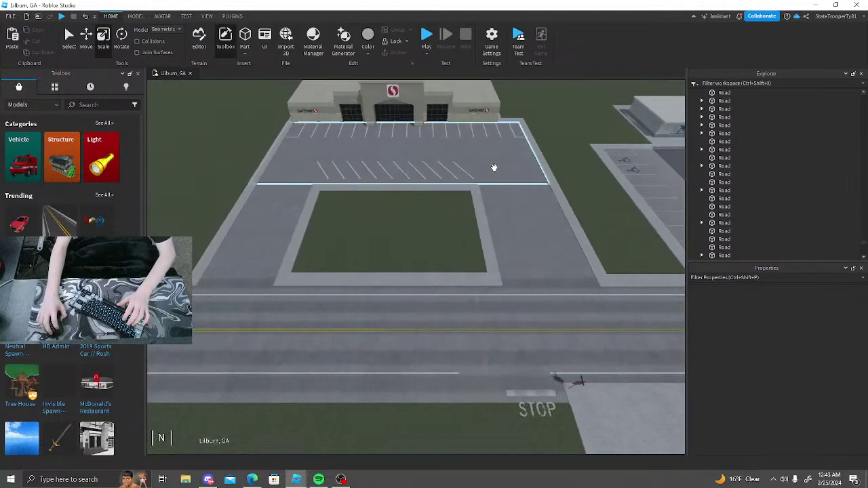
{"action": "scroll", "coordinate": [494, 167], "scroll_direction": "up", "scroll_amount": 2}
{"action": "scroll", "coordinate": [494, 167], "scroll_direction": "down", "scroll_amount": 3}
{"action": "scroll", "coordinate": [494, 167], "scroll_direction": "up", "scroll_amount": 8}
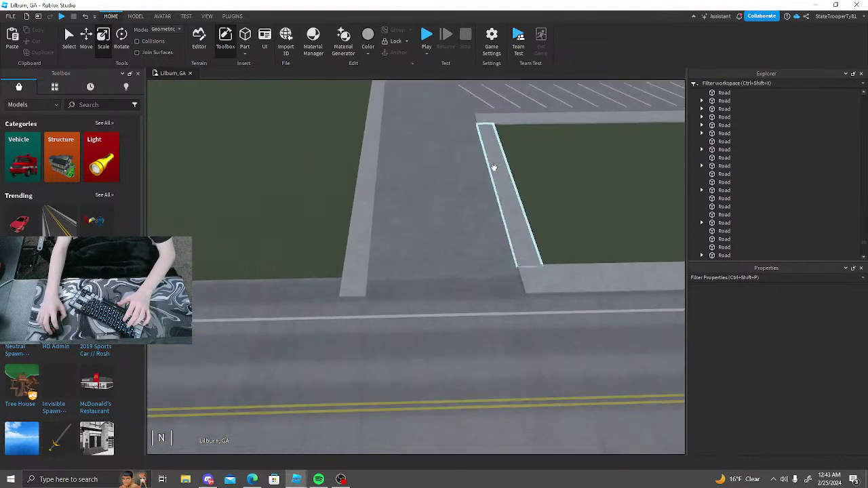
{"action": "scroll", "coordinate": [470, 166], "scroll_direction": "down", "scroll_amount": 10}
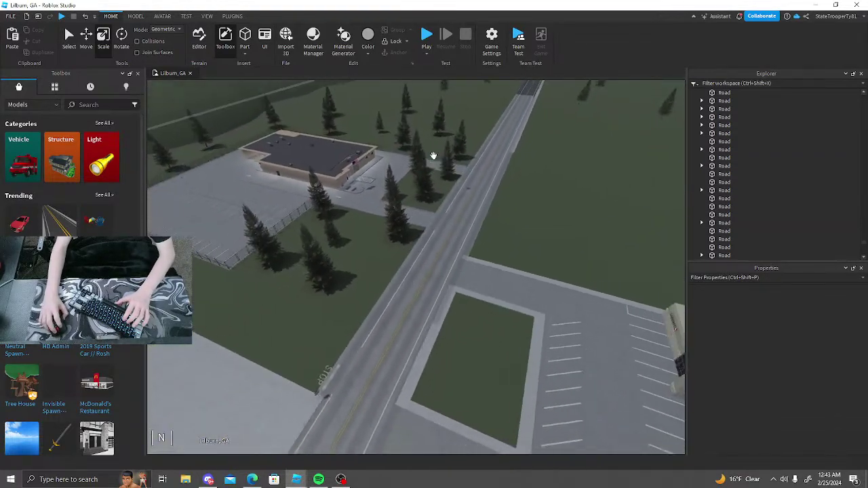
{"action": "scroll", "coordinate": [433, 156], "scroll_direction": "up", "scroll_amount": 5}
{"action": "left_click", "coordinate": [445, 158]}
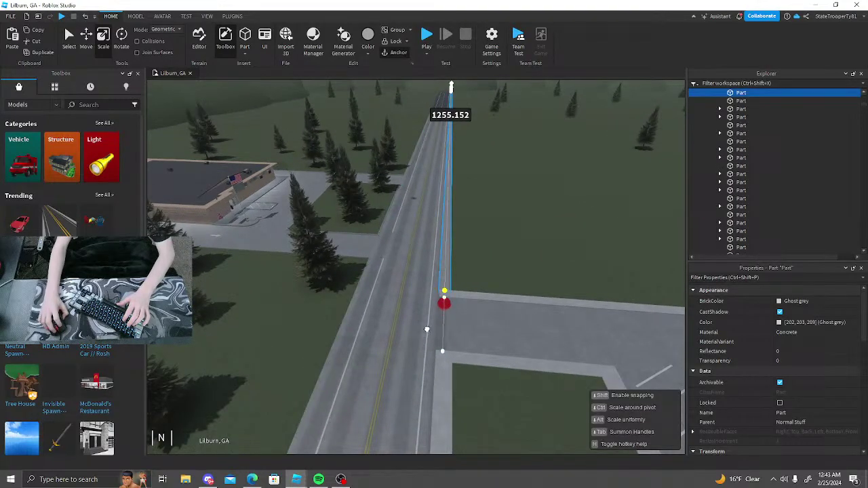
{"action": "scroll", "coordinate": [427, 329], "scroll_direction": "up", "scroll_amount": 5}
{"action": "right_click_drag", "start_coordinate": [427, 329], "coordinate": [427, 329]}
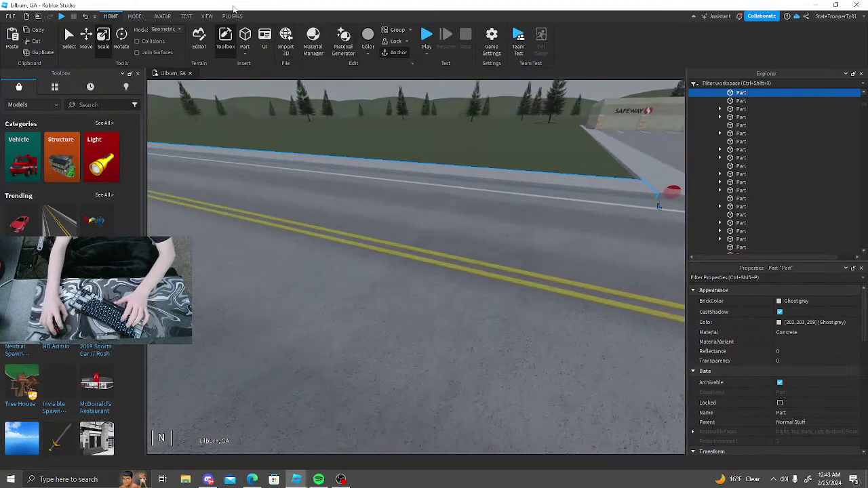
Extend the curb face with the resize-to-face tool so it meets the road edge.
{"action": "left_click", "coordinate": [568, 38]}
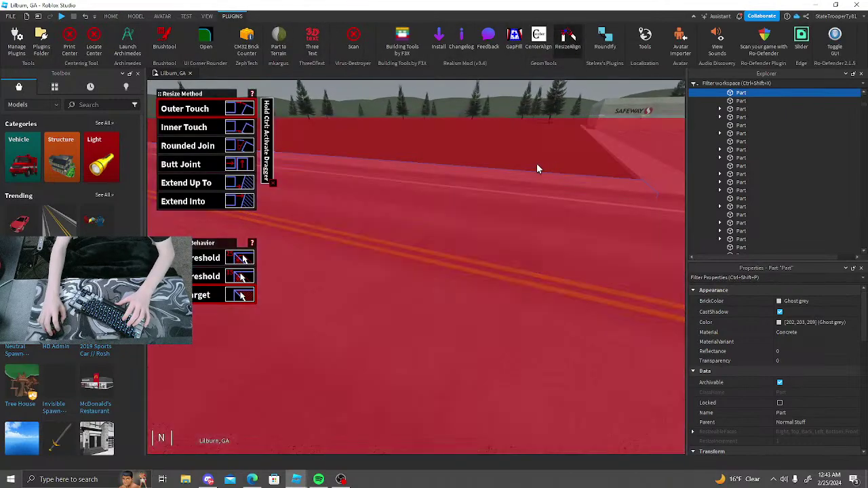
{"action": "right_click_drag", "start_coordinate": [537, 167], "coordinate": [536, 167]}
{"action": "left_click", "coordinate": [562, 270]}
{"action": "right_click_drag", "start_coordinate": [532, 274], "coordinate": [590, 225]}
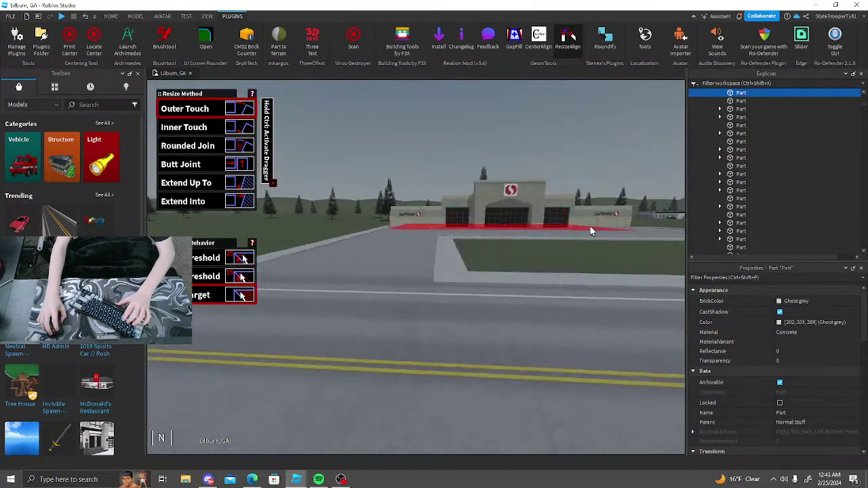
{"action": "scroll", "coordinate": [554, 288], "scroll_direction": "up", "scroll_amount": 5}
{"action": "scroll", "coordinate": [475, 380], "scroll_direction": "down", "scroll_amount": 3}
{"action": "right_click_drag", "start_coordinate": [476, 378], "coordinate": [459, 367]}
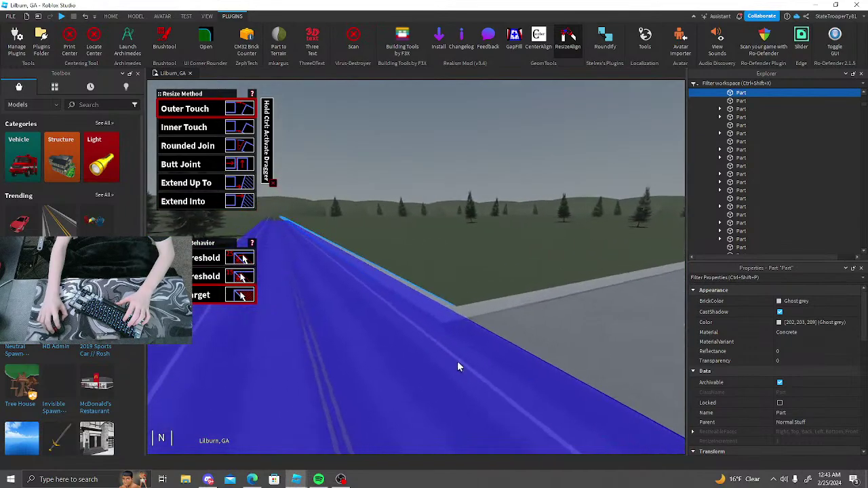
{"action": "left_click", "coordinate": [426, 332]}
{"action": "left_click", "coordinate": [426, 329]}
{"action": "right_click_drag", "start_coordinate": [427, 329], "coordinate": [432, 322]}
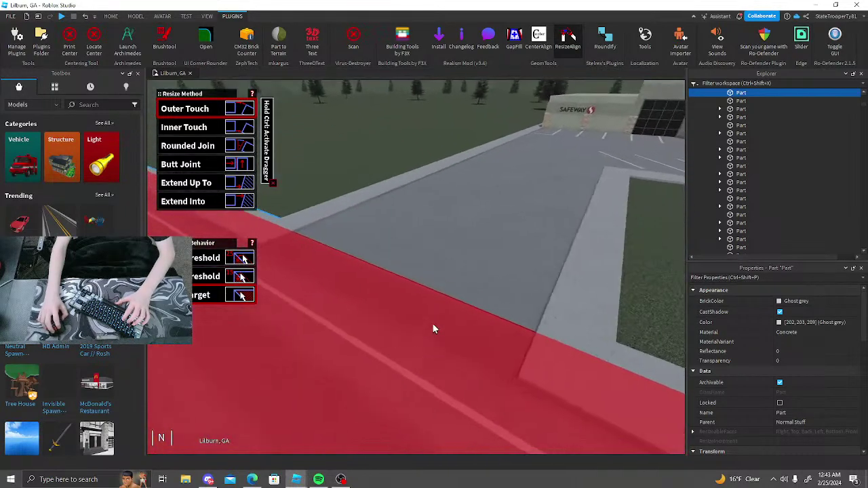
{"action": "scroll", "coordinate": [432, 323], "scroll_direction": "up", "scroll_amount": 3}
{"action": "scroll", "coordinate": [427, 328], "scroll_direction": "down", "scroll_amount": 5}
{"action": "scroll", "coordinate": [410, 326], "scroll_direction": "up", "scroll_amount": 2}
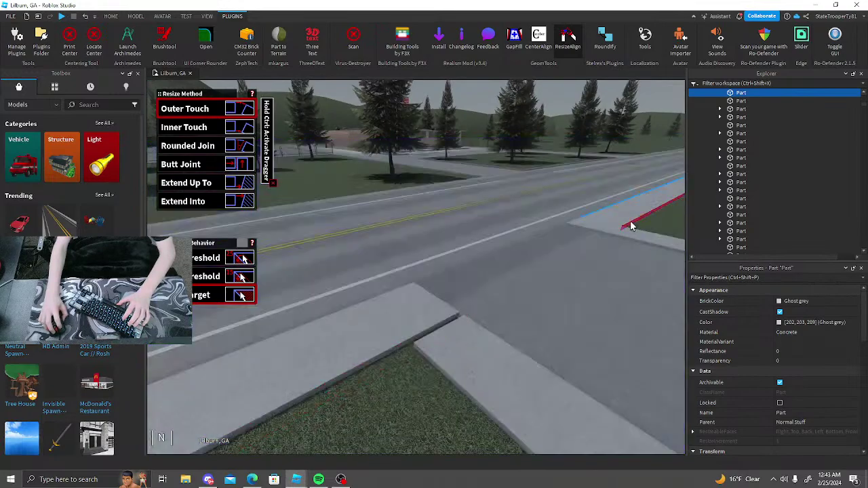
{"action": "scroll", "coordinate": [516, 260], "scroll_direction": "up", "scroll_amount": 3}
{"action": "right_click_drag", "start_coordinate": [515, 260], "coordinate": [426, 151]}
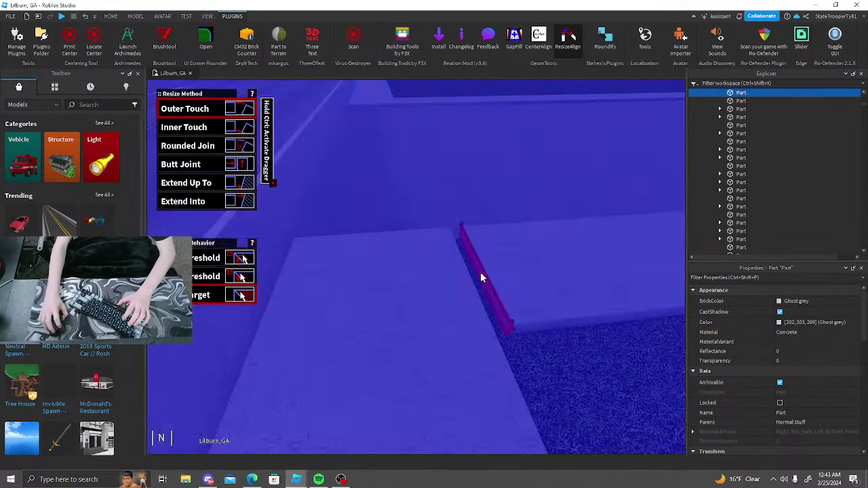
{"action": "scroll", "coordinate": [480, 272], "scroll_direction": "down", "scroll_amount": 10}
Return to the Scale tool, check the road-corner curb piece, and bring the Safeway lot into view.
{"action": "left_click", "coordinate": [111, 15]}
{"action": "left_click", "coordinate": [103, 34]}
{"action": "left_click", "coordinate": [429, 152]}
{"action": "scroll", "coordinate": [427, 155], "scroll_direction": "up", "scroll_amount": 5}
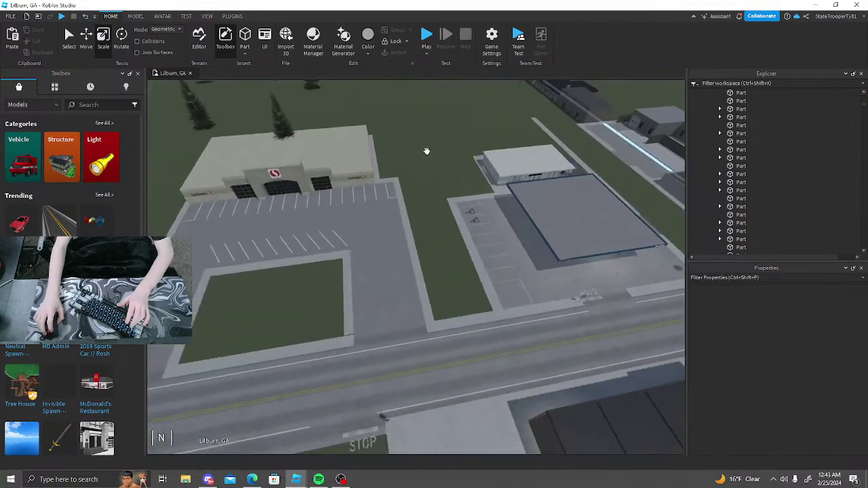
{"action": "scroll", "coordinate": [427, 151], "scroll_direction": "up", "scroll_amount": 10}
{"action": "left_click", "coordinate": [288, 280]}
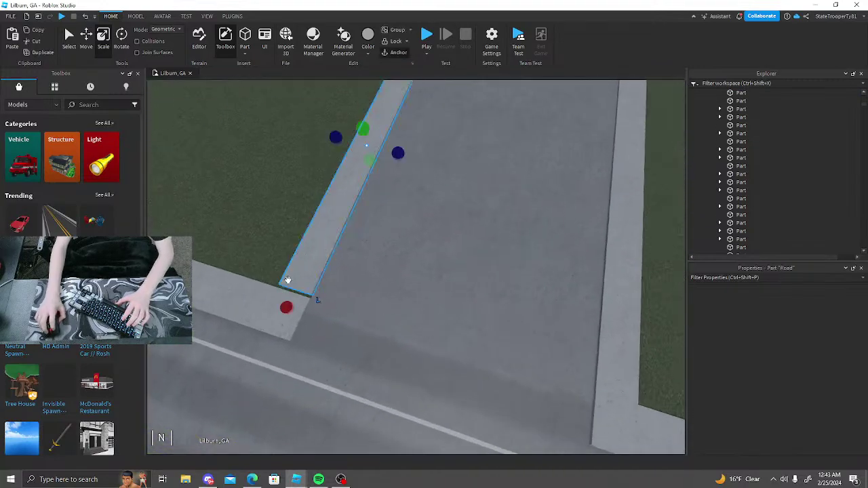
{"action": "scroll", "coordinate": [285, 311], "scroll_direction": "down", "scroll_amount": 10}
{"action": "left_click", "coordinate": [430, 111]}
{"action": "right_click_drag", "start_coordinate": [430, 111], "coordinate": [435, 110]}
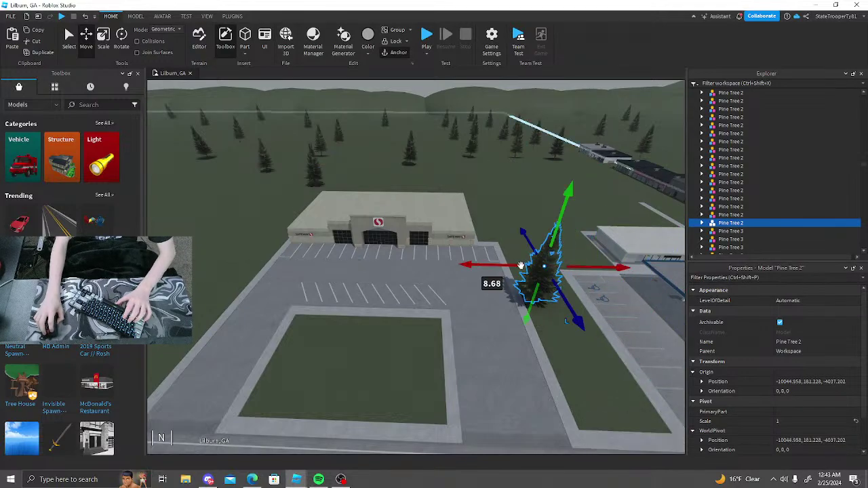
Slide Pine Tree 2 across the lot, about 16 studs further onto the grass by the building.
{"action": "left_click_drag", "start_coordinate": [570, 297], "coordinate": [506, 217]}
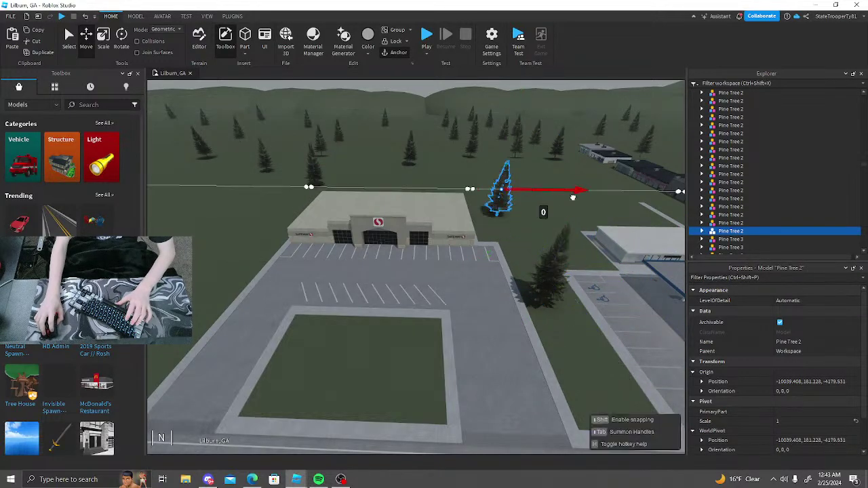
{"action": "left_click_drag", "start_coordinate": [570, 192], "coordinate": [590, 224]}
{"action": "scroll", "coordinate": [588, 225], "scroll_direction": "up", "scroll_amount": 5}
{"action": "right_click_drag", "start_coordinate": [588, 224], "coordinate": [564, 227]}
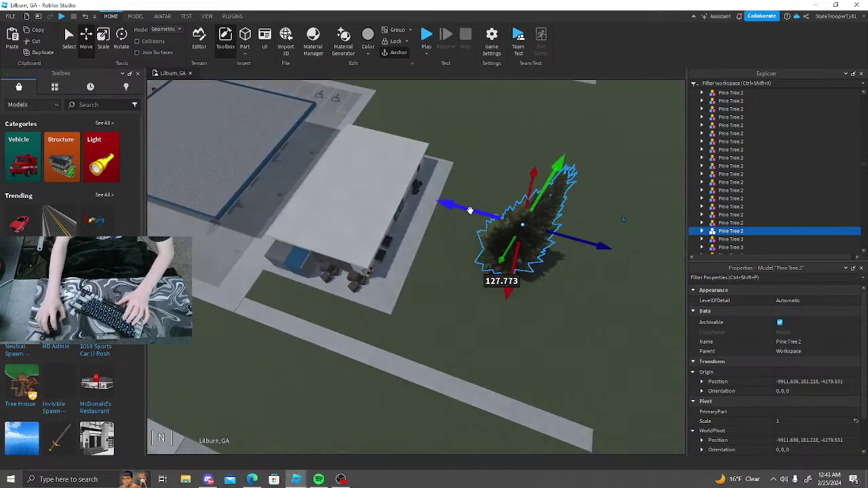
{"action": "left_click_drag", "start_coordinate": [388, 248], "coordinate": [416, 217]}
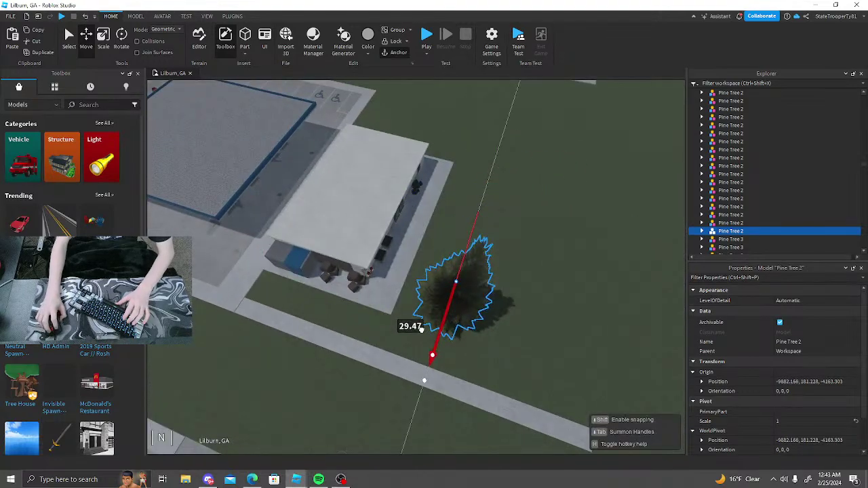
{"action": "right_click_drag", "start_coordinate": [421, 328], "coordinate": [455, 180]}
{"action": "left_click", "coordinate": [455, 181]}
Check the road piece, then swing the view around to the Texon Gas station.
{"action": "scroll", "coordinate": [477, 236], "scroll_direction": "down", "scroll_amount": 3}
{"action": "scroll", "coordinate": [476, 236], "scroll_direction": "down", "scroll_amount": 3}
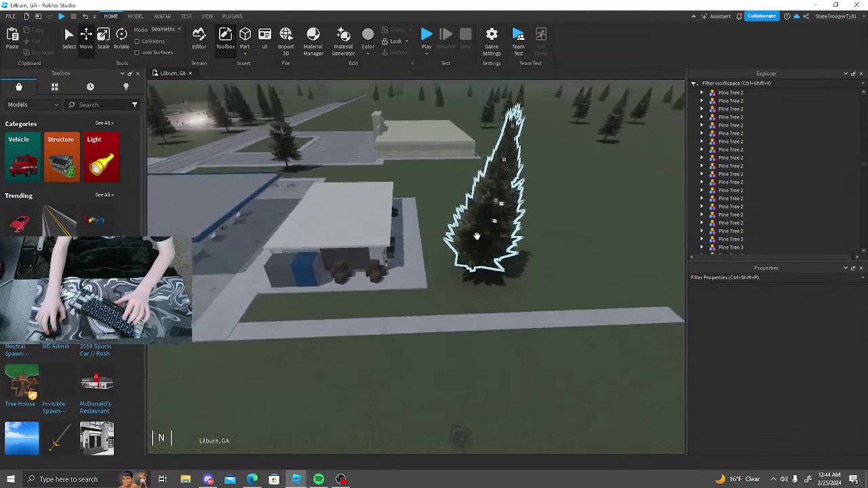
{"action": "right_click_drag", "start_coordinate": [476, 236], "coordinate": [434, 287]}
{"action": "left_click", "coordinate": [434, 287]}
{"action": "scroll", "coordinate": [436, 165], "scroll_direction": "up", "scroll_amount": 3}
{"action": "left_click", "coordinate": [436, 166]}
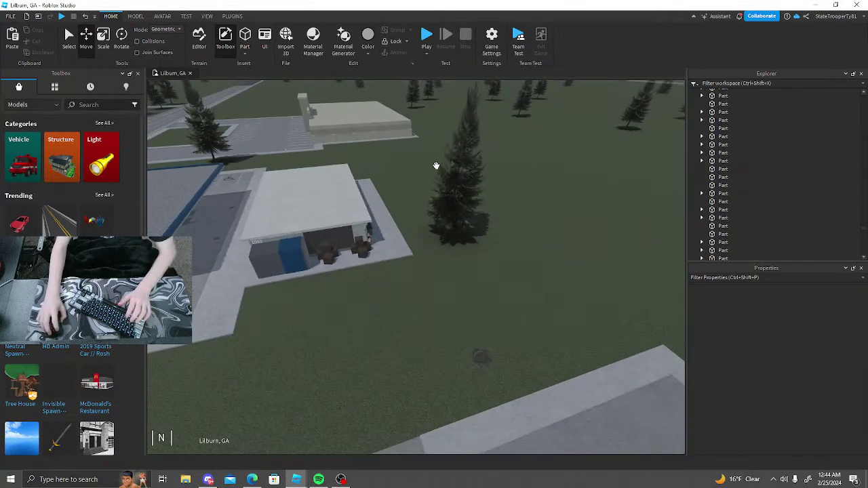
{"action": "scroll", "coordinate": [436, 165], "scroll_direction": "down", "scroll_amount": 3}
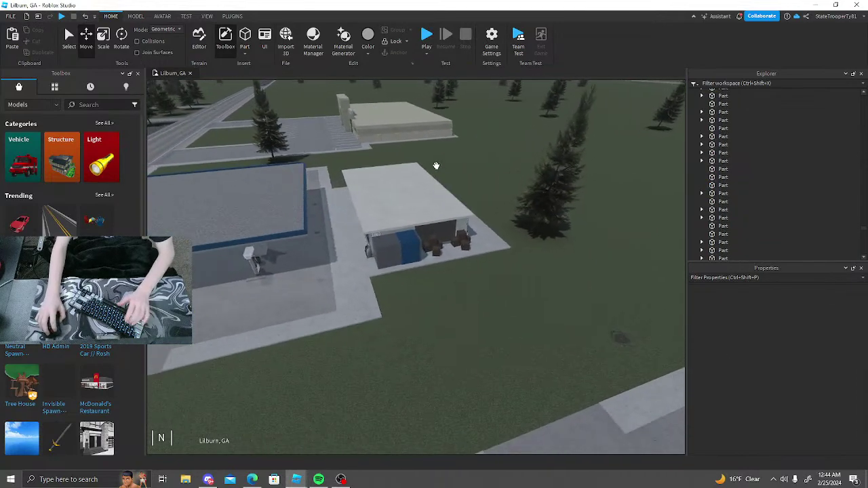
{"action": "right_click_drag", "start_coordinate": [436, 165], "coordinate": [370, 238]}
{"action": "scroll", "coordinate": [370, 237], "scroll_direction": "up", "scroll_amount": 3}
{"action": "scroll", "coordinate": [370, 237], "scroll_direction": "up", "scroll_amount": 3}
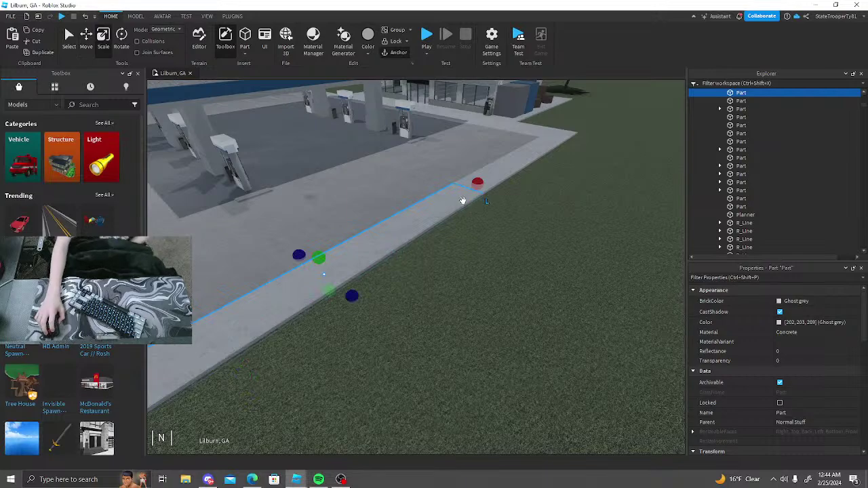
Stretch the gas-station sidewalk strip to 120 studs, then box-select the small building with its lot.
{"action": "right_click_drag", "start_coordinate": [462, 201], "coordinate": [495, 205]}
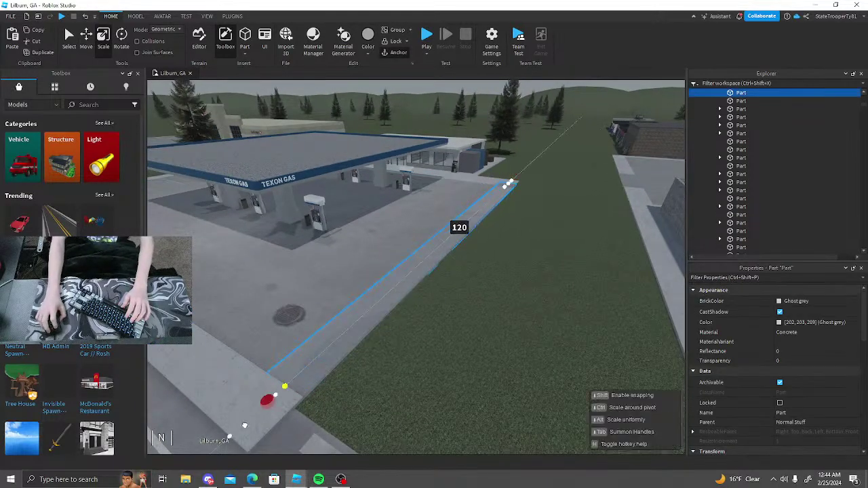
{"action": "right_click_drag", "start_coordinate": [244, 425], "coordinate": [364, 336]}
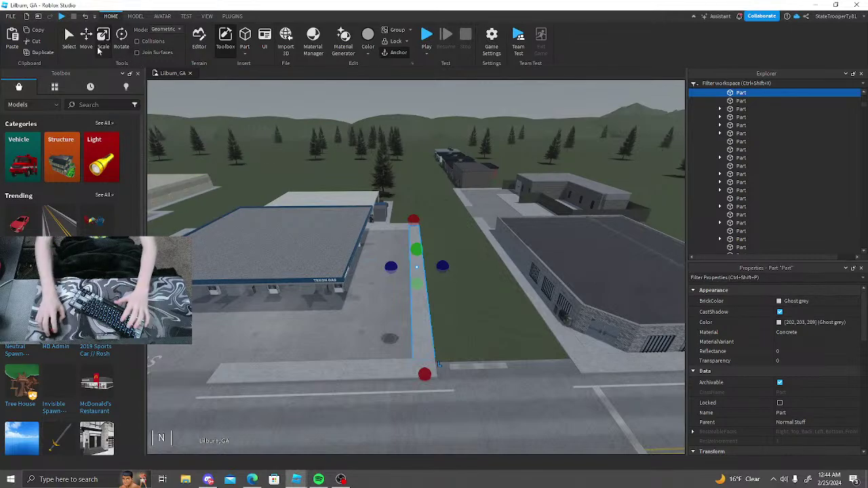
{"action": "left_click", "coordinate": [86, 38]}
{"action": "right_click_drag", "start_coordinate": [475, 223], "coordinate": [451, 288]}
{"action": "left_click", "coordinate": [493, 138]}
{"action": "left_click", "coordinate": [451, 288]}
{"action": "left_click_drag", "start_coordinate": [362, 335], "coordinate": [336, 313]}
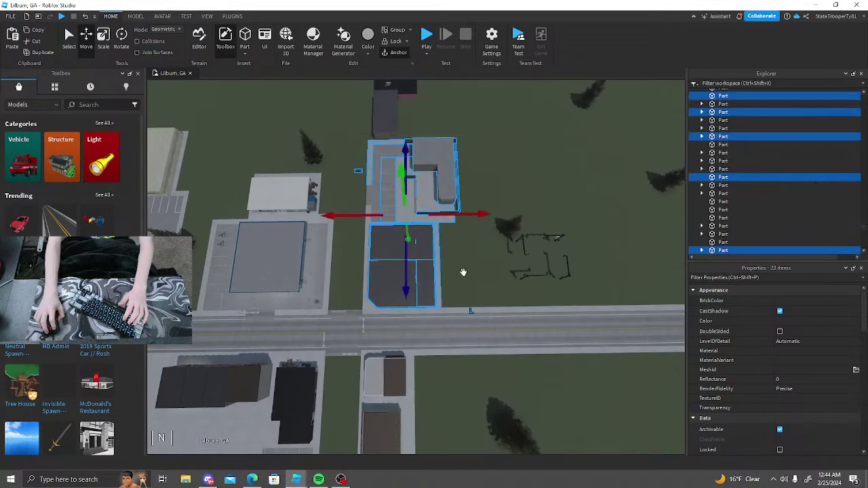
Shift the small building group about 98 studs right and delete the leftover concrete slab.
{"action": "left_click_drag", "start_coordinate": [476, 215], "coordinate": [568, 196]}
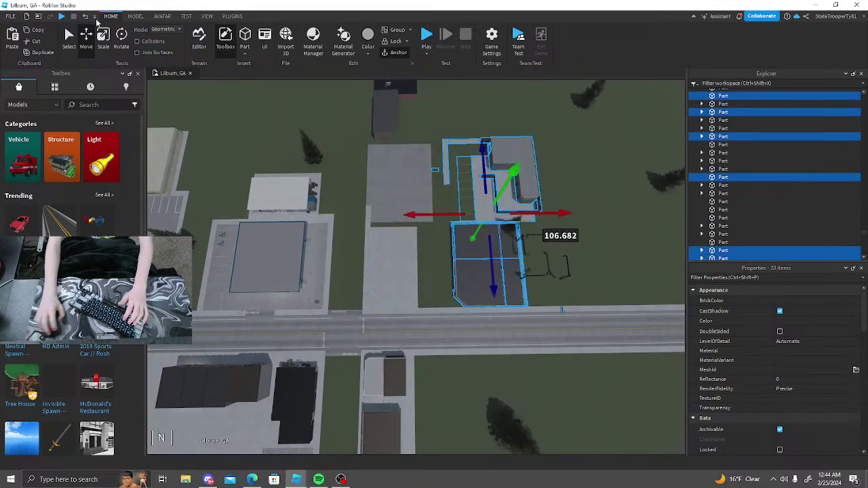
{"action": "left_click", "coordinate": [85, 16]}
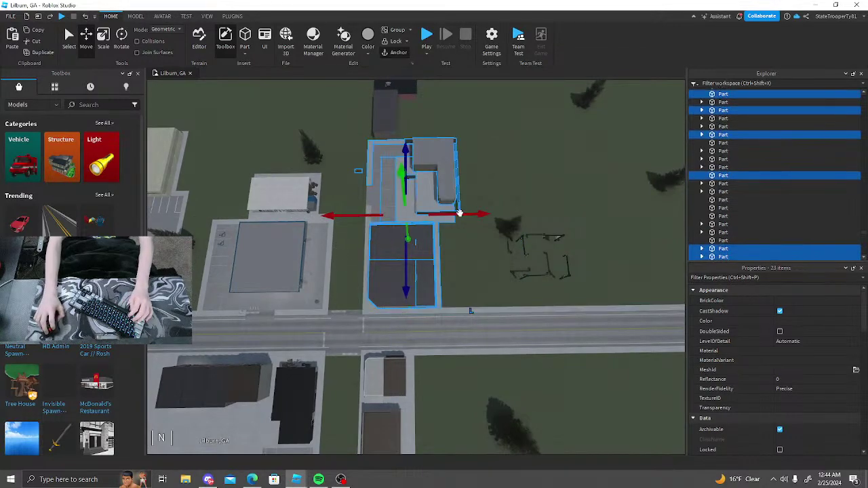
{"action": "left_click_drag", "start_coordinate": [467, 214], "coordinate": [535, 215]}
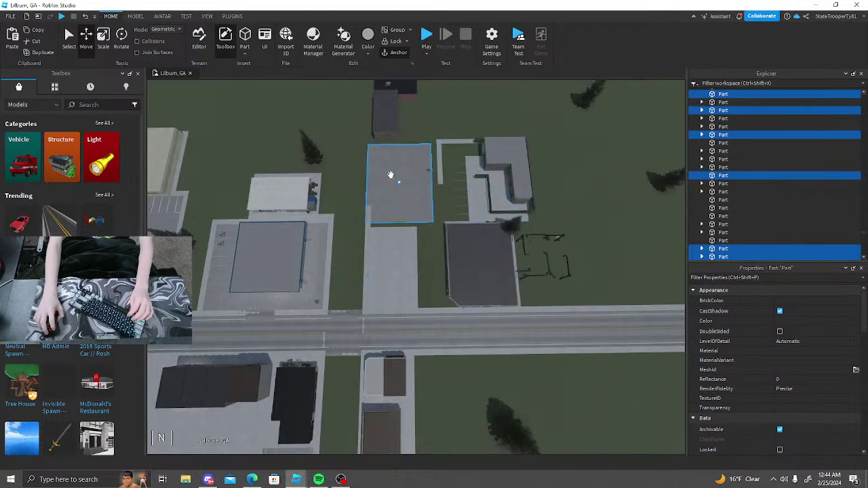
{"action": "key", "text": "Delete"}
Frame the long road union and Separate it into individual parts.
{"action": "key", "text": "f"}
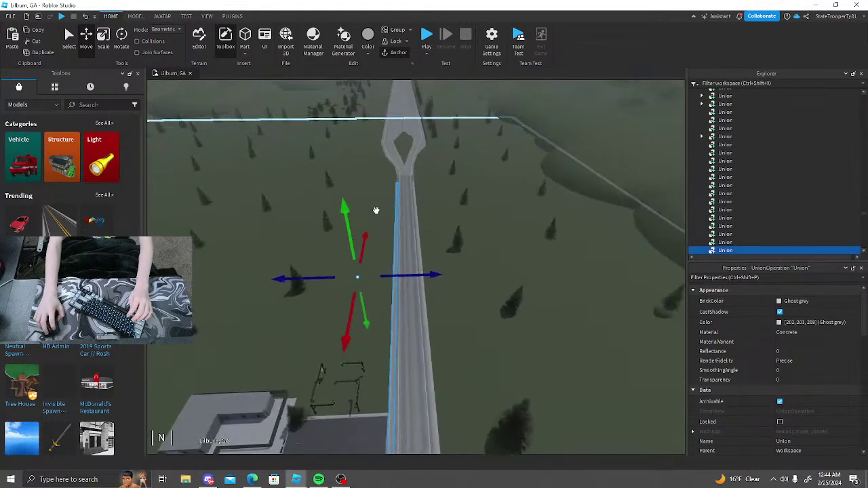
{"action": "right_click", "coordinate": [395, 199]}
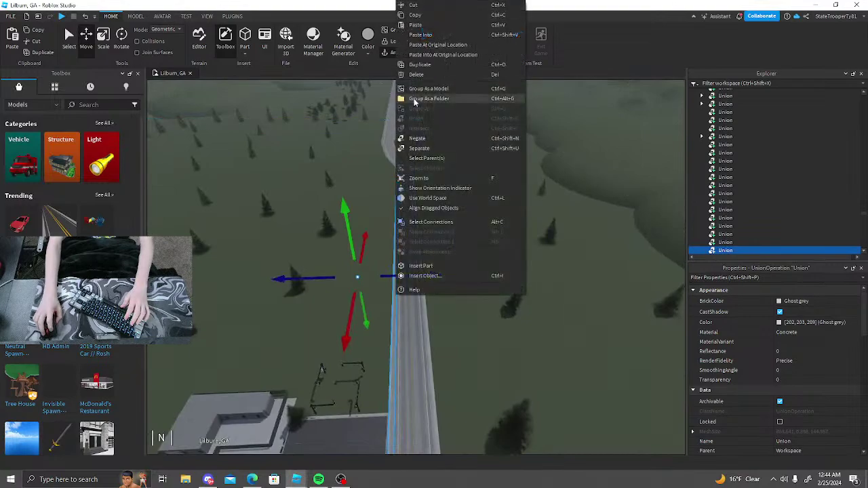
{"action": "left_click", "coordinate": [432, 149]}
{"action": "key", "text": "f"}
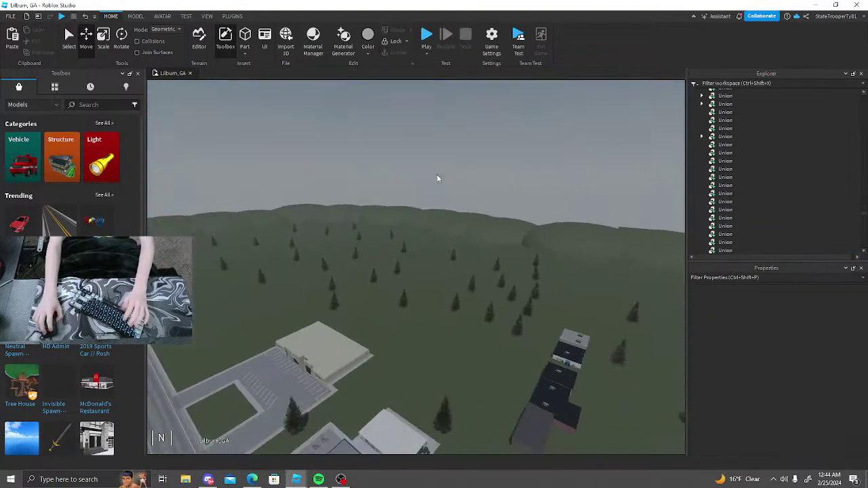
{"action": "left_click", "coordinate": [445, 211]}
{"action": "right_click_drag", "start_coordinate": [449, 209], "coordinate": [332, 264]}
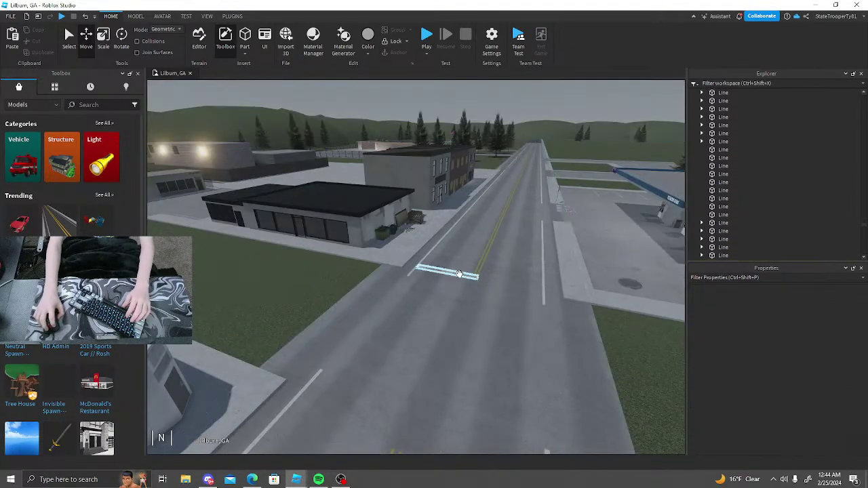
{"action": "right_click_drag", "start_coordinate": [459, 274], "coordinate": [440, 286]}
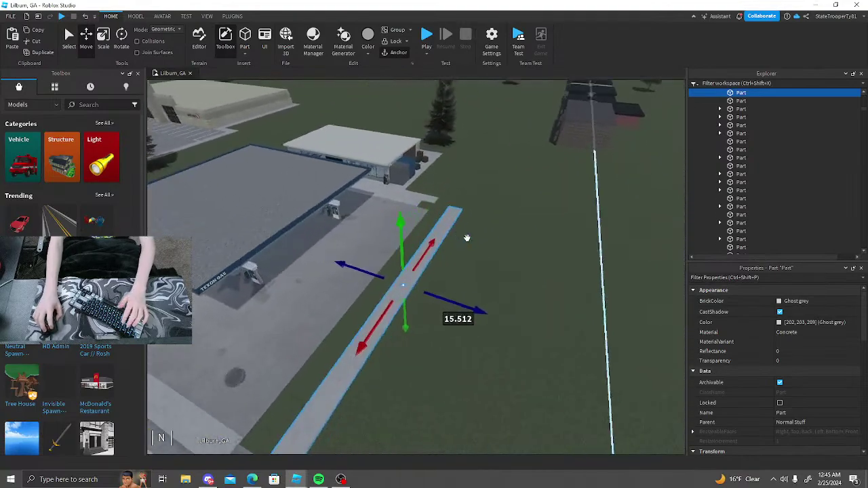
Stretch the concrete strip by the Texon Gas station out to about 162 studs.
{"action": "right_click_drag", "start_coordinate": [467, 237], "coordinate": [464, 228]}
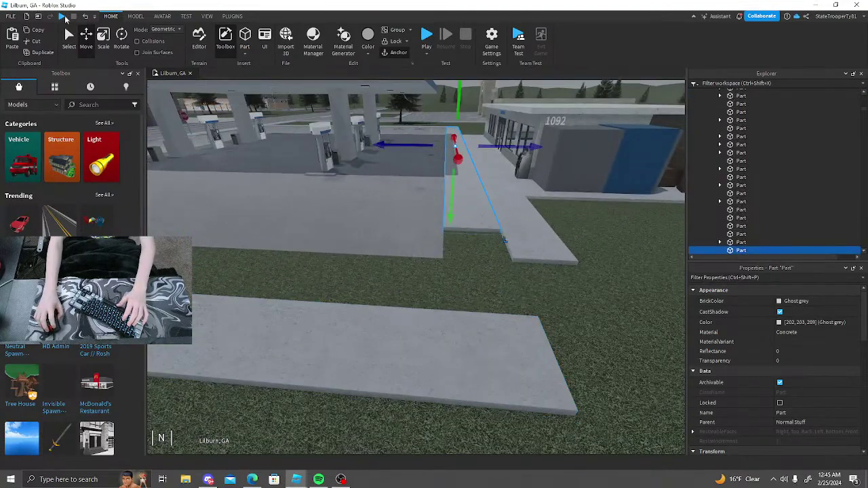
{"action": "left_click_drag", "start_coordinate": [474, 239], "coordinate": [481, 245]}
{"action": "left_click_drag", "start_coordinate": [494, 346], "coordinate": [504, 319]}
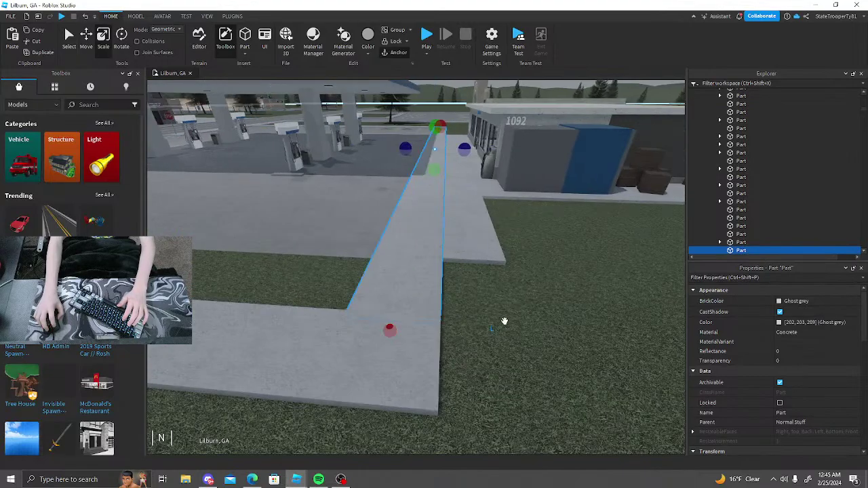
{"action": "right_click_drag", "start_coordinate": [504, 319], "coordinate": [420, 258]}
{"action": "left_click", "coordinate": [489, 131]}
Select the gas station canopy and resize its roof piece.
{"action": "scroll", "coordinate": [489, 131], "scroll_direction": "up", "scroll_amount": 3}
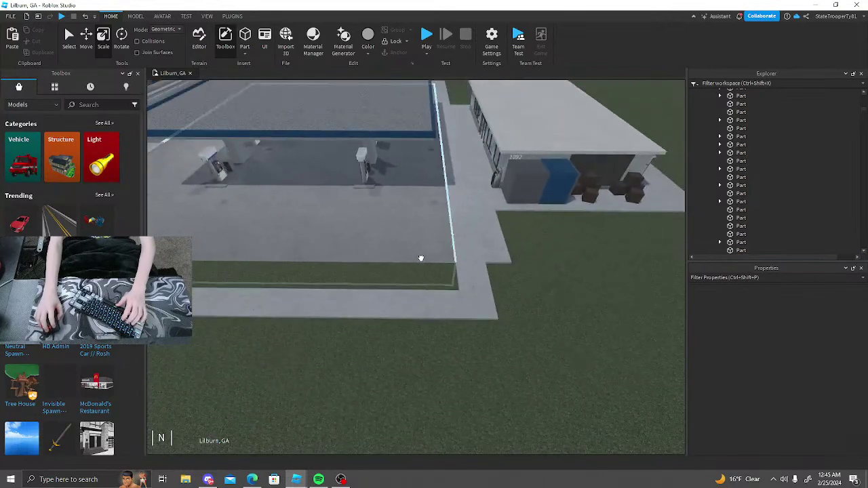
{"action": "left_click", "coordinate": [411, 252]}
{"action": "scroll", "coordinate": [498, 227], "scroll_direction": "down", "scroll_amount": 3}
{"action": "scroll", "coordinate": [466, 213], "scroll_direction": "up", "scroll_amount": 3}
{"action": "scroll", "coordinate": [466, 212], "scroll_direction": "down", "scroll_amount": 5}
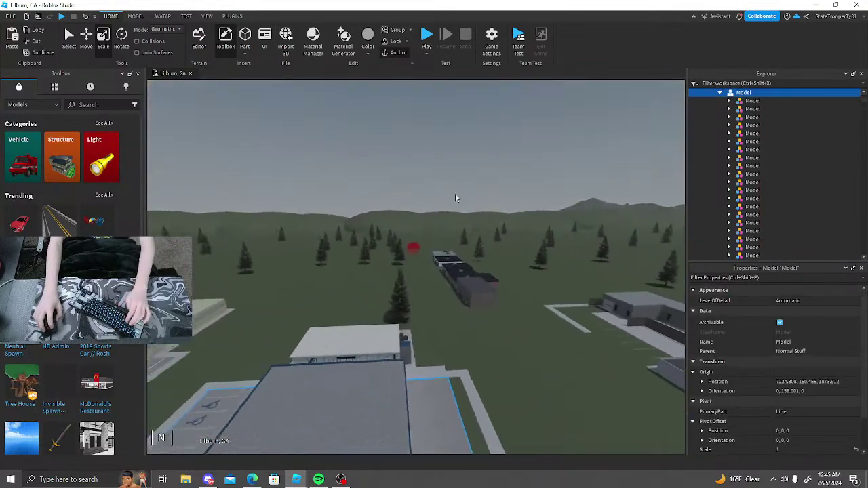
{"action": "scroll", "coordinate": [447, 172], "scroll_direction": "up", "scroll_amount": 5}
{"action": "left_click", "coordinate": [436, 290]}
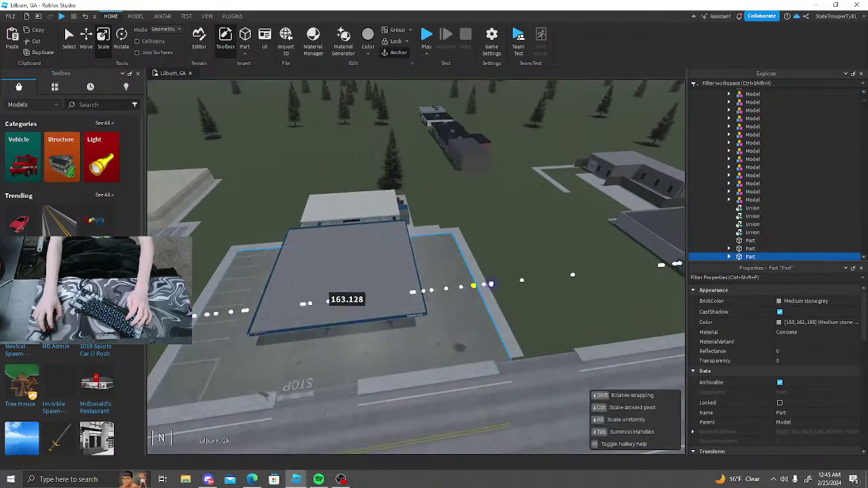
{"action": "right_click_drag", "start_coordinate": [491, 283], "coordinate": [450, 145]}
Inspect the curb beside the road, then bring the gas station front into view.
{"action": "left_click", "coordinate": [449, 146]}
{"action": "scroll", "coordinate": [443, 202], "scroll_direction": "up", "scroll_amount": 5}
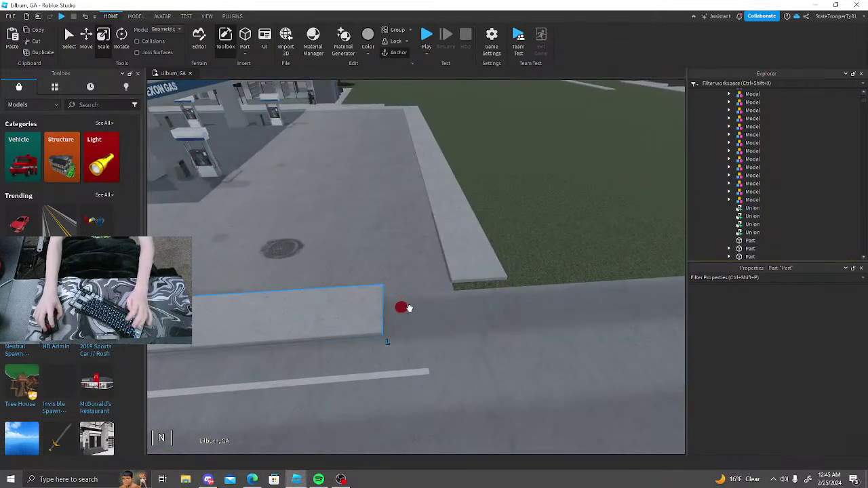
{"action": "scroll", "coordinate": [407, 308], "scroll_direction": "up", "scroll_amount": 3}
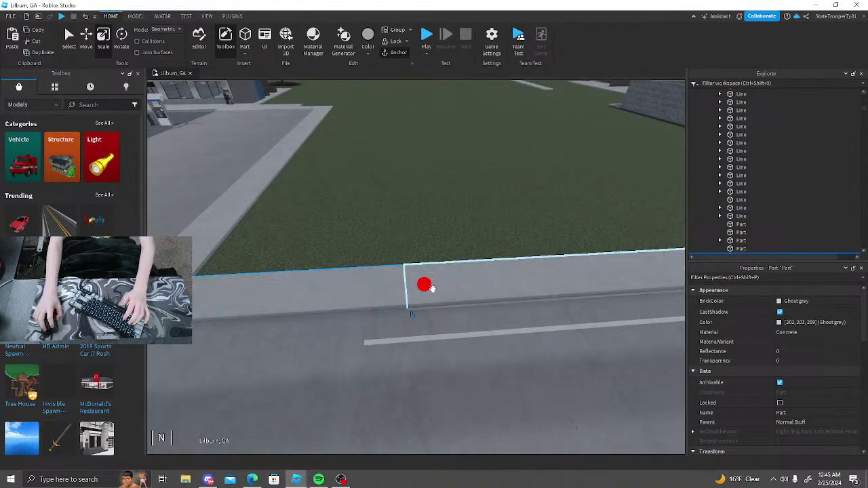
{"action": "scroll", "coordinate": [407, 156], "scroll_direction": "down", "scroll_amount": 5}
{"action": "left_click", "coordinate": [426, 138]}
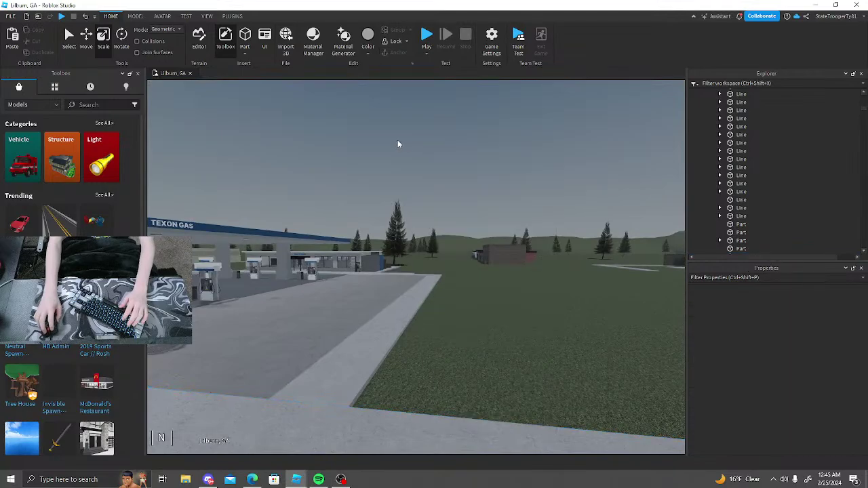
{"action": "scroll", "coordinate": [380, 148], "scroll_direction": "up", "scroll_amount": 2}
{"action": "scroll", "coordinate": [383, 148], "scroll_direction": "down", "scroll_amount": 3}
{"action": "right_click_drag", "start_coordinate": [383, 148], "coordinate": [382, 148]}
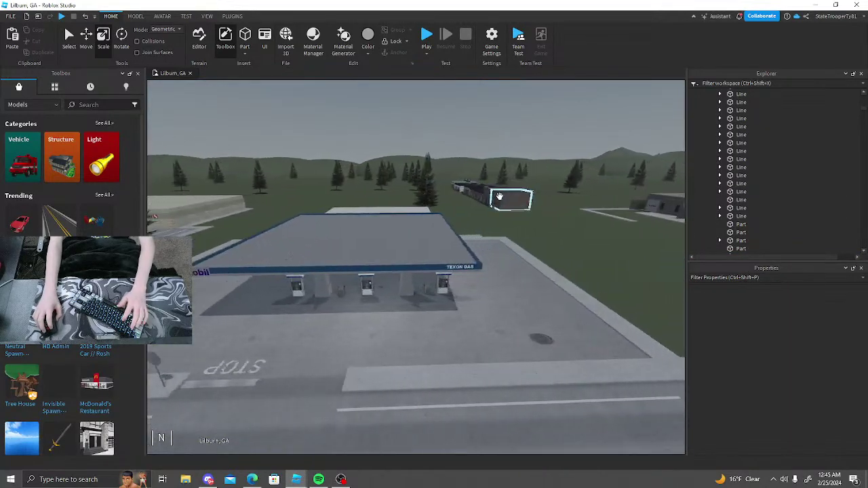
{"action": "right_click_drag", "start_coordinate": [500, 197], "coordinate": [433, 169]}
{"action": "scroll", "coordinate": [500, 197], "scroll_direction": "up", "scroll_amount": 5}
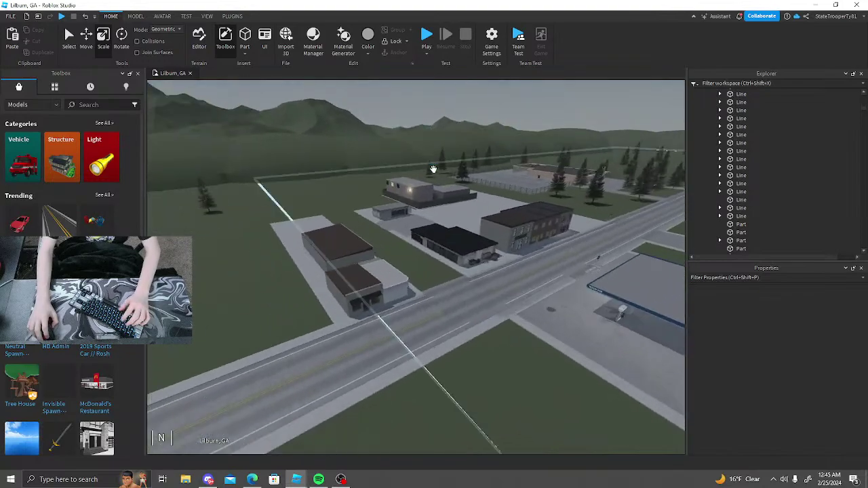
{"action": "scroll", "coordinate": [454, 315], "scroll_direction": "up", "scroll_amount": 10}
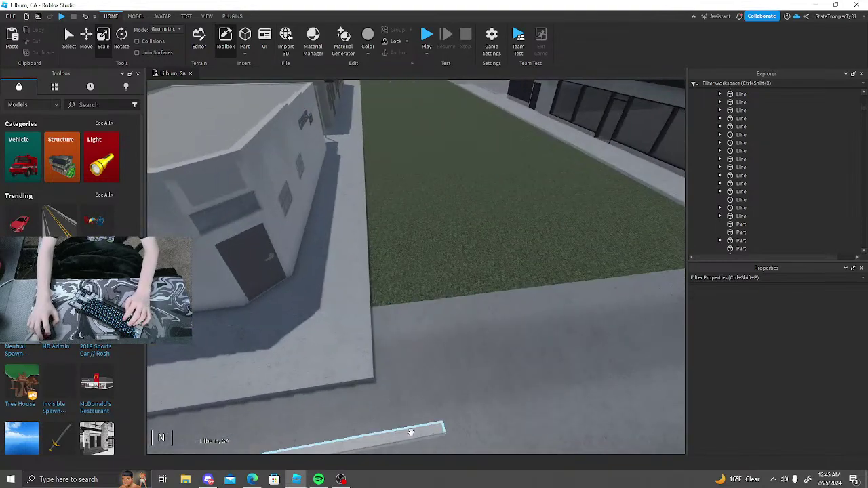
{"action": "right_click_drag", "start_coordinate": [449, 431], "coordinate": [539, 387]}
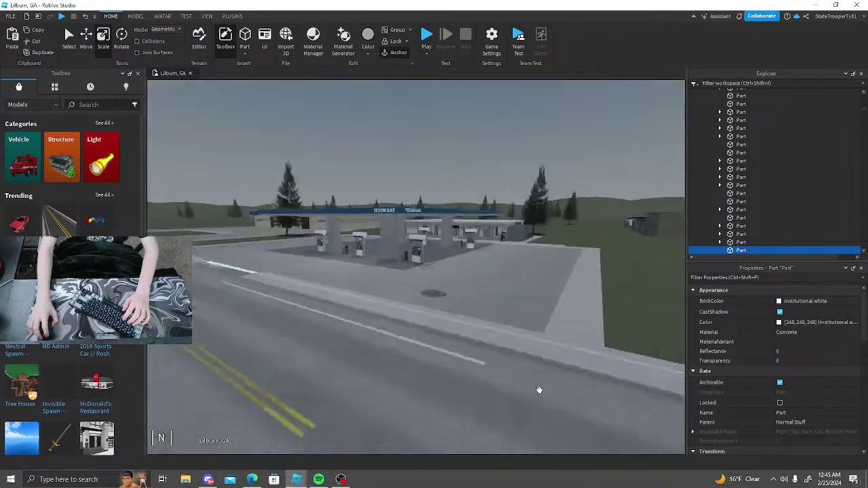
{"action": "scroll", "coordinate": [538, 391], "scroll_direction": "up", "scroll_amount": 5}
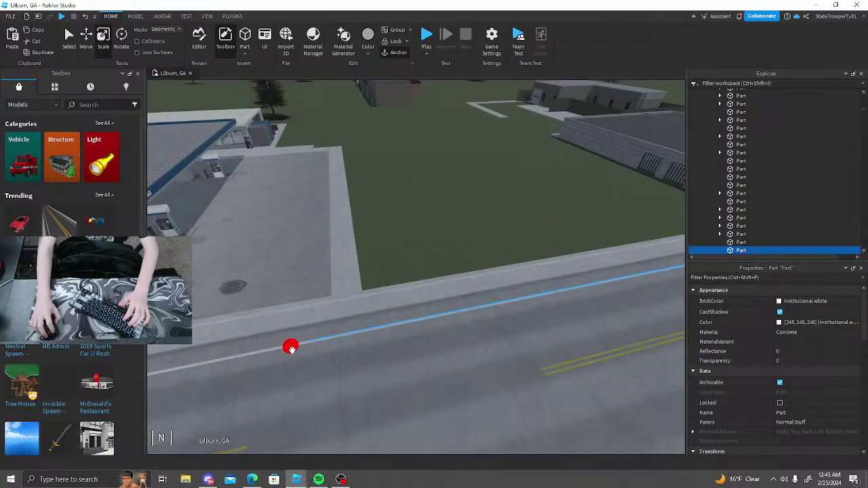
{"action": "right_click_drag", "start_coordinate": [290, 348], "coordinate": [409, 316]}
{"action": "scroll", "coordinate": [412, 317], "scroll_direction": "up", "scroll_amount": 5}
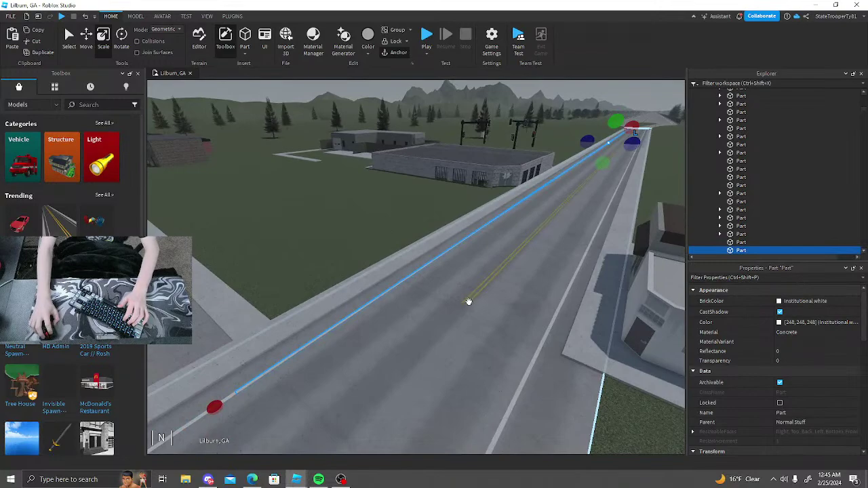
{"action": "right_click_drag", "start_coordinate": [444, 322], "coordinate": [349, 352]}
{"action": "scroll", "coordinate": [349, 352], "scroll_direction": "up", "scroll_amount": 3}
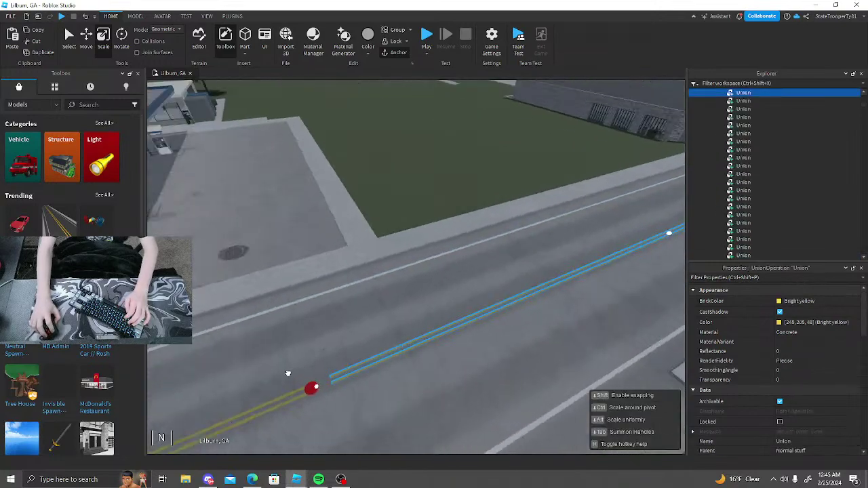
{"action": "right_click_drag", "start_coordinate": [272, 379], "coordinate": [338, 293]}
{"action": "left_click", "coordinate": [425, 178]}
{"action": "right_click_drag", "start_coordinate": [425, 179], "coordinate": [425, 178]}
{"action": "scroll", "coordinate": [425, 179], "scroll_direction": "down", "scroll_amount": 3}
{"action": "scroll", "coordinate": [425, 179], "scroll_direction": "up", "scroll_amount": 3}
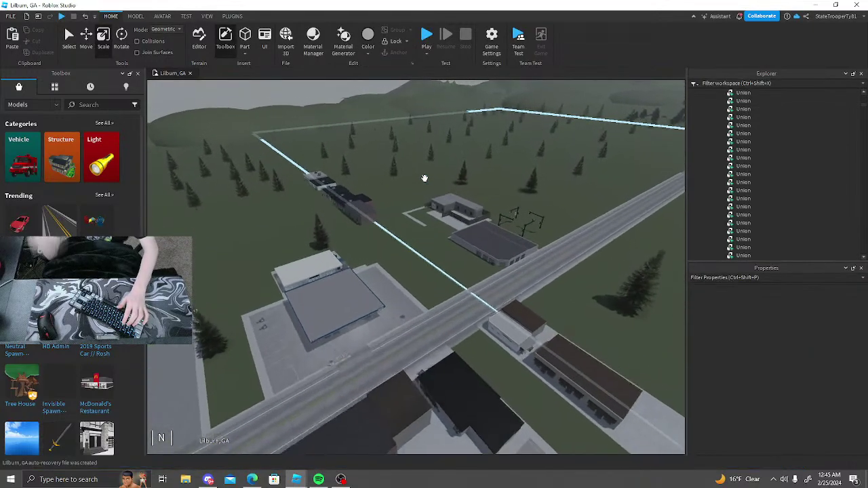
{"action": "right_click_drag", "start_coordinate": [364, 230], "coordinate": [365, 234]}
{"action": "scroll", "coordinate": [365, 234], "scroll_direction": "up", "scroll_amount": 3}
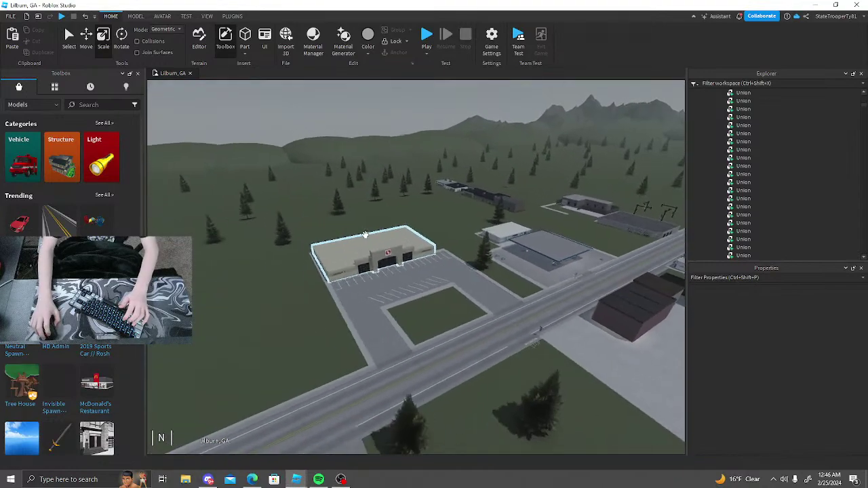
{"action": "scroll", "coordinate": [457, 278], "scroll_direction": "up", "scroll_amount": 2}
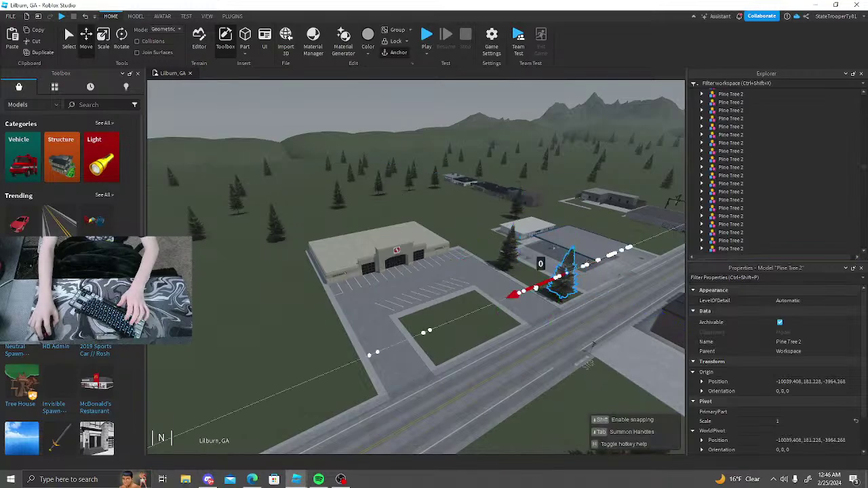
Nudge the pine tree by the parking lot slightly sideways.
{"action": "left_click_drag", "start_coordinate": [419, 337], "coordinate": [415, 338]}
{"action": "right_click_drag", "start_coordinate": [416, 339], "coordinate": [445, 233]}
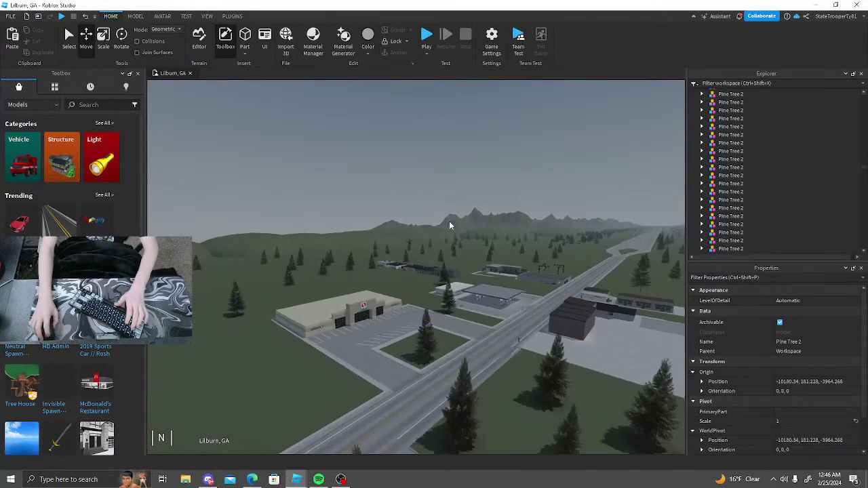
{"action": "scroll", "coordinate": [475, 225], "scroll_direction": "up", "scroll_amount": 5}
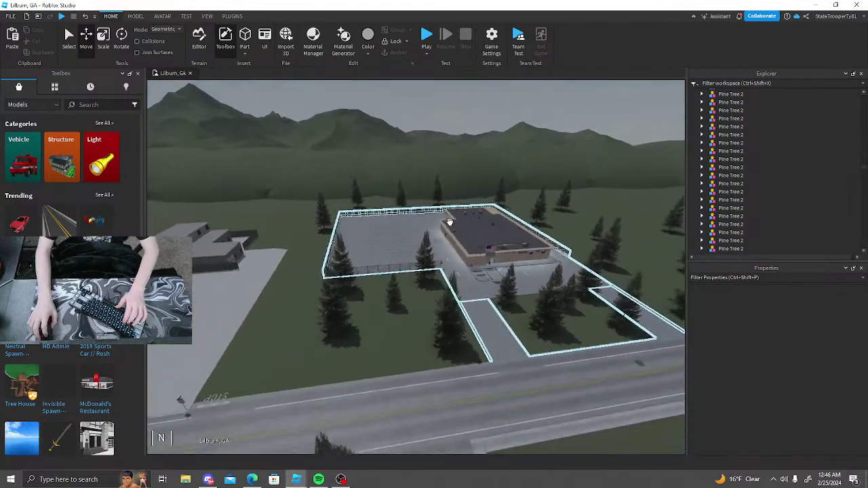
{"action": "left_click", "coordinate": [457, 223]}
{"action": "scroll", "coordinate": [533, 243], "scroll_direction": "up", "scroll_amount": 2}
{"action": "scroll", "coordinate": [533, 243], "scroll_direction": "up", "scroll_amount": 2}
Move the small plank at the road edge off the road onto the grass.
{"action": "key", "text": "a"}
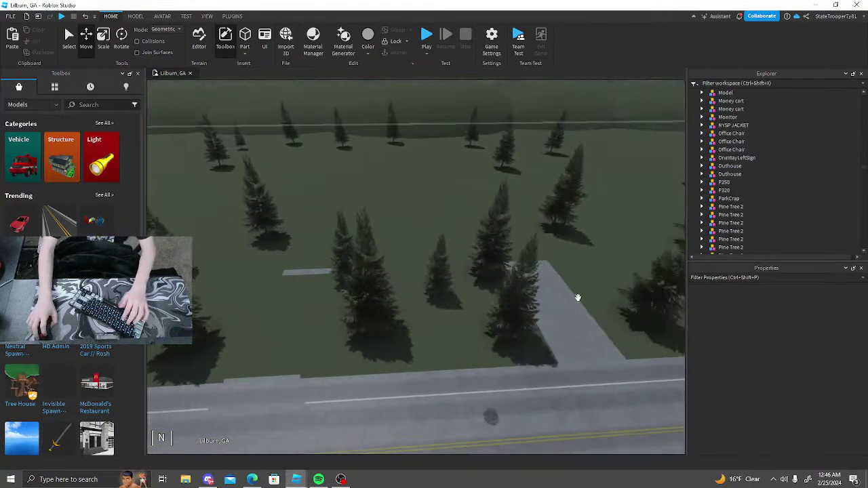
{"action": "key", "text": "a"}
{"action": "left_click", "coordinate": [444, 263]}
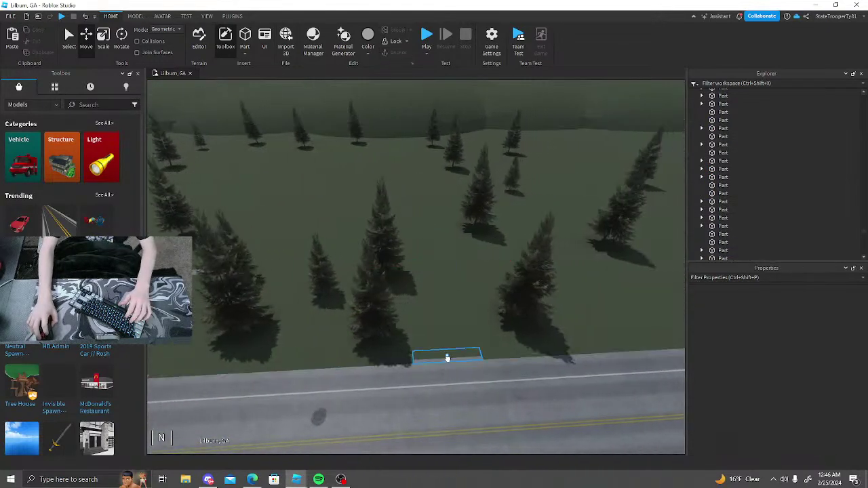
{"action": "left_click_drag", "start_coordinate": [447, 358], "coordinate": [367, 272]}
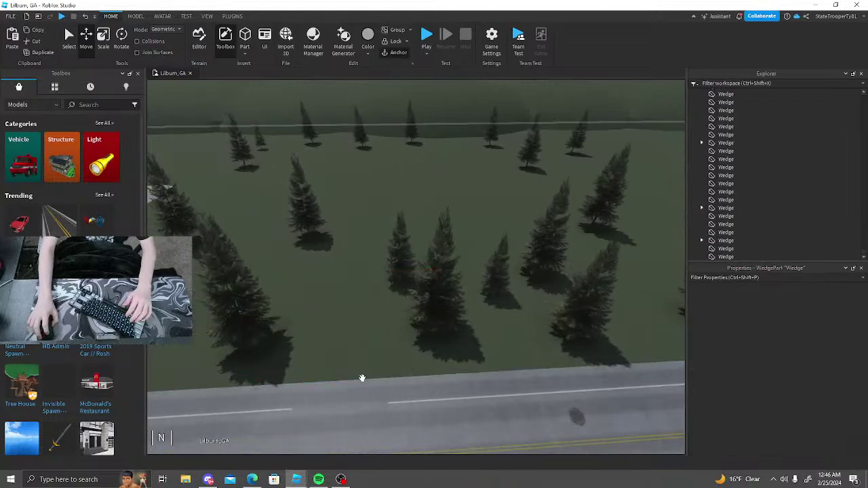
{"action": "right_click_drag", "start_coordinate": [362, 378], "coordinate": [444, 330]}
{"action": "key", "text": "w"}
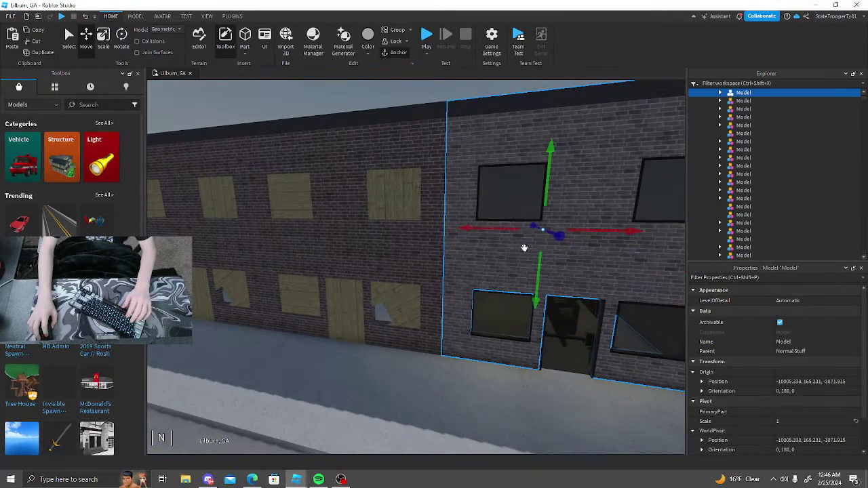
{"action": "scroll", "coordinate": [524, 249], "scroll_direction": "down", "scroll_amount": 10}
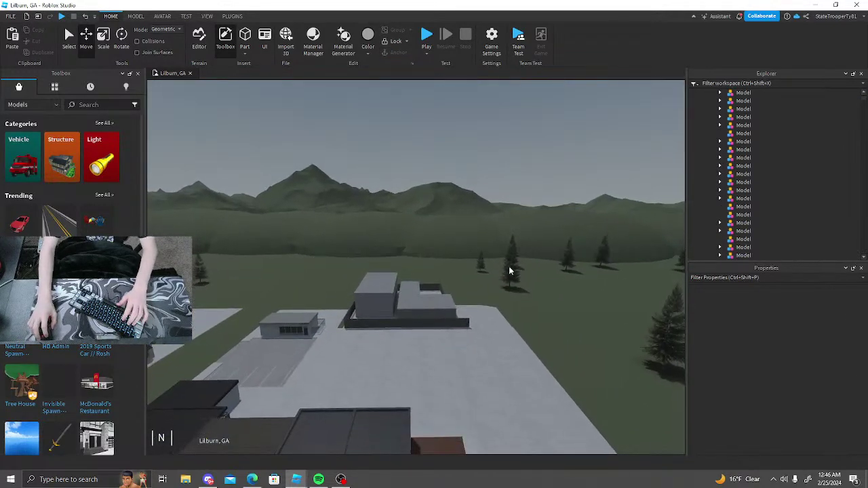
{"action": "scroll", "coordinate": [510, 272], "scroll_direction": "up", "scroll_amount": 5}
{"action": "left_click", "coordinate": [397, 249]}
{"action": "scroll", "coordinate": [420, 191], "scroll_direction": "up", "scroll_amount": 3}
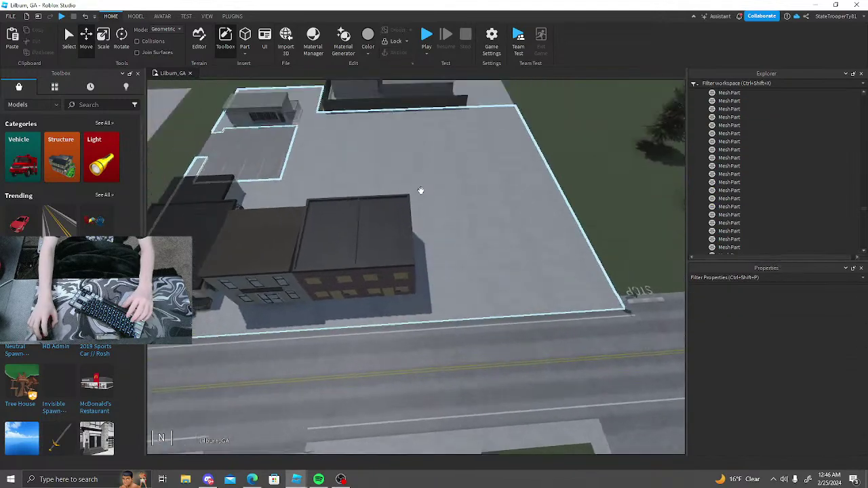
{"action": "scroll", "coordinate": [420, 191], "scroll_direction": "down", "scroll_amount": 3}
{"action": "right_click_drag", "start_coordinate": [420, 191], "coordinate": [447, 351]}
{"action": "key", "text": "w"}
{"action": "right_click_drag", "start_coordinate": [354, 379], "coordinate": [416, 339]}
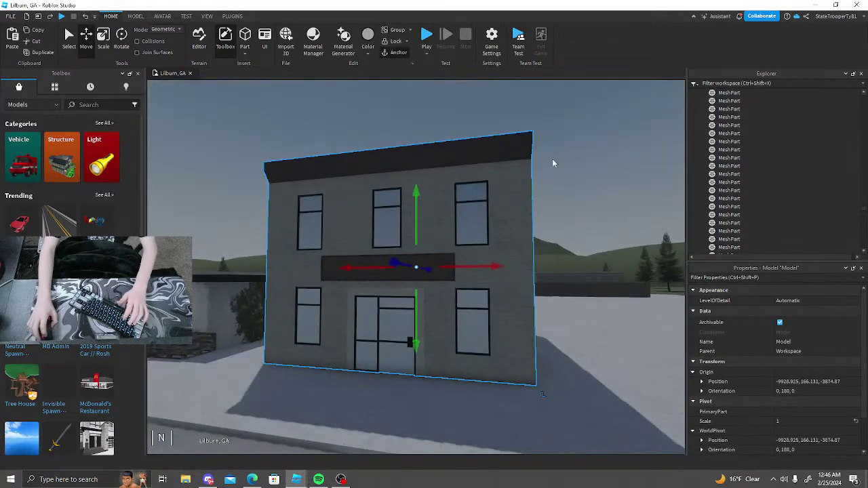
{"action": "left_click", "coordinate": [562, 145]}
{"action": "left_click", "coordinate": [479, 231]}
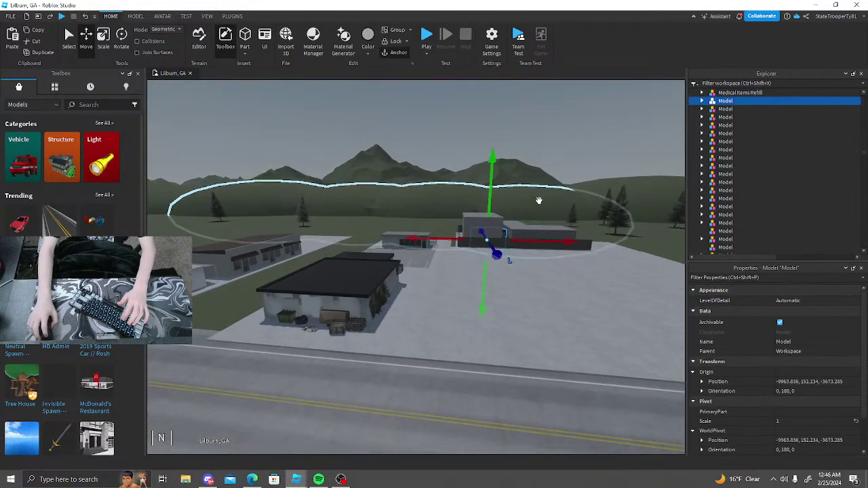
{"action": "key", "text": "f"}
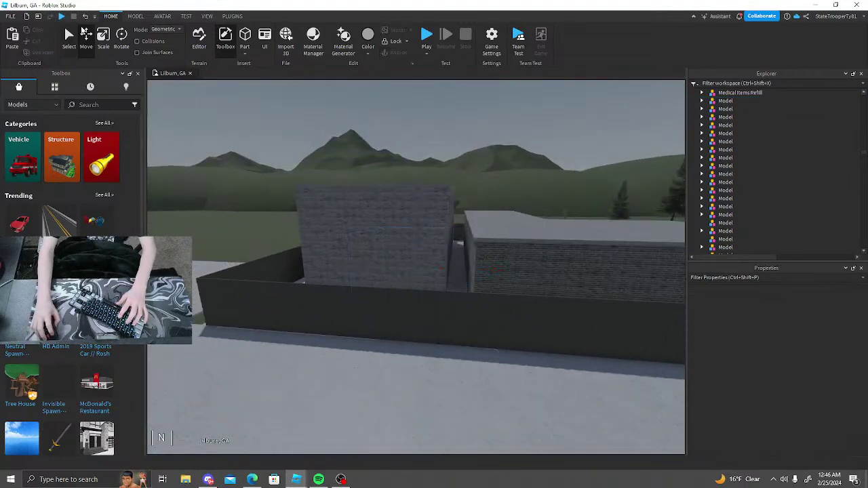
{"action": "left_click", "coordinate": [86, 18]}
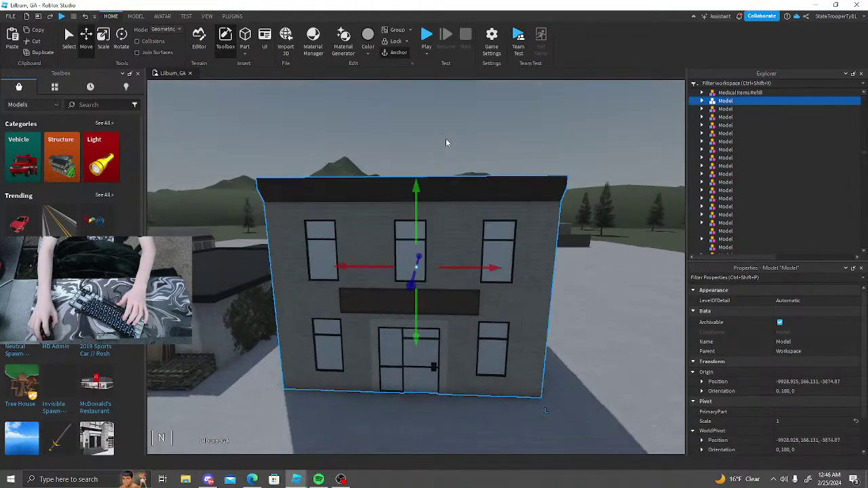
{"action": "left_click", "coordinate": [445, 138]}
{"action": "left_click", "coordinate": [406, 250]}
{"action": "right_click_drag", "start_coordinate": [406, 251], "coordinate": [537, 100]}
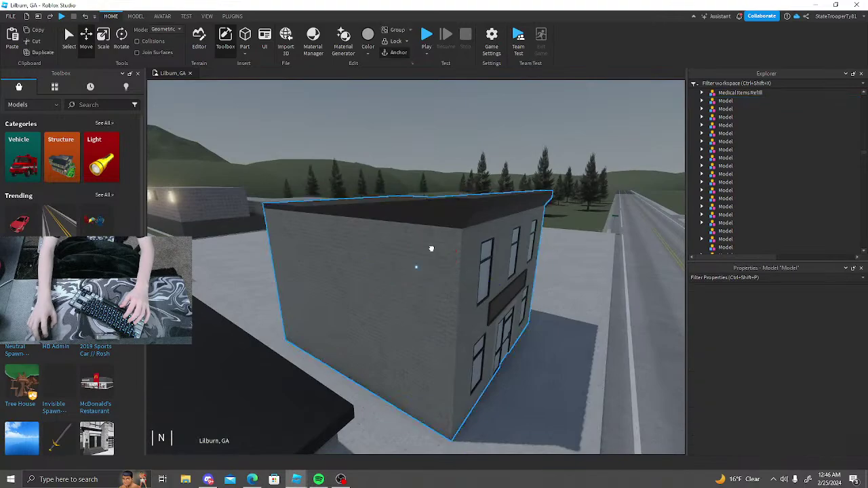
{"action": "scroll", "coordinate": [431, 248], "scroll_direction": "down", "scroll_amount": 5}
{"action": "right_click_drag", "start_coordinate": [430, 249], "coordinate": [554, 179]}
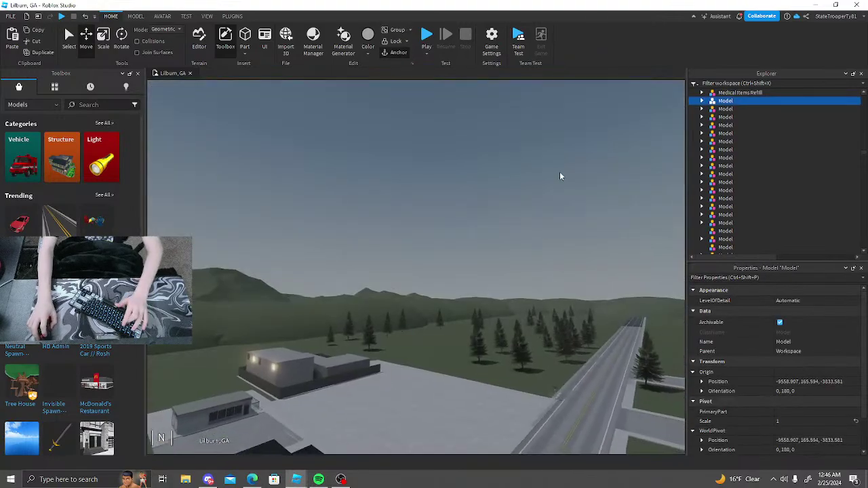
{"action": "left_click", "coordinate": [560, 177]}
{"action": "scroll", "coordinate": [515, 203], "scroll_direction": "up", "scroll_amount": 8}
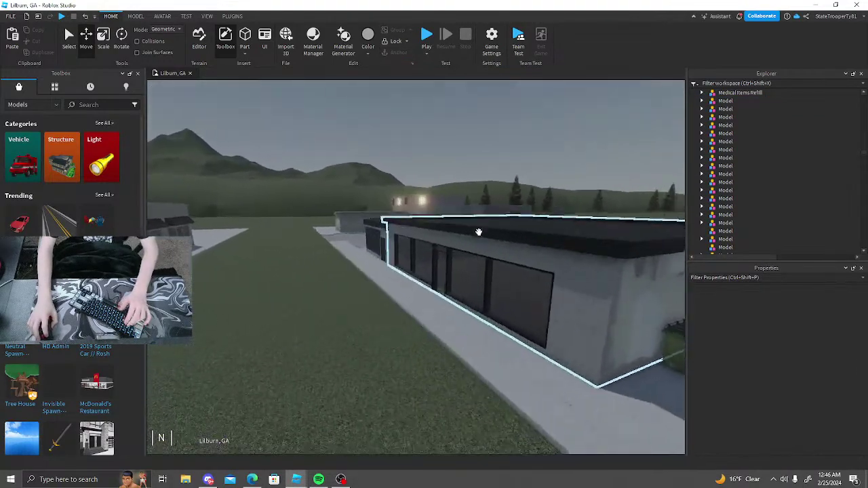
{"action": "right_click_drag", "start_coordinate": [479, 232], "coordinate": [417, 162]}
{"action": "scroll", "coordinate": [479, 232], "scroll_direction": "down", "scroll_amount": 3}
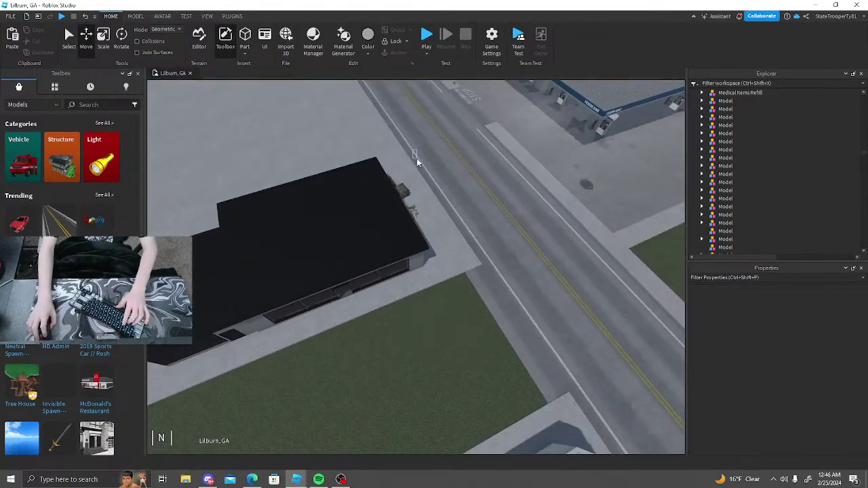
{"action": "right_click_drag", "start_coordinate": [236, 310], "coordinate": [190, 367]}
{"action": "left_click", "coordinate": [200, 359], "text": "ctrl"}
{"action": "left_click", "coordinate": [190, 367]}
{"action": "scroll", "coordinate": [357, 279], "scroll_direction": "up", "scroll_amount": 3}
{"action": "right_click_drag", "start_coordinate": [357, 279], "coordinate": [490, 183]}
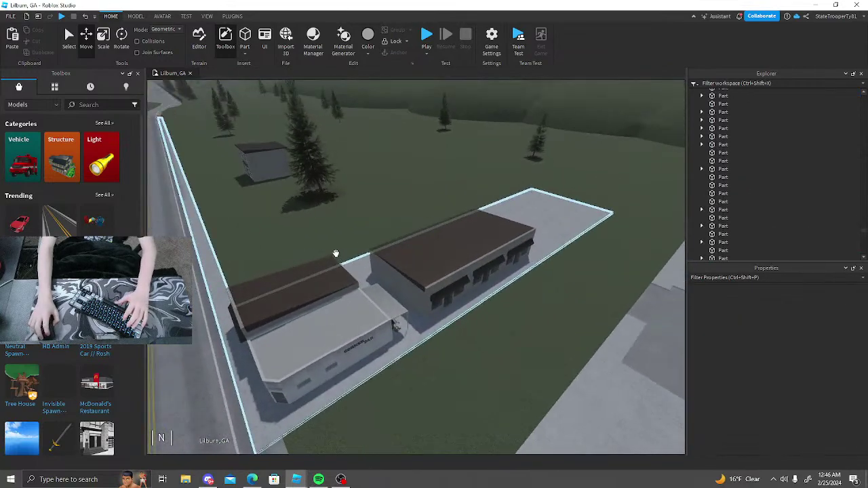
{"action": "left_click", "coordinate": [466, 236]}
{"action": "left_click", "coordinate": [460, 238]}
{"action": "scroll", "coordinate": [489, 183], "scroll_direction": "up", "scroll_amount": 2}
{"action": "left_click_drag", "start_coordinate": [487, 181], "coordinate": [236, 341]}
{"action": "right_click_drag", "start_coordinate": [456, 252], "coordinate": [440, 172]}
{"action": "key", "text": "w"}
{"action": "left_click", "coordinate": [456, 252]}
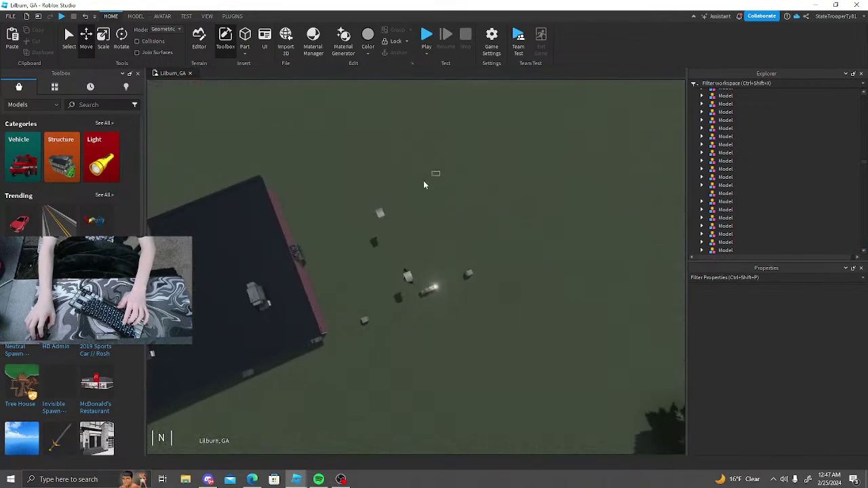
Box-select and delete 14 parts around the building, then undo that mistaken deletion.
{"action": "left_click_drag", "start_coordinate": [440, 171], "coordinate": [288, 289]}
{"action": "right_click_drag", "start_coordinate": [289, 289], "coordinate": [448, 183]}
{"action": "left_click_drag", "start_coordinate": [448, 184], "coordinate": [268, 331]}
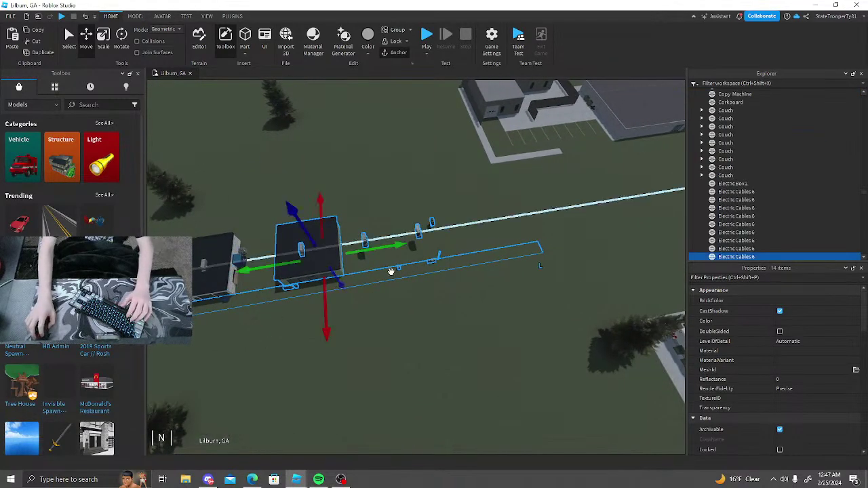
{"action": "key", "text": "Delete"}
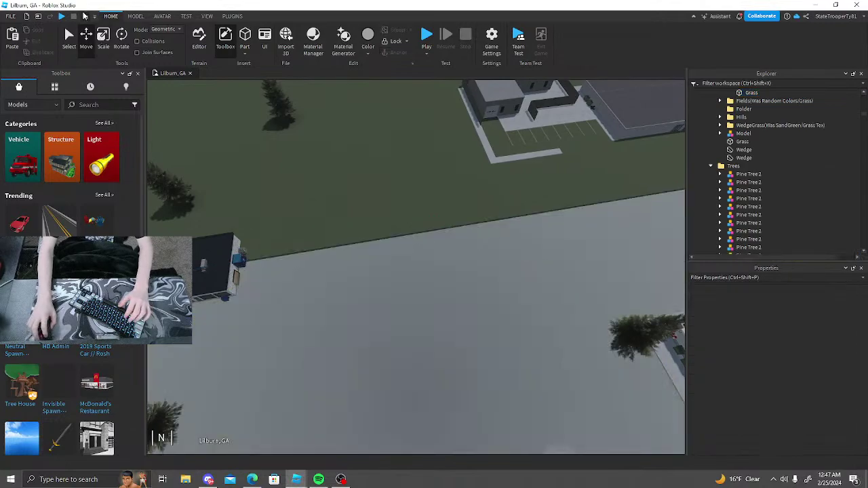
{"action": "left_click", "coordinate": [84, 15]}
Box-select the stone building's roof parts and delete them.
{"action": "right_click_drag", "start_coordinate": [484, 164], "coordinate": [489, 181]}
{"action": "scroll", "coordinate": [488, 182], "scroll_direction": "down", "scroll_amount": 3}
{"action": "left_click_drag", "start_coordinate": [486, 179], "coordinate": [242, 333]}
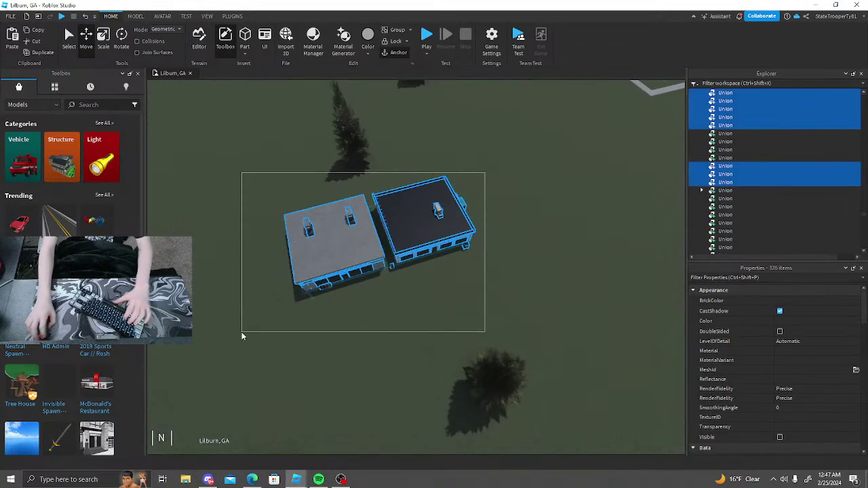
{"action": "right_click_drag", "start_coordinate": [242, 333], "coordinate": [463, 159]}
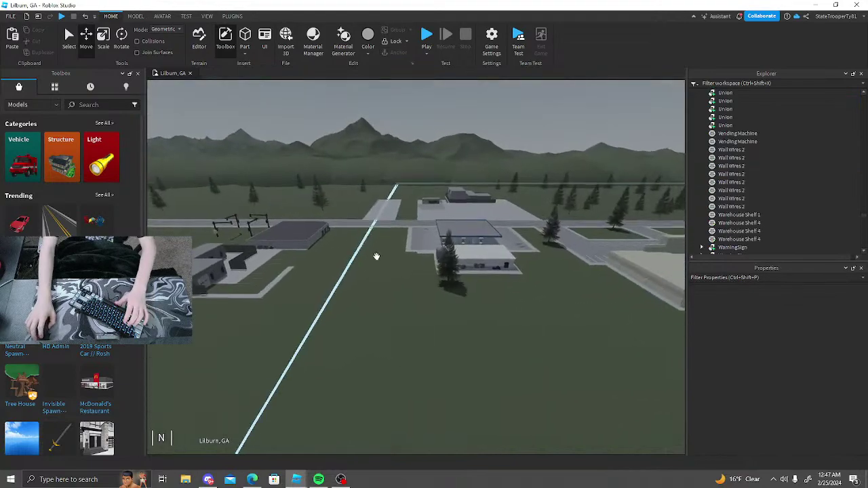
{"action": "scroll", "coordinate": [376, 257], "scroll_direction": "up", "scroll_amount": 5}
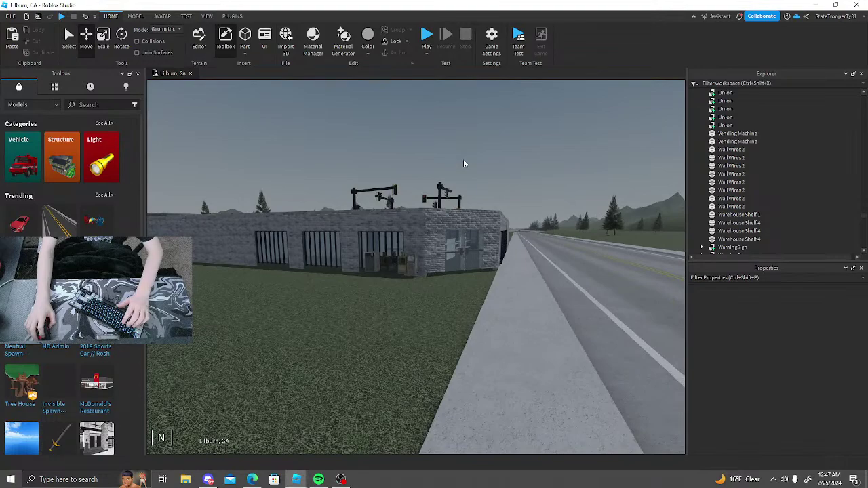
{"action": "right_click_drag", "start_coordinate": [464, 164], "coordinate": [457, 122]}
{"action": "scroll", "coordinate": [442, 136], "scroll_direction": "down", "scroll_amount": 3}
{"action": "left_click_drag", "start_coordinate": [455, 123], "coordinate": [287, 289]}
{"action": "key", "text": "Delete"}
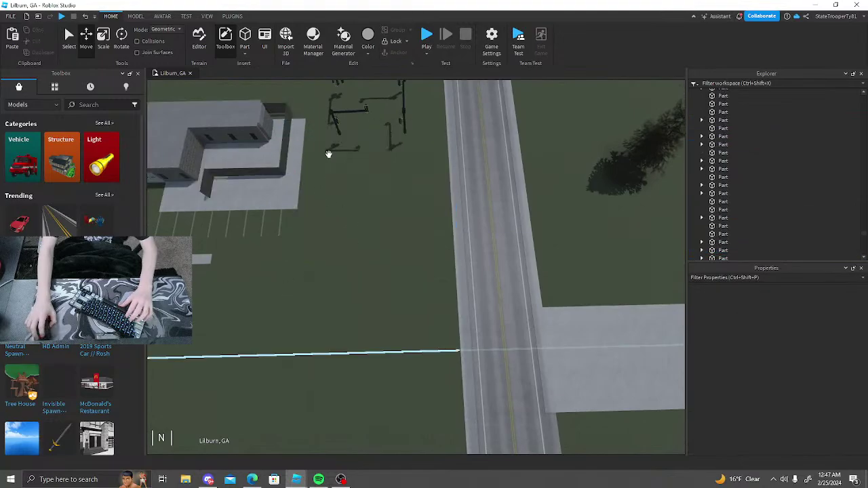
Select the low multi-wing building model beside the concrete lot.
{"action": "scroll", "coordinate": [328, 154], "scroll_direction": "down", "scroll_amount": 3}
{"action": "right_click_drag", "start_coordinate": [219, 173], "coordinate": [350, 181]}
{"action": "left_click", "coordinate": [358, 176]}
Delete the four Road pieces sitting in the Food Mart lot.
{"action": "key", "text": "f"}
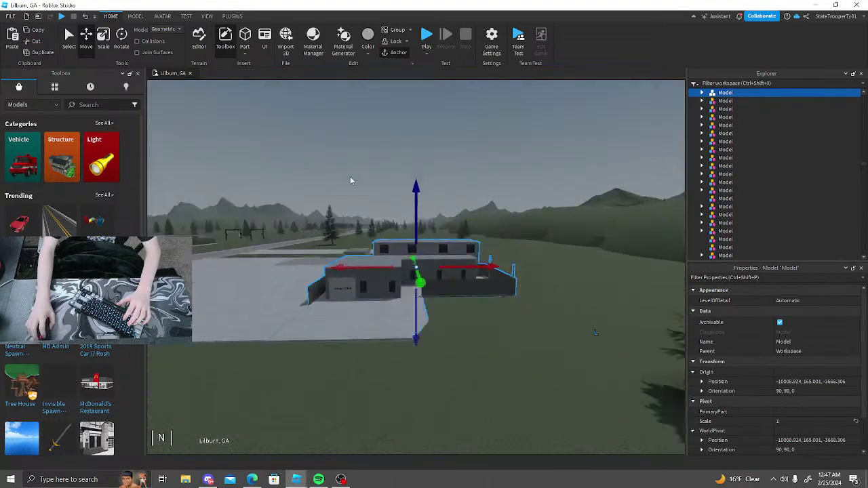
{"action": "scroll", "coordinate": [409, 153], "scroll_direction": "down", "scroll_amount": 3}
{"action": "left_click", "coordinate": [414, 160]}
{"action": "right_click_drag", "start_coordinate": [414, 161], "coordinate": [442, 194]}
{"action": "scroll", "coordinate": [528, 337], "scroll_direction": "up", "scroll_amount": 3}
{"action": "right_click_drag", "start_coordinate": [528, 337], "coordinate": [408, 344]}
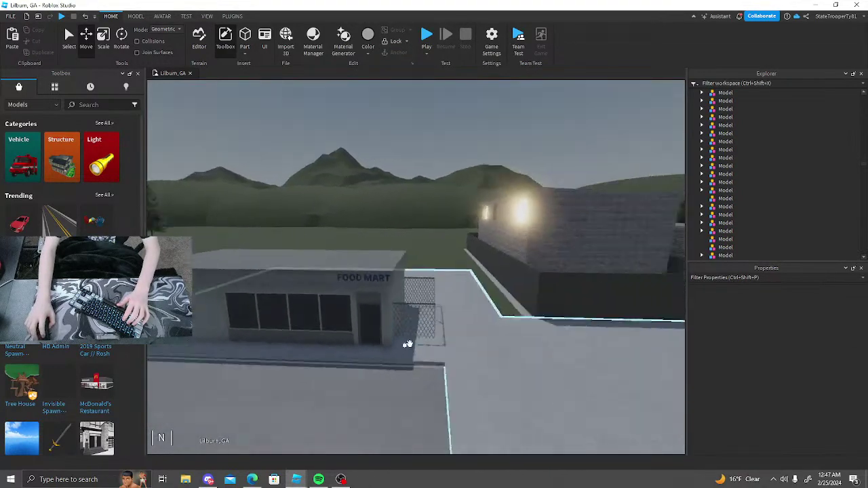
{"action": "scroll", "coordinate": [477, 171], "scroll_direction": "down", "scroll_amount": 5}
{"action": "right_click_drag", "start_coordinate": [477, 172], "coordinate": [477, 172]}
{"action": "scroll", "coordinate": [475, 180], "scroll_direction": "down", "scroll_amount": 3}
{"action": "left_click_drag", "start_coordinate": [474, 175], "coordinate": [288, 366]}
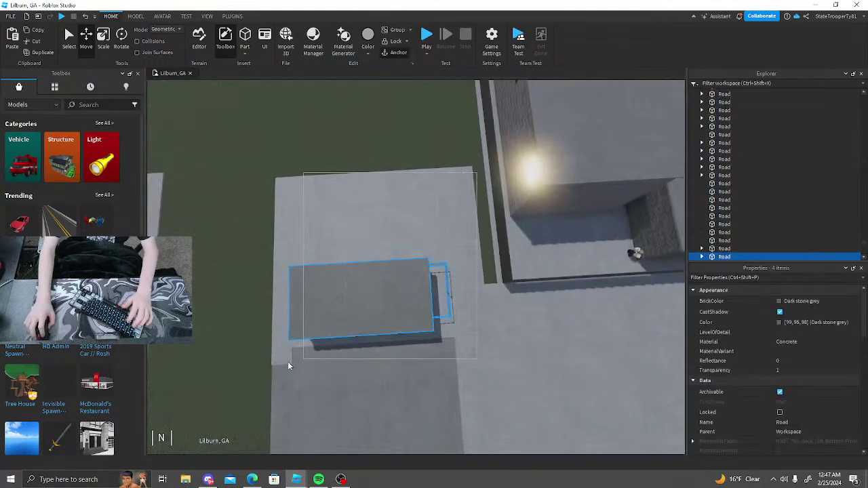
{"action": "key", "text": "Delete"}
Inspect the lot by selecting the lot model, the square concrete pad and the sidewalk path.
{"action": "right_click_drag", "start_coordinate": [384, 263], "coordinate": [417, 275]}
{"action": "scroll", "coordinate": [417, 275], "scroll_direction": "down", "scroll_amount": 5}
{"action": "left_click", "coordinate": [359, 246]}
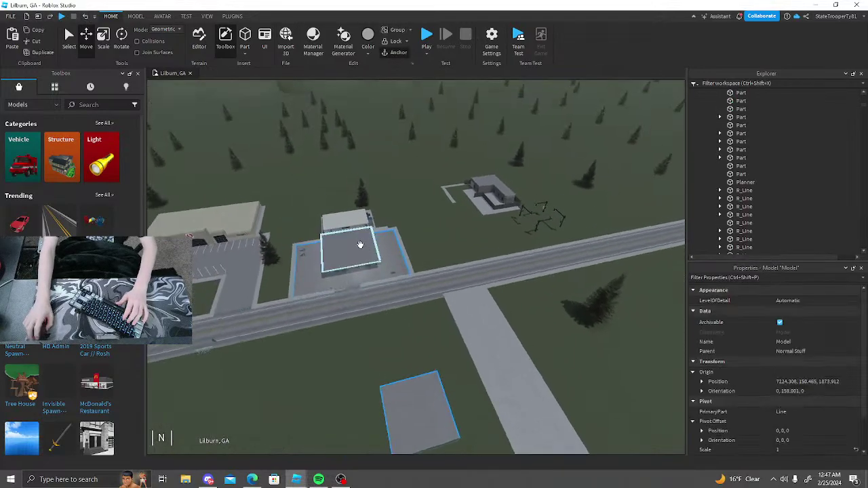
{"action": "left_click", "coordinate": [424, 390]}
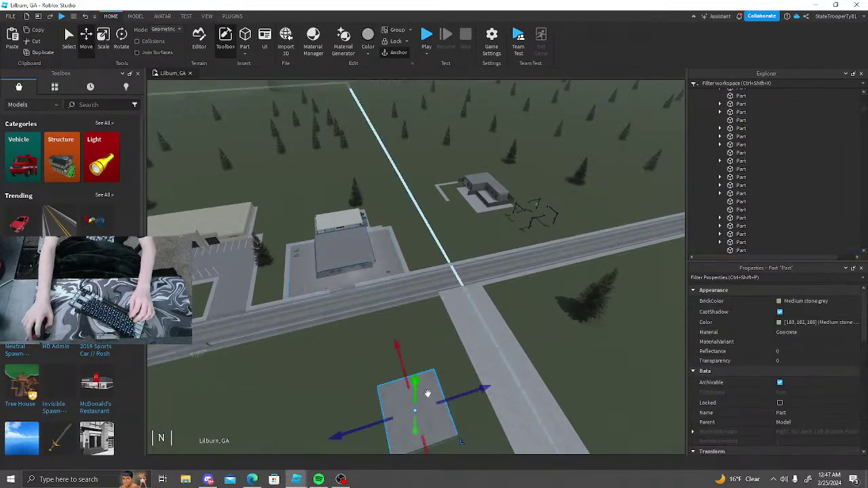
{"action": "left_click", "coordinate": [498, 368]}
{"action": "right_click_drag", "start_coordinate": [498, 368], "coordinate": [403, 326]}
{"action": "scroll", "coordinate": [402, 326], "scroll_direction": "up", "scroll_amount": 5}
Separate the combined road-lines union and delete the grey concrete slab in the field.
{"action": "left_click", "coordinate": [363, 276]}
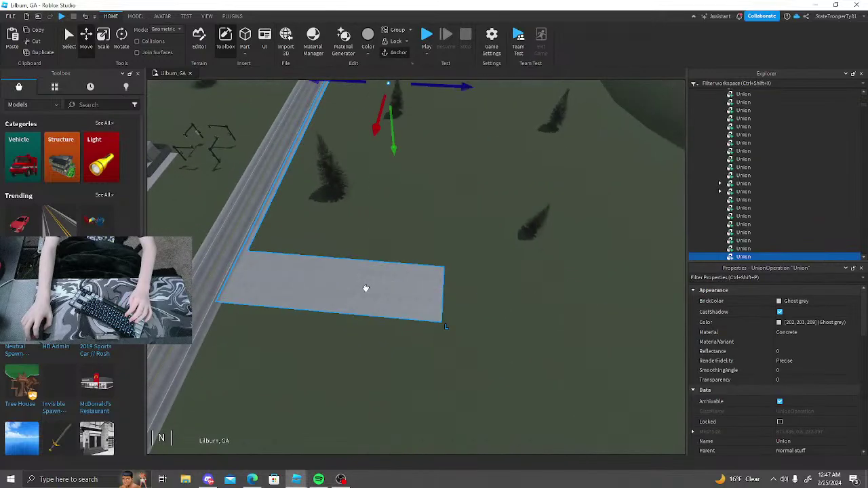
{"action": "right_click", "coordinate": [365, 287]}
{"action": "left_click", "coordinate": [404, 148]}
{"action": "left_click", "coordinate": [356, 287]}
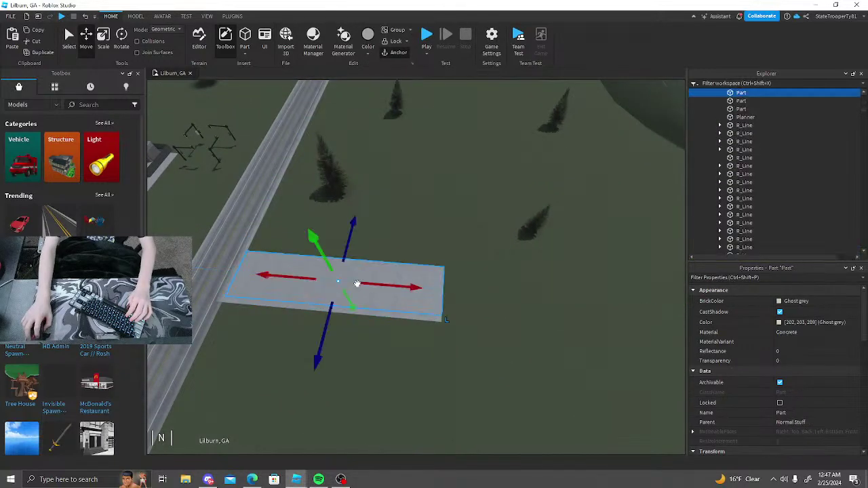
{"action": "key", "text": "Delete"}
{"action": "right_click_drag", "start_coordinate": [357, 287], "coordinate": [441, 377]}
{"action": "key", "text": "w"}
Try moving the grey building toward the road, then undo that move.
{"action": "left_click", "coordinate": [423, 378]}
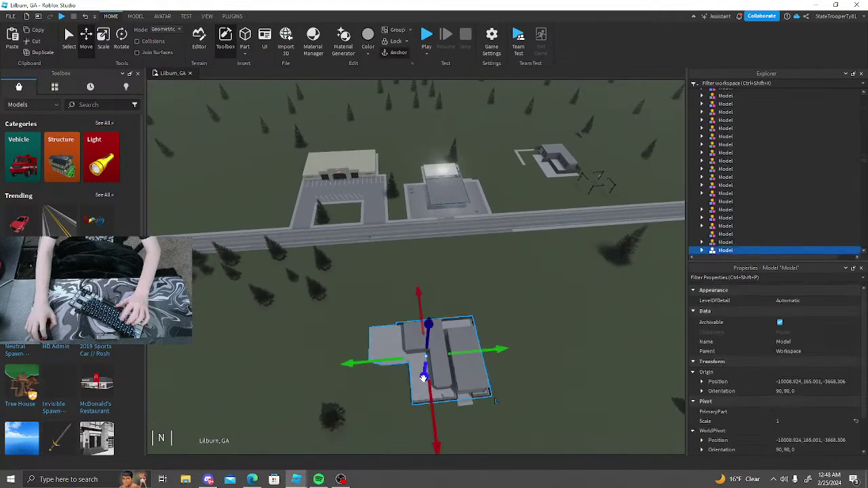
{"action": "left_click_drag", "start_coordinate": [454, 377], "coordinate": [469, 302]}
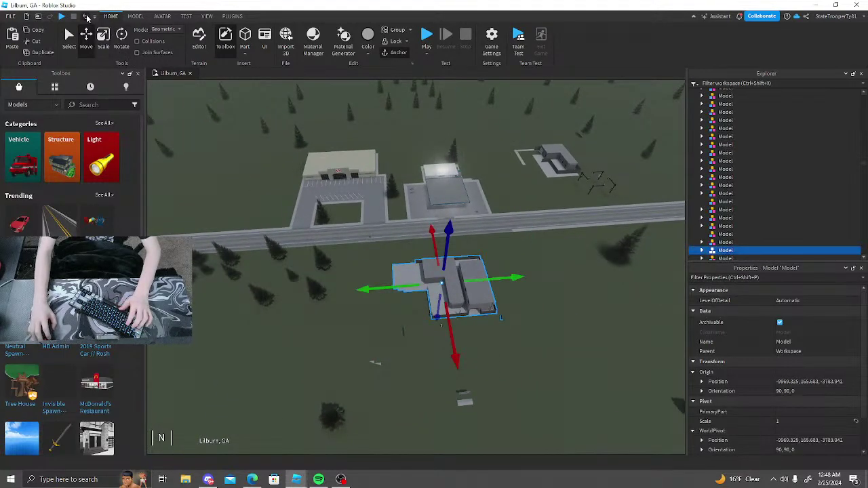
{"action": "left_click", "coordinate": [86, 18]}
{"action": "scroll", "coordinate": [407, 326], "scroll_direction": "up", "scroll_amount": 5}
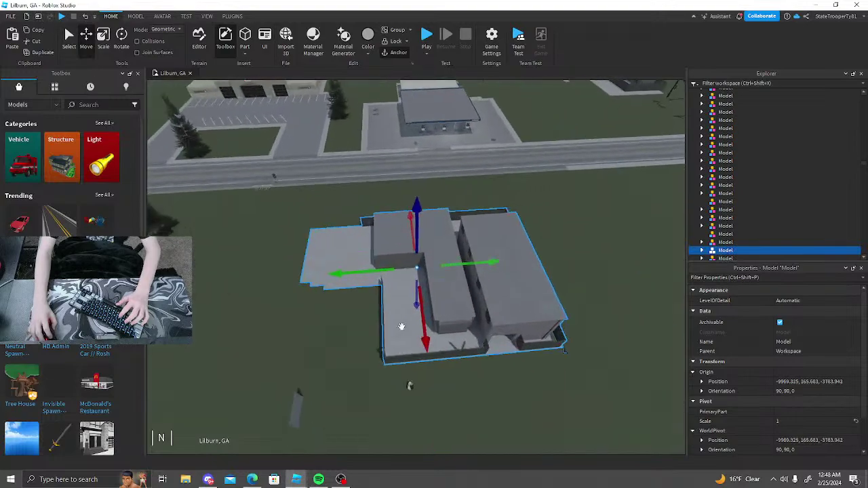
{"action": "right_click_drag", "start_coordinate": [407, 326], "coordinate": [363, 384]}
{"action": "scroll", "coordinate": [363, 383], "scroll_direction": "down", "scroll_amount": 2}
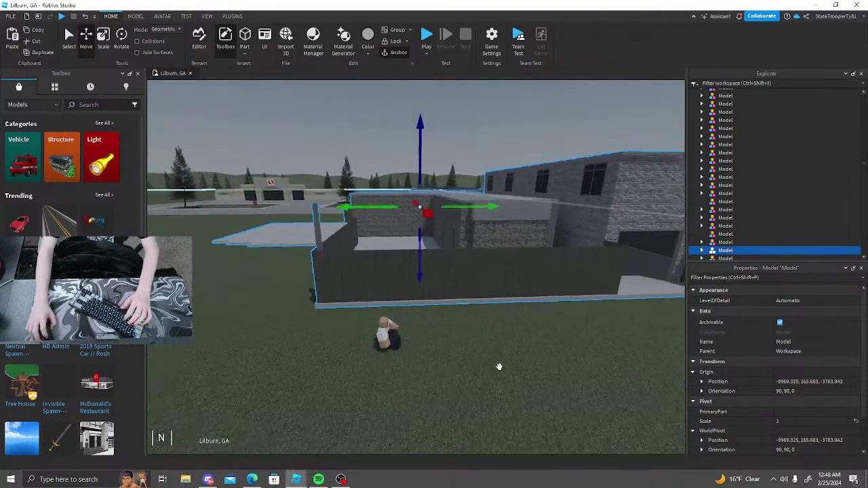
{"action": "right_click_drag", "start_coordinate": [498, 364], "coordinate": [498, 364]}
{"action": "scroll", "coordinate": [486, 275], "scroll_direction": "up", "scroll_amount": 4}
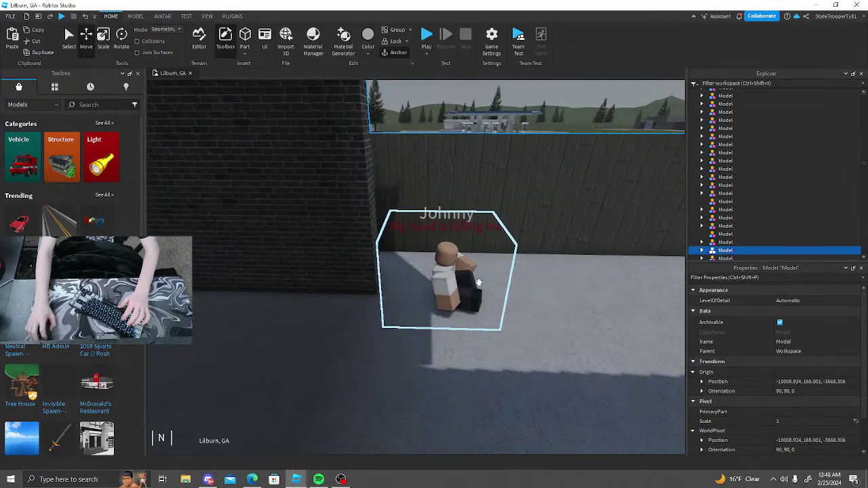
Box-select all of the building's parts and wedges from a top-down view.
{"action": "left_click", "coordinate": [479, 283]}
{"action": "scroll", "coordinate": [479, 283], "scroll_direction": "up", "scroll_amount": 3}
{"action": "right_click_drag", "start_coordinate": [479, 283], "coordinate": [478, 282]}
{"action": "scroll", "coordinate": [479, 283], "scroll_direction": "down", "scroll_amount": 5}
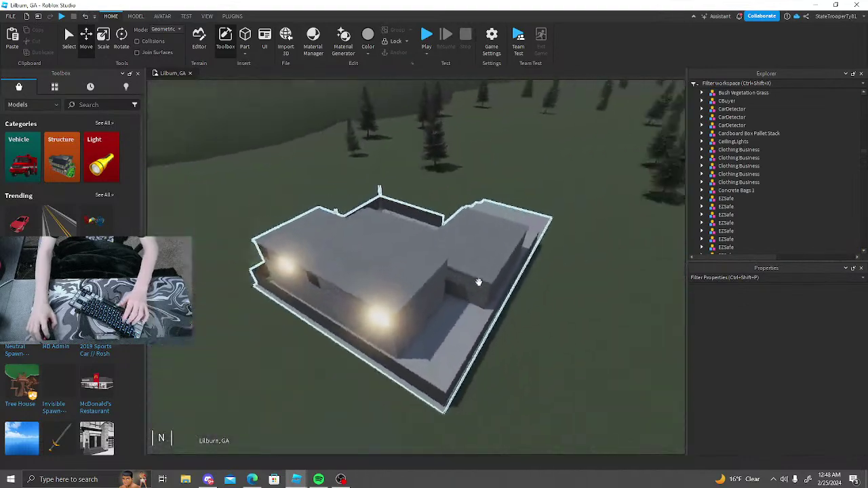
{"action": "right_click_drag", "start_coordinate": [481, 145], "coordinate": [481, 145]}
{"action": "left_click_drag", "start_coordinate": [478, 143], "coordinate": [304, 298]}
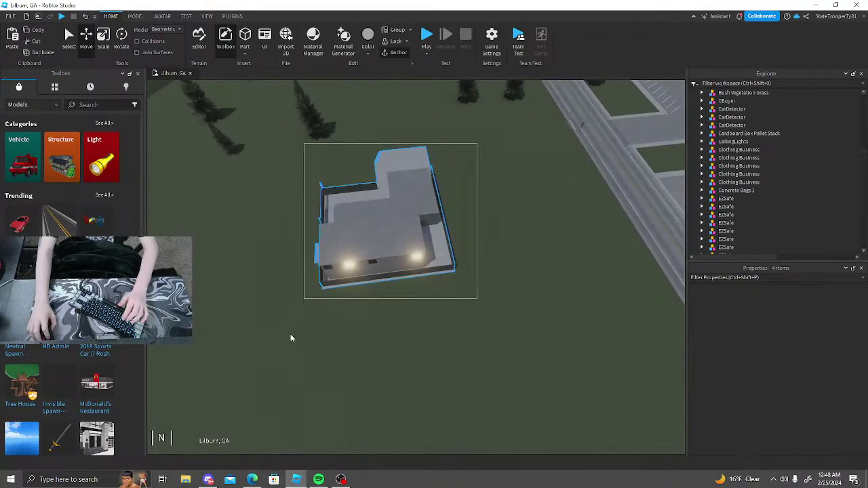
{"action": "left_click_drag", "start_coordinate": [290, 334], "coordinate": [277, 359]}
Slide the building along its axis and rotate it about 170° to line up with the road.
{"action": "left_click_drag", "start_coordinate": [420, 196], "coordinate": [477, 226]}
{"action": "left_click_drag", "start_coordinate": [420, 348], "coordinate": [424, 316]}
{"action": "left_click_drag", "start_coordinate": [392, 290], "coordinate": [455, 149]}
{"action": "right_click_drag", "start_coordinate": [455, 149], "coordinate": [451, 351]}
{"action": "left_click_drag", "start_coordinate": [431, 301], "coordinate": [484, 262]}
{"action": "right_click_drag", "start_coordinate": [484, 261], "coordinate": [488, 263]}
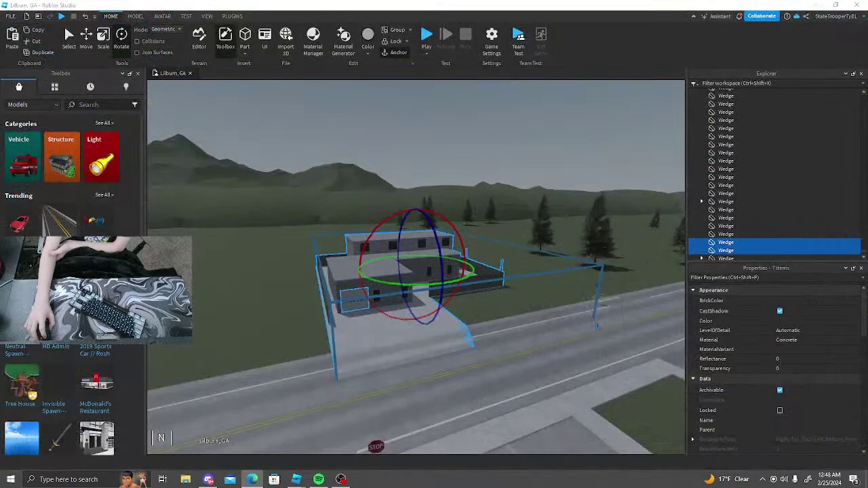
Shift the building about 16.8 studs sideways, then about 140 studs along the road.
{"action": "right_click_drag", "start_coordinate": [420, 271], "coordinate": [419, 270]}
{"action": "right_click_drag", "start_coordinate": [409, 215], "coordinate": [420, 232]}
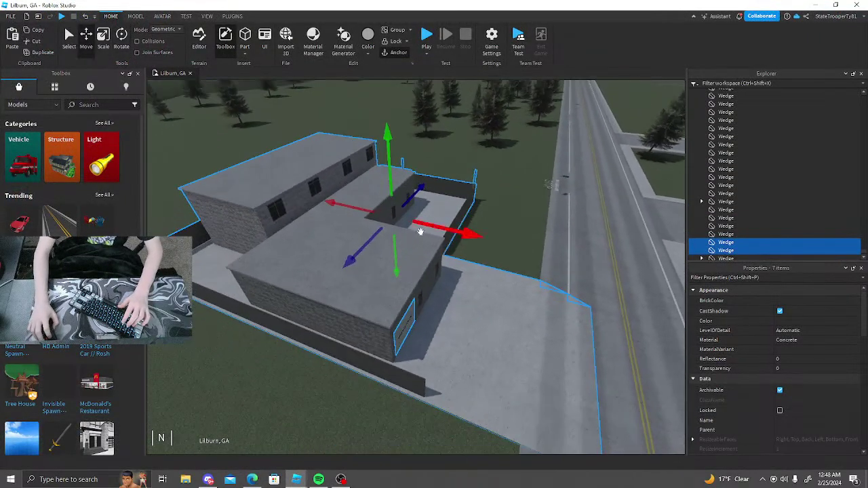
{"action": "left_click_drag", "start_coordinate": [464, 234], "coordinate": [422, 230]}
{"action": "right_click_drag", "start_coordinate": [422, 231], "coordinate": [575, 280]}
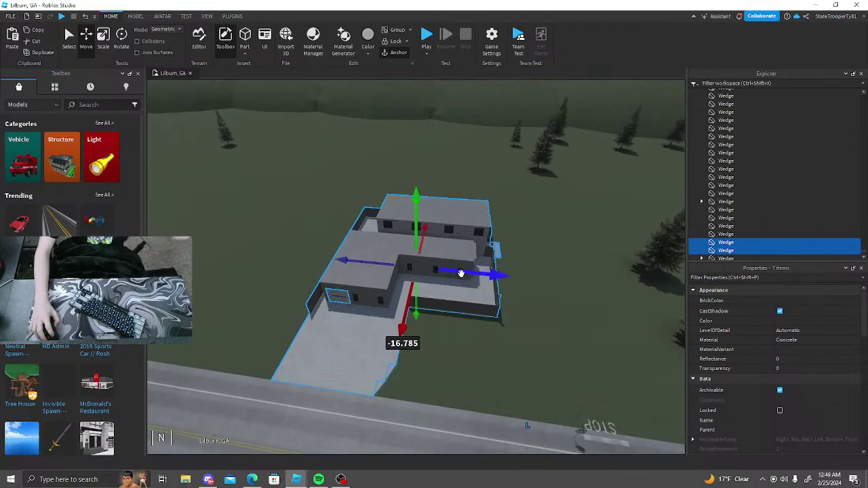
{"action": "left_click_drag", "start_coordinate": [460, 273], "coordinate": [493, 313]}
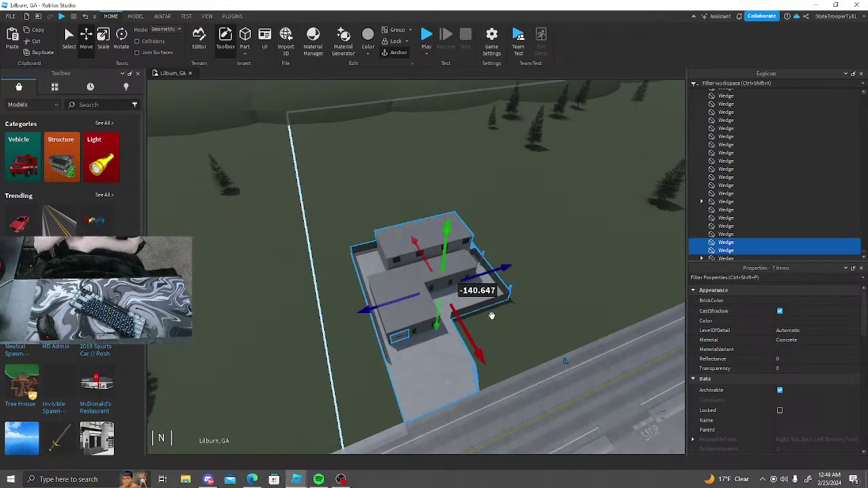
Slide the building further to about 196 studs along the road and deselect it.
{"action": "right_click_drag", "start_coordinate": [488, 313], "coordinate": [500, 206]}
{"action": "scroll", "coordinate": [500, 207], "scroll_direction": "down", "scroll_amount": 2}
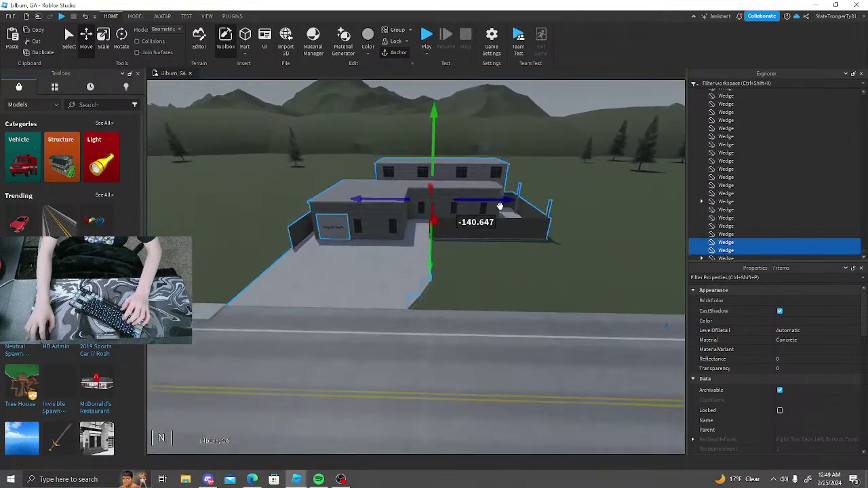
{"action": "scroll", "coordinate": [500, 206], "scroll_direction": "down", "scroll_amount": 2}
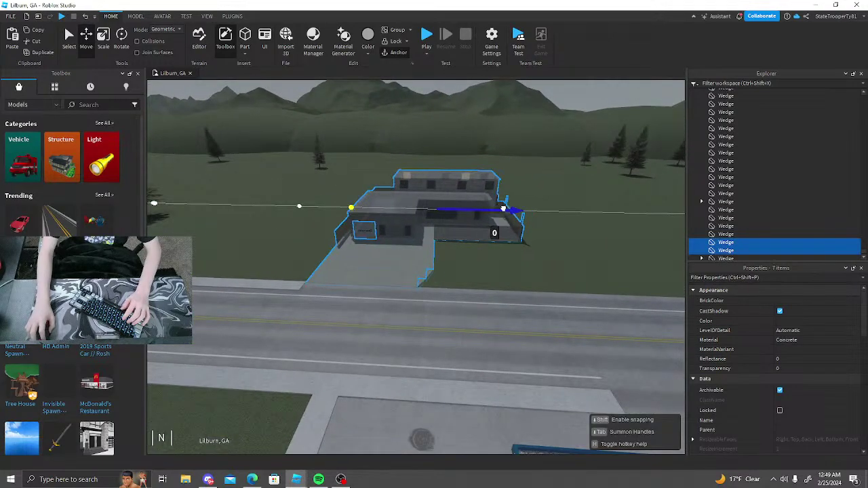
{"action": "mouse_move", "coordinate": [504, 208]}
{"action": "left_mouse_down"}
{"action": "mouse_move", "coordinate": [505, 199]}
{"action": "mouse_move", "coordinate": [502, 219]}
{"action": "mouse_move", "coordinate": [507, 211]}
{"action": "left_mouse_up"}
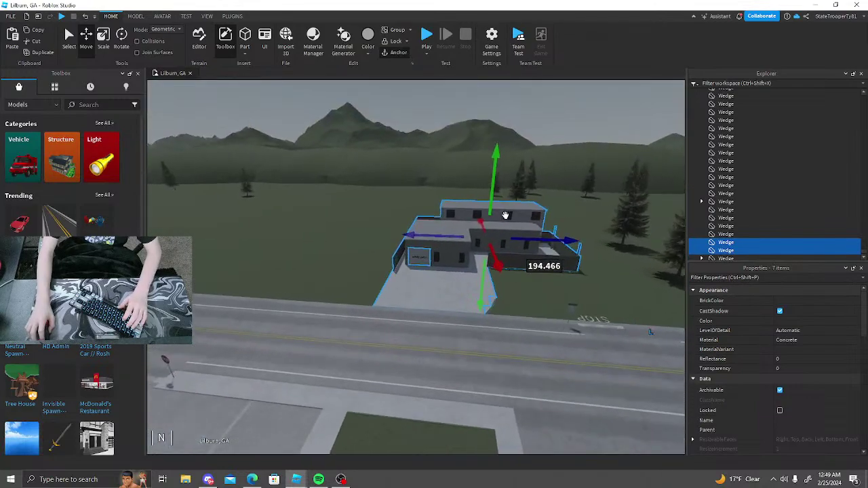
{"action": "key", "text": "w"}
{"action": "right_click_drag", "start_coordinate": [410, 109], "coordinate": [403, 232]}
{"action": "left_click", "coordinate": [411, 108]}
{"action": "left_click", "coordinate": [403, 232]}
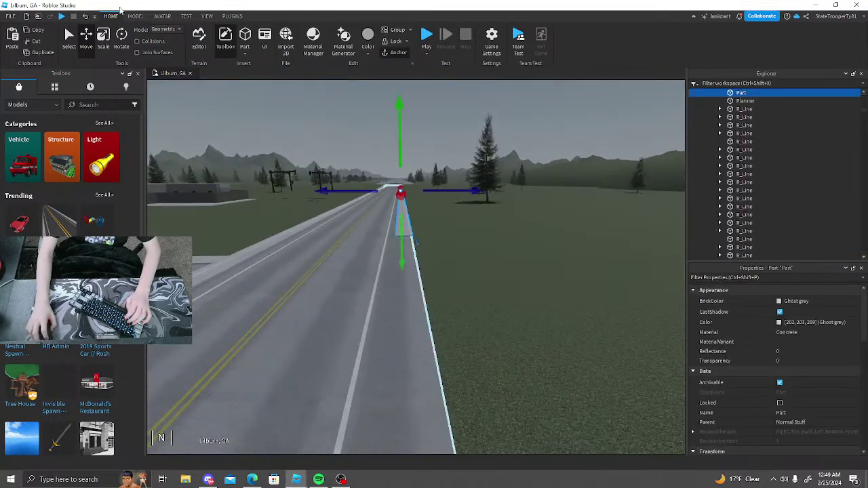
{"action": "key", "text": "f"}
{"action": "key", "text": "ctrl+3"}
{"action": "right_click_drag", "start_coordinate": [326, 266], "coordinate": [528, 288]}
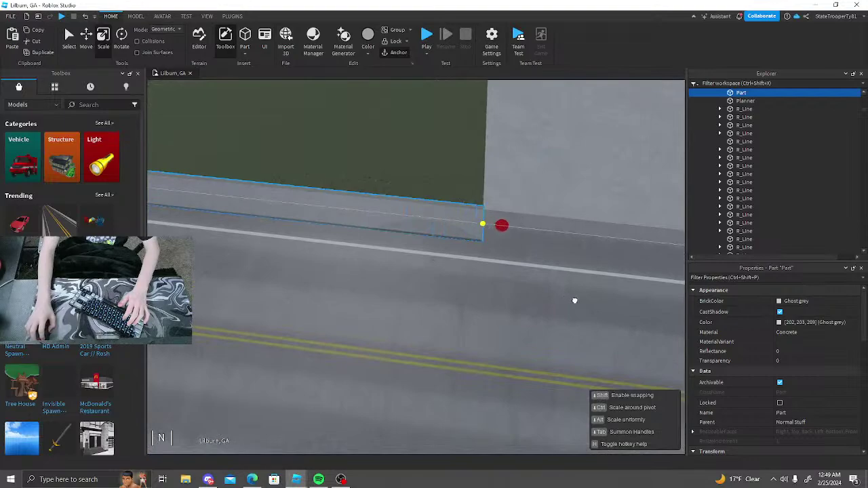
{"action": "right_click_drag", "start_coordinate": [575, 301], "coordinate": [469, 249]}
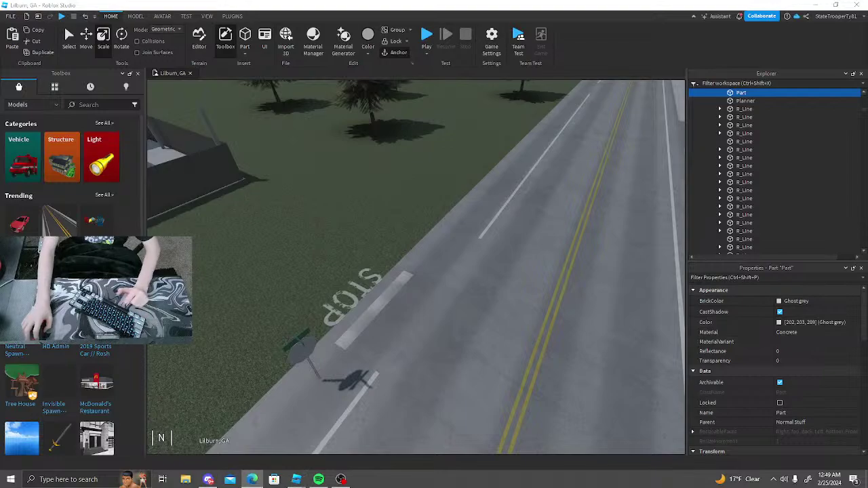
{"action": "key", "text": "s"}
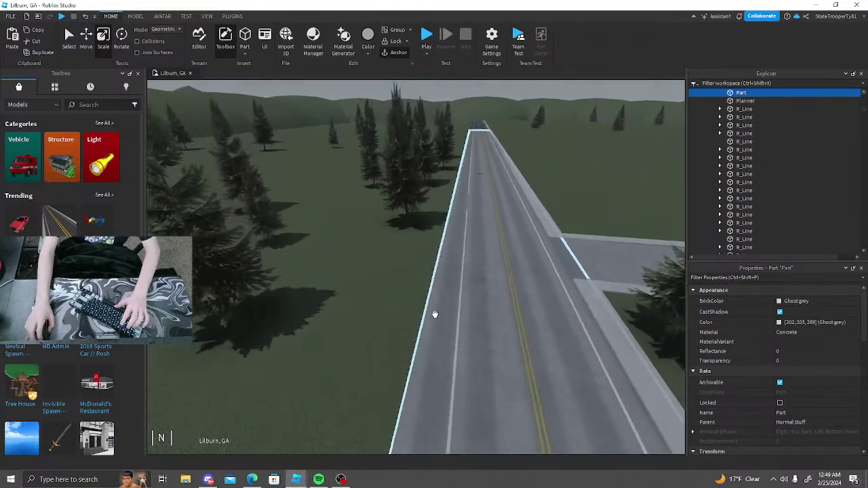
{"action": "right_click_drag", "start_coordinate": [435, 314], "coordinate": [450, 145]}
{"action": "key", "text": "w"}
{"action": "left_click", "coordinate": [396, 153]}
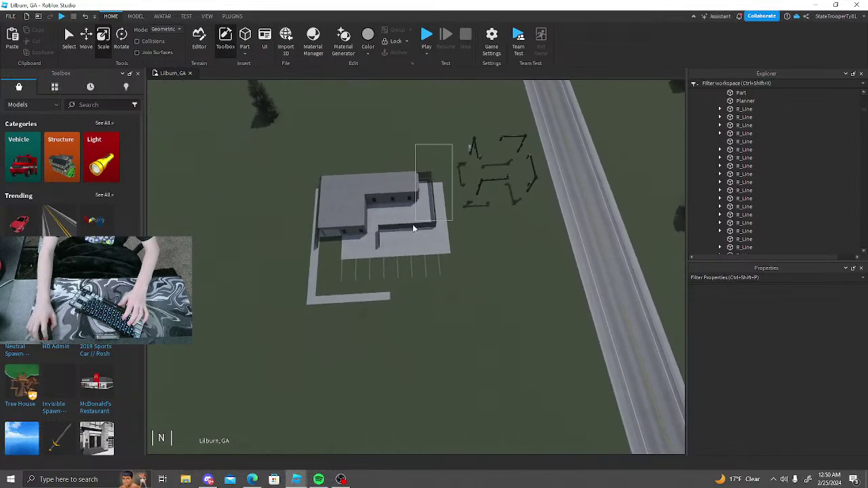
Box-select the whole building and lot and move them toward the road.
{"action": "left_click", "coordinate": [384, 255]}
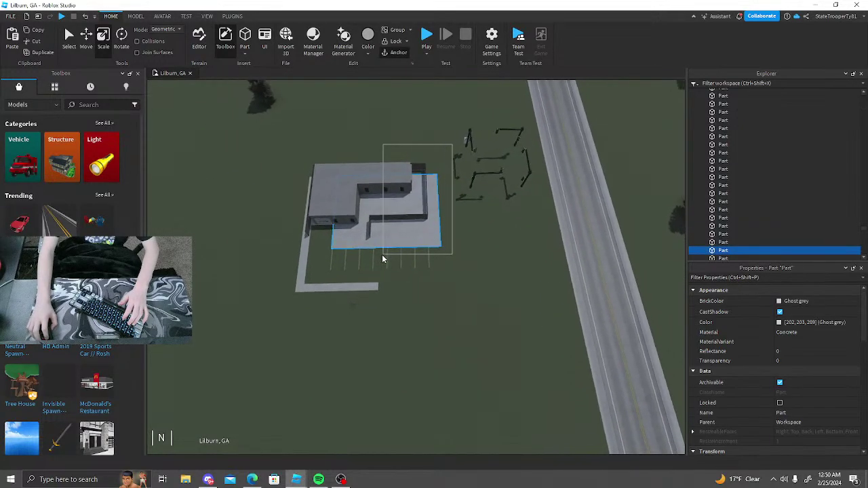
{"action": "left_click_drag", "start_coordinate": [382, 258], "coordinate": [329, 298]}
{"action": "scroll", "coordinate": [329, 299], "scroll_direction": "up", "scroll_amount": 5}
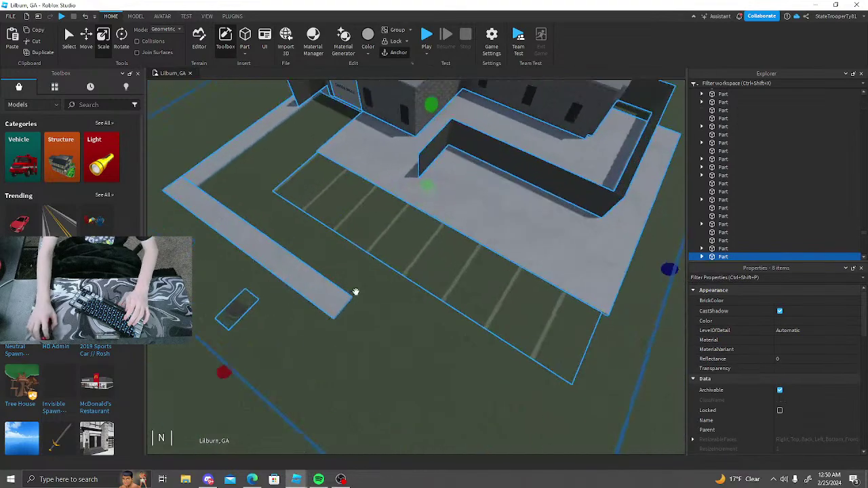
{"action": "scroll", "coordinate": [352, 298], "scroll_direction": "up", "scroll_amount": 5}
{"action": "left_click", "coordinate": [368, 350]}
{"action": "scroll", "coordinate": [401, 297], "scroll_direction": "down", "scroll_amount": 10}
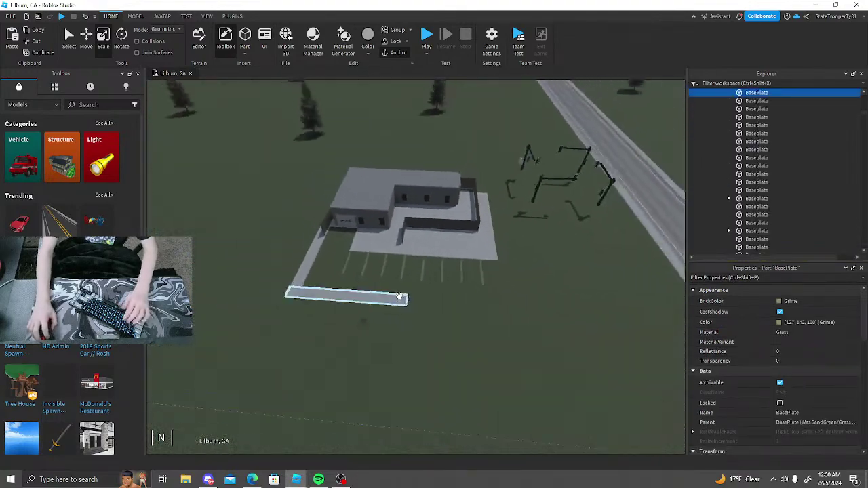
{"action": "right_click_drag", "start_coordinate": [400, 297], "coordinate": [436, 173]}
{"action": "left_click", "coordinate": [433, 170]}
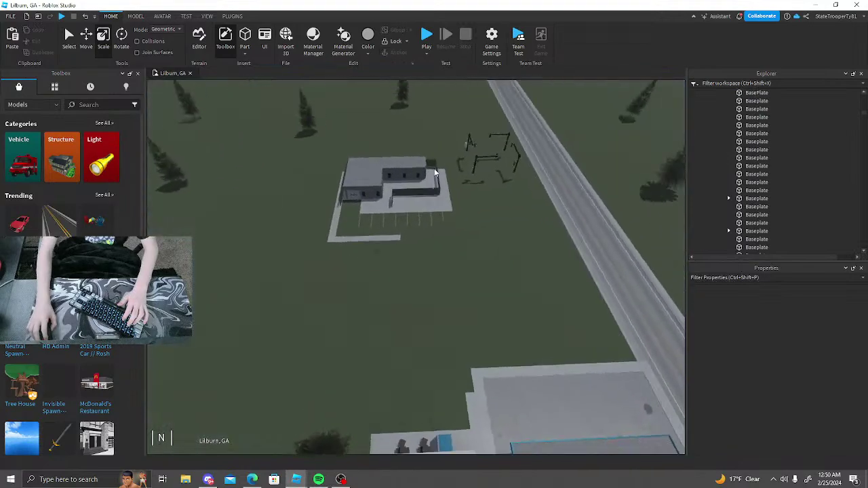
{"action": "scroll", "coordinate": [434, 172], "scroll_direction": "down", "scroll_amount": 3}
{"action": "left_click_drag", "start_coordinate": [432, 171], "coordinate": [308, 294]}
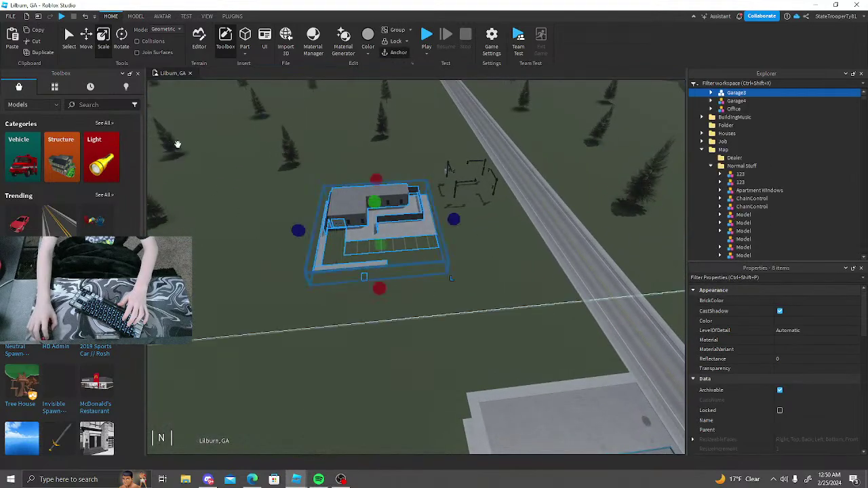
{"action": "left_click_drag", "start_coordinate": [416, 222], "coordinate": [537, 254]}
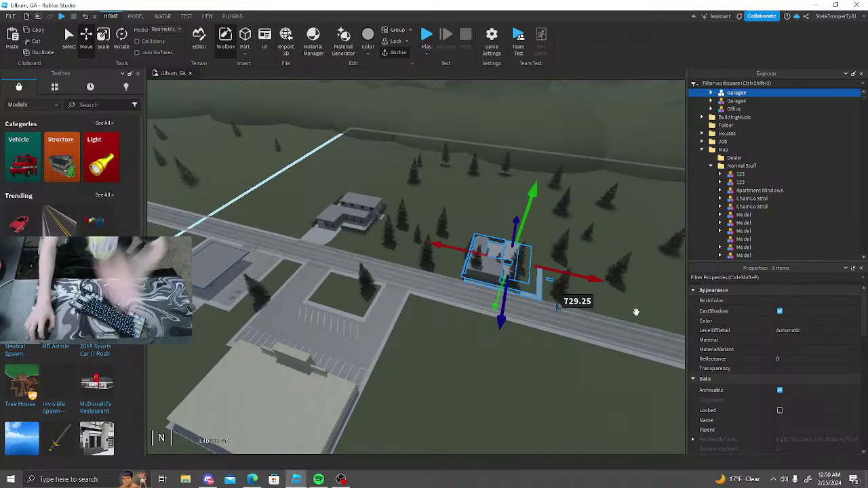
Slide the garage along the road, rotate it 90°, and shift it about 23 studs sideways.
{"action": "left_click_drag", "start_coordinate": [589, 276], "coordinate": [400, 339]}
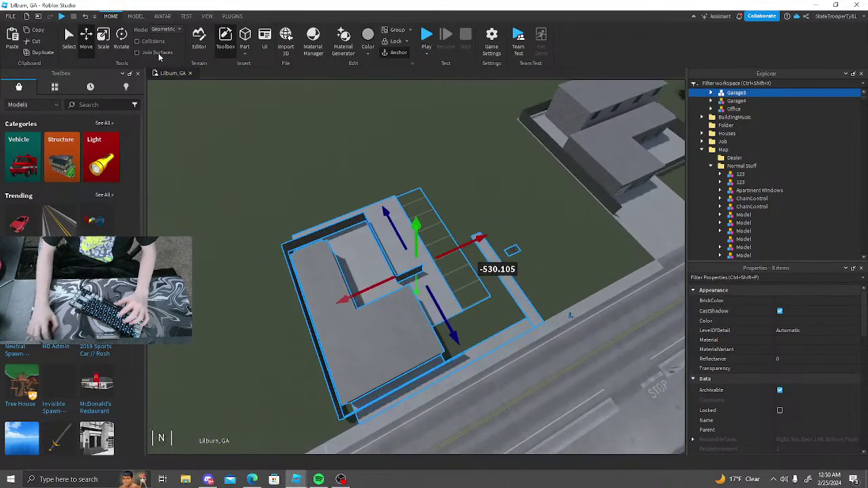
{"action": "right_click_drag", "start_coordinate": [428, 135], "coordinate": [61, 46]}
{"action": "key", "text": "ctrl+2"}
{"action": "right_click_drag", "start_coordinate": [493, 445], "coordinate": [522, 270]}
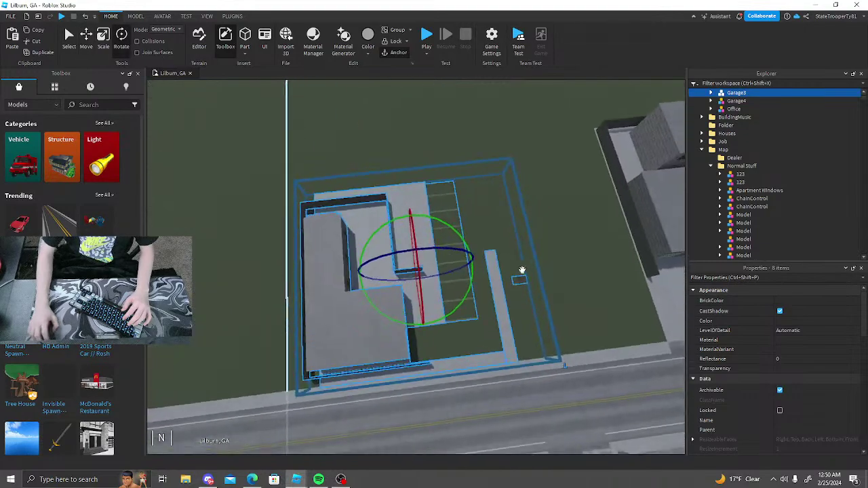
{"action": "left_click_drag", "start_coordinate": [463, 297], "coordinate": [367, 339]}
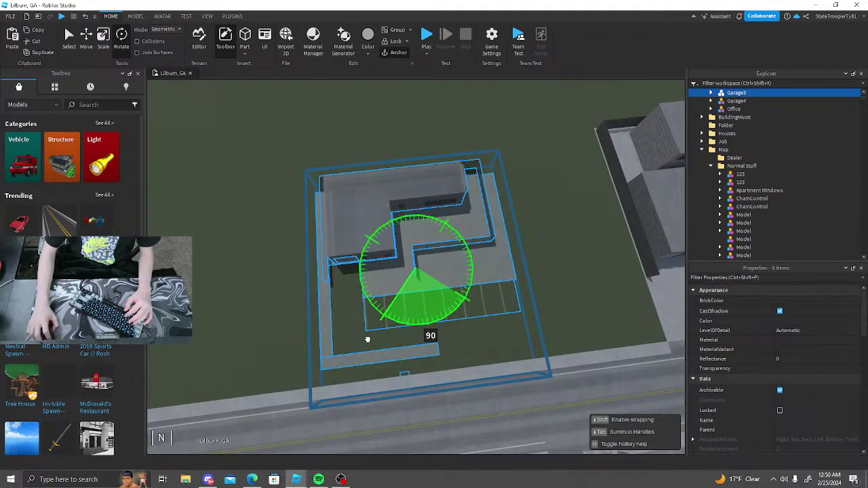
{"action": "left_click_drag", "start_coordinate": [368, 339], "coordinate": [367, 339]}
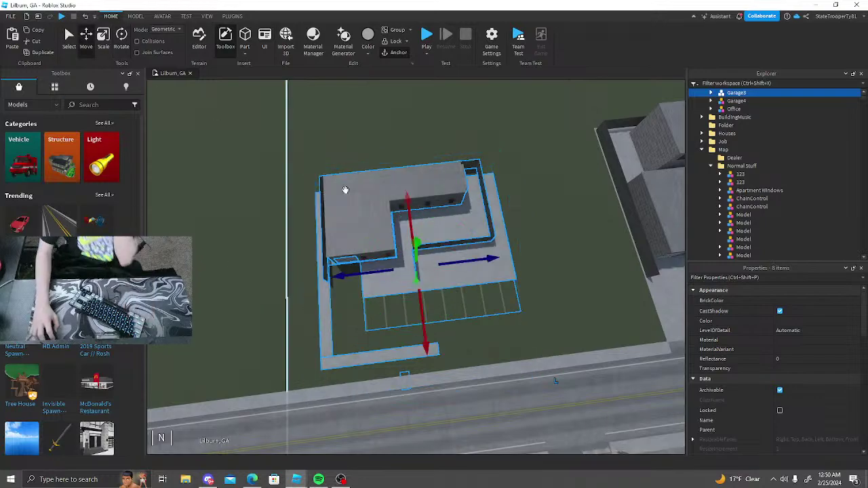
{"action": "mouse_move", "coordinate": [434, 341]}
{"action": "left_mouse_down"}
{"action": "mouse_move", "coordinate": [471, 298]}
{"action": "mouse_move", "coordinate": [456, 287]}
{"action": "mouse_move", "coordinate": [442, 329]}
{"action": "mouse_move", "coordinate": [432, 328]}
{"action": "left_mouse_up"}
Select the store building and its lot parts, focus on them, and shift them 1.3 studs.
{"action": "scroll", "coordinate": [433, 326], "scroll_direction": "up", "scroll_amount": 5}
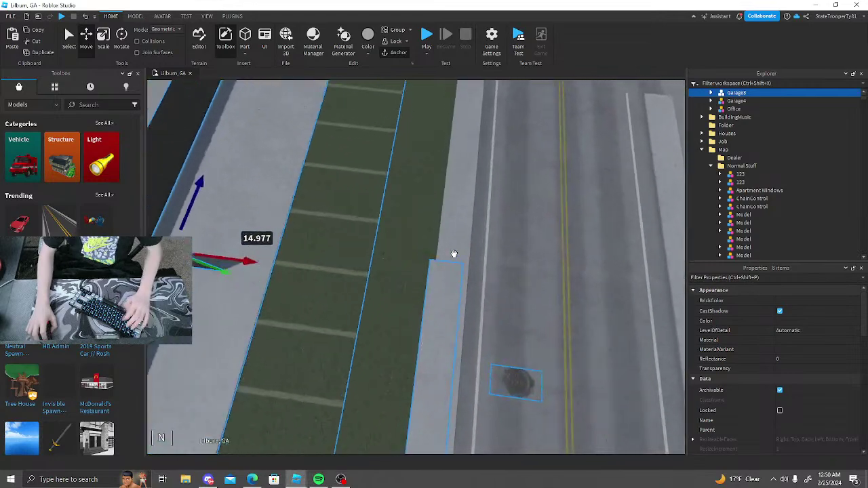
{"action": "left_click", "coordinate": [428, 233]}
{"action": "scroll", "coordinate": [439, 272], "scroll_direction": "down", "scroll_amount": 5}
{"action": "right_click_drag", "start_coordinate": [439, 272], "coordinate": [486, 181]}
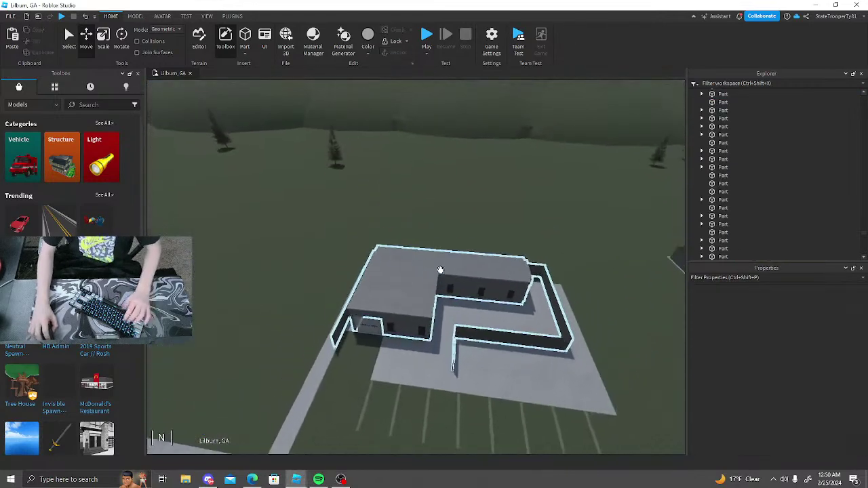
{"action": "right_click_drag", "start_coordinate": [494, 260], "coordinate": [494, 178]}
{"action": "left_click_drag", "start_coordinate": [494, 165], "coordinate": [396, 296]}
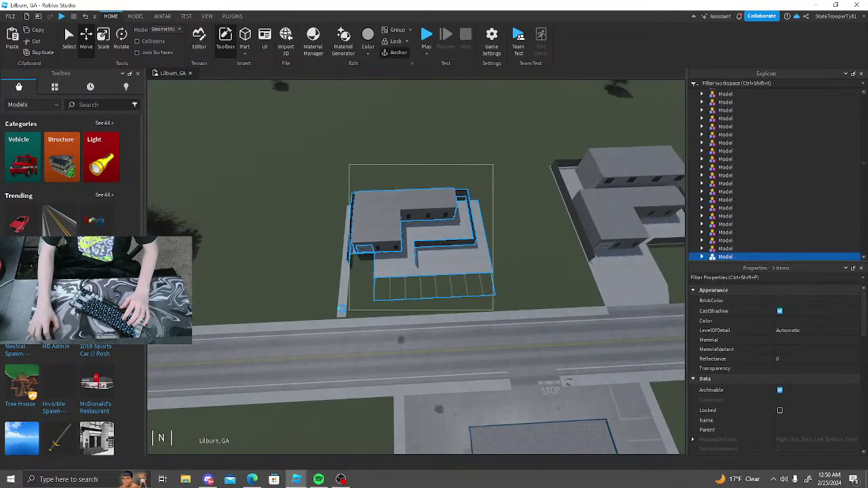
{"action": "left_click_drag", "start_coordinate": [463, 292], "coordinate": [310, 310]}
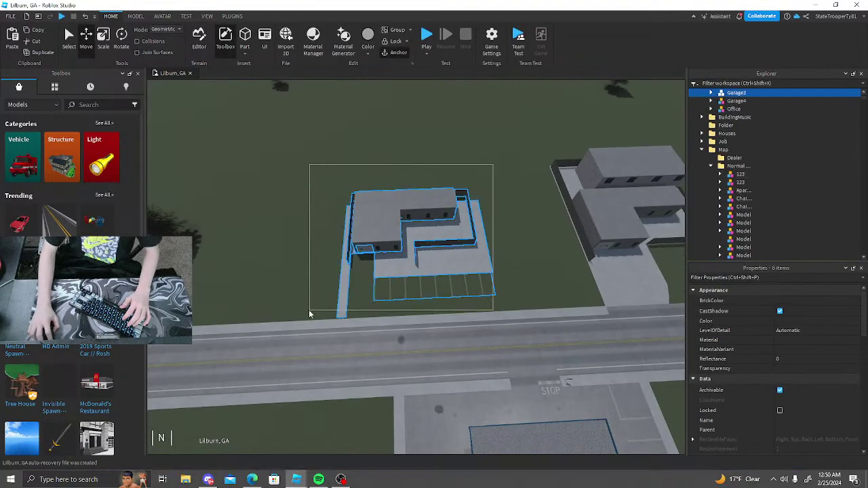
{"action": "scroll", "coordinate": [367, 270], "scroll_direction": "up", "scroll_amount": 5}
{"action": "scroll", "coordinate": [367, 270], "scroll_direction": "down", "scroll_amount": 5}
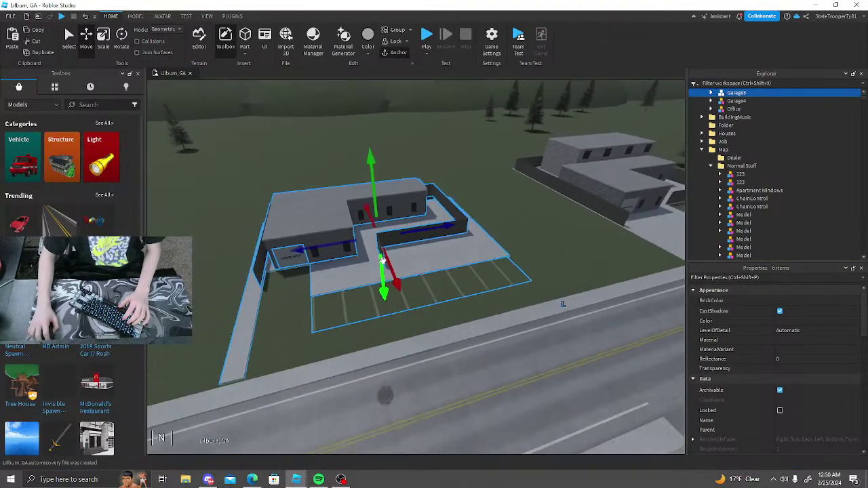
{"action": "right_click_drag", "start_coordinate": [377, 265], "coordinate": [366, 231]}
{"action": "key", "text": "f"}
{"action": "left_click_drag", "start_coordinate": [342, 217], "coordinate": [346, 220]}
{"action": "right_click_drag", "start_coordinate": [346, 220], "coordinate": [442, 225]}
Duplicate the curb strip and resize both curb strips with the Scale tool.
{"action": "left_click", "coordinate": [445, 110]}
{"action": "key", "text": "d"}
{"action": "left_click", "coordinate": [398, 237]}
{"action": "key", "text": "f"}
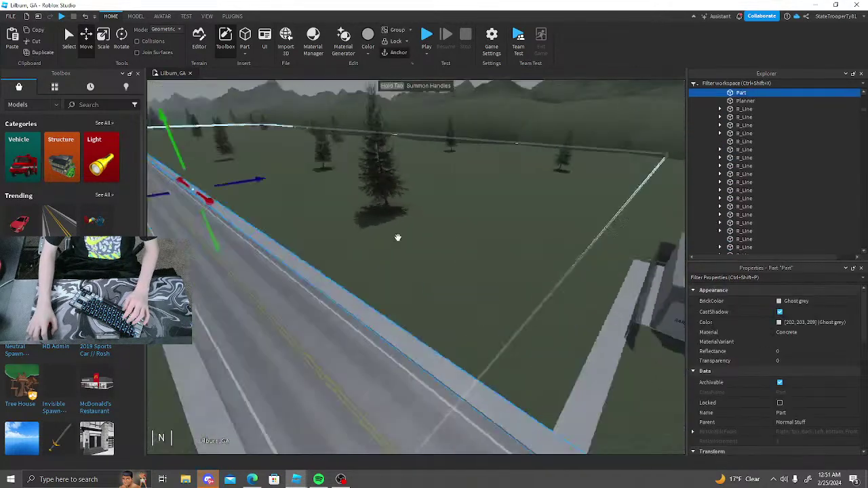
{"action": "key", "text": "ctrl+d"}
{"action": "left_click", "coordinate": [103, 37]}
{"action": "left_click_drag", "start_coordinate": [326, 186], "coordinate": [506, 332]}
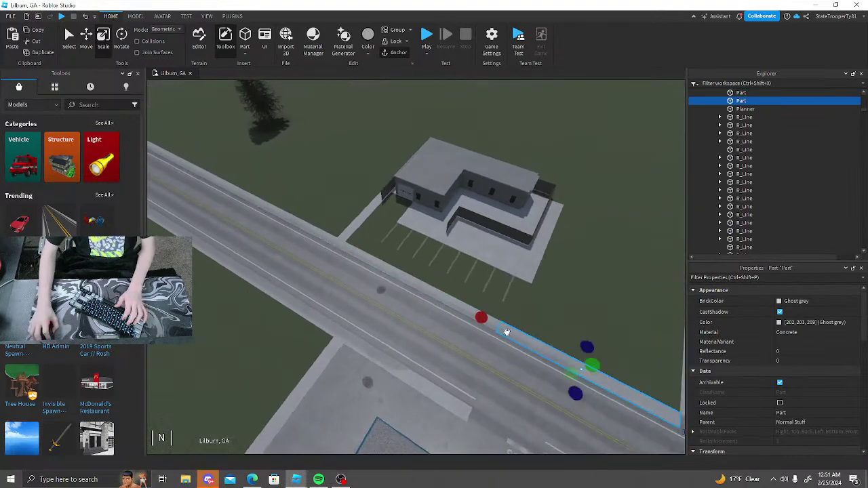
{"action": "left_click", "coordinate": [409, 280]}
{"action": "left_click_drag", "start_coordinate": [326, 267], "coordinate": [501, 215]}
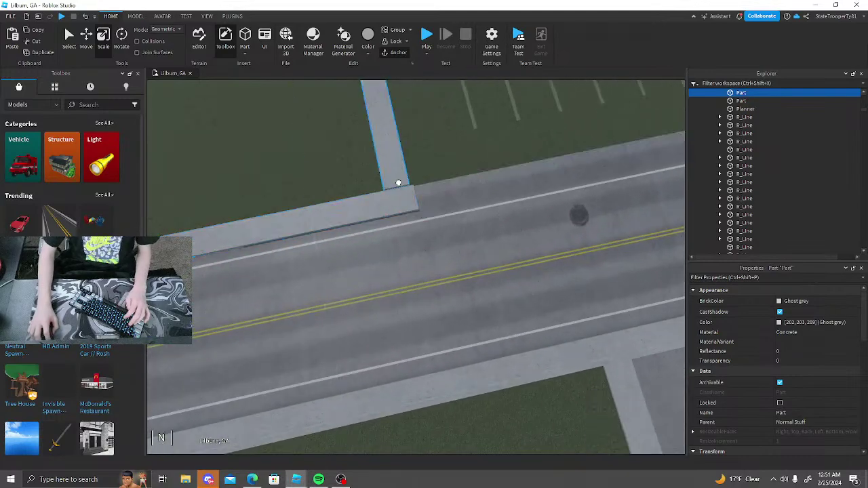
Shorten a road-edge strip from its left end.
{"action": "left_click", "coordinate": [434, 196]}
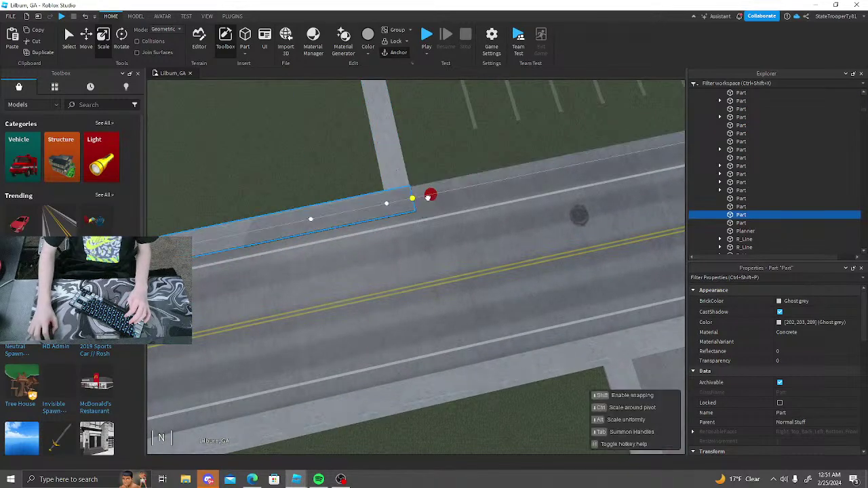
{"action": "right_click_drag", "start_coordinate": [428, 197], "coordinate": [425, 197]}
{"action": "left_click", "coordinate": [426, 165]}
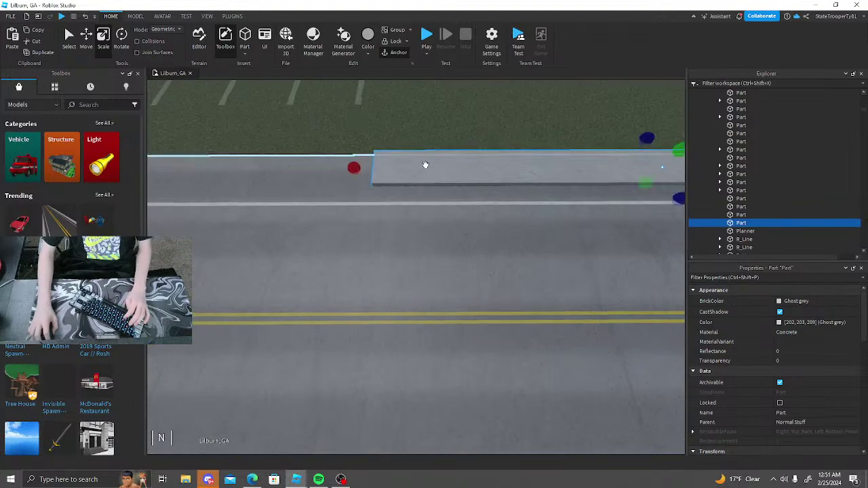
{"action": "scroll", "coordinate": [425, 165], "scroll_direction": "down", "scroll_amount": 3}
{"action": "left_click_drag", "start_coordinate": [357, 256], "coordinate": [400, 254]}
{"action": "right_click_drag", "start_coordinate": [400, 253], "coordinate": [439, 206]}
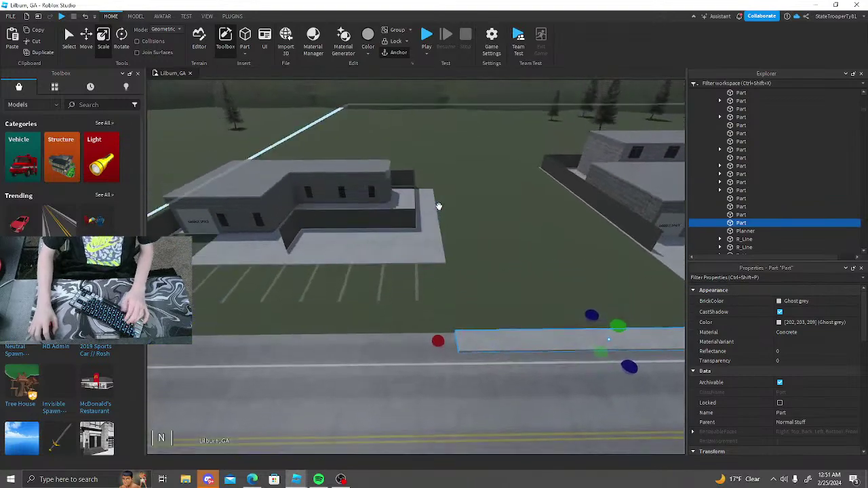
Stretch the diagonal walkway out toward the road.
{"action": "left_click", "coordinate": [289, 289]}
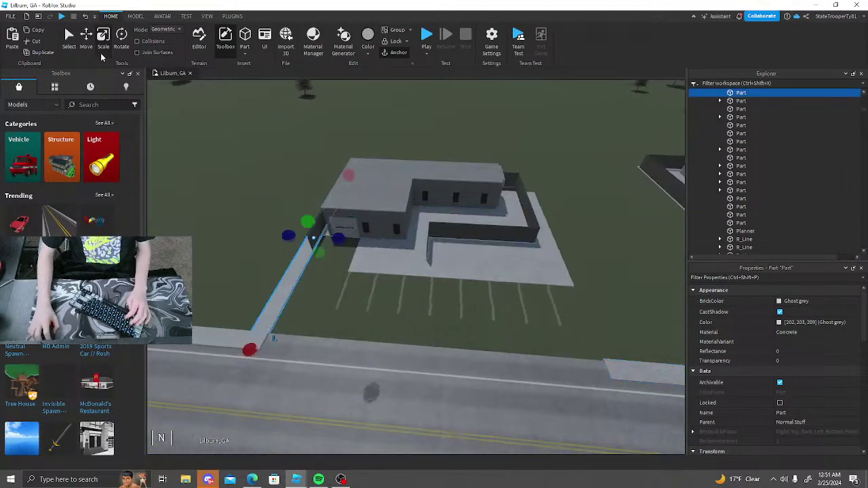
{"action": "left_click", "coordinate": [357, 234]}
{"action": "left_click", "coordinate": [294, 264]}
{"action": "left_click_drag", "start_coordinate": [356, 252], "coordinate": [465, 264]}
{"action": "right_click_drag", "start_coordinate": [465, 264], "coordinate": [465, 264]}
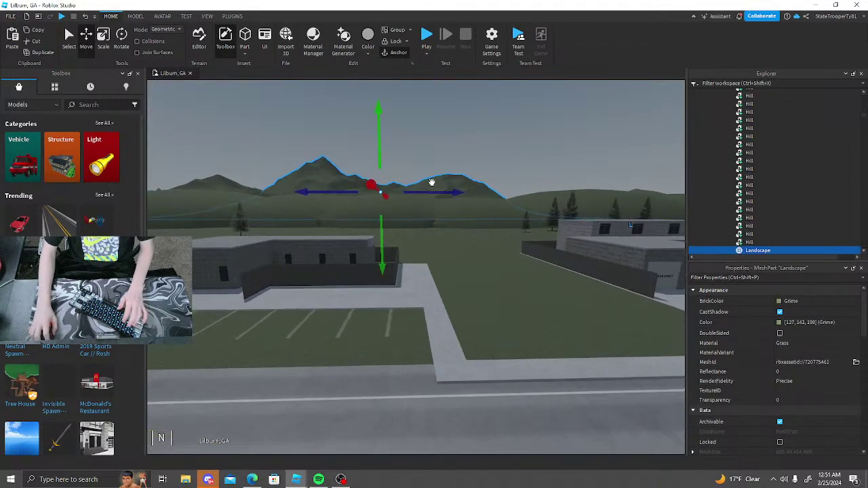
{"action": "left_click", "coordinate": [427, 102]}
Lengthen the road-edge strip far along the road.
{"action": "right_click_drag", "start_coordinate": [434, 161], "coordinate": [434, 160]}
{"action": "scroll", "coordinate": [434, 161], "scroll_direction": "down", "scroll_amount": 5}
{"action": "scroll", "coordinate": [447, 272], "scroll_direction": "up", "scroll_amount": 4}
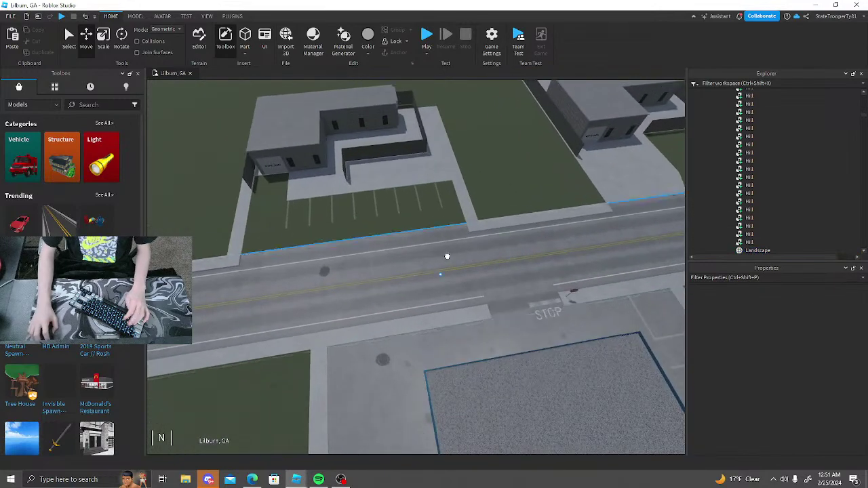
{"action": "left_click", "coordinate": [446, 252]}
{"action": "right_click_drag", "start_coordinate": [446, 252], "coordinate": [82, 12]}
{"action": "key", "text": "d"}
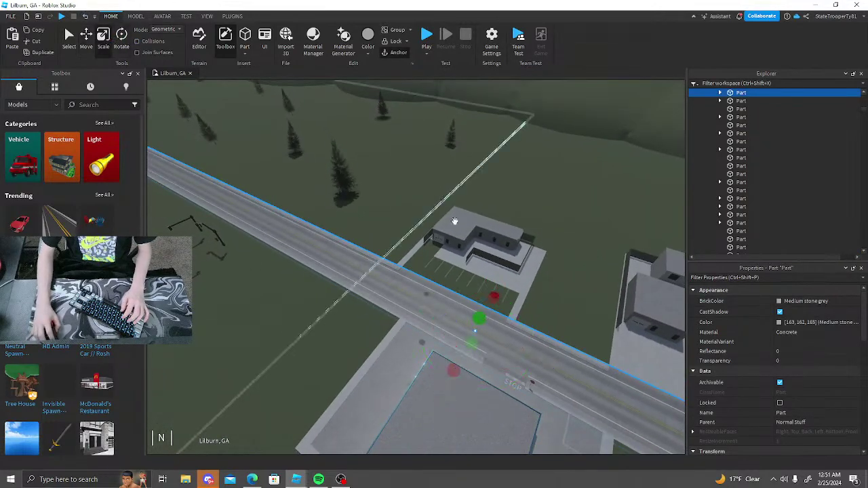
{"action": "right_click_drag", "start_coordinate": [455, 222], "coordinate": [440, 260]}
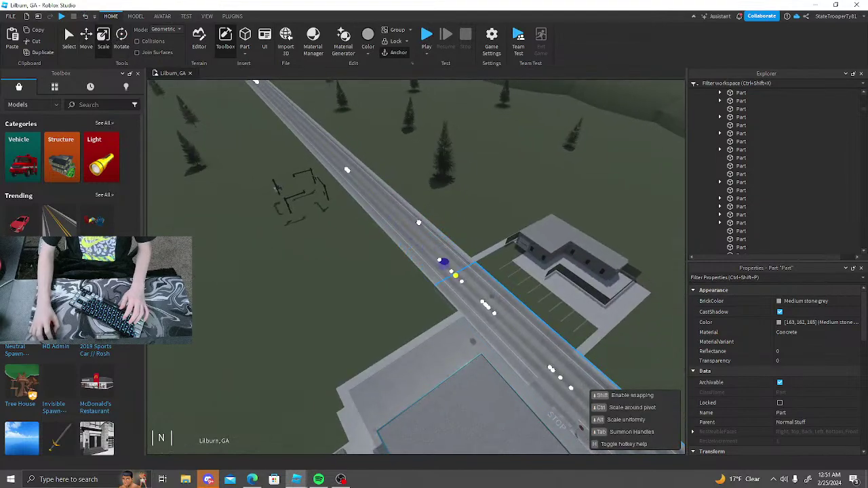
{"action": "left_click_drag", "start_coordinate": [440, 261], "coordinate": [479, 254]}
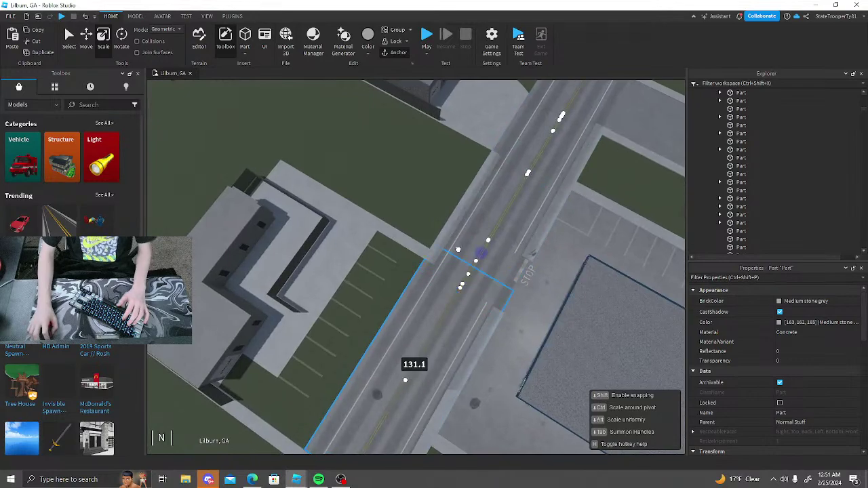
{"action": "left_click_drag", "start_coordinate": [461, 285], "coordinate": [452, 290]}
Narrow the road-side strip into a thin curb about 68 long.
{"action": "left_click_drag", "start_coordinate": [354, 326], "coordinate": [330, 268]}
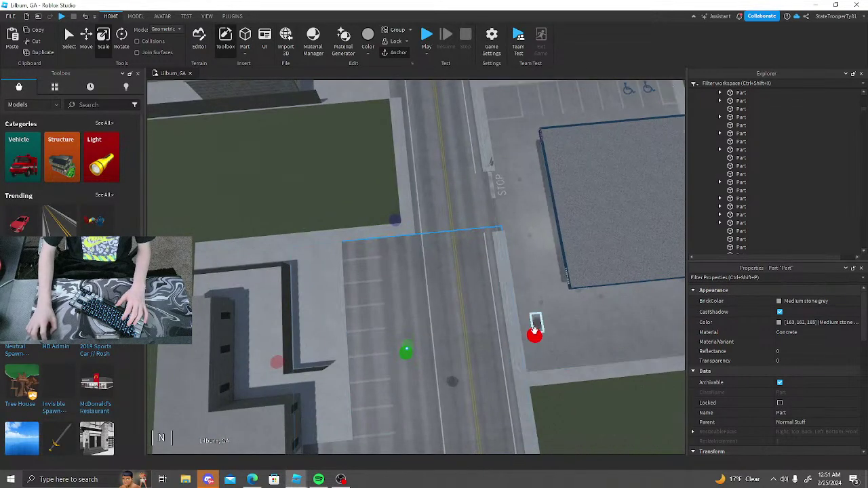
{"action": "left_click_drag", "start_coordinate": [534, 331], "coordinate": [432, 346]}
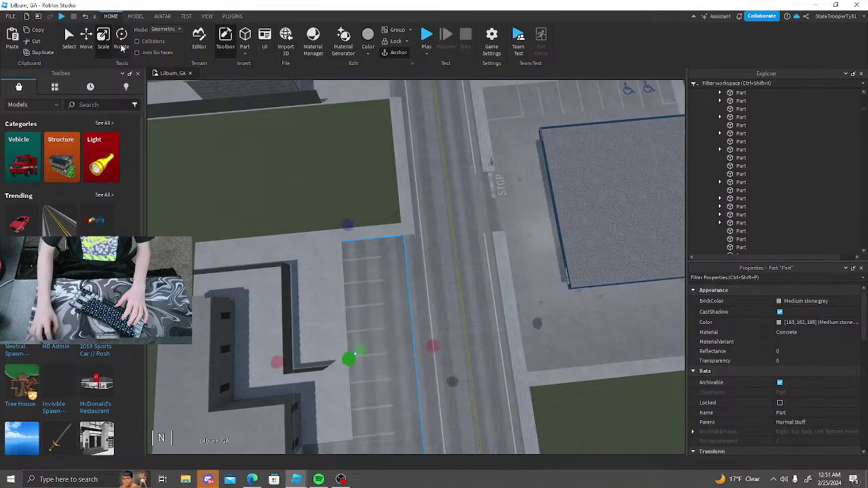
{"action": "right_click_drag", "start_coordinate": [393, 349], "coordinate": [434, 204]}
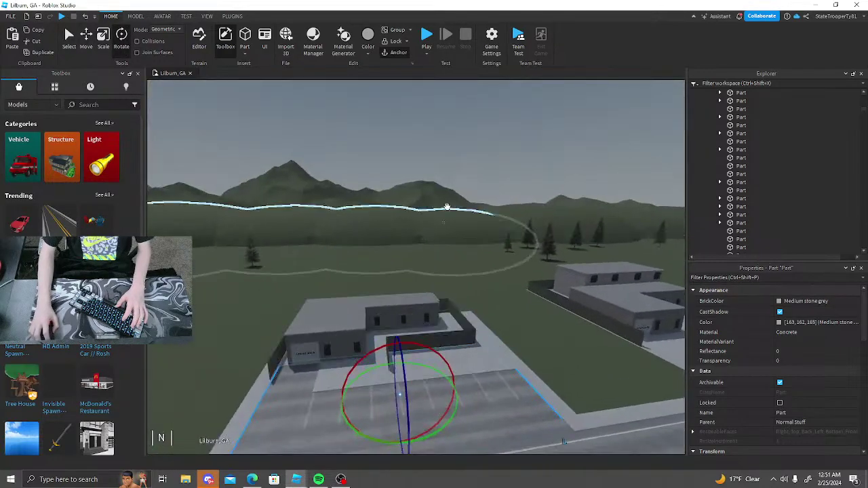
{"action": "left_click", "coordinate": [446, 169]}
{"action": "key", "text": "w"}
{"action": "right_click_drag", "start_coordinate": [423, 169], "coordinate": [444, 164]}
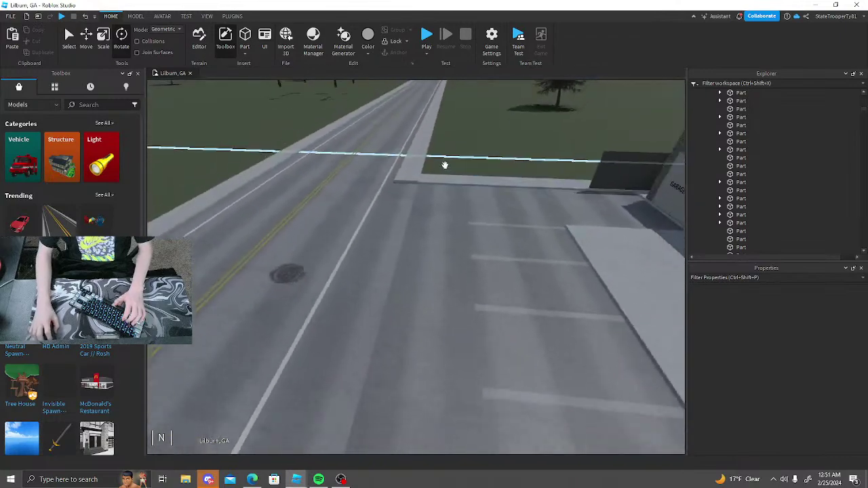
{"action": "key", "text": "s"}
Rotate the striped parking area about 95° and resize its depth and length to fill the lot.
{"action": "left_click", "coordinate": [369, 307]}
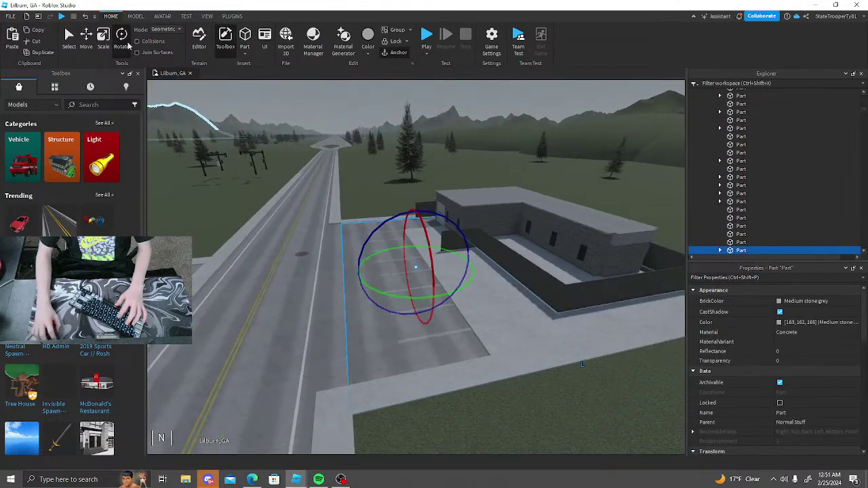
{"action": "right_click_drag", "start_coordinate": [369, 307], "coordinate": [379, 224]}
{"action": "left_click_drag", "start_coordinate": [398, 244], "coordinate": [356, 180]}
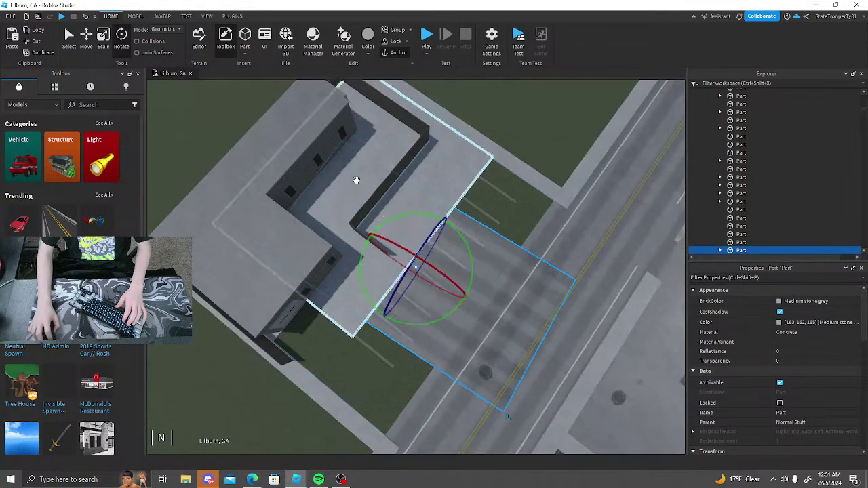
{"action": "left_click_drag", "start_coordinate": [401, 216], "coordinate": [401, 198]}
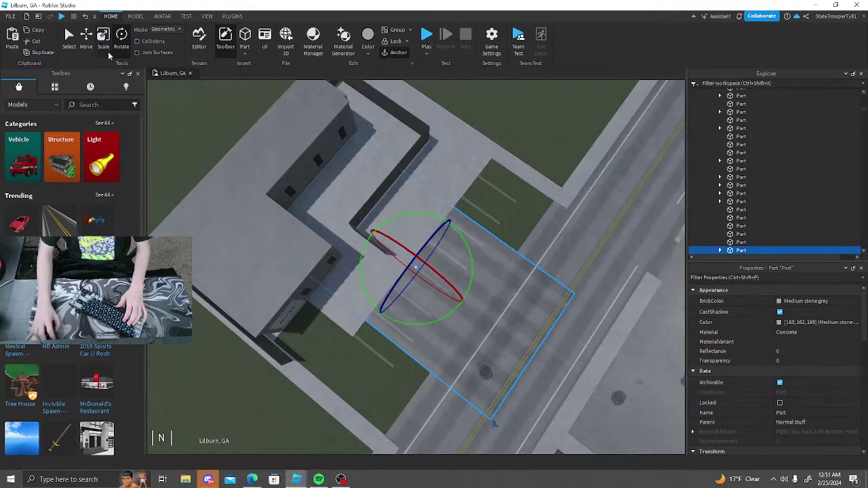
{"action": "left_click_drag", "start_coordinate": [551, 364], "coordinate": [502, 324]}
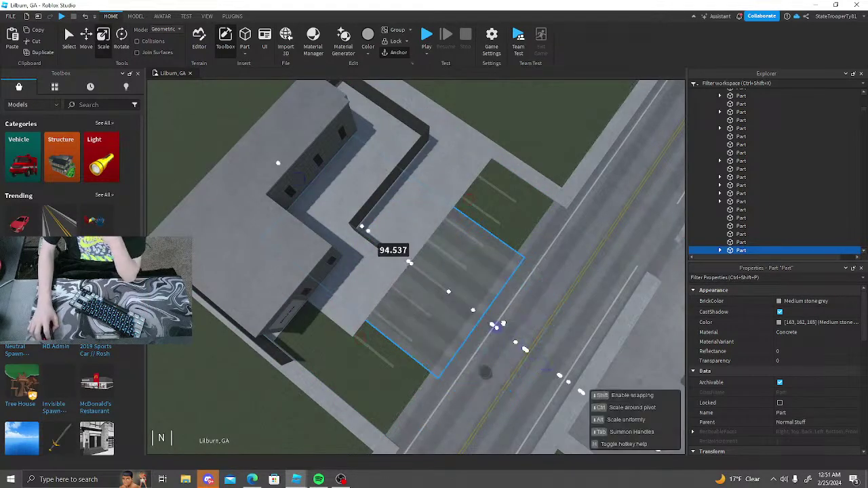
{"action": "left_click_drag", "start_coordinate": [443, 188], "coordinate": [486, 145]}
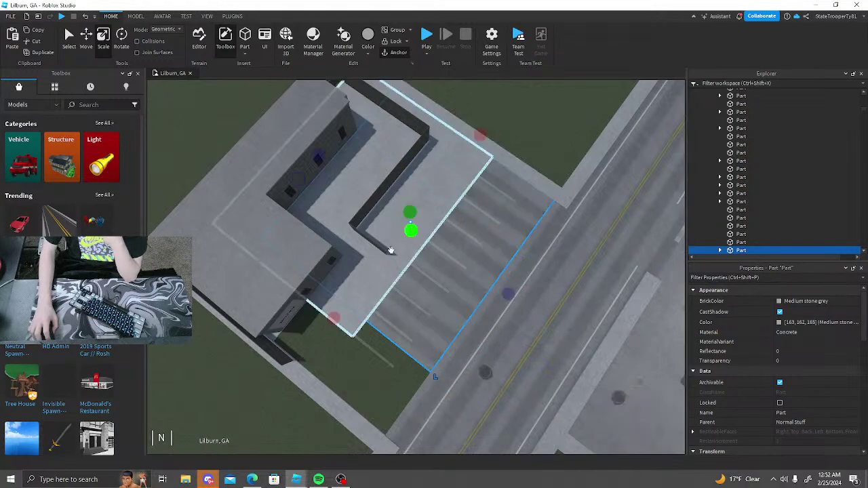
{"action": "left_click_drag", "start_coordinate": [290, 373], "coordinate": [283, 375]}
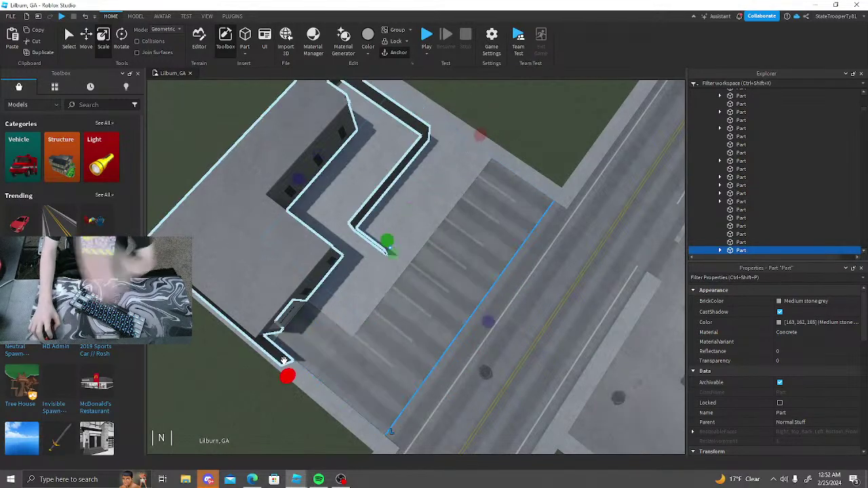
{"action": "right_click_drag", "start_coordinate": [400, 138], "coordinate": [384, 285]}
{"action": "left_click", "coordinate": [401, 137]}
Select all the store building and lot parts and shift them about 22 studs along the road.
{"action": "right_click_drag", "start_coordinate": [510, 252], "coordinate": [489, 217]}
{"action": "left_click_drag", "start_coordinate": [489, 215], "coordinate": [226, 365]}
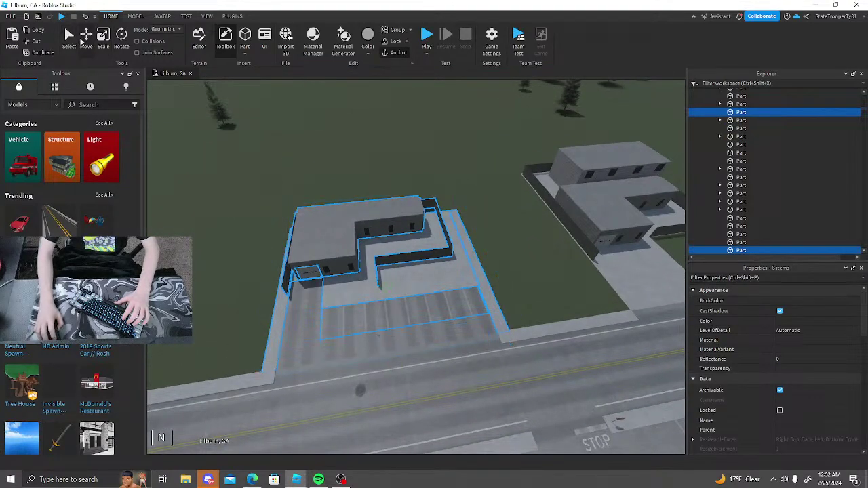
{"action": "right_click_drag", "start_coordinate": [510, 342], "coordinate": [487, 305]}
{"action": "left_click_drag", "start_coordinate": [475, 284], "coordinate": [441, 271]}
{"action": "scroll", "coordinate": [417, 246], "scroll_direction": "up", "scroll_amount": 5}
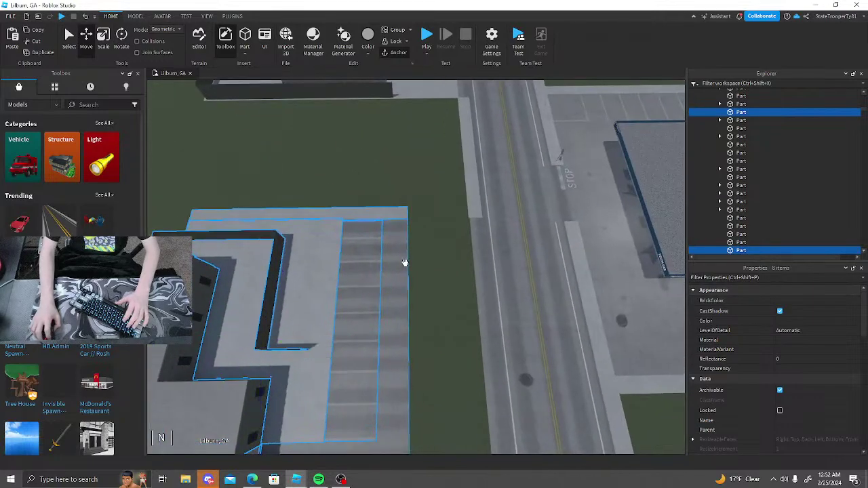
Stretch the striped parking slab to 122.824 so it reaches the road's edge.
{"action": "left_click", "coordinate": [423, 258]}
{"action": "left_click", "coordinate": [399, 252]}
{"action": "right_click_drag", "start_coordinate": [399, 252], "coordinate": [861, 267]}
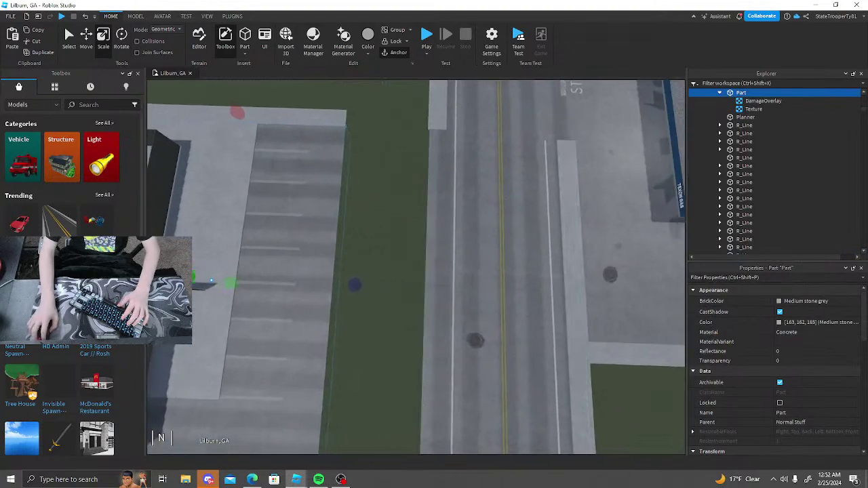
{"action": "left_click_drag", "start_coordinate": [352, 296], "coordinate": [442, 290]}
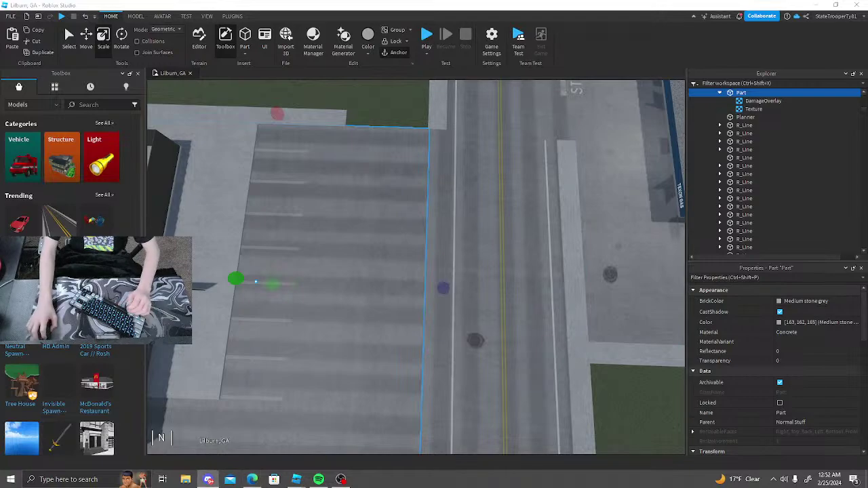
Lengthen the first two grey curb strips, the first to about 143.653 studs.
{"action": "right_click_drag", "start_coordinate": [389, 261], "coordinate": [447, 248]}
{"action": "left_click", "coordinate": [407, 291]}
{"action": "left_click_drag", "start_coordinate": [407, 291], "coordinate": [355, 378]}
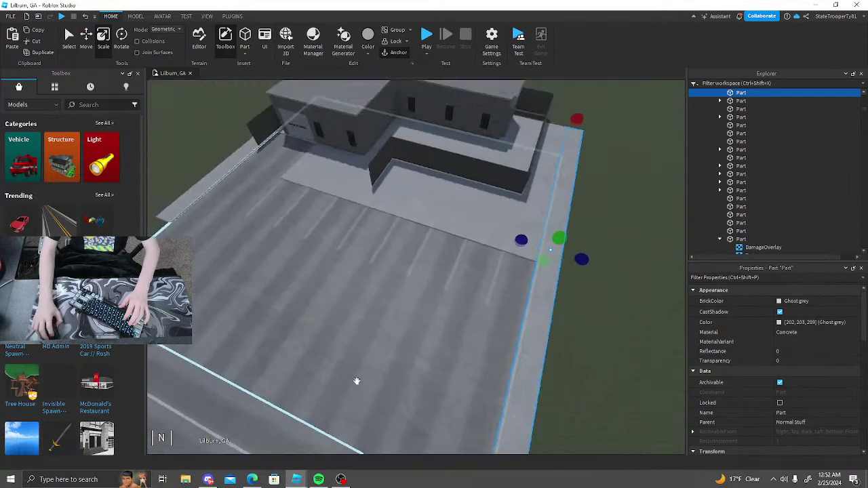
{"action": "right_click_drag", "start_coordinate": [355, 378], "coordinate": [390, 324]}
{"action": "left_click", "coordinate": [401, 343]}
{"action": "left_click_drag", "start_coordinate": [401, 343], "coordinate": [301, 386]}
Lengthen the shorter curb strip along the road so it reaches the road.
{"action": "right_click_drag", "start_coordinate": [301, 386], "coordinate": [511, 249]}
{"action": "left_click", "coordinate": [495, 249]}
{"action": "left_click_drag", "start_coordinate": [495, 250], "coordinate": [415, 272]}
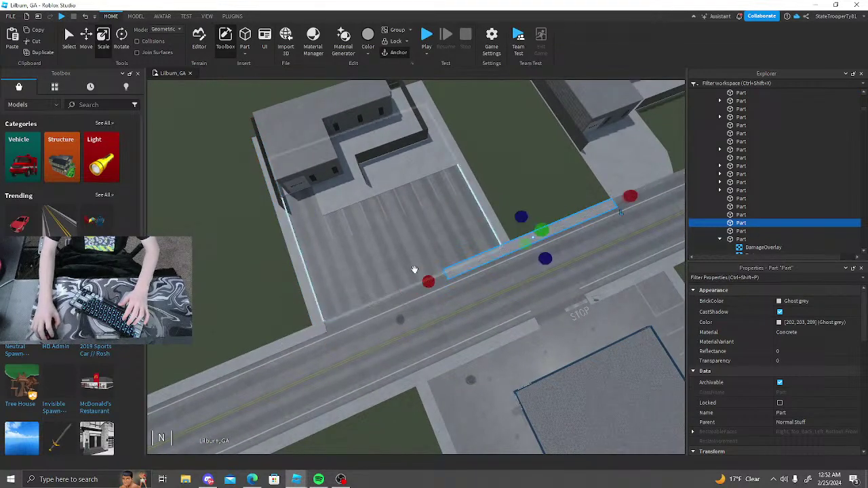
{"action": "left_click", "coordinate": [329, 325]}
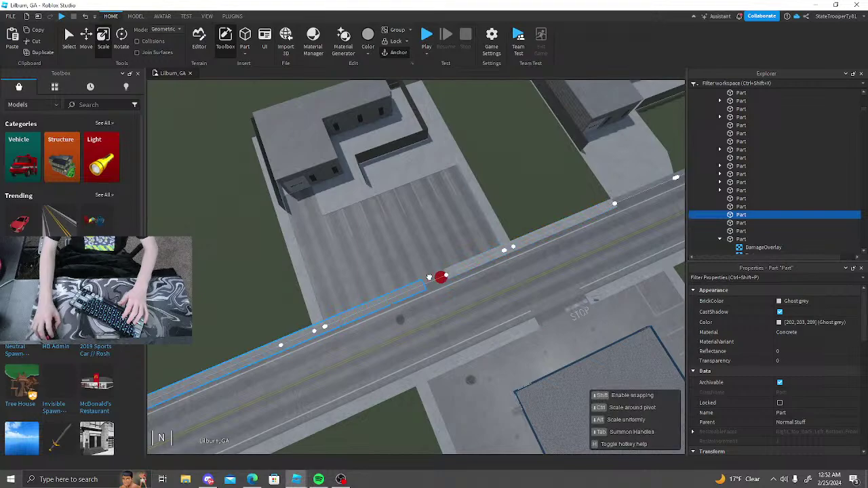
{"action": "right_click_drag", "start_coordinate": [407, 293], "coordinate": [475, 312]}
{"action": "left_click", "coordinate": [535, 330]}
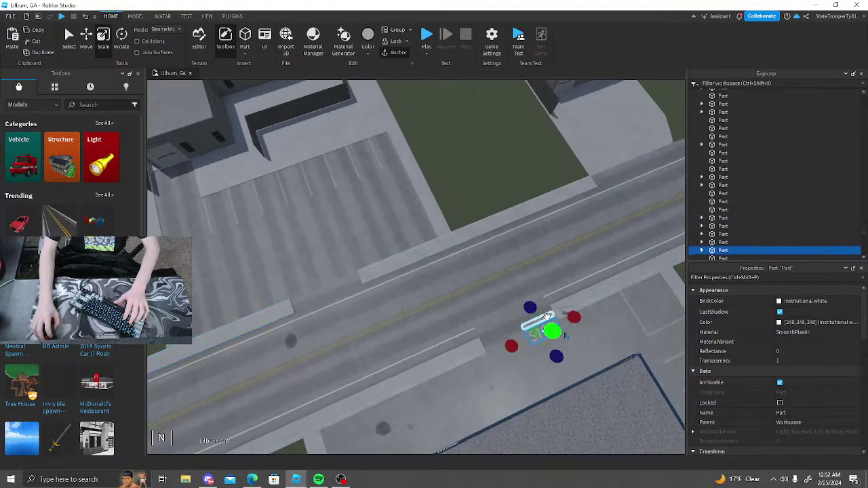
Duplicate the STOP road marking, rotate the copy, and place it in the opposite lane.
{"action": "scroll", "coordinate": [530, 325], "scroll_direction": "up", "scroll_amount": 3}
{"action": "key", "text": "ctrl+2"}
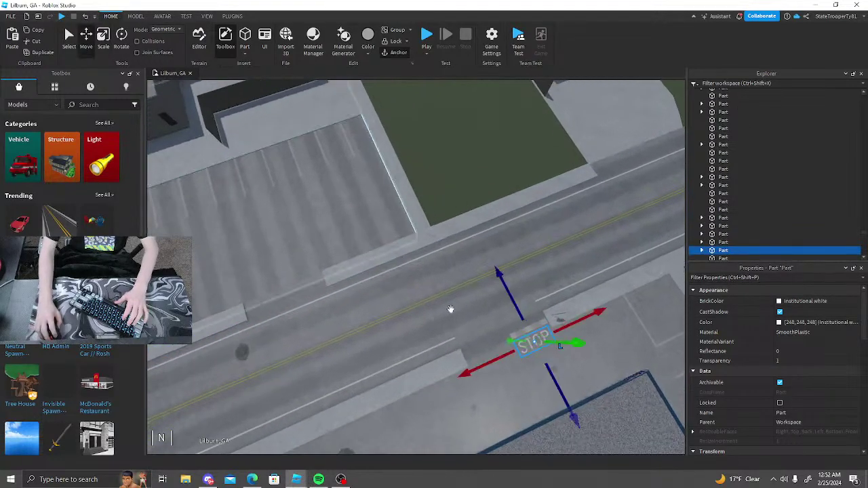
{"action": "left_click", "coordinate": [553, 330]}
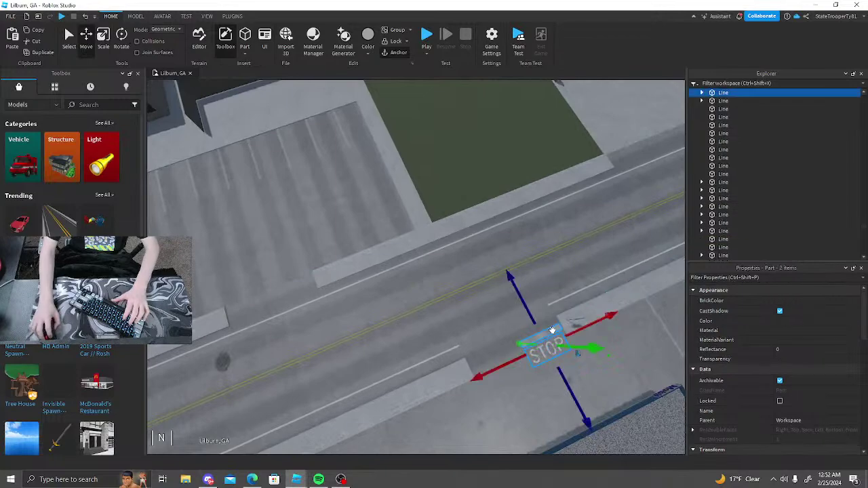
{"action": "key", "text": "ctrl+d"}
{"action": "left_click_drag", "start_coordinate": [553, 330], "coordinate": [467, 315]}
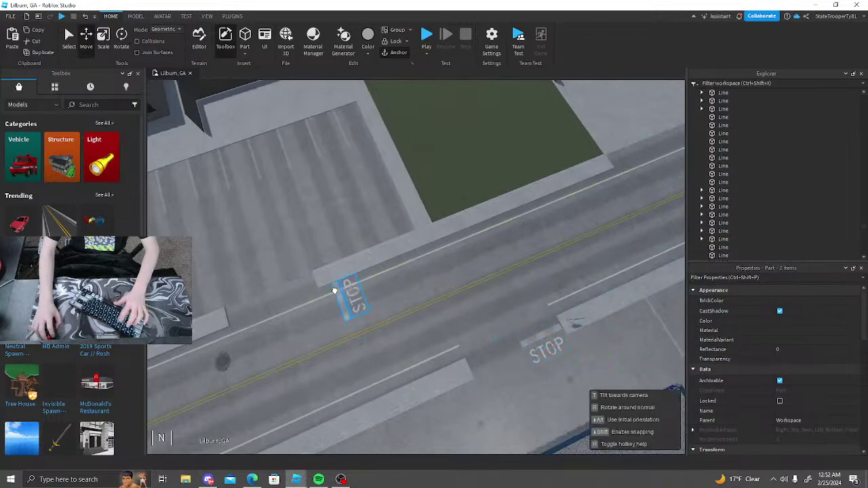
{"action": "left_click_drag", "start_coordinate": [335, 291], "coordinate": [360, 314]}
{"action": "key", "text": "r"}
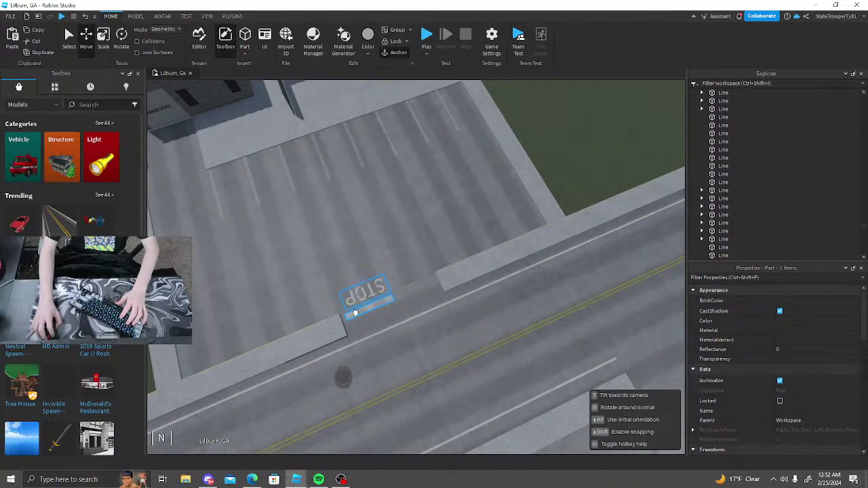
{"action": "left_click_drag", "start_coordinate": [359, 327], "coordinate": [359, 327]}
{"action": "key", "text": "f"}
{"action": "right_click_drag", "start_coordinate": [359, 327], "coordinate": [407, 272]}
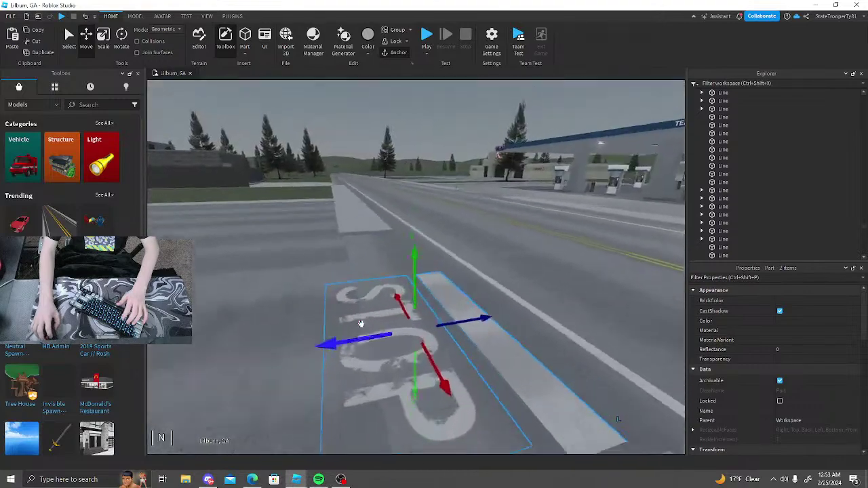
Fly the view down the street to the stop sign near the gas station.
{"action": "scroll", "coordinate": [459, 200], "scroll_direction": "down", "scroll_amount": 5}
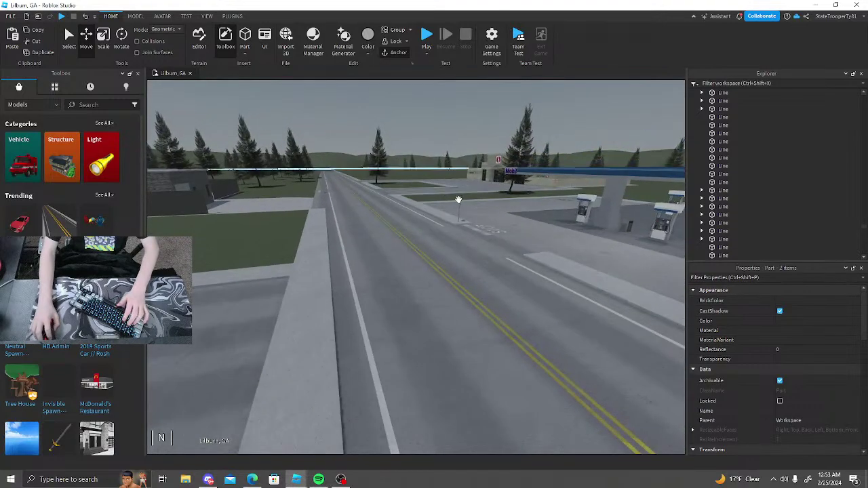
{"action": "left_click_drag", "start_coordinate": [459, 200], "coordinate": [456, 201]}
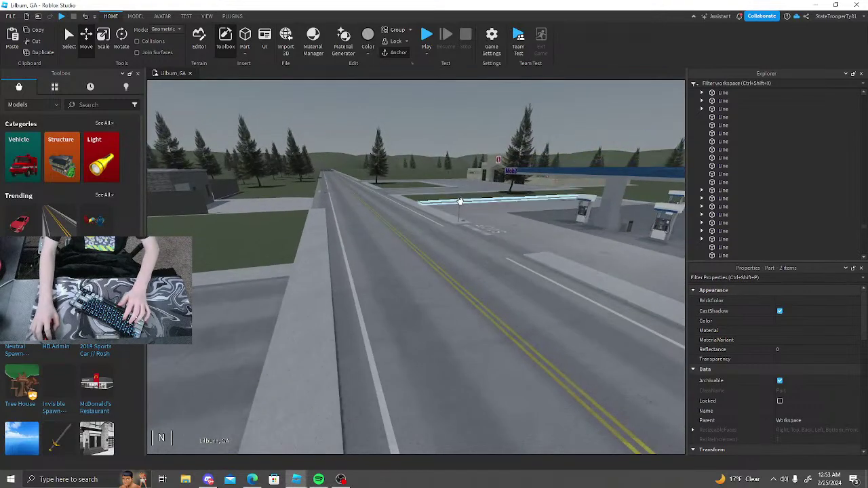
{"action": "key", "text": "w"}
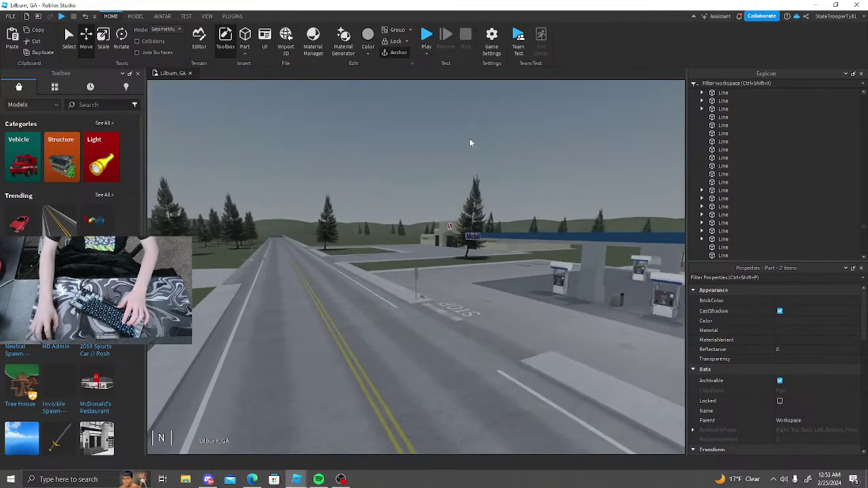
{"action": "left_click", "coordinate": [470, 138]}
{"action": "right_click_drag", "start_coordinate": [473, 130], "coordinate": [467, 210]}
{"action": "key", "text": "w"}
{"action": "scroll", "coordinate": [448, 285], "scroll_direction": "down", "scroll_amount": 5}
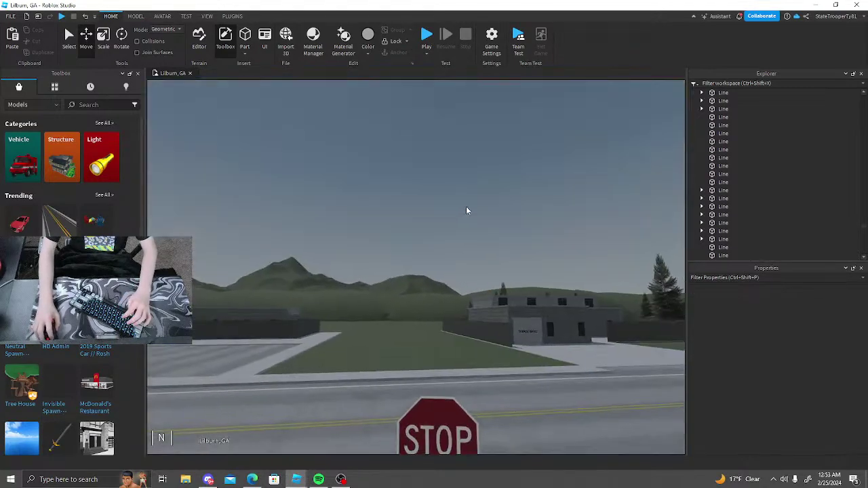
{"action": "scroll", "coordinate": [466, 207], "scroll_direction": "up", "scroll_amount": 5}
Select the whole Sign model and slide the stop sign across to the other side.
{"action": "left_click", "coordinate": [362, 119]}
{"action": "left_click", "coordinate": [362, 120], "text": "ctrl"}
{"action": "key", "text": "f"}
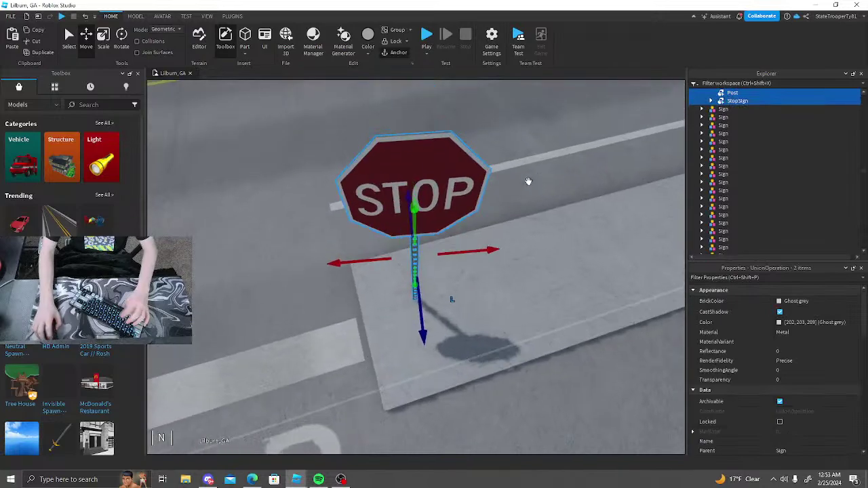
{"action": "right_click_drag", "start_coordinate": [527, 180], "coordinate": [496, 213]}
{"action": "scroll", "coordinate": [731, 175], "scroll_direction": "up", "scroll_amount": 2}
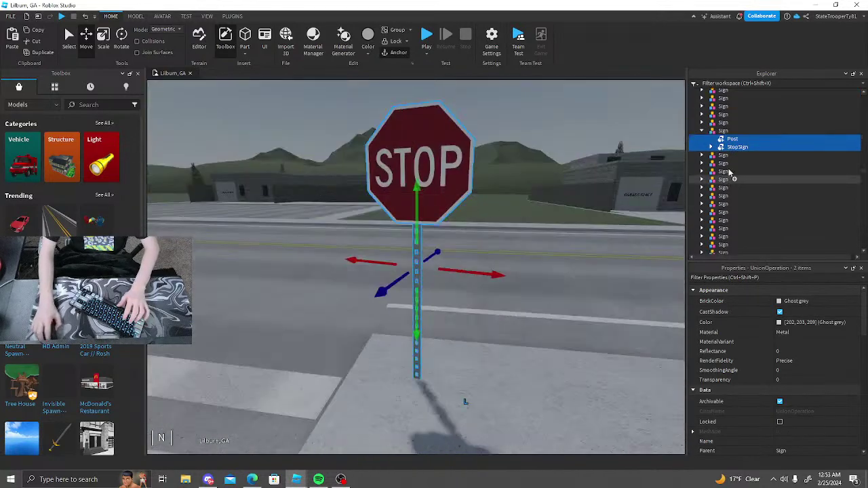
{"action": "left_click", "coordinate": [723, 130]}
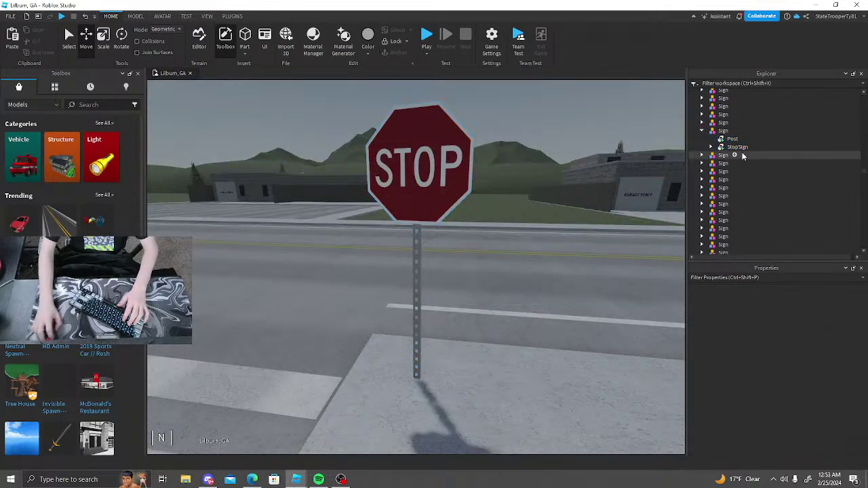
{"action": "left_click", "coordinate": [439, 84]}
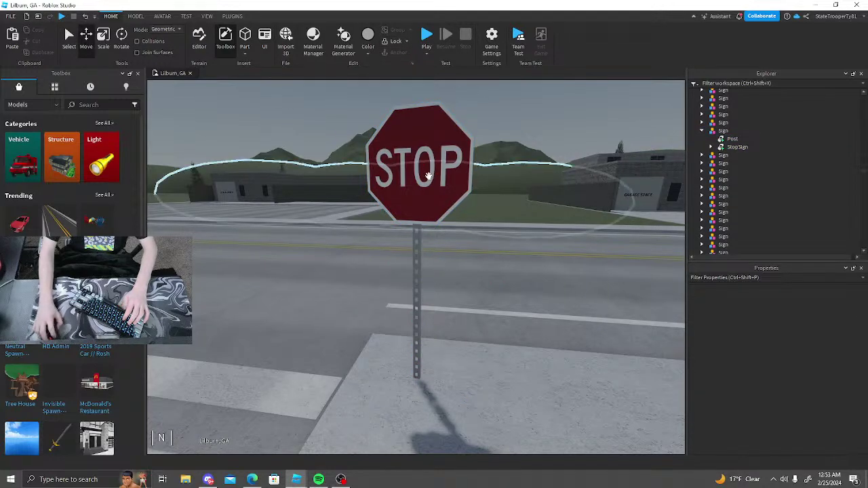
{"action": "right_click_drag", "start_coordinate": [428, 176], "coordinate": [422, 192]}
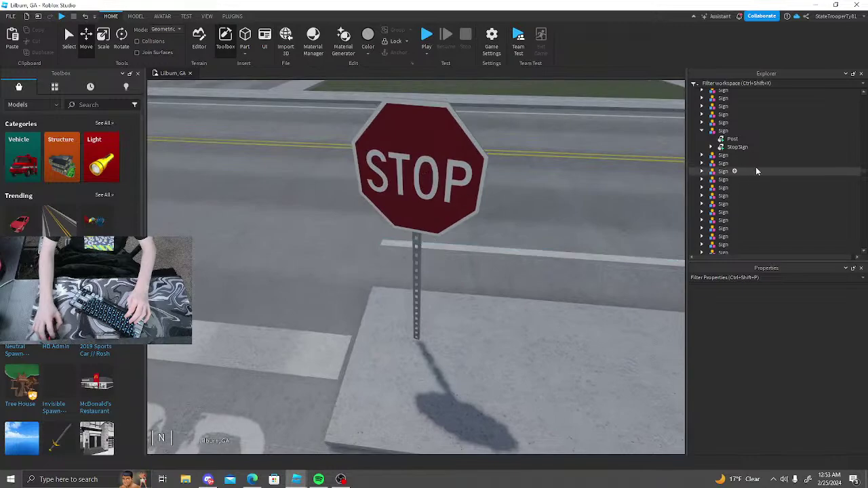
{"action": "left_click", "coordinate": [723, 130]}
{"action": "mouse_move", "coordinate": [458, 276]}
{"action": "left_mouse_down"}
{"action": "mouse_move", "coordinate": [426, 262]}
{"action": "mouse_move", "coordinate": [421, 268]}
{"action": "mouse_move", "coordinate": [444, 231]}
{"action": "mouse_move", "coordinate": [464, 261]}
{"action": "left_mouse_up"}
{"action": "left_click_drag", "start_coordinate": [441, 233], "coordinate": [374, 216]}
Rotate the stop sign about 165° and set it on the corner beside the STOP marking.
{"action": "left_click", "coordinate": [119, 38]}
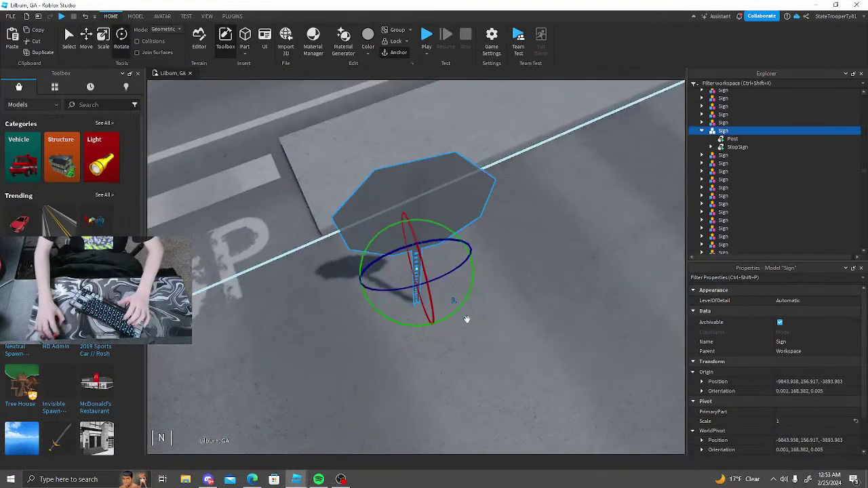
{"action": "left_click_drag", "start_coordinate": [462, 312], "coordinate": [329, 170]}
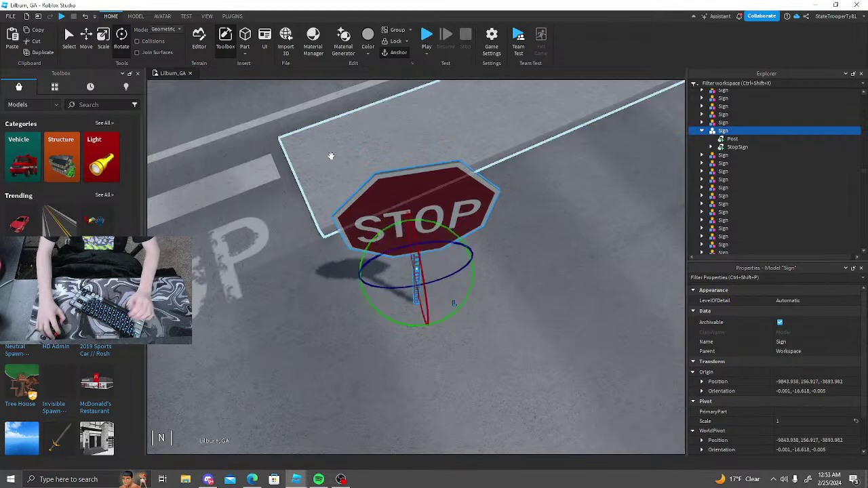
{"action": "right_click_drag", "start_coordinate": [331, 156], "coordinate": [355, 157]}
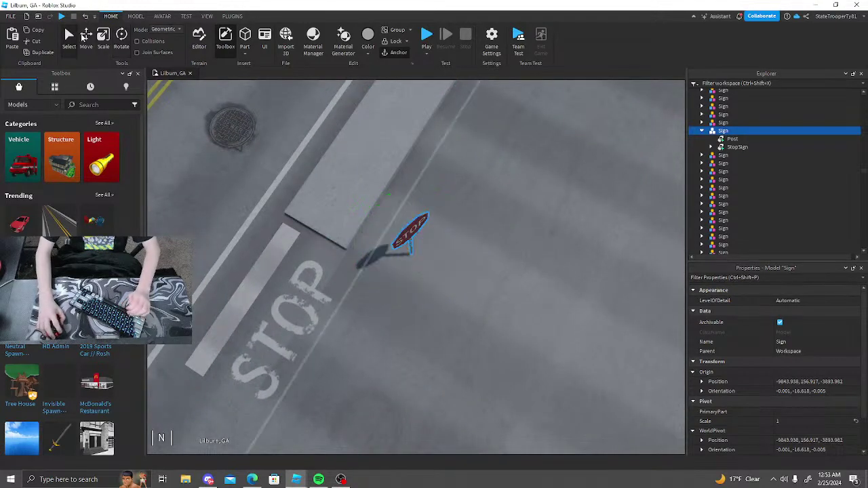
{"action": "left_click_drag", "start_coordinate": [386, 222], "coordinate": [299, 146]}
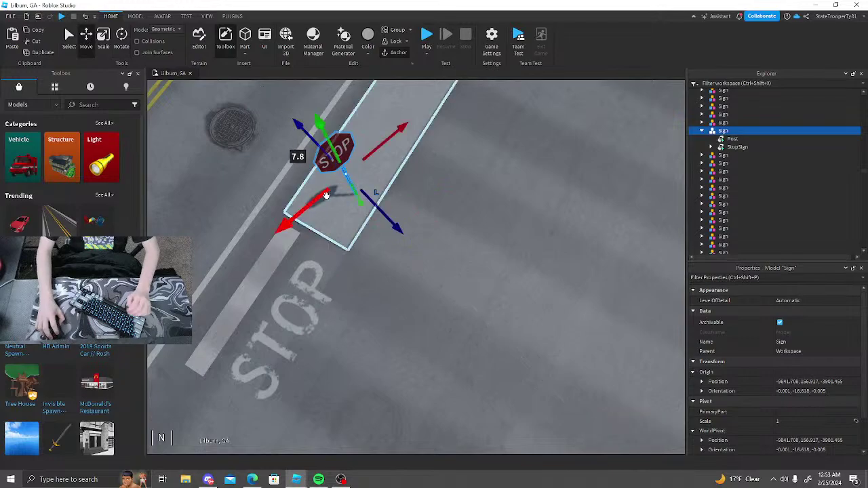
{"action": "left_click_drag", "start_coordinate": [295, 220], "coordinate": [276, 181]}
{"action": "right_click_drag", "start_coordinate": [277, 181], "coordinate": [391, 139]}
Fly over the map to a view of the road beside the parking area.
{"action": "left_click", "coordinate": [417, 143]}
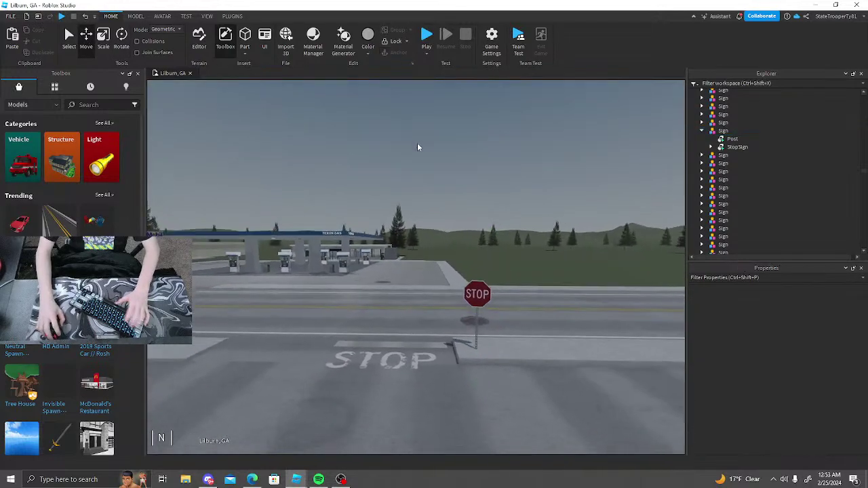
{"action": "scroll", "coordinate": [417, 143], "scroll_direction": "down", "scroll_amount": 5}
{"action": "key", "text": "w"}
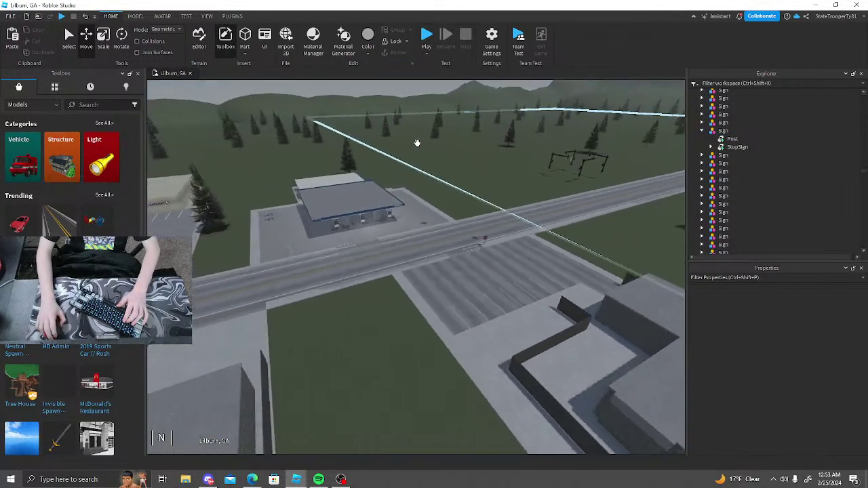
{"action": "key", "text": "s"}
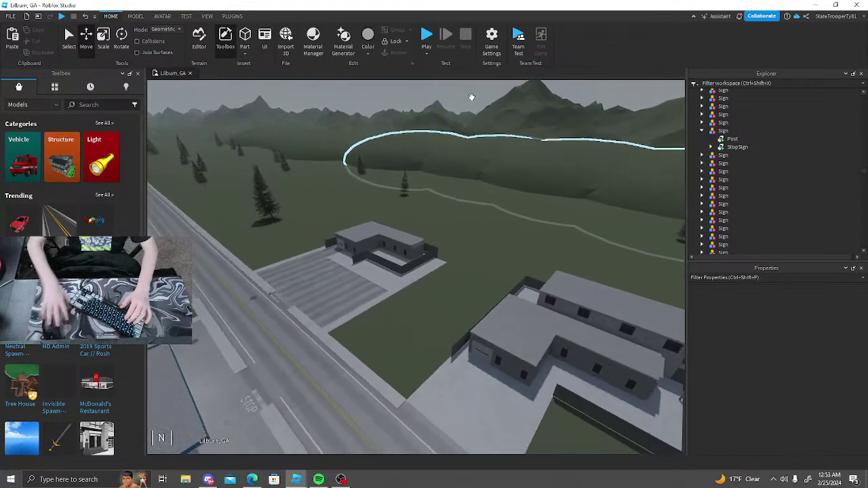
{"action": "right_click_drag", "start_coordinate": [463, 161], "coordinate": [468, 160]}
{"action": "key", "text": "w"}
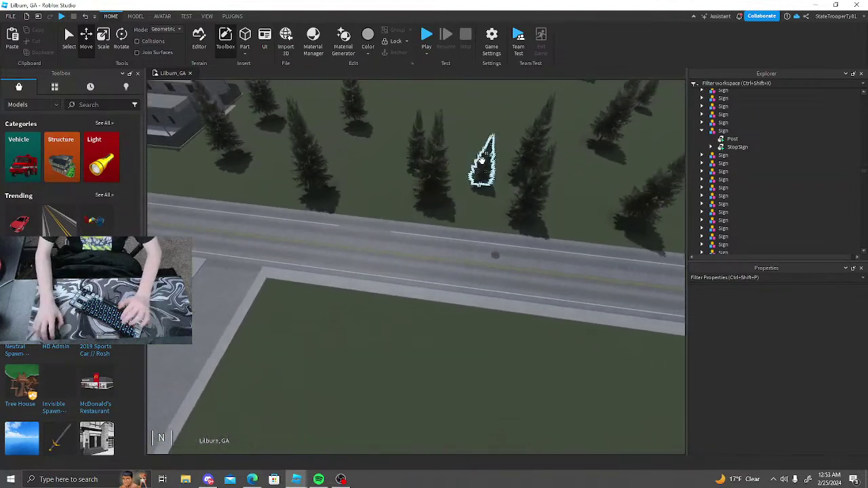
{"action": "key", "text": "s"}
{"action": "right_click_drag", "start_coordinate": [512, 269], "coordinate": [347, 190]}
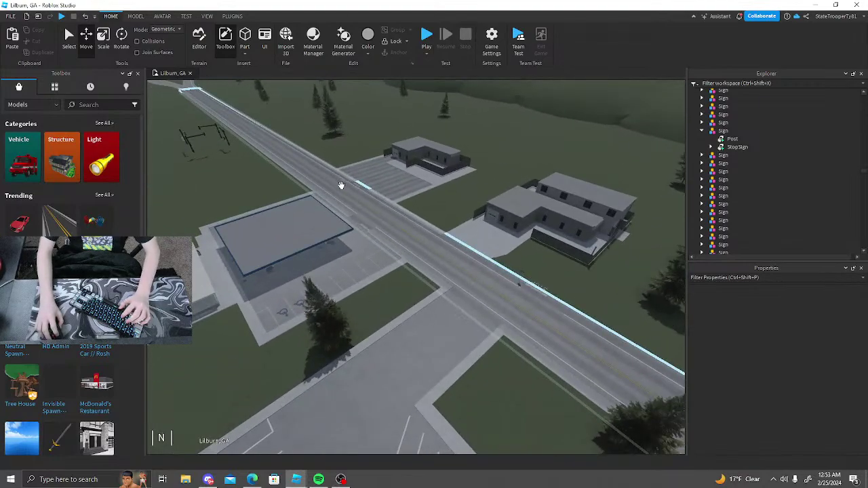
Nudge the manhole cover on the main road about 0.57 studs sideways.
{"action": "left_click", "coordinate": [341, 186]}
{"action": "key", "text": "f"}
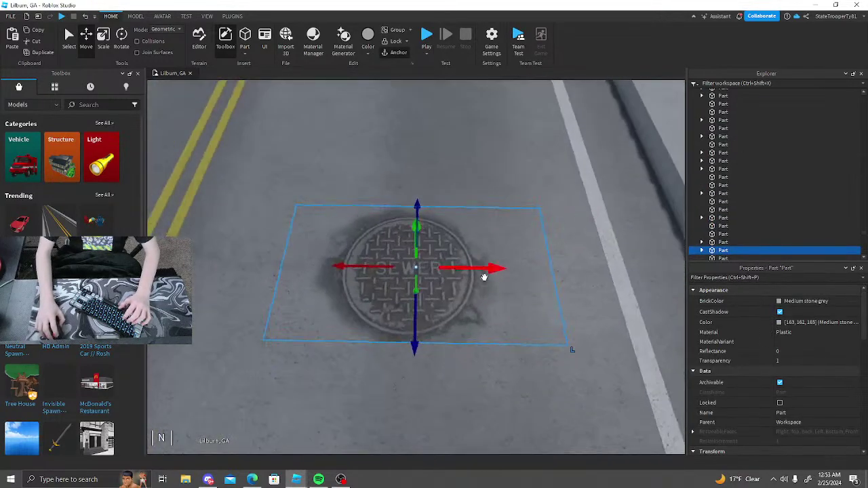
{"action": "left_click_drag", "start_coordinate": [485, 269], "coordinate": [470, 171]}
{"action": "scroll", "coordinate": [468, 264], "scroll_direction": "down", "scroll_amount": 10}
{"action": "right_click_drag", "start_coordinate": [470, 171], "coordinate": [470, 183]}
{"action": "left_click", "coordinate": [469, 183]}
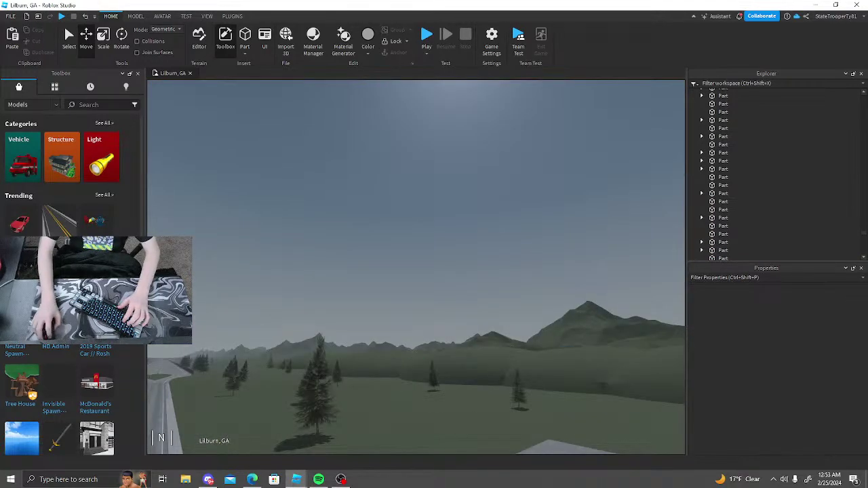
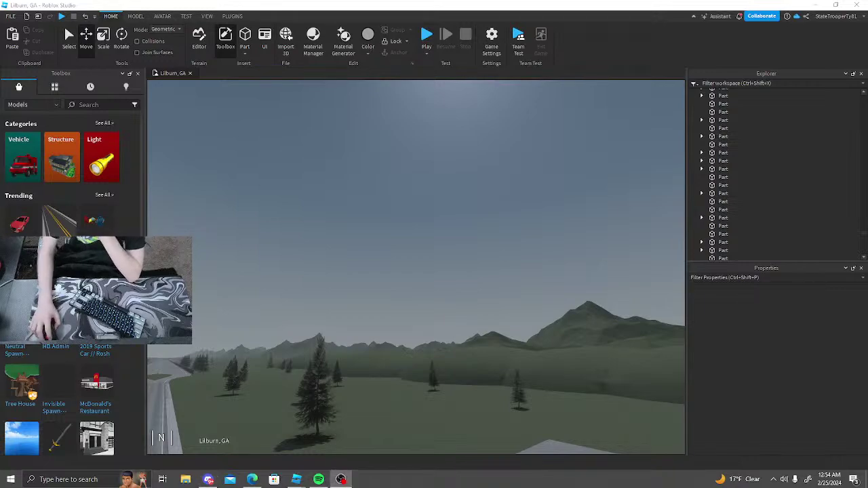
Fly over the town and delete the Pine Tree 2 model standing beside the road.
{"action": "left_click", "coordinate": [515, 286]}
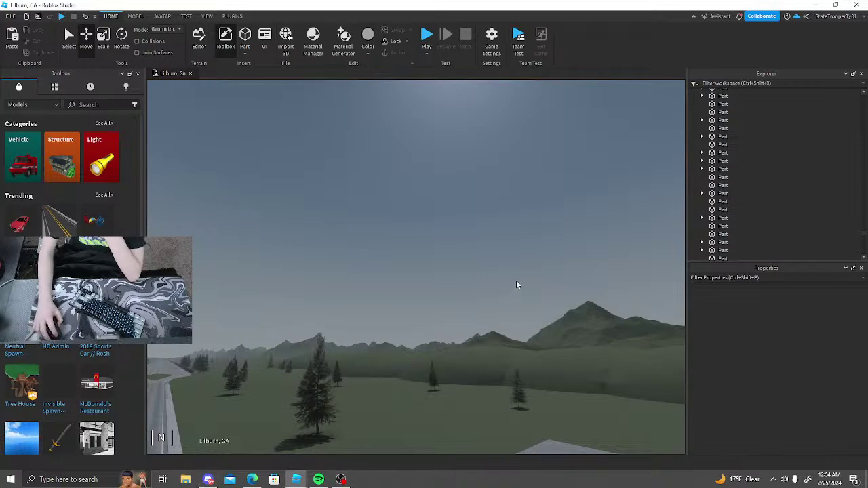
{"action": "right_click_drag", "start_coordinate": [520, 277], "coordinate": [520, 278]}
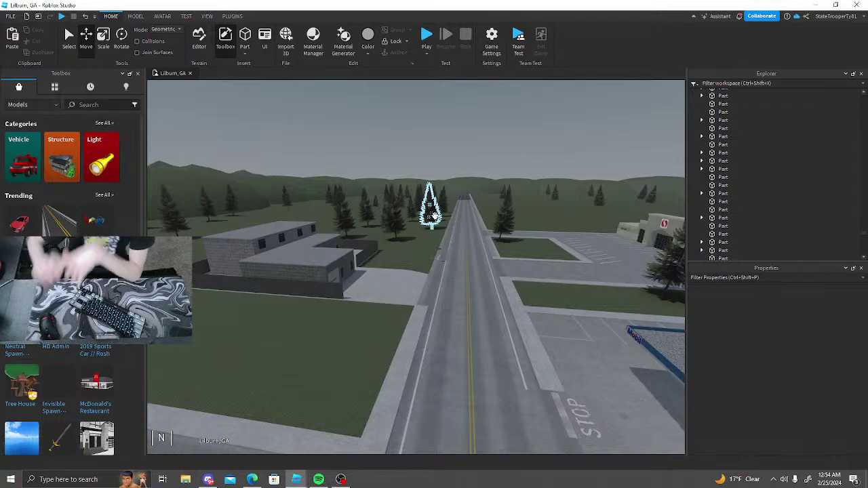
{"action": "key", "text": "w"}
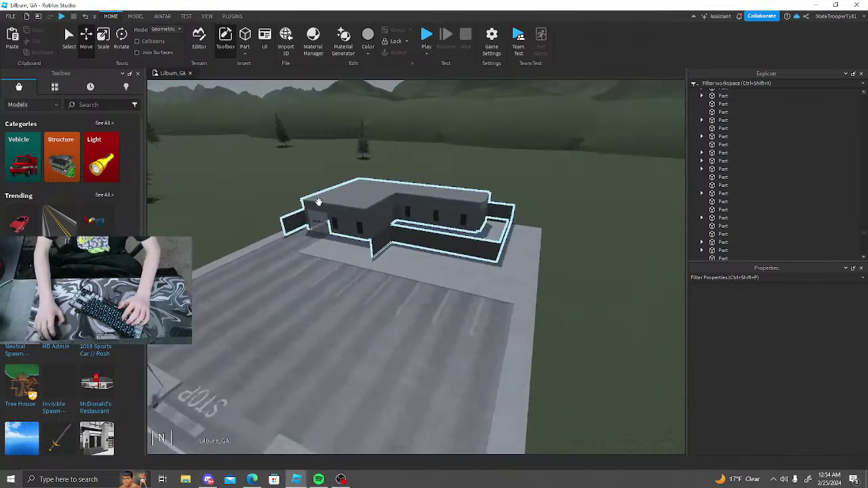
{"action": "key", "text": "s"}
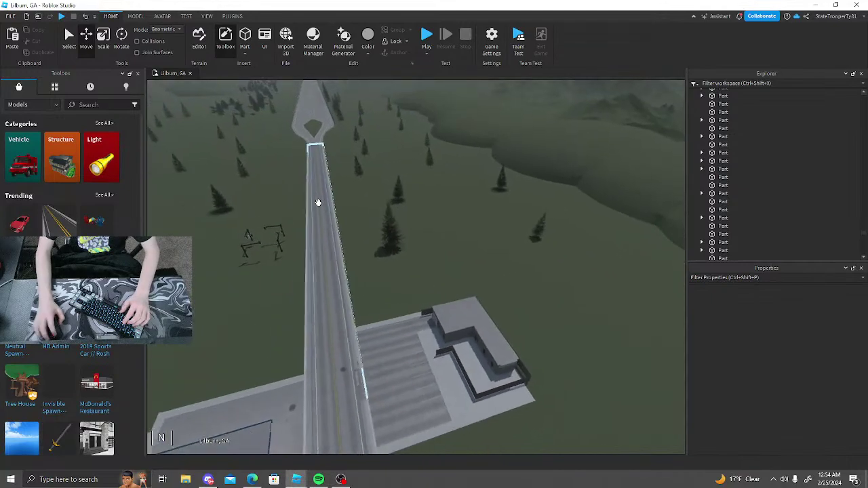
{"action": "key", "text": "s"}
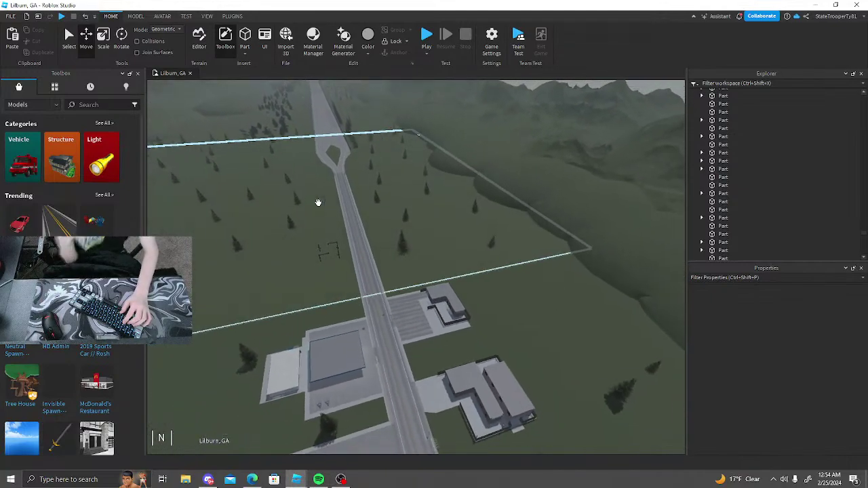
{"action": "right_click_drag", "start_coordinate": [349, 323], "coordinate": [349, 323]}
{"action": "left_click", "coordinate": [303, 196]}
{"action": "right_click_drag", "start_coordinate": [302, 197], "coordinate": [502, 296]}
{"action": "left_click", "coordinate": [490, 302]}
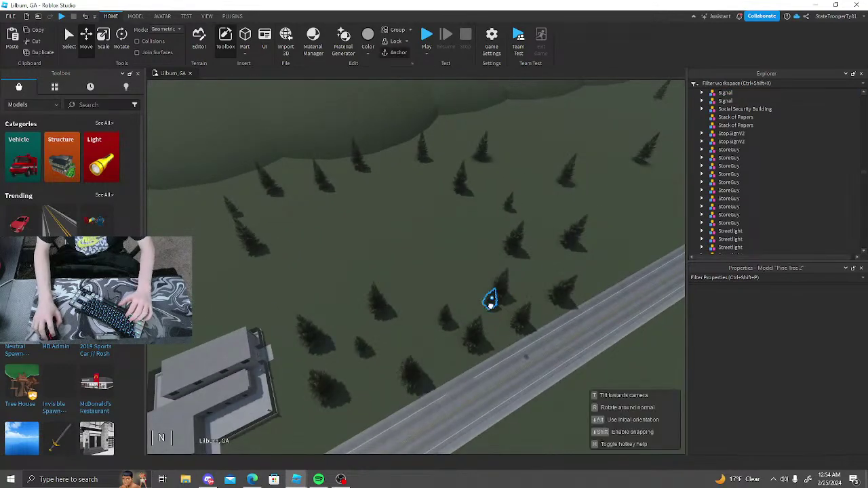
{"action": "key", "text": "Delete"}
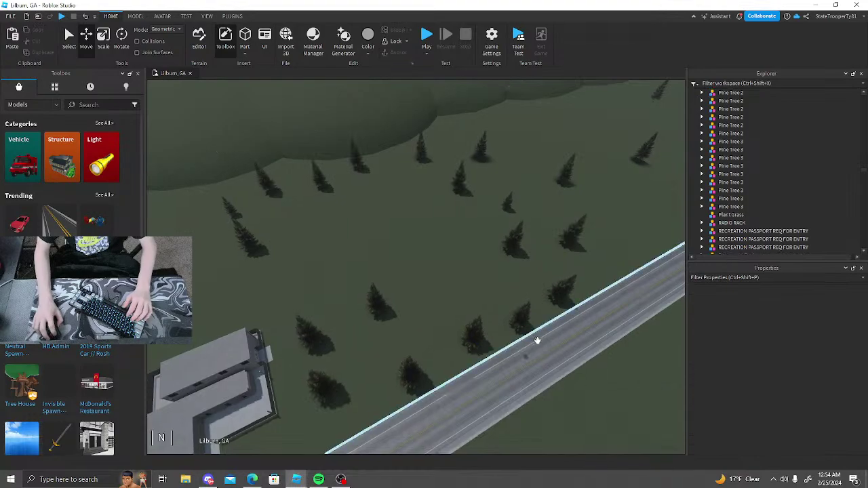
{"action": "right_click_drag", "start_coordinate": [537, 340], "coordinate": [537, 340]}
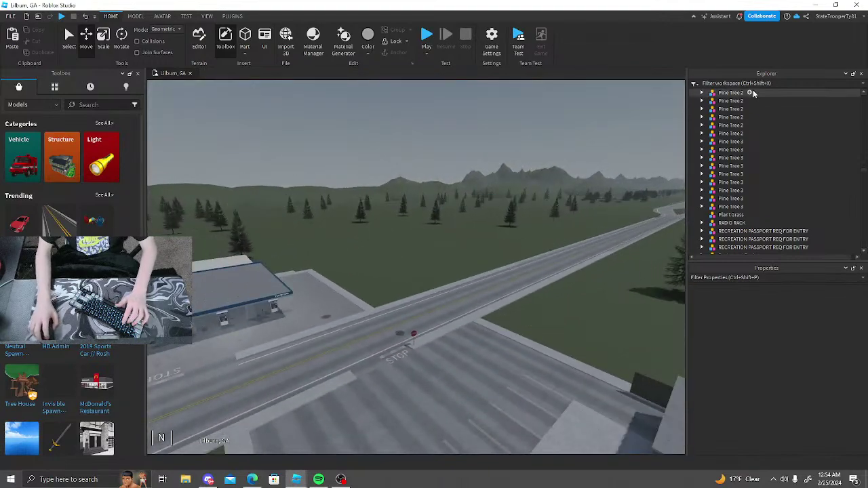
Filter Explorer for 'civ', focus CIVSPAWN, and move it onto the gas station forecourt by the ATM.
{"action": "left_click", "coordinate": [733, 83]}
{"action": "type", "text": "civ"}
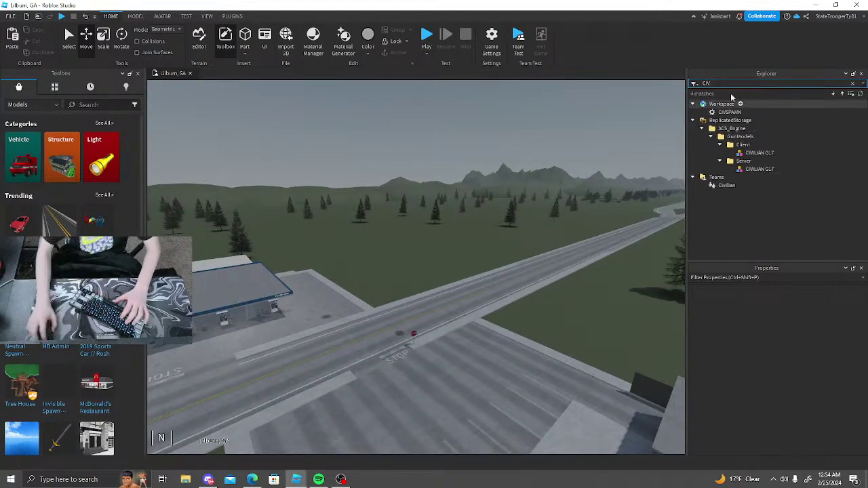
{"action": "left_click", "coordinate": [730, 111]}
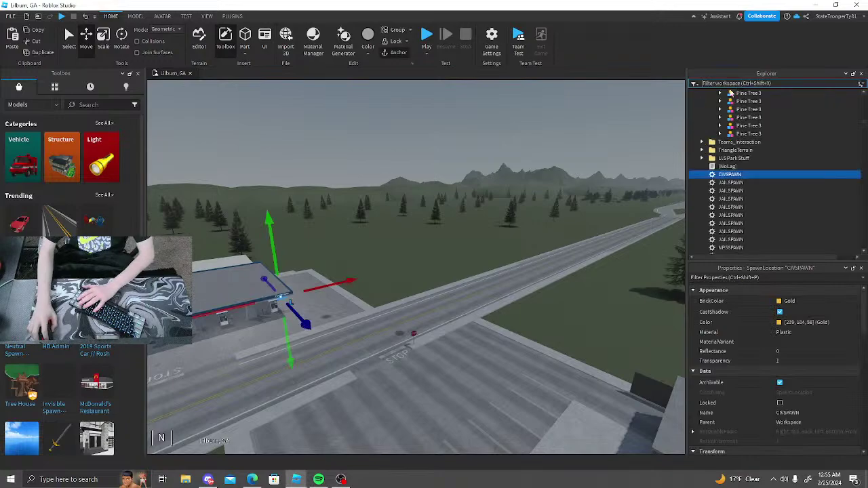
{"action": "key", "text": "f"}
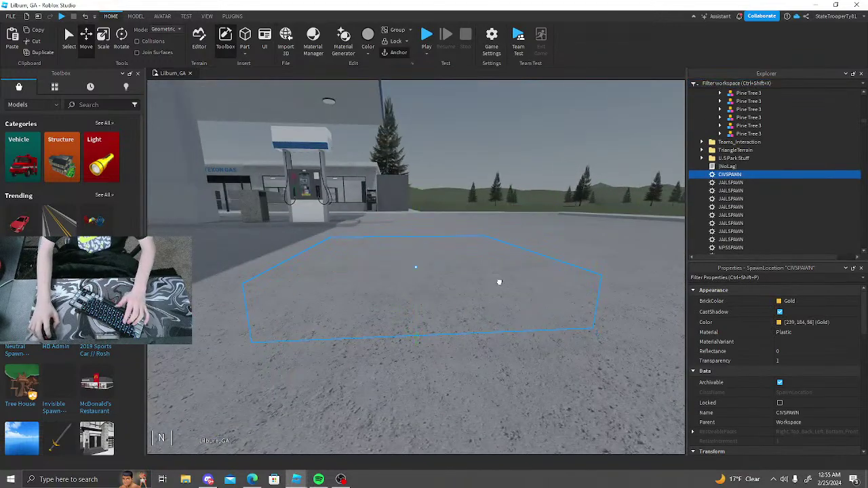
{"action": "left_click_drag", "start_coordinate": [500, 281], "coordinate": [527, 354]}
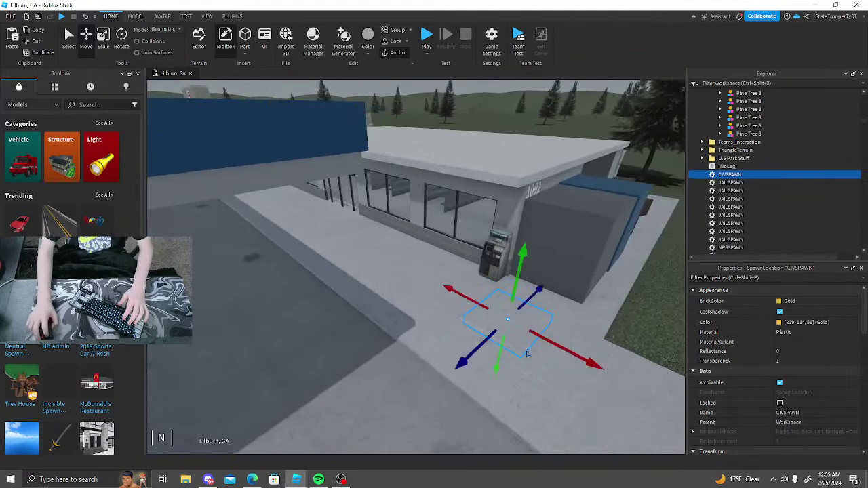
{"action": "key", "text": "alt+Tab"}
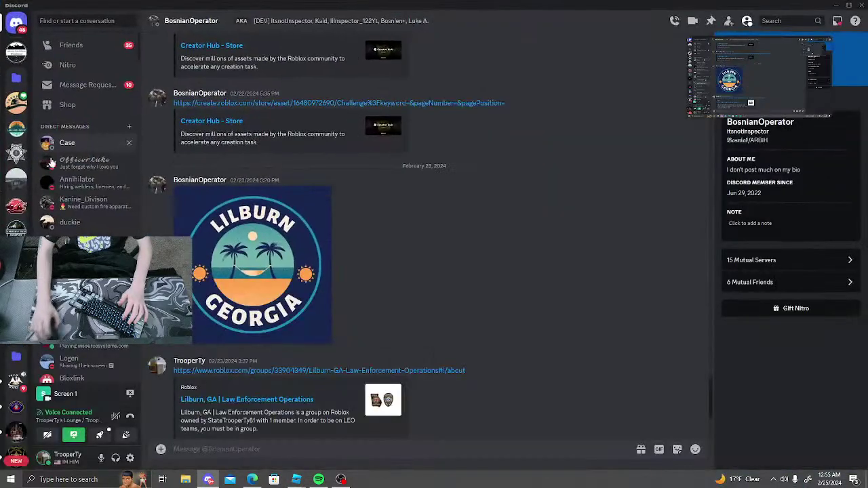
Open the AndersonStateRP server from the direct messages and scroll through its channel.
{"action": "left_click", "coordinate": [78, 182]}
{"action": "left_click", "coordinate": [71, 144]}
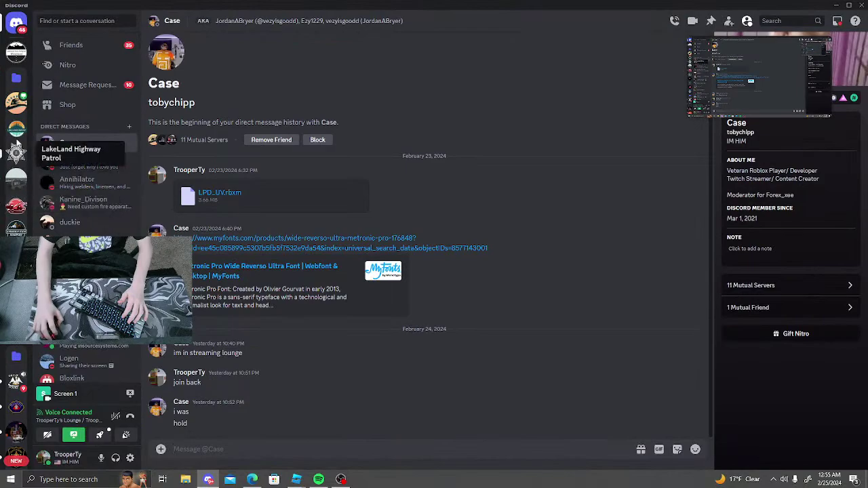
{"action": "left_click", "coordinate": [16, 230]}
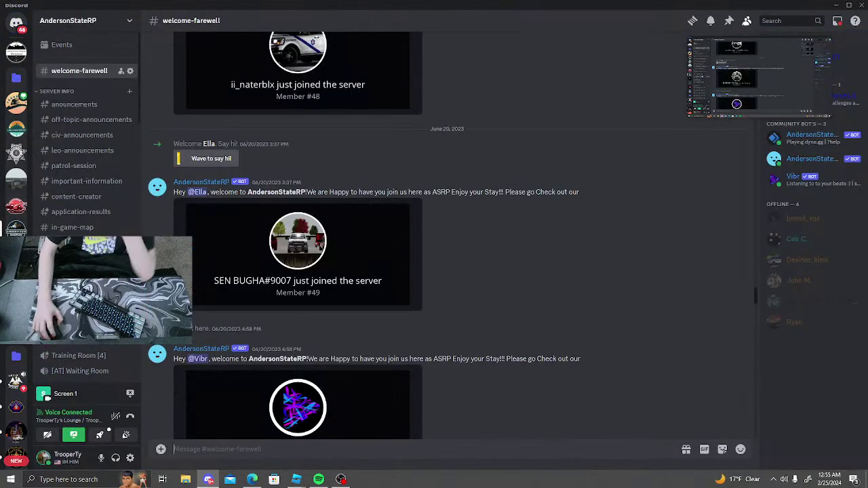
{"action": "scroll", "coordinate": [81, 122], "scroll_direction": "down", "scroll_amount": 10}
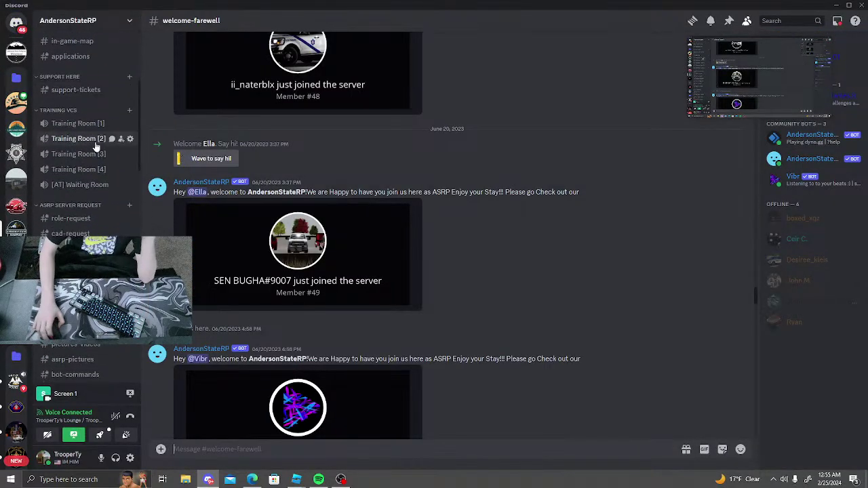
{"action": "scroll", "coordinate": [95, 146], "scroll_direction": "down", "scroll_amount": 6}
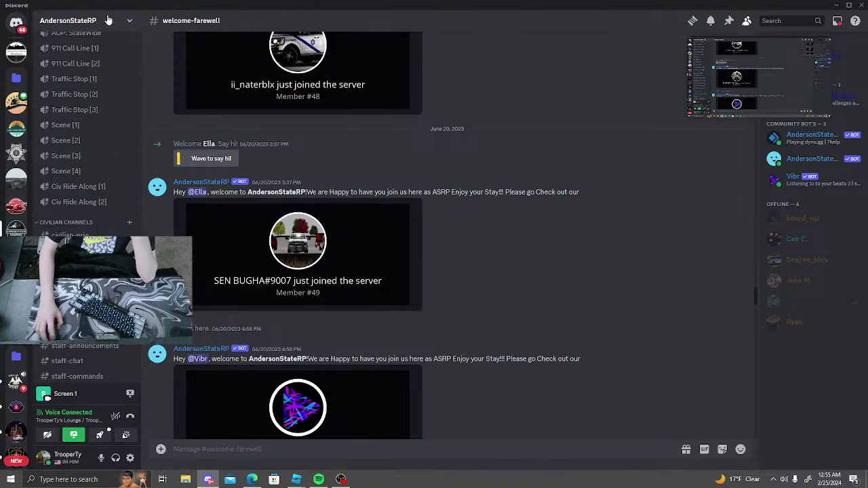
{"action": "left_click", "coordinate": [68, 21]}
{"action": "left_click", "coordinate": [353, 179]}
{"action": "scroll", "coordinate": [116, 102], "scroll_direction": "down", "scroll_amount": 5}
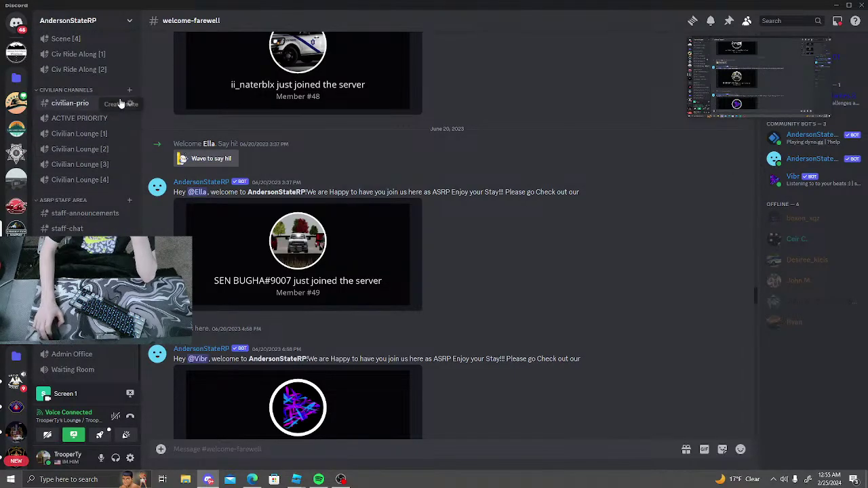
Review the roles list in AndersonStateRP's Server Settings, then close the settings.
{"action": "left_click", "coordinate": [98, 22]}
{"action": "left_click", "coordinate": [66, 80]}
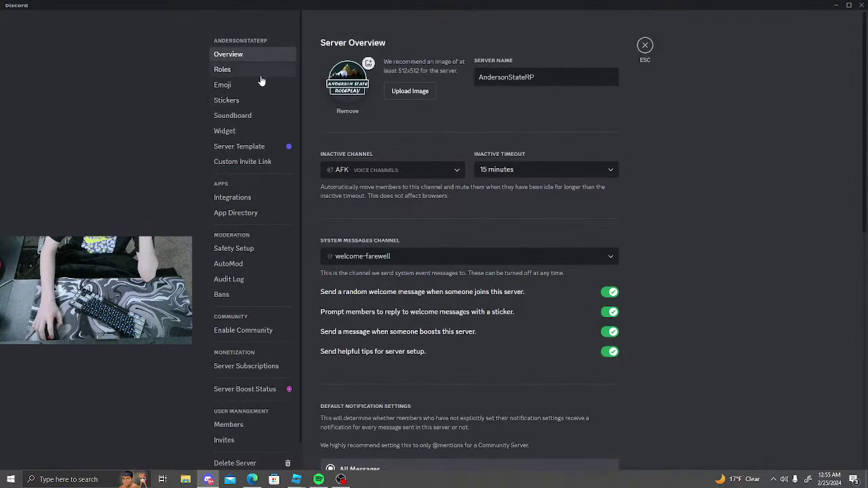
{"action": "left_click", "coordinate": [222, 69]}
{"action": "scroll", "coordinate": [479, 221], "scroll_direction": "down", "scroll_amount": 15}
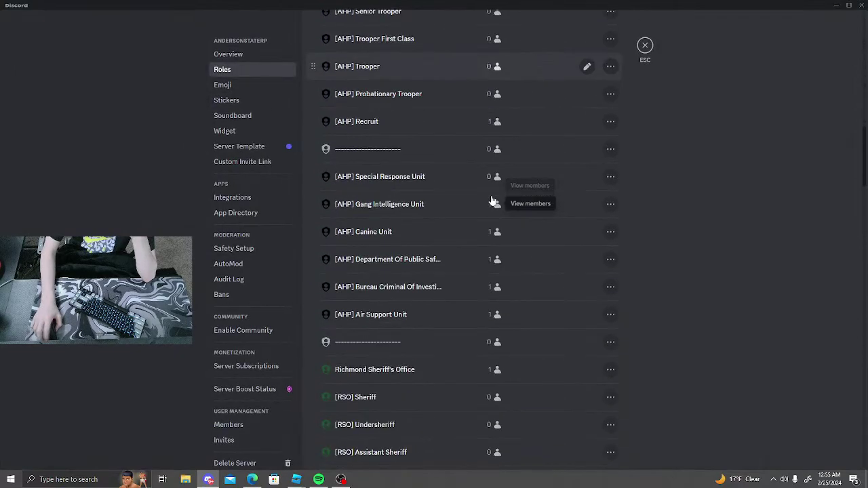
{"action": "scroll", "coordinate": [493, 205], "scroll_direction": "down", "scroll_amount": 17}
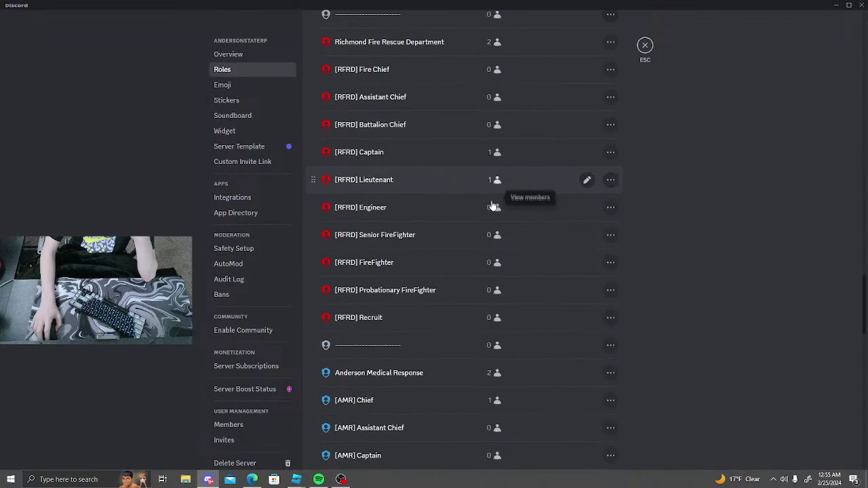
{"action": "scroll", "coordinate": [489, 212], "scroll_direction": "down", "scroll_amount": 15}
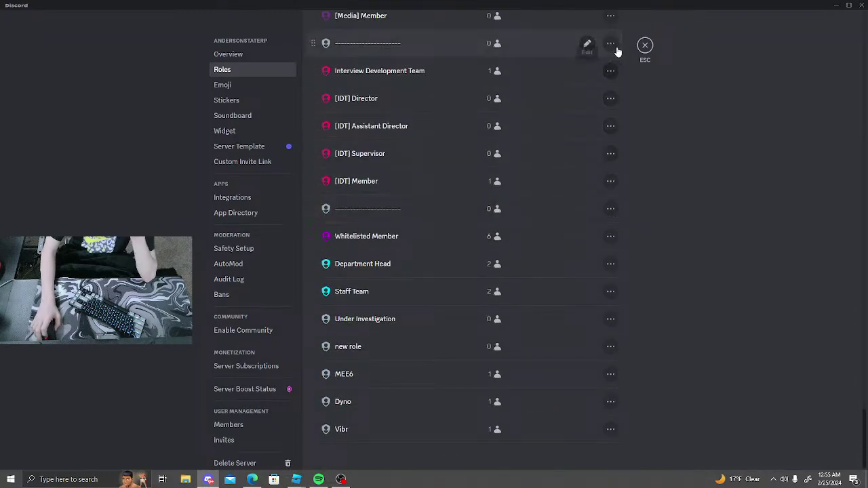
{"action": "left_click", "coordinate": [645, 44]}
Kick a member from AndersonStateRP through the member list's right-click Kick option.
{"action": "left_click_drag", "start_coordinate": [762, 62], "coordinate": [763, 369]}
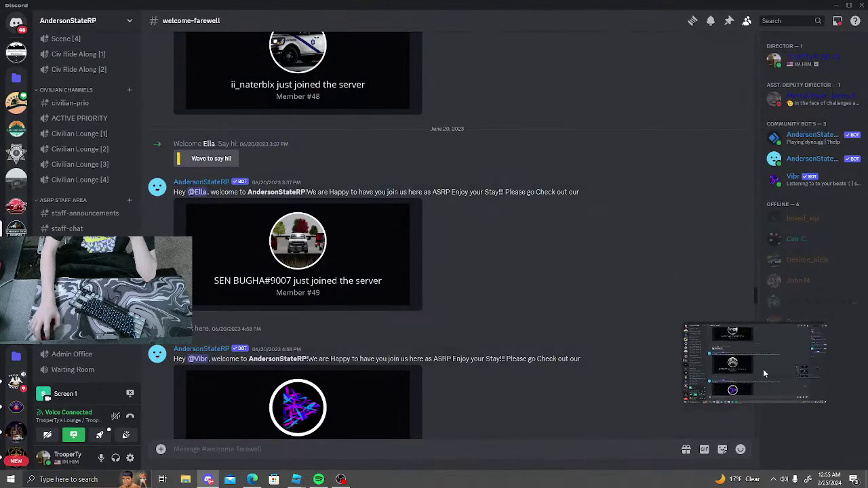
{"action": "left_click", "coordinate": [808, 99]}
{"action": "right_click", "coordinate": [806, 102]}
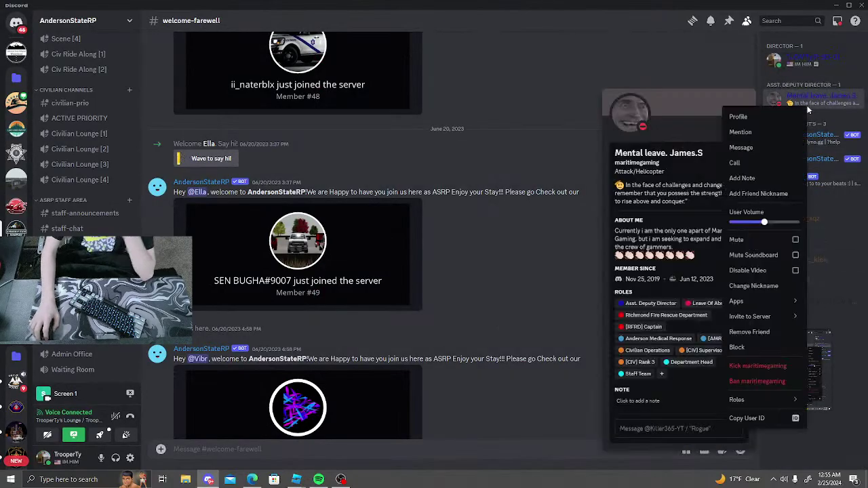
{"action": "left_click", "coordinate": [767, 367]}
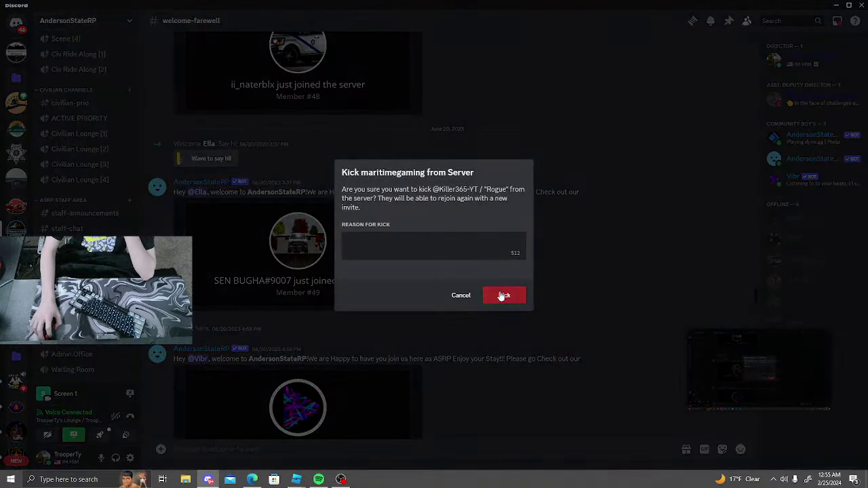
{"action": "left_click", "coordinate": [503, 296]}
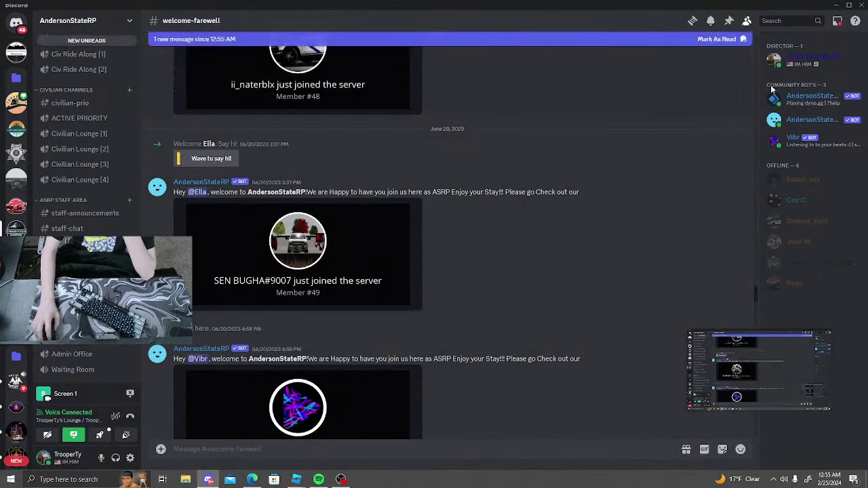
Scroll welcome-farewell down to the bot's farewell post, then glance at the general channel.
{"action": "scroll", "coordinate": [227, 128], "scroll_direction": "up", "scroll_amount": 2}
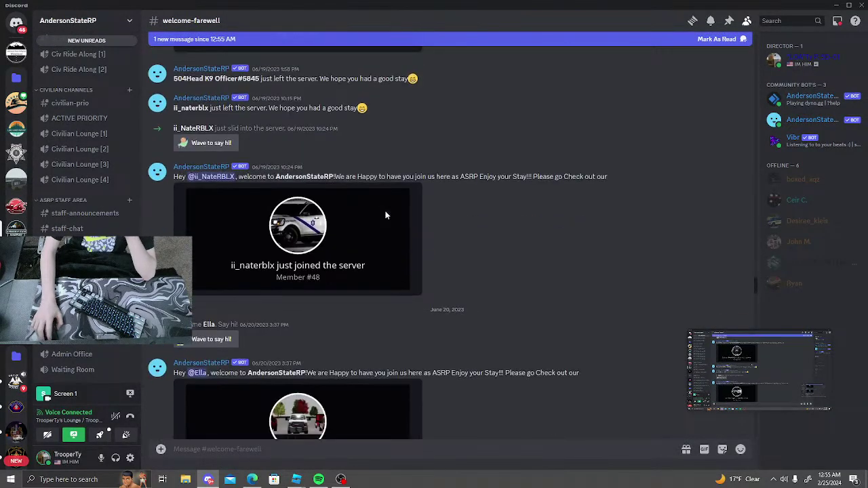
{"action": "scroll", "coordinate": [335, 325], "scroll_direction": "down", "scroll_amount": 8}
{"action": "scroll", "coordinate": [335, 326], "scroll_direction": "down", "scroll_amount": 10}
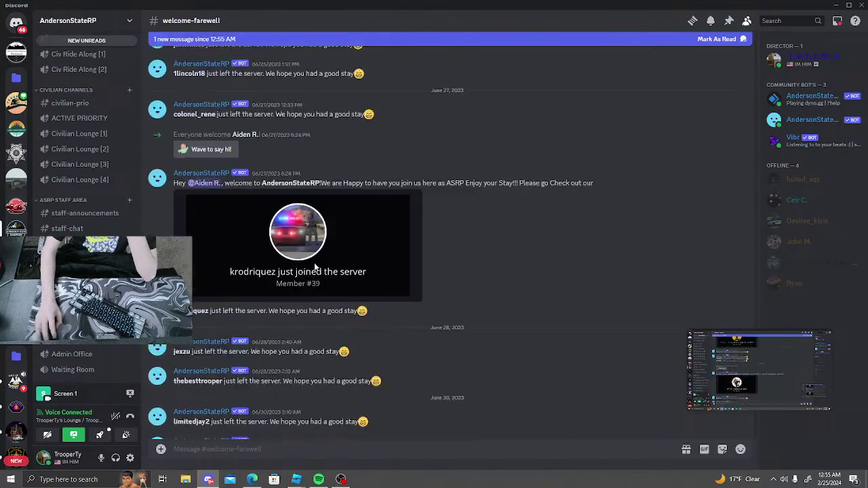
{"action": "scroll", "coordinate": [297, 259], "scroll_direction": "down", "scroll_amount": 4}
{"action": "scroll", "coordinate": [78, 194], "scroll_direction": "down", "scroll_amount": 10}
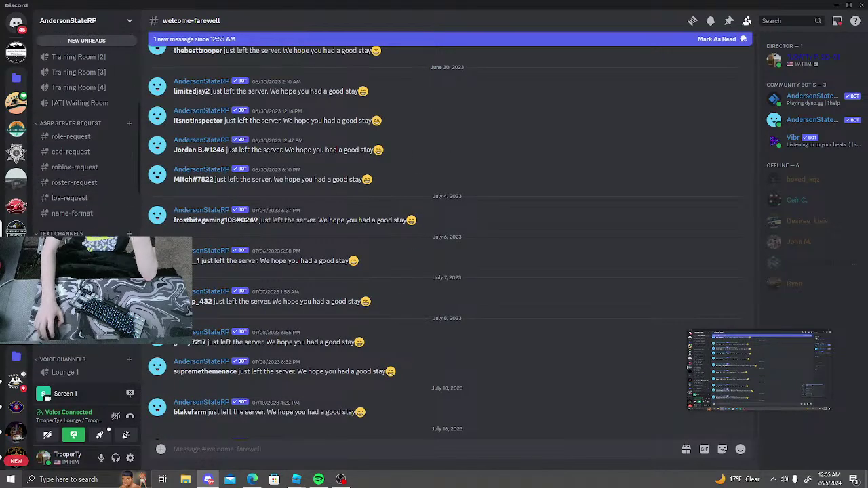
{"action": "left_click", "coordinate": [109, 250]}
{"action": "scroll", "coordinate": [83, 203], "scroll_direction": "up", "scroll_amount": 10}
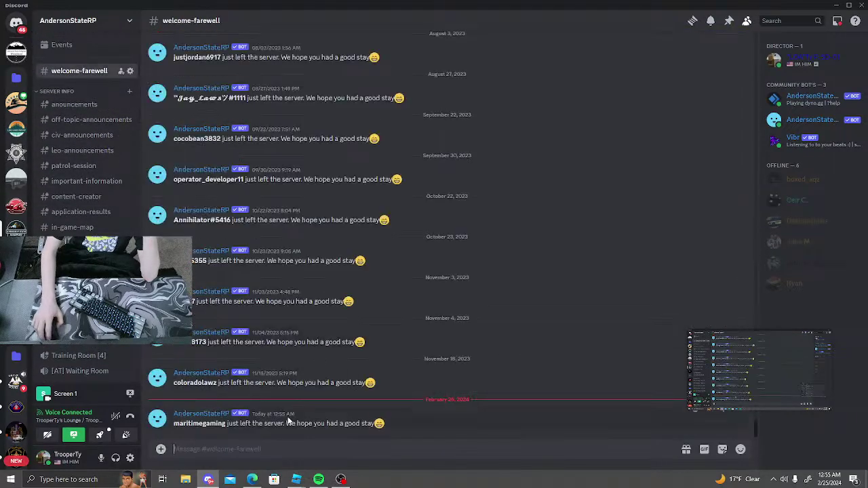
Deselect CIVSPAWN in Studio, look down on the gas station, then bring Discord forward.
{"action": "key", "text": "alt+Tab"}
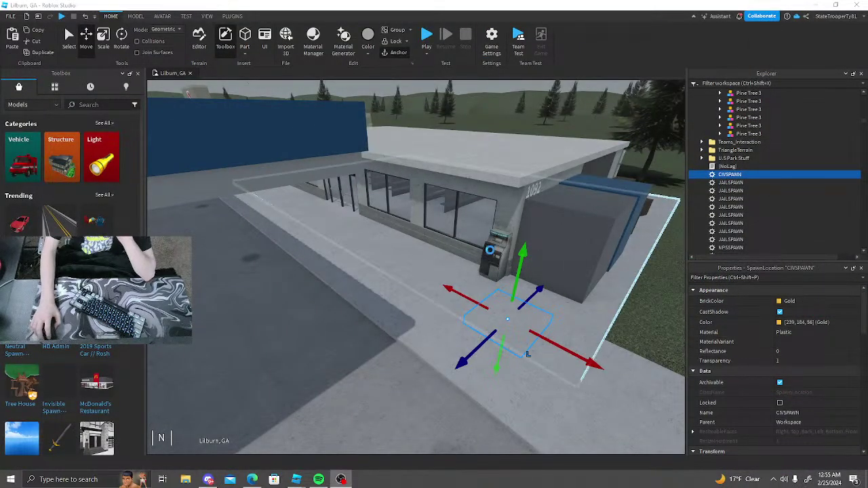
{"action": "right_click_drag", "start_coordinate": [565, 136], "coordinate": [414, 103]}
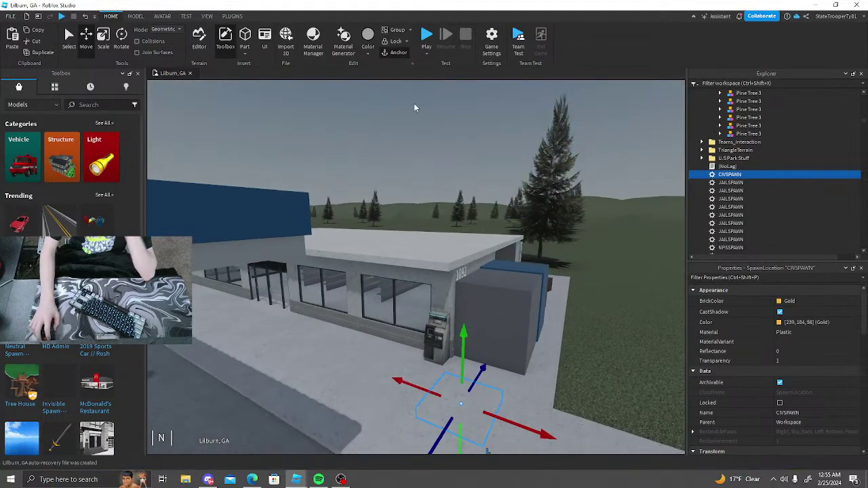
{"action": "left_click", "coordinate": [417, 100]}
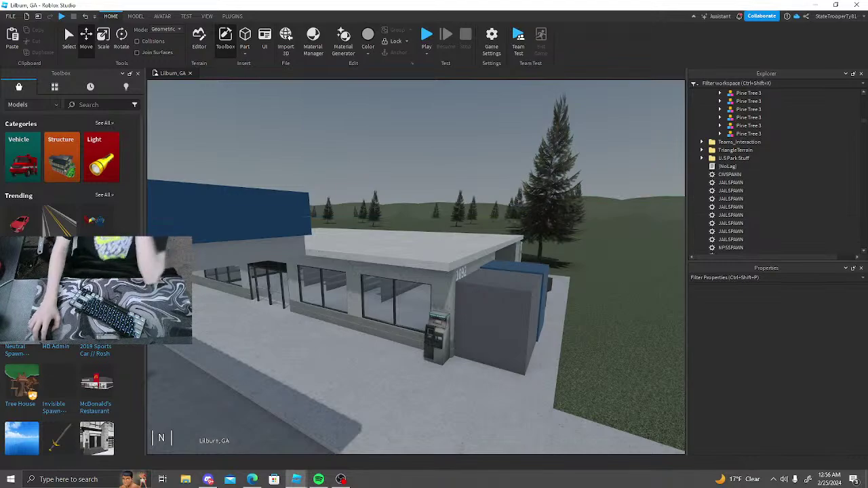
{"action": "key", "text": "alt+Tab"}
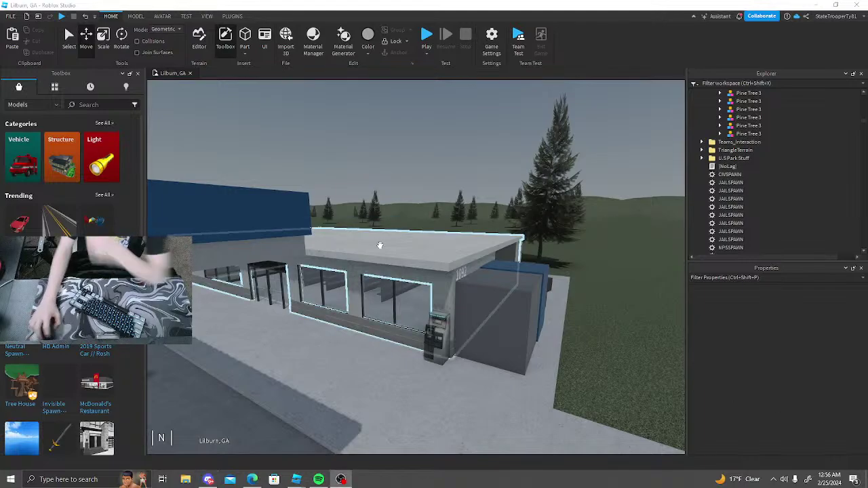
{"action": "right_click_drag", "start_coordinate": [382, 248], "coordinate": [417, 301]}
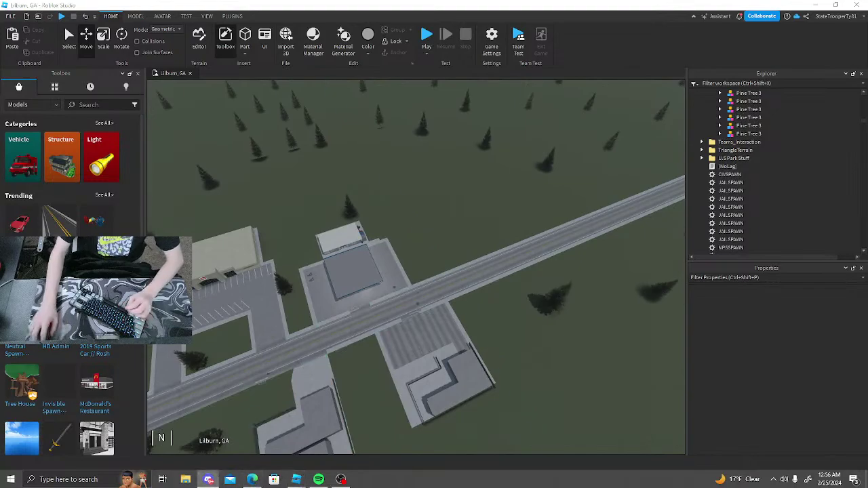
{"action": "left_click", "coordinate": [208, 480]}
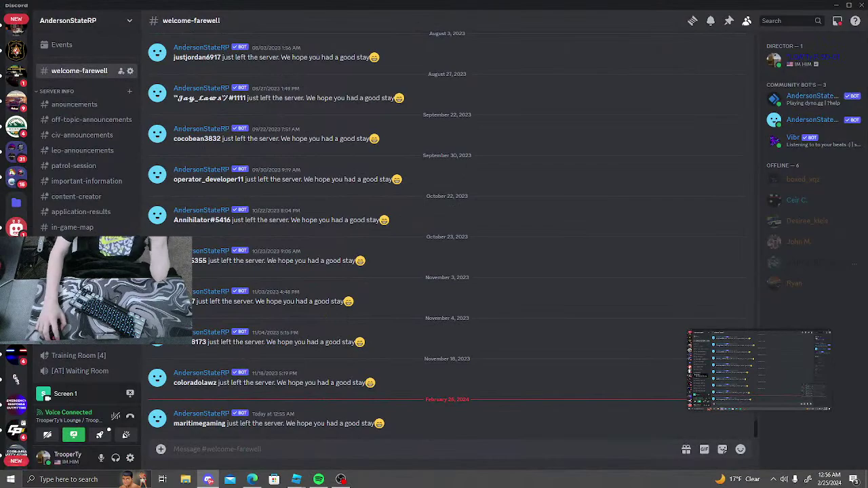
In Raptors Development, scroll the channel and view the five-car and /wallet images.
{"action": "key", "text": "ctrl+alt+Down"}
{"action": "key", "text": "ctrl+alt+Down"}
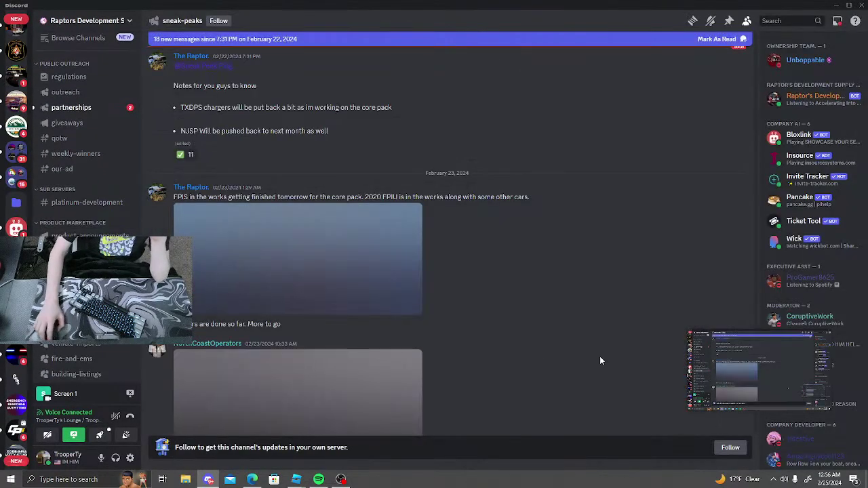
{"action": "scroll", "coordinate": [365, 295], "scroll_direction": "down", "scroll_amount": 5}
{"action": "scroll", "coordinate": [365, 300], "scroll_direction": "down", "scroll_amount": 3}
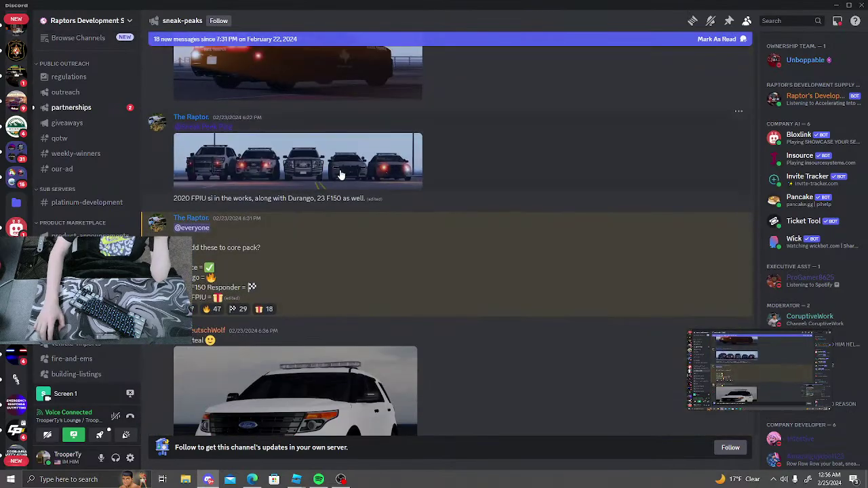
{"action": "left_click", "coordinate": [341, 175]}
{"action": "left_click", "coordinate": [467, 404]}
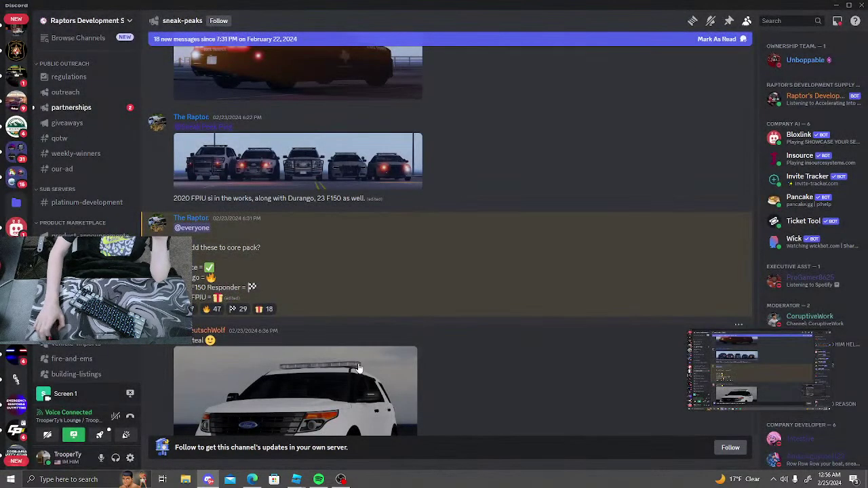
{"action": "scroll", "coordinate": [341, 333], "scroll_direction": "up", "scroll_amount": 3}
{"action": "scroll", "coordinate": [362, 291], "scroll_direction": "down", "scroll_amount": 15}
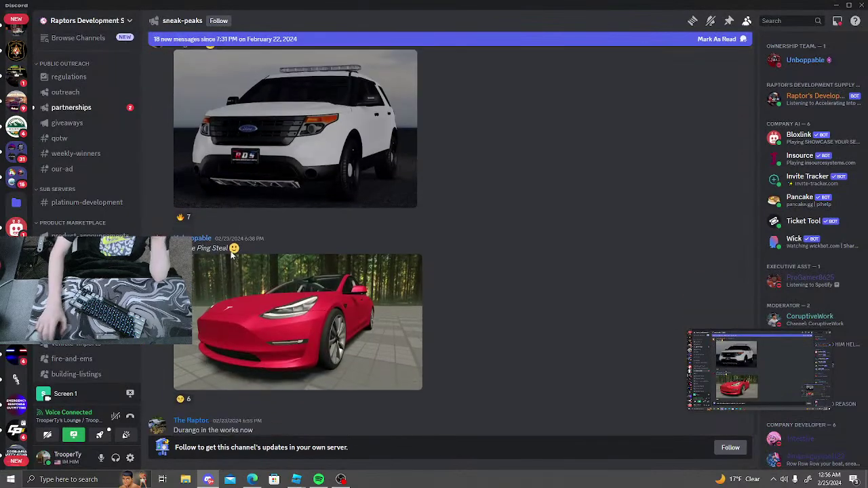
{"action": "scroll", "coordinate": [231, 256], "scroll_direction": "down", "scroll_amount": 10}
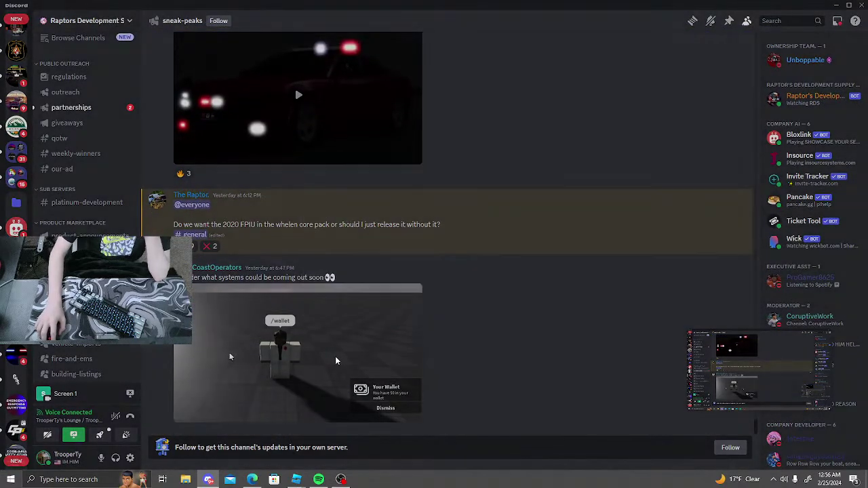
{"action": "left_click", "coordinate": [335, 360]}
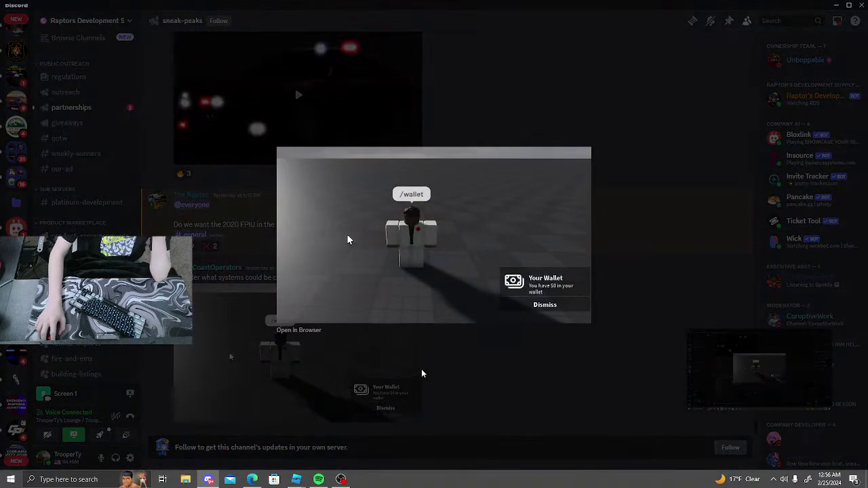
{"action": "left_click", "coordinate": [488, 383]}
Browse the acs, realistic-listings and building-listings forums, opening the [NC], [US] and 50 States Project posts.
{"action": "left_click", "coordinate": [65, 297]}
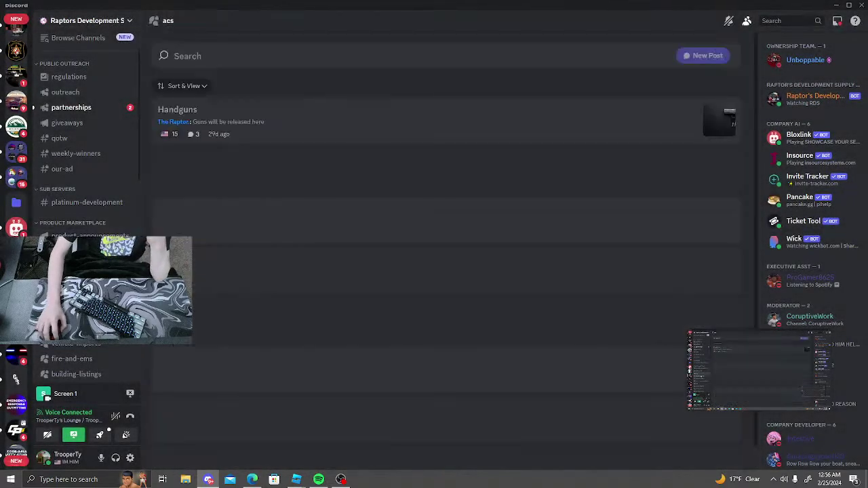
{"action": "left_click", "coordinate": [64, 313]}
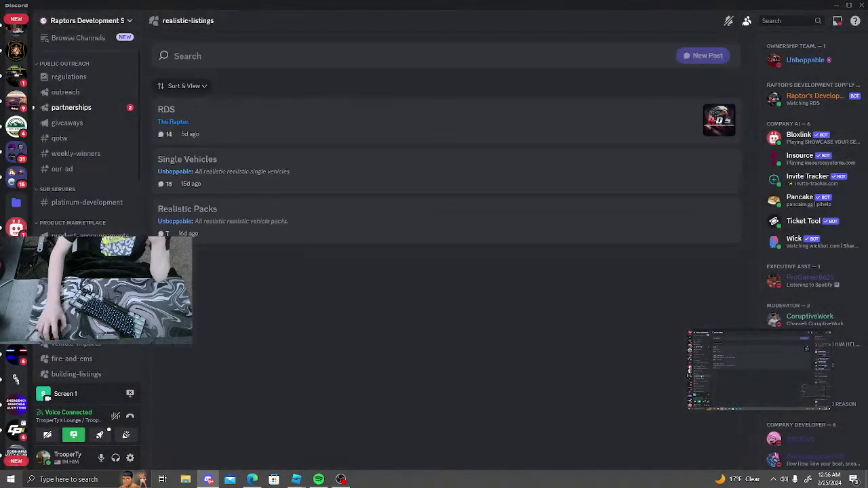
{"action": "left_click", "coordinate": [77, 376]}
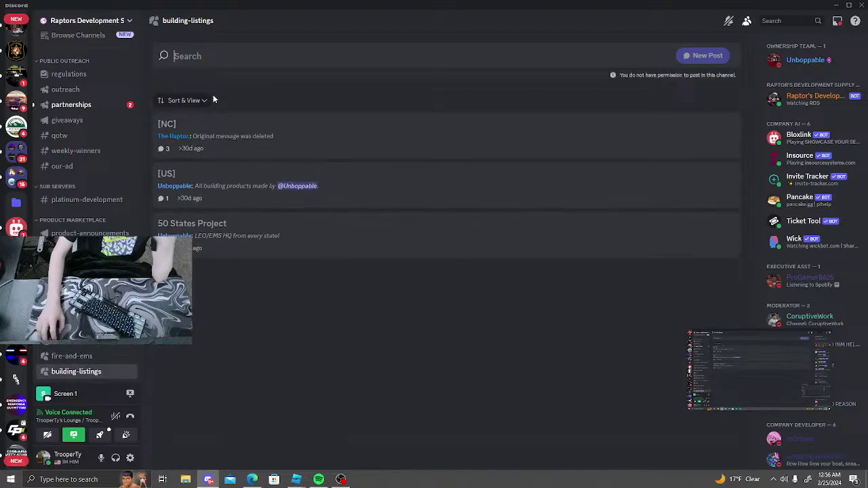
{"action": "left_click", "coordinate": [224, 133]}
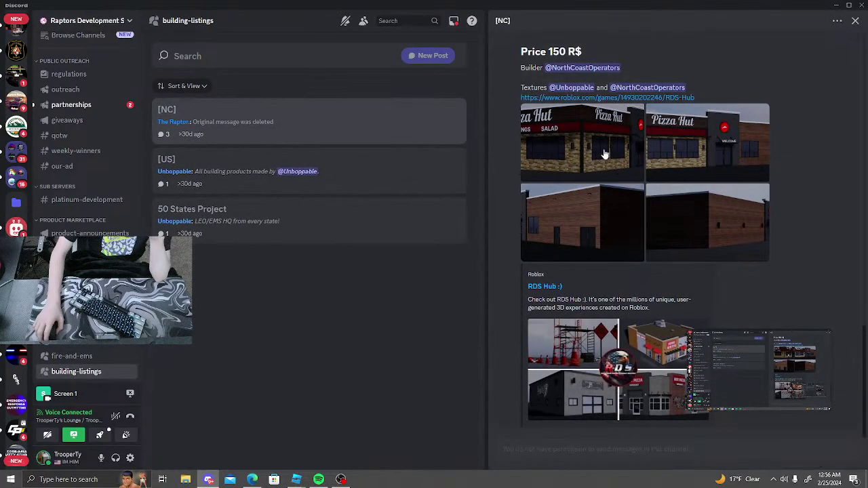
{"action": "left_click", "coordinate": [606, 155]}
{"action": "left_click", "coordinate": [304, 381]}
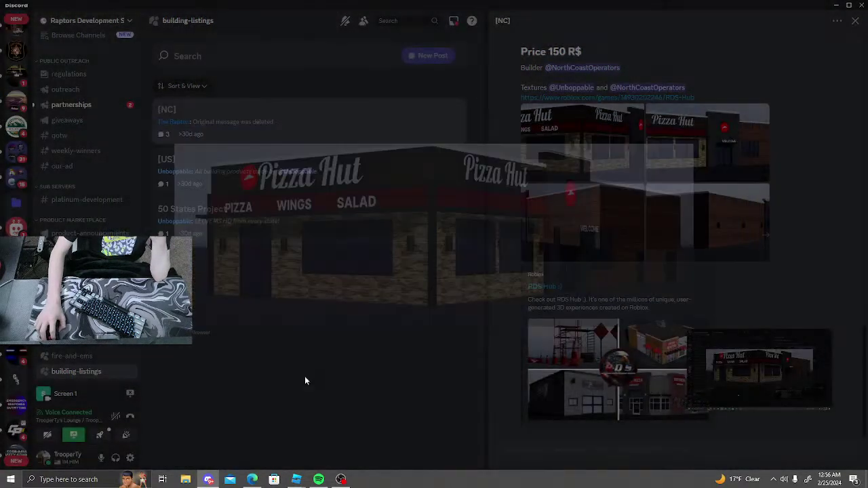
{"action": "left_click", "coordinate": [264, 183]}
{"action": "scroll", "coordinate": [599, 262], "scroll_direction": "up", "scroll_amount": 10}
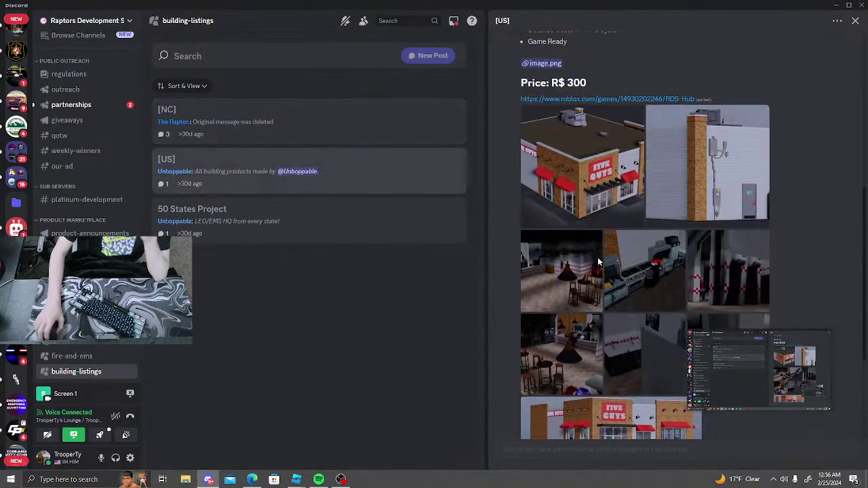
{"action": "left_click", "coordinate": [327, 219]}
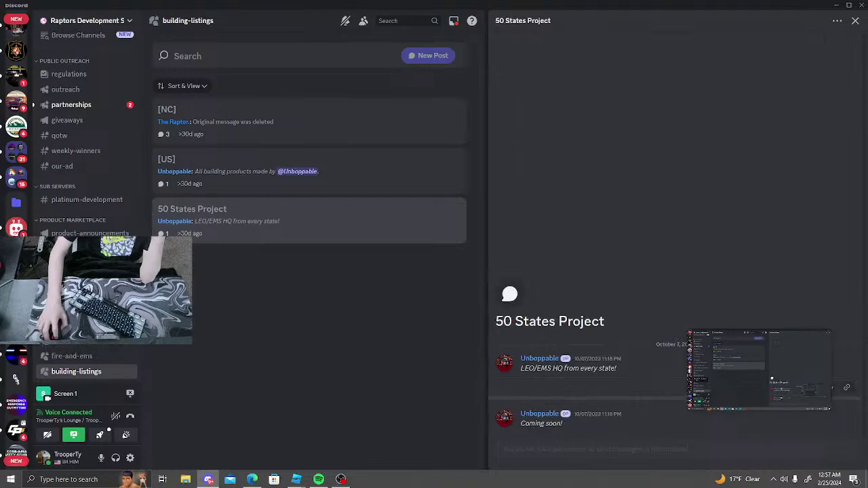
Check listings in JIC's Fire Apparatus Hub, Canine Outfitting and Game Product Industries motorcycles servers.
{"action": "key", "text": "ctrl+alt+Down"}
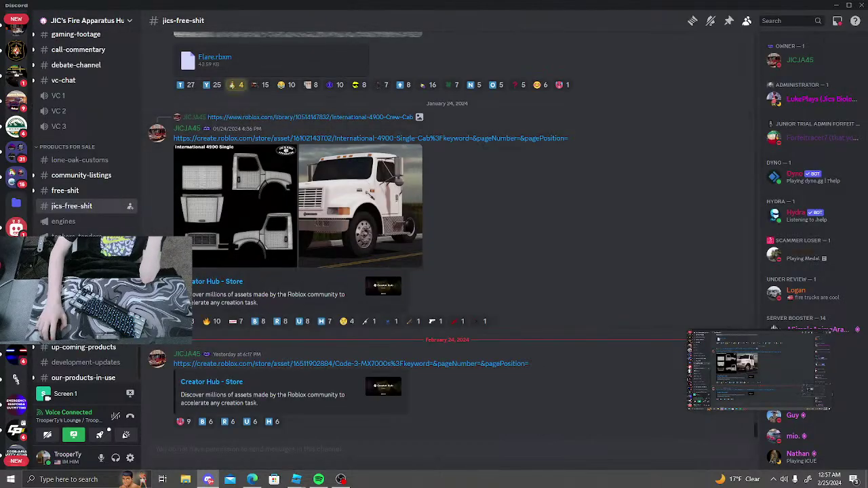
{"action": "key", "text": "ctrl+alt+Down"}
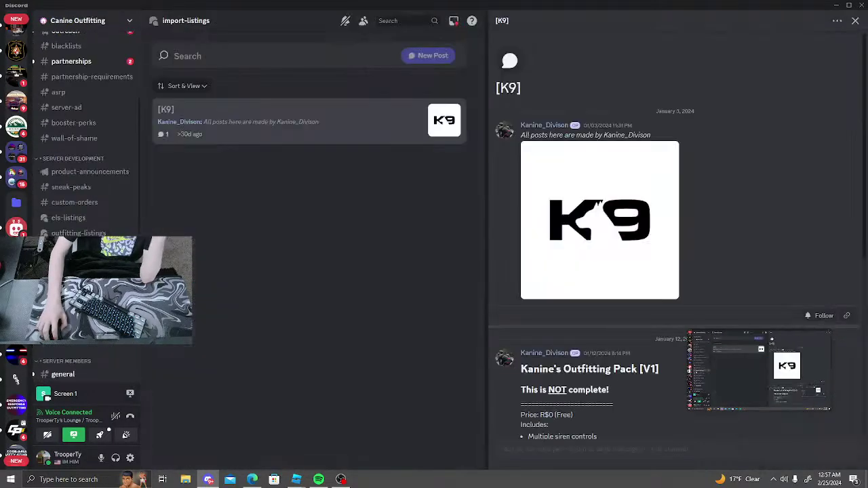
{"action": "key", "text": "alt+Down"}
{"action": "left_click", "coordinate": [207, 140]}
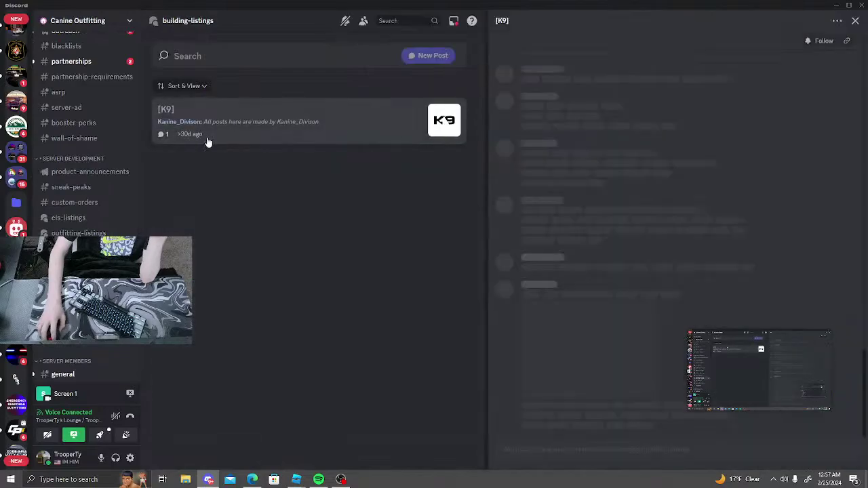
{"action": "scroll", "coordinate": [12, 27], "scroll_direction": "down", "scroll_amount": 3}
{"action": "key", "text": "ctrl+alt+Down"}
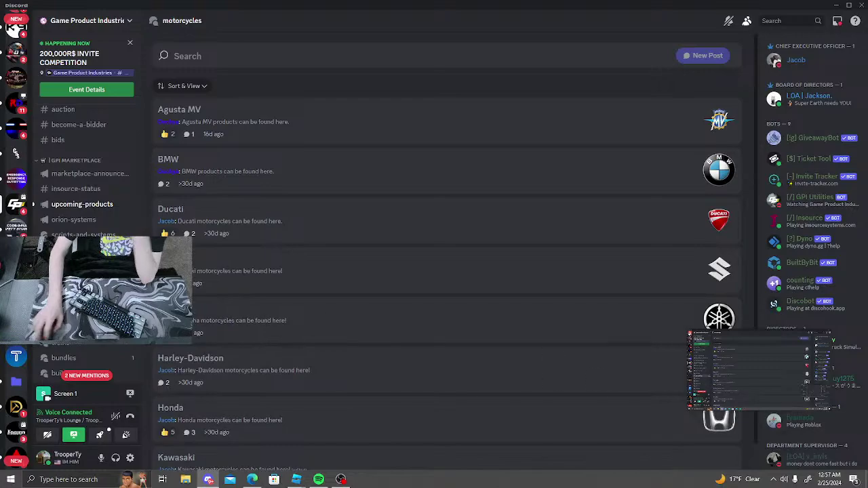
{"action": "mouse_move", "coordinate": [82, 305]}
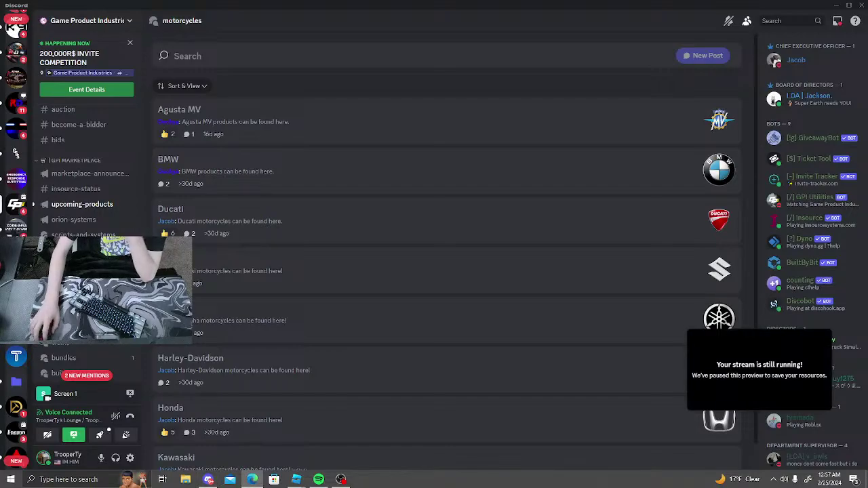
{"action": "key", "text": "alt+Tab"}
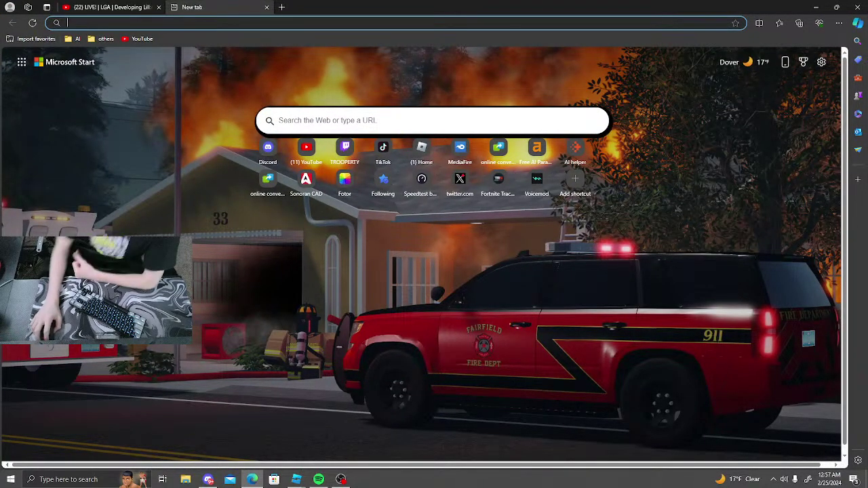
Open the Roblox '(1) Home' shortcut from Edge's new tab page, then return to Discord.
{"action": "left_click", "coordinate": [421, 160]}
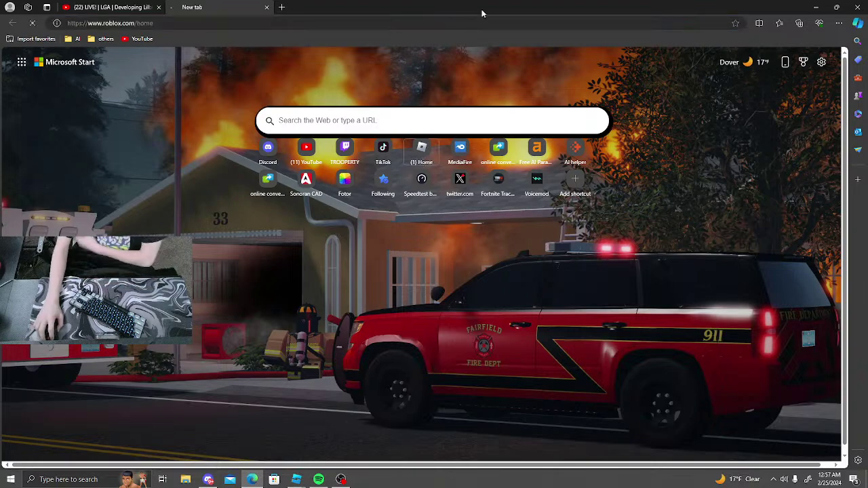
{"action": "key", "text": "alt+Tab"}
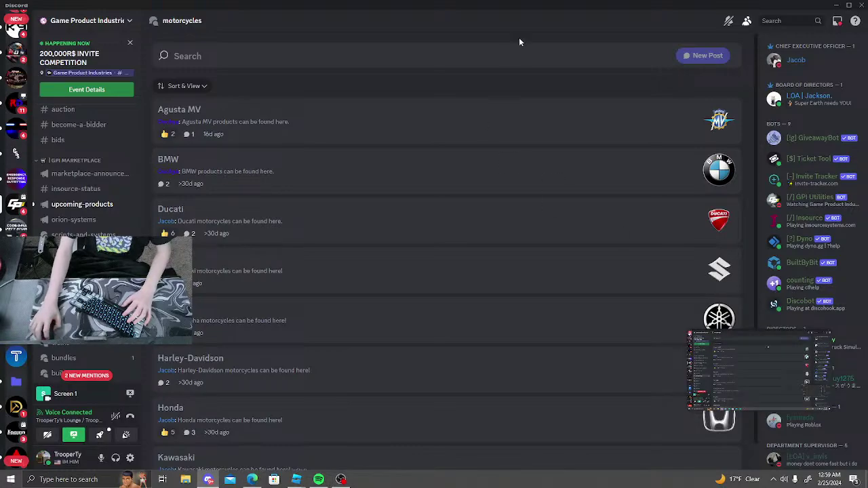
Leave Discord to bring Roblox Studio's Lilburn, GA map back in front.
{"action": "key", "text": "alt+Tab"}
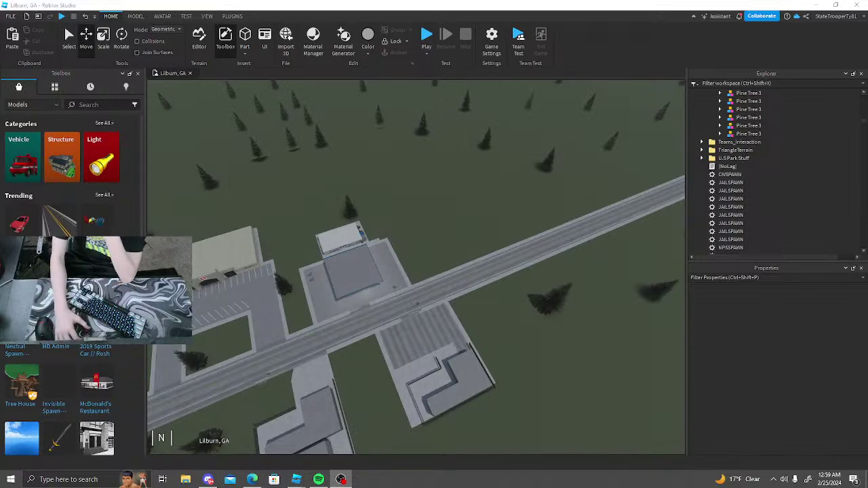
Pull the camera back over the whole town, then open the Windows Start menu.
{"action": "key", "text": "w"}
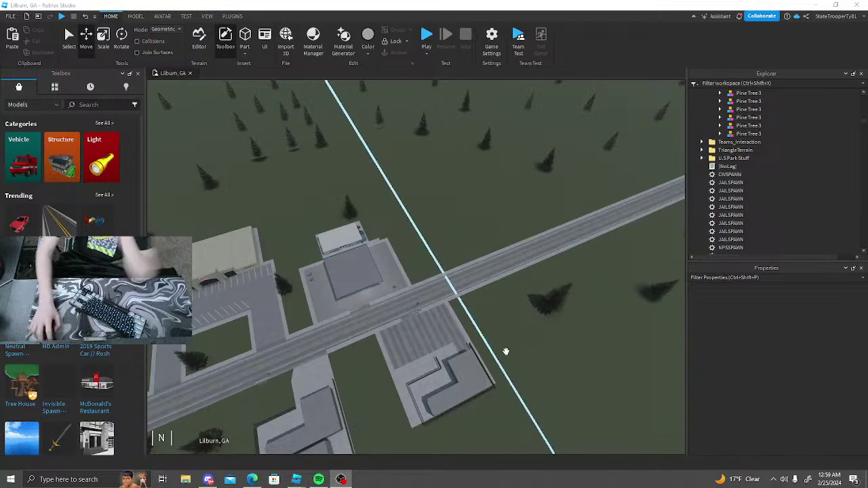
{"action": "key", "text": "s"}
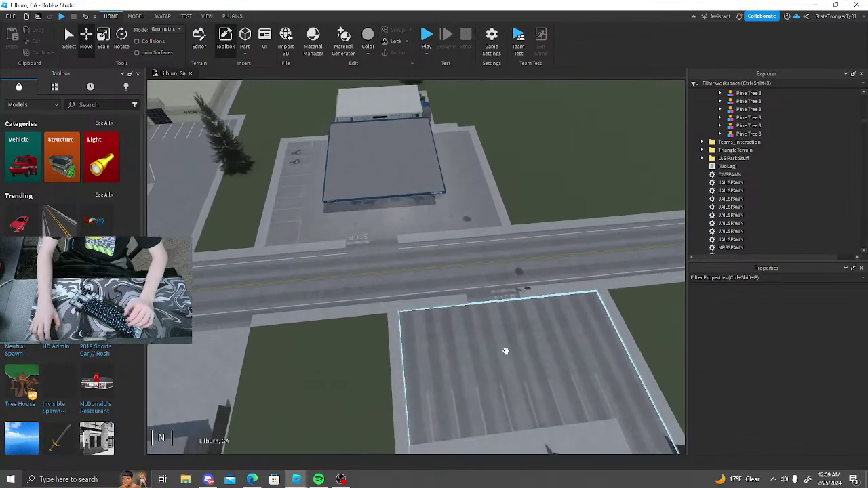
{"action": "key", "text": "s"}
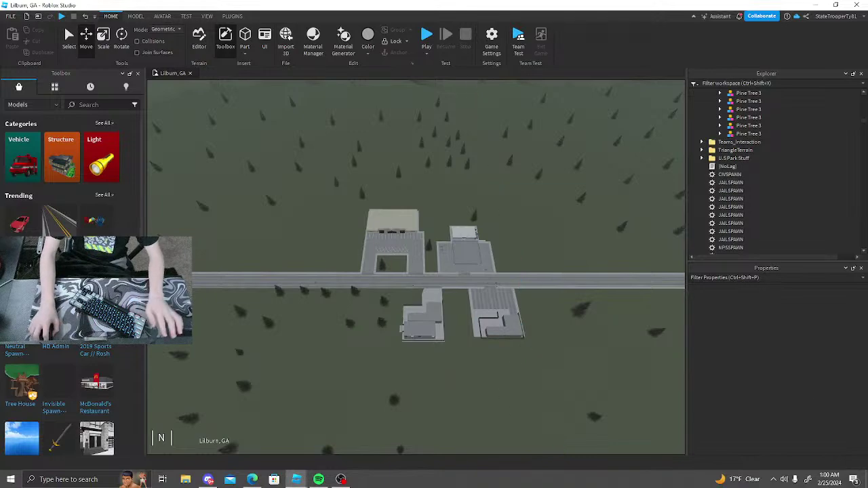
{"action": "key", "text": "alt+Tab"}
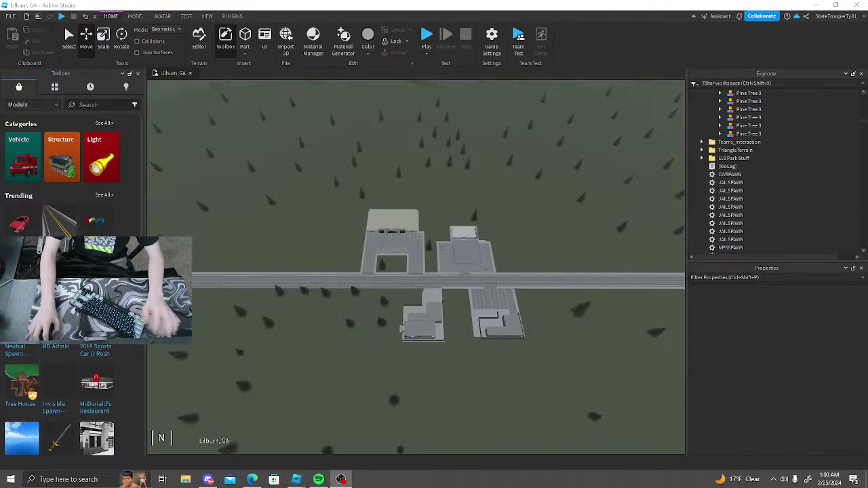
{"action": "key", "text": "super"}
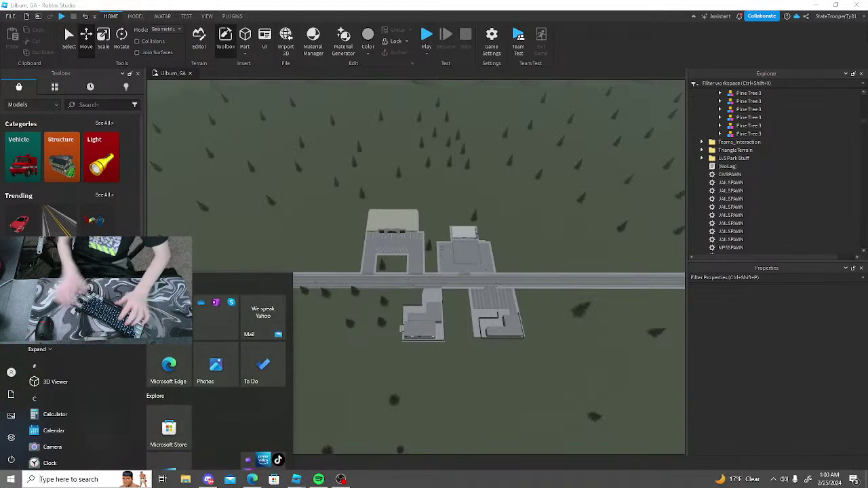
Focus the camera on a road edge part by the gas station, zoom out, then open Discord.
{"action": "key", "text": "Escape"}
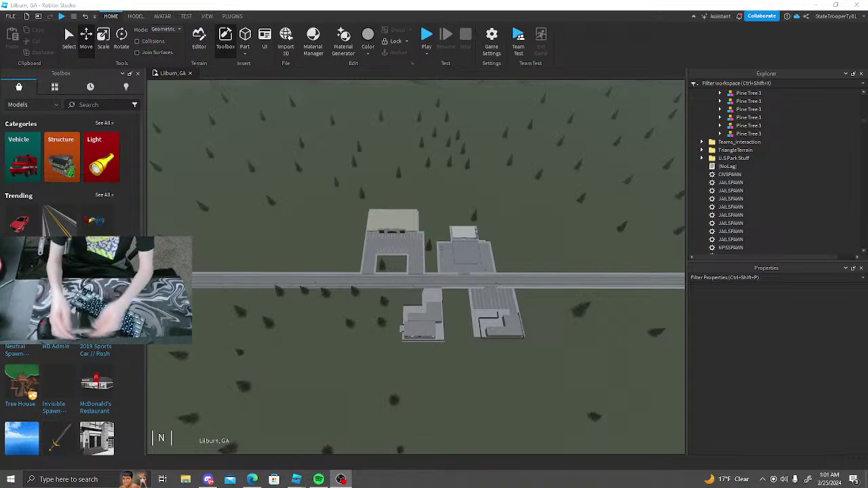
{"action": "left_click", "coordinate": [485, 179]}
{"action": "key", "text": "f"}
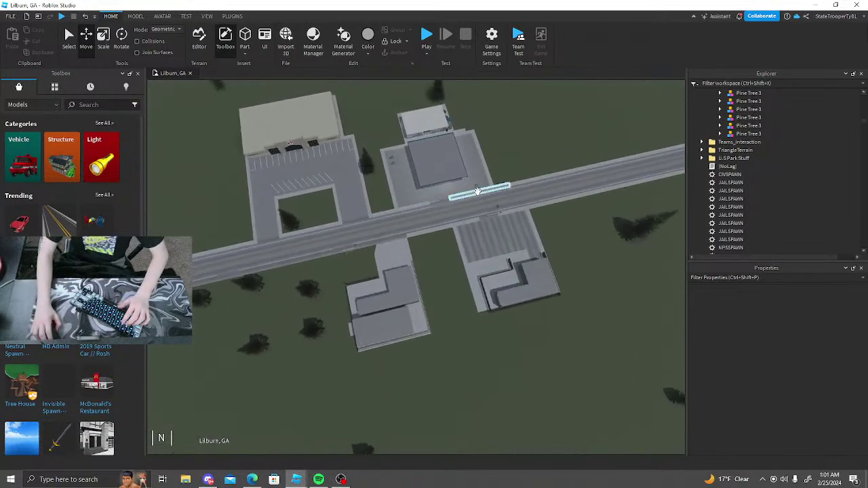
{"action": "mouse_move", "coordinate": [477, 191]}
{"action": "right_mouse_down"}
{"action": "mouse_move", "coordinate": [468, 187]}
{"action": "mouse_move", "coordinate": [473, 202]}
{"action": "right_mouse_up"}
{"action": "scroll", "coordinate": [473, 199], "scroll_direction": "down", "scroll_amount": 5}
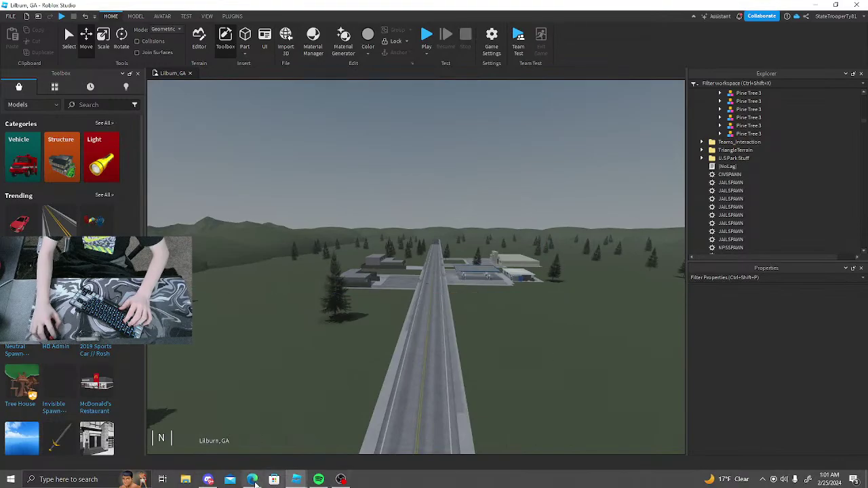
{"action": "left_click", "coordinate": [215, 479]}
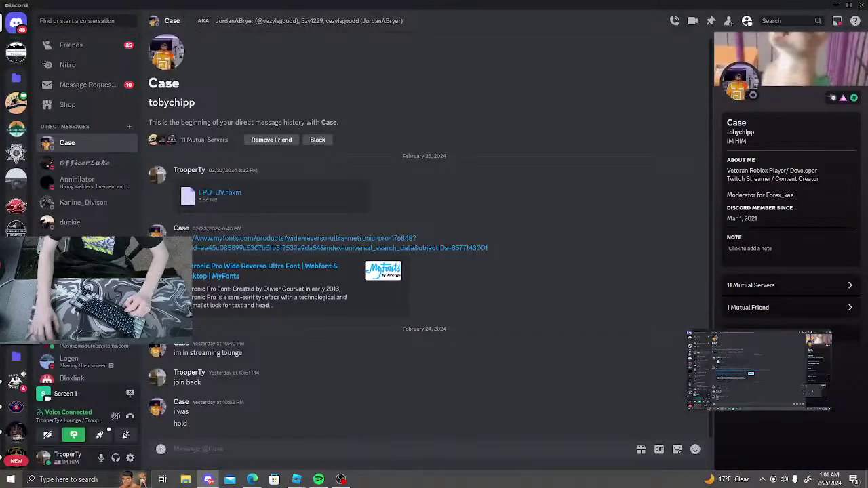
Browse the Central Kansas Roleplay, JIC's Fire Apparatus and RespoLight Development listing channels.
{"action": "scroll", "coordinate": [15, 378], "scroll_direction": "down", "scroll_amount": 3}
{"action": "left_click", "coordinate": [17, 407]}
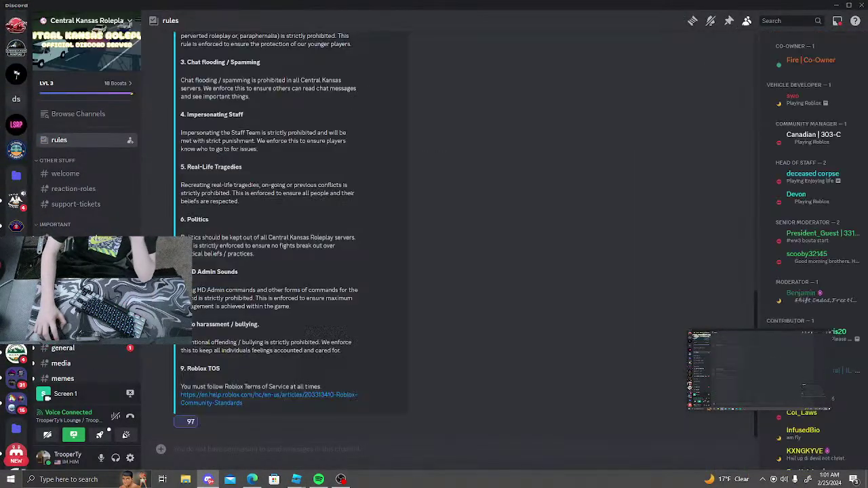
{"action": "left_click", "coordinate": [17, 393]}
{"action": "left_click", "coordinate": [16, 370]}
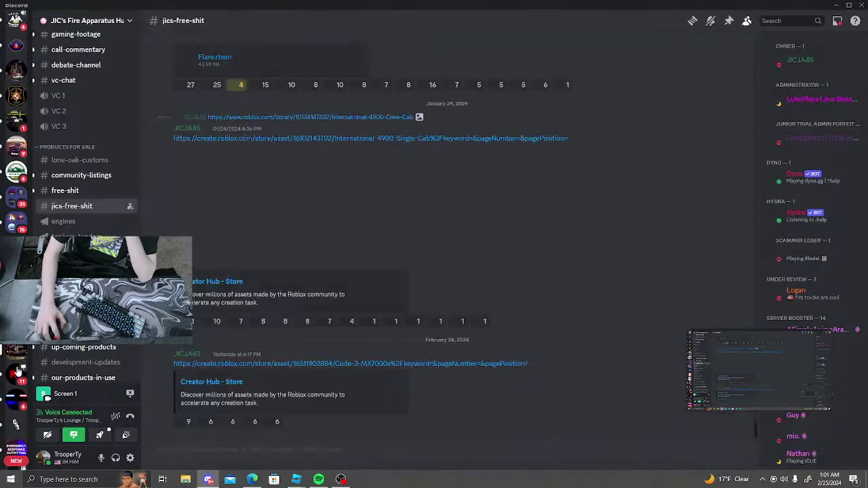
{"action": "left_click", "coordinate": [33, 368]}
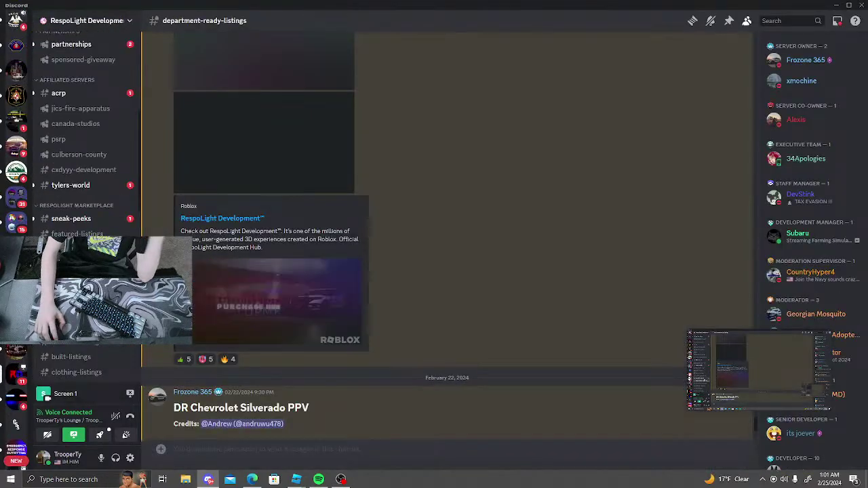
{"action": "left_click", "coordinate": [80, 360]}
{"action": "scroll", "coordinate": [306, 327], "scroll_direction": "up", "scroll_amount": 6}
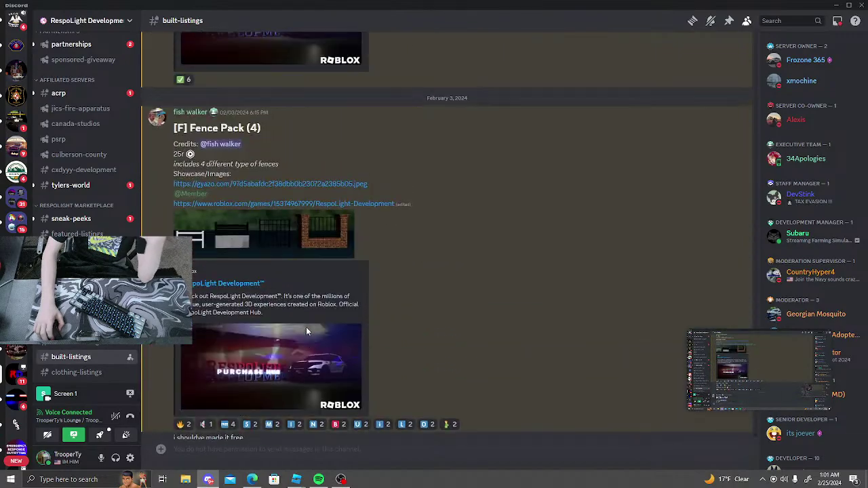
{"action": "scroll", "coordinate": [310, 340], "scroll_direction": "up", "scroll_amount": 15}
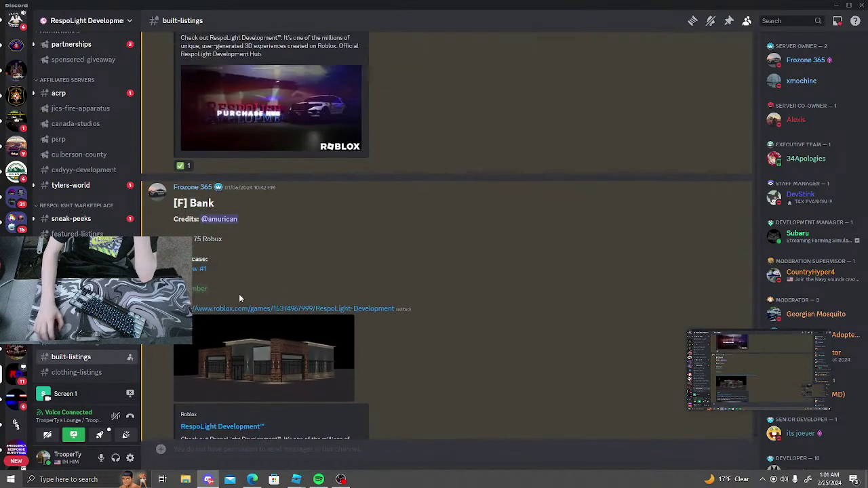
{"action": "scroll", "coordinate": [351, 308], "scroll_direction": "down", "scroll_amount": 6}
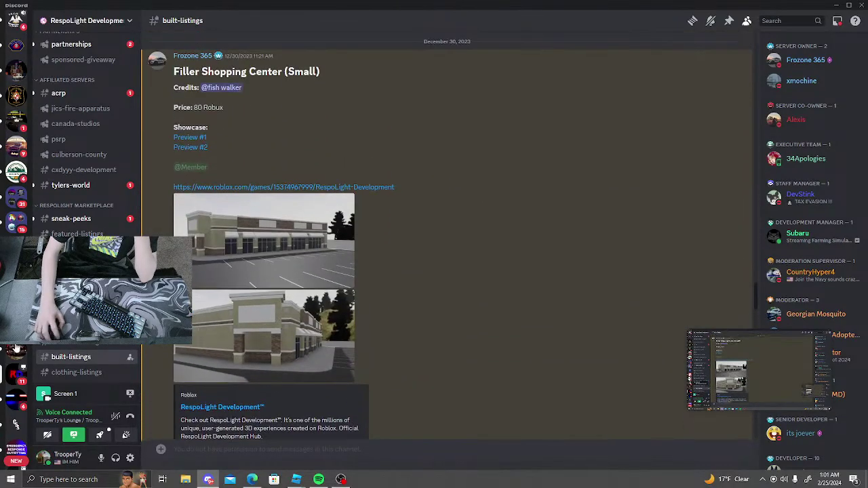
Read the BMW post in the motorcycles forum, then show the '700' shirt page in the browser.
{"action": "left_click", "coordinate": [16, 22]}
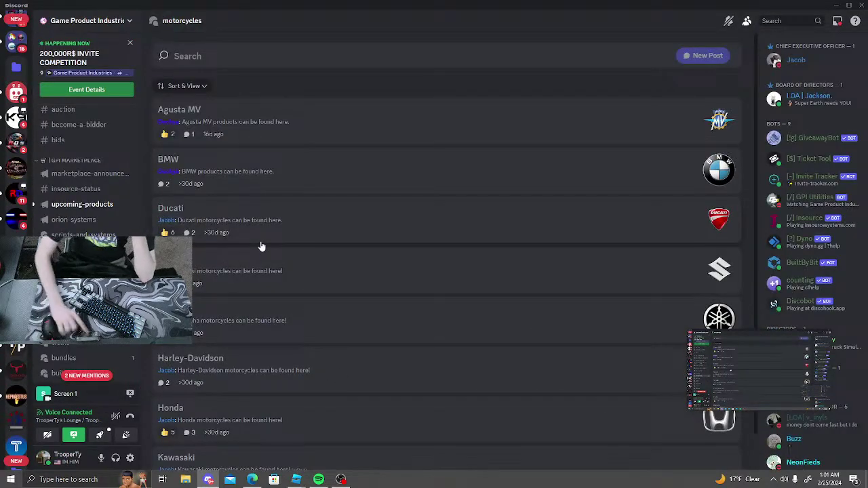
{"action": "left_click", "coordinate": [296, 139]}
{"action": "left_click", "coordinate": [305, 170]}
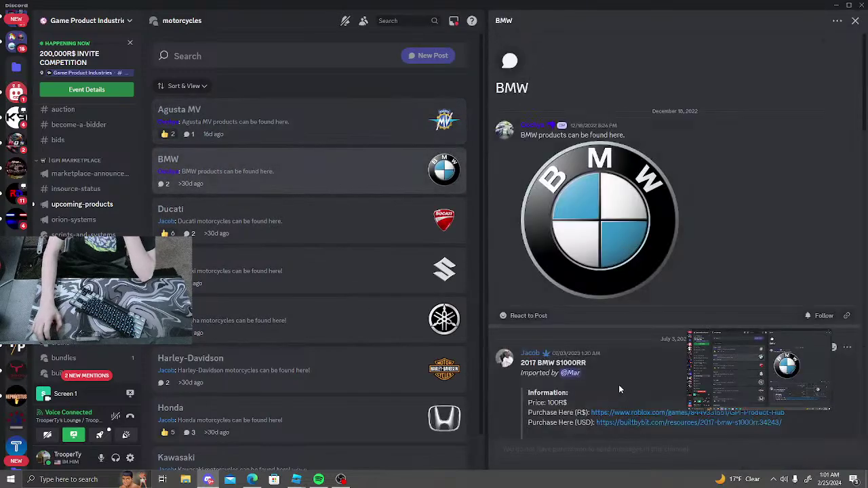
{"action": "scroll", "coordinate": [619, 385], "scroll_direction": "down", "scroll_amount": 15}
{"action": "scroll", "coordinate": [628, 371], "scroll_direction": "down", "scroll_amount": 3}
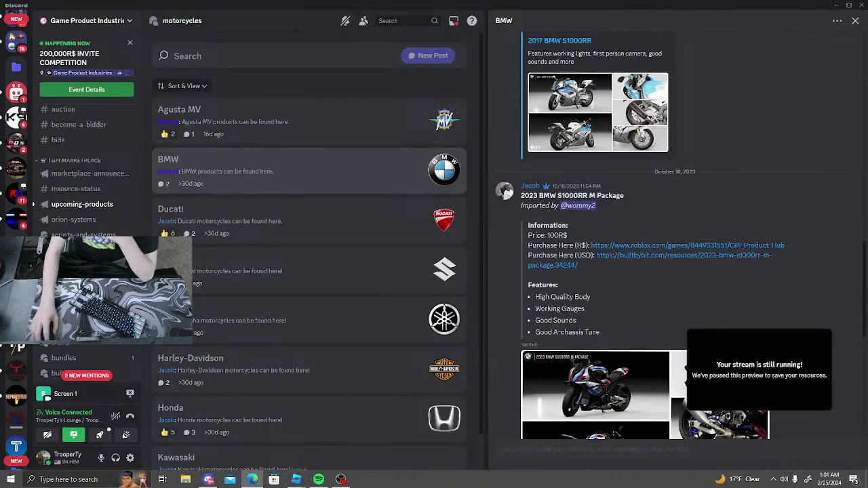
{"action": "key", "text": "alt+Tab"}
{"action": "left_click", "coordinate": [224, 6]}
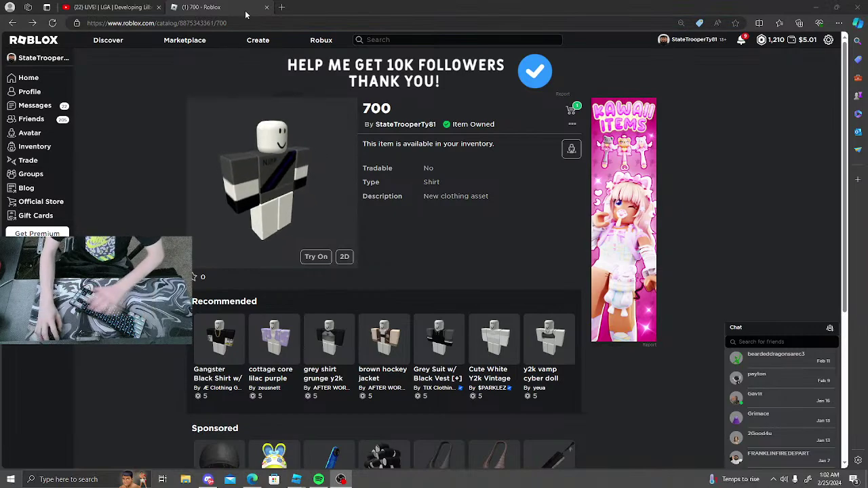
{"action": "key", "text": "alt+Tab"}
{"action": "key", "text": "ctrl+shift+Left"}
{"action": "key", "text": "ctrl+shift+Left"}
{"action": "key", "text": "ctrl+shift+Left"}
{"action": "key", "text": "ctrl+shift+Left"}
{"action": "key", "text": "ctrl+shift+Left"}
{"action": "key", "text": "ctrl+shift+Left"}
{"action": "key", "text": "ctrl+shift+Left"}
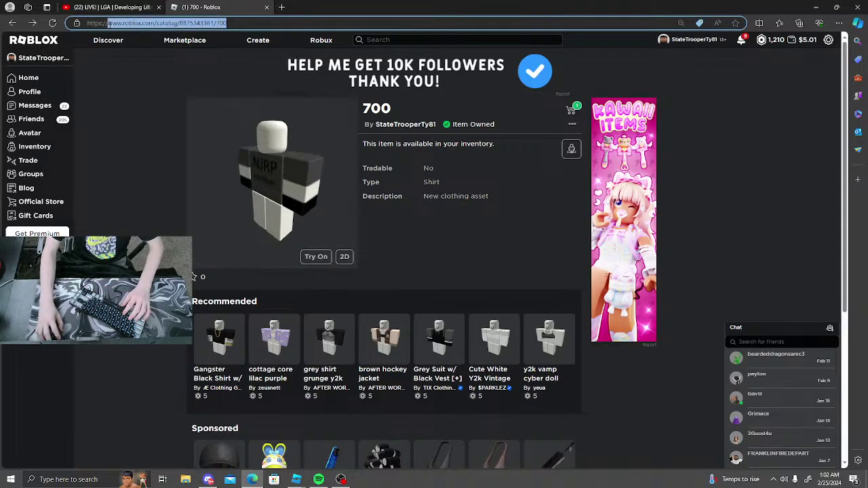
{"action": "key", "text": "alt+Tab"}
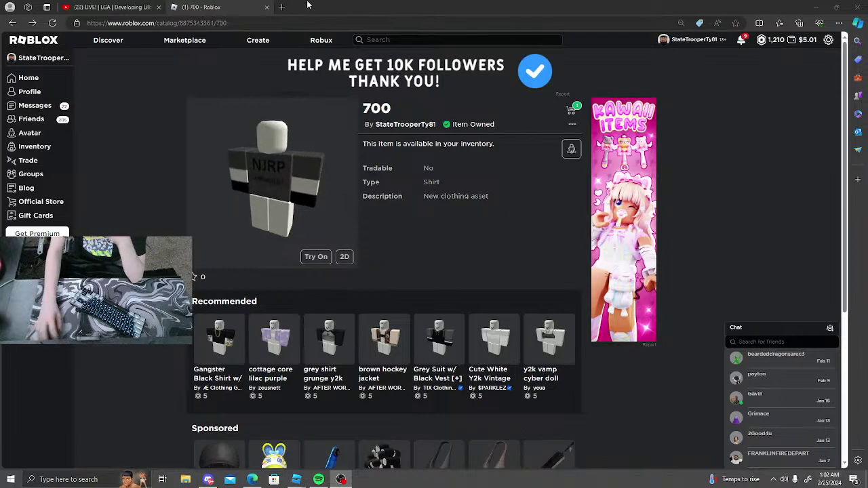
Return to Discord and open the Restaurants post in the building-packs forum.
{"action": "left_click", "coordinate": [209, 480]}
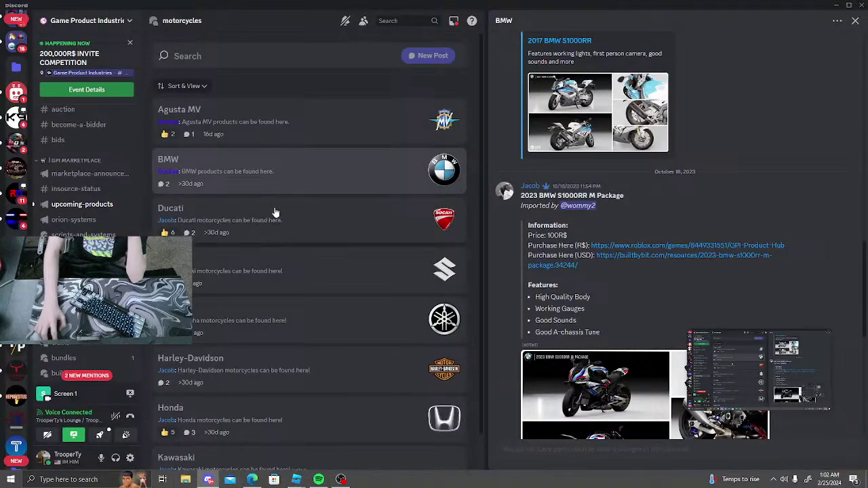
{"action": "scroll", "coordinate": [88, 190], "scroll_direction": "down", "scroll_amount": 2}
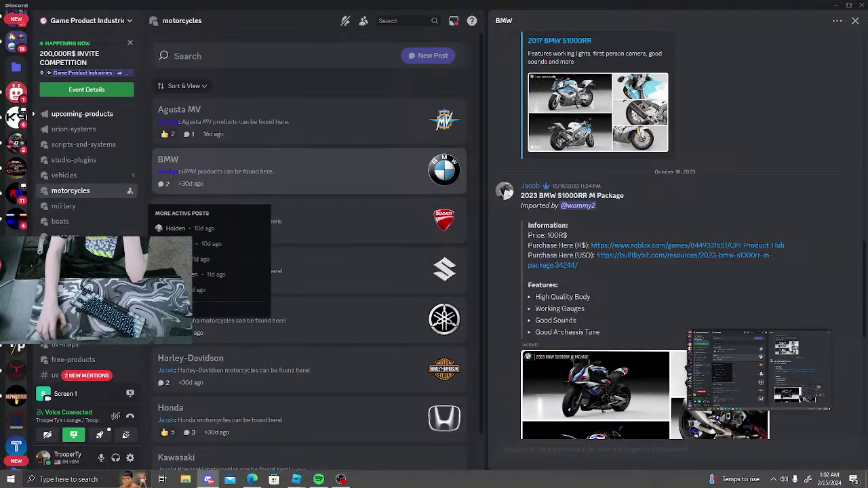
{"action": "left_click", "coordinate": [357, 369]}
{"action": "left_click", "coordinate": [264, 129]}
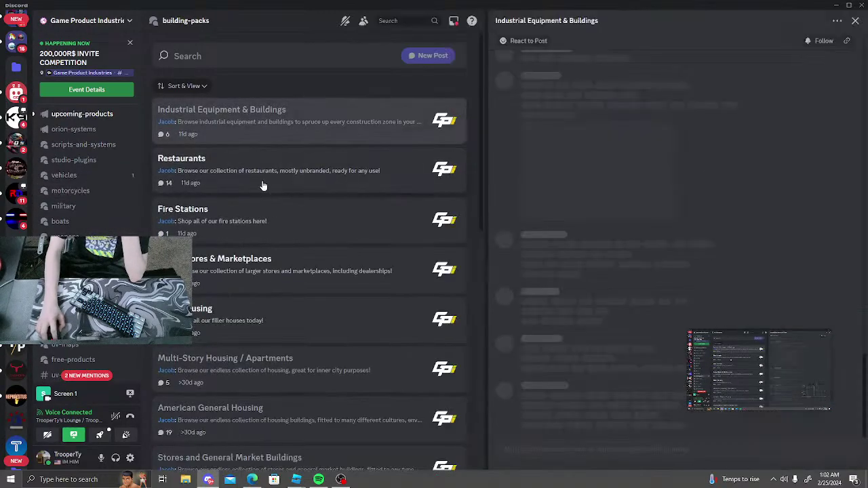
{"action": "left_click", "coordinate": [264, 178]}
Scroll through the Restaurants post's building listings.
{"action": "scroll", "coordinate": [664, 289], "scroll_direction": "down", "scroll_amount": 15}
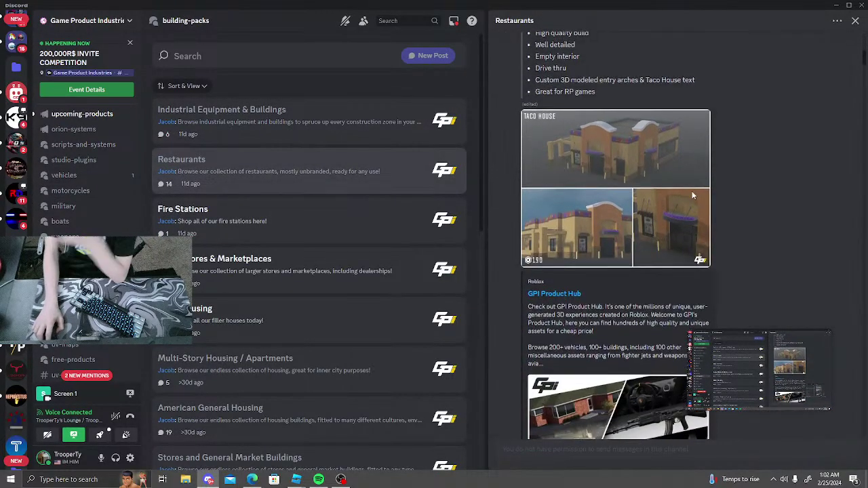
{"action": "scroll", "coordinate": [685, 268], "scroll_direction": "down", "scroll_amount": 12}
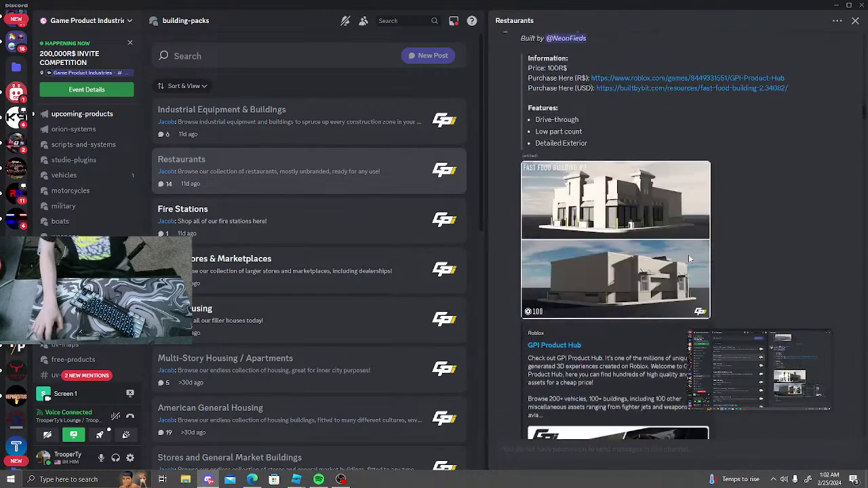
{"action": "scroll", "coordinate": [696, 259], "scroll_direction": "down", "scroll_amount": 3}
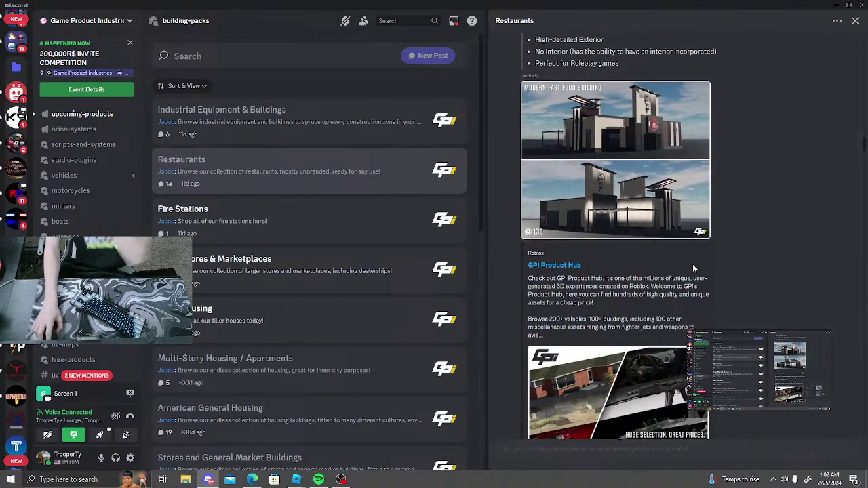
{"action": "scroll", "coordinate": [692, 227], "scroll_direction": "down", "scroll_amount": 15}
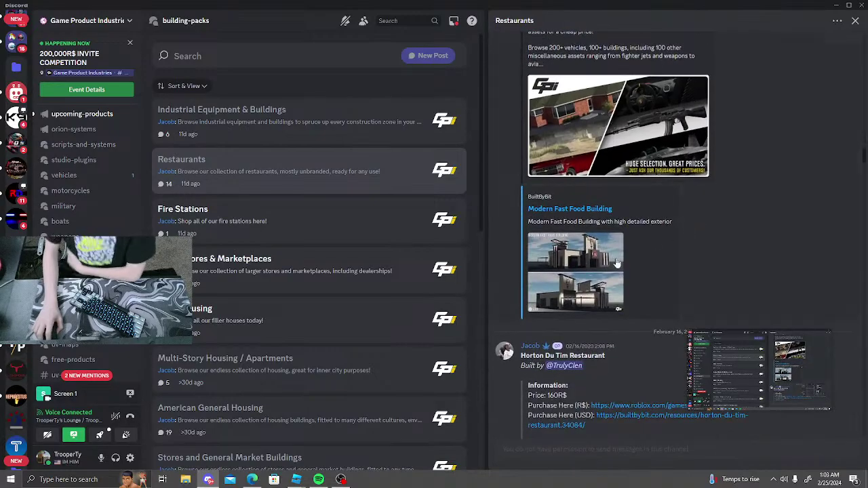
{"action": "scroll", "coordinate": [609, 255], "scroll_direction": "down", "scroll_amount": 15}
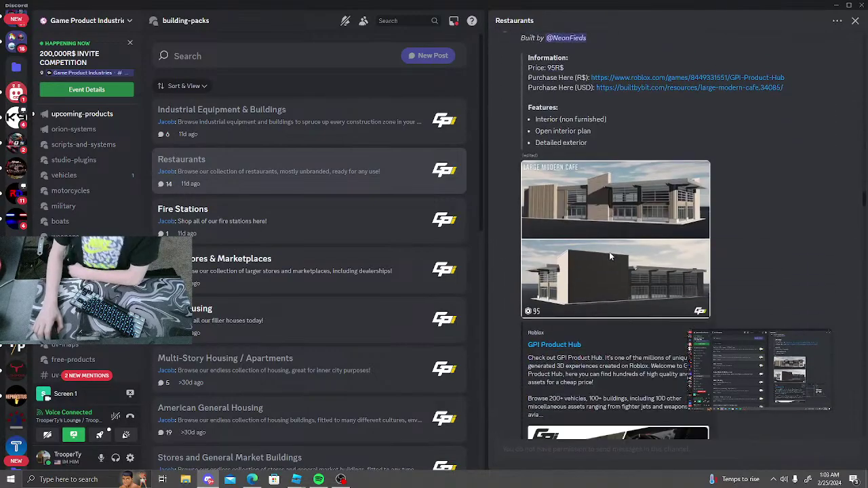
{"action": "scroll", "coordinate": [609, 254], "scroll_direction": "down", "scroll_amount": 15}
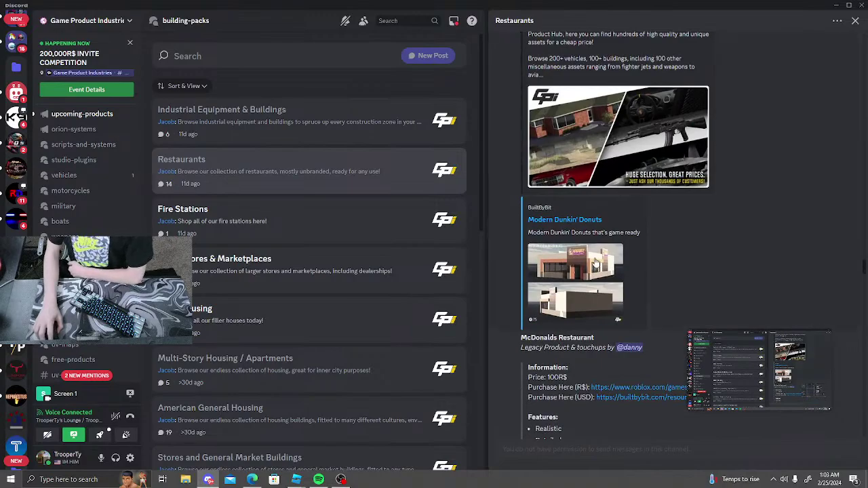
{"action": "scroll", "coordinate": [596, 261], "scroll_direction": "down", "scroll_amount": 7}
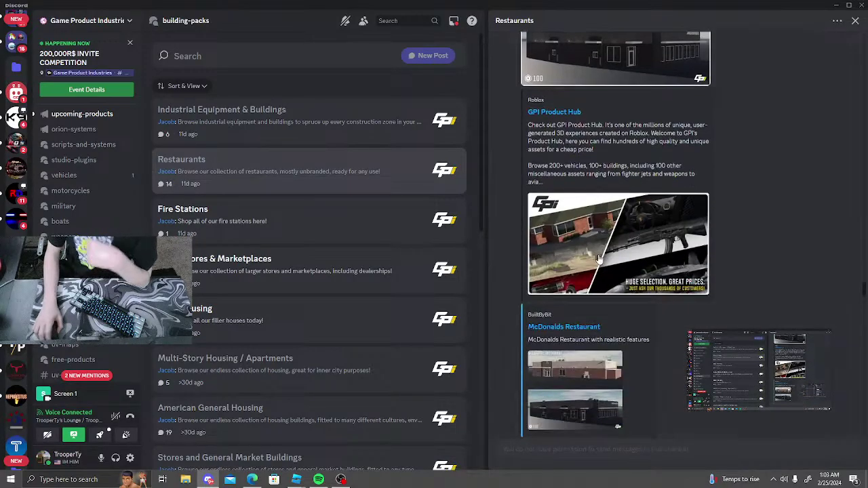
{"action": "scroll", "coordinate": [599, 258], "scroll_direction": "down", "scroll_amount": 6}
{"action": "scroll", "coordinate": [608, 276], "scroll_direction": "up", "scroll_amount": 4}
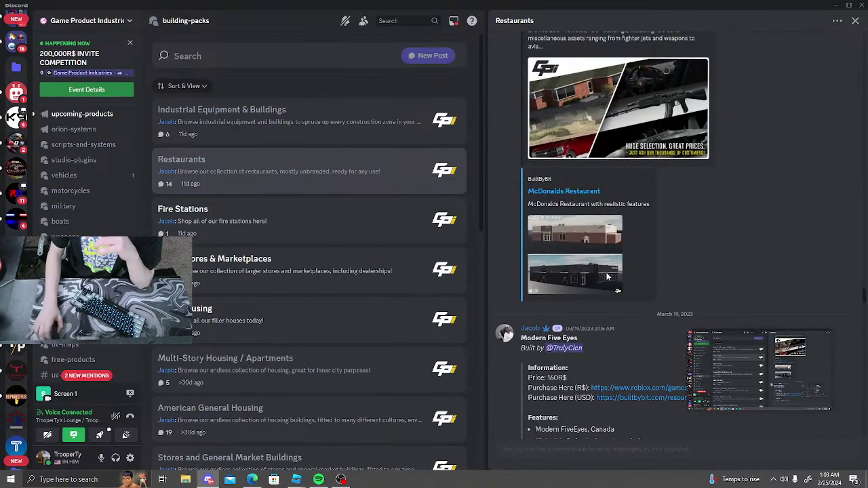
{"action": "scroll", "coordinate": [608, 277], "scroll_direction": "up", "scroll_amount": 5}
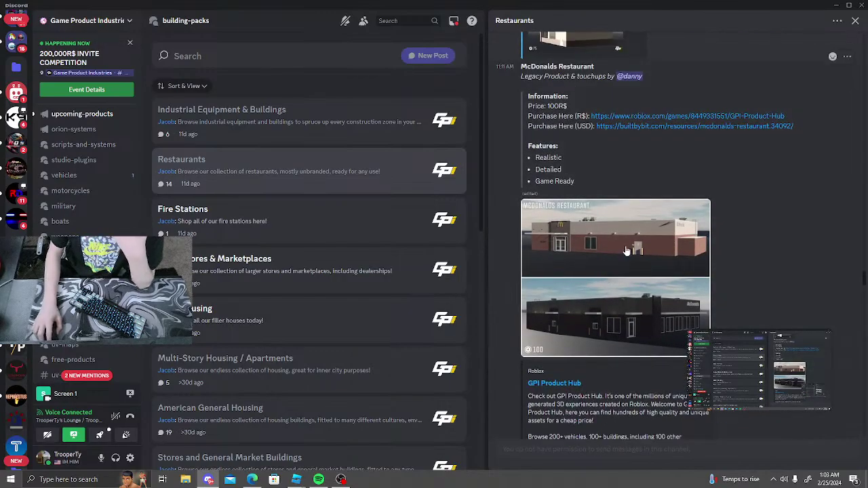
{"action": "scroll", "coordinate": [626, 244], "scroll_direction": "down", "scroll_amount": 10}
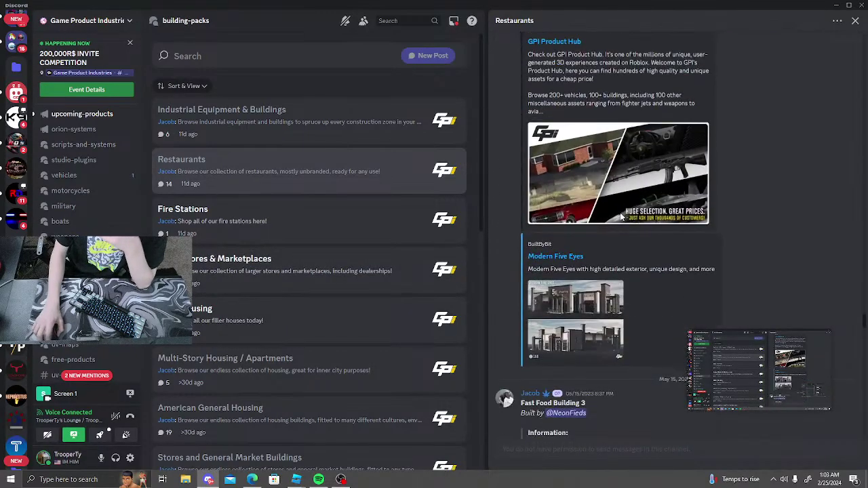
{"action": "scroll", "coordinate": [621, 217], "scroll_direction": "down", "scroll_amount": 12}
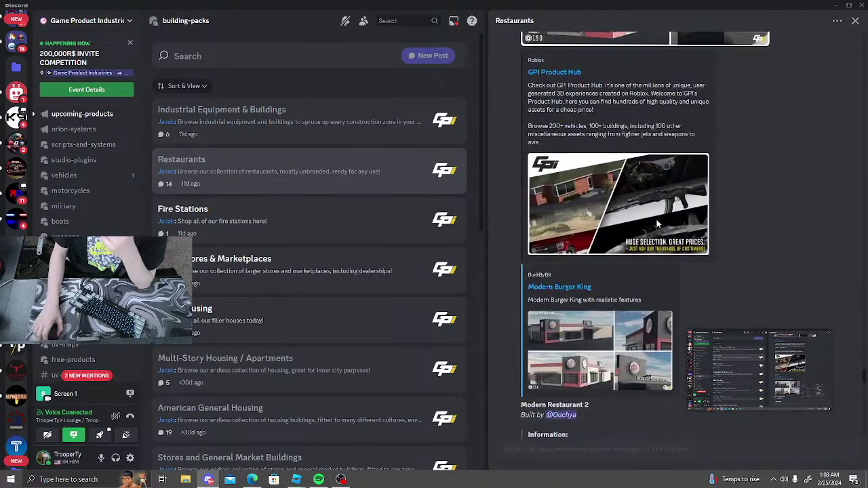
{"action": "scroll", "coordinate": [657, 224], "scroll_direction": "down", "scroll_amount": 15}
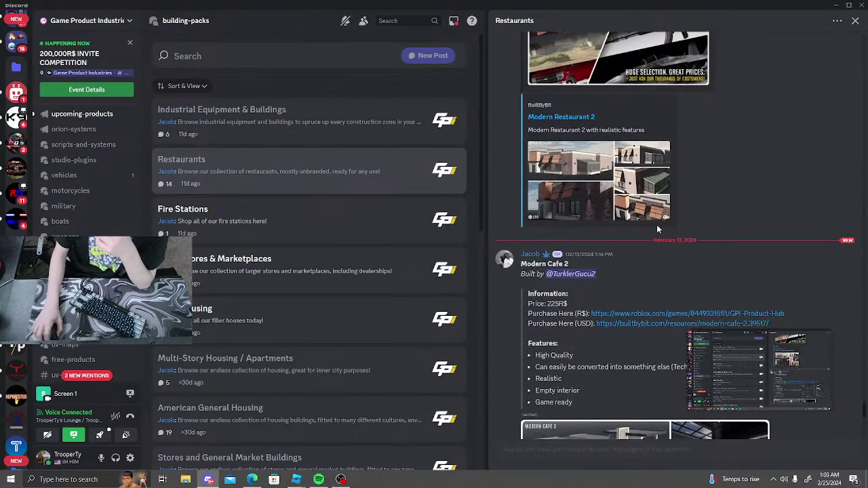
{"action": "scroll", "coordinate": [656, 224], "scroll_direction": "down", "scroll_amount": 10}
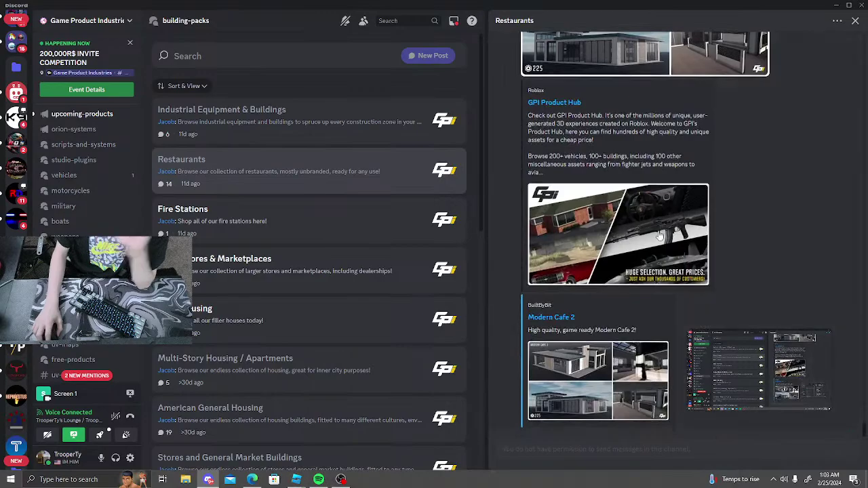
{"action": "scroll", "coordinate": [281, 285], "scroll_direction": "down", "scroll_amount": 8}
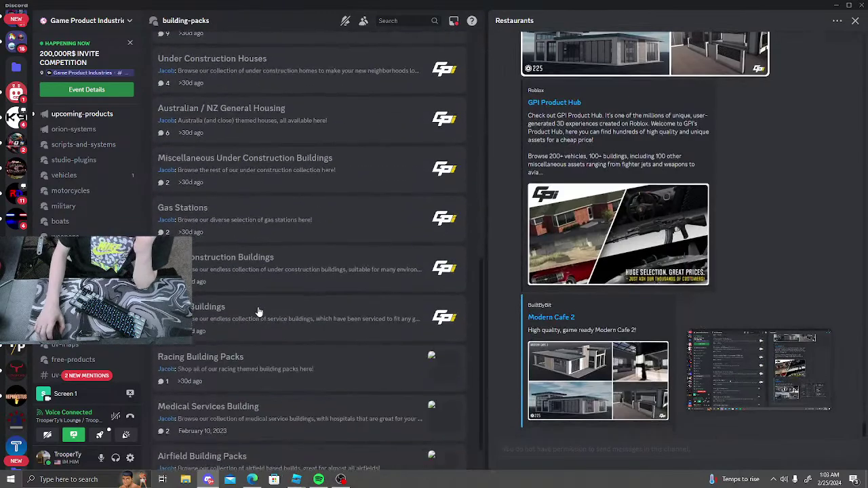
{"action": "scroll", "coordinate": [265, 331], "scroll_direction": "up", "scroll_amount": 4}
{"action": "scroll", "coordinate": [264, 331], "scroll_direction": "up", "scroll_amount": 5}
Open the Fire Stations thread and view the enlarged Modern Fire Station preview image.
{"action": "left_click", "coordinate": [316, 230]}
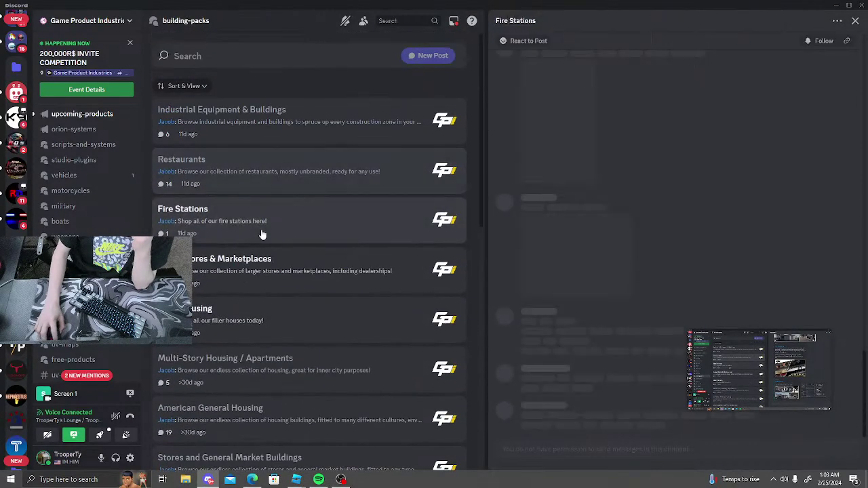
{"action": "scroll", "coordinate": [619, 309], "scroll_direction": "down", "scroll_amount": 5}
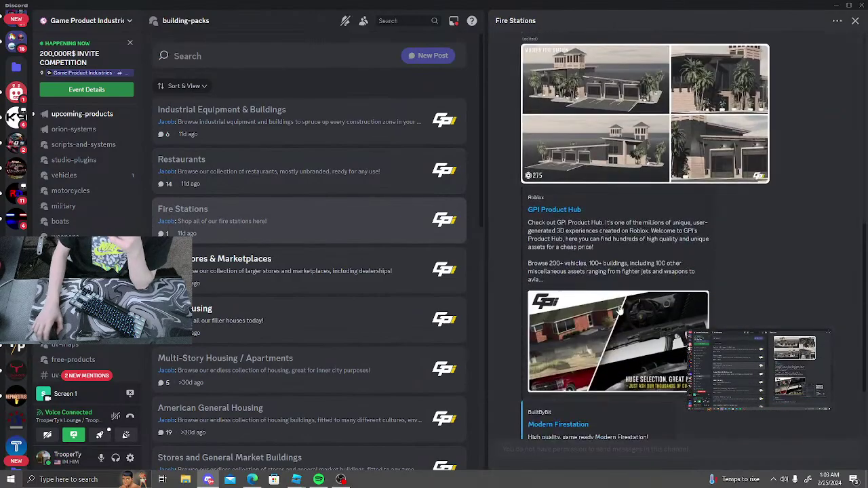
{"action": "left_click", "coordinate": [565, 87]}
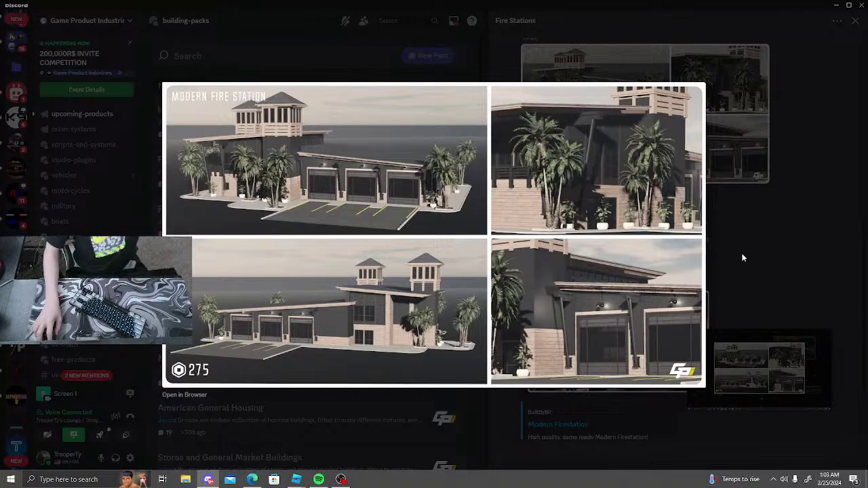
{"action": "left_click", "coordinate": [746, 254]}
{"action": "scroll", "coordinate": [620, 171], "scroll_direction": "down", "scroll_amount": 3}
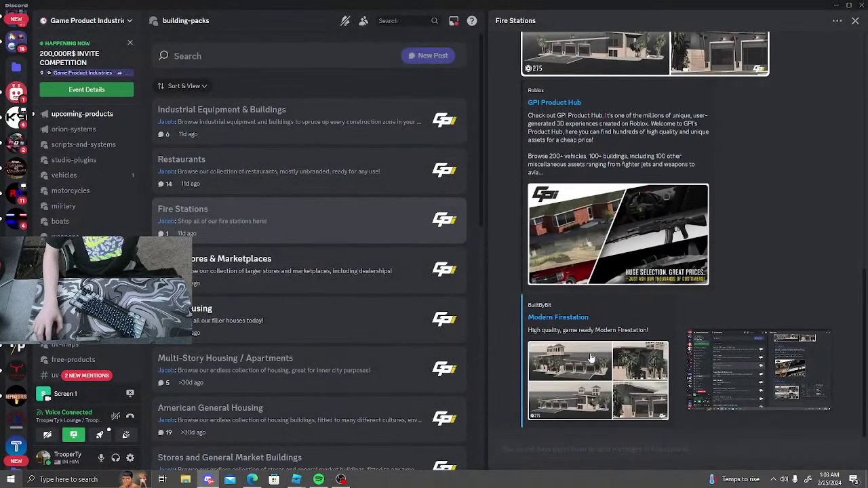
{"action": "scroll", "coordinate": [592, 359], "scroll_direction": "up", "scroll_amount": 10}
Open and scroll through the Large Stores & Marketplaces thread.
{"action": "left_click", "coordinate": [437, 288]}
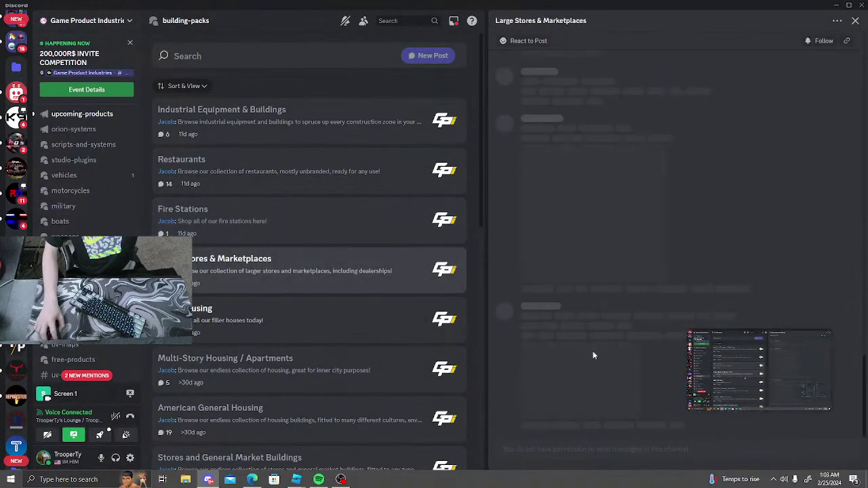
{"action": "scroll", "coordinate": [594, 355], "scroll_direction": "down", "scroll_amount": 10}
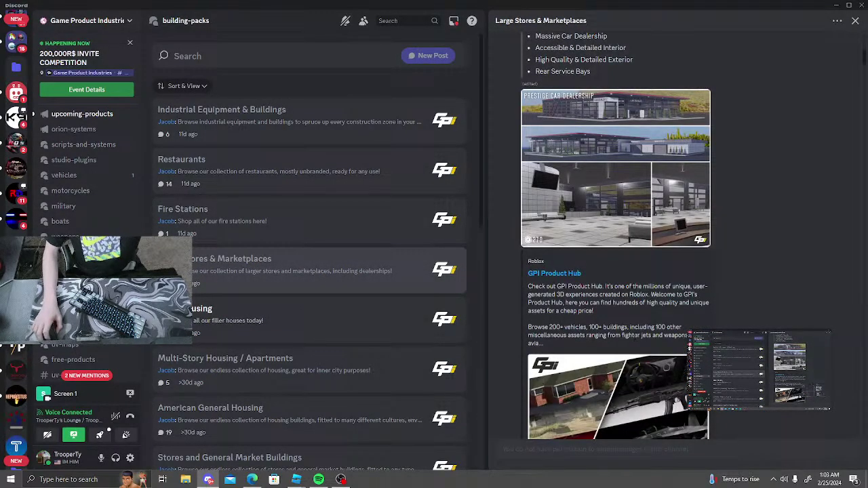
{"action": "scroll", "coordinate": [634, 336], "scroll_direction": "down", "scroll_amount": 10}
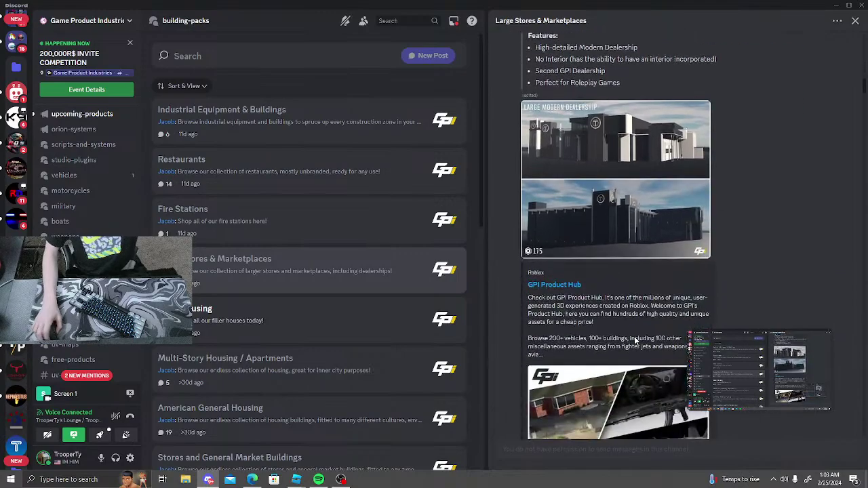
{"action": "scroll", "coordinate": [634, 336], "scroll_direction": "down", "scroll_amount": 10}
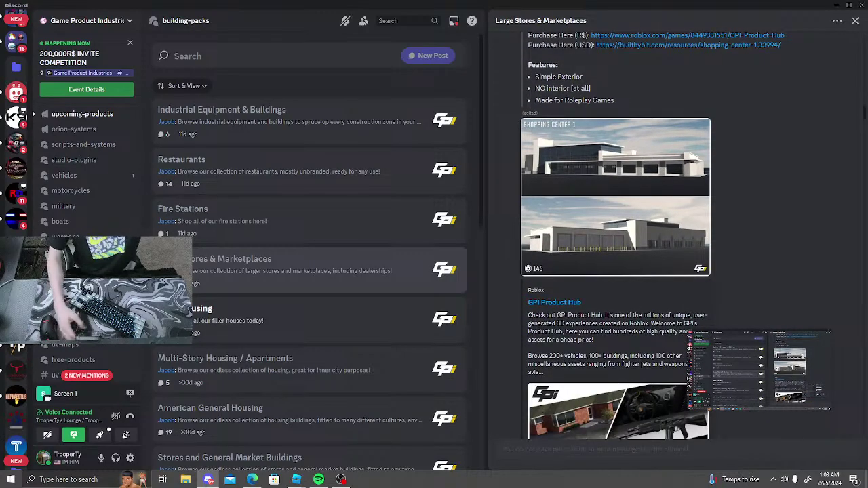
{"action": "scroll", "coordinate": [638, 296], "scroll_direction": "down", "scroll_amount": 6}
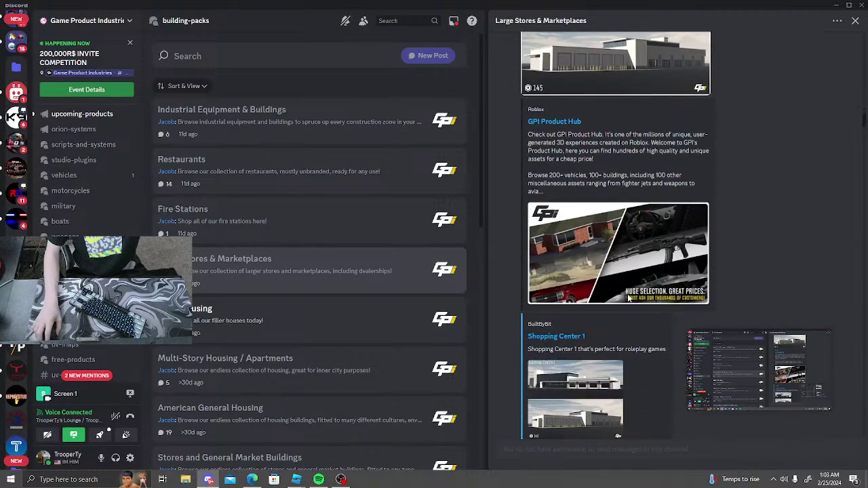
{"action": "scroll", "coordinate": [589, 231], "scroll_direction": "down", "scroll_amount": 5}
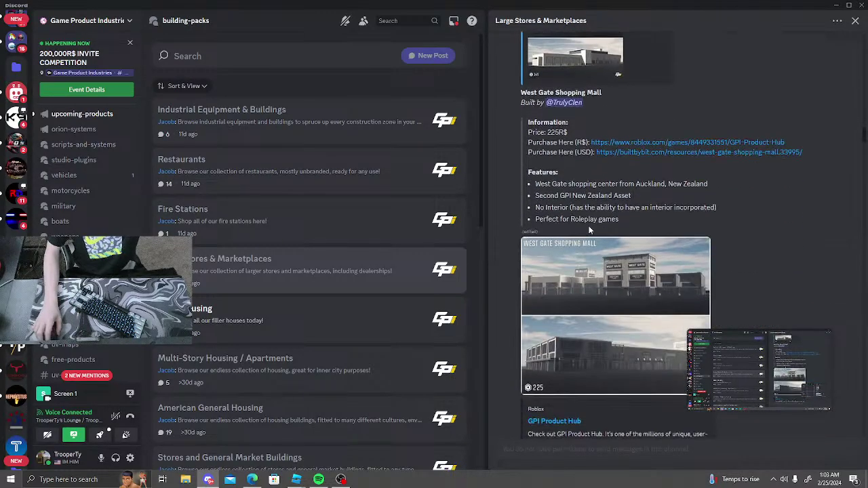
{"action": "scroll", "coordinate": [619, 187], "scroll_direction": "down", "scroll_amount": 10}
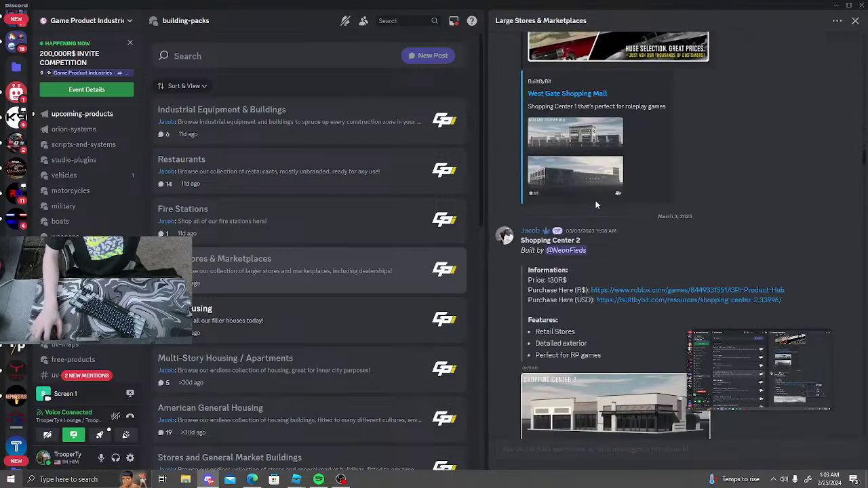
{"action": "scroll", "coordinate": [619, 186], "scroll_direction": "down", "scroll_amount": 10}
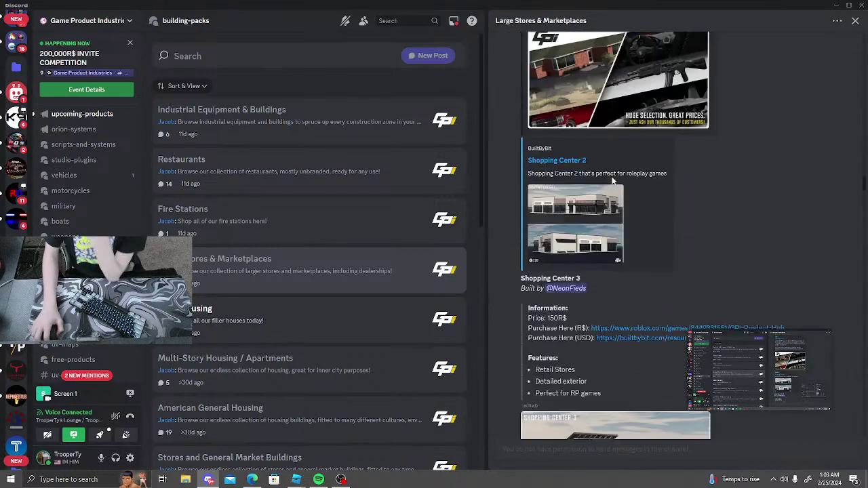
{"action": "scroll", "coordinate": [624, 193], "scroll_direction": "down", "scroll_amount": 10}
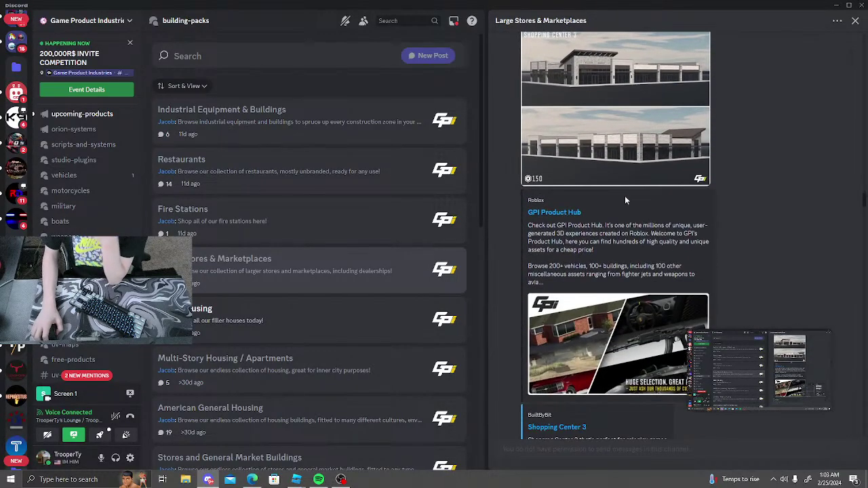
{"action": "scroll", "coordinate": [625, 200], "scroll_direction": "down", "scroll_amount": 10}
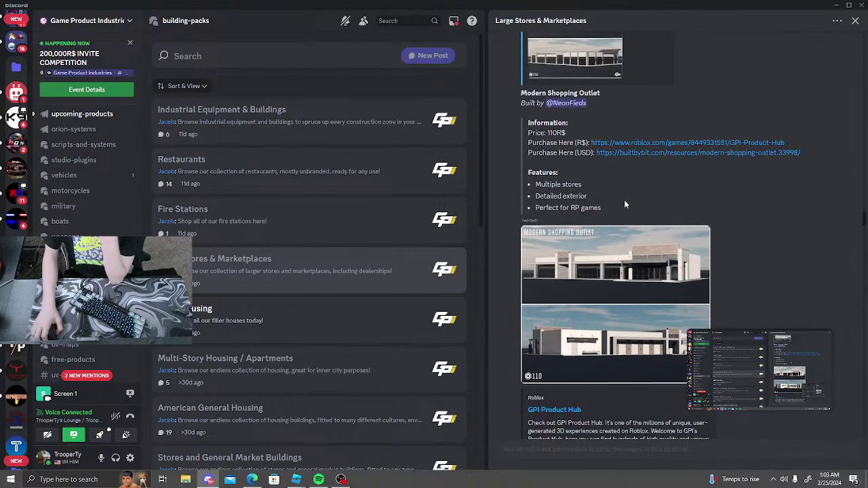
{"action": "scroll", "coordinate": [624, 203], "scroll_direction": "down", "scroll_amount": 10}
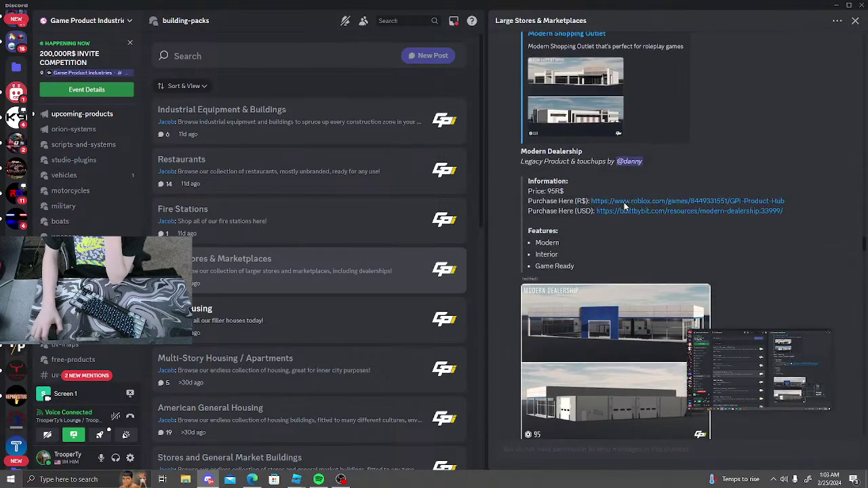
{"action": "scroll", "coordinate": [629, 225], "scroll_direction": "down", "scroll_amount": 5}
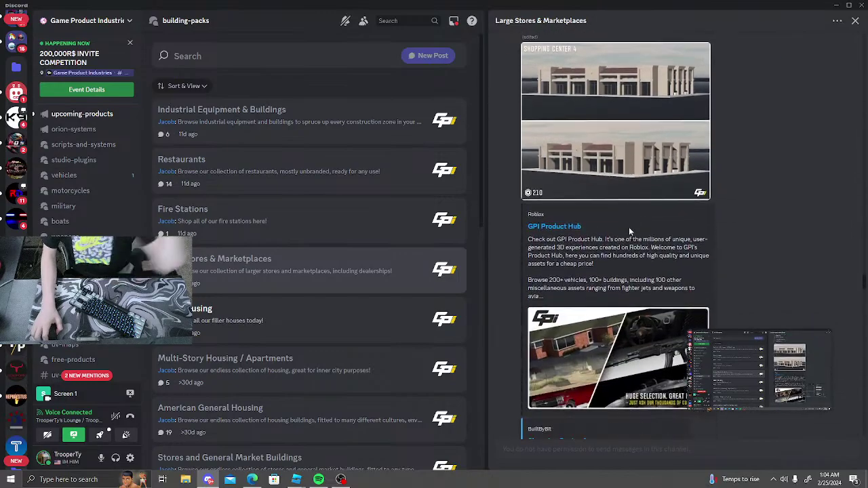
{"action": "scroll", "coordinate": [631, 238], "scroll_direction": "up", "scroll_amount": 10}
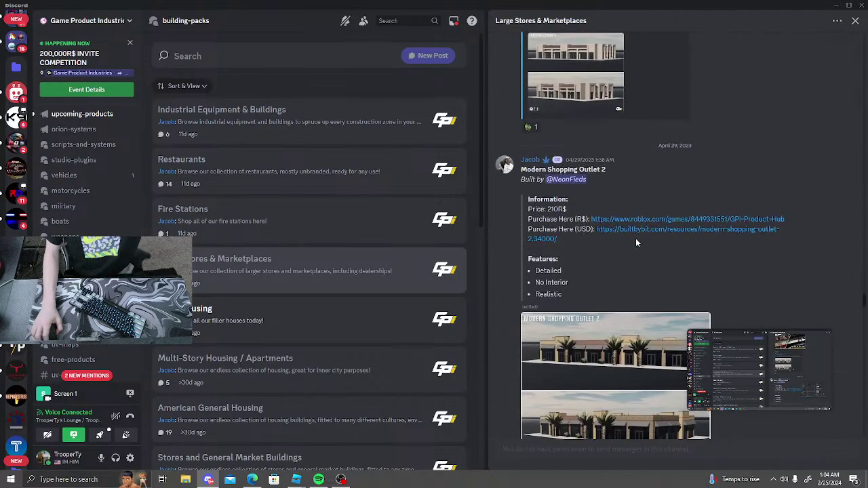
{"action": "scroll", "coordinate": [638, 251], "scroll_direction": "down", "scroll_amount": 4}
{"action": "scroll", "coordinate": [640, 270], "scroll_direction": "down", "scroll_amount": 10}
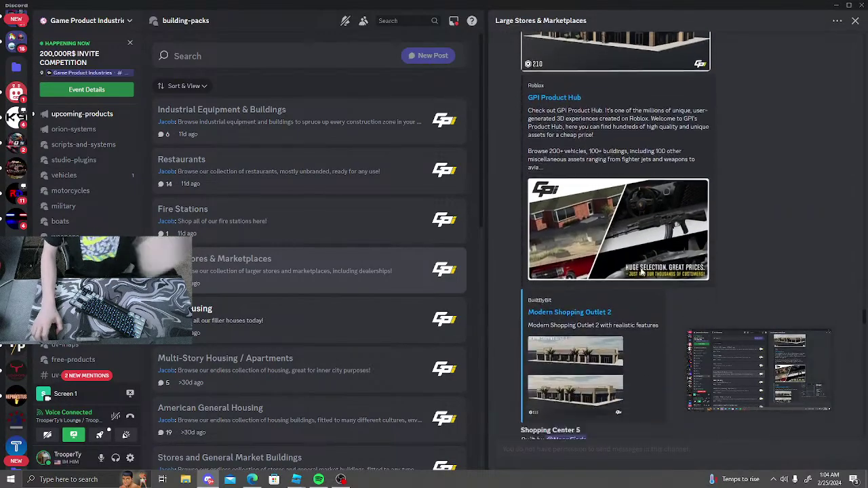
{"action": "scroll", "coordinate": [641, 267], "scroll_direction": "down", "scroll_amount": 10}
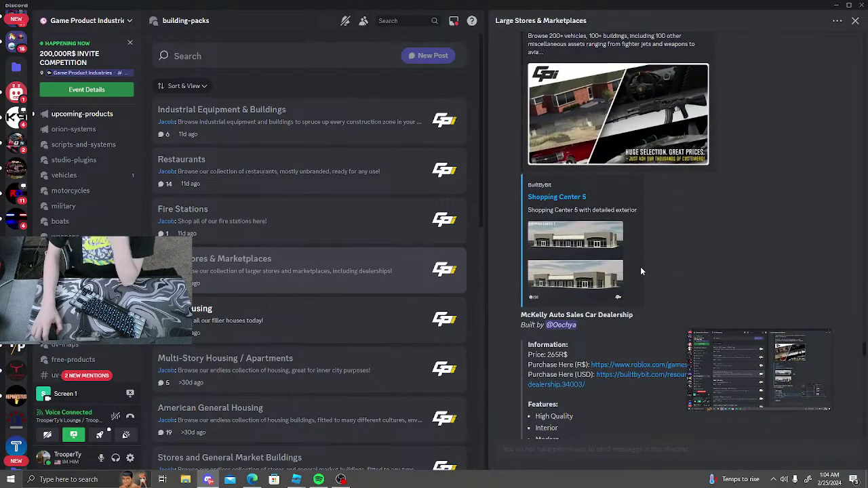
{"action": "scroll", "coordinate": [648, 281], "scroll_direction": "down", "scroll_amount": 3}
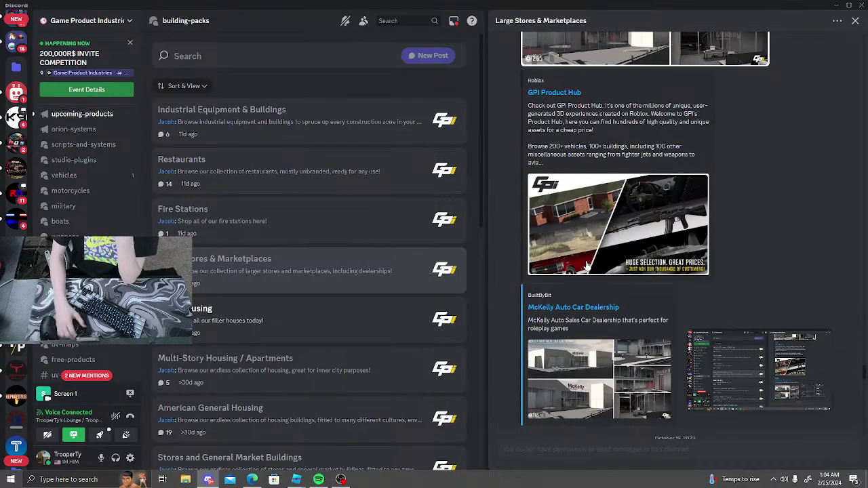
{"action": "scroll", "coordinate": [588, 266], "scroll_direction": "down", "scroll_amount": 10}
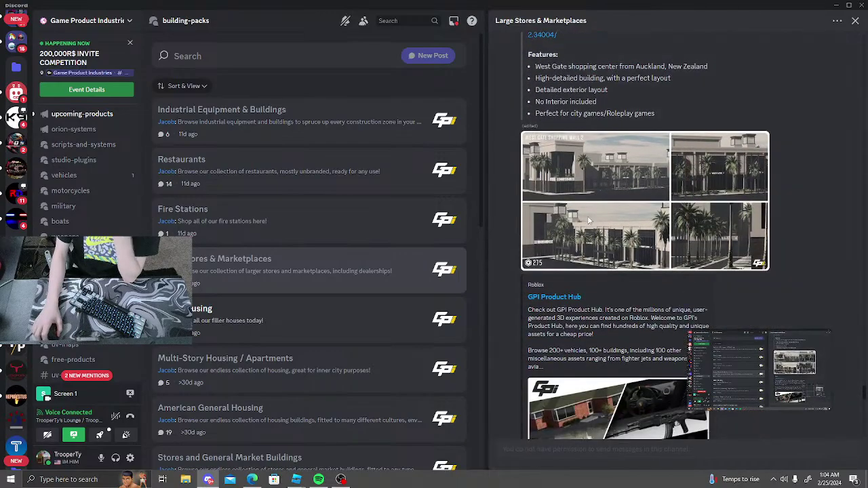
{"action": "scroll", "coordinate": [589, 220], "scroll_direction": "down", "scroll_amount": 10}
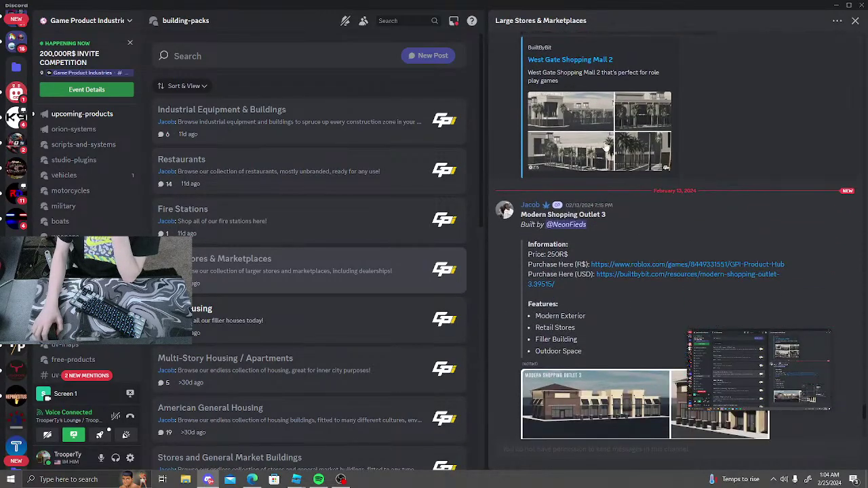
{"action": "scroll", "coordinate": [605, 147], "scroll_direction": "down", "scroll_amount": 15}
Open and scroll through the Filler Housing thread.
{"action": "left_click", "coordinate": [407, 319]}
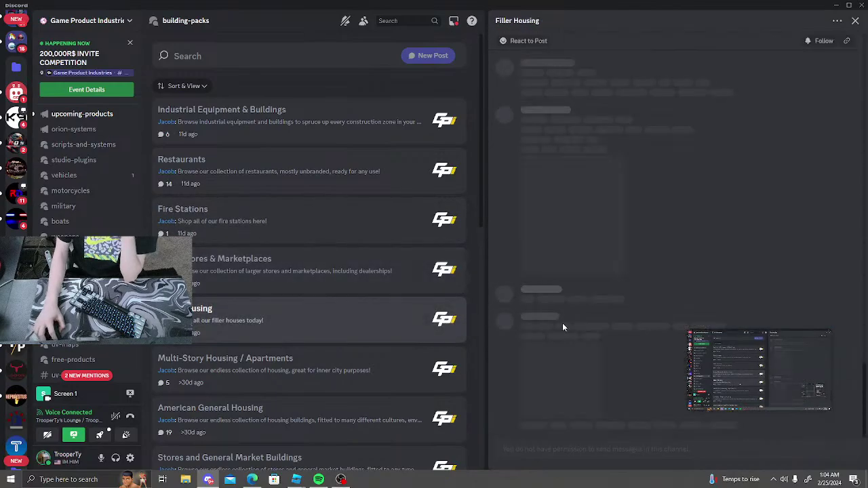
{"action": "scroll", "coordinate": [609, 261], "scroll_direction": "down", "scroll_amount": 10}
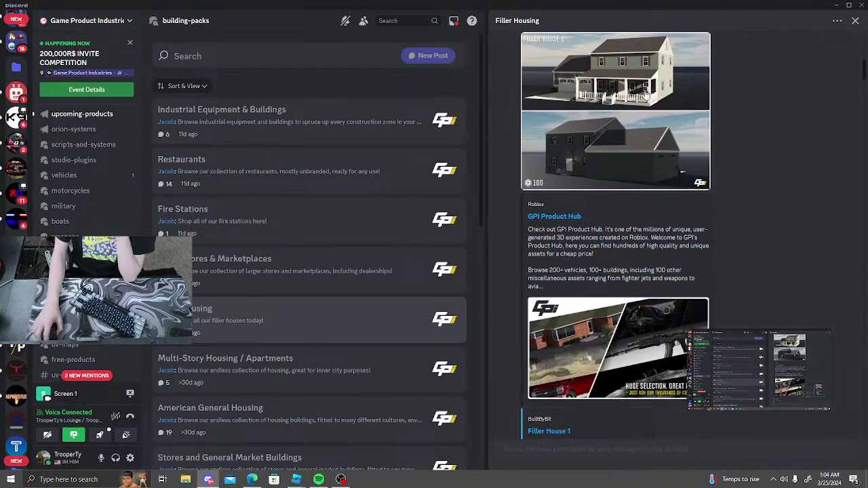
{"action": "scroll", "coordinate": [666, 346], "scroll_direction": "down", "scroll_amount": 15}
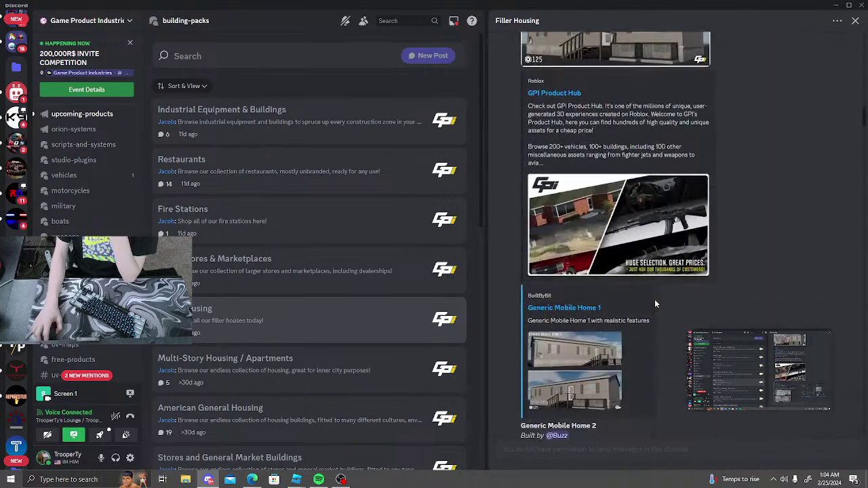
{"action": "scroll", "coordinate": [655, 303], "scroll_direction": "down", "scroll_amount": 15}
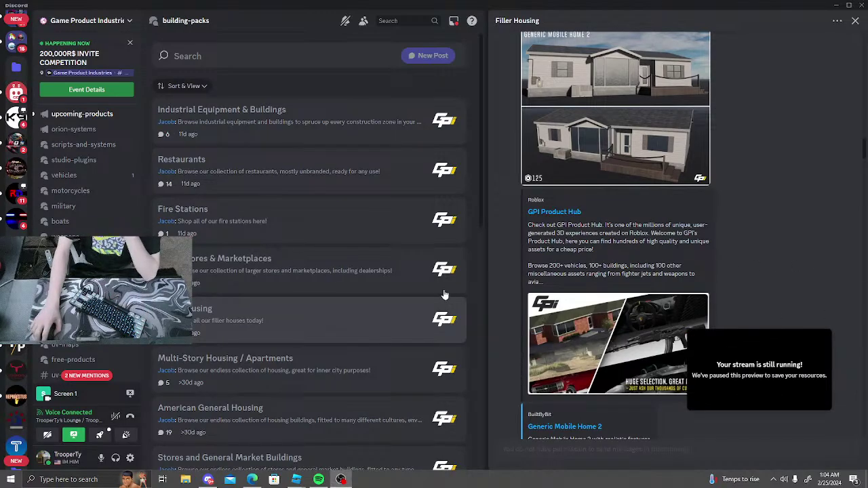
{"action": "scroll", "coordinate": [288, 259], "scroll_direction": "down", "scroll_amount": 3}
{"action": "scroll", "coordinate": [288, 259], "scroll_direction": "up", "scroll_amount": 3}
Go back via the Fire Stations thread to the Restaurants building thread.
{"action": "left_click", "coordinate": [250, 238]}
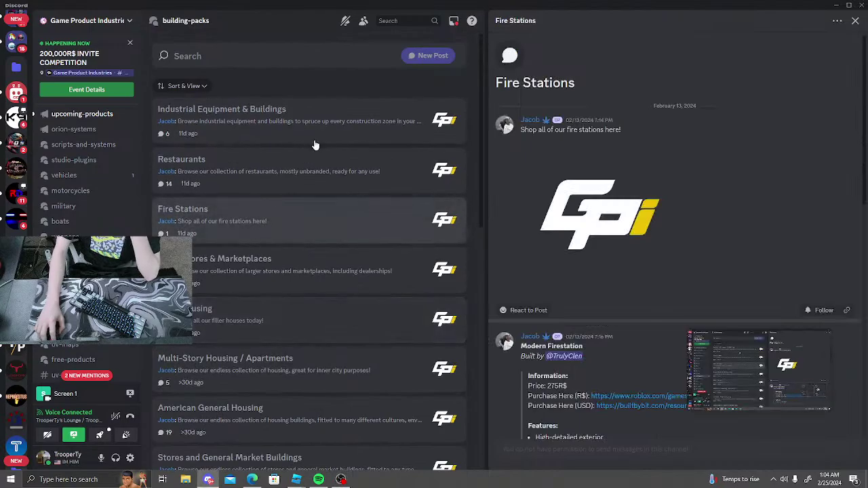
{"action": "left_click", "coordinate": [316, 167]}
{"action": "mouse_move", "coordinate": [283, 478]}
{"action": "left_click", "coordinate": [89, 480]}
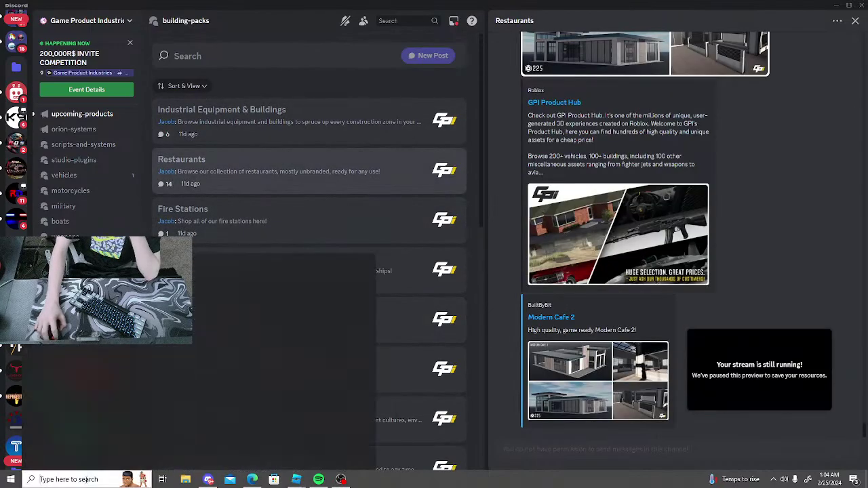
Load the 'ASRP | Official | Whitelisted' place from My Games, abandoning the Anderson State place.
{"action": "left_click", "coordinate": [229, 310]}
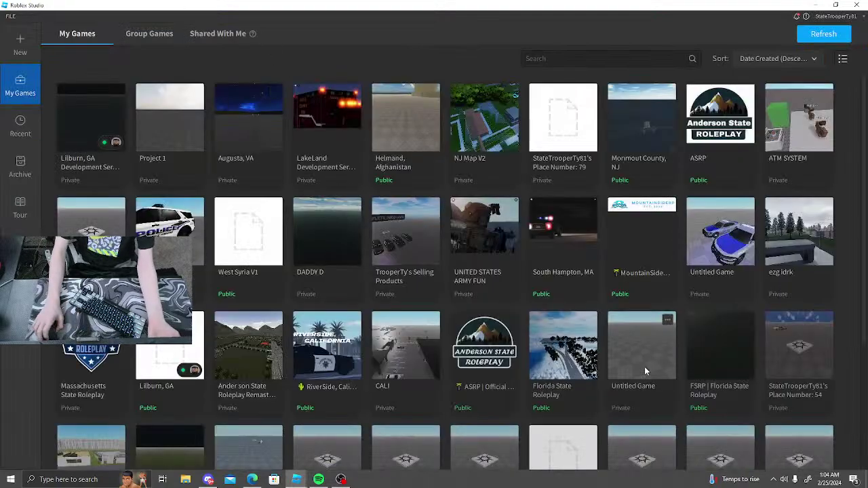
{"action": "scroll", "coordinate": [645, 367], "scroll_direction": "down", "scroll_amount": 3}
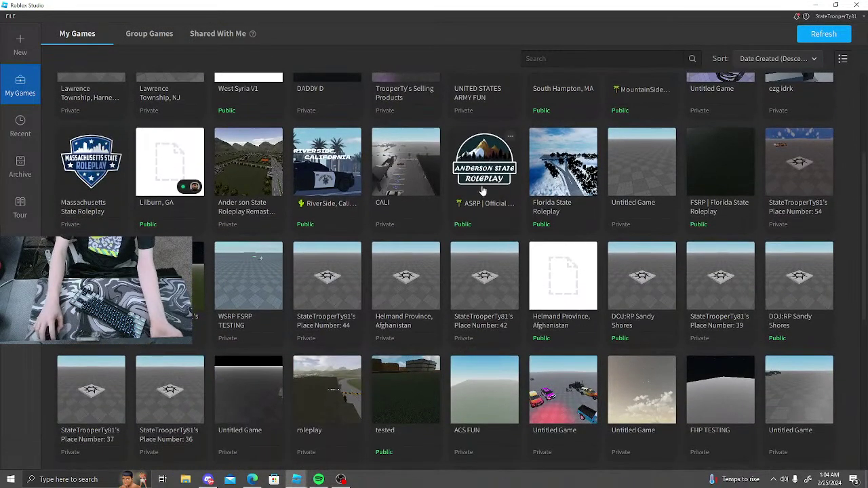
{"action": "left_click", "coordinate": [482, 192]}
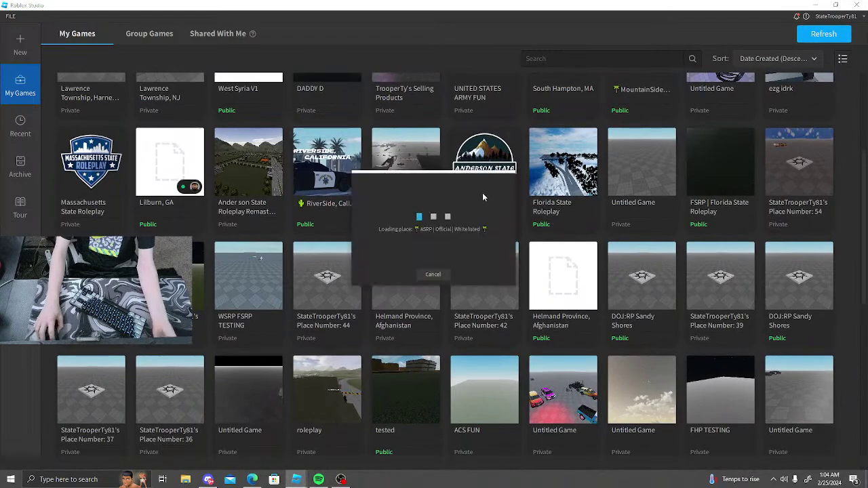
{"action": "left_click", "coordinate": [437, 272]}
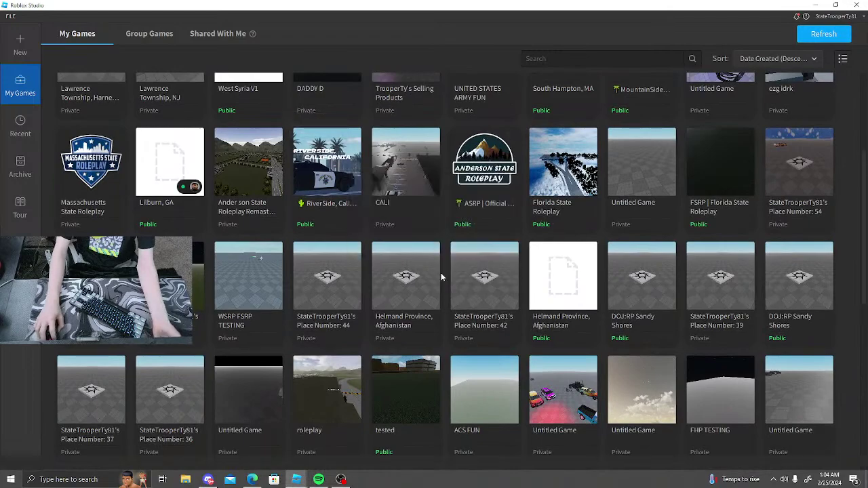
{"action": "double_click", "coordinate": [504, 200]}
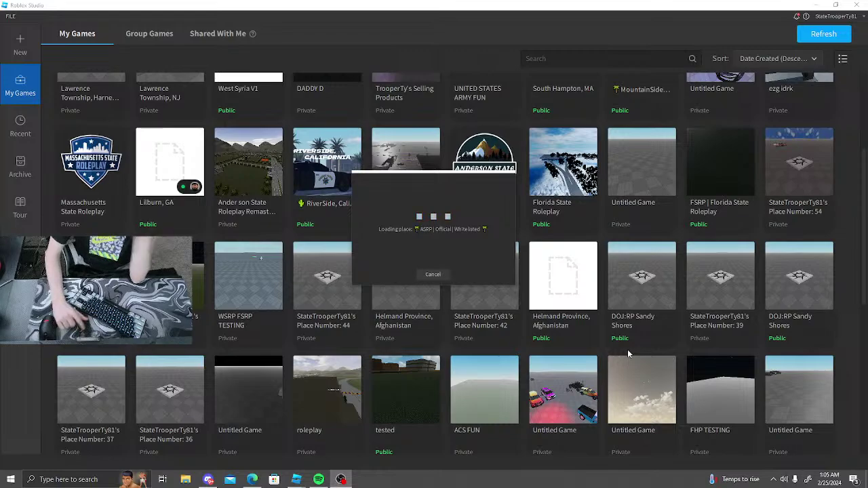
Go from the catalog item page to the My Transactions page in the browser.
{"action": "key", "text": "alt+Tab"}
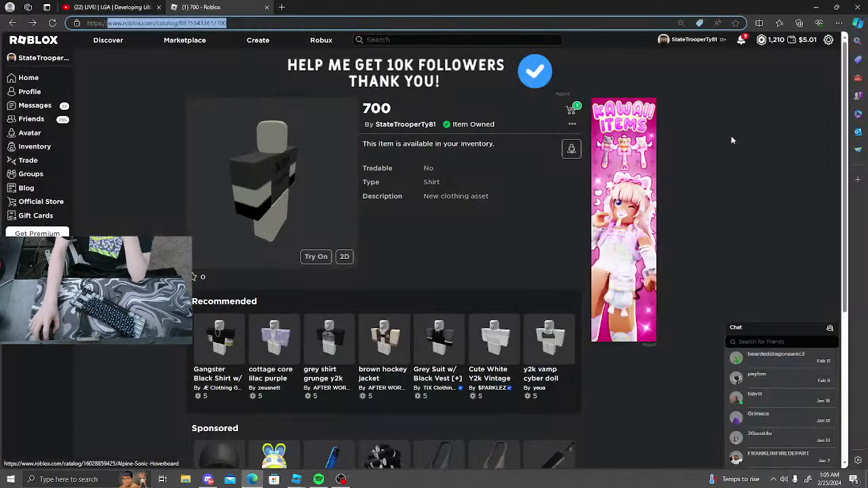
{"action": "left_click", "coordinate": [52, 23]}
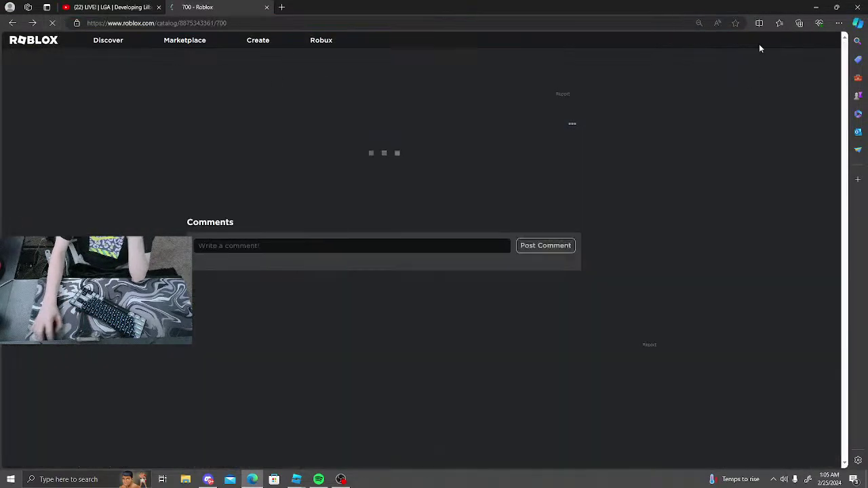
{"action": "left_click", "coordinate": [793, 41]}
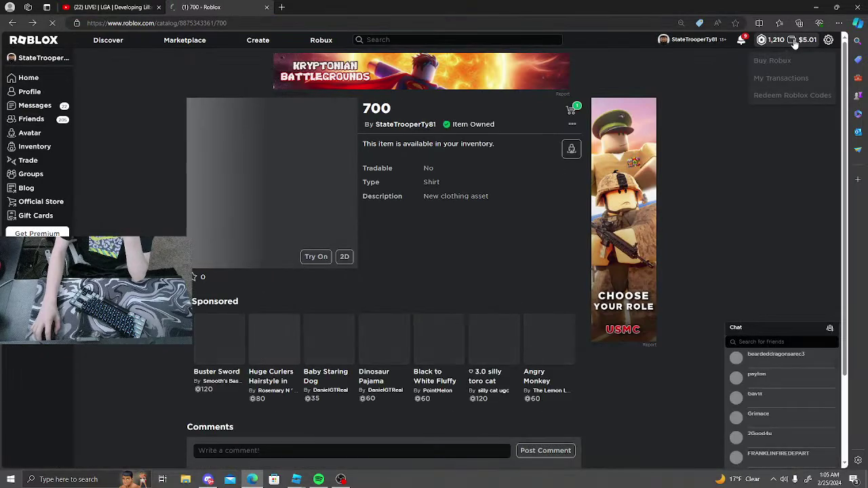
{"action": "left_click", "coordinate": [781, 78]}
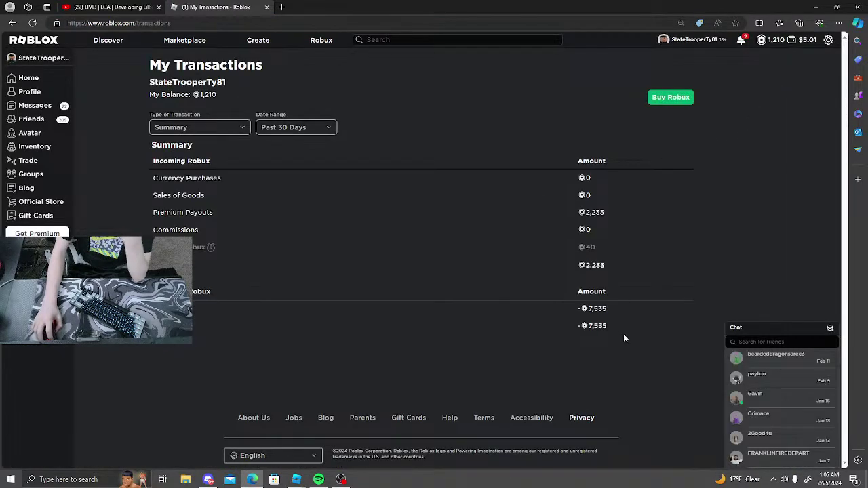
{"action": "left_click", "coordinate": [824, 6]}
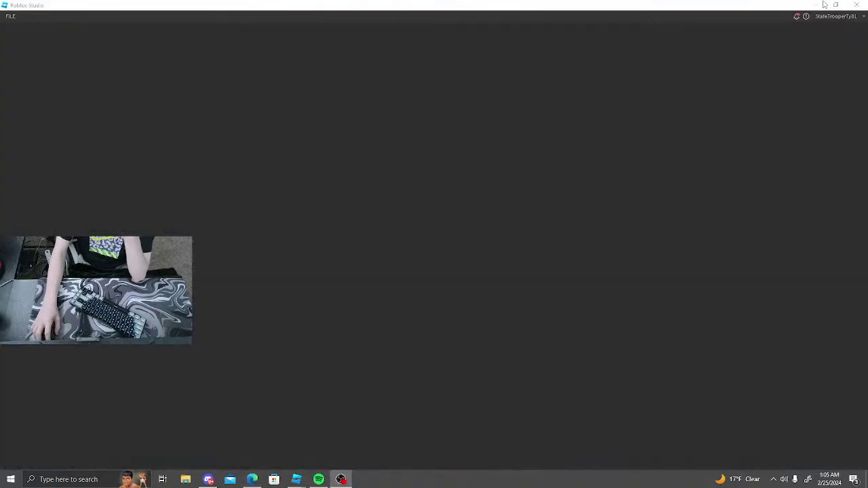
{"action": "left_click", "coordinate": [252, 480]}
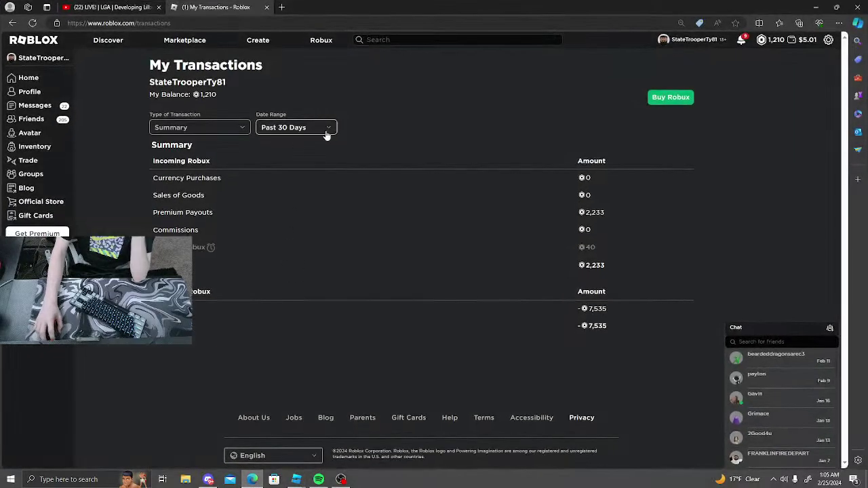
Cycle the date range through Past Day, Past 7 Days, Past 30 Days, ending on Past Year.
{"action": "left_click", "coordinate": [325, 130]}
{"action": "left_click", "coordinate": [320, 143]}
{"action": "left_click", "coordinate": [315, 129]}
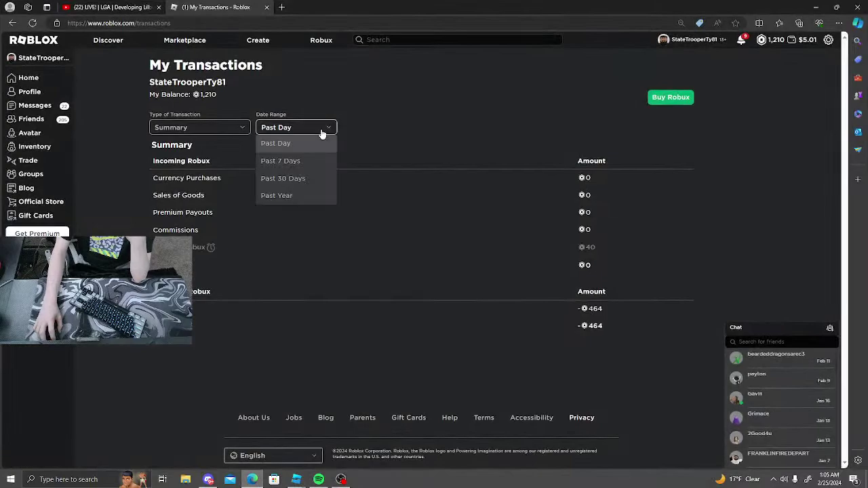
{"action": "left_click", "coordinate": [308, 161]}
{"action": "left_click", "coordinate": [315, 129]}
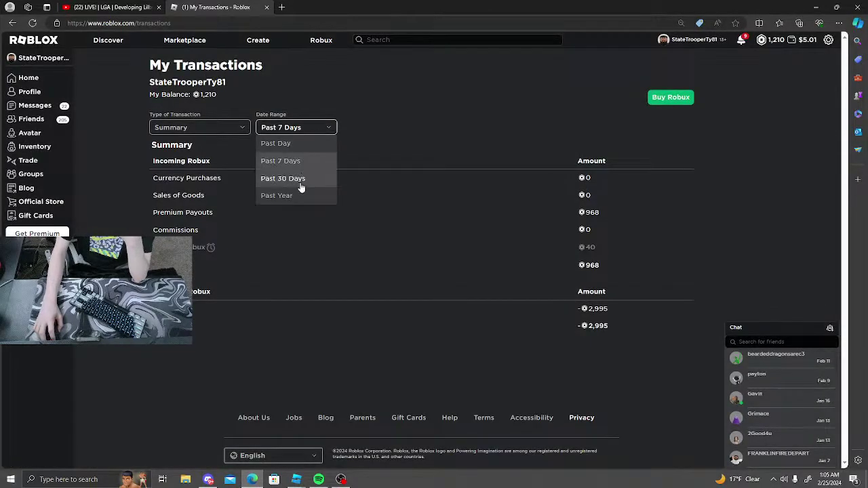
{"action": "left_click", "coordinate": [299, 178]}
{"action": "left_click", "coordinate": [325, 131]}
{"action": "left_click", "coordinate": [301, 195]}
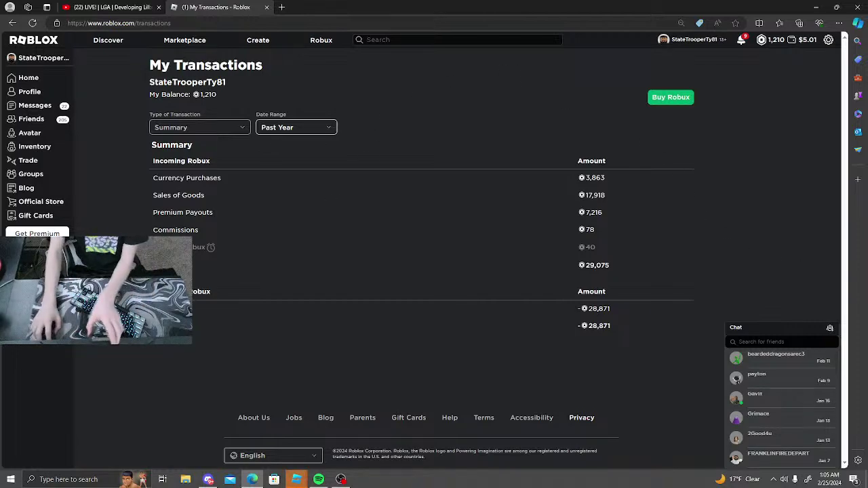
Close the terrain, asset and 3D text panels and hide the game's GUI overlays.
{"action": "key", "text": "alt+Tab"}
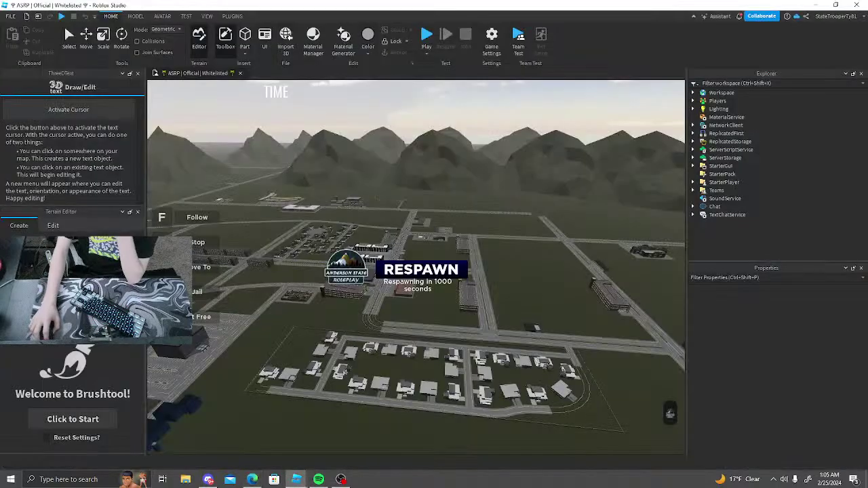
{"action": "right_click_drag", "start_coordinate": [484, 311], "coordinate": [160, 130]}
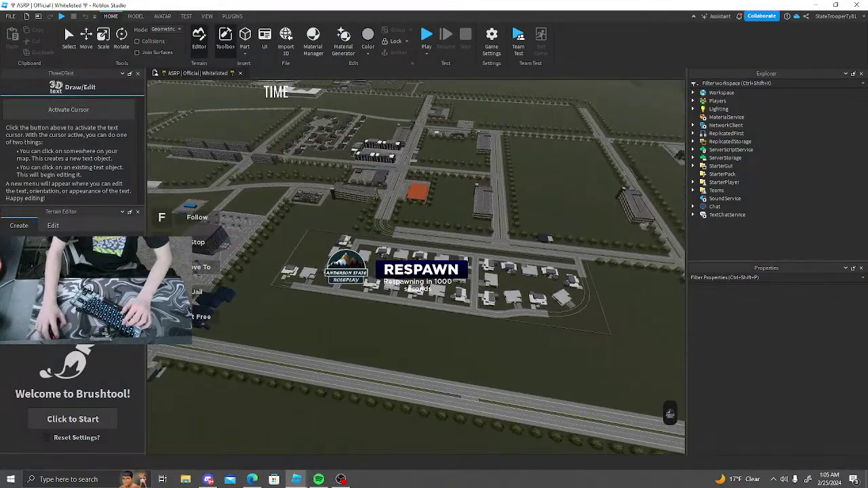
{"action": "left_click", "coordinate": [137, 212]}
{"action": "left_click", "coordinate": [225, 37]}
{"action": "left_click", "coordinate": [119, 73]}
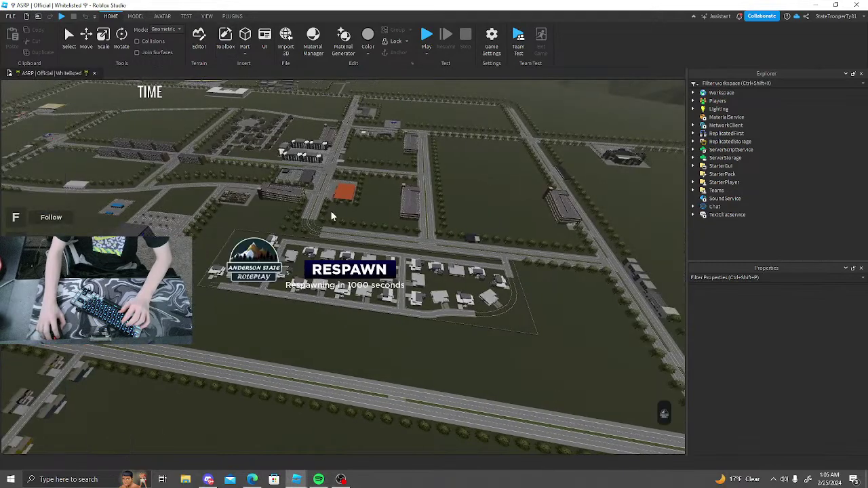
{"action": "left_click", "coordinate": [207, 15]}
{"action": "left_click", "coordinate": [651, 38]}
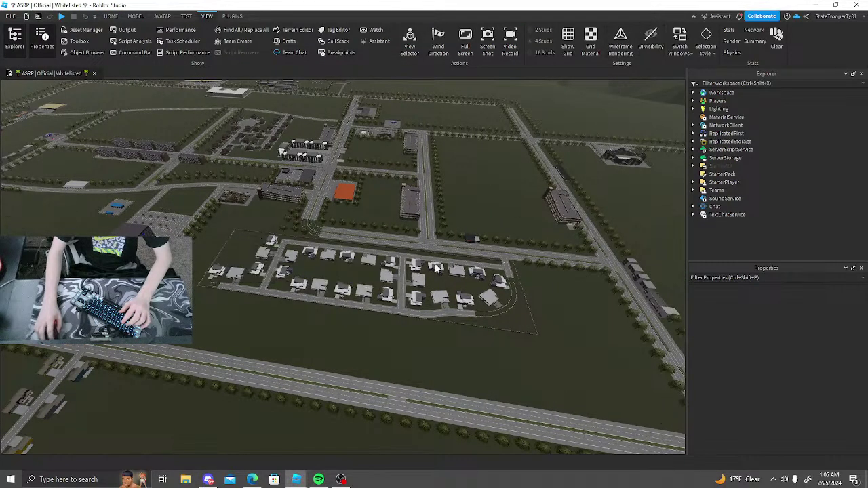
Fly the camera over Lilburn into an aerial view of the town and mountains.
{"action": "scroll", "coordinate": [424, 270], "scroll_direction": "up", "scroll_amount": 2}
{"action": "scroll", "coordinate": [424, 270], "scroll_direction": "up", "scroll_amount": 3}
{"action": "right_click_drag", "start_coordinate": [424, 270], "coordinate": [366, 242]}
{"action": "key", "text": "w"}
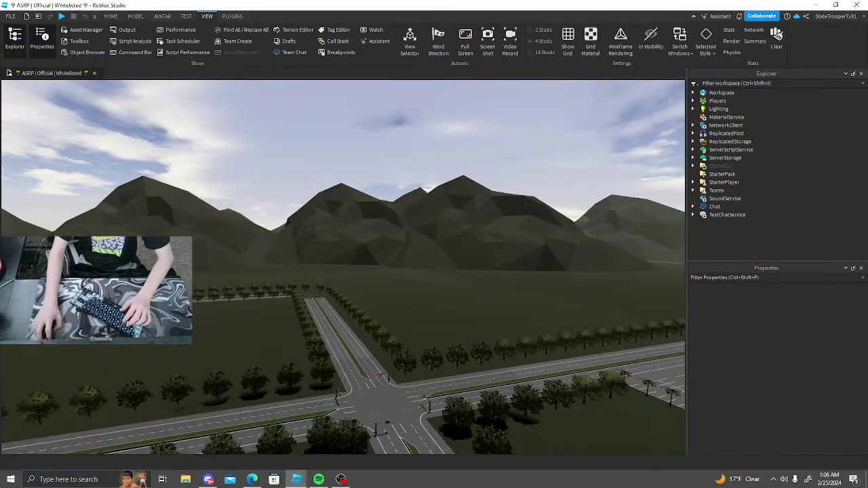
{"action": "key", "text": "alt+Tab"}
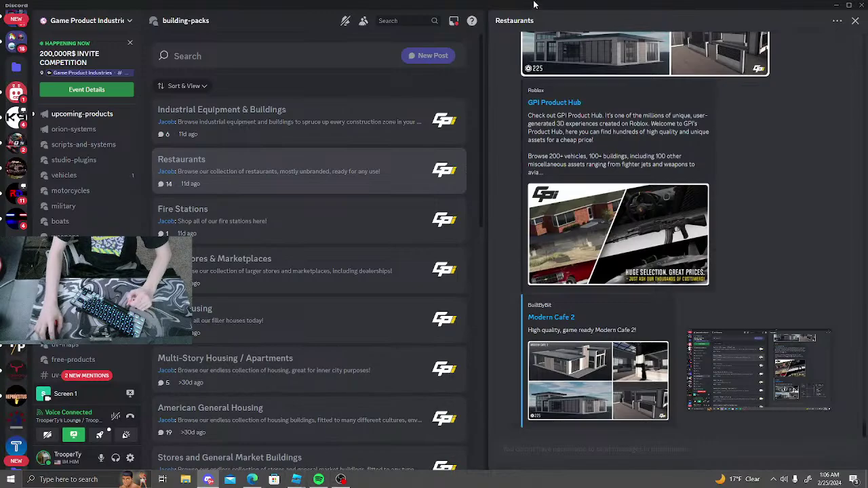
{"action": "scroll", "coordinate": [29, 44], "scroll_direction": "up", "scroll_amount": 5}
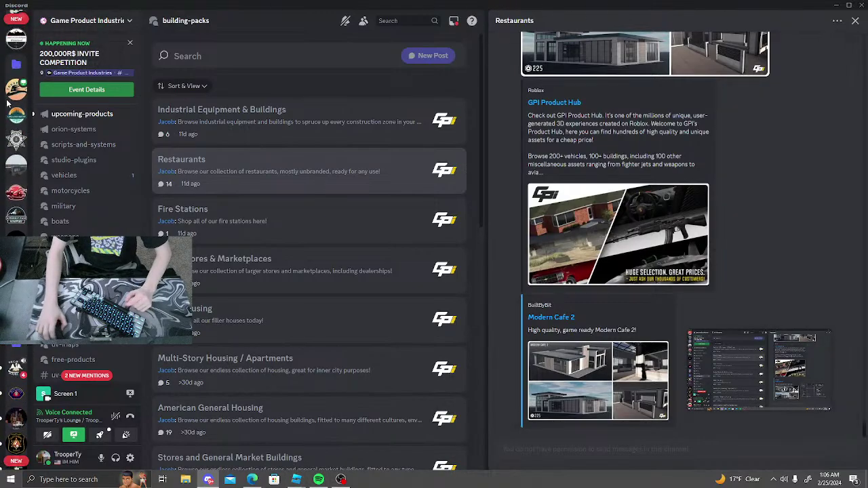
{"action": "key", "text": "alt+Tab"}
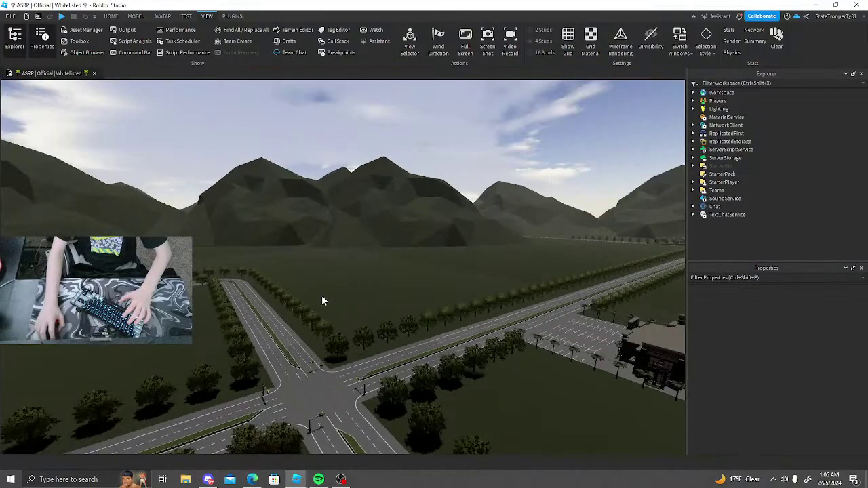
{"action": "right_click_drag", "start_coordinate": [321, 296], "coordinate": [379, 270]}
{"action": "key", "text": "e"}
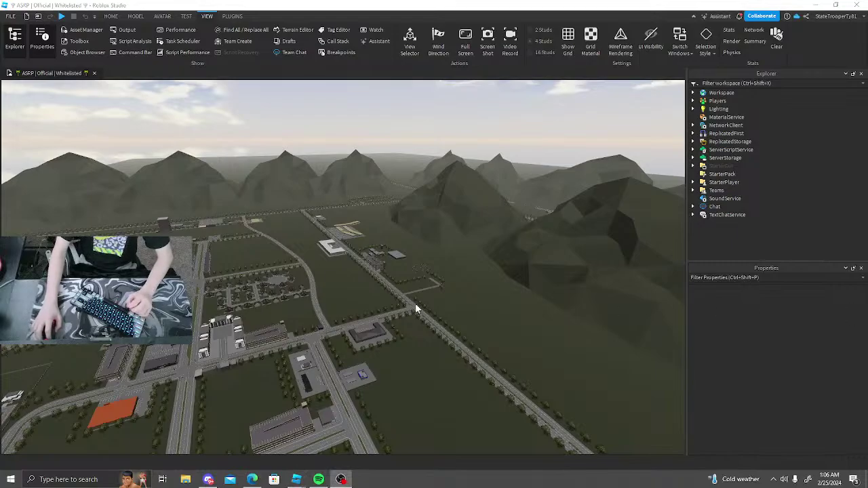
{"action": "scroll", "coordinate": [412, 301], "scroll_direction": "down", "scroll_amount": 5}
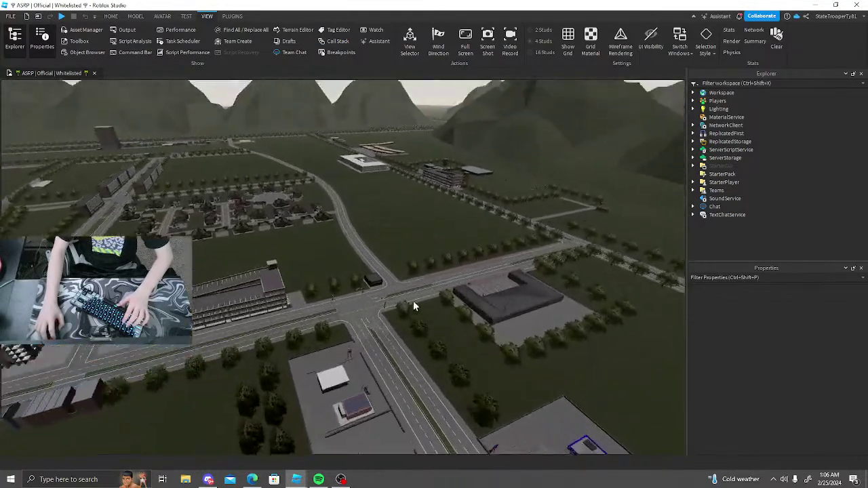
{"action": "right_click_drag", "start_coordinate": [414, 301], "coordinate": [600, 317]}
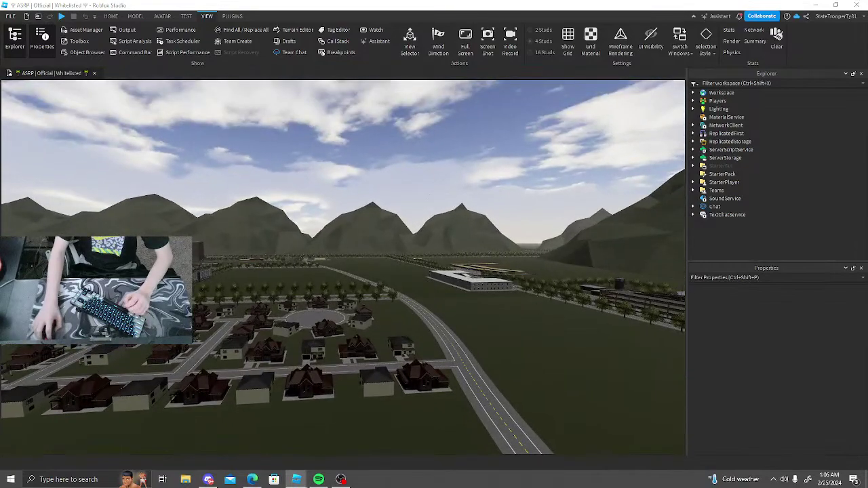
Check the transactions page, then fly forward to a wide view over the town.
{"action": "key", "text": "alt+Tab"}
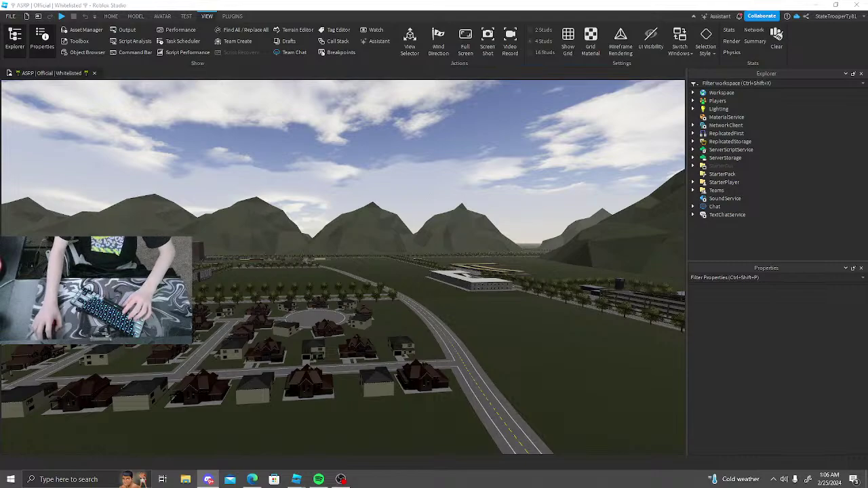
{"action": "key", "text": "alt+Tab"}
{"action": "key", "text": "alt+Tab"}
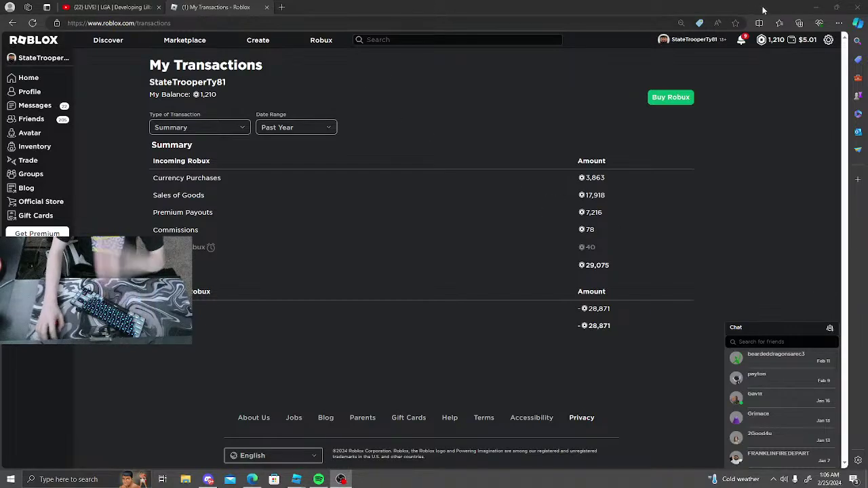
{"action": "left_click", "coordinate": [816, 8]}
{"action": "key", "text": "w"}
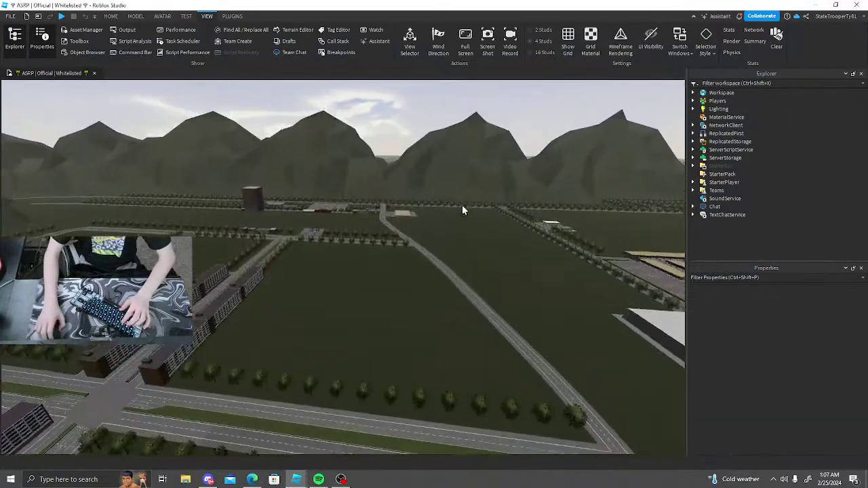
{"action": "key", "text": "w"}
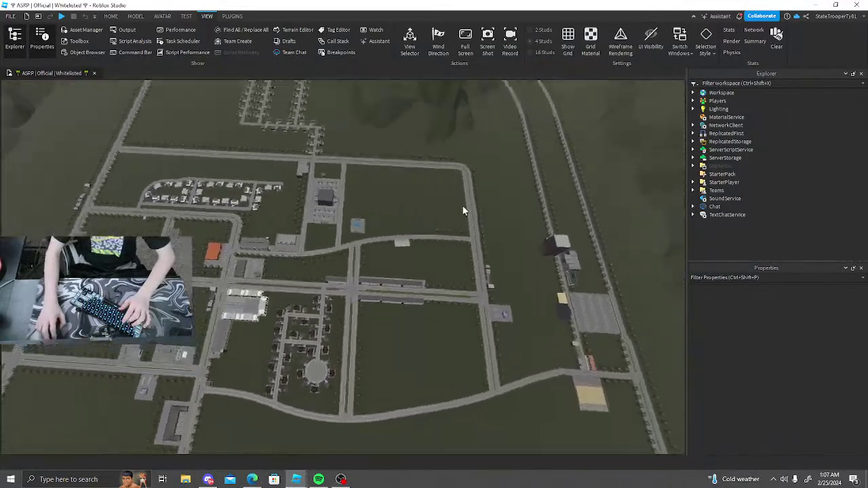
{"action": "right_click_drag", "start_coordinate": [464, 211], "coordinate": [466, 215]}
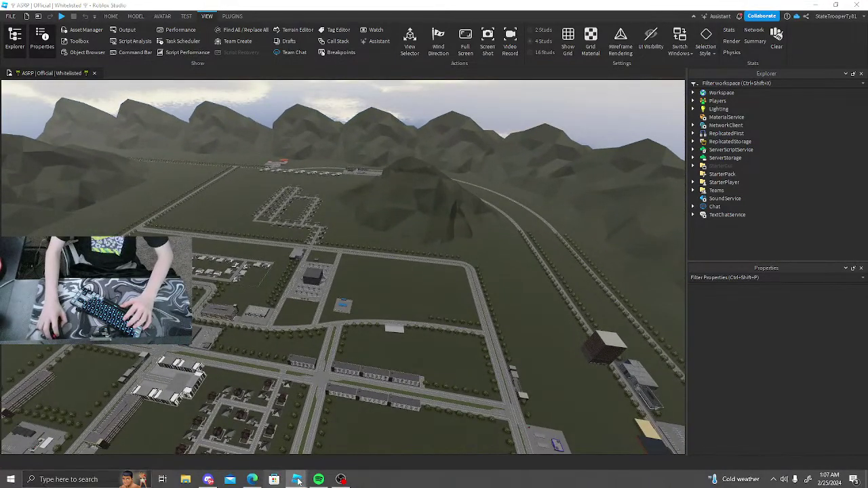
Pan across the ASRP map, then bring the Lilburn, GA place window forward.
{"action": "mouse_move", "coordinate": [299, 481]}
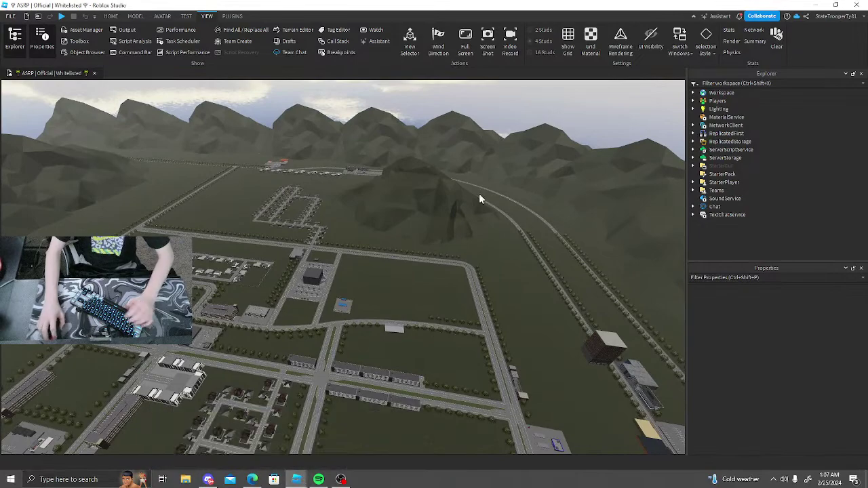
{"action": "key", "text": "d"}
{"action": "left_click", "coordinate": [316, 456]}
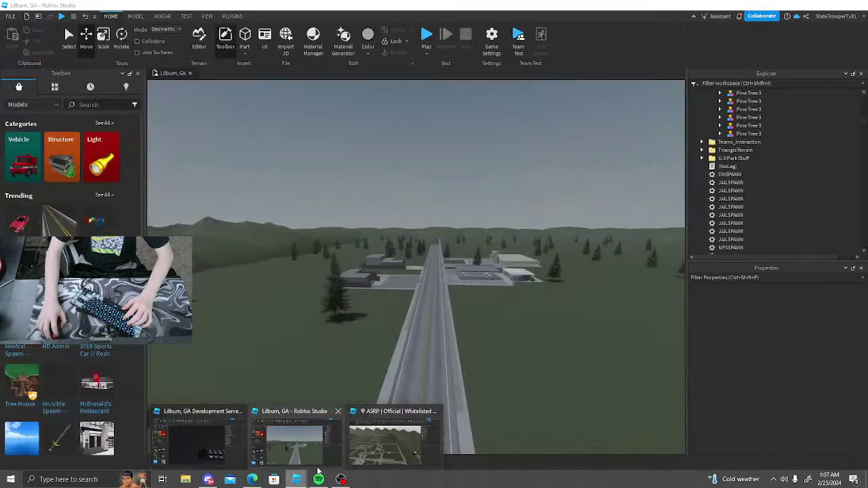
Fly toward the town's buildings, then switch to the Discord direct message.
{"action": "key", "text": "w"}
{"action": "mouse_move", "coordinate": [422, 232]}
{"action": "right_mouse_down"}
{"action": "mouse_move", "coordinate": [410, 226]}
{"action": "mouse_move", "coordinate": [428, 233]}
{"action": "right_mouse_up"}
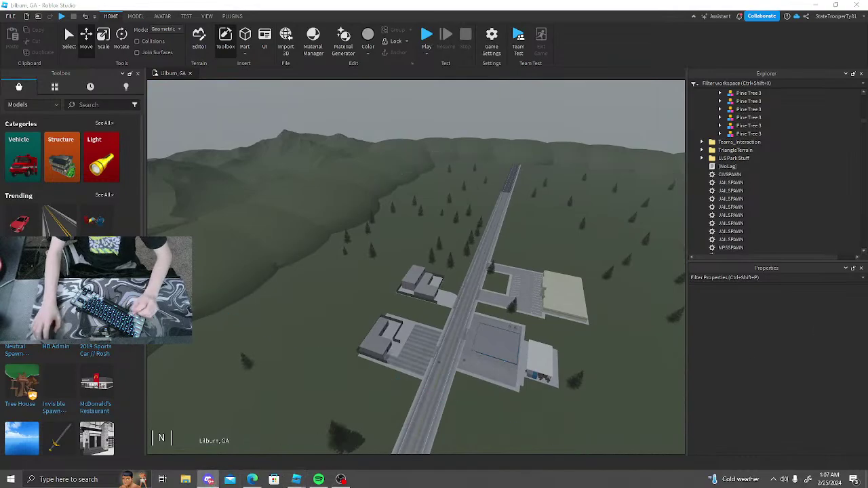
{"action": "left_click", "coordinate": [209, 480]}
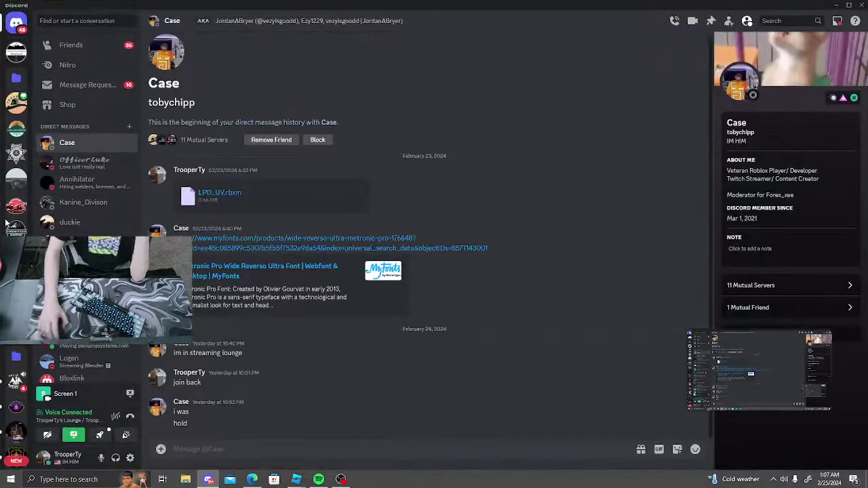
Browse building listings in the fire apparatus hub, RespoLight Development and Emergency Vehicle Outfitting servers.
{"action": "scroll", "coordinate": [19, 351], "scroll_direction": "down", "scroll_amount": 3}
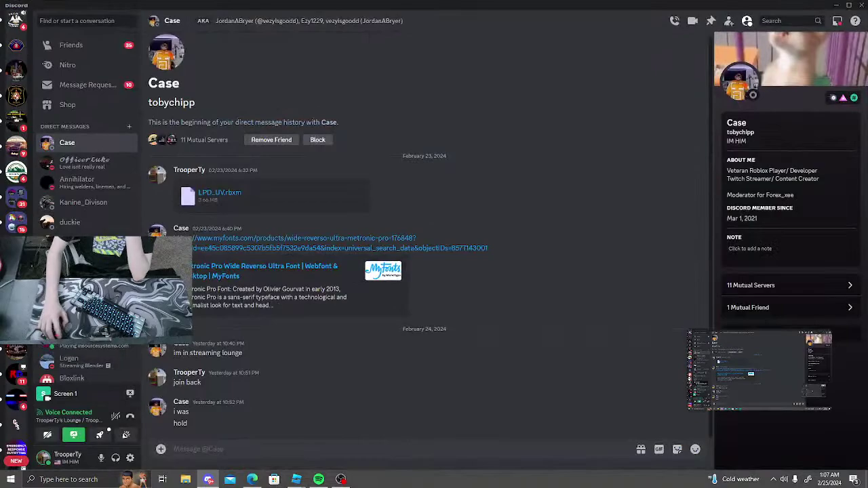
{"action": "left_click", "coordinate": [16, 367]}
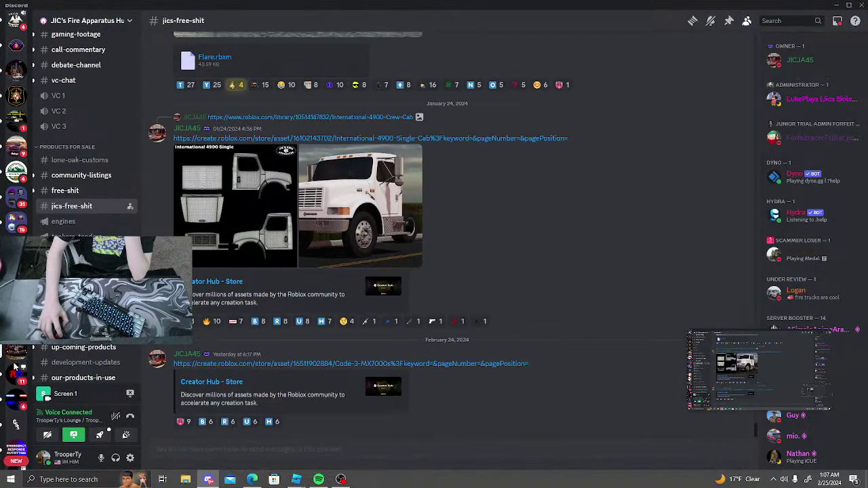
{"action": "left_click", "coordinate": [16, 352]}
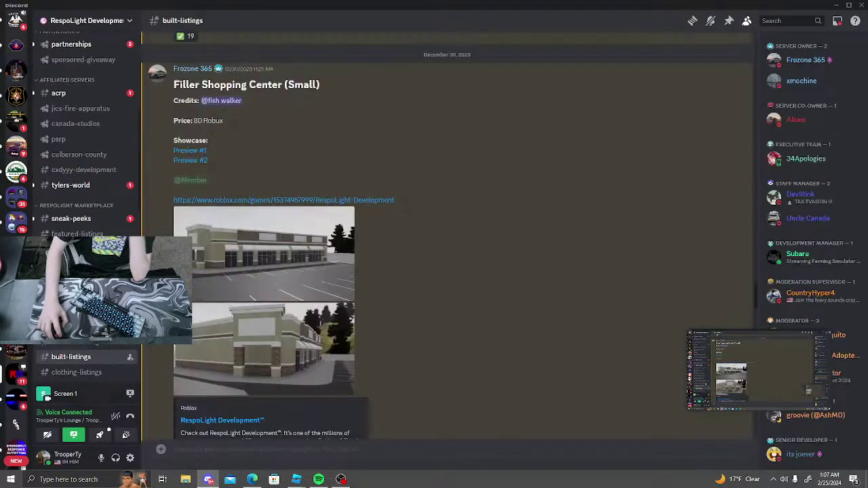
{"action": "scroll", "coordinate": [218, 324], "scroll_direction": "down", "scroll_amount": 10}
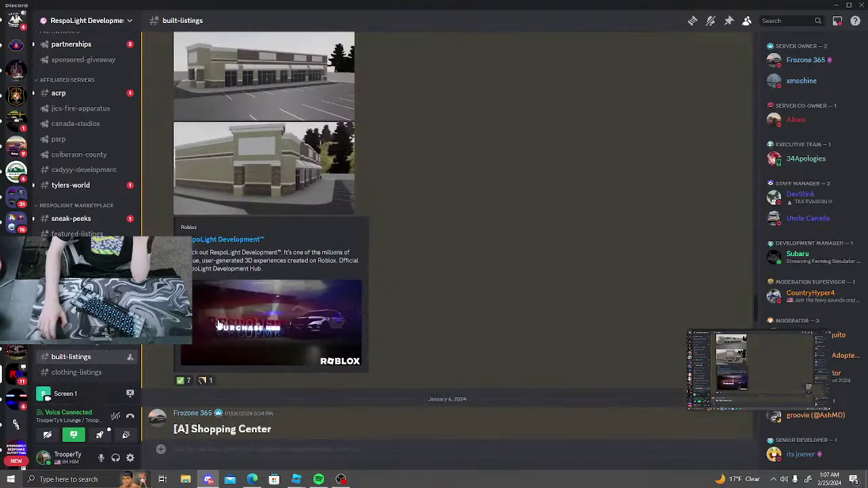
{"action": "scroll", "coordinate": [217, 325], "scroll_direction": "down", "scroll_amount": 12}
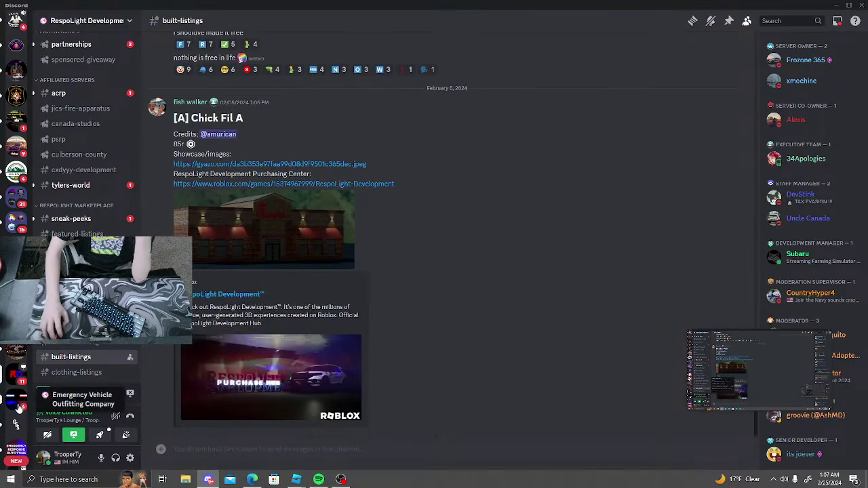
{"action": "left_click", "coordinate": [19, 407]}
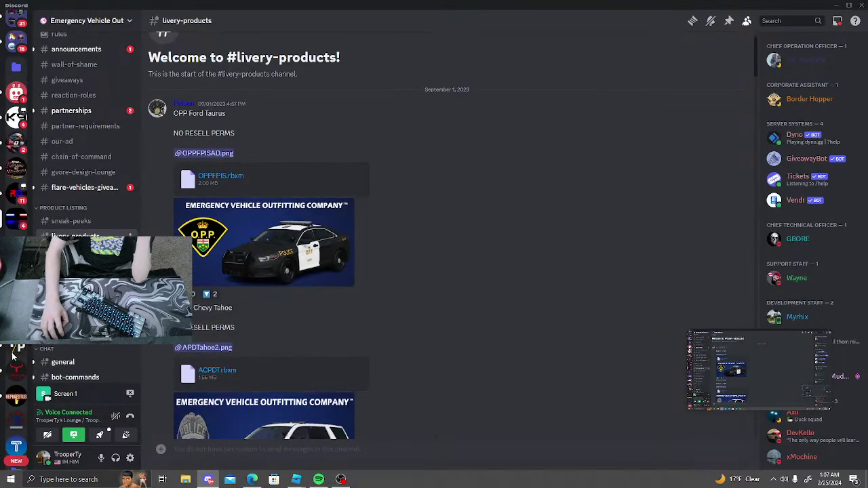
{"action": "left_click", "coordinate": [74, 237]}
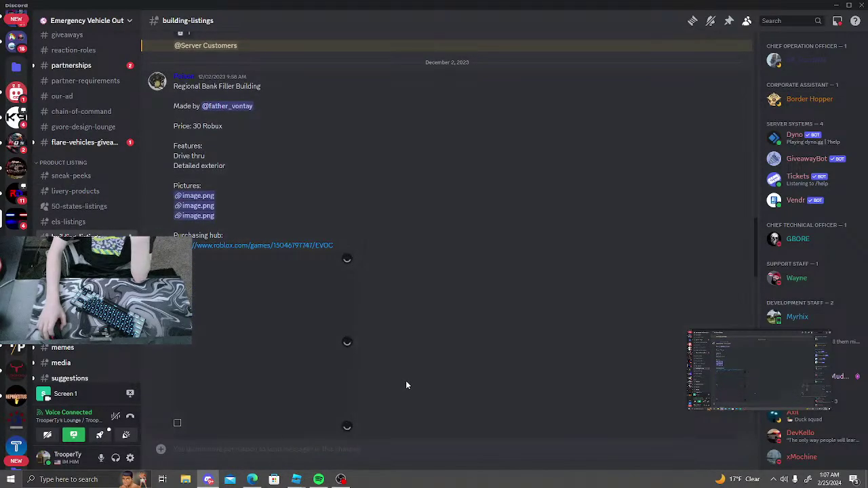
{"action": "scroll", "coordinate": [406, 385], "scroll_direction": "up", "scroll_amount": 5}
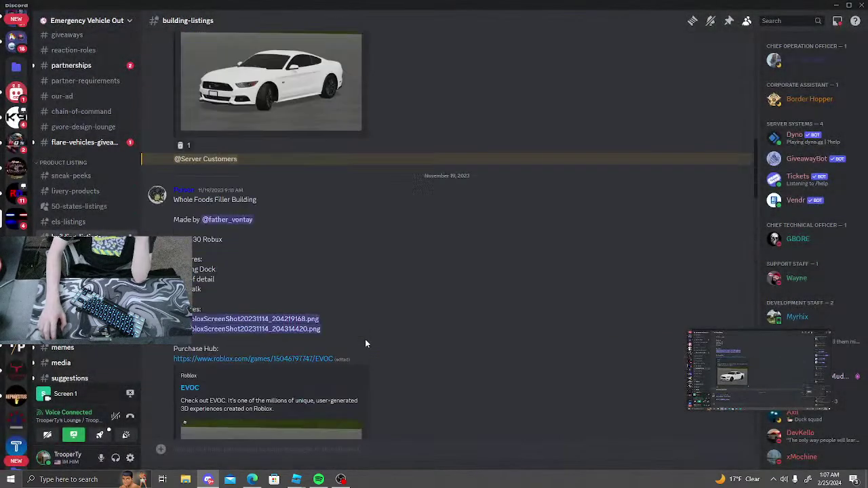
{"action": "scroll", "coordinate": [365, 344], "scroll_direction": "up", "scroll_amount": 5}
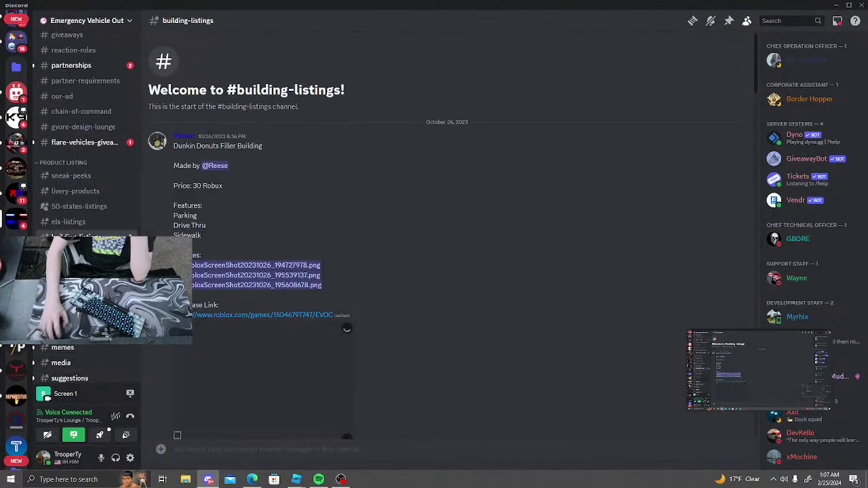
Skim listings in Code 5 Systems, Emergency Response, Tactical Productions, Longhorn Outfitters and Canine Outfitting.
{"action": "key", "text": "ctrl+alt+Down"}
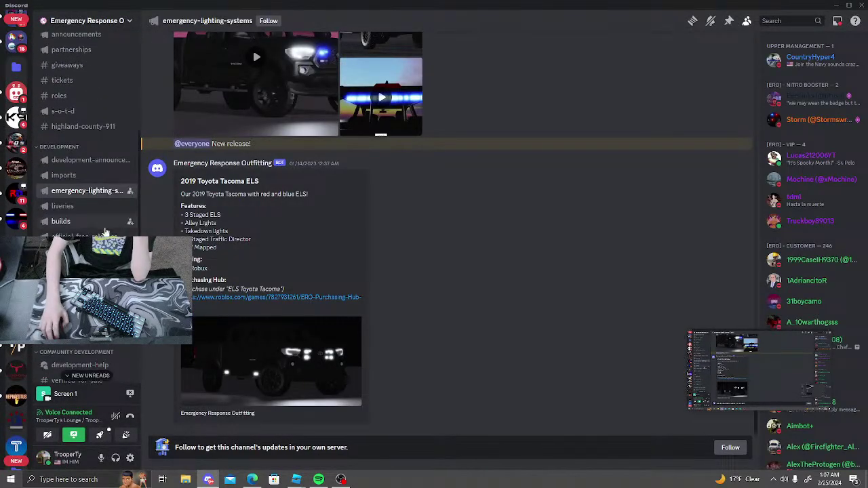
{"action": "key", "text": "alt+Down"}
{"action": "key", "text": "alt+Down"}
{"action": "key", "text": "ctrl+alt+Down"}
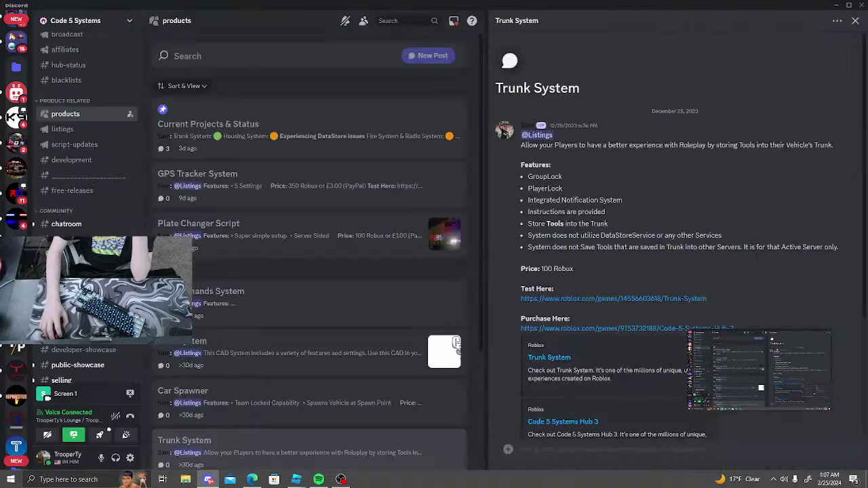
{"action": "key", "text": "ctrl+alt+Down"}
{"action": "key", "text": "ctrl+alt+Down"}
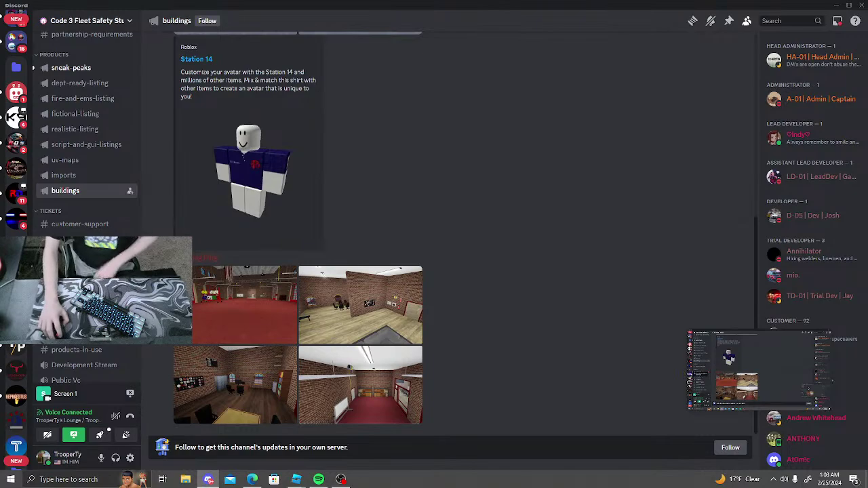
{"action": "left_click", "coordinate": [17, 395]}
{"action": "left_click", "coordinate": [15, 348]}
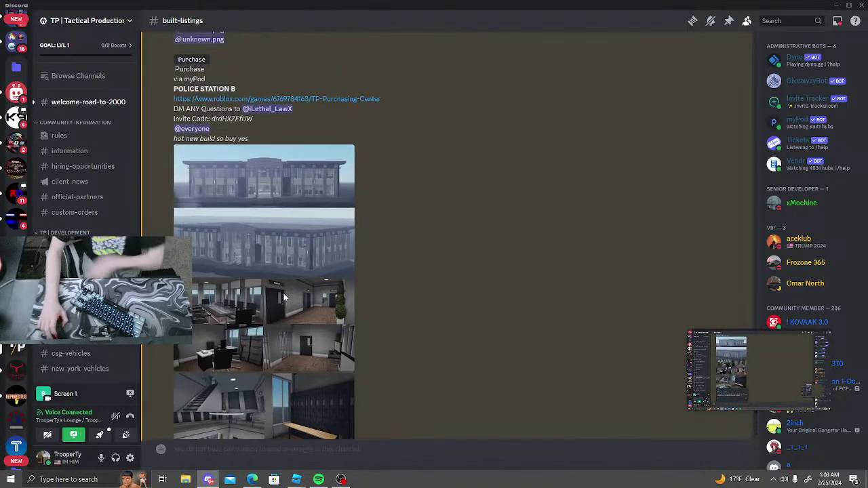
{"action": "left_click", "coordinate": [17, 369]}
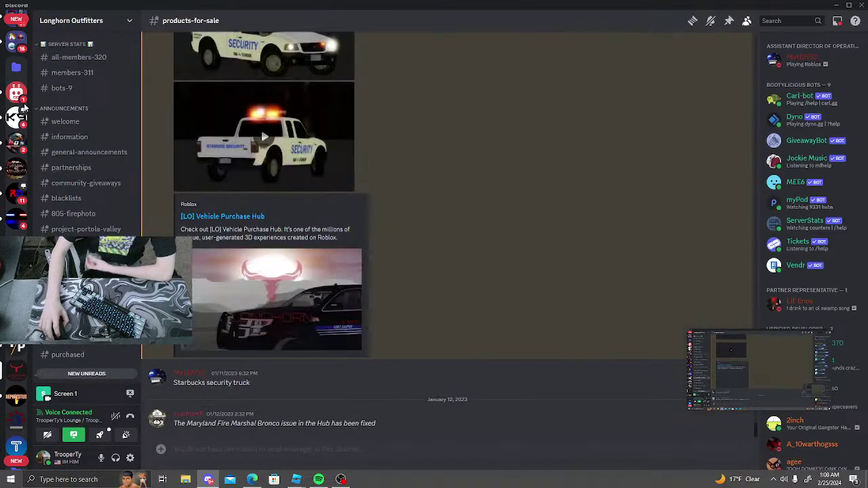
{"action": "left_click", "coordinate": [16, 120]}
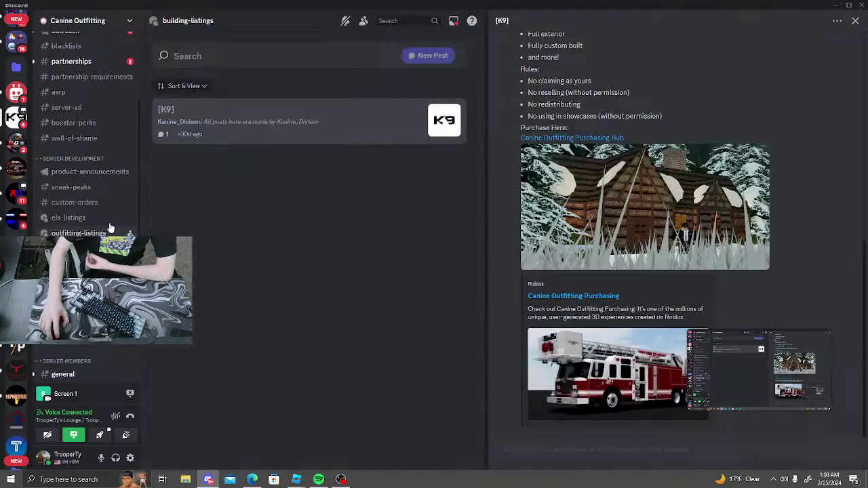
{"action": "scroll", "coordinate": [111, 227], "scroll_direction": "down", "scroll_amount": 5}
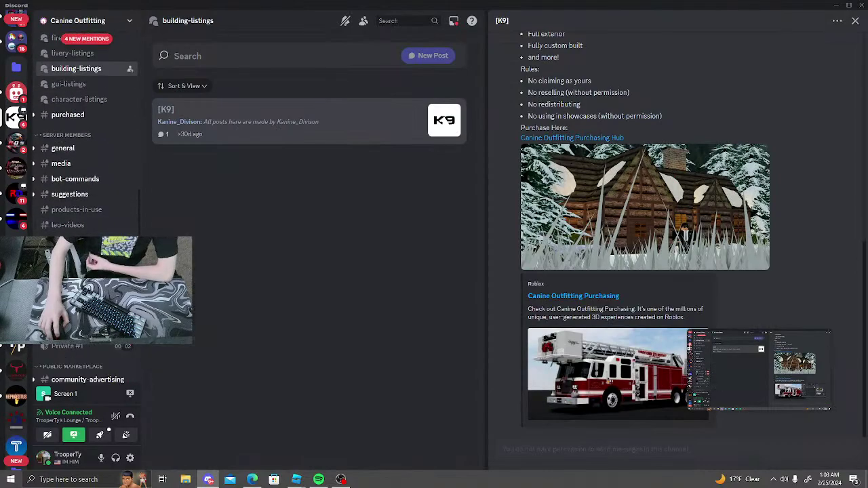
Look along the highway in the Lilburn, GA place, then return to the Roblox transactions page.
{"action": "key", "text": "alt+Tab"}
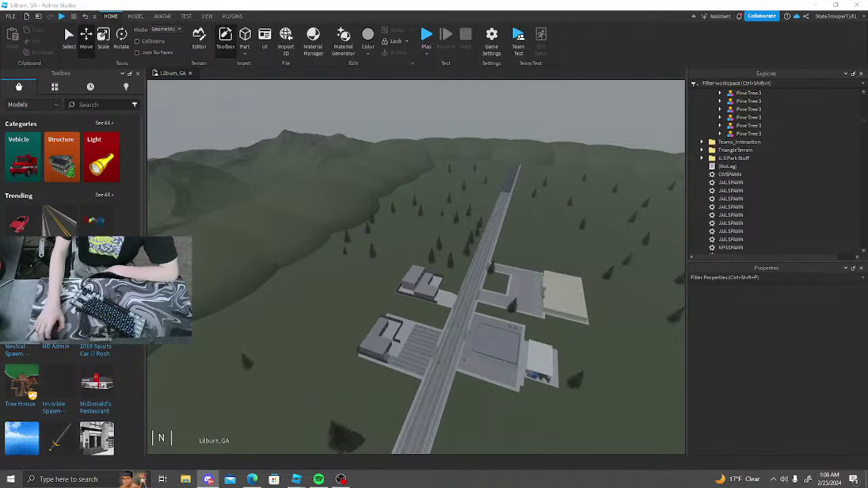
{"action": "right_click_drag", "start_coordinate": [464, 203], "coordinate": [464, 203]}
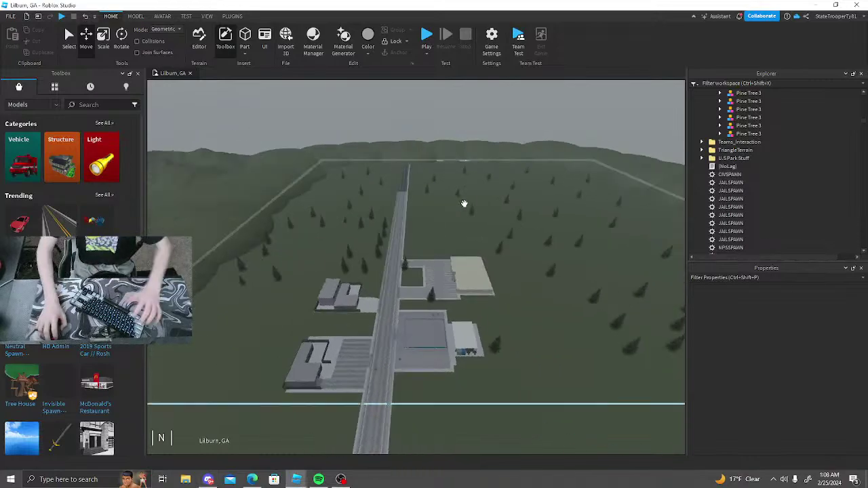
{"action": "key", "text": "s"}
{"action": "key", "text": "alt+Tab"}
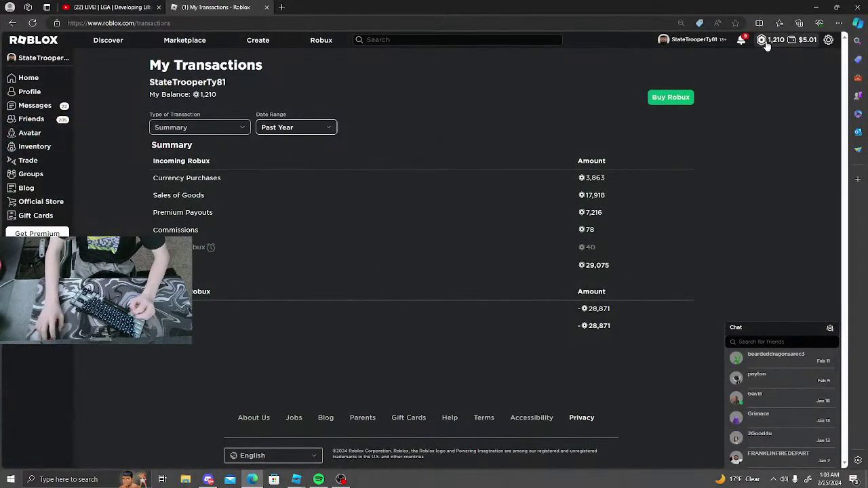
Refresh the transactions summary, then go back to the catalog item page.
{"action": "left_click", "coordinate": [31, 23]}
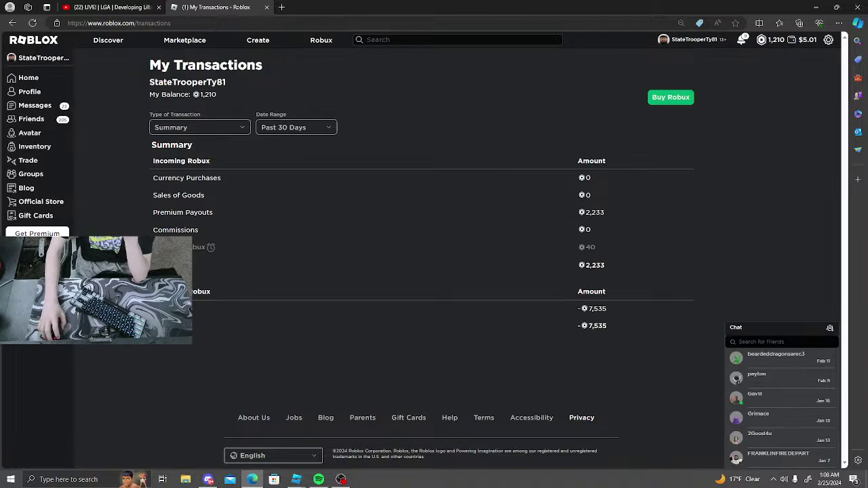
{"action": "left_click", "coordinate": [3, 23]}
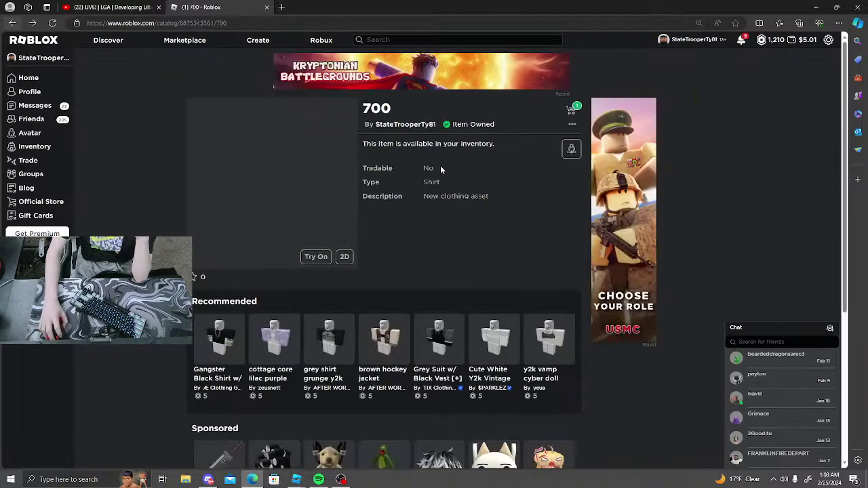
{"action": "left_click", "coordinate": [224, 23]}
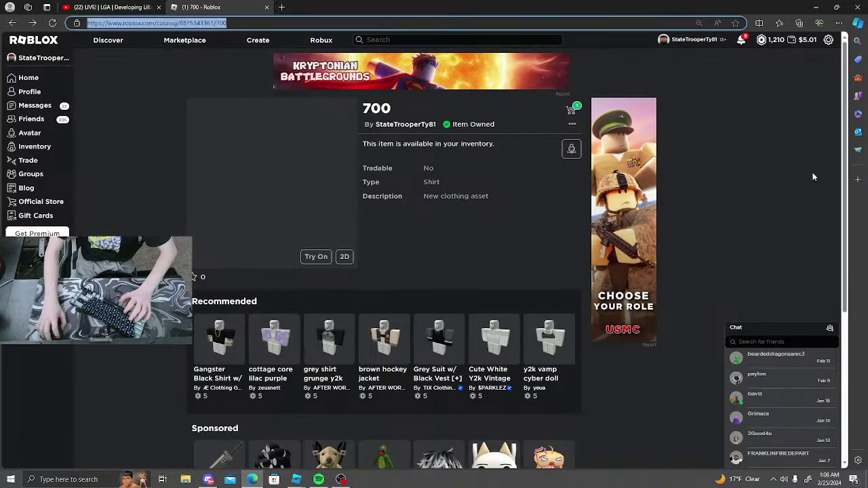
Return to the Lilburn, GA place in Studio and swing the view low toward the buildings.
{"action": "key", "text": "alt+Tab"}
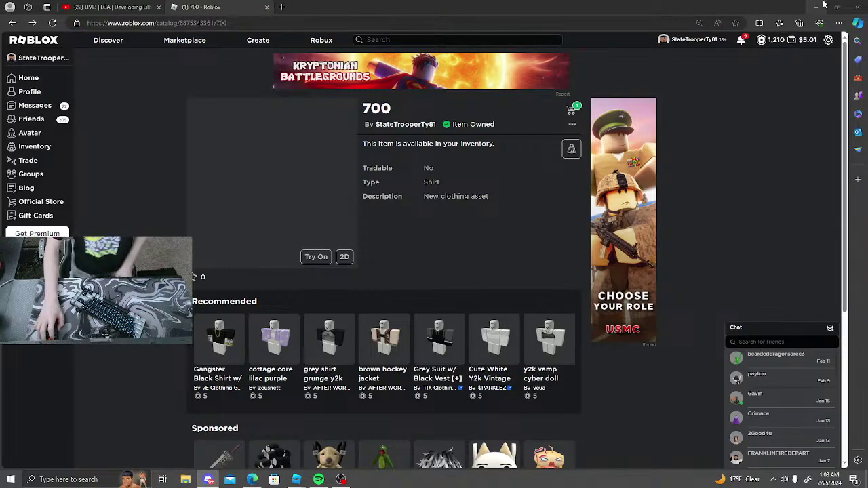
{"action": "key", "text": "alt+Tab"}
{"action": "scroll", "coordinate": [345, 227], "scroll_direction": "up", "scroll_amount": 6}
{"action": "right_click_drag", "start_coordinate": [465, 331], "coordinate": [466, 331]}
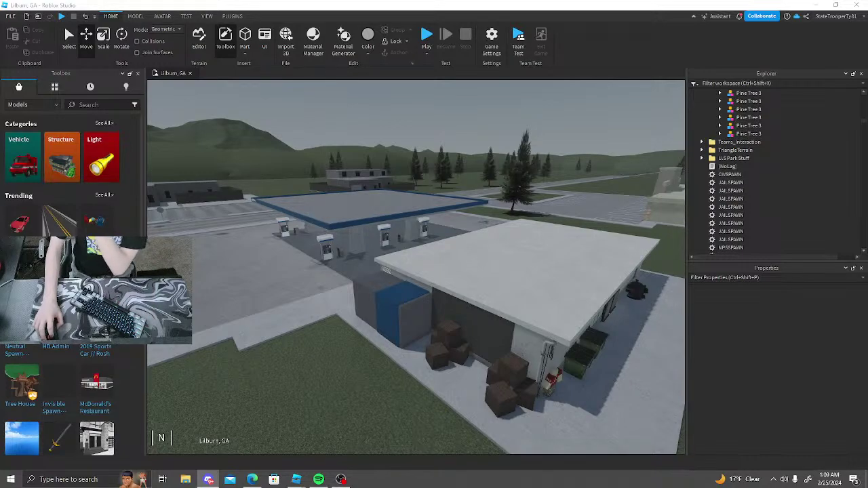
Minimize the browser and bring the ASRP | Official | Whitelisted place window forward.
{"action": "key", "text": "alt+Tab"}
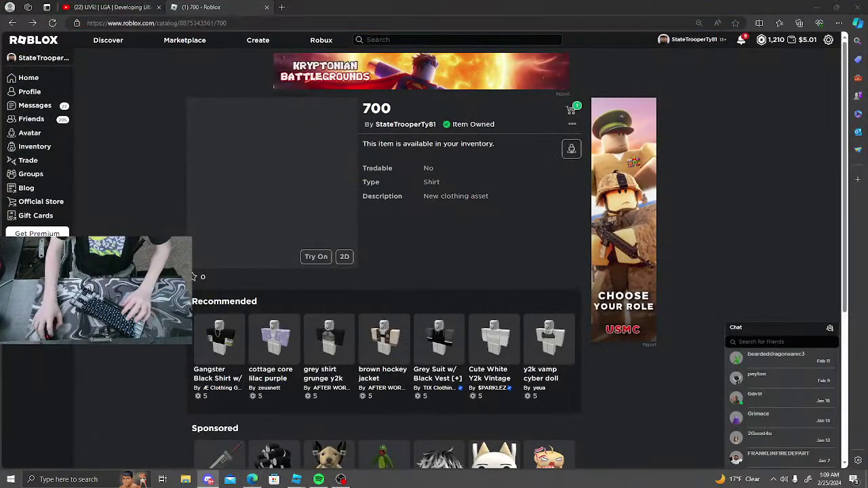
{"action": "left_click", "coordinate": [816, 7]}
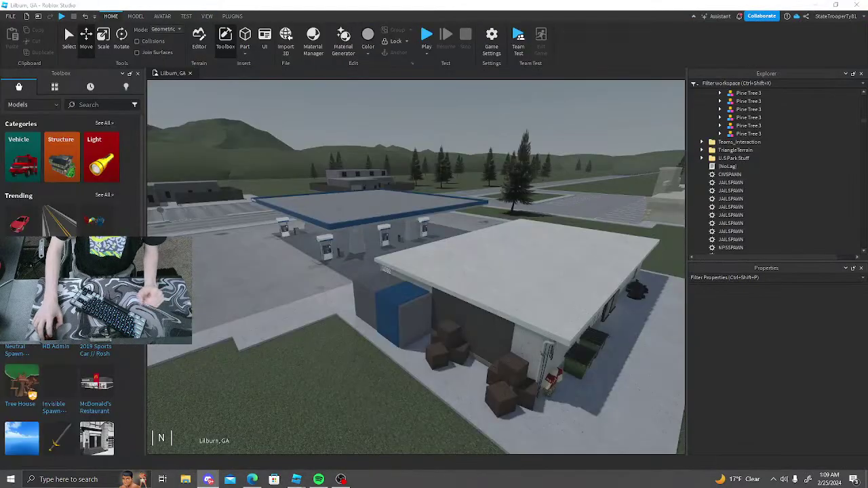
{"action": "key", "text": "alt+Tab"}
Search for mediafire.c, save the ASRP place copy as asrp.rbxl, then switch to MediaFire.
{"action": "left_click", "coordinate": [59, 480]}
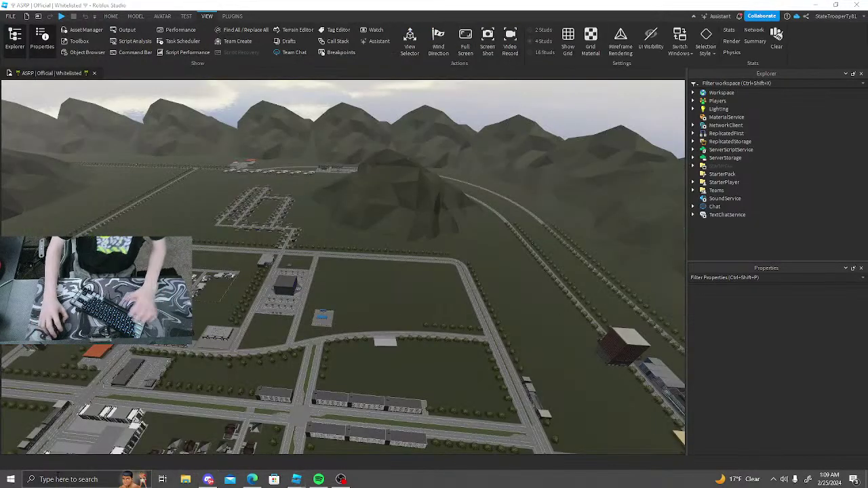
{"action": "type", "text": "mediafire.c"}
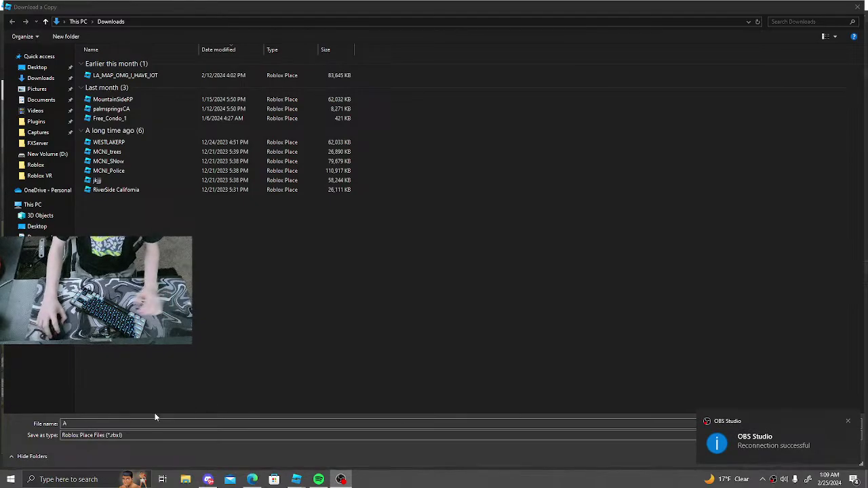
{"action": "type", "text": "asrp"}
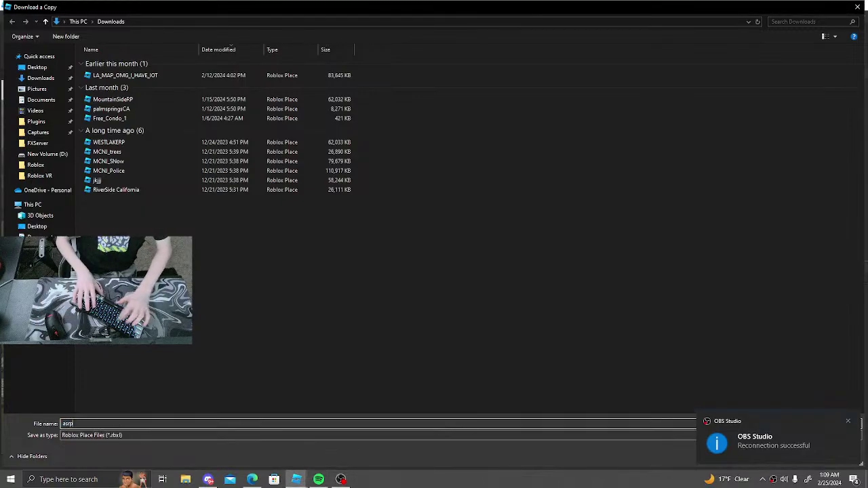
{"action": "key", "text": "Return"}
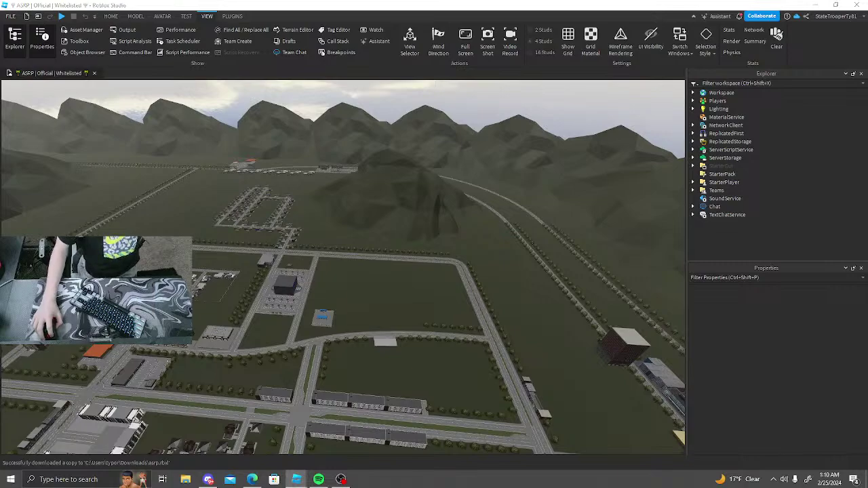
{"action": "key", "text": "alt+Tab"}
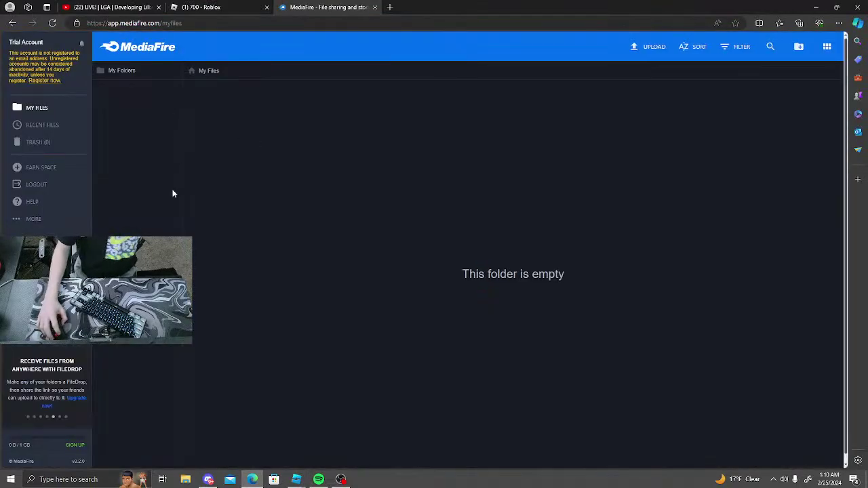
Upload asrp.rbxl to MediaFire.
{"action": "left_click", "coordinate": [649, 47]}
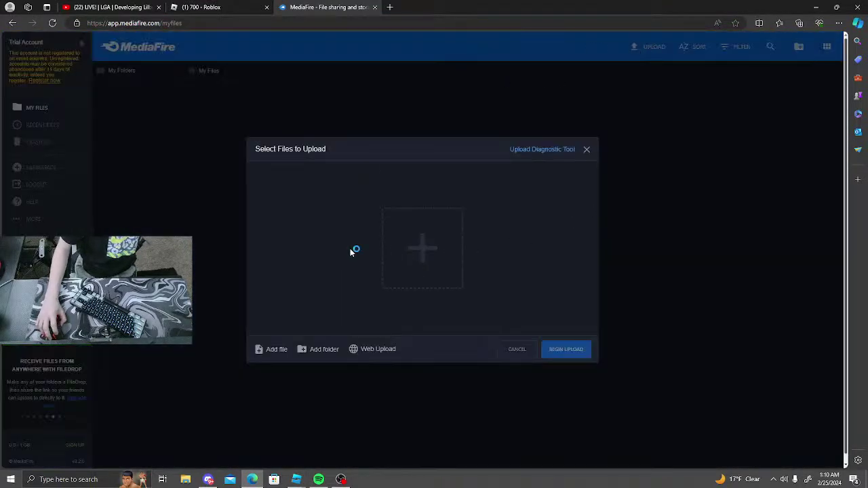
{"action": "double_click", "coordinate": [146, 74]}
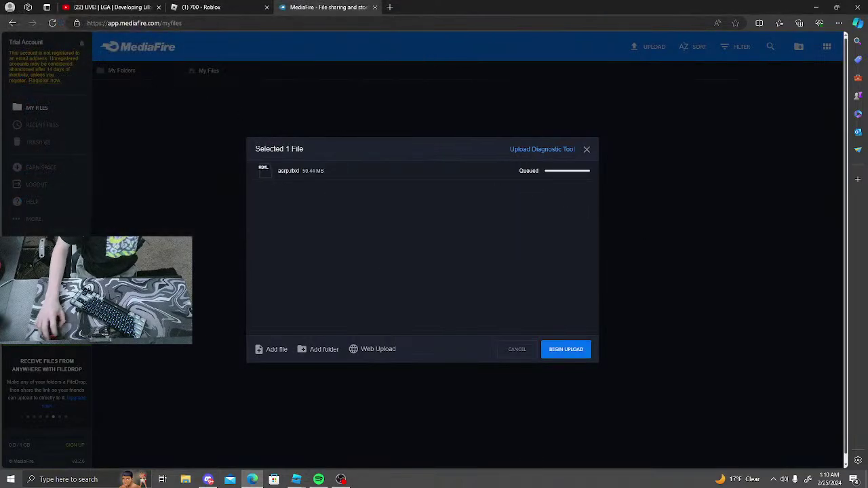
{"action": "left_click", "coordinate": [588, 354]}
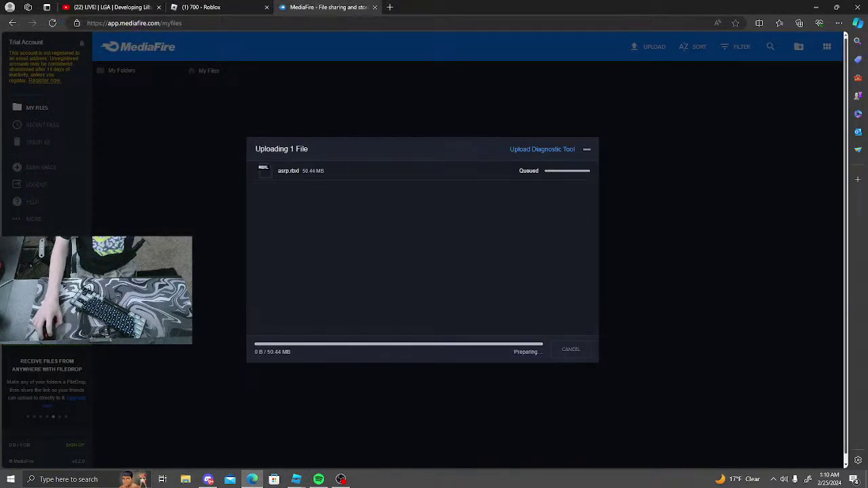
Glance at Studio, then reload the Roblox catalog page for the 700 shirt.
{"action": "key", "text": "alt+Tab"}
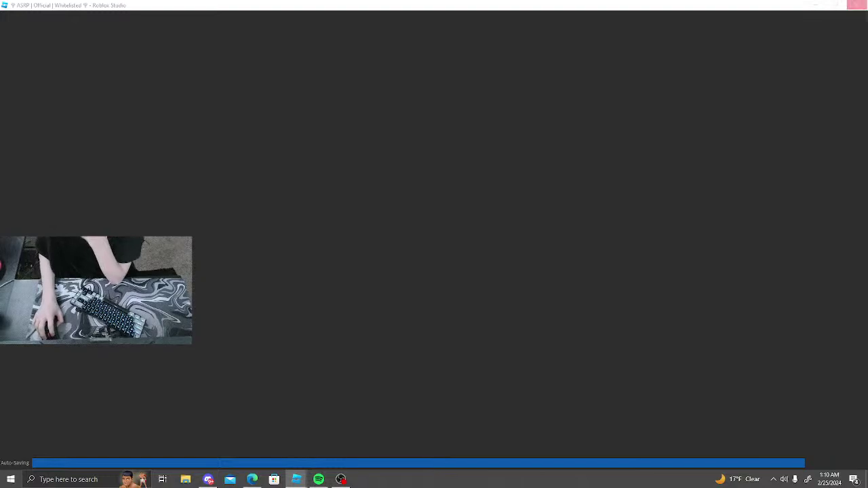
{"action": "left_click", "coordinate": [854, 5]}
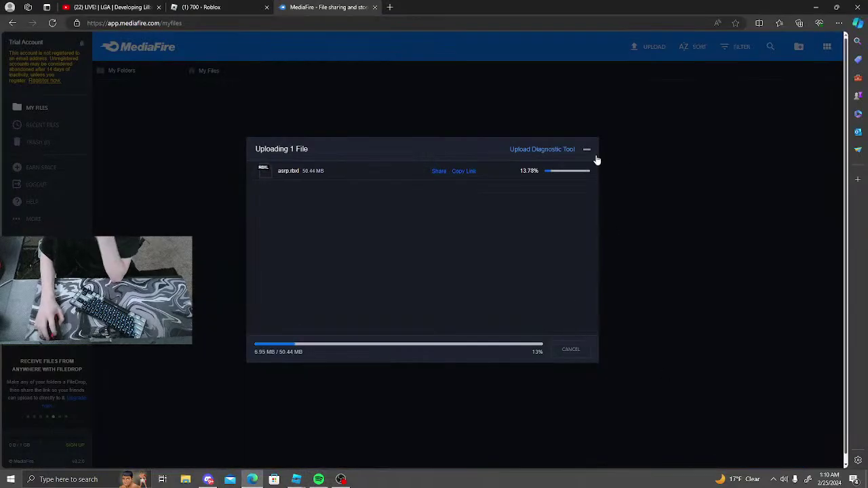
{"action": "left_click", "coordinate": [207, 7]}
{"action": "left_click", "coordinate": [52, 23]}
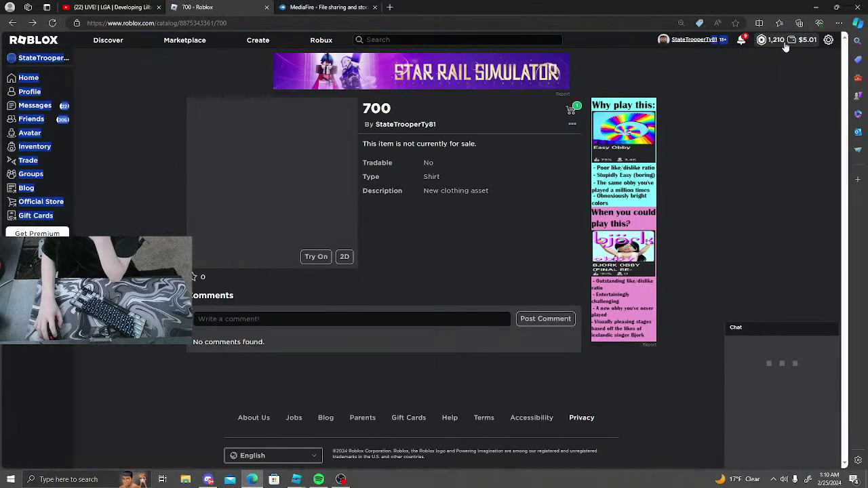
Open and refresh My Transactions, check the MediaFire upload, then bring Roblox Studio forward.
{"action": "left_click", "coordinate": [776, 42]}
{"action": "left_click", "coordinate": [777, 78]}
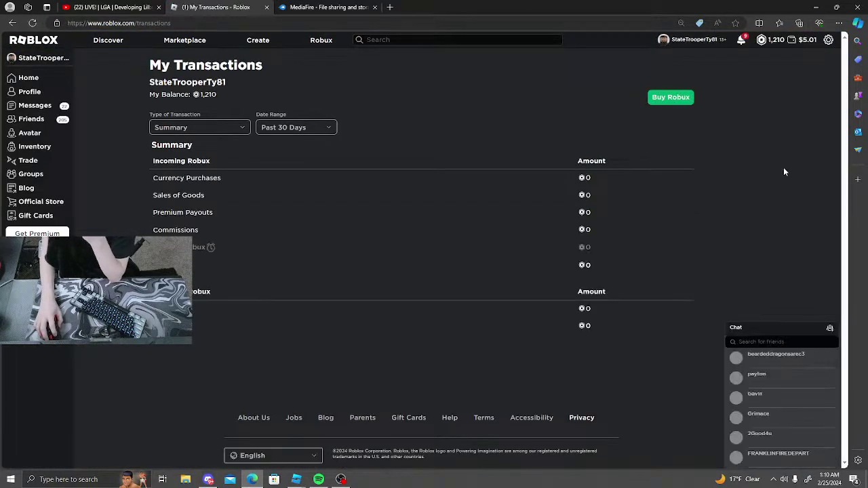
{"action": "key", "text": "F5"}
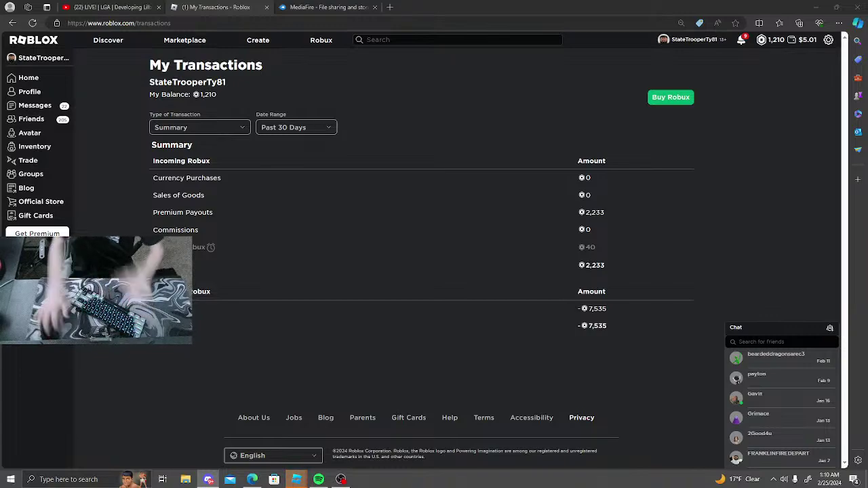
{"action": "left_click", "coordinate": [360, 7]}
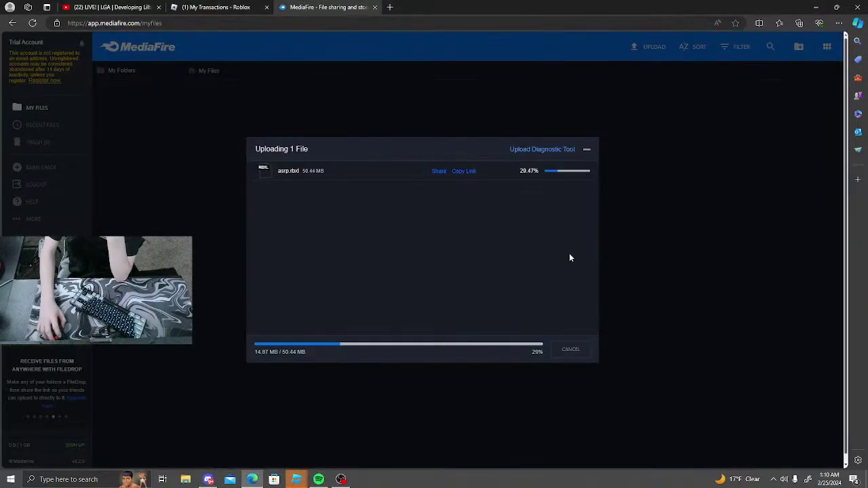
{"action": "left_click", "coordinate": [816, 7]}
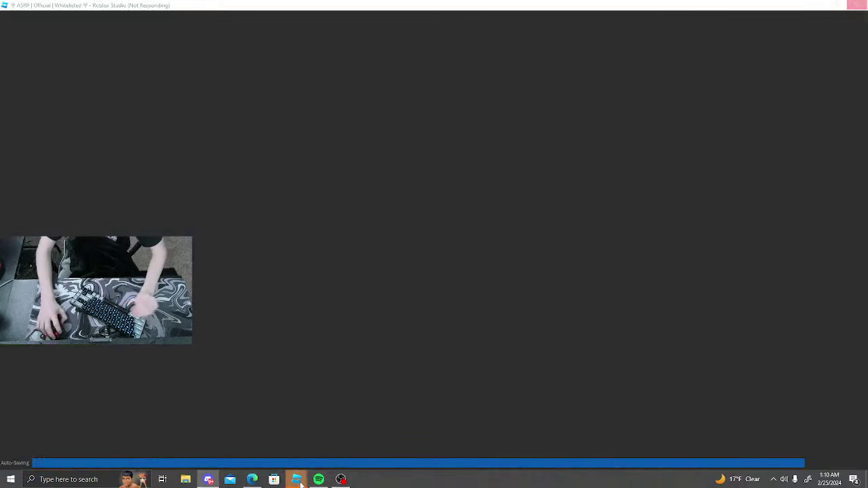
{"action": "left_click", "coordinate": [294, 442]}
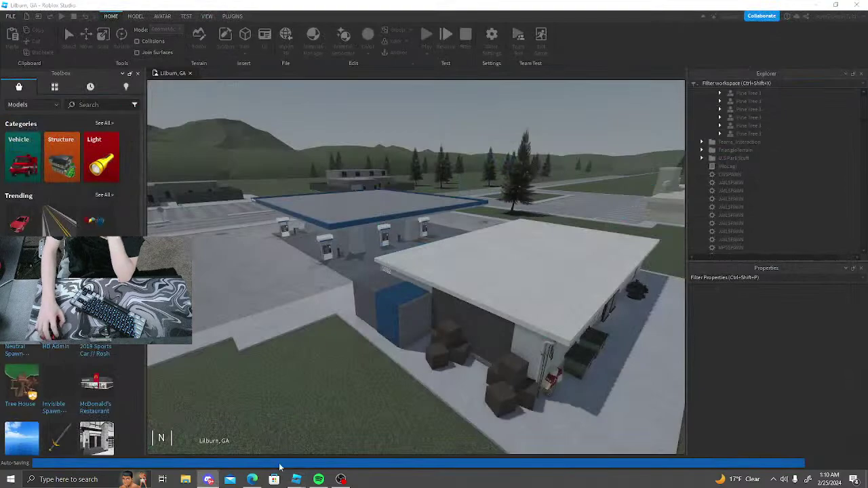
Reload the My Transactions page, then orbit the Studio camera around the gas station.
{"action": "mouse_move", "coordinate": [251, 481]}
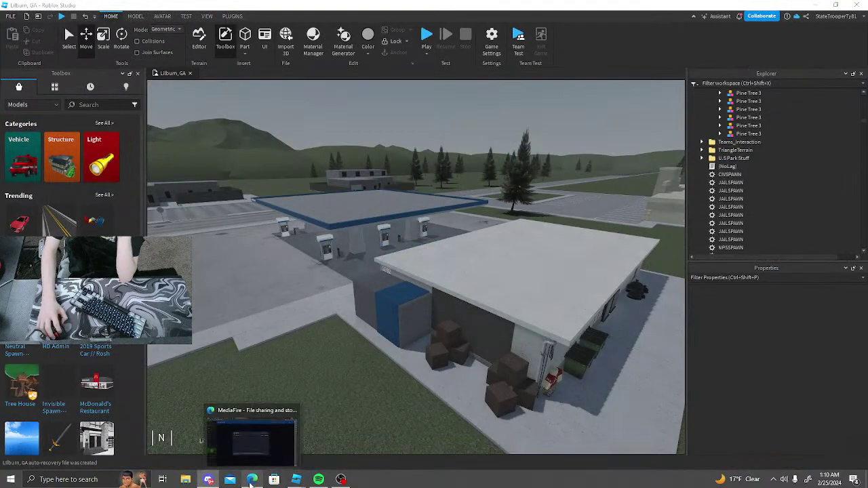
{"action": "mouse_move", "coordinate": [296, 480]}
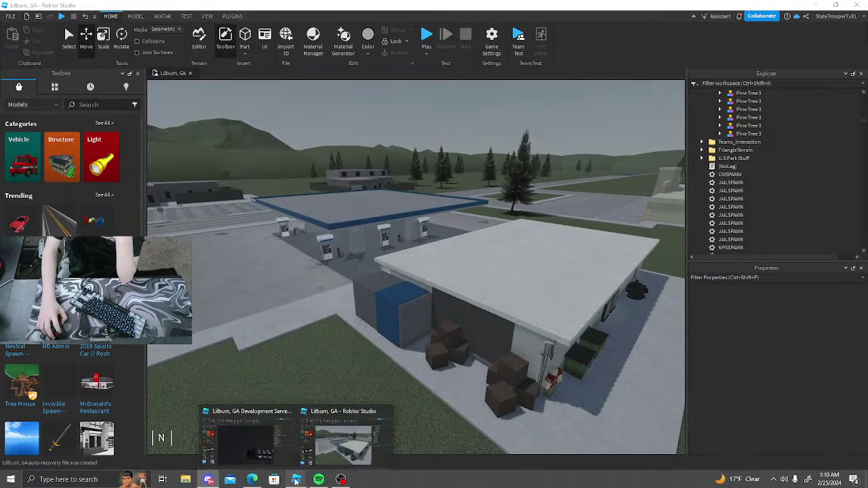
{"action": "left_click", "coordinate": [251, 480]}
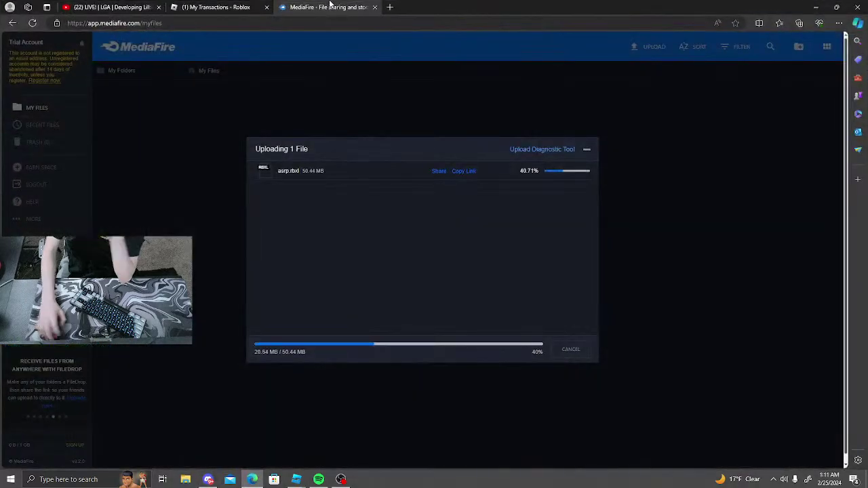
{"action": "left_click", "coordinate": [217, 7]}
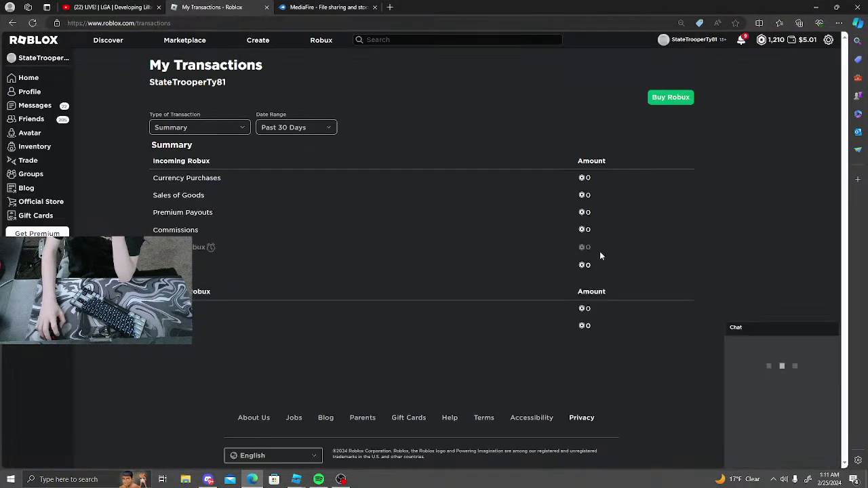
{"action": "left_click", "coordinate": [32, 23]}
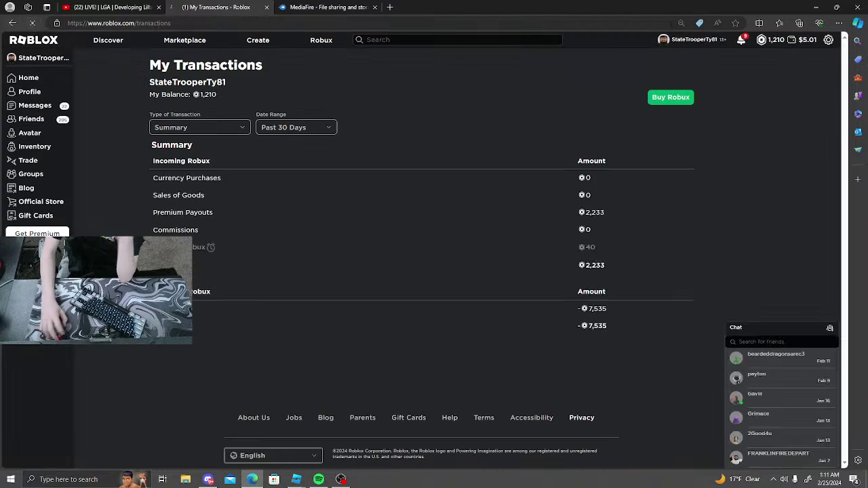
{"action": "left_click", "coordinate": [817, 8]}
{"action": "right_click_drag", "start_coordinate": [553, 262], "coordinate": [394, 291]}
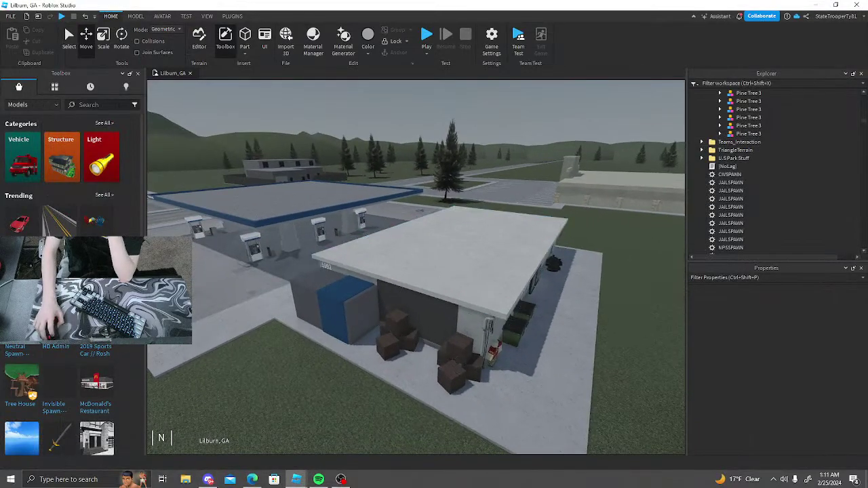
Check the MediaFire upload, orbit over the road by the gas station, then switch to Discord.
{"action": "key", "text": "alt+Tab"}
{"action": "key", "text": "ctrl+Tab"}
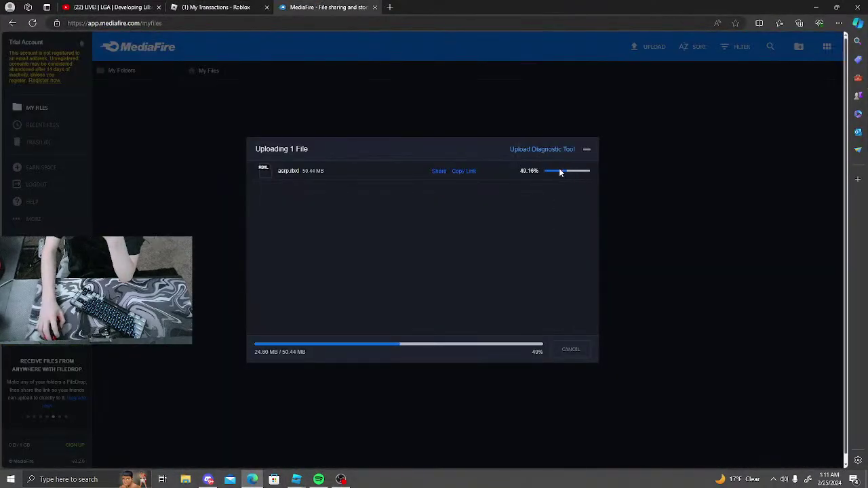
{"action": "left_click", "coordinate": [816, 7]}
{"action": "right_click_drag", "start_coordinate": [533, 269], "coordinate": [534, 269]}
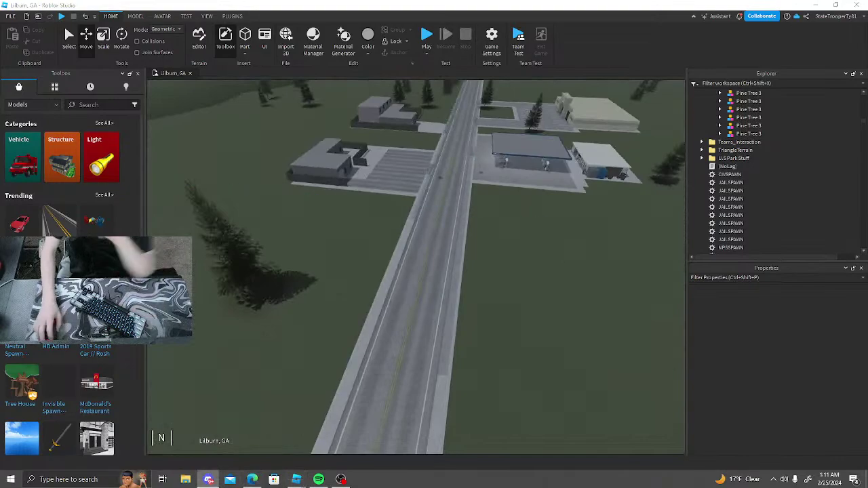
{"action": "key", "text": "alt+Tab"}
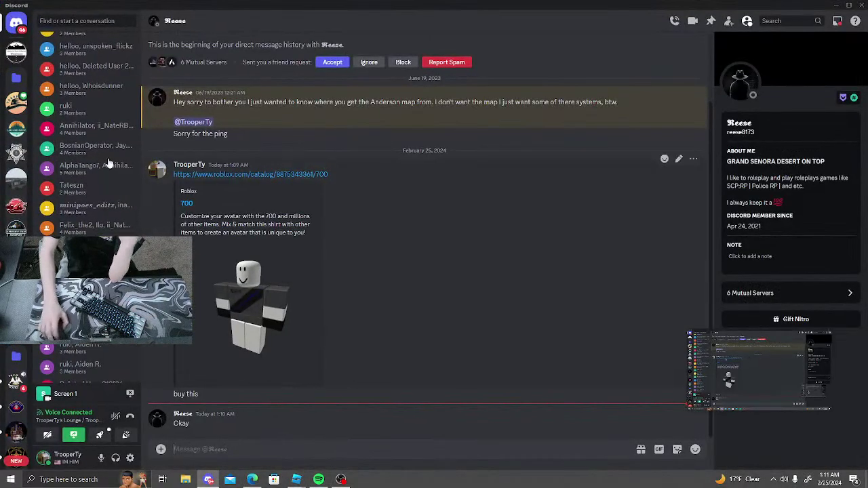
Browse the Canine Outfitting, Raptors Development and RespoLight Development servers' listings.
{"action": "scroll", "coordinate": [19, 383], "scroll_direction": "down", "scroll_amount": 3}
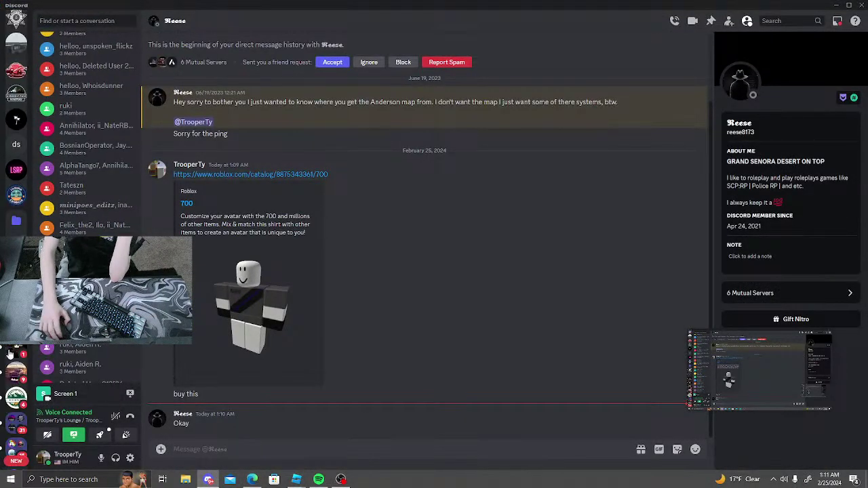
{"action": "left_click", "coordinate": [15, 390]}
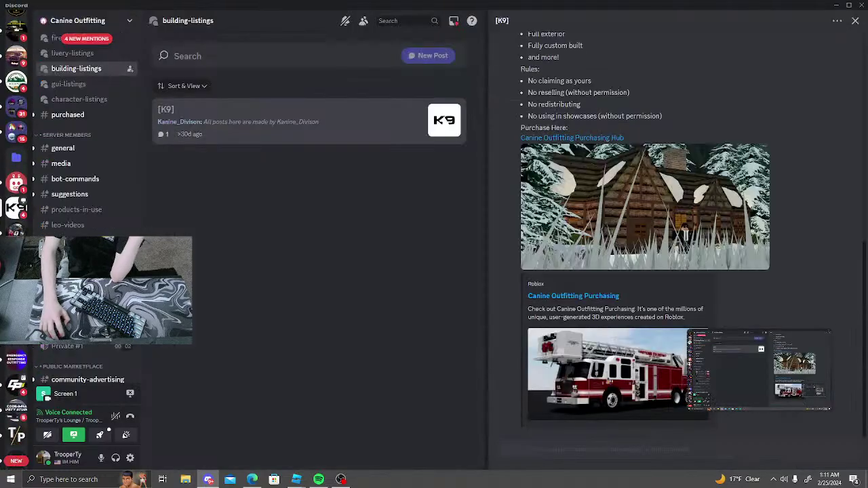
{"action": "left_click", "coordinate": [15, 229]}
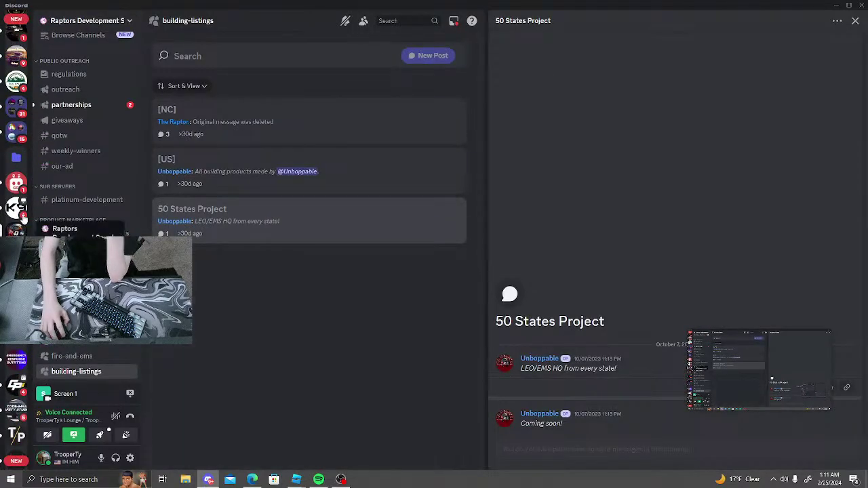
{"action": "scroll", "coordinate": [18, 177], "scroll_direction": "up", "scroll_amount": 5}
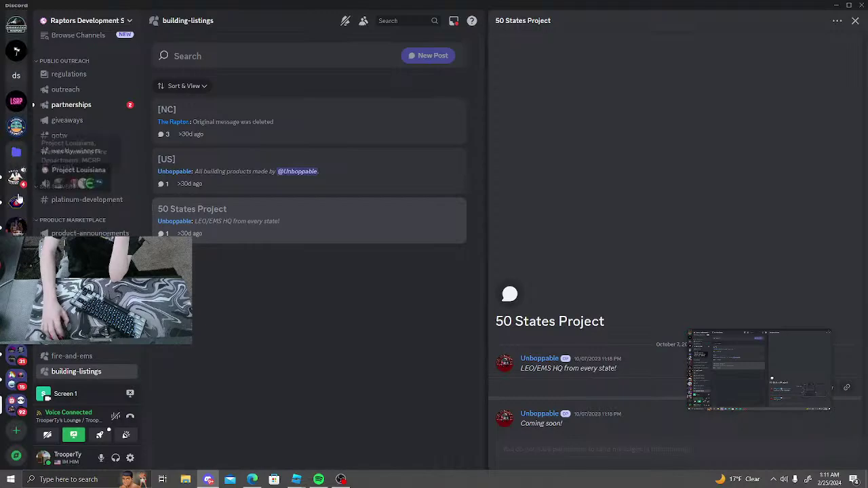
{"action": "scroll", "coordinate": [15, 401], "scroll_direction": "down", "scroll_amount": 3}
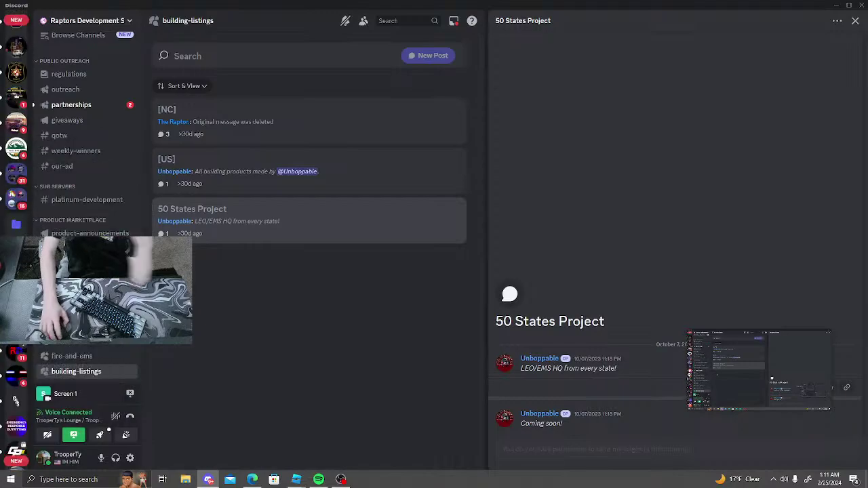
{"action": "left_click", "coordinate": [15, 401]}
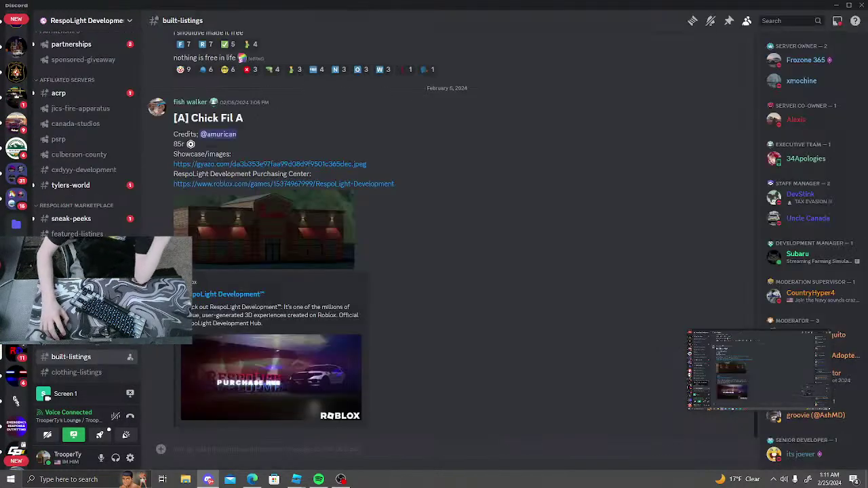
{"action": "scroll", "coordinate": [88, 136], "scroll_direction": "down", "scroll_amount": 3}
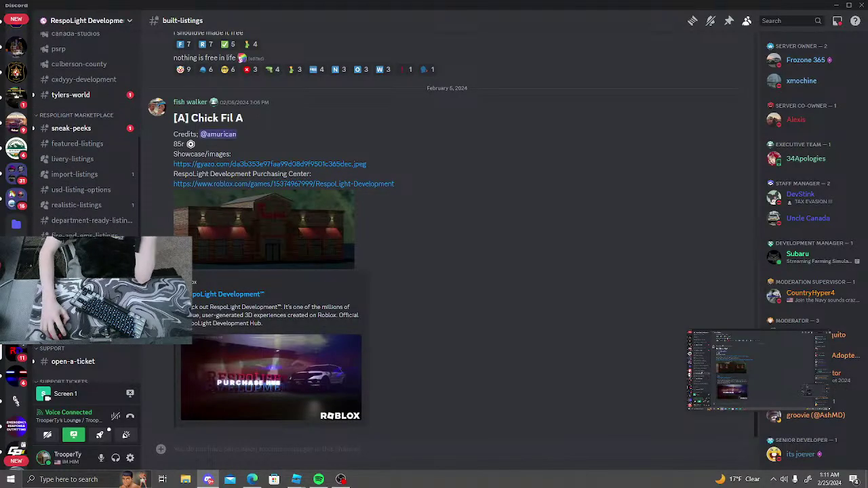
In fire-and-ems-listings, scroll to the 2021 Ford F-450 Medic post and preview its third image.
{"action": "left_click", "coordinate": [98, 232]}
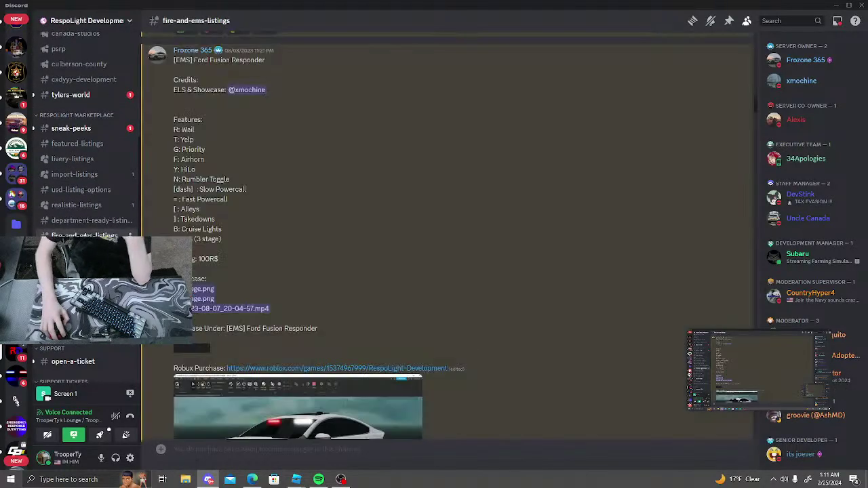
{"action": "left_click", "coordinate": [88, 221]}
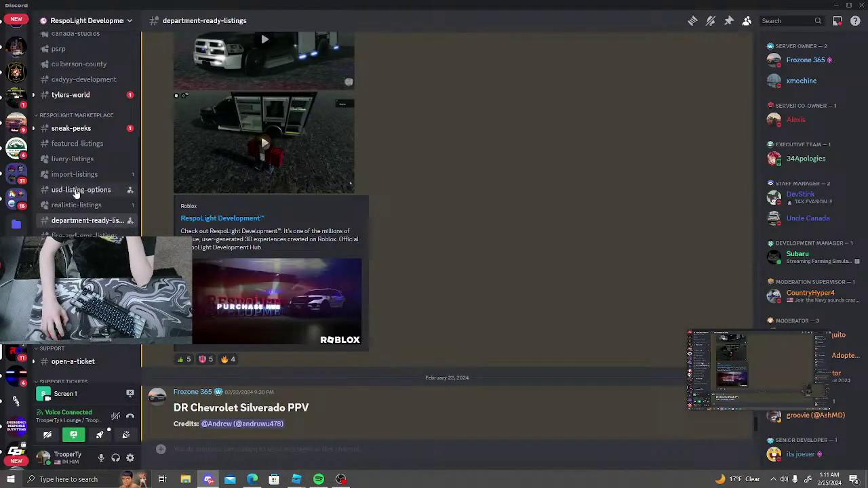
{"action": "mouse_move", "coordinate": [82, 220]}
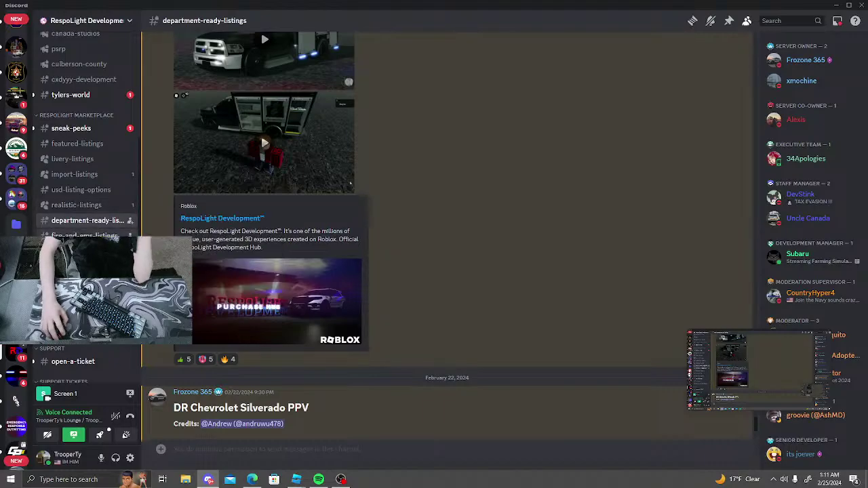
{"action": "left_click", "coordinate": [84, 235]}
{"action": "scroll", "coordinate": [292, 278], "scroll_direction": "down", "scroll_amount": 20}
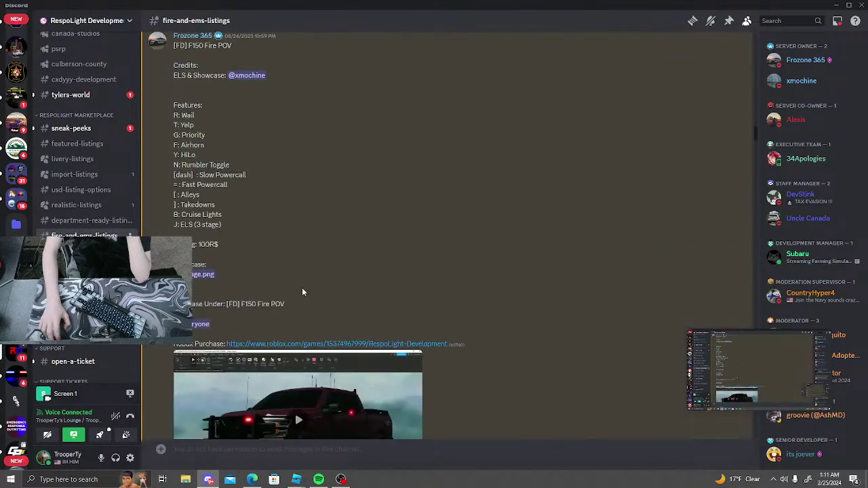
{"action": "scroll", "coordinate": [315, 270], "scroll_direction": "down", "scroll_amount": 20}
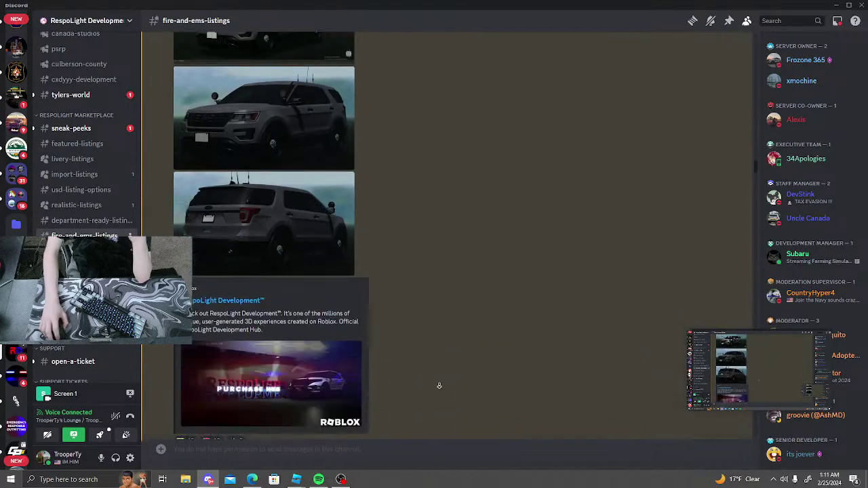
{"action": "scroll", "coordinate": [446, 272], "scroll_direction": "down", "scroll_amount": 10}
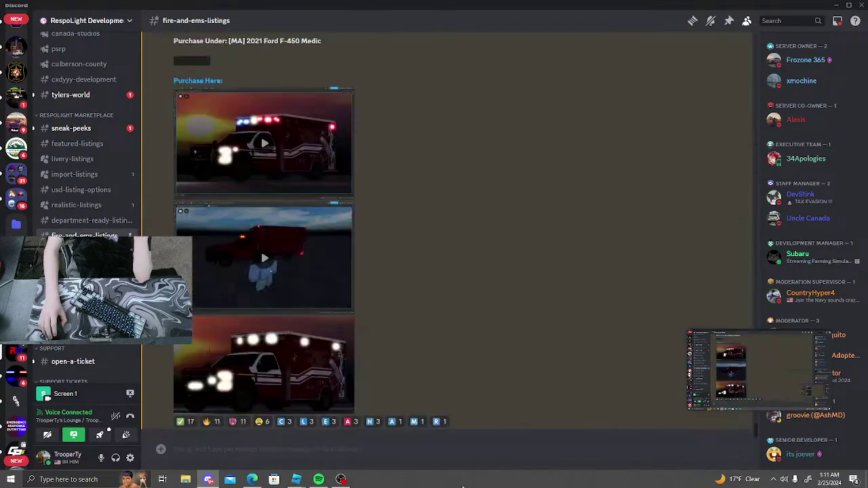
{"action": "left_click", "coordinate": [313, 369]}
{"action": "key", "text": "Escape"}
Watch the F-450 Medic video fullscreen, skipping to 0:18 and pausing briefly.
{"action": "left_click", "coordinate": [265, 143]}
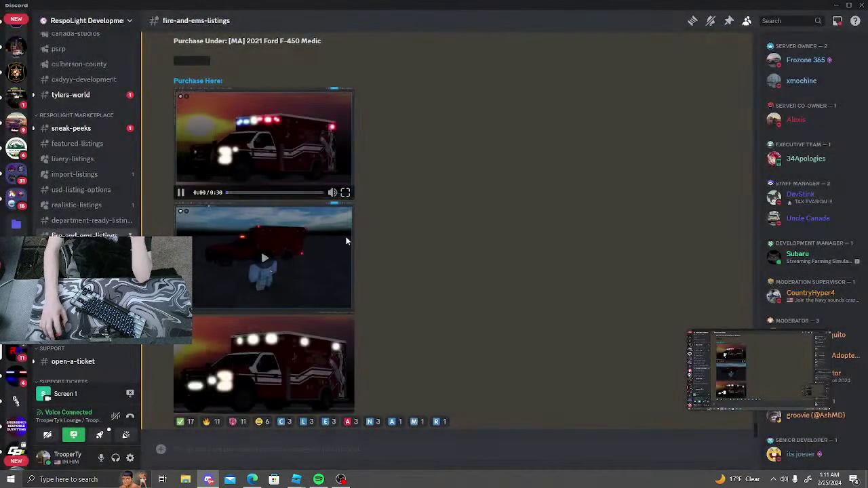
{"action": "left_click", "coordinate": [345, 198]}
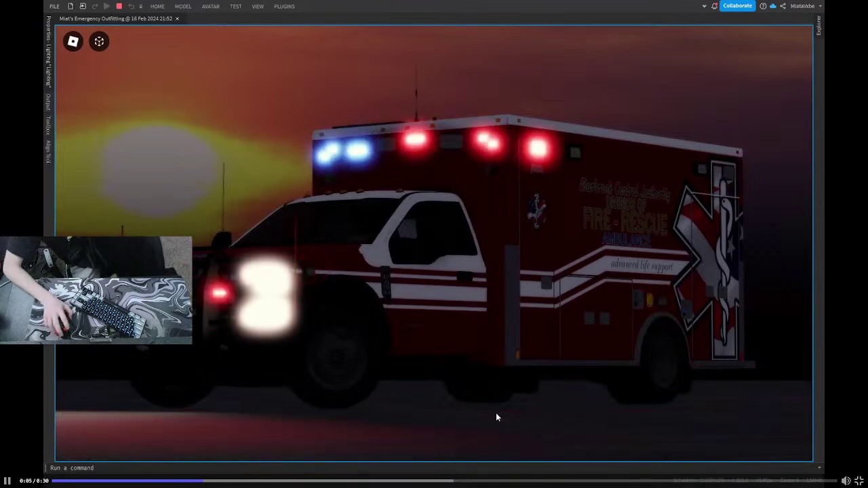
{"action": "left_click", "coordinate": [527, 481]}
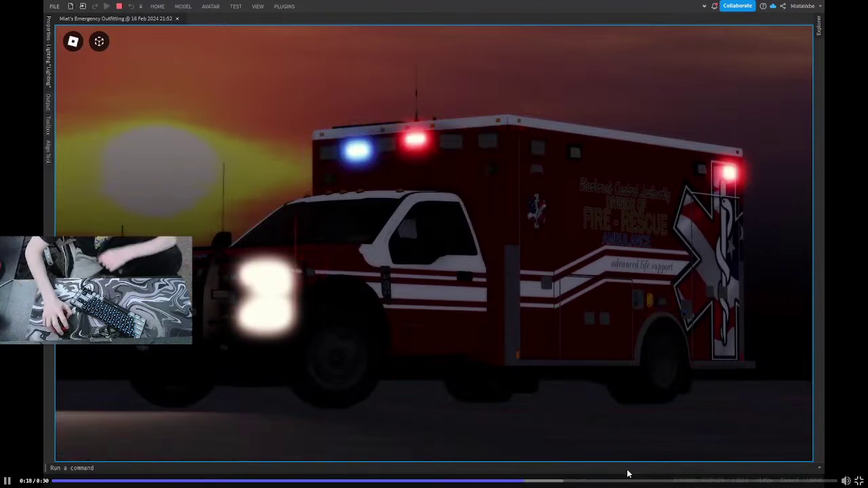
{"action": "left_click", "coordinate": [620, 423]}
{"action": "left_click", "coordinate": [620, 423]}
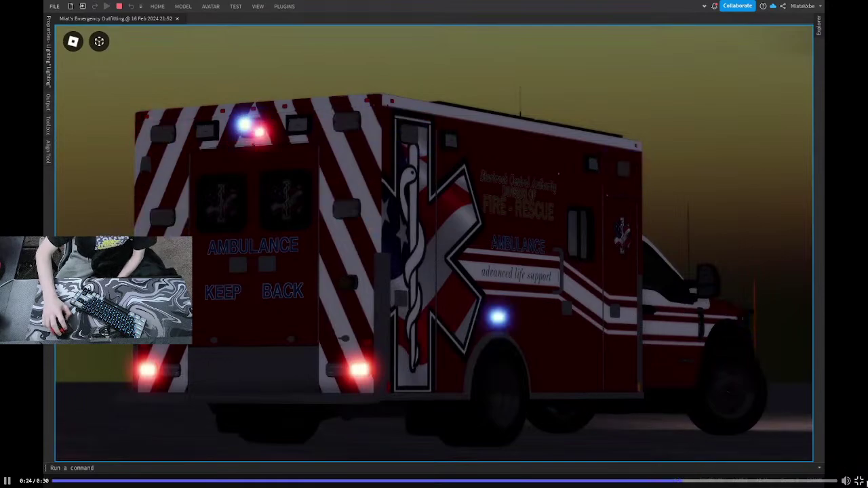
{"action": "key", "text": "Escape"}
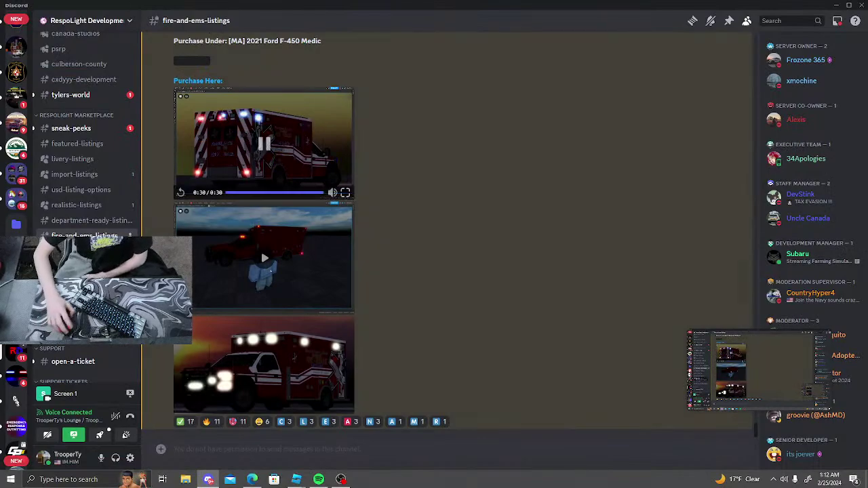
Switch to built-listings and view the enlarged [A] Chick Fil A building image.
{"action": "key", "text": "alt+Down"}
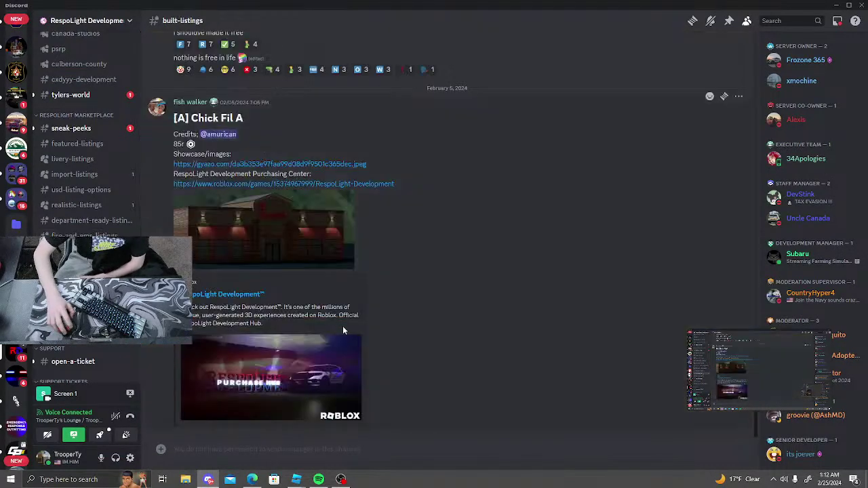
{"action": "scroll", "coordinate": [343, 326], "scroll_direction": "up", "scroll_amount": 8}
{"action": "scroll", "coordinate": [343, 331], "scroll_direction": "down", "scroll_amount": 5}
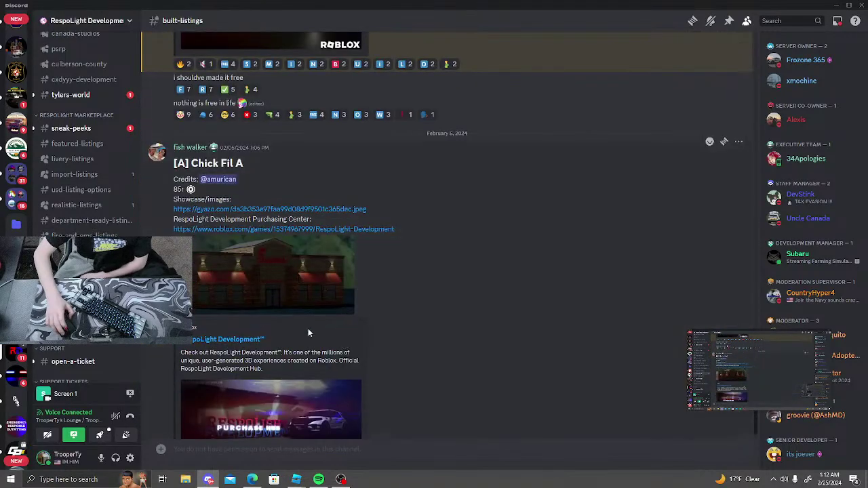
{"action": "left_click", "coordinate": [260, 301]}
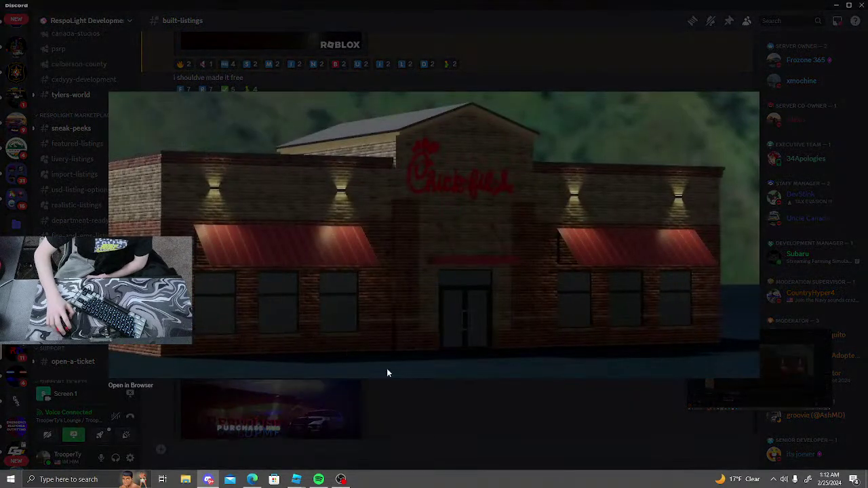
{"action": "left_click", "coordinate": [420, 387]}
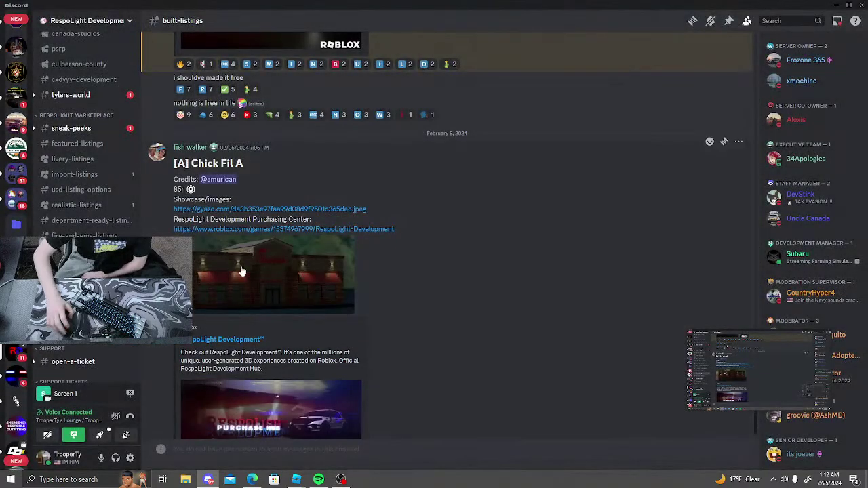
{"action": "scroll", "coordinate": [283, 281], "scroll_direction": "up", "scroll_amount": 10}
{"action": "scroll", "coordinate": [283, 286], "scroll_direction": "up", "scroll_amount": 6}
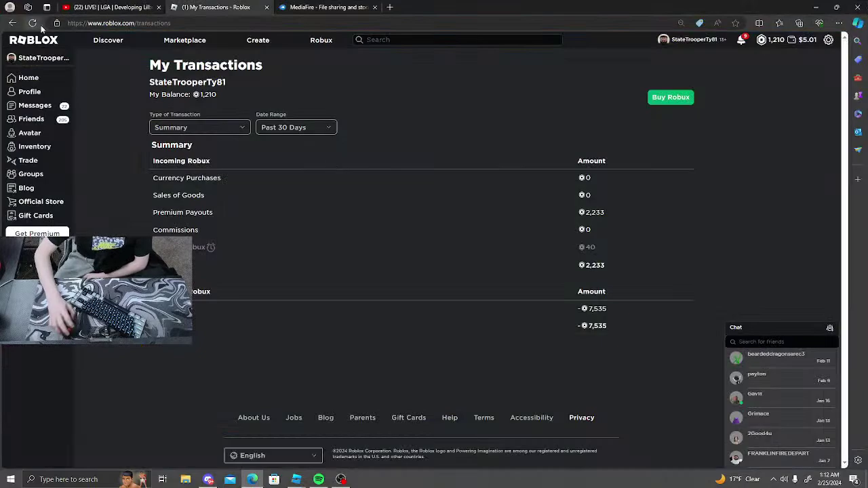
Reload the Roblox transactions page and minimize the browser back to Discord's built-listings.
{"action": "left_click", "coordinate": [33, 24]}
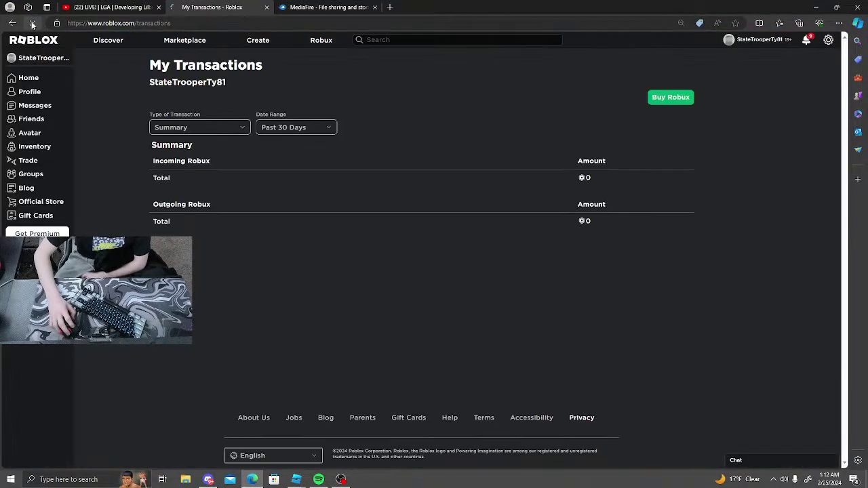
{"action": "left_click", "coordinate": [816, 7]}
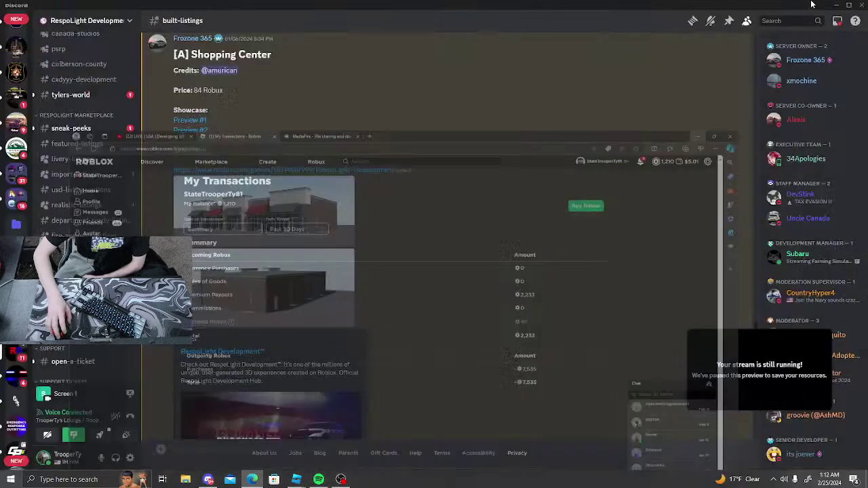
{"action": "scroll", "coordinate": [411, 368], "scroll_direction": "down", "scroll_amount": 10}
Scroll through the Discord channel and view the enlarged Jacks Auto Repair exterior image.
{"action": "scroll", "coordinate": [361, 321], "scroll_direction": "up", "scroll_amount": 15}
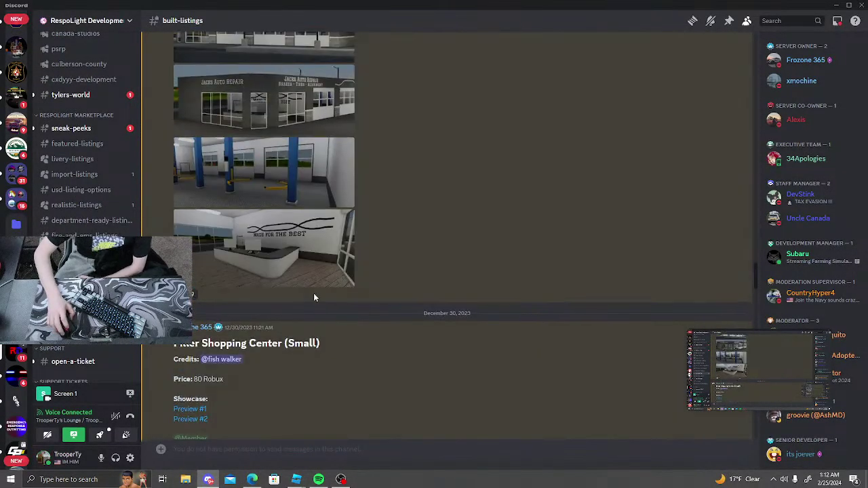
{"action": "scroll", "coordinate": [313, 293], "scroll_direction": "up", "scroll_amount": 5}
{"action": "left_click", "coordinate": [316, 271]}
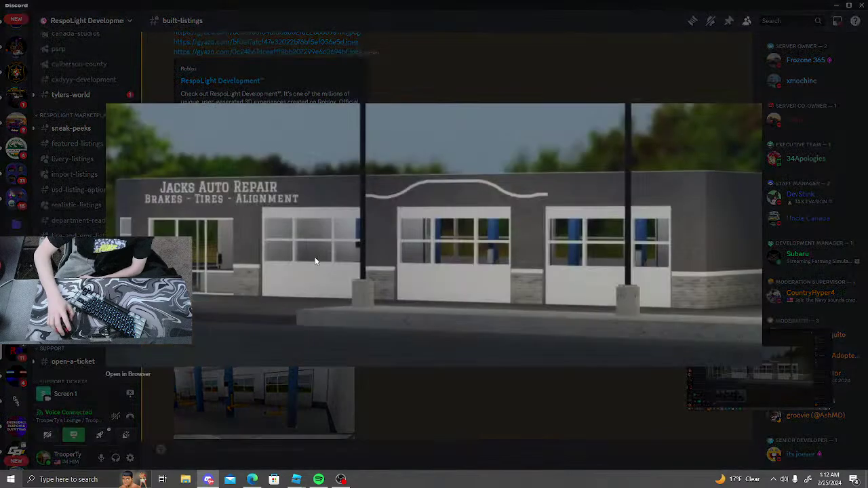
{"action": "left_click", "coordinate": [551, 446]}
{"action": "scroll", "coordinate": [433, 388], "scroll_direction": "up", "scroll_amount": 10}
{"action": "scroll", "coordinate": [432, 388], "scroll_direction": "up", "scroll_amount": 10}
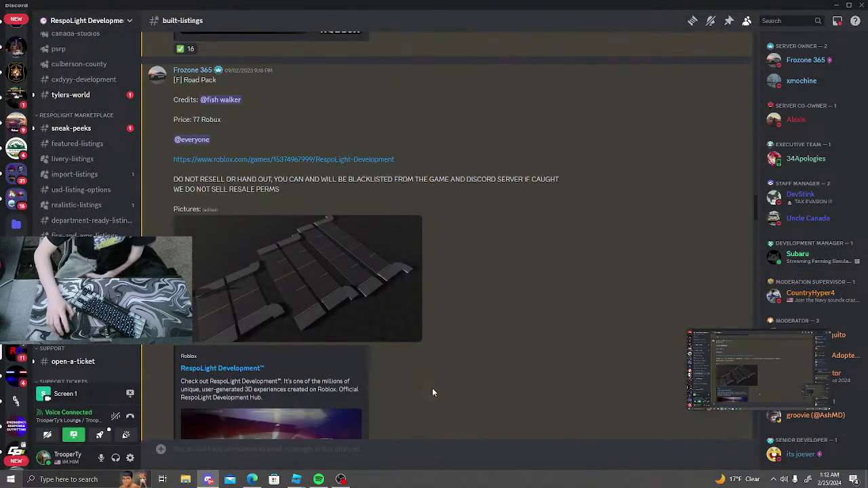
{"action": "scroll", "coordinate": [433, 380], "scroll_direction": "down", "scroll_amount": 5}
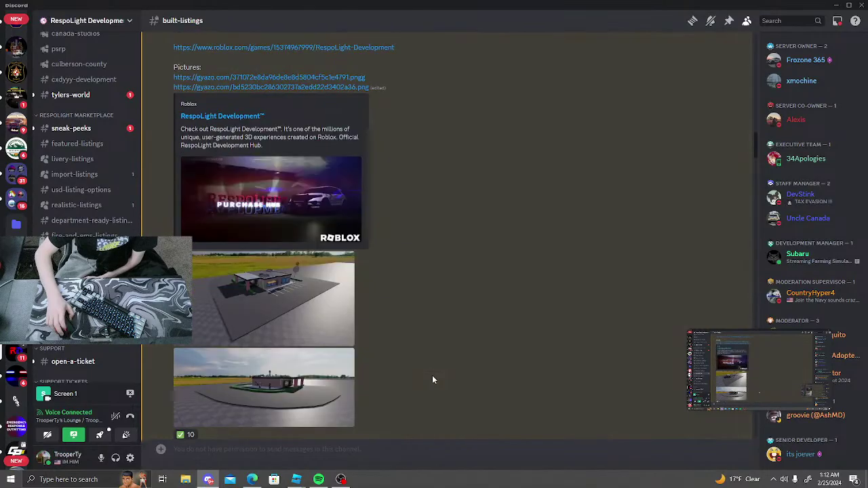
{"action": "scroll", "coordinate": [289, 300], "scroll_direction": "up", "scroll_amount": 10}
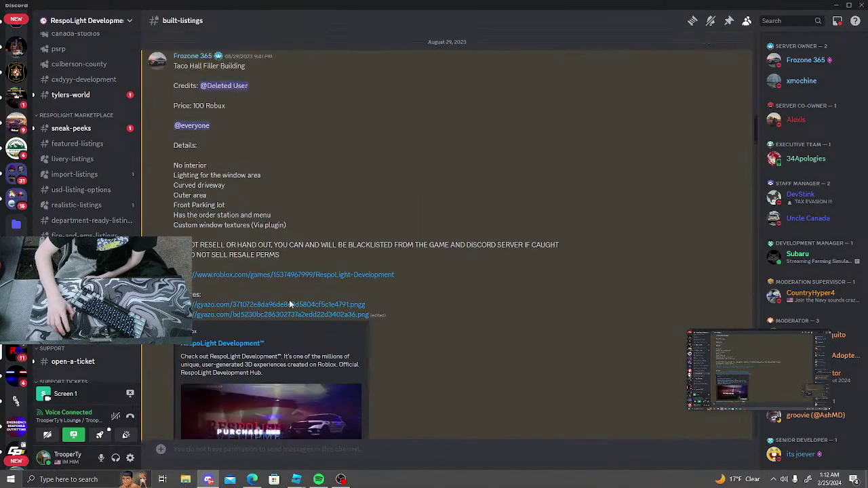
{"action": "scroll", "coordinate": [289, 304], "scroll_direction": "up", "scroll_amount": 3}
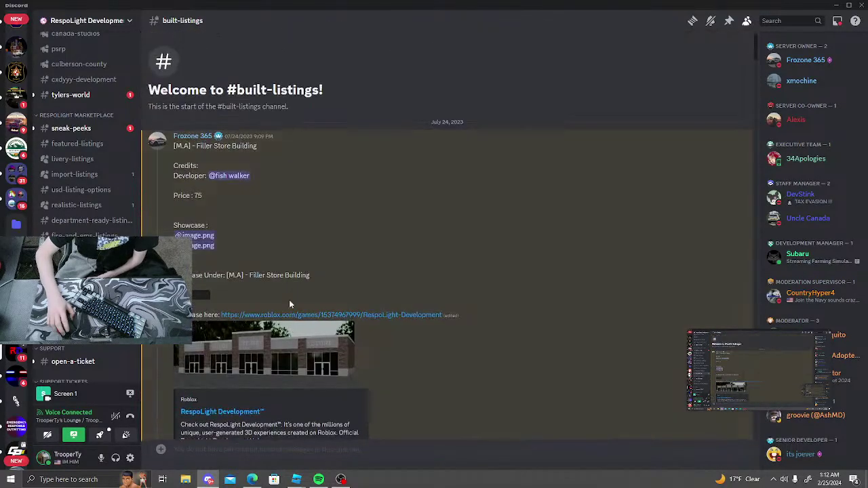
{"action": "scroll", "coordinate": [15, 122], "scroll_direction": "down", "scroll_amount": 5}
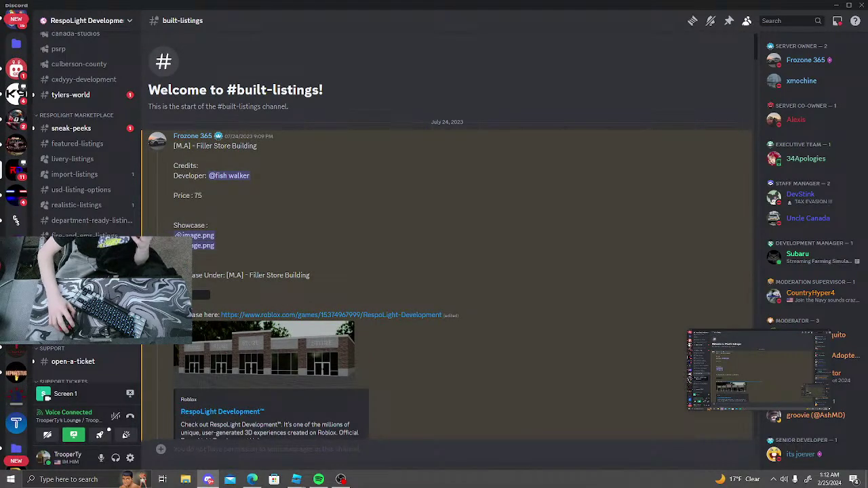
Browse the Code 3 Fleet Safety, Longhorn Outfitters and TAD Studios servers.
{"action": "left_click", "coordinate": [15, 94]}
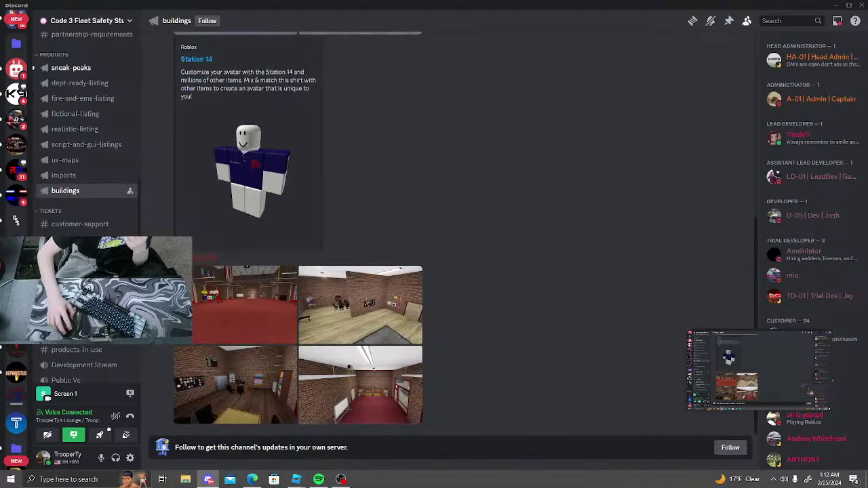
{"action": "scroll", "coordinate": [330, 321], "scroll_direction": "up", "scroll_amount": 5}
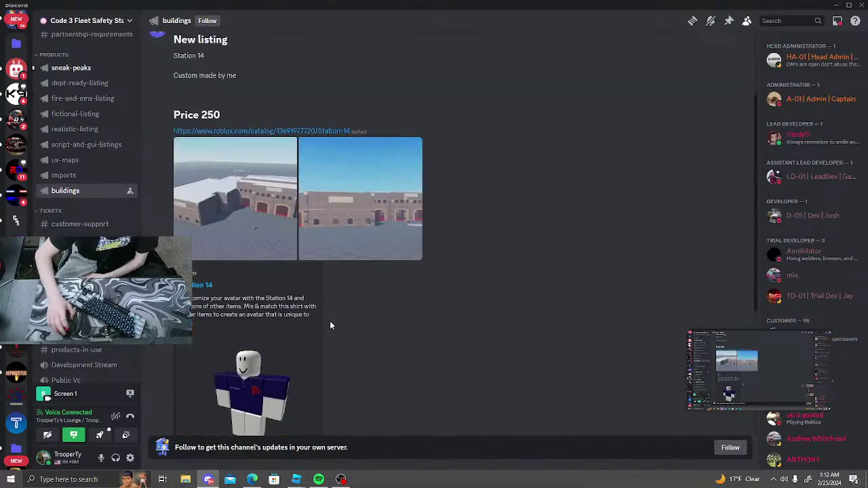
{"action": "scroll", "coordinate": [330, 326], "scroll_direction": "down", "scroll_amount": 5}
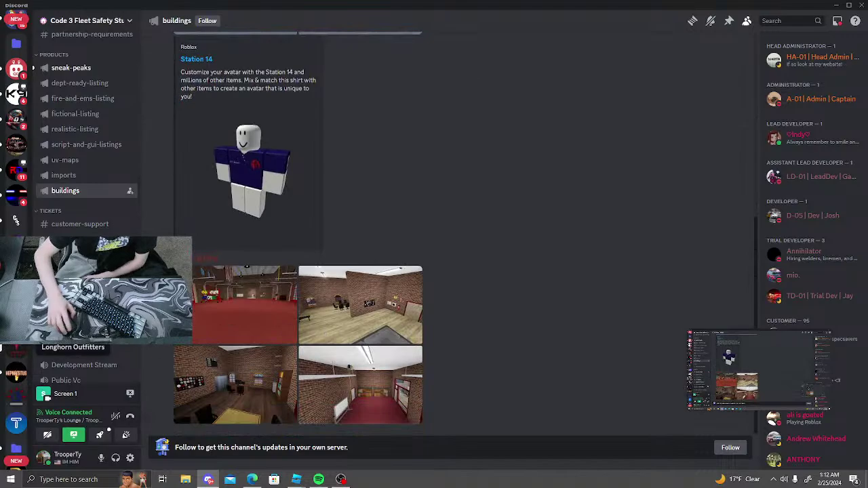
{"action": "left_click", "coordinate": [17, 349]}
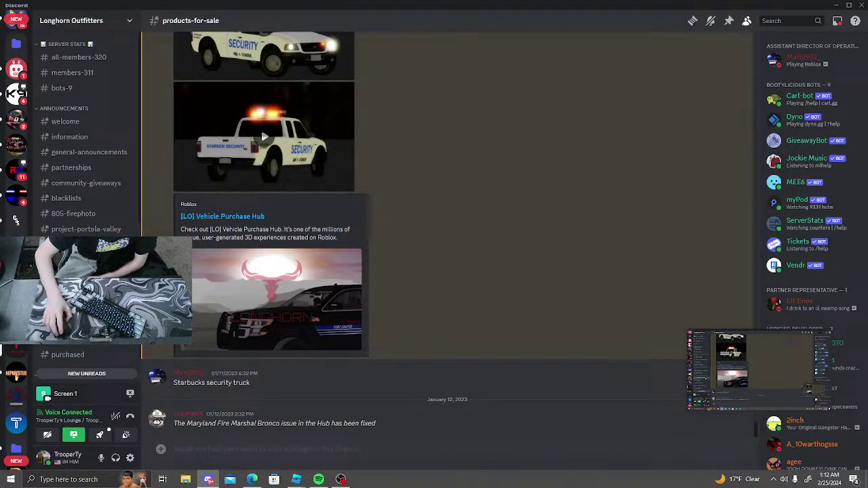
{"action": "scroll", "coordinate": [16, 292], "scroll_direction": "down", "scroll_amount": 3}
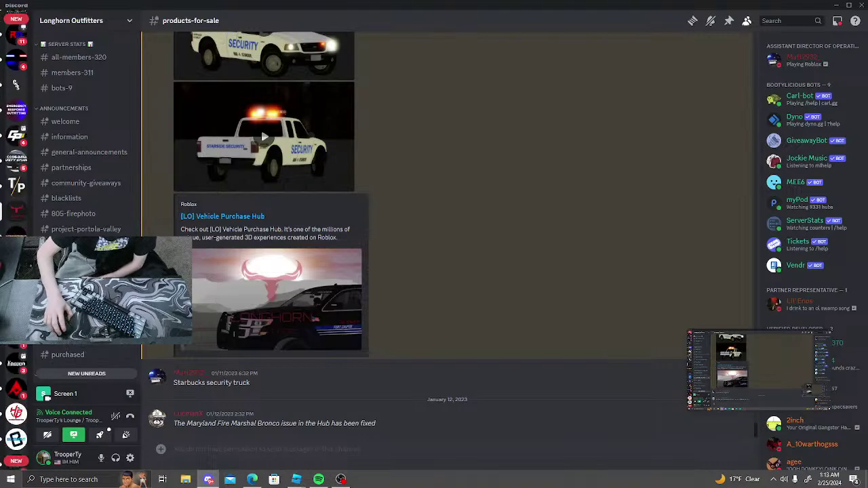
{"action": "left_click", "coordinate": [16, 291]}
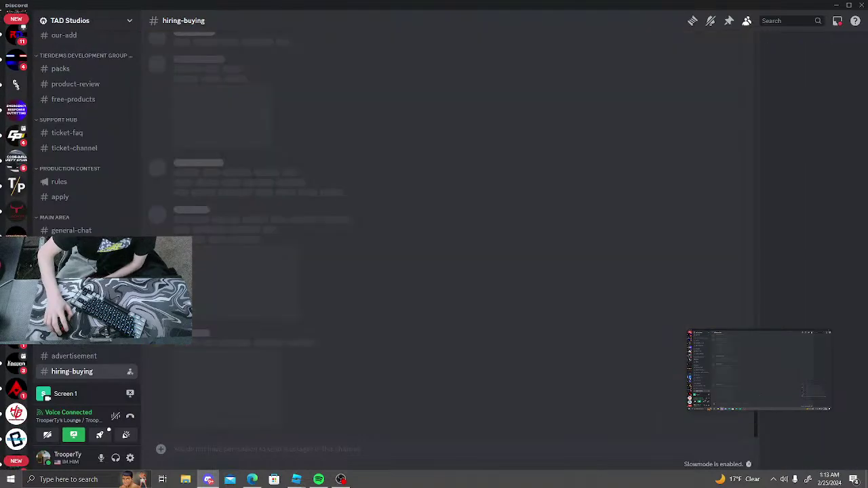
View RoadRunner Emergency's #vehicles and #buildings channels, then return to the Roblox transactions page.
{"action": "left_click", "coordinate": [17, 319]}
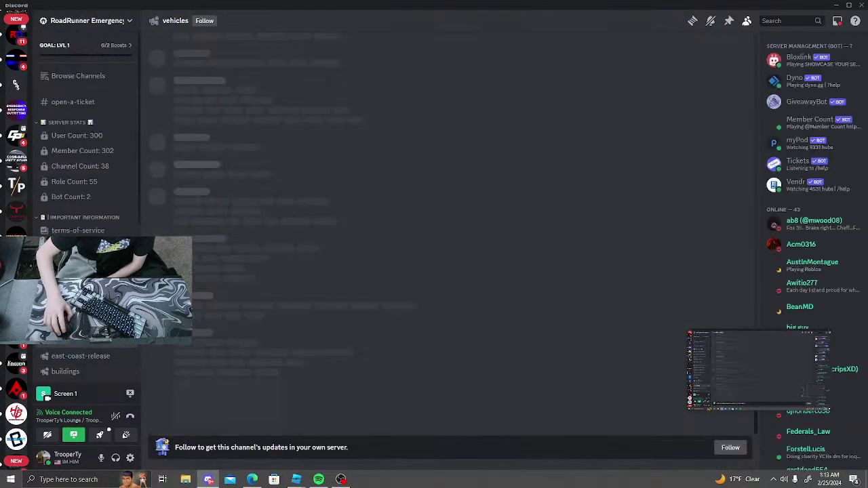
{"action": "key", "text": "alt+Down"}
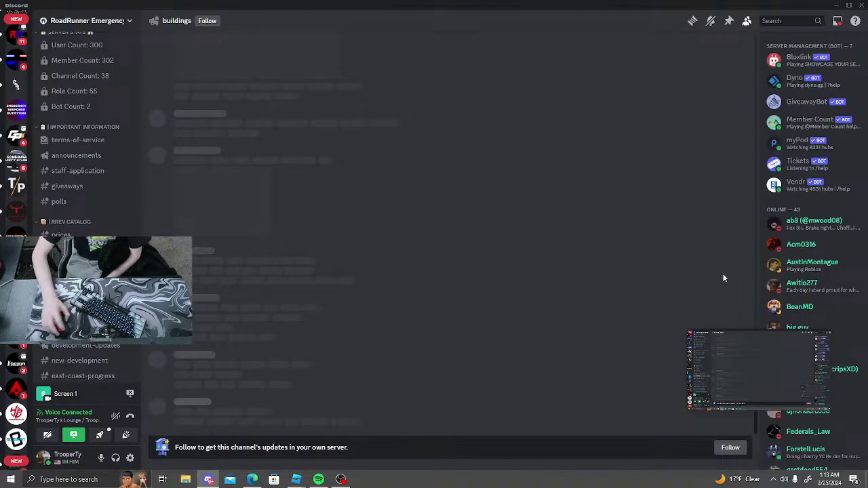
{"action": "left_click", "coordinate": [251, 480]}
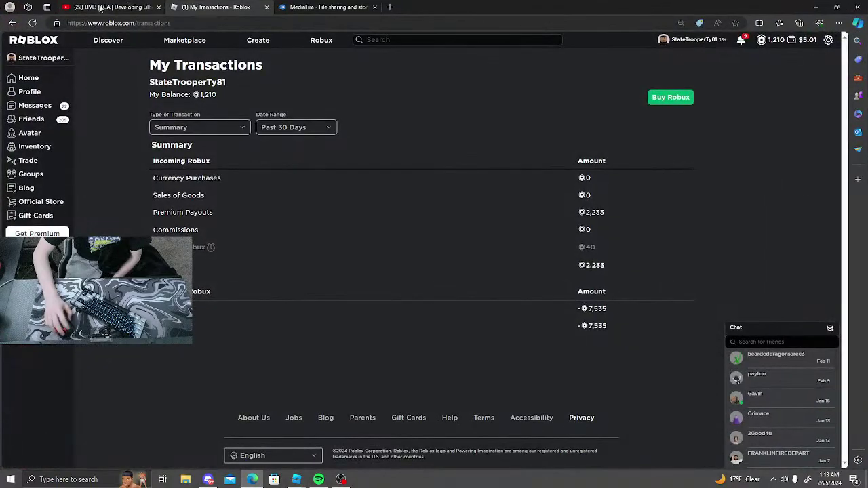
Reload the Roblox transactions page and minimize Edge and Discord to reveal the Lilburn, GA map.
{"action": "left_click", "coordinate": [32, 24]}
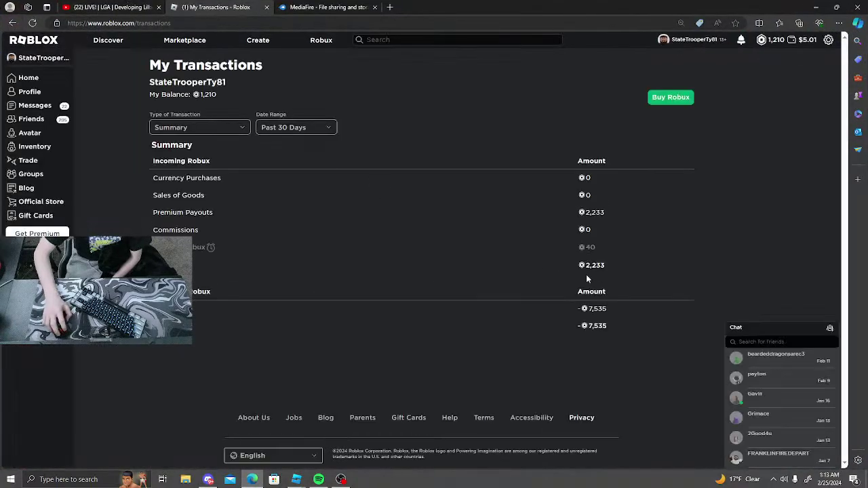
{"action": "left_click", "coordinate": [817, 8]}
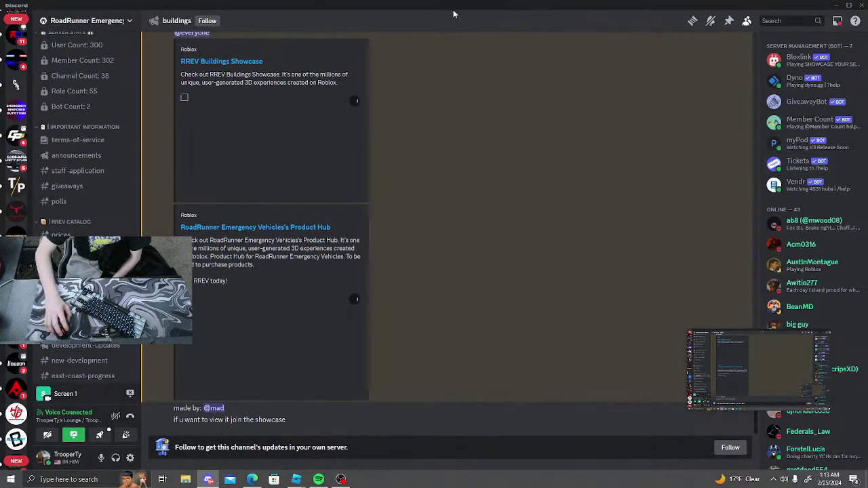
{"action": "left_click", "coordinate": [834, 5]}
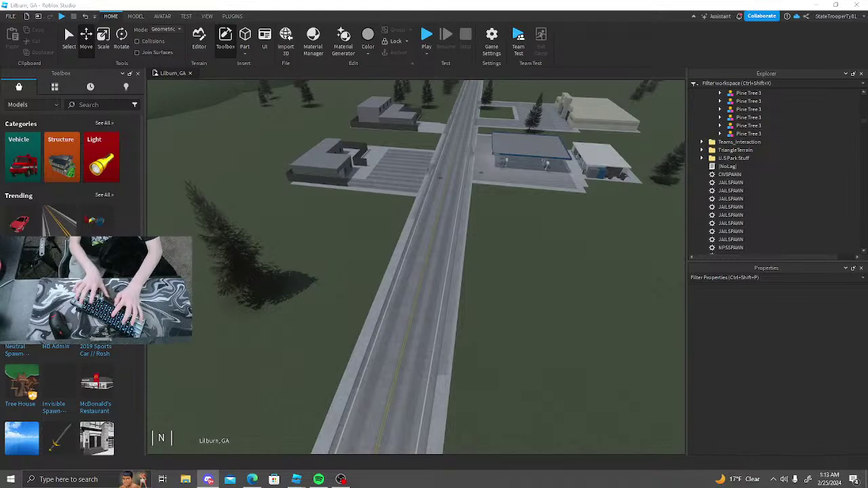
{"action": "left_click", "coordinate": [481, 164]}
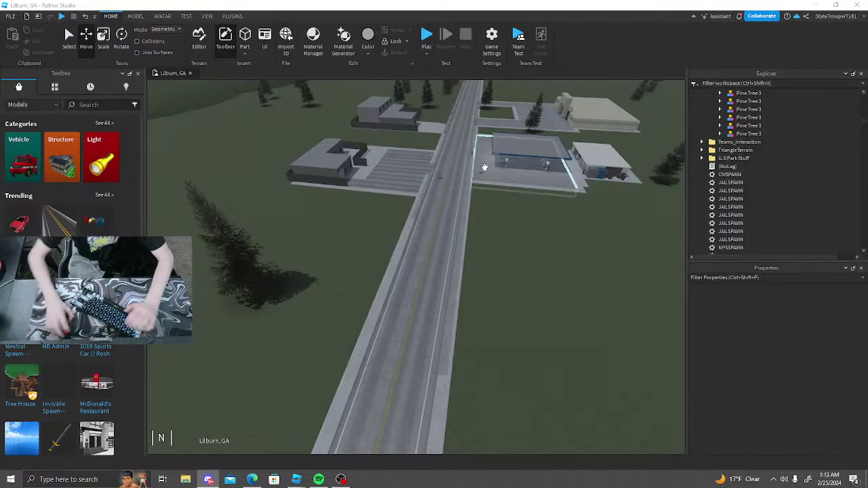
{"action": "key", "text": "f"}
{"action": "right_click_drag", "start_coordinate": [463, 168], "coordinate": [489, 169]}
{"action": "scroll", "coordinate": [487, 167], "scroll_direction": "down", "scroll_amount": 10}
{"action": "scroll", "coordinate": [488, 169], "scroll_direction": "down", "scroll_amount": 5}
{"action": "middle_click_drag", "start_coordinate": [465, 194], "coordinate": [385, 344]}
{"action": "scroll", "coordinate": [384, 344], "scroll_direction": "up", "scroll_amount": 3}
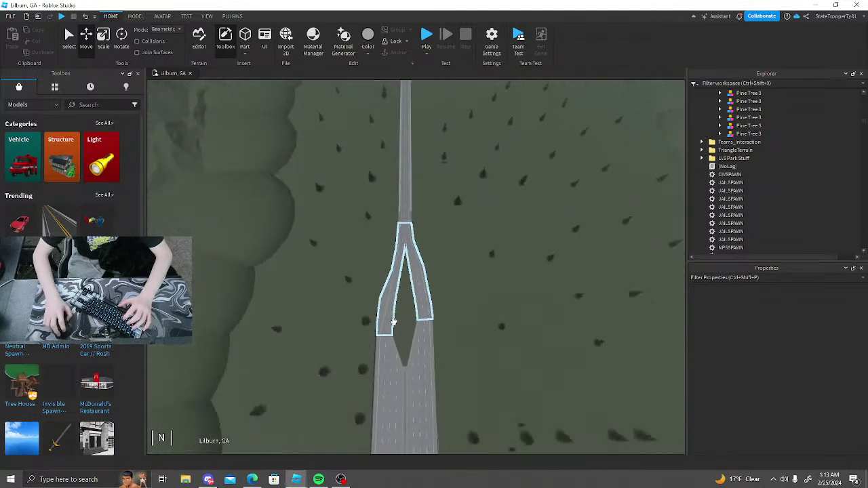
{"action": "right_click_drag", "start_coordinate": [384, 344], "coordinate": [415, 288]}
{"action": "scroll", "coordinate": [416, 288], "scroll_direction": "down", "scroll_amount": 5}
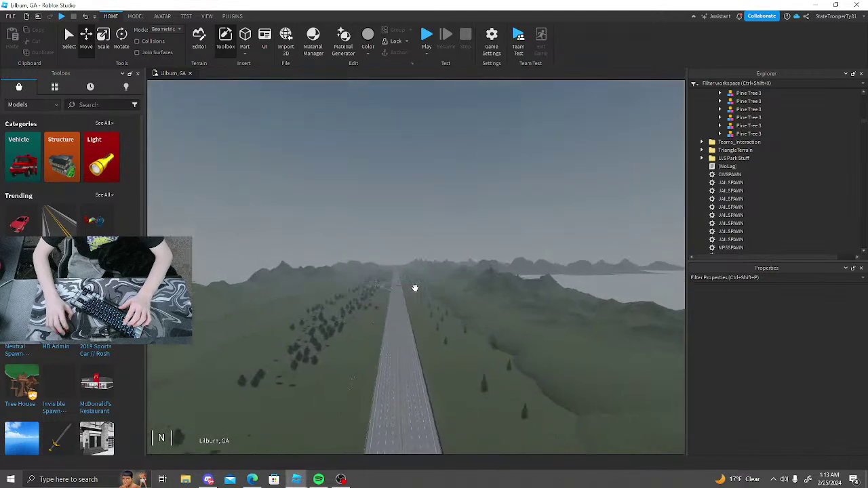
Clear the Explorer filter and run the Virus-Destroyer and Ro-Defender scans, which remove 0 items.
{"action": "left_click", "coordinate": [738, 84]}
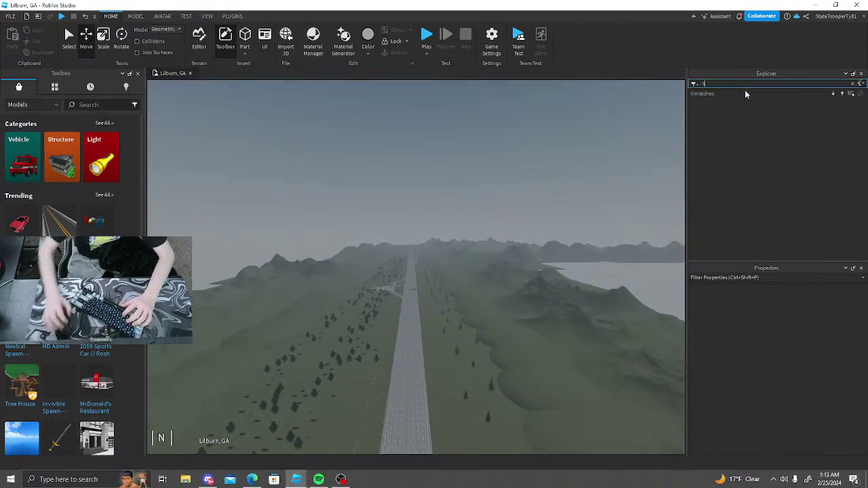
{"action": "left_click", "coordinate": [233, 17]}
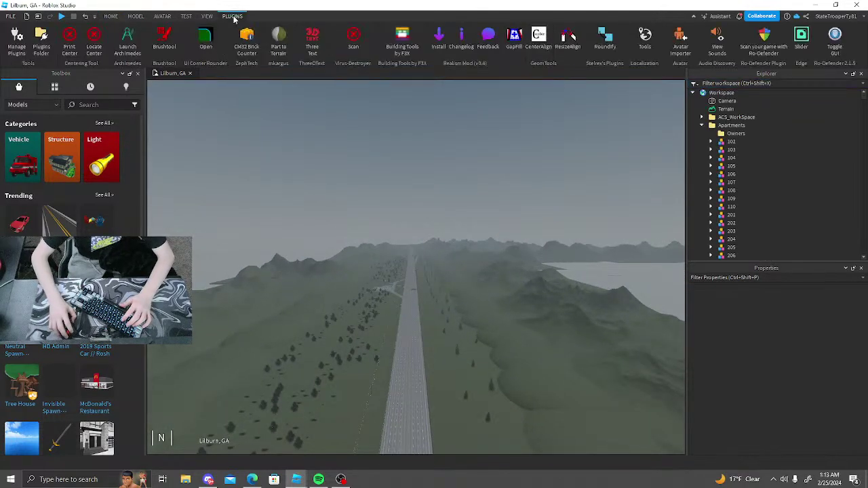
{"action": "left_click", "coordinate": [110, 16]}
{"action": "key", "text": "a"}
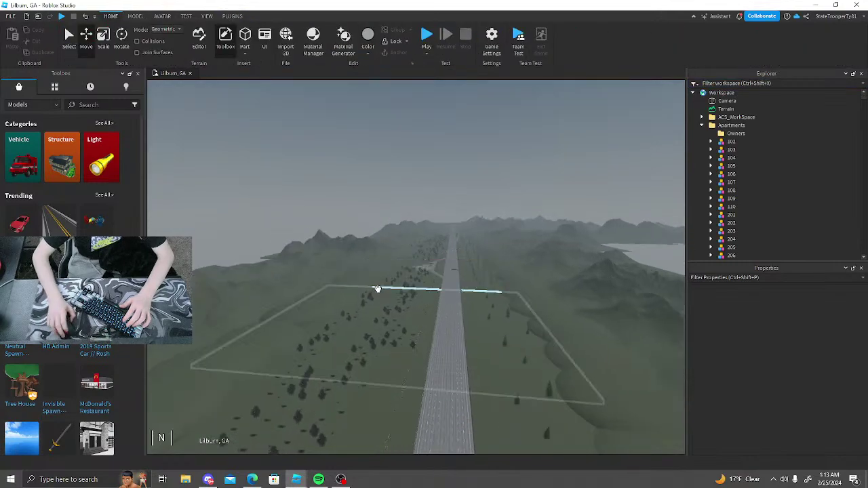
{"action": "left_click", "coordinate": [233, 16]}
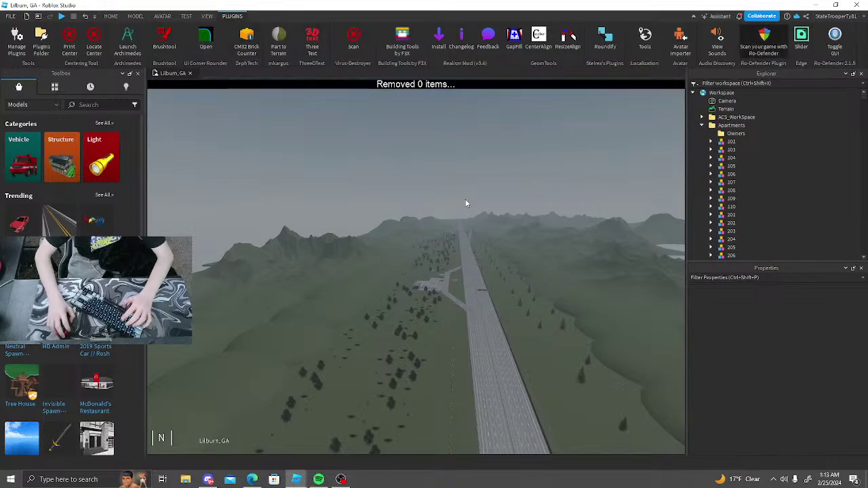
{"action": "right_click_drag", "start_coordinate": [504, 182], "coordinate": [504, 182]}
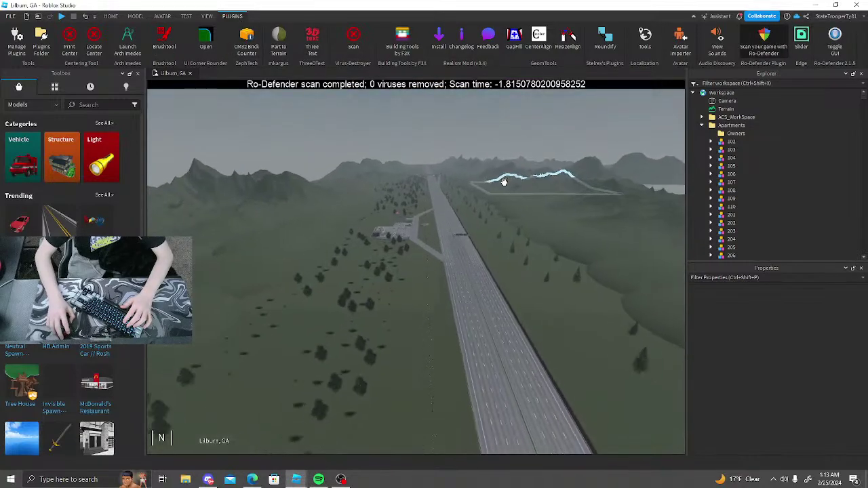
{"action": "scroll", "coordinate": [505, 184], "scroll_direction": "up", "scroll_amount": 5}
Return to HOME with the Move tool, turn the view up the highway, and switch to the browser.
{"action": "left_click", "coordinate": [111, 15]}
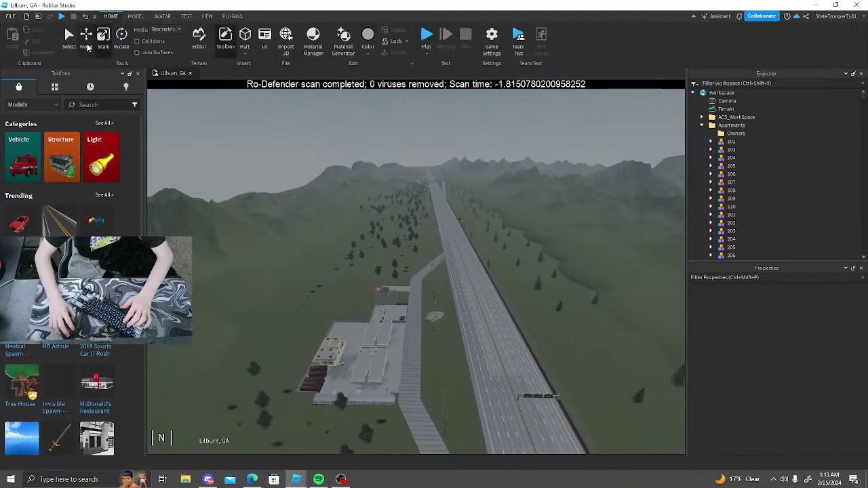
{"action": "left_click", "coordinate": [87, 46]}
{"action": "scroll", "coordinate": [441, 200], "scroll_direction": "up", "scroll_amount": 5}
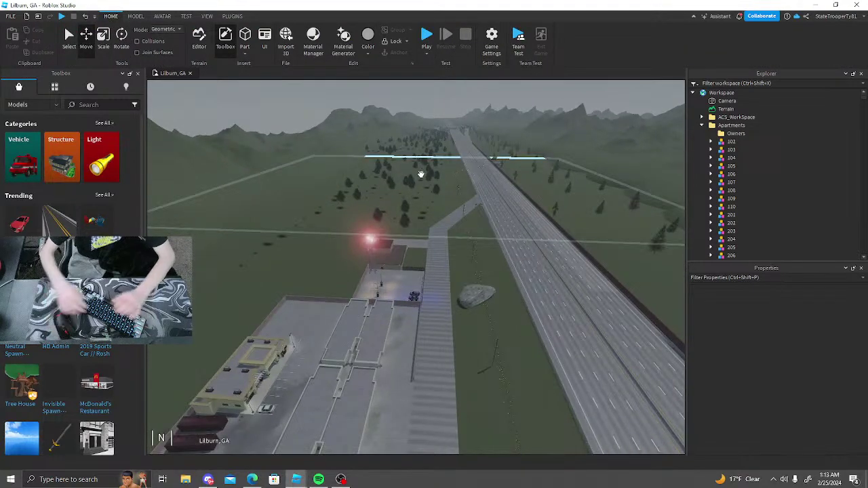
{"action": "right_click_drag", "start_coordinate": [425, 173], "coordinate": [445, 170]}
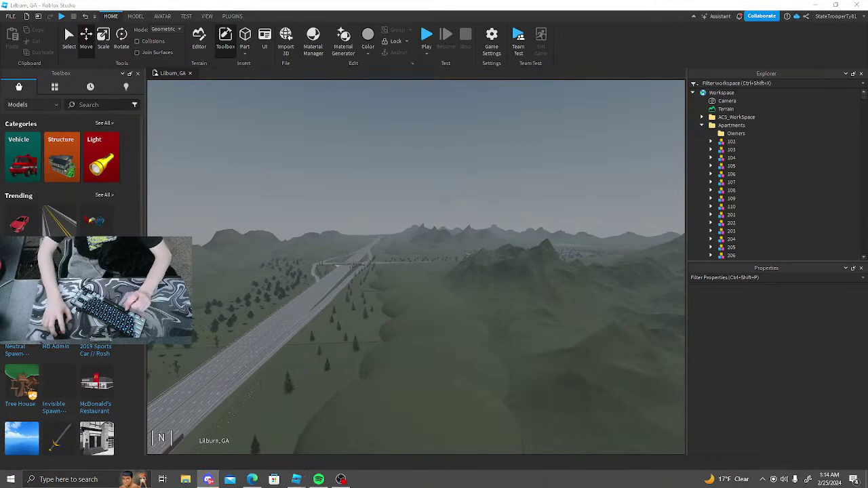
{"action": "key", "text": "alt+Tab"}
Reload the Roblox transactions page and bring the browser back forward.
{"action": "left_click", "coordinate": [32, 23]}
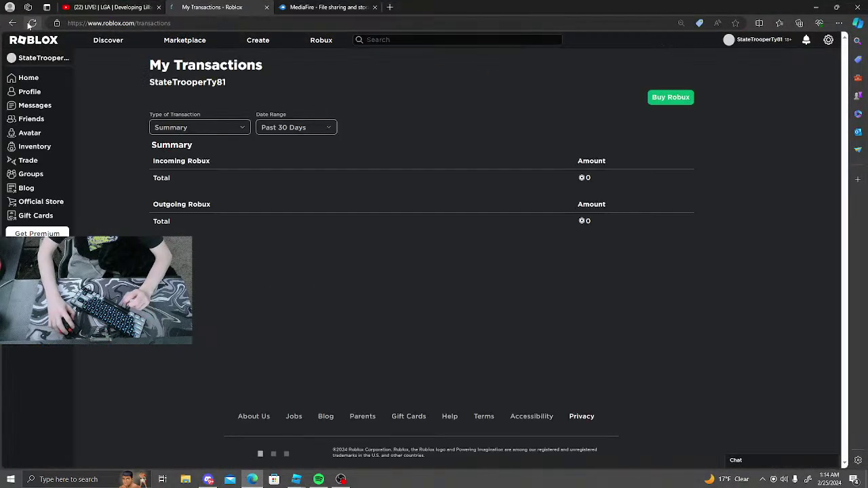
{"action": "left_click", "coordinate": [812, 6]}
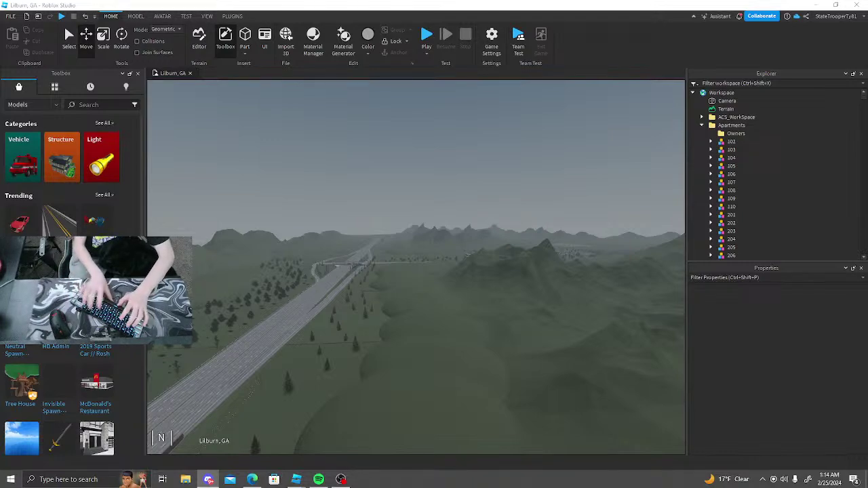
{"action": "key", "text": "alt+Tab"}
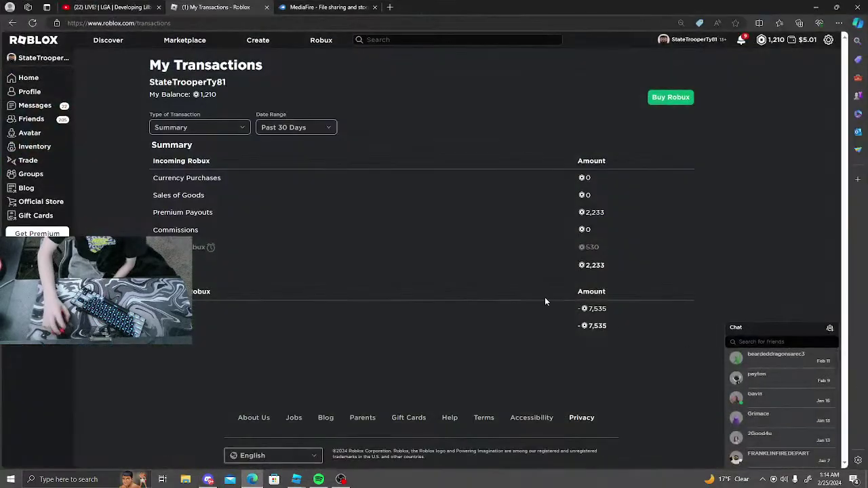
Copy the asrp.rbxl MediaFire share link, close the MediaFire tab, and return to Roblox Studio.
{"action": "left_click", "coordinate": [309, 7]}
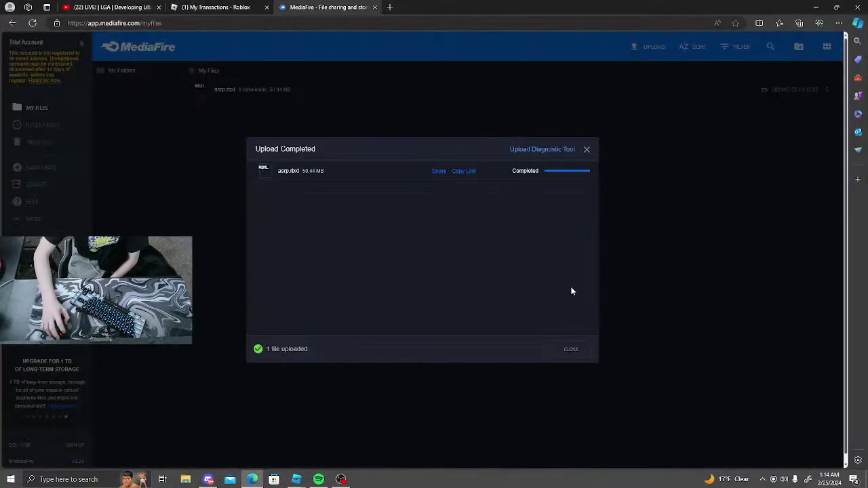
{"action": "left_click", "coordinate": [464, 172]}
{"action": "key", "text": "alt+Tab"}
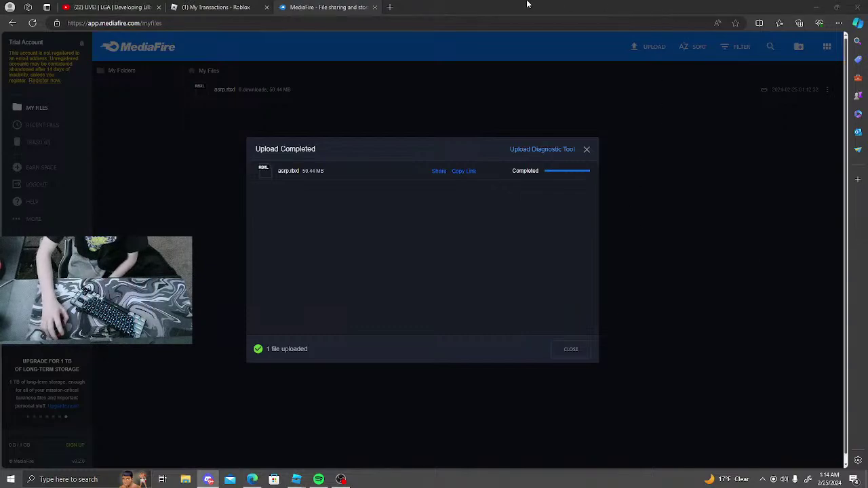
{"action": "left_click", "coordinate": [375, 7]}
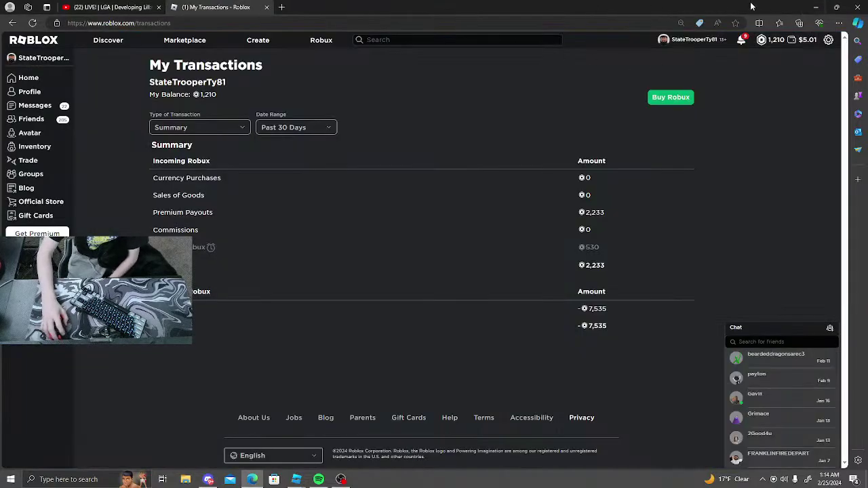
{"action": "key", "text": "ctrl+shift+Tab"}
{"action": "key", "text": "alt+Tab"}
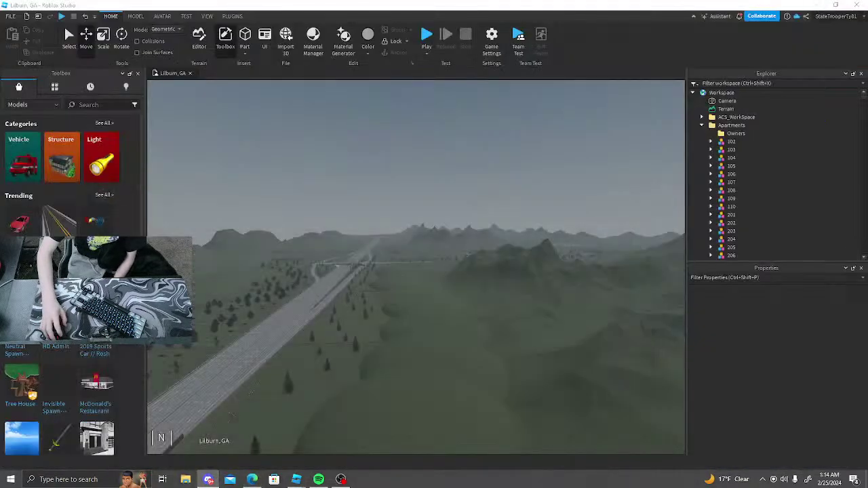
{"action": "key", "text": "a"}
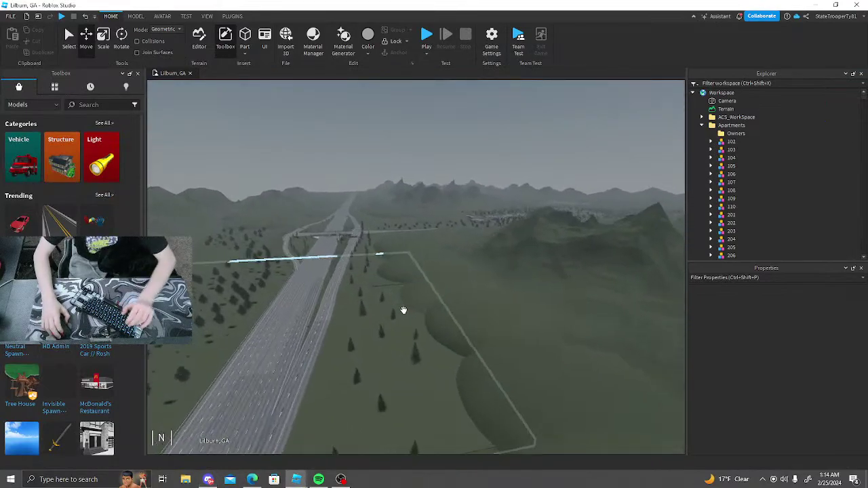
{"action": "key", "text": "w"}
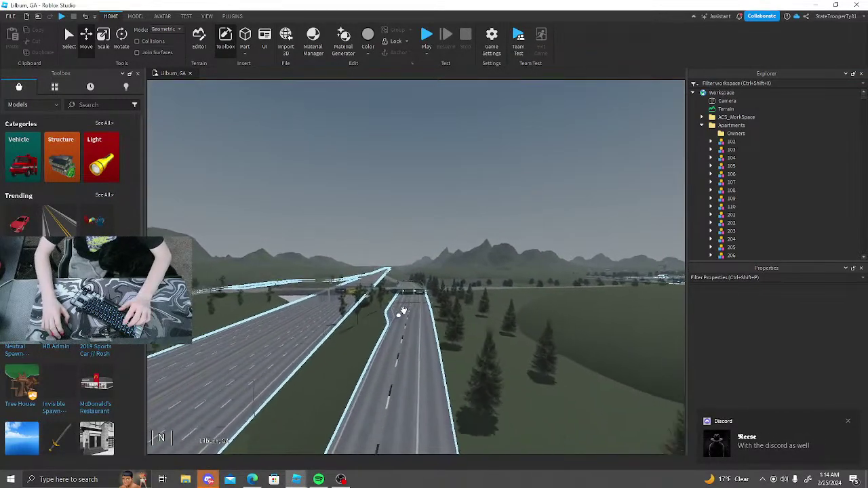
{"action": "right_click_drag", "start_coordinate": [415, 310], "coordinate": [416, 310]}
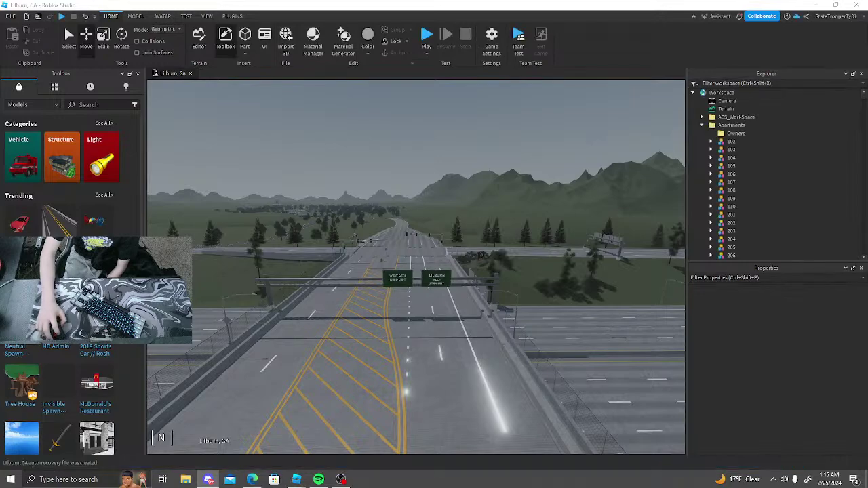
{"action": "key", "text": "w"}
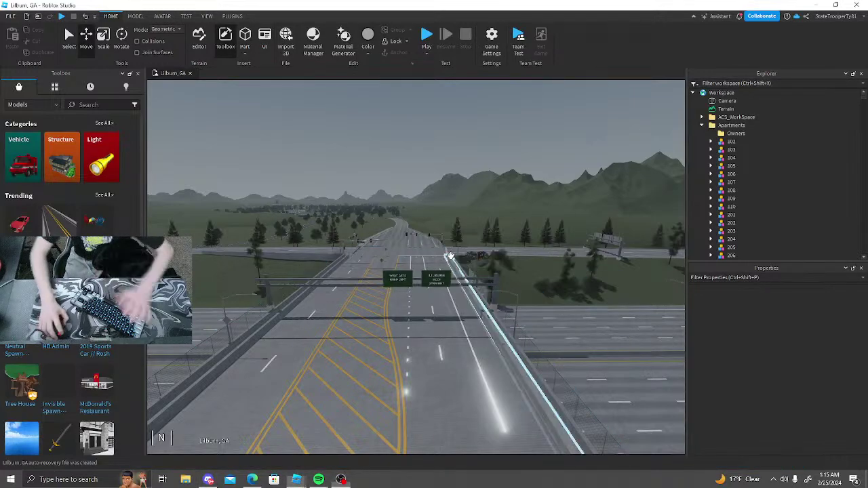
{"action": "key", "text": "s"}
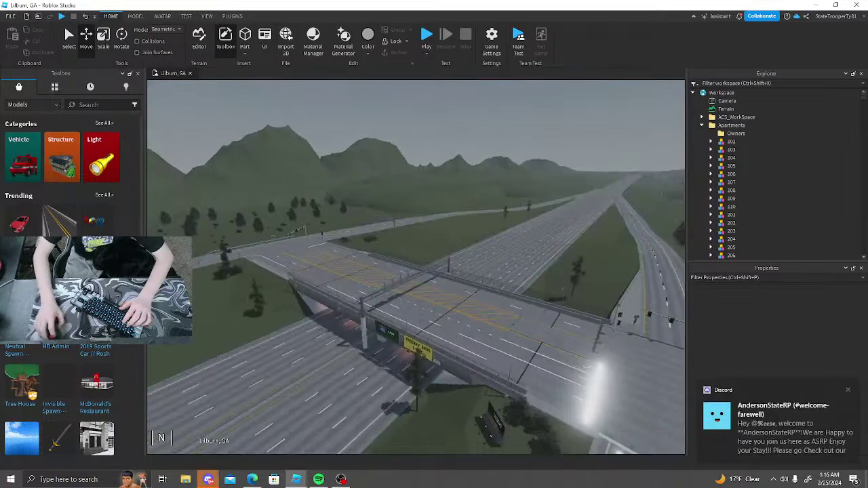
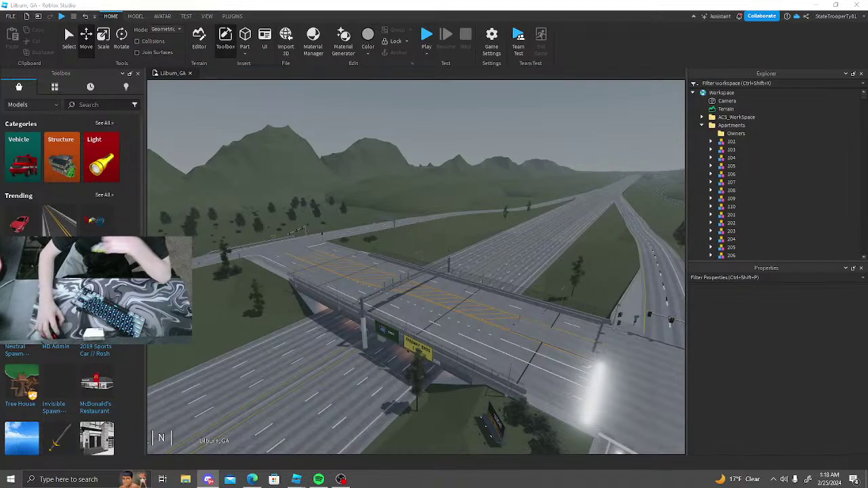
Fly the camera forward over the town and out across the farmland.
{"action": "scroll", "coordinate": [492, 184], "scroll_direction": "up", "scroll_amount": 15}
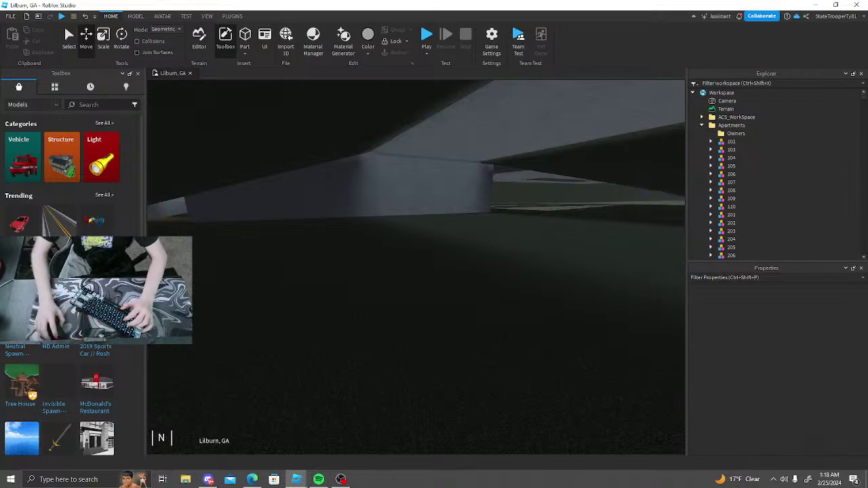
{"action": "scroll", "coordinate": [500, 228], "scroll_direction": "down", "scroll_amount": 15}
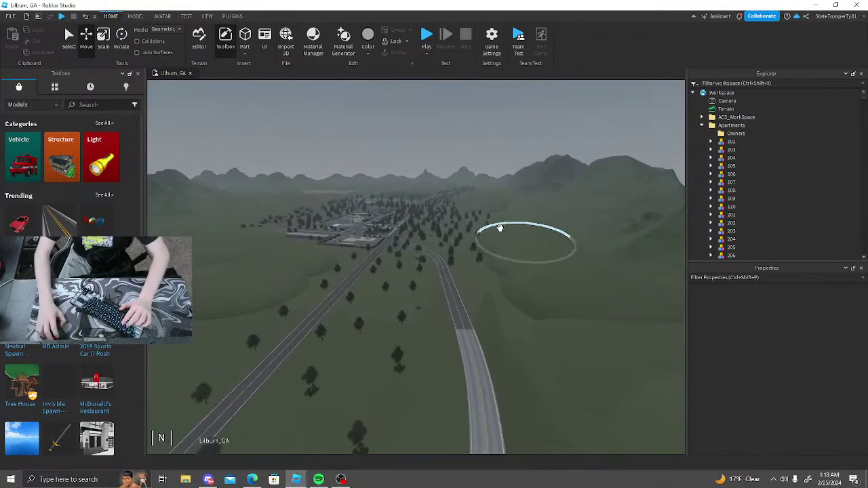
{"action": "mouse_move", "coordinate": [500, 228]}
{"action": "right_mouse_down"}
{"action": "mouse_move", "coordinate": [484, 248]}
{"action": "mouse_move", "coordinate": [502, 217]}
{"action": "mouse_move", "coordinate": [501, 232]}
{"action": "right_mouse_up"}
{"action": "scroll", "coordinate": [495, 231], "scroll_direction": "up", "scroll_amount": 5}
{"action": "key", "text": "w"}
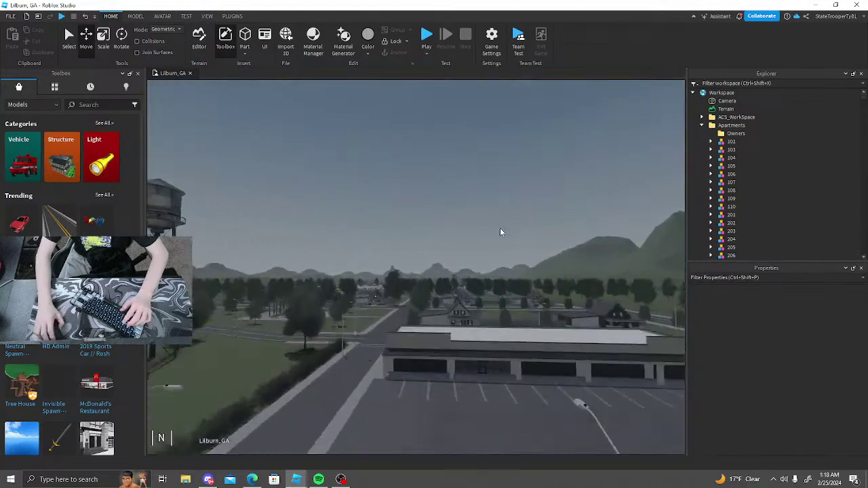
{"action": "key", "text": "w"}
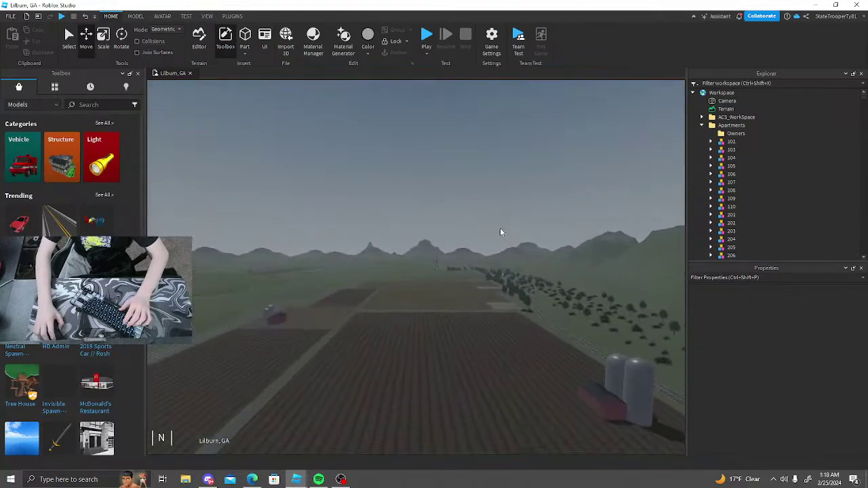
{"action": "key", "text": "w"}
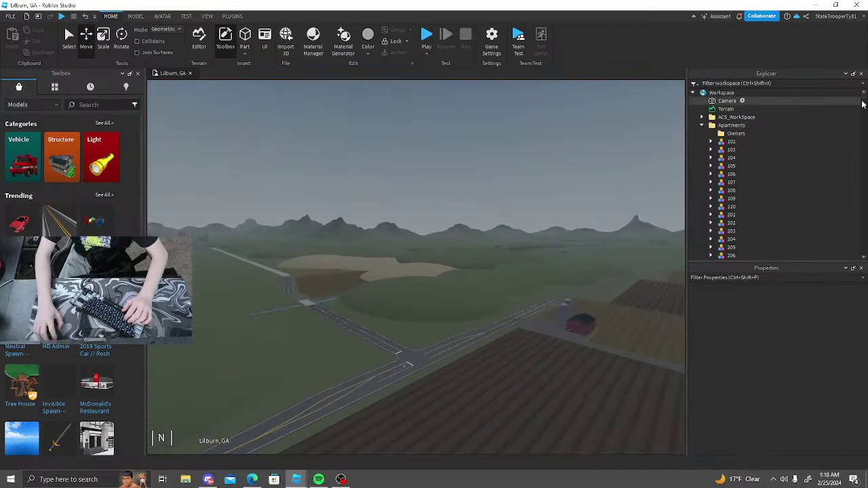
Expand ReplicatedStorage and ACS_Engine, browsing the FX and GunModels folders.
{"action": "left_click_drag", "start_coordinate": [866, 100], "coordinate": [866, 255]}
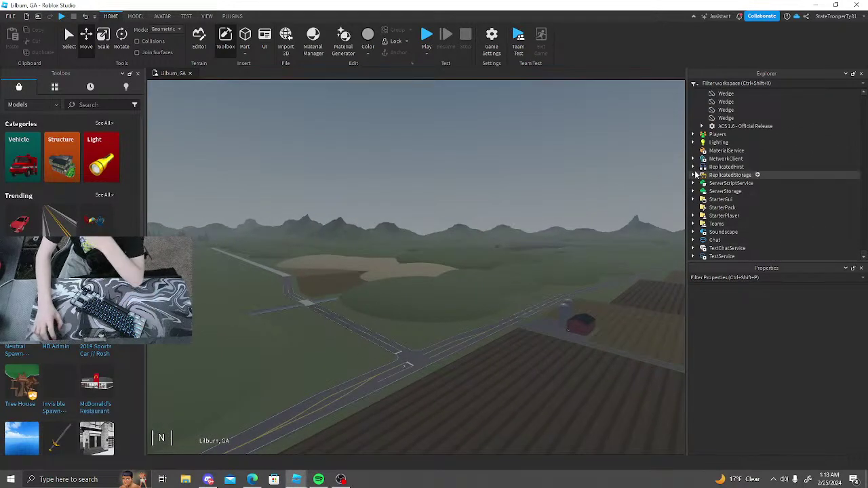
{"action": "left_click", "coordinate": [693, 176]}
{"action": "left_click", "coordinate": [706, 183]}
{"action": "left_click", "coordinate": [702, 184]}
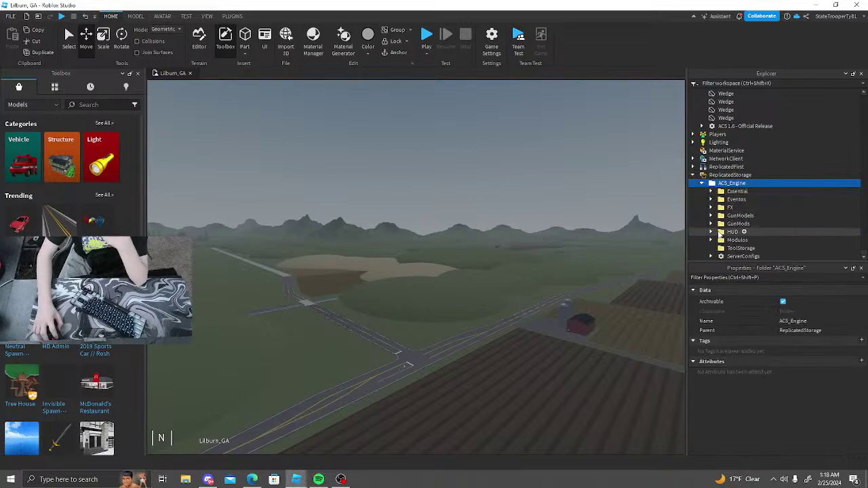
{"action": "left_click", "coordinate": [711, 216]}
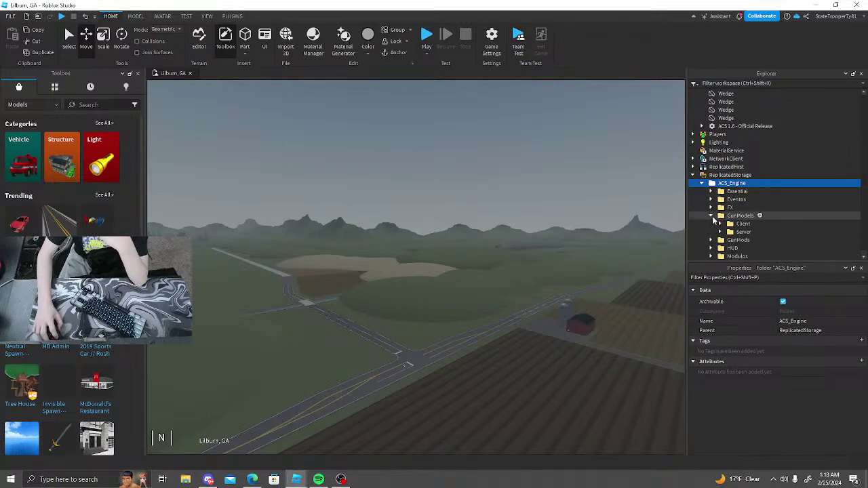
{"action": "left_click", "coordinate": [711, 207]}
{"action": "left_click", "coordinate": [719, 207], "text": "shift"}
{"action": "left_click", "coordinate": [711, 207]}
{"action": "left_click", "coordinate": [721, 208]}
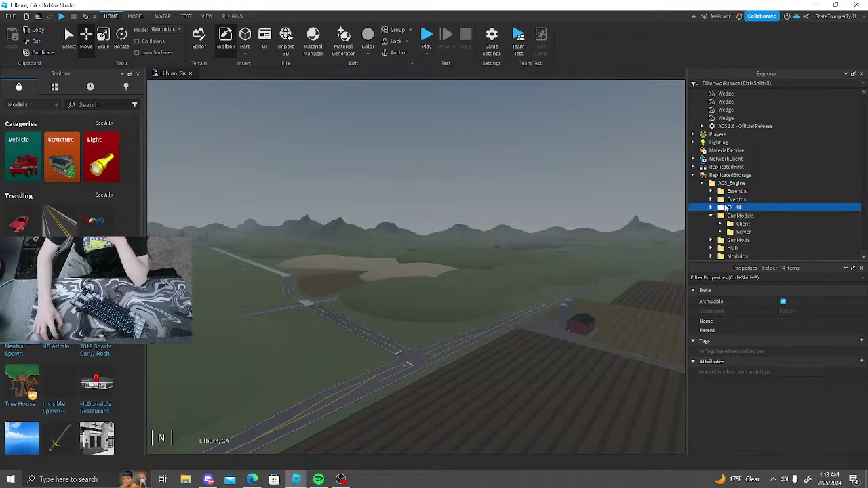
{"action": "left_click", "coordinate": [711, 216]}
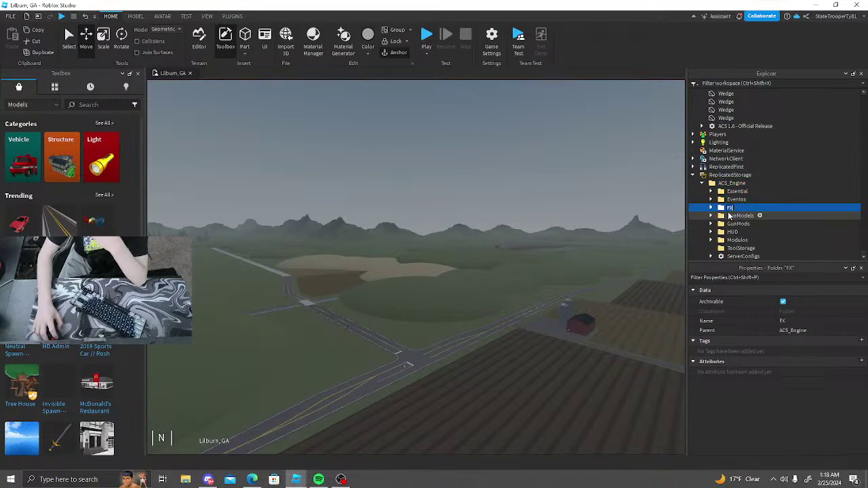
{"action": "left_click", "coordinate": [729, 216]}
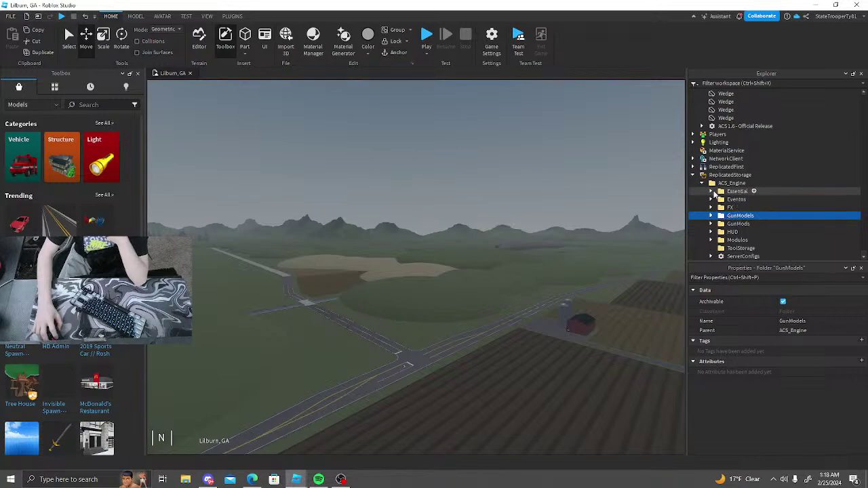
Check the Essential folder's TeamTag script, then select and expand ServerConfigs.
{"action": "left_click", "coordinate": [712, 191]}
{"action": "left_click", "coordinate": [719, 198]}
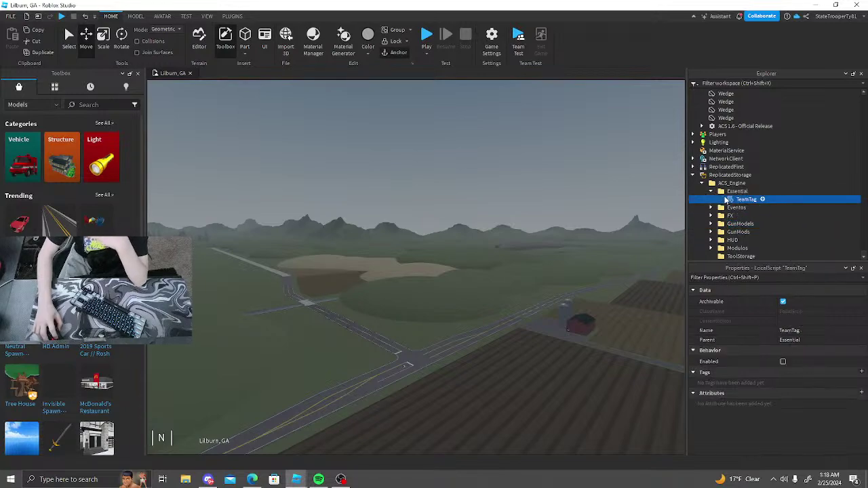
{"action": "left_click", "coordinate": [719, 194]}
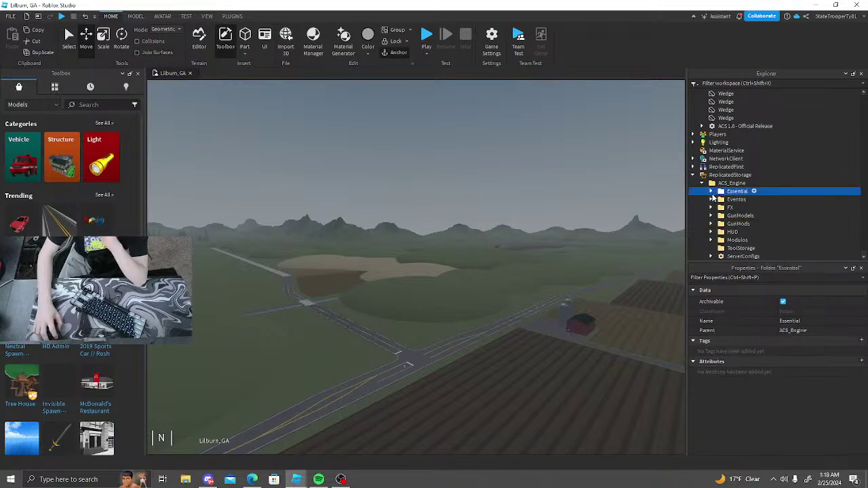
{"action": "left_click", "coordinate": [711, 192]}
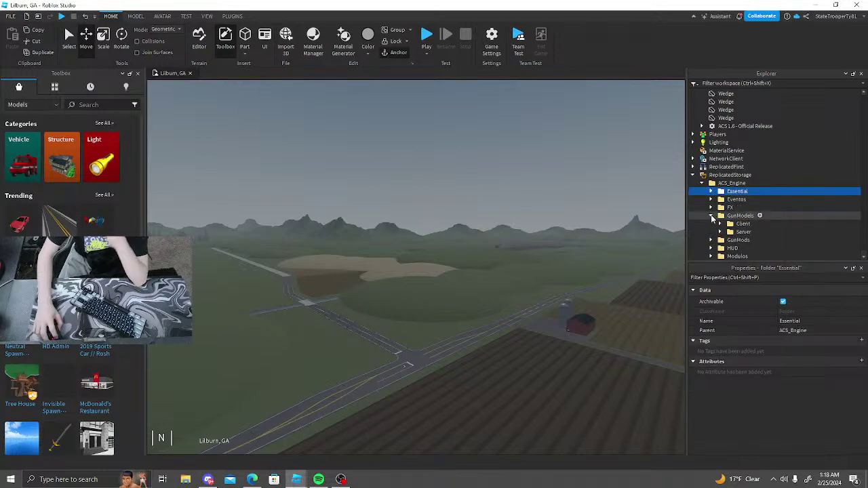
{"action": "scroll", "coordinate": [714, 228], "scroll_direction": "down", "scroll_amount": 2}
{"action": "left_click", "coordinate": [714, 210]}
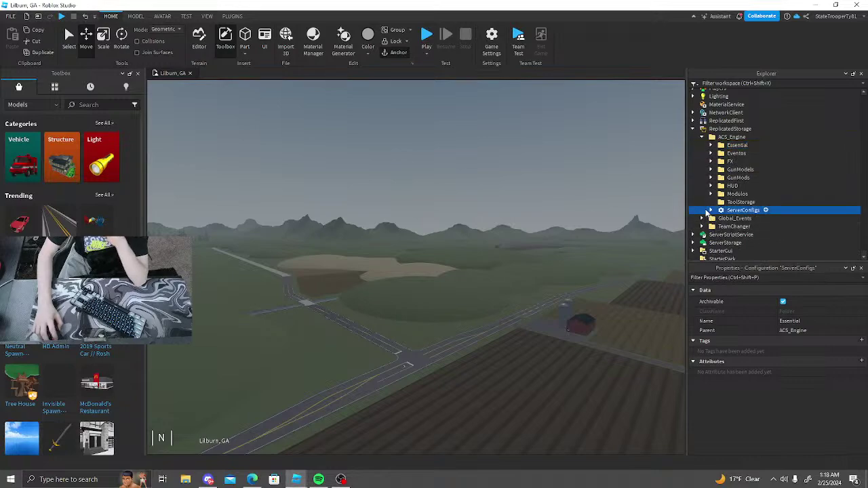
{"action": "left_click", "coordinate": [711, 210]}
Open the ServerConfigs Config module and set EnableStamina to false.
{"action": "double_click", "coordinate": [714, 218]}
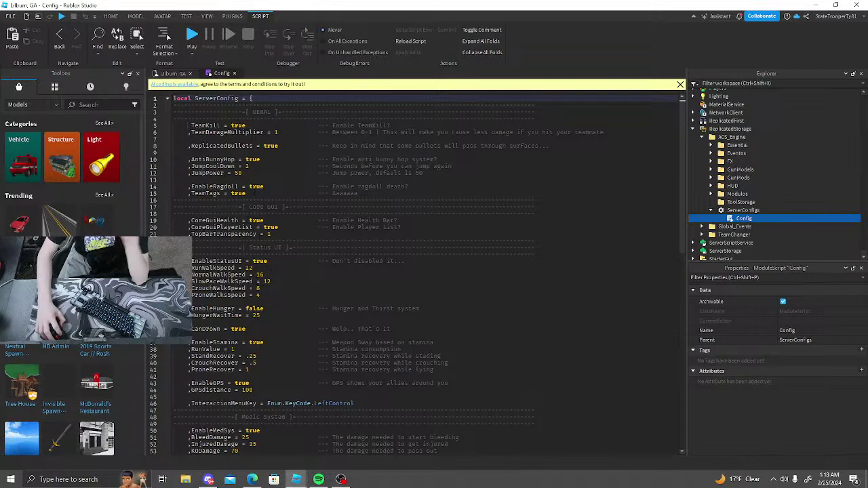
{"action": "mouse_move", "coordinate": [251, 100]}
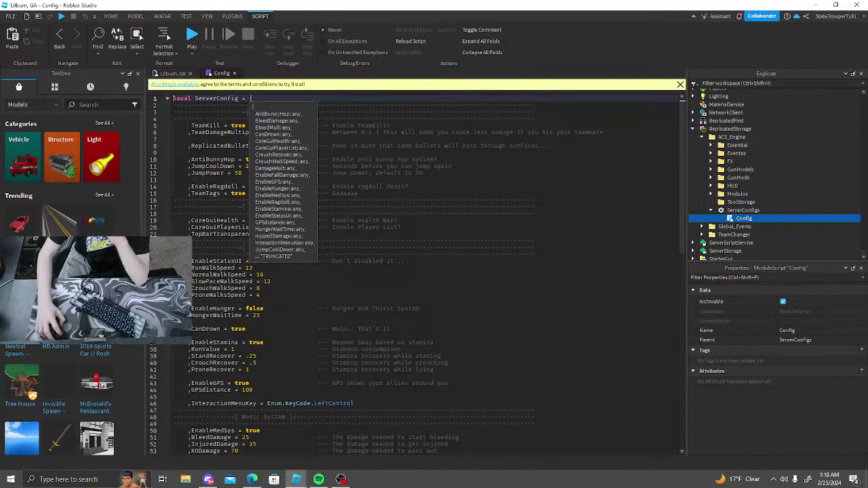
{"action": "scroll", "coordinate": [252, 100], "scroll_direction": "down", "scroll_amount": 1}
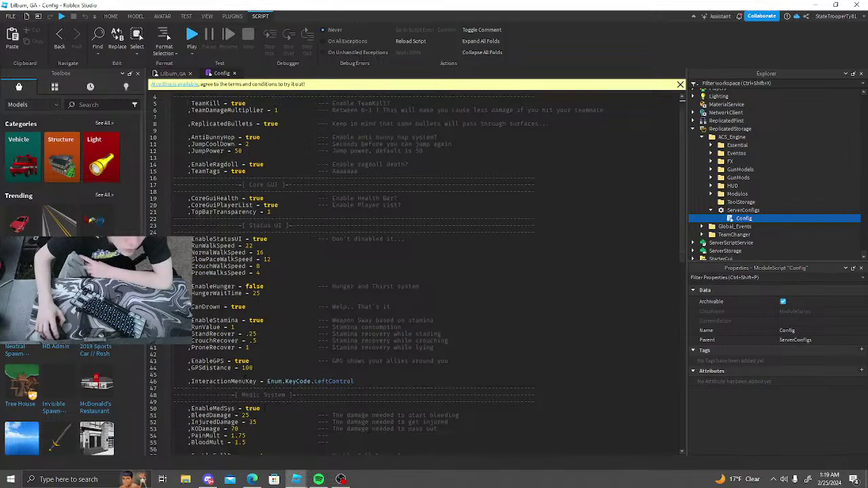
{"action": "left_click", "coordinate": [256, 320]}
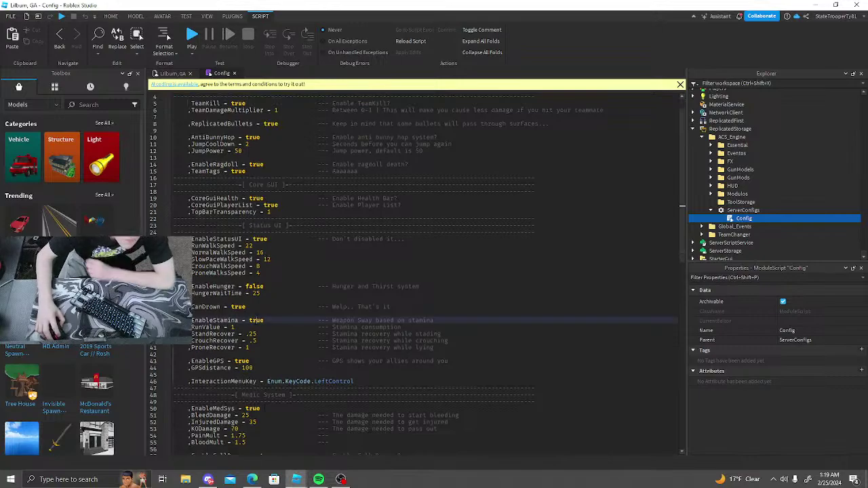
{"action": "double_click", "coordinate": [256, 321]}
{"action": "mouse_move", "coordinate": [257, 324]}
{"action": "type", "text": "false"}
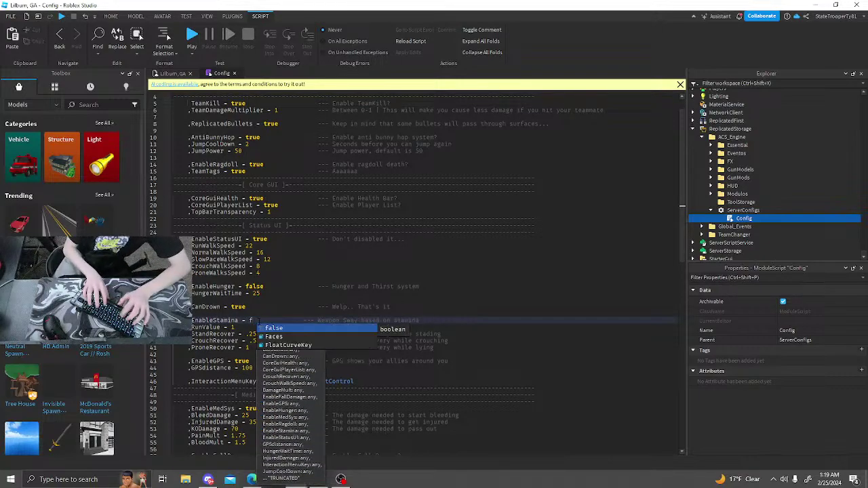
Review EnableHunger and EnableStatusUI, then set CoreGuiHealth to false.
{"action": "double_click", "coordinate": [255, 286]}
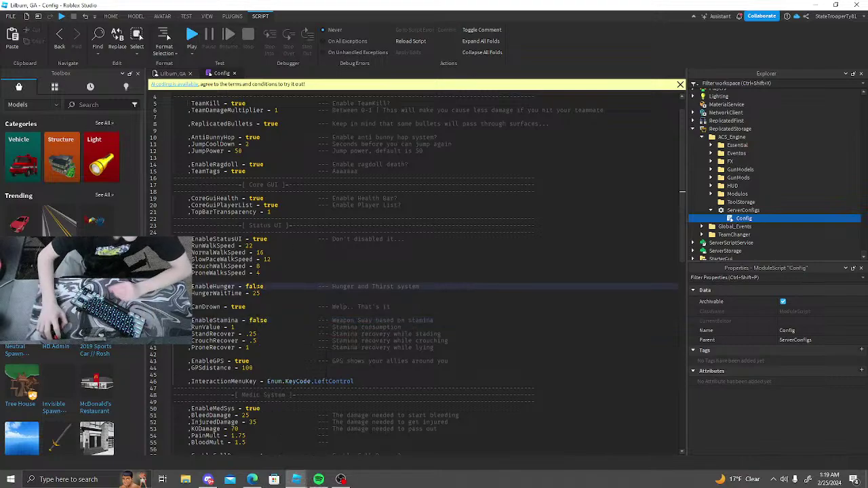
{"action": "double_click", "coordinate": [256, 239]}
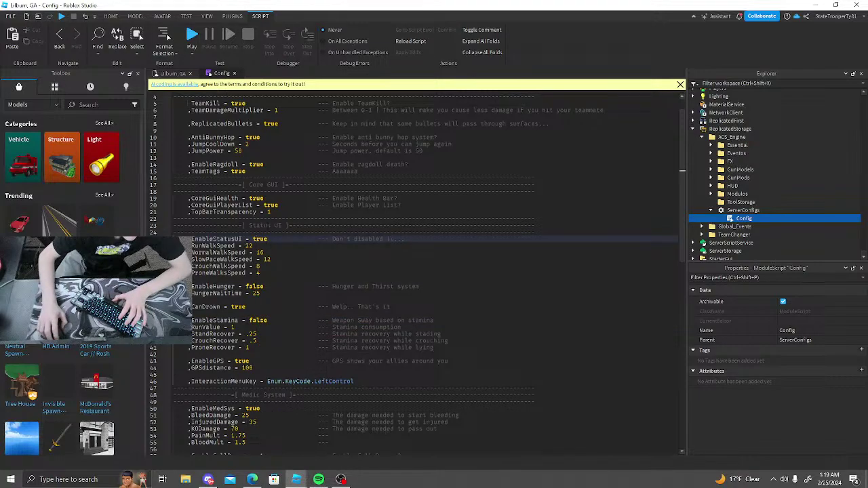
{"action": "scroll", "coordinate": [256, 261], "scroll_direction": "up", "scroll_amount": 1}
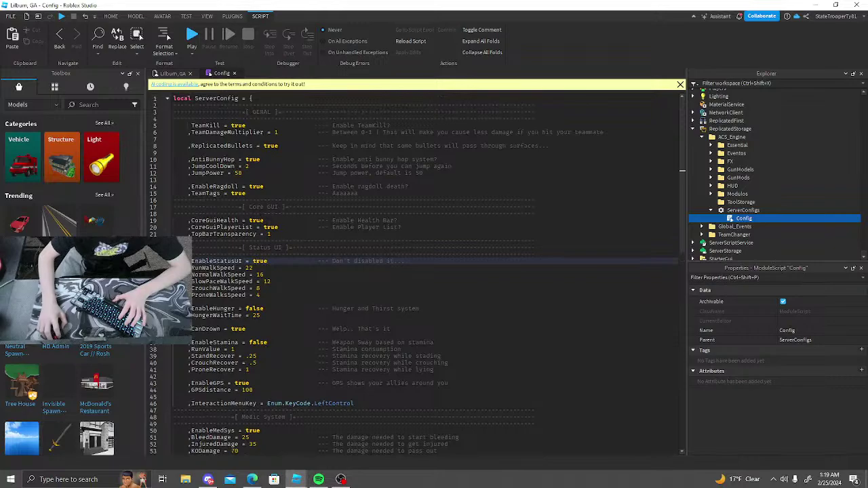
{"action": "double_click", "coordinate": [257, 221]}
{"action": "type", "text": "fal"}
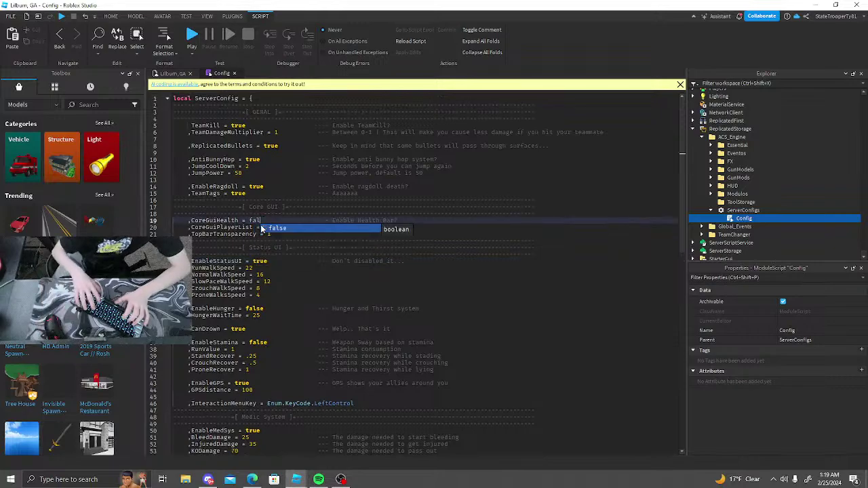
{"action": "key", "text": "Tab"}
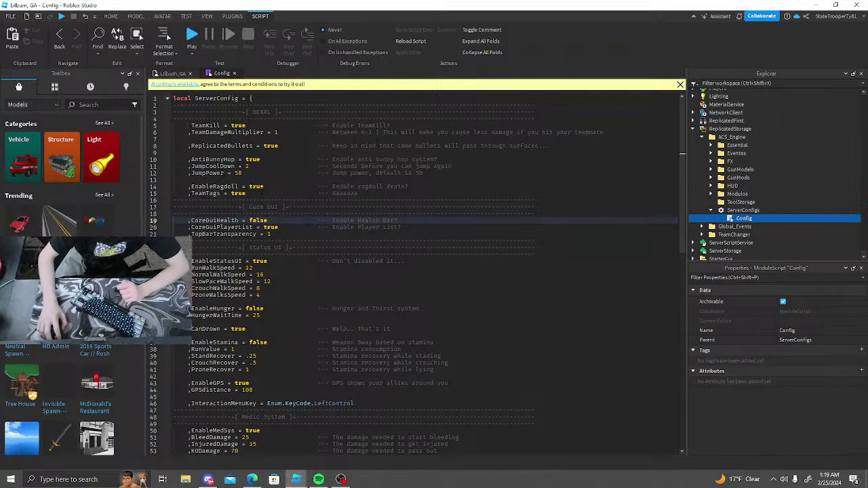
{"action": "double_click", "coordinate": [256, 187]}
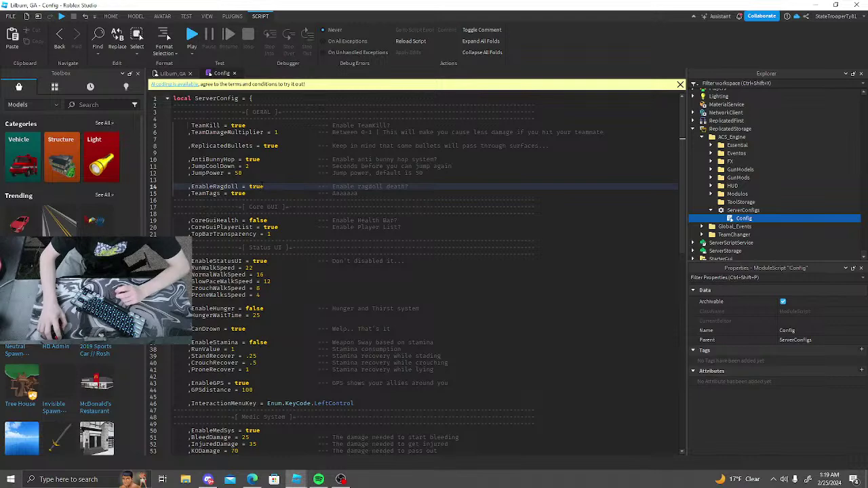
Set TeamTags to false and return TeamKill to true after briefly changing it.
{"action": "double_click", "coordinate": [237, 193]}
{"action": "type", "text": "fals"}
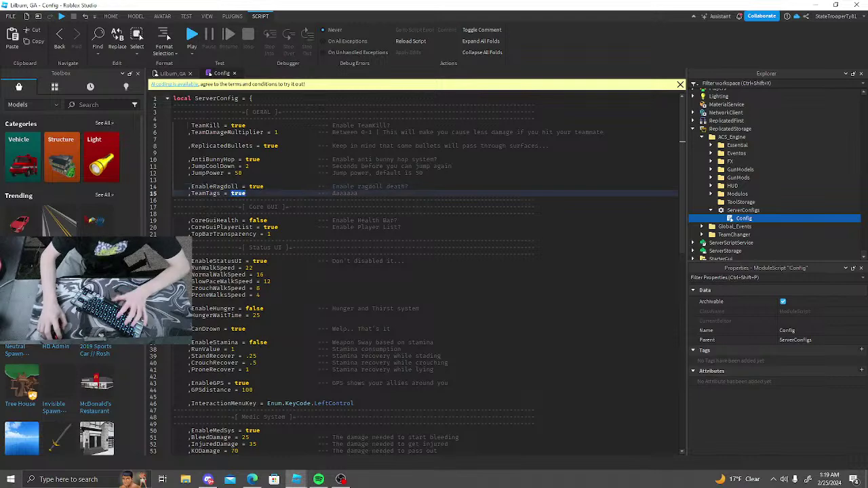
{"action": "type", "text": "e"}
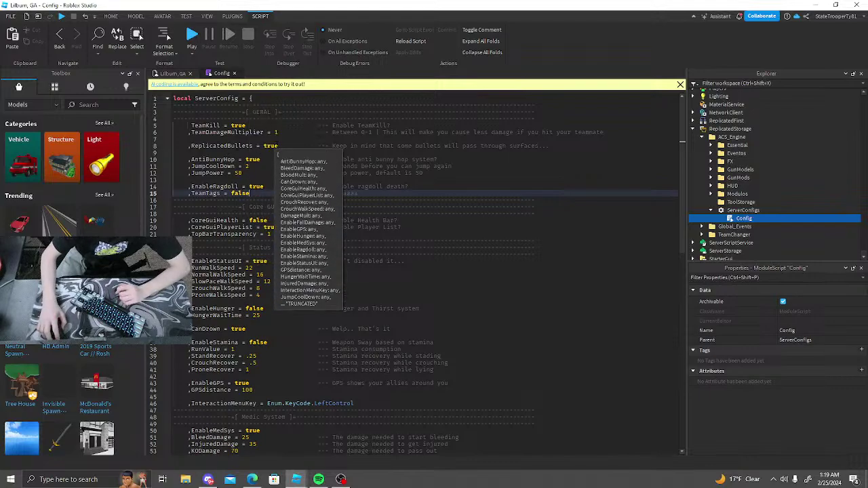
{"action": "scroll", "coordinate": [421, 271], "scroll_direction": "down", "scroll_amount": 4}
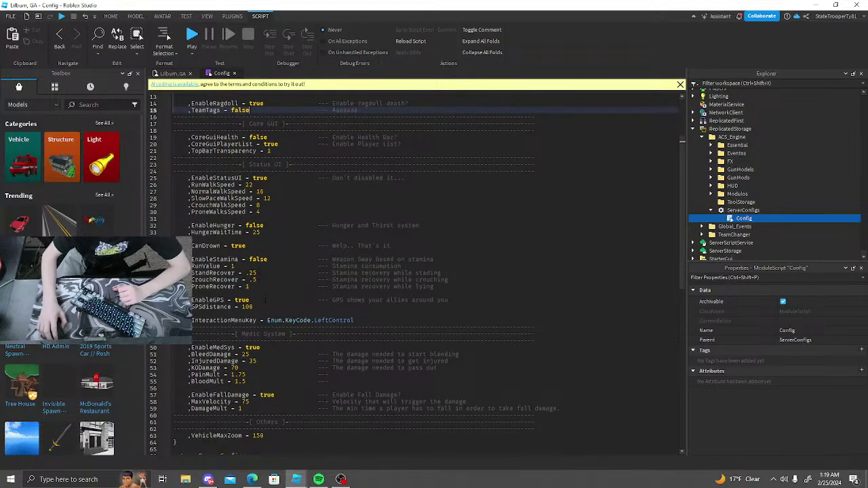
{"action": "scroll", "coordinate": [418, 276], "scroll_direction": "up", "scroll_amount": 4}
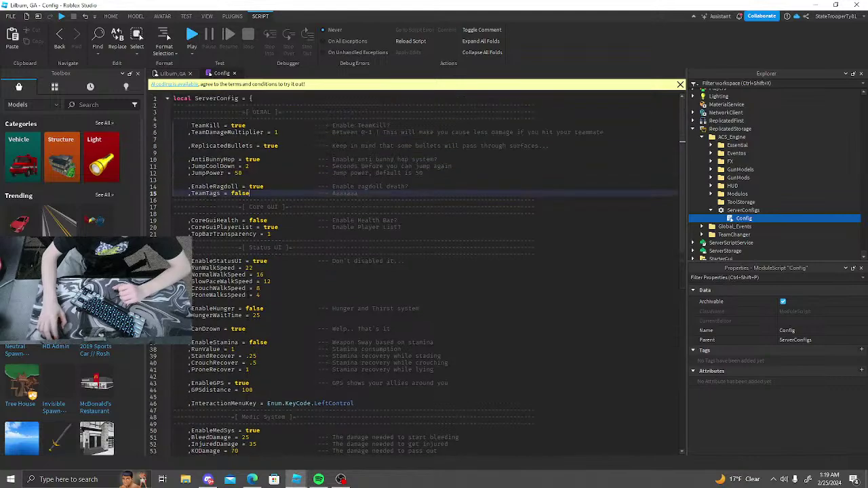
{"action": "double_click", "coordinate": [238, 125]}
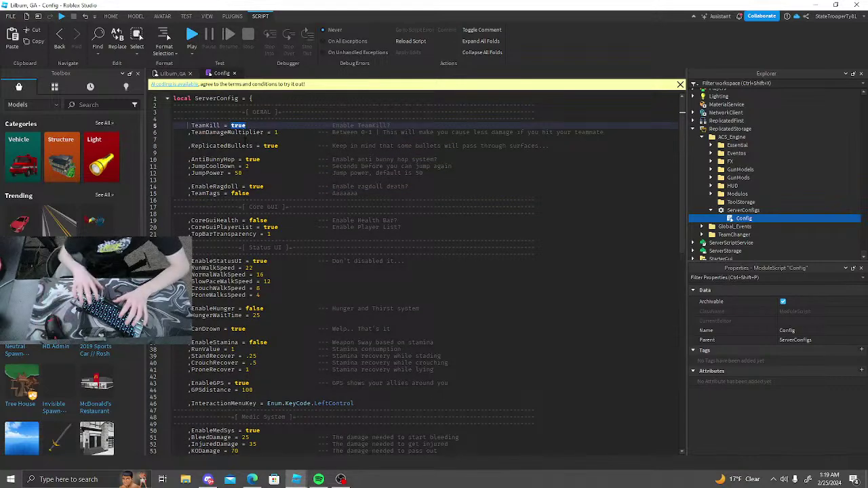
{"action": "type", "text": "false"}
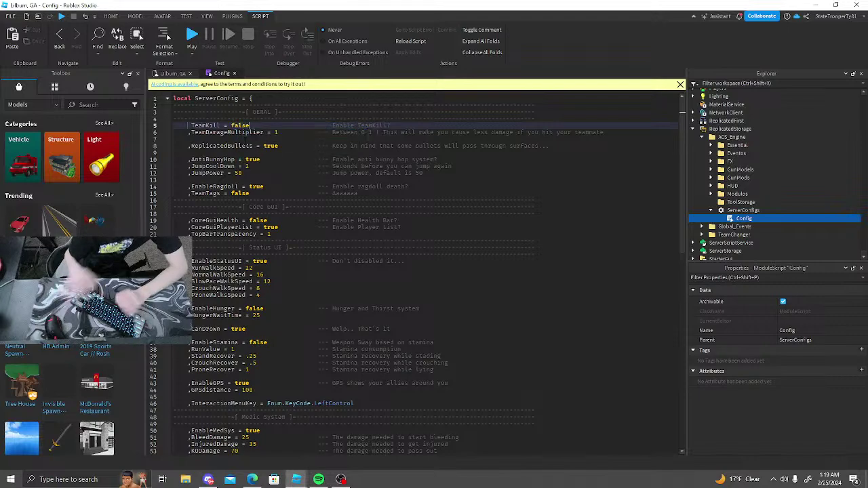
{"action": "mouse_move", "coordinate": [251, 103]}
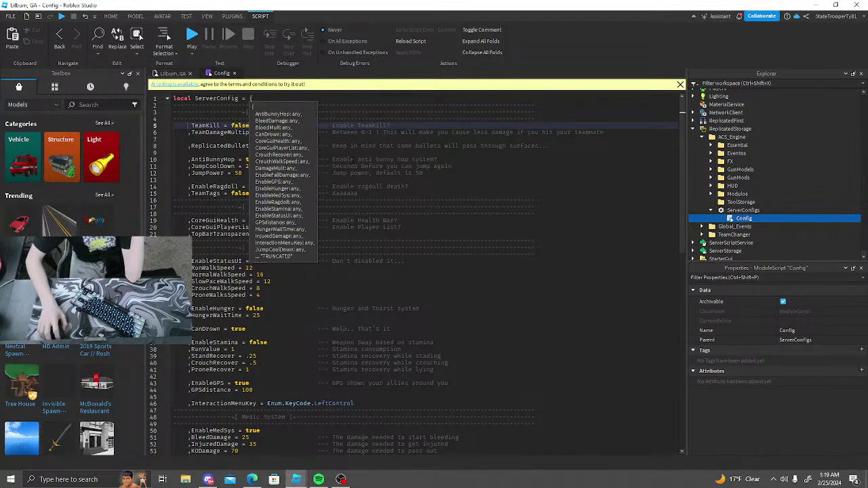
{"action": "double_click", "coordinate": [245, 125]}
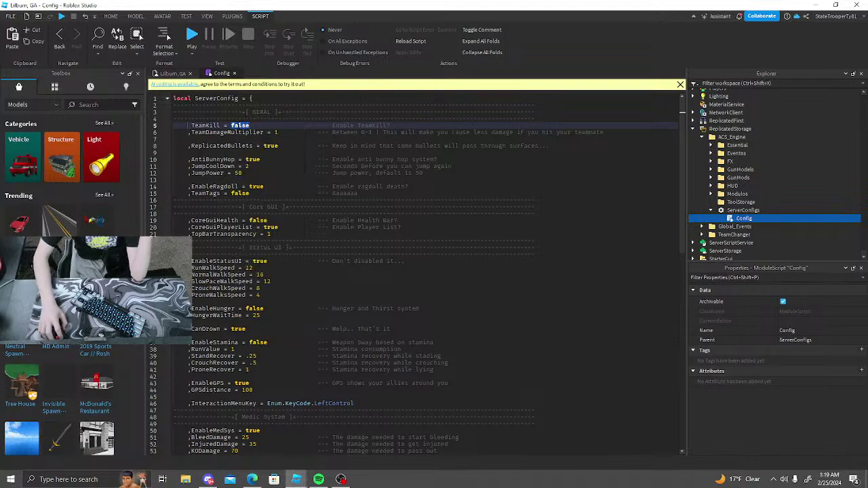
{"action": "type", "text": "true"}
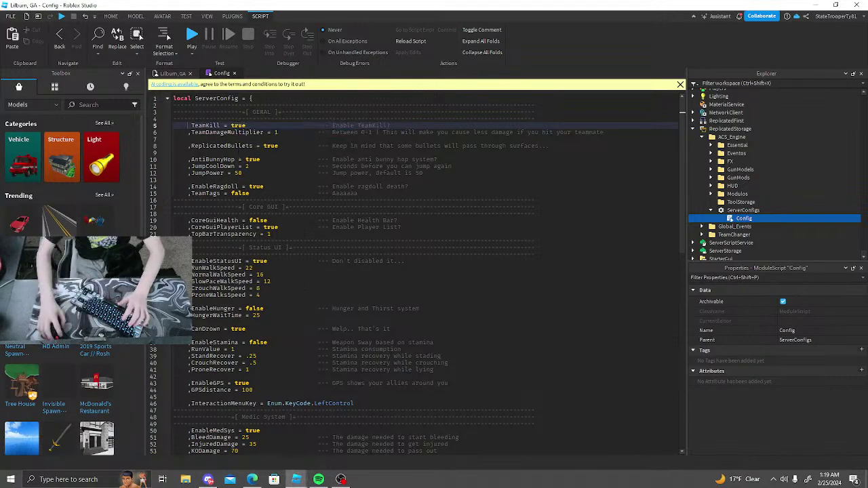
Begin editing TeamDamageMultiplier, replacing its value 1 with 09.
{"action": "key", "text": "Down"}
{"action": "key", "text": "End"}
{"action": "key", "text": "shift+Left"}
{"action": "type", "text": "09"}
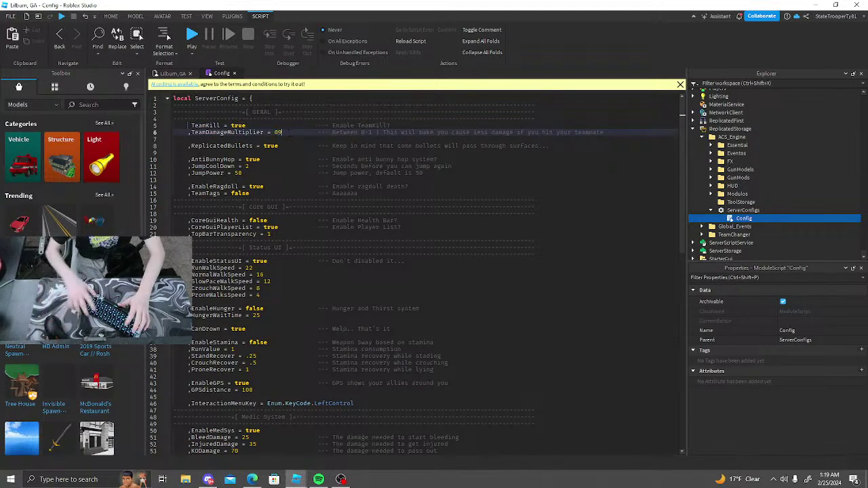
{"action": "key", "text": "shift+Left"}
{"action": "key", "text": "shift+Left"}
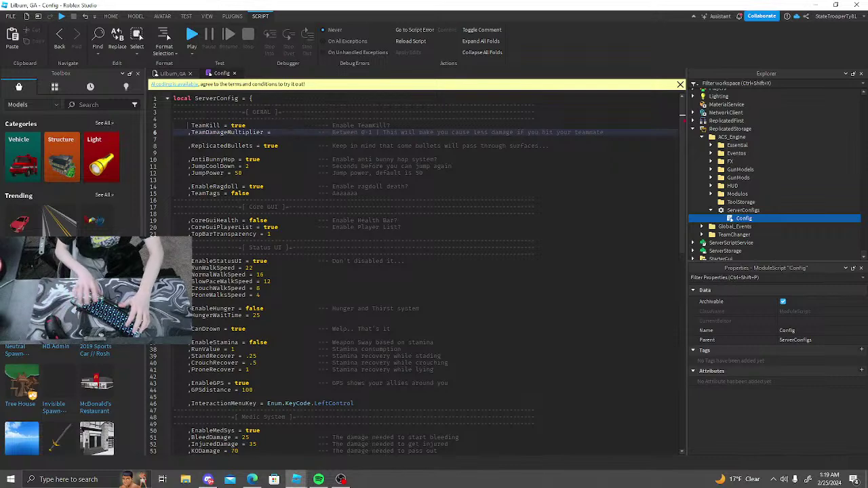
{"action": "key", "text": "Tab"}
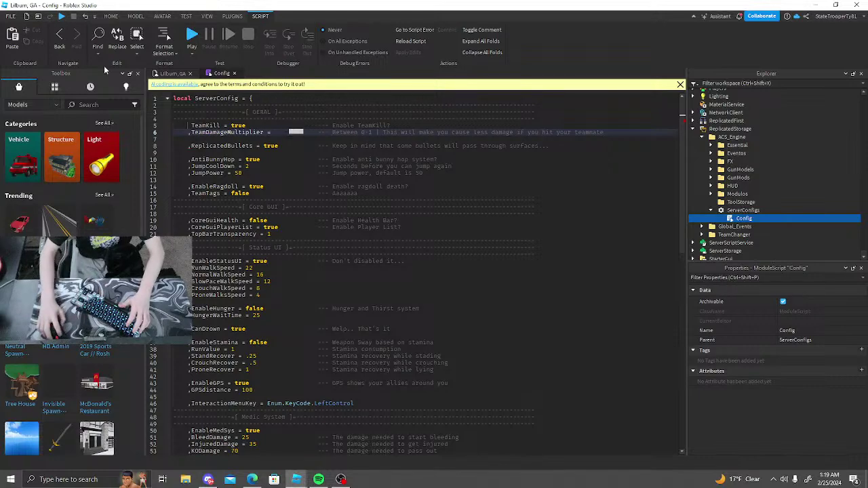
{"action": "key", "text": "ctrl+z"}
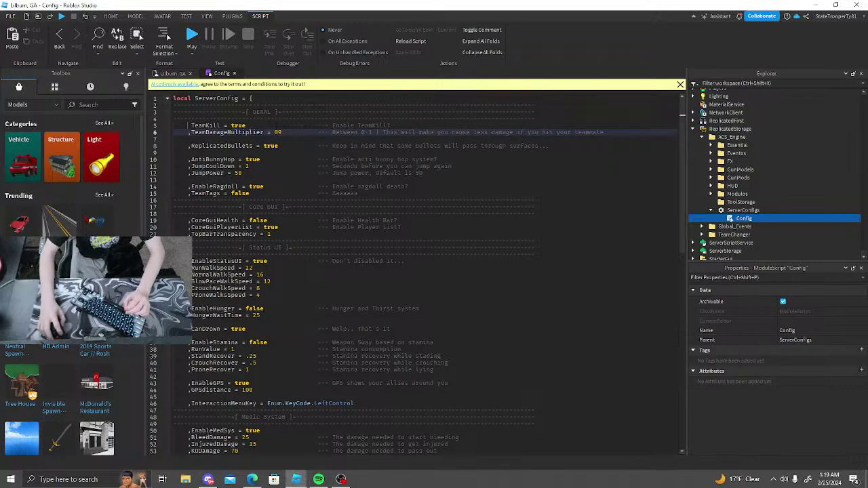
{"action": "left_click", "coordinate": [279, 138]}
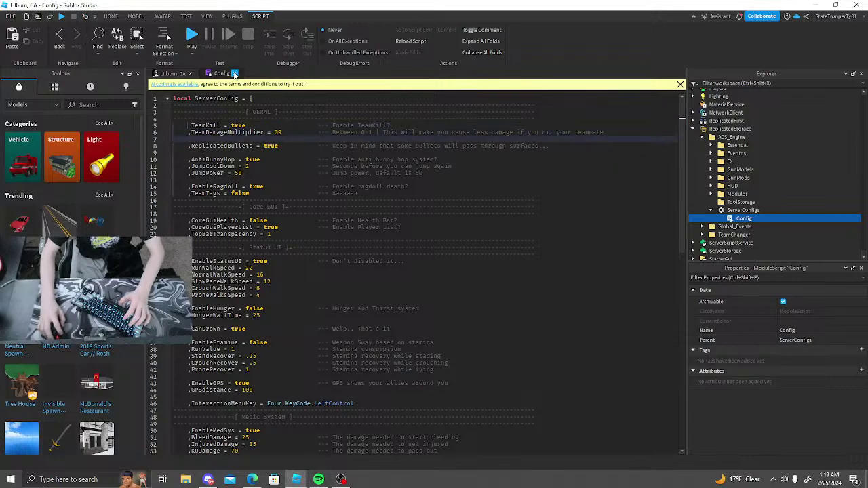
Reopen the Config script and correct TeamDamageMultiplier to 0.3.
{"action": "left_click", "coordinate": [234, 73]}
{"action": "double_click", "coordinate": [758, 219]}
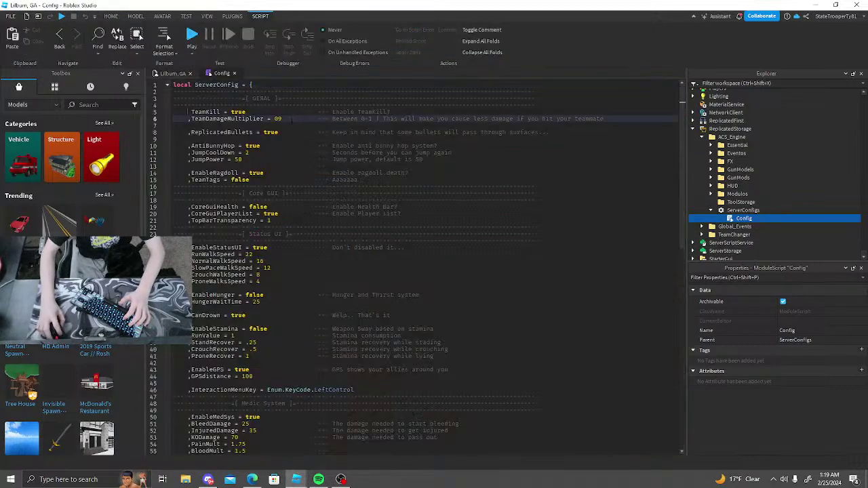
{"action": "key", "text": "BackSpace"}
{"action": "key", "text": "BackSpace"}
{"action": "key", "text": "BackSpace"}
{"action": "type", "text": ".1"}
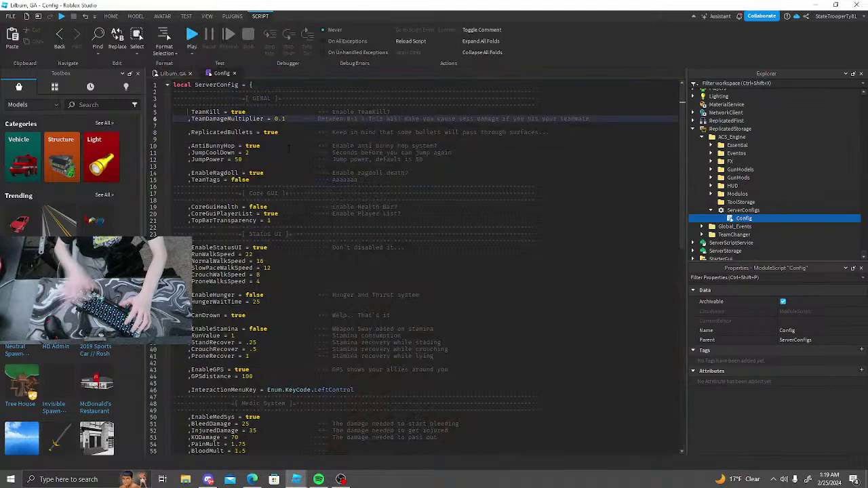
{"action": "key", "text": "BackSpace"}
{"action": "type", "text": "3"}
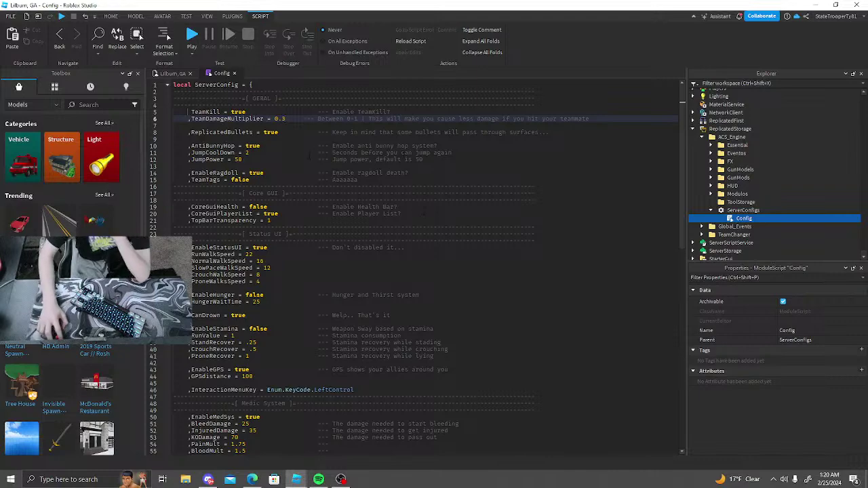
{"action": "left_click", "coordinate": [242, 173]}
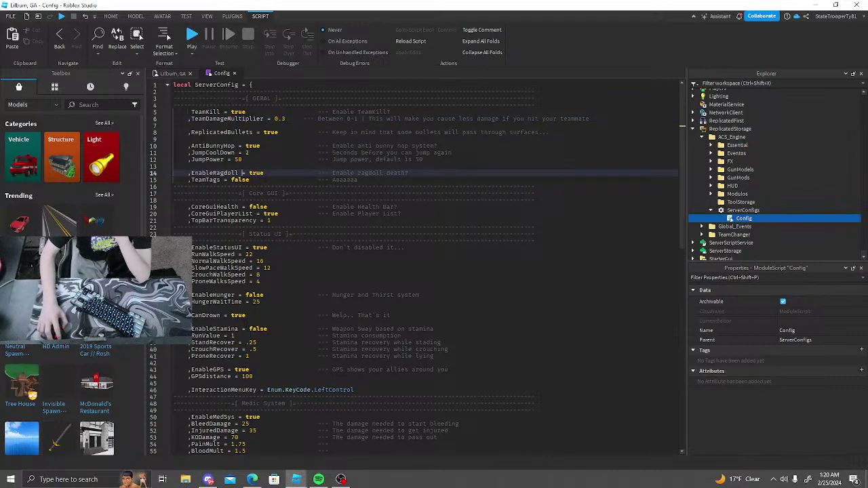
{"action": "scroll", "coordinate": [263, 346], "scroll_direction": "down", "scroll_amount": 1}
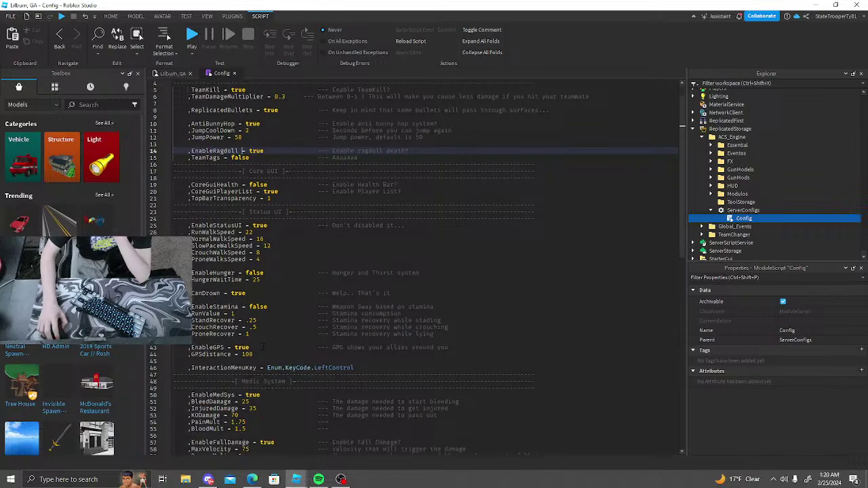
{"action": "scroll", "coordinate": [259, 349], "scroll_direction": "down", "scroll_amount": 1}
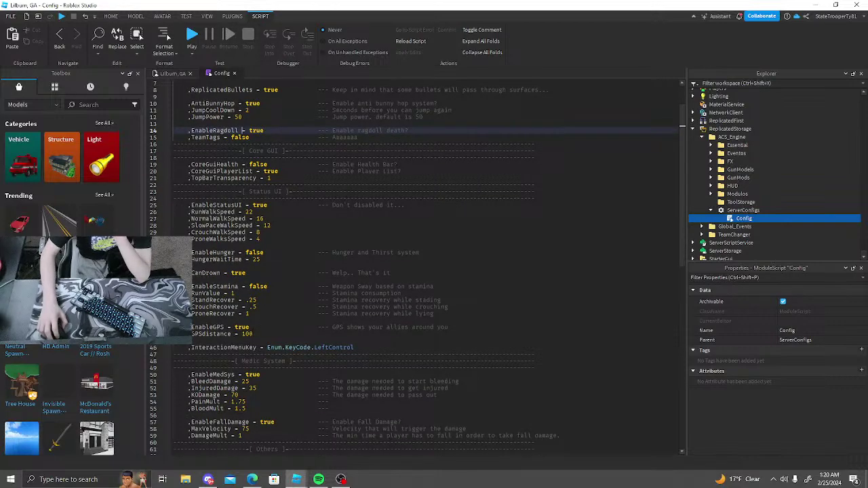
{"action": "scroll", "coordinate": [260, 417], "scroll_direction": "down", "scroll_amount": 1}
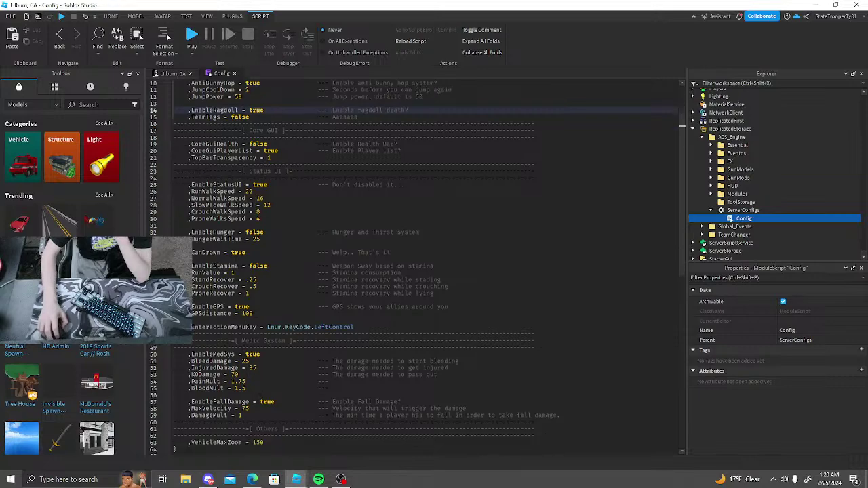
{"action": "scroll", "coordinate": [260, 417], "scroll_direction": "down", "scroll_amount": 1}
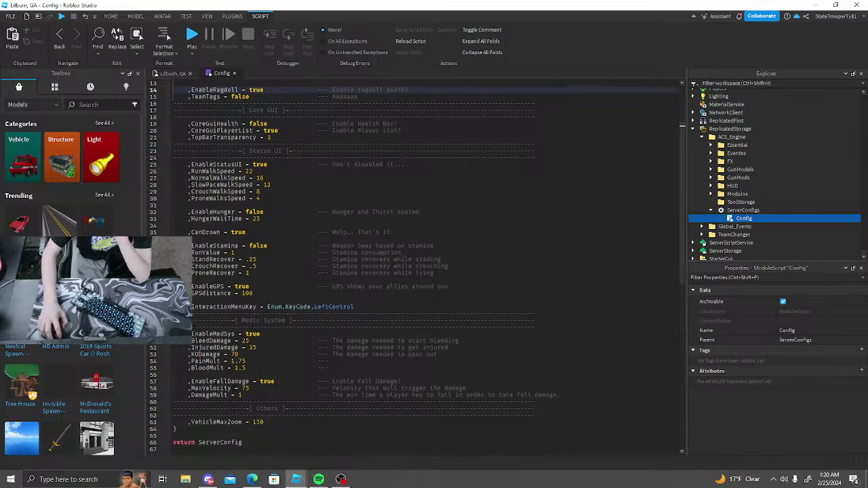
{"action": "scroll", "coordinate": [260, 417], "scroll_direction": "down", "scroll_amount": 2}
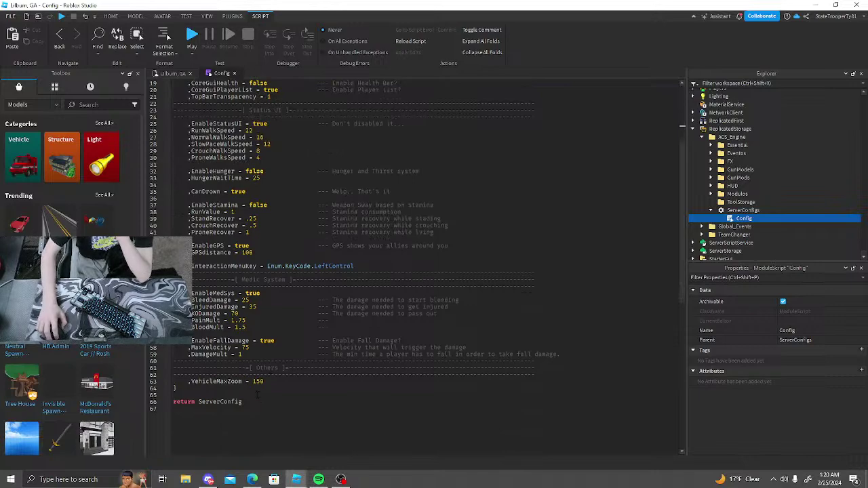
{"action": "scroll", "coordinate": [258, 395], "scroll_direction": "up", "scroll_amount": 3}
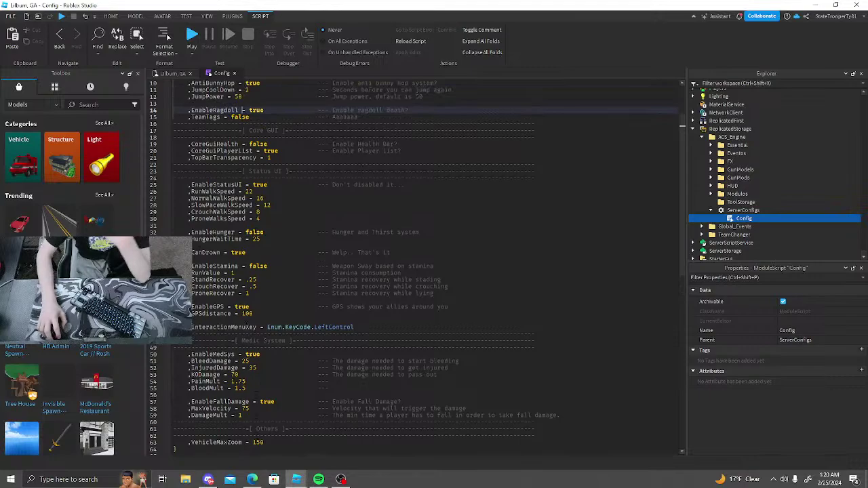
{"action": "scroll", "coordinate": [420, 265], "scroll_direction": "up", "scroll_amount": 2}
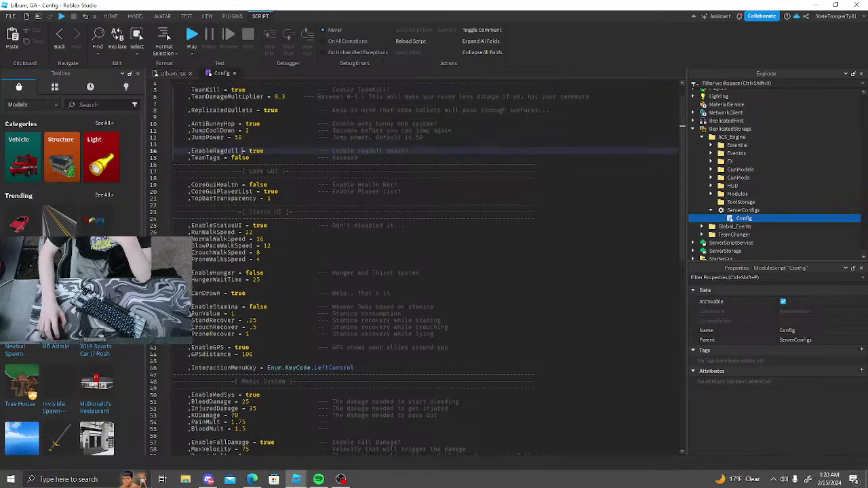
{"action": "mouse_move", "coordinate": [242, 163]}
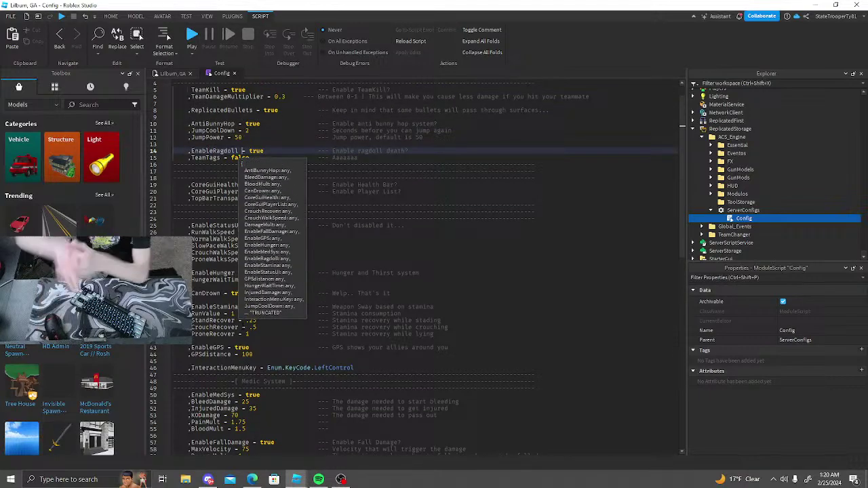
{"action": "scroll", "coordinate": [241, 164], "scroll_direction": "up", "scroll_amount": 1}
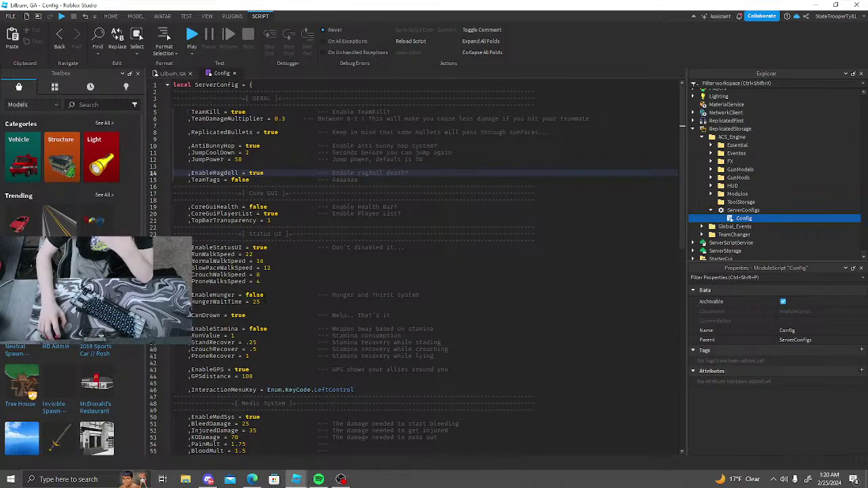
{"action": "mouse_move", "coordinate": [263, 302]}
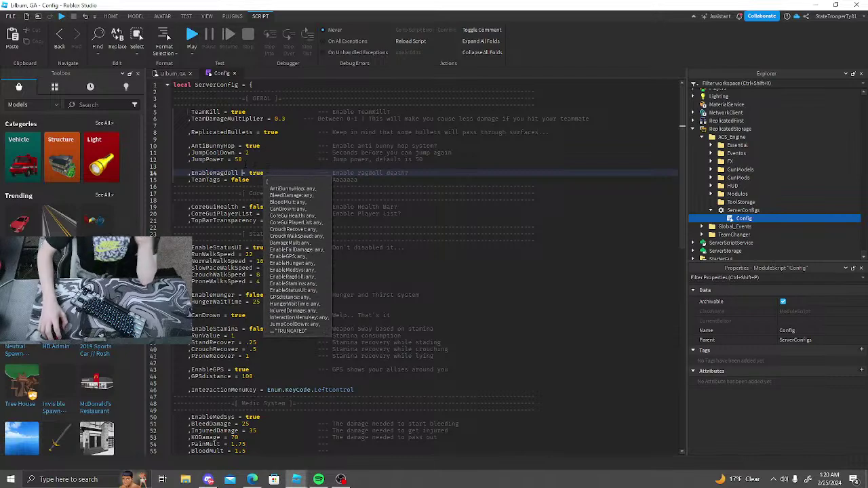
Return to the Lilburn, GA view, close Config, and expand the HUD folder.
{"action": "left_click", "coordinate": [174, 74]}
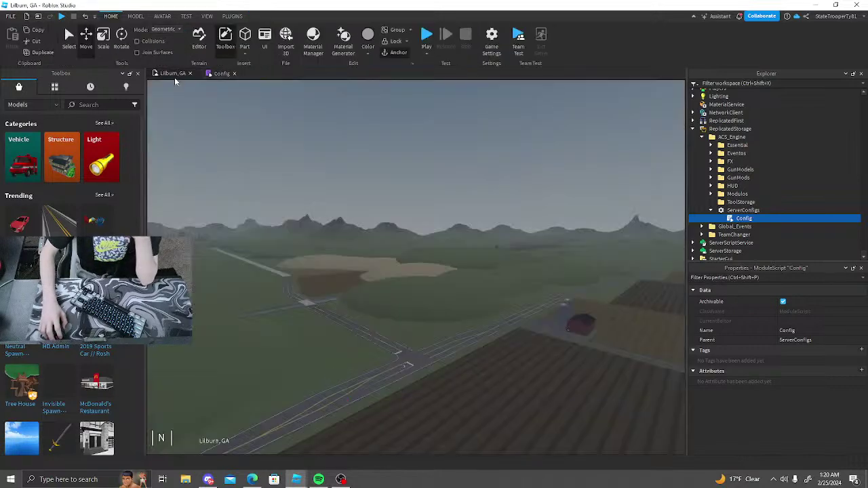
{"action": "left_click", "coordinate": [235, 74]}
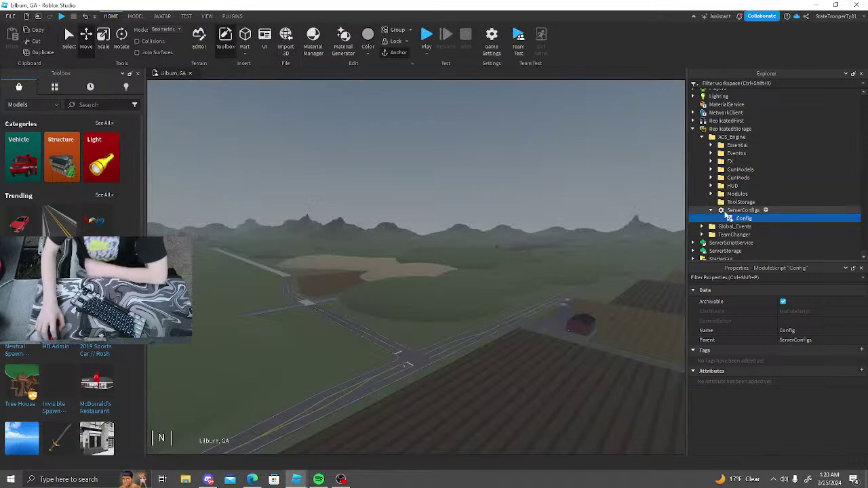
{"action": "left_click", "coordinate": [711, 194]}
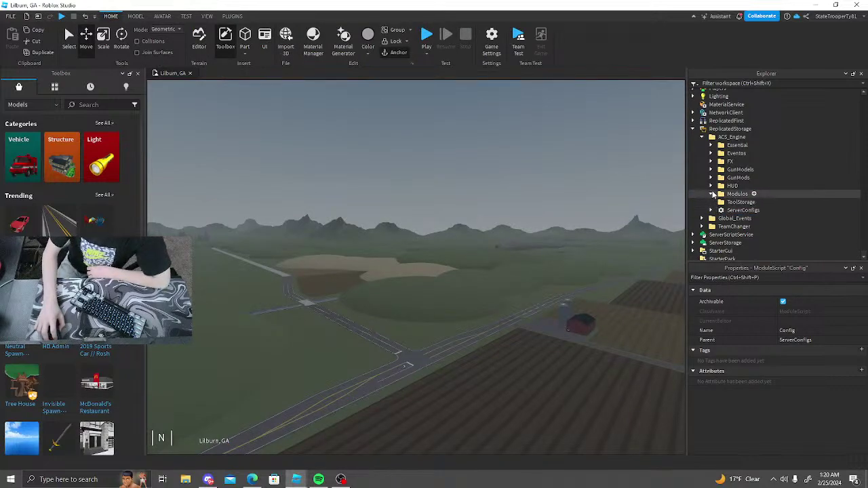
{"action": "left_click", "coordinate": [711, 186]}
{"action": "scroll", "coordinate": [711, 183], "scroll_direction": "down", "scroll_amount": 3}
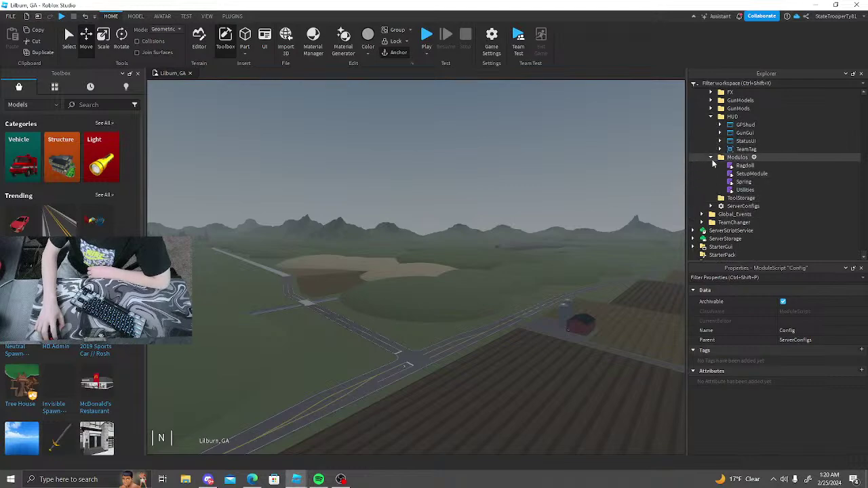
{"action": "left_click", "coordinate": [711, 158]}
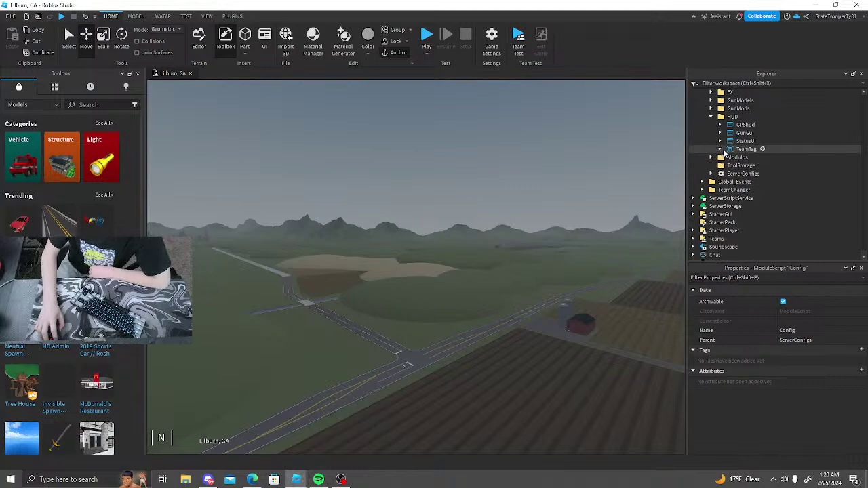
Peek into TeamTag, GPShud and StatusUI, leaving StatusUI expanded.
{"action": "left_click", "coordinate": [721, 149]}
{"action": "left_click", "coordinate": [720, 150]}
{"action": "left_click", "coordinate": [721, 141]}
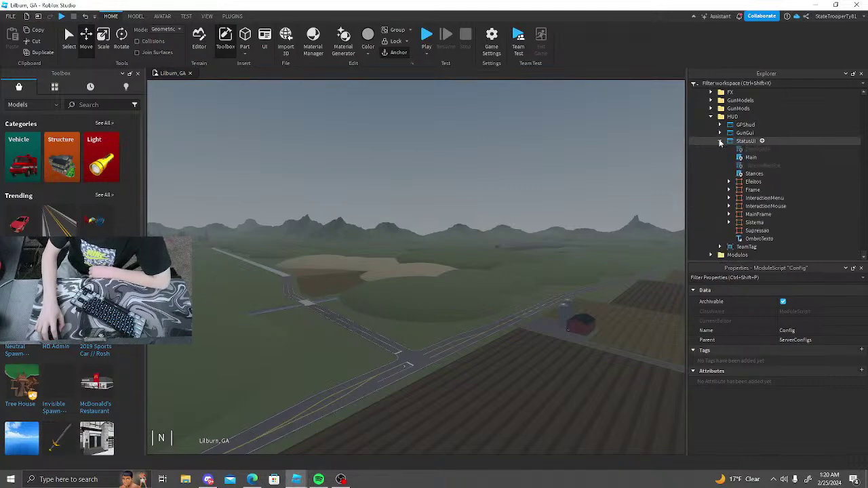
{"action": "left_click", "coordinate": [720, 141]}
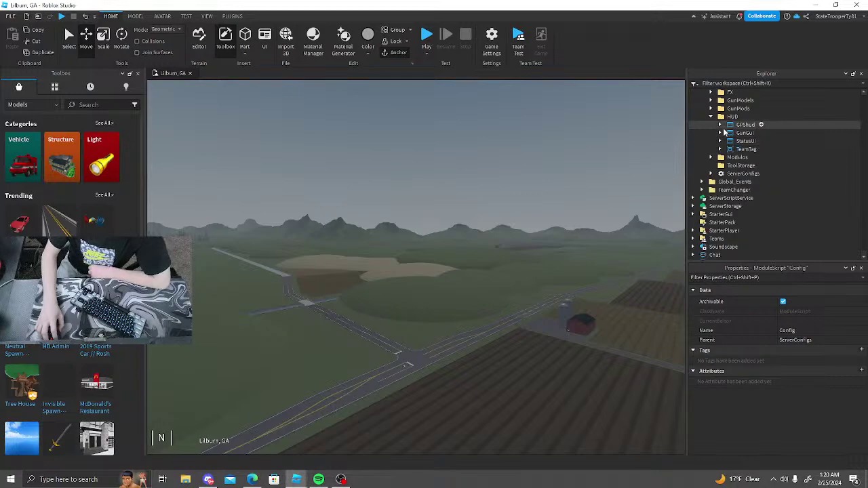
{"action": "left_click", "coordinate": [721, 125]}
{"action": "left_click", "coordinate": [720, 125]}
{"action": "left_click", "coordinate": [721, 141]}
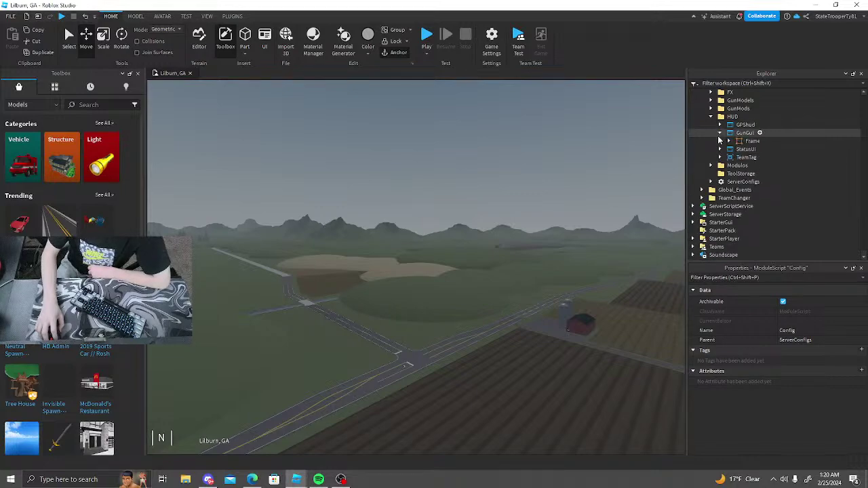
{"action": "left_click", "coordinate": [720, 141]}
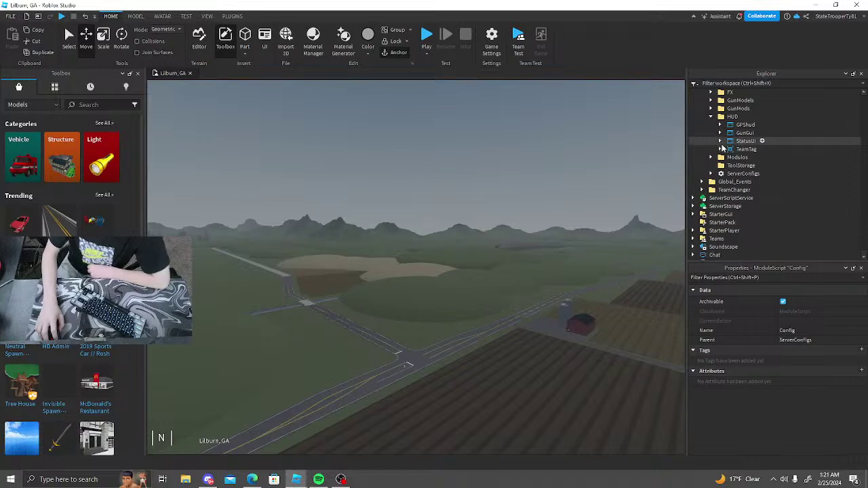
{"action": "left_click", "coordinate": [720, 141]}
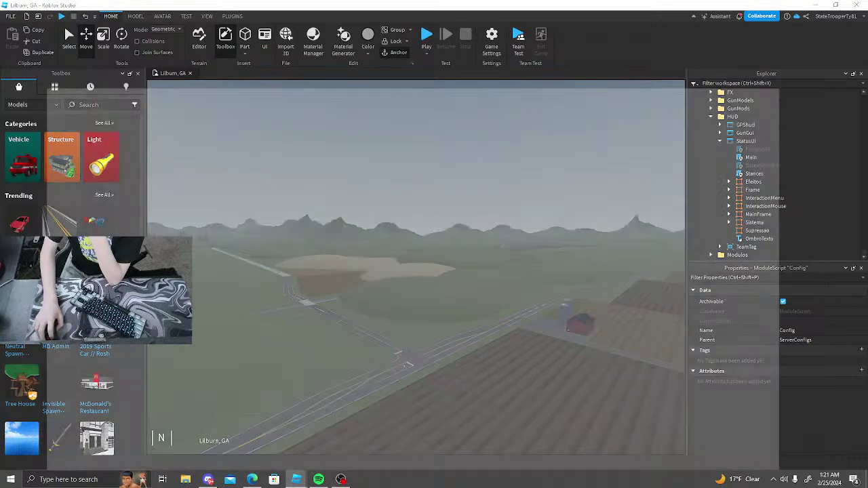
{"action": "left_click_drag", "start_coordinate": [611, 9], "coordinate": [867, 63]}
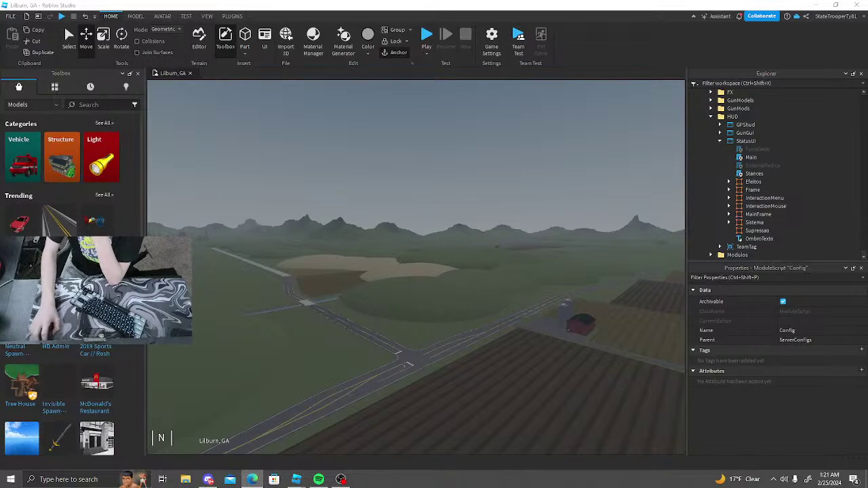
Browse Efeitos, Frame and InteractionMenu, then expand MainFrame and its Poses frame.
{"action": "left_click", "coordinate": [749, 183]}
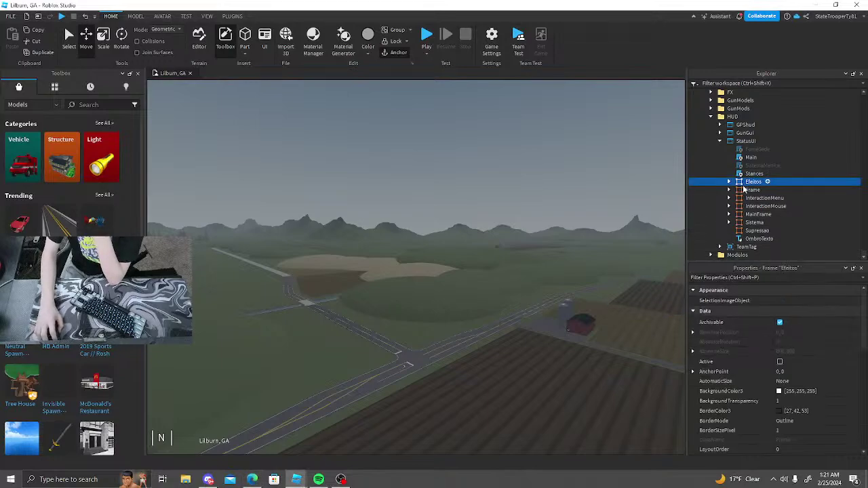
{"action": "left_click", "coordinate": [730, 182]}
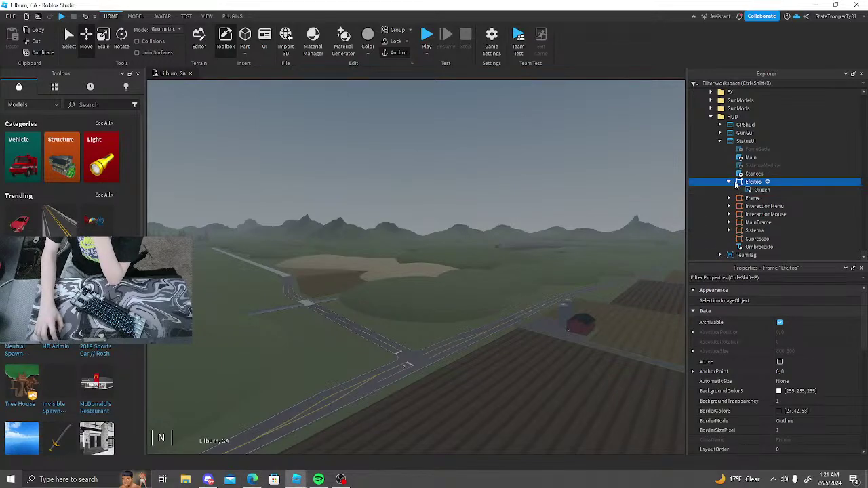
{"action": "left_click", "coordinate": [729, 182]}
{"action": "left_click", "coordinate": [729, 190]}
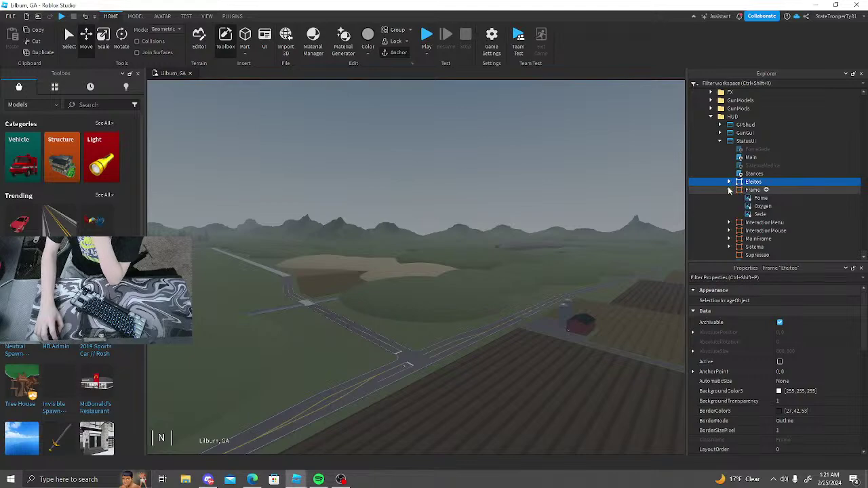
{"action": "left_click", "coordinate": [729, 190]}
{"action": "left_click", "coordinate": [729, 198]}
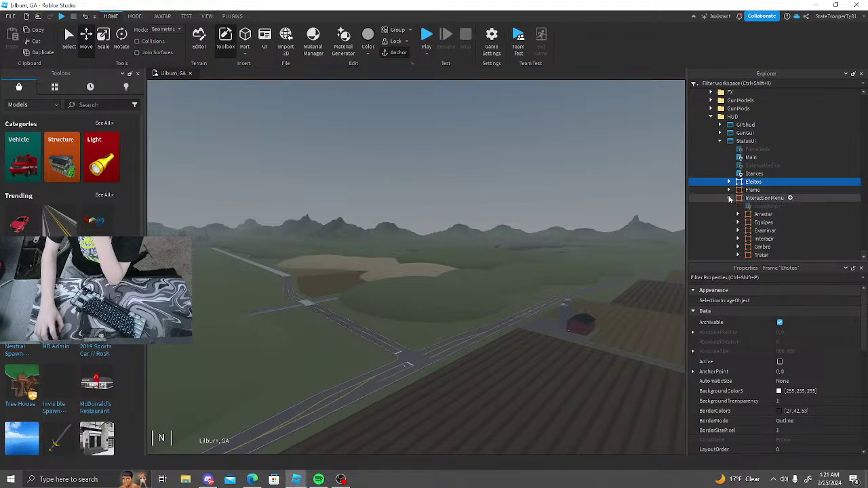
{"action": "scroll", "coordinate": [730, 201], "scroll_direction": "down", "scroll_amount": 2}
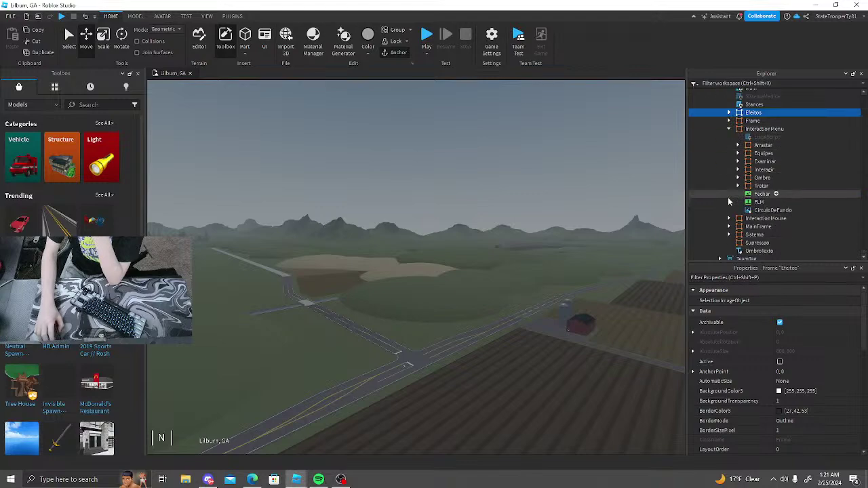
{"action": "left_click", "coordinate": [730, 153]}
{"action": "left_click", "coordinate": [730, 168]}
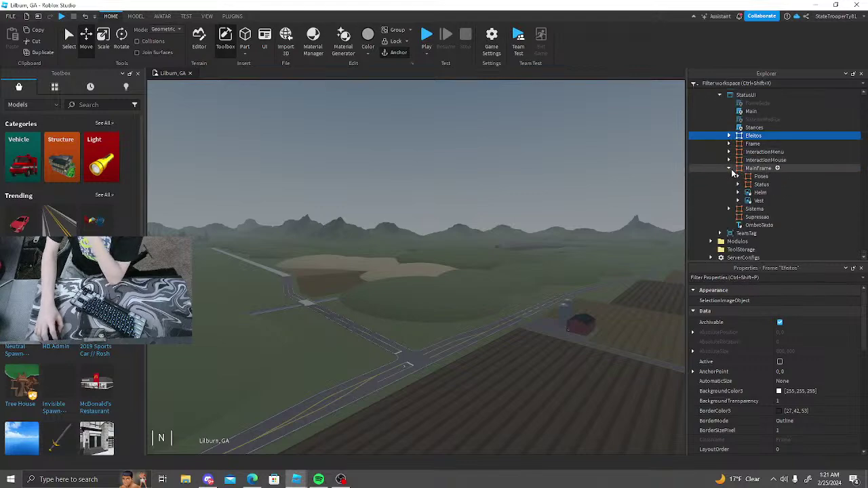
{"action": "left_click", "coordinate": [738, 176]}
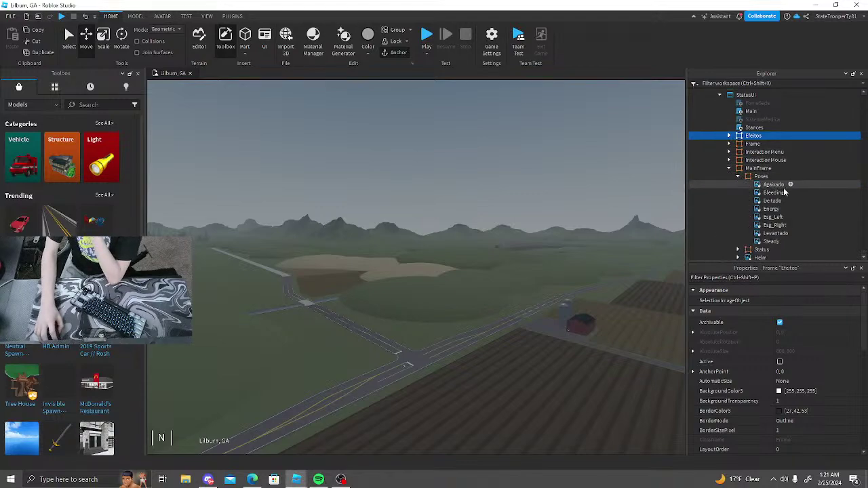
Inspect the pose images and untick Visible for the Energy image.
{"action": "left_click", "coordinate": [774, 185]}
{"action": "left_click", "coordinate": [771, 241], "text": "shift"}
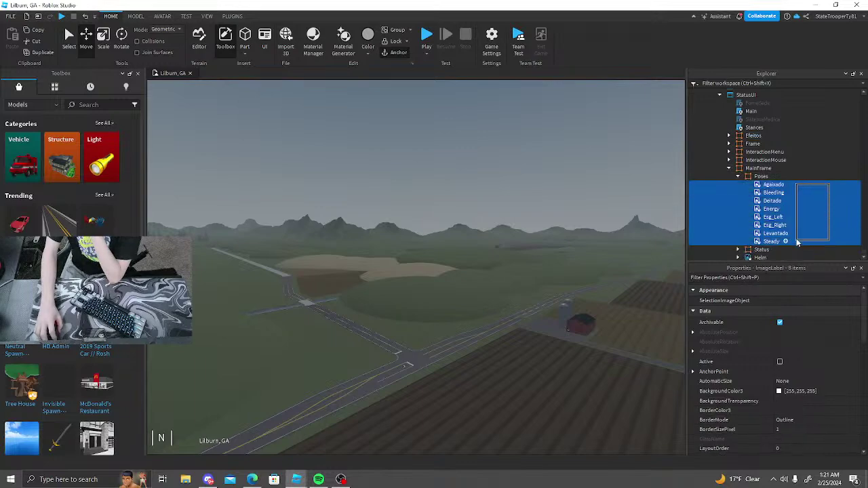
{"action": "scroll", "coordinate": [777, 429], "scroll_direction": "down", "scroll_amount": 2}
{"action": "scroll", "coordinate": [777, 428], "scroll_direction": "down", "scroll_amount": 1}
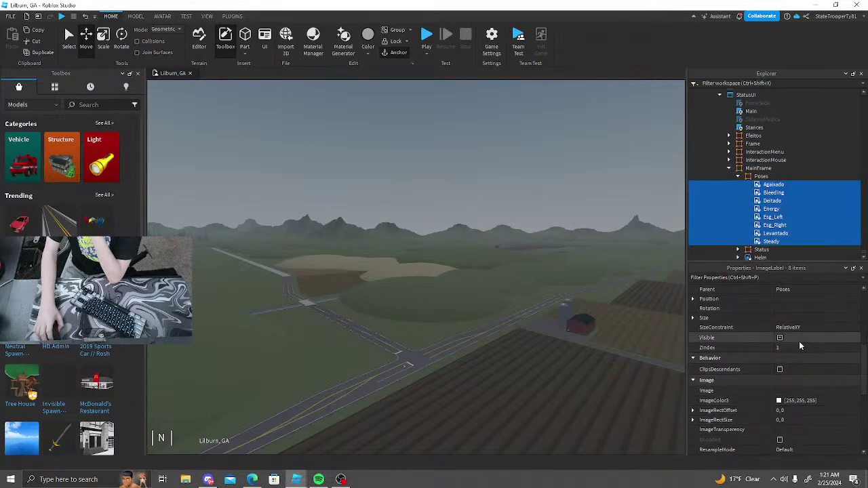
{"action": "left_click", "coordinate": [772, 209]}
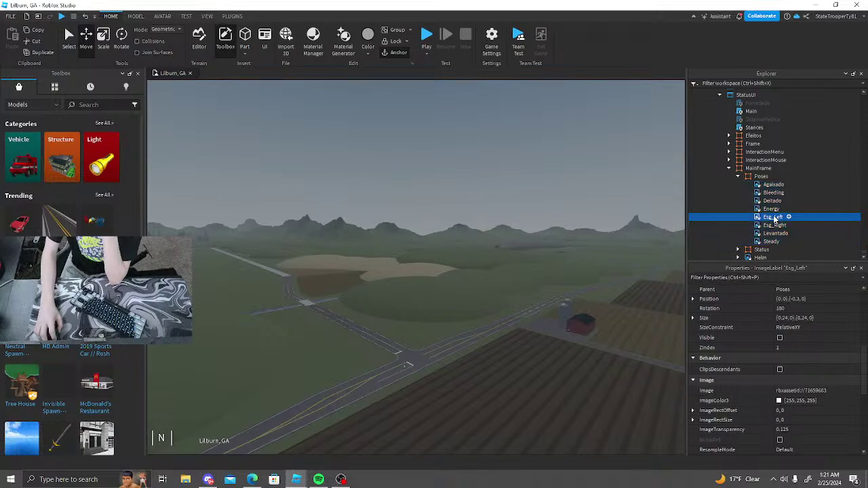
{"action": "left_click", "coordinate": [772, 202]}
{"action": "key", "text": "Up"}
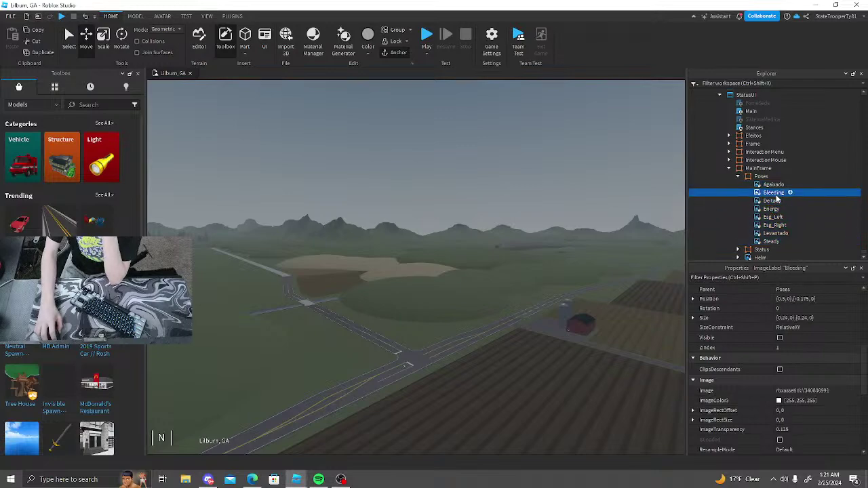
{"action": "key", "text": "Up"}
{"action": "key", "text": "Down"}
{"action": "key", "text": "Down"}
{"action": "left_click", "coordinate": [770, 210]}
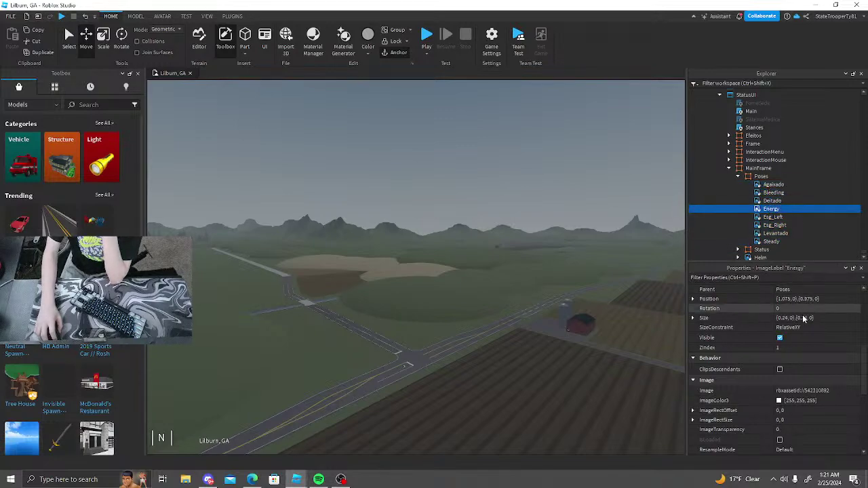
{"action": "left_click", "coordinate": [740, 337]}
Hide the Levantado pose image, then recheck the other images and select Poses.
{"action": "left_click", "coordinate": [772, 239]}
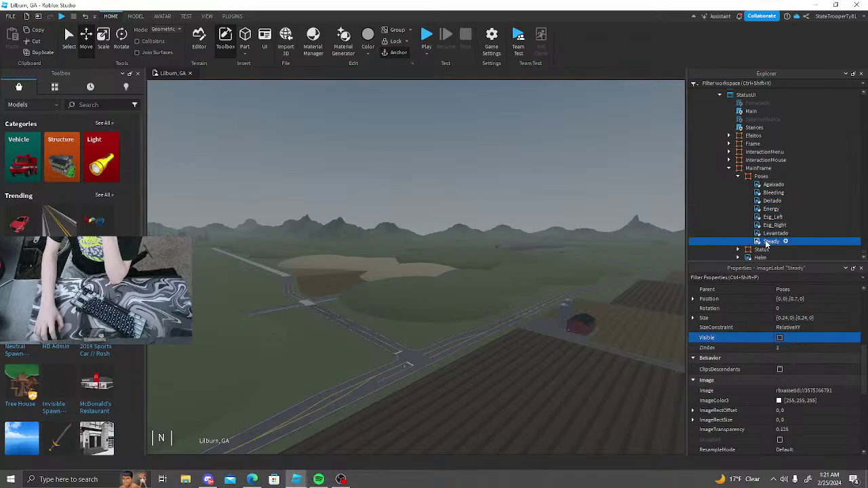
{"action": "key", "text": "Up"}
{"action": "key", "text": "Up"}
{"action": "left_click", "coordinate": [766, 234]}
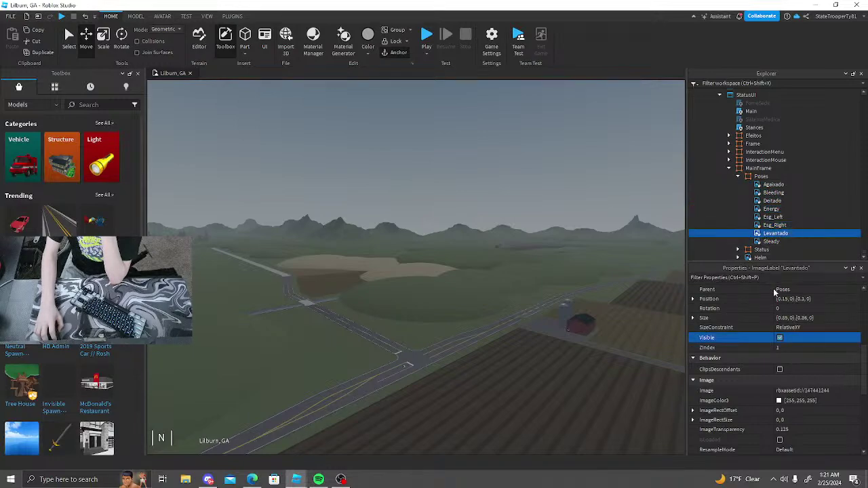
{"action": "left_click", "coordinate": [781, 337]}
{"action": "left_click", "coordinate": [774, 225]}
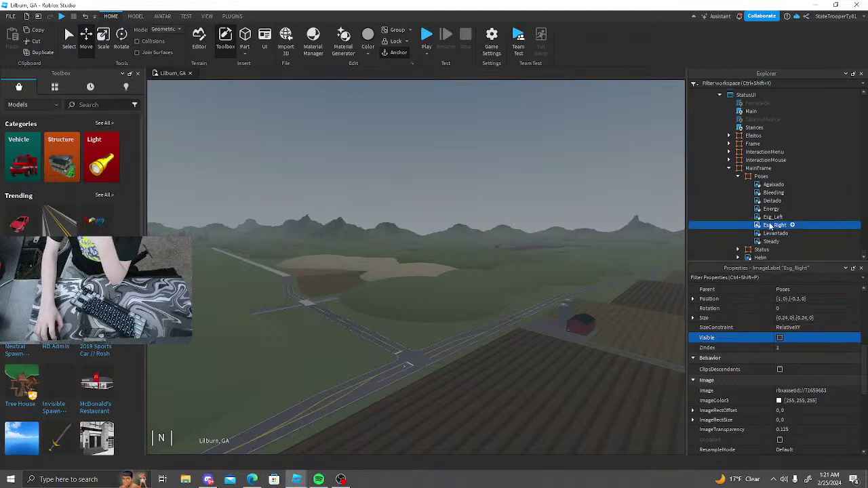
{"action": "left_click", "coordinate": [771, 218]}
{"action": "left_click", "coordinate": [771, 212]}
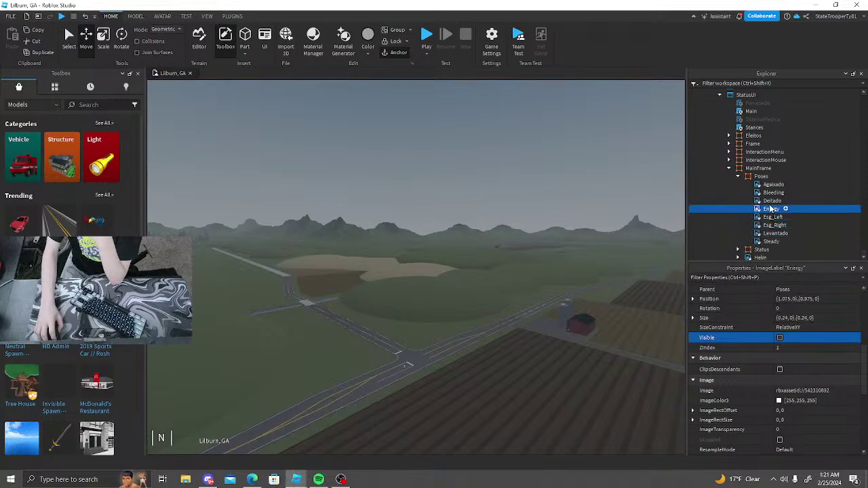
{"action": "left_click", "coordinate": [771, 201]}
{"action": "left_click", "coordinate": [773, 193]}
{"action": "left_click", "coordinate": [773, 186]}
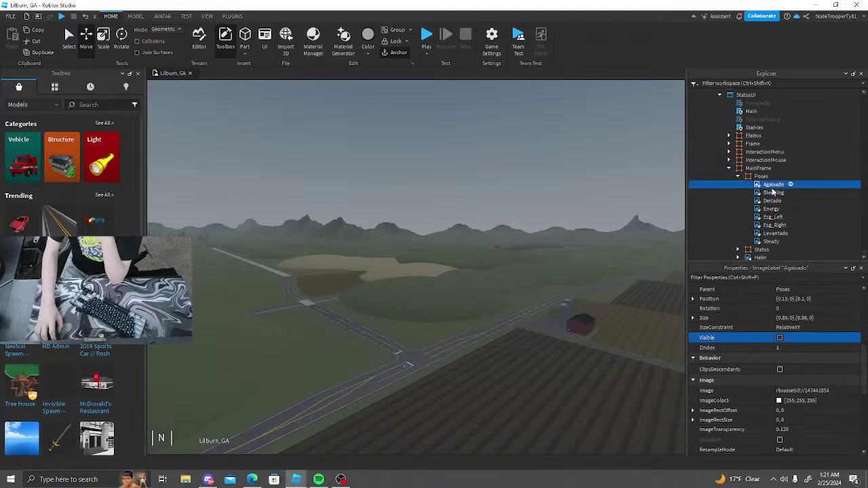
{"action": "left_click", "coordinate": [759, 177]}
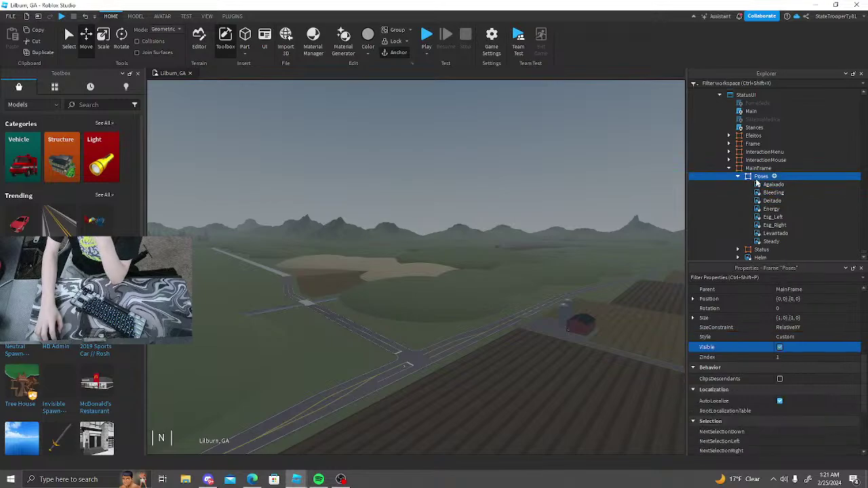
Fly the camera down to the road near the red car.
{"action": "right_click_drag", "start_coordinate": [640, 267], "coordinate": [602, 202]}
{"action": "key", "text": "w"}
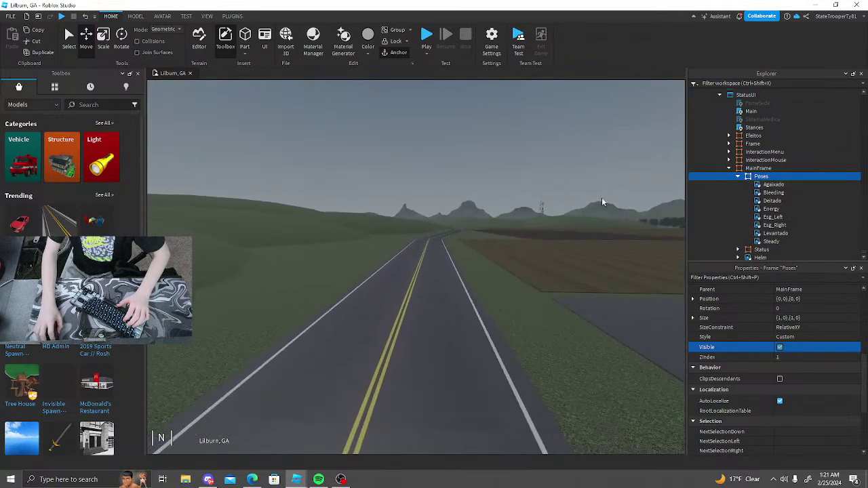
{"action": "key", "text": "w"}
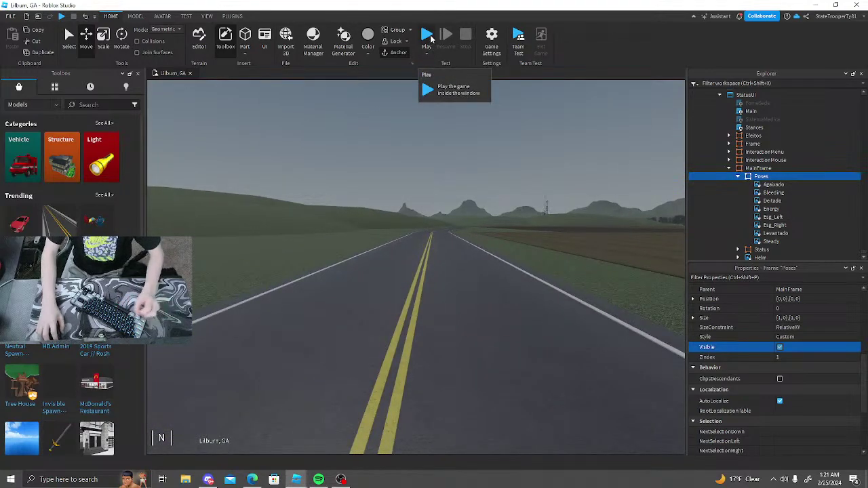
Start a playtest and walk the avatar toward the gas station pumps.
{"action": "left_click", "coordinate": [431, 48]}
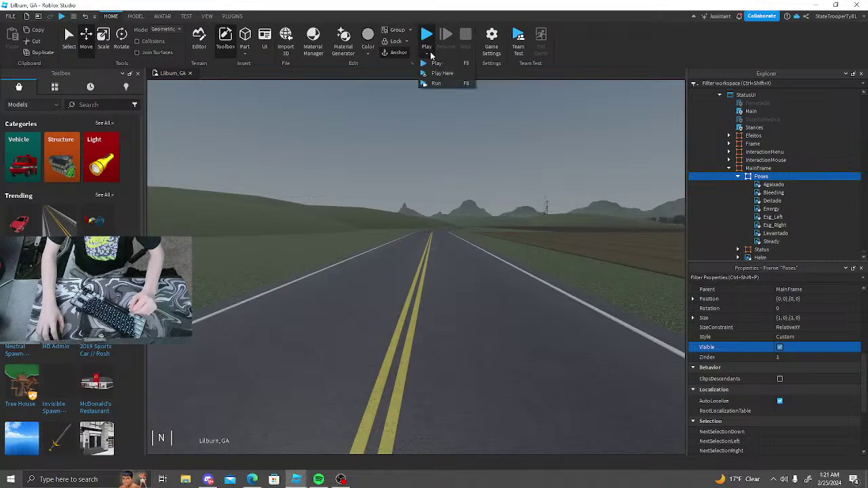
{"action": "left_click", "coordinate": [436, 63]}
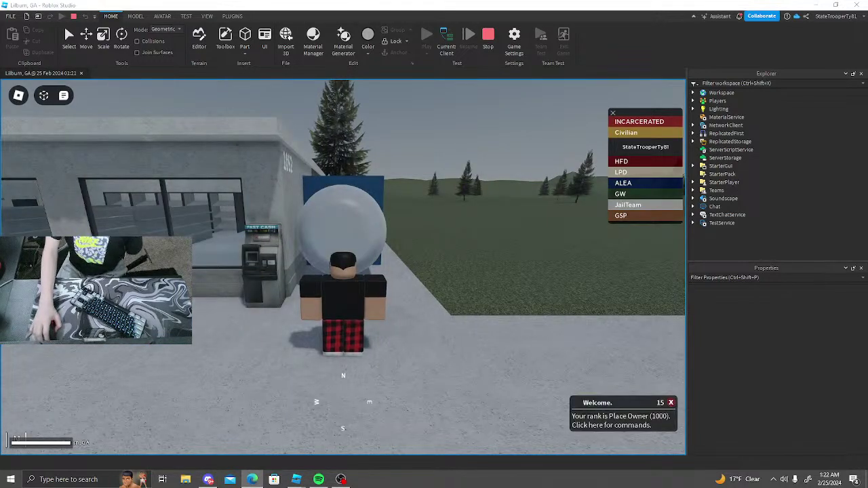
{"action": "key", "text": "Left"}
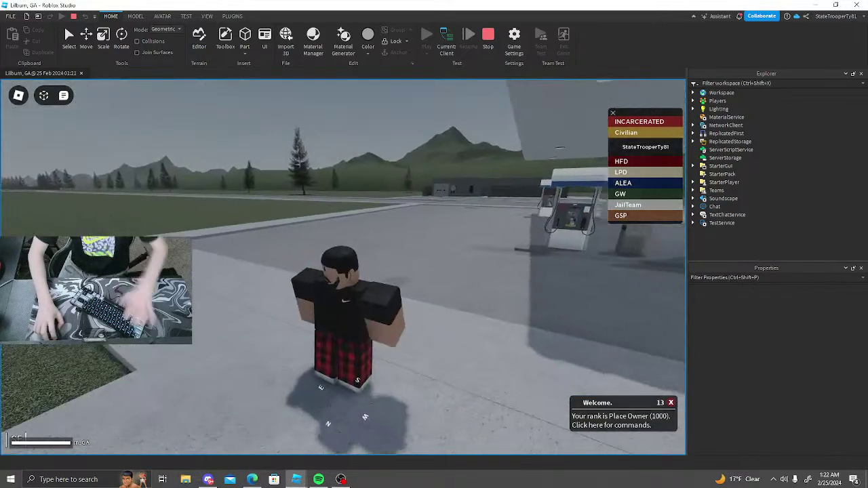
{"action": "key", "text": "w"}
{"action": "key", "text": "Right"}
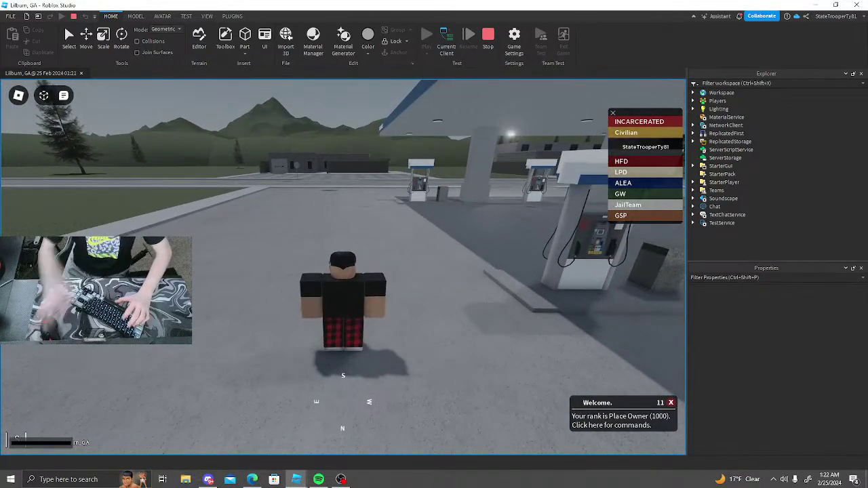
Run ':Give me all' in the admin command bar to receive all weapons.
{"action": "key", "text": "i"}
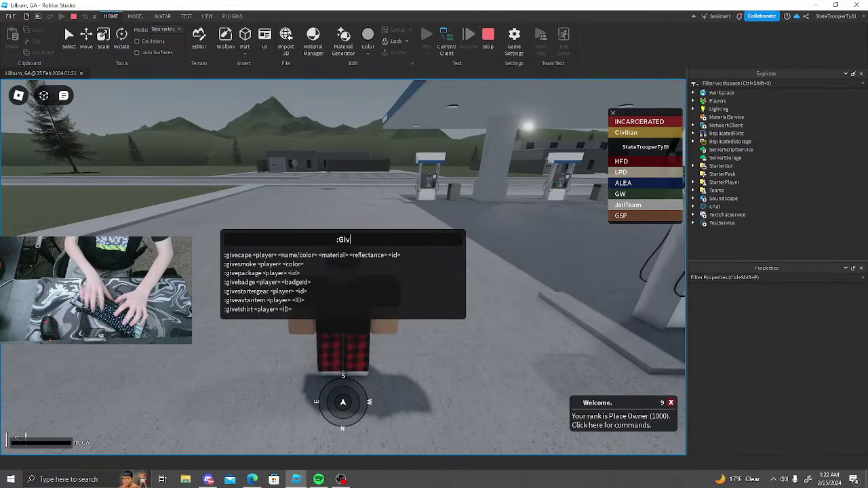
{"action": "type", "text": ":Give me all"}
{"action": "key", "text": "Return"}
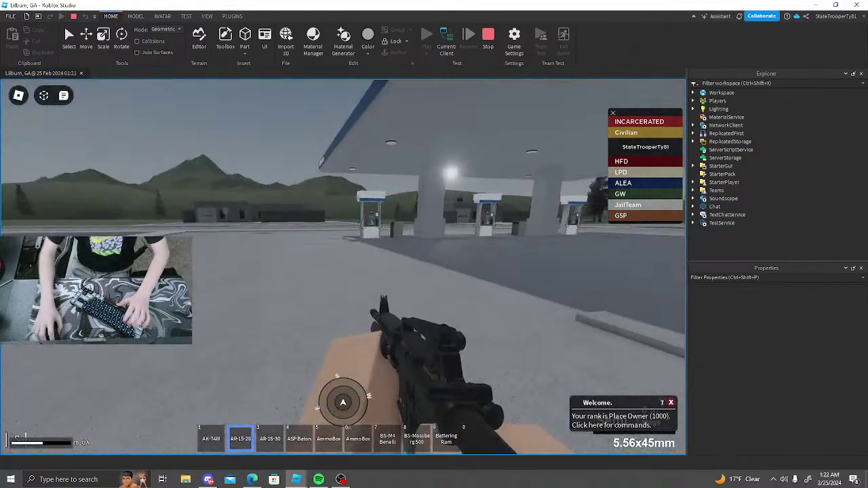
{"action": "key", "text": "2"}
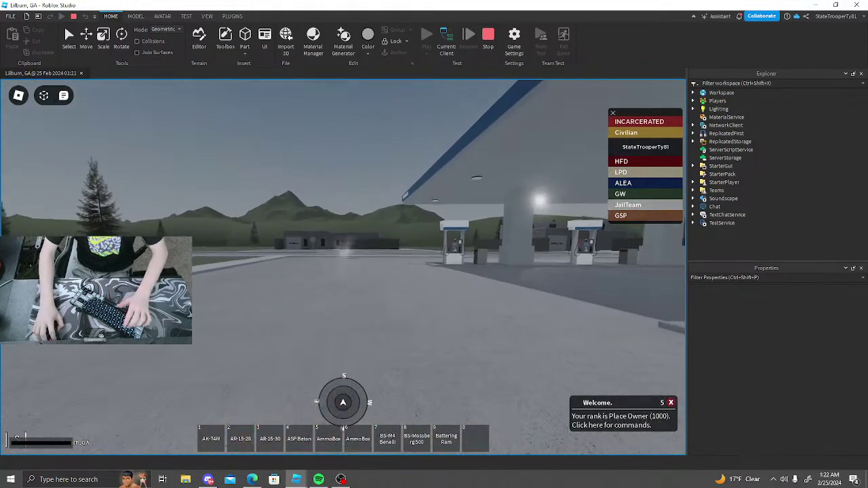
{"action": "scroll", "coordinate": [343, 267], "scroll_direction": "down", "scroll_amount": 5}
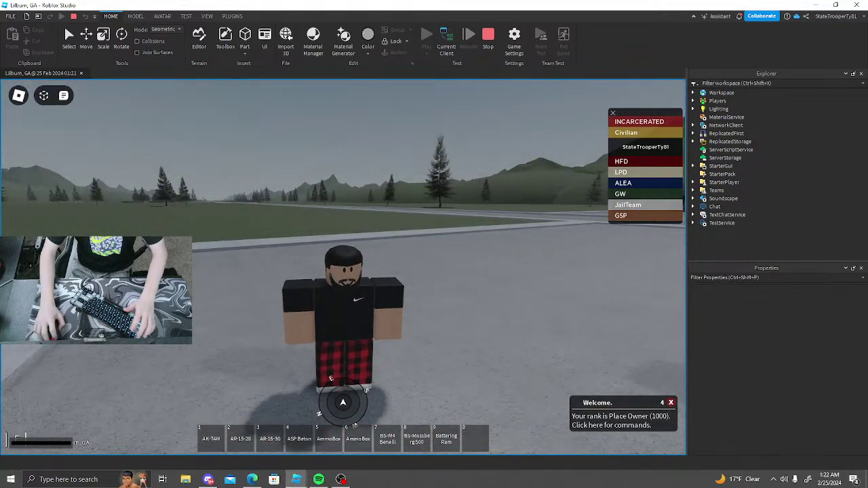
{"action": "right_click_drag", "start_coordinate": [343, 268], "coordinate": [421, 251]}
{"action": "key", "text": "Escape"}
{"action": "key", "text": "Escape"}
{"action": "scroll", "coordinate": [344, 267], "scroll_direction": "up", "scroll_amount": 5}
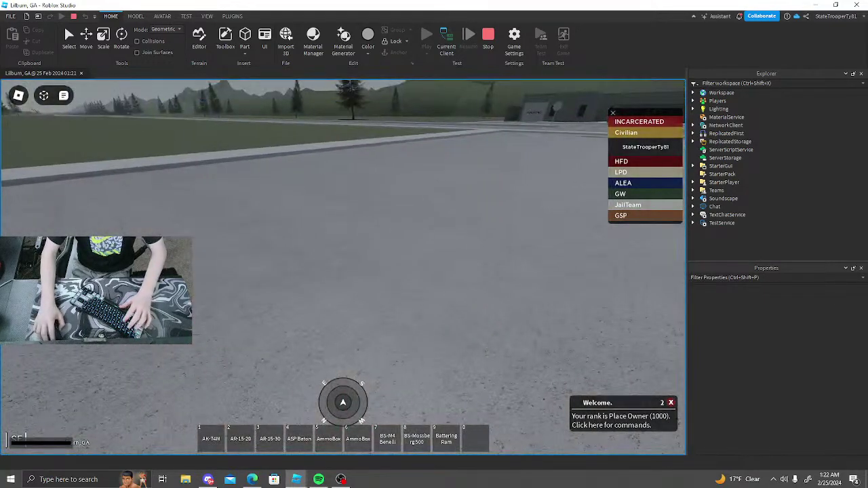
Equip the AR-15, aim down its sights, put it away, and orbit around the gas station.
{"action": "key", "text": "2"}
{"action": "right_click", "coordinate": [343, 268]}
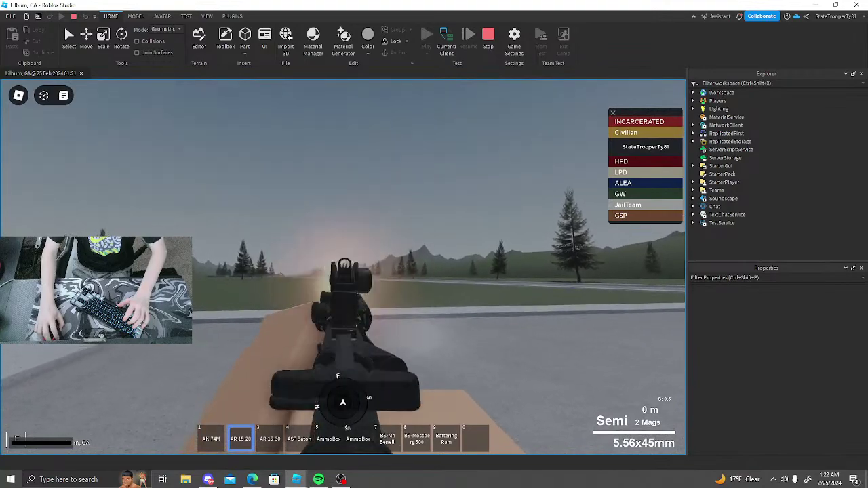
{"action": "key", "text": "2"}
{"action": "scroll", "coordinate": [343, 267], "scroll_direction": "down", "scroll_amount": 3}
{"action": "scroll", "coordinate": [344, 267], "scroll_direction": "up", "scroll_amount": 5}
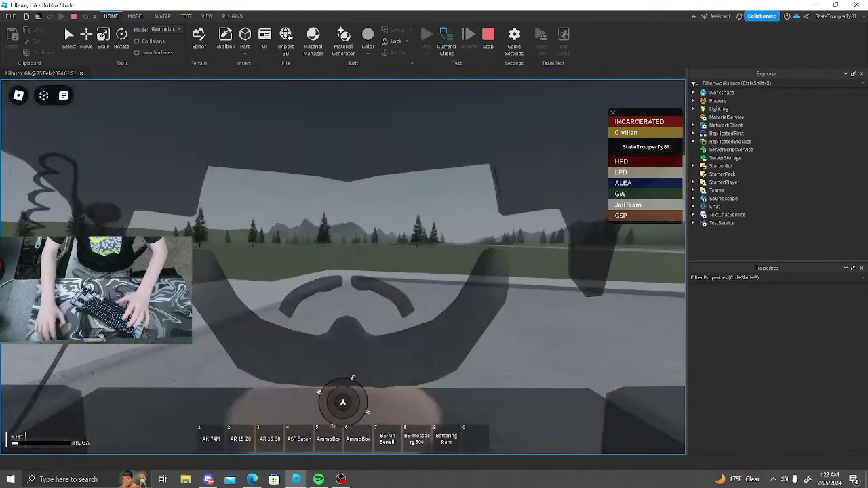
{"action": "scroll", "coordinate": [343, 267], "scroll_direction": "down", "scroll_amount": 3}
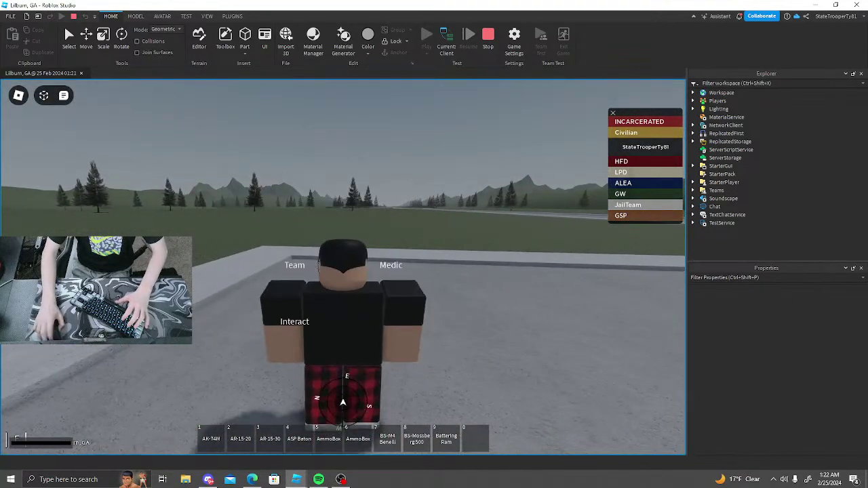
{"action": "scroll", "coordinate": [343, 268], "scroll_direction": "down", "scroll_amount": 3}
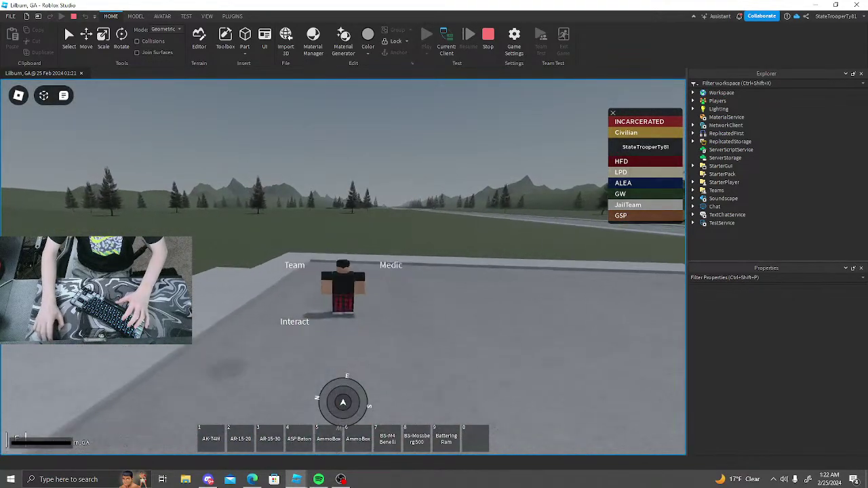
{"action": "right_click_drag", "start_coordinate": [343, 267], "coordinate": [344, 267]}
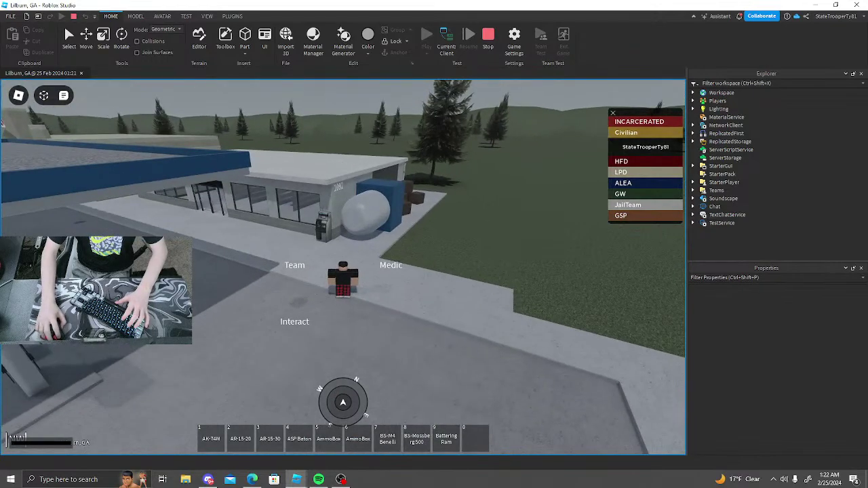
{"action": "scroll", "coordinate": [343, 268], "scroll_direction": "up", "scroll_amount": 5}
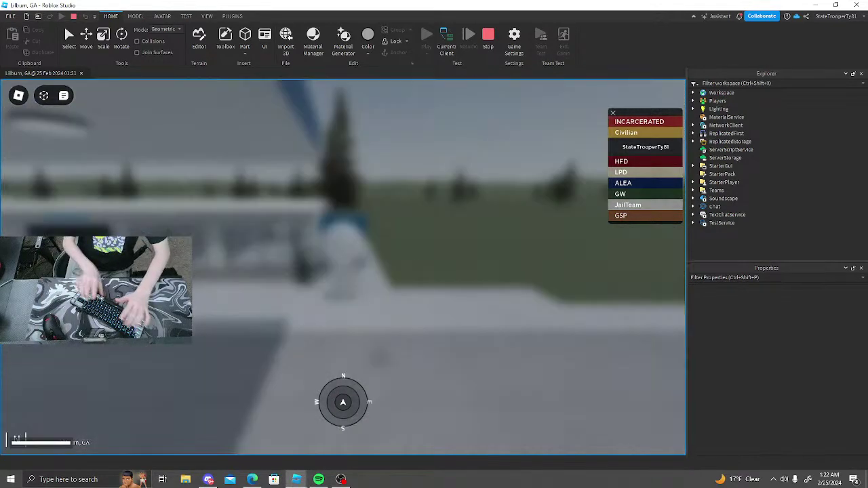
{"action": "scroll", "coordinate": [344, 267], "scroll_direction": "down", "scroll_amount": 3}
{"action": "key", "text": "Escape"}
{"action": "key", "text": "Escape"}
After stopping the test, browse StatusUI's Efeitos, pose images, Status, Helm and Supressao items in Explorer.
{"action": "right_click_drag", "start_coordinate": [344, 267], "coordinate": [343, 267]}
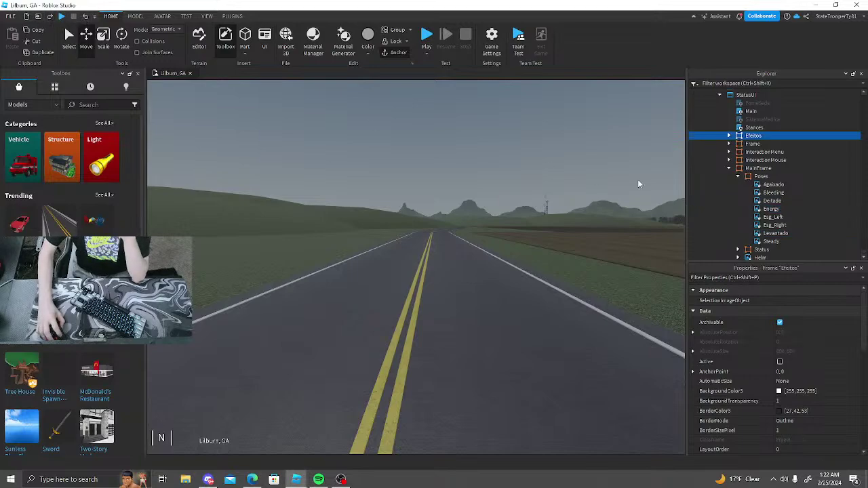
{"action": "left_click", "coordinate": [730, 135]}
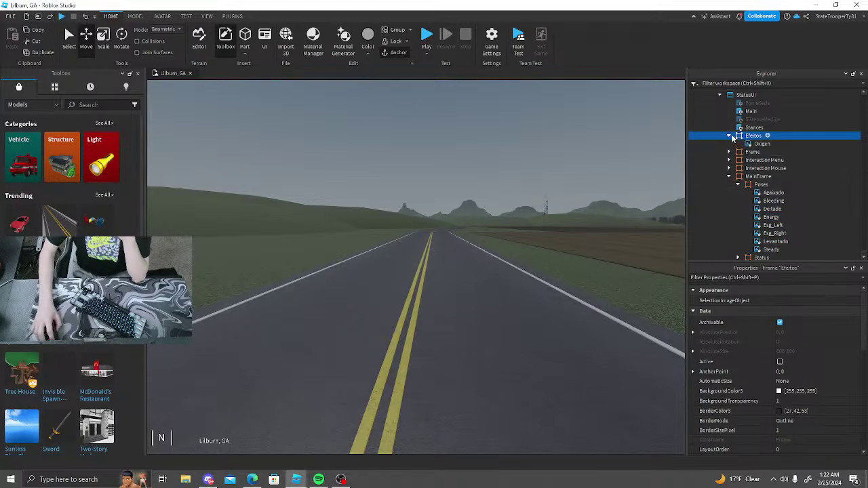
{"action": "left_click", "coordinate": [731, 135]}
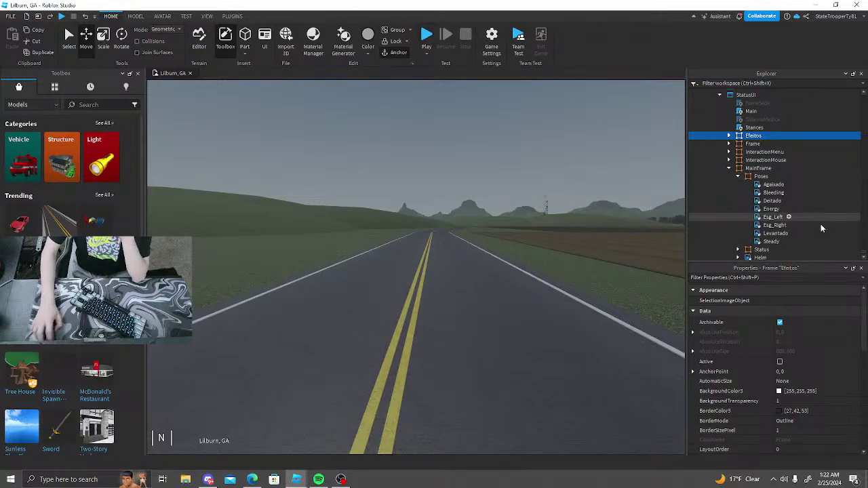
{"action": "left_click", "coordinate": [707, 209]}
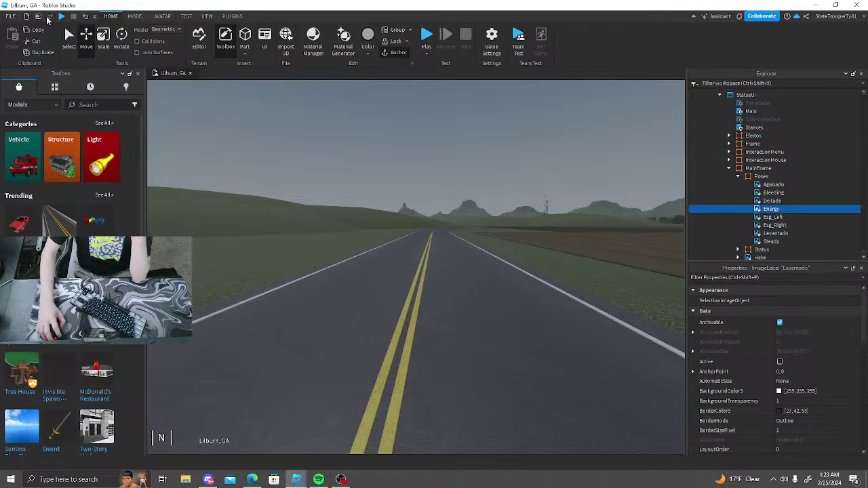
{"action": "left_click", "coordinate": [707, 233]}
{"action": "scroll", "coordinate": [826, 223], "scroll_direction": "down", "scroll_amount": 3}
{"action": "left_click", "coordinate": [771, 172]}
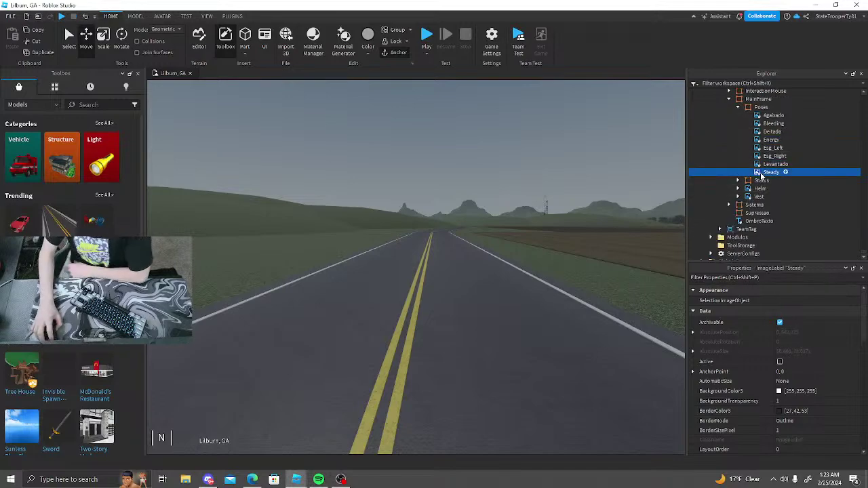
{"action": "left_click", "coordinate": [761, 180]}
{"action": "scroll", "coordinate": [798, 375], "scroll_direction": "down", "scroll_amount": 2}
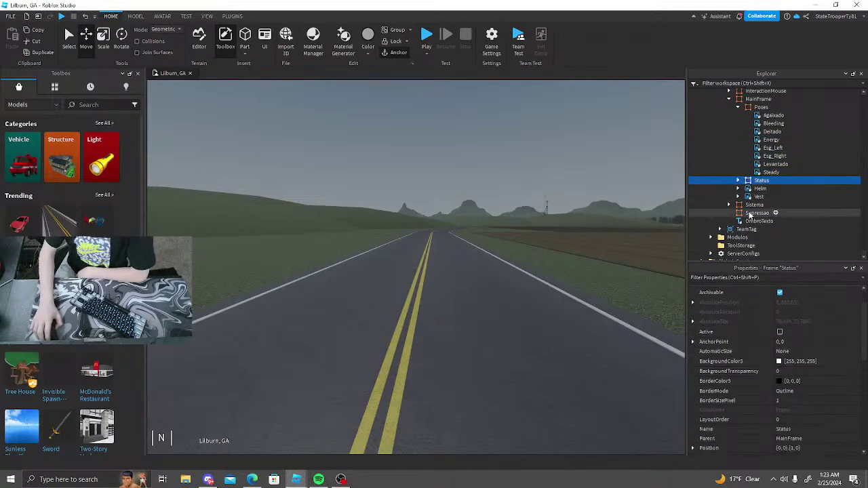
{"action": "left_click", "coordinate": [747, 189]}
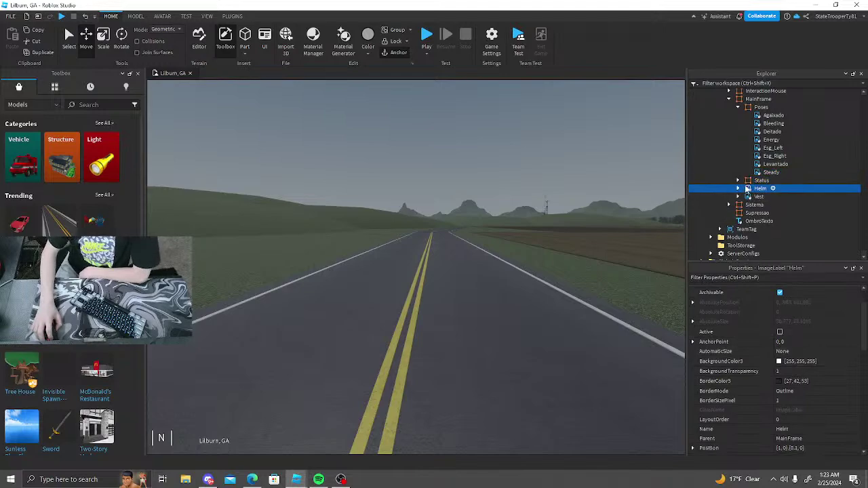
{"action": "left_click", "coordinate": [757, 213]}
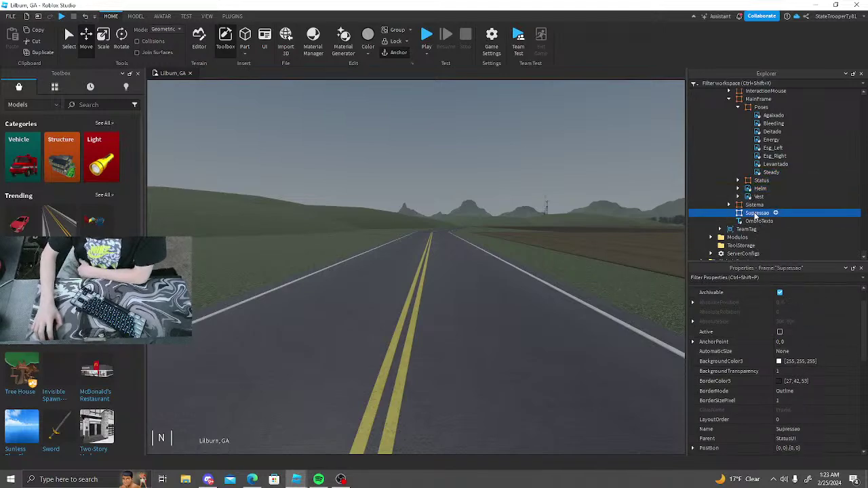
{"action": "scroll", "coordinate": [736, 146], "scroll_direction": "up", "scroll_amount": 2}
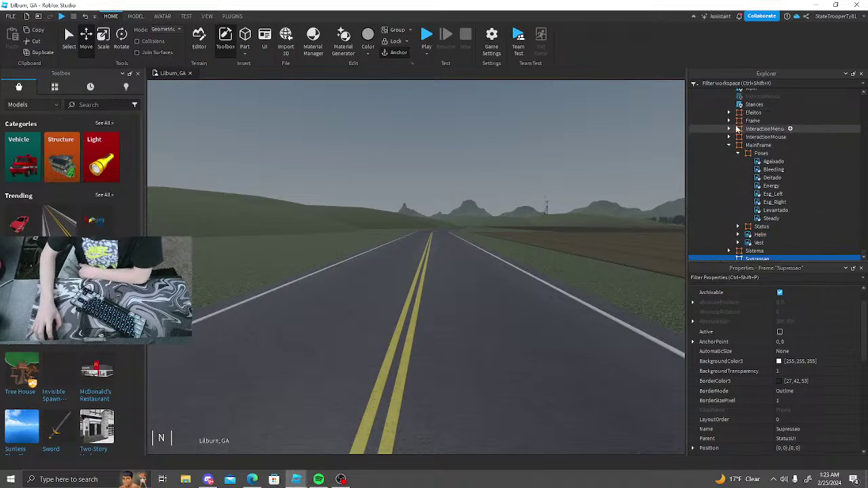
Peek inside InteractionMenu, InteractionMouse and Sistema, then select the Vest item.
{"action": "left_click", "coordinate": [730, 129]}
{"action": "left_click", "coordinate": [729, 129]}
{"action": "left_click", "coordinate": [730, 137]}
{"action": "left_click", "coordinate": [730, 137]}
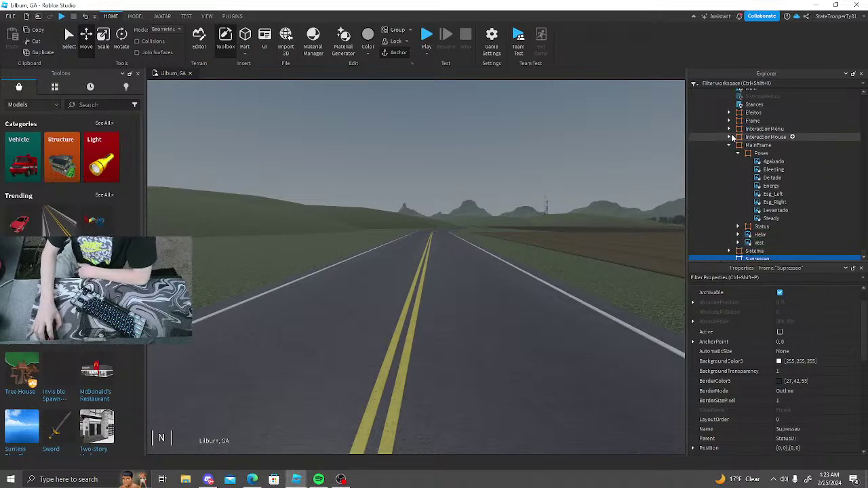
{"action": "scroll", "coordinate": [733, 143], "scroll_direction": "down", "scroll_amount": 2}
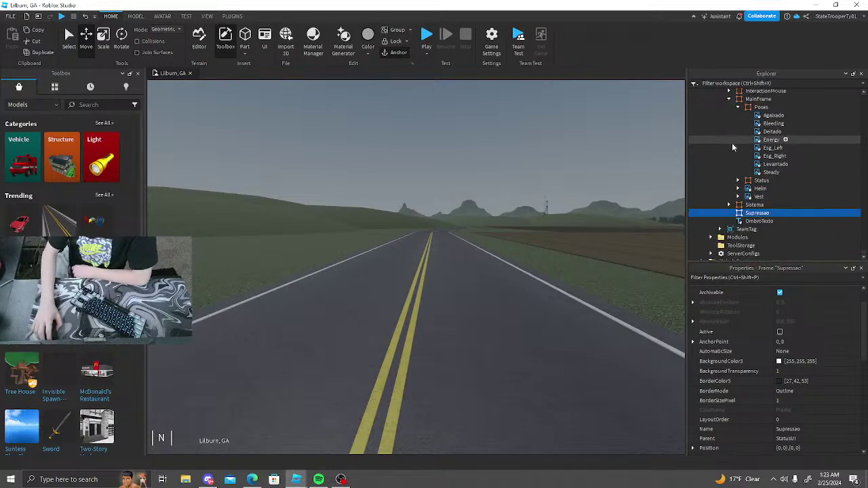
{"action": "scroll", "coordinate": [733, 142], "scroll_direction": "down", "scroll_amount": 1}
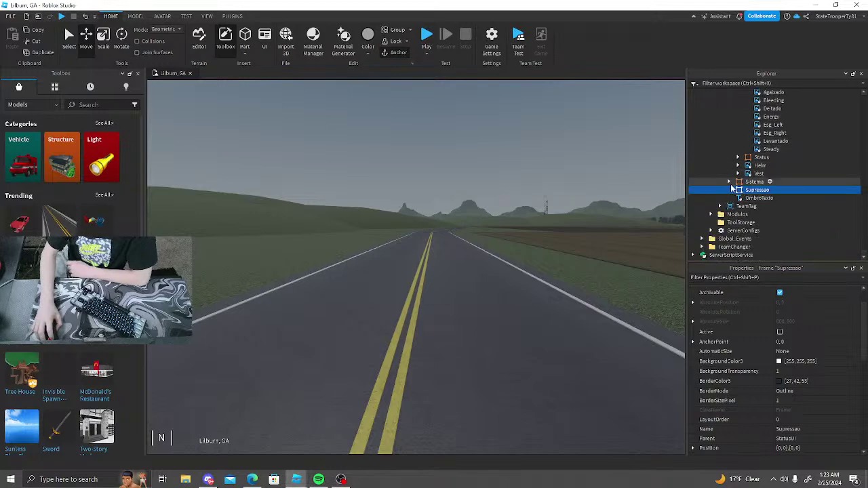
{"action": "left_click", "coordinate": [730, 182]}
{"action": "left_click", "coordinate": [730, 182]}
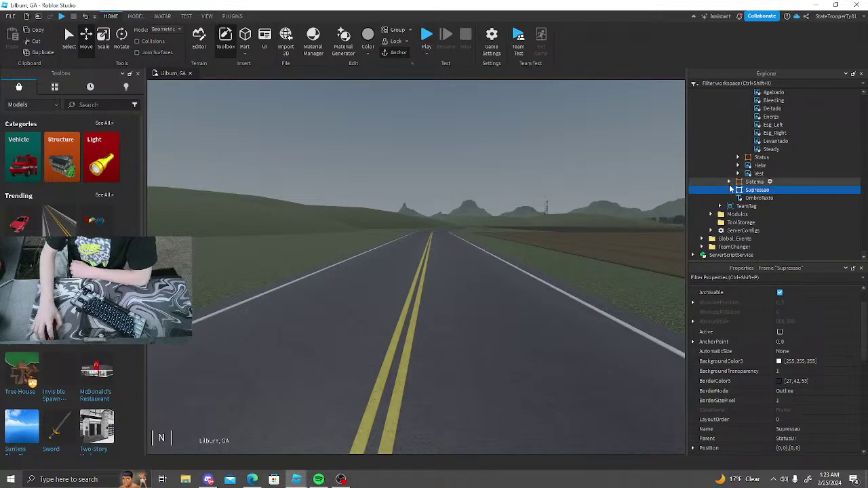
{"action": "left_click", "coordinate": [733, 174]}
Expand Status > Barra, select the Stamina frame and untick its Visible property.
{"action": "left_click", "coordinate": [738, 158]}
{"action": "left_click", "coordinate": [763, 159]}
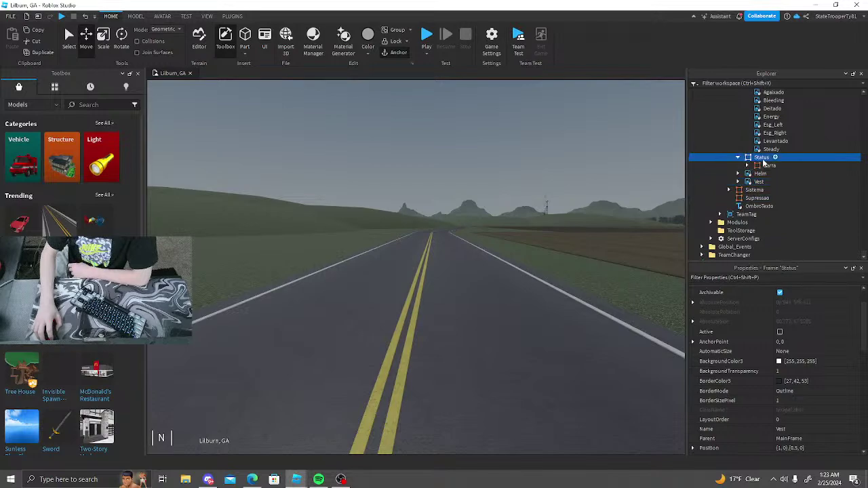
{"action": "left_click", "coordinate": [767, 166]}
{"action": "left_click", "coordinate": [747, 166]}
{"action": "left_click", "coordinate": [780, 174]}
{"action": "scroll", "coordinate": [802, 381], "scroll_direction": "down", "scroll_amount": 3}
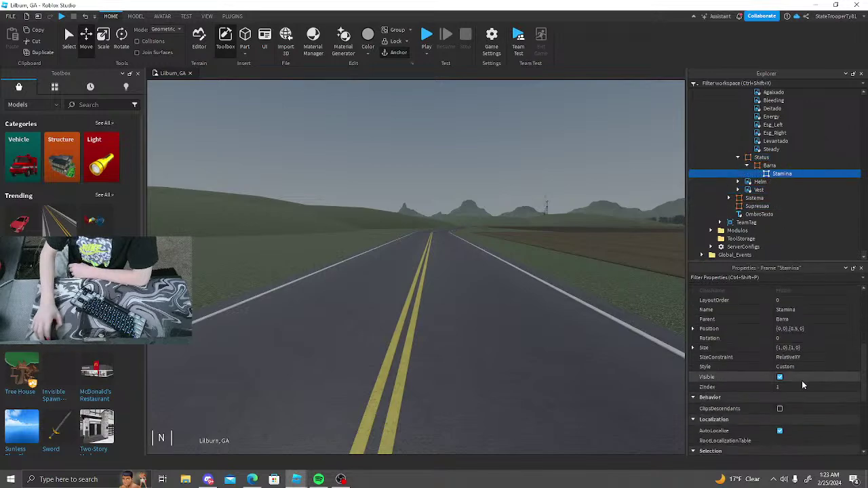
{"action": "left_click", "coordinate": [780, 377]}
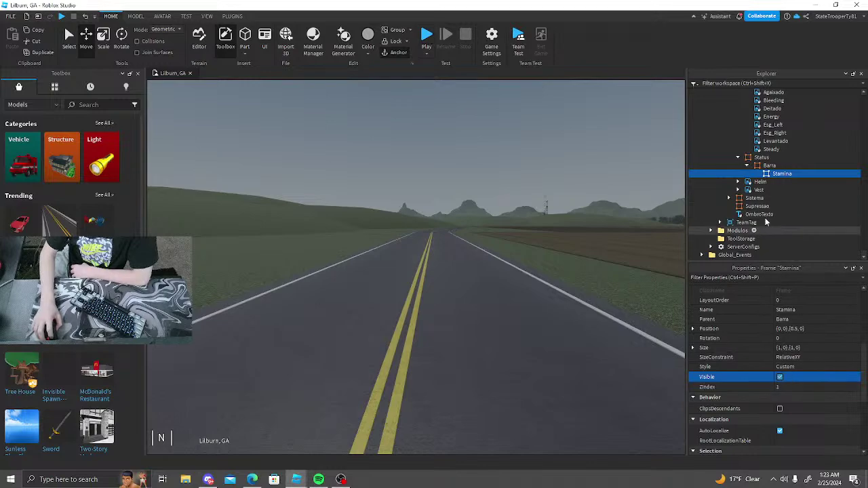
Recheck InteractionMouse and Efeitos, then make sure the Stamina frame's Visible is off.
{"action": "scroll", "coordinate": [746, 177], "scroll_direction": "up", "scroll_amount": 4}
{"action": "left_click", "coordinate": [730, 160]}
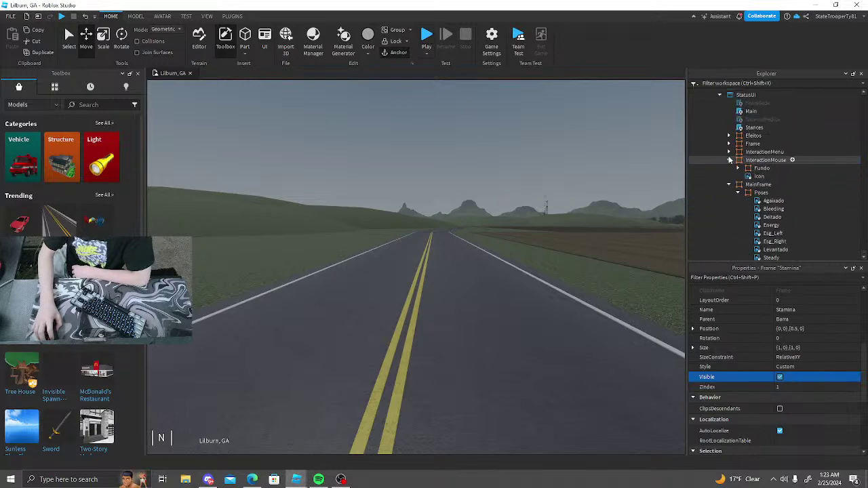
{"action": "left_click", "coordinate": [729, 160]}
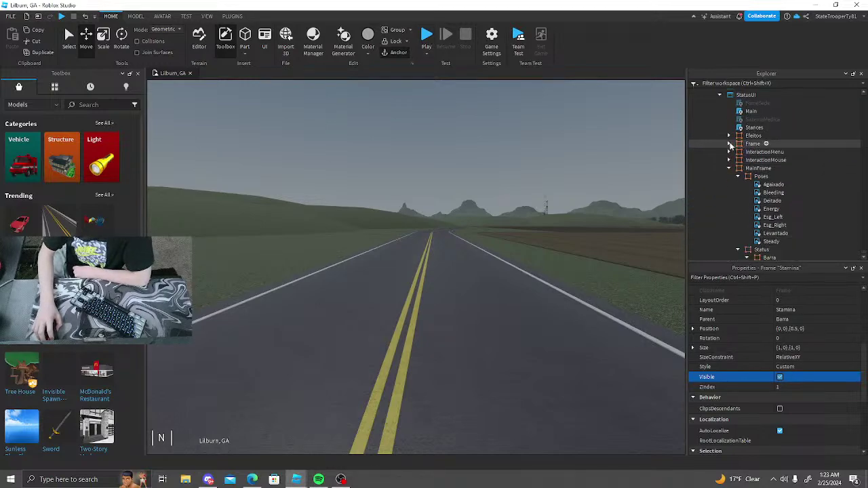
{"action": "left_click", "coordinate": [729, 136]}
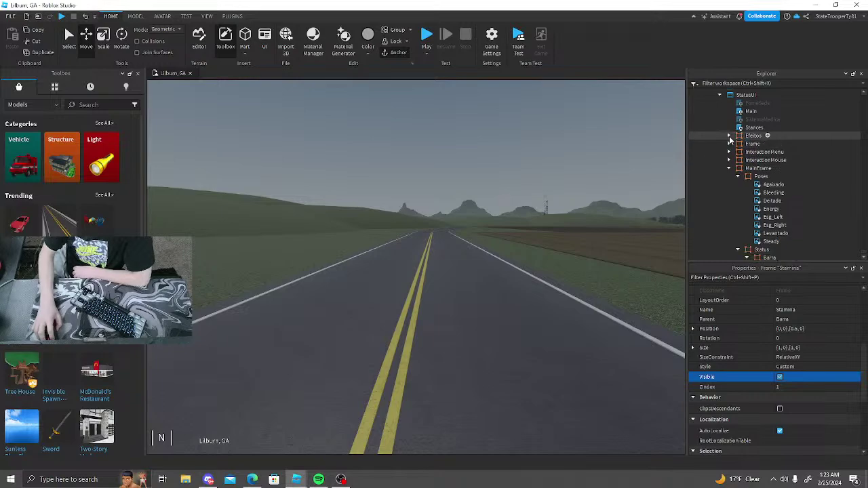
{"action": "scroll", "coordinate": [743, 156], "scroll_direction": "down", "scroll_amount": 3}
{"action": "left_click", "coordinate": [780, 377]}
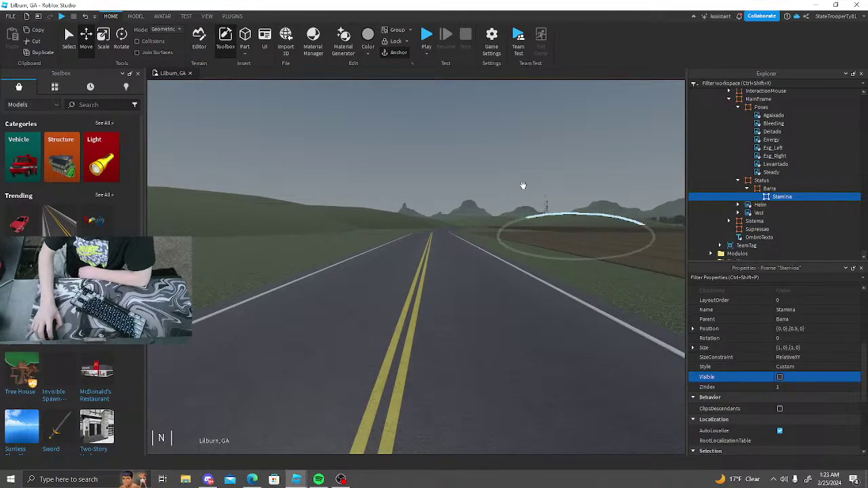
Start a new playtest and walk the avatar with W and A across the gas station lot.
{"action": "left_click", "coordinate": [432, 33]}
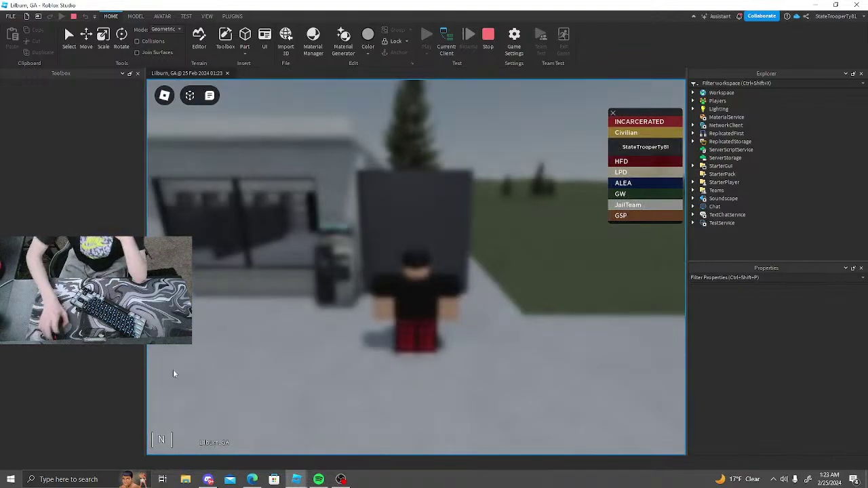
{"action": "key", "text": "w"}
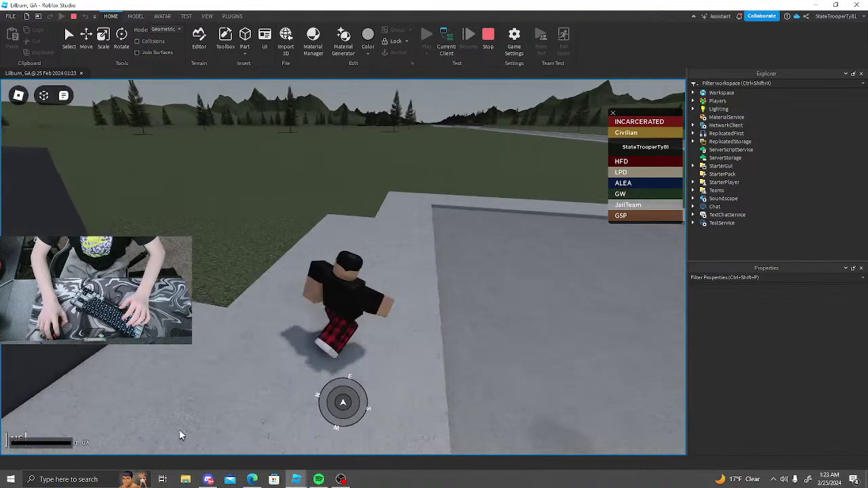
{"action": "key", "text": "a"}
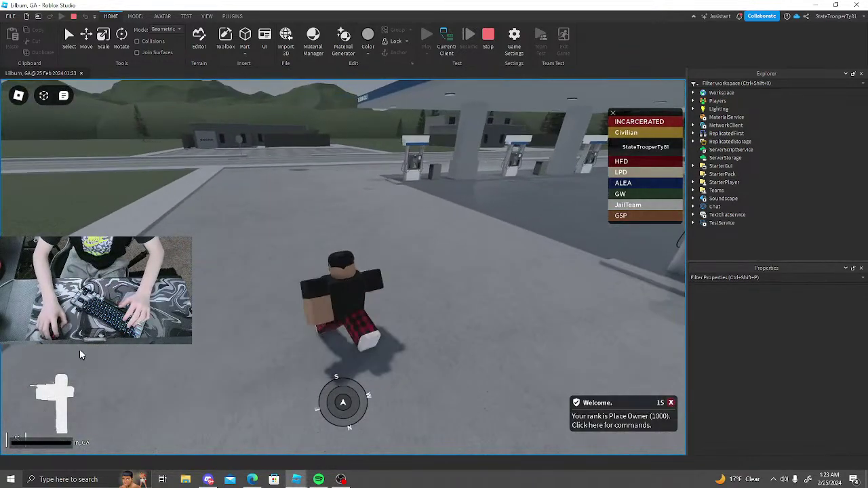
{"action": "key", "text": "w"}
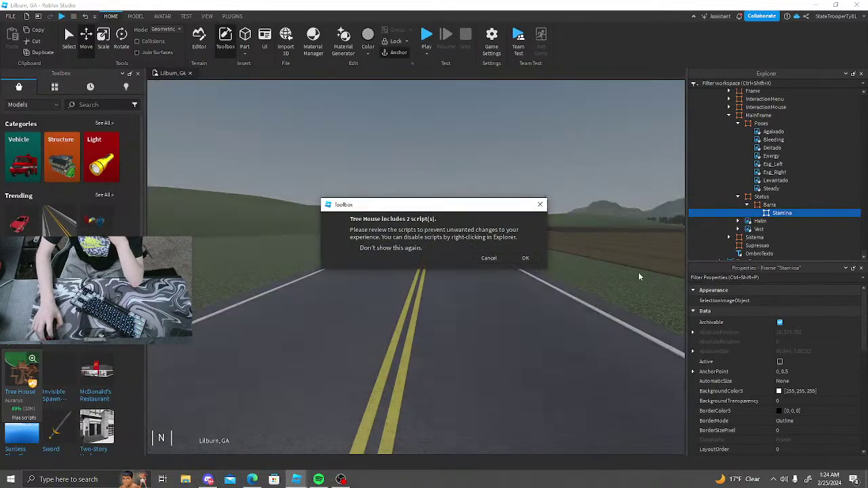
Dismiss the Tree House scripts notice and tick Visible on the Stamina frame.
{"action": "left_click", "coordinate": [540, 205]}
{"action": "scroll", "coordinate": [702, 244], "scroll_direction": "down", "scroll_amount": 1}
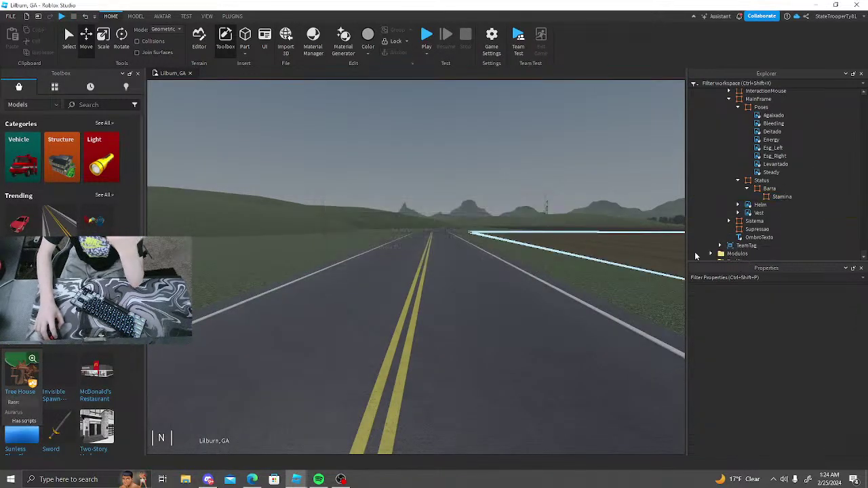
{"action": "scroll", "coordinate": [802, 421], "scroll_direction": "down", "scroll_amount": 3}
{"action": "scroll", "coordinate": [800, 418], "scroll_direction": "down", "scroll_amount": 5}
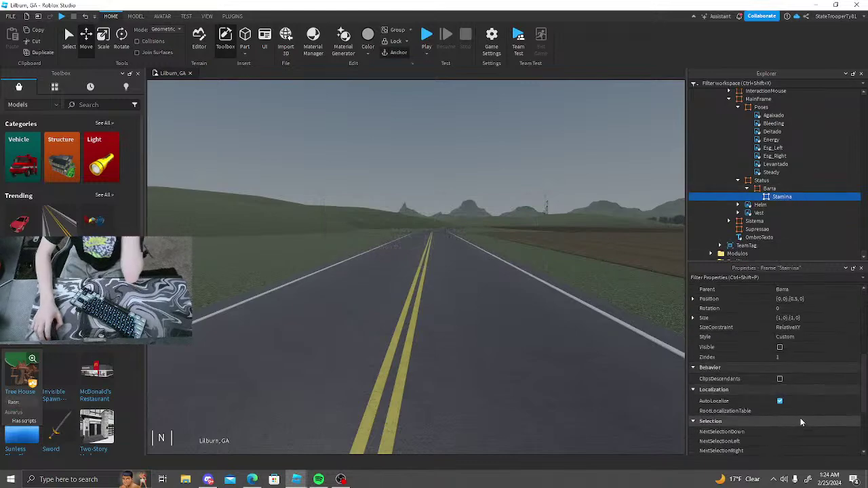
{"action": "left_click", "coordinate": [797, 350]}
{"action": "left_click", "coordinate": [780, 347]}
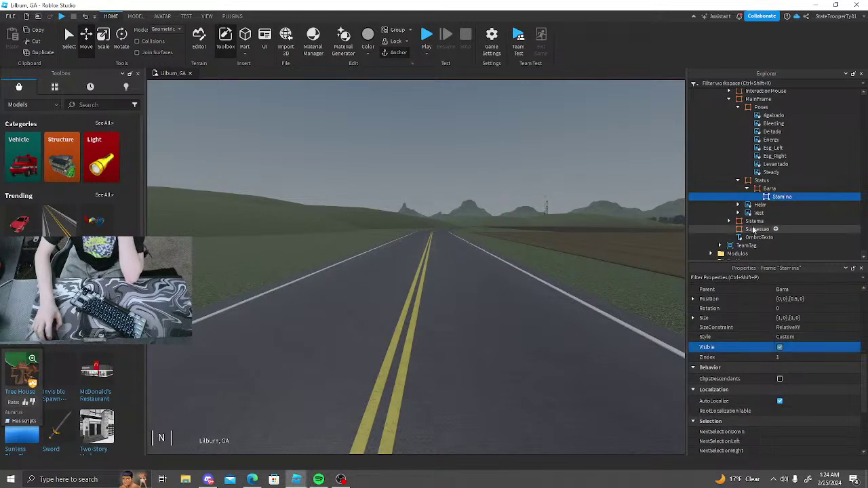
Look inside the Frame group, then select the StatusUI screen GUI.
{"action": "scroll", "coordinate": [757, 209], "scroll_direction": "up", "scroll_amount": 1}
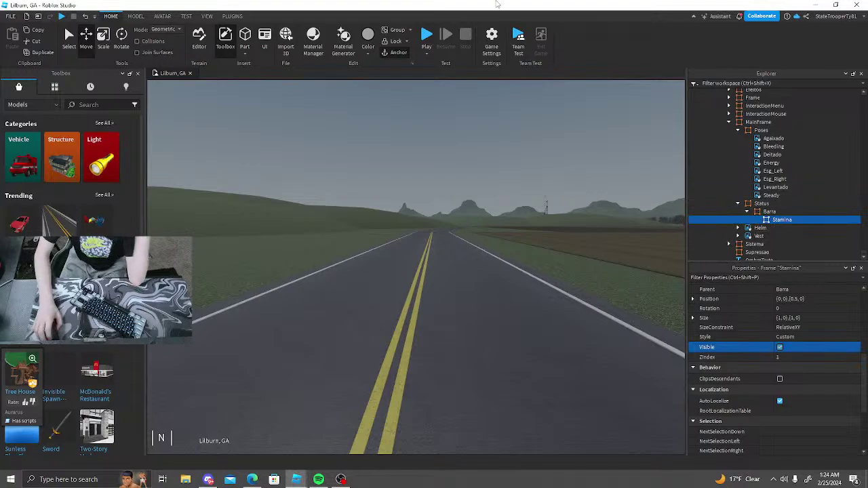
{"action": "scroll", "coordinate": [740, 177], "scroll_direction": "up", "scroll_amount": 2}
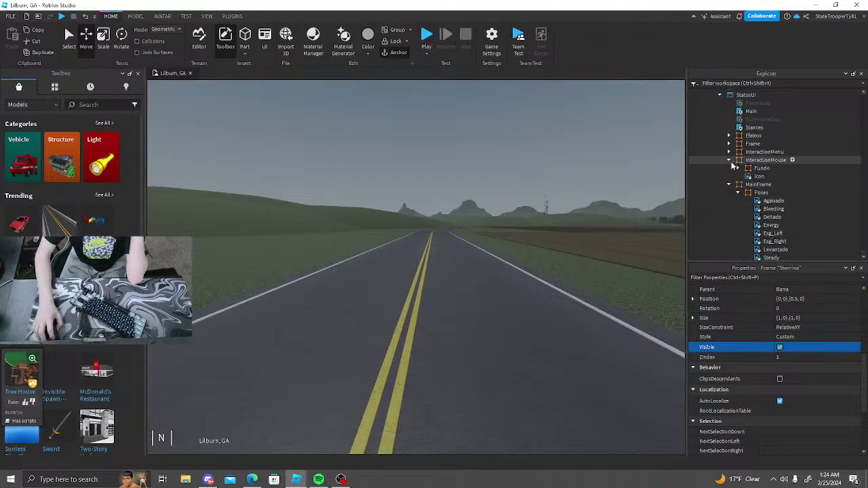
{"action": "left_click", "coordinate": [729, 144]}
{"action": "left_click", "coordinate": [729, 144]}
{"action": "scroll", "coordinate": [745, 154], "scroll_direction": "up", "scroll_amount": 3}
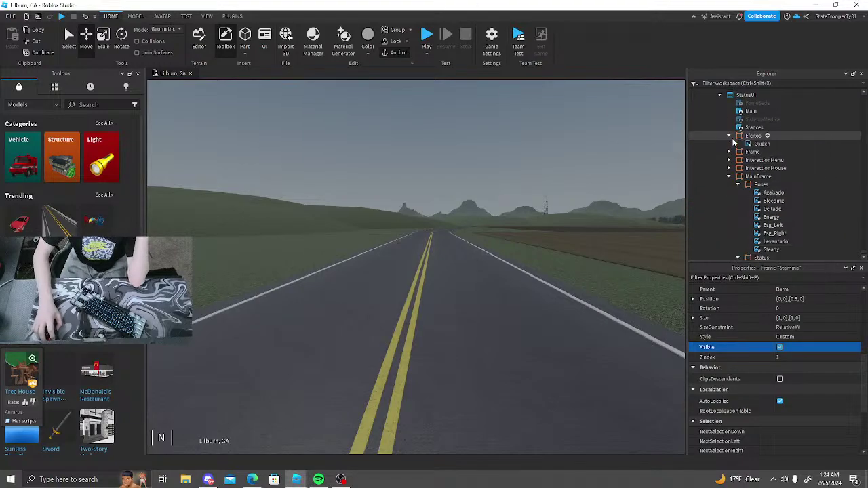
{"action": "left_click", "coordinate": [747, 163]}
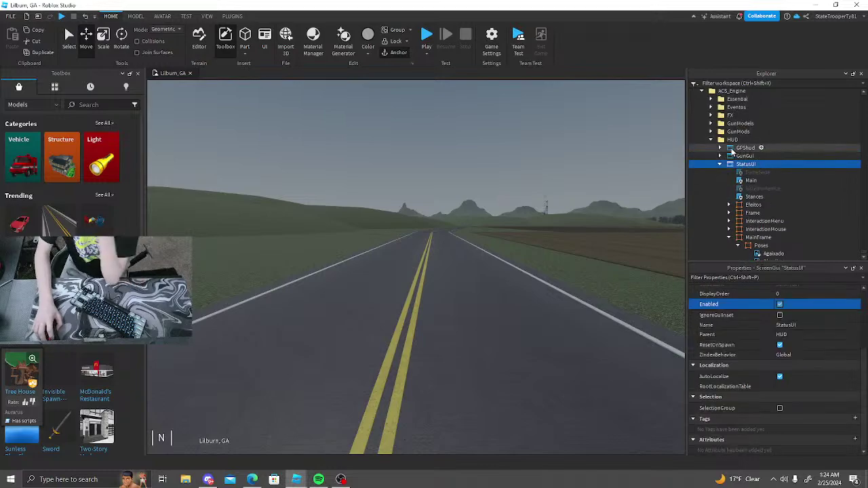
Expand HUD > GunGui, select its Frame and untick Visible.
{"action": "left_click", "coordinate": [722, 156]}
{"action": "left_click", "coordinate": [722, 156]}
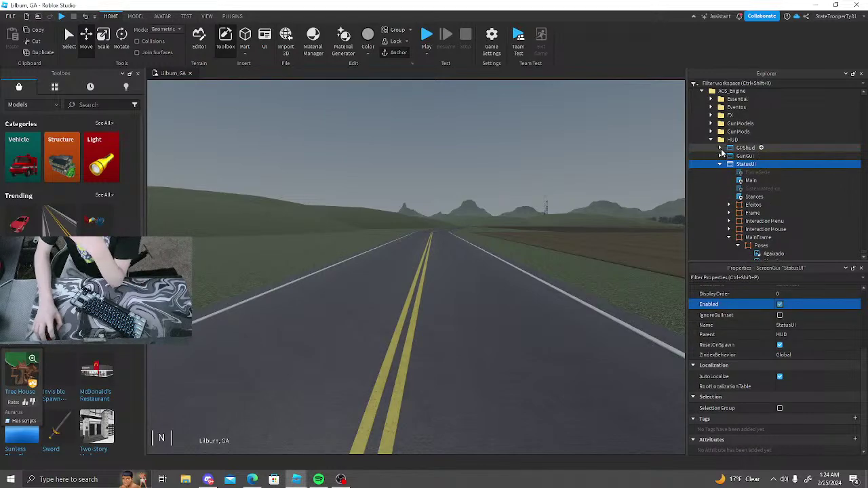
{"action": "left_click", "coordinate": [721, 155]}
{"action": "left_click", "coordinate": [739, 165]}
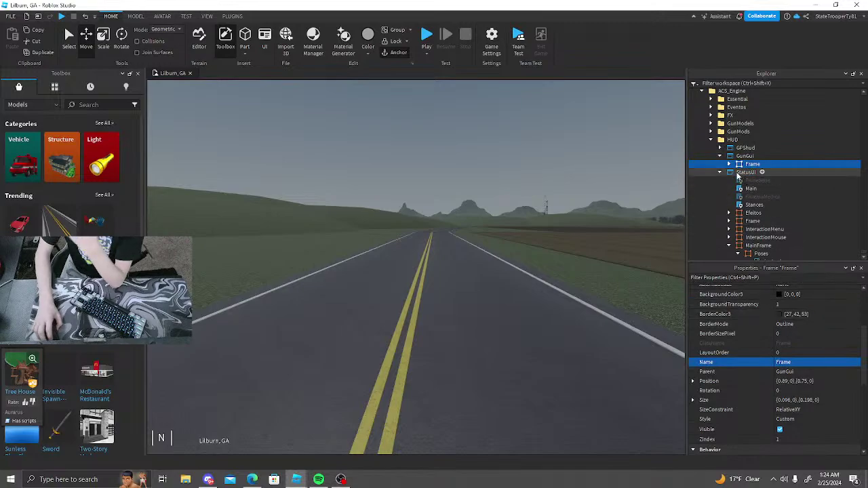
{"action": "left_click", "coordinate": [730, 165]}
{"action": "left_click", "coordinate": [731, 166]}
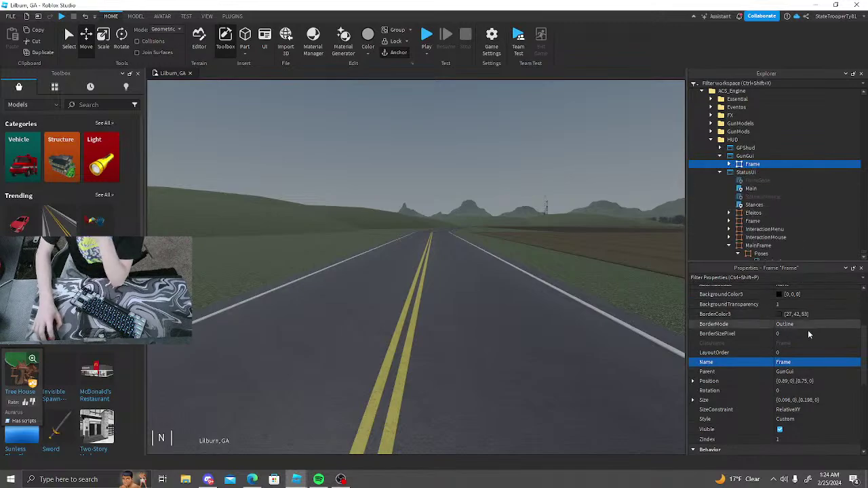
{"action": "scroll", "coordinate": [807, 340], "scroll_direction": "down", "scroll_amount": 2}
{"action": "left_click", "coordinate": [780, 369]}
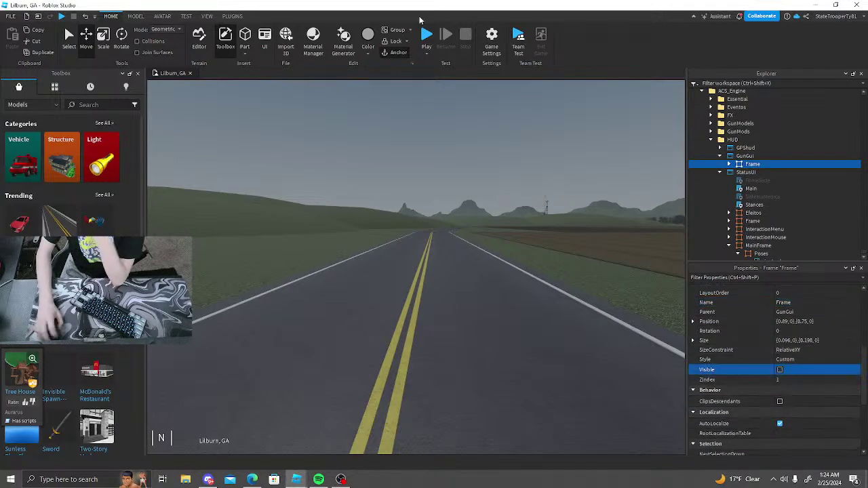
{"action": "left_click", "coordinate": [759, 155]}
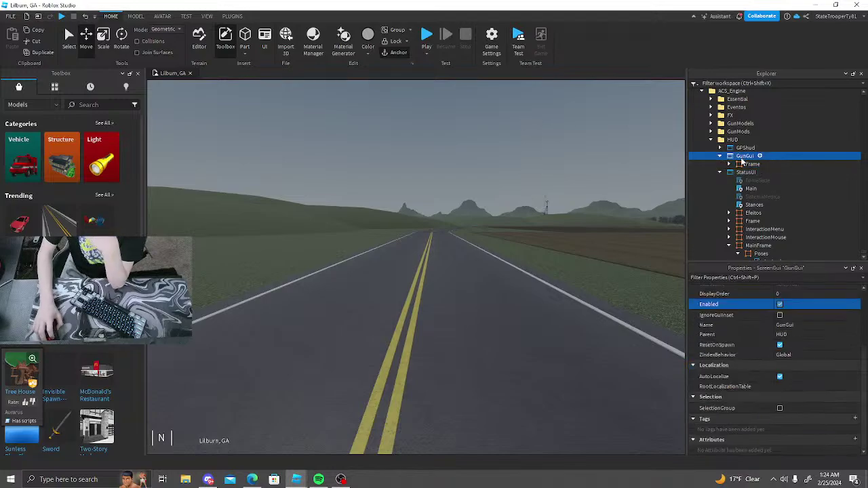
{"action": "left_click", "coordinate": [753, 165]}
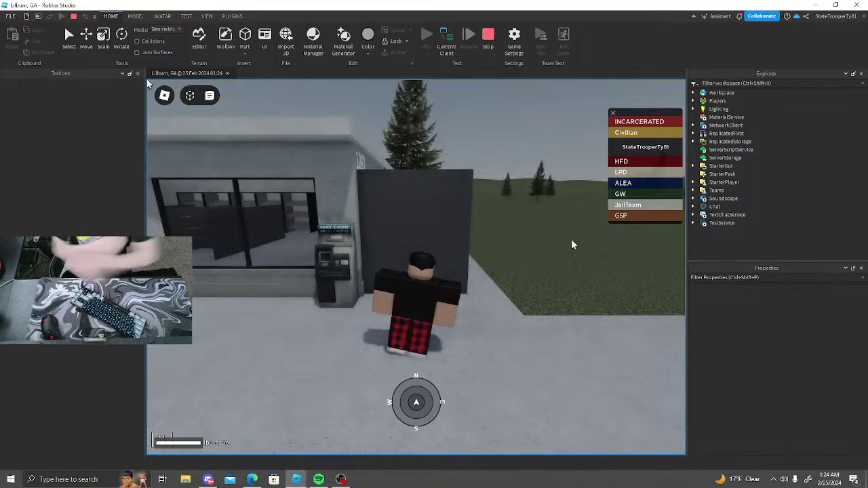
Dismiss the team panel and run the ':Give me all' admin command to receive all weapons.
{"action": "key", "text": "w"}
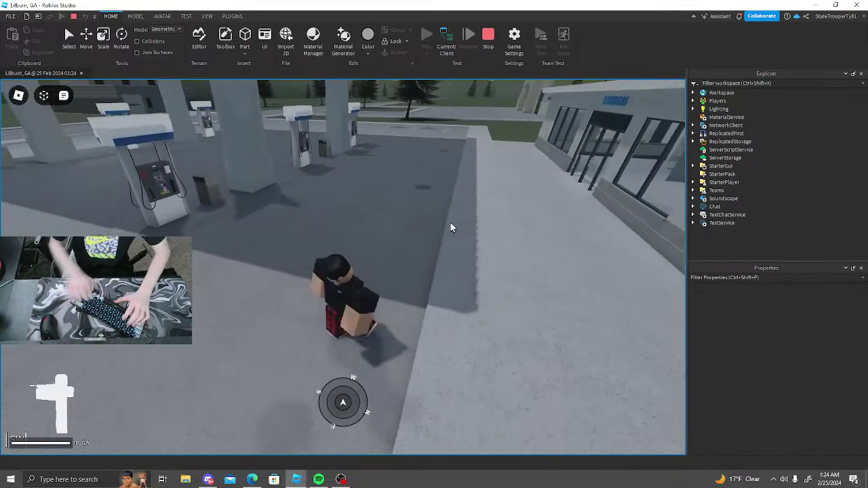
{"action": "type", "text": ";:Gie"}
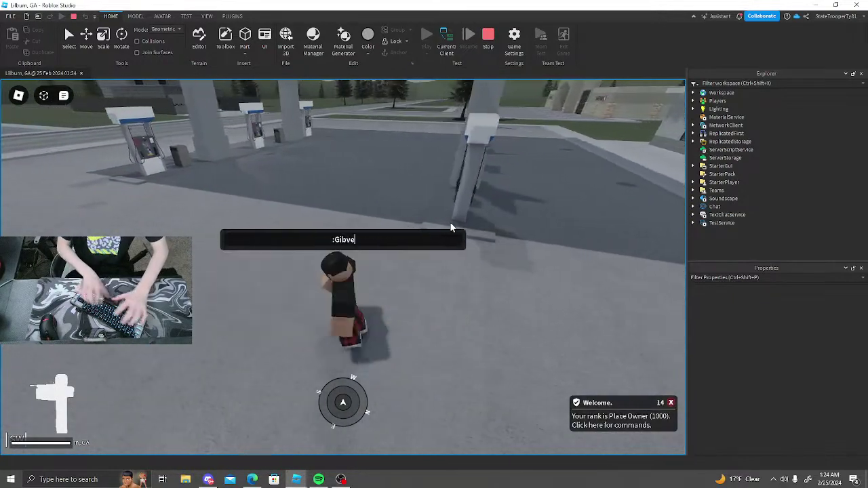
{"action": "type", "text": " me"}
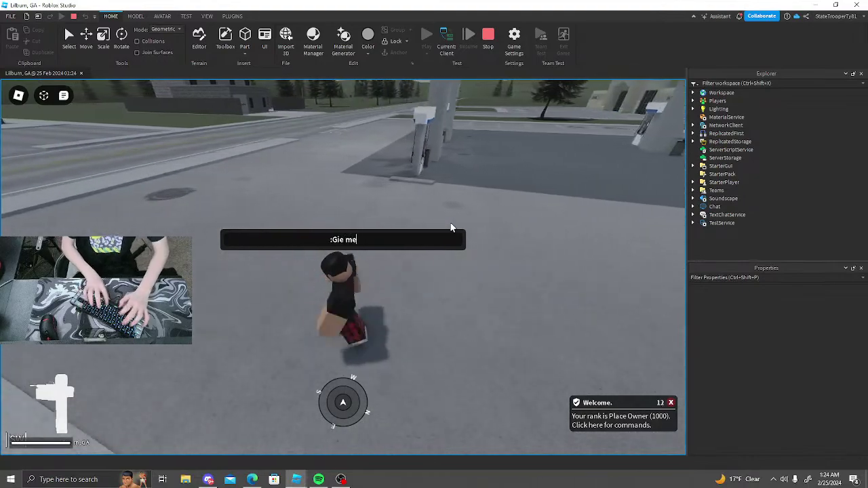
{"action": "key", "text": "BackSpace"}
{"action": "key", "text": "BackSpace"}
{"action": "key", "text": "BackSpace"}
{"action": "key", "text": "BackSpace"}
{"action": "type", "text": "ve meall"}
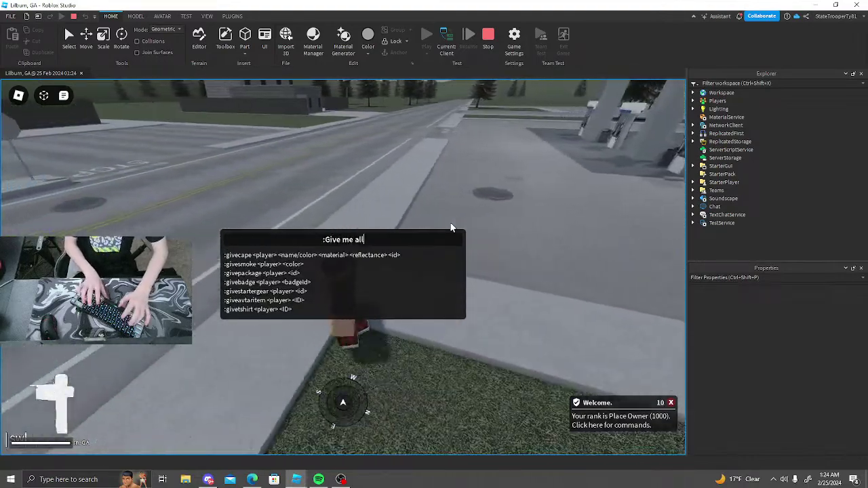
{"action": "key", "text": "Return"}
{"action": "key", "text": "2"}
Cycle through the AR-15-30, AK-74M and AR-15-20, then aim and fire the AR-15-30.
{"action": "scroll", "coordinate": [451, 222], "scroll_direction": "up", "scroll_amount": 5}
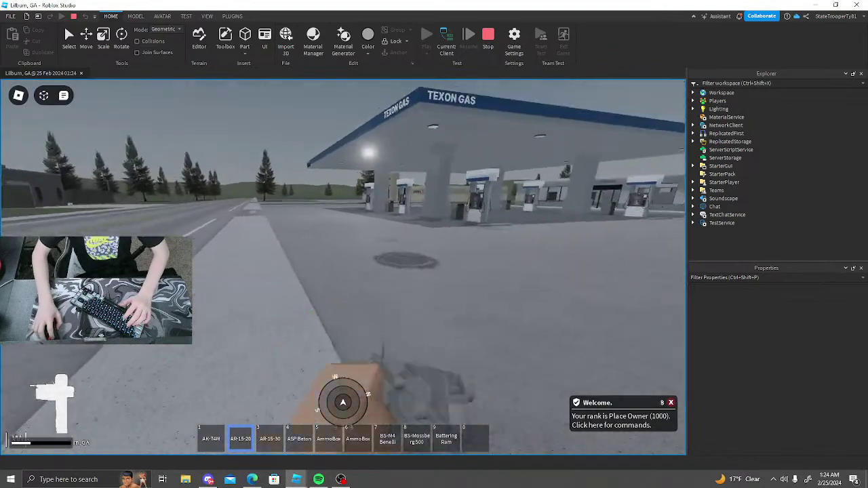
{"action": "key", "text": "3"}
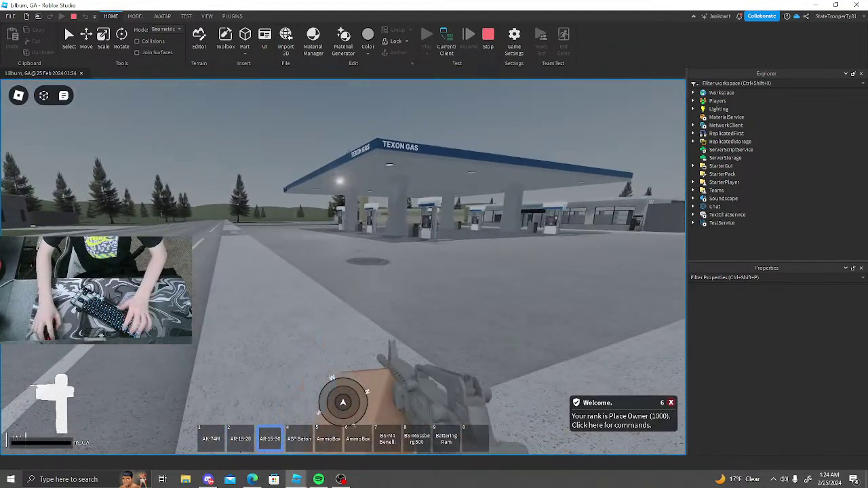
{"action": "key", "text": "2"}
{"action": "key", "text": "1"}
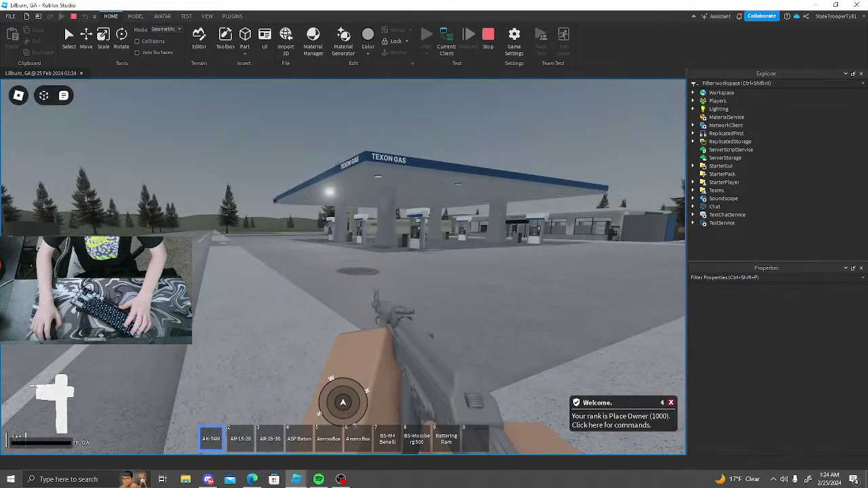
{"action": "key", "text": "2"}
{"action": "key", "text": "w"}
{"action": "key", "text": "3"}
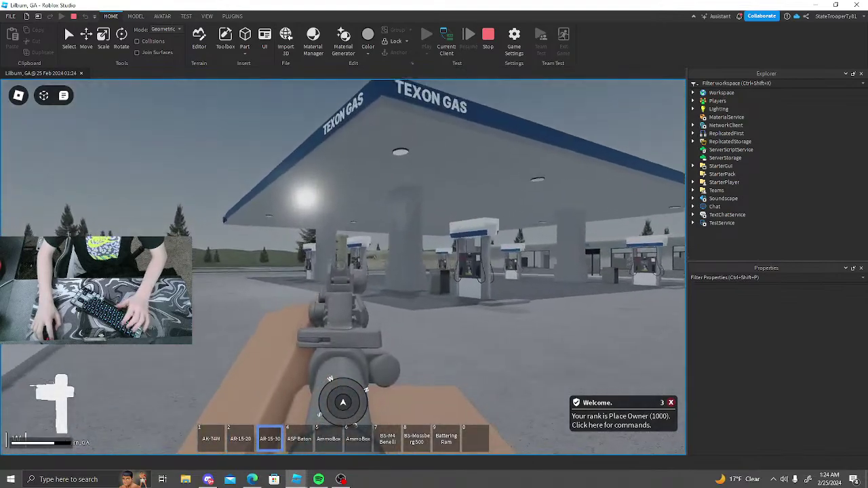
{"action": "right_click", "coordinate": [343, 267]}
{"action": "left_click", "coordinate": [342, 267]}
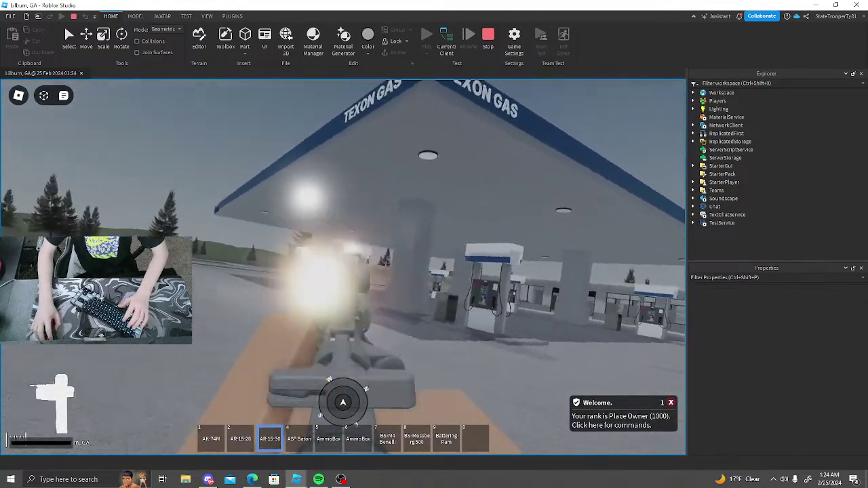
{"action": "key", "text": "3"}
{"action": "scroll", "coordinate": [342, 267], "scroll_direction": "down", "scroll_amount": 5}
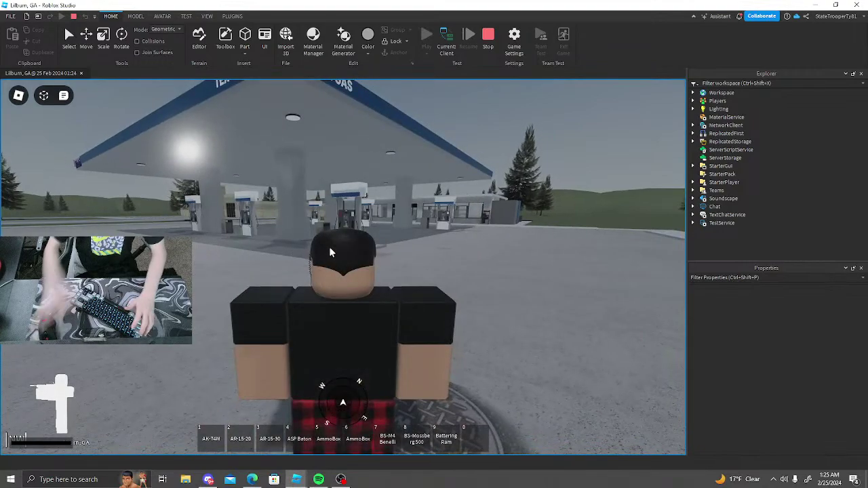
{"action": "key", "text": "grave"}
Pick the G19X from the inventory backpack, toggle the AR-15-20 slot, and close the backpack.
{"action": "scroll", "coordinate": [333, 258], "scroll_direction": "up", "scroll_amount": 5}
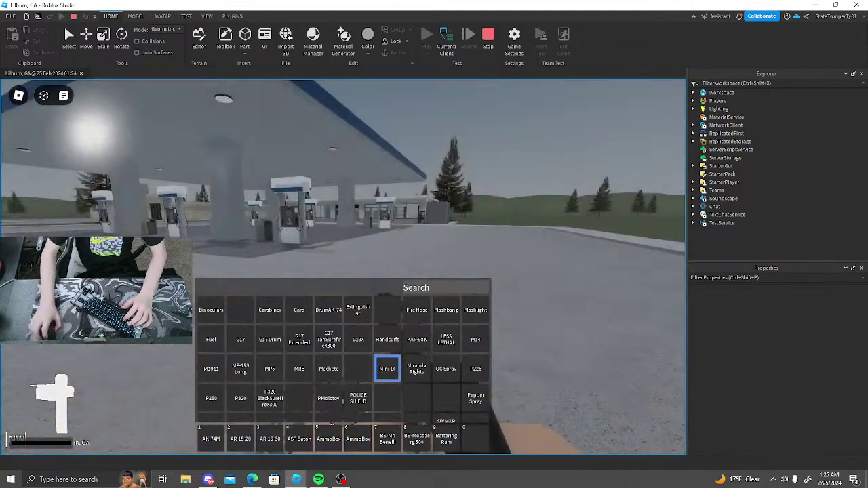
{"action": "left_click", "coordinate": [358, 339]}
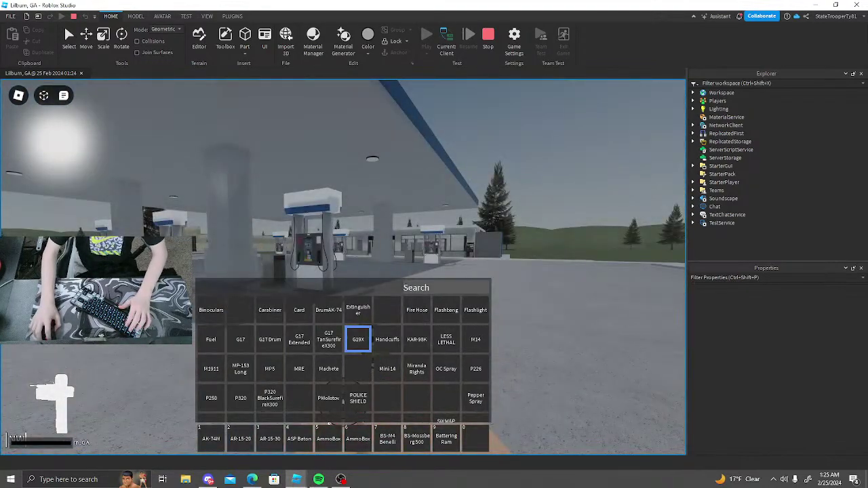
{"action": "key", "text": "2"}
{"action": "scroll", "coordinate": [343, 265], "scroll_direction": "down", "scroll_amount": 3}
{"action": "scroll", "coordinate": [343, 265], "scroll_direction": "up", "scroll_amount": 3}
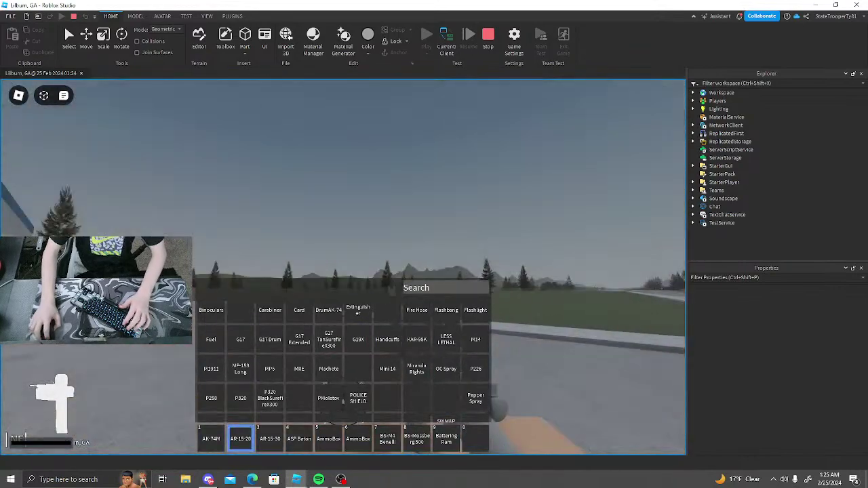
{"action": "key", "text": "2"}
{"action": "scroll", "coordinate": [344, 271], "scroll_direction": "down", "scroll_amount": 3}
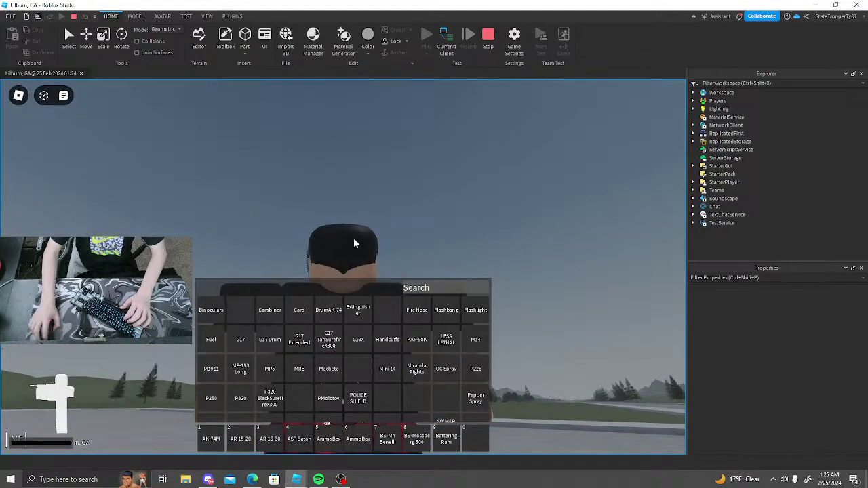
{"action": "key", "text": "grave"}
Equip the AR-15-20, ASP Baton, AR-15-30 and BS-Mossberg500, then holster the shotgun and zoom out.
{"action": "scroll", "coordinate": [347, 239], "scroll_direction": "down", "scroll_amount": 5}
{"action": "key", "text": "s"}
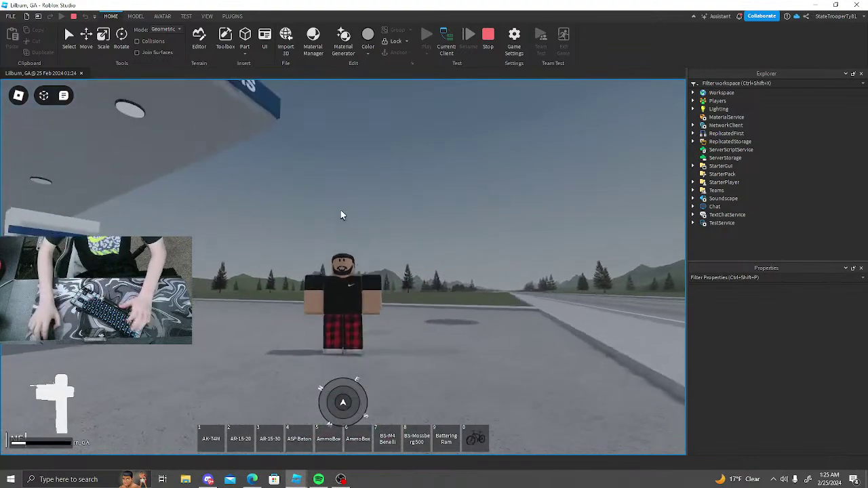
{"action": "key", "text": "2"}
{"action": "scroll", "coordinate": [341, 214], "scroll_direction": "up", "scroll_amount": 5}
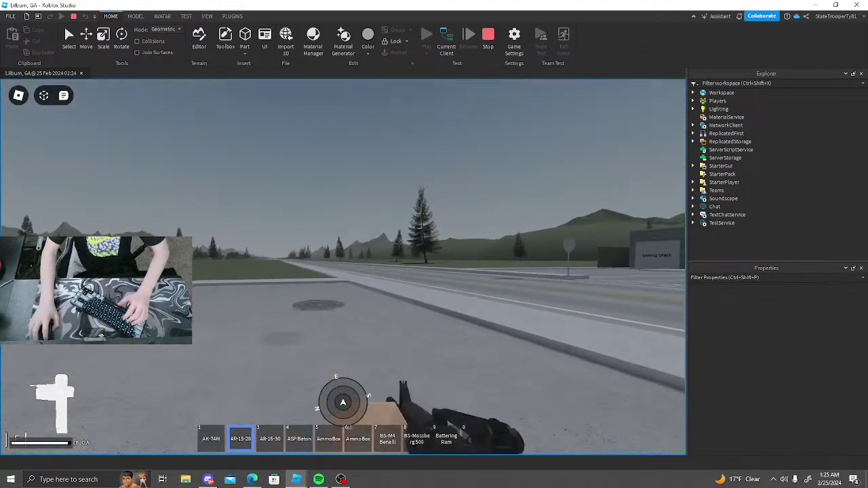
{"action": "key", "text": "4"}
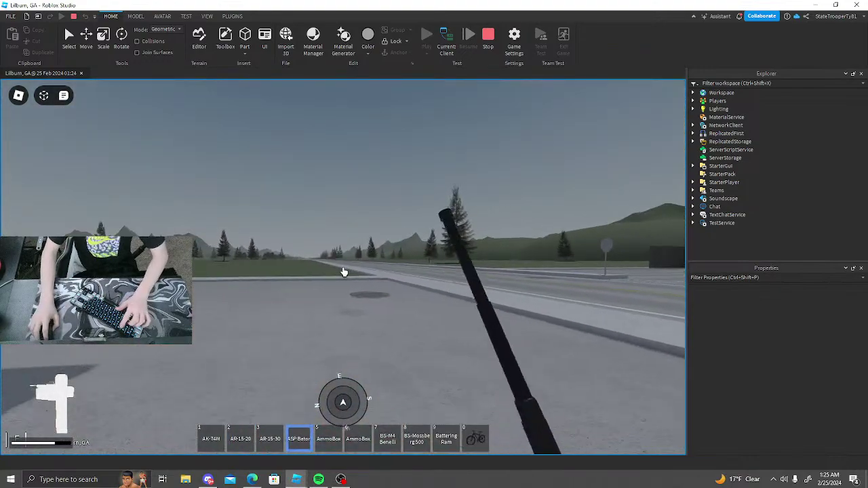
{"action": "key", "text": "3"}
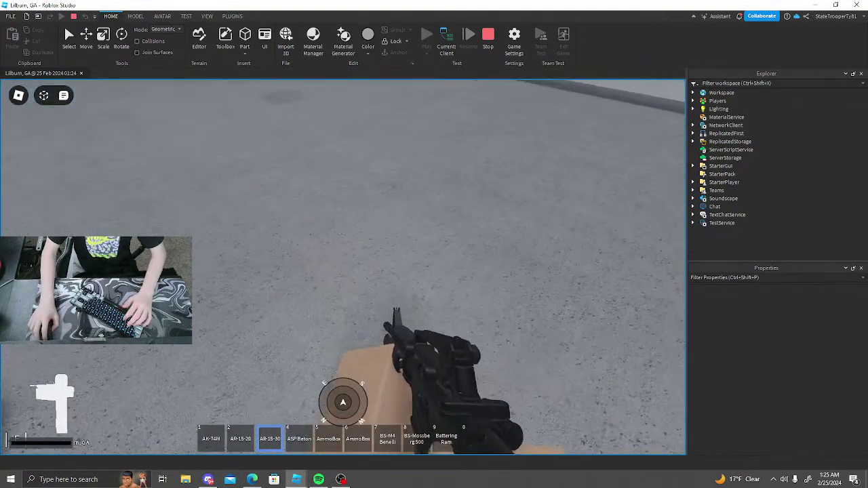
{"action": "key", "text": "8"}
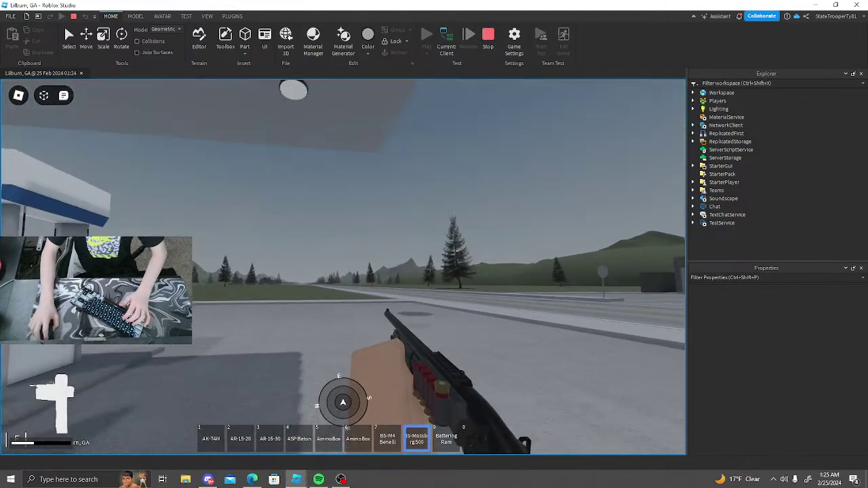
{"action": "key", "text": "8"}
{"action": "scroll", "coordinate": [361, 255], "scroll_direction": "down", "scroll_amount": 2}
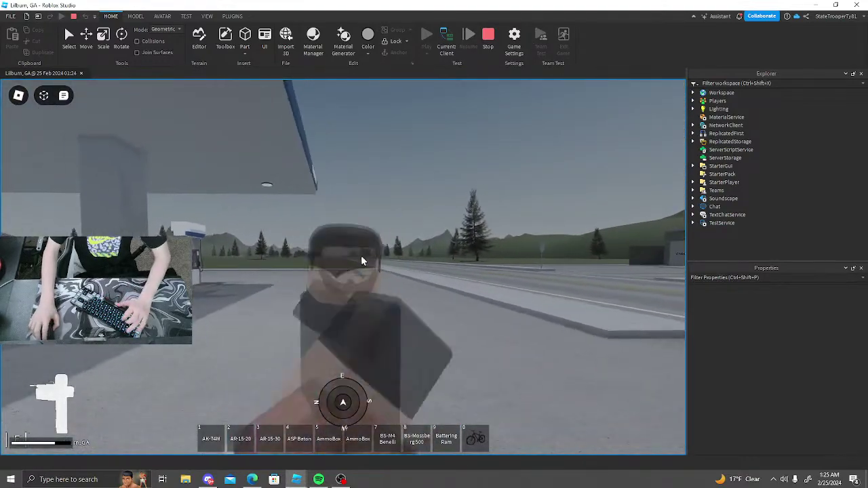
{"action": "scroll", "coordinate": [361, 261], "scroll_direction": "down", "scroll_amount": 3}
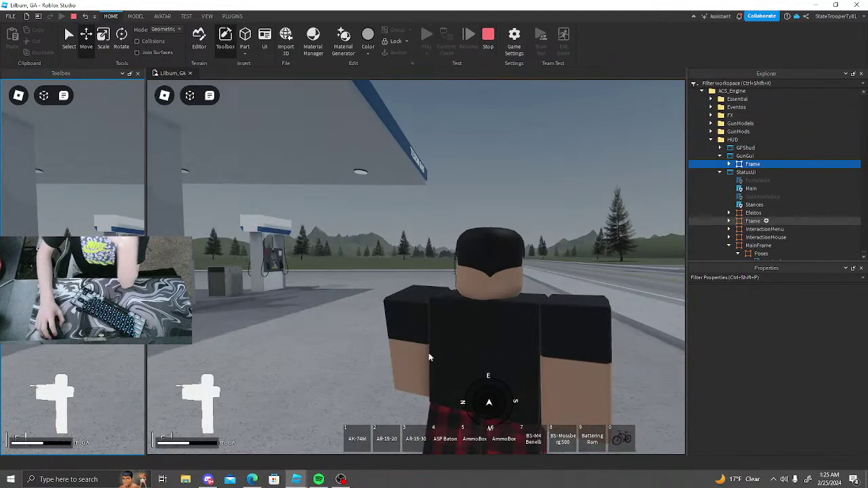
Stop the playtest and inspect GunGui, FomeSede, Efeitos, InteractionMouse and MainFrame in Explorer.
{"action": "key", "text": "shift+F5"}
{"action": "left_click", "coordinate": [720, 156]}
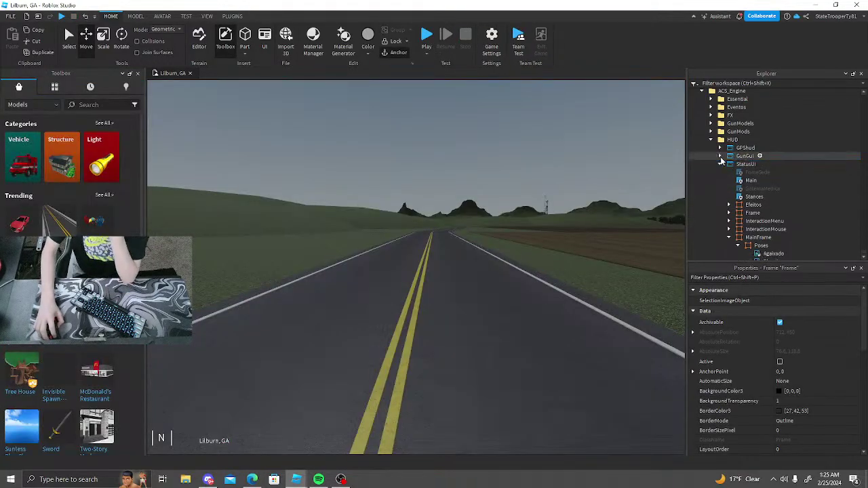
{"action": "left_click", "coordinate": [720, 148]}
{"action": "left_click", "coordinate": [721, 157]}
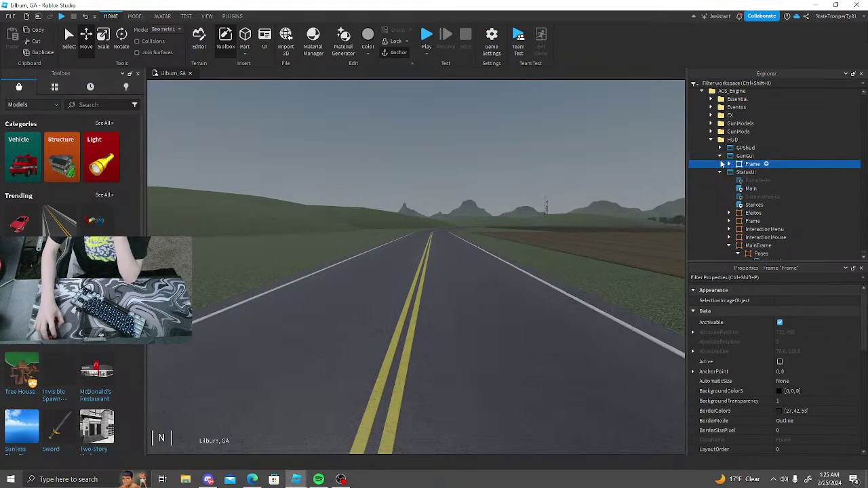
{"action": "left_click", "coordinate": [720, 158]}
{"action": "left_click", "coordinate": [728, 174]}
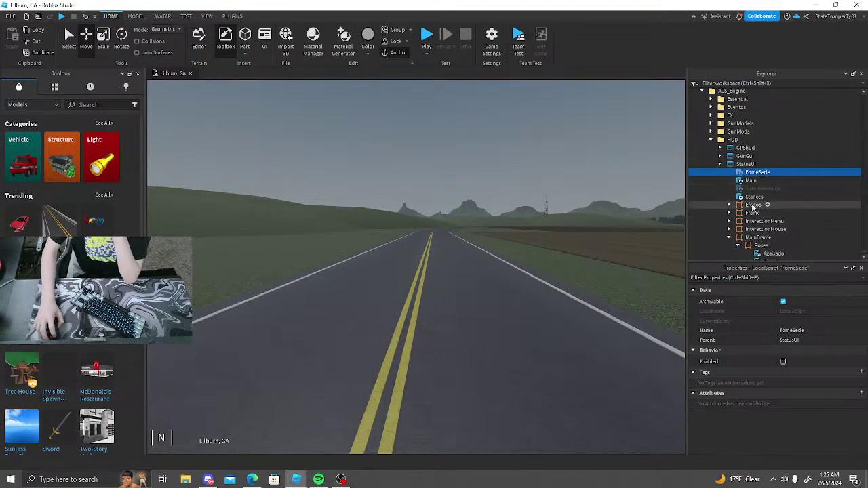
{"action": "left_click", "coordinate": [753, 206]}
{"action": "left_click", "coordinate": [750, 230]}
{"action": "left_click", "coordinate": [753, 238]}
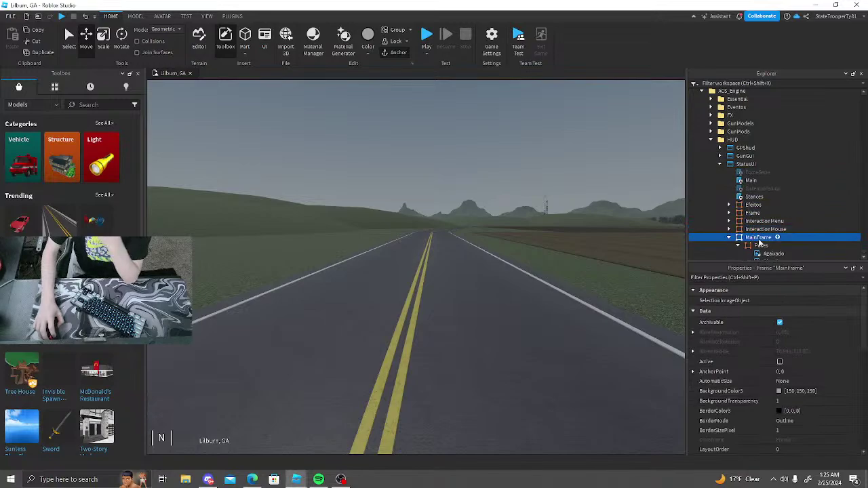
{"action": "scroll", "coordinate": [773, 230], "scroll_direction": "down", "scroll_amount": 1}
Expand InteractionMouse and InteractionMenu, then tick Enabled on InteractionMenu's LocalScript.
{"action": "left_click", "coordinate": [729, 207]}
{"action": "left_click", "coordinate": [742, 215]}
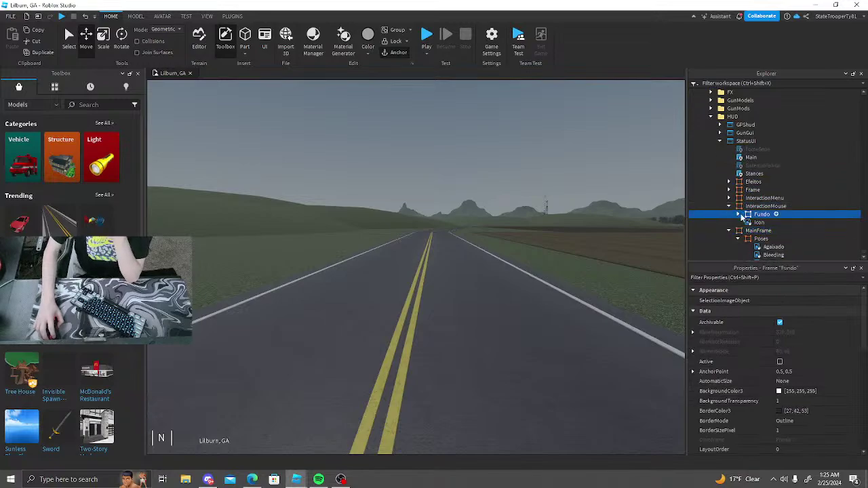
{"action": "left_click", "coordinate": [729, 198]}
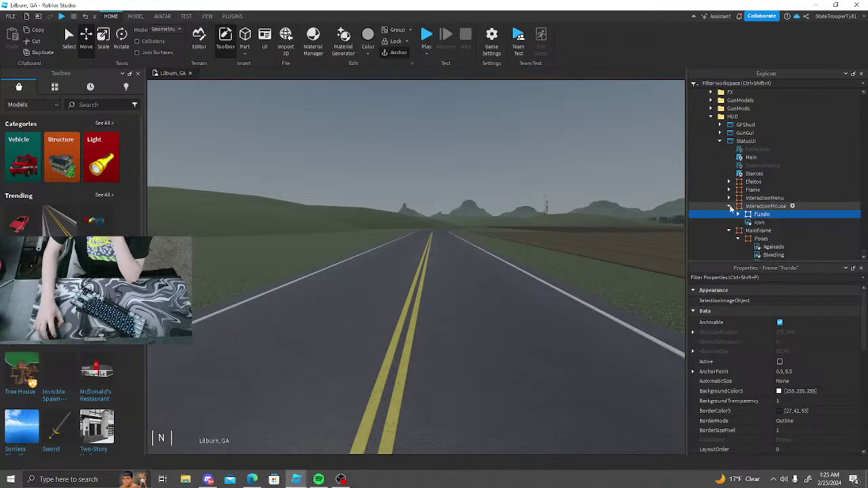
{"action": "left_click", "coordinate": [753, 206]}
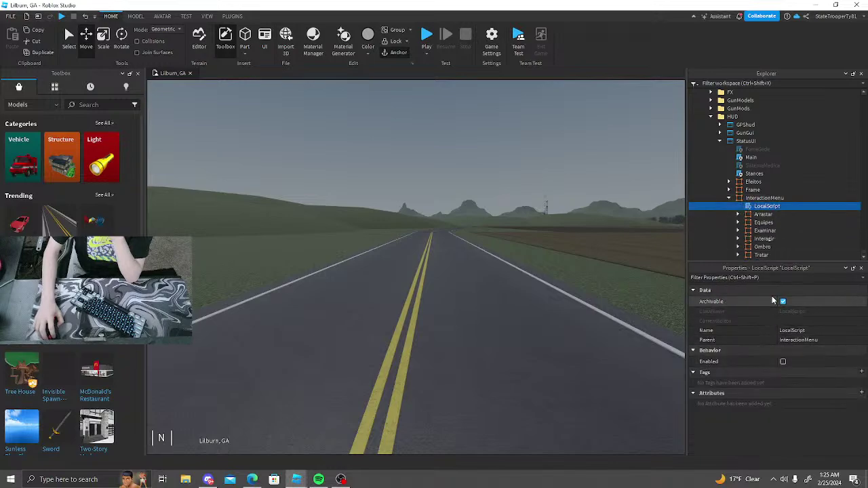
{"action": "scroll", "coordinate": [746, 200], "scroll_direction": "down", "scroll_amount": 3}
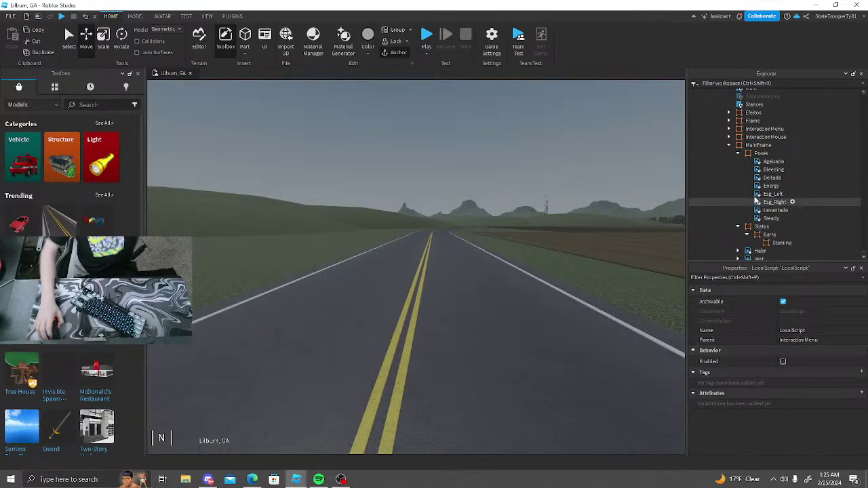
{"action": "left_click", "coordinate": [772, 162]}
{"action": "scroll", "coordinate": [772, 176], "scroll_direction": "up", "scroll_amount": 4}
{"action": "left_click", "coordinate": [767, 137]}
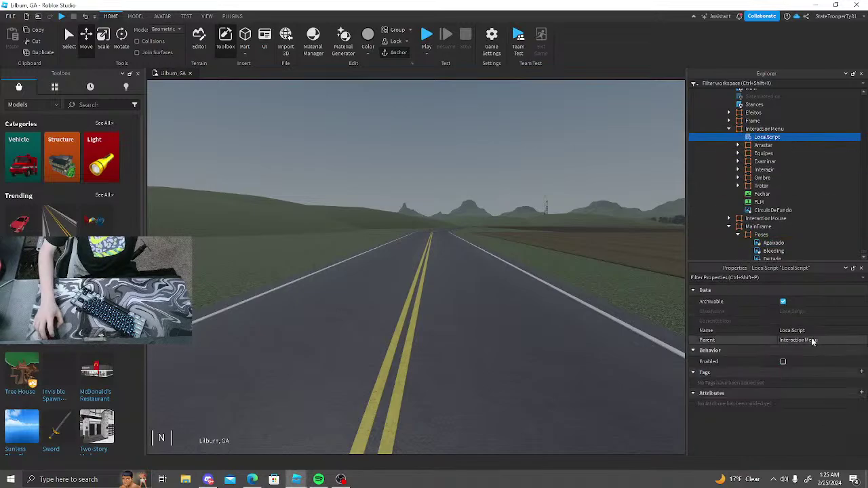
{"action": "left_click", "coordinate": [783, 362]}
{"action": "left_click", "coordinate": [731, 129]}
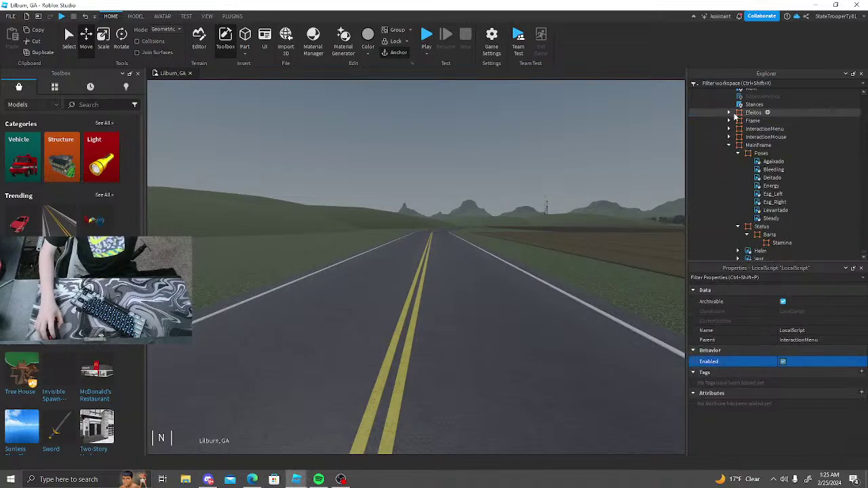
Tick Enabled on the SistemaMedica script, then check the Sistema frame and FomeSede.
{"action": "scroll", "coordinate": [740, 128], "scroll_direction": "up", "scroll_amount": 1}
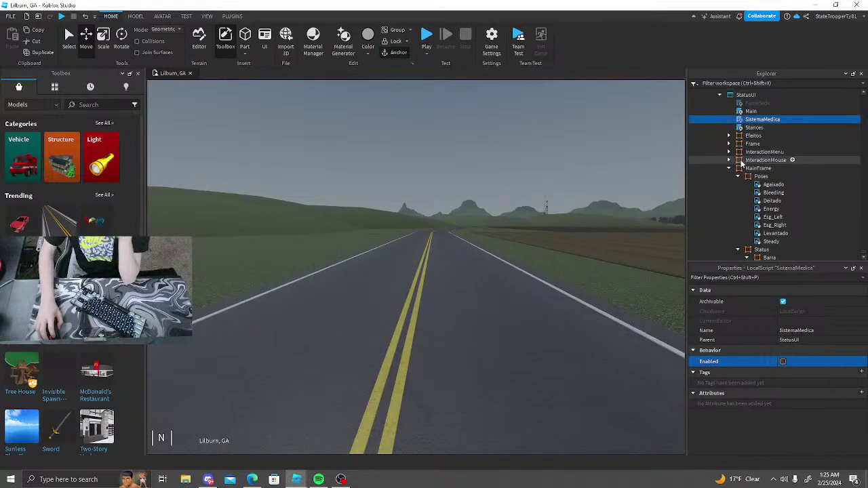
{"action": "scroll", "coordinate": [746, 196], "scroll_direction": "down", "scroll_amount": 4}
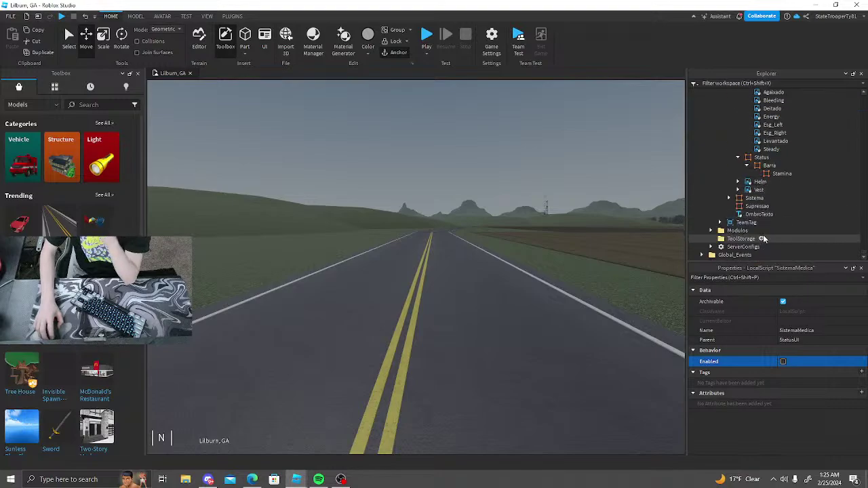
{"action": "left_click", "coordinate": [753, 198]}
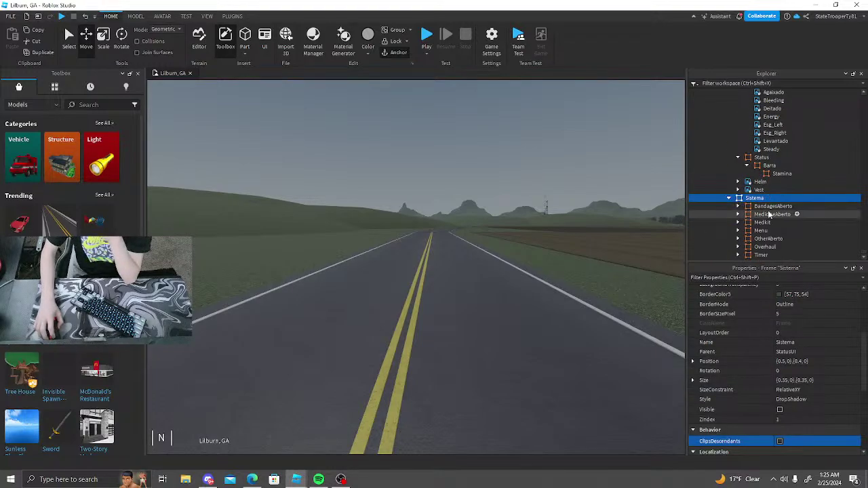
{"action": "scroll", "coordinate": [770, 214], "scroll_direction": "up", "scroll_amount": 8}
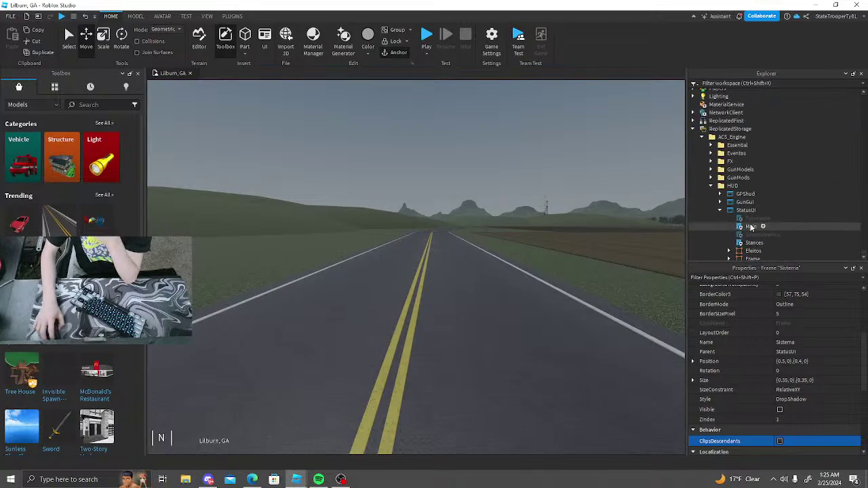
{"action": "left_click", "coordinate": [756, 235]}
{"action": "left_click", "coordinate": [789, 363]}
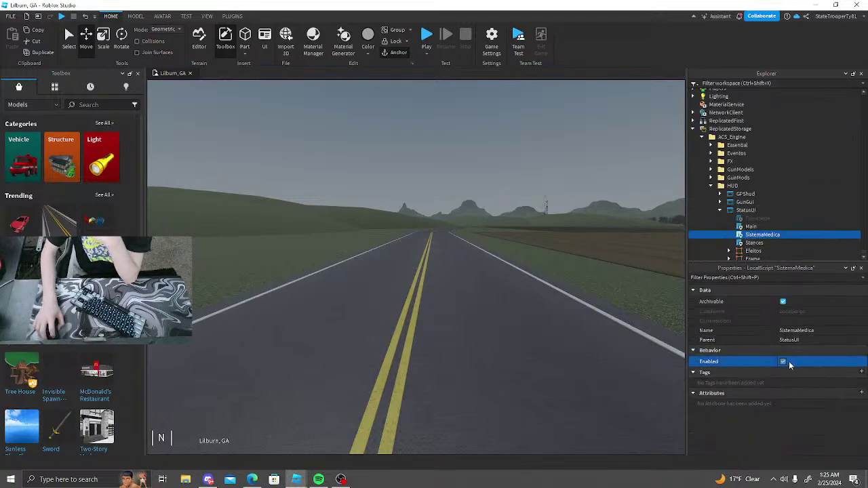
{"action": "left_click", "coordinate": [752, 218]}
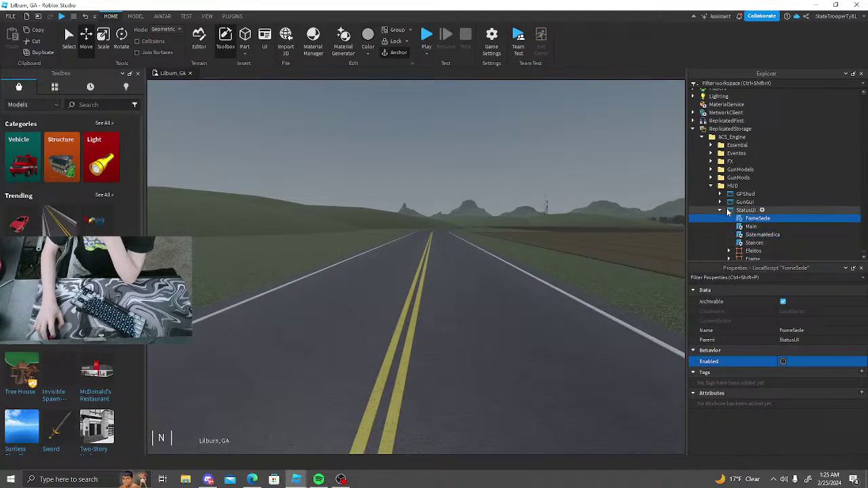
{"action": "left_click", "coordinate": [745, 210]}
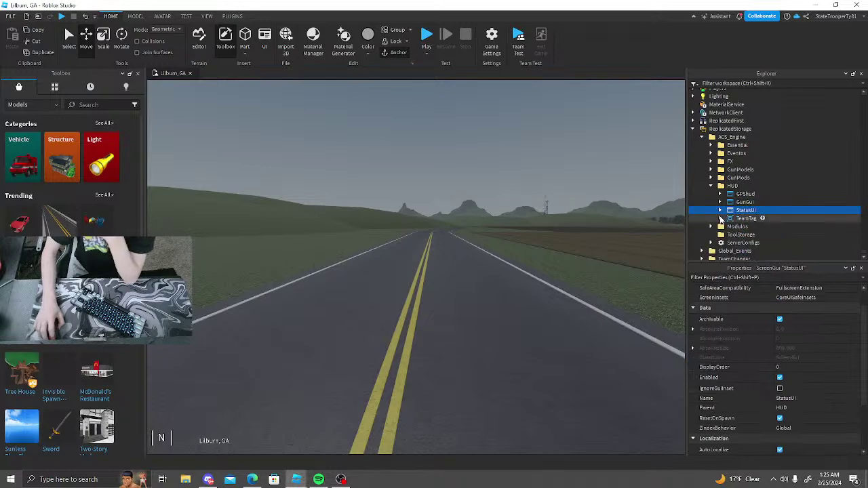
Inspect the visibility properties of StatusUI's MainFrame and Status frame.
{"action": "scroll", "coordinate": [714, 232], "scroll_direction": "down", "scroll_amount": 2}
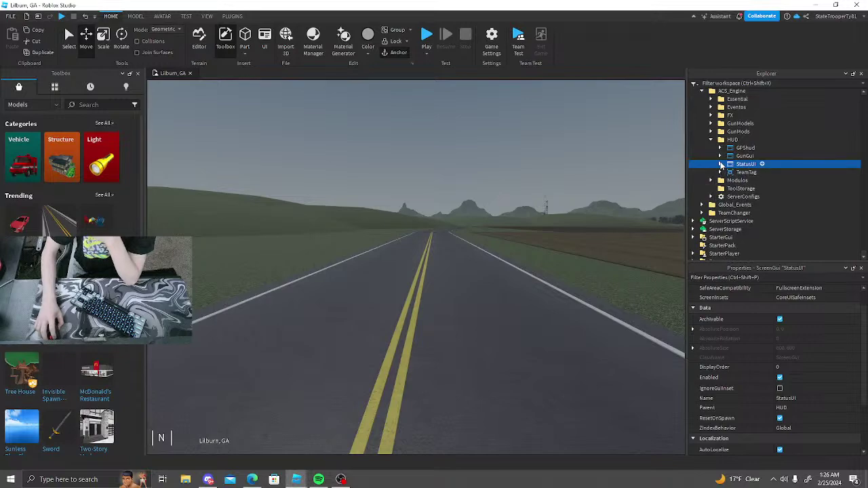
{"action": "left_click", "coordinate": [721, 156]}
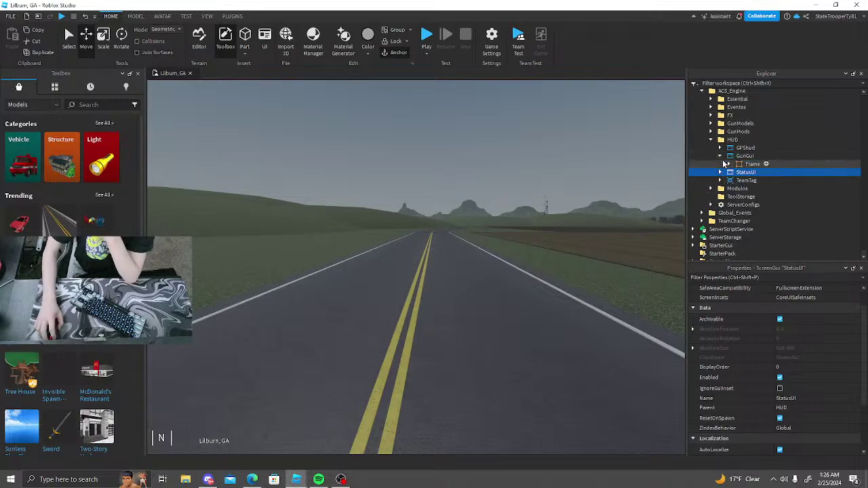
{"action": "left_click", "coordinate": [721, 156]}
{"action": "left_click", "coordinate": [720, 164]}
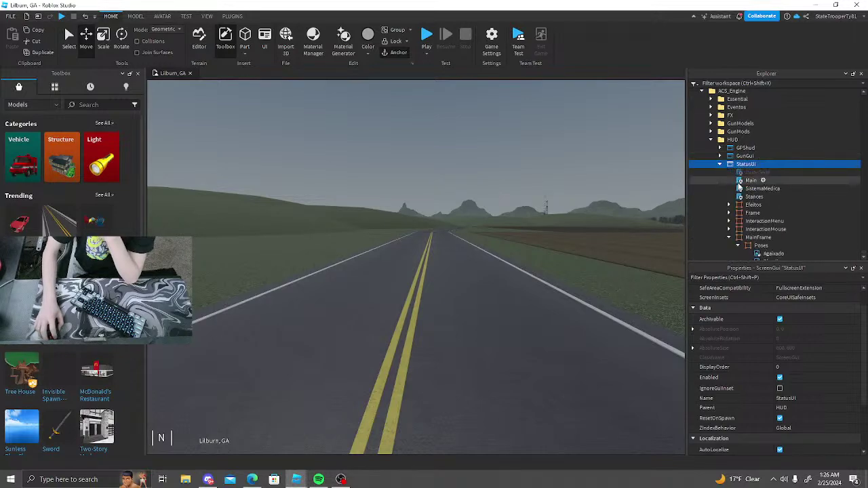
{"action": "scroll", "coordinate": [746, 216], "scroll_direction": "down", "scroll_amount": 4}
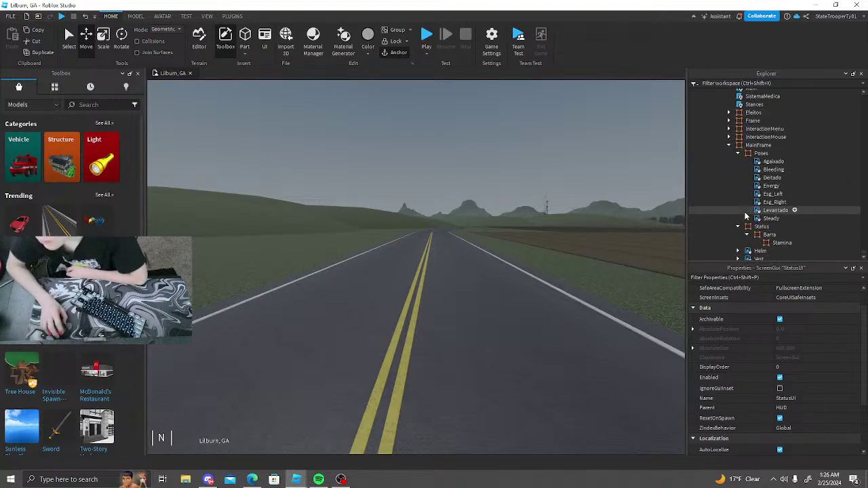
{"action": "left_click", "coordinate": [758, 146]}
{"action": "scroll", "coordinate": [815, 356], "scroll_direction": "down", "scroll_amount": 2}
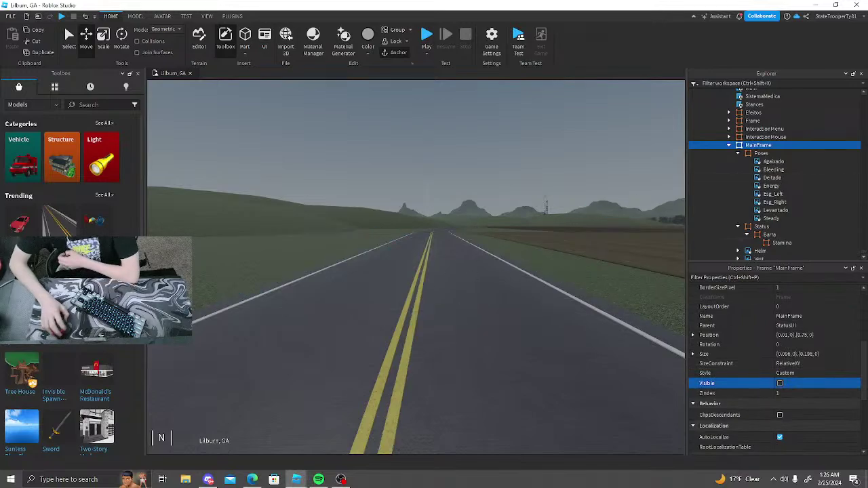
{"action": "left_click", "coordinate": [761, 226]}
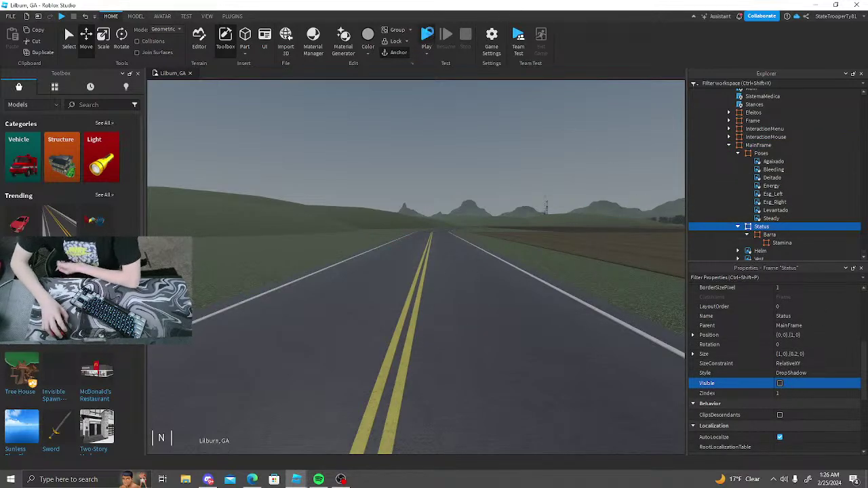
Start a playtest and walk the avatar over to the gas-station pumps.
{"action": "key", "text": "F5"}
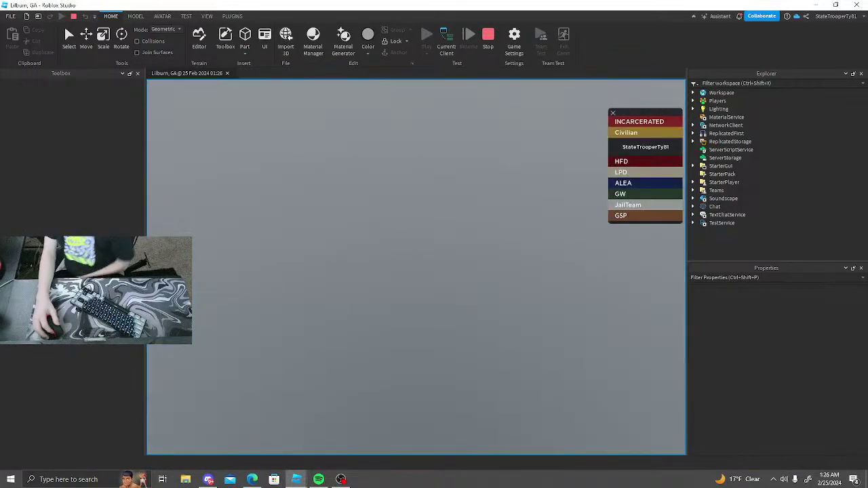
{"action": "key", "text": "w"}
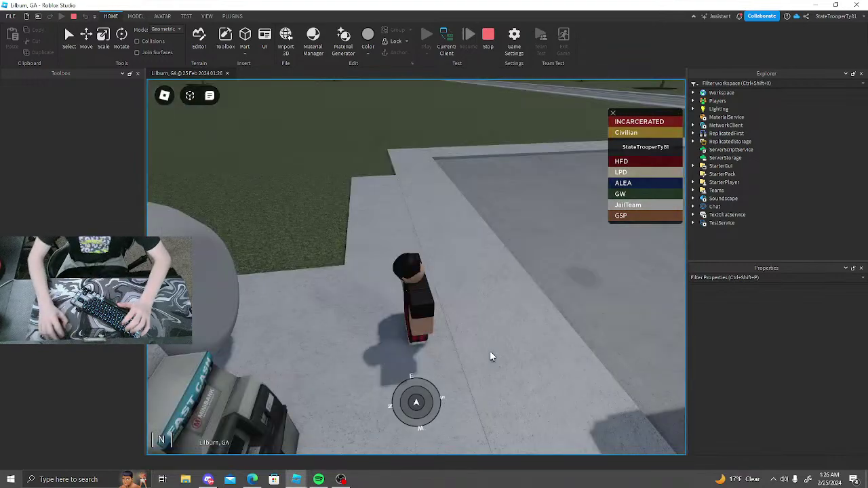
{"action": "key", "text": "w"}
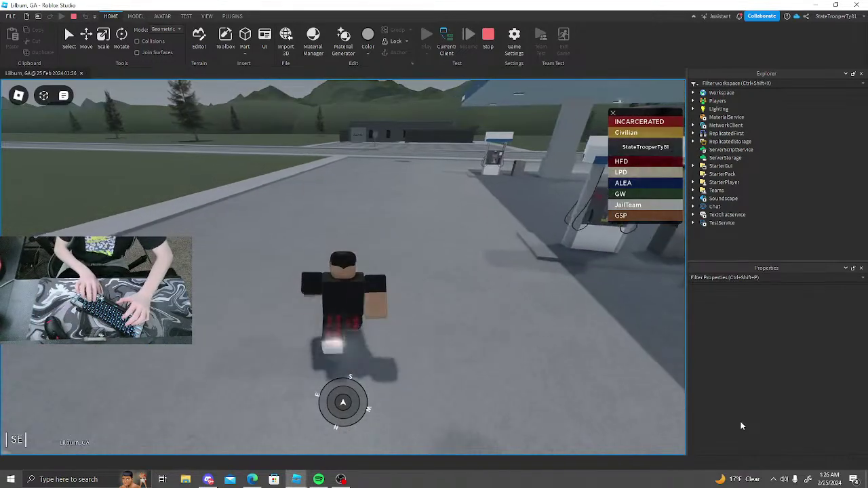
Run the 'give me' admin command, then equip, fire and reload the AR-15.
{"action": "key", "text": "apostrophe"}
{"action": "type", "text": "give me"}
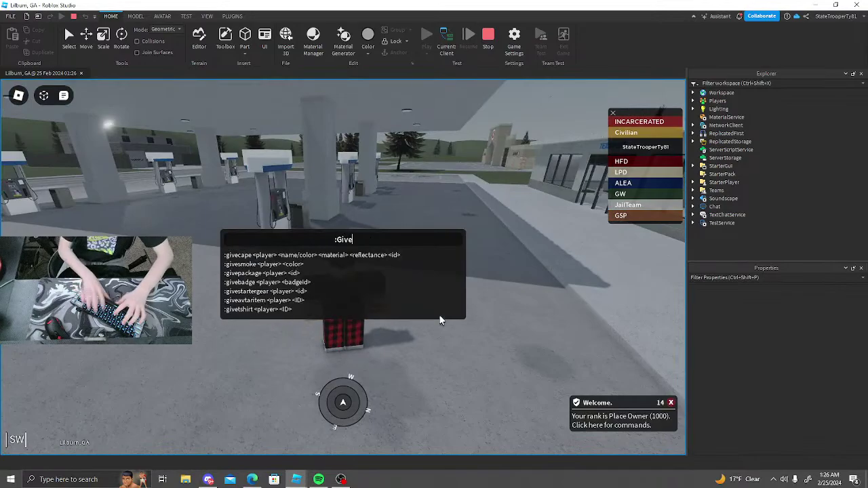
{"action": "key", "text": "Return"}
{"action": "scroll", "coordinate": [440, 320], "scroll_direction": "up", "scroll_amount": 5}
{"action": "key", "text": "2"}
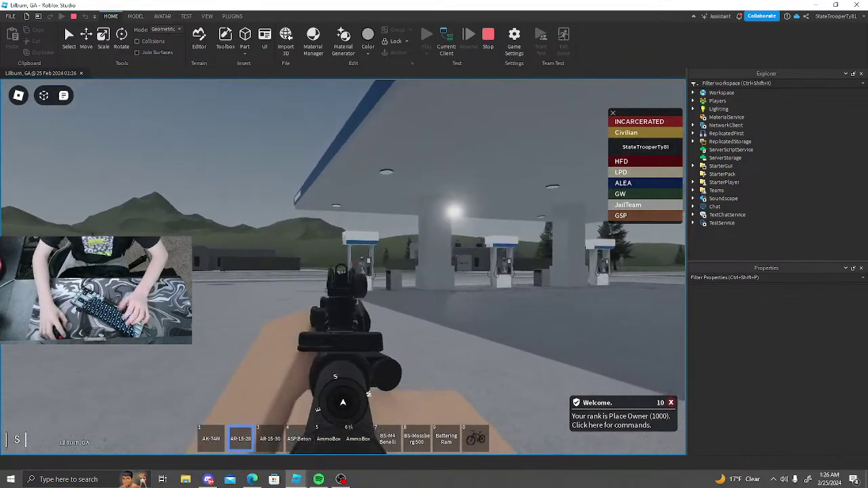
{"action": "left_click", "coordinate": [342, 402]}
{"action": "key", "text": "r"}
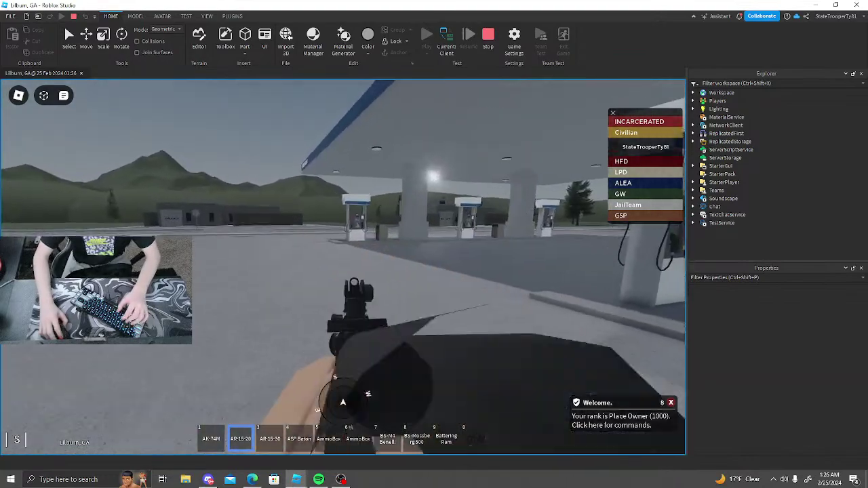
Walk past the pumps and switch views, ending in third person with the AR-15 put away.
{"action": "key", "text": "w"}
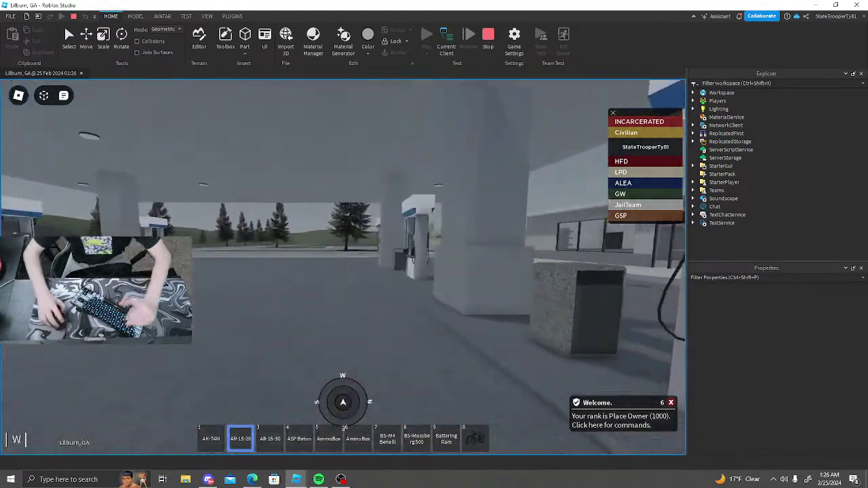
{"action": "key", "text": "w"}
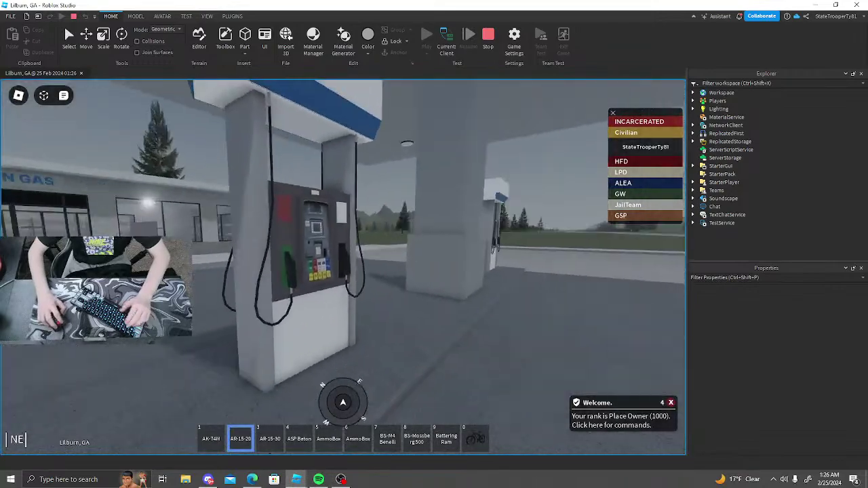
{"action": "key", "text": "w"}
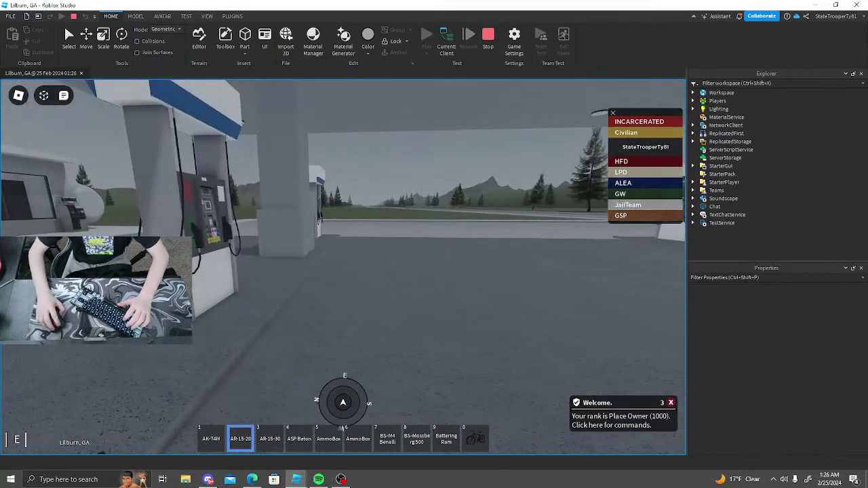
{"action": "key", "text": "2"}
{"action": "scroll", "coordinate": [408, 277], "scroll_direction": "down", "scroll_amount": 5}
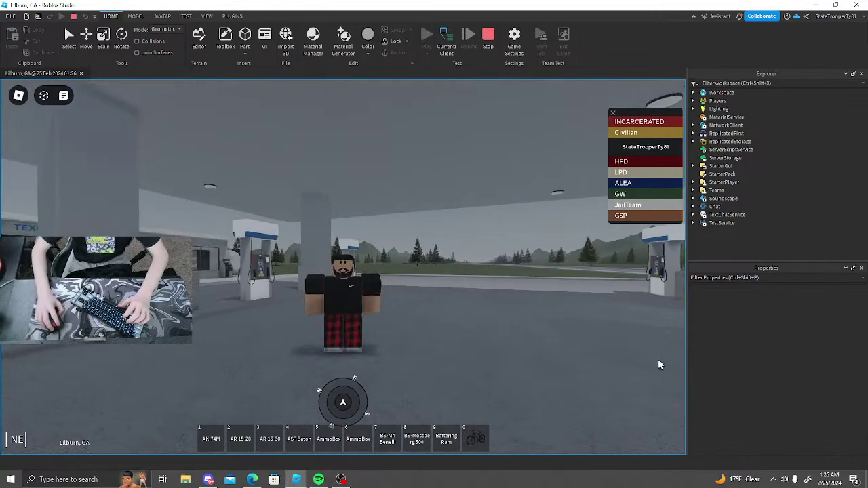
{"action": "key", "text": "2"}
{"action": "scroll", "coordinate": [635, 415], "scroll_direction": "up", "scroll_amount": 5}
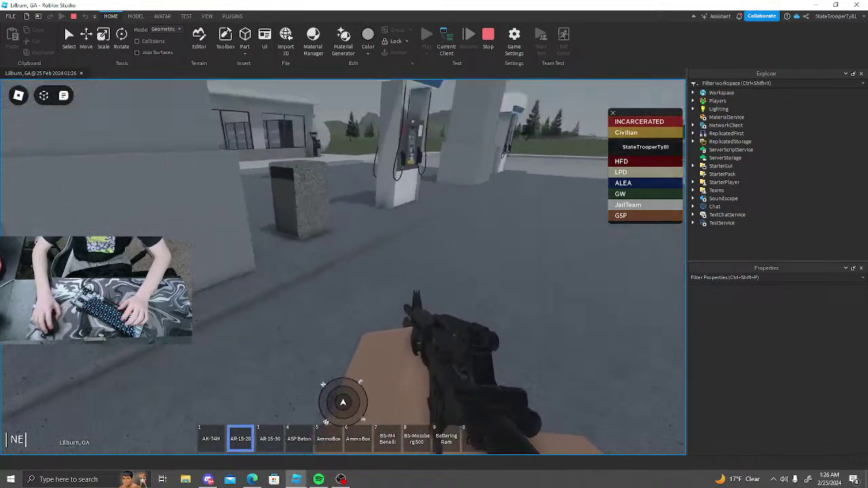
{"action": "key", "text": "2"}
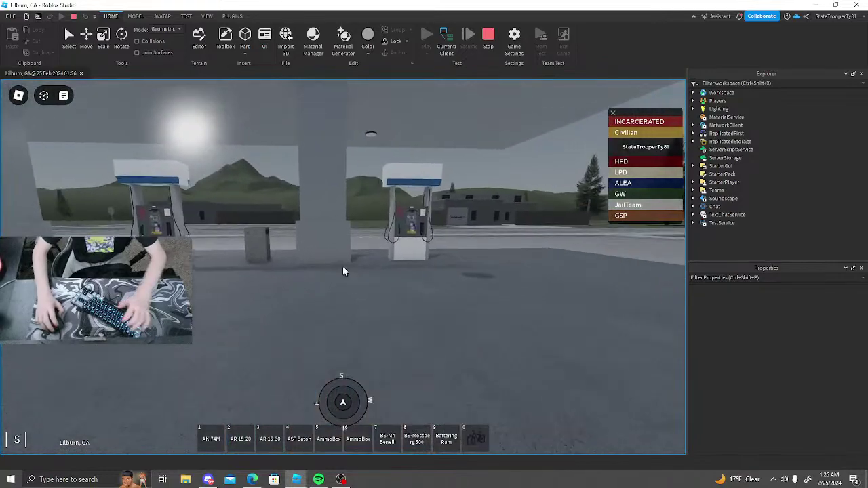
{"action": "scroll", "coordinate": [389, 243], "scroll_direction": "down", "scroll_amount": 2}
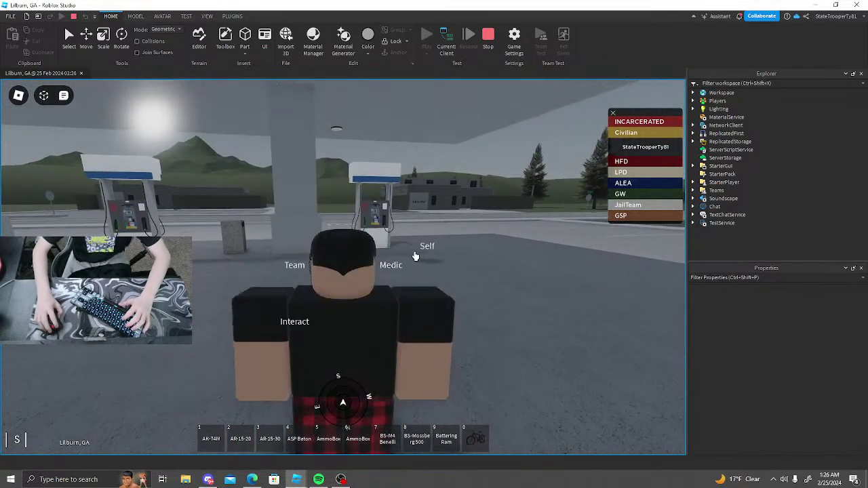
Check the character's own medical status, which reads Healthy, and close the panel.
{"action": "left_click", "coordinate": [414, 258]}
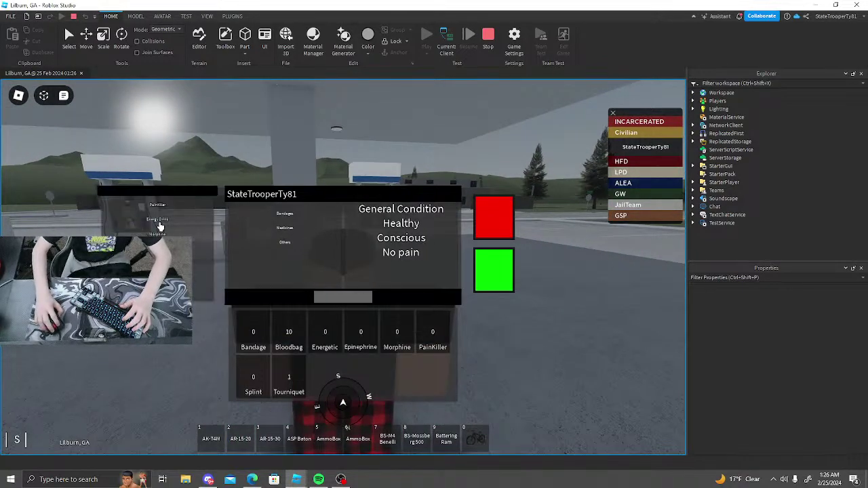
{"action": "left_click", "coordinate": [209, 236]}
{"action": "key", "text": "semicolon"}
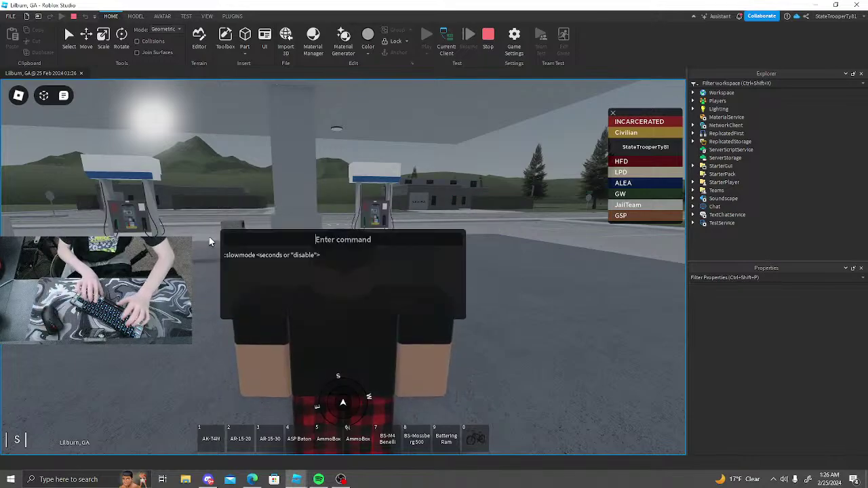
{"action": "key", "text": "Escape"}
Fly up over the parking lot and across toward the grass.
{"action": "key", "text": "e"}
{"action": "key", "text": "w"}
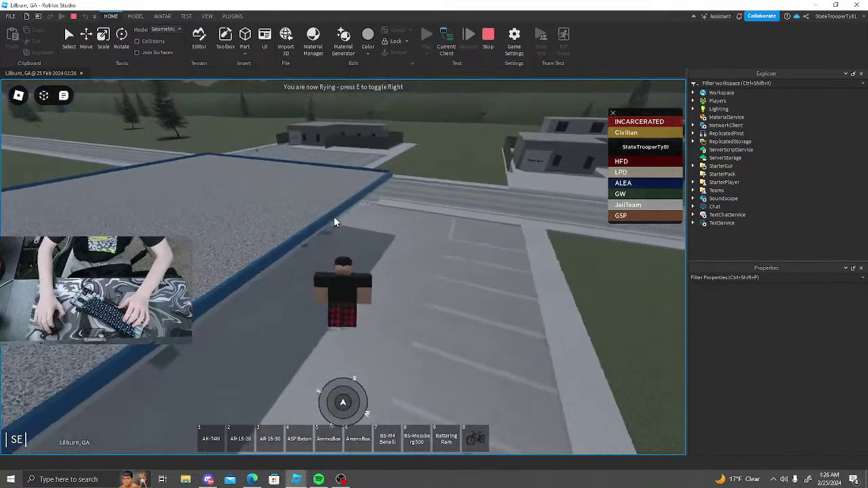
{"action": "key", "text": "w"}
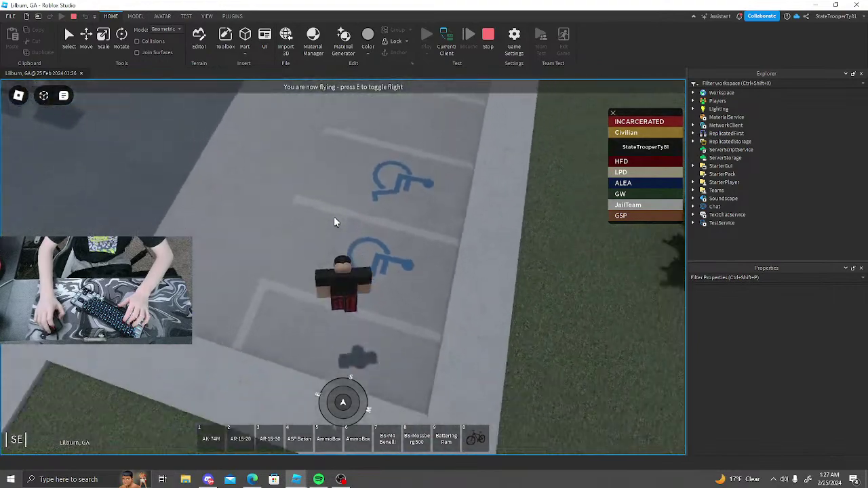
{"action": "key", "text": "w"}
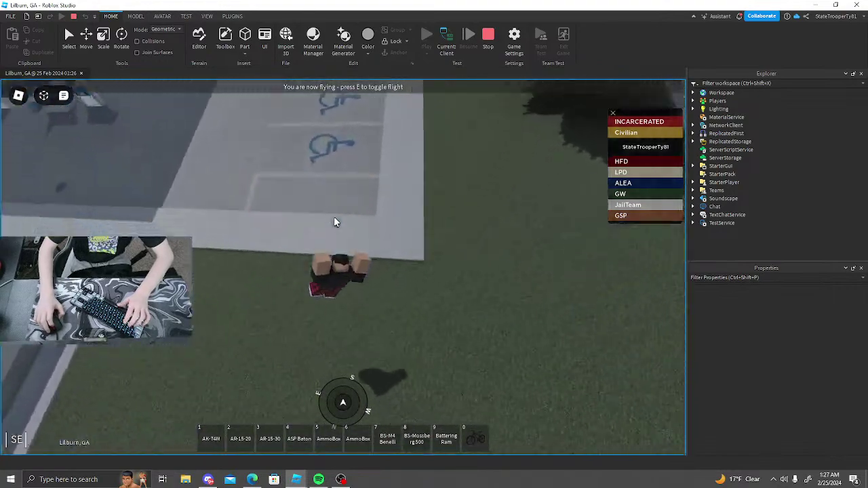
Run the :tp and :fly admin commands from the command bar.
{"action": "key", "text": "apostrophe"}
{"action": "key", "text": "Up"}
{"action": "key", "text": "Return"}
{"action": "key", "text": "apostrophe"}
{"action": "key", "text": "Up"}
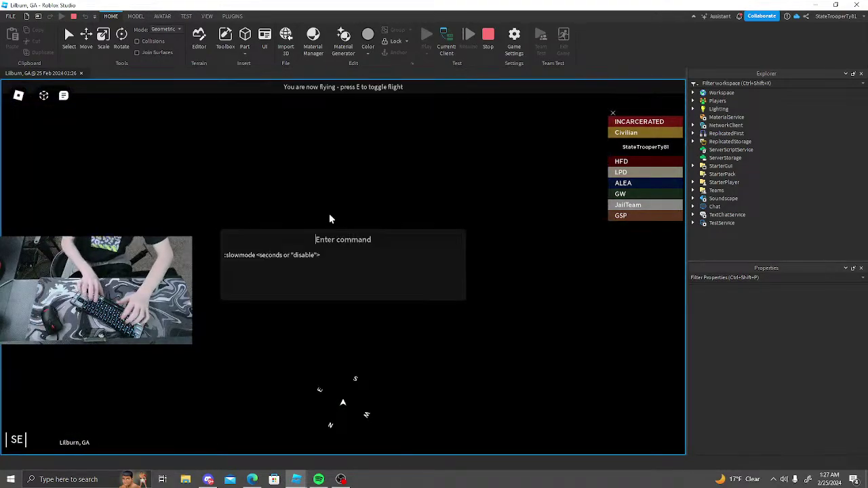
{"action": "key", "text": "Return"}
{"action": "key", "text": "apostrophe"}
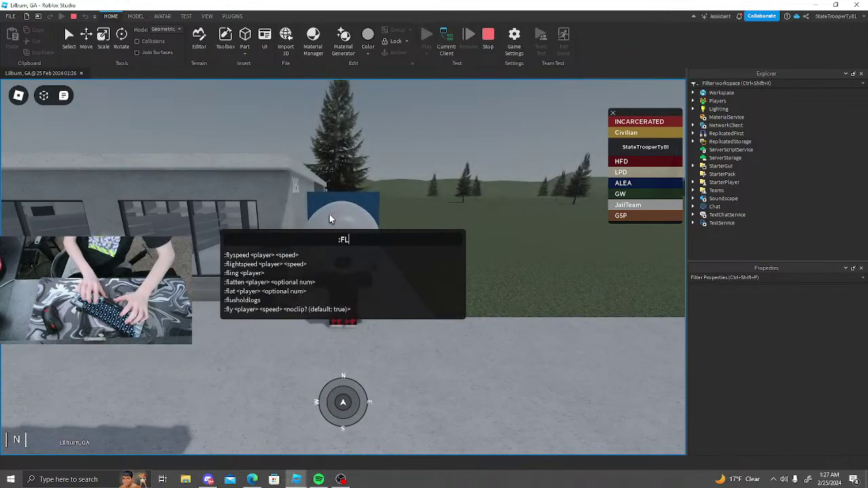
{"action": "key", "text": "apostrophe"}
Fly back across the lot to the gas station and land on the grass.
{"action": "key", "text": "e"}
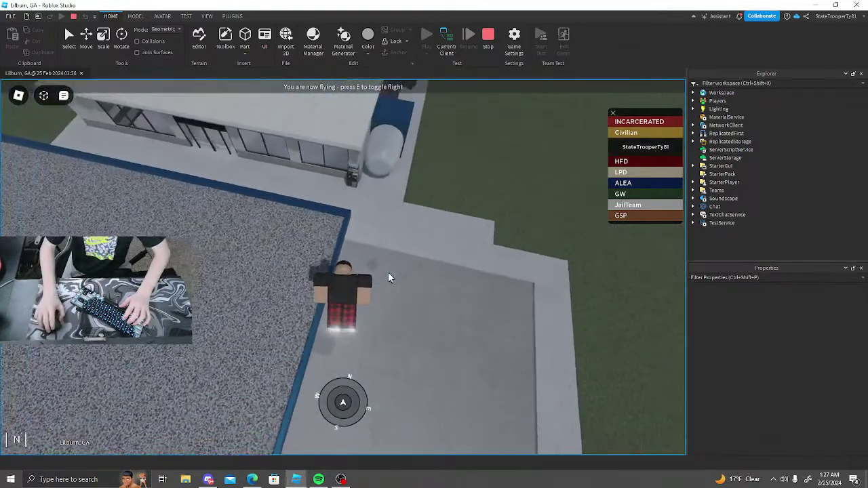
{"action": "key", "text": "w"}
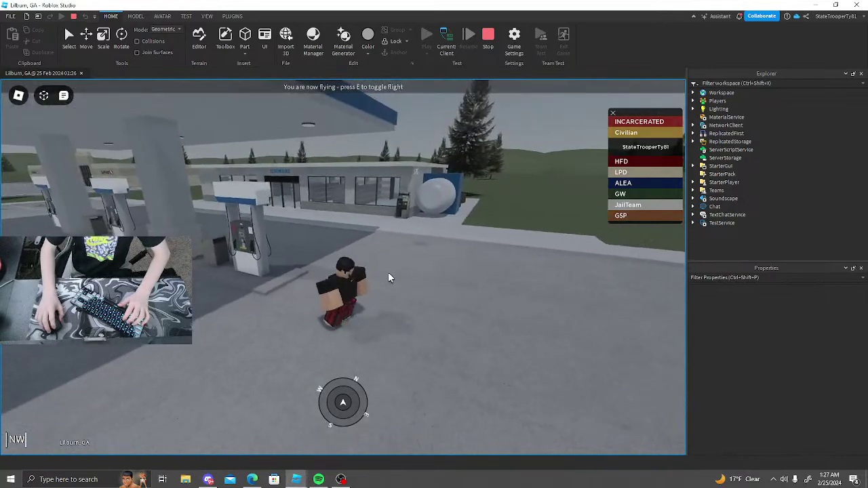
{"action": "right_click_drag", "start_coordinate": [388, 277], "coordinate": [389, 274]}
{"action": "key", "text": "e"}
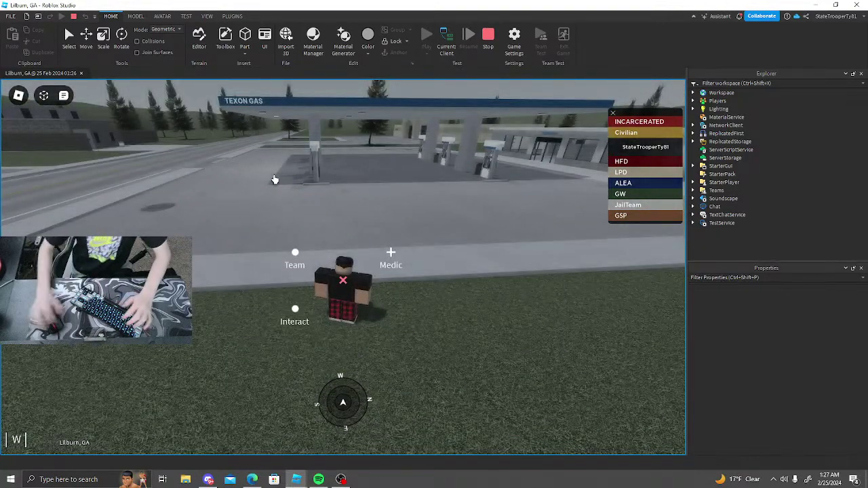
See the medical panel report bleeding and major pain, then stop the playtest and find StatusUI.
{"action": "left_click", "coordinate": [427, 233]}
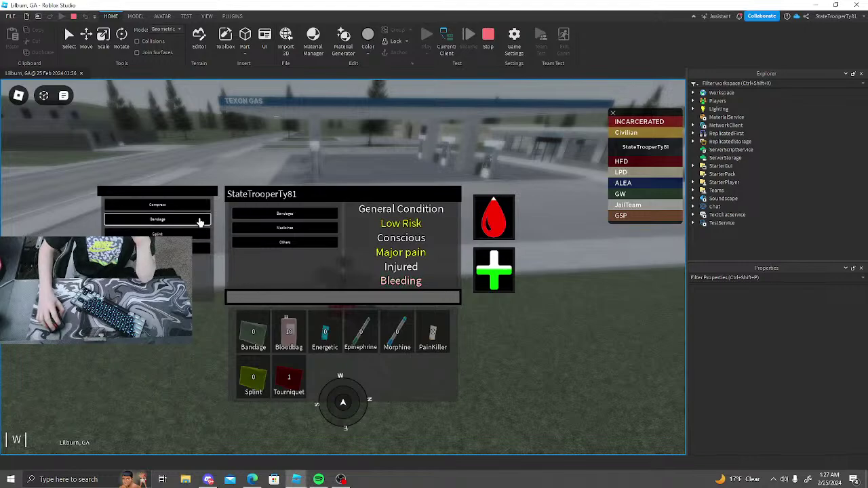
{"action": "left_click", "coordinate": [453, 126]}
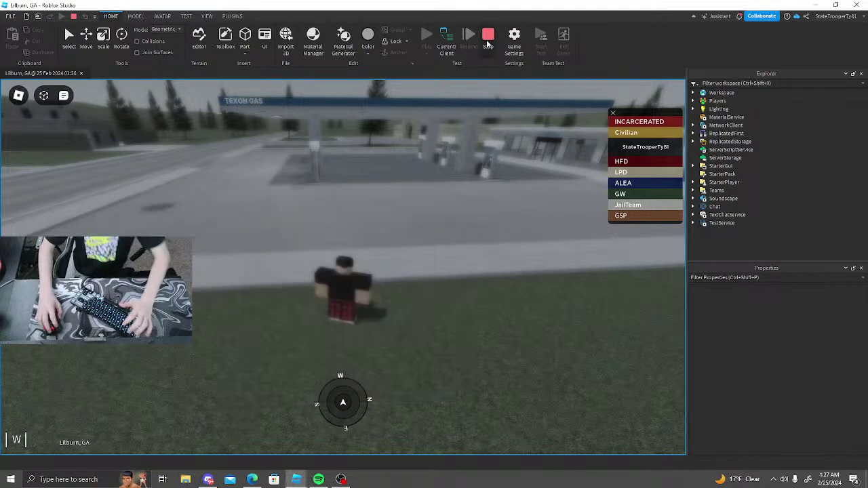
{"action": "left_click", "coordinate": [488, 44]}
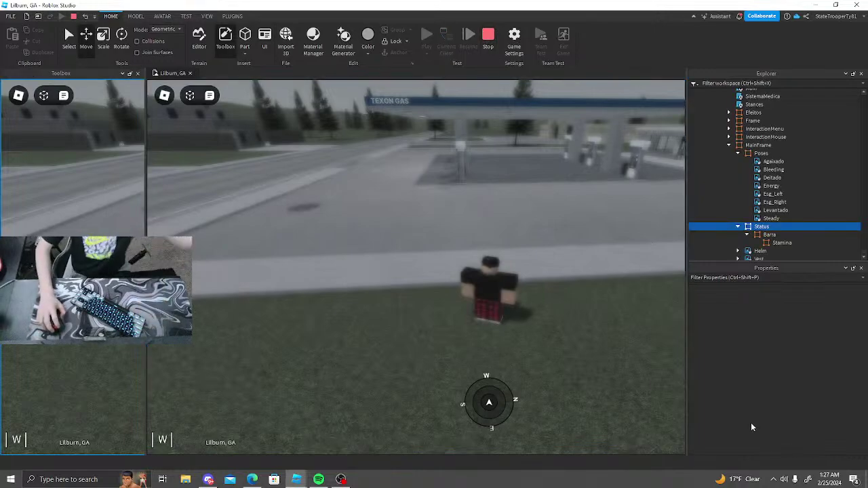
{"action": "scroll", "coordinate": [757, 160], "scroll_direction": "up", "scroll_amount": 3}
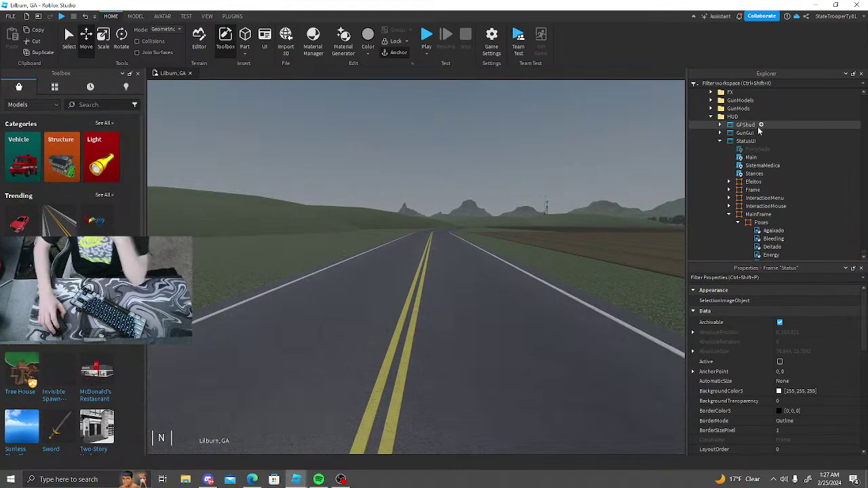
{"action": "scroll", "coordinate": [759, 131], "scroll_direction": "down", "scroll_amount": 1}
Open the SistemaMedica script, scroll through it, and close it.
{"action": "double_click", "coordinate": [751, 143]}
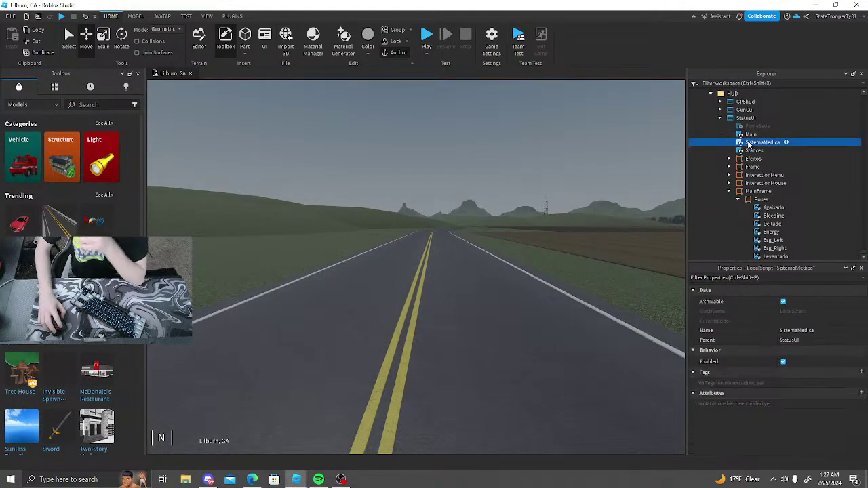
{"action": "scroll", "coordinate": [396, 204], "scroll_direction": "down", "scroll_amount": 3}
{"action": "scroll", "coordinate": [396, 204], "scroll_direction": "down", "scroll_amount": 10}
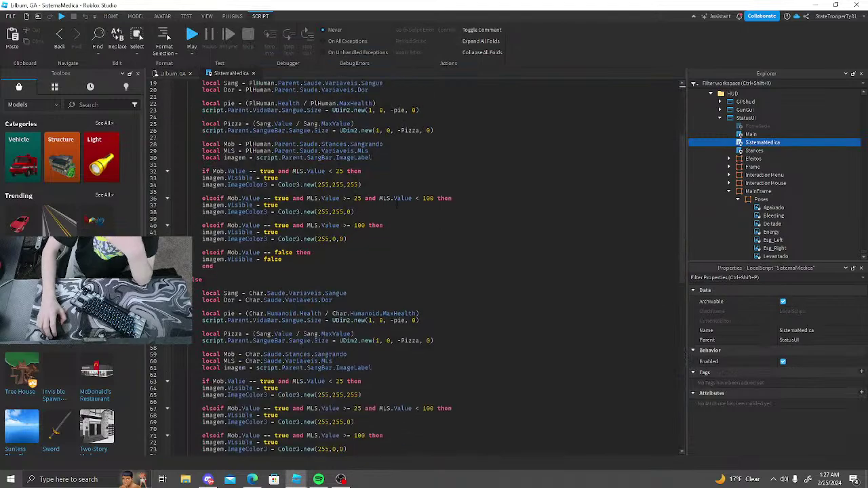
{"action": "scroll", "coordinate": [395, 205], "scroll_direction": "up", "scroll_amount": 4}
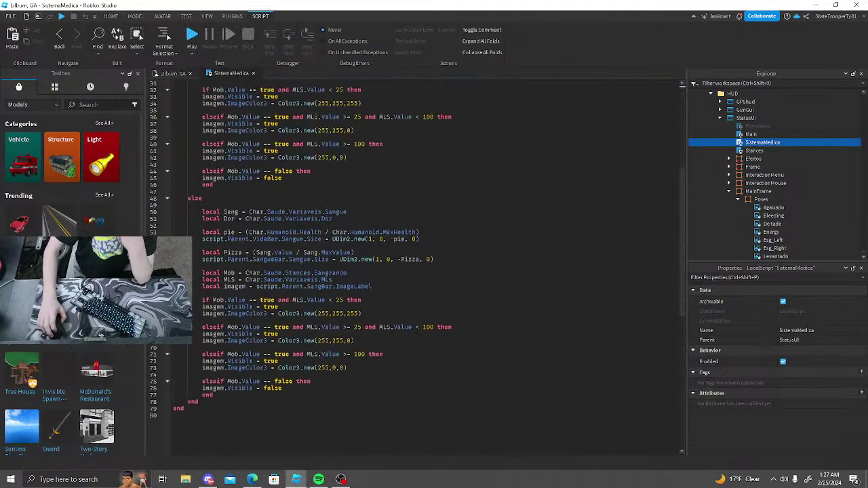
{"action": "scroll", "coordinate": [413, 268], "scroll_direction": "up", "scroll_amount": 7}
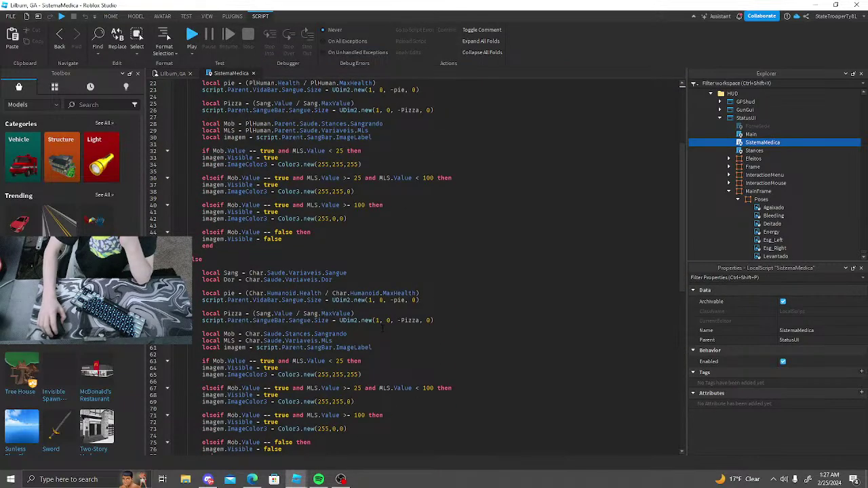
{"action": "left_click", "coordinate": [251, 73]}
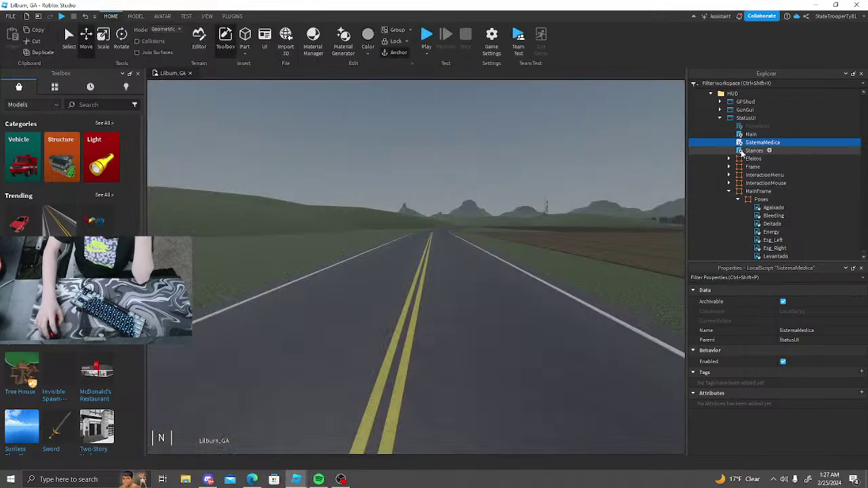
Read through the StatusUI Main script from top to bottom, then close its tab.
{"action": "double_click", "coordinate": [746, 134]}
{"action": "scroll", "coordinate": [340, 258], "scroll_direction": "down", "scroll_amount": 10}
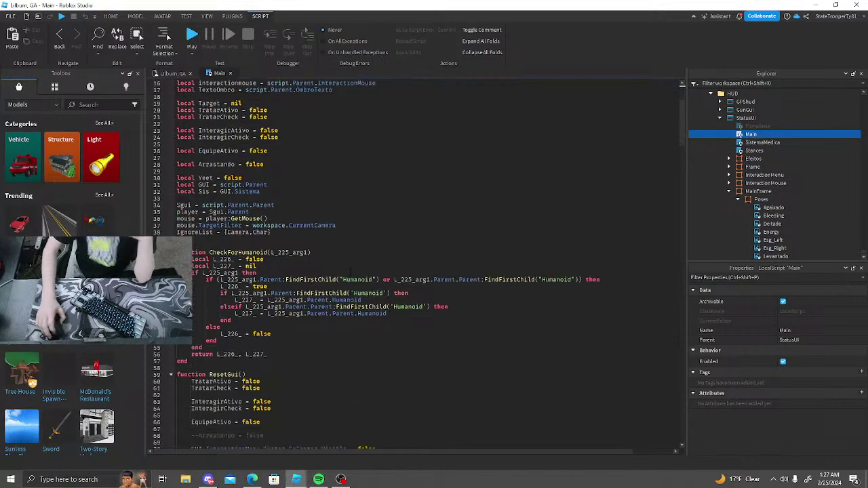
{"action": "scroll", "coordinate": [356, 284], "scroll_direction": "down", "scroll_amount": 5}
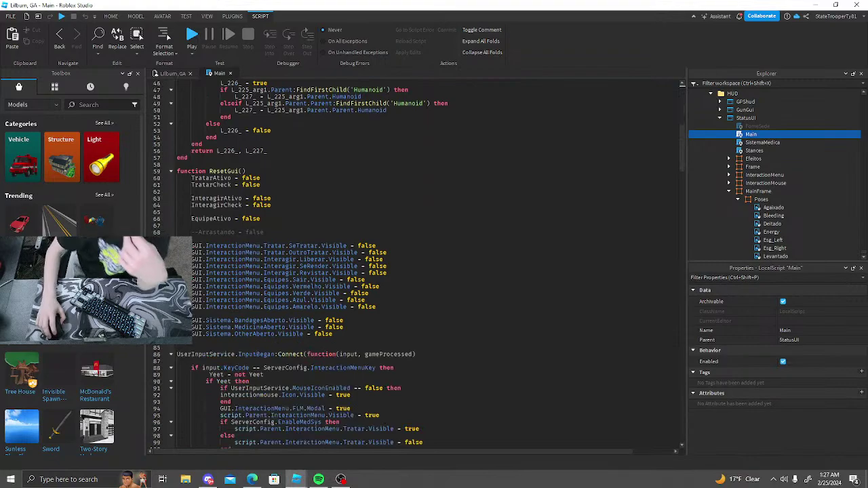
{"action": "scroll", "coordinate": [416, 265], "scroll_direction": "down", "scroll_amount": 19}
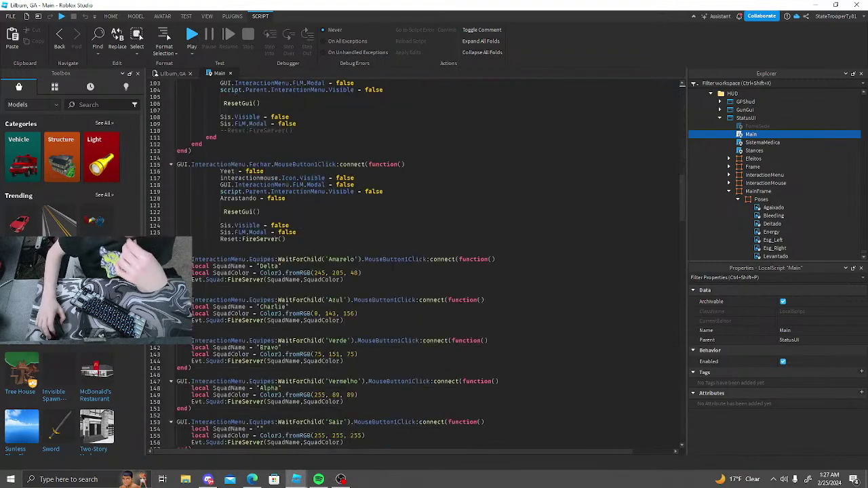
{"action": "scroll", "coordinate": [398, 245], "scroll_direction": "down", "scroll_amount": 20}
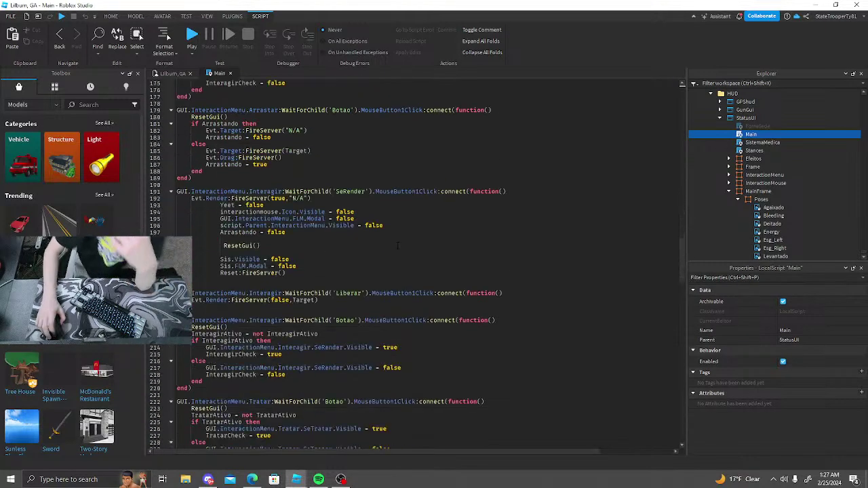
{"action": "scroll", "coordinate": [397, 246], "scroll_direction": "down", "scroll_amount": 19}
{"action": "scroll", "coordinate": [404, 327], "scroll_direction": "down", "scroll_amount": 14}
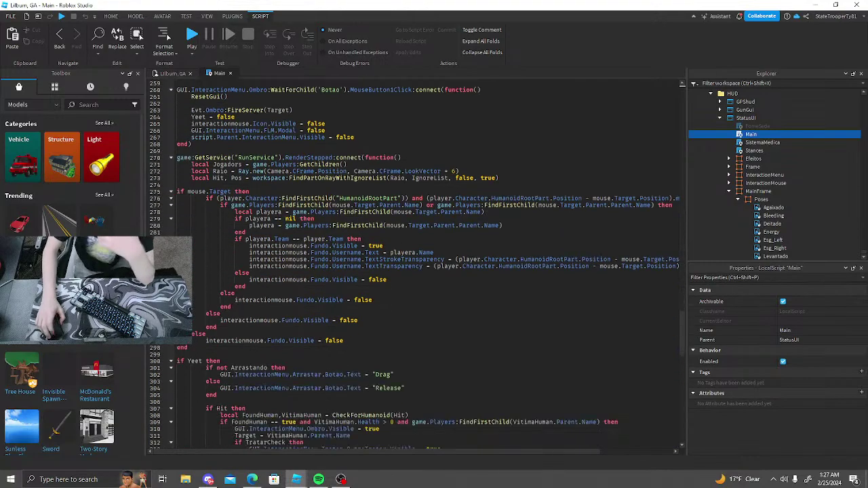
{"action": "scroll", "coordinate": [421, 332], "scroll_direction": "down", "scroll_amount": 16}
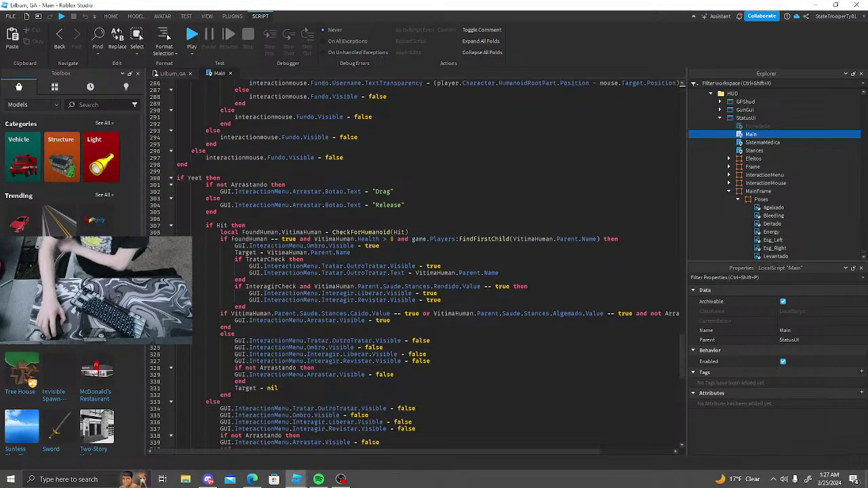
{"action": "scroll", "coordinate": [413, 246], "scroll_direction": "up", "scroll_amount": 10}
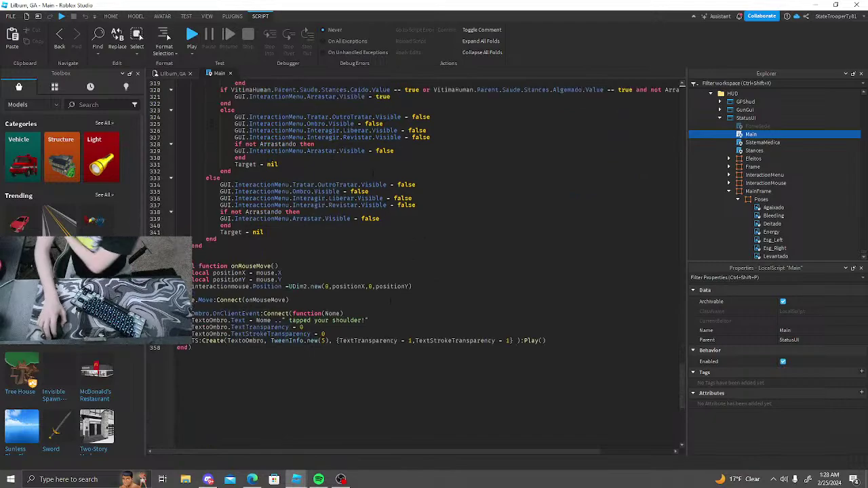
{"action": "scroll", "coordinate": [460, 264], "scroll_direction": "up", "scroll_amount": 4}
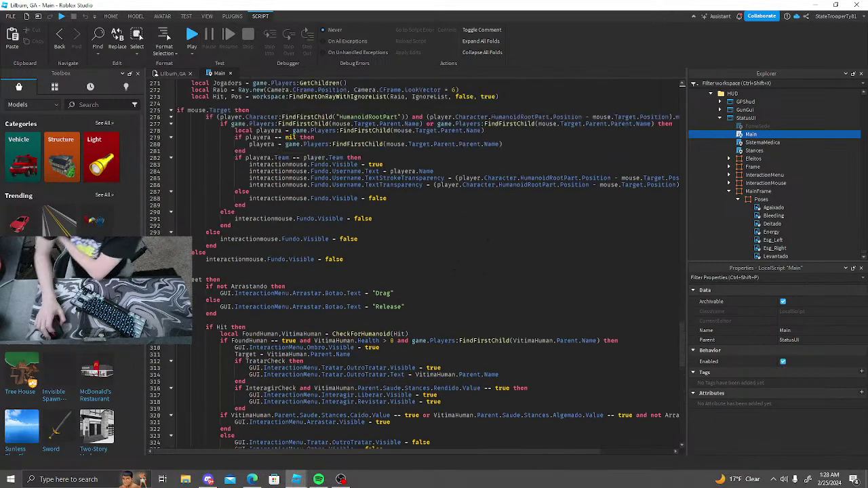
{"action": "scroll", "coordinate": [416, 264], "scroll_direction": "up", "scroll_amount": 20}
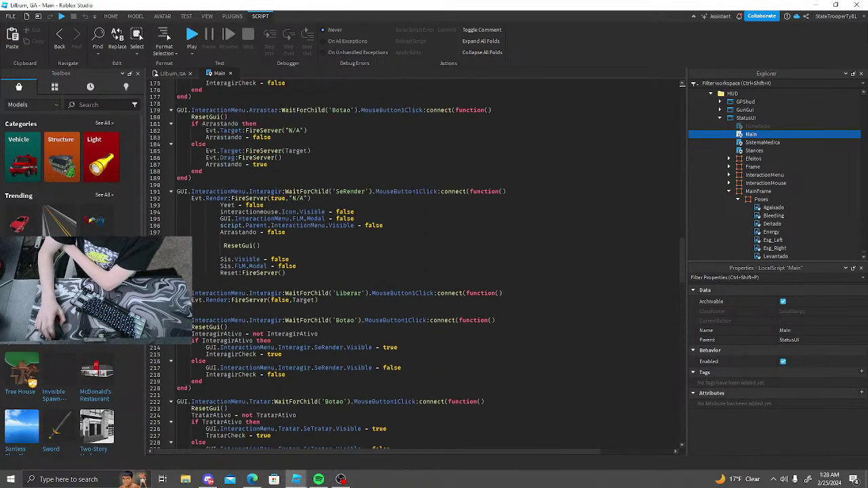
{"action": "left_click", "coordinate": [230, 74]}
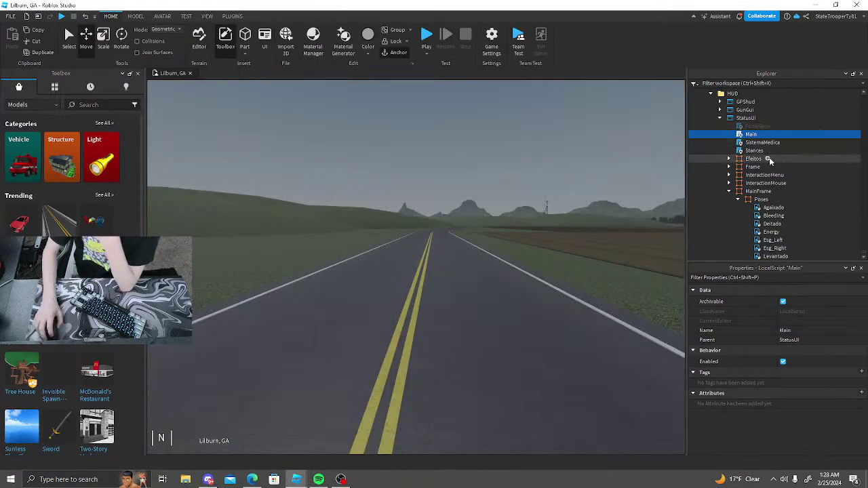
Open and close the disabled FomeSede script, then collapse Poses and MainFrame.
{"action": "double_click", "coordinate": [757, 127]}
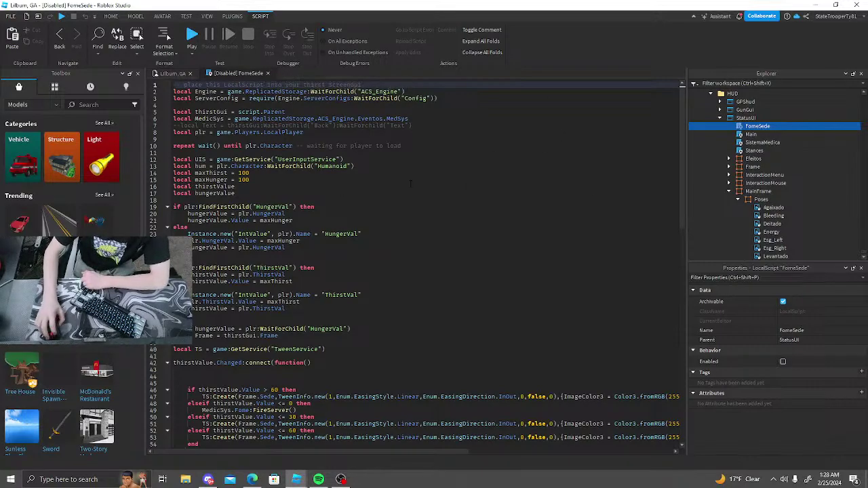
{"action": "left_click", "coordinate": [268, 73]}
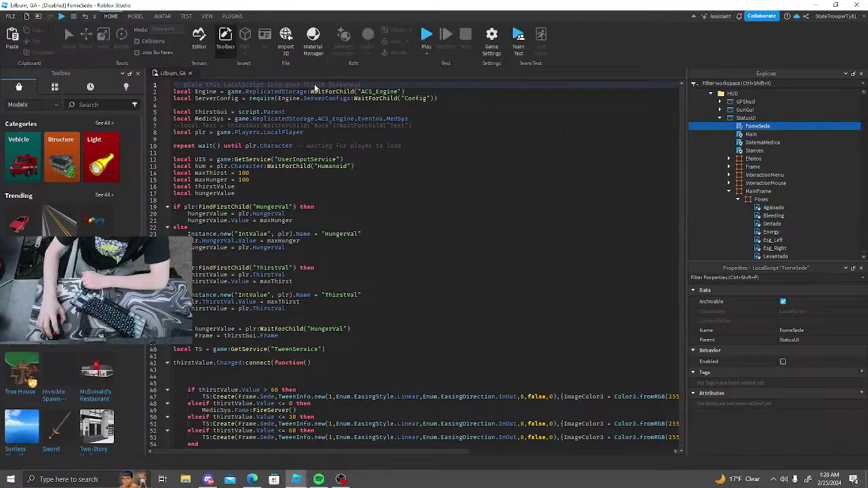
{"action": "left_click", "coordinate": [738, 200]}
{"action": "left_click", "coordinate": [730, 191]}
Expand the Sistema folder and its BandagesAberto frame in the Explorer.
{"action": "left_click", "coordinate": [750, 208]}
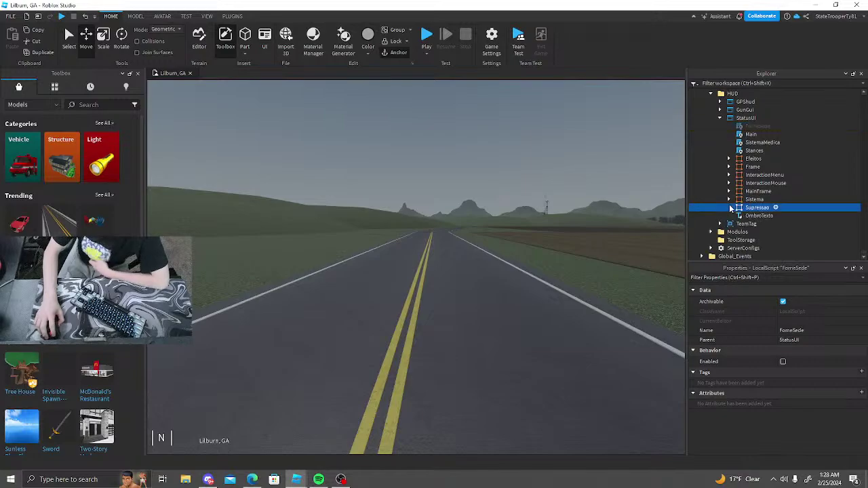
{"action": "left_click", "coordinate": [729, 199]}
{"action": "scroll", "coordinate": [746, 201], "scroll_direction": "down", "scroll_amount": 1}
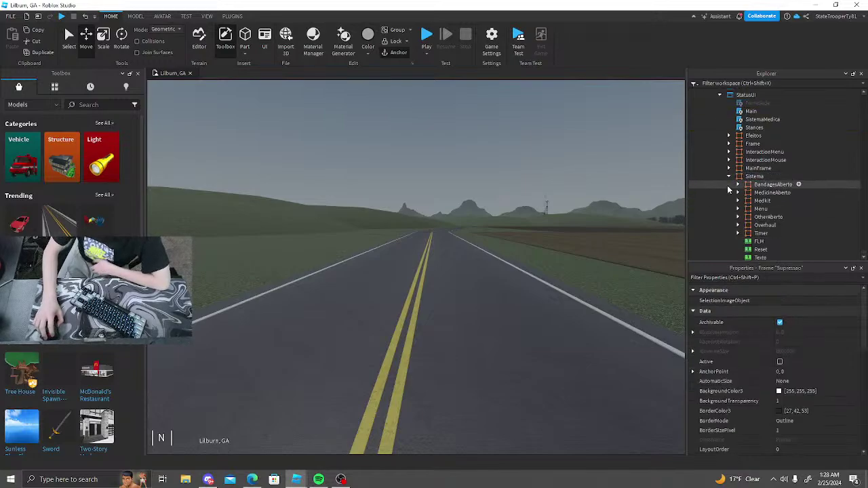
{"action": "left_click", "coordinate": [738, 184]}
Open the MedicateHandler script and expand TratarFeridasAberto to list its treatment buttons.
{"action": "double_click", "coordinate": [773, 193]}
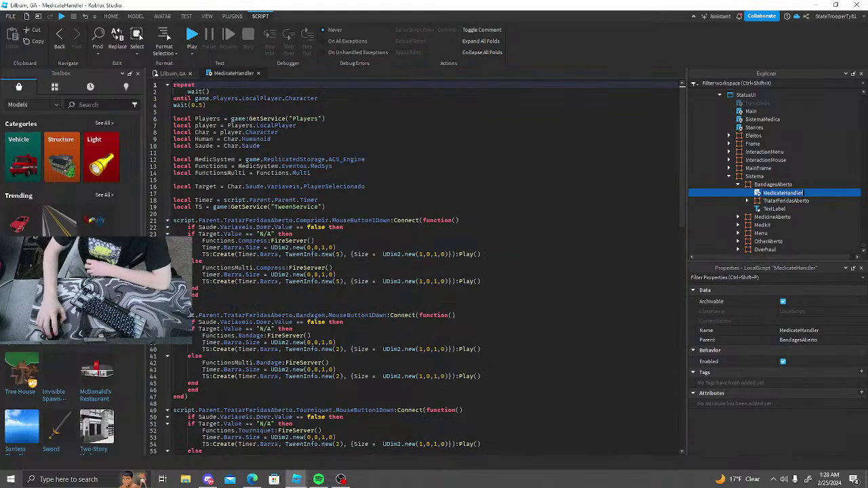
{"action": "scroll", "coordinate": [407, 271], "scroll_direction": "down", "scroll_amount": 2}
{"action": "left_click", "coordinate": [739, 185]}
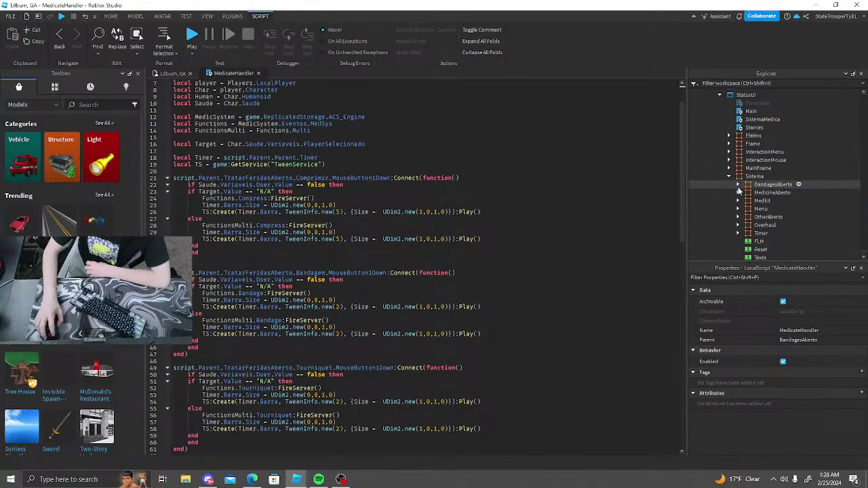
{"action": "left_click", "coordinate": [738, 185]}
{"action": "left_click", "coordinate": [747, 201]}
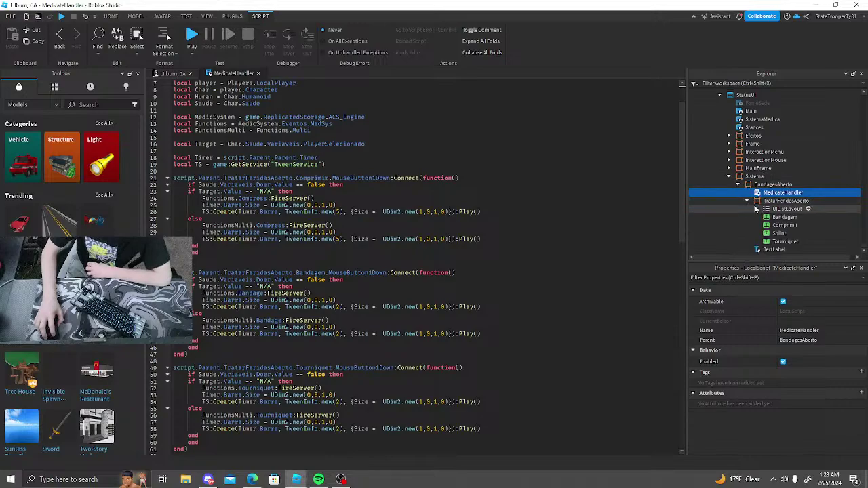
Inspect the Bandagem button's properties while scrolling through the handler code.
{"action": "left_click", "coordinate": [774, 217]}
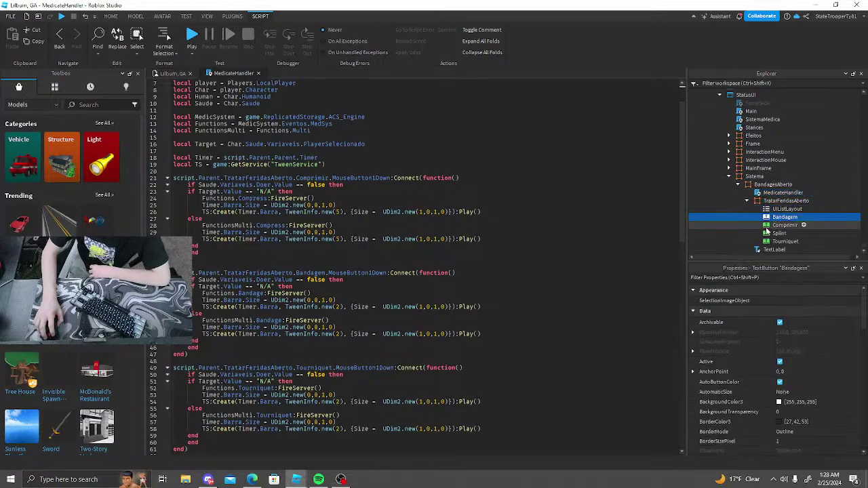
{"action": "scroll", "coordinate": [322, 359], "scroll_direction": "down", "scroll_amount": 9}
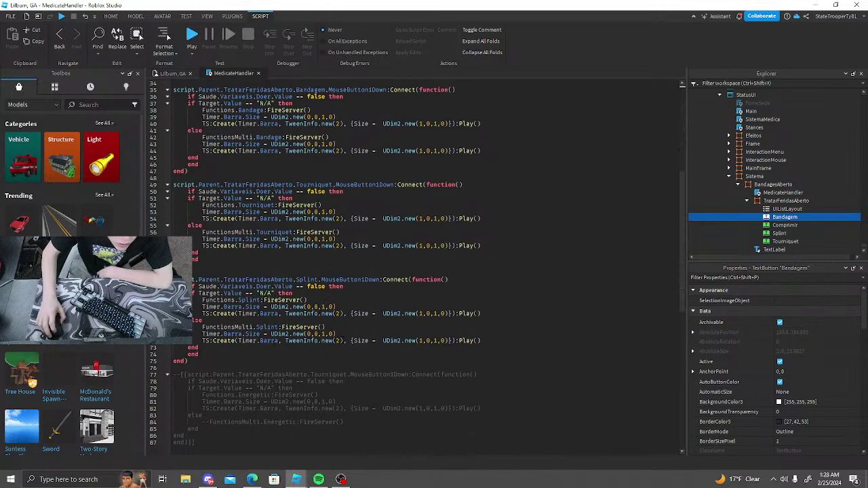
{"action": "scroll", "coordinate": [417, 268], "scroll_direction": "up", "scroll_amount": 3}
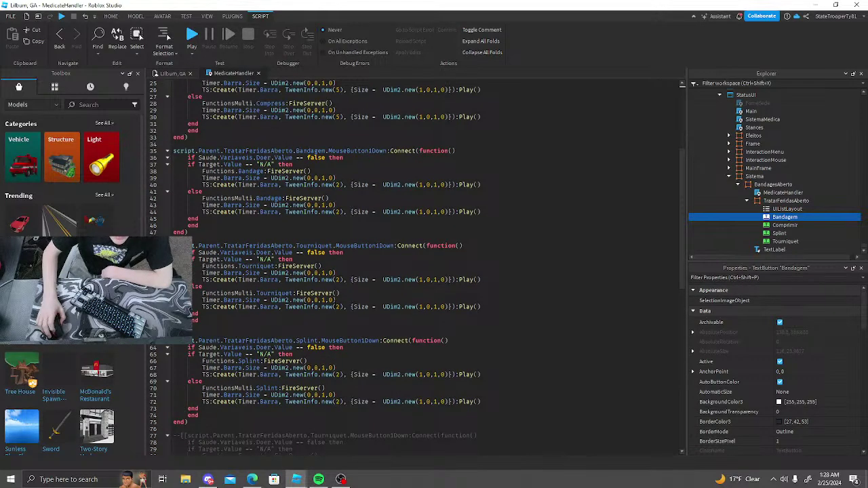
{"action": "scroll", "coordinate": [335, 303], "scroll_direction": "up", "scroll_amount": 8}
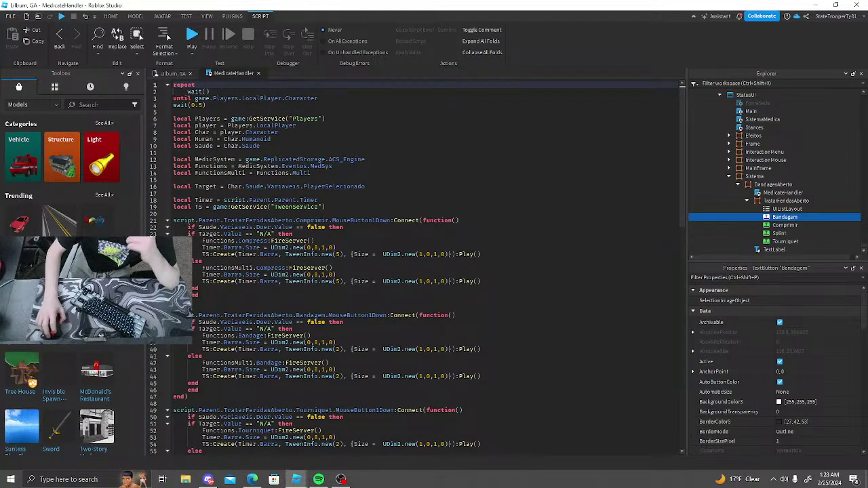
{"action": "scroll", "coordinate": [417, 265], "scroll_direction": "down", "scroll_amount": 2}
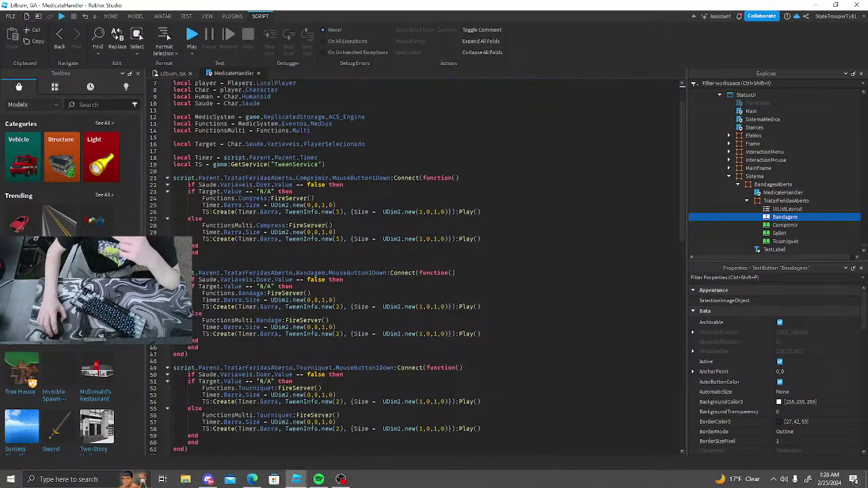
{"action": "scroll", "coordinate": [443, 329], "scroll_direction": "down", "scroll_amount": 4}
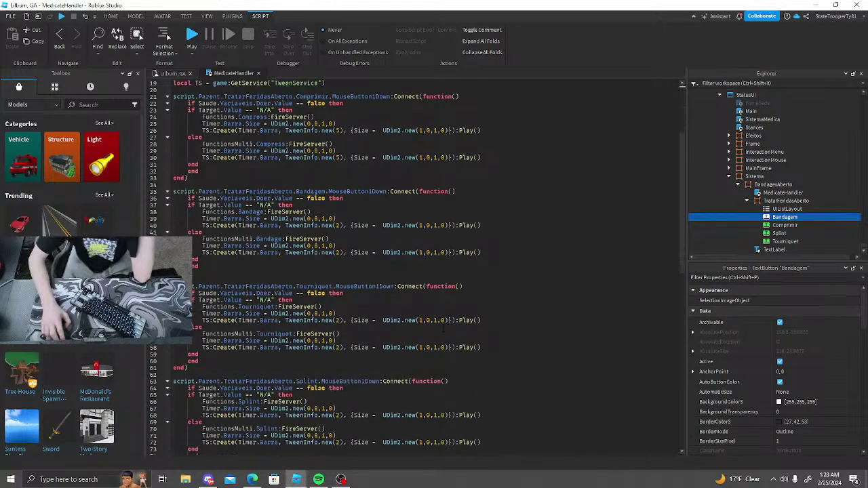
{"action": "scroll", "coordinate": [443, 328], "scroll_direction": "down", "scroll_amount": 2}
{"action": "scroll", "coordinate": [444, 328], "scroll_direction": "down", "scroll_amount": 3}
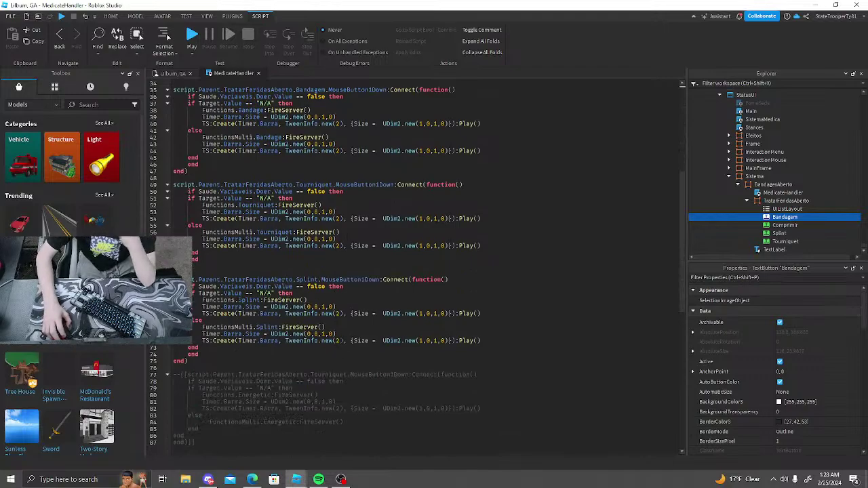
{"action": "scroll", "coordinate": [291, 348], "scroll_direction": "up", "scroll_amount": 3}
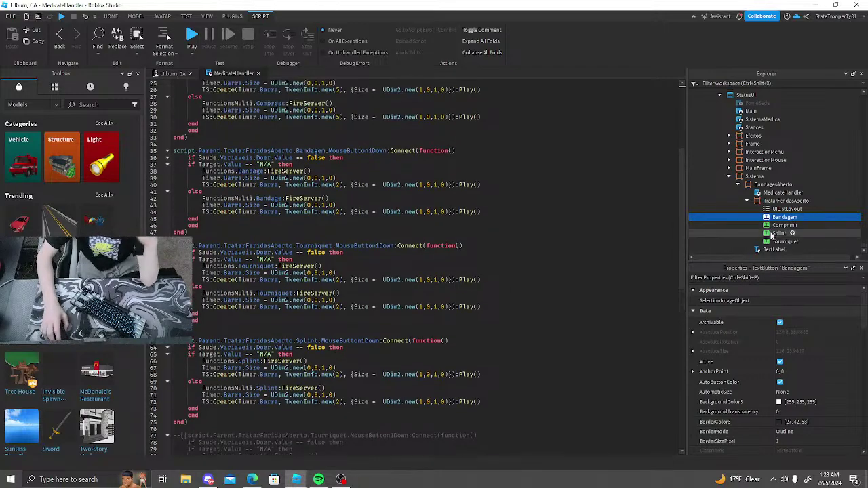
Compare the Splint, Tourniquet and Comprimir buttons' properties, returning to Bandagem.
{"action": "left_click", "coordinate": [777, 233]}
{"action": "left_click", "coordinate": [776, 241]}
{"action": "left_click", "coordinate": [777, 225]}
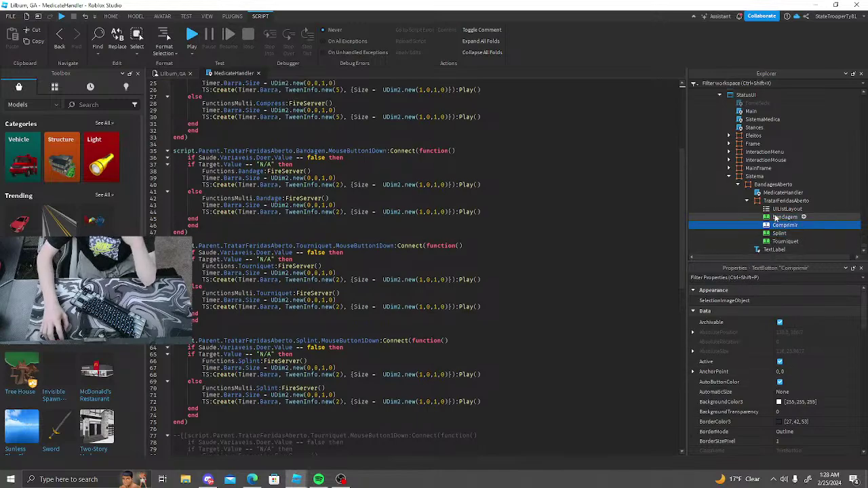
{"action": "left_click", "coordinate": [774, 218]}
{"action": "scroll", "coordinate": [808, 414], "scroll_direction": "down", "scroll_amount": 10}
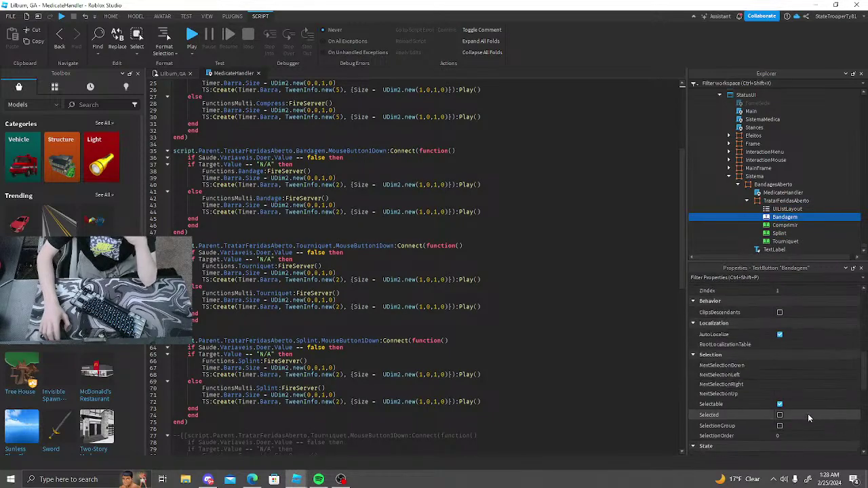
{"action": "scroll", "coordinate": [808, 416], "scroll_direction": "up", "scroll_amount": 2}
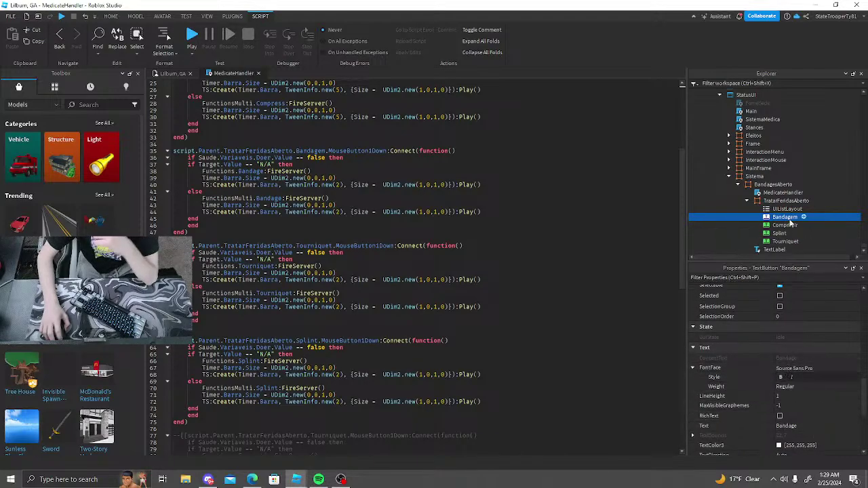
Collapse TratarFeridasAberto, view the BandagesAberto TextLabel, and reselect MedicateHandler.
{"action": "left_click", "coordinate": [749, 201]}
{"action": "left_click", "coordinate": [773, 209]}
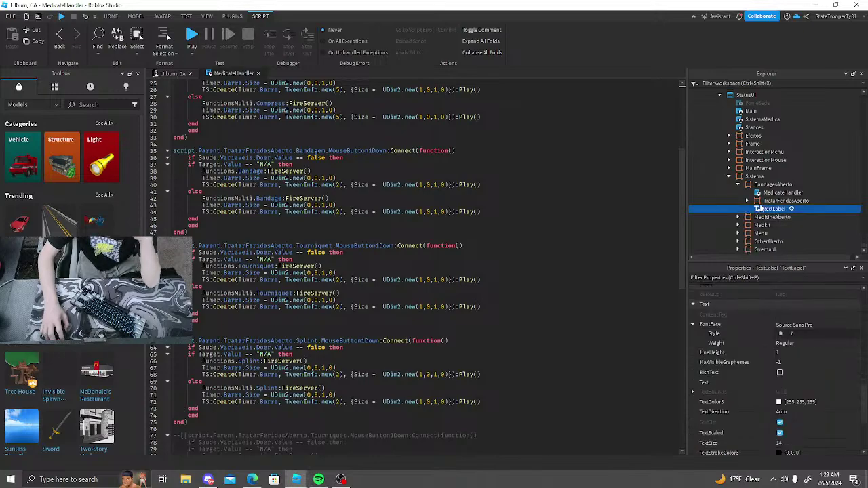
{"action": "left_click", "coordinate": [778, 193]}
{"action": "scroll", "coordinate": [378, 265], "scroll_direction": "up", "scroll_amount": 7}
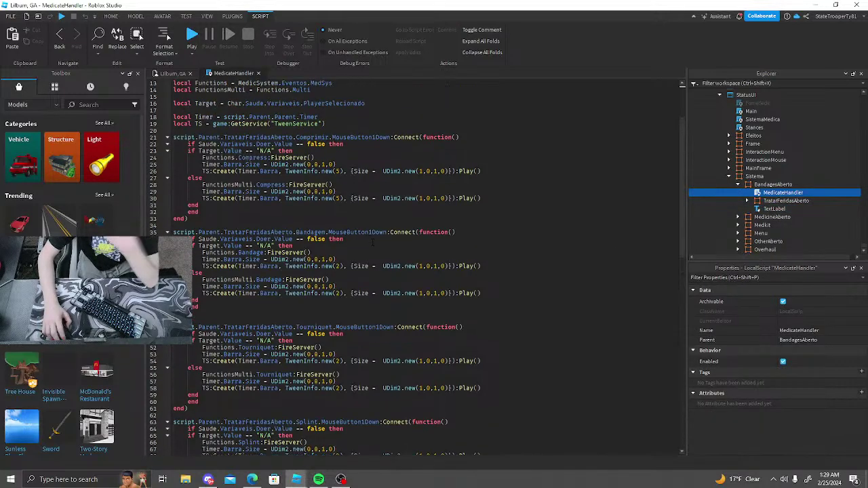
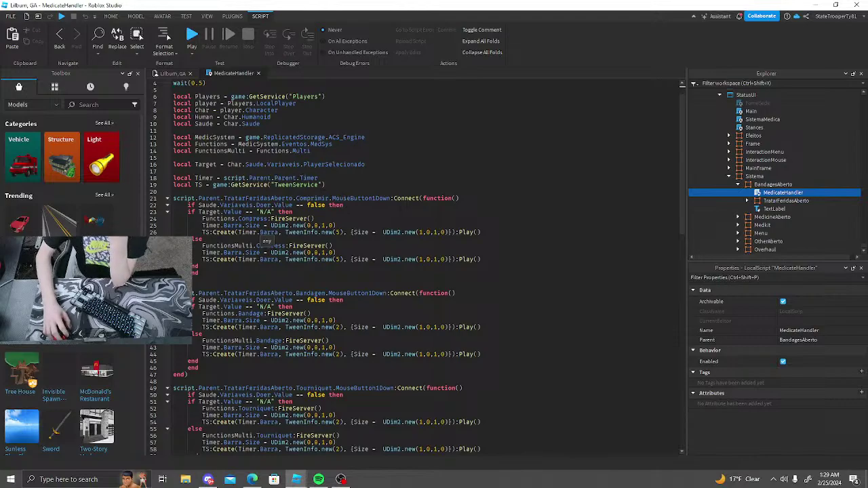
Expand MedicineAberto and open its MedicateHandler script, scrolling through the code.
{"action": "scroll", "coordinate": [738, 187], "scroll_direction": "down", "scroll_amount": 3}
{"action": "scroll", "coordinate": [738, 187], "scroll_direction": "down", "scroll_amount": 2}
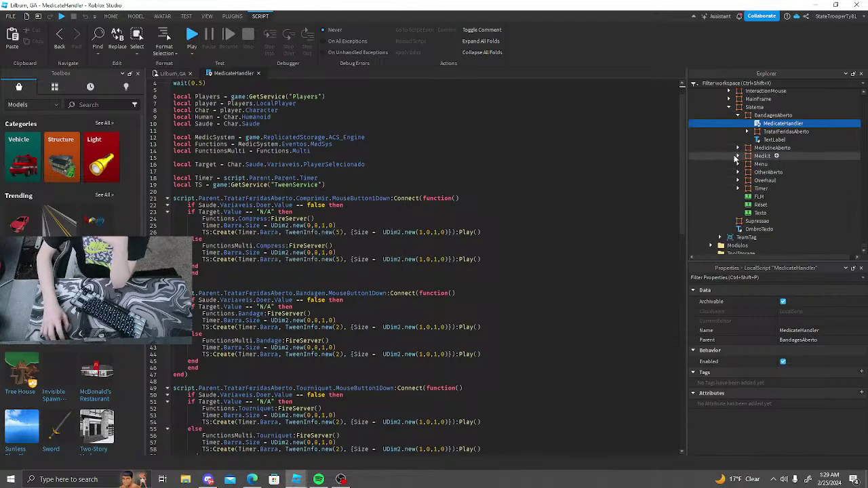
{"action": "left_click", "coordinate": [738, 147]}
{"action": "left_click", "coordinate": [749, 156]}
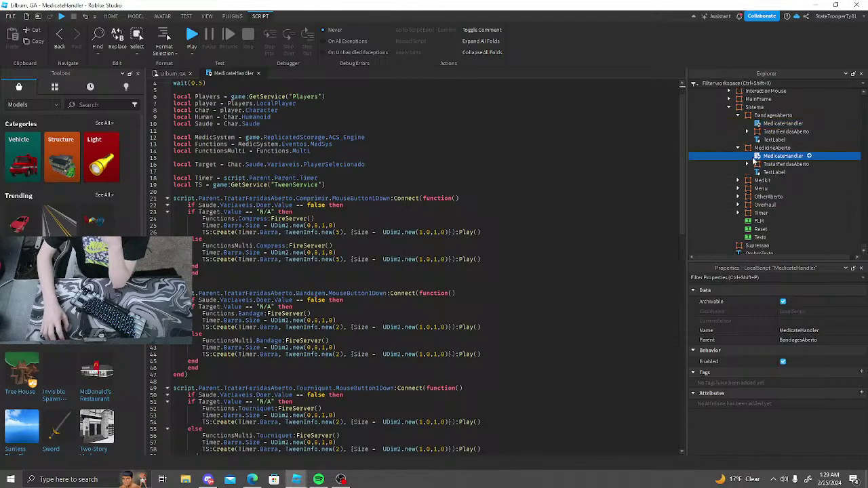
{"action": "double_click", "coordinate": [750, 157]}
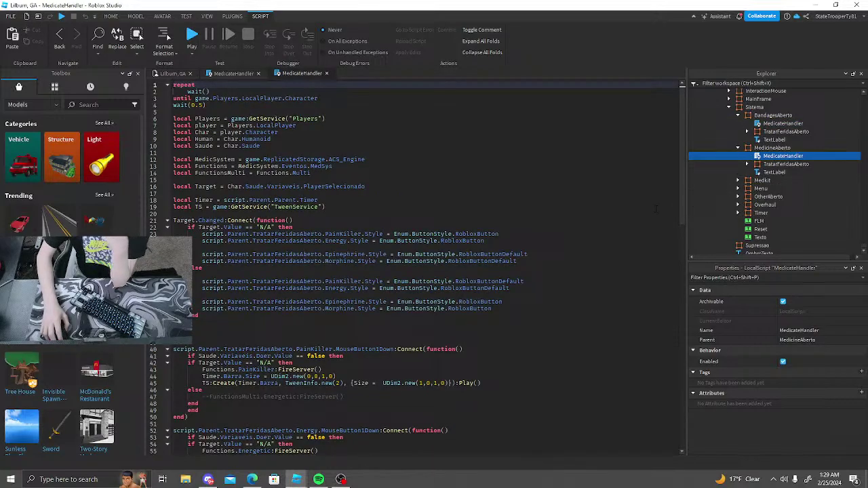
{"action": "scroll", "coordinate": [457, 228], "scroll_direction": "down", "scroll_amount": 8}
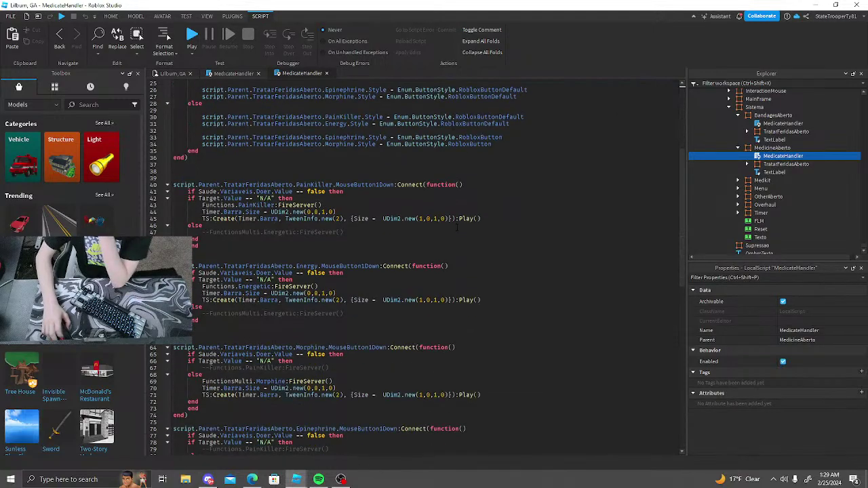
{"action": "scroll", "coordinate": [458, 228], "scroll_direction": "down", "scroll_amount": 8}
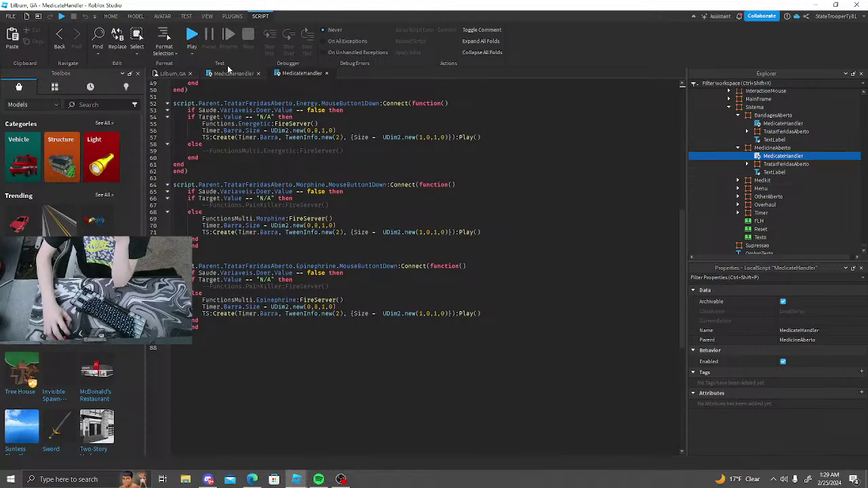
{"action": "scroll", "coordinate": [358, 257], "scroll_direction": "up", "scroll_amount": 11}
{"action": "scroll", "coordinate": [358, 255], "scroll_direction": "down", "scroll_amount": 9}
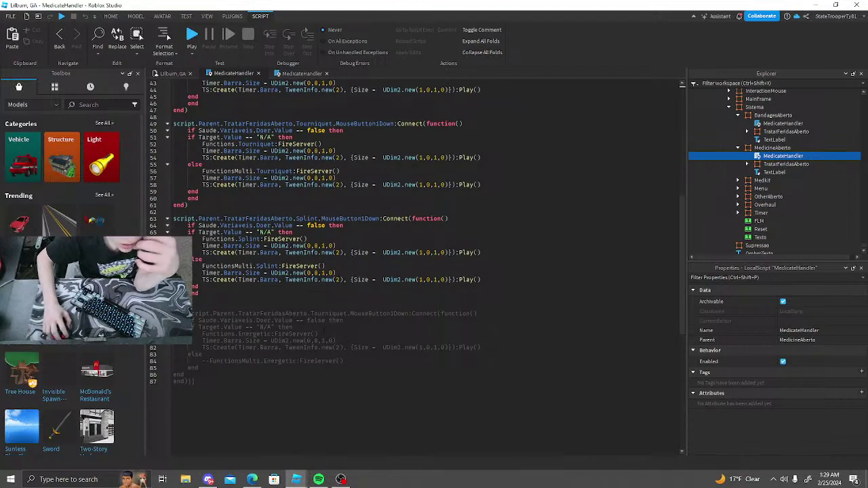
Browse the Overhaul, OtherAberto and Timer frames, then close the BandagesAberto MedicateHandler script.
{"action": "left_click", "coordinate": [738, 205]}
{"action": "scroll", "coordinate": [738, 204], "scroll_direction": "down", "scroll_amount": 2}
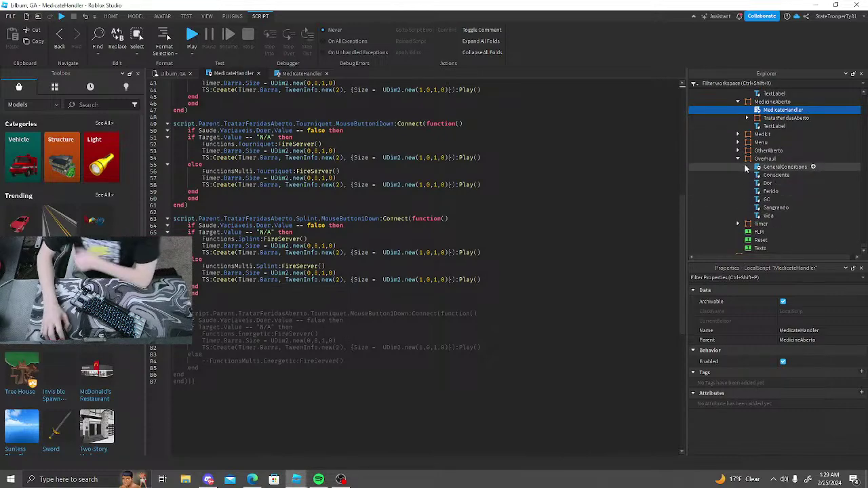
{"action": "left_click", "coordinate": [739, 158]}
{"action": "left_click", "coordinate": [747, 150]}
{"action": "left_click", "coordinate": [739, 150]}
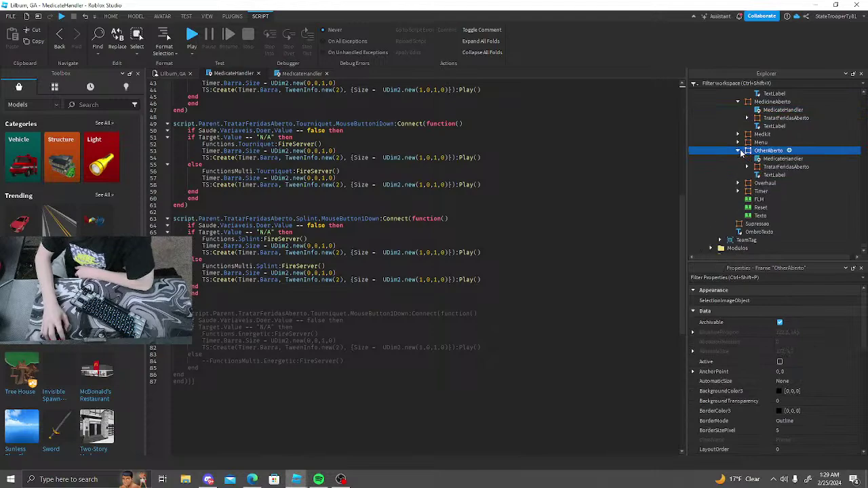
{"action": "left_click", "coordinate": [739, 150]}
{"action": "left_click", "coordinate": [739, 167]}
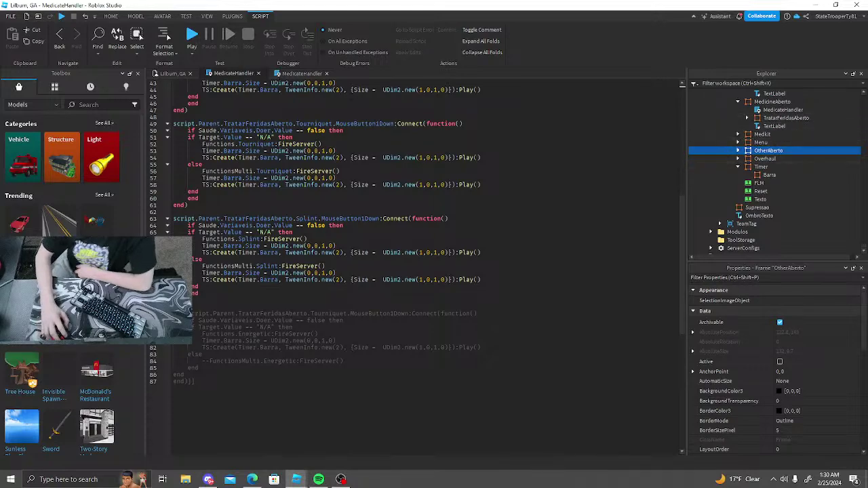
{"action": "left_click", "coordinate": [259, 74]}
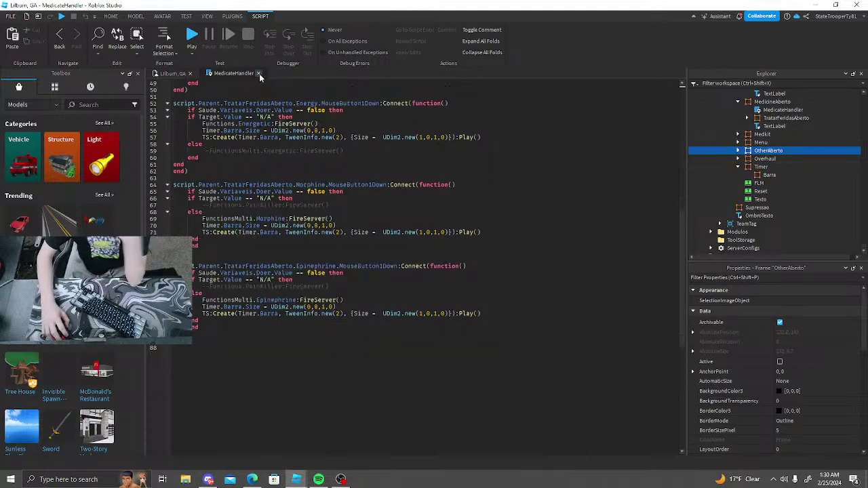
Close the remaining MedicateHandler script, leaving only the Lilburn_GA view.
{"action": "left_click", "coordinate": [259, 73]}
{"action": "scroll", "coordinate": [751, 175], "scroll_direction": "up", "scroll_amount": 3}
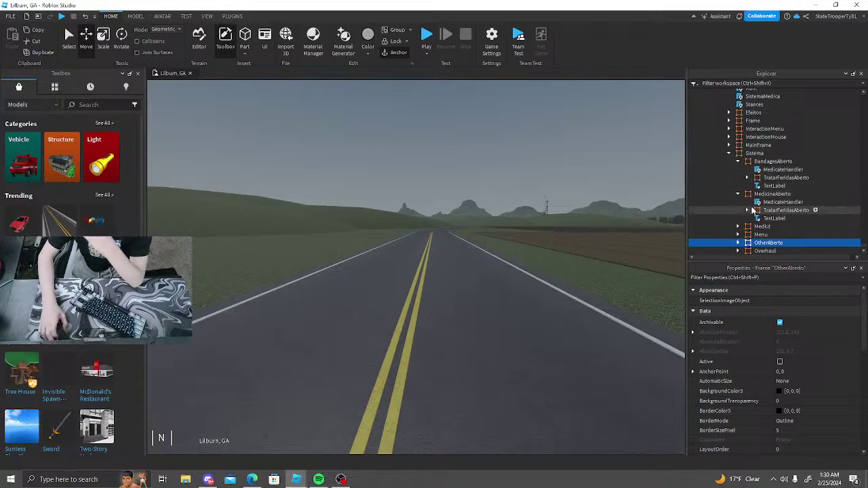
{"action": "scroll", "coordinate": [766, 247], "scroll_direction": "down", "scroll_amount": 3}
Browse the StatusUI tree: OtherAberto, the Texto and OmbroTexto labels, and MainFrame.
{"action": "left_click", "coordinate": [738, 197]}
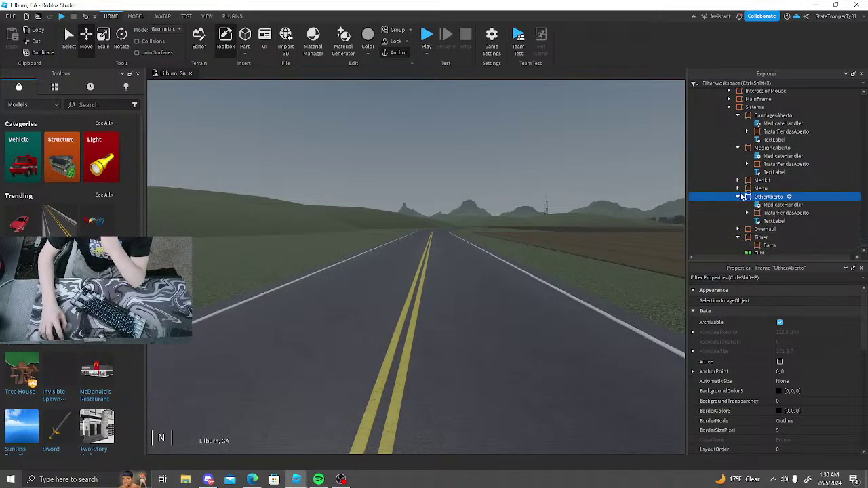
{"action": "left_click", "coordinate": [739, 196]}
{"action": "scroll", "coordinate": [743, 203], "scroll_direction": "down", "scroll_amount": 3}
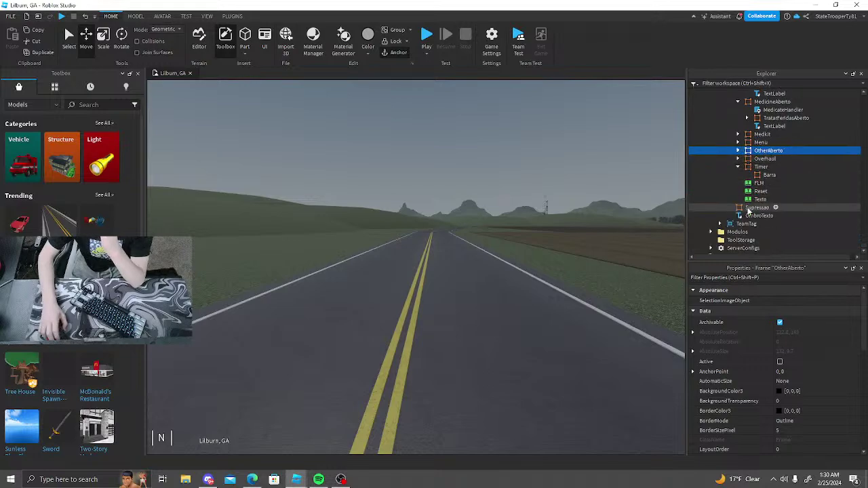
{"action": "left_click", "coordinate": [748, 199]}
{"action": "left_click", "coordinate": [750, 215]}
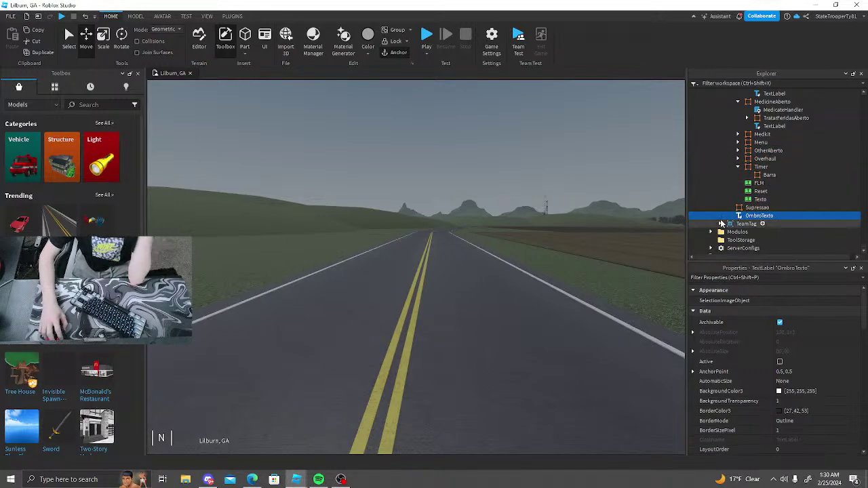
{"action": "scroll", "coordinate": [771, 180], "scroll_direction": "up", "scroll_amount": 5}
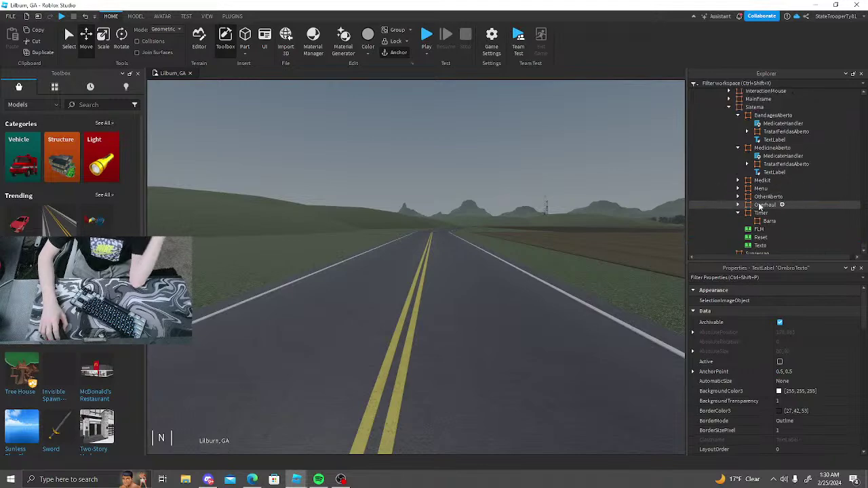
{"action": "left_click", "coordinate": [730, 145]}
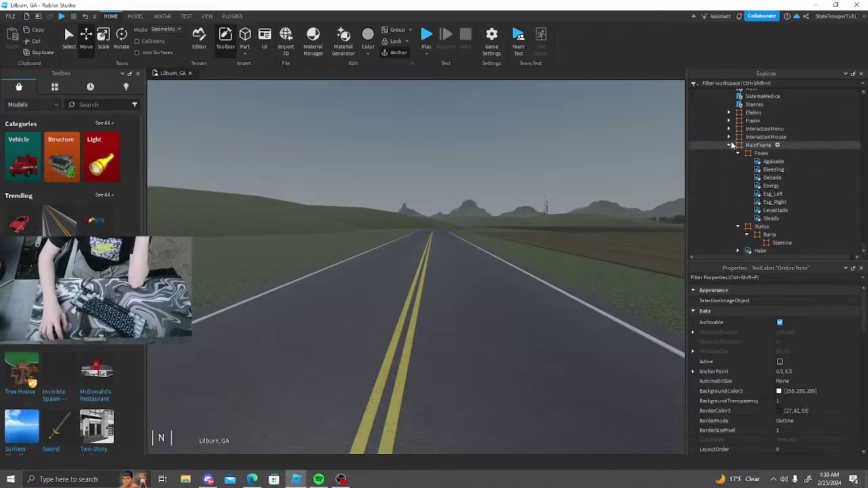
{"action": "left_click", "coordinate": [730, 145]}
{"action": "scroll", "coordinate": [729, 143], "scroll_direction": "up", "scroll_amount": 4}
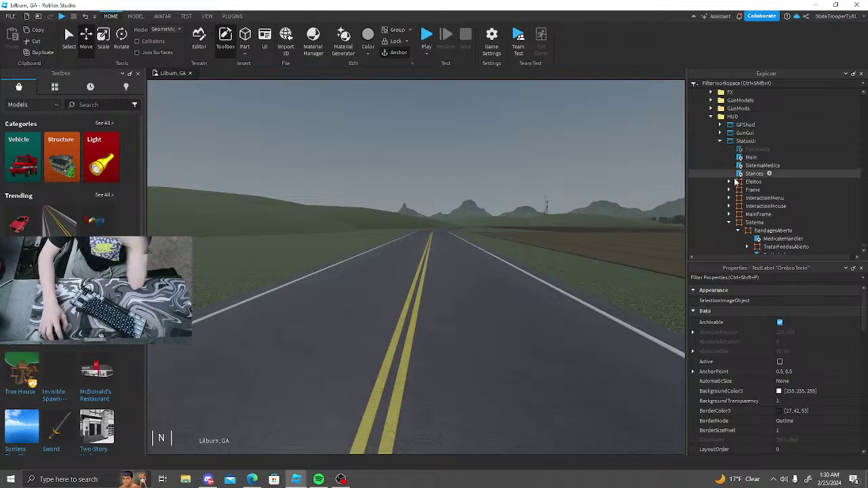
Open StatusUI's Main script, read through it, then close it.
{"action": "double_click", "coordinate": [749, 158]}
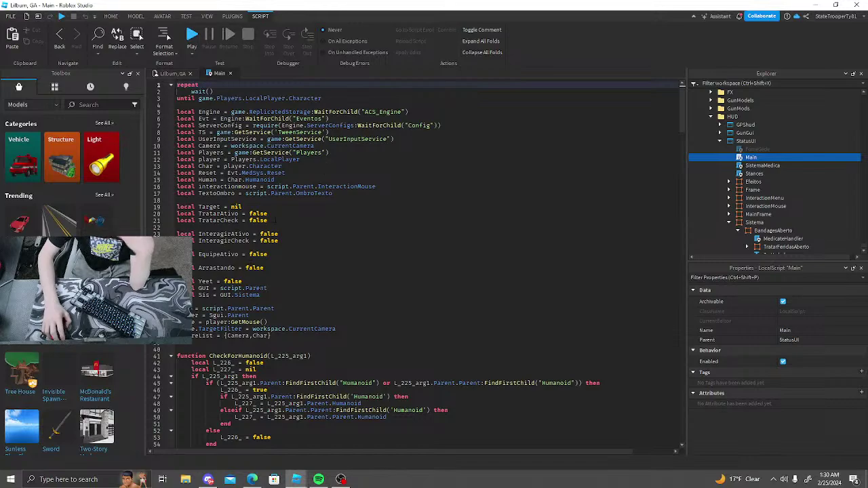
{"action": "scroll", "coordinate": [383, 264], "scroll_direction": "down", "scroll_amount": 12}
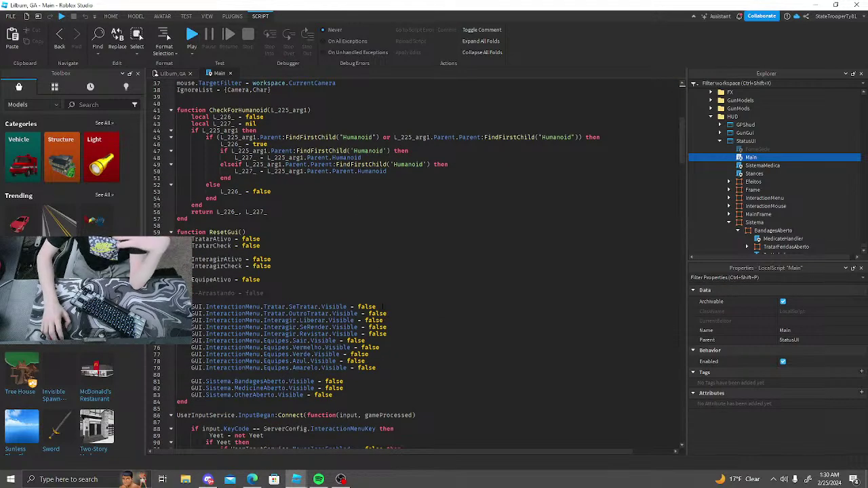
{"action": "scroll", "coordinate": [317, 302], "scroll_direction": "down", "scroll_amount": 13}
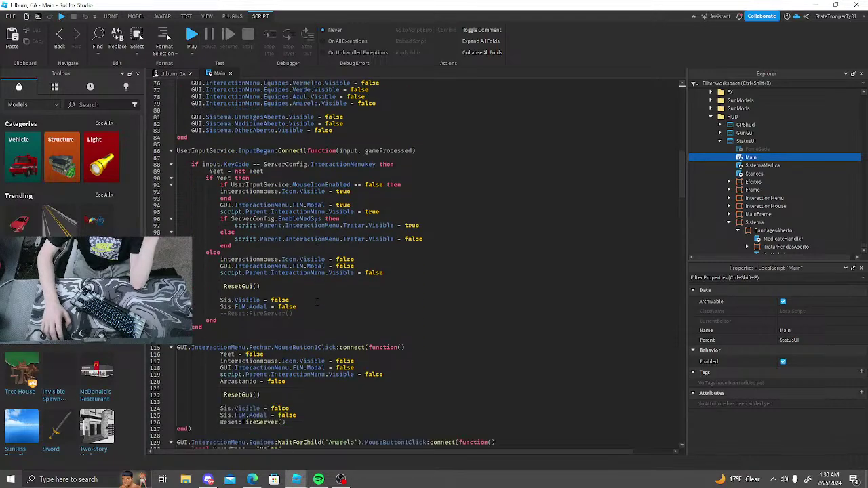
{"action": "scroll", "coordinate": [316, 302], "scroll_direction": "down", "scroll_amount": 10}
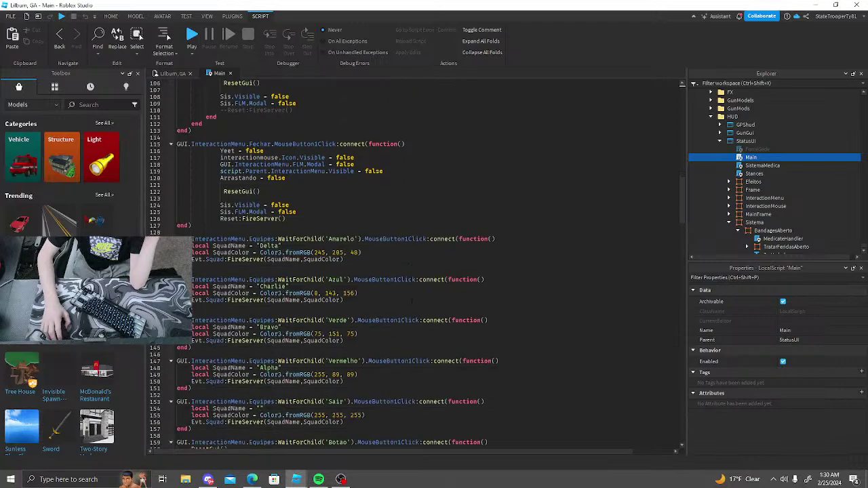
{"action": "scroll", "coordinate": [414, 265], "scroll_direction": "down", "scroll_amount": 3}
{"action": "scroll", "coordinate": [414, 265], "scroll_direction": "down", "scroll_amount": 20}
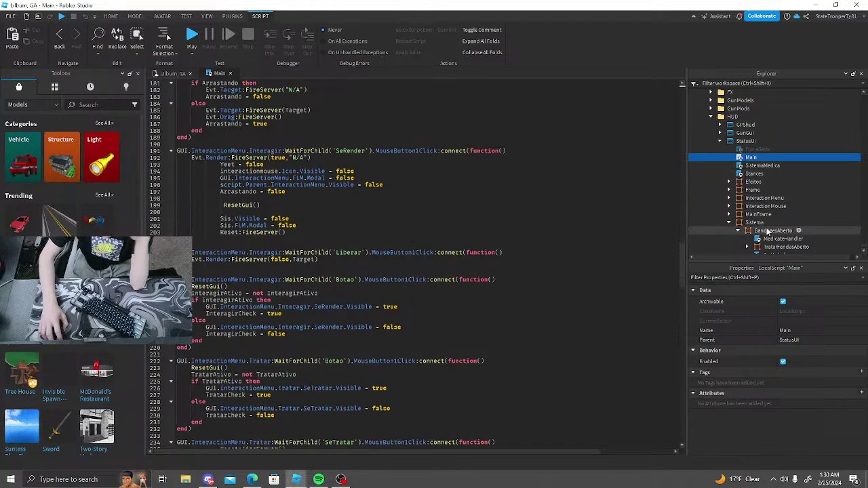
{"action": "left_click", "coordinate": [730, 223]}
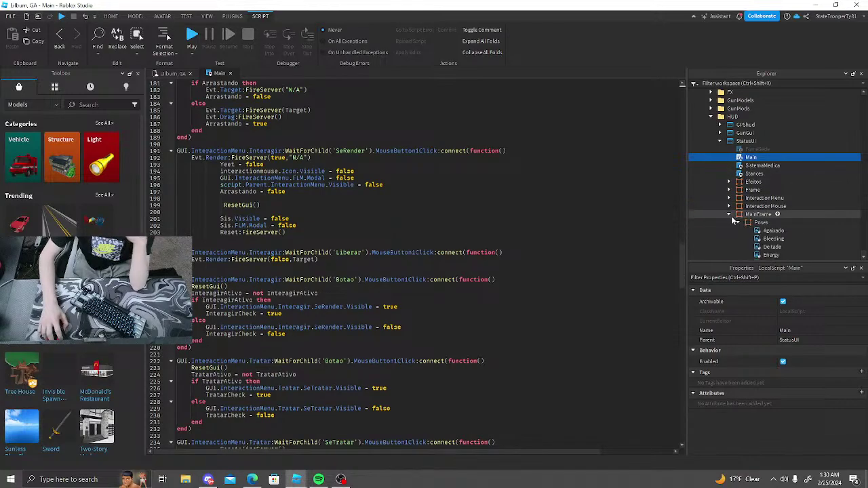
{"action": "left_click", "coordinate": [171, 74]}
{"action": "left_click", "coordinate": [229, 73]}
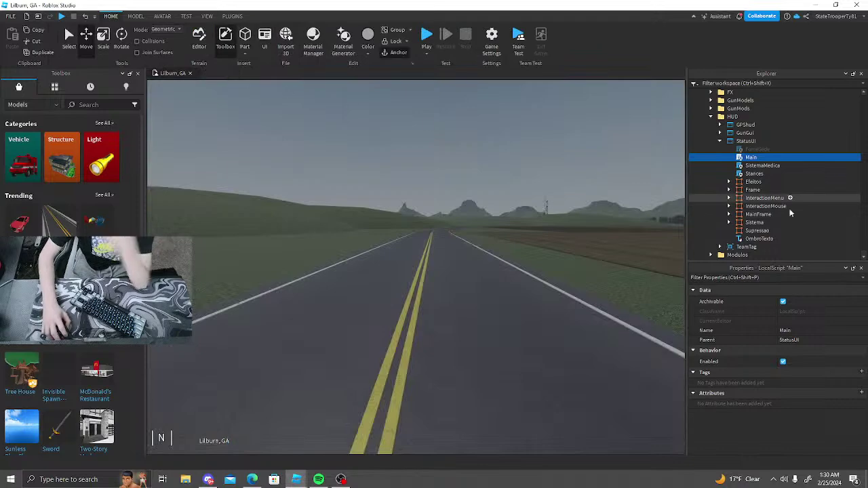
Expand ServerConfigs and open the Config module to review settings like TeamKill and JumpPower.
{"action": "scroll", "coordinate": [768, 205], "scroll_direction": "down", "scroll_amount": 3}
{"action": "left_click", "coordinate": [711, 202]}
{"action": "left_click", "coordinate": [703, 219]}
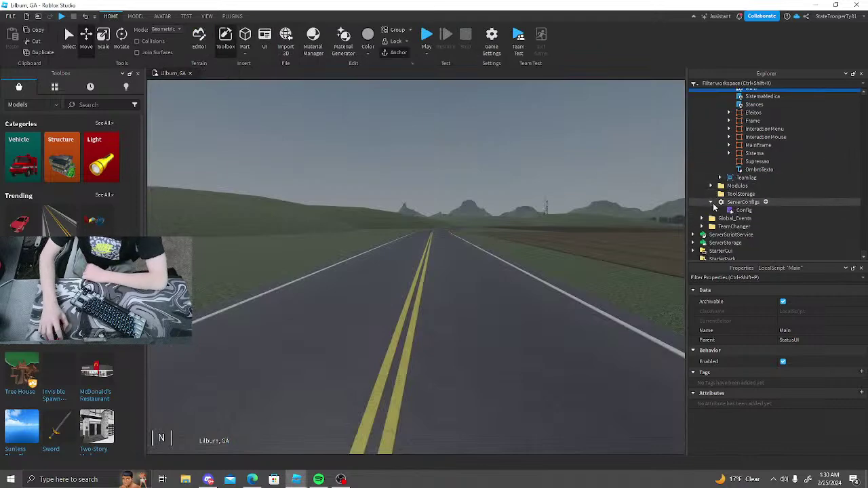
{"action": "left_click", "coordinate": [733, 218]}
{"action": "left_click", "coordinate": [702, 219]}
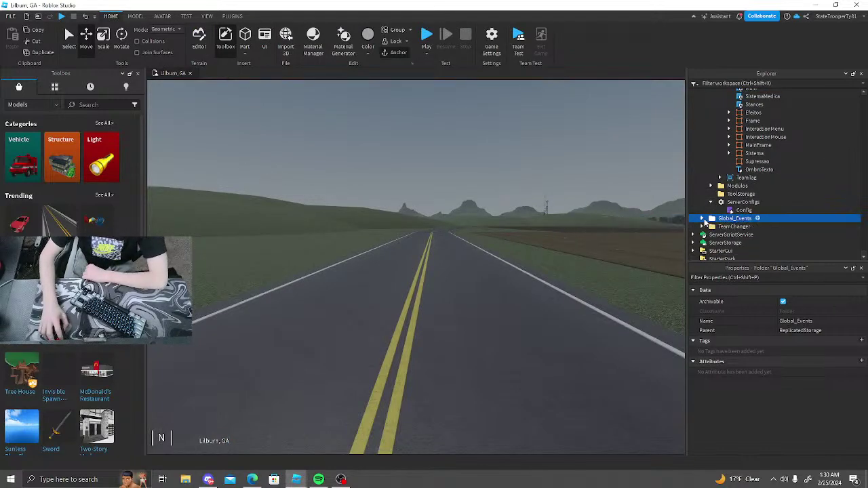
{"action": "double_click", "coordinate": [744, 211]}
{"action": "scroll", "coordinate": [300, 162], "scroll_direction": "down", "scroll_amount": 5}
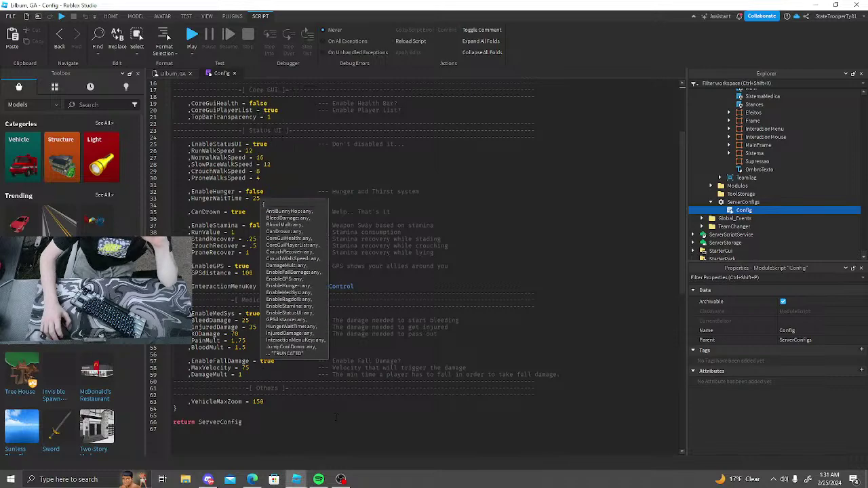
{"action": "scroll", "coordinate": [276, 248], "scroll_direction": "up", "scroll_amount": 3}
{"action": "scroll", "coordinate": [276, 248], "scroll_direction": "up", "scroll_amount": 2}
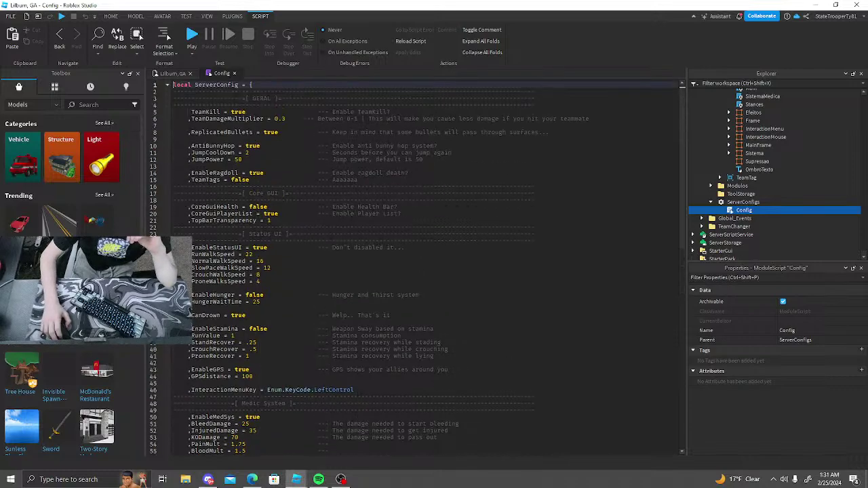
Close the Config script and briefly expand and collapse the Modulos folder.
{"action": "left_click", "coordinate": [234, 73]}
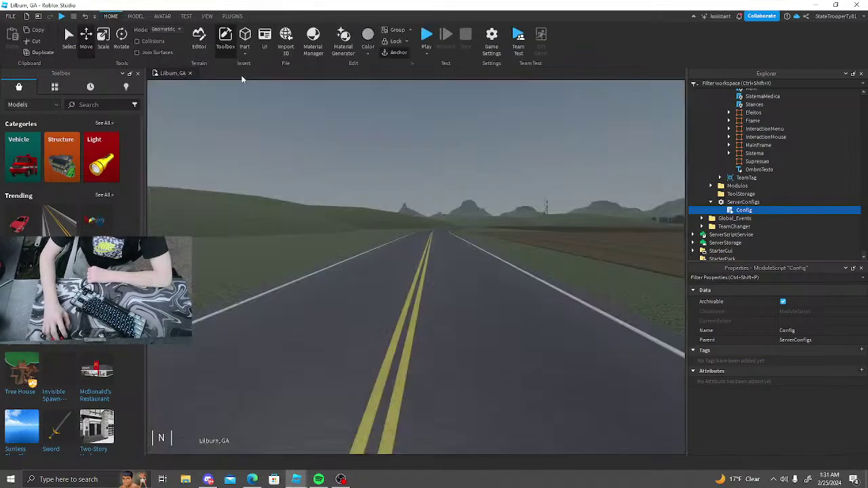
{"action": "left_click", "coordinate": [712, 186]}
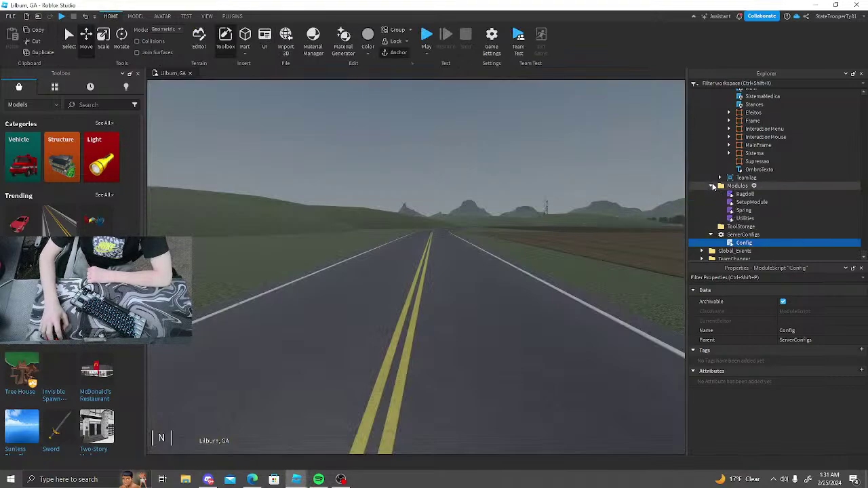
{"action": "left_click", "coordinate": [711, 186]}
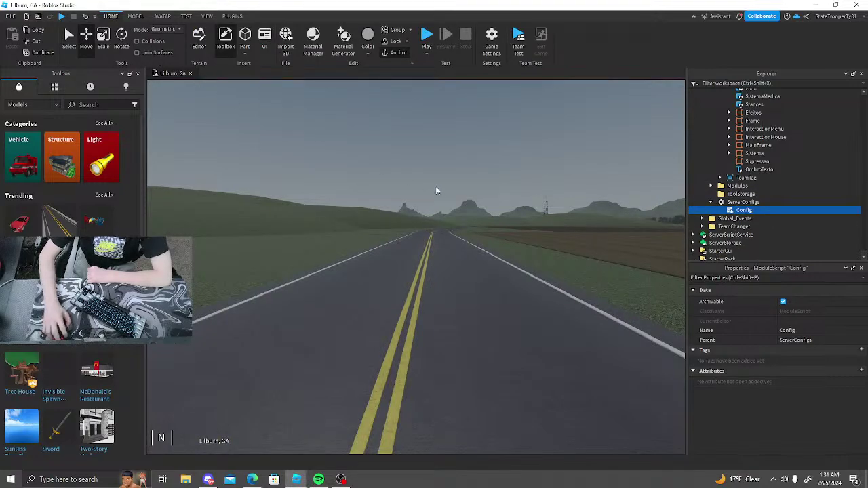
Fly the camera down to street level, turning toward the market and away from the brick wall.
{"action": "key", "text": "w+e"}
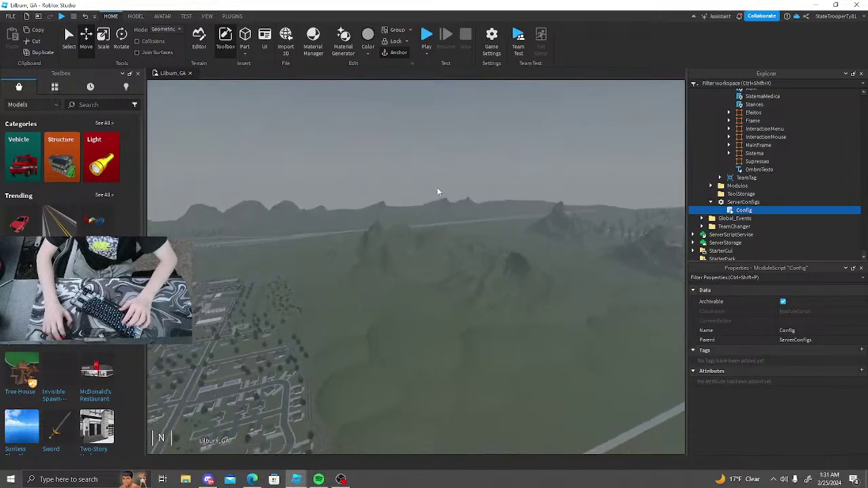
{"action": "right_click_drag", "start_coordinate": [436, 186], "coordinate": [436, 187]}
{"action": "scroll", "coordinate": [448, 182], "scroll_direction": "down", "scroll_amount": 5}
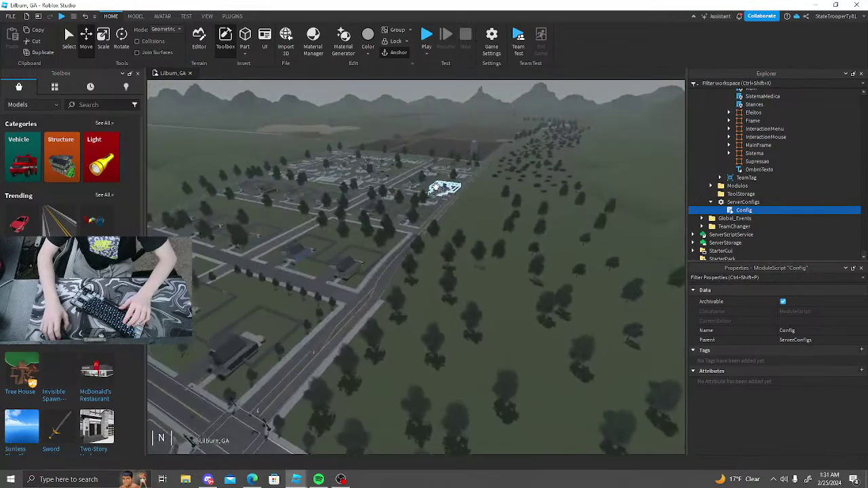
{"action": "scroll", "coordinate": [435, 186], "scroll_direction": "up", "scroll_amount": 5}
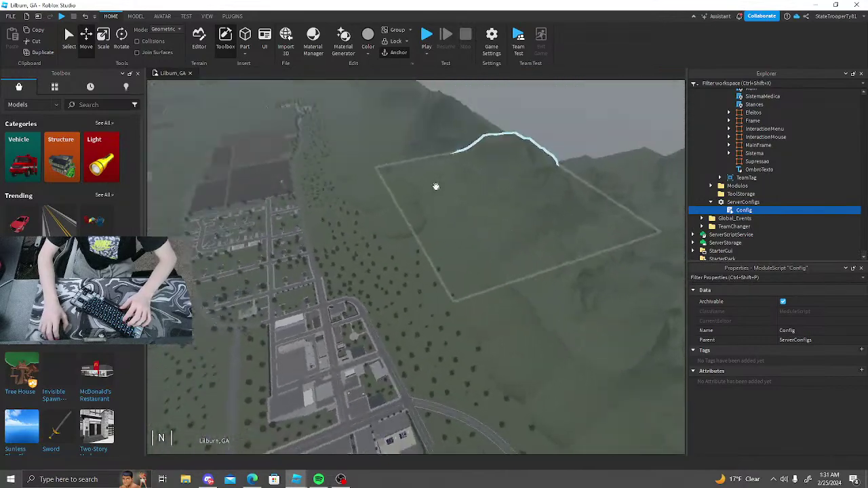
{"action": "scroll", "coordinate": [436, 186], "scroll_direction": "up", "scroll_amount": 10}
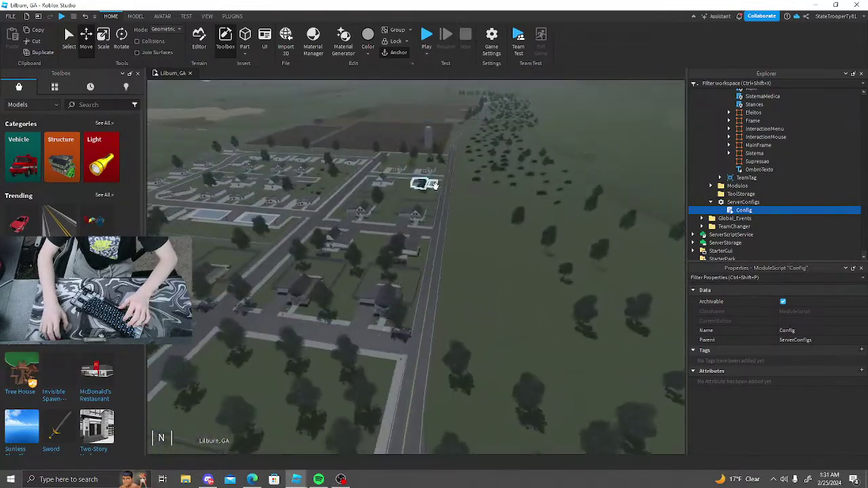
{"action": "scroll", "coordinate": [436, 190], "scroll_direction": "up", "scroll_amount": 10}
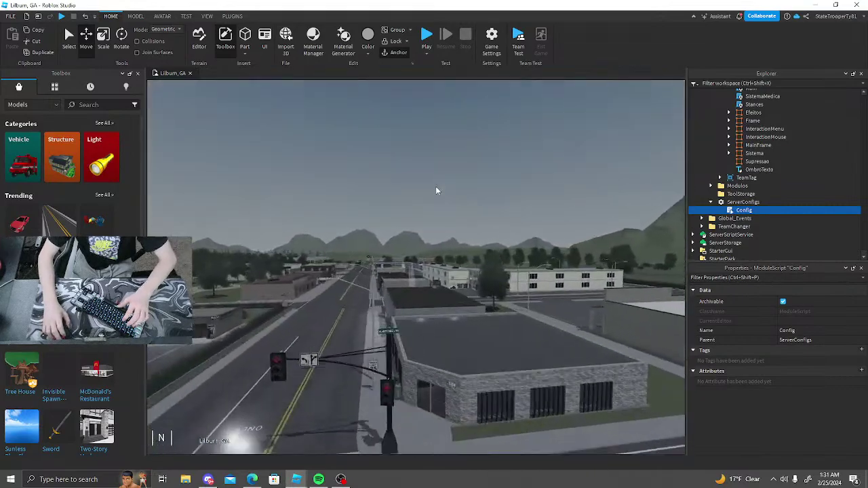
{"action": "scroll", "coordinate": [437, 191], "scroll_direction": "up", "scroll_amount": 5}
{"action": "mouse_move", "coordinate": [436, 190]}
{"action": "right_mouse_down"}
{"action": "mouse_move", "coordinate": [411, 187]}
{"action": "mouse_move", "coordinate": [436, 191]}
{"action": "right_mouse_up"}
{"action": "scroll", "coordinate": [436, 189], "scroll_direction": "down", "scroll_amount": 10}
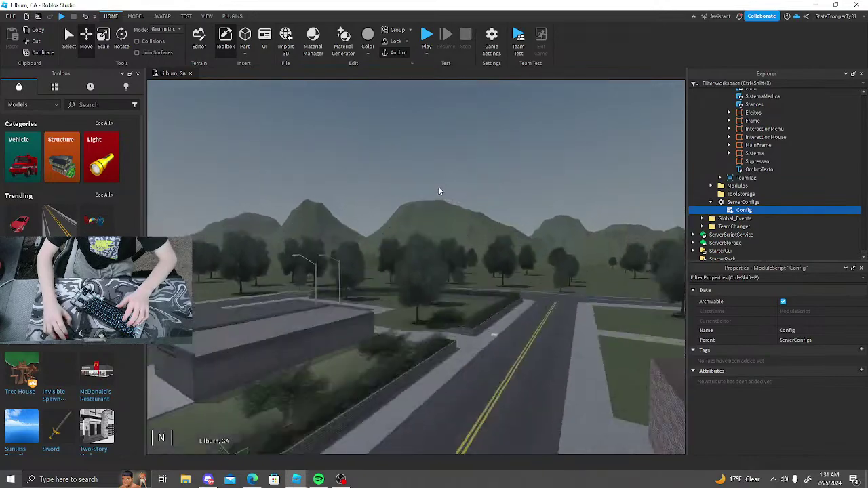
{"action": "scroll", "coordinate": [430, 188], "scroll_direction": "up", "scroll_amount": 10}
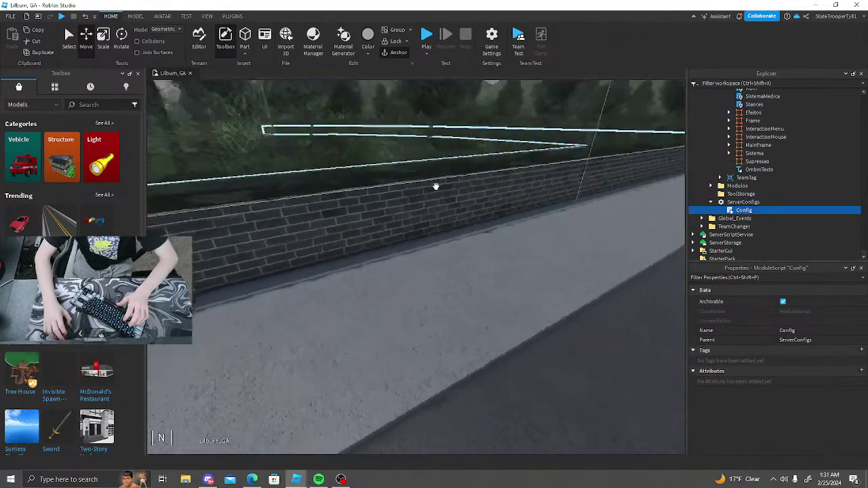
{"action": "right_click_drag", "start_coordinate": [436, 186], "coordinate": [421, 194]}
Select the sidewalk sign model and lift it about 4.74 studs with the Move tool.
{"action": "left_click", "coordinate": [393, 232]}
{"action": "right_click_drag", "start_coordinate": [392, 231], "coordinate": [660, 113]}
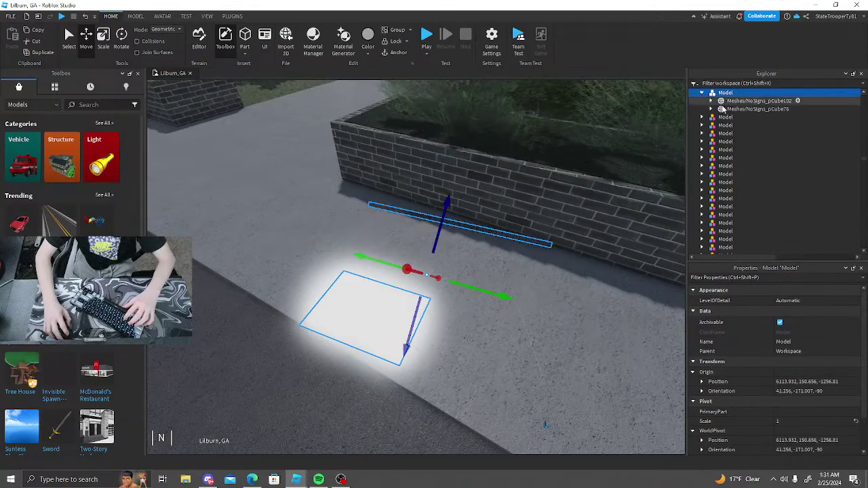
{"action": "right_click_drag", "start_coordinate": [502, 142], "coordinate": [479, 180]}
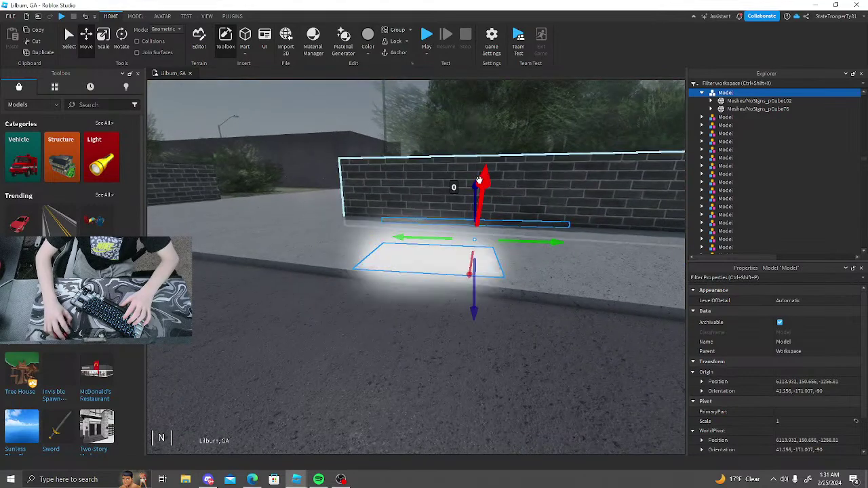
{"action": "left_click_drag", "start_coordinate": [479, 180], "coordinate": [528, 120]}
{"action": "left_click", "coordinate": [135, 16]}
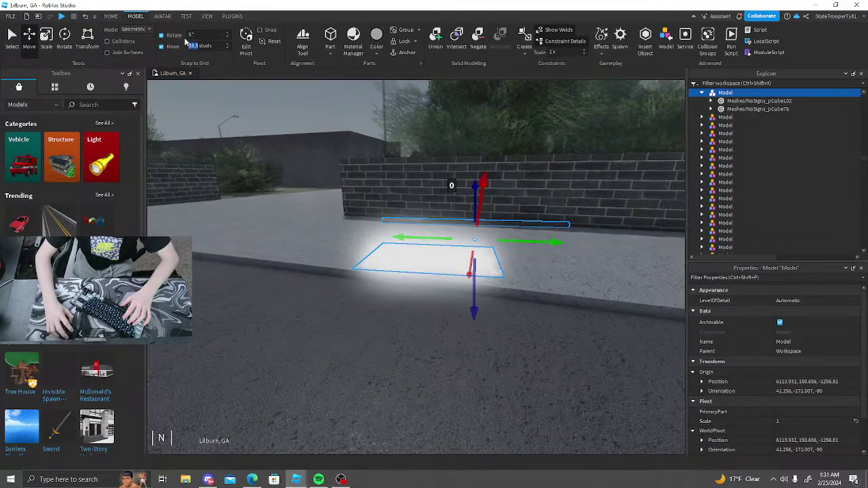
{"action": "left_click_drag", "start_coordinate": [479, 185], "coordinate": [538, 174]}
{"action": "right_click_drag", "start_coordinate": [538, 174], "coordinate": [539, 175]}
{"action": "left_click", "coordinate": [538, 174]}
Select the sign mesh and rotate it about 165° so its NO PARKING face shows.
{"action": "key", "text": "w"}
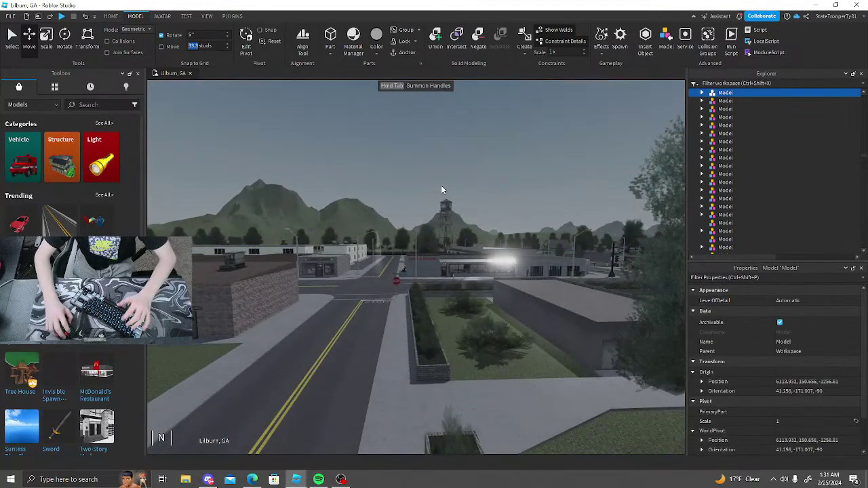
{"action": "right_click_drag", "start_coordinate": [441, 186], "coordinate": [434, 191]}
{"action": "left_click", "coordinate": [434, 191]}
{"action": "key", "text": "w"}
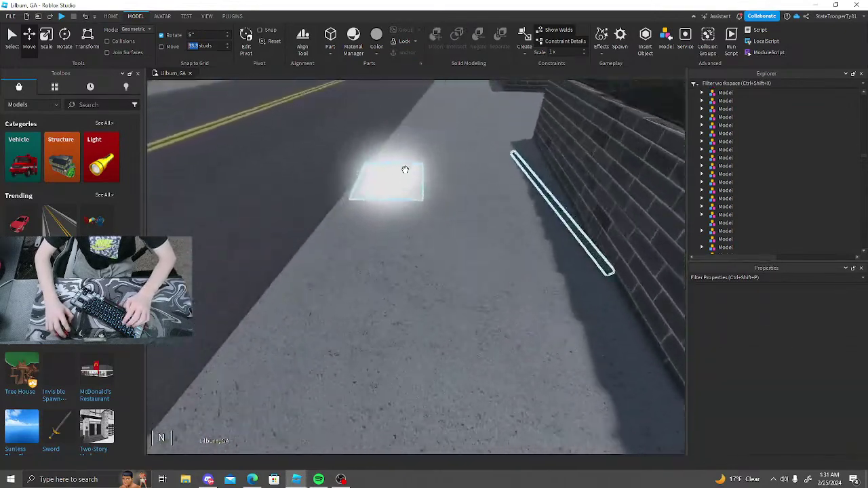
{"action": "left_click", "coordinate": [407, 83]}
{"action": "key", "text": "f"}
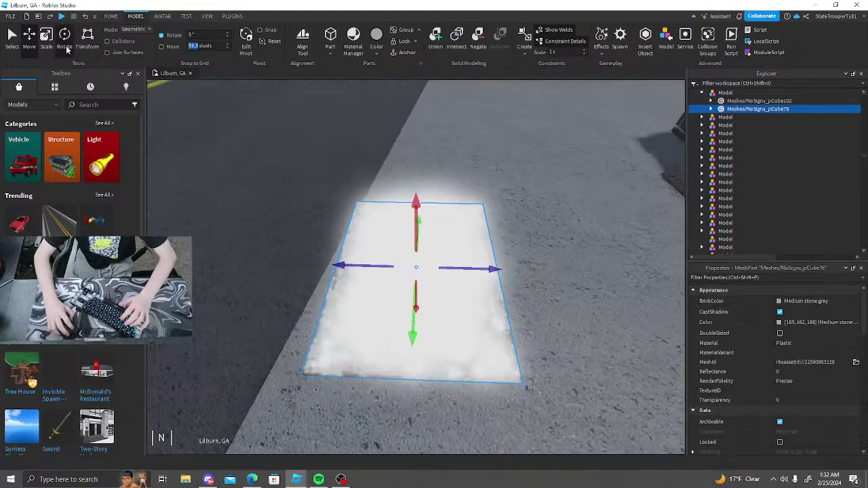
{"action": "left_click_drag", "start_coordinate": [421, 219], "coordinate": [410, 316]}
{"action": "right_click_drag", "start_coordinate": [410, 315], "coordinate": [353, 258]}
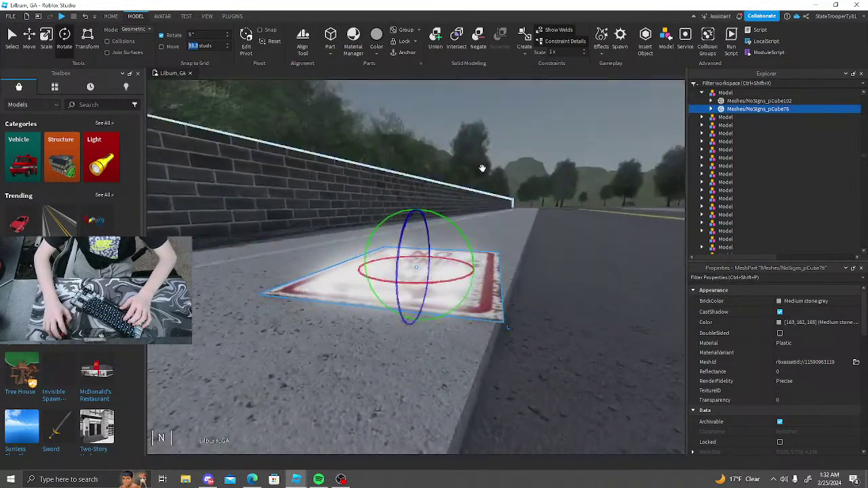
{"action": "left_click", "coordinate": [475, 153]}
{"action": "right_click_drag", "start_coordinate": [542, 126], "coordinate": [486, 127]}
{"action": "left_click", "coordinate": [543, 124]}
{"action": "key", "text": "w"}
{"action": "key", "text": "w"}
{"action": "key", "text": "w"}
{"action": "key", "text": "w"}
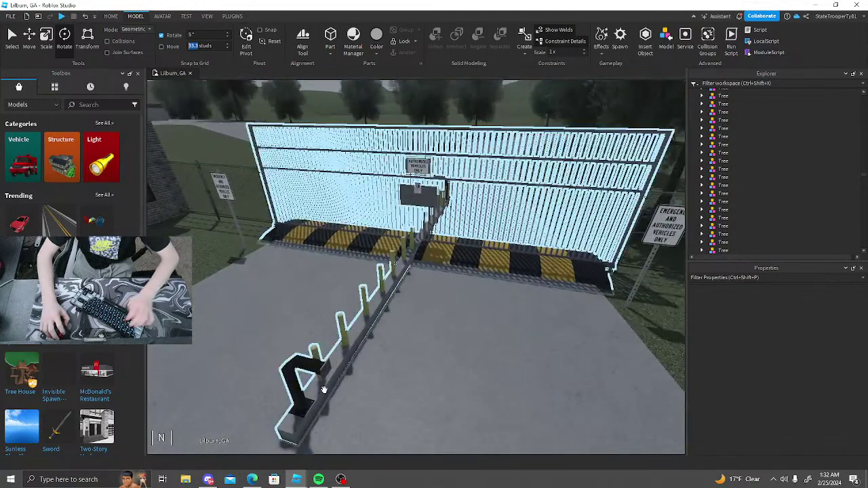
Inspect the keypad gate model, selecting KeypadOne's Button2, the keypad post and its Button.
{"action": "left_click", "coordinate": [320, 359]}
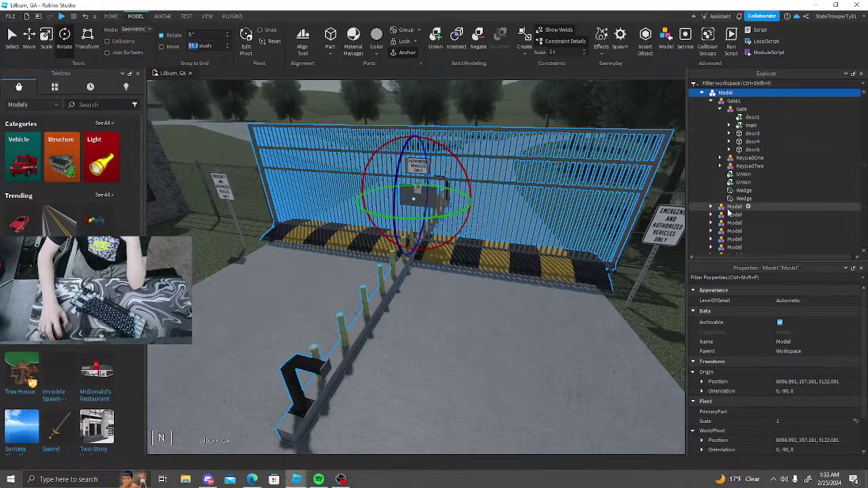
{"action": "scroll", "coordinate": [724, 207], "scroll_direction": "down", "scroll_amount": 1}
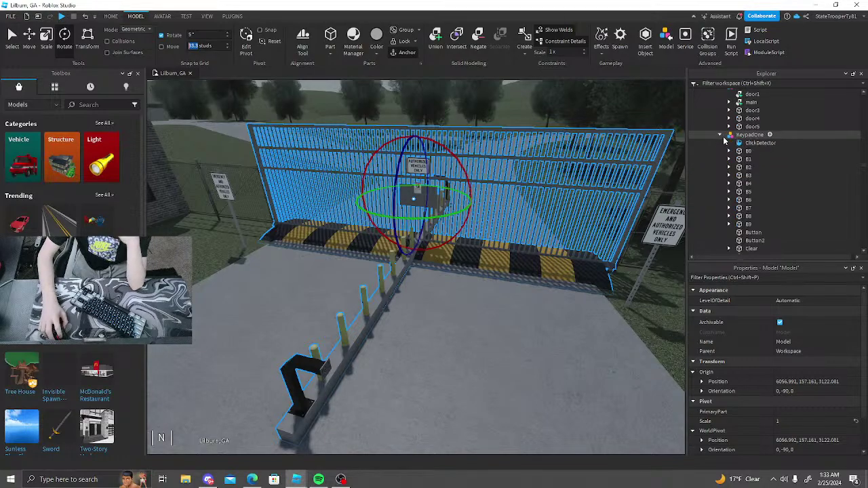
{"action": "scroll", "coordinate": [741, 207], "scroll_direction": "down", "scroll_amount": 1}
{"action": "left_click", "coordinate": [731, 218]}
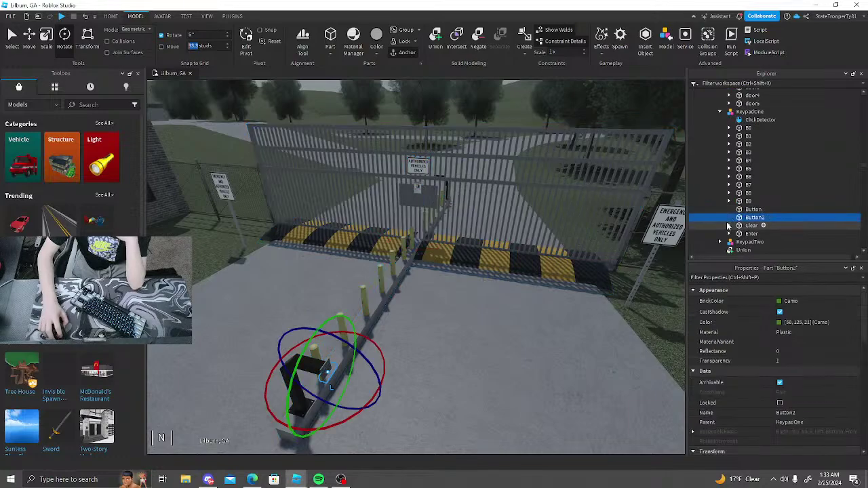
{"action": "scroll", "coordinate": [713, 139], "scroll_direction": "up", "scroll_amount": 3}
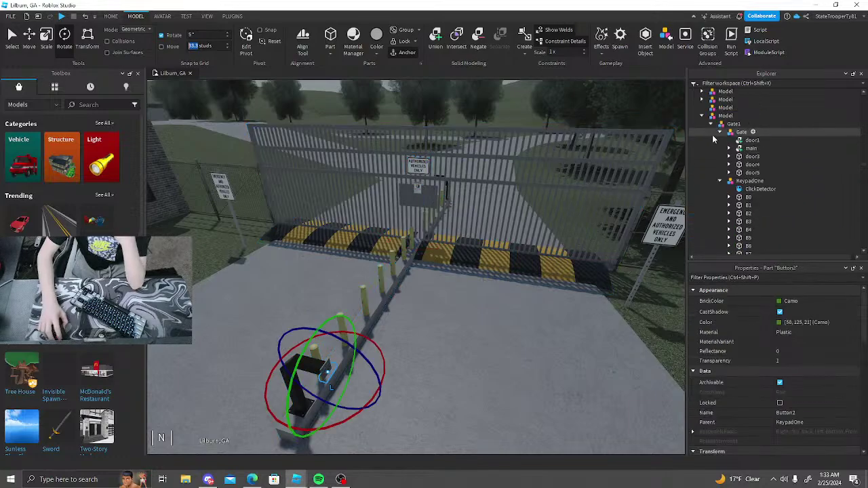
{"action": "scroll", "coordinate": [731, 172], "scroll_direction": "down", "scroll_amount": 3}
{"action": "scroll", "coordinate": [719, 177], "scroll_direction": "up", "scroll_amount": 8}
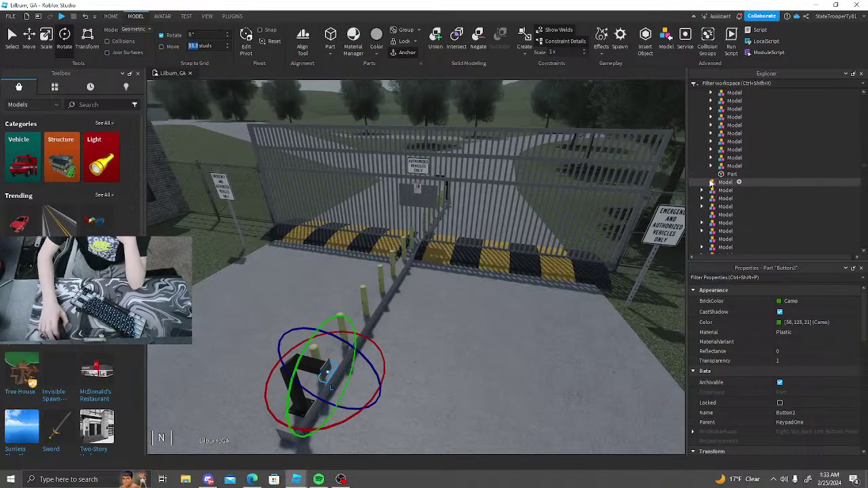
{"action": "left_click", "coordinate": [475, 224]}
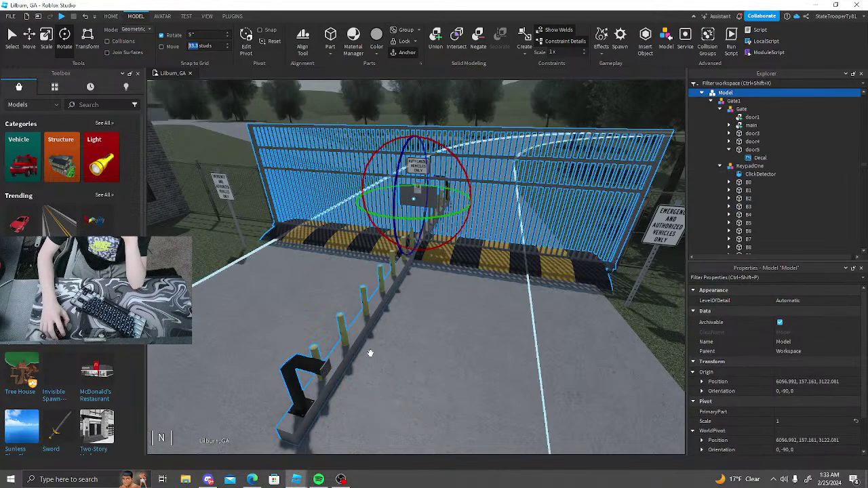
{"action": "left_click", "coordinate": [316, 366]}
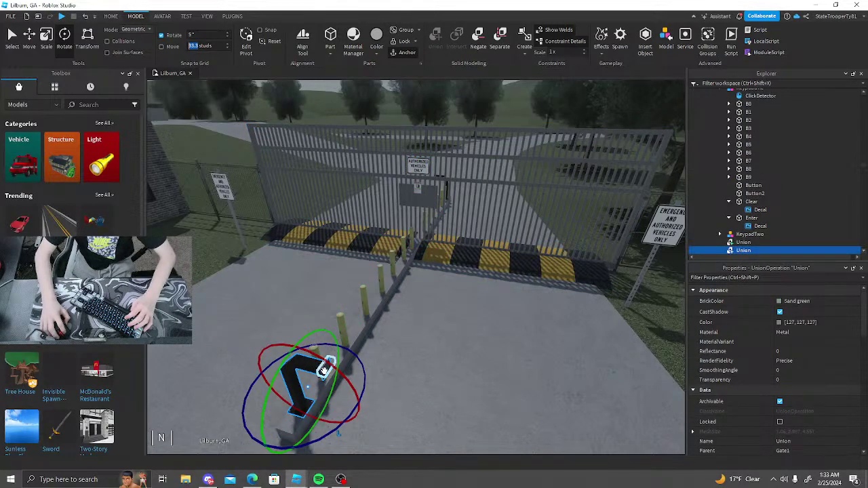
{"action": "left_click", "coordinate": [325, 369]}
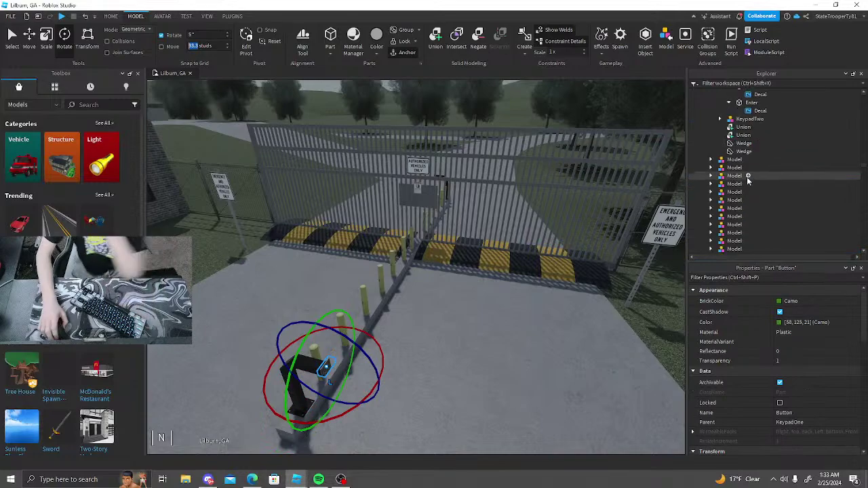
Check the Pylons beside the gate, then inspect Gate1's Gate, door3 decal and door4.
{"action": "left_click", "coordinate": [712, 160]}
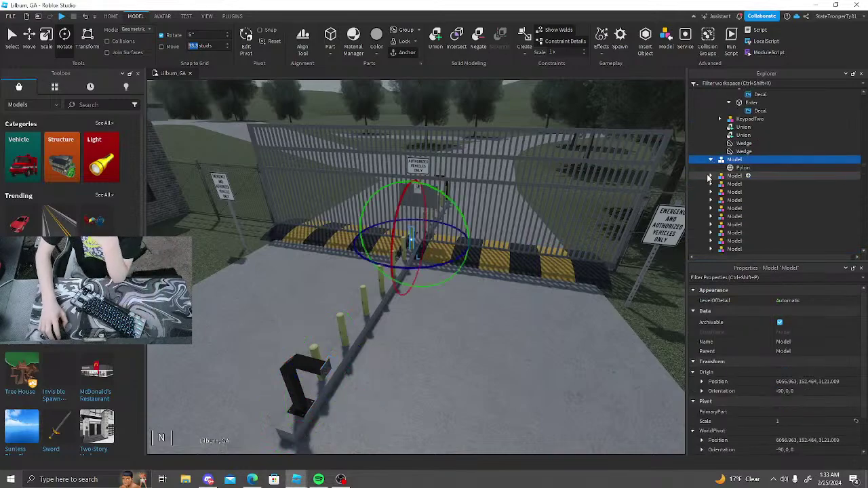
{"action": "scroll", "coordinate": [723, 180], "scroll_direction": "down", "scroll_amount": 2}
{"action": "left_click", "coordinate": [740, 147]}
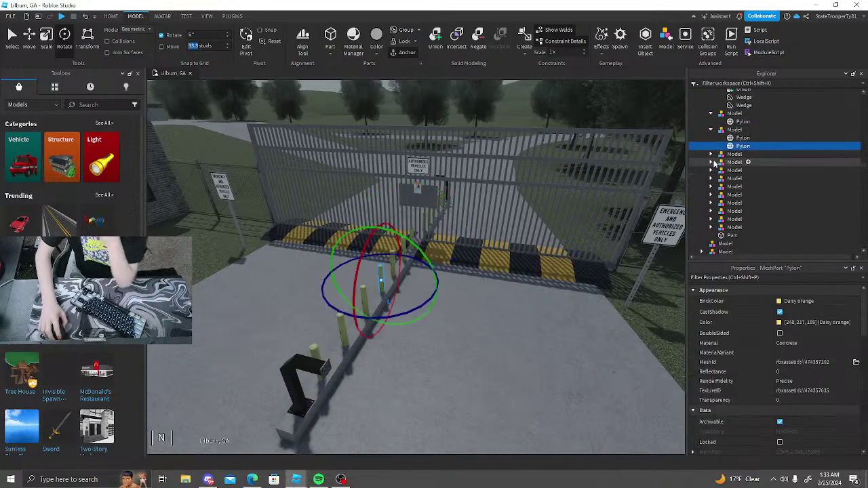
{"action": "left_click", "coordinate": [711, 154]}
{"action": "left_click", "coordinate": [712, 163]}
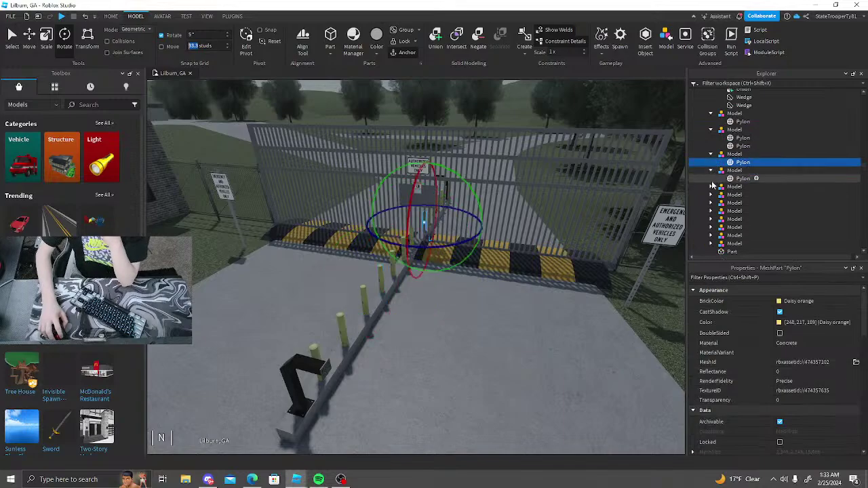
{"action": "left_click", "coordinate": [712, 203]}
{"action": "scroll", "coordinate": [720, 209], "scroll_direction": "down", "scroll_amount": 3}
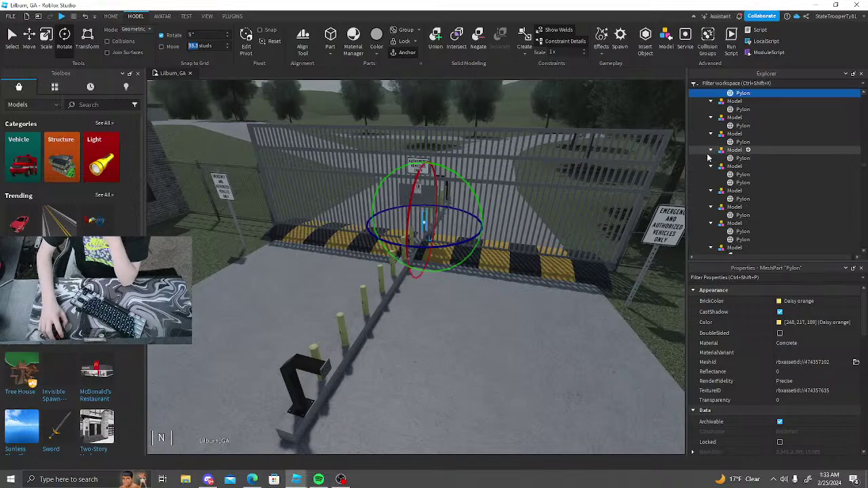
{"action": "scroll", "coordinate": [711, 156], "scroll_direction": "up", "scroll_amount": 10}
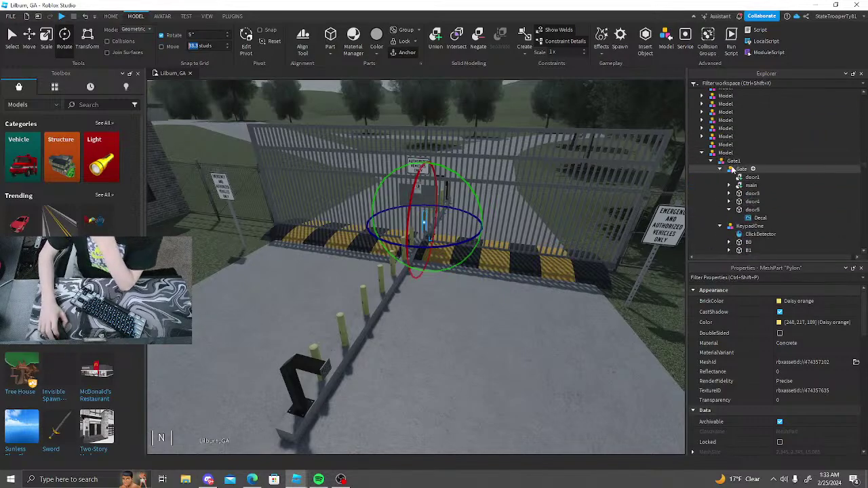
{"action": "left_click", "coordinate": [742, 170]}
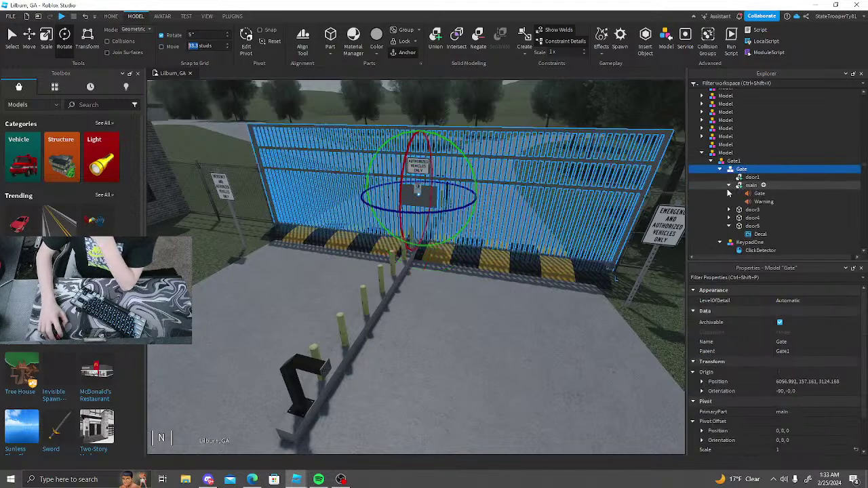
{"action": "left_click", "coordinate": [752, 226]}
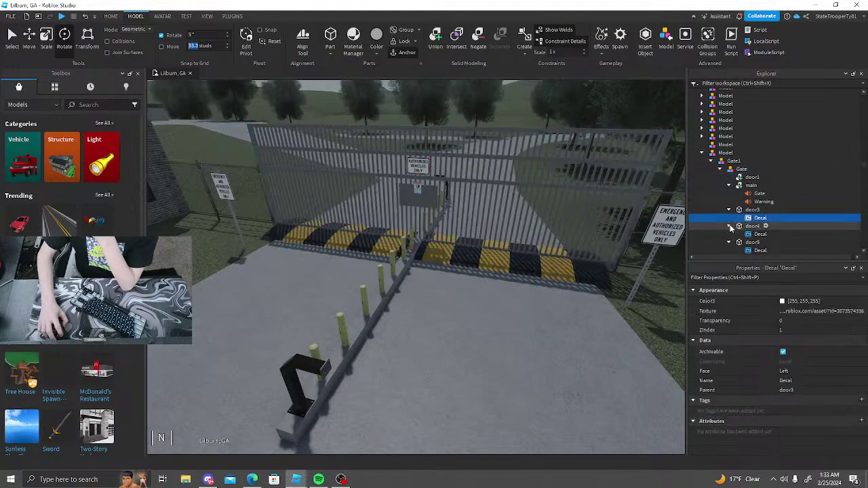
{"action": "left_click", "coordinate": [552, 174]}
Fly across the terrain to the headquarters building and frame the Heavy Level Group Gate.
{"action": "key", "text": "s"}
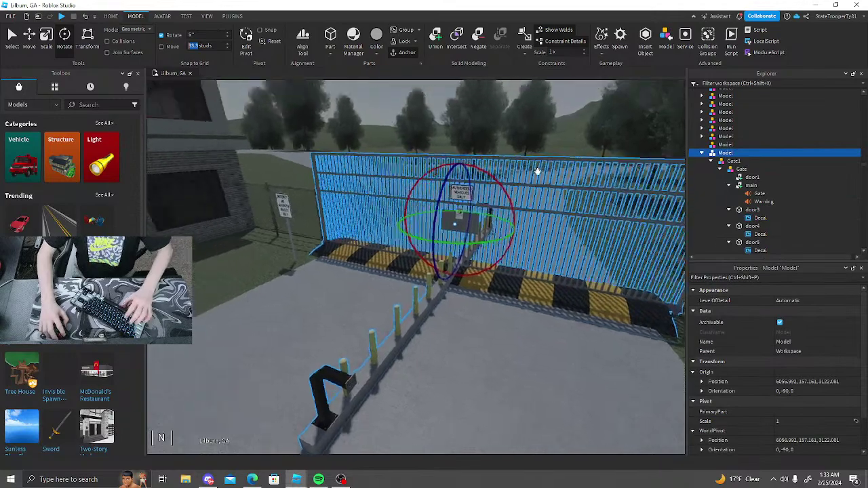
{"action": "left_click", "coordinate": [552, 175]}
{"action": "key", "text": "w"}
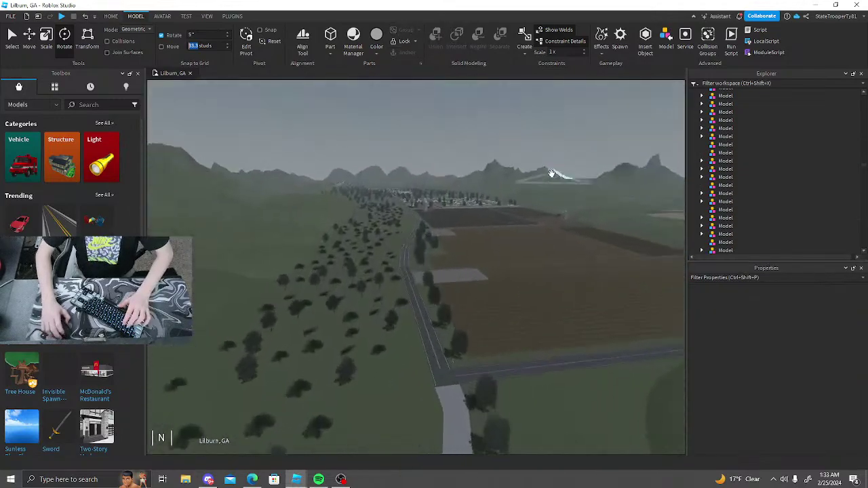
{"action": "left_click", "coordinate": [425, 169]}
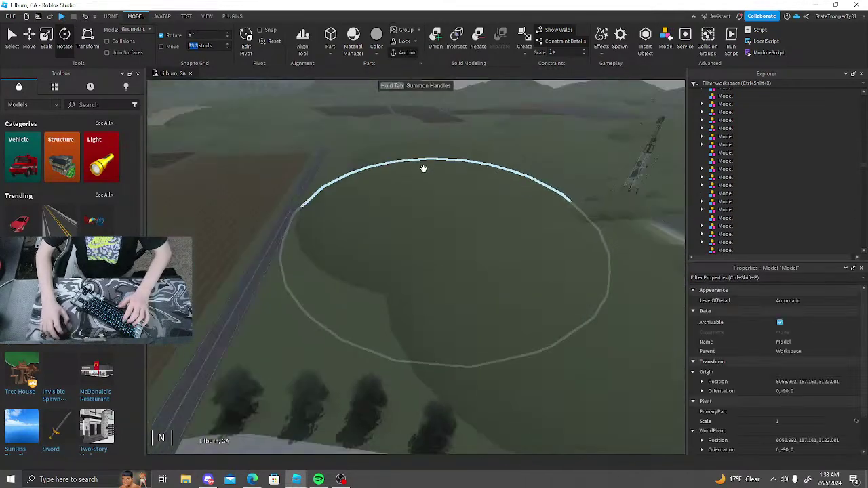
{"action": "key", "text": "s"}
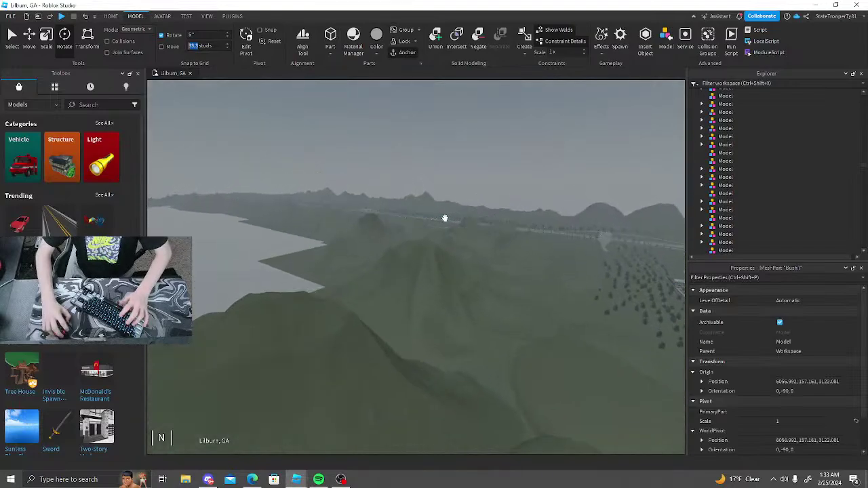
{"action": "key", "text": "f"}
{"action": "key", "text": "s"}
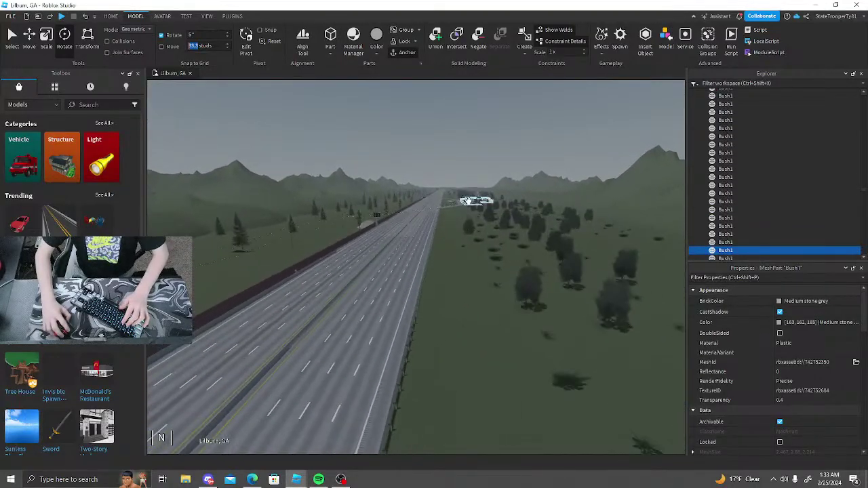
{"action": "key", "text": "f"}
{"action": "key", "text": "w"}
{"action": "left_click", "coordinate": [460, 190]}
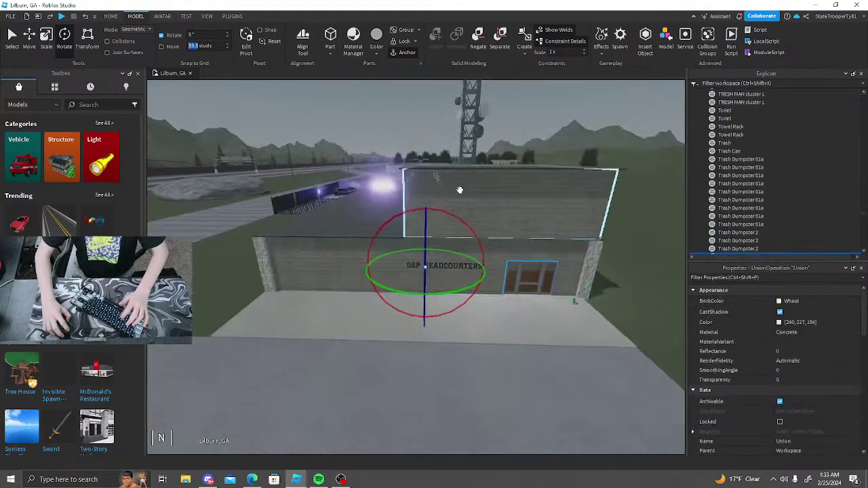
{"action": "key", "text": "d"}
{"action": "key", "text": "a"}
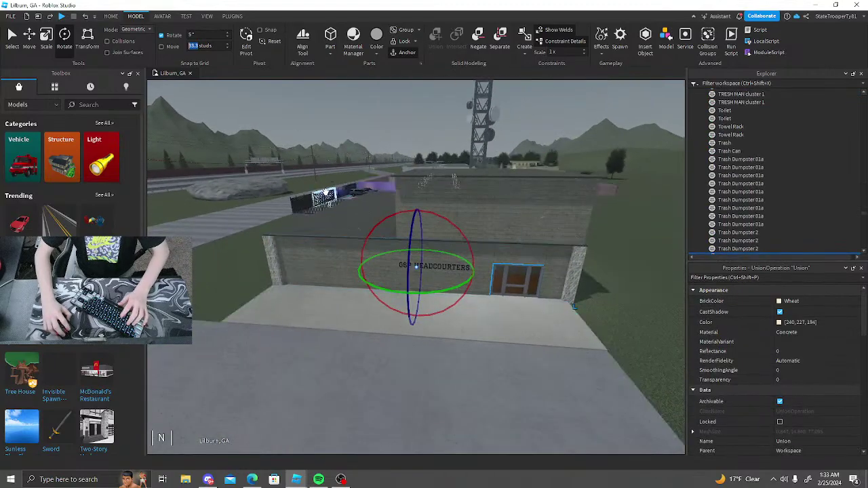
{"action": "key", "text": "f"}
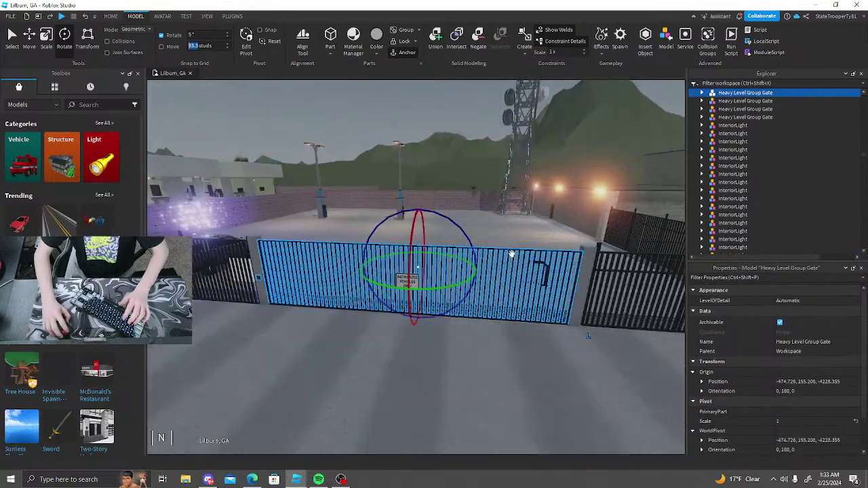
Drag the Heavy Level Group Gate onto the entrance road beside the speed bumps.
{"action": "left_click_drag", "start_coordinate": [505, 265], "coordinate": [500, 221]}
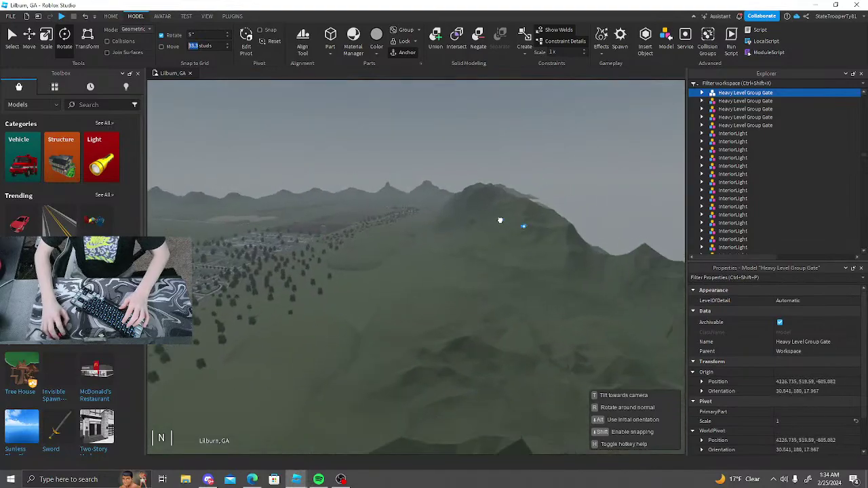
{"action": "left_click_drag", "start_coordinate": [398, 216], "coordinate": [383, 307]}
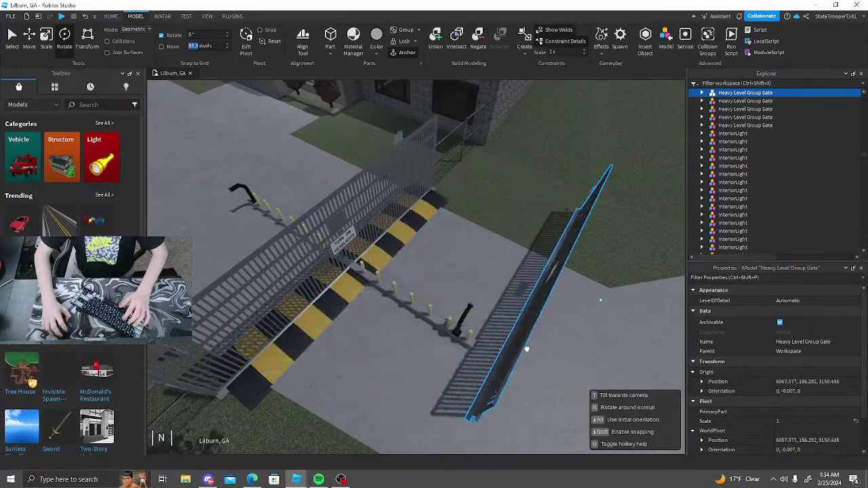
{"action": "left_click_drag", "start_coordinate": [526, 348], "coordinate": [591, 321]}
{"action": "left_click", "coordinate": [377, 193]}
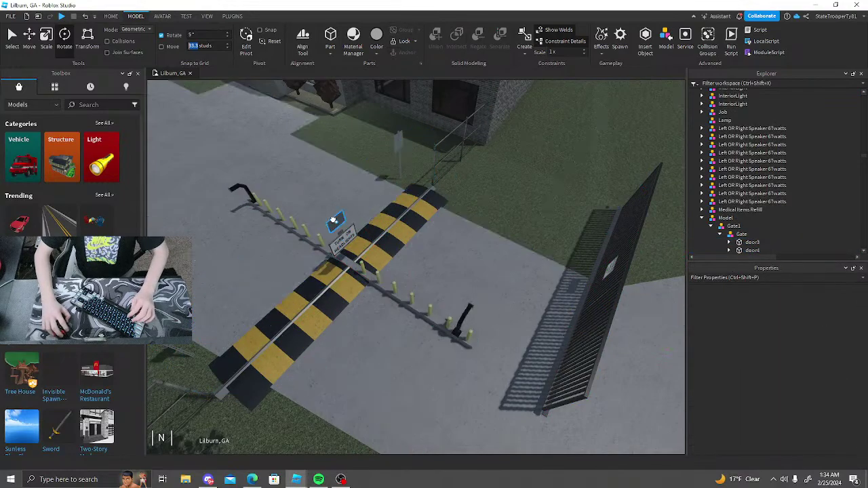
Delete the old Gate model together with its small sign and dark panel.
{"action": "left_click", "coordinate": [333, 221]}
{"action": "key", "text": "f"}
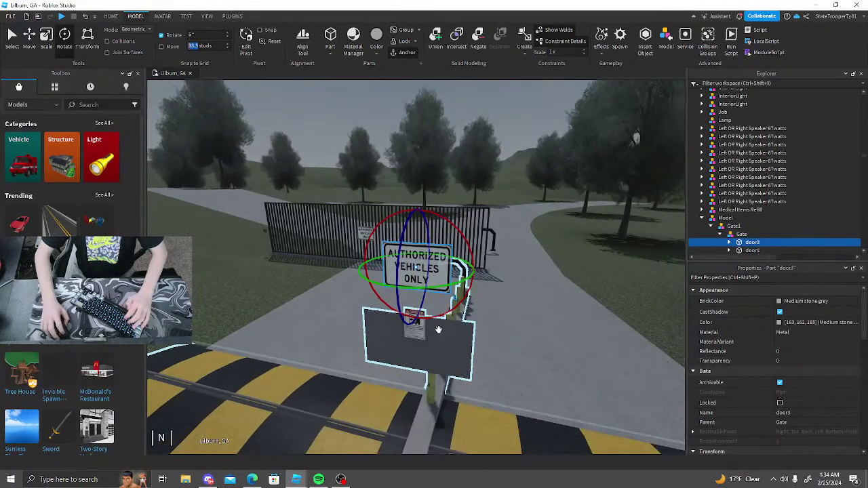
{"action": "left_click", "coordinate": [444, 347]}
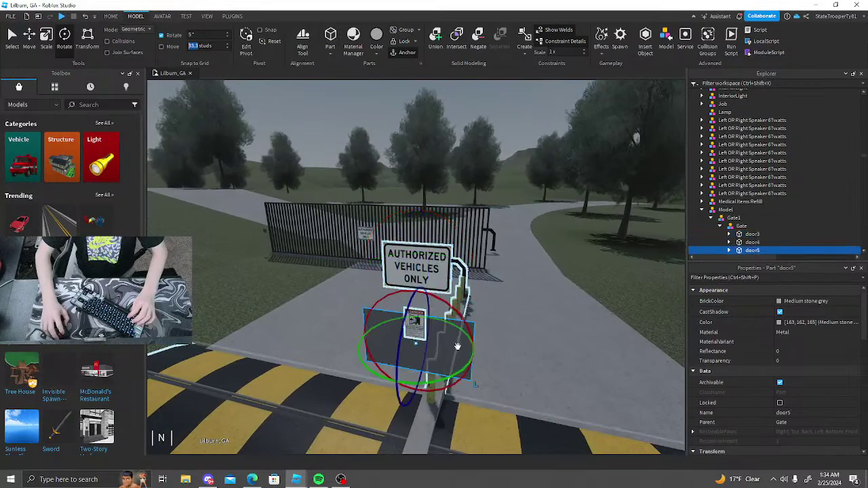
{"action": "left_click", "coordinate": [741, 226]}
{"action": "key", "text": "f"}
{"action": "key", "text": "Delete"}
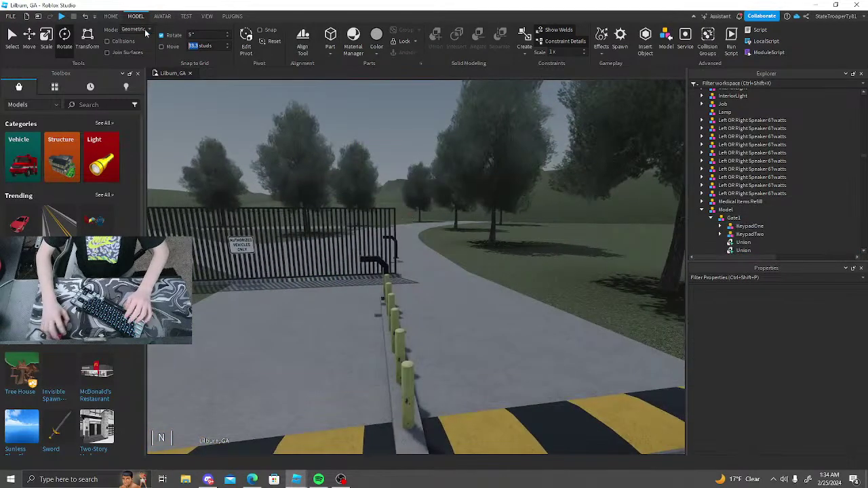
Drag the Heavy Level Group Gate across the road over the speed bumps and lift it 0.474 studs.
{"action": "right_click_drag", "start_coordinate": [333, 166], "coordinate": [380, 204]}
{"action": "left_click_drag", "start_coordinate": [292, 190], "coordinate": [468, 259]}
{"action": "right_click_drag", "start_coordinate": [468, 258], "coordinate": [445, 331]}
{"action": "left_click_drag", "start_coordinate": [444, 331], "coordinate": [499, 307]}
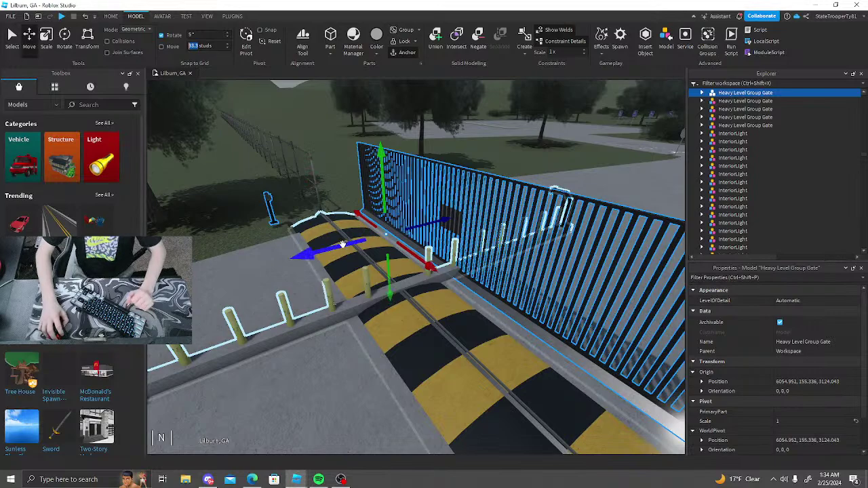
{"action": "left_click_drag", "start_coordinate": [342, 244], "coordinate": [212, 278]}
{"action": "left_click_drag", "start_coordinate": [293, 194], "coordinate": [271, 203]}
{"action": "key", "text": "w"}
{"action": "right_click_drag", "start_coordinate": [271, 202], "coordinate": [272, 202]}
Frame the placed gate and orbit around it to view it head-on.
{"action": "key", "text": "f"}
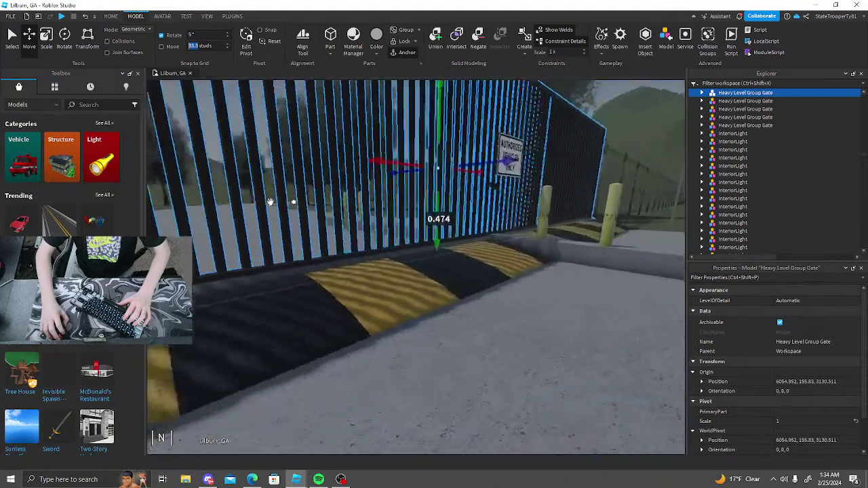
{"action": "scroll", "coordinate": [272, 202], "scroll_direction": "up", "scroll_amount": 8}
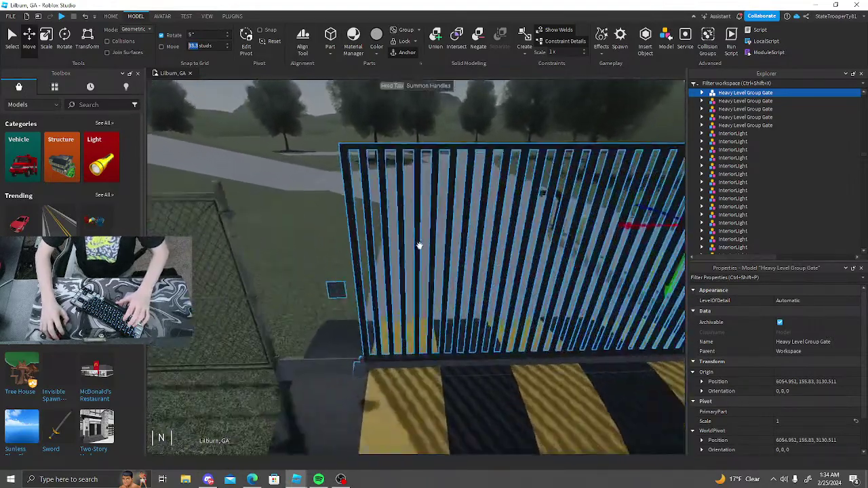
{"action": "right_click_drag", "start_coordinate": [419, 246], "coordinate": [483, 246]}
{"action": "key", "text": "d"}
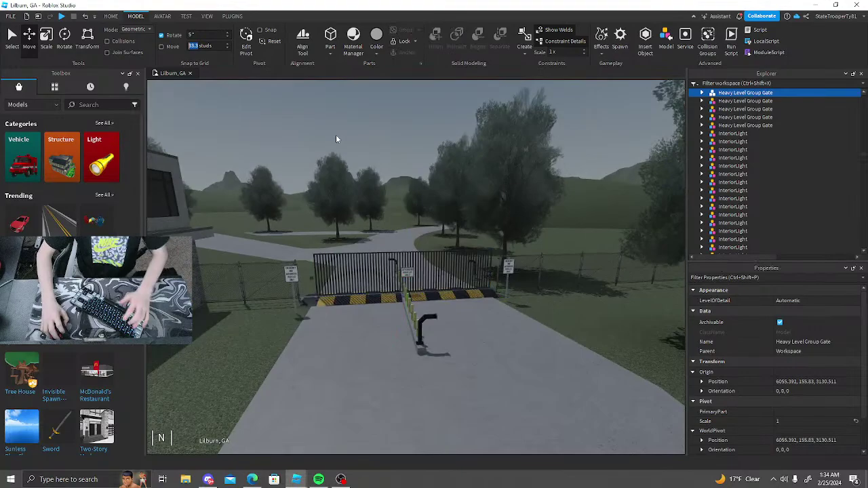
{"action": "left_click", "coordinate": [336, 134]}
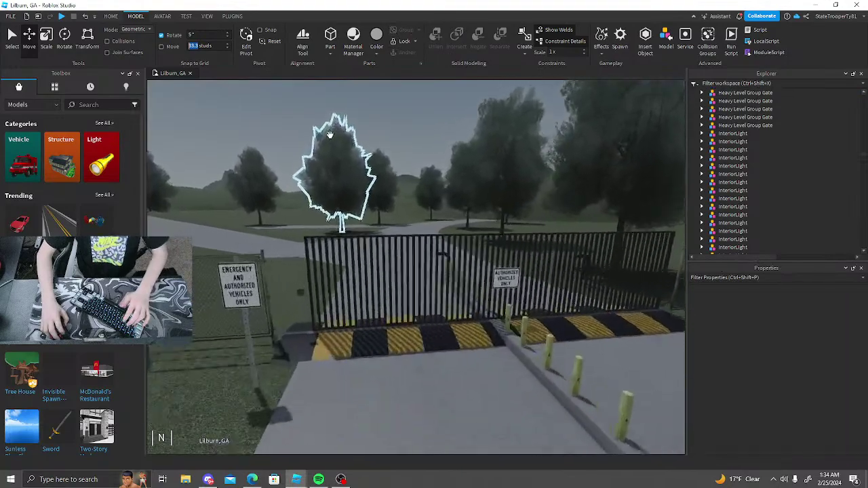
{"action": "right_click_drag", "start_coordinate": [336, 135], "coordinate": [323, 137]}
{"action": "key", "text": "s"}
{"action": "key", "text": "s"}
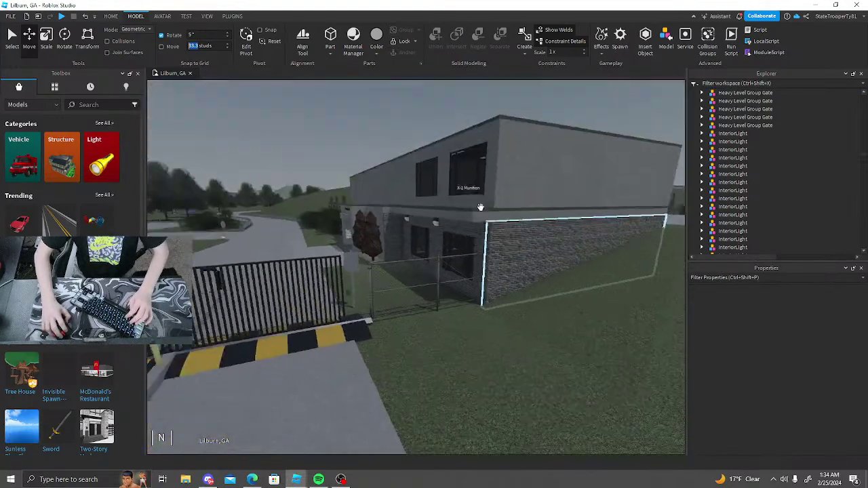
{"action": "key", "text": "a"}
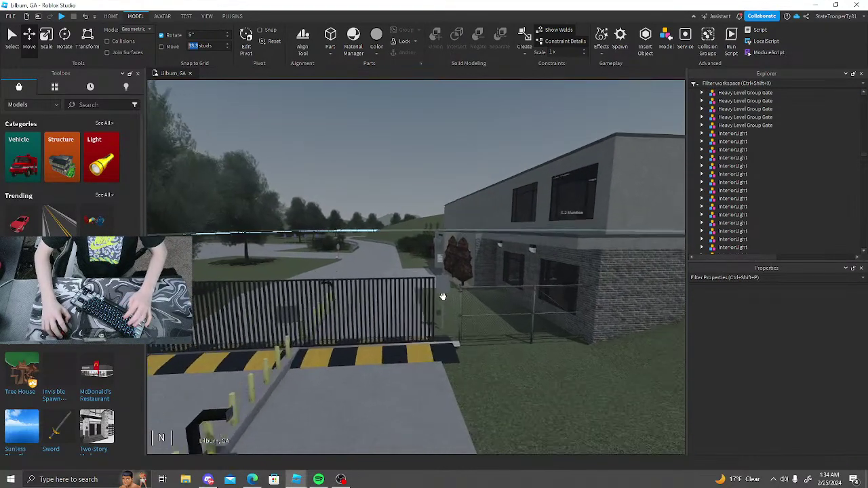
{"action": "key", "text": "w"}
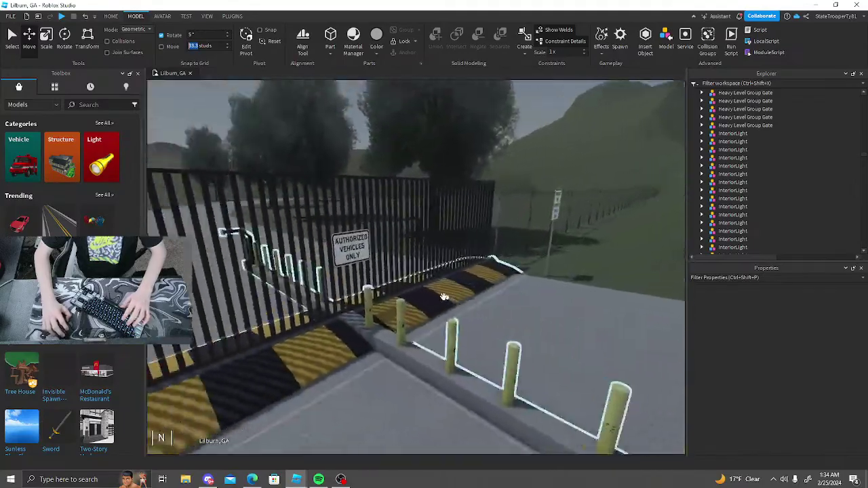
{"action": "right_click_drag", "start_coordinate": [445, 296], "coordinate": [410, 270]}
Delete KeypadOne and KeypadTwo from Gate1.
{"action": "key", "text": "d"}
{"action": "key", "text": "s"}
{"action": "left_click", "coordinate": [415, 292]}
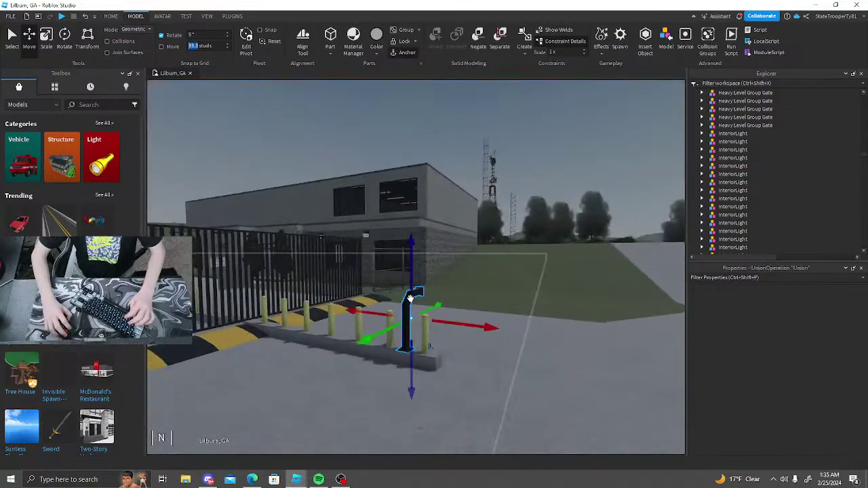
{"action": "left_click", "coordinate": [411, 298]}
{"action": "scroll", "coordinate": [450, 300], "scroll_direction": "up", "scroll_amount": 3}
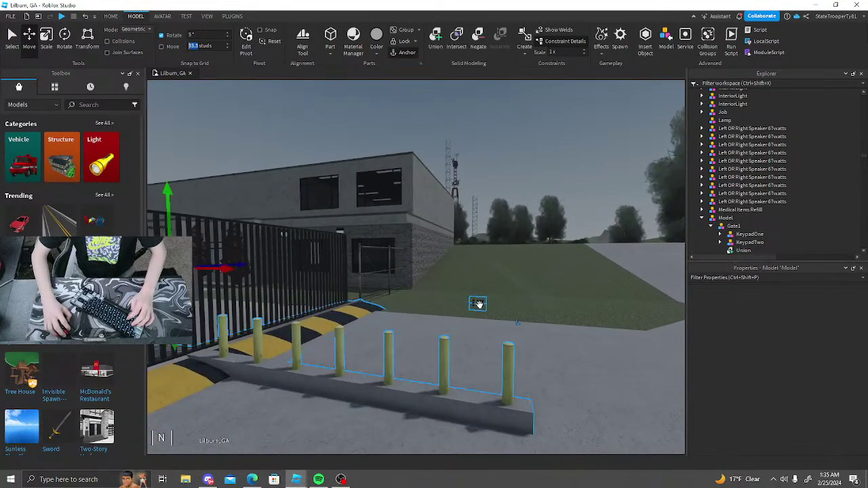
{"action": "left_click", "coordinate": [752, 217]}
{"action": "left_click", "coordinate": [729, 226]}
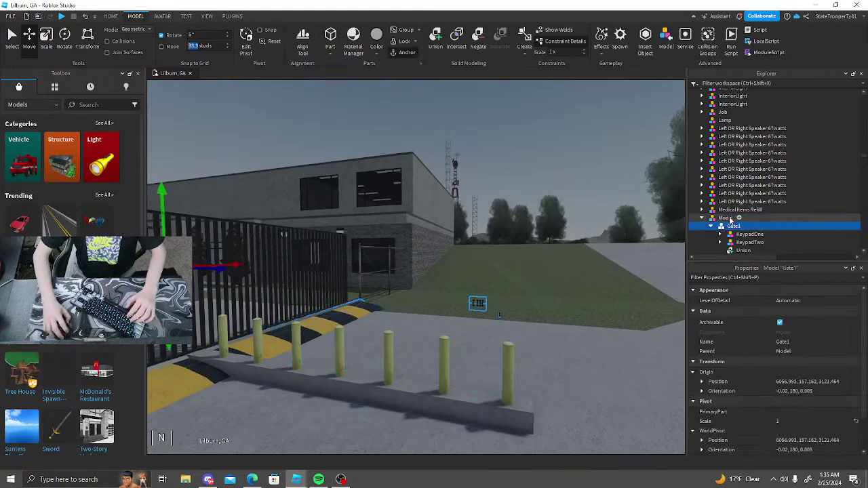
{"action": "left_click", "coordinate": [741, 234]}
{"action": "key", "text": "Delete"}
{"action": "left_click", "coordinate": [742, 235]}
{"action": "key", "text": "Delete"}
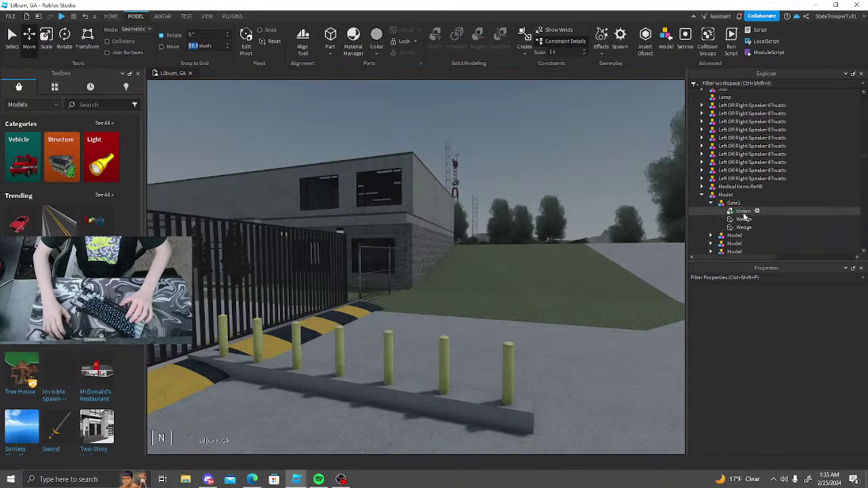
Delete Gate1's Union near the bollards.
{"action": "left_click", "coordinate": [744, 211]}
{"action": "left_click", "coordinate": [744, 227], "text": "shift"}
{"action": "key", "text": "f"}
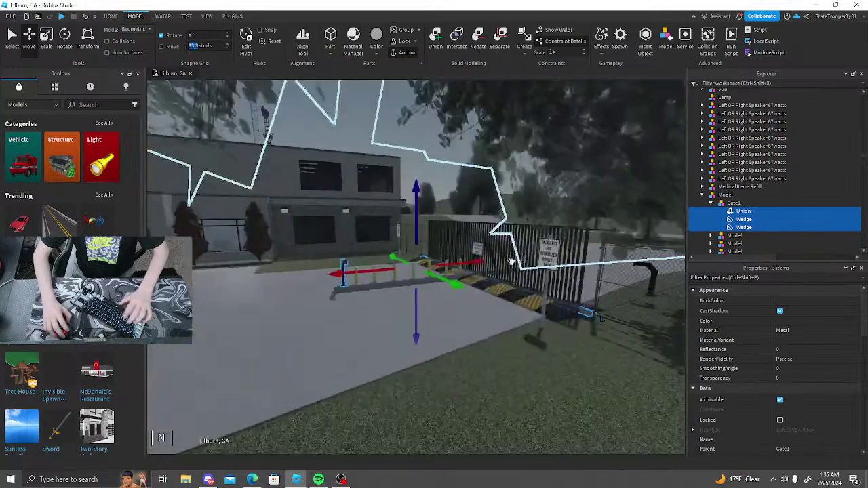
{"action": "left_click", "coordinate": [316, 249]}
{"action": "left_click", "coordinate": [234, 228]}
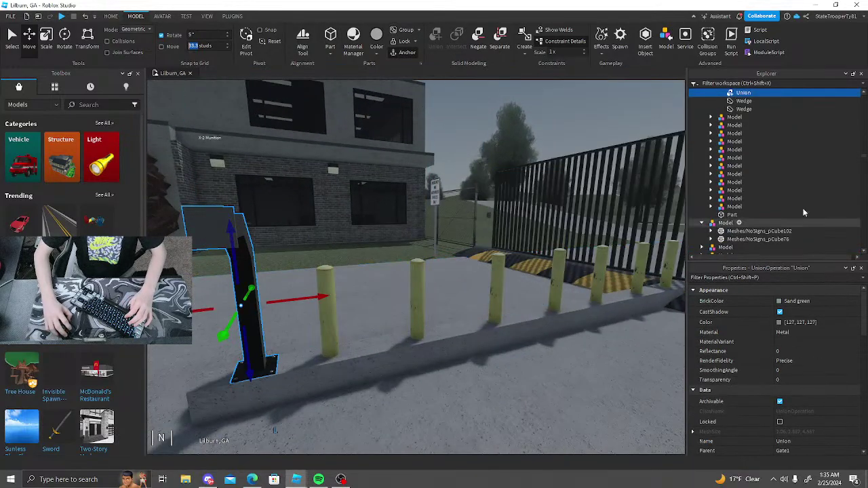
{"action": "scroll", "coordinate": [751, 161], "scroll_direction": "up", "scroll_amount": 1}
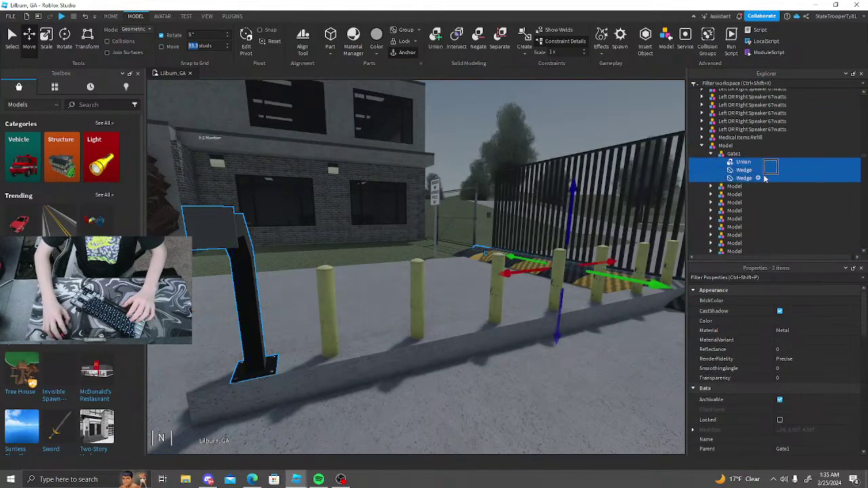
{"action": "key", "text": "Delete"}
Move the keypad post's Union, Button and Keypads beside the bollards at the gate.
{"action": "right_click_drag", "start_coordinate": [380, 271], "coordinate": [553, 275]}
{"action": "key", "text": "w"}
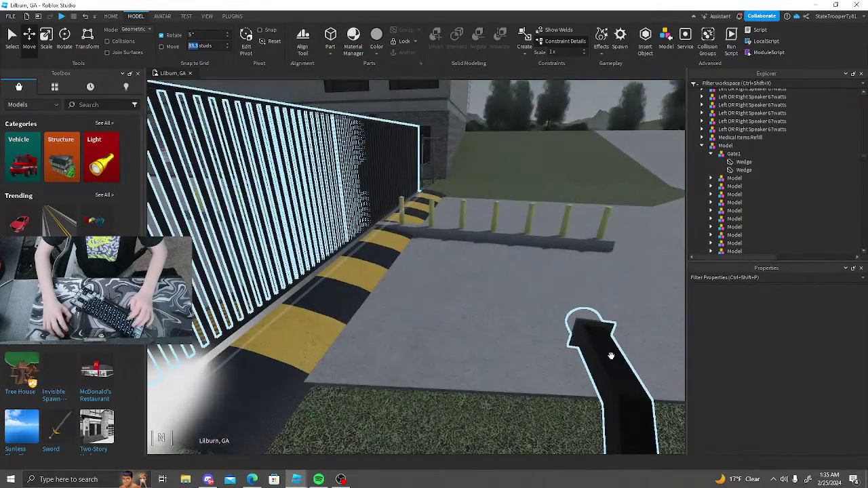
{"action": "left_click", "coordinate": [605, 357]}
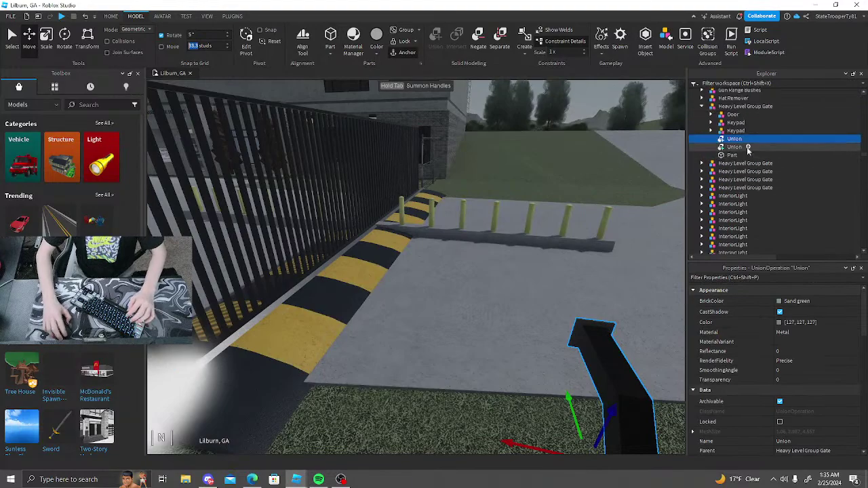
{"action": "left_click", "coordinate": [727, 108]}
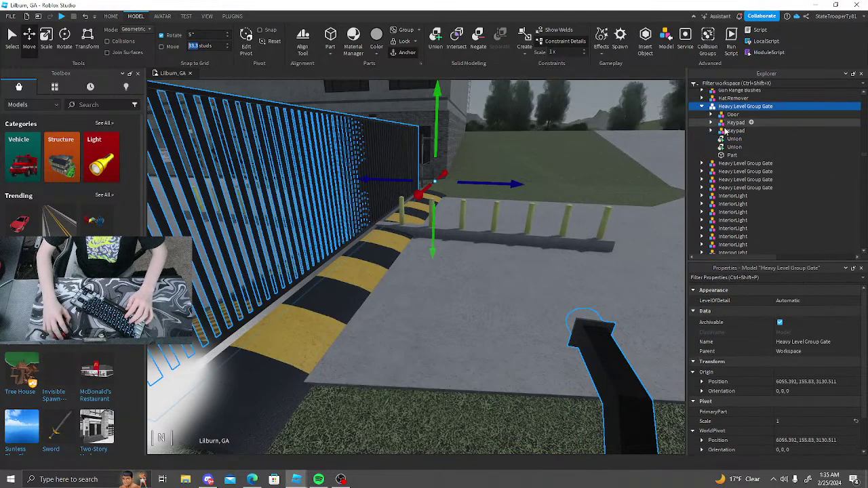
{"action": "left_click", "coordinate": [734, 139]}
{"action": "key", "text": "f"}
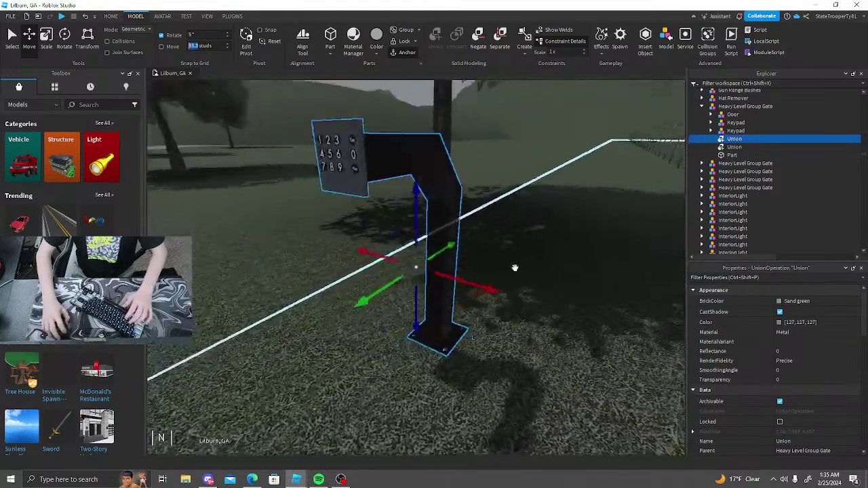
{"action": "left_click", "coordinate": [730, 130], "text": "ctrl"}
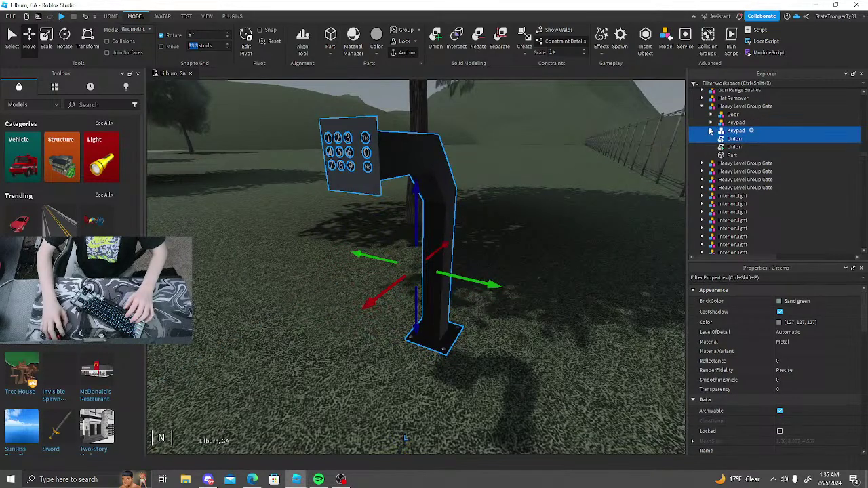
{"action": "left_click", "coordinate": [711, 114]}
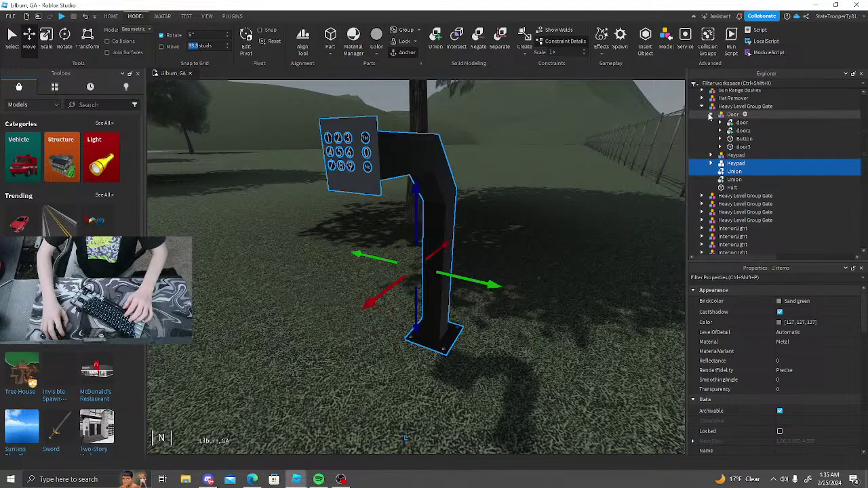
{"action": "left_click", "coordinate": [739, 139]}
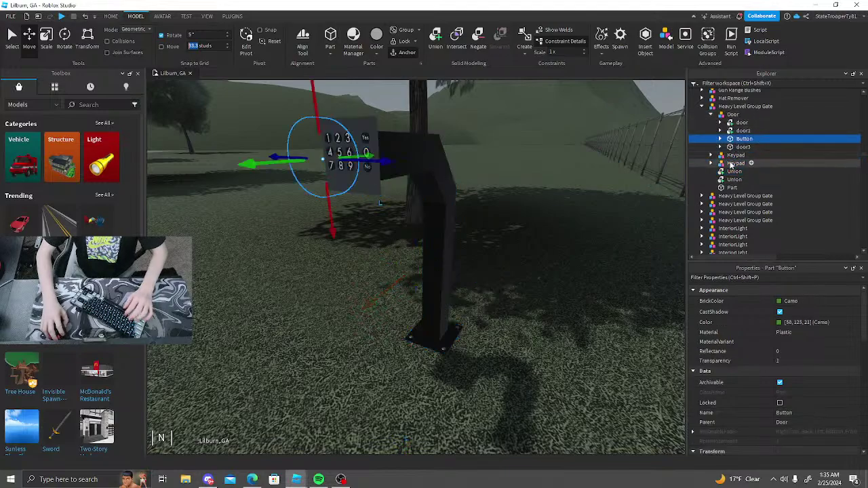
{"action": "left_click", "coordinate": [741, 155], "text": "ctrl"}
{"action": "left_click", "coordinate": [736, 163], "text": "ctrl"}
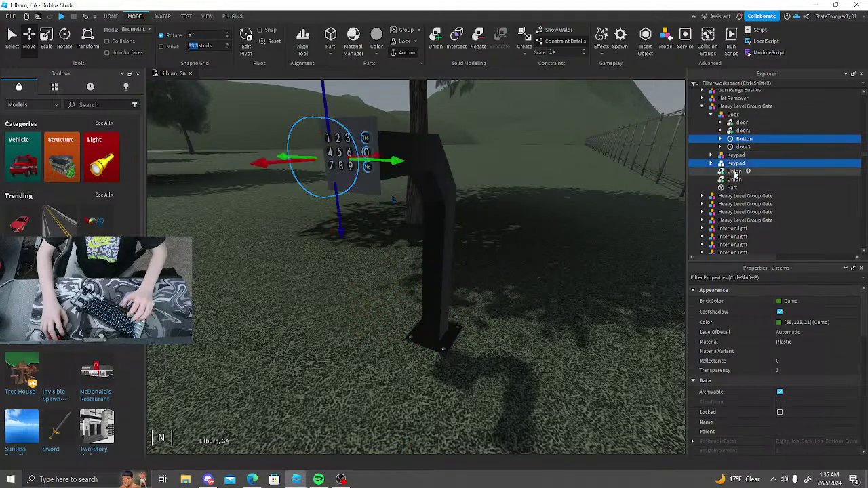
{"action": "left_click", "coordinate": [735, 172], "text": "ctrl"}
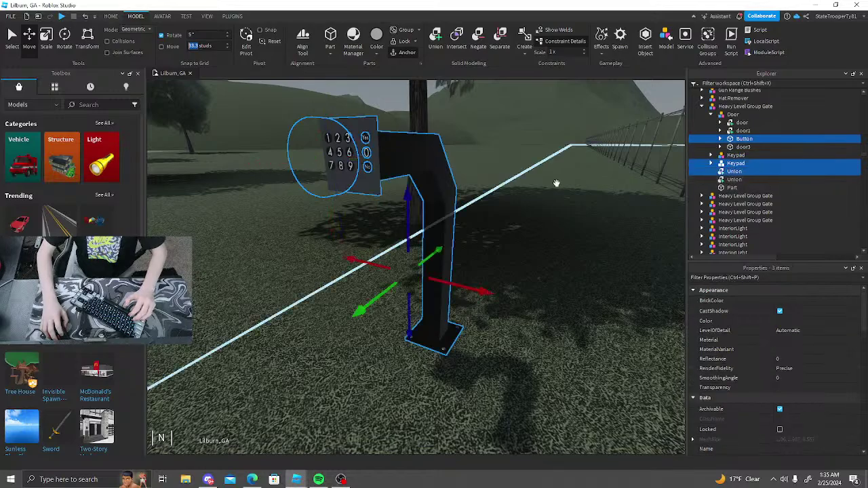
{"action": "key", "text": "f"}
{"action": "left_click_drag", "start_coordinate": [427, 323], "coordinate": [307, 261]}
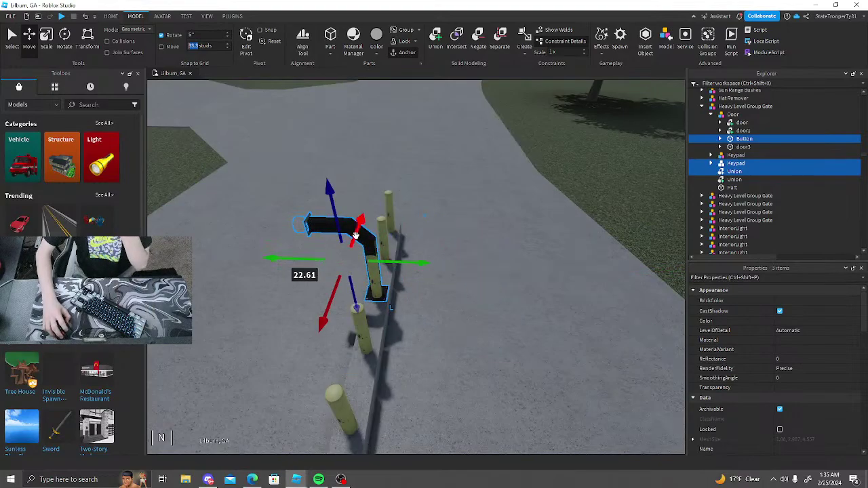
{"action": "left_click_drag", "start_coordinate": [356, 236], "coordinate": [407, 348]}
Delete the stray flat part by the wall and the duplicate Keypad.
{"action": "left_click", "coordinate": [478, 130]}
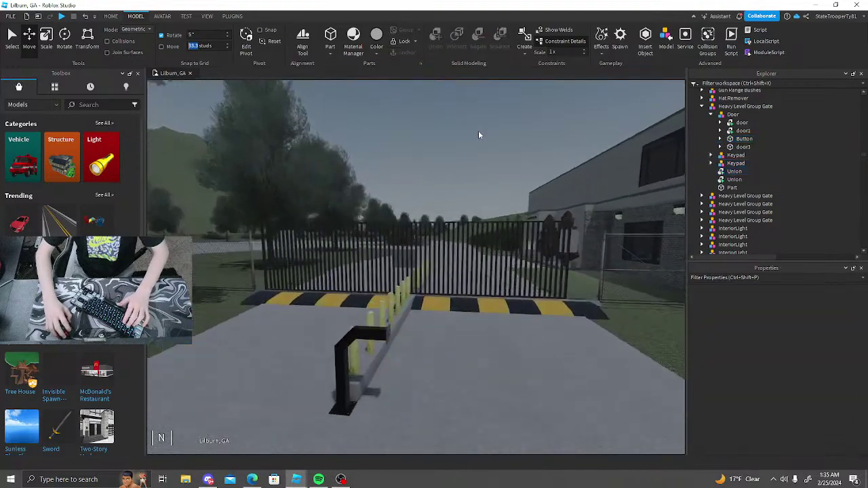
{"action": "key", "text": "w"}
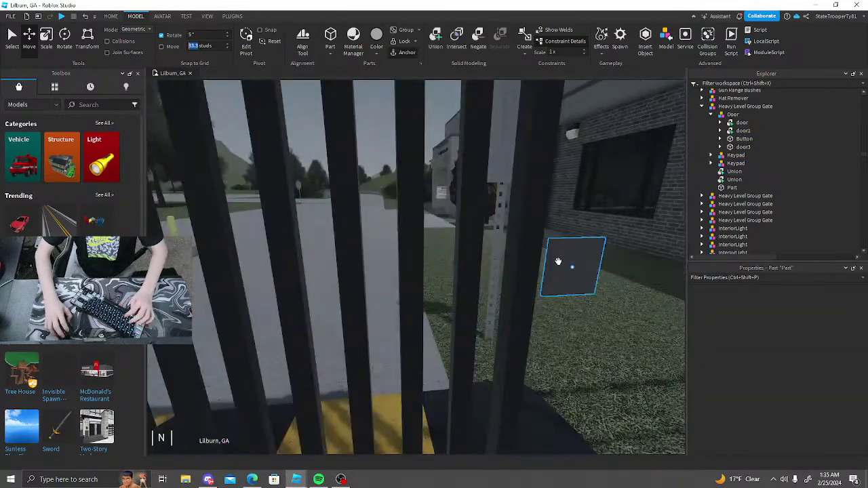
{"action": "left_click", "coordinate": [558, 261]}
{"action": "key", "text": "f"}
{"action": "key", "text": "Delete"}
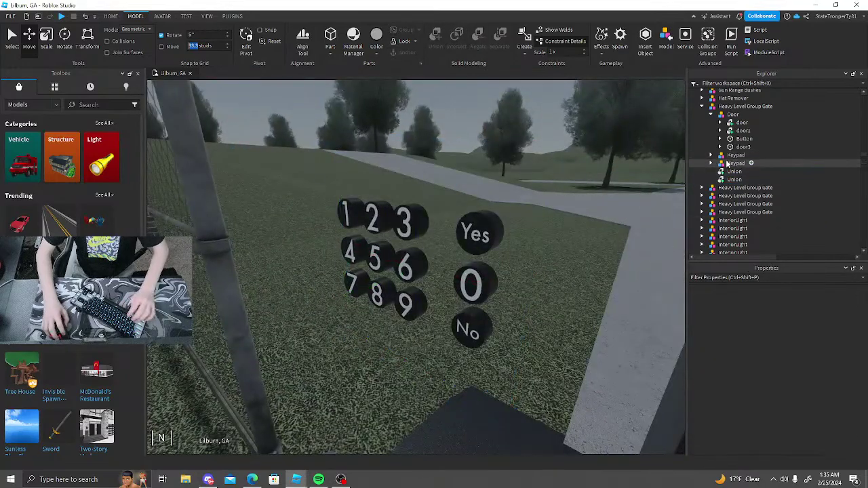
{"action": "left_click", "coordinate": [736, 162]}
{"action": "key", "text": "Delete"}
{"action": "right_click_drag", "start_coordinate": [443, 181], "coordinate": [383, 234]}
Slide the first Fence model about 2.5 studs toward the gate along the wall.
{"action": "left_click", "coordinate": [383, 234]}
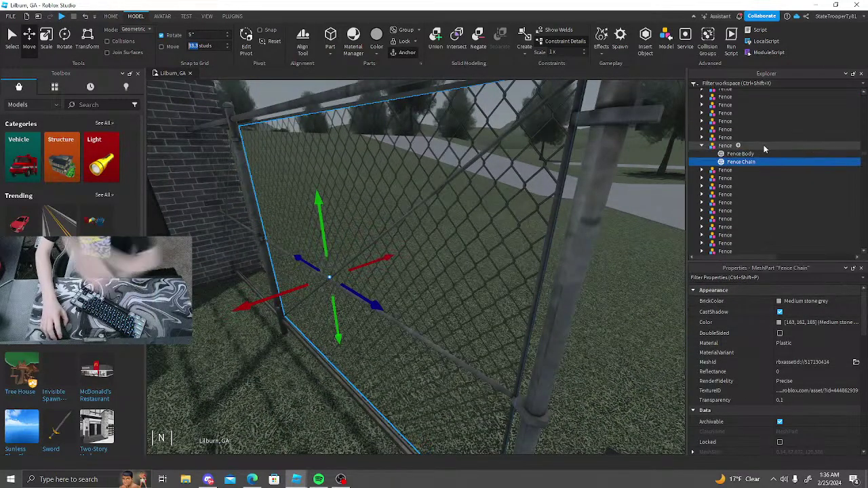
{"action": "left_click", "coordinate": [715, 138]}
{"action": "left_click", "coordinate": [719, 145]}
{"action": "key", "text": "f"}
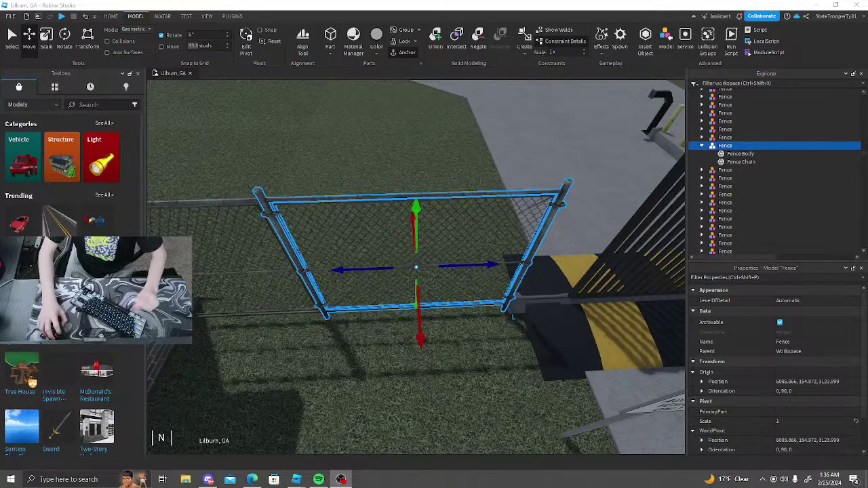
{"action": "right_click_drag", "start_coordinate": [444, 271], "coordinate": [446, 268]}
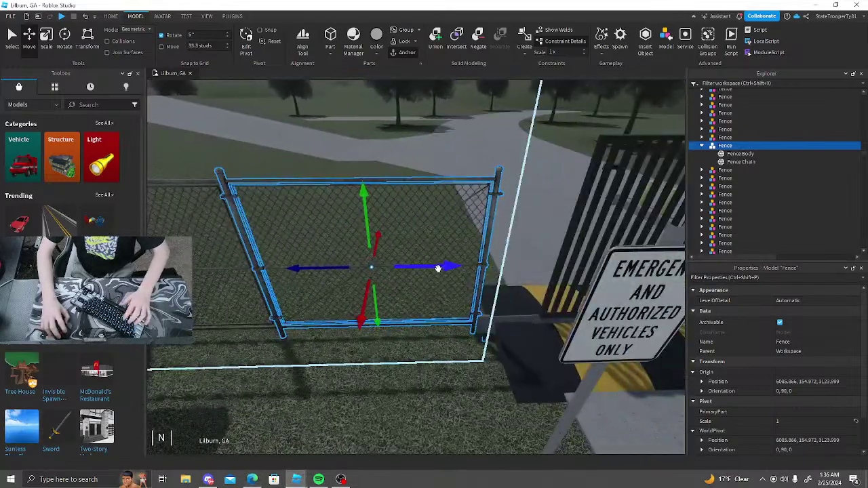
{"action": "left_click_drag", "start_coordinate": [446, 267], "coordinate": [516, 268]}
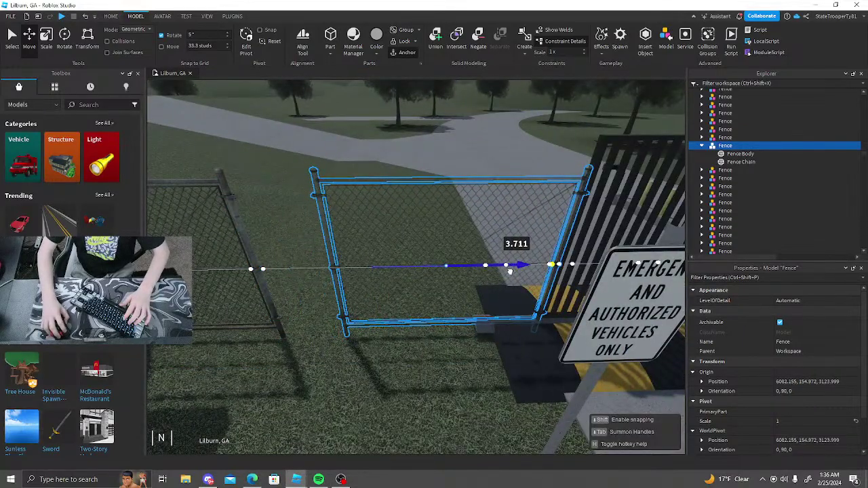
{"action": "scroll", "coordinate": [510, 270], "scroll_direction": "down", "scroll_amount": 5}
{"action": "scroll", "coordinate": [436, 223], "scroll_direction": "up", "scroll_amount": 10}
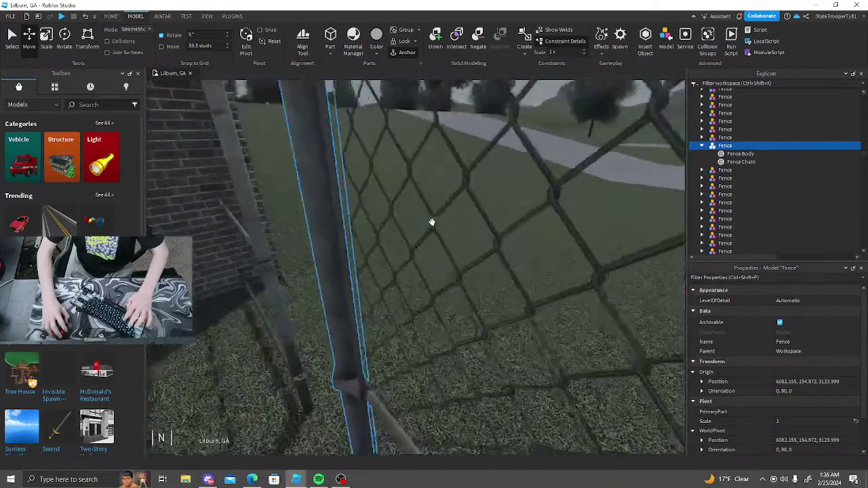
{"action": "scroll", "coordinate": [432, 222], "scroll_direction": "down", "scroll_amount": 6}
{"action": "scroll", "coordinate": [523, 210], "scroll_direction": "up", "scroll_amount": 6}
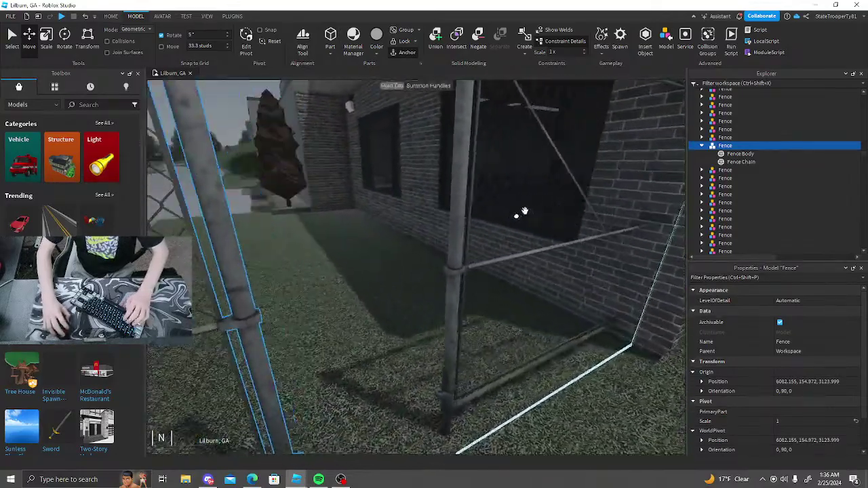
Select the next fence panel and check its alignment with the brick wall.
{"action": "right_click_drag", "start_coordinate": [523, 211], "coordinate": [523, 213]}
{"action": "scroll", "coordinate": [468, 235], "scroll_direction": "up", "scroll_amount": 5}
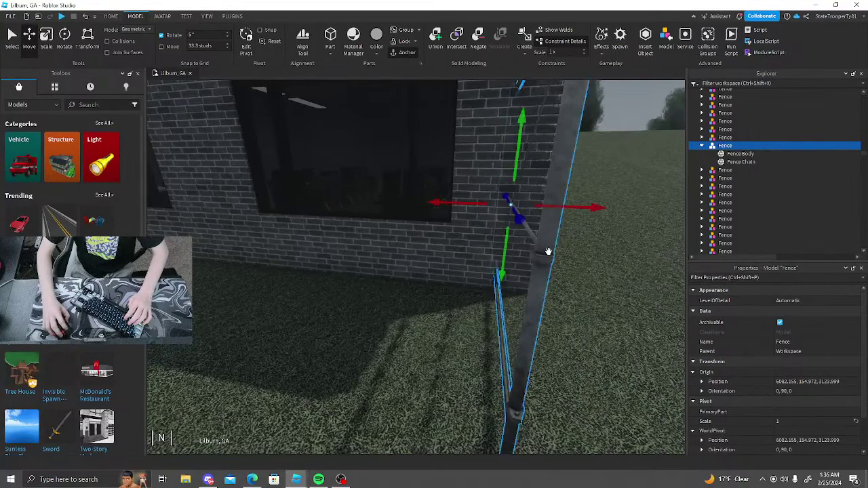
{"action": "left_click", "coordinate": [548, 252]}
{"action": "key", "text": "f"}
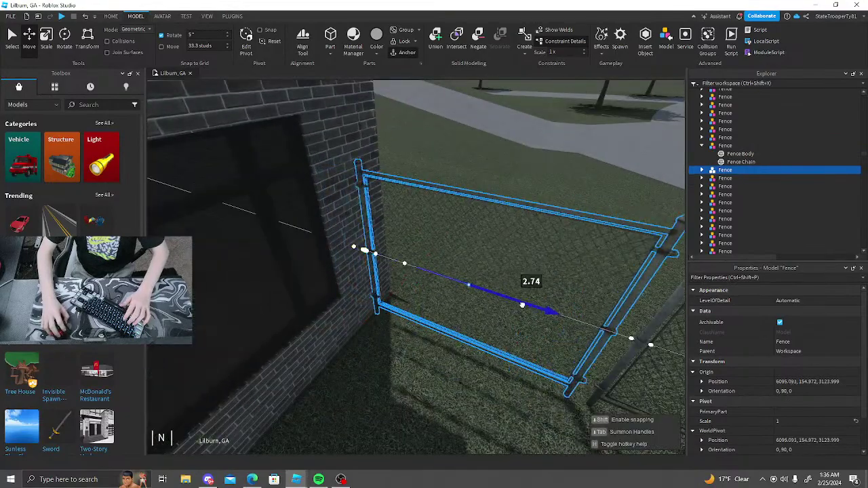
{"action": "right_click_drag", "start_coordinate": [534, 315], "coordinate": [534, 312]}
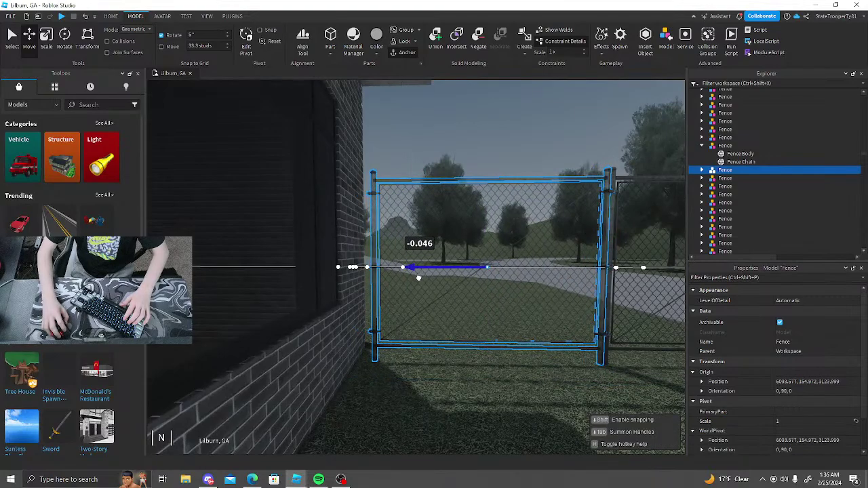
{"action": "left_click", "coordinate": [594, 110]}
{"action": "left_click", "coordinate": [540, 127]}
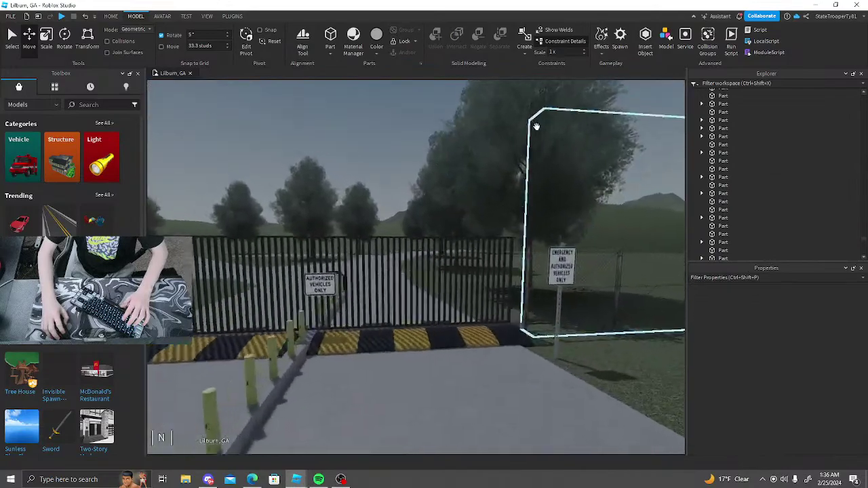
Select six chain-link fence sections and shift them together to straighten the fence line.
{"action": "right_click_drag", "start_coordinate": [536, 127], "coordinate": [538, 129]}
{"action": "left_click", "coordinate": [508, 217]}
{"action": "right_click_drag", "start_coordinate": [508, 217], "coordinate": [434, 249]}
{"action": "left_click", "coordinate": [387, 262]}
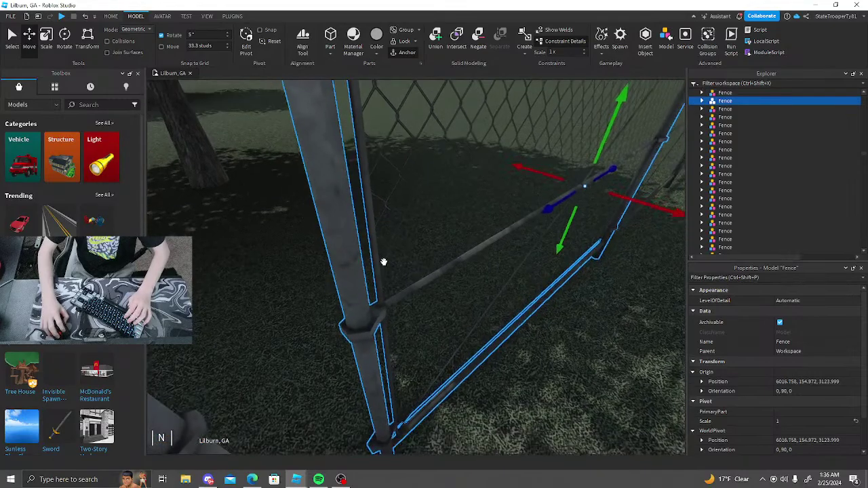
{"action": "right_click_drag", "start_coordinate": [384, 262], "coordinate": [473, 277]}
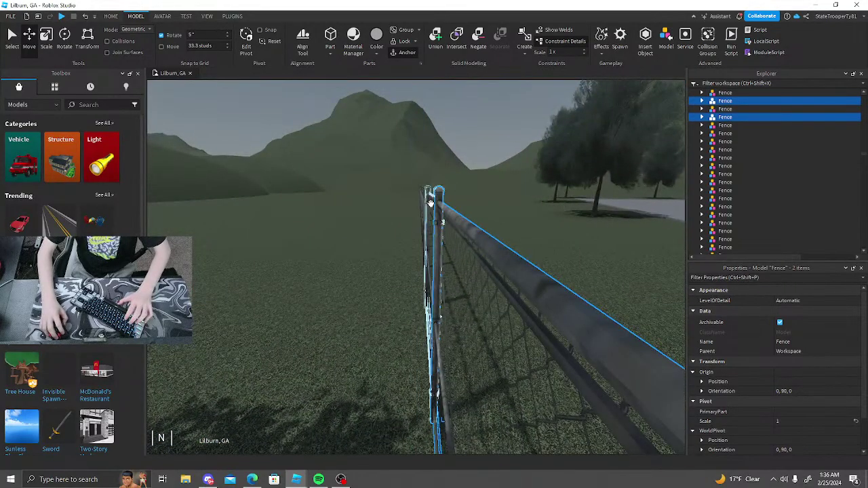
{"action": "right_click_drag", "start_coordinate": [424, 193], "coordinate": [440, 226]}
{"action": "left_click", "coordinate": [439, 226], "text": "ctrl"}
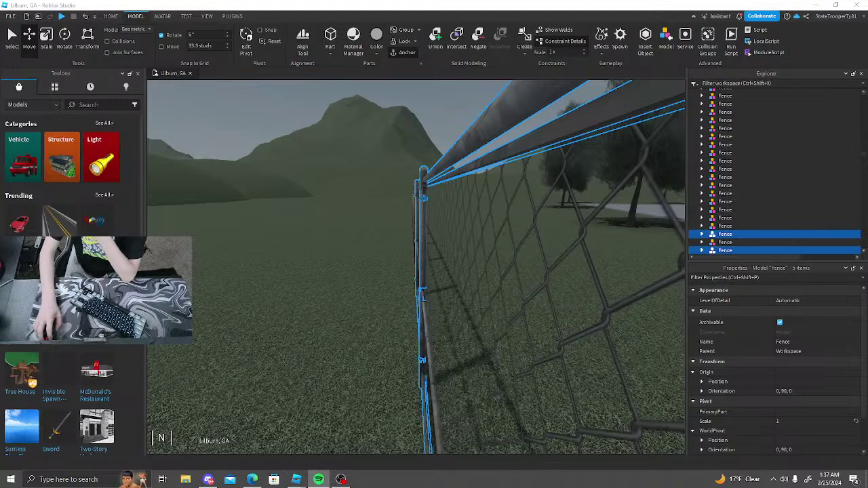
{"action": "right_click_drag", "start_coordinate": [461, 227], "coordinate": [225, 289]}
{"action": "left_click", "coordinate": [455, 262], "text": "ctrl"}
{"action": "left_click_drag", "start_coordinate": [210, 290], "coordinate": [299, 132]}
{"action": "right_click_drag", "start_coordinate": [299, 133], "coordinate": [367, 54]}
{"action": "left_click", "coordinate": [310, 132]}
Start a play-test with F5 and walk the avatar through the opening gate.
{"action": "key", "text": "w"}
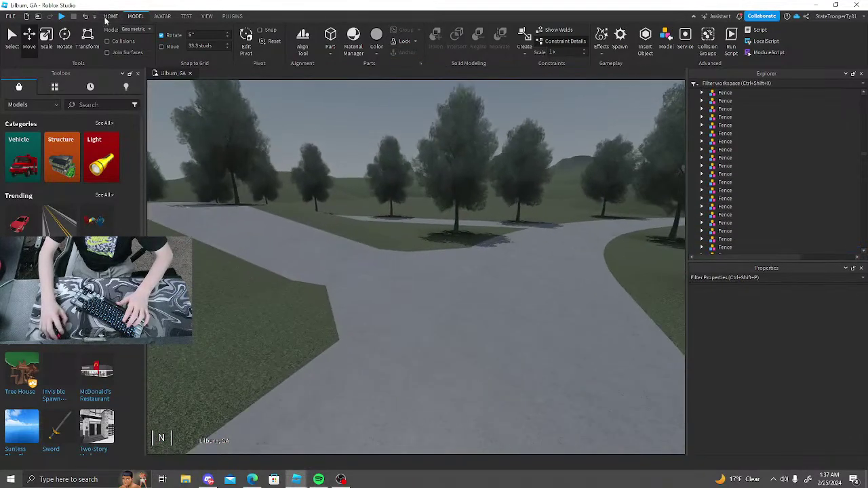
{"action": "scroll", "coordinate": [408, 49], "scroll_direction": "up", "scroll_amount": 1}
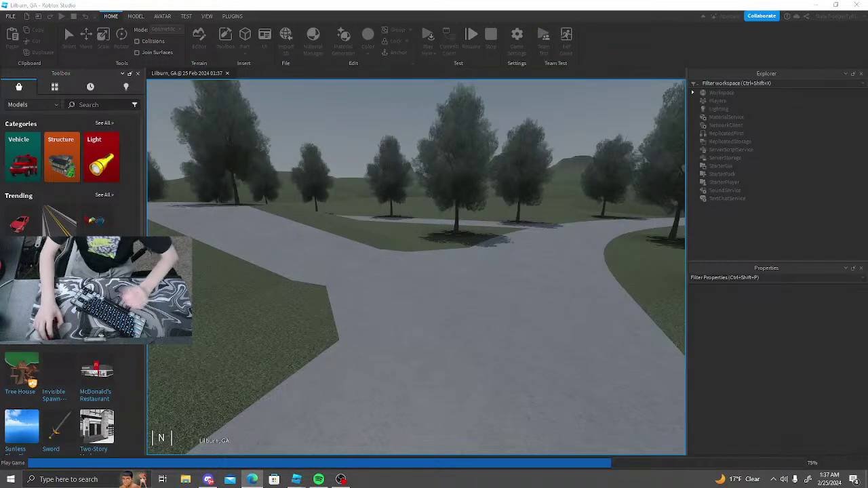
{"action": "key", "text": "F5"}
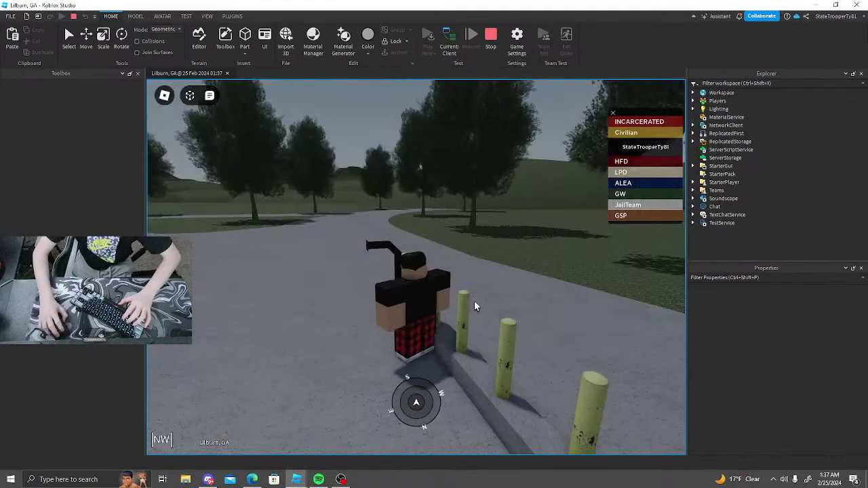
{"action": "key", "text": "w"}
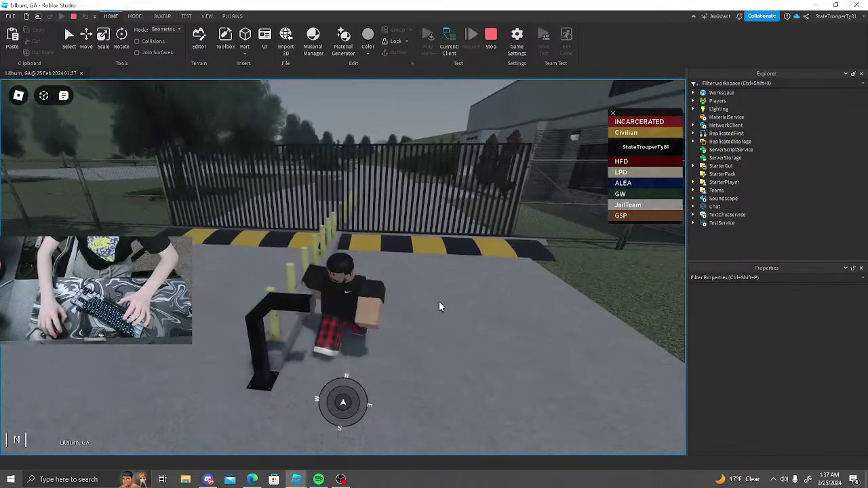
{"action": "right_click_drag", "start_coordinate": [439, 308], "coordinate": [531, 279]}
{"action": "key", "text": "w"}
{"action": "key", "text": "w"}
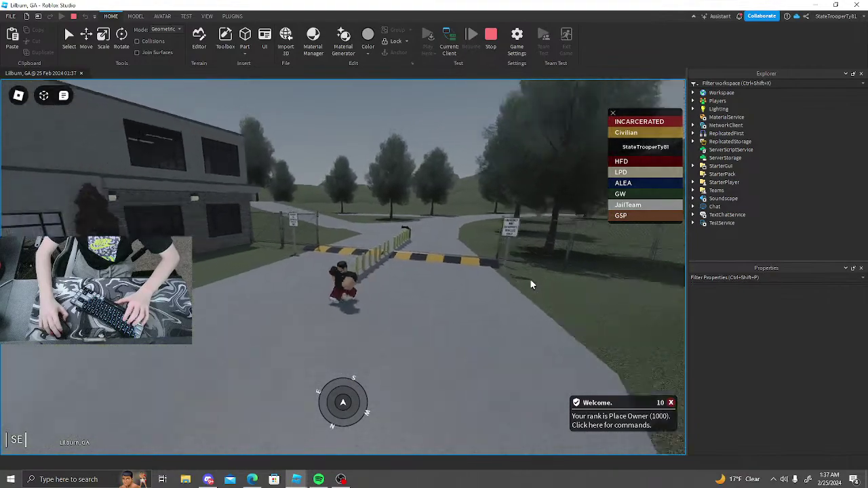
{"action": "scroll", "coordinate": [530, 279], "scroll_direction": "down", "scroll_amount": 10}
{"action": "scroll", "coordinate": [530, 279], "scroll_direction": "up", "scroll_amount": 10}
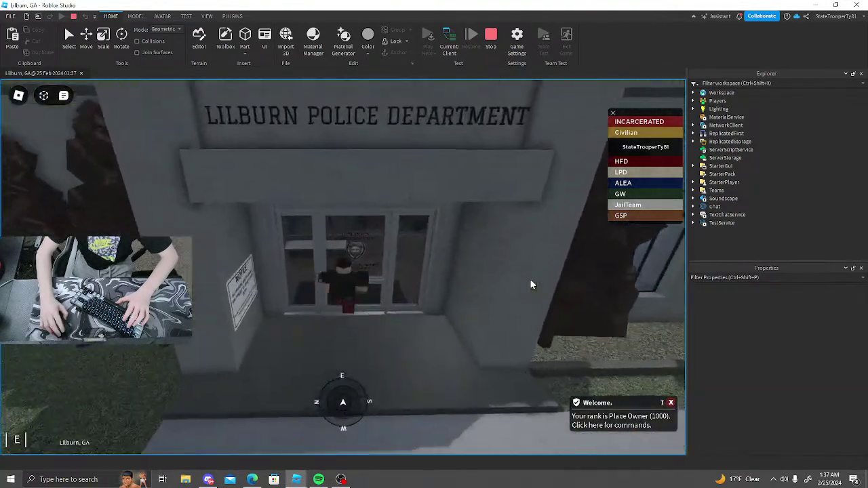
{"action": "scroll", "coordinate": [529, 279], "scroll_direction": "up", "scroll_amount": 3}
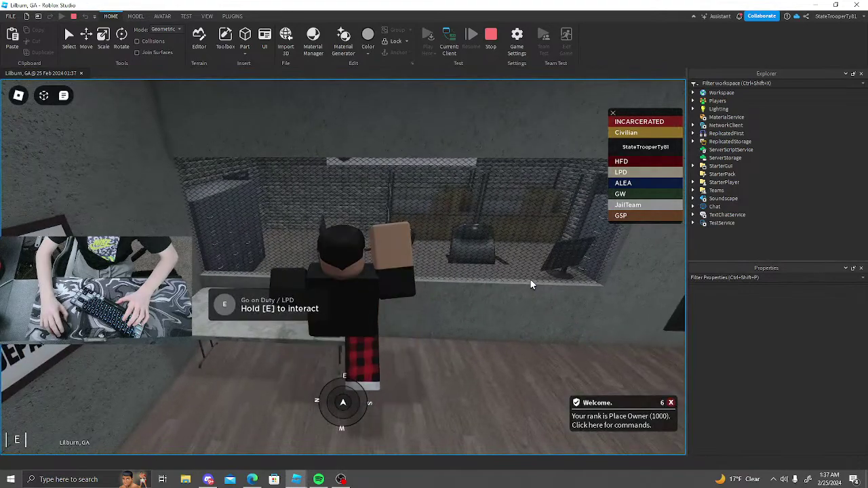
Go on duty with LPD, walk to the LOGISTICS door keypad, then stop the test.
{"action": "key", "text": "e"}
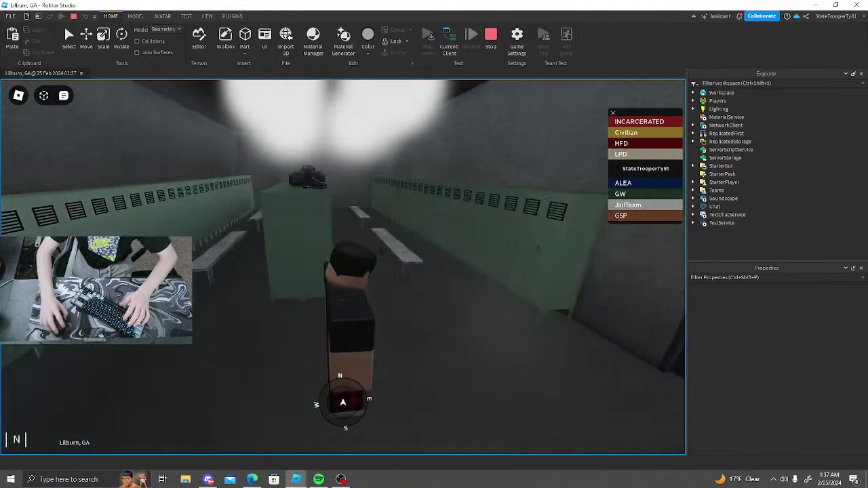
{"action": "key", "text": "w"}
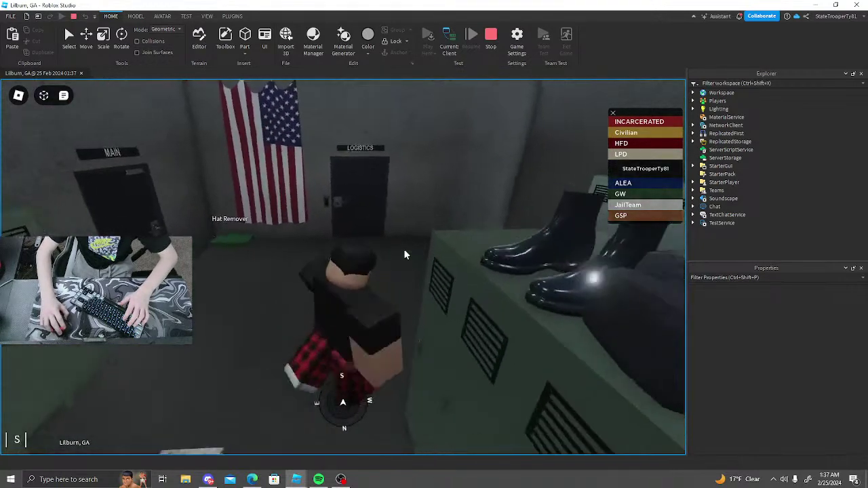
{"action": "key", "text": "s"}
{"action": "key", "text": "d"}
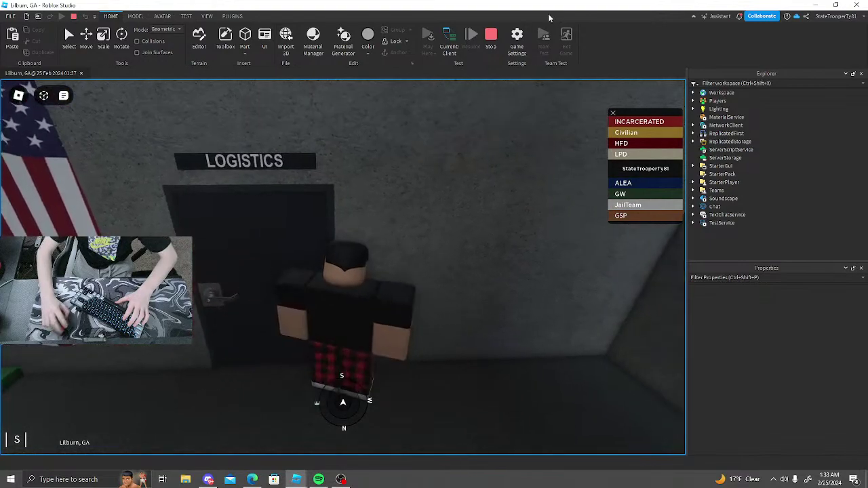
{"action": "left_click", "coordinate": [491, 38]}
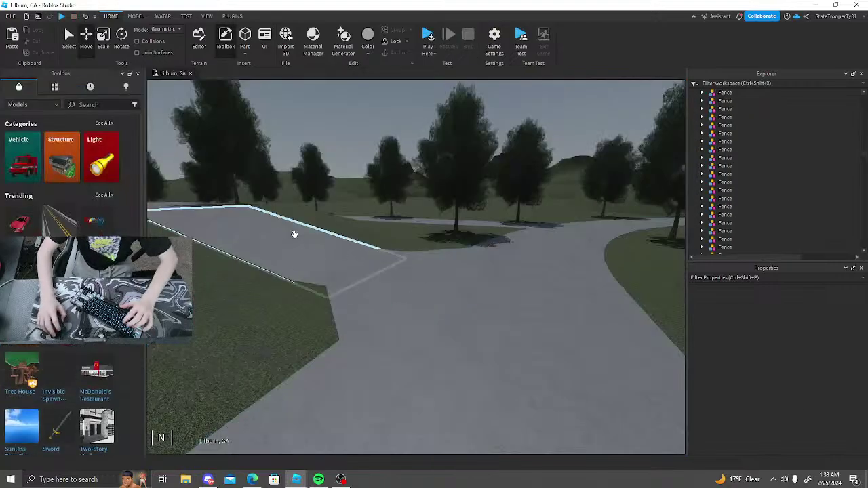
Open and close the gate's door, door1 and Button scripts, checking the group ID on line 4.
{"action": "right_click_drag", "start_coordinate": [371, 272], "coordinate": [372, 244]}
{"action": "left_click", "coordinate": [372, 244]}
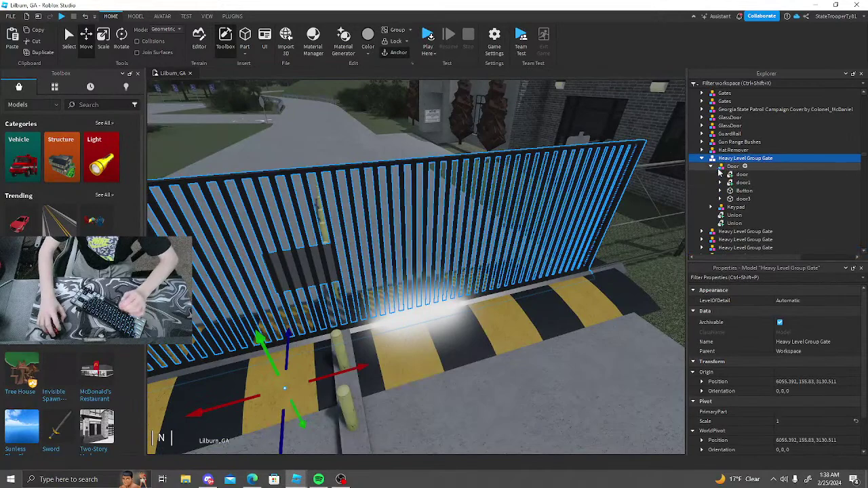
{"action": "left_click", "coordinate": [739, 174]}
{"action": "double_click", "coordinate": [740, 191]}
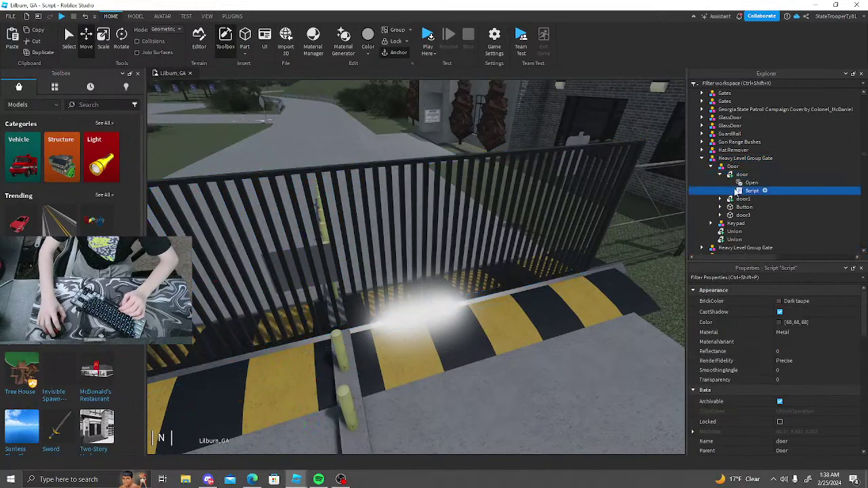
{"action": "left_click", "coordinate": [232, 73]}
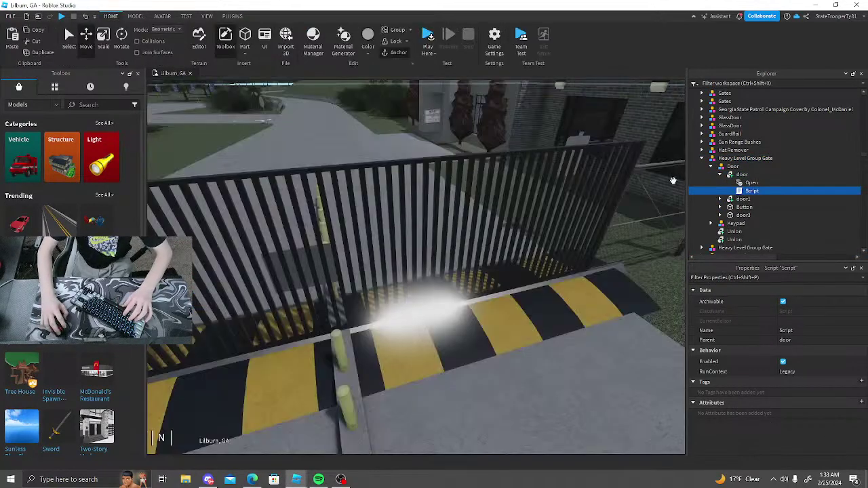
{"action": "double_click", "coordinate": [743, 215]}
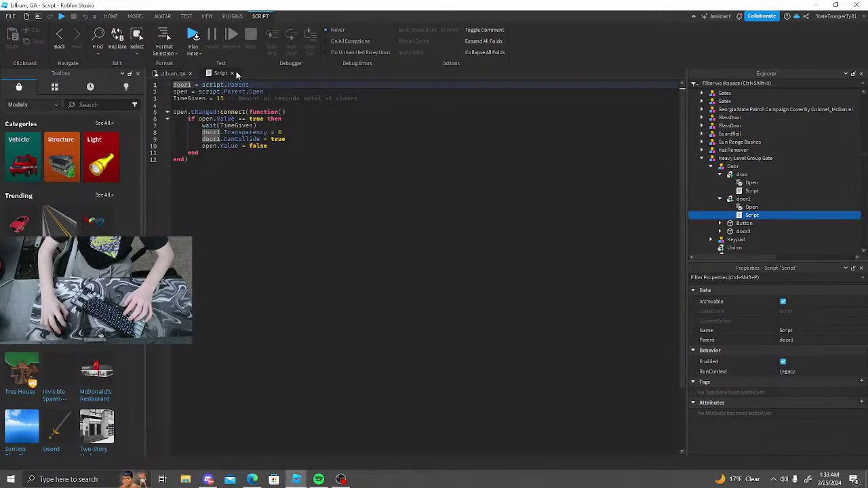
{"action": "left_click", "coordinate": [233, 73]}
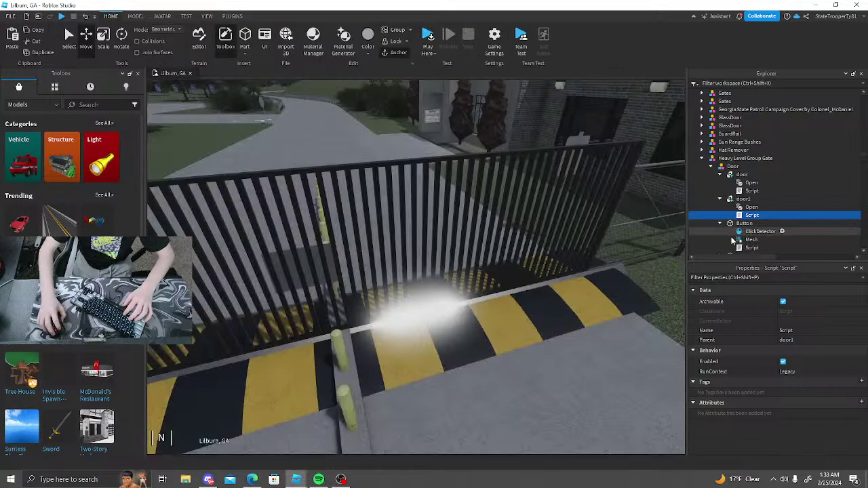
{"action": "double_click", "coordinate": [749, 248]}
{"action": "left_click", "coordinate": [205, 105]}
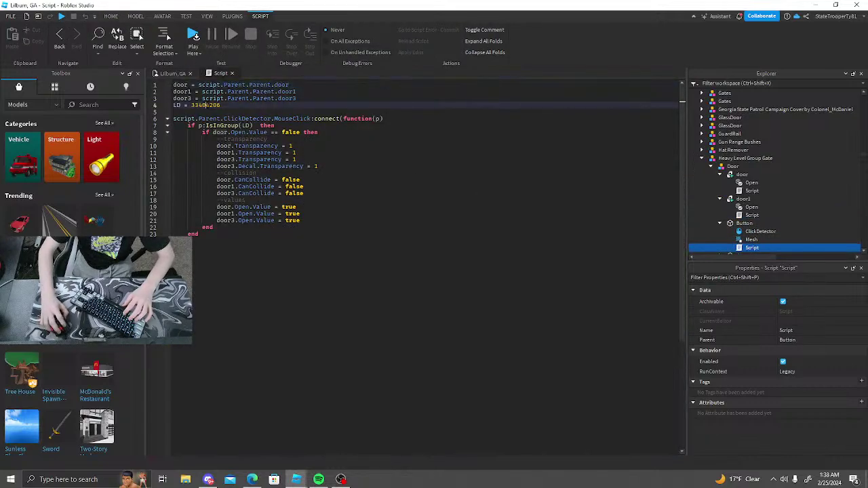
{"action": "left_click", "coordinate": [232, 73]}
Fly to the REPORTS door, then expand its keypad model and UselessParts group in Explorer.
{"action": "key", "text": "w"}
{"action": "key", "text": "w"}
{"action": "key", "text": "w"}
{"action": "key", "text": "w"}
{"action": "key", "text": "w"}
{"action": "key", "text": "w"}
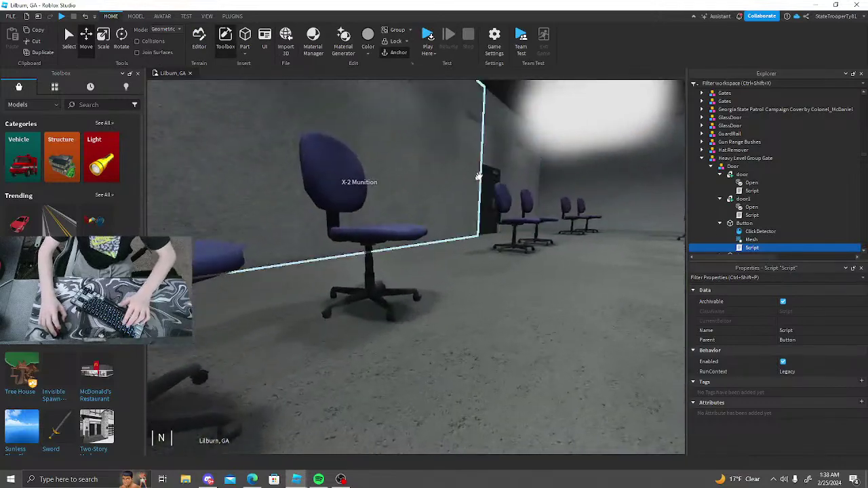
{"action": "key", "text": "w"}
{"action": "key", "text": "w"}
{"action": "key", "text": "w"}
{"action": "key", "text": "w"}
{"action": "key", "text": "w"}
{"action": "key", "text": "w"}
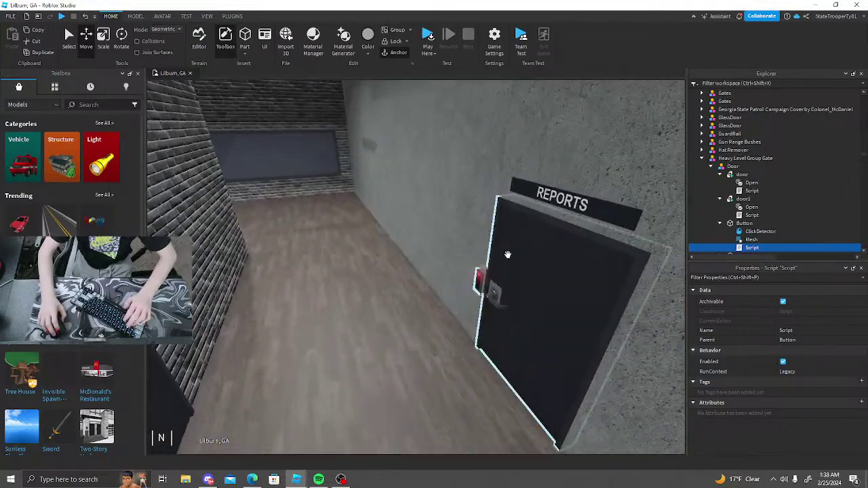
{"action": "left_click", "coordinate": [507, 254]}
{"action": "left_click", "coordinate": [703, 159]}
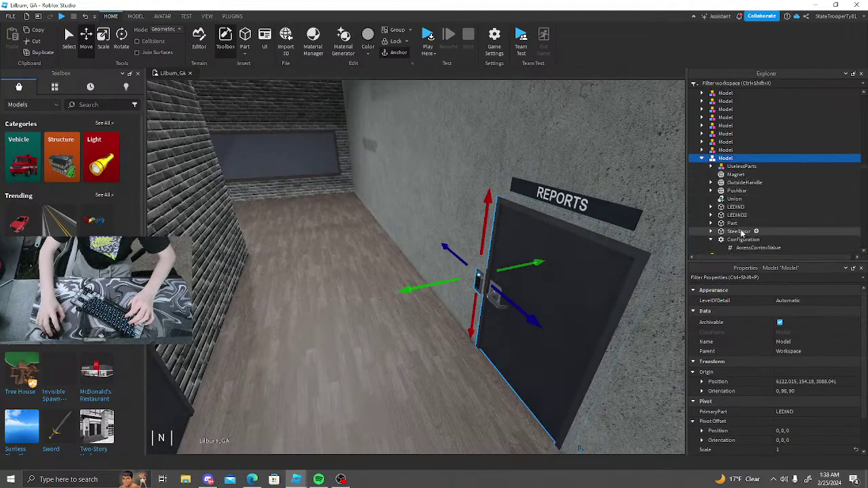
{"action": "scroll", "coordinate": [739, 217], "scroll_direction": "down", "scroll_amount": 2}
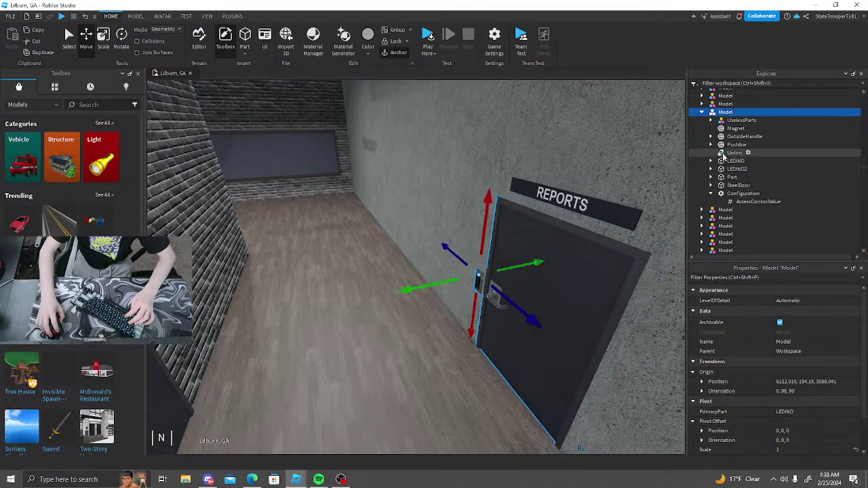
{"action": "left_click", "coordinate": [711, 121]}
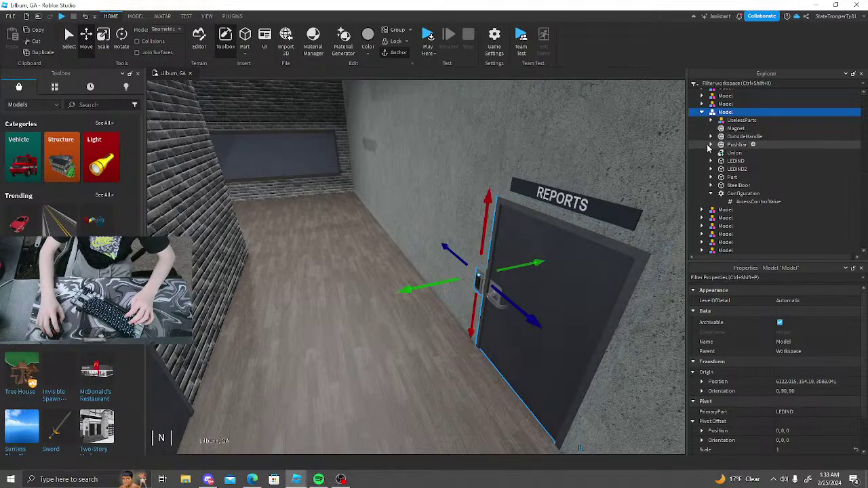
Inspect the Union, AccessControlValue, Configuration folder and UselessParts children, including the inner mesh.
{"action": "left_click", "coordinate": [712, 169]}
{"action": "left_click", "coordinate": [735, 152]}
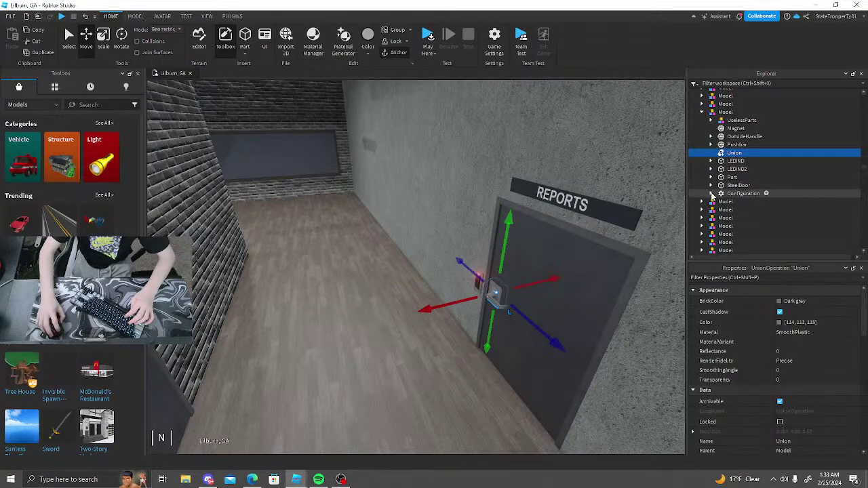
{"action": "left_click", "coordinate": [754, 201]}
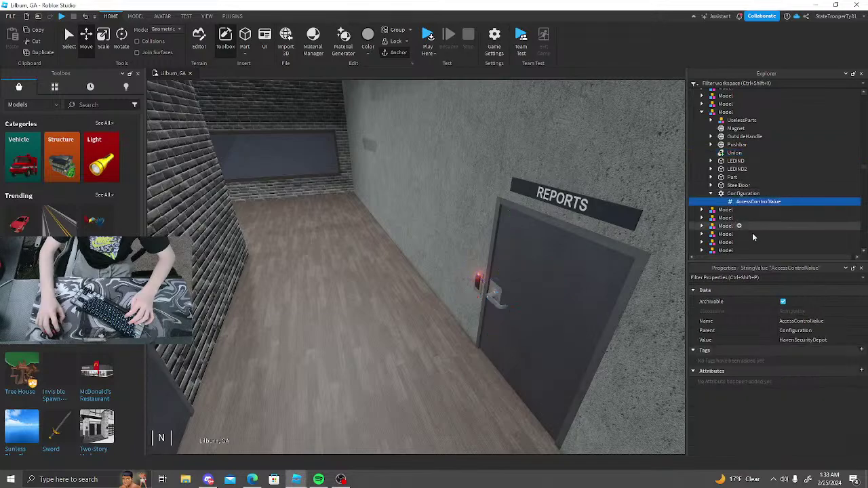
{"action": "left_click", "coordinate": [746, 194]}
{"action": "scroll", "coordinate": [746, 193], "scroll_direction": "up", "scroll_amount": 1}
{"action": "left_click", "coordinate": [740, 143]}
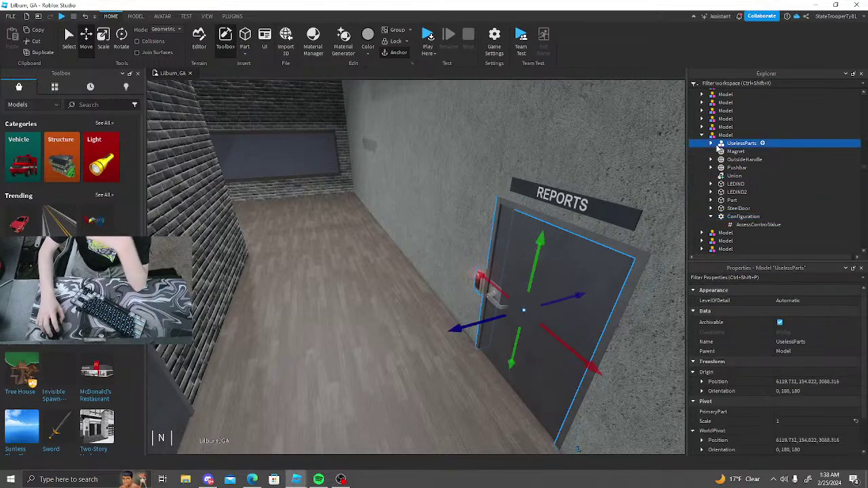
{"action": "left_click", "coordinate": [717, 150]}
{"action": "left_click", "coordinate": [741, 167]}
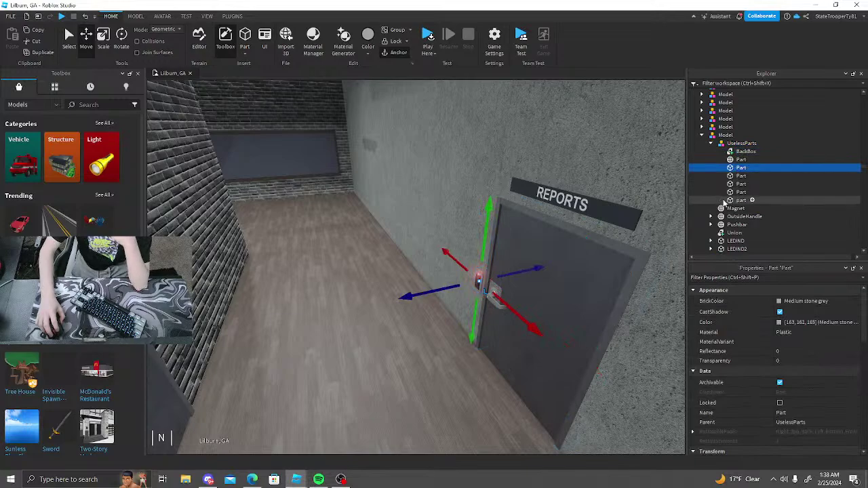
{"action": "left_click", "coordinate": [720, 200]}
{"action": "left_click", "coordinate": [747, 209]}
Find which UselessParts part is the red wall switch and zoom onto it.
{"action": "left_click", "coordinate": [741, 200]}
{"action": "left_click", "coordinate": [741, 192]}
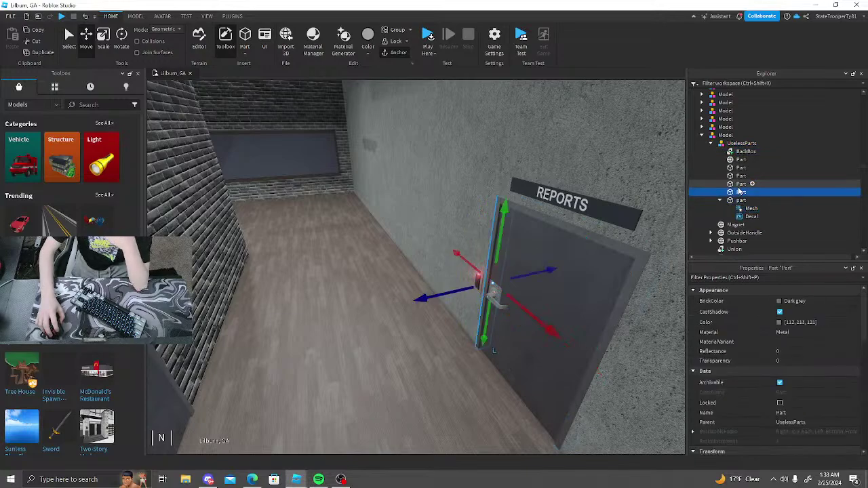
{"action": "left_click", "coordinate": [742, 184]}
{"action": "left_click", "coordinate": [741, 176]}
{"action": "left_click", "coordinate": [742, 168]}
{"action": "left_click", "coordinate": [742, 159]}
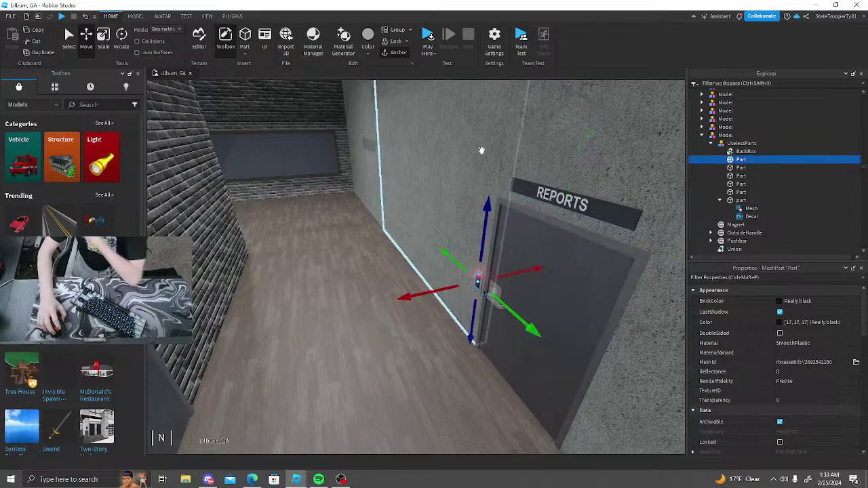
{"action": "key", "text": "f"}
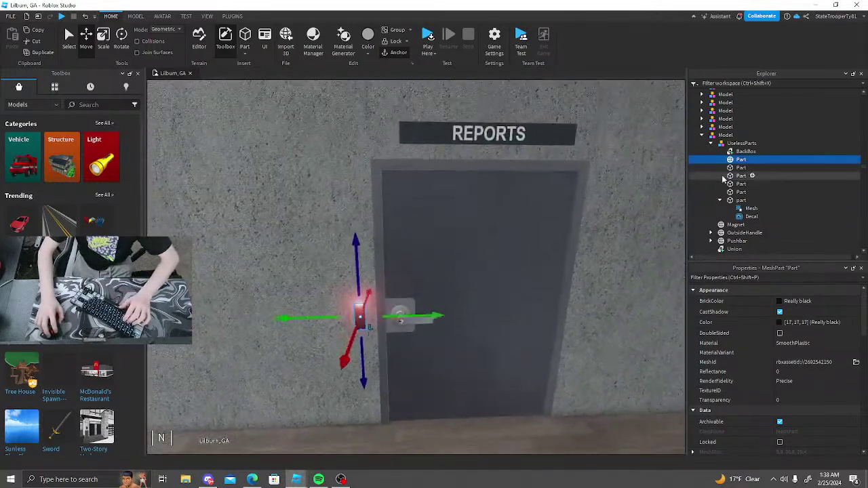
Nest the Union piece inside LEDIND after checking BackBox, ClickDetector and Pushbar.
{"action": "left_click", "coordinate": [741, 200]}
{"action": "left_click", "coordinate": [731, 152]}
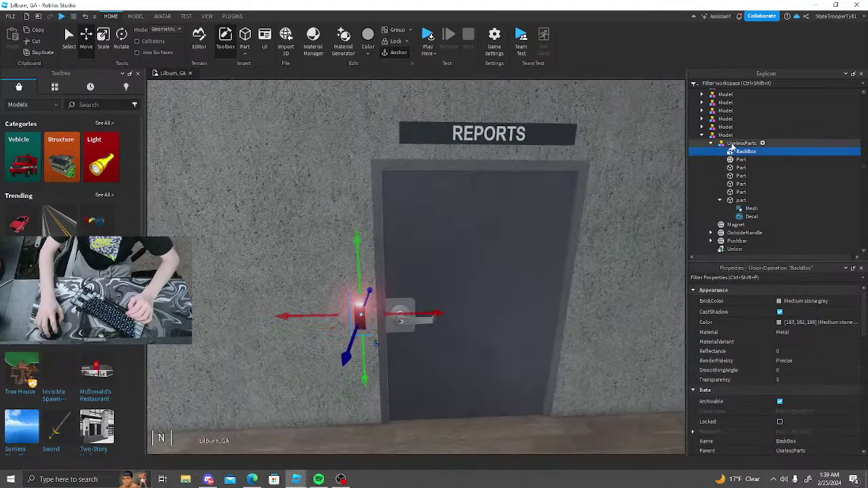
{"action": "scroll", "coordinate": [719, 162], "scroll_direction": "down", "scroll_amount": 3}
{"action": "left_click", "coordinate": [720, 171]}
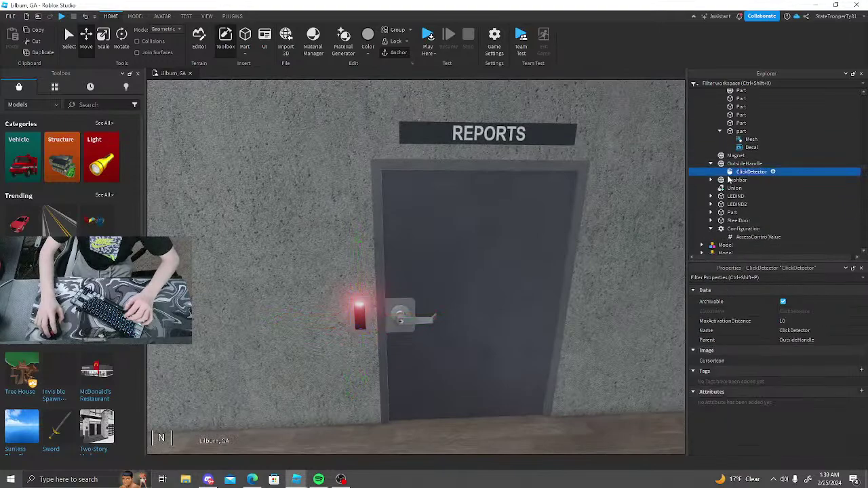
{"action": "left_click", "coordinate": [710, 179]}
{"action": "left_click_drag", "start_coordinate": [735, 196], "coordinate": [736, 204]}
{"action": "left_click", "coordinate": [743, 204]}
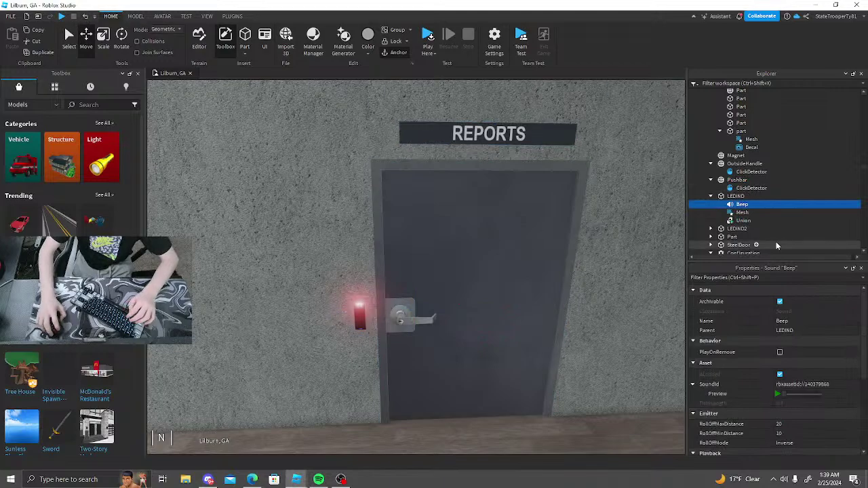
Inspect the children of LEDIND2, Part (HighSecurityLock) and SteelDoor, then reselect the REPORTS door.
{"action": "scroll", "coordinate": [720, 163], "scroll_direction": "down", "scroll_amount": 3}
{"action": "left_click", "coordinate": [713, 160]}
{"action": "left_click", "coordinate": [711, 184]}
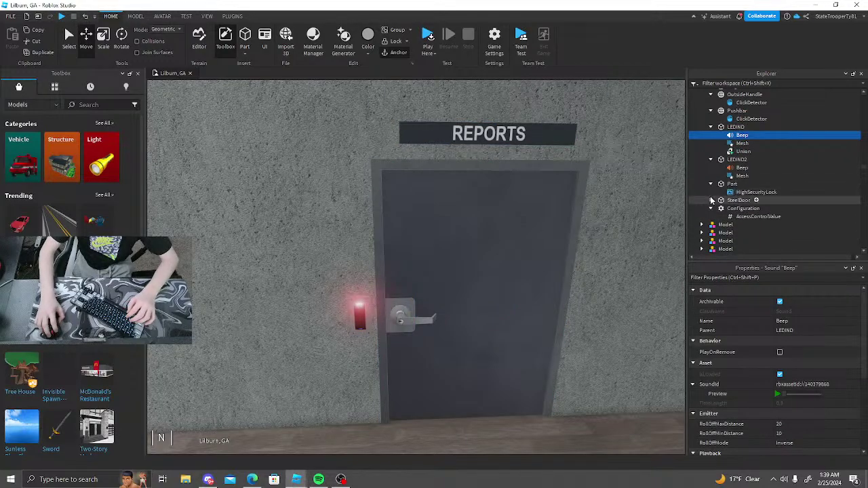
{"action": "left_click", "coordinate": [711, 200]}
{"action": "left_click", "coordinate": [433, 215]}
{"action": "right_click_drag", "start_coordinate": [432, 215], "coordinate": [283, 243]}
Frame the MAIN door keypad model and inspect the Beep sound under its LEDIND2.
{"action": "left_click", "coordinate": [284, 243]}
{"action": "key", "text": "f"}
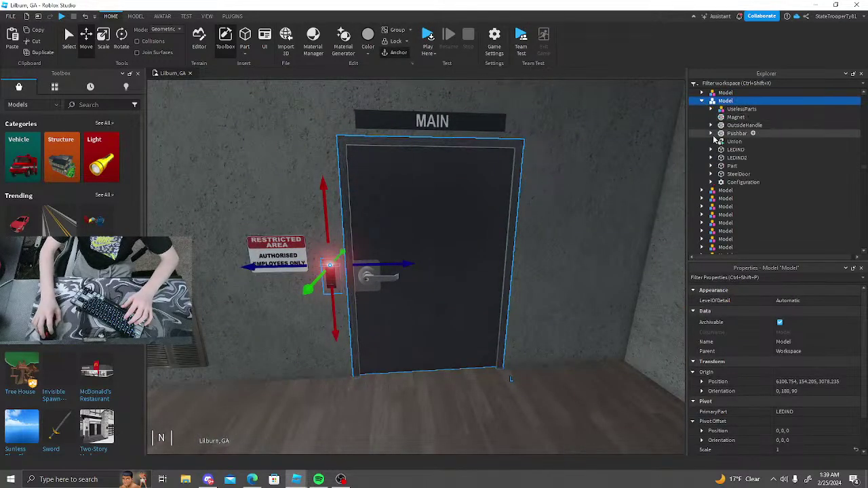
{"action": "left_click", "coordinate": [711, 173]}
{"action": "left_click", "coordinate": [742, 182]}
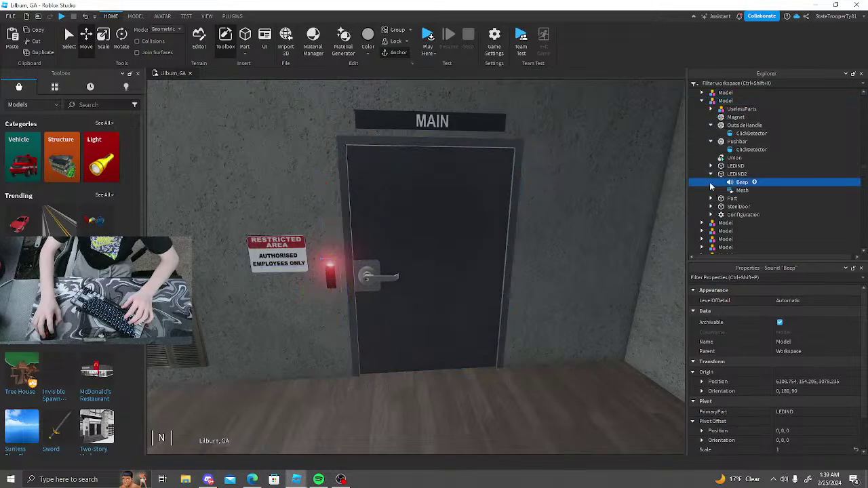
{"action": "key", "text": "e"}
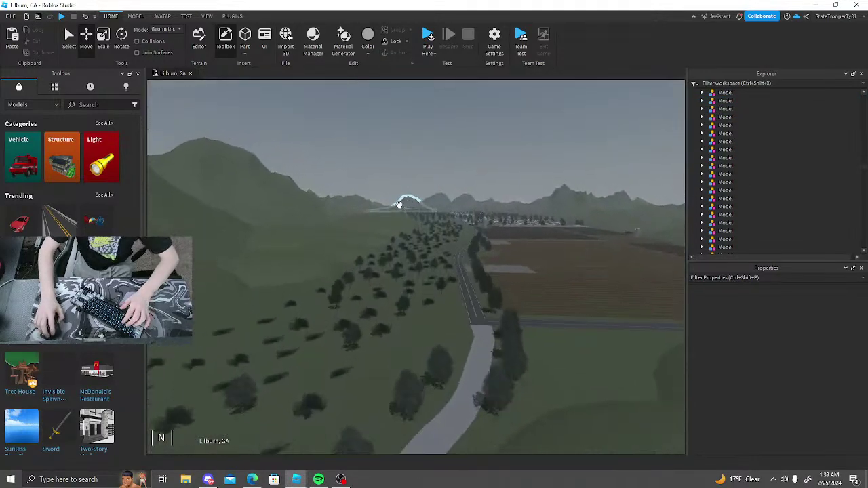
Navigate past the trees and fuel station to the exterior keypad door and select it.
{"action": "left_click", "coordinate": [388, 207]}
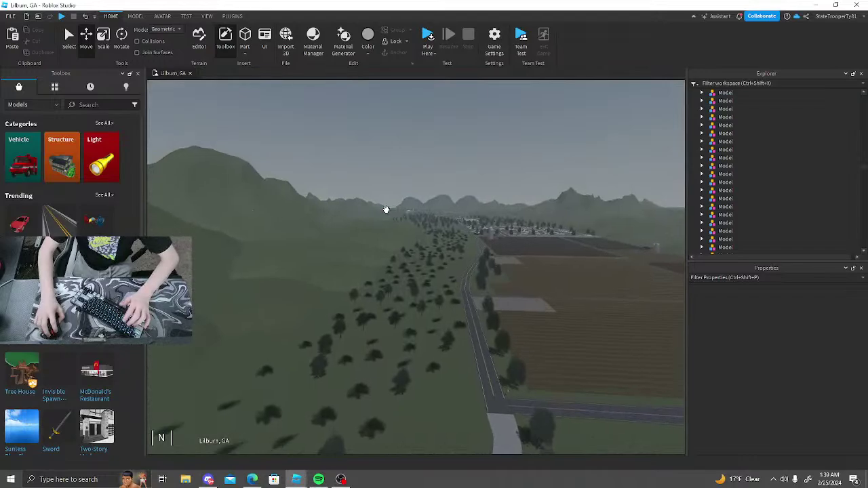
{"action": "key", "text": "f"}
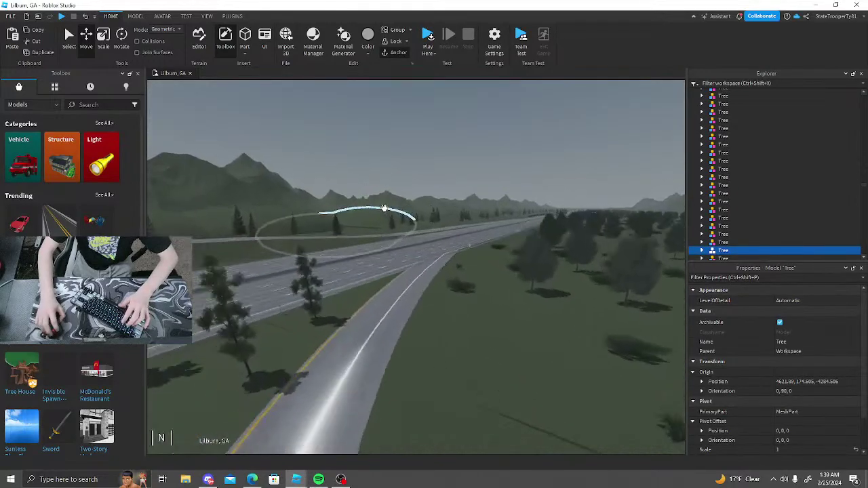
{"action": "right_click_drag", "start_coordinate": [384, 208], "coordinate": [602, 231]}
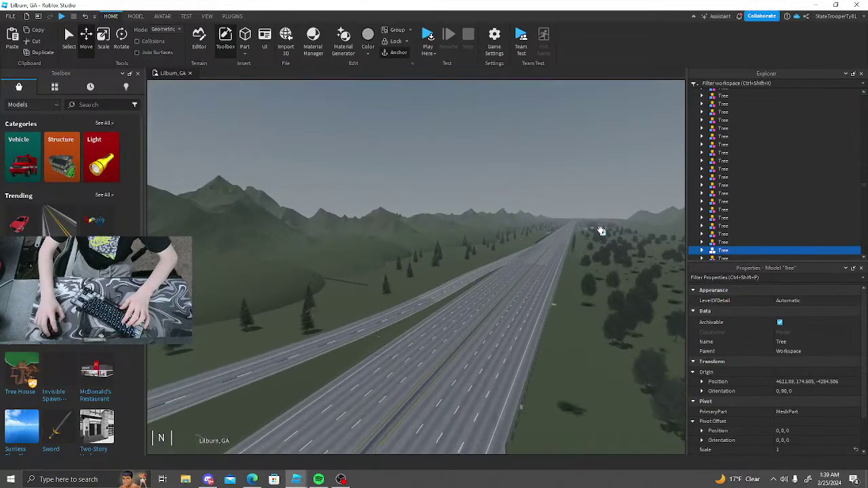
{"action": "left_click", "coordinate": [592, 226]}
{"action": "key", "text": "f"}
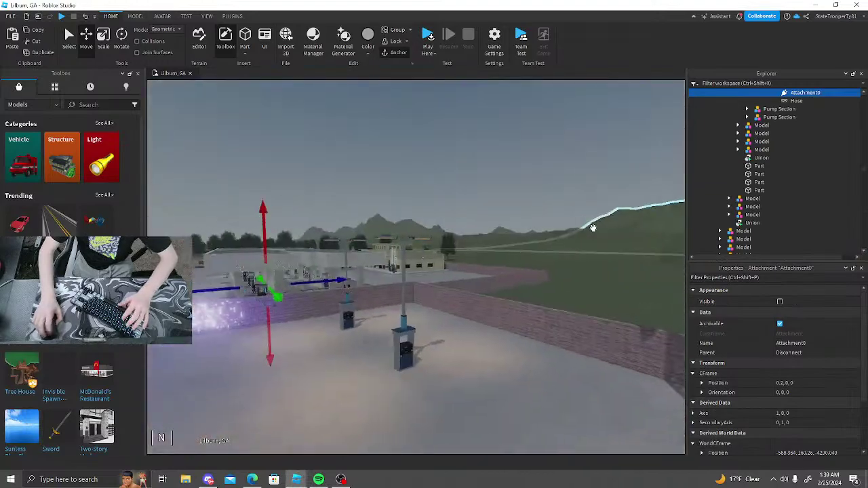
{"action": "right_click_drag", "start_coordinate": [597, 228], "coordinate": [376, 133]}
{"action": "left_click", "coordinate": [429, 159]}
{"action": "key", "text": "w"}
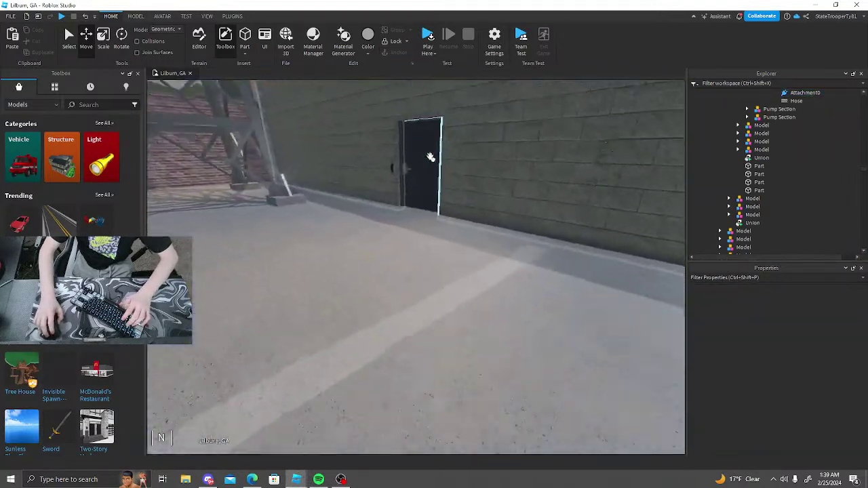
{"action": "left_click", "coordinate": [429, 159]}
{"action": "key", "text": "f"}
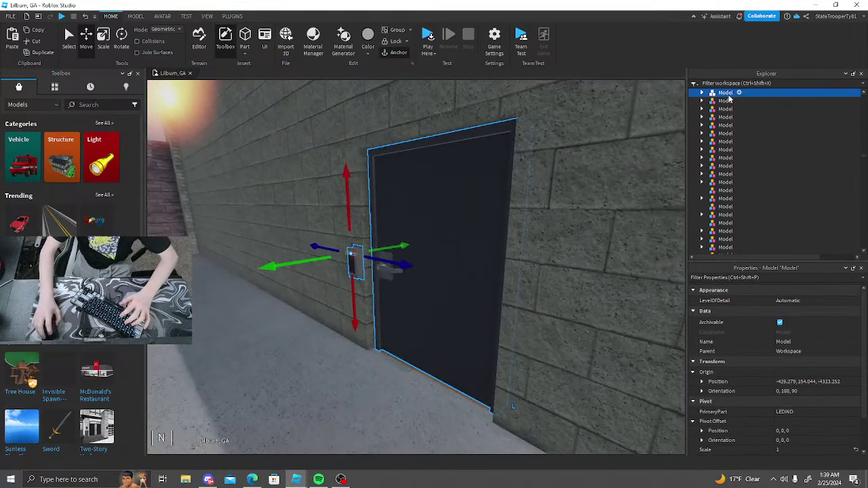
{"action": "right_click_drag", "start_coordinate": [386, 175], "coordinate": [431, 214]}
Carry the keypad door model across the map into the MAIN doorway and view it closely.
{"action": "left_click_drag", "start_coordinate": [433, 252], "coordinate": [445, 312]}
{"action": "left_click_drag", "start_coordinate": [379, 302], "coordinate": [351, 283]}
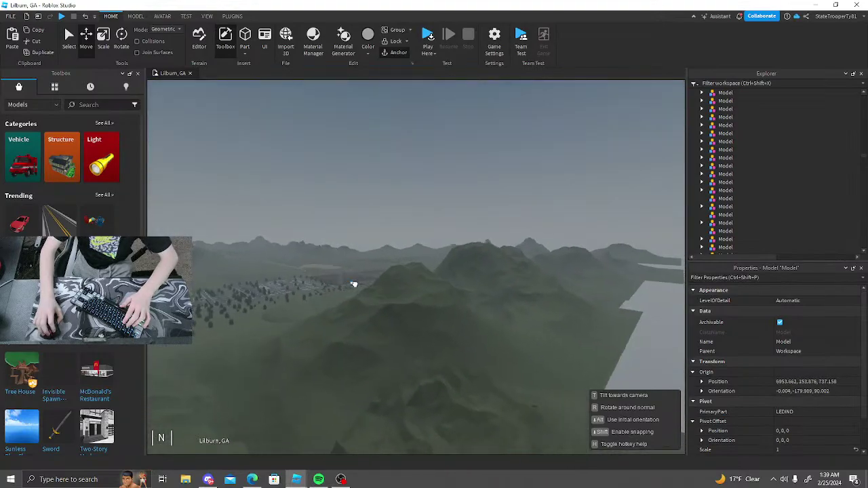
{"action": "left_click_drag", "start_coordinate": [464, 247], "coordinate": [402, 354]}
{"action": "key", "text": "w"}
{"action": "key", "text": "e"}
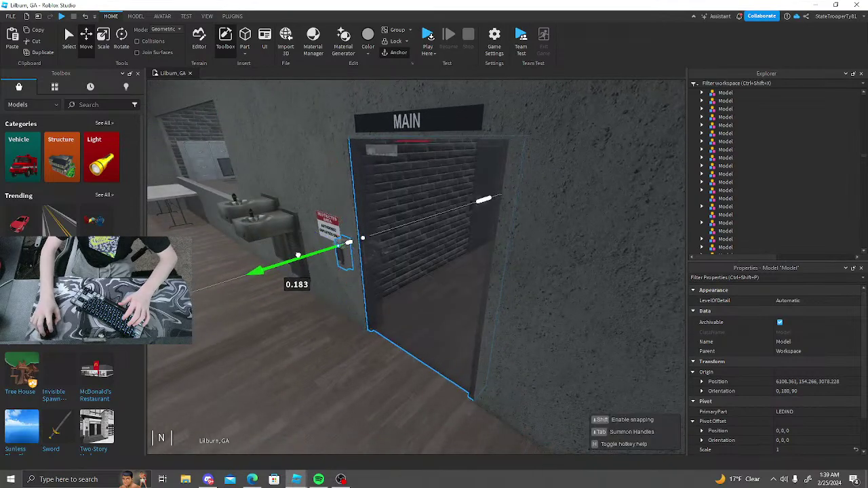
{"action": "right_click_drag", "start_coordinate": [296, 257], "coordinate": [485, 272]}
{"action": "scroll", "coordinate": [484, 272], "scroll_direction": "down", "scroll_amount": 3}
Select the BackBox, red LED and keypad parts and slide them about half a stud sideways.
{"action": "left_click", "coordinate": [443, 330]}
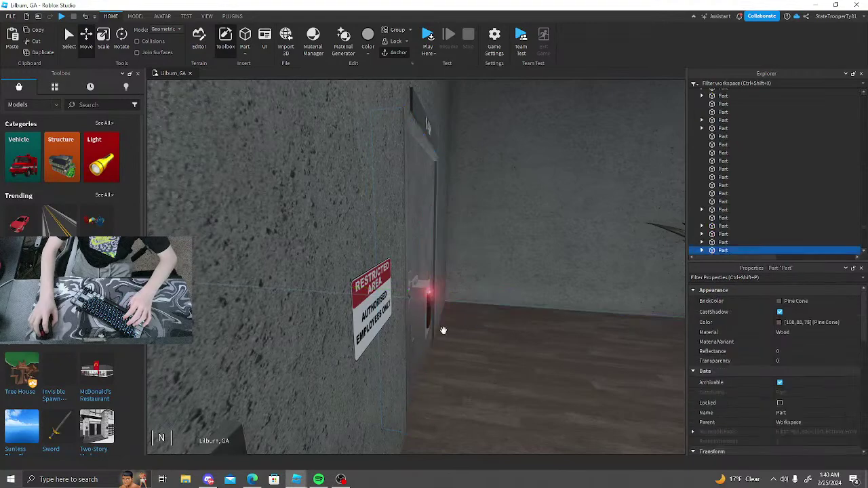
{"action": "key", "text": "f"}
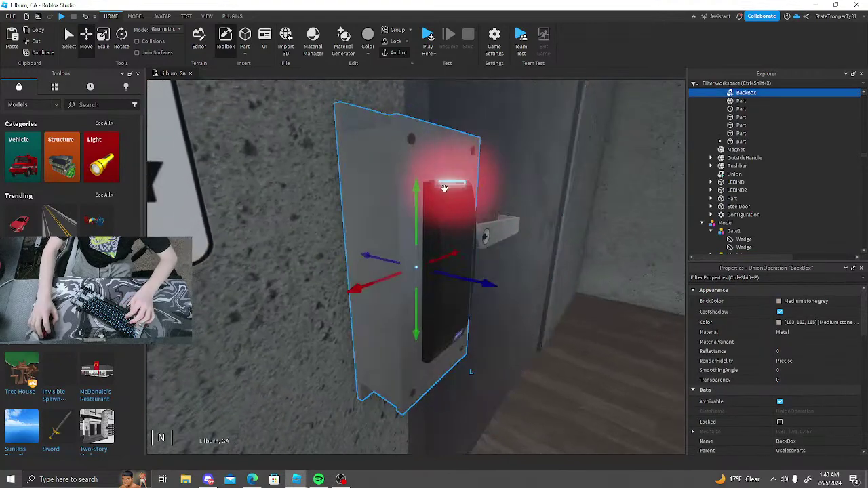
{"action": "left_click", "coordinate": [445, 187], "text": "ctrl"}
{"action": "left_click", "coordinate": [444, 203], "text": "ctrl"}
{"action": "right_click_drag", "start_coordinate": [444, 204], "coordinate": [465, 211]}
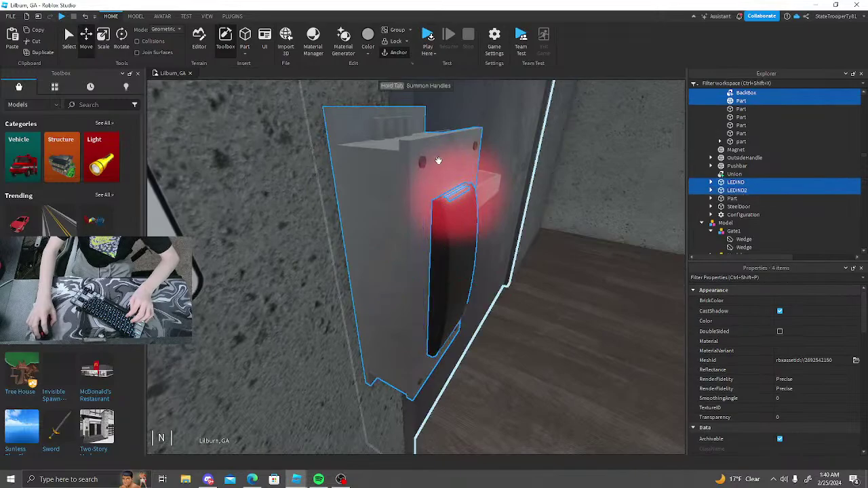
{"action": "right_click_drag", "start_coordinate": [439, 160], "coordinate": [439, 163]}
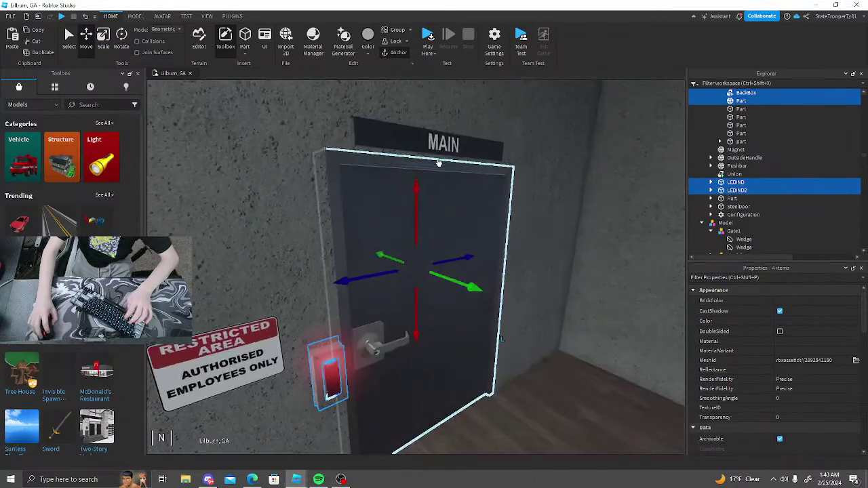
{"action": "left_click", "coordinate": [734, 191], "text": "ctrl"}
{"action": "right_click_drag", "start_coordinate": [533, 240], "coordinate": [405, 360]}
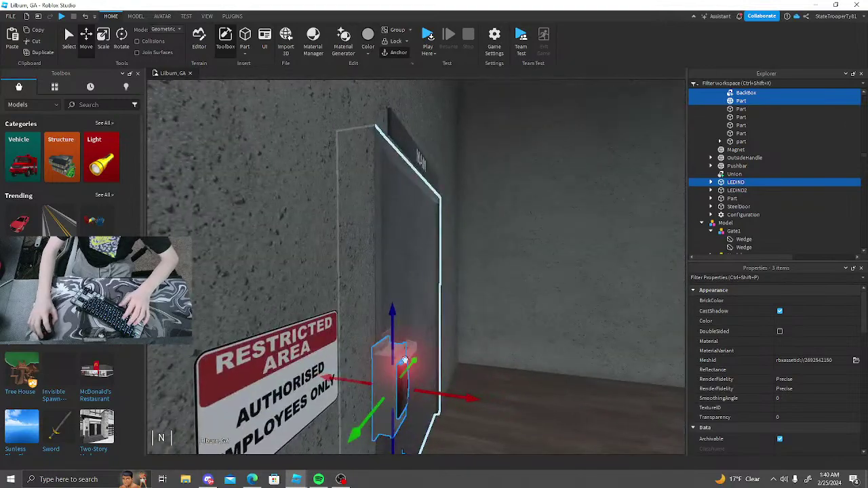
{"action": "left_click_drag", "start_coordinate": [462, 395], "coordinate": [416, 392]}
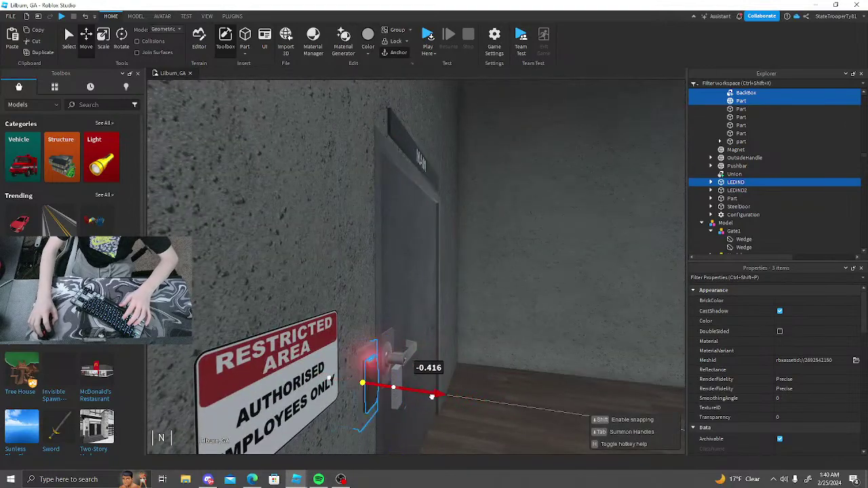
Add the pillar piece and push the keypad parts about 0.331 studs flush against the wall.
{"action": "scroll", "coordinate": [432, 397], "scroll_direction": "up", "scroll_amount": 3}
{"action": "left_click", "coordinate": [483, 407]}
{"action": "right_click_drag", "start_coordinate": [483, 407], "coordinate": [333, 237]}
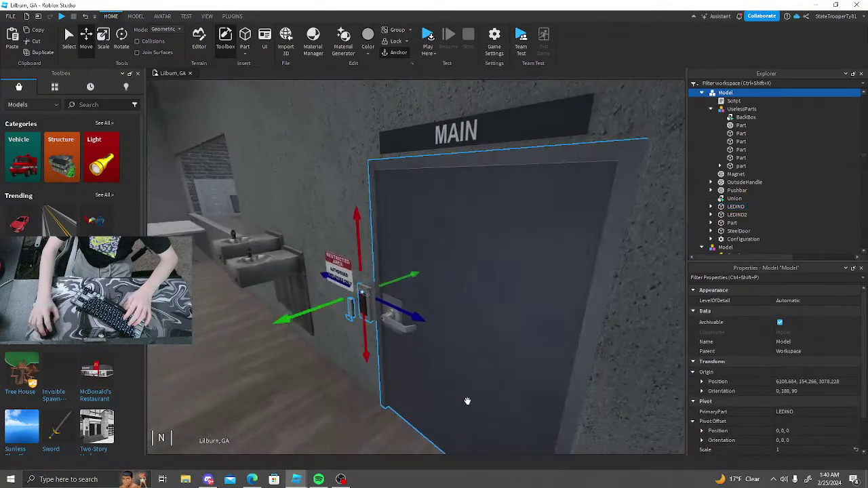
{"action": "key", "text": "ctrl+z"}
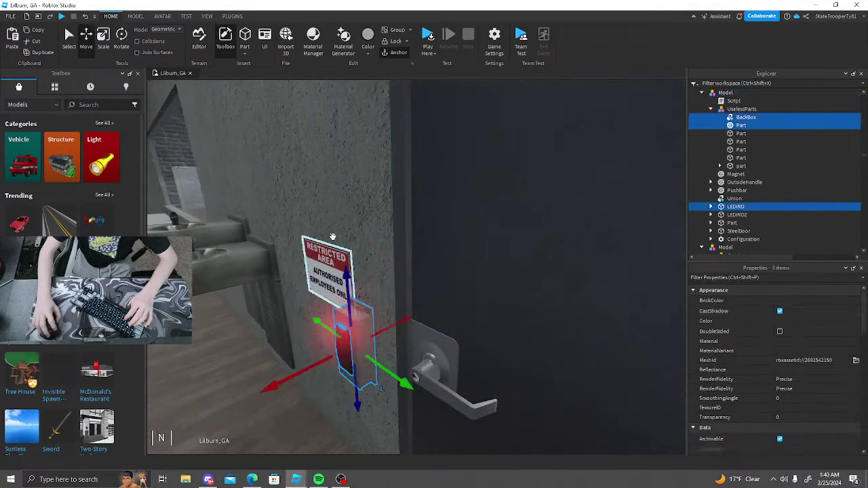
{"action": "key", "text": "f"}
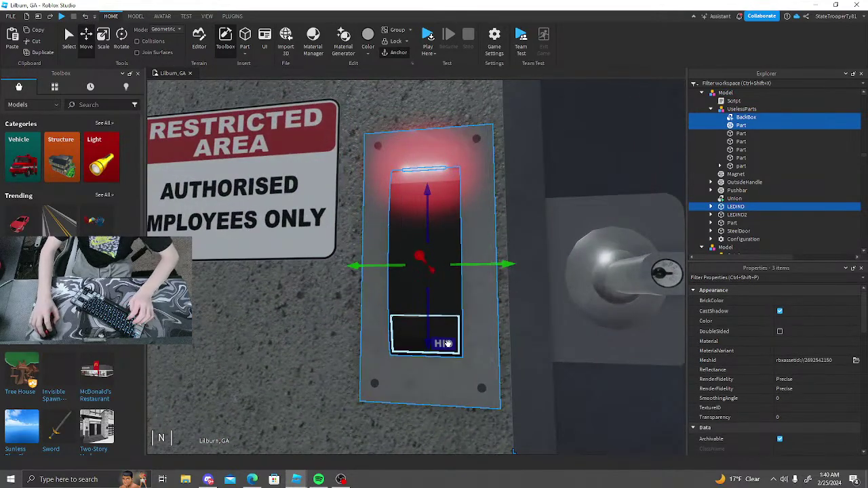
{"action": "right_click_drag", "start_coordinate": [447, 345], "coordinate": [378, 184]}
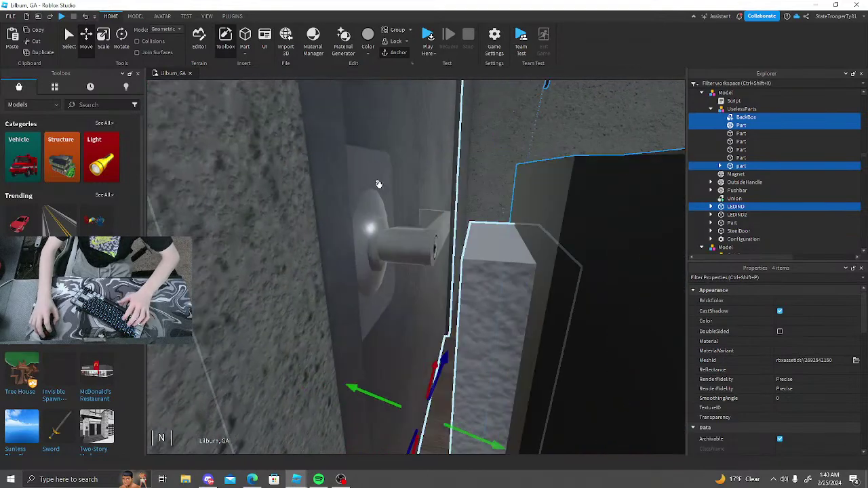
{"action": "right_click_drag", "start_coordinate": [510, 281], "coordinate": [491, 295]}
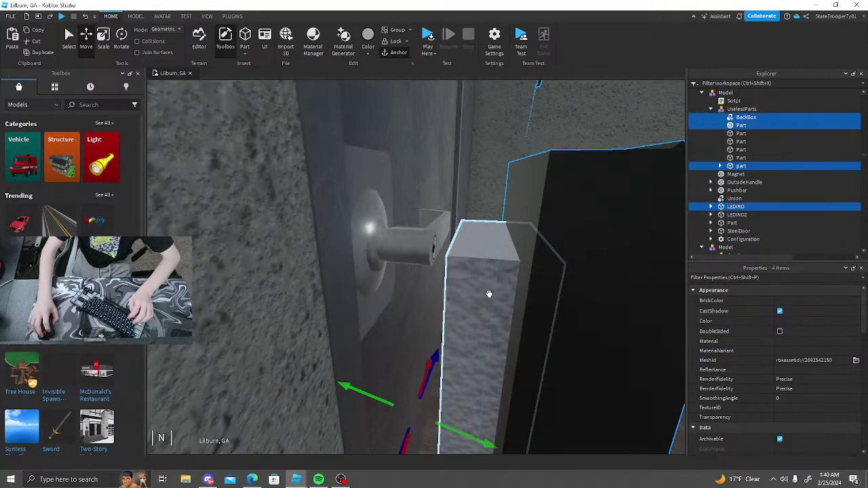
{"action": "left_click", "coordinate": [489, 294], "text": "ctrl"}
{"action": "key", "text": "f"}
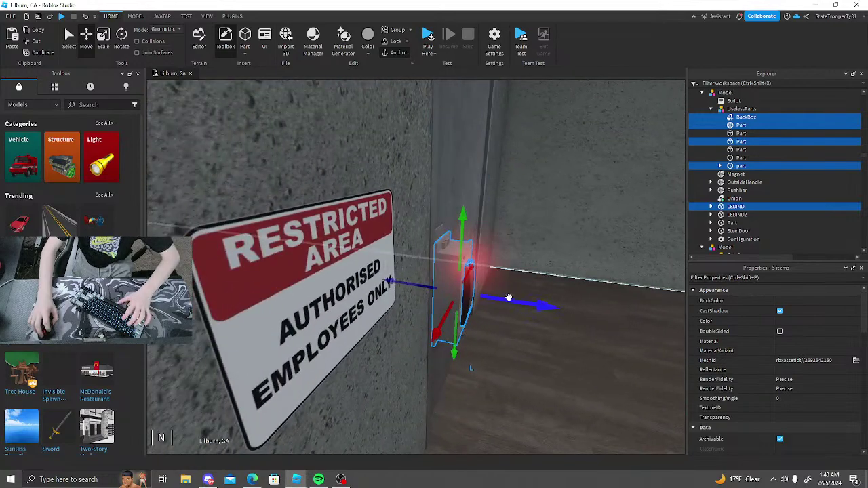
{"action": "left_click_drag", "start_coordinate": [509, 299], "coordinate": [475, 293]}
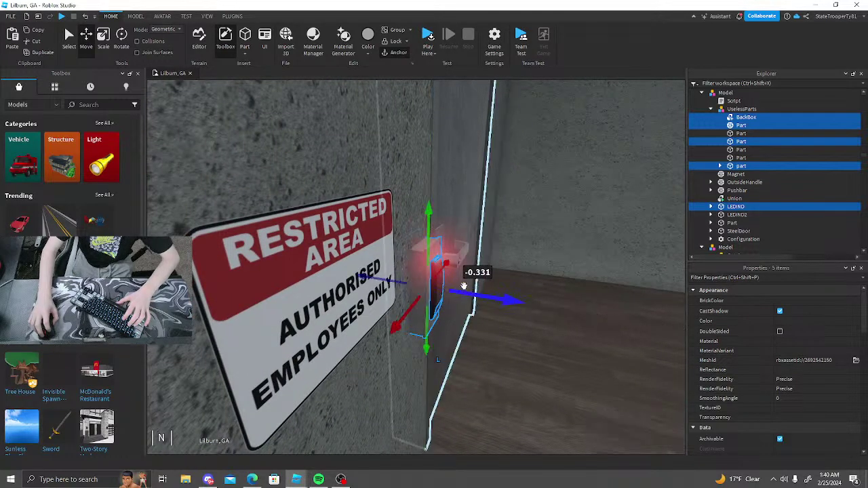
{"action": "left_click", "coordinate": [464, 264]}
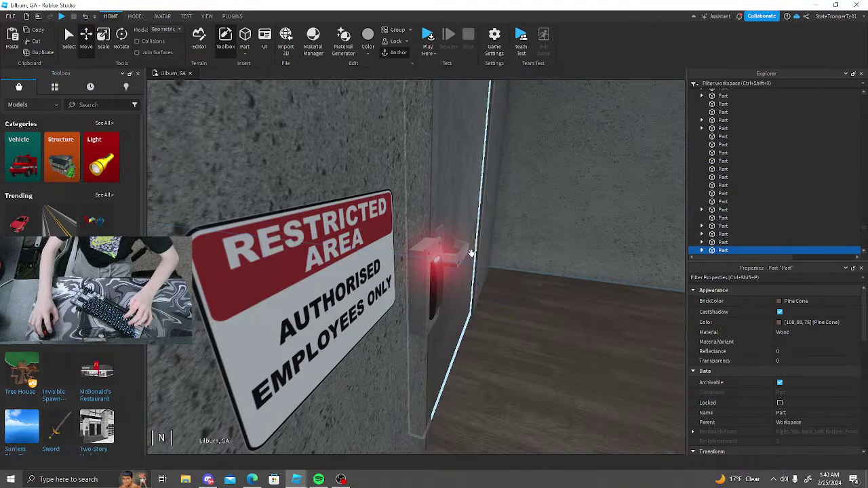
{"action": "scroll", "coordinate": [471, 253], "scroll_direction": "down", "scroll_amount": 5}
{"action": "left_click", "coordinate": [510, 251]}
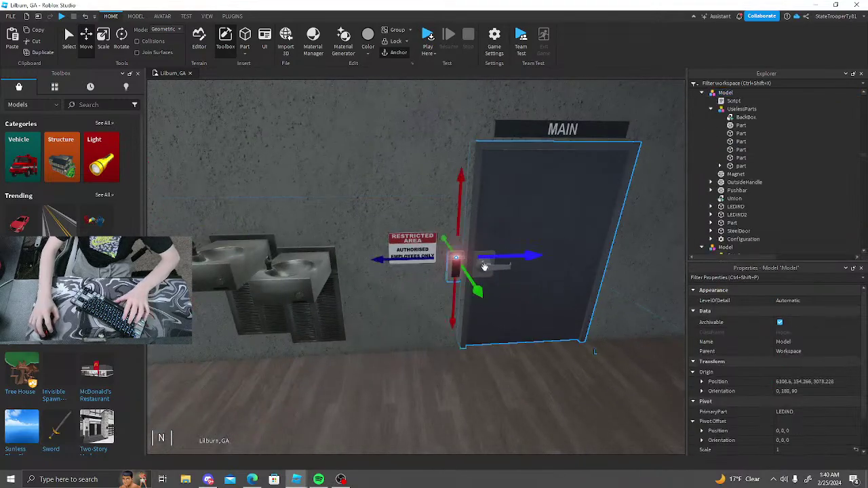
Duplicate the MAIN door, move the copy 14.5 studs down the hallway and turn it 90 degrees.
{"action": "key", "text": "ctrl+d"}
{"action": "left_click_drag", "start_coordinate": [478, 291], "coordinate": [490, 326]}
{"action": "left_click", "coordinate": [119, 42]}
{"action": "right_click_drag", "start_coordinate": [407, 271], "coordinate": [407, 204]}
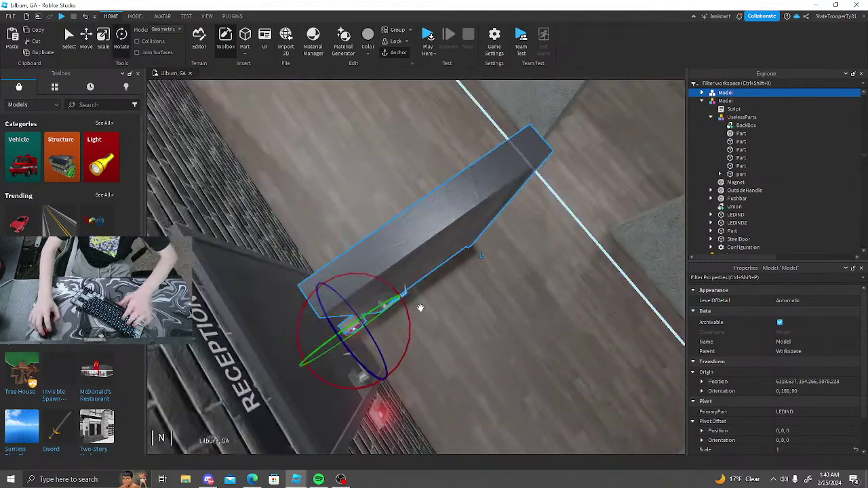
{"action": "left_click_drag", "start_coordinate": [302, 340], "coordinate": [377, 392]}
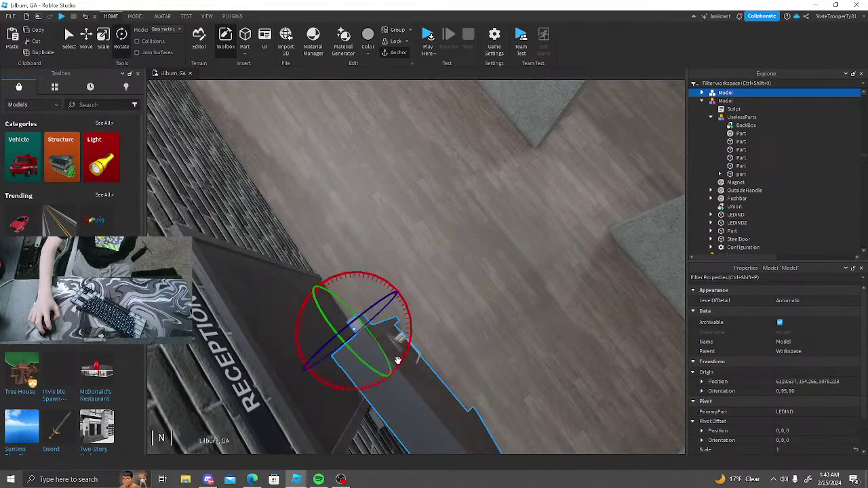
{"action": "left_click_drag", "start_coordinate": [398, 361], "coordinate": [395, 365]}
{"action": "left_click", "coordinate": [86, 38]}
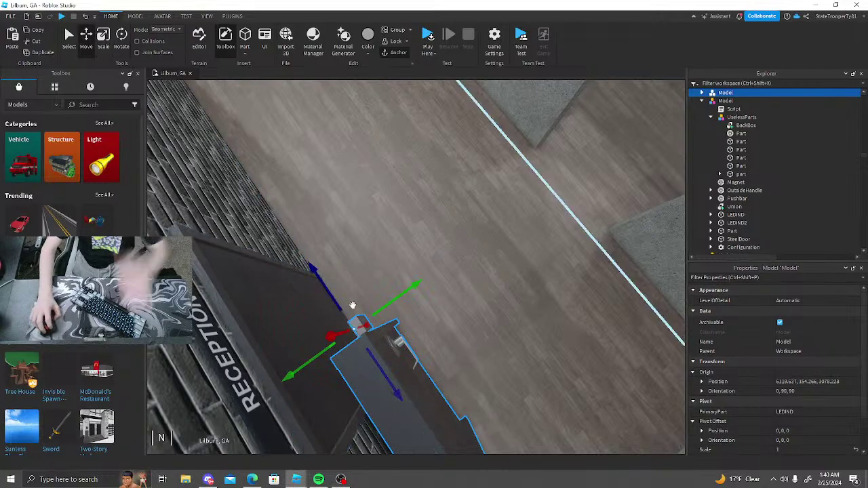
{"action": "left_click_drag", "start_coordinate": [333, 297], "coordinate": [176, 278]}
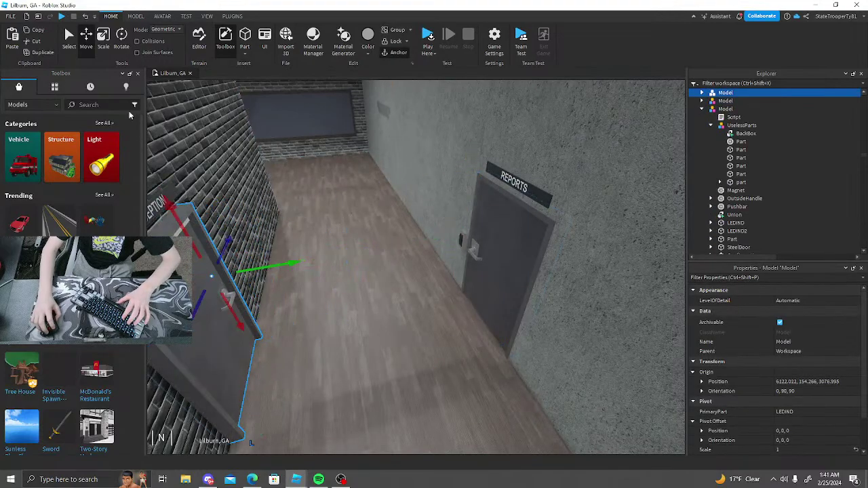
Shift the door copy 4.54 studs toward the Reception doorway, then delete the misplaced copy.
{"action": "right_click_drag", "start_coordinate": [183, 97], "coordinate": [324, 219]}
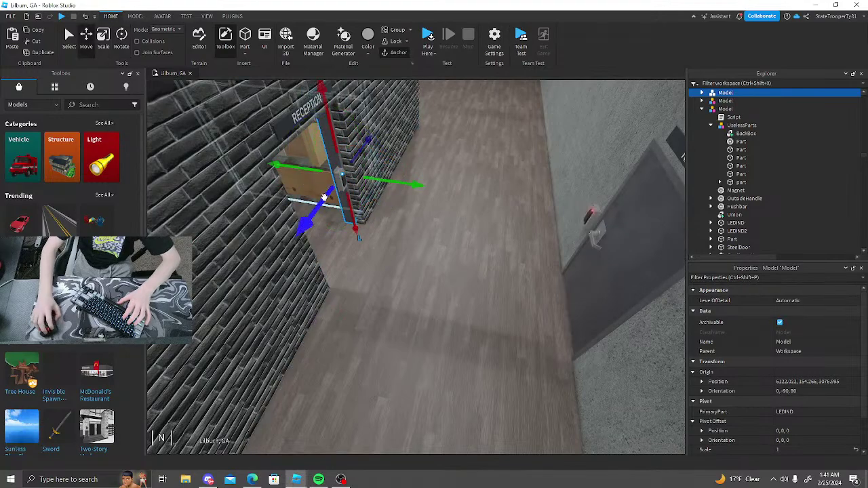
{"action": "left_click_drag", "start_coordinate": [324, 197], "coordinate": [296, 292]}
{"action": "right_click_drag", "start_coordinate": [297, 292], "coordinate": [334, 256]}
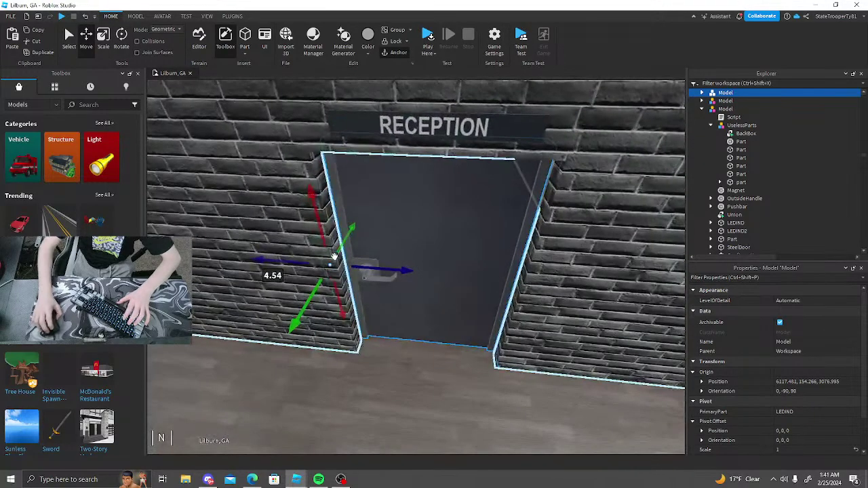
{"action": "left_click_drag", "start_coordinate": [307, 299], "coordinate": [305, 321]}
{"action": "right_click_drag", "start_coordinate": [305, 321], "coordinate": [325, 323]}
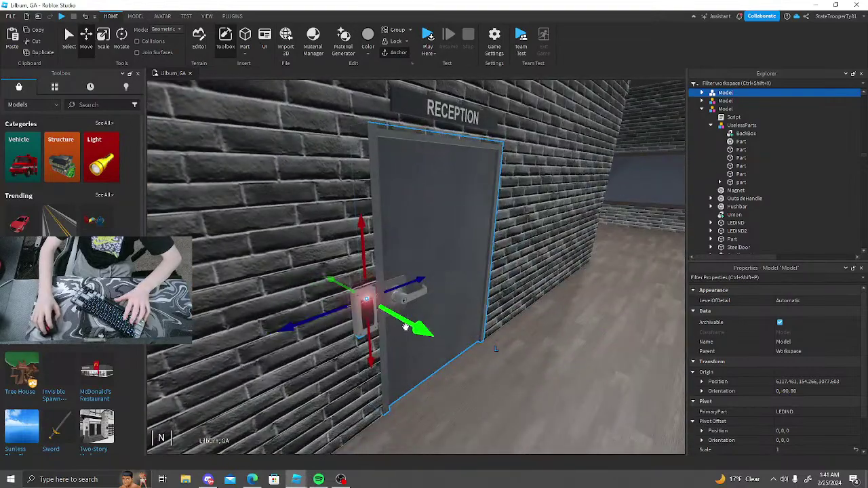
{"action": "mouse_move", "coordinate": [405, 327]}
{"action": "left_mouse_down"}
{"action": "mouse_move", "coordinate": [414, 263]}
{"action": "mouse_move", "coordinate": [439, 251]}
{"action": "mouse_move", "coordinate": [404, 318]}
{"action": "left_mouse_up"}
{"action": "key", "text": "Delete"}
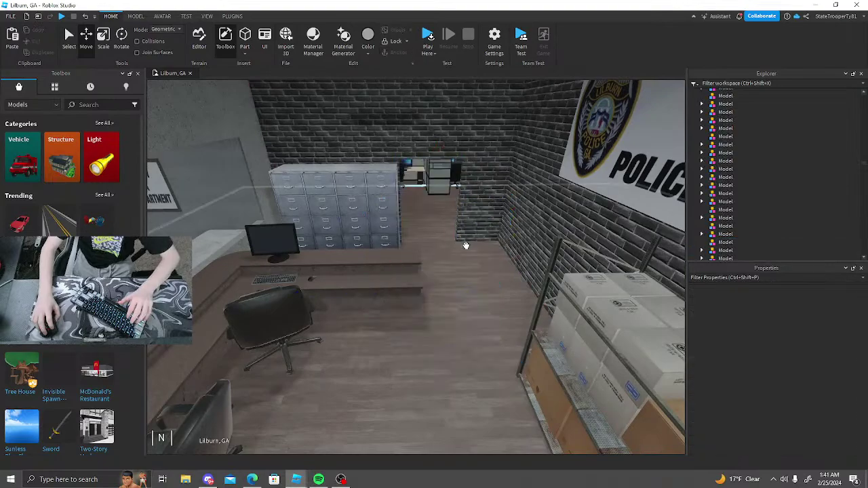
Restore the door model, rotate it to face the Reception doorway and slide it into place.
{"action": "left_click", "coordinate": [85, 18]}
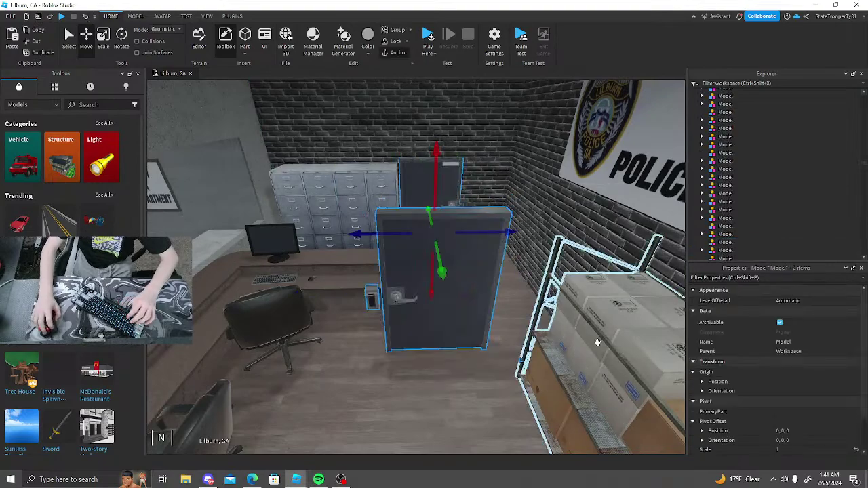
{"action": "left_click", "coordinate": [443, 256]}
{"action": "scroll", "coordinate": [442, 257], "scroll_direction": "up", "scroll_amount": 3}
{"action": "left_click_drag", "start_coordinate": [451, 267], "coordinate": [530, 331]}
{"action": "right_click_drag", "start_coordinate": [529, 331], "coordinate": [472, 300]}
{"action": "left_click", "coordinate": [121, 35]}
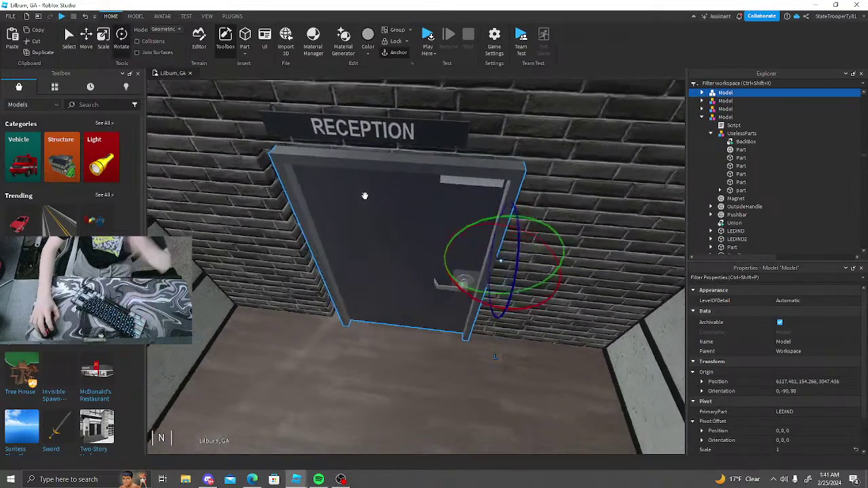
{"action": "left_click_drag", "start_coordinate": [472, 305], "coordinate": [514, 211]}
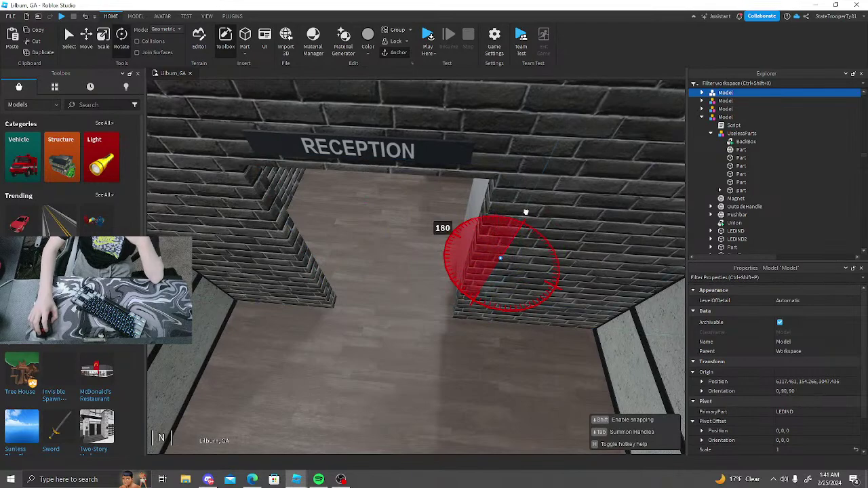
{"action": "left_click_drag", "start_coordinate": [447, 251], "coordinate": [263, 220]}
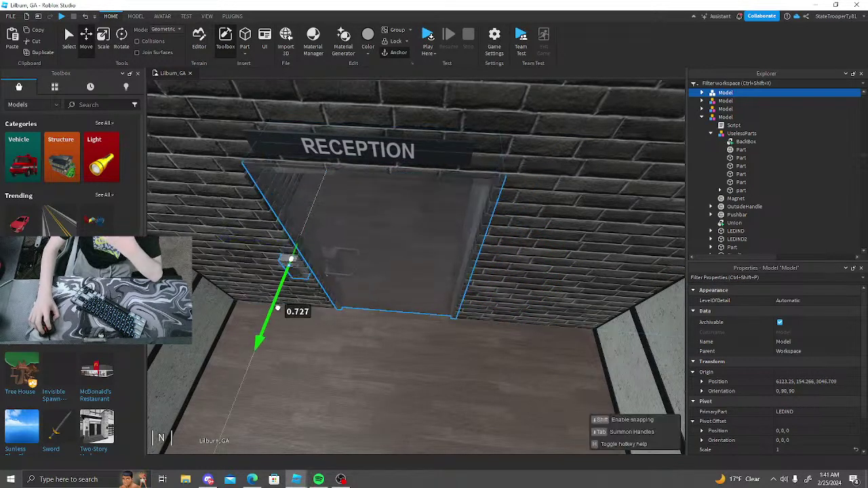
{"action": "right_click_drag", "start_coordinate": [358, 256], "coordinate": [358, 257]}
{"action": "left_click_drag", "start_coordinate": [357, 257], "coordinate": [651, 339]}
{"action": "left_click", "coordinate": [525, 356]}
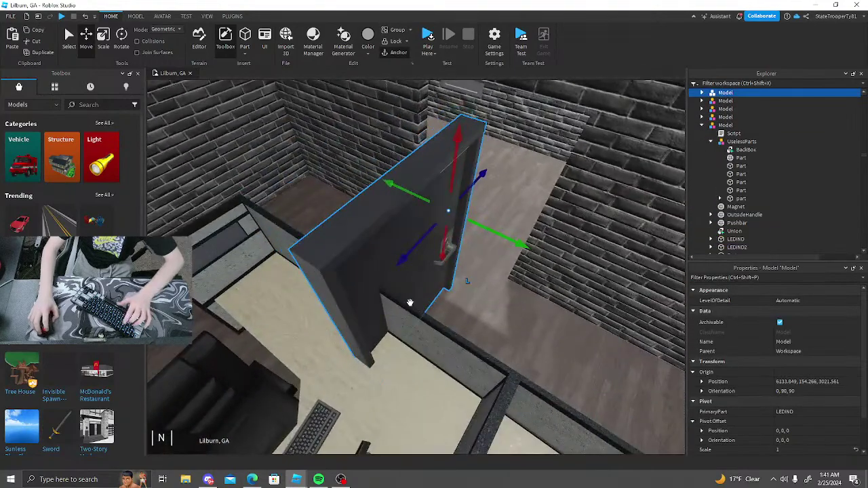
Slide the keypad door into the Offices doorway and move another copy out into the corridor.
{"action": "key", "text": "s"}
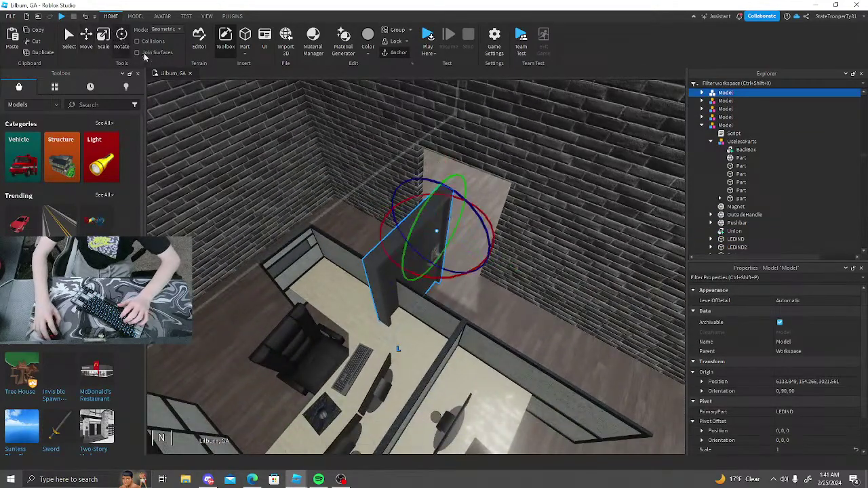
{"action": "right_click_drag", "start_coordinate": [453, 243], "coordinate": [454, 243]}
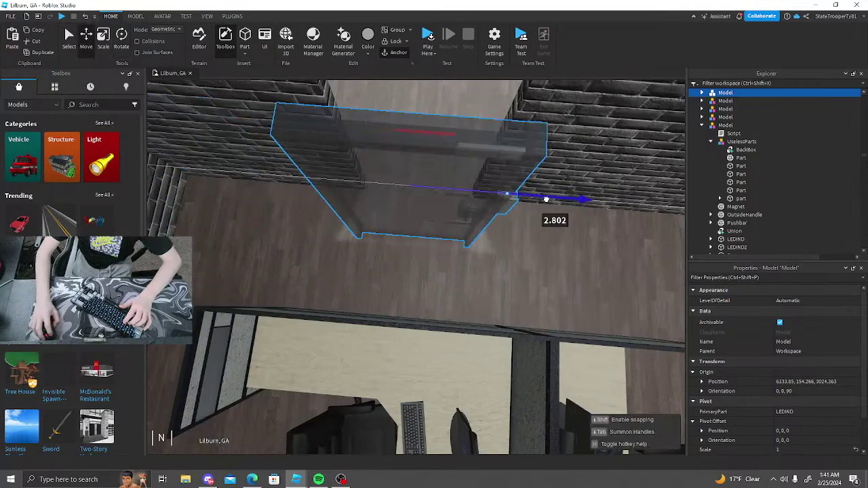
{"action": "left_click_drag", "start_coordinate": [526, 185], "coordinate": [444, 331]}
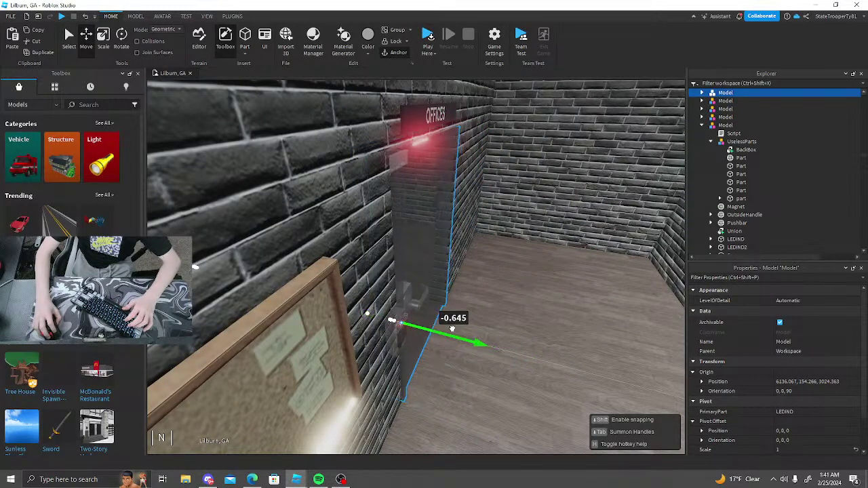
{"action": "right_click_drag", "start_coordinate": [454, 325], "coordinate": [454, 326]}
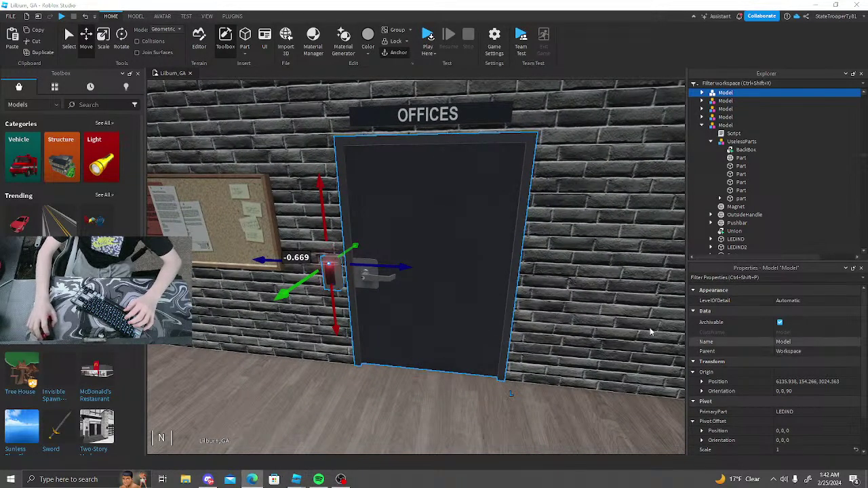
{"action": "right_click_drag", "start_coordinate": [450, 265], "coordinate": [318, 273]}
{"action": "left_click_drag", "start_coordinate": [337, 261], "coordinate": [347, 222]}
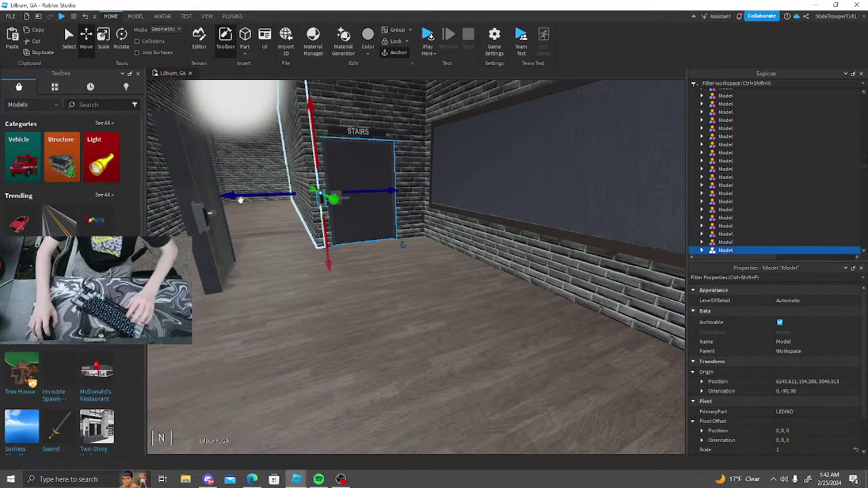
Rotate the door a quarter turn and slide it into the STAIRS doorway, aligned with the wall face.
{"action": "right_click_drag", "start_coordinate": [347, 221], "coordinate": [347, 222]}
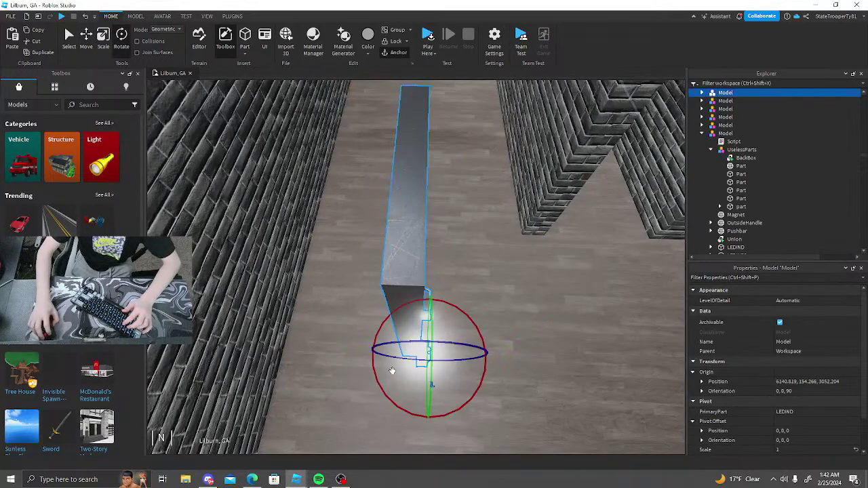
{"action": "left_click_drag", "start_coordinate": [392, 371], "coordinate": [372, 336]}
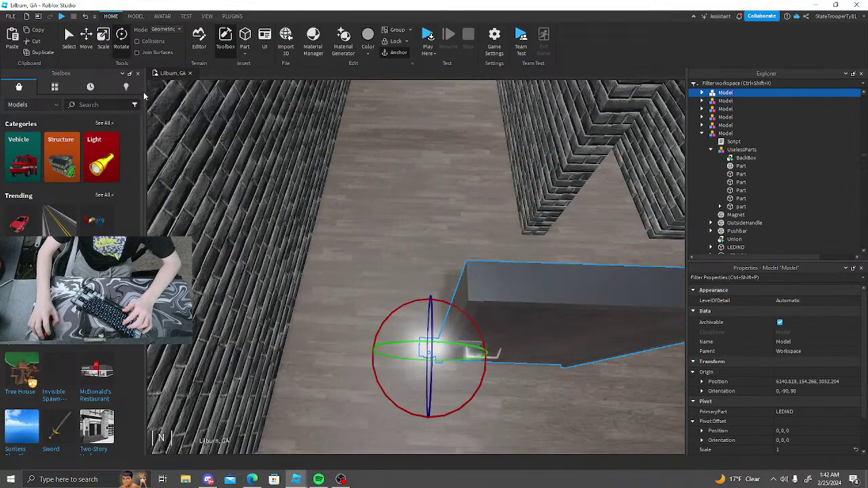
{"action": "key", "text": "ctrl+2"}
{"action": "left_click_drag", "start_coordinate": [481, 352], "coordinate": [461, 227]}
{"action": "left_click_drag", "start_coordinate": [494, 265], "coordinate": [464, 252]}
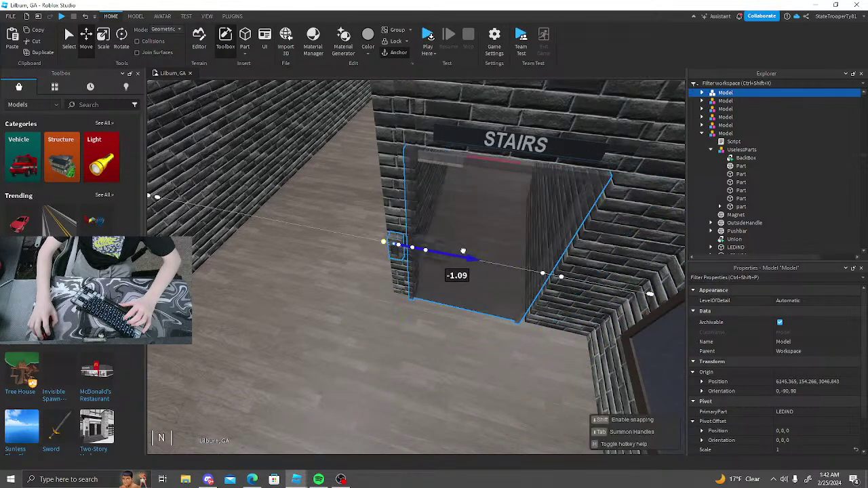
{"action": "right_click_drag", "start_coordinate": [464, 252], "coordinate": [459, 211]}
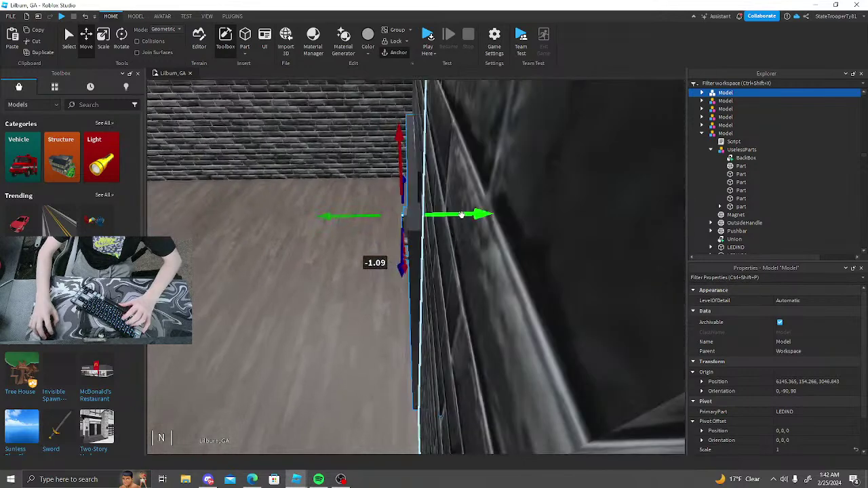
{"action": "left_click", "coordinate": [467, 214]}
{"action": "left_click_drag", "start_coordinate": [467, 214], "coordinate": [461, 234]}
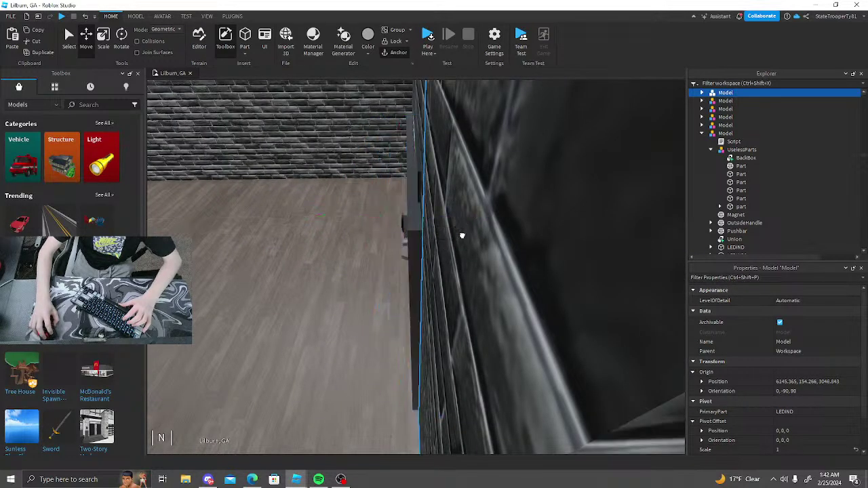
Fine-tune the Stairs door, nudging it sideways, 0.18 studs outward, and adjusting its depth.
{"action": "left_click", "coordinate": [438, 235]}
{"action": "key", "text": "f"}
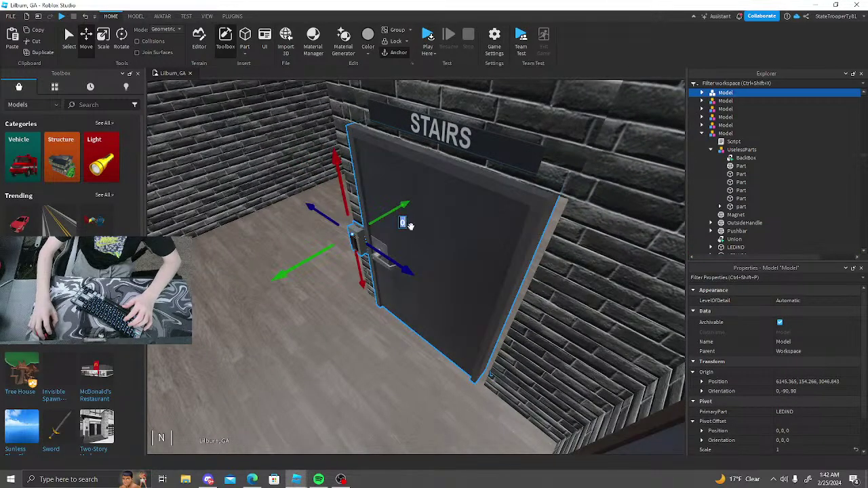
{"action": "left_click_drag", "start_coordinate": [406, 271], "coordinate": [414, 275]}
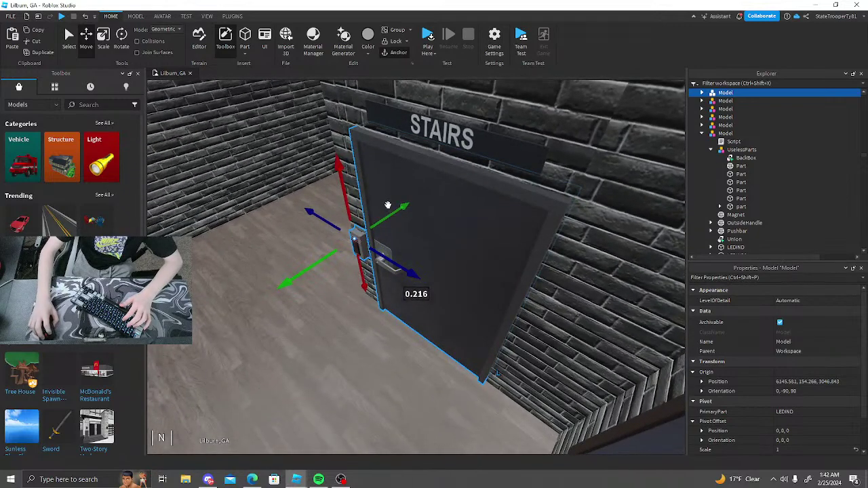
{"action": "left_click", "coordinate": [403, 206]}
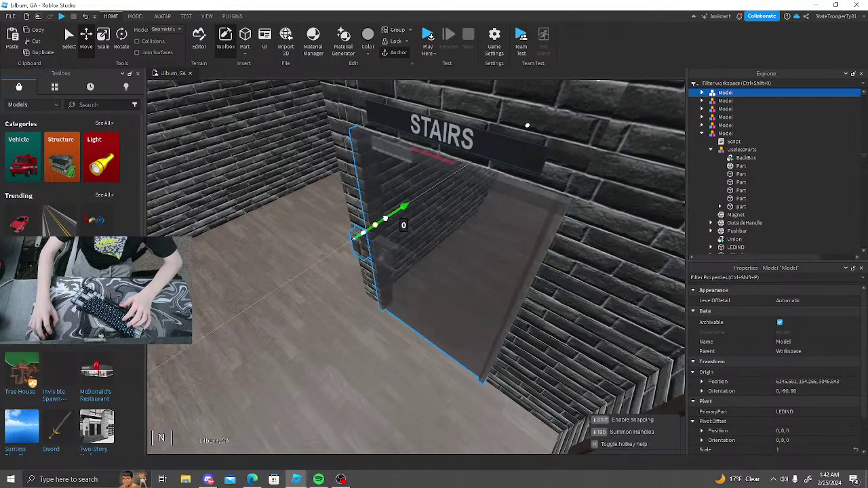
{"action": "left_click_drag", "start_coordinate": [403, 226], "coordinate": [399, 211]}
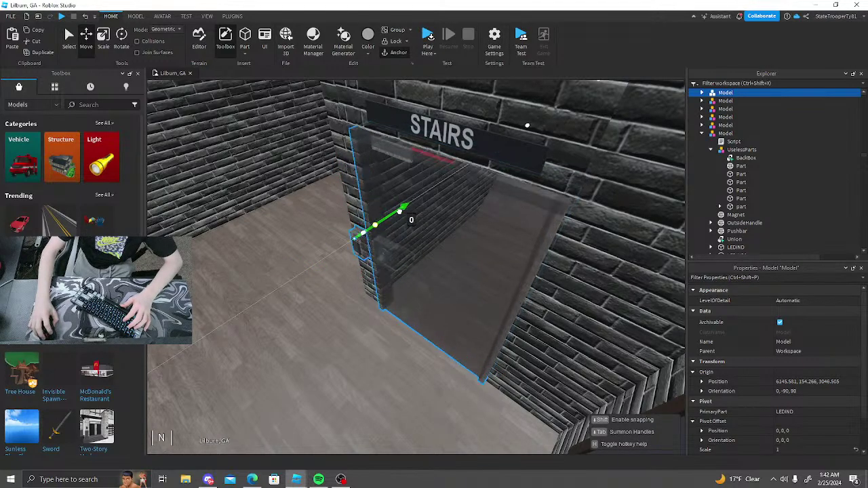
{"action": "left_click_drag", "start_coordinate": [401, 212], "coordinate": [401, 212]}
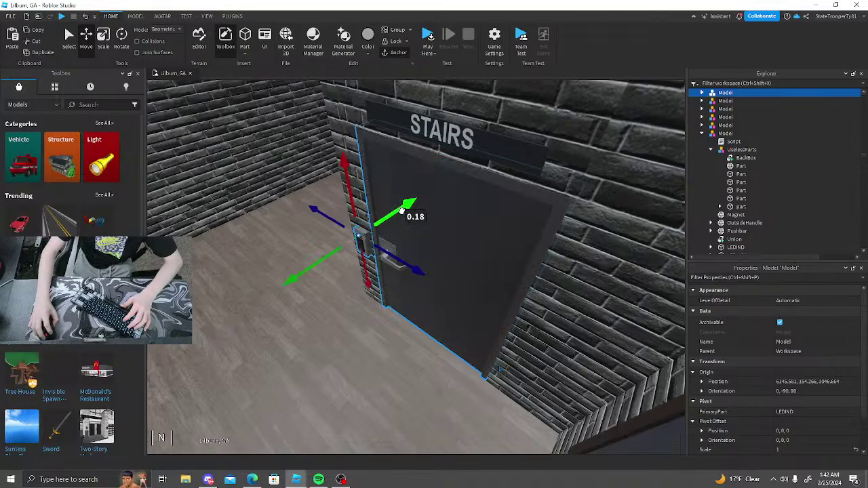
{"action": "right_click_drag", "start_coordinate": [402, 212], "coordinate": [416, 213]}
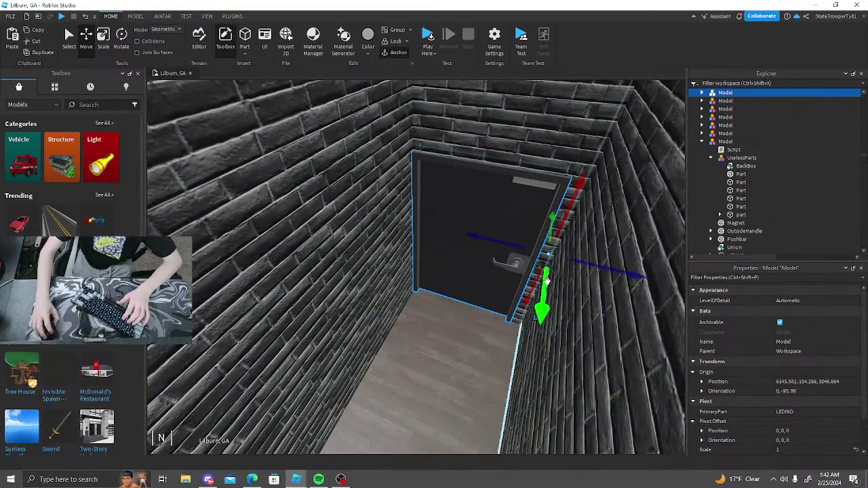
{"action": "left_click_drag", "start_coordinate": [547, 280], "coordinate": [330, 252]}
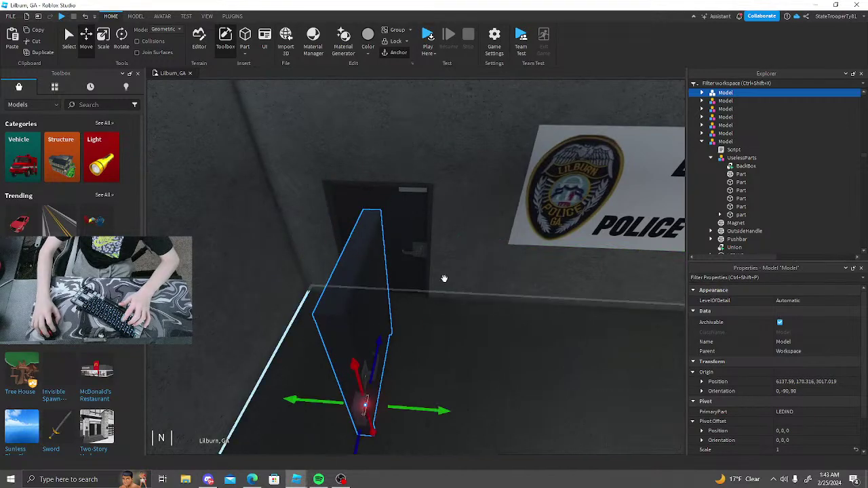
Rotate the new keypad door copy a quarter turn and slide it slightly along its width.
{"action": "left_click", "coordinate": [397, 291]}
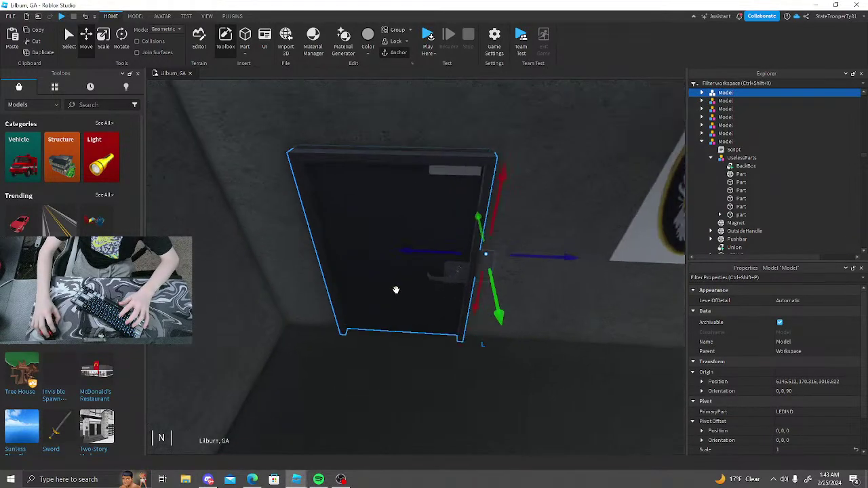
{"action": "key", "text": "ctrl+r"}
{"action": "right_click_drag", "start_coordinate": [396, 290], "coordinate": [397, 292]}
{"action": "left_click_drag", "start_coordinate": [344, 358], "coordinate": [407, 360]}
Duplicate the keypad door and fit the copy into the MAIN doorway with Move handles.
{"action": "key", "text": "ctrl+d"}
{"action": "key", "text": "ctrl+d"}
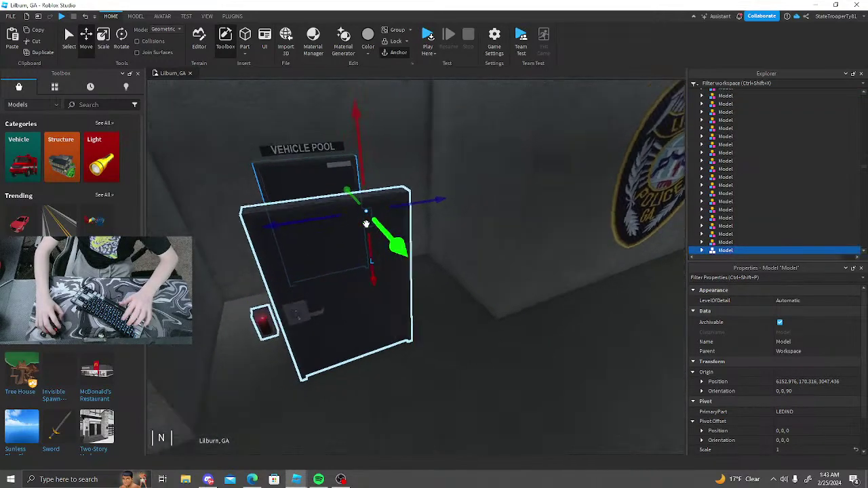
{"action": "key", "text": "Delete"}
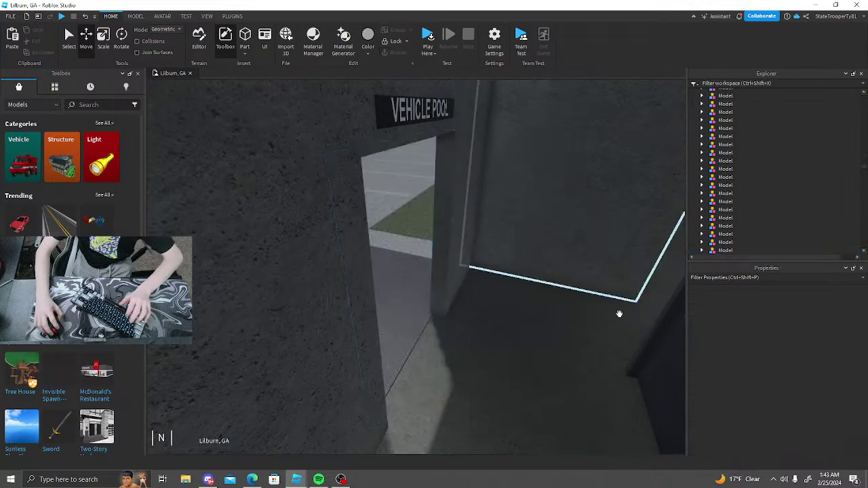
{"action": "left_click_drag", "start_coordinate": [674, 374], "coordinate": [491, 349]}
{"action": "scroll", "coordinate": [441, 366], "scroll_direction": "up", "scroll_amount": 5}
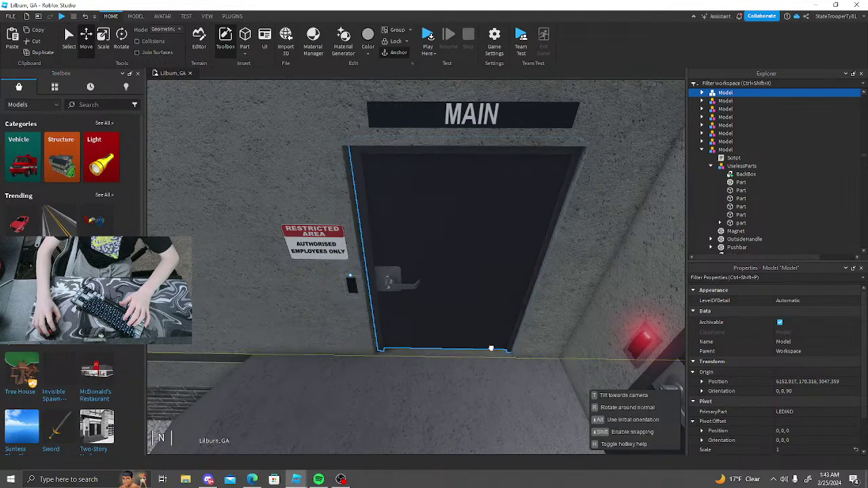
{"action": "right_click_drag", "start_coordinate": [491, 349], "coordinate": [489, 347]}
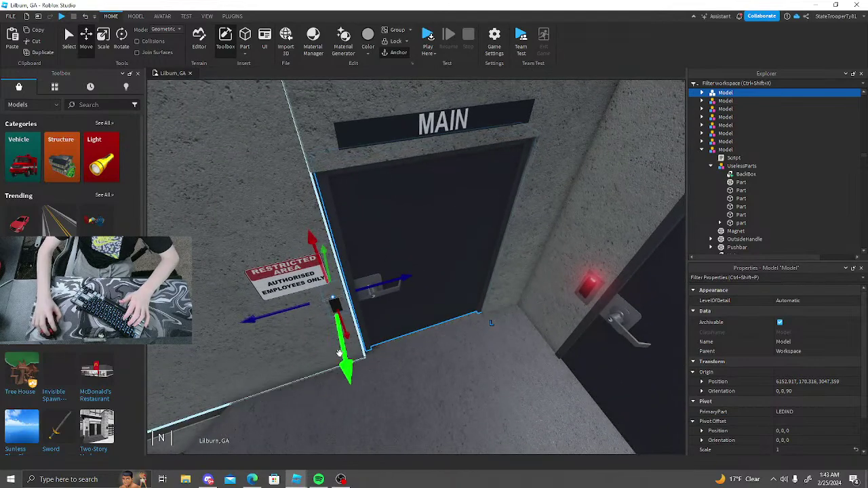
{"action": "left_click_drag", "start_coordinate": [339, 353], "coordinate": [343, 363]}
{"action": "right_click_drag", "start_coordinate": [519, 278], "coordinate": [519, 281]}
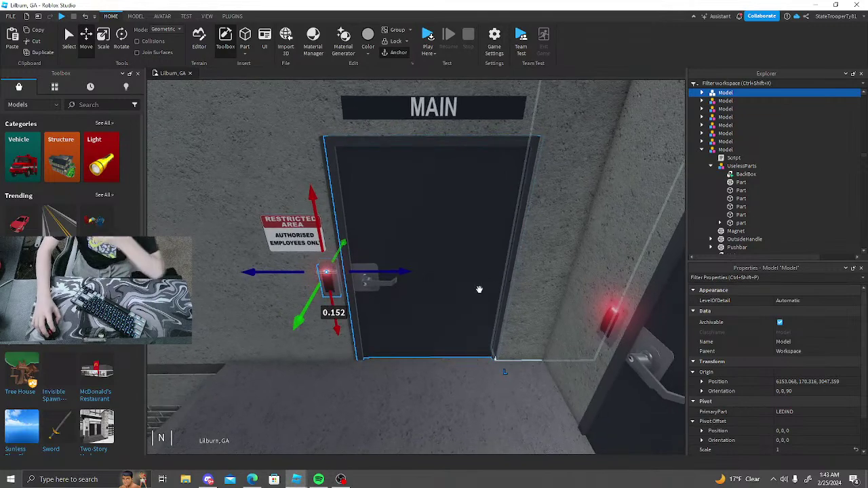
{"action": "left_click_drag", "start_coordinate": [411, 279], "coordinate": [403, 272]}
{"action": "left_click_drag", "start_coordinate": [310, 303], "coordinate": [307, 306]}
{"action": "right_click_drag", "start_coordinate": [435, 345], "coordinate": [436, 344]}
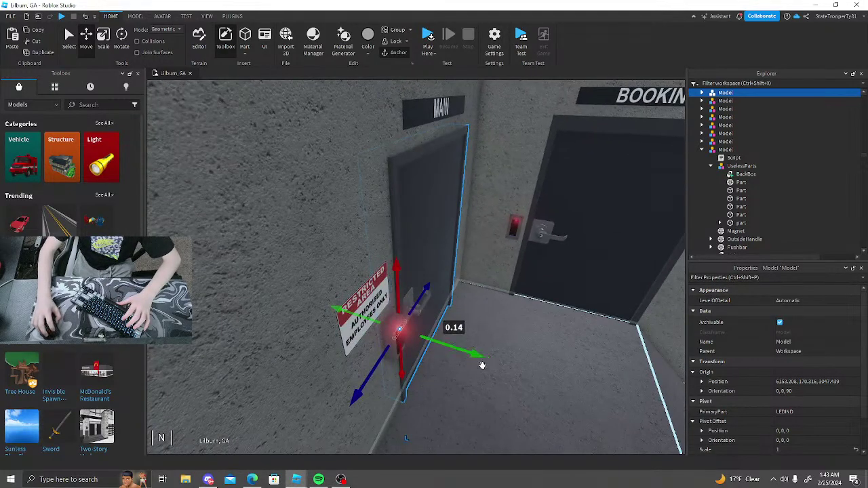
{"action": "scroll", "coordinate": [527, 354], "scroll_direction": "up", "scroll_amount": 5}
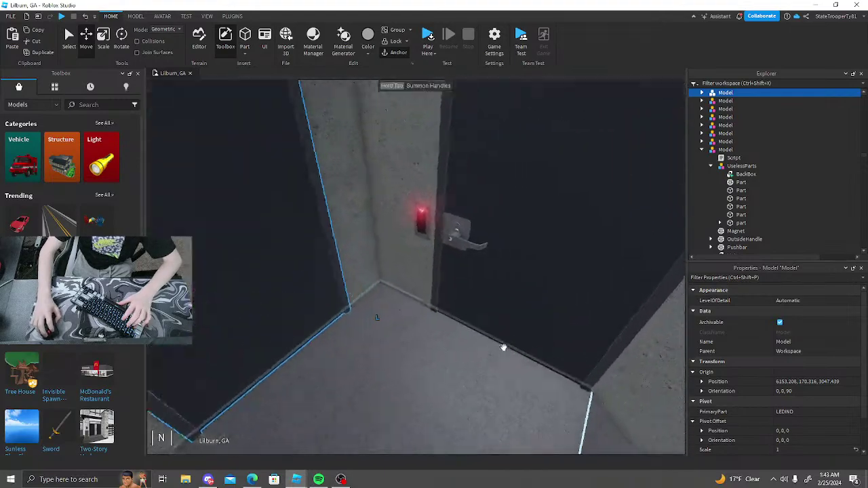
{"action": "scroll", "coordinate": [439, 304], "scroll_direction": "down", "scroll_amount": 5}
{"action": "scroll", "coordinate": [471, 269], "scroll_direction": "up", "scroll_amount": 5}
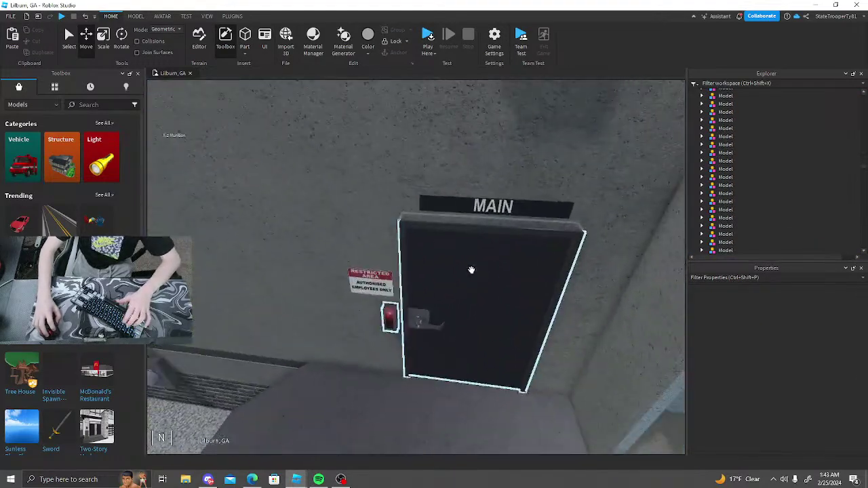
Duplicate the MAIN keypad door and drop the copy into the BOOKING doorway.
{"action": "key", "text": "ctrl+d"}
{"action": "left_click_drag", "start_coordinate": [472, 270], "coordinate": [453, 218]}
{"action": "scroll", "coordinate": [453, 217], "scroll_direction": "down", "scroll_amount": 3}
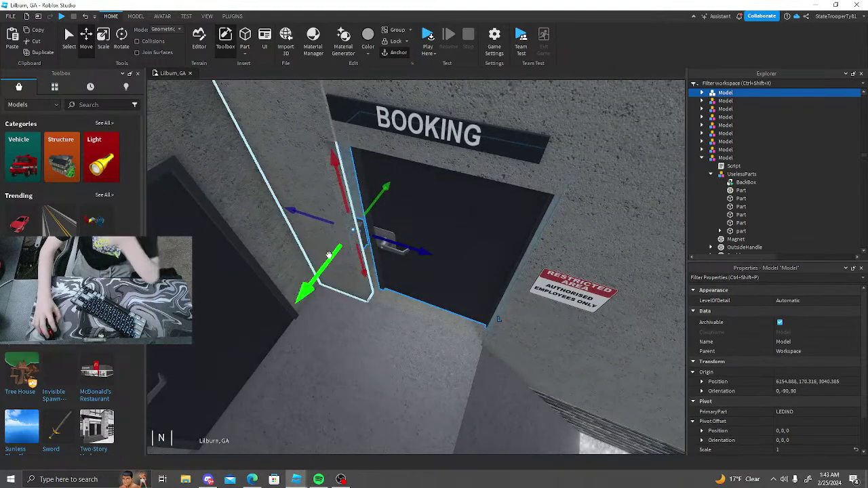
Slide the BOOKING keypad door along the wall until it fits its frame.
{"action": "left_click_drag", "start_coordinate": [329, 256], "coordinate": [380, 272]}
{"action": "scroll", "coordinate": [380, 272], "scroll_direction": "down", "scroll_amount": 3}
{"action": "scroll", "coordinate": [380, 345], "scroll_direction": "up", "scroll_amount": 3}
{"action": "right_click_drag", "start_coordinate": [380, 345], "coordinate": [399, 383]}
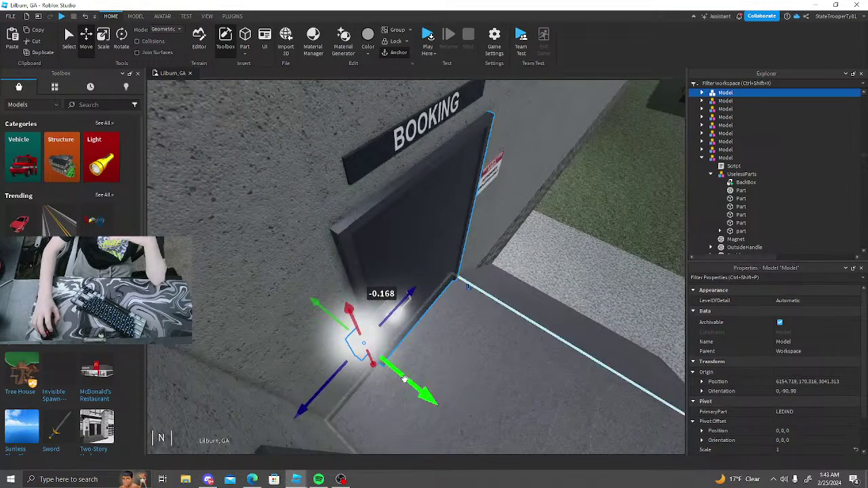
{"action": "left_click_drag", "start_coordinate": [404, 378], "coordinate": [415, 386]}
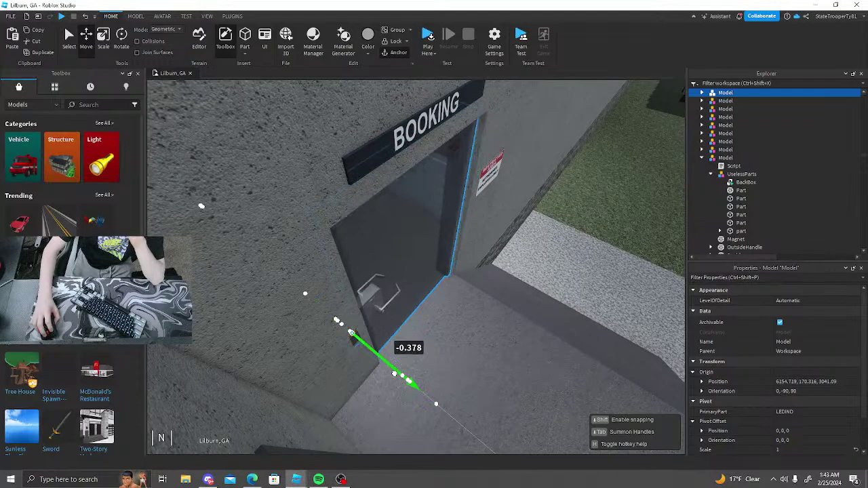
{"action": "right_click_drag", "start_coordinate": [415, 386], "coordinate": [462, 361]}
{"action": "scroll", "coordinate": [481, 291], "scroll_direction": "up", "scroll_amount": 3}
Move a keypad door into the EVIDENCE doorway, then carry another copy through the building.
{"action": "left_click_drag", "start_coordinate": [481, 291], "coordinate": [353, 278]}
{"action": "right_click_drag", "start_coordinate": [352, 278], "coordinate": [353, 278]}
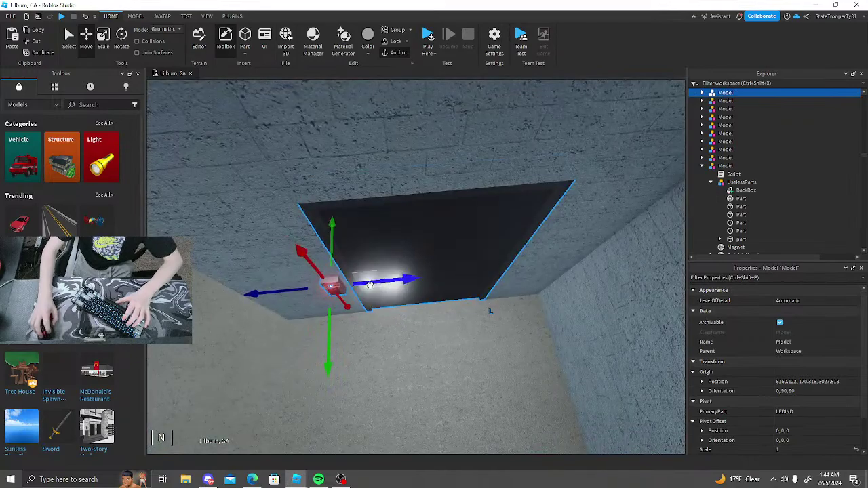
{"action": "left_click_drag", "start_coordinate": [369, 284], "coordinate": [383, 281]}
{"action": "right_click_drag", "start_coordinate": [383, 281], "coordinate": [389, 302]}
{"action": "left_click_drag", "start_coordinate": [390, 302], "coordinate": [438, 369]}
{"action": "right_click_drag", "start_coordinate": [438, 370], "coordinate": [438, 369]}
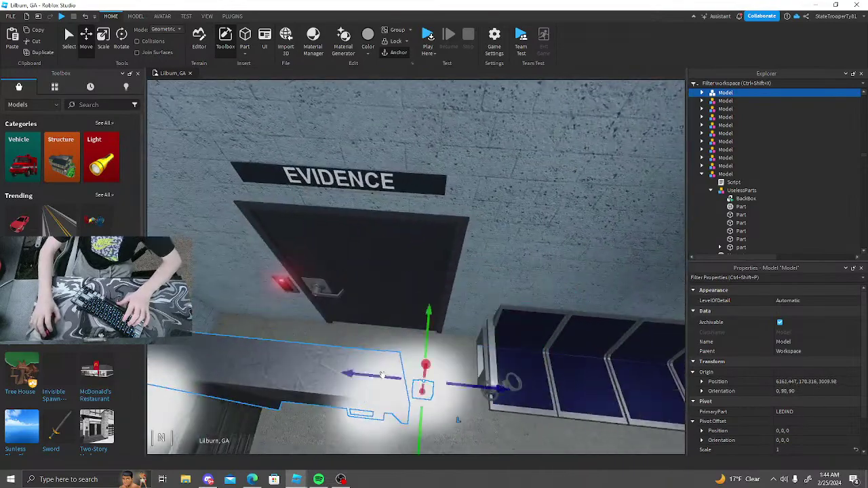
{"action": "left_click_drag", "start_coordinate": [346, 351], "coordinate": [357, 311]}
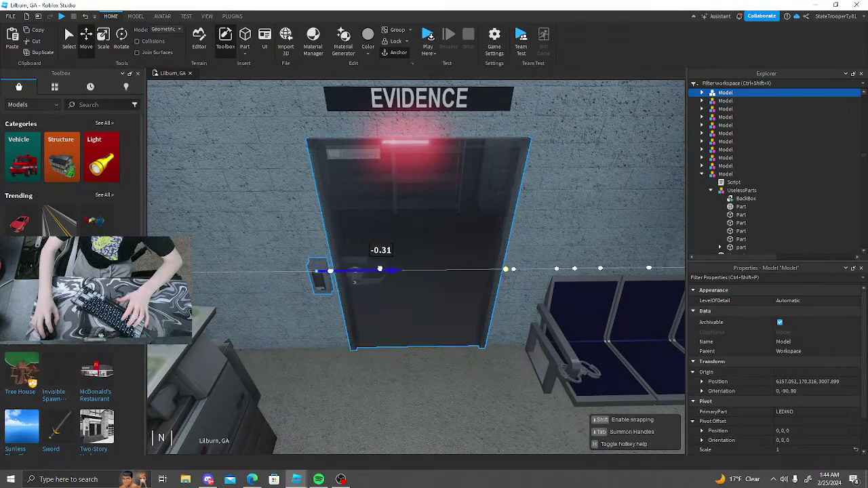
{"action": "right_click_drag", "start_coordinate": [354, 282], "coordinate": [427, 334]}
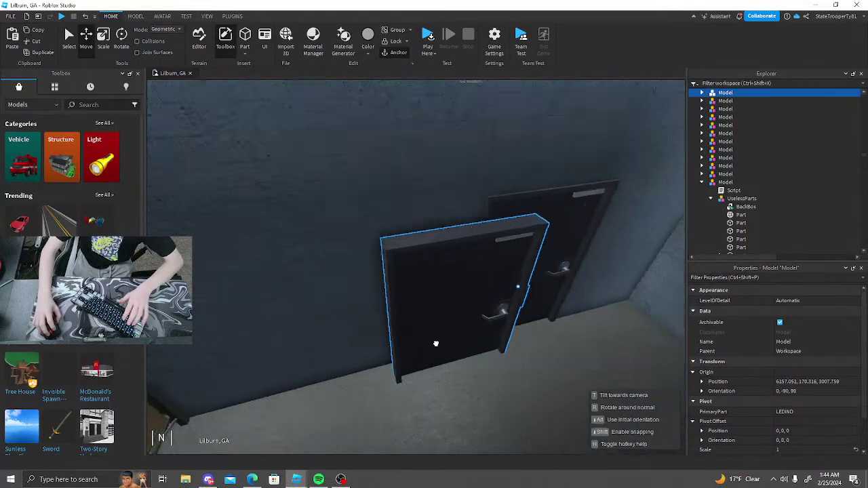
{"action": "left_click_drag", "start_coordinate": [436, 344], "coordinate": [528, 327]}
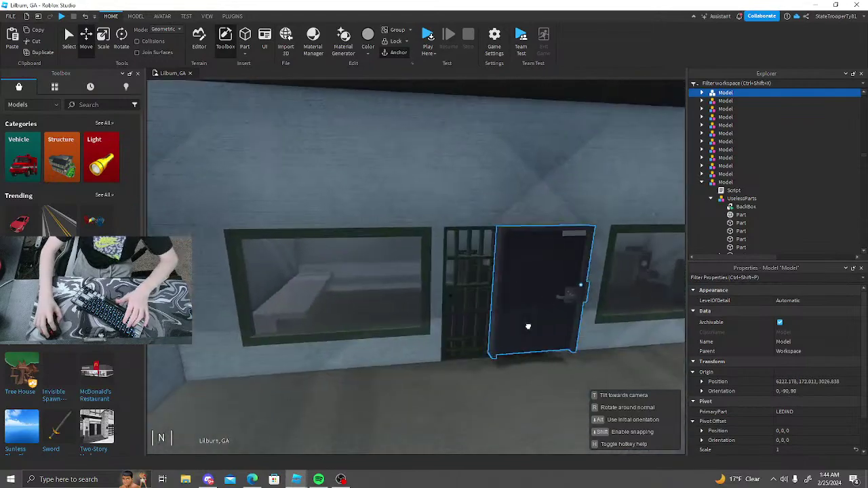
Place the door copy in the exterior brick-wall doorway, rotated and flush beside the RESTRICTED AREA sign.
{"action": "left_click_drag", "start_coordinate": [246, 306], "coordinate": [342, 399]}
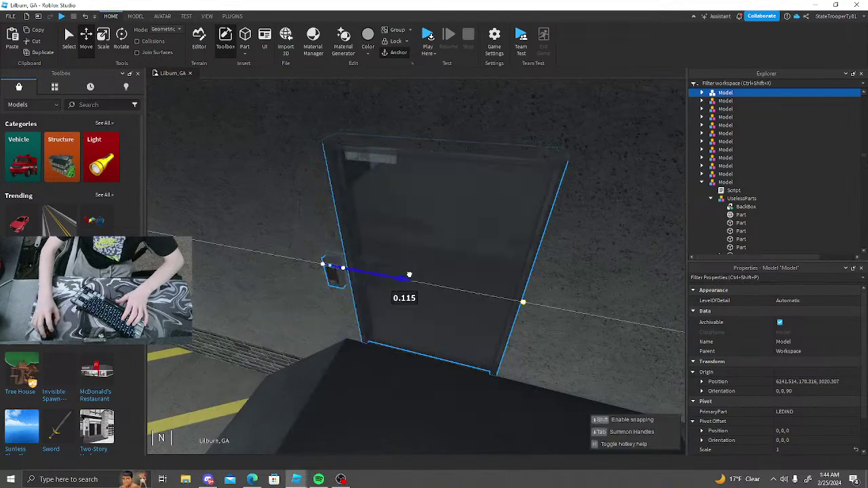
{"action": "right_click_drag", "start_coordinate": [223, 302], "coordinate": [460, 332]}
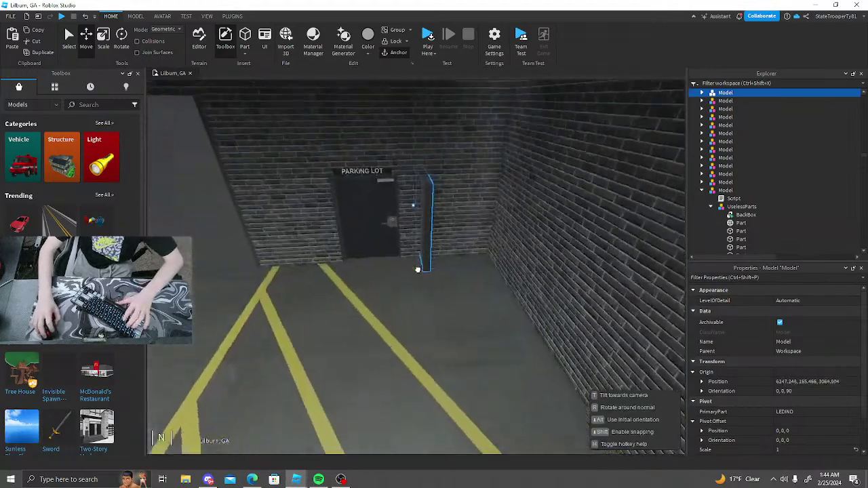
{"action": "left_click_drag", "start_coordinate": [414, 267], "coordinate": [295, 330]}
{"action": "key", "text": "ctrl+r"}
{"action": "right_click_drag", "start_coordinate": [295, 330], "coordinate": [371, 282]}
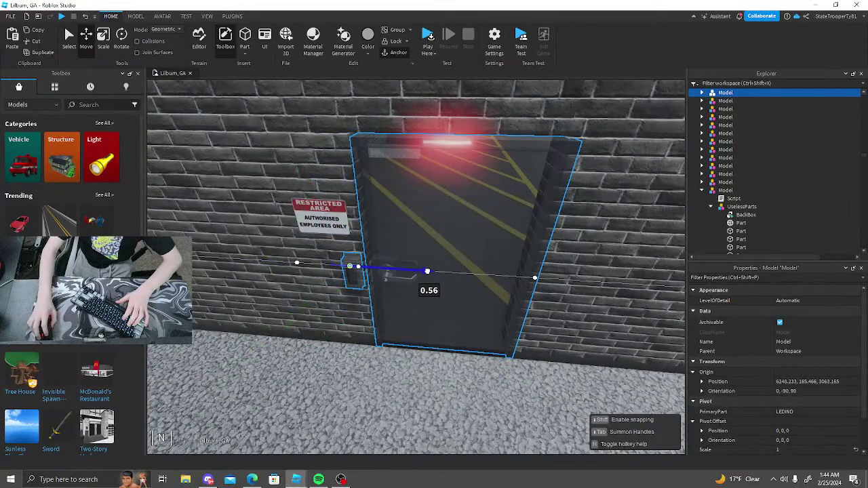
{"action": "left_click_drag", "start_coordinate": [427, 272], "coordinate": [421, 270]}
{"action": "right_click_drag", "start_coordinate": [312, 232], "coordinate": [313, 232]}
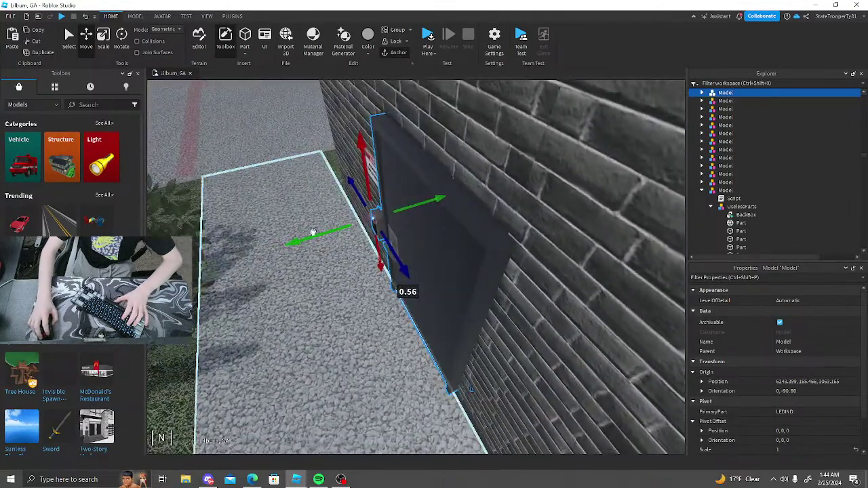
{"action": "left_click_drag", "start_coordinate": [319, 237], "coordinate": [396, 262]}
Deselect the door and fly the camera over the building to the police department entrance.
{"action": "scroll", "coordinate": [461, 171], "scroll_direction": "down", "scroll_amount": 5}
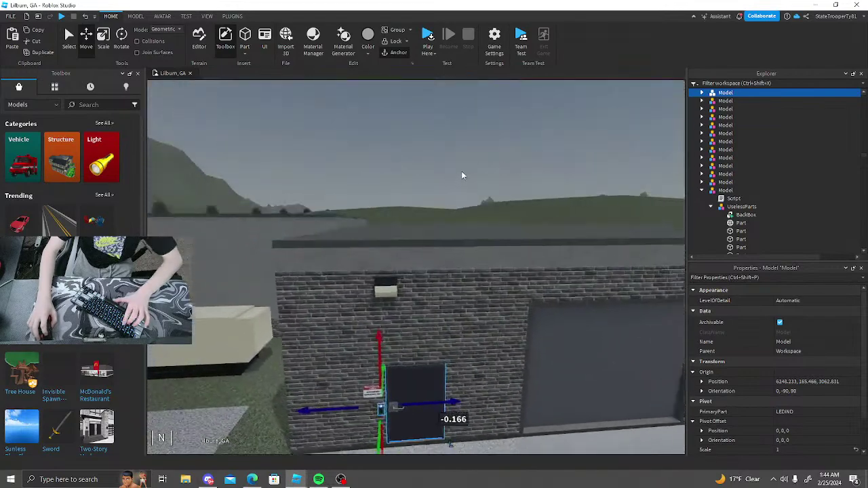
{"action": "left_click", "coordinate": [475, 149]}
{"action": "key", "text": "w"}
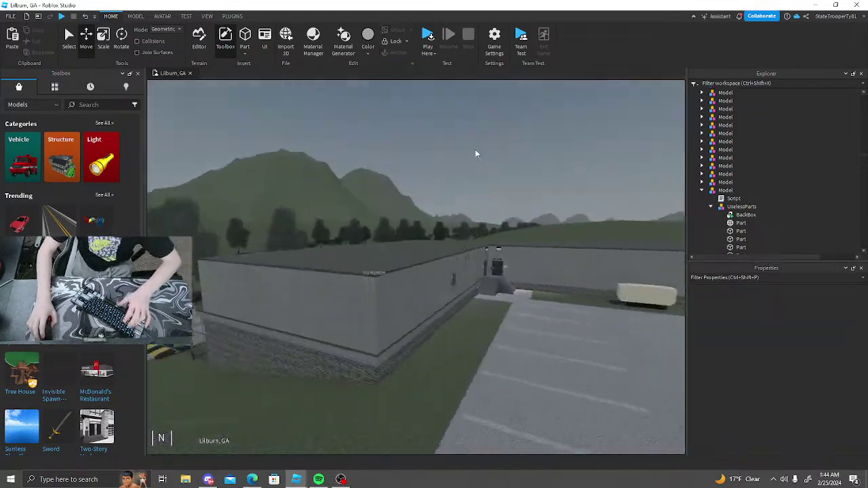
{"action": "key", "text": "w"}
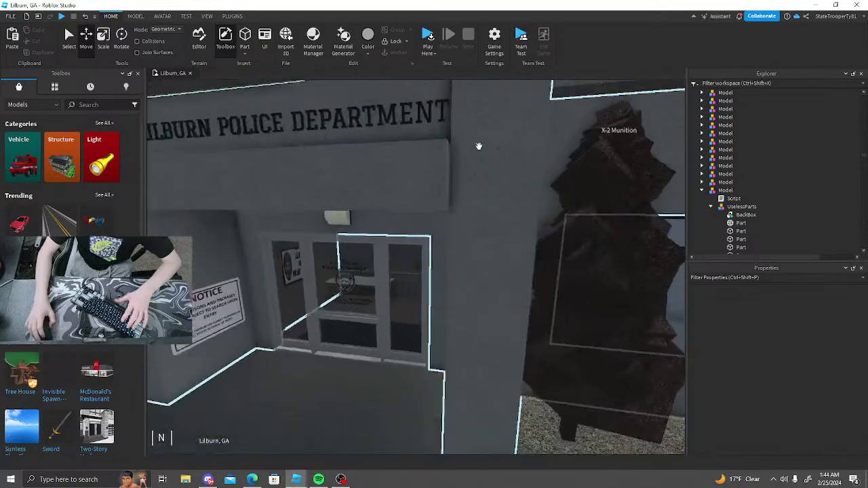
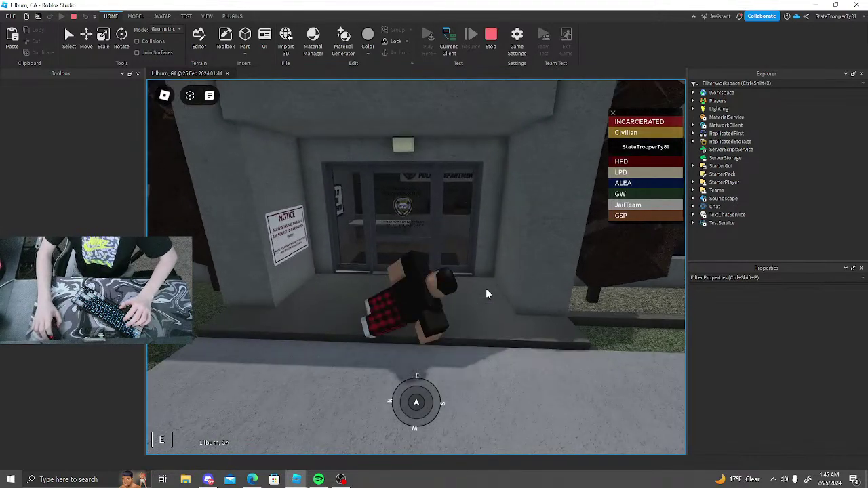
Walk the avatar through the police lobby past the MAIN and REPORTS doors to the RECEPTION door.
{"action": "key", "text": "w"}
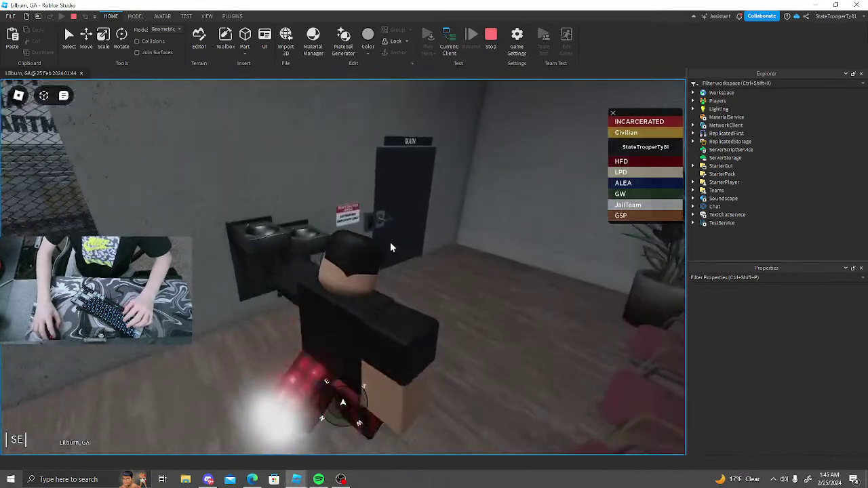
{"action": "key", "text": "w"}
{"action": "key", "text": "a"}
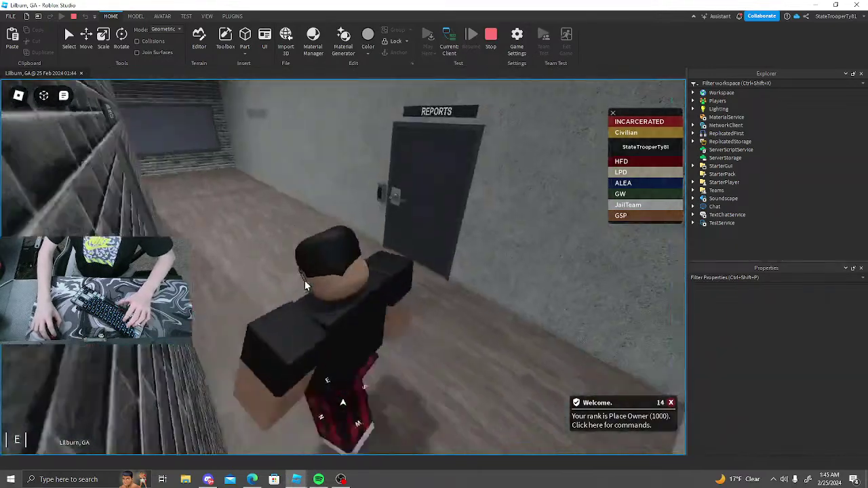
{"action": "key", "text": "w"}
{"action": "key", "text": "w"}
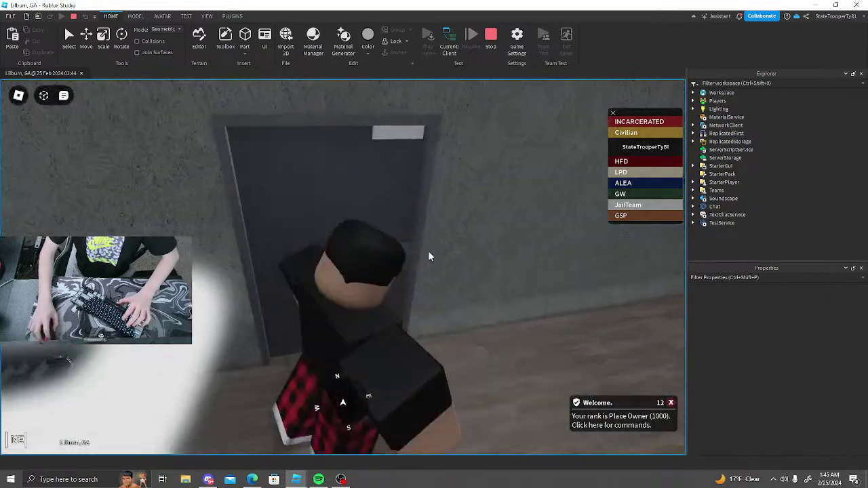
{"action": "key", "text": "d"}
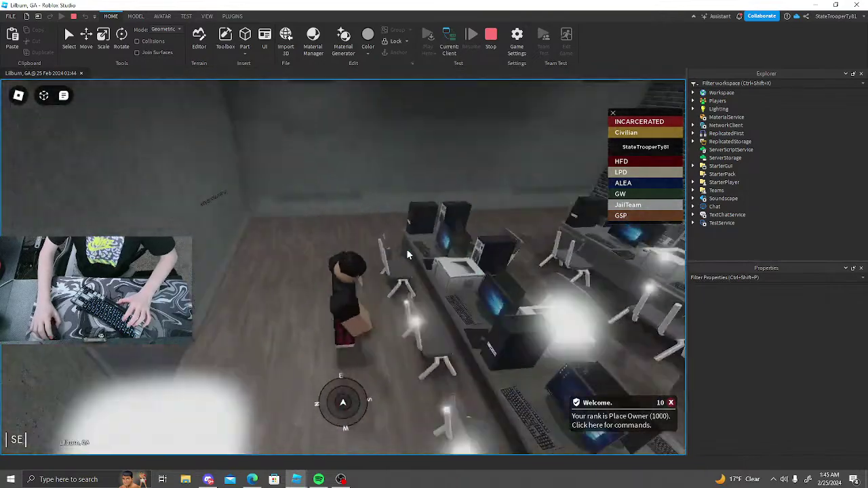
{"action": "key", "text": "w"}
{"action": "key", "text": "w"}
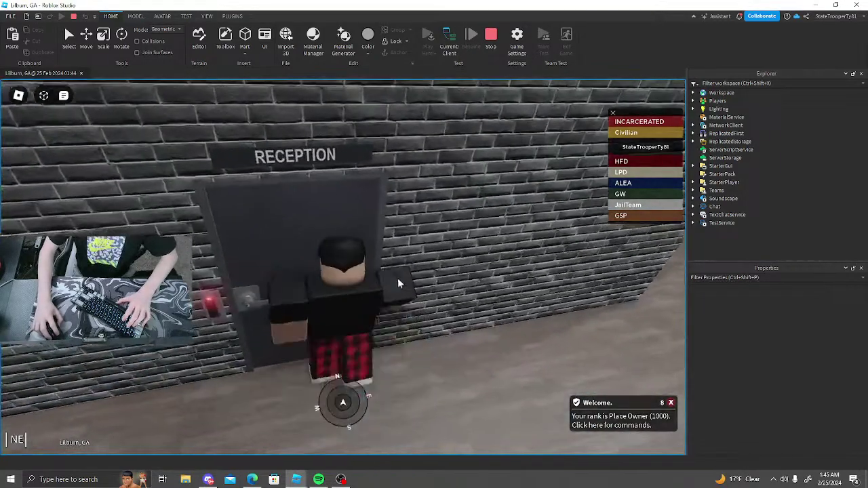
{"action": "key", "text": "w"}
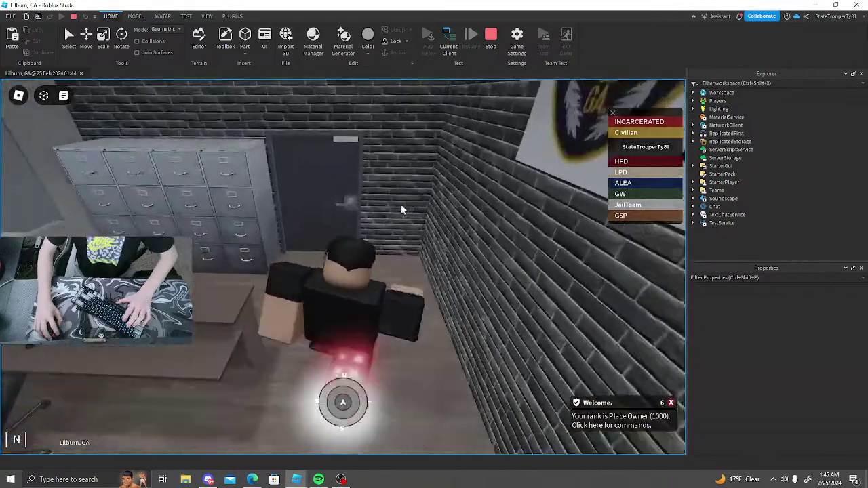
Walk through the back and cubicle offices along the brick wall to its door.
{"action": "key", "text": "s"}
{"action": "key", "text": "s"}
{"action": "key", "text": "d"}
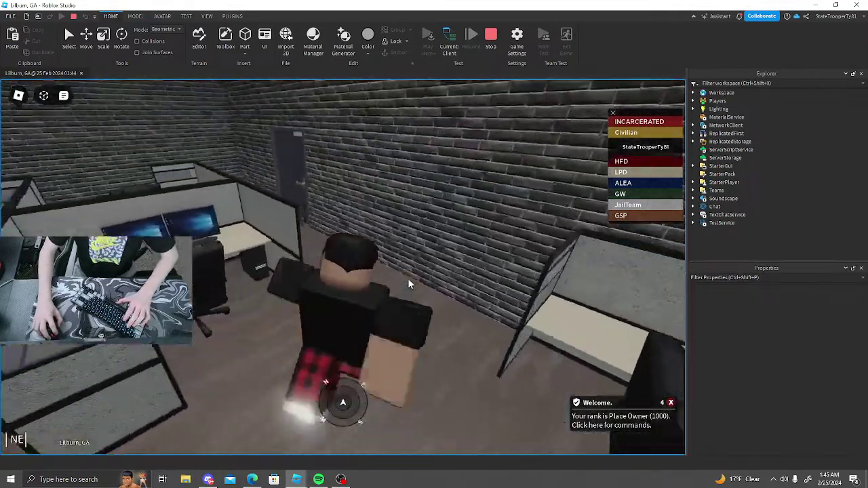
{"action": "key", "text": "s"}
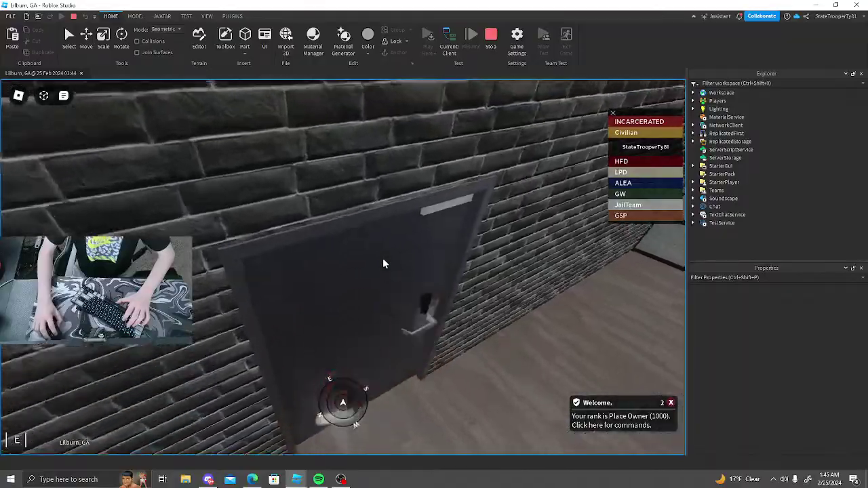
{"action": "key", "text": "a"}
{"action": "key", "text": "s"}
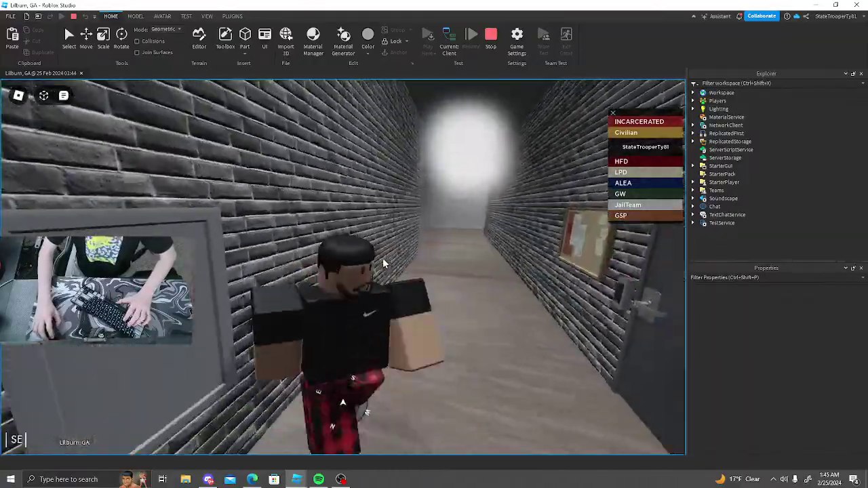
Go through the brick corridor and STAIRS door, up the stairwell, toward the LOCKERS door.
{"action": "key", "text": "w"}
{"action": "key", "text": "d"}
{"action": "key", "text": "w"}
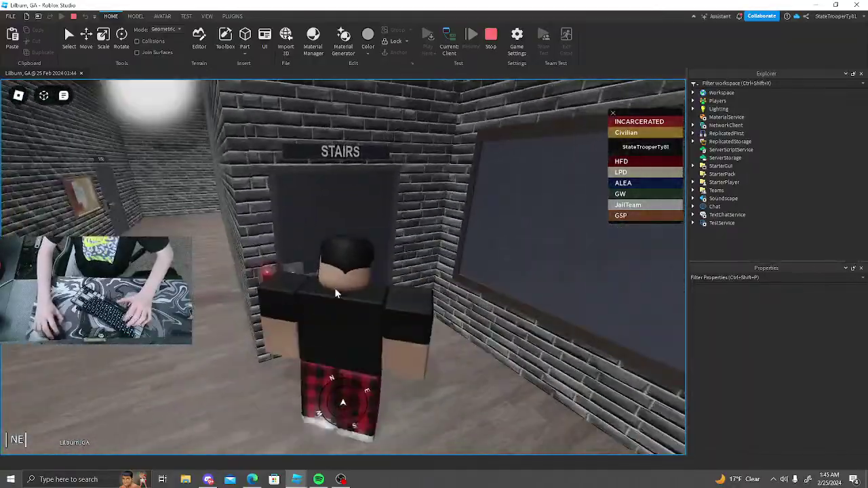
{"action": "key", "text": "w"}
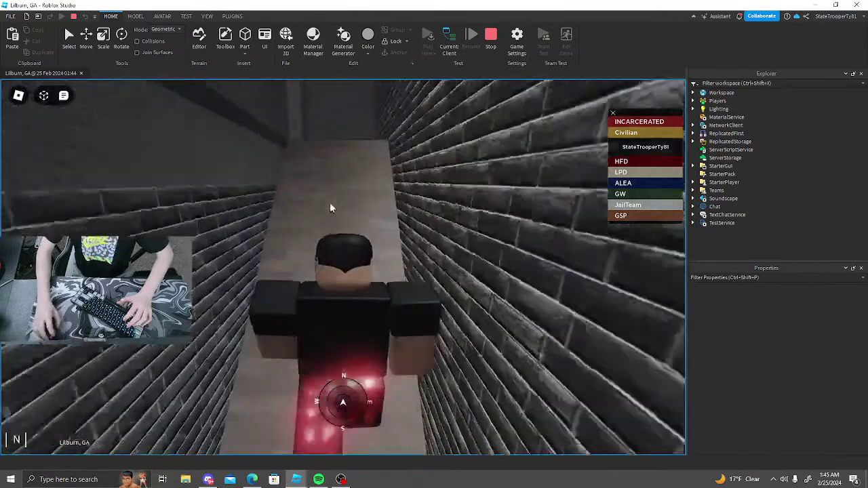
{"action": "key", "text": "w"}
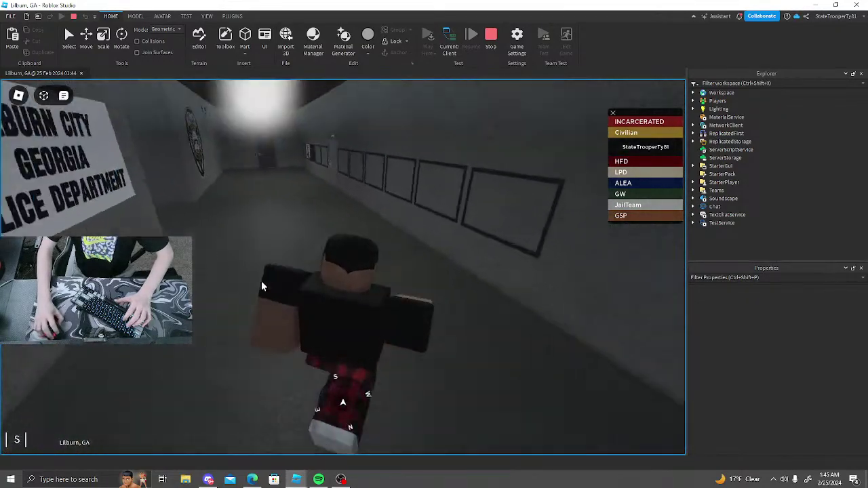
{"action": "key", "text": "w"}
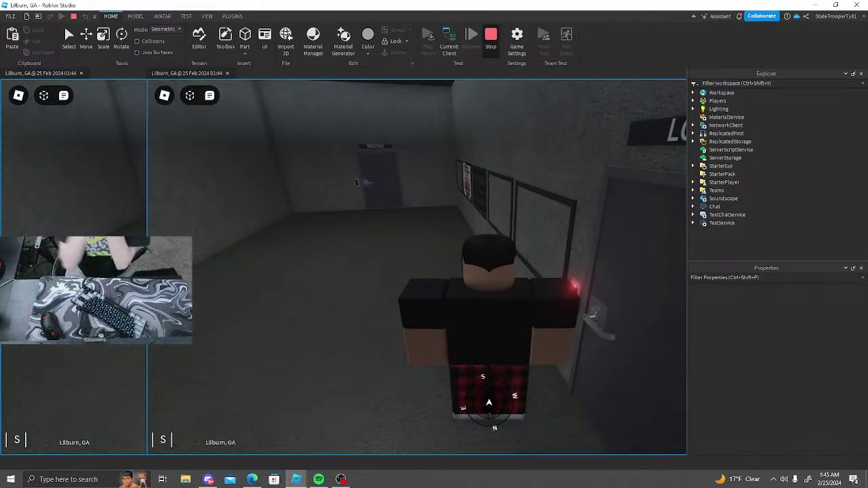
Stop the playtest and fly the edit camera to the VEHICLE POOL door.
{"action": "key", "text": "shift+F5"}
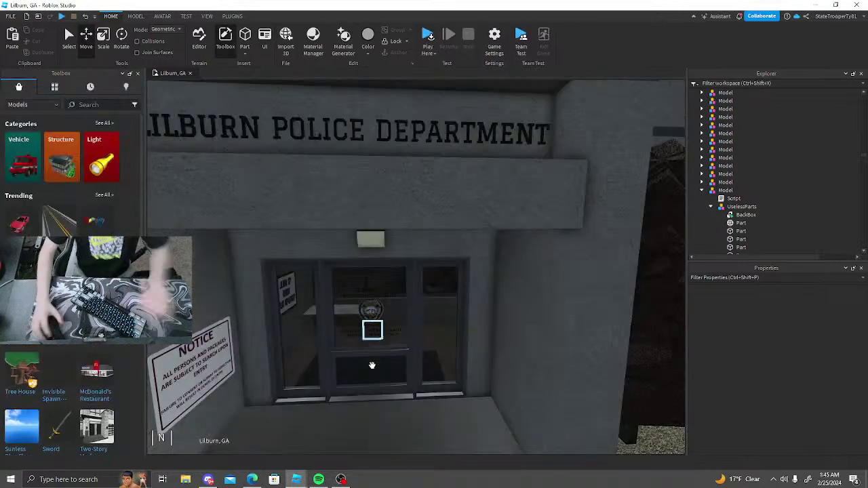
{"action": "key", "text": "w"}
{"action": "key", "text": "w"}
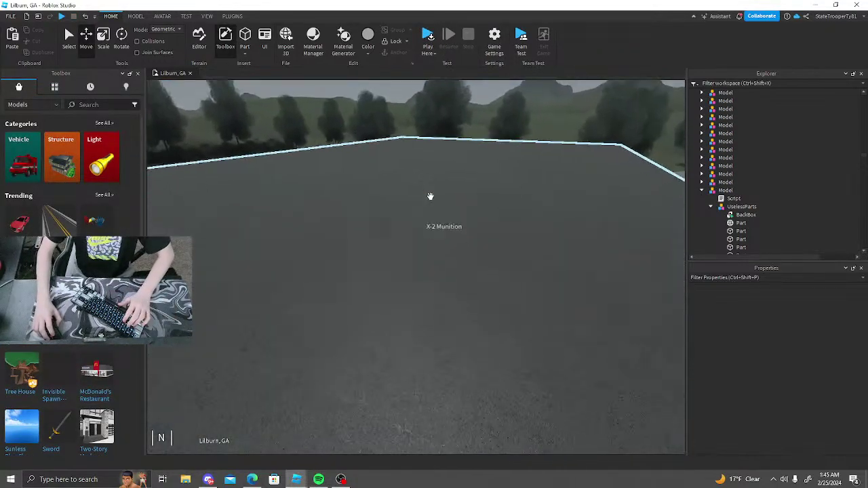
{"action": "key", "text": "w"}
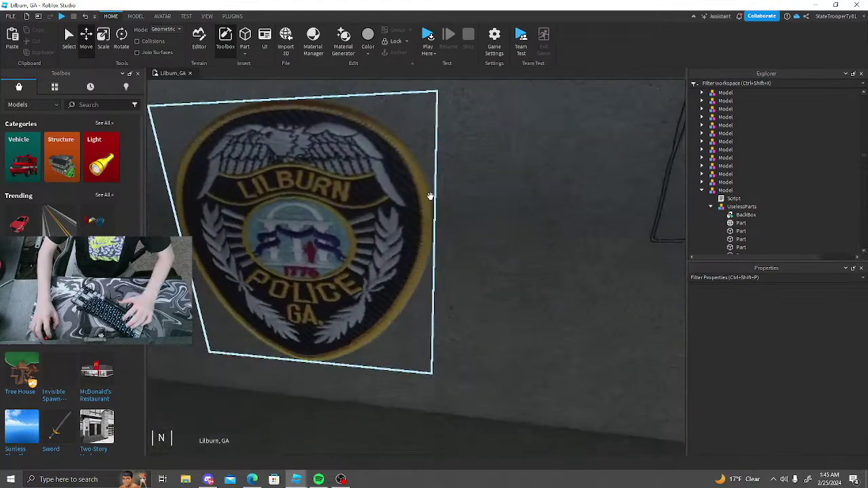
{"action": "key", "text": "w"}
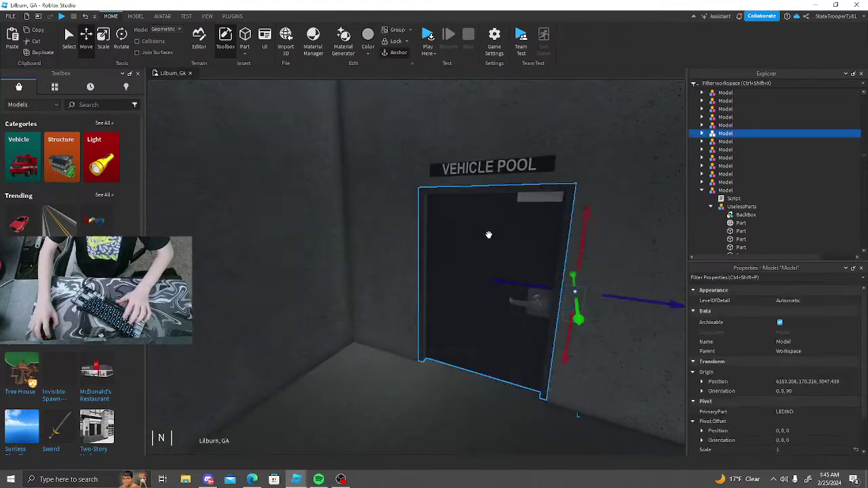
{"action": "key", "text": "w"}
Reposition the LOCKERS and LOGISTICS door models, placing the LOGISTICS lock at 6116.309, 170.316, 3067.647.
{"action": "left_click_drag", "start_coordinate": [488, 235], "coordinate": [407, 360]}
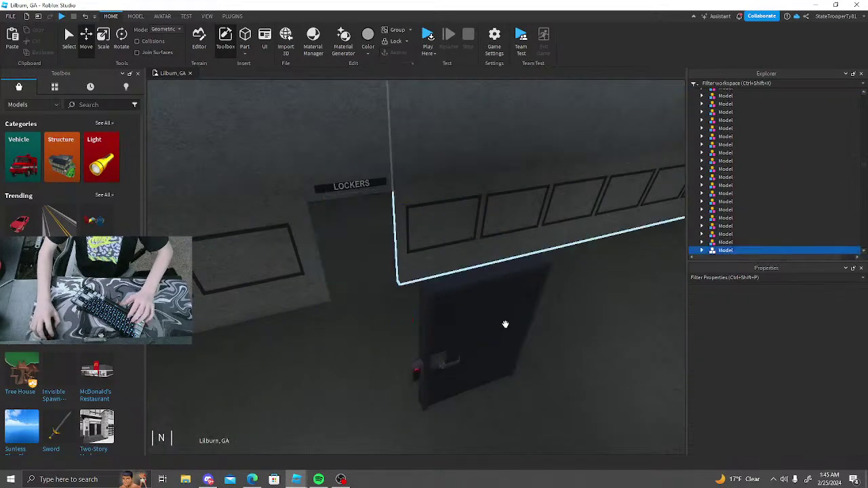
{"action": "left_click_drag", "start_coordinate": [462, 319], "coordinate": [468, 323]}
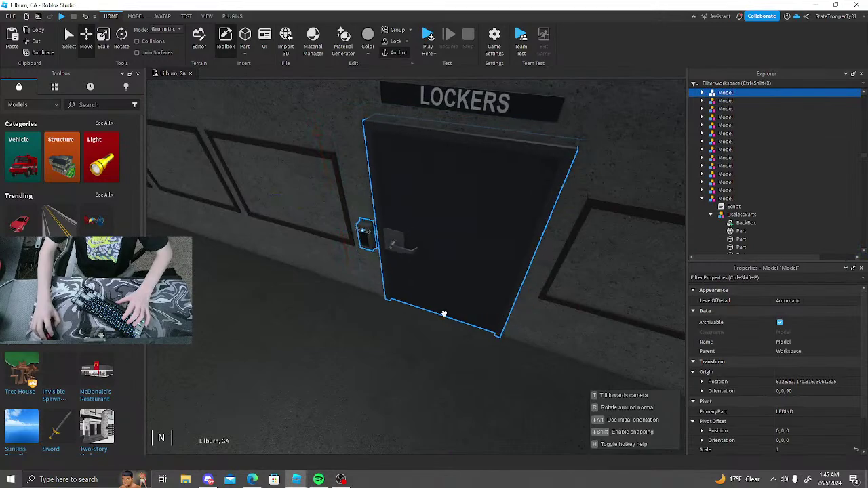
{"action": "scroll", "coordinate": [349, 240], "scroll_direction": "up", "scroll_amount": 2}
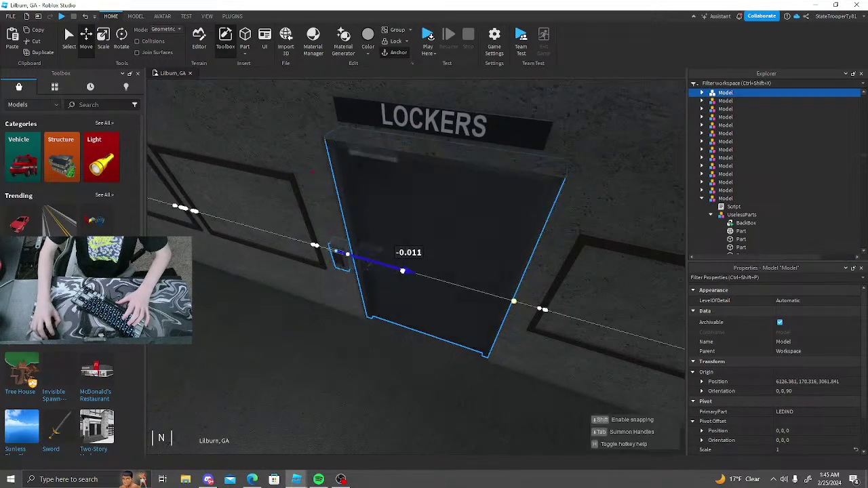
{"action": "right_click_drag", "start_coordinate": [402, 270], "coordinate": [402, 272]}
{"action": "left_click_drag", "start_coordinate": [434, 221], "coordinate": [394, 287]}
{"action": "mouse_move", "coordinate": [394, 287]}
{"action": "right_mouse_down"}
{"action": "mouse_move", "coordinate": [382, 287]}
{"action": "mouse_move", "coordinate": [401, 276]}
{"action": "right_mouse_up"}
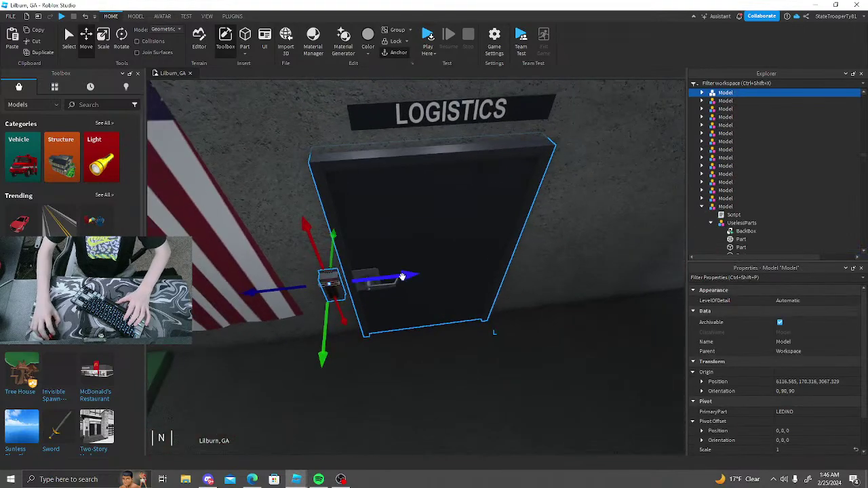
{"action": "mouse_move", "coordinate": [401, 275]}
{"action": "left_mouse_down"}
{"action": "mouse_move", "coordinate": [380, 277]}
{"action": "mouse_move", "coordinate": [426, 277]}
{"action": "mouse_move", "coordinate": [403, 262]}
{"action": "left_mouse_up"}
{"action": "mouse_move", "coordinate": [397, 216]}
{"action": "left_mouse_down"}
{"action": "mouse_move", "coordinate": [404, 215]}
{"action": "mouse_move", "coordinate": [392, 202]}
{"action": "left_mouse_up"}
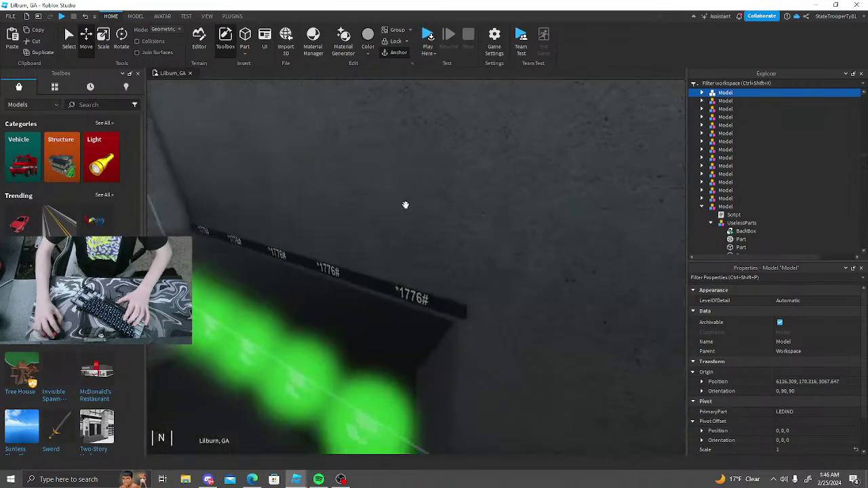
Delete the EZSafe model and two pieces of the 1776# strip.
{"action": "left_click", "coordinate": [488, 326]}
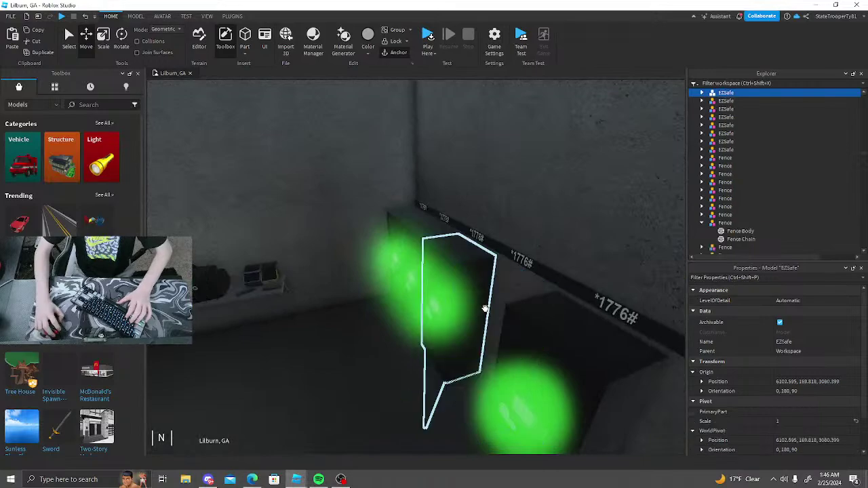
{"action": "key", "text": "Delete"}
{"action": "key", "text": "Delete"}
{"action": "left_click", "coordinate": [581, 291]}
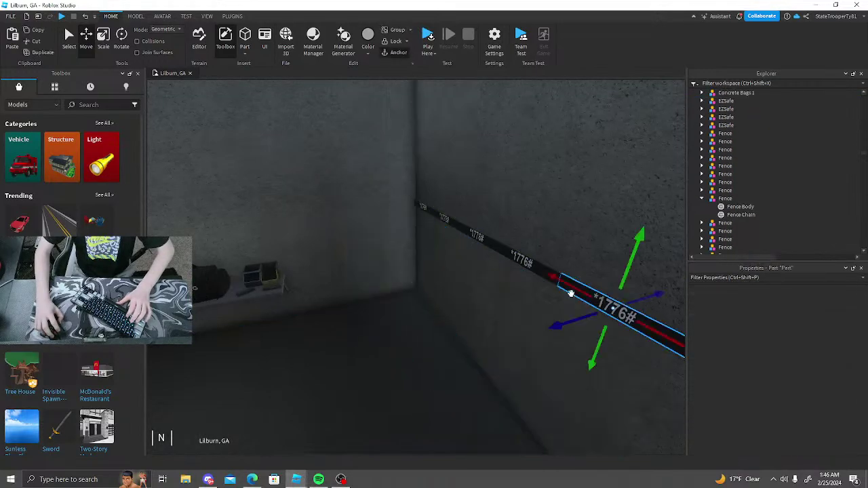
{"action": "key", "text": "Delete"}
{"action": "left_click", "coordinate": [529, 261]}
{"action": "key", "text": "Delete"}
Undo the deletions to restore the EZSafe and strip parts.
{"action": "left_click", "coordinate": [442, 223]}
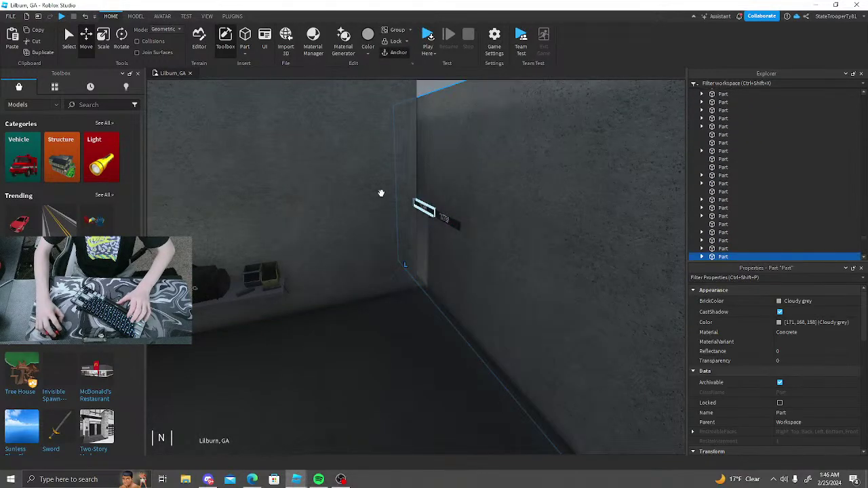
{"action": "left_click", "coordinate": [85, 15]}
{"action": "key", "text": "ctrl+z"}
{"action": "key", "text": "ctrl+z"}
{"action": "key", "text": "ctrl+z"}
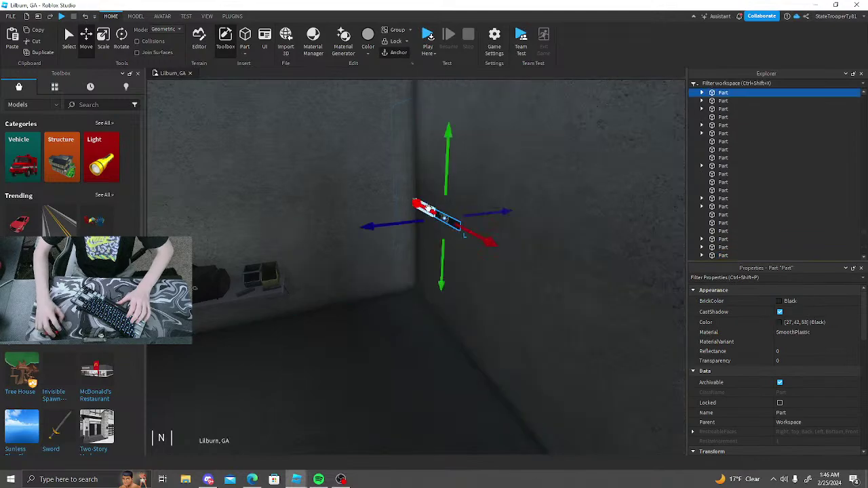
{"action": "key", "text": "ctrl+z"}
{"action": "key", "text": "ctrl+z"}
{"action": "key", "text": "ctrl+z"}
{"action": "key", "text": "ctrl+z"}
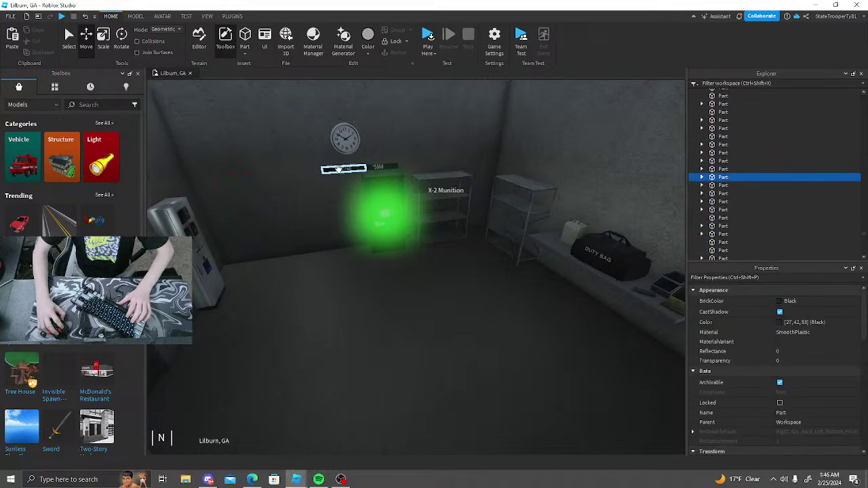
{"action": "left_click", "coordinate": [370, 165]}
{"action": "key", "text": "ctrl+z"}
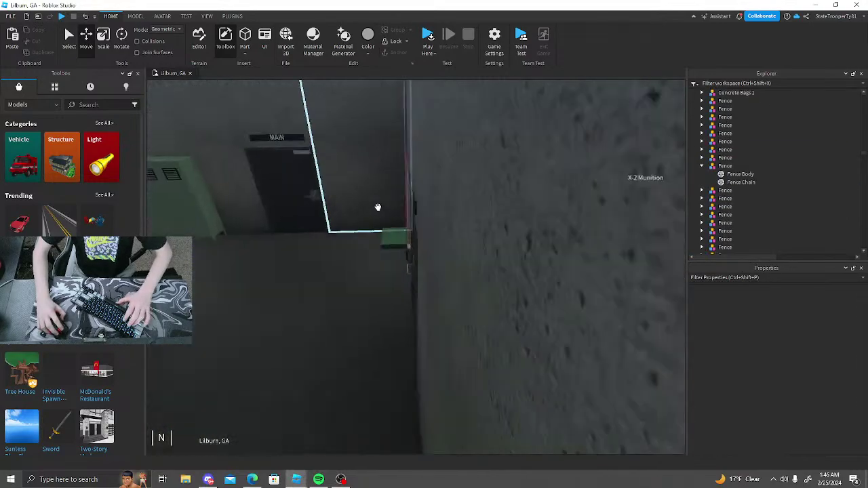
Nudge the BRIEFING door's lock model to 6137.82, 170.316, 3090.831.
{"action": "left_click_drag", "start_coordinate": [495, 246], "coordinate": [366, 332]}
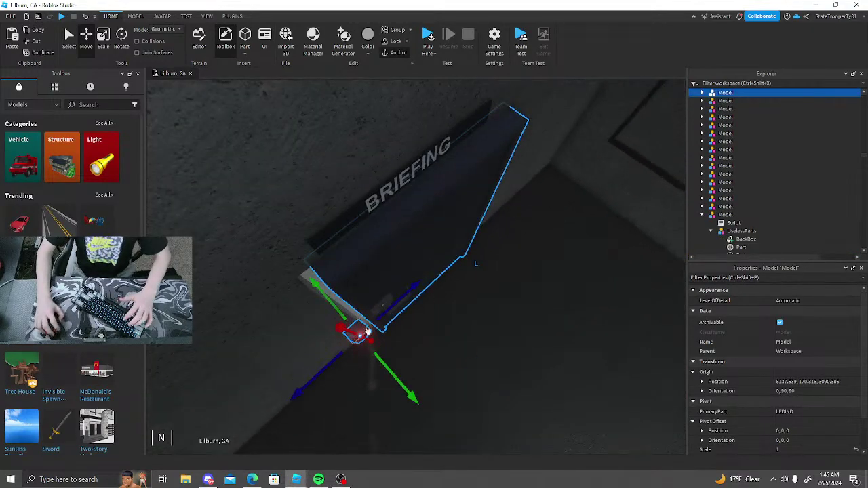
{"action": "left_click_drag", "start_coordinate": [383, 365], "coordinate": [322, 348]}
{"action": "right_click_drag", "start_coordinate": [318, 344], "coordinate": [319, 343]}
{"action": "right_click_drag", "start_coordinate": [358, 267], "coordinate": [528, 232]}
Filter Explorer by SCRIPT, inspect the OutdoorLight scripts, and delete them.
{"action": "key", "text": "w"}
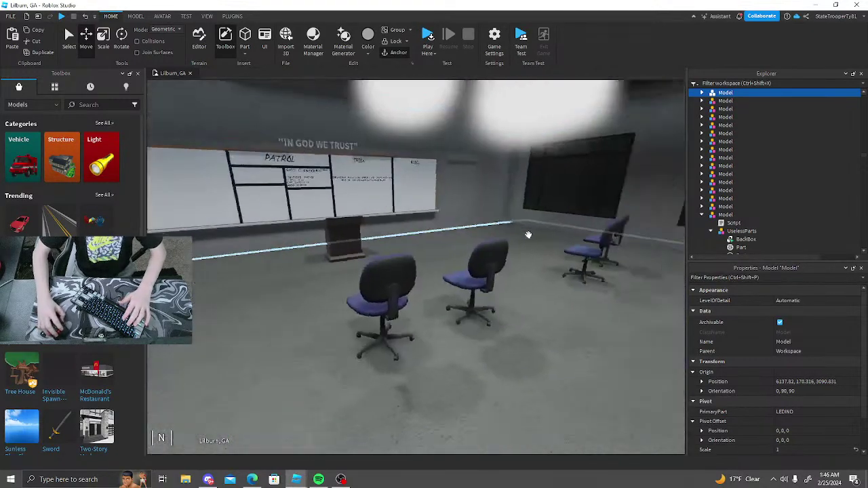
{"action": "type", "text": "SC"}
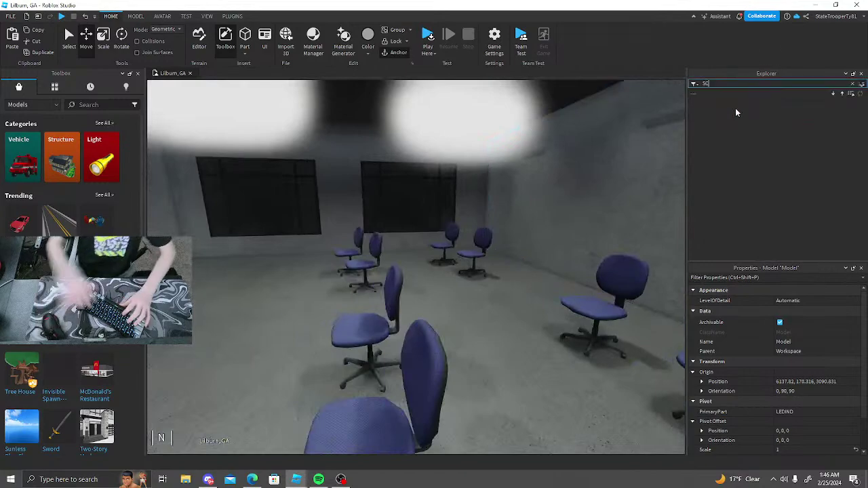
{"action": "type", "text": "RIPT"}
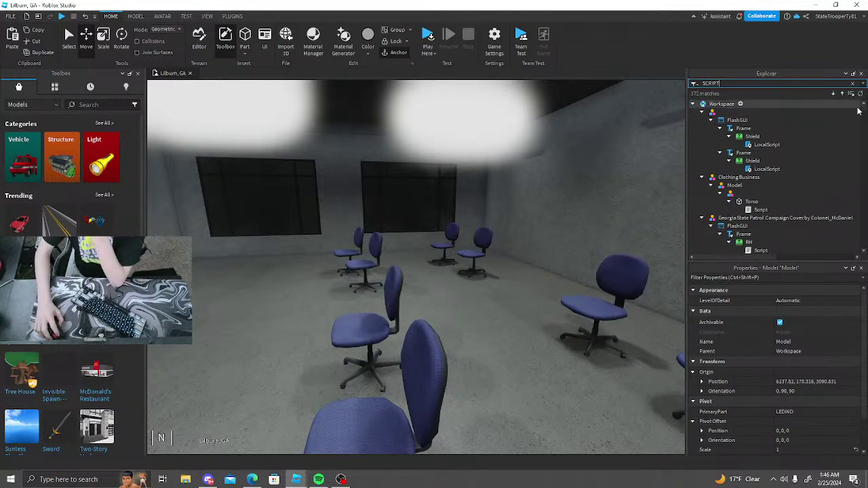
{"action": "scroll", "coordinate": [781, 176], "scroll_direction": "down", "scroll_amount": 15}
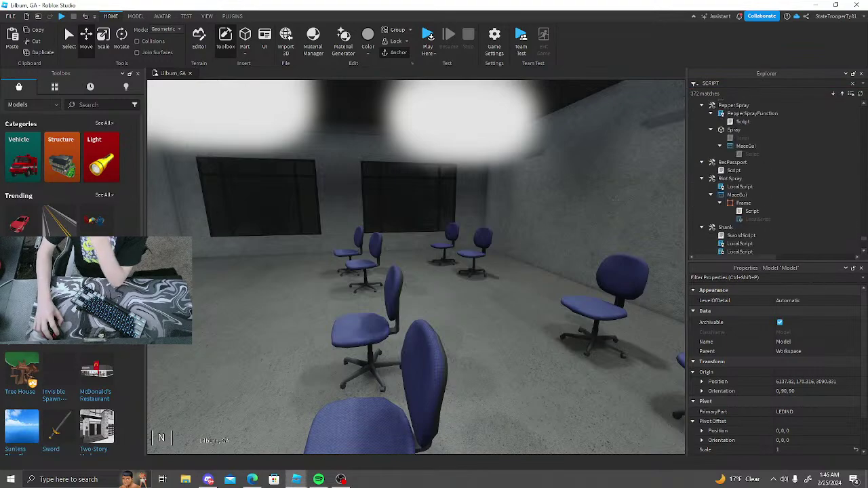
{"action": "scroll", "coordinate": [780, 176], "scroll_direction": "down", "scroll_amount": 5}
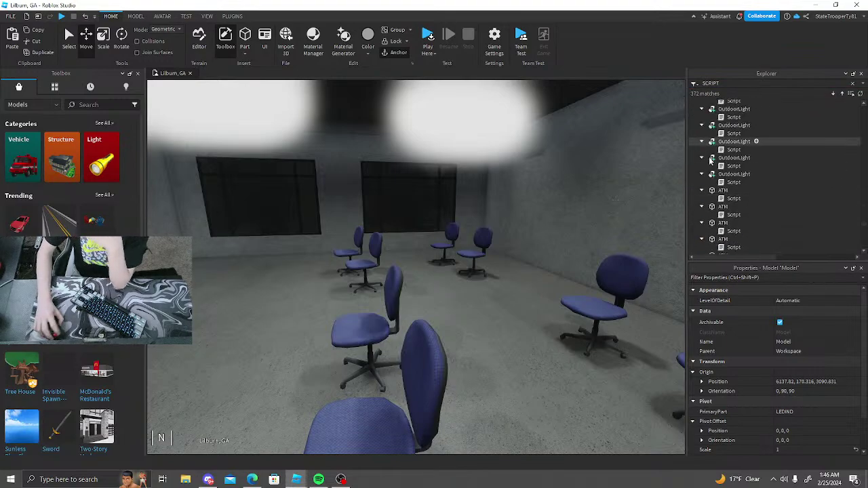
{"action": "double_click", "coordinate": [734, 183]}
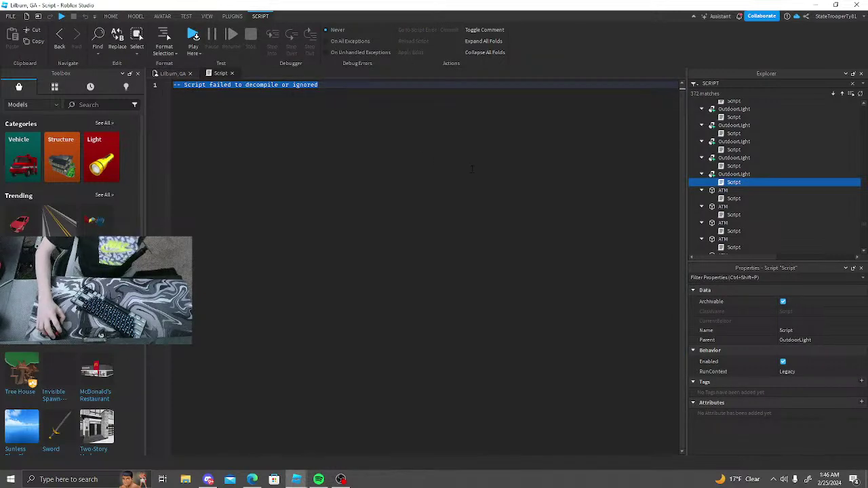
{"action": "left_click", "coordinate": [232, 74]}
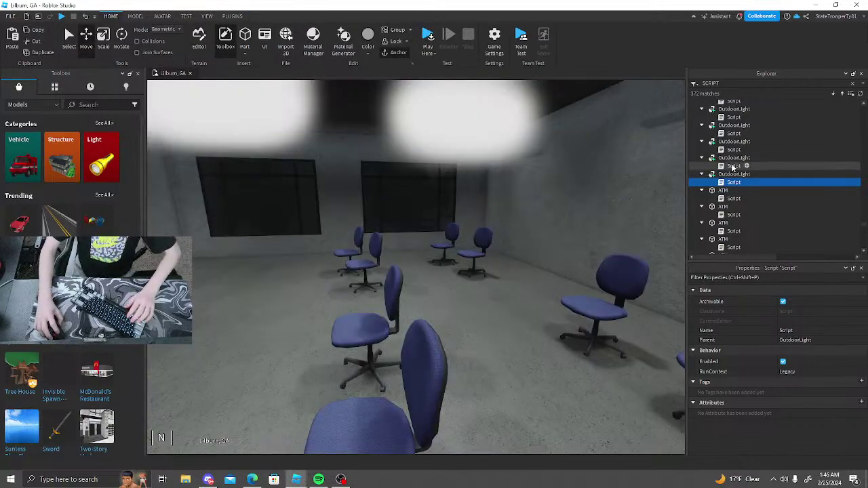
{"action": "key", "text": "Delete"}
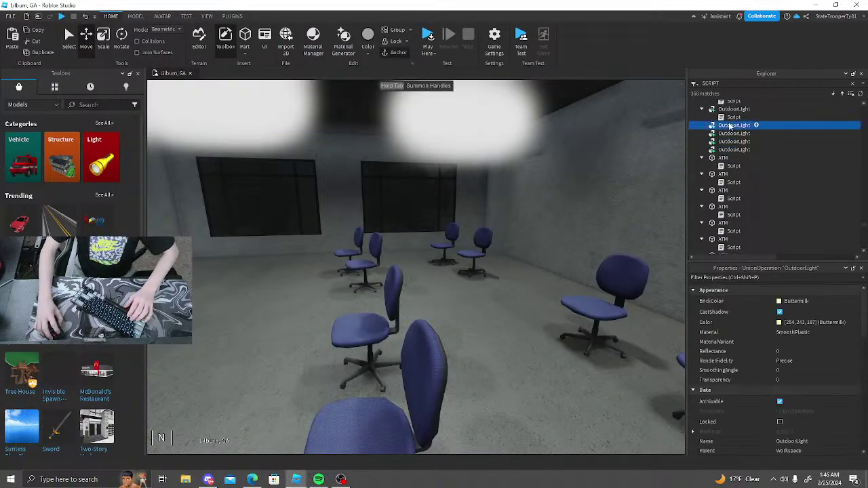
{"action": "key", "text": "Delete"}
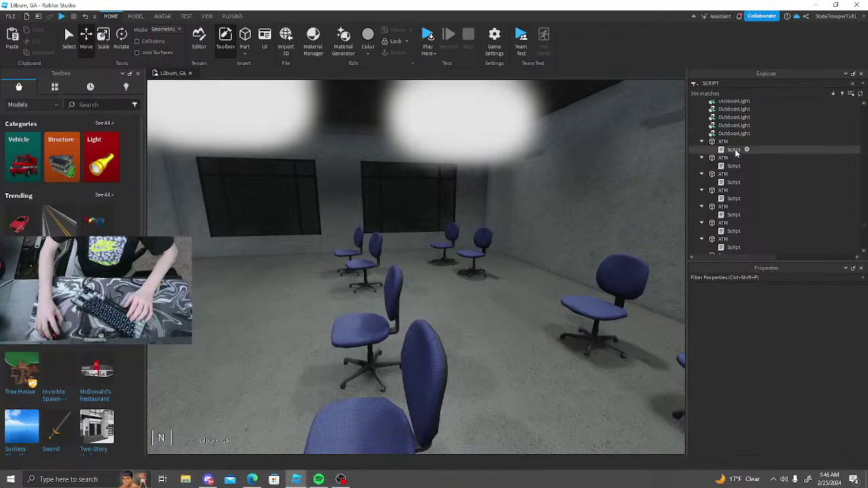
Inspect and delete the ATM scripts, undoing one mistaken deletion.
{"action": "double_click", "coordinate": [735, 150]}
{"action": "left_click", "coordinate": [234, 73]}
{"action": "key", "text": "Delete"}
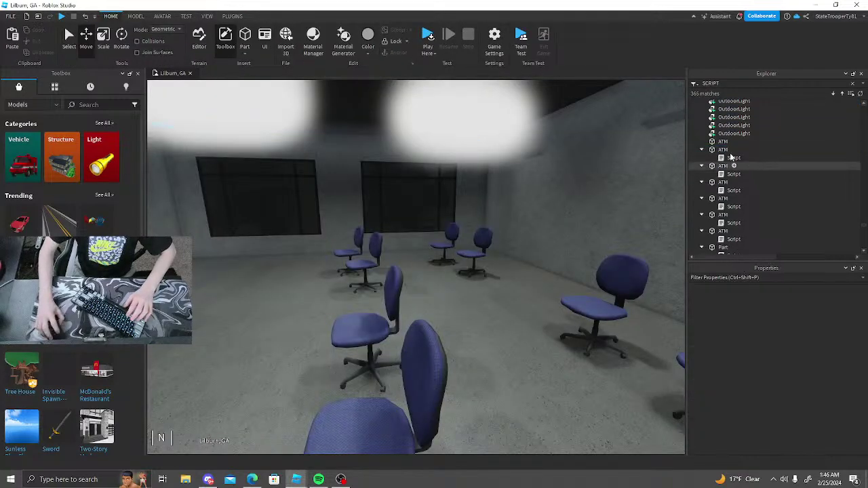
{"action": "key", "text": "Delete"}
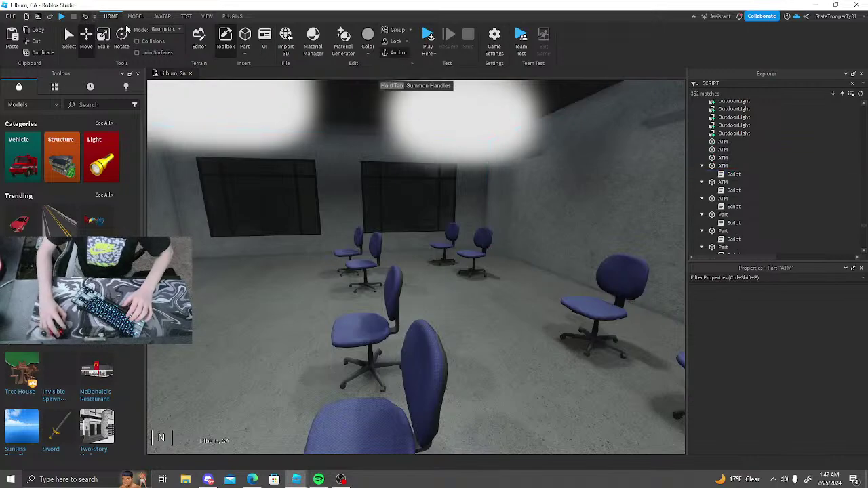
{"action": "key", "text": "ctrl+z"}
{"action": "left_click", "coordinate": [723, 158]}
{"action": "left_click", "coordinate": [734, 150]}
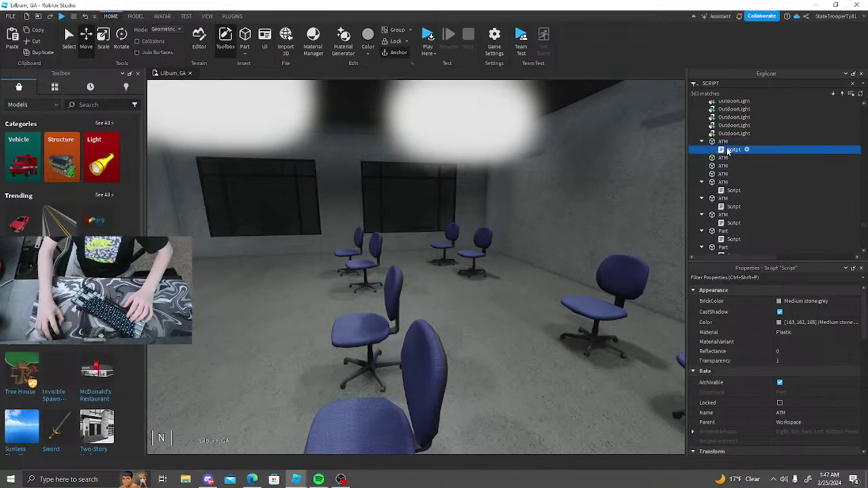
{"action": "key", "text": "Delete"}
{"action": "key", "text": "Delete"}
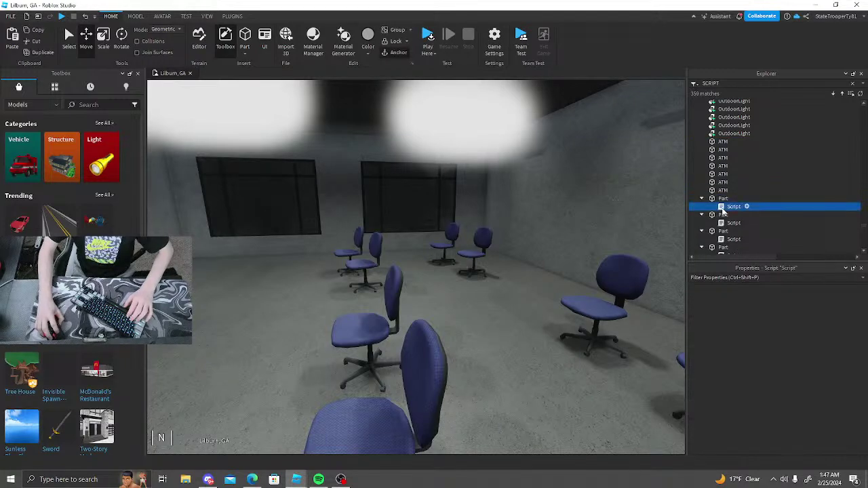
Delete the Part's and carInsurance scripts, bringing the search to 351 matches.
{"action": "key", "text": "Delete"}
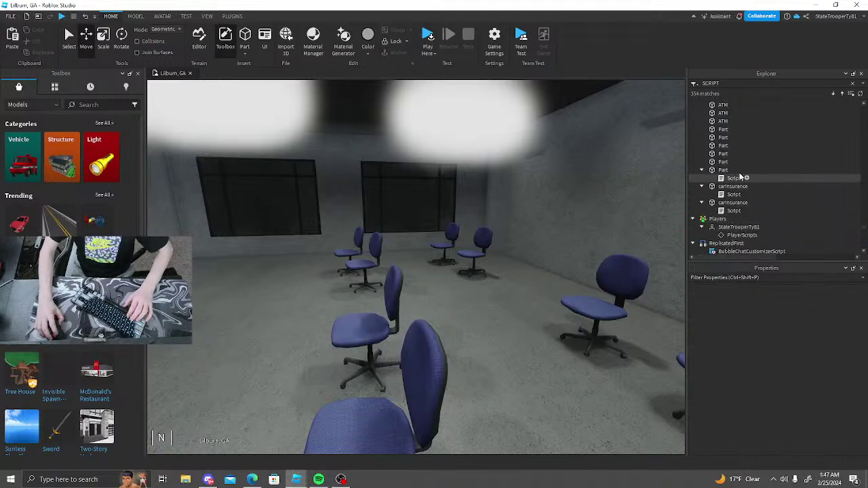
{"action": "double_click", "coordinate": [724, 178]}
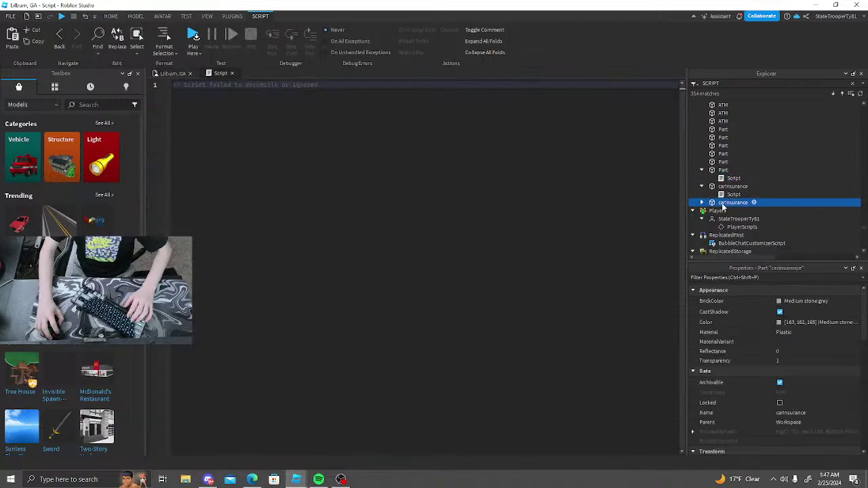
{"action": "double_click", "coordinate": [733, 195]}
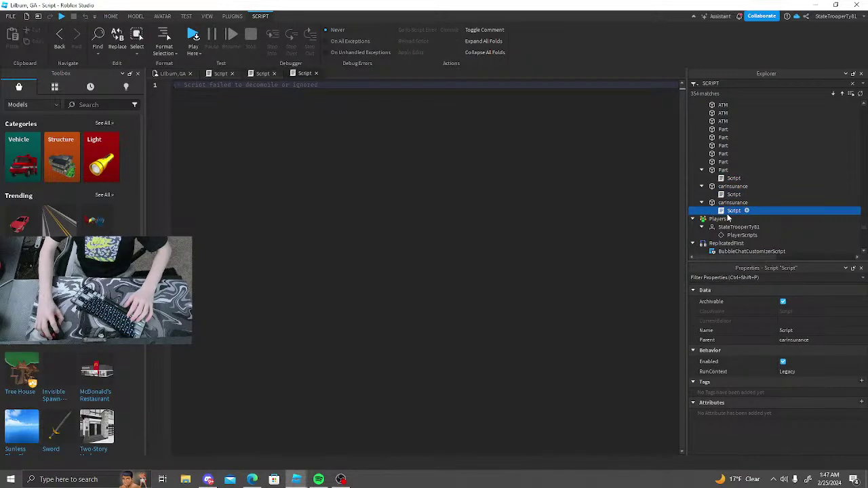
{"action": "key", "text": "Delete"}
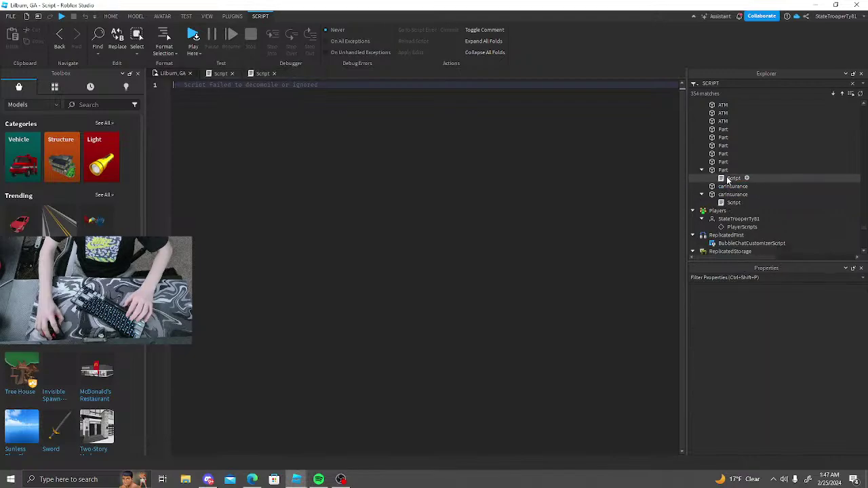
{"action": "left_click", "coordinate": [735, 195]}
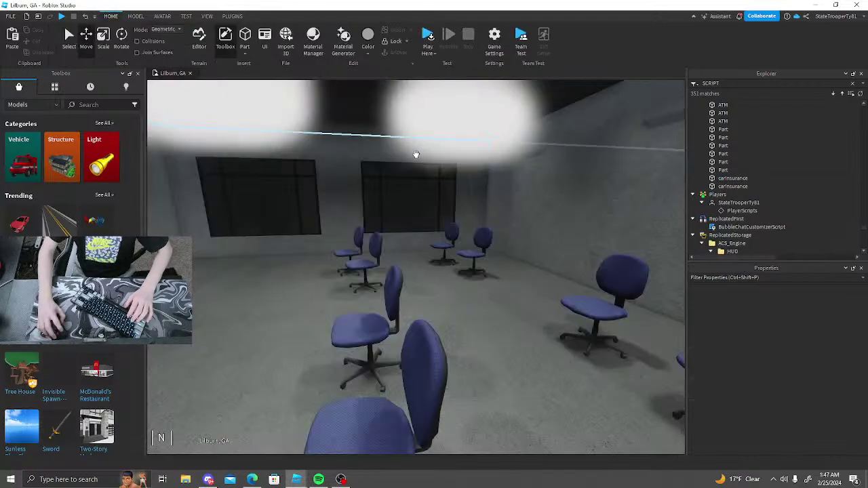
{"action": "right_click_drag", "start_coordinate": [416, 155], "coordinate": [475, 171]}
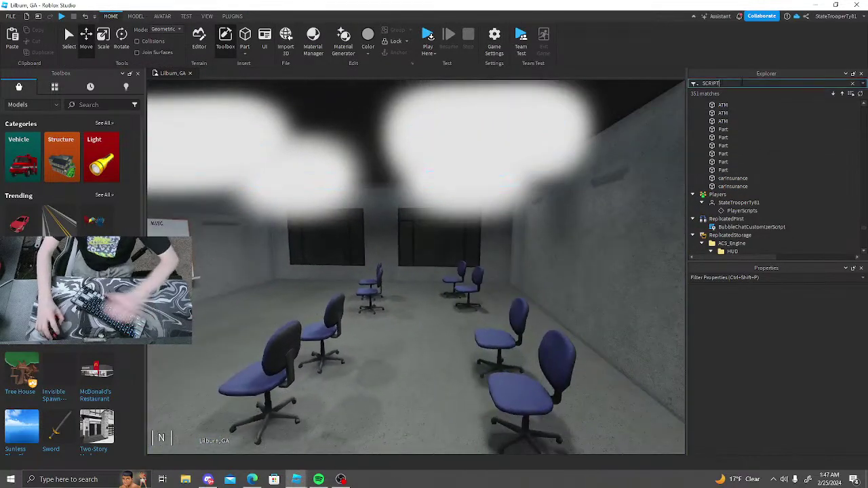
{"action": "key", "text": "w"}
{"action": "right_click_drag", "start_coordinate": [417, 157], "coordinate": [323, 308]}
{"action": "key", "text": "s"}
{"action": "key", "text": "w"}
{"action": "key", "text": "w"}
{"action": "key", "text": "w"}
{"action": "key", "text": "s"}
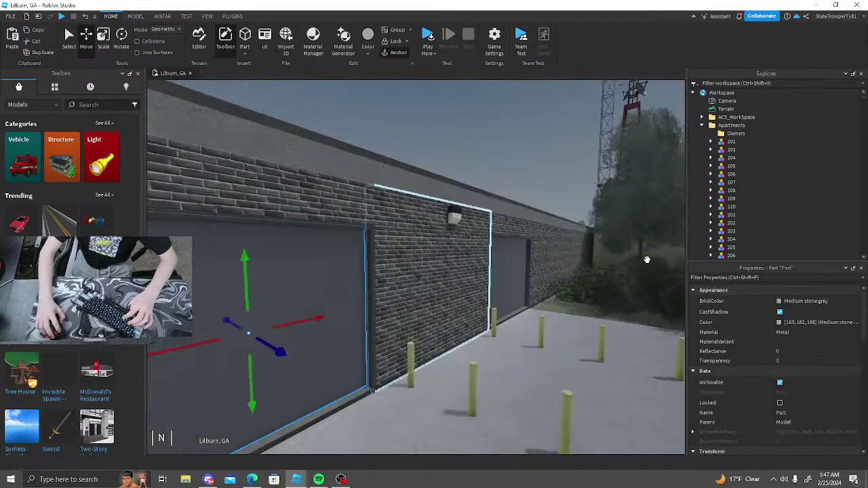
{"action": "scroll", "coordinate": [774, 351], "scroll_direction": "down", "scroll_amount": 5}
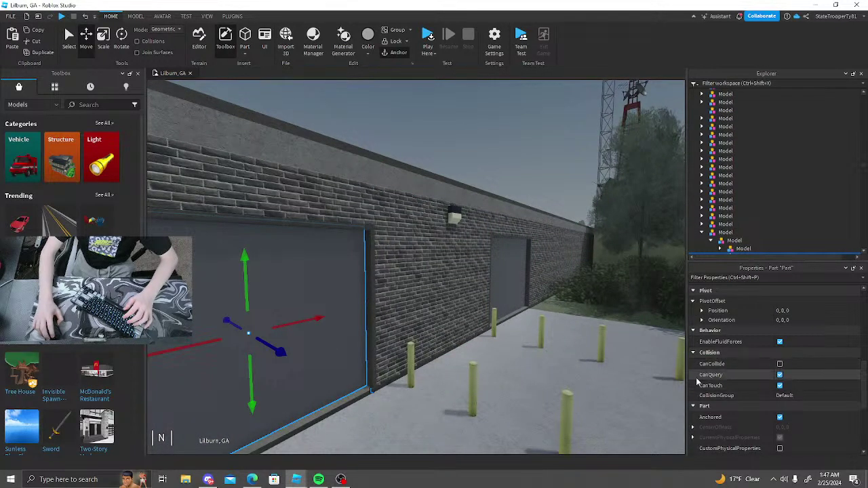
{"action": "right_click_drag", "start_coordinate": [610, 353], "coordinate": [550, 182]}
{"action": "left_click", "coordinate": [550, 183]}
{"action": "scroll", "coordinate": [787, 217], "scroll_direction": "down", "scroll_amount": 1}
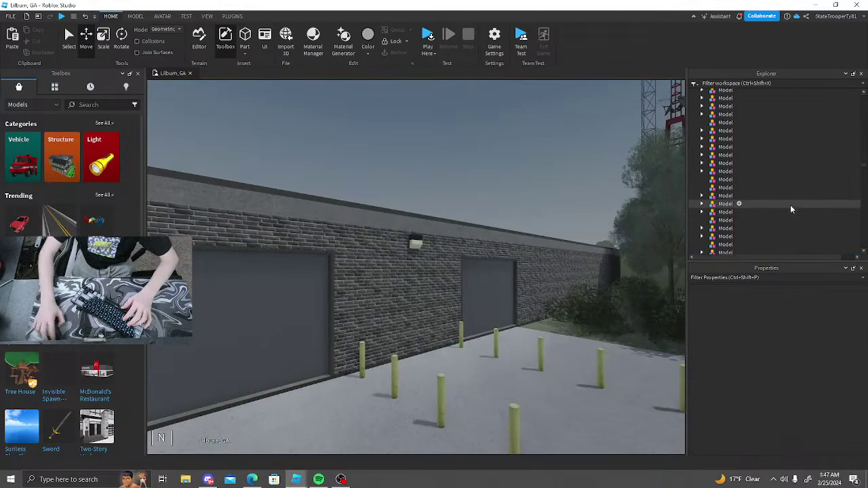
{"action": "key", "text": "w"}
{"action": "right_click_drag", "start_coordinate": [407, 245], "coordinate": [366, 244]}
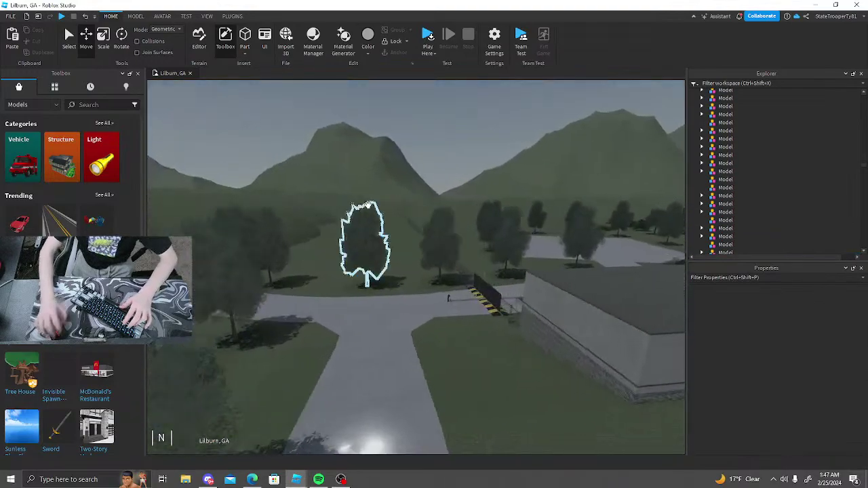
{"action": "key", "text": "w"}
{"action": "key", "text": "w"}
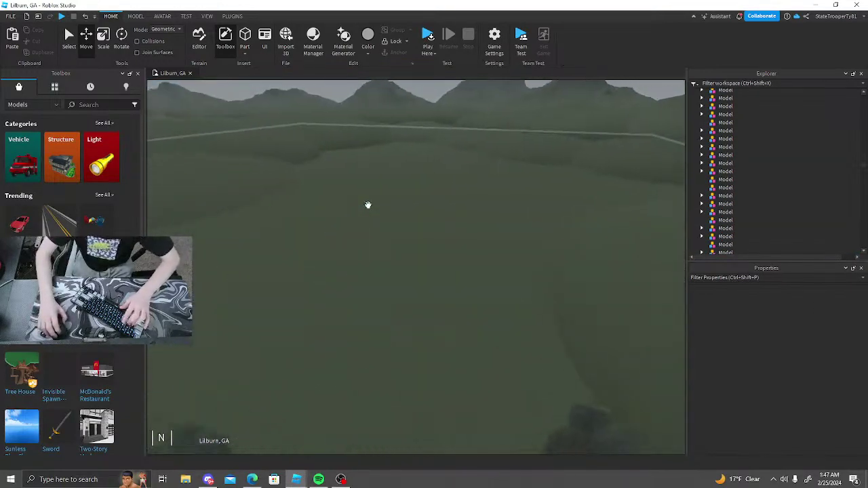
{"action": "key", "text": "w"}
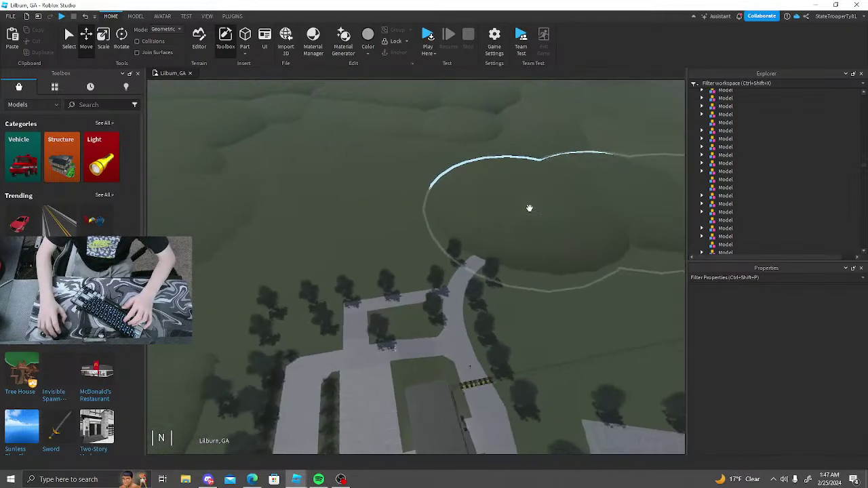
{"action": "key", "text": "w"}
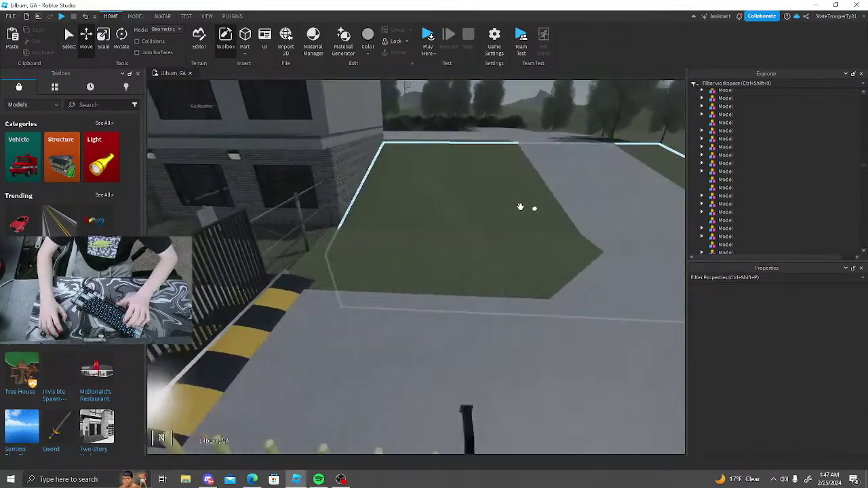
{"action": "right_click_drag", "start_coordinate": [521, 207], "coordinate": [529, 209]}
{"action": "key", "text": "w"}
{"action": "key", "text": "w"}
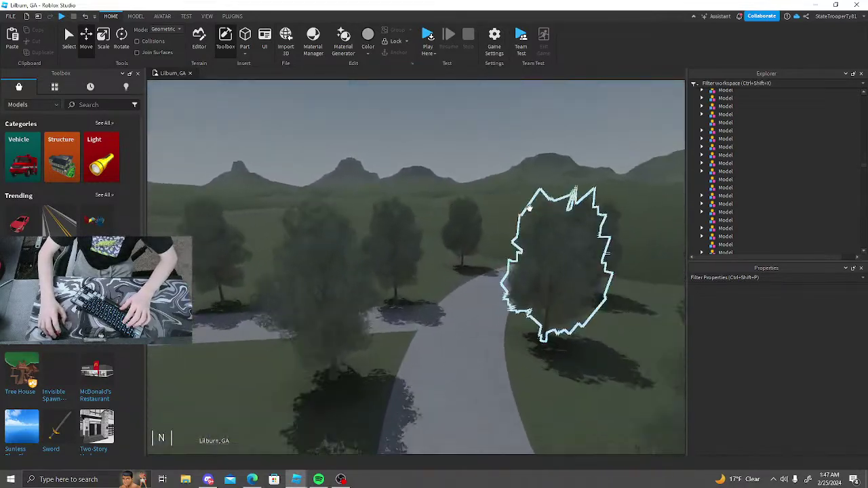
{"action": "key", "text": "w"}
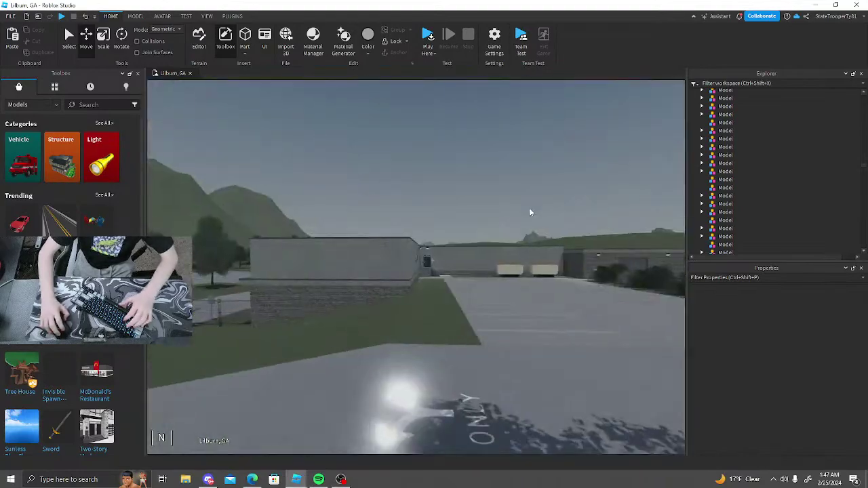
{"action": "right_click_drag", "start_coordinate": [526, 208], "coordinate": [537, 208]}
{"action": "key", "text": "s"}
{"action": "key", "text": "w"}
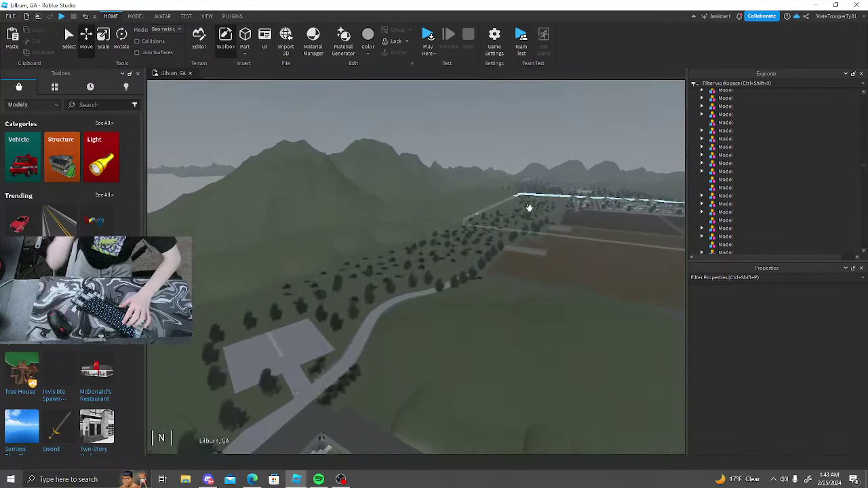
{"action": "key", "text": "w"}
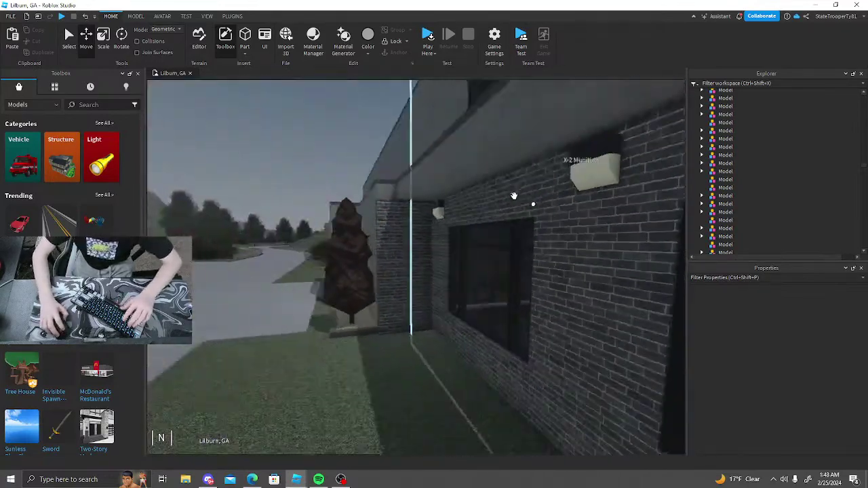
{"action": "key", "text": "w"}
{"action": "right_click_drag", "start_coordinate": [515, 196], "coordinate": [517, 194]}
{"action": "key", "text": "w"}
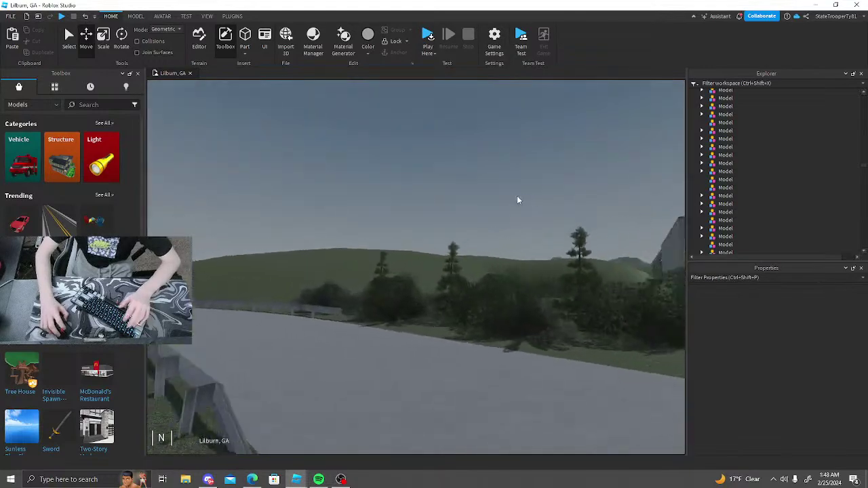
{"action": "key", "text": "w"}
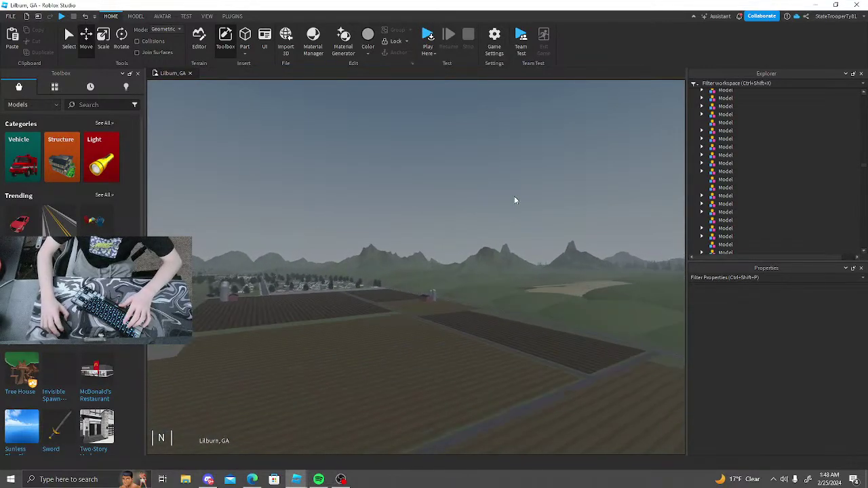
{"action": "right_click_drag", "start_coordinate": [514, 196], "coordinate": [515, 196]}
{"action": "key", "text": "w"}
{"action": "key", "text": "w"}
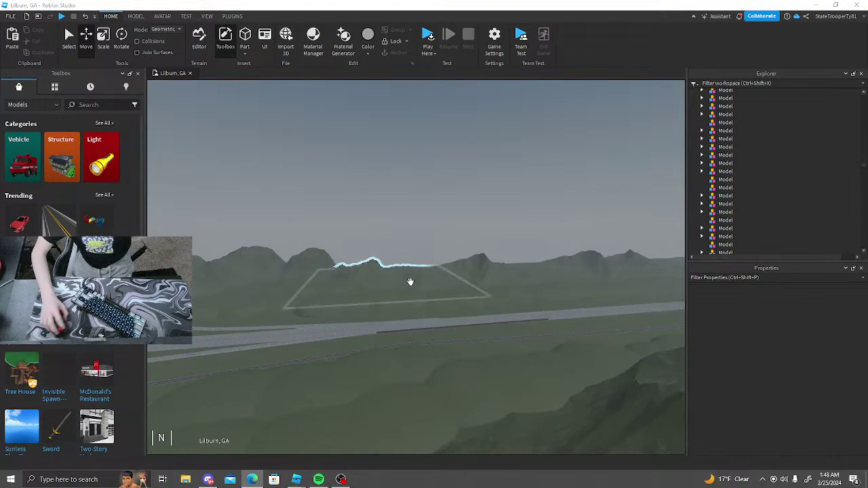
{"action": "key", "text": "w"}
{"action": "right_click_drag", "start_coordinate": [410, 281], "coordinate": [539, 310]}
{"action": "key", "text": "w"}
{"action": "key", "text": "w"}
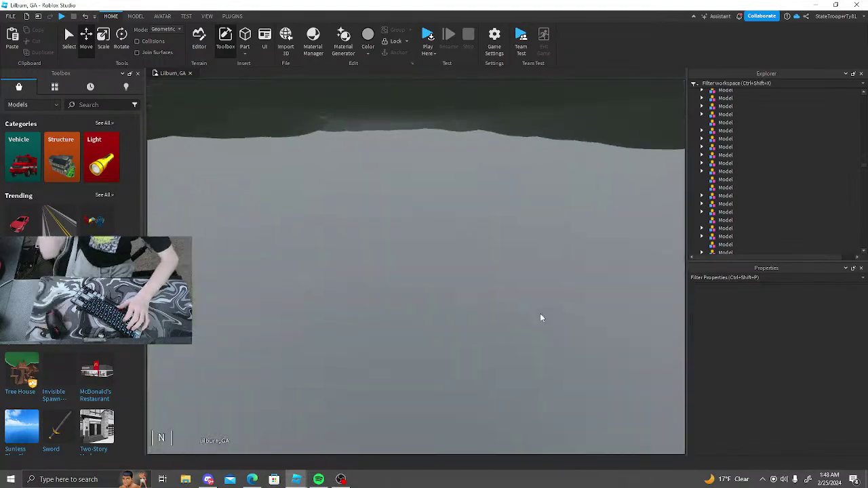
{"action": "key", "text": "s"}
{"action": "right_click_drag", "start_coordinate": [541, 317], "coordinate": [541, 314]}
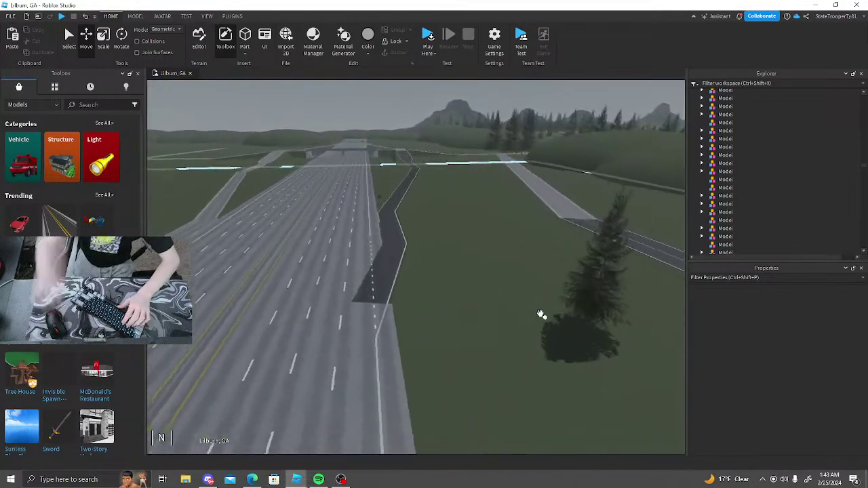
{"action": "key", "text": "s"}
{"action": "key", "text": "w"}
{"action": "left_click", "coordinate": [395, 295]}
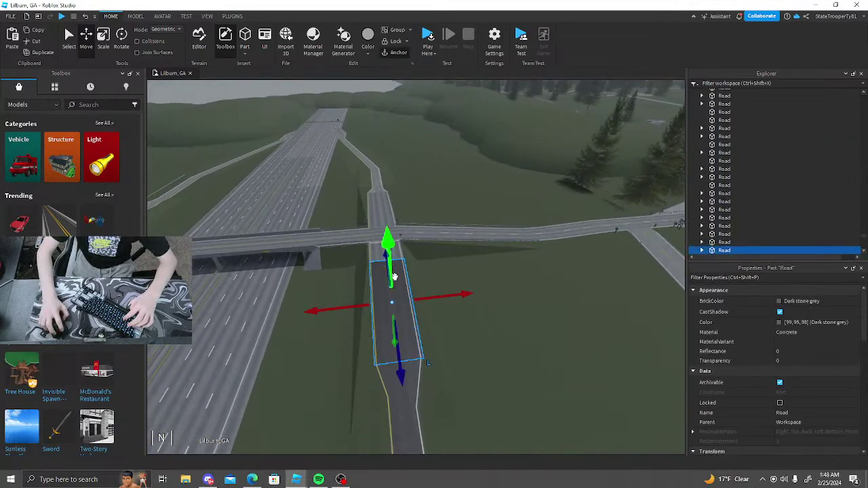
{"action": "right_click_drag", "start_coordinate": [439, 232], "coordinate": [536, 134]}
{"action": "left_click", "coordinate": [460, 109]}
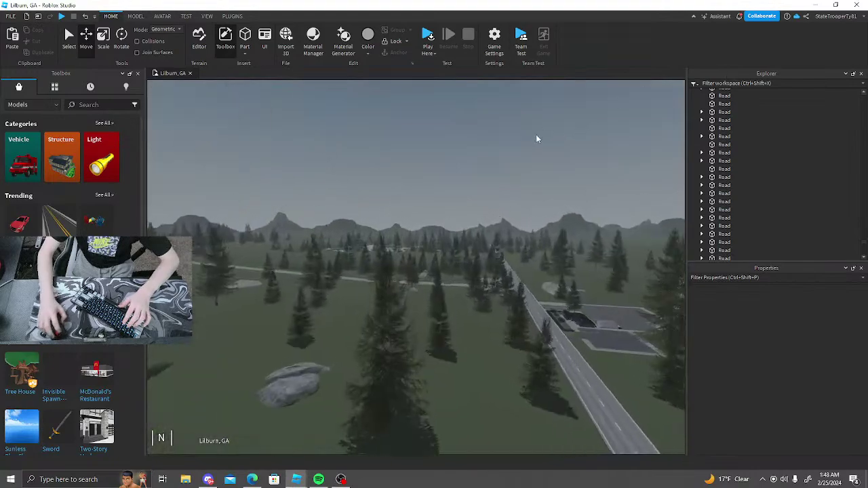
{"action": "key", "text": "w"}
{"action": "key", "text": "w"}
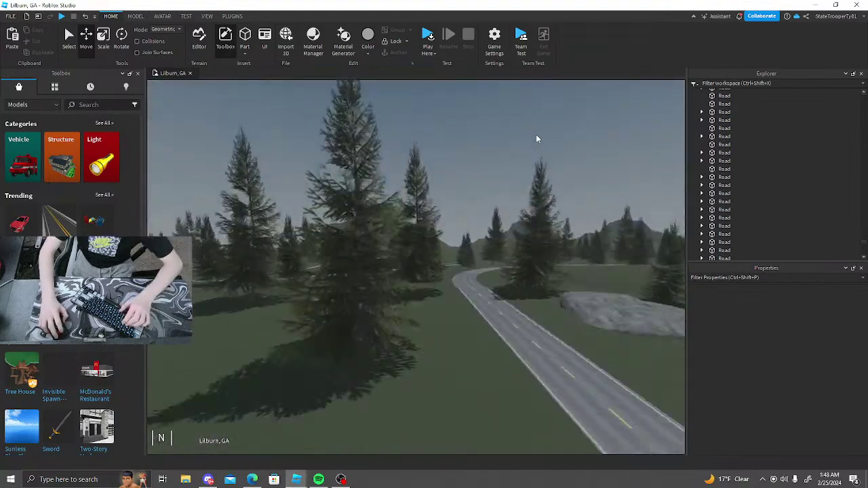
{"action": "key", "text": "e"}
{"action": "right_click_drag", "start_coordinate": [536, 134], "coordinate": [620, 140]}
{"action": "key", "text": "w"}
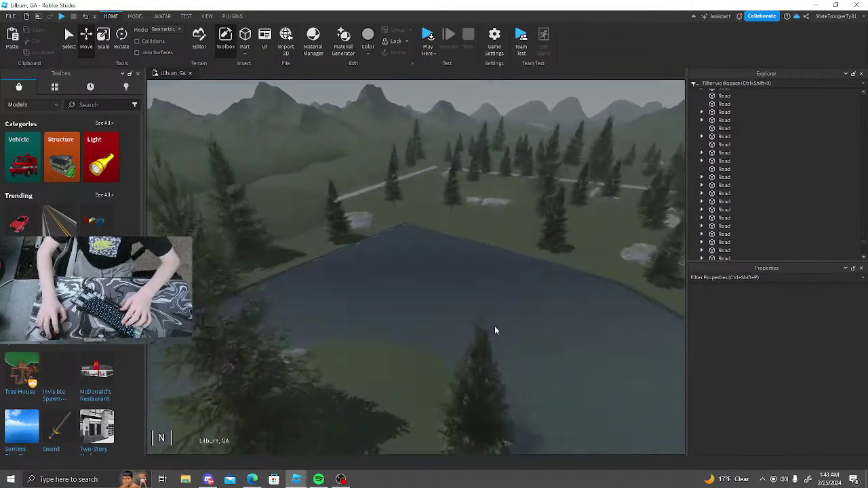
{"action": "right_click_drag", "start_coordinate": [405, 302], "coordinate": [383, 321]}
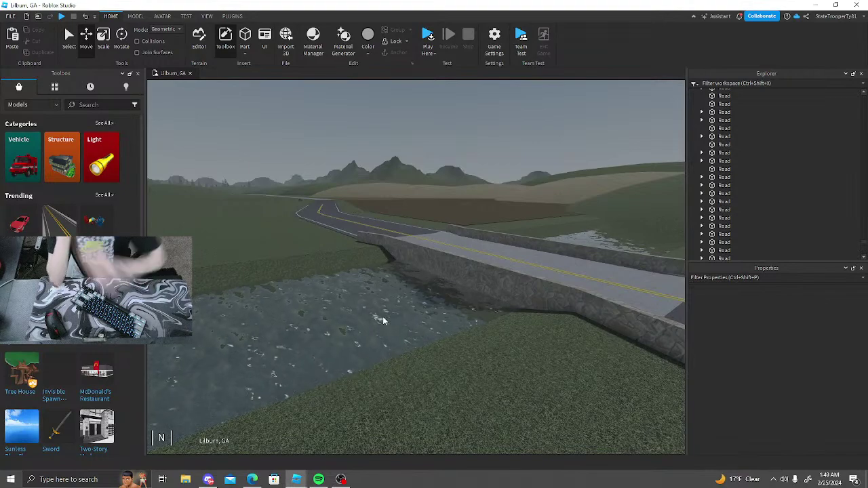
{"action": "right_click_drag", "start_coordinate": [464, 198], "coordinate": [413, 253]}
{"action": "right_click_drag", "start_coordinate": [552, 277], "coordinate": [555, 276]}
{"action": "right_click_drag", "start_coordinate": [524, 319], "coordinate": [459, 199]}
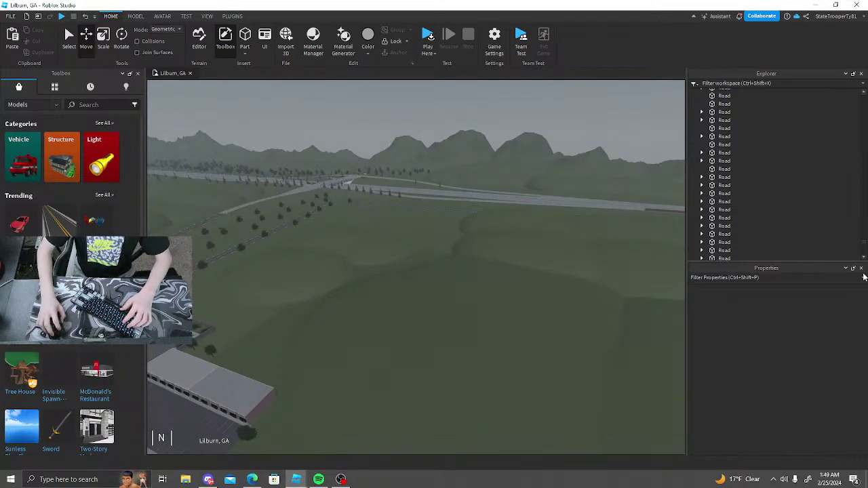
Delete the ALEA, INCARCERATED, JailTeam and one other extra team from Teams.
{"action": "left_click_drag", "start_coordinate": [865, 246], "coordinate": [838, 258]}
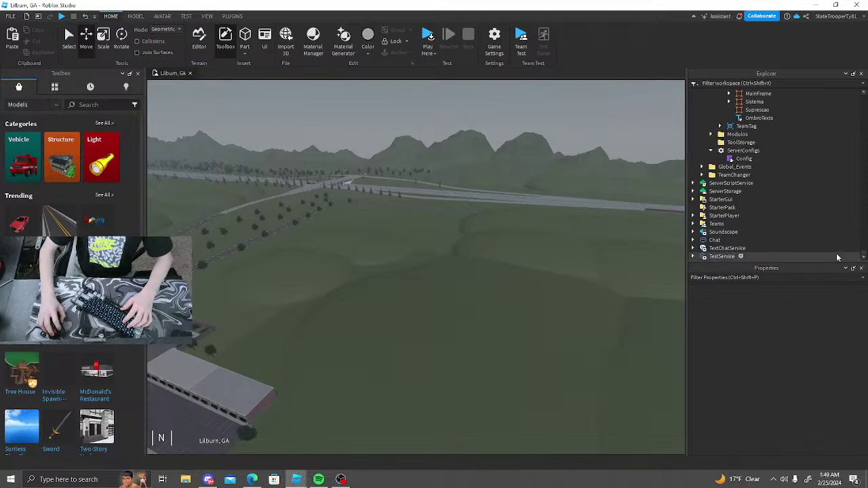
{"action": "scroll", "coordinate": [716, 204], "scroll_direction": "down", "scroll_amount": 3}
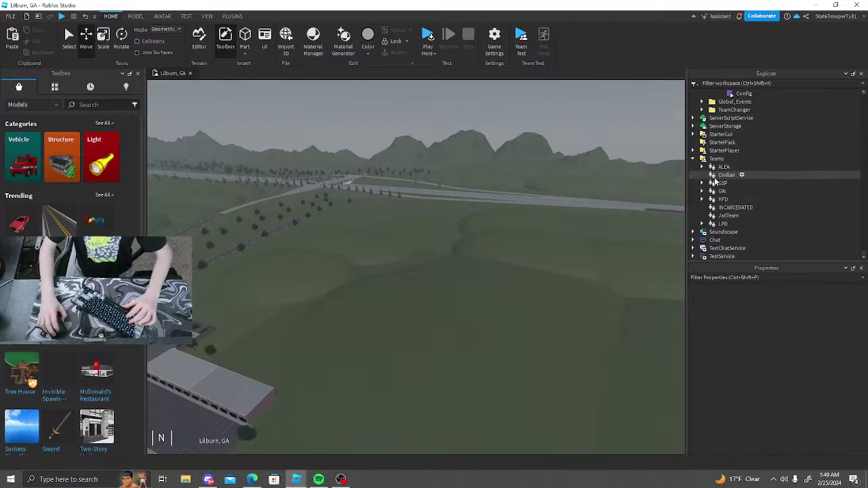
{"action": "left_click", "coordinate": [715, 193]}
{"action": "key", "text": "Delete"}
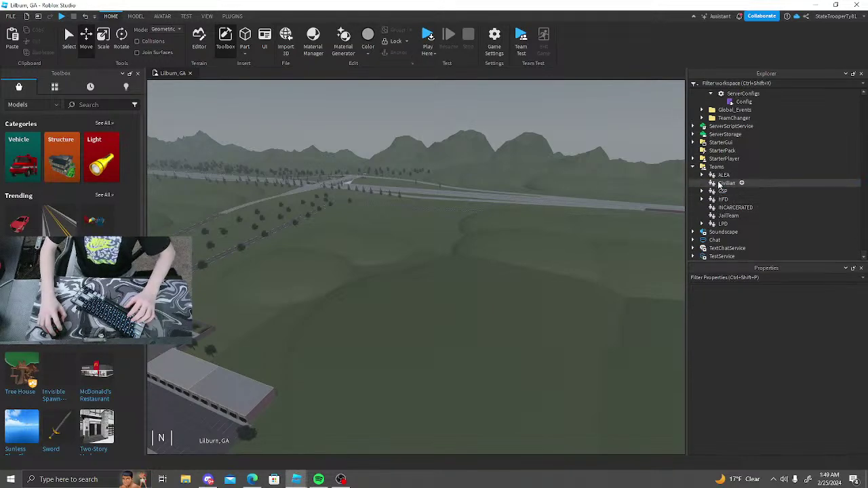
{"action": "left_click", "coordinate": [720, 183]}
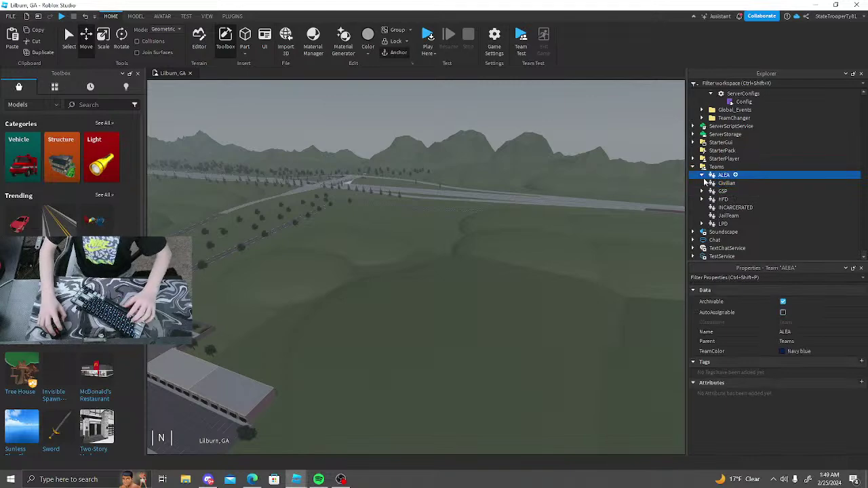
{"action": "key", "text": "Delete"}
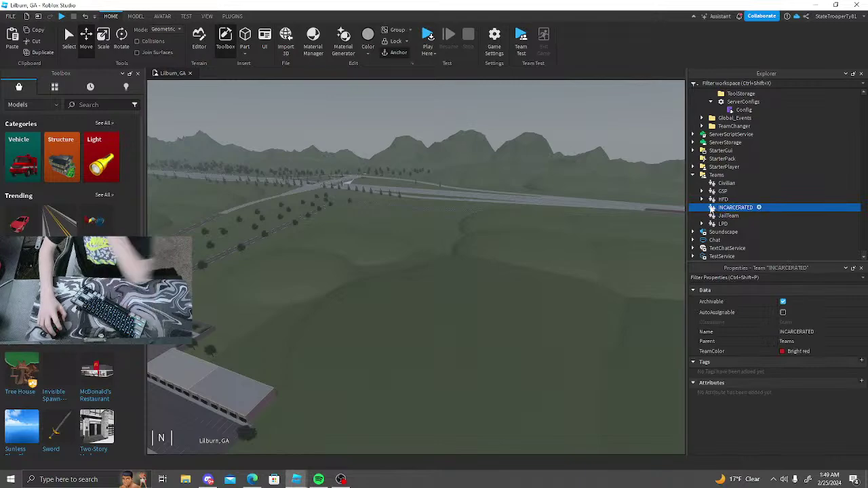
{"action": "key", "text": "Delete"}
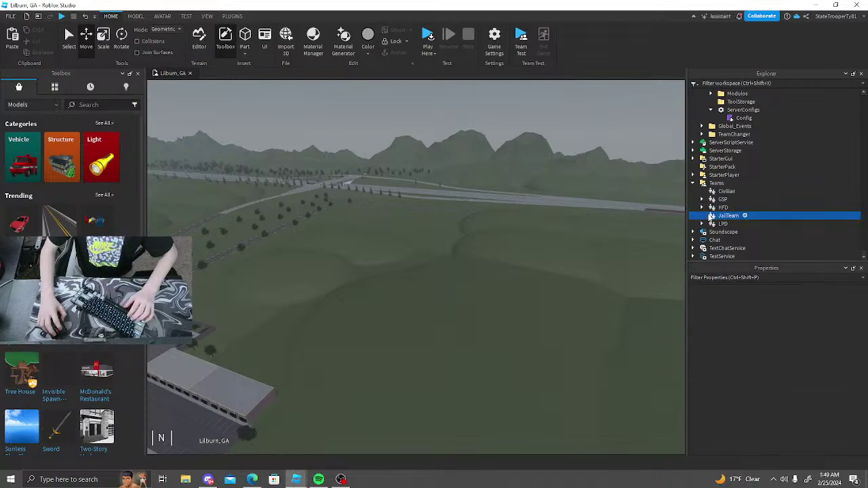
{"action": "key", "text": "Delete"}
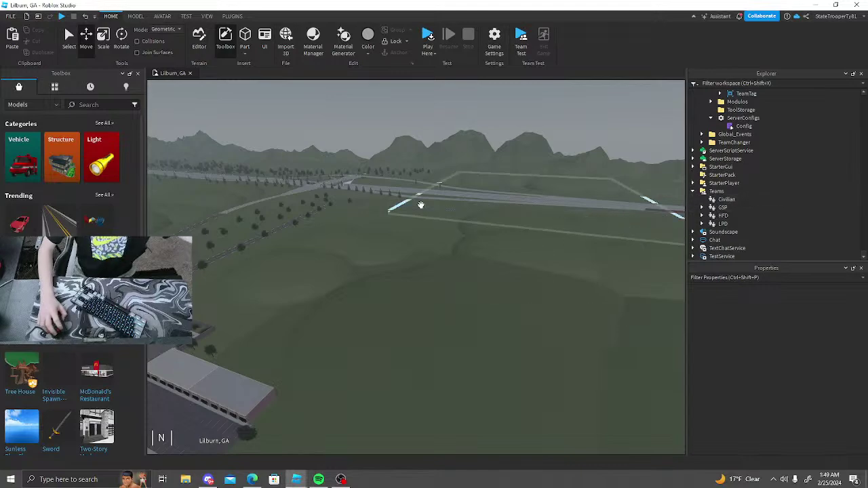
Fly the camera over the terrain toward the highway and building complex.
{"action": "key", "text": "w"}
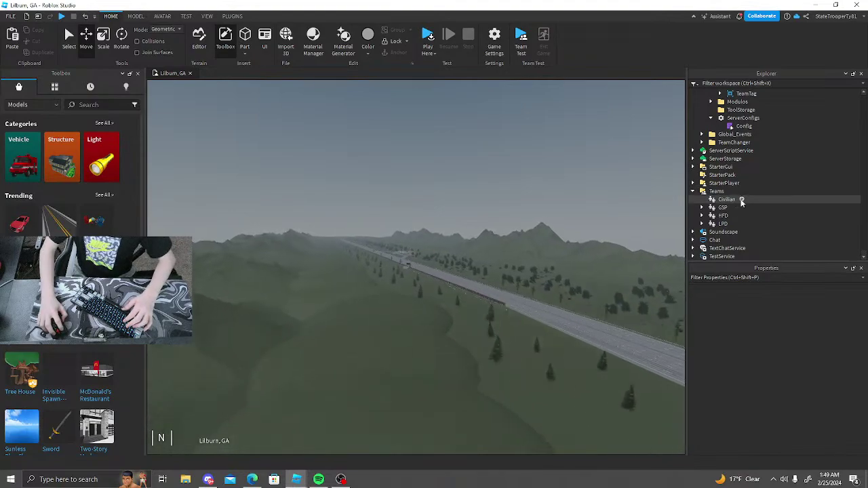
{"action": "key", "text": "d"}
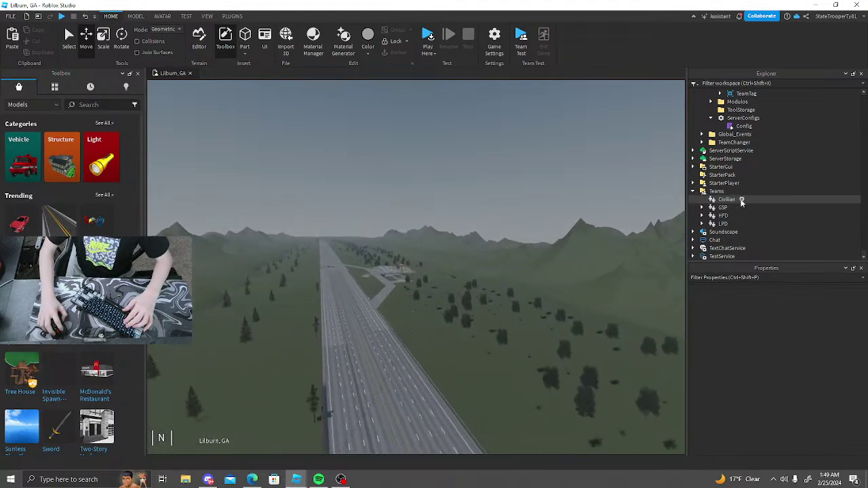
{"action": "key", "text": "d"}
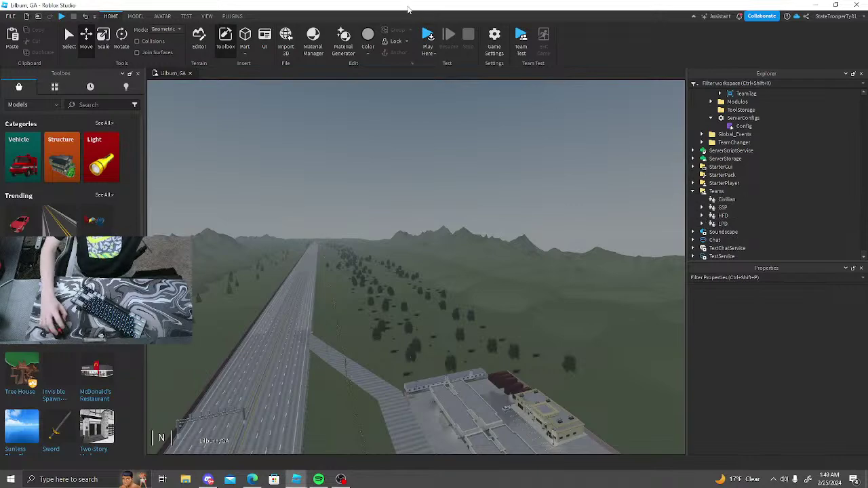
Start a playtest and join the HFD team with the :team admin command.
{"action": "left_click", "coordinate": [428, 37]}
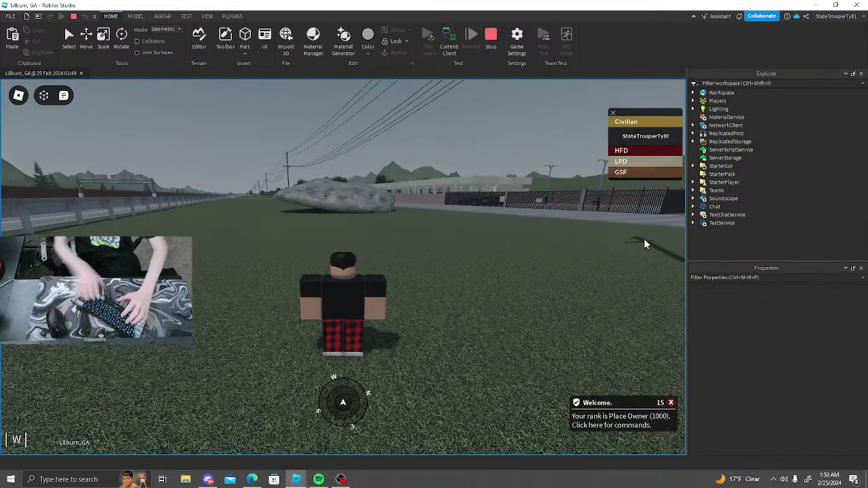
{"action": "key", "text": "semicolon"}
{"action": "type", "text": ":TAW"}
{"action": "key", "text": "BackSpace"}
{"action": "key", "text": "BackSpace"}
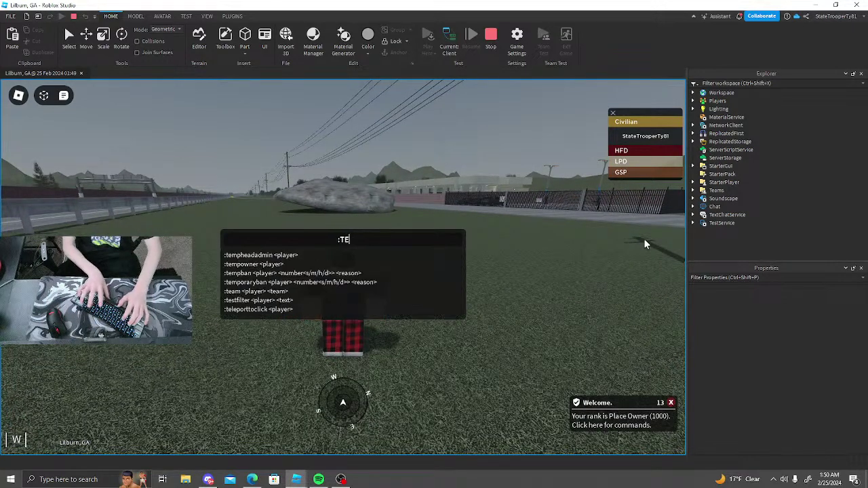
{"action": "type", "text": "EAM ME HFD"}
{"action": "key", "text": "Return"}
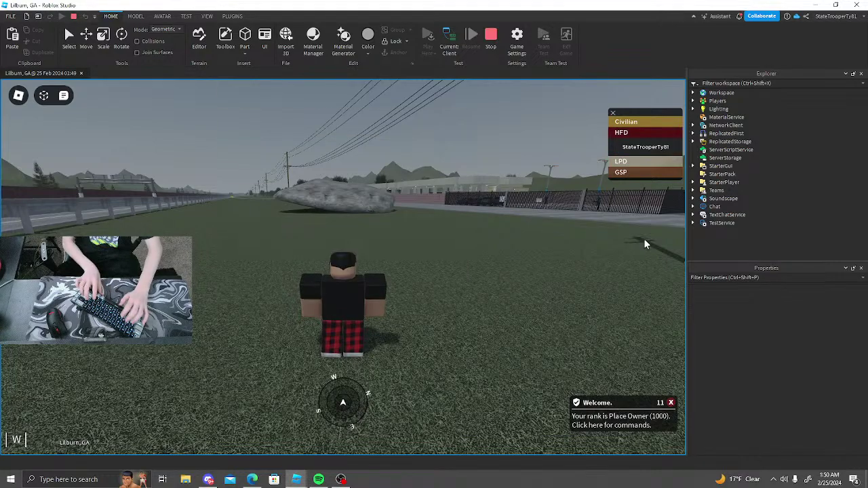
Run the :fly admin command until the avatar flies.
{"action": "key", "text": "semicolon"}
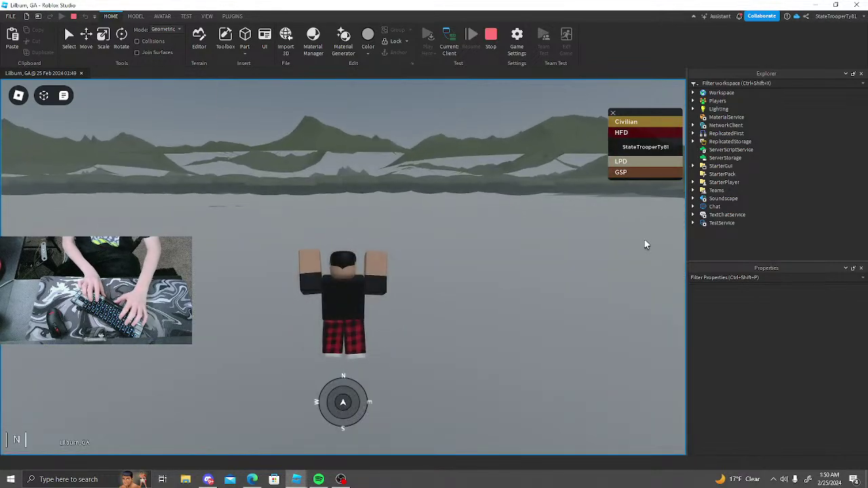
{"action": "key", "text": "semicolon"}
{"action": "type", "text": ":fLY"}
{"action": "key", "text": "Return"}
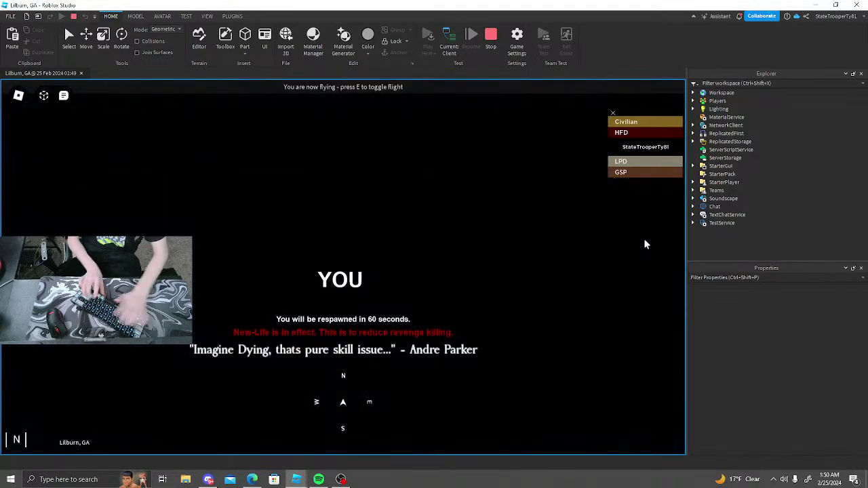
{"action": "key", "text": "semicolon"}
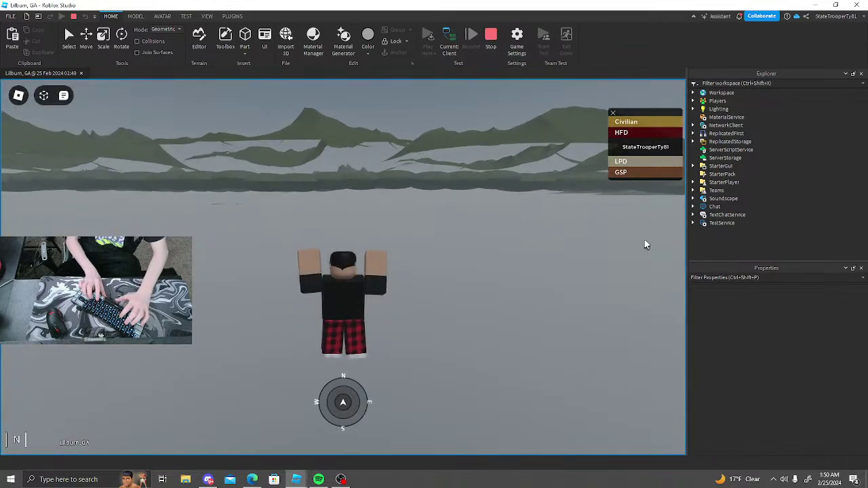
{"action": "key", "text": "semicolon"}
{"action": "type", "text": ":fLY"}
{"action": "key", "text": "Return"}
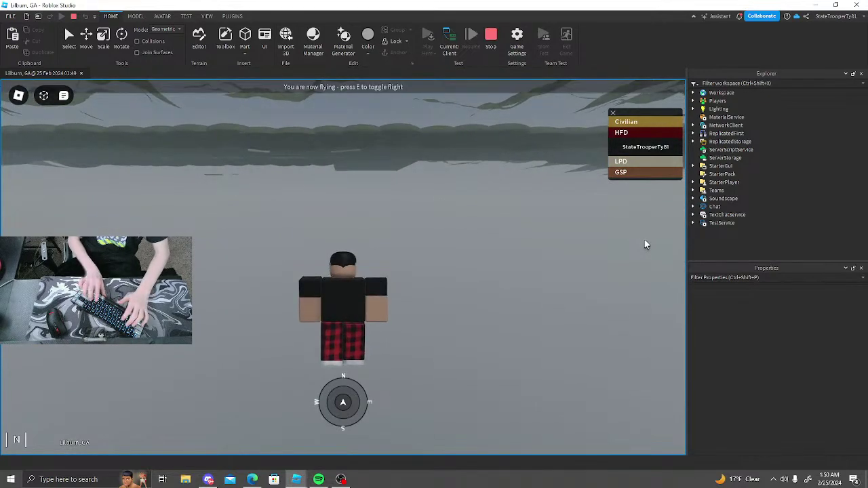
{"action": "key", "text": "semicolon"}
{"action": "type", "text": ":fLY ME 242"}
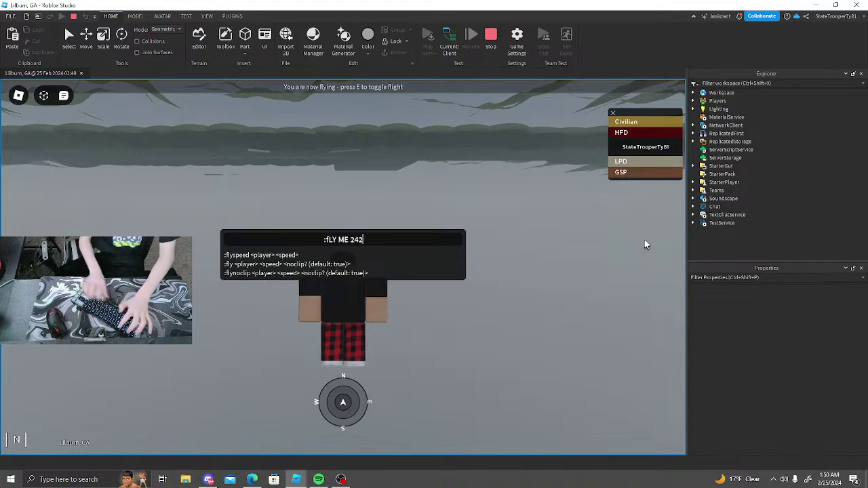
{"action": "key", "text": "Return"}
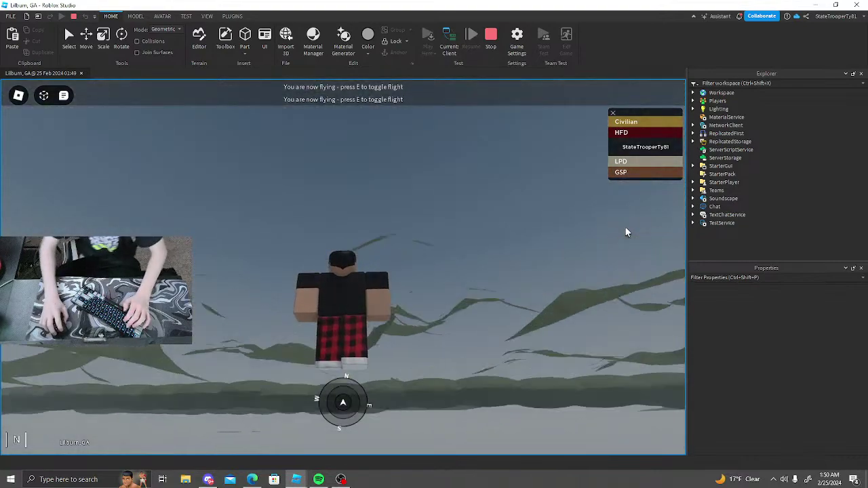
Fly the avatar over the highway, then stop the playtest.
{"action": "key", "text": "w"}
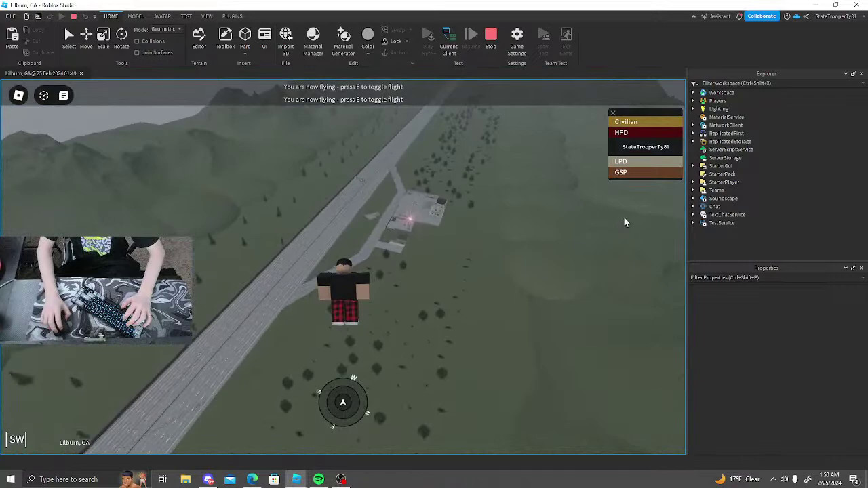
{"action": "right_click_drag", "start_coordinate": [625, 223], "coordinate": [633, 204]}
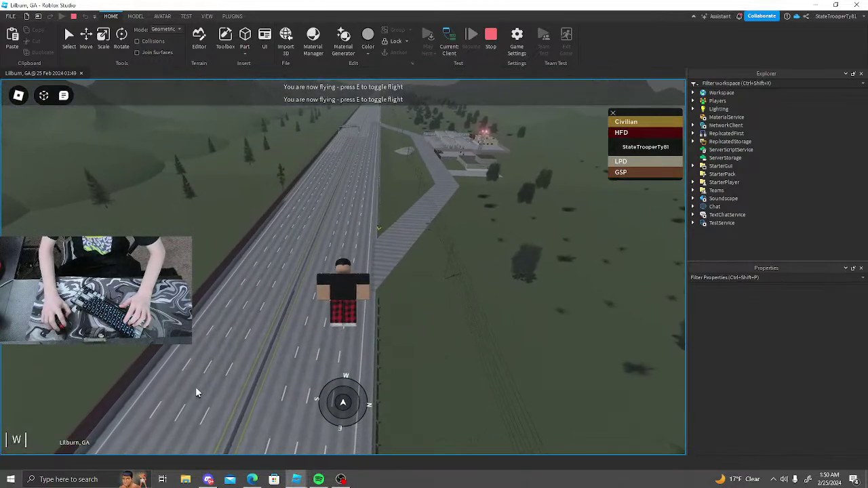
{"action": "left_click", "coordinate": [492, 37]}
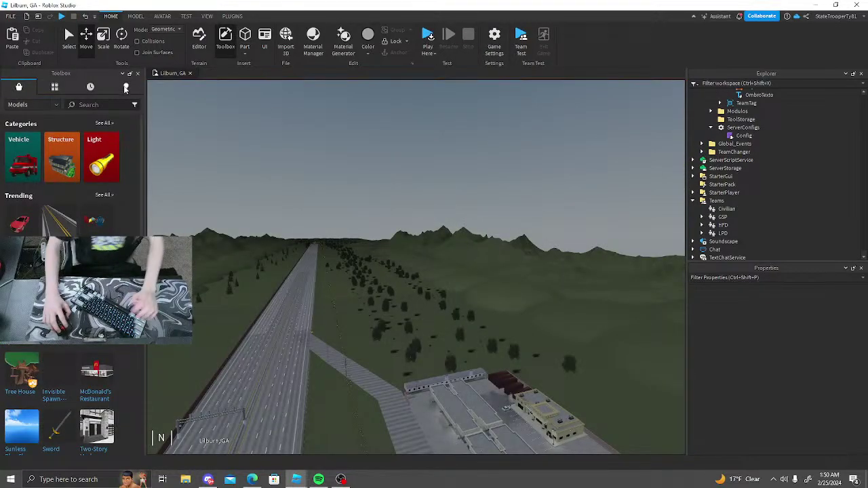
Search the Toolbox for team-only tools, insert Team Only Tools, and dismiss the script warning.
{"action": "left_click", "coordinate": [103, 105]}
{"action": "type", "text": "TOOLS"}
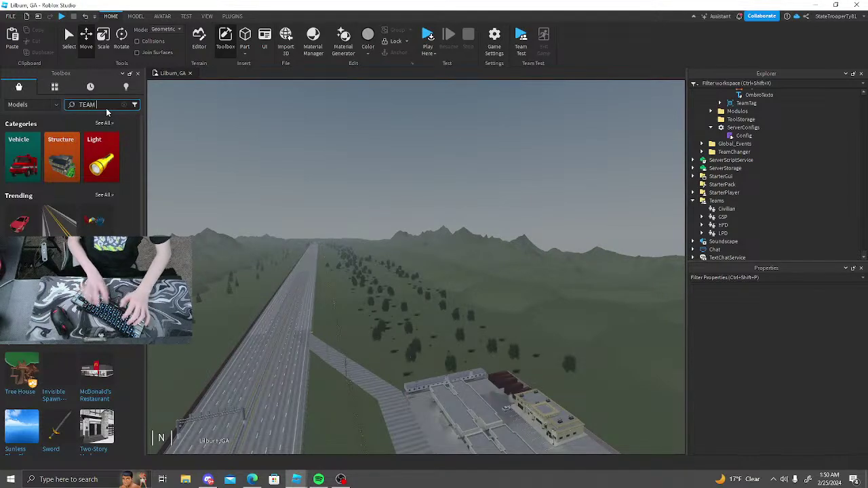
{"action": "key", "text": "Return"}
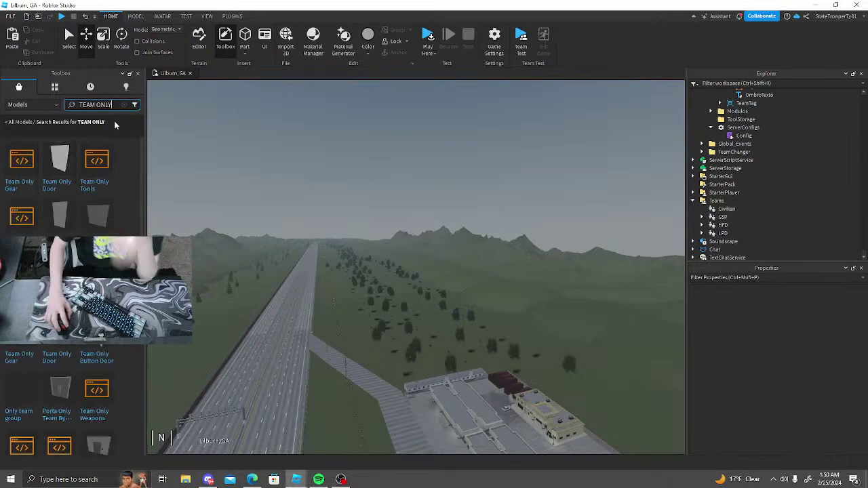
{"action": "type", "text": "TOOLS"}
{"action": "key", "text": "Return"}
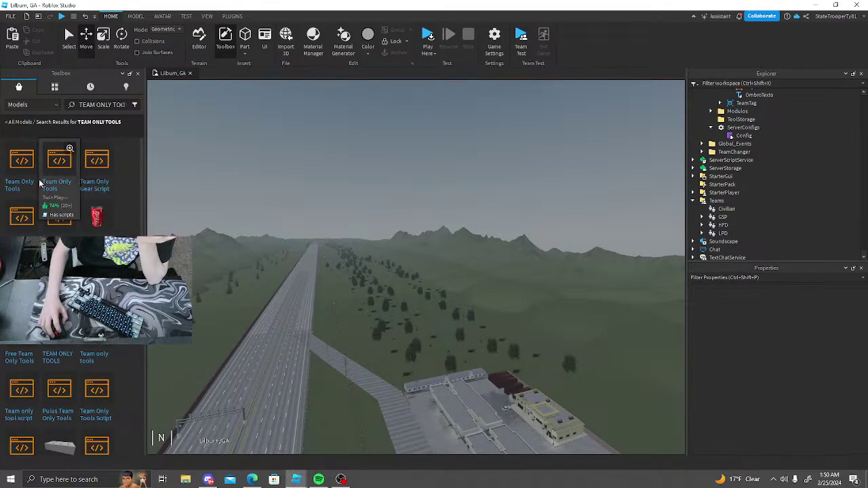
{"action": "left_click", "coordinate": [27, 177]}
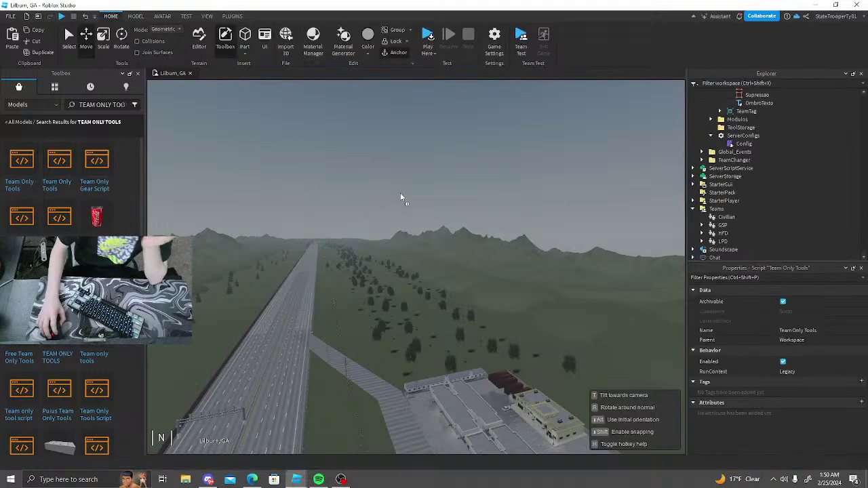
{"action": "left_click", "coordinate": [526, 261]}
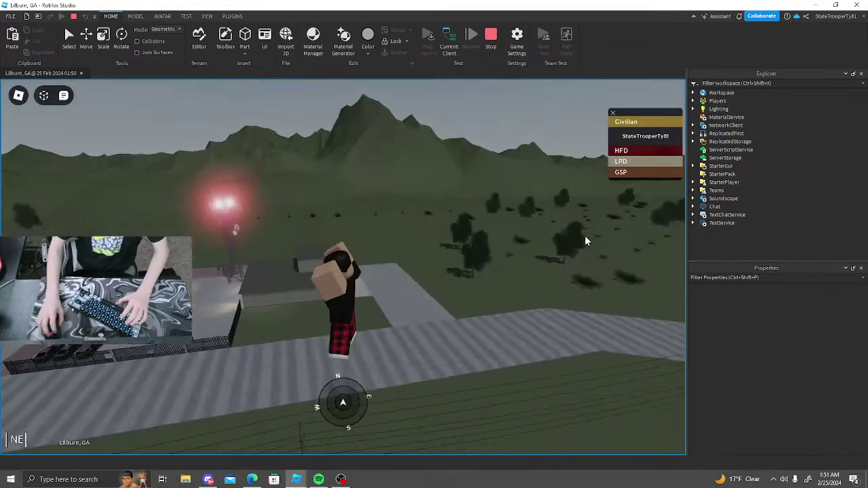
Join the HFD team with the :team me HFD admin command.
{"action": "key", "text": "semicolon"}
{"action": "type", "text": ":TEAM"}
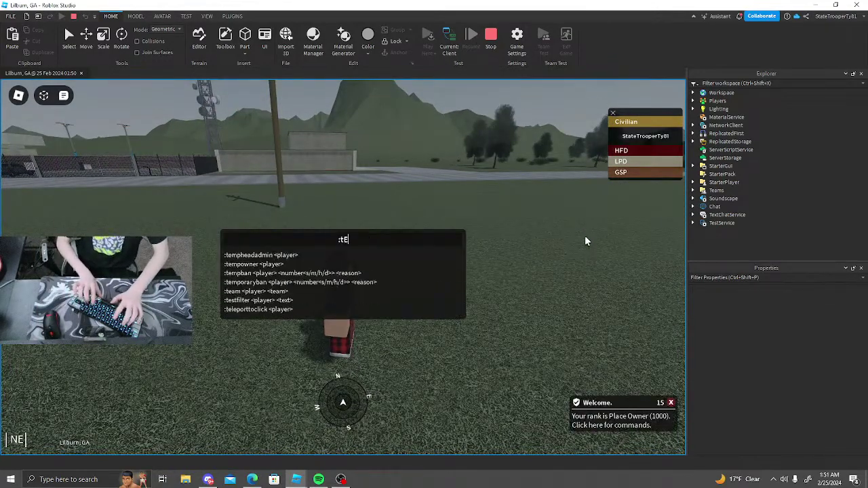
{"action": "type", "text": " ME HFD"}
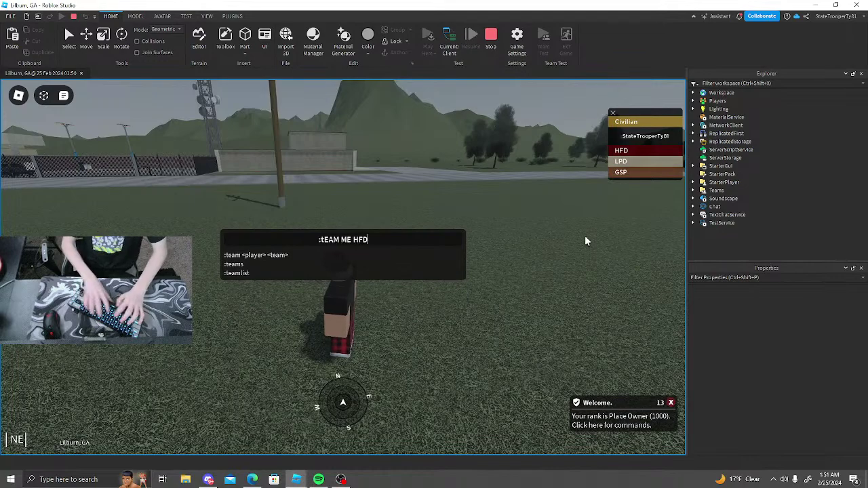
{"action": "key", "text": "Return"}
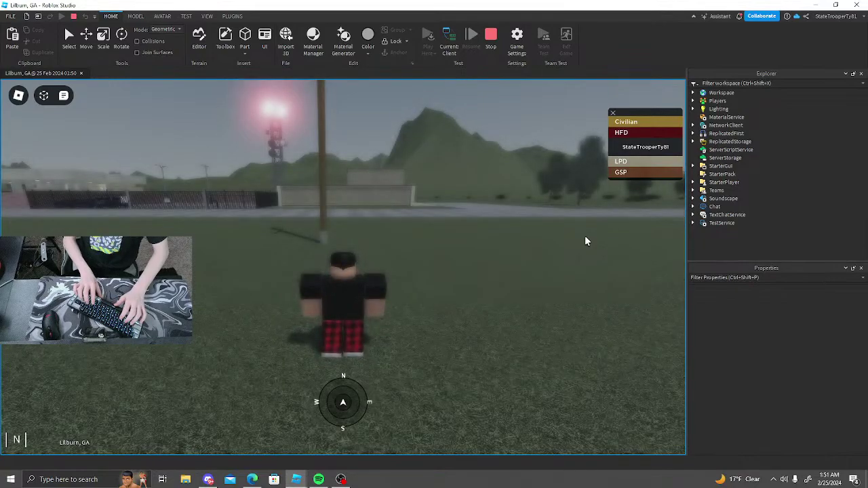
{"action": "key", "text": "apostrophe"}
{"action": "type", "text": ":"}
{"action": "key", "text": "Return"}
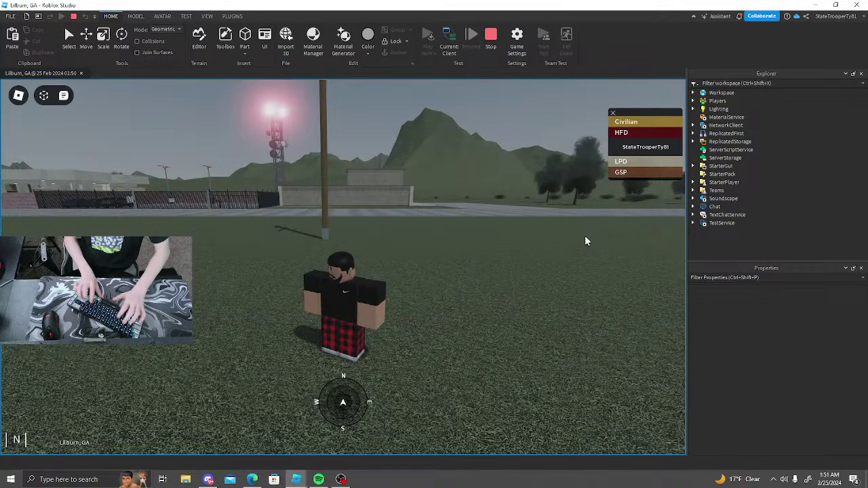
Respawn the character and enable flying with the :fly me admin command.
{"action": "key", "text": "apostrophe"}
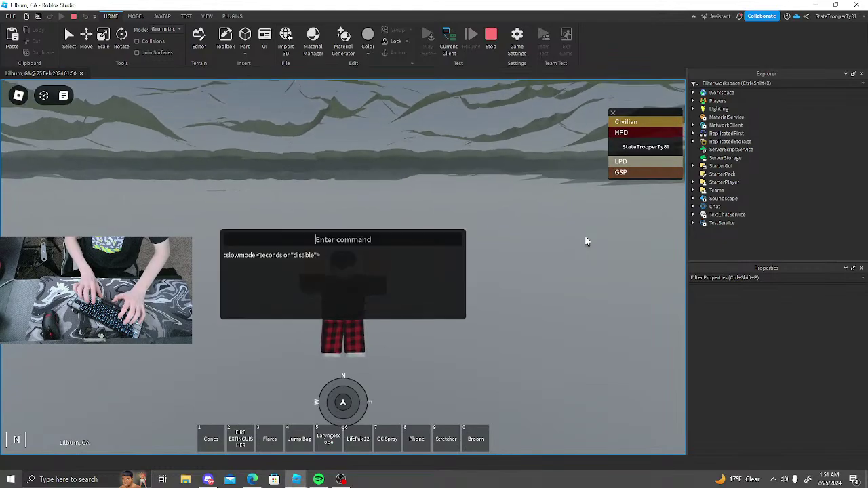
{"action": "type", "text": "fly"}
{"action": "key", "text": "Return"}
{"action": "key", "text": "apostrophe"}
{"action": "type", "text": "re"}
{"action": "key", "text": "Return"}
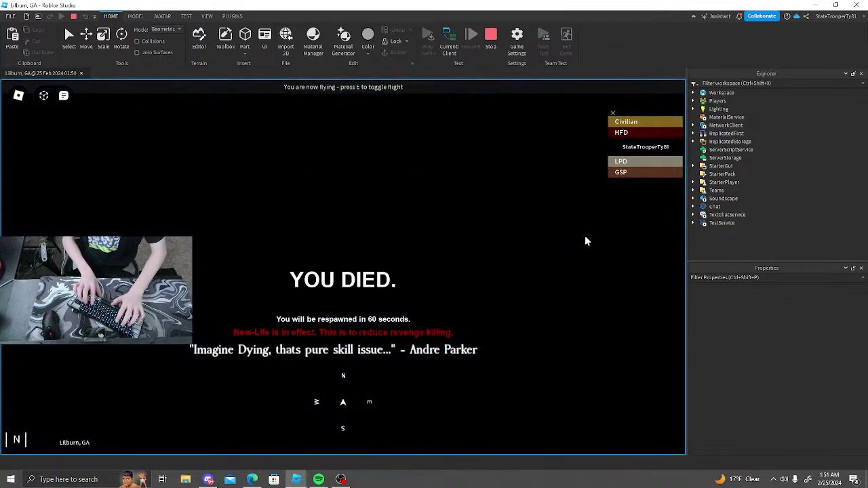
{"action": "key", "text": "apostrophe"}
{"action": "type", "text": ":fly"}
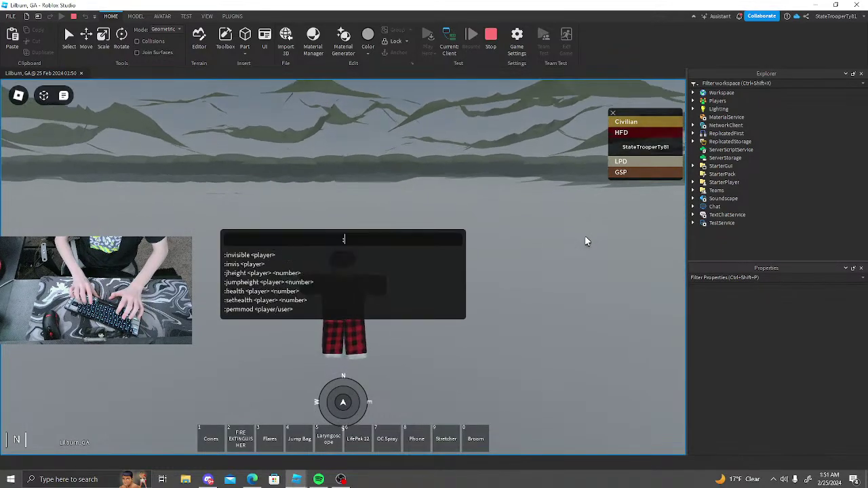
{"action": "key", "text": "Return"}
{"action": "key", "text": "apostrophe"}
{"action": "type", "text": ":fly me"}
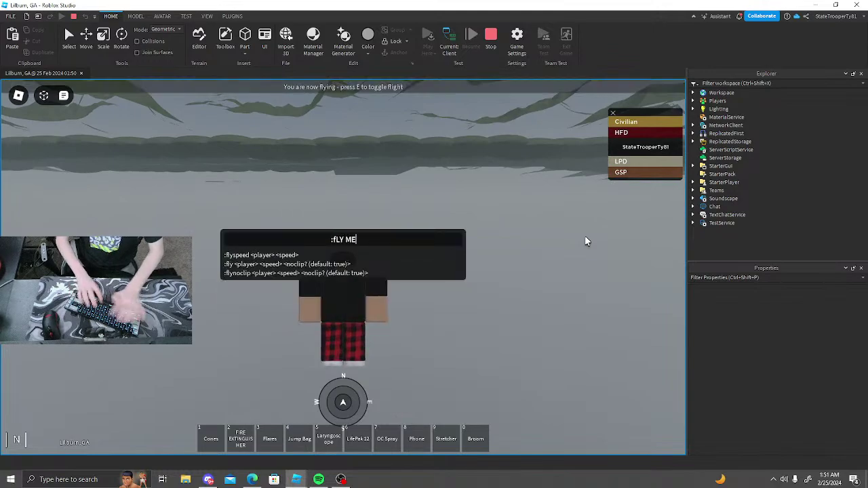
{"action": "key", "text": "Return"}
Fly the character over a building roof and down to street level beside it.
{"action": "right_click_drag", "start_coordinate": [607, 118], "coordinate": [405, 243]}
{"action": "key", "text": "w"}
{"action": "key", "text": "w"}
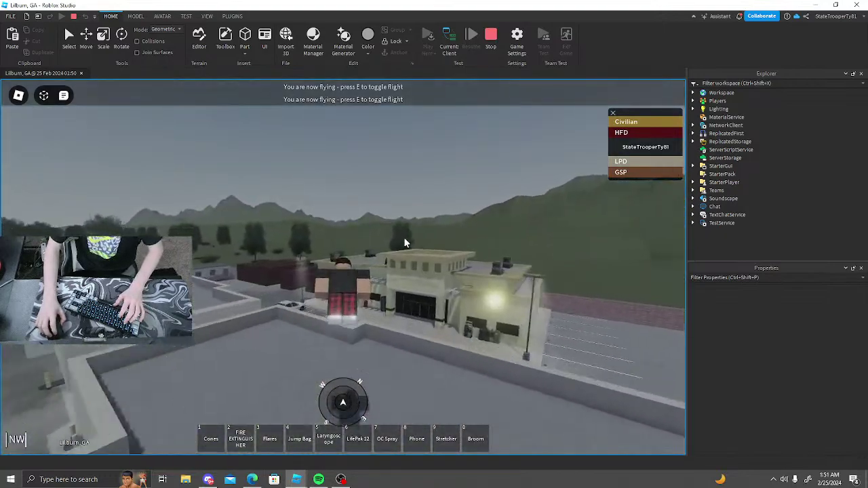
{"action": "key", "text": "w"}
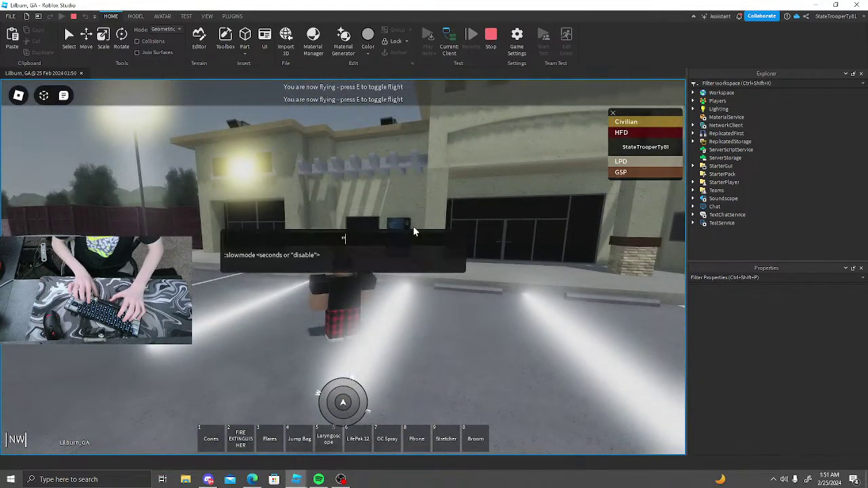
{"action": "right_click_drag", "start_coordinate": [414, 231], "coordinate": [413, 232]}
{"action": "key", "text": "shift+F5"}
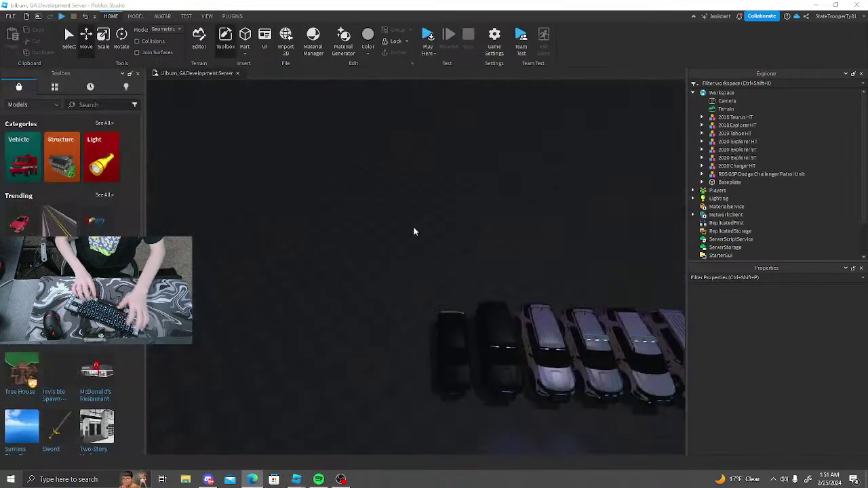
{"action": "mouse_move", "coordinate": [297, 480]}
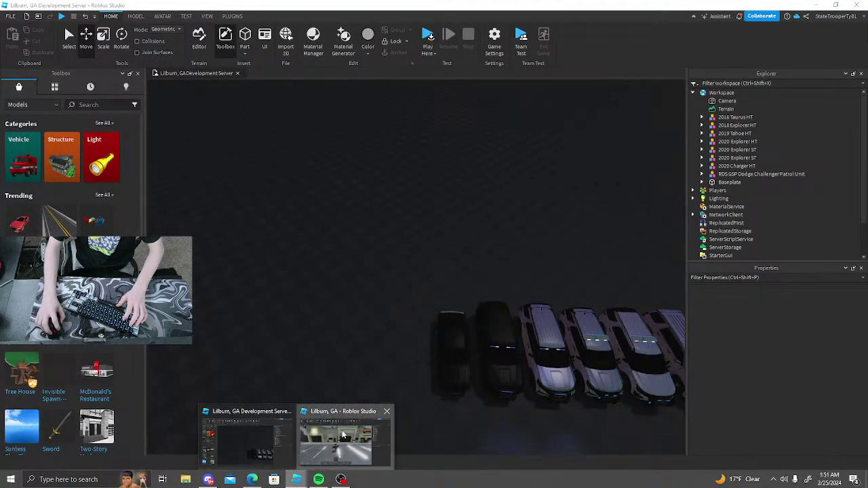
{"action": "left_click", "coordinate": [346, 435]}
Equip each hotbar tool from Fire Extinguisher through Flares, Jump Bag and Stretcher to Broom.
{"action": "key", "text": "2"}
{"action": "key", "text": "w"}
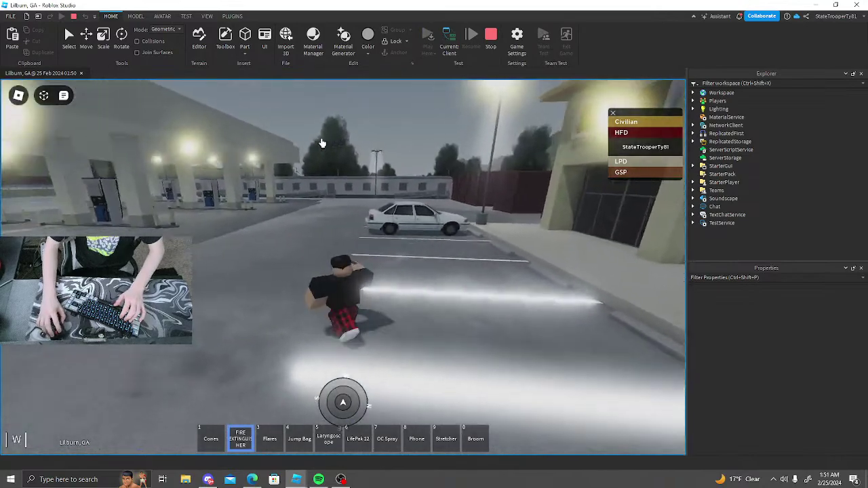
{"action": "key", "text": "3"}
{"action": "key", "text": "4"}
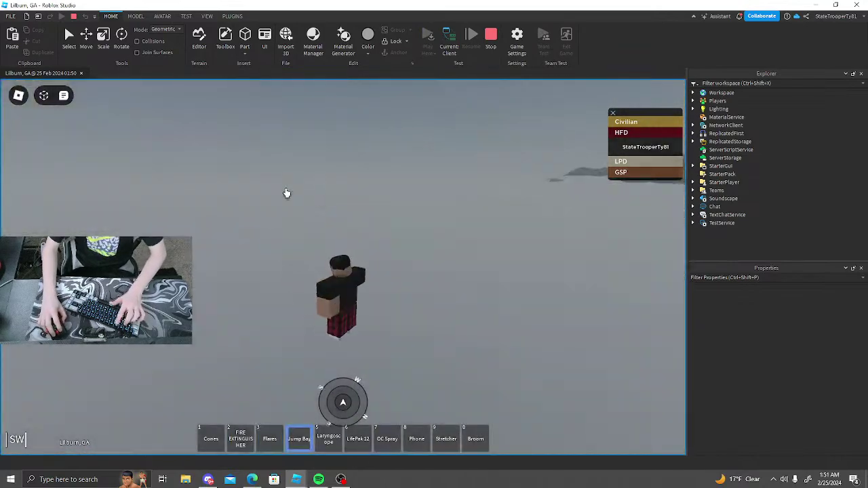
{"action": "key", "text": "5"}
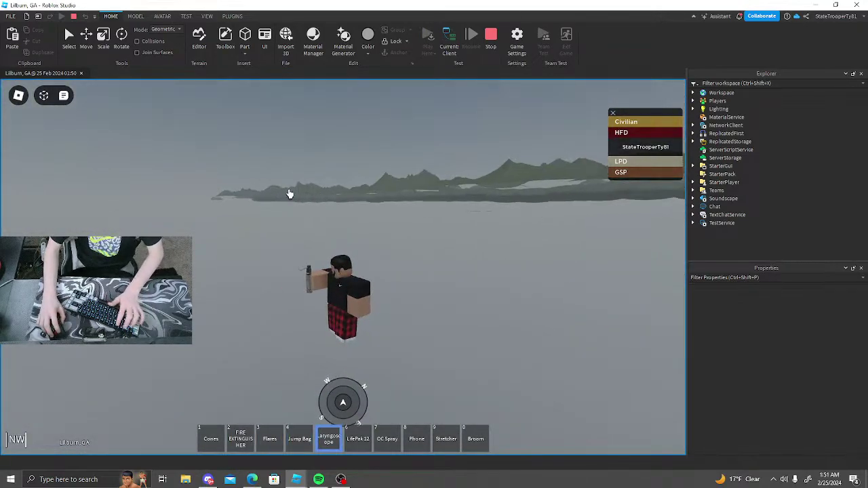
{"action": "key", "text": "7"}
{"action": "key", "text": "8"}
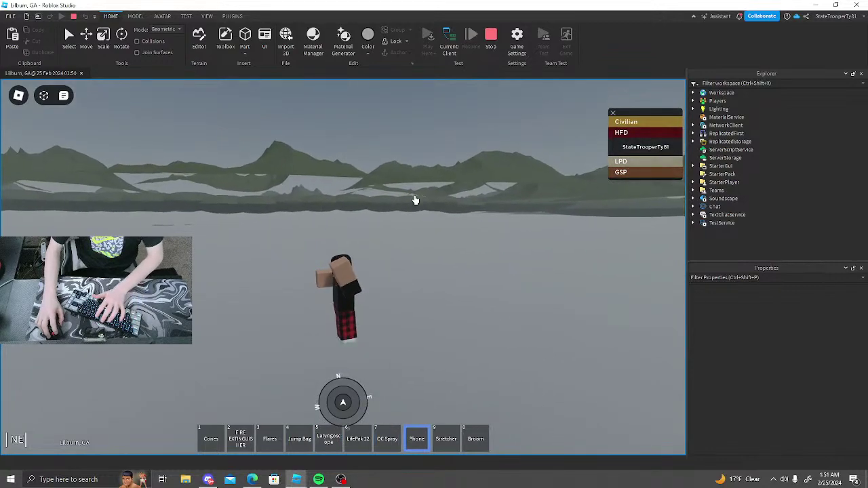
{"action": "key", "text": "9"}
{"action": "key", "text": "0"}
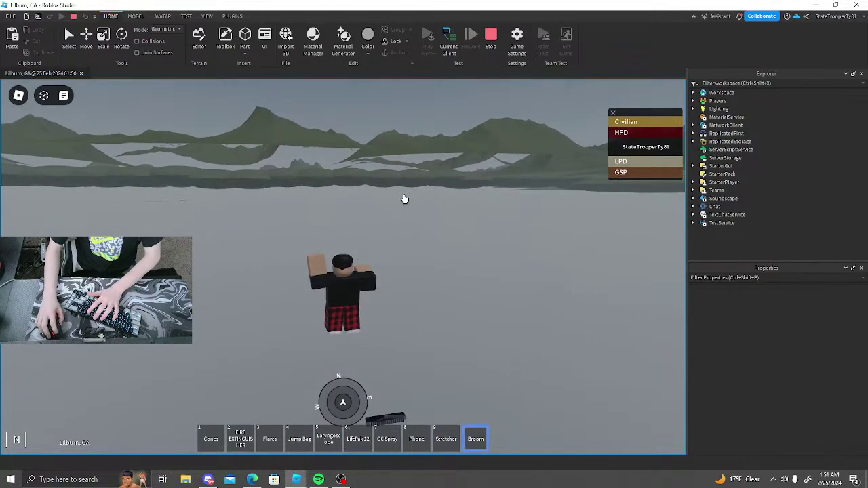
Open the full backpack and cycle tools 1–7, Cones through LifePak 12 to OC Spray.
{"action": "key", "text": "grave"}
{"action": "key", "text": "1"}
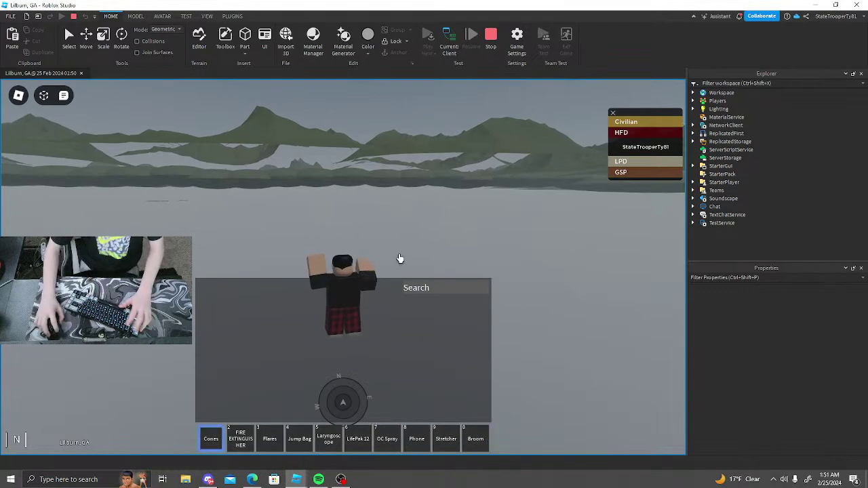
{"action": "key", "text": "2"}
{"action": "key", "text": "3"}
{"action": "key", "text": "4"}
{"action": "key", "text": "5"}
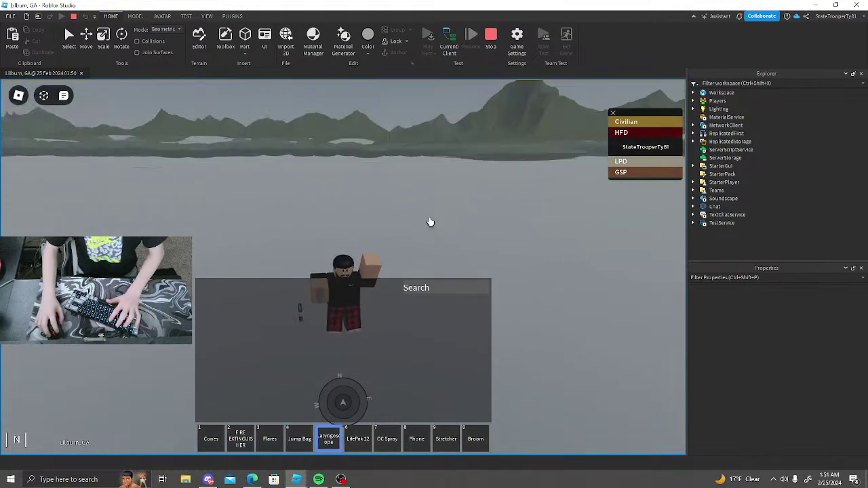
{"action": "key", "text": "6"}
{"action": "key", "text": "7"}
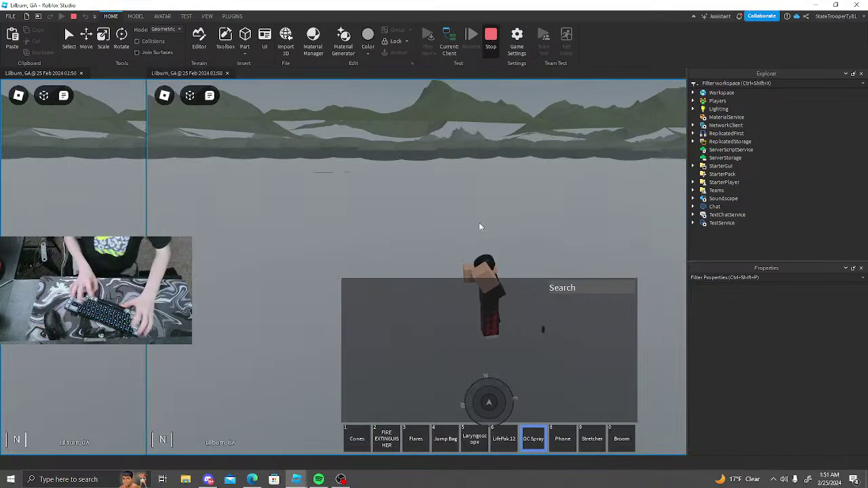
Stop the play test and delete the ten tools under Teams > HFD.
{"action": "key", "text": "shift+F5"}
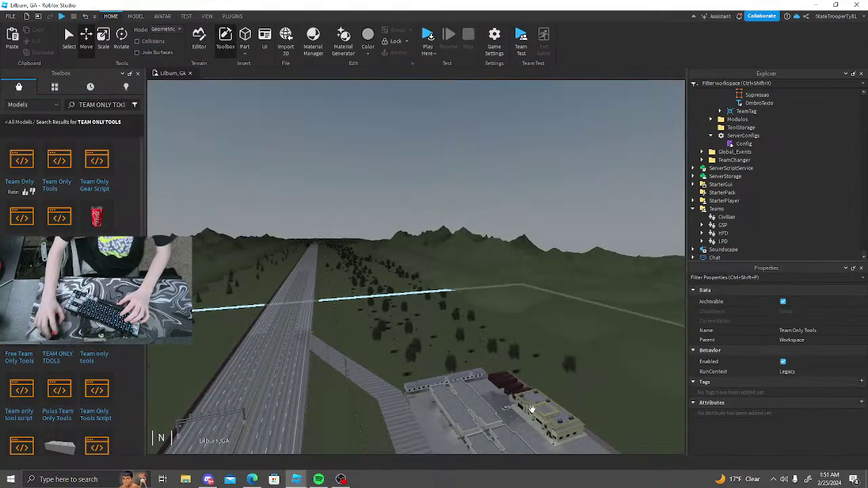
{"action": "scroll", "coordinate": [780, 203], "scroll_direction": "down", "scroll_amount": 1}
{"action": "left_click", "coordinate": [702, 215]}
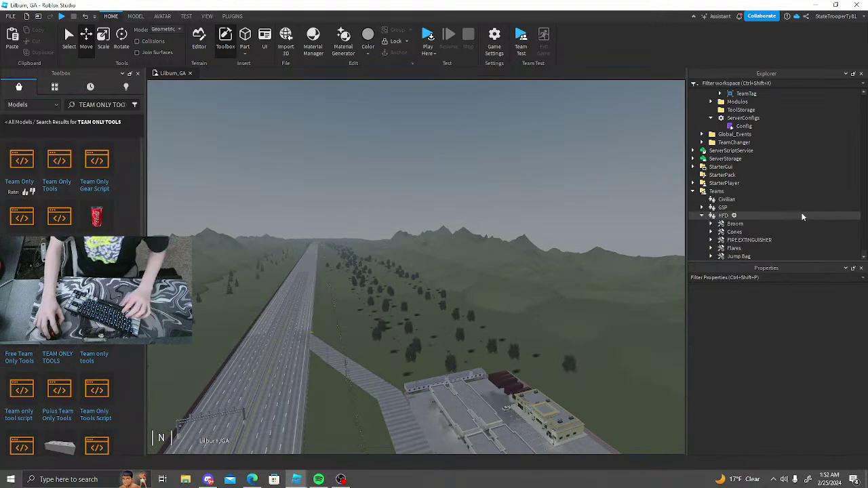
{"action": "scroll", "coordinate": [803, 217], "scroll_direction": "down", "scroll_amount": 2}
{"action": "left_click_drag", "start_coordinate": [787, 179], "coordinate": [759, 251]}
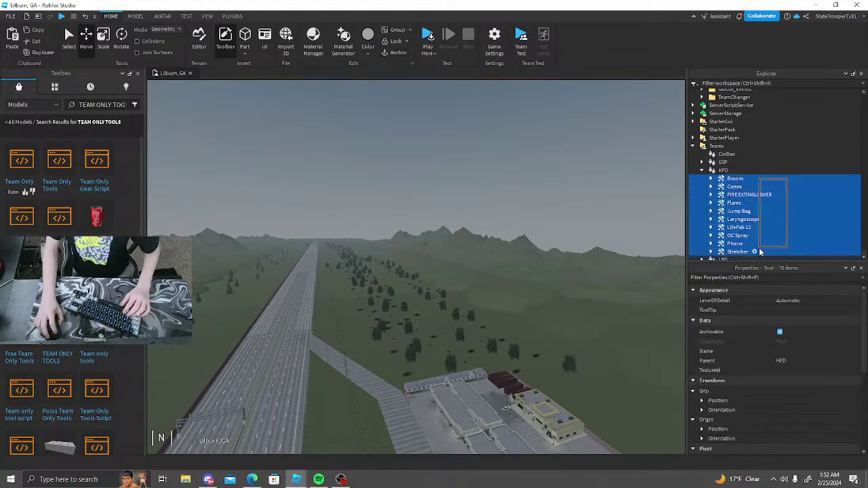
{"action": "key", "text": "Delete"}
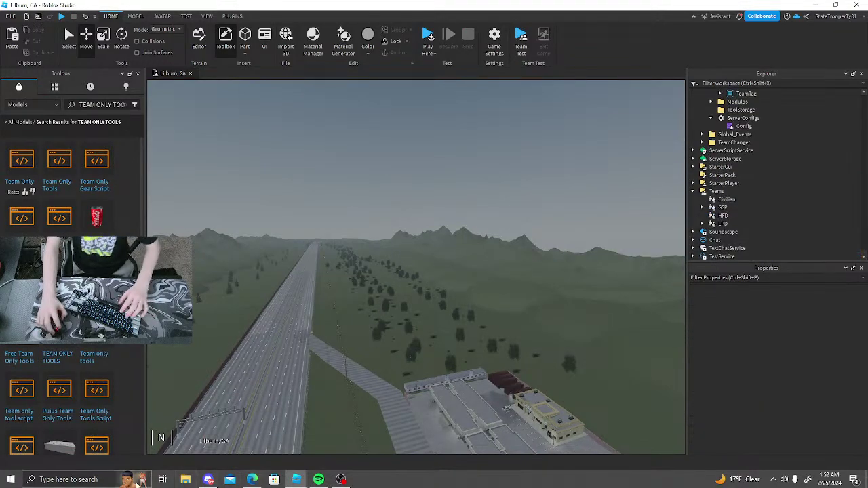
Clear the Toolbox search, then open and close the collaborators list.
{"action": "left_click", "coordinate": [126, 104]}
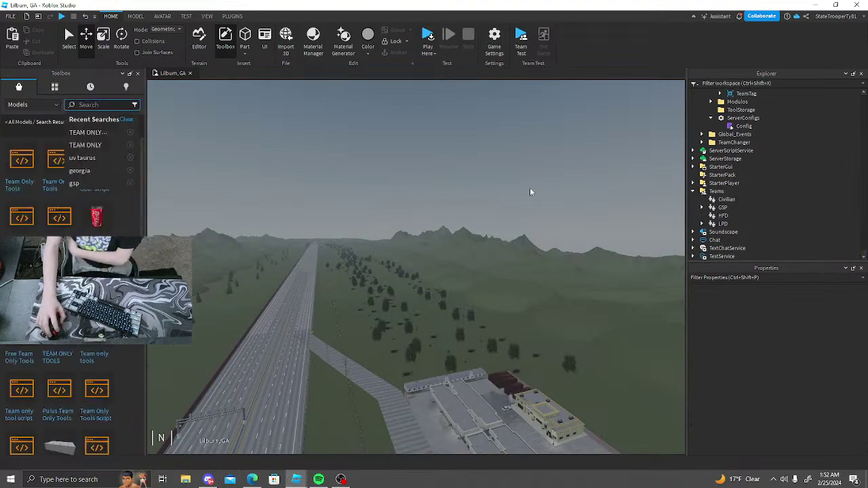
{"action": "left_click", "coordinate": [760, 15]}
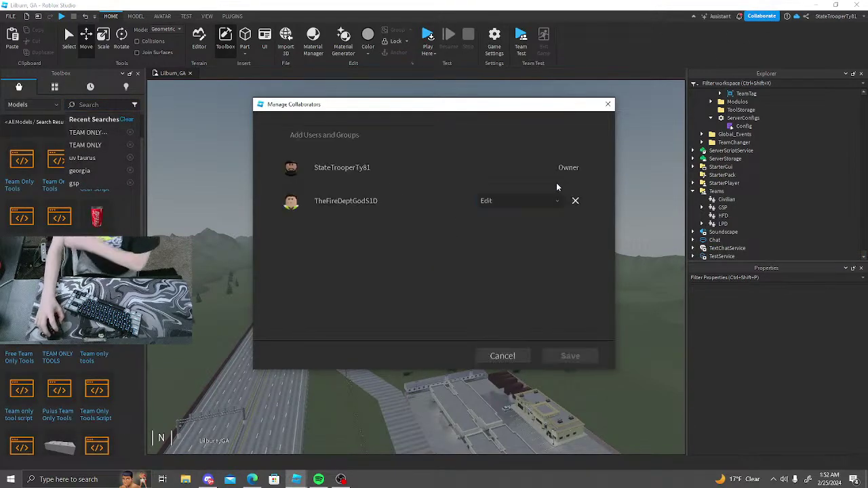
{"action": "left_click", "coordinate": [608, 105]}
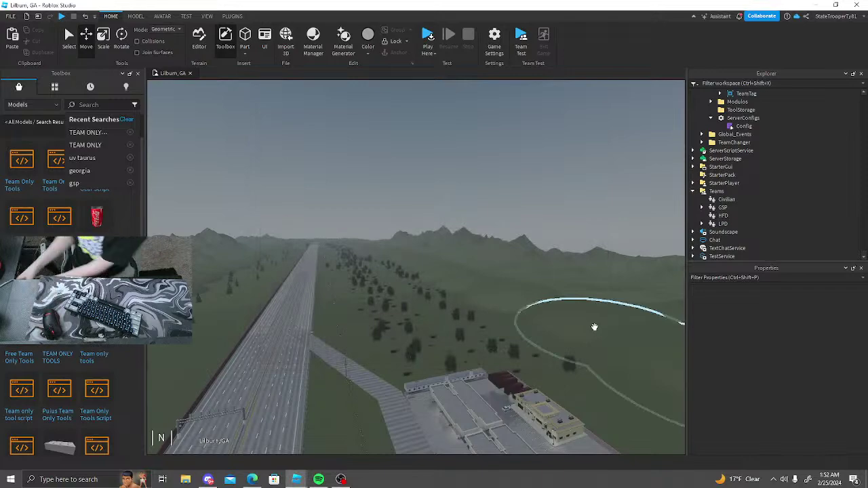
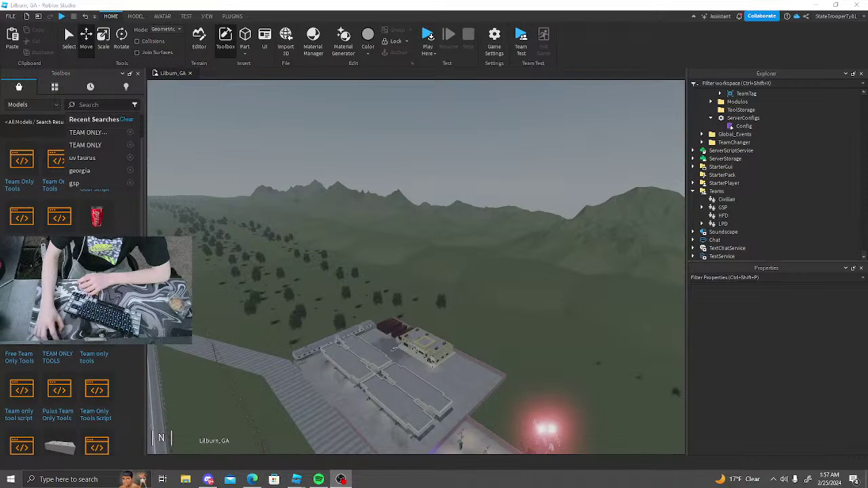
Fly the camera along the highway and across the terrain toward the Lilburn town buildings.
{"action": "right_click_drag", "start_coordinate": [514, 270], "coordinate": [380, 272]}
{"action": "key", "text": "a"}
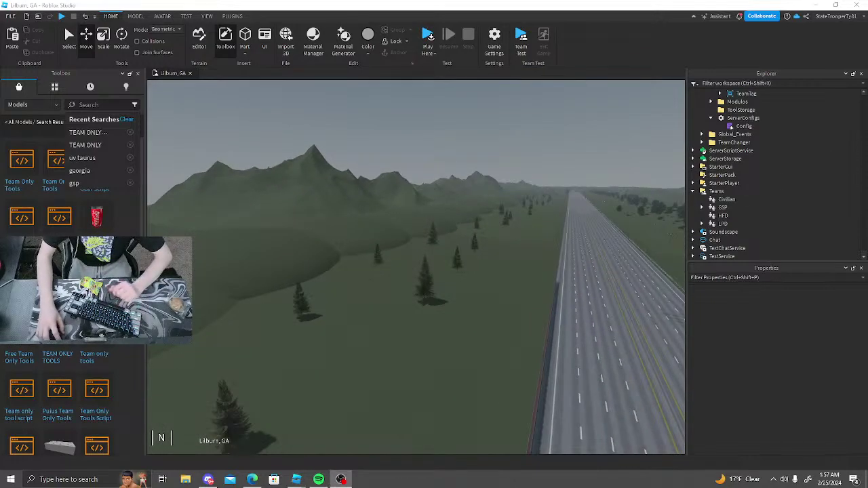
{"action": "right_click_drag", "start_coordinate": [512, 205], "coordinate": [512, 207]}
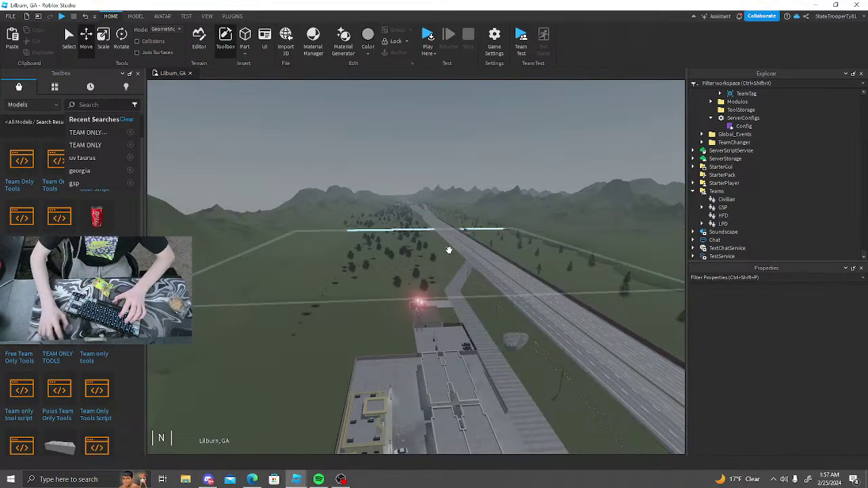
{"action": "mouse_move", "coordinate": [448, 250]}
{"action": "right_mouse_down"}
{"action": "mouse_move", "coordinate": [437, 257]}
{"action": "mouse_move", "coordinate": [435, 249]}
{"action": "right_mouse_up"}
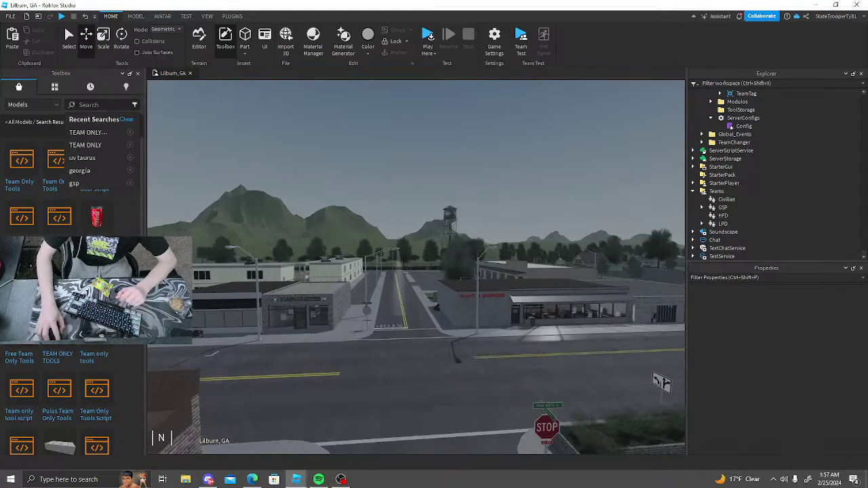
{"action": "key", "text": "alt+Tab"}
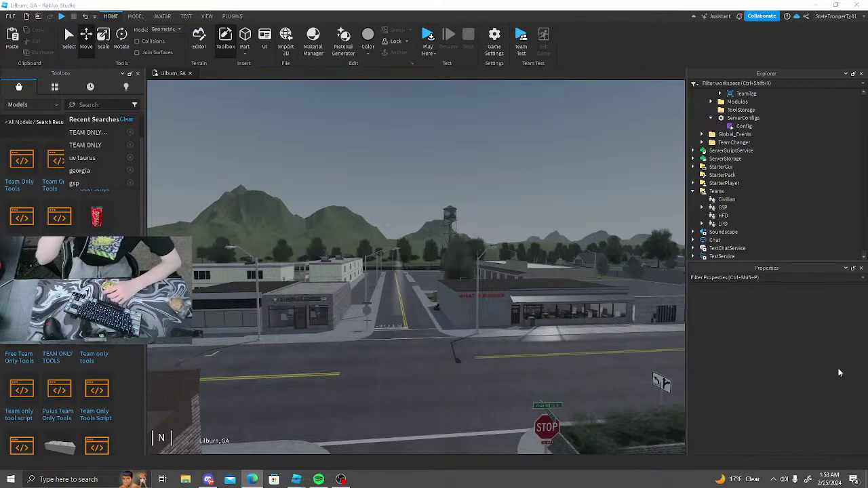
{"action": "right_click_drag", "start_coordinate": [533, 360], "coordinate": [534, 362]}
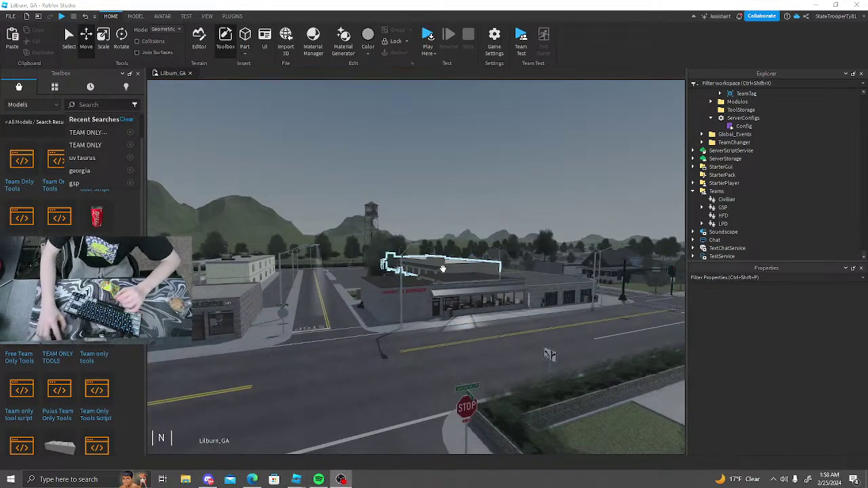
Fly through town and along the rural road out to the farmland and silos.
{"action": "right_click_drag", "start_coordinate": [446, 272], "coordinate": [446, 272]}
{"action": "key", "text": "w"}
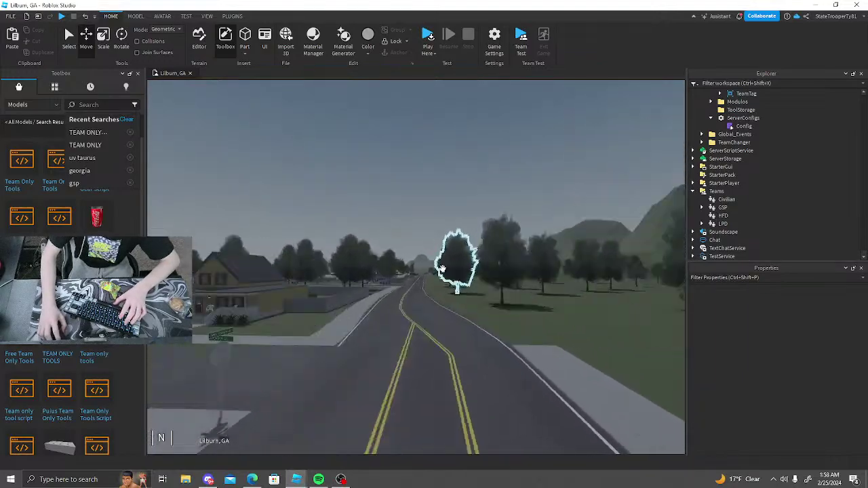
{"action": "key", "text": "w"}
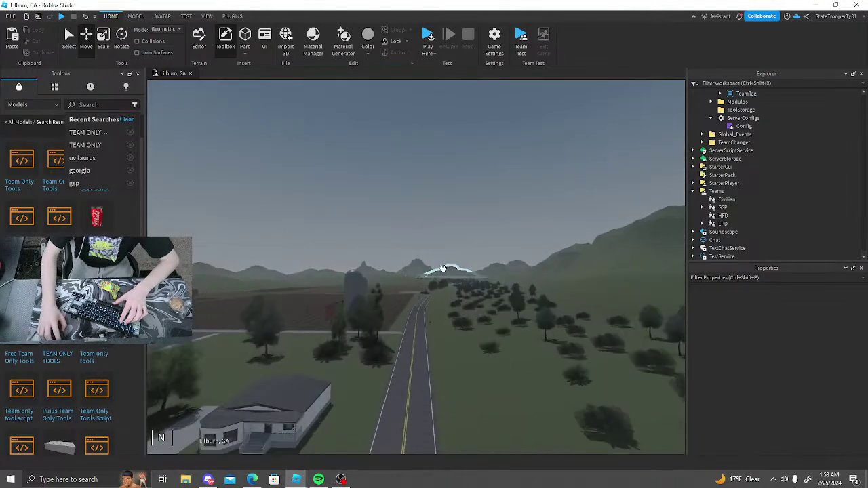
{"action": "key", "text": "w"}
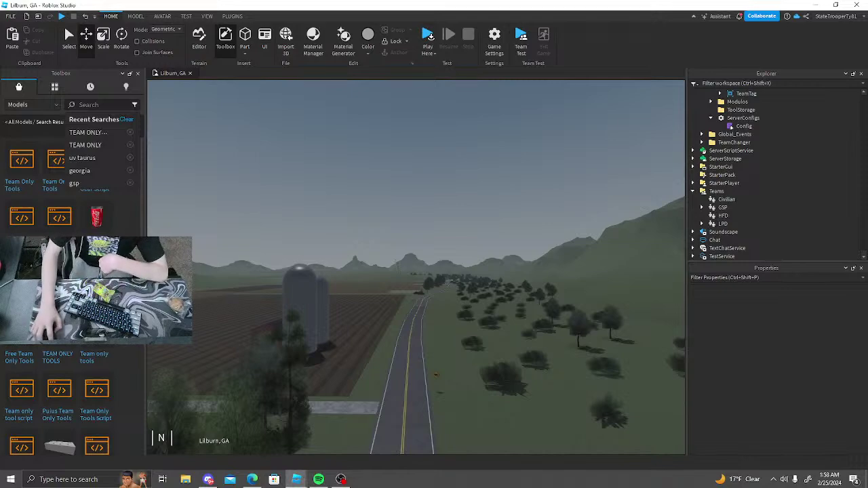
{"action": "key", "text": "alt+Tab"}
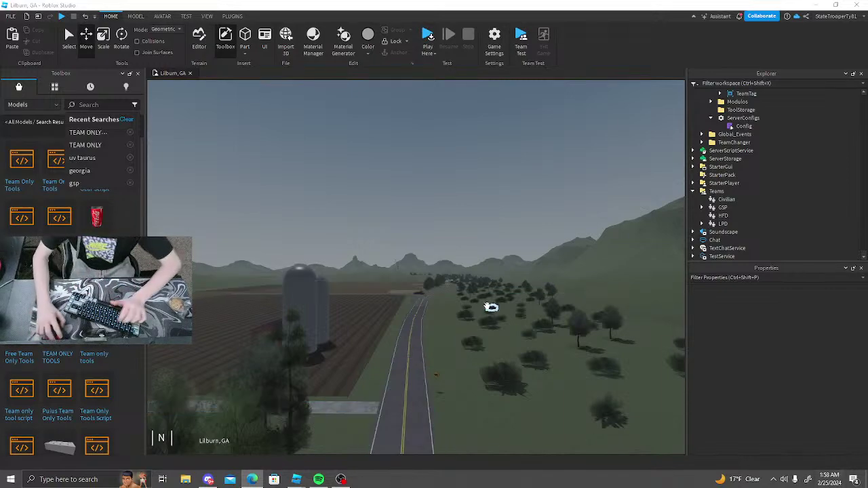
Turn around, fly back into town, and zoom in on the traffic-light intersection.
{"action": "key", "text": "w"}
{"action": "right_click_drag", "start_coordinate": [487, 306], "coordinate": [487, 305]}
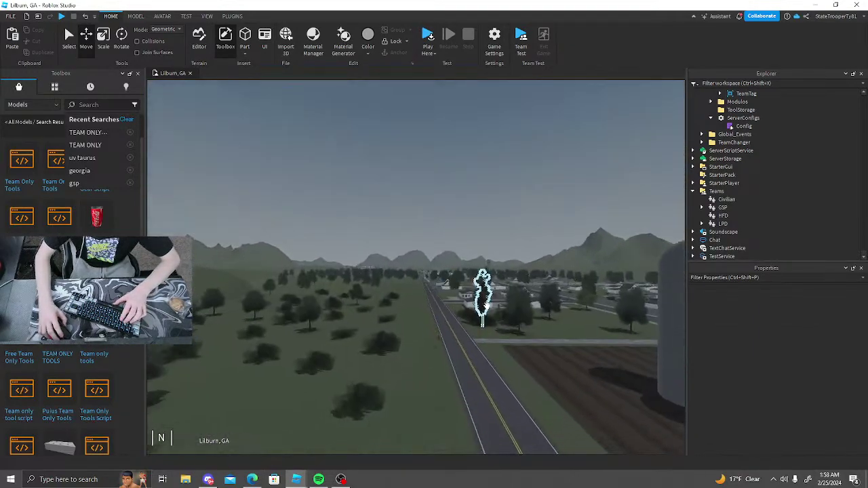
{"action": "key", "text": "w"}
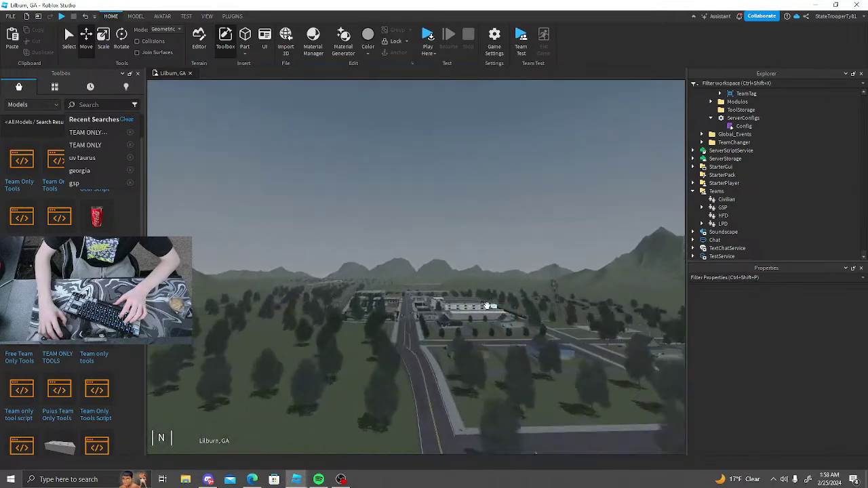
{"action": "scroll", "coordinate": [483, 298], "scroll_direction": "up", "scroll_amount": 5}
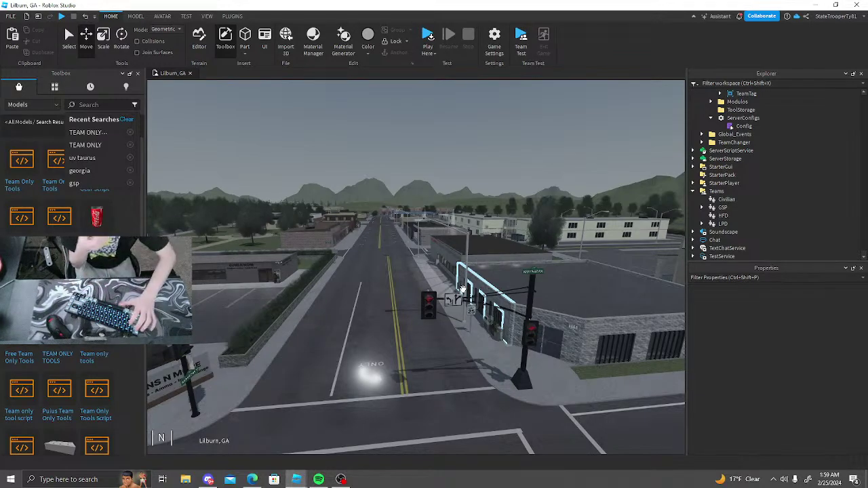
Fly over the Martinez Ave rooftops and street, then bring up Edge's 'tasty cakes' search.
{"action": "key", "text": "w"}
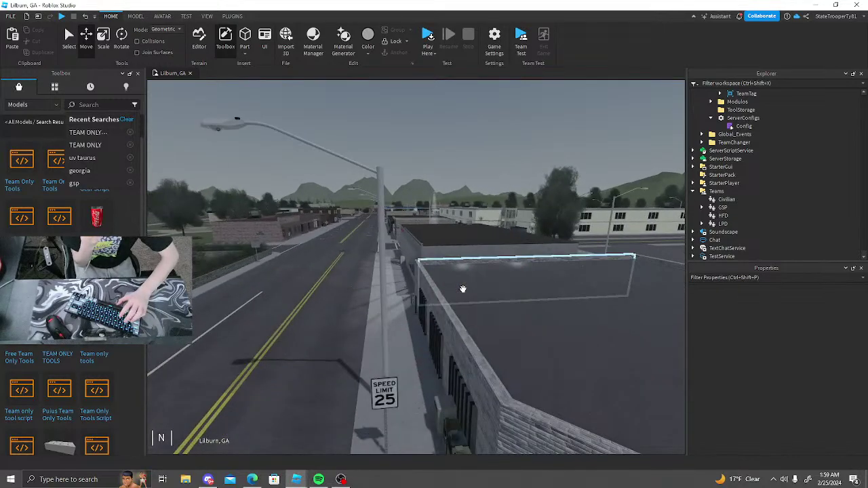
{"action": "key", "text": "s"}
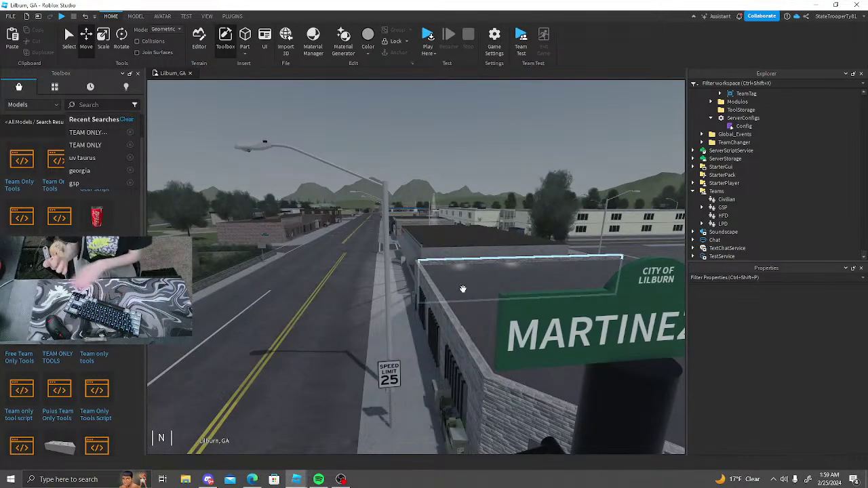
{"action": "key", "text": "e"}
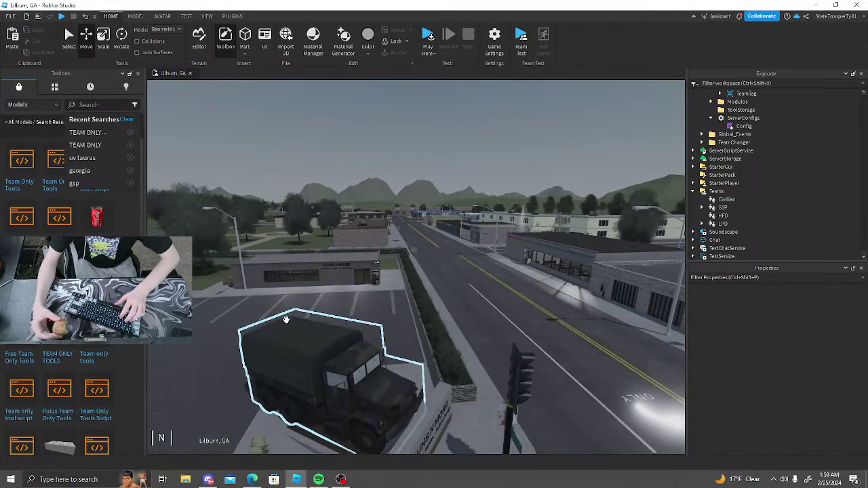
{"action": "right_click_drag", "start_coordinate": [286, 321], "coordinate": [286, 320]}
{"action": "key", "text": "w"}
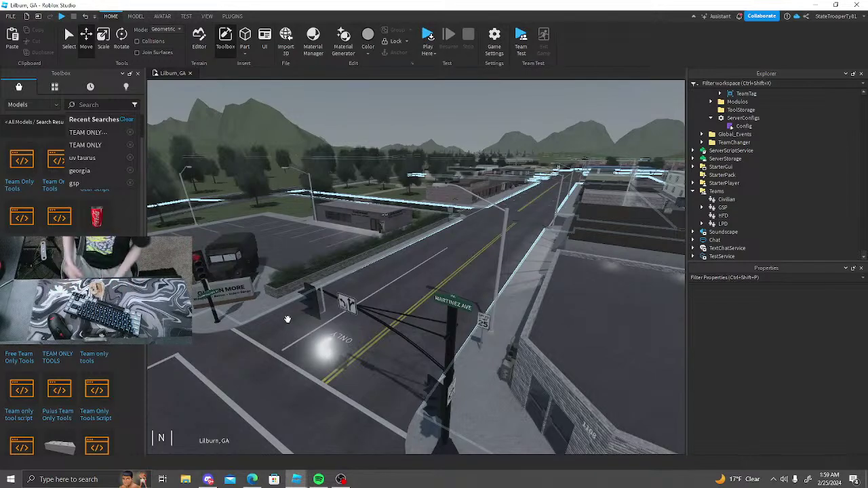
{"action": "key", "text": "alt+Tab"}
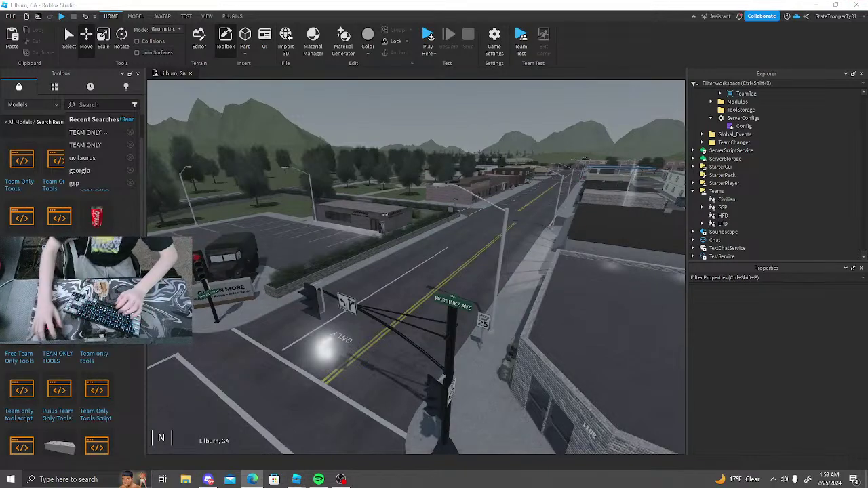
{"action": "key", "text": "alt+Tab"}
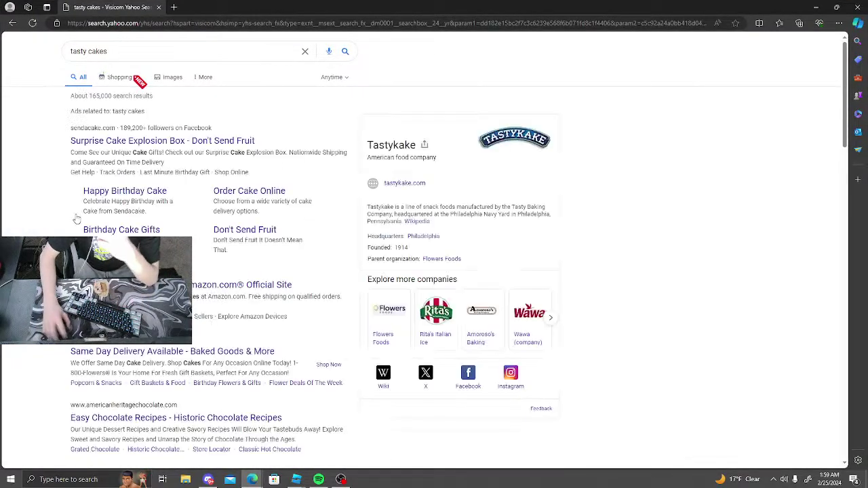
Show image results for tasty cakes and preview the strawberry-blueberry cake image.
{"action": "left_click", "coordinate": [171, 78]}
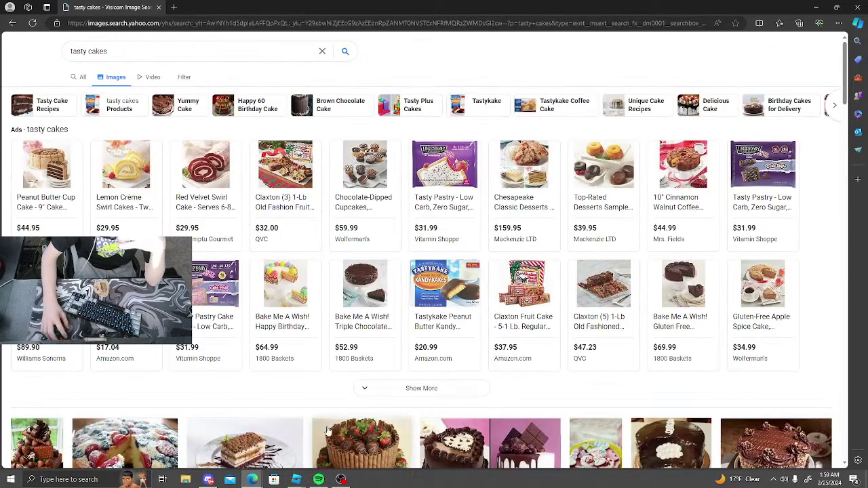
{"action": "scroll", "coordinate": [201, 338], "scroll_direction": "down", "scroll_amount": 2}
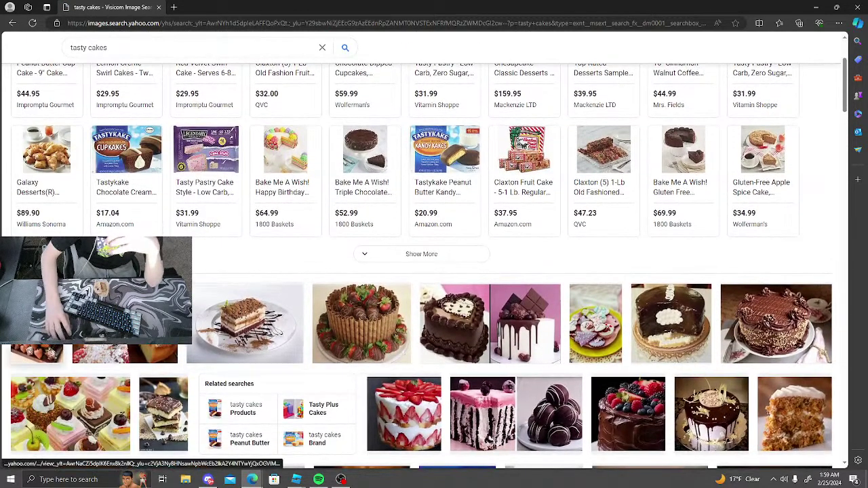
{"action": "left_click", "coordinate": [136, 356]}
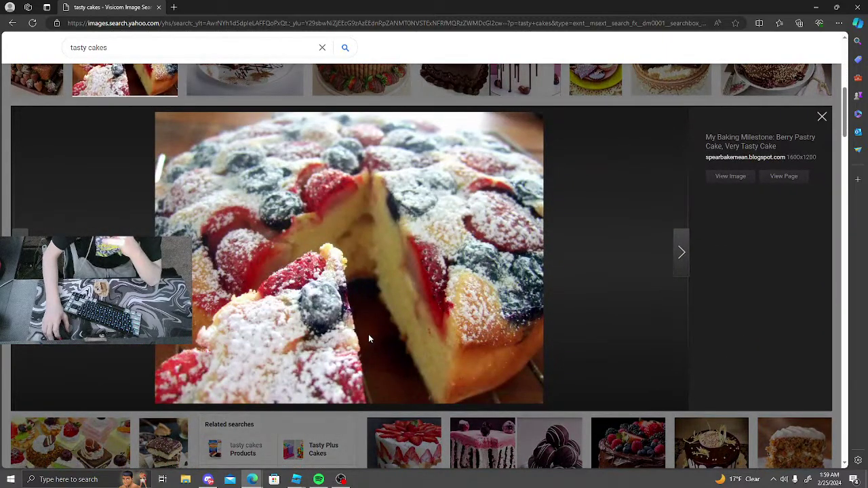
{"action": "scroll", "coordinate": [368, 334], "scroll_direction": "up", "scroll_amount": 2}
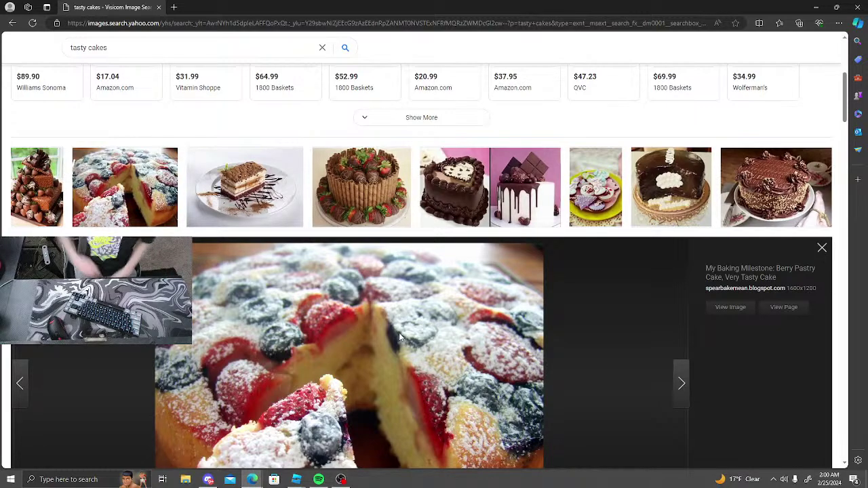
{"action": "scroll", "coordinate": [502, 177], "scroll_direction": "up", "scroll_amount": 3}
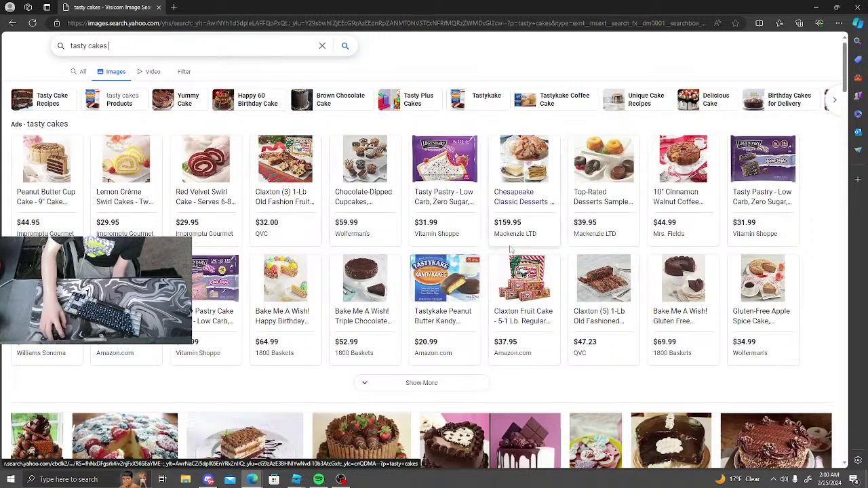
Open and close the Claxton Fruit Cake Amazon listing, then preview the gingerbread-faces image.
{"action": "left_click", "coordinate": [522, 278]}
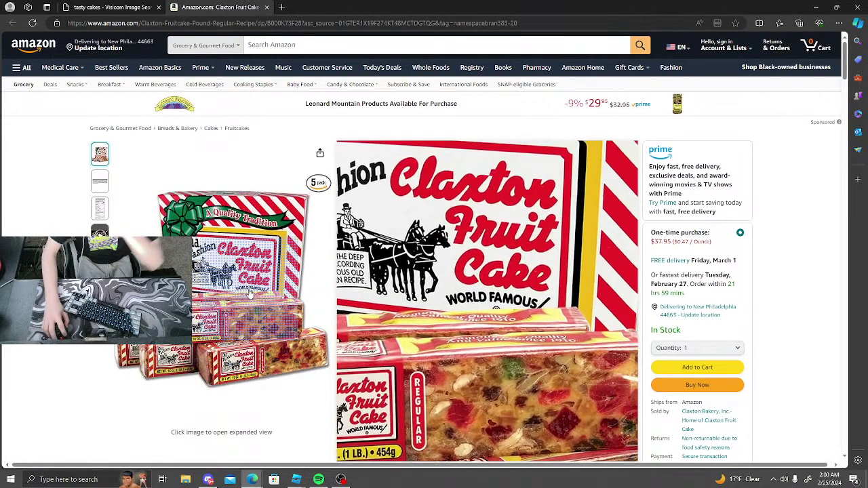
{"action": "left_click", "coordinate": [266, 7]}
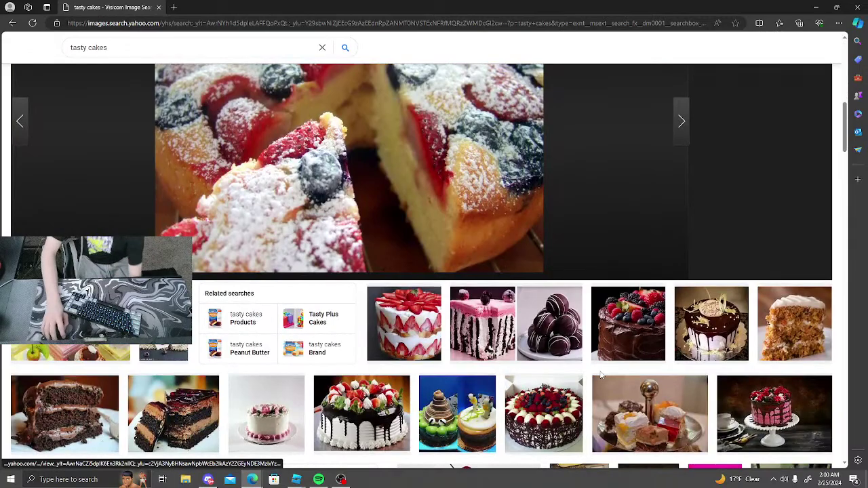
{"action": "scroll", "coordinate": [600, 375], "scroll_direction": "down", "scroll_amount": 5}
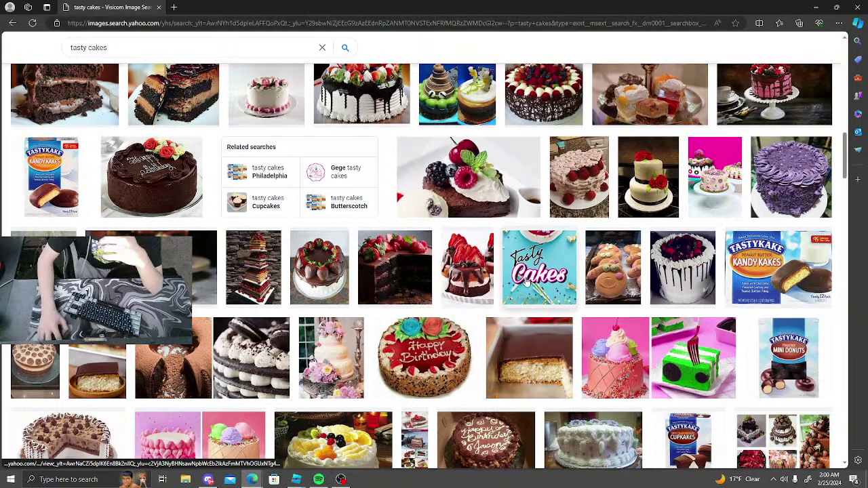
{"action": "left_click", "coordinate": [588, 264]}
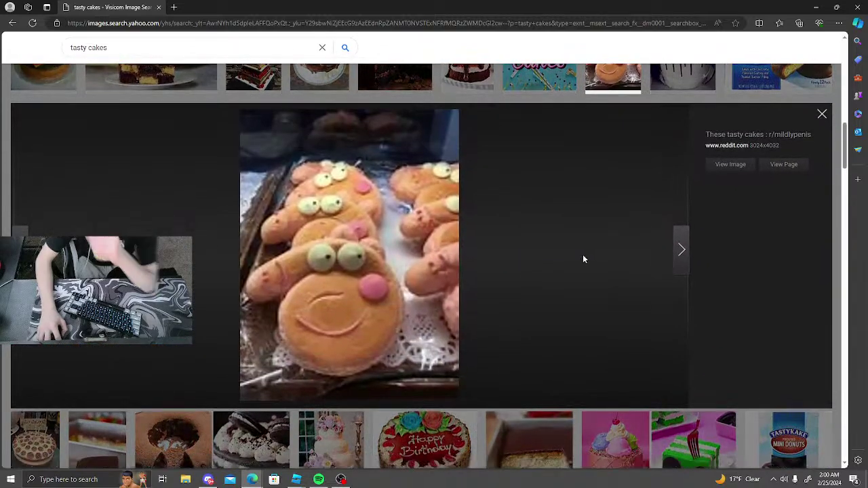
{"action": "scroll", "coordinate": [401, 338], "scroll_direction": "up", "scroll_amount": 1}
{"action": "scroll", "coordinate": [397, 343], "scroll_direction": "up", "scroll_amount": 5}
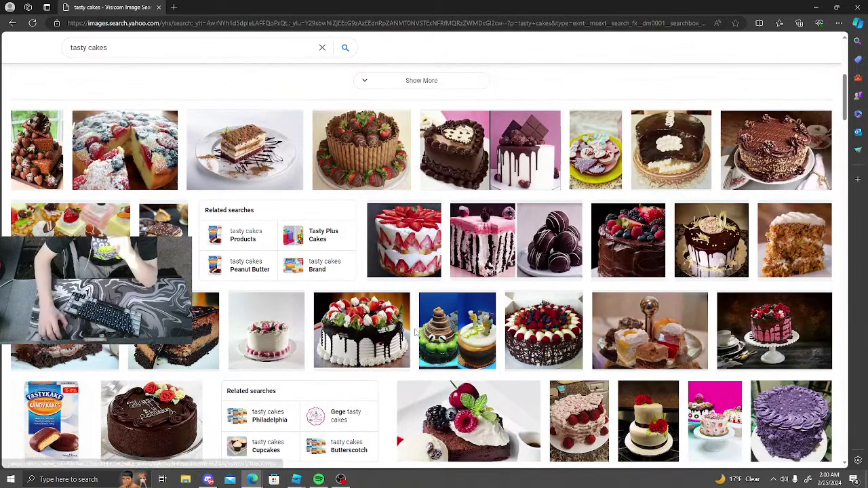
{"action": "scroll", "coordinate": [431, 344], "scroll_direction": "up", "scroll_amount": 2}
Expand the cake product listings with Show More, then close the browser.
{"action": "left_click", "coordinate": [143, 47]}
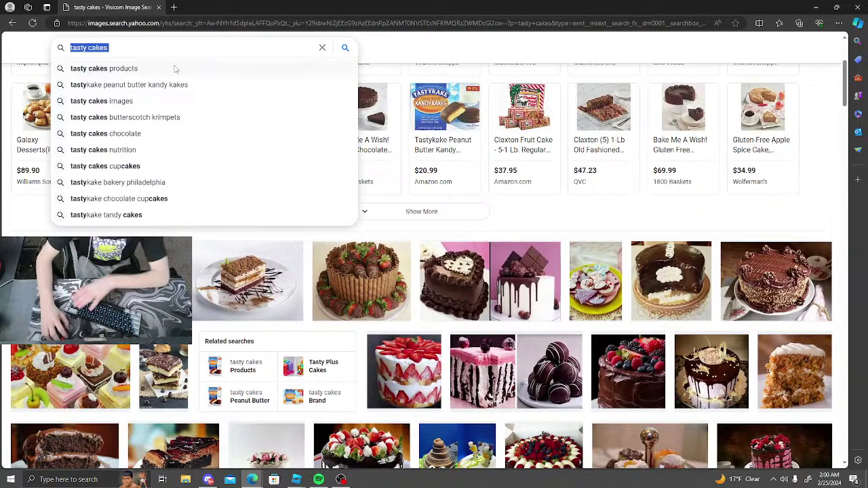
{"action": "scroll", "coordinate": [425, 338], "scroll_direction": "up", "scroll_amount": 3}
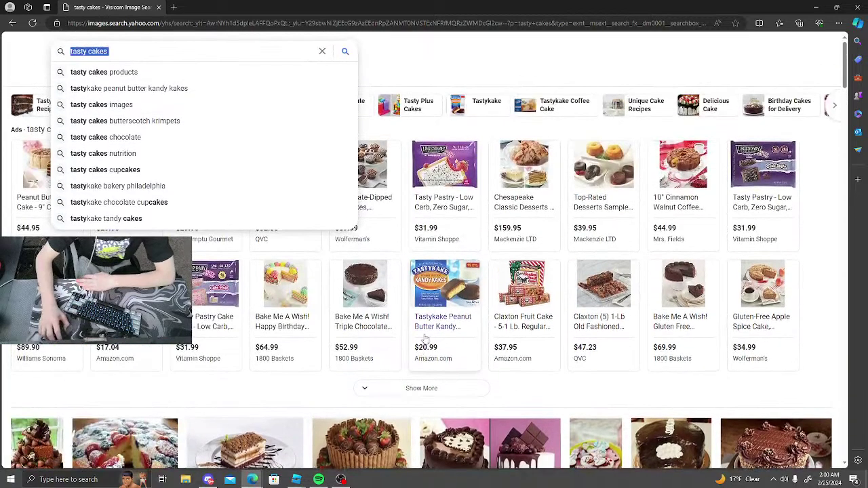
{"action": "left_click", "coordinate": [456, 396]}
{"action": "scroll", "coordinate": [453, 400], "scroll_direction": "down", "scroll_amount": 2}
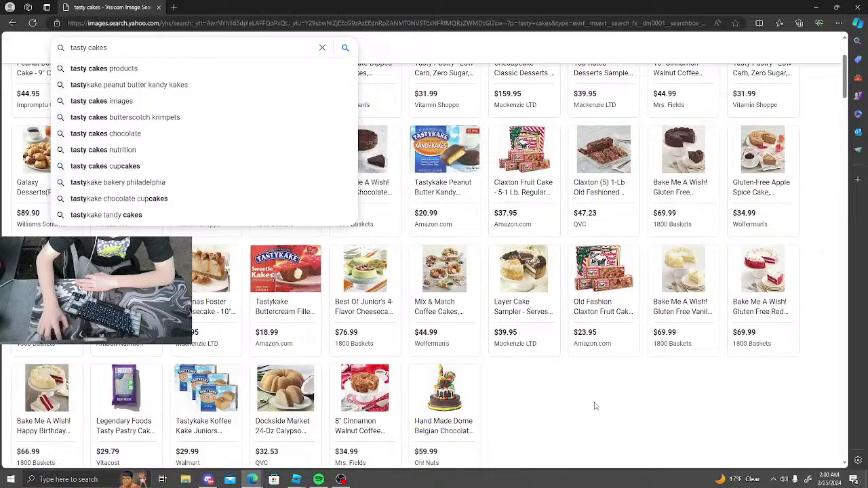
{"action": "scroll", "coordinate": [287, 360], "scroll_direction": "down", "scroll_amount": 5}
{"action": "left_click", "coordinate": [606, 154]}
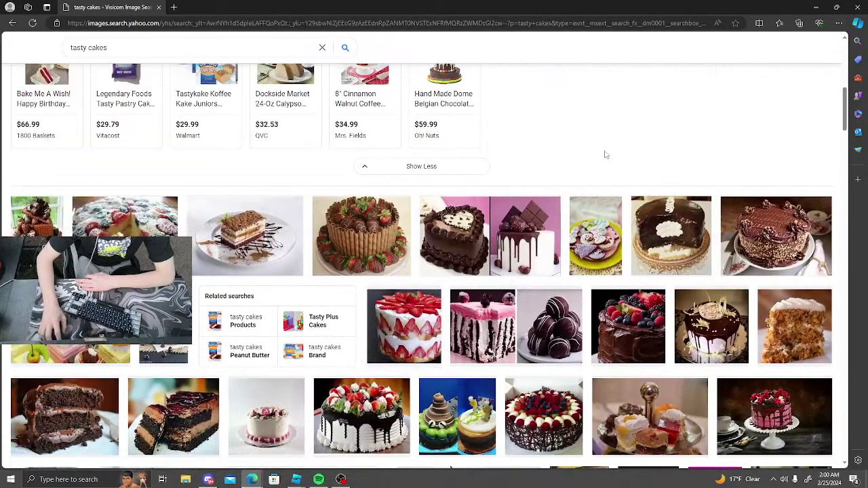
{"action": "left_click", "coordinate": [160, 7]}
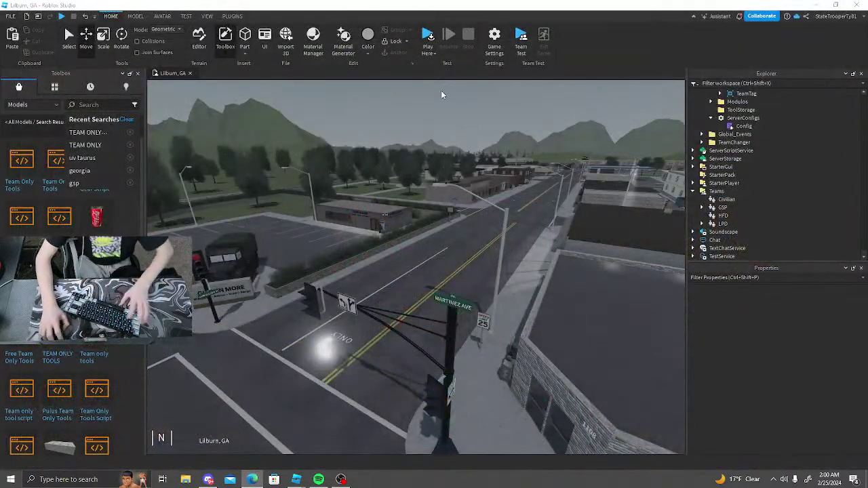
Fly past the gas station into the Vehicle Insurance/DMV building and around its lobby.
{"action": "key", "text": "w"}
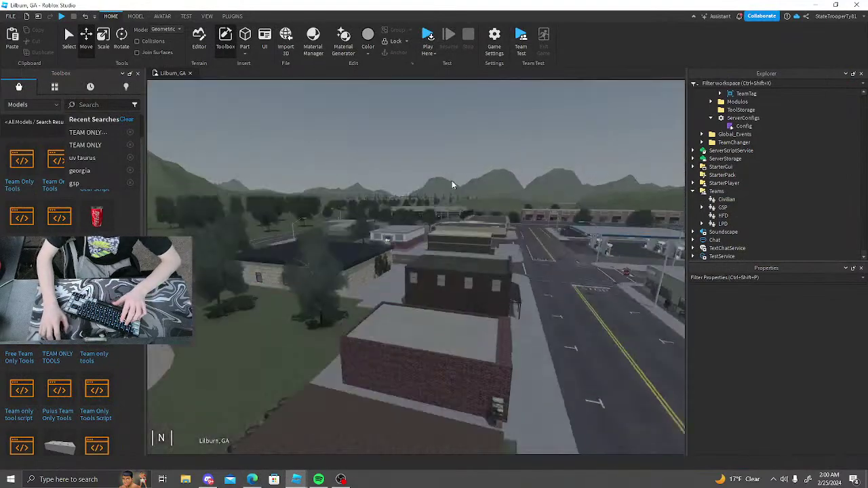
{"action": "key", "text": "w"}
{"action": "right_click_drag", "start_coordinate": [454, 185], "coordinate": [453, 184]}
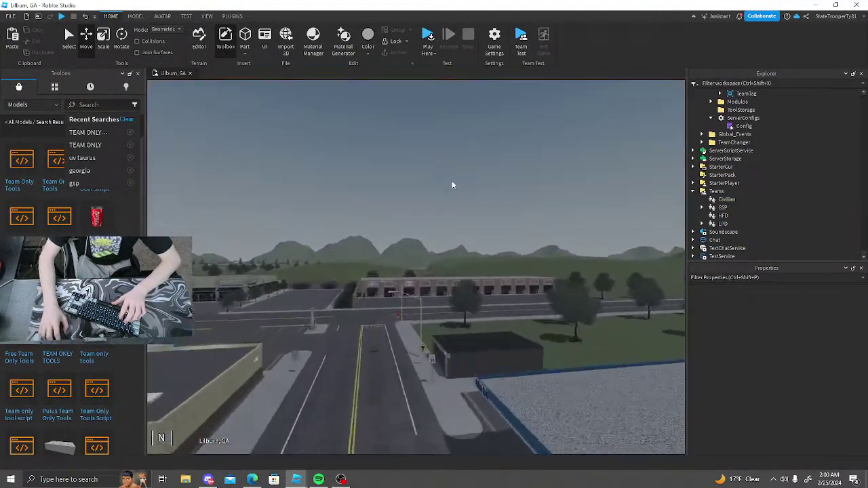
{"action": "key", "text": "w"}
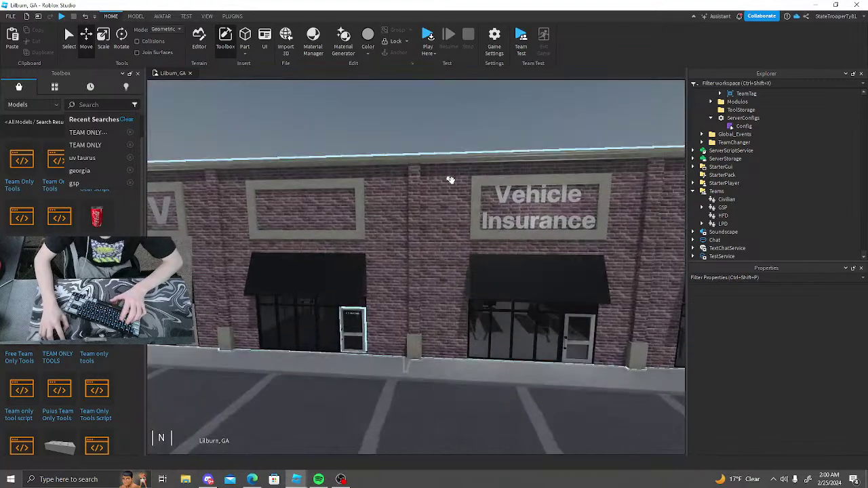
{"action": "key", "text": "w"}
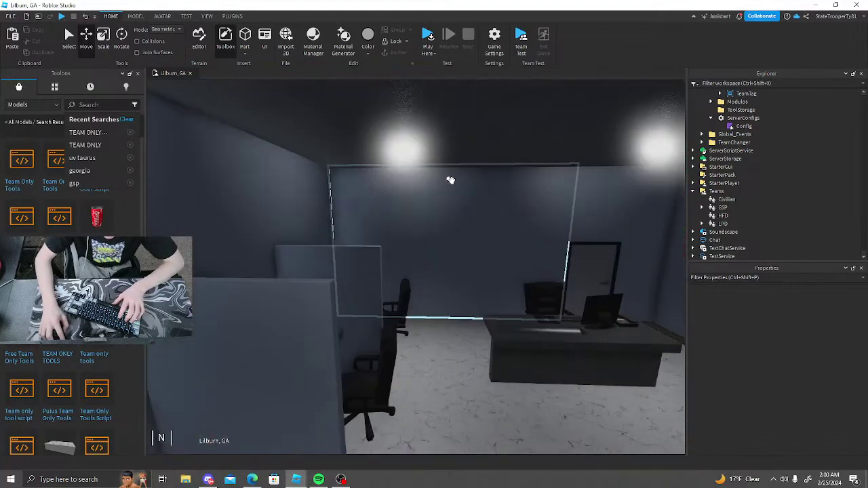
{"action": "key", "text": "s"}
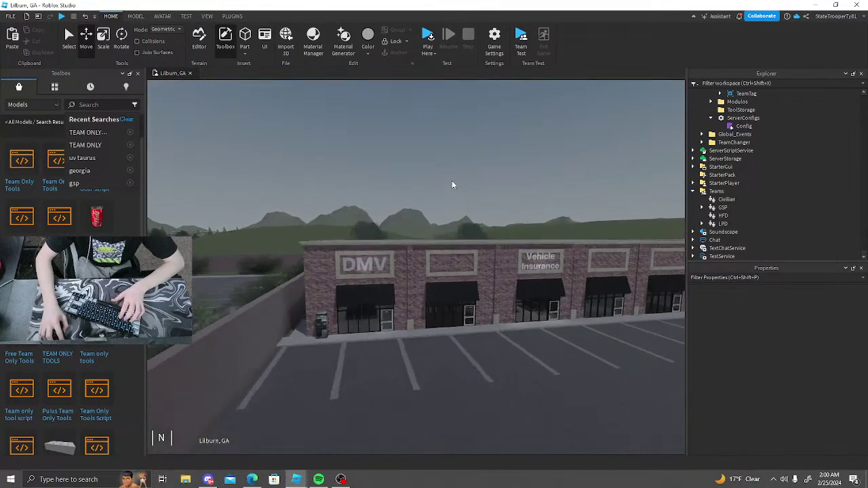
{"action": "key", "text": "w"}
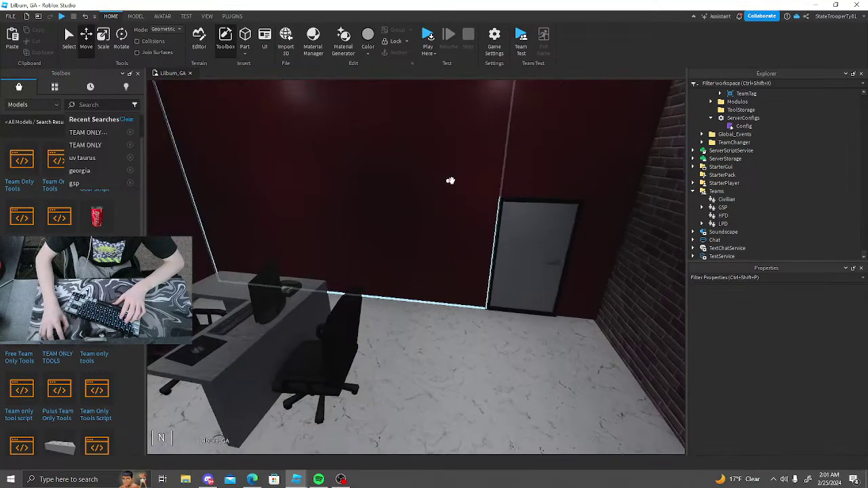
{"action": "key", "text": "w"}
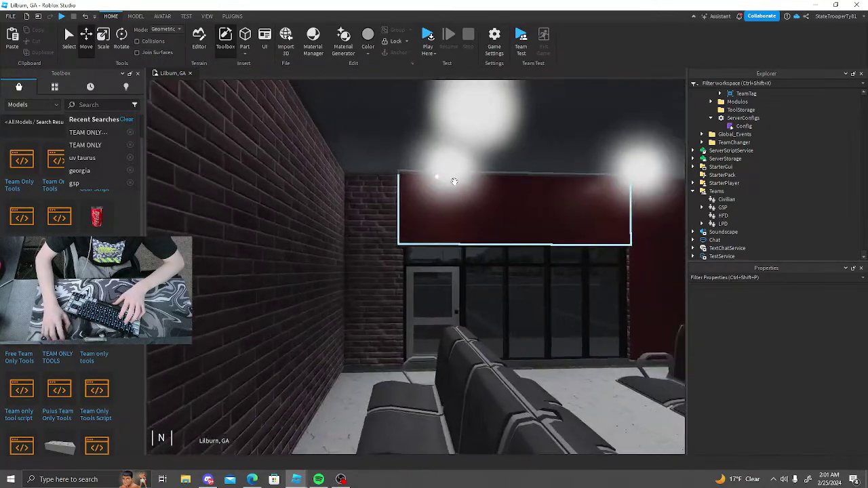
{"action": "key", "text": "s"}
{"action": "key", "text": "w"}
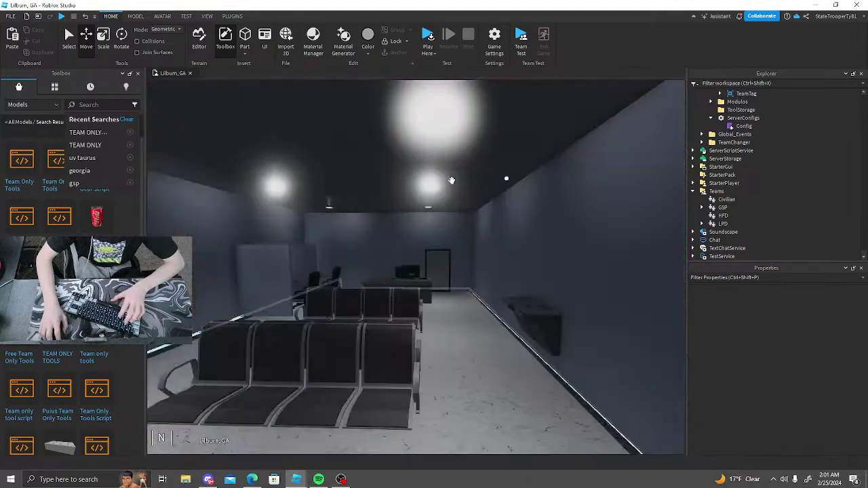
{"action": "key", "text": "s"}
{"action": "key", "text": "w"}
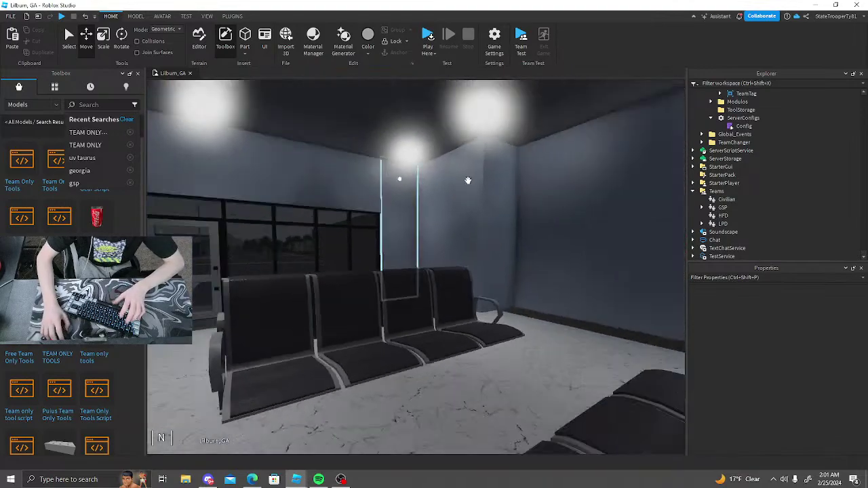
{"action": "key", "text": "s"}
Rise above the rooftops for an overview of town and the water tower.
{"action": "key", "text": "e"}
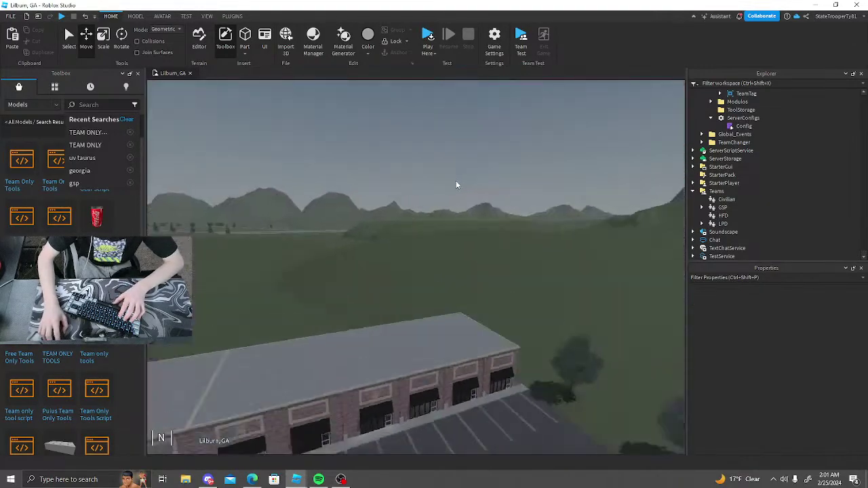
{"action": "key", "text": "s"}
{"action": "key", "text": "e"}
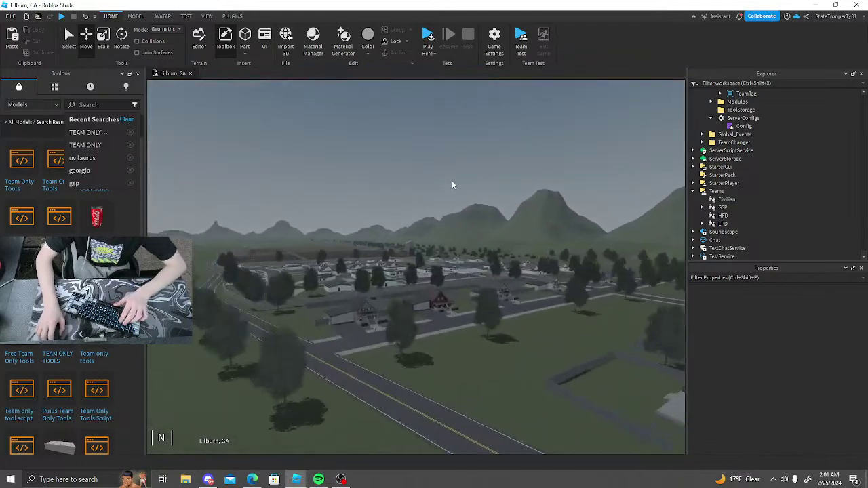
{"action": "key", "text": "w"}
{"action": "key", "text": "s"}
{"action": "key", "text": "e"}
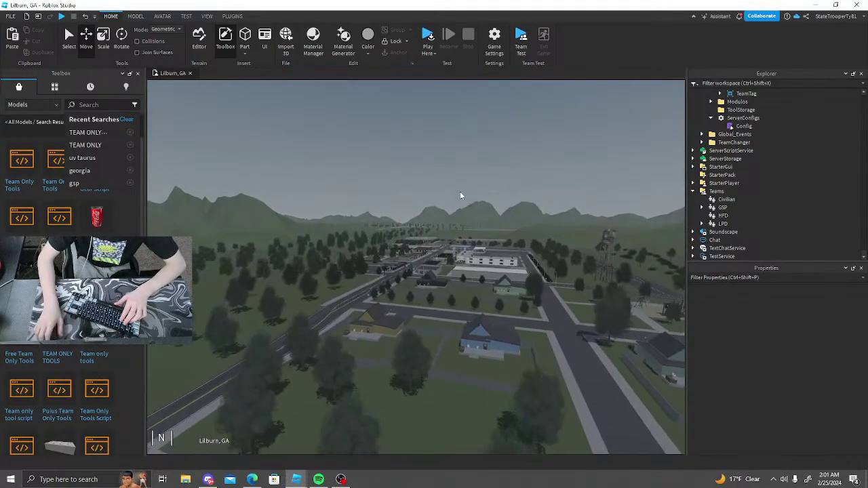
{"action": "key", "text": "w"}
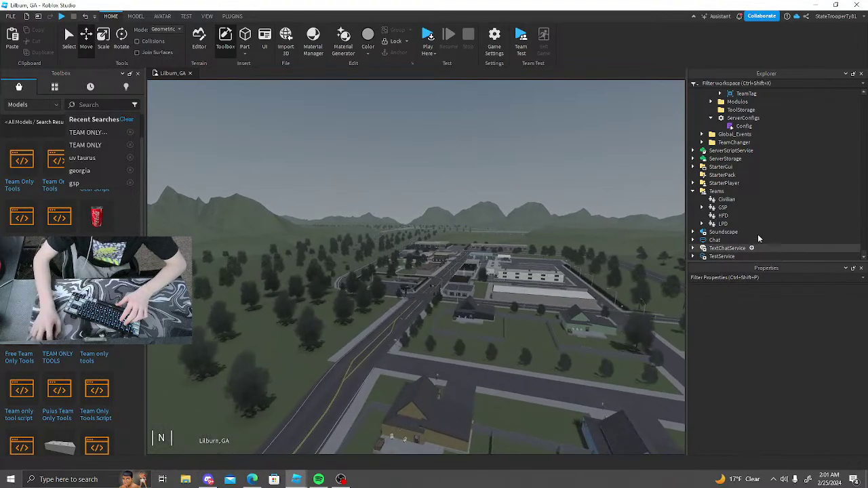
Inspect the HFD and LPD teams, then rerun the TEAM ONLY TOOLS Toolbox search.
{"action": "left_click", "coordinate": [723, 216]}
{"action": "left_click", "coordinate": [709, 225]}
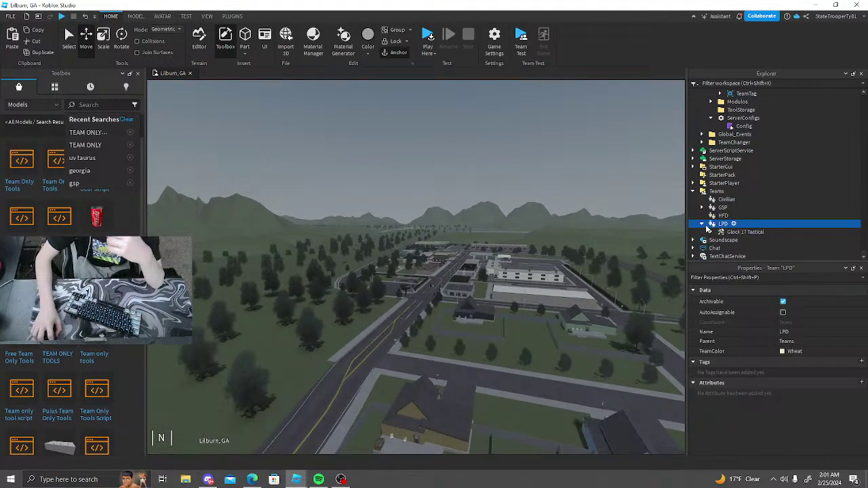
{"action": "left_click", "coordinate": [84, 103]}
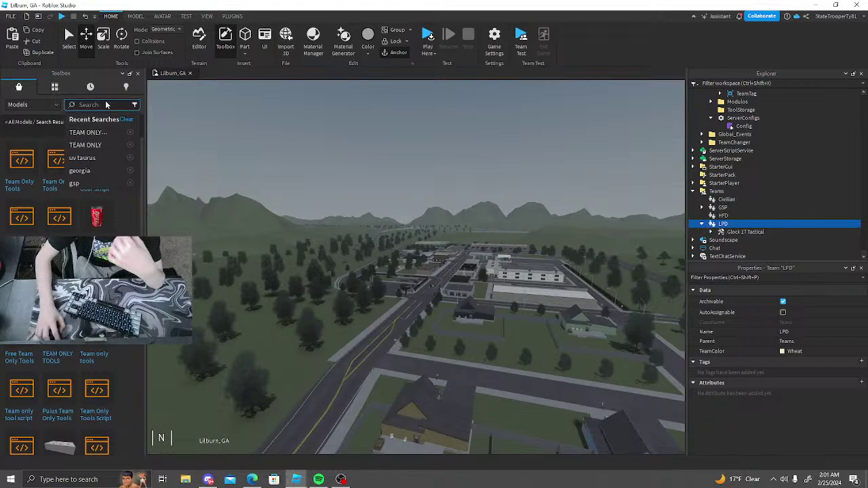
{"action": "left_click", "coordinate": [133, 123]}
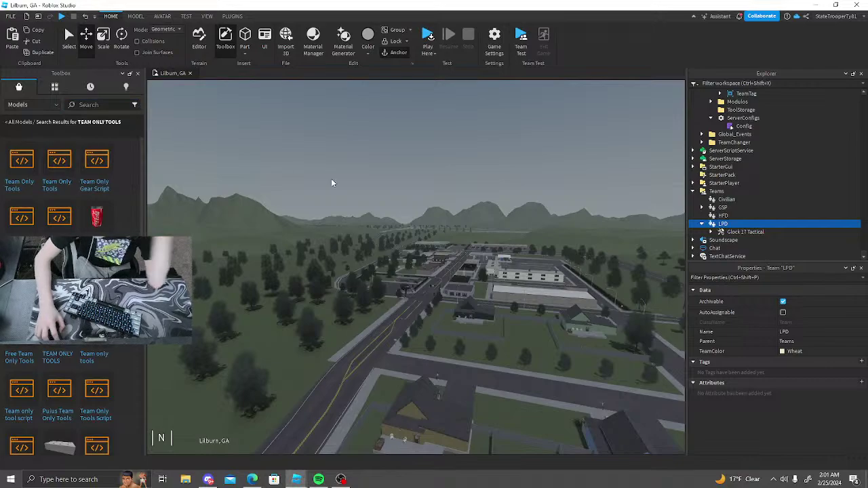
Fly down past the stop sign and along the street to the Annesburg Farmers Market.
{"action": "key", "text": "w"}
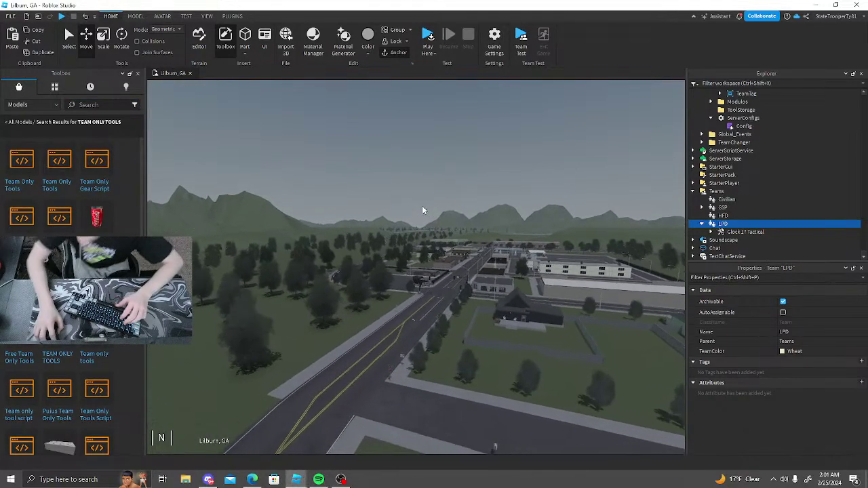
{"action": "key", "text": "w"}
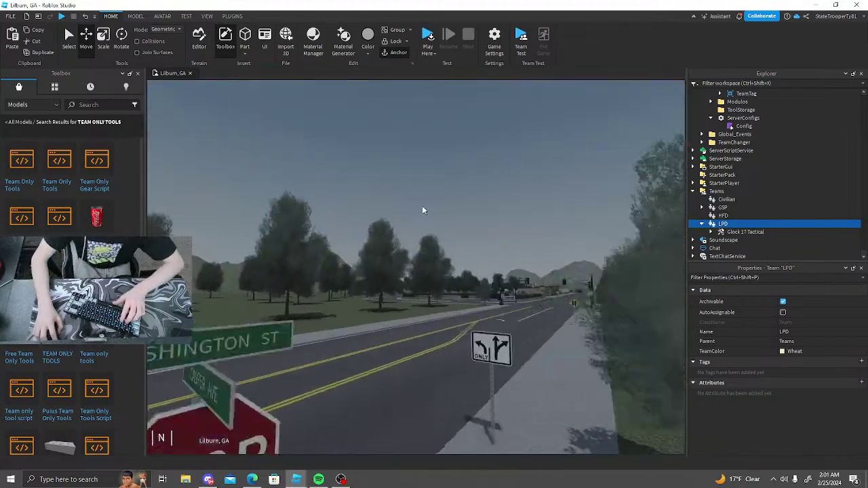
{"action": "key", "text": "w"}
{"action": "right_click_drag", "start_coordinate": [422, 211], "coordinate": [420, 207]}
{"action": "key", "text": "s"}
{"action": "key", "text": "e"}
{"action": "key", "text": "w"}
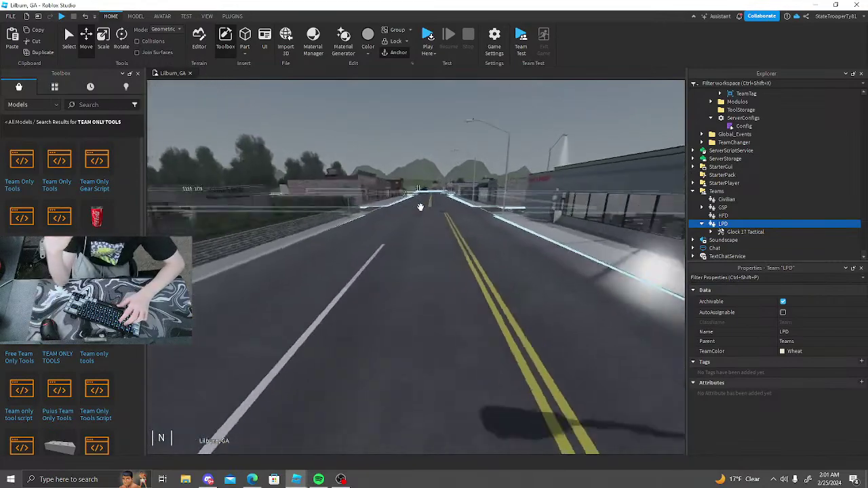
{"action": "key", "text": "w"}
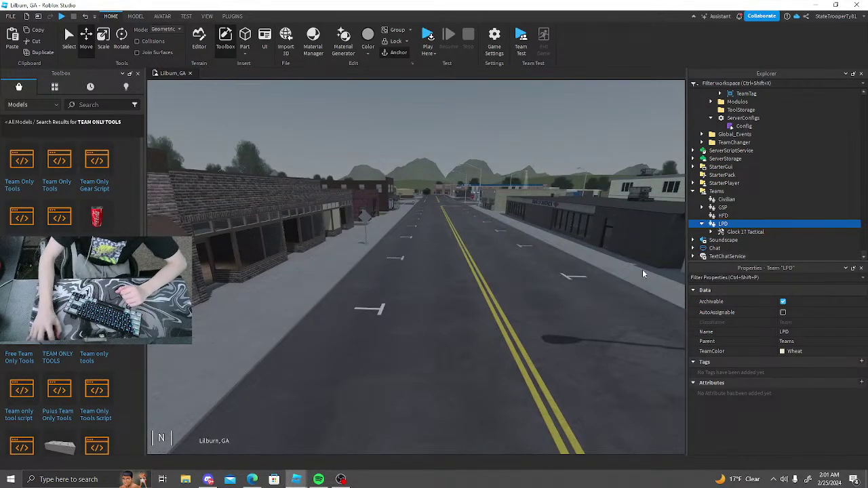
{"action": "right_click_drag", "start_coordinate": [644, 273], "coordinate": [498, 132]}
Deselect the LPD team, dismiss its add-object list, and briefly expand ServerStorage.
{"action": "left_click", "coordinate": [597, 164]}
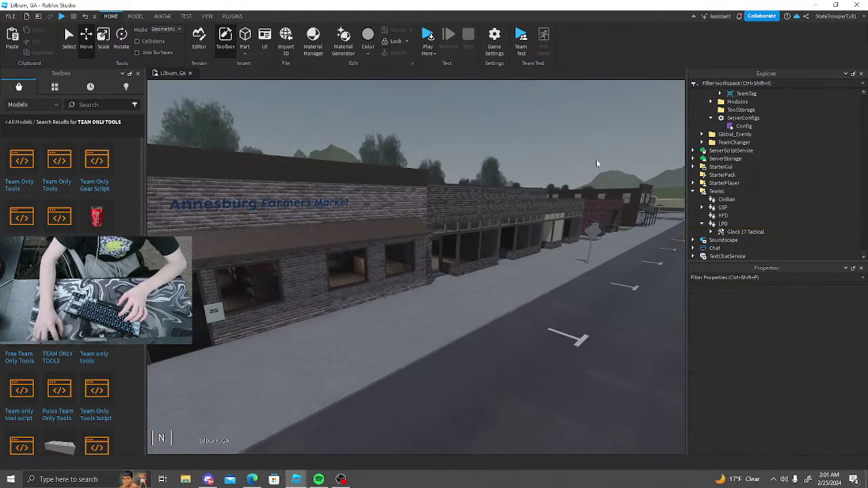
{"action": "left_click", "coordinate": [723, 224]}
{"action": "left_click", "coordinate": [733, 225]}
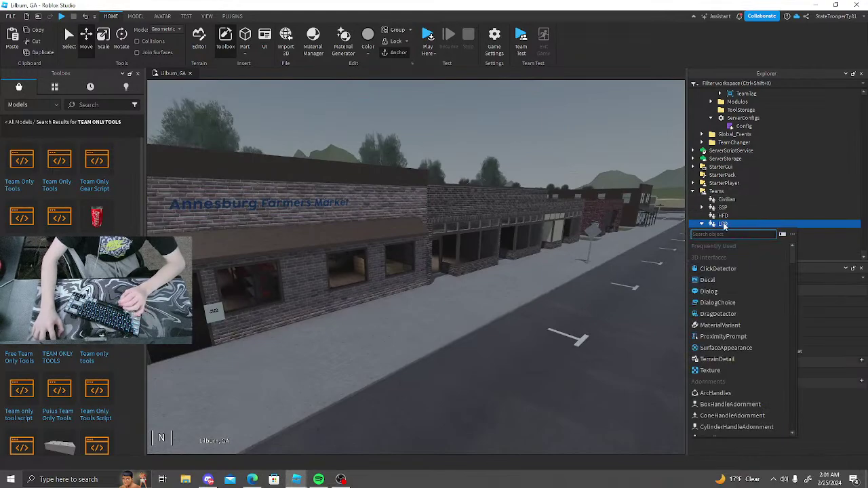
{"action": "key", "text": "Escape"}
{"action": "left_click", "coordinate": [536, 113]}
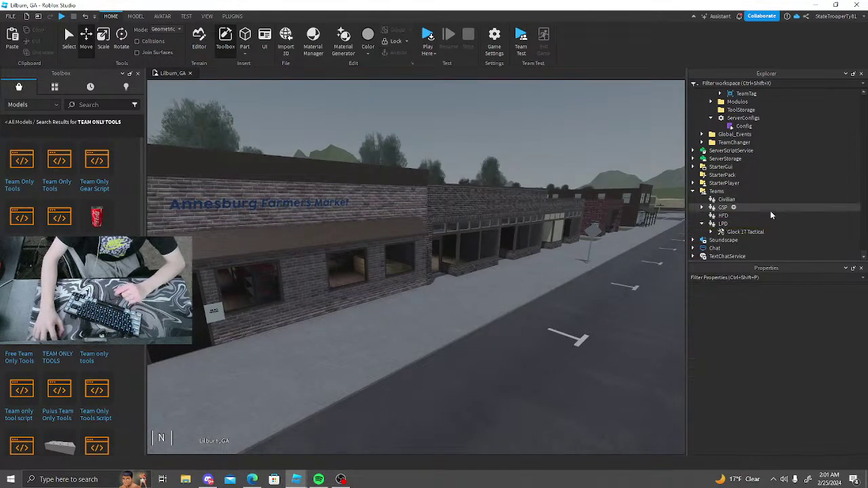
{"action": "scroll", "coordinate": [771, 215], "scroll_direction": "up", "scroll_amount": 4}
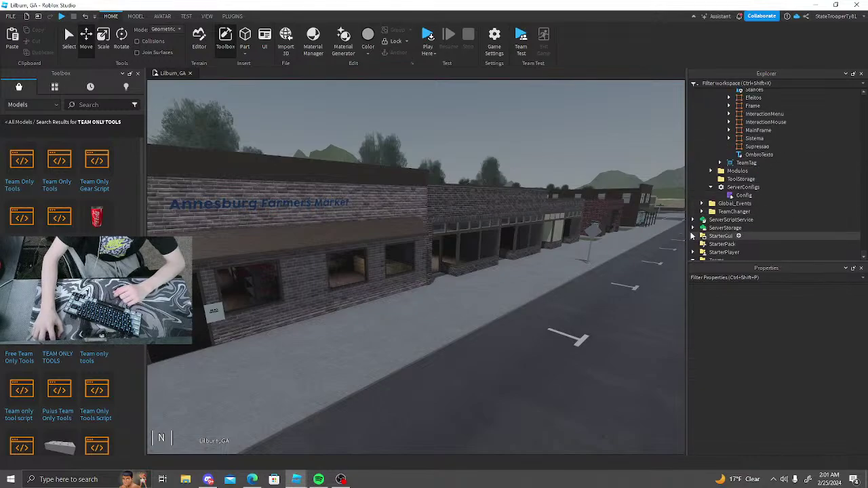
{"action": "left_click", "coordinate": [693, 229]}
{"action": "left_click", "coordinate": [693, 230]}
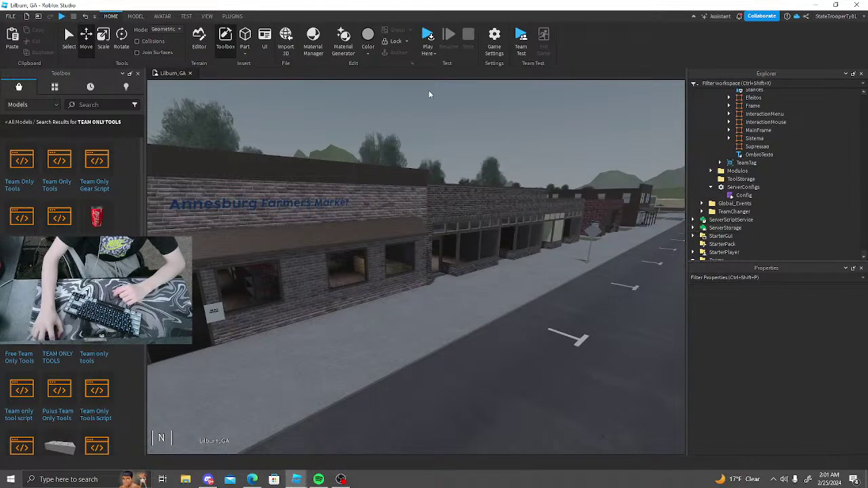
{"action": "right_click_drag", "start_coordinate": [429, 90], "coordinate": [407, 89]}
Search the Toolbox for 'law enforcement' and insert the Law Enforcement Firearms Pack model.
{"action": "type", "text": "e"}
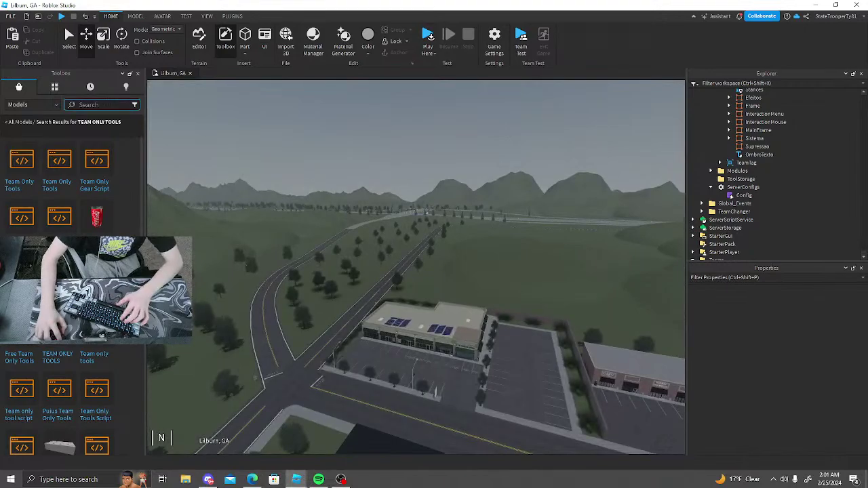
{"action": "type", "text": "law"}
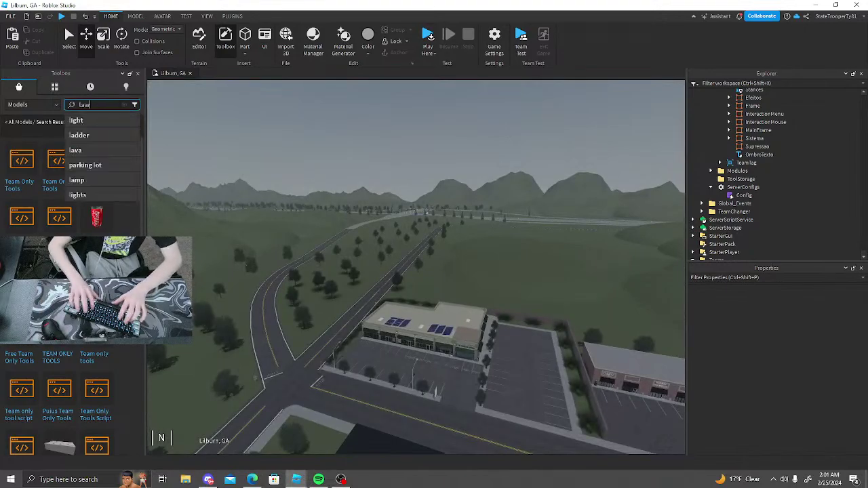
{"action": "type", "text": " enfo"}
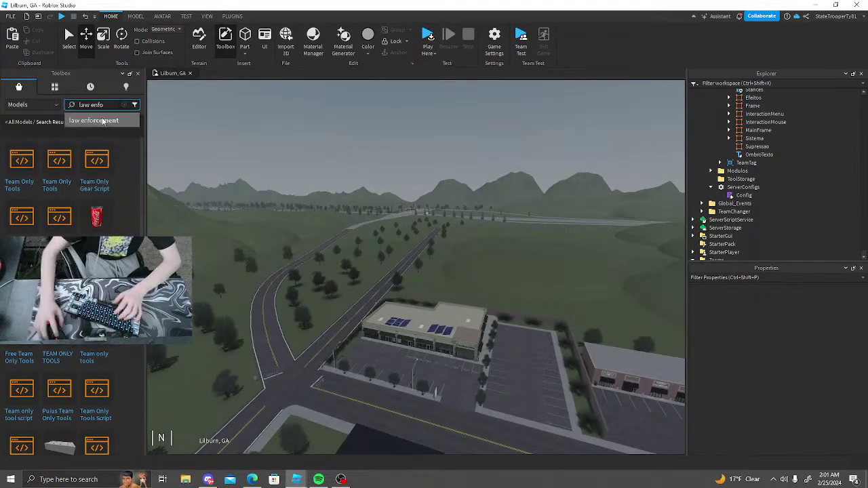
{"action": "left_click", "coordinate": [104, 121]}
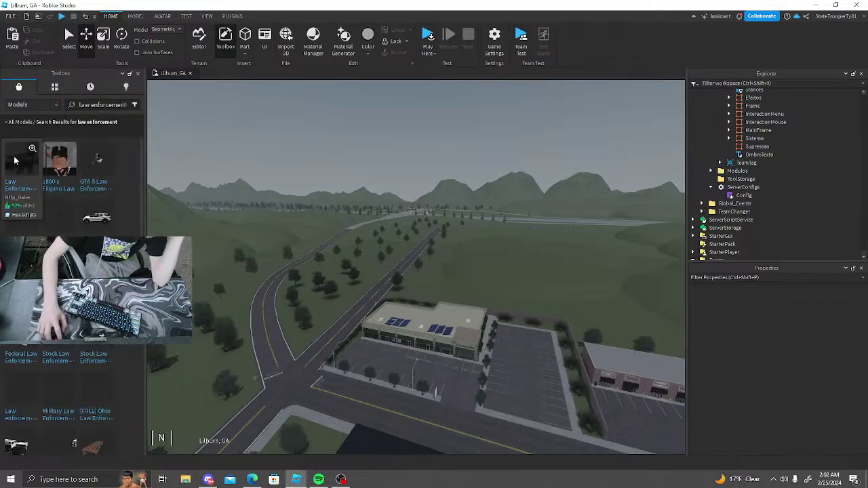
{"action": "left_click", "coordinate": [15, 160]}
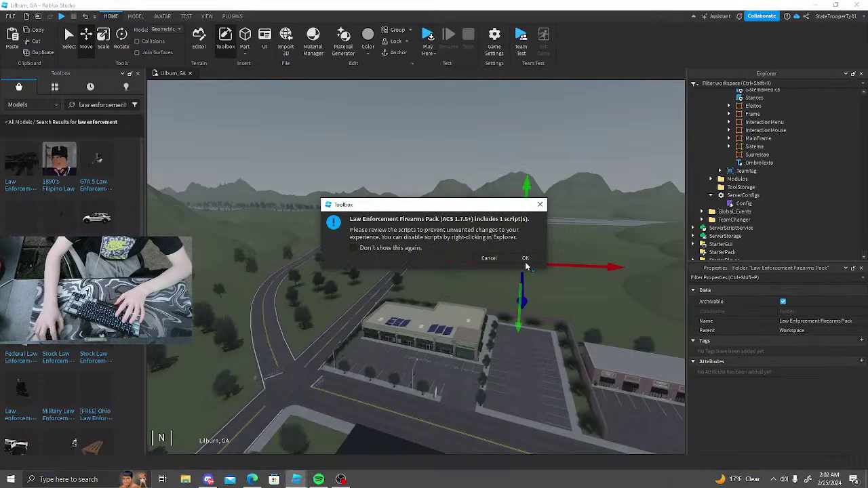
Accept the included-scripts warning and fly along the row of inserted weapons.
{"action": "left_click", "coordinate": [524, 258]}
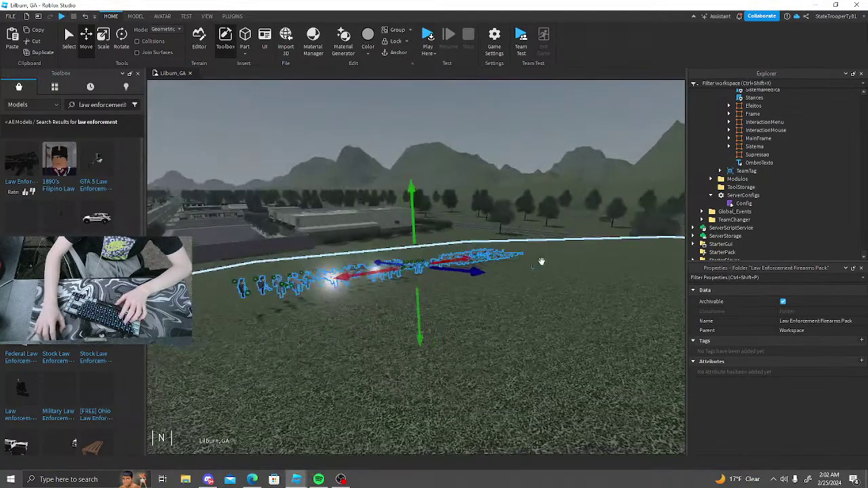
{"action": "right_click_drag", "start_coordinate": [541, 261], "coordinate": [482, 209]}
{"action": "left_click", "coordinate": [462, 137]}
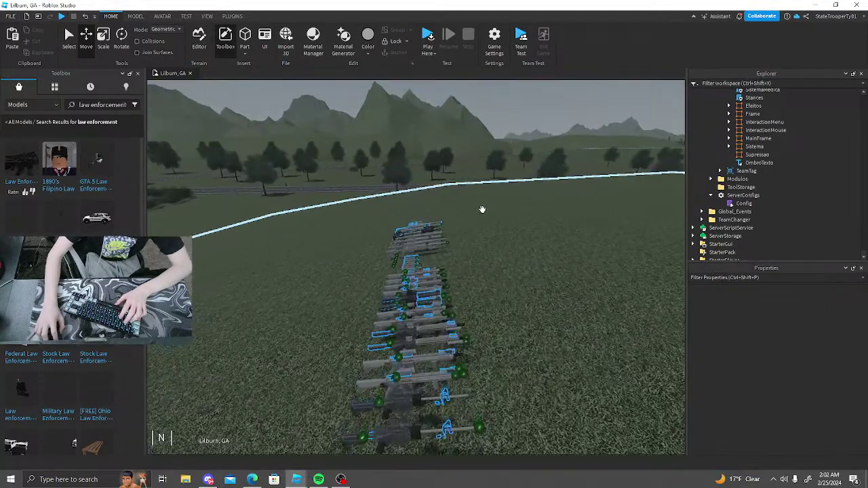
{"action": "key", "text": "w"}
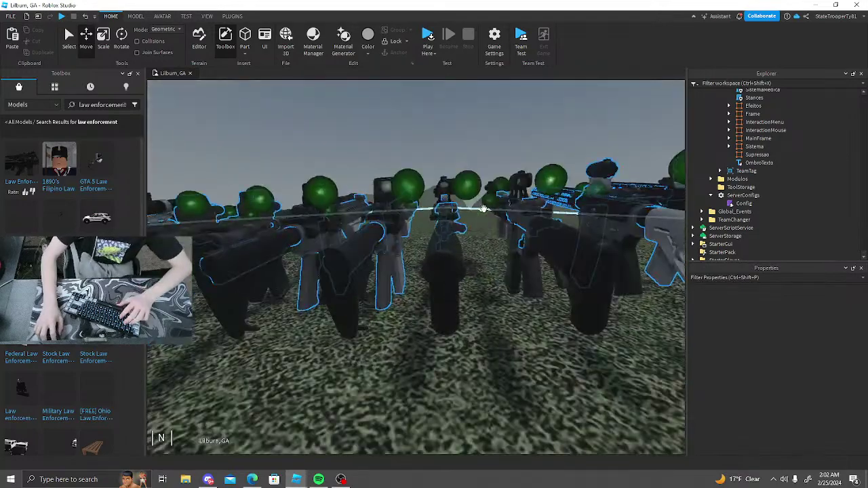
{"action": "key", "text": "s"}
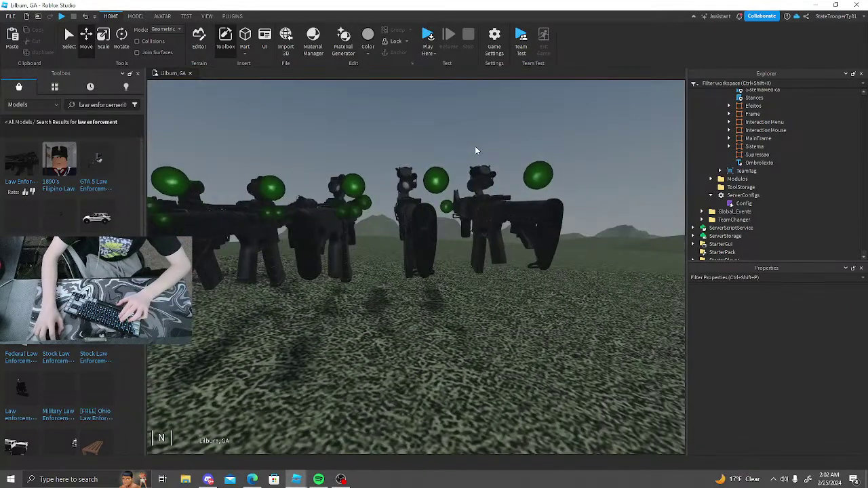
{"action": "key", "text": "w"}
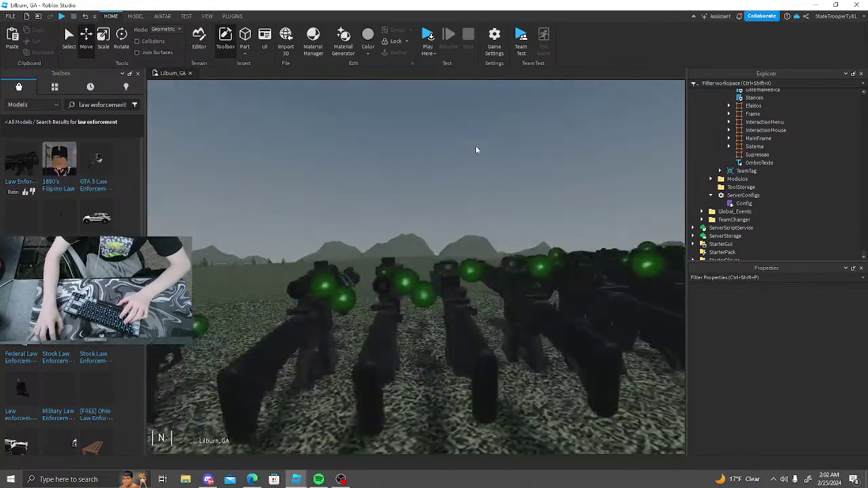
{"action": "key", "text": "a"}
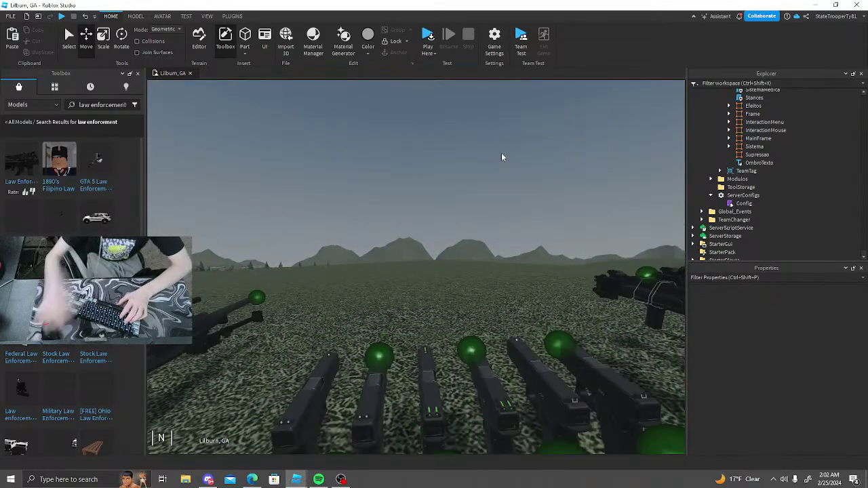
Tilt down over the gun rows and move in close to inspect the rifles and a scope.
{"action": "right_click_drag", "start_coordinate": [479, 154], "coordinate": [485, 162]}
{"action": "key", "text": "w"}
{"action": "key", "text": "d"}
{"action": "key", "text": "w"}
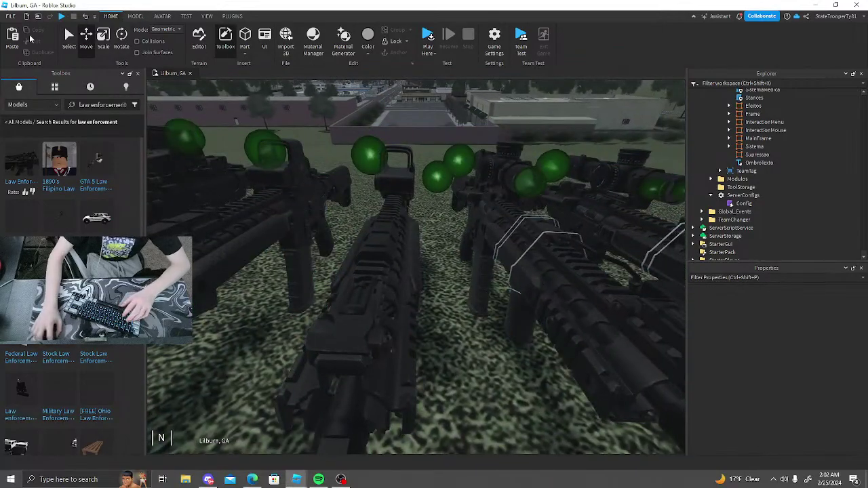
{"action": "key", "text": "w"}
{"action": "right_click_drag", "start_coordinate": [337, 132], "coordinate": [336, 131]}
{"action": "key", "text": "s"}
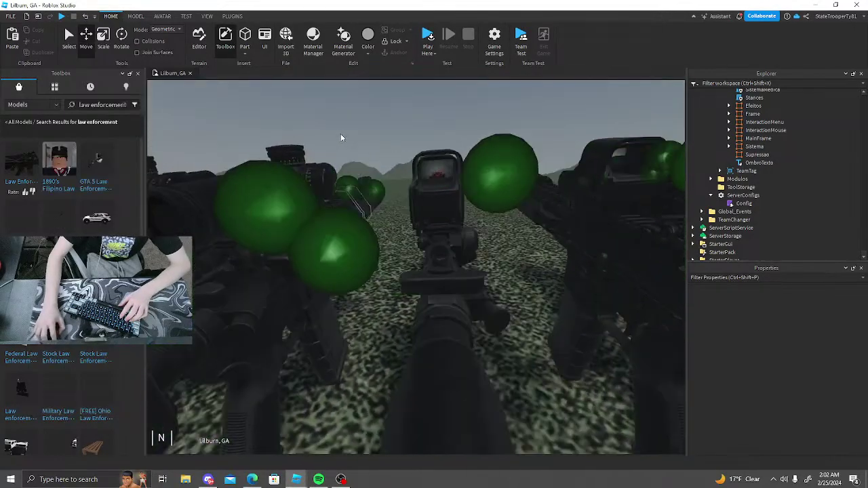
{"action": "key", "text": "s"}
{"action": "key", "text": "w"}
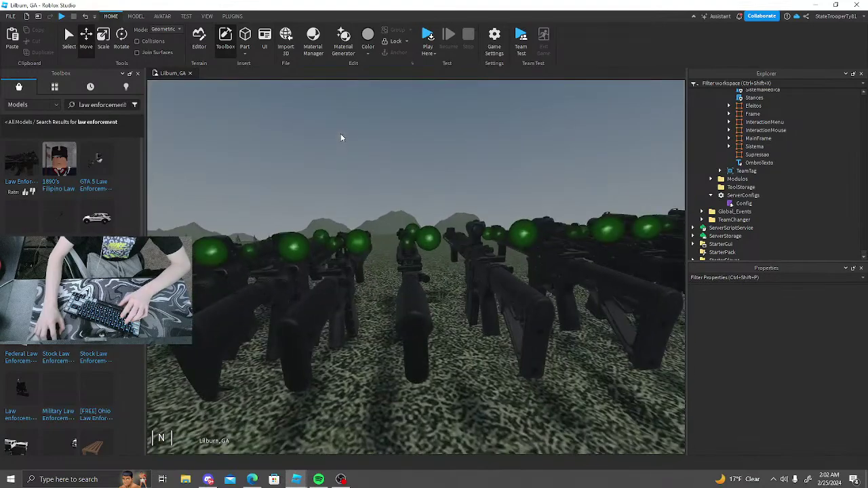
{"action": "key", "text": "w"}
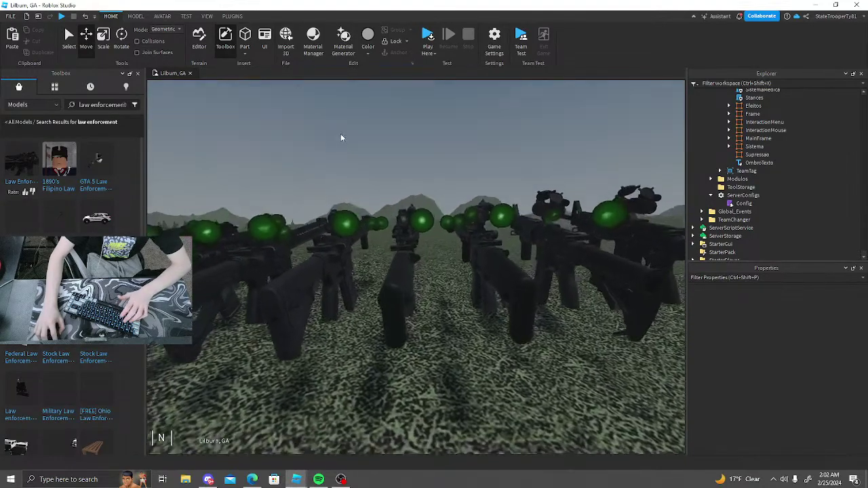
{"action": "key", "text": "s"}
{"action": "key", "text": "w"}
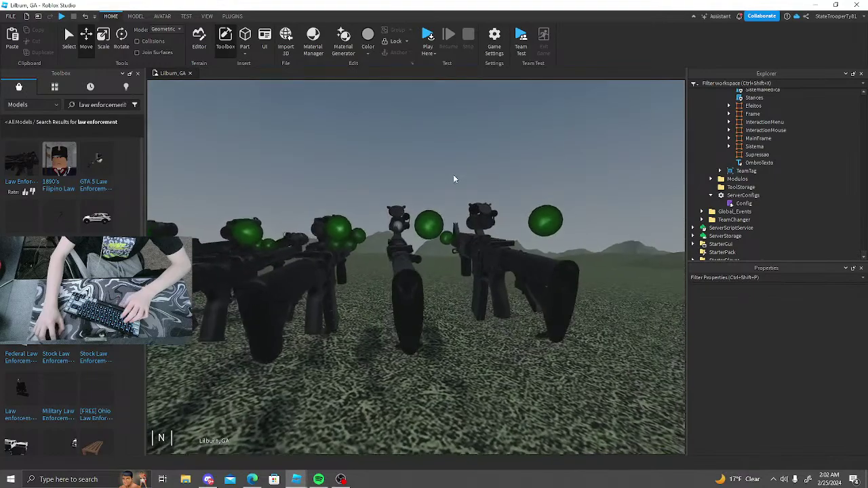
Select the gun models in view, then undo to deselect them.
{"action": "left_click", "coordinate": [473, 223]}
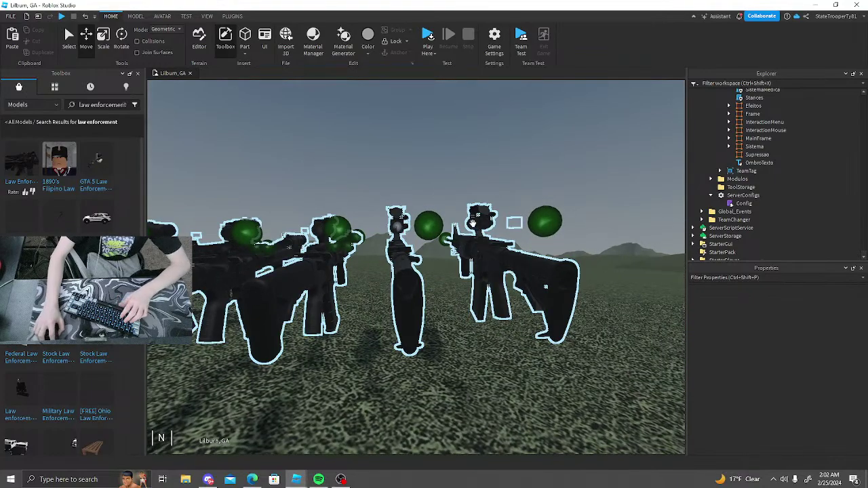
{"action": "key", "text": "s"}
{"action": "key", "text": "w"}
{"action": "key", "text": "ctrl+z"}
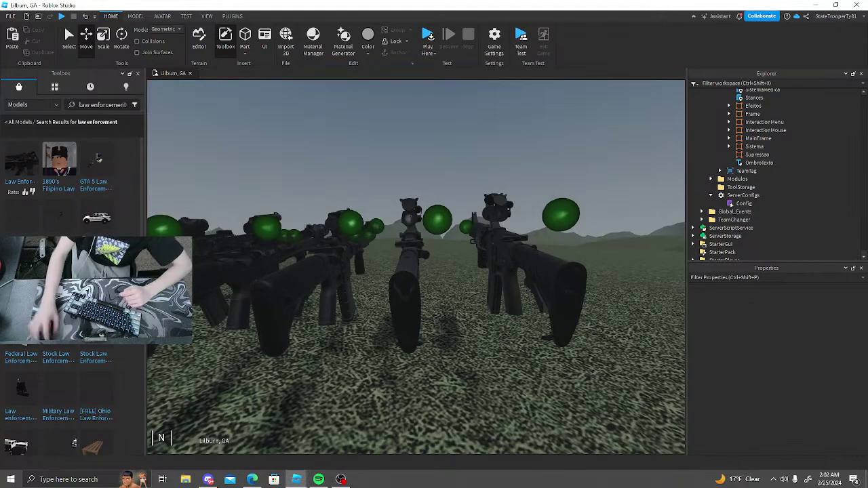
Replace 'little cakes' with 'tasty cakes in a small package' in Edge and run the search.
{"action": "key", "text": "alt+Tab"}
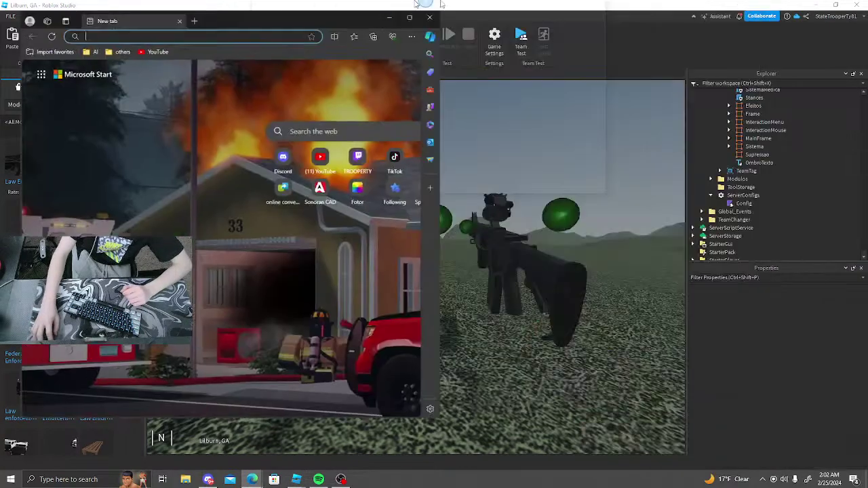
{"action": "type", "text": "little c"}
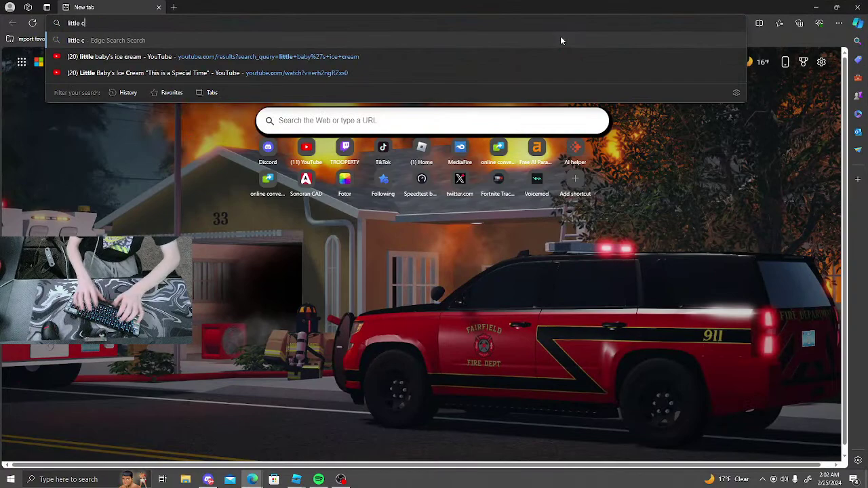
{"action": "type", "text": "akes"}
{"action": "key", "text": "BackSpace"}
{"action": "key", "text": "BackSpace"}
{"action": "key", "text": "BackSpace"}
{"action": "key", "text": "BackSpace"}
{"action": "key", "text": "BackSpace"}
{"action": "key", "text": "BackSpace"}
{"action": "key", "text": "BackSpace"}
{"action": "key", "text": "BackSpace"}
{"action": "key", "text": "BackSpace"}
{"action": "key", "text": "BackSpace"}
{"action": "key", "text": "BackSpace"}
{"action": "key", "text": "BackSpace"}
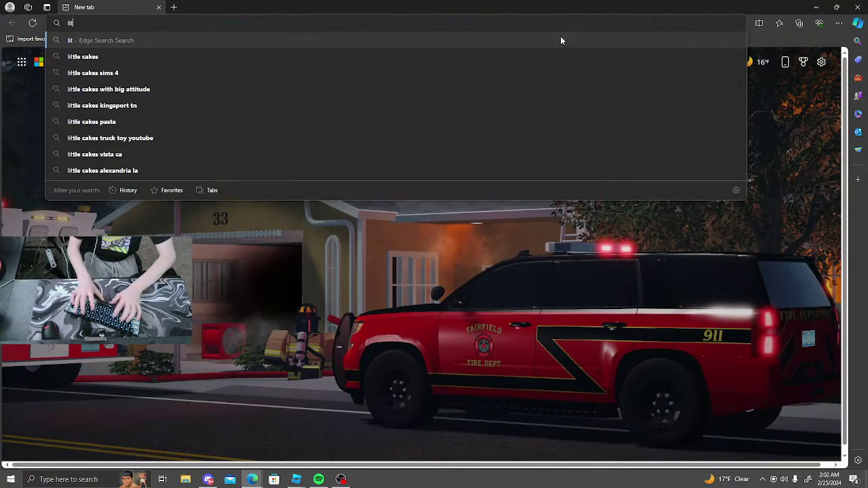
{"action": "type", "text": "tasty cakes "}
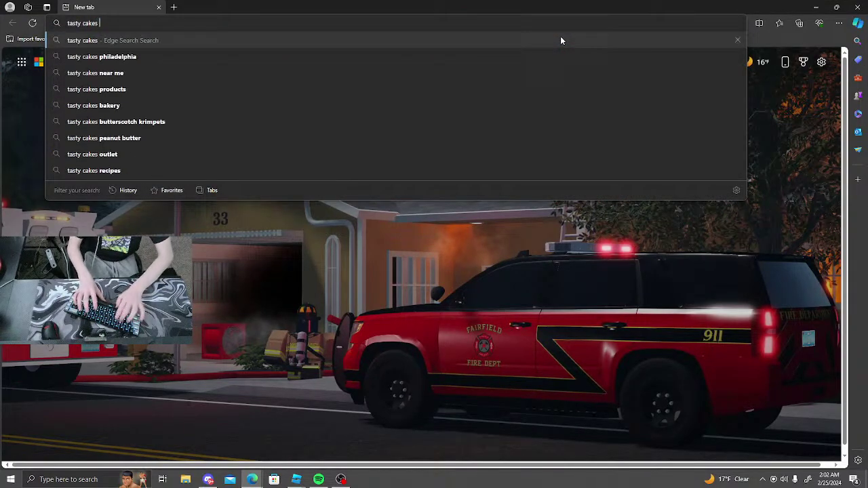
{"action": "type", "text": "in a small "}
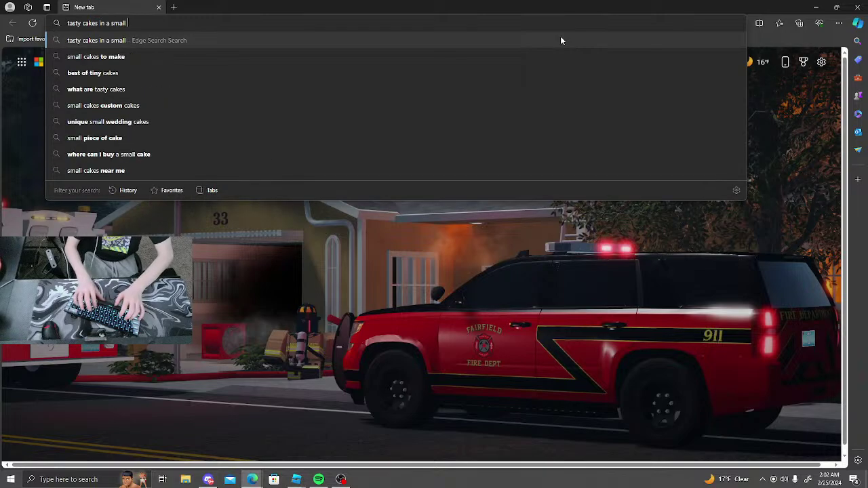
{"action": "type", "text": "package"}
{"action": "key", "text": "Return"}
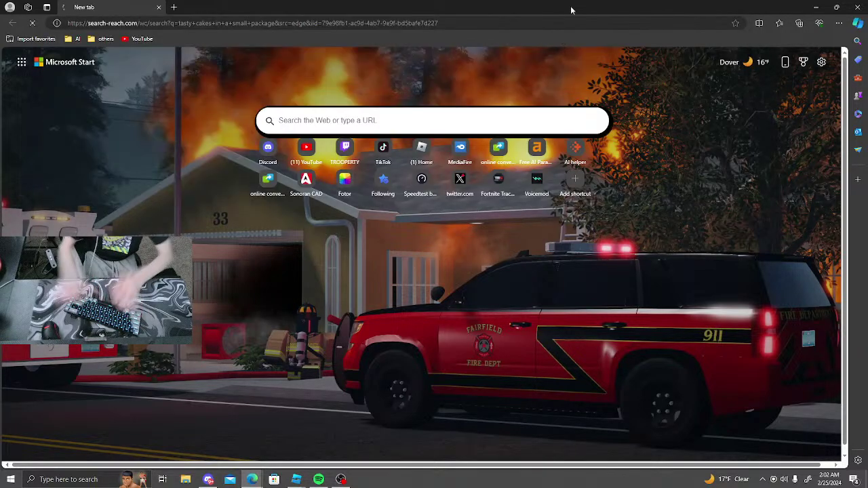
Switch the results to images and preview the Kandy Kakes image.
{"action": "left_click", "coordinate": [125, 78]}
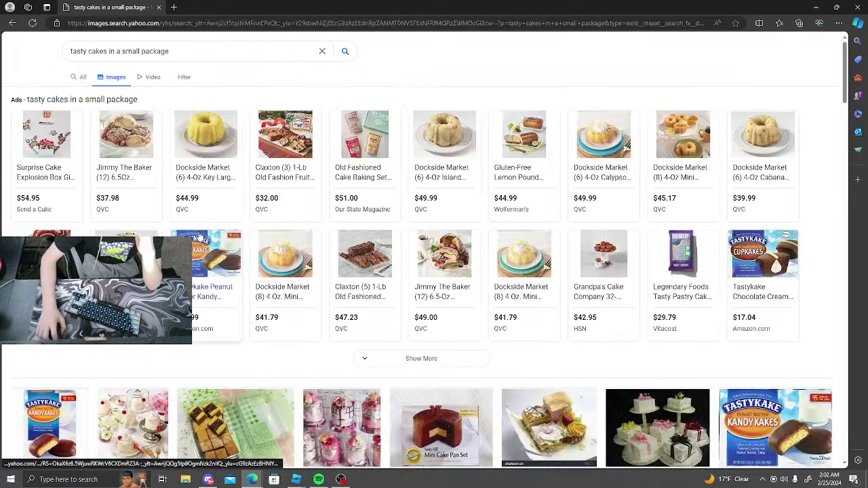
{"action": "scroll", "coordinate": [218, 303], "scroll_direction": "down", "scroll_amount": 3}
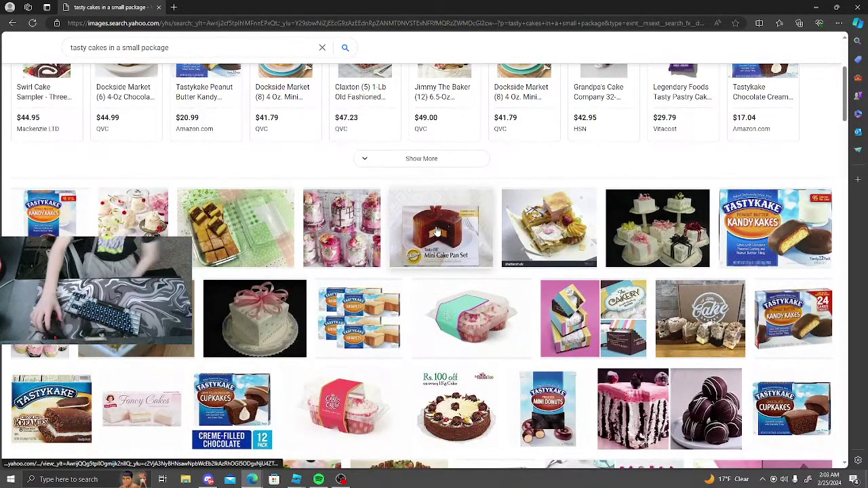
{"action": "left_click", "coordinate": [25, 202]}
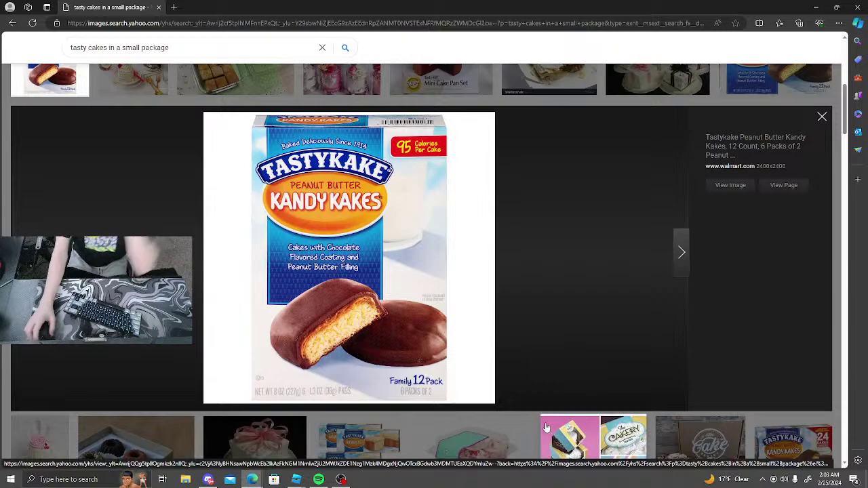
{"action": "scroll", "coordinate": [496, 369], "scroll_direction": "up", "scroll_amount": 5}
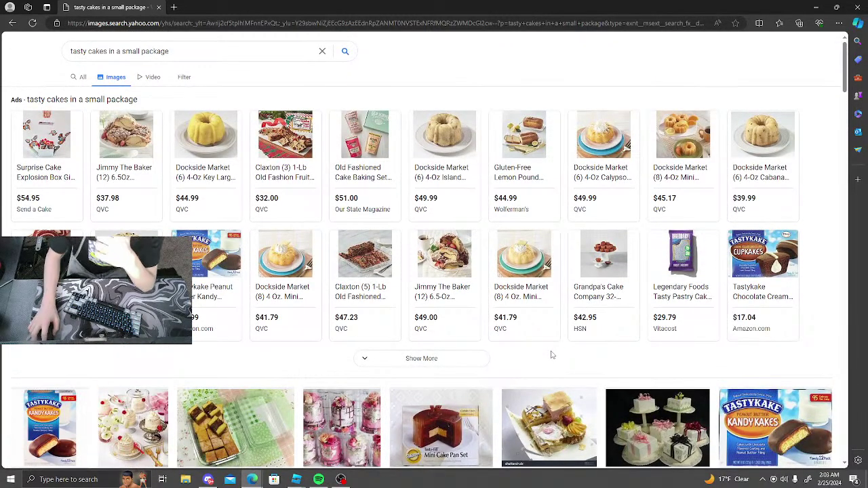
{"action": "scroll", "coordinate": [546, 361], "scroll_direction": "down", "scroll_amount": 5}
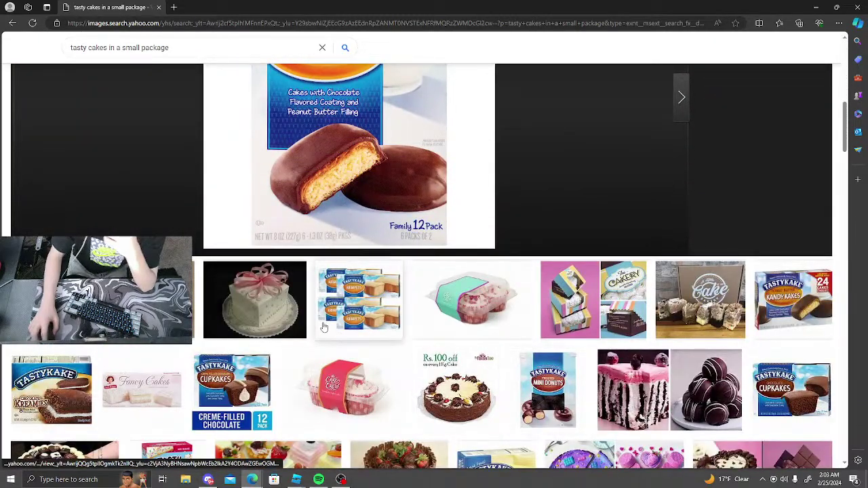
Preview the Butterscotch Krimpets and Banana Treats images, then return to Roblox Studio.
{"action": "left_click", "coordinate": [371, 321]}
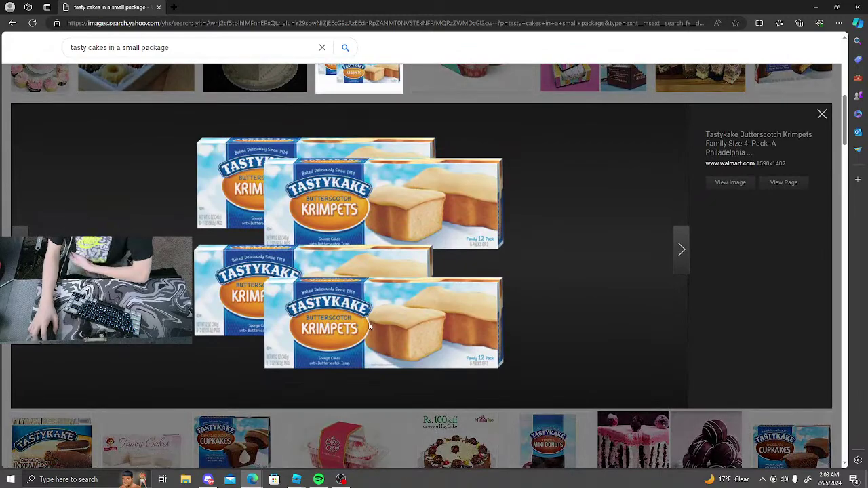
{"action": "scroll", "coordinate": [381, 288], "scroll_direction": "up", "scroll_amount": 4}
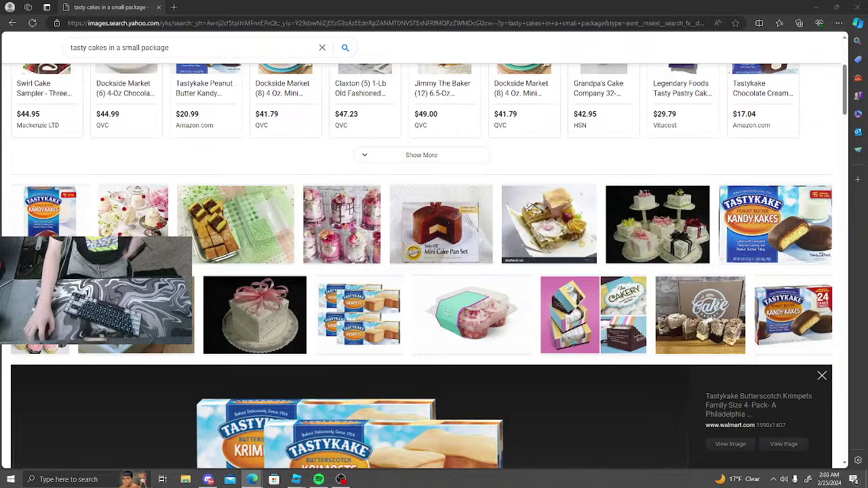
{"action": "scroll", "coordinate": [521, 249], "scroll_direction": "down", "scroll_amount": 4}
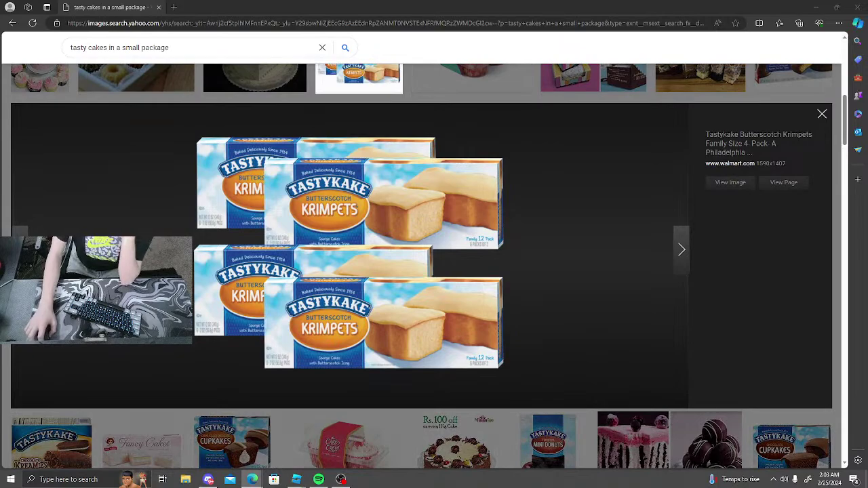
{"action": "scroll", "coordinate": [408, 182], "scroll_direction": "down", "scroll_amount": 4}
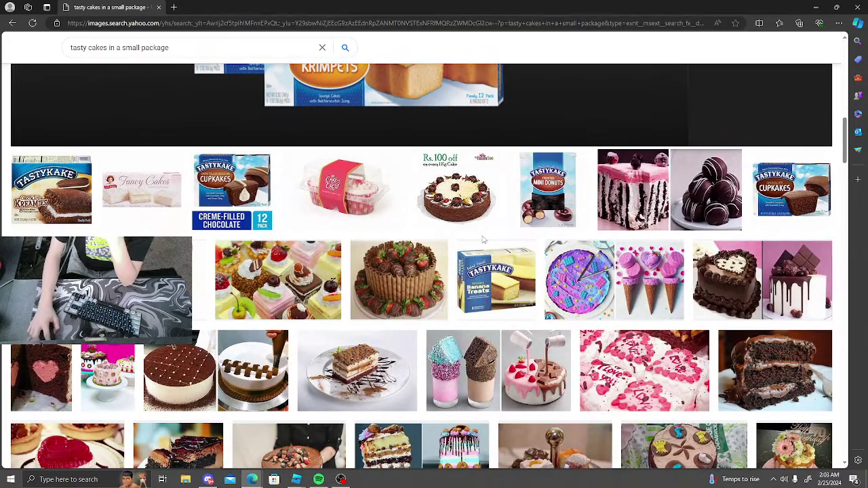
{"action": "left_click", "coordinate": [491, 262]}
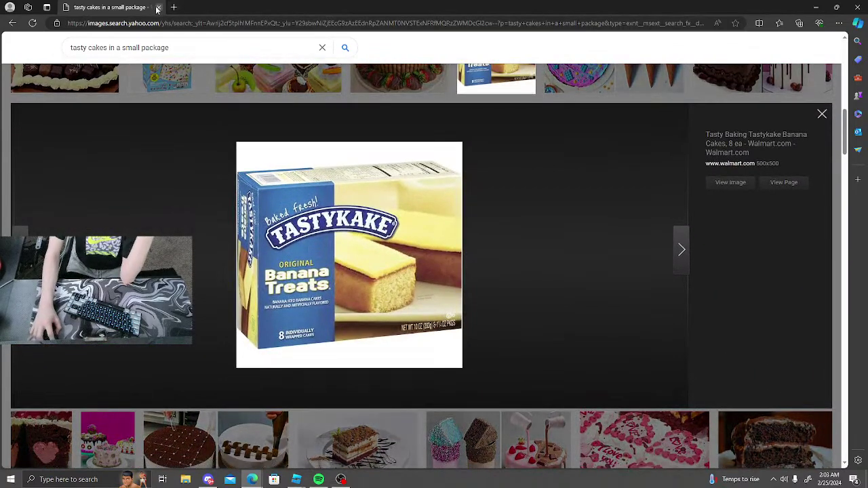
{"action": "key", "text": "alt+Tab"}
{"action": "right_click_drag", "start_coordinate": [448, 345], "coordinate": [464, 172]}
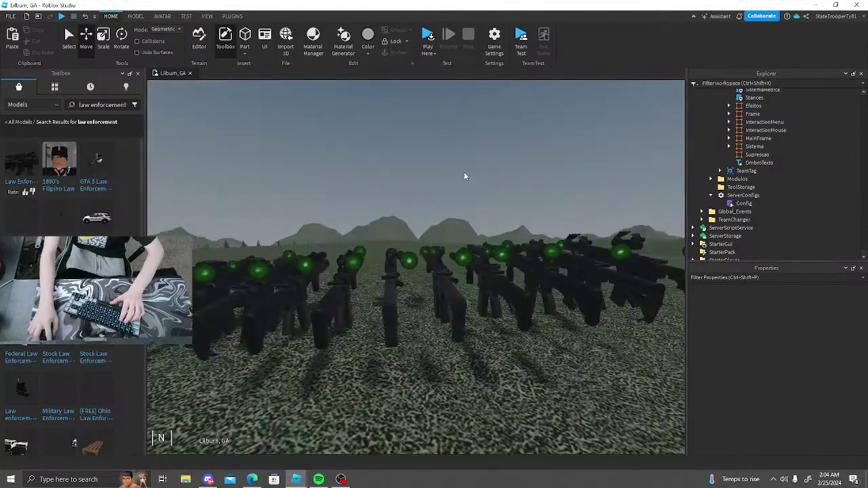
{"action": "key", "text": "w"}
{"action": "left_click", "coordinate": [208, 15]}
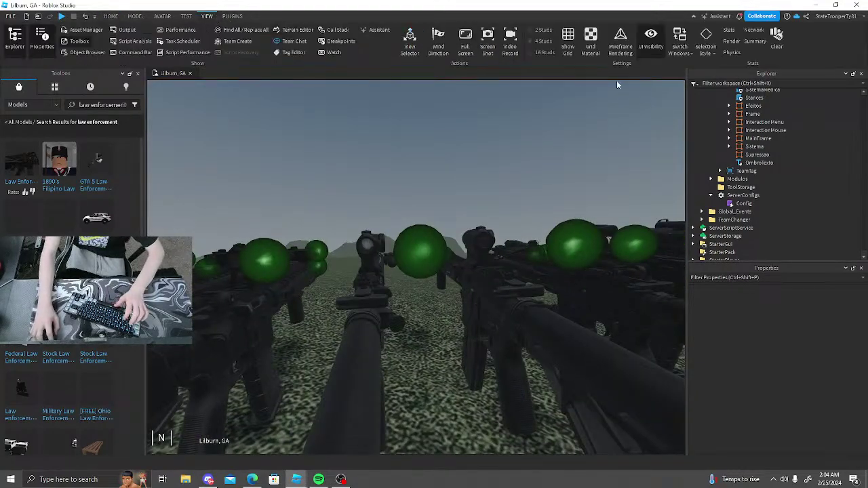
{"action": "left_click", "coordinate": [163, 16]}
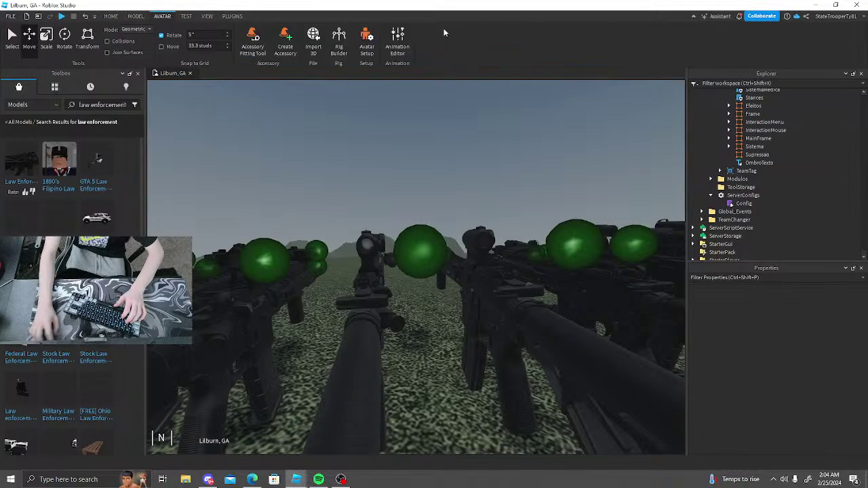
{"action": "left_click", "coordinate": [139, 15]}
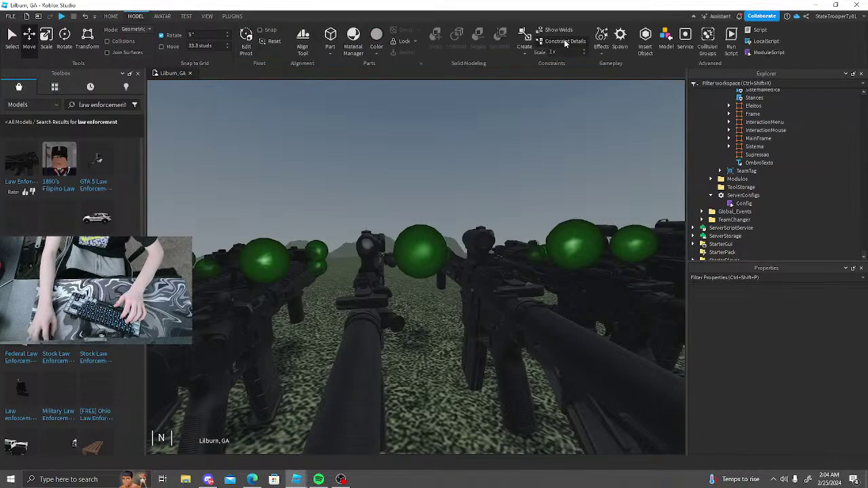
{"action": "left_click", "coordinate": [565, 42]}
{"action": "left_click", "coordinate": [110, 16]}
{"action": "right_click_drag", "start_coordinate": [339, 122], "coordinate": [340, 126]}
{"action": "key", "text": "w"}
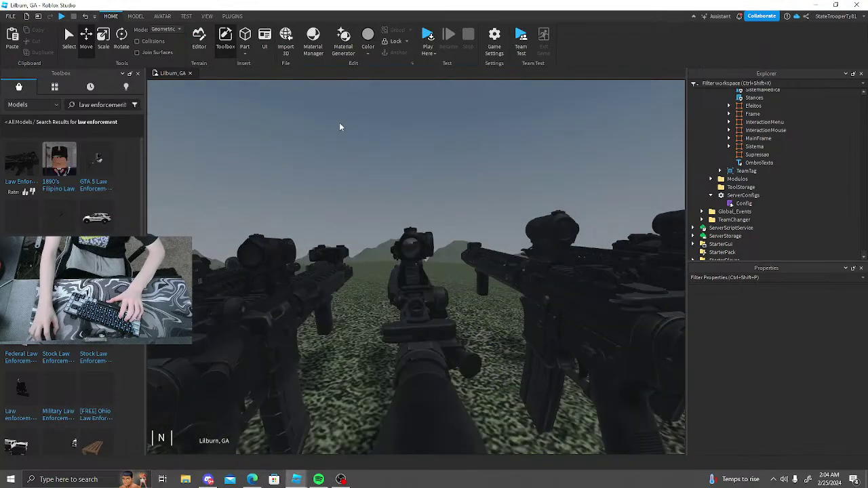
{"action": "key", "text": "d"}
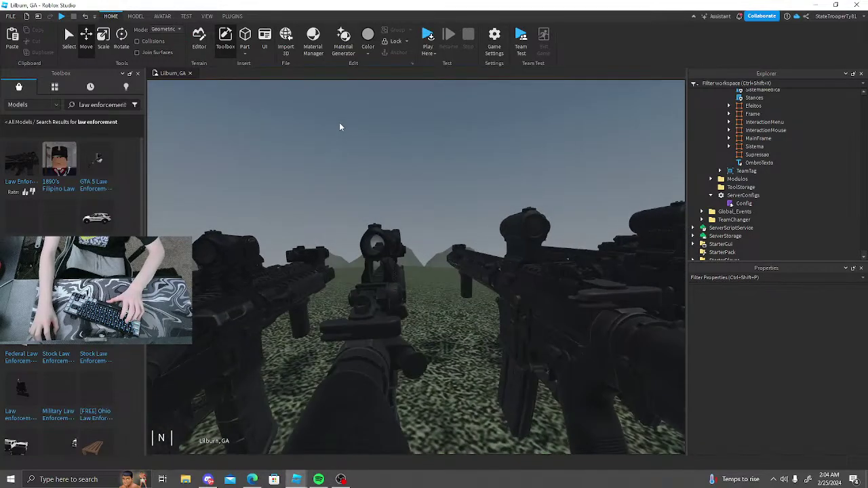
{"action": "key", "text": "s"}
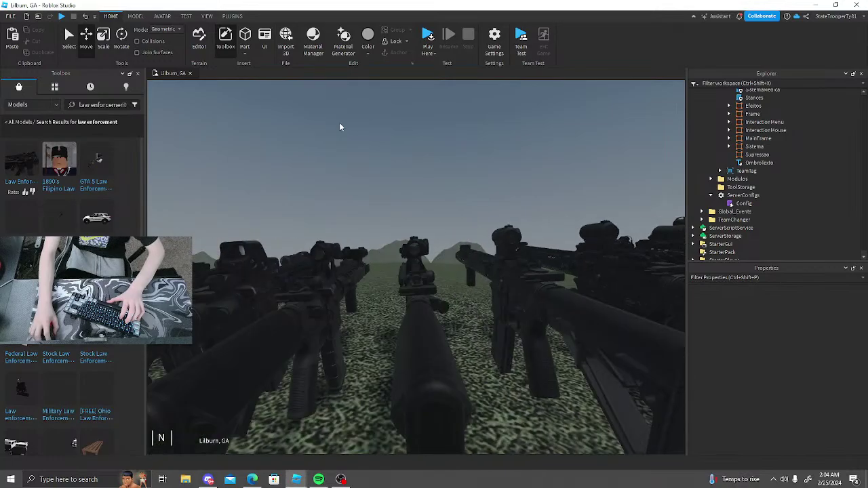
{"action": "key", "text": "w"}
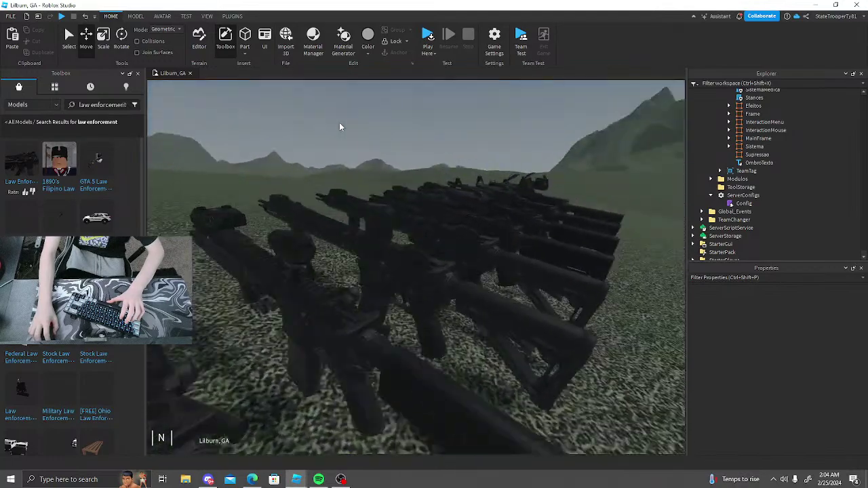
{"action": "right_click_drag", "start_coordinate": [341, 127], "coordinate": [386, 199]}
{"action": "key", "text": "w"}
Select the Assault Rifles and Sniper Rifles groups and focus the view on the sniper rifles.
{"action": "right_click_drag", "start_coordinate": [503, 320], "coordinate": [504, 326]}
{"action": "left_click", "coordinate": [504, 324]}
{"action": "left_click", "coordinate": [741, 161]}
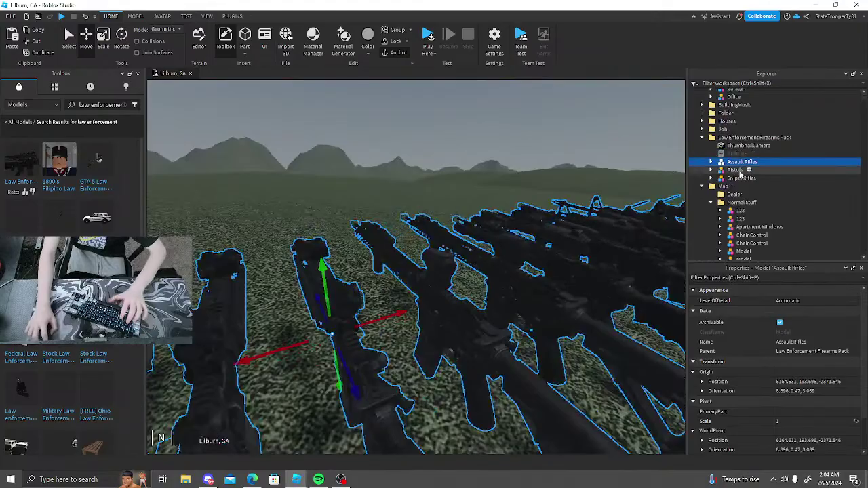
{"action": "left_click", "coordinate": [742, 178]}
{"action": "key", "text": "f"}
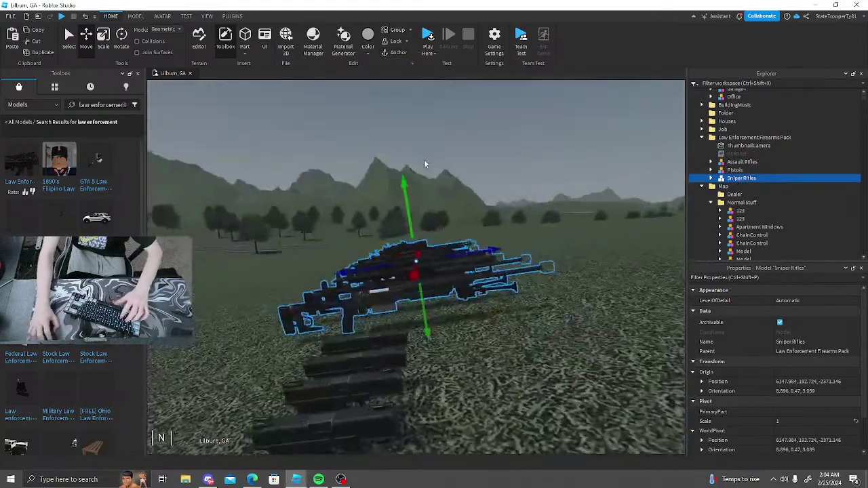
{"action": "right_click_drag", "start_coordinate": [424, 159], "coordinate": [424, 160]}
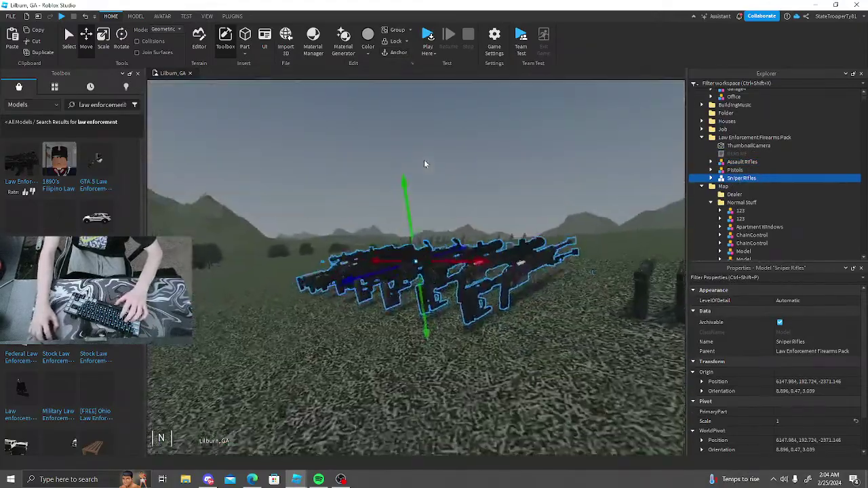
{"action": "left_click", "coordinate": [424, 160]}
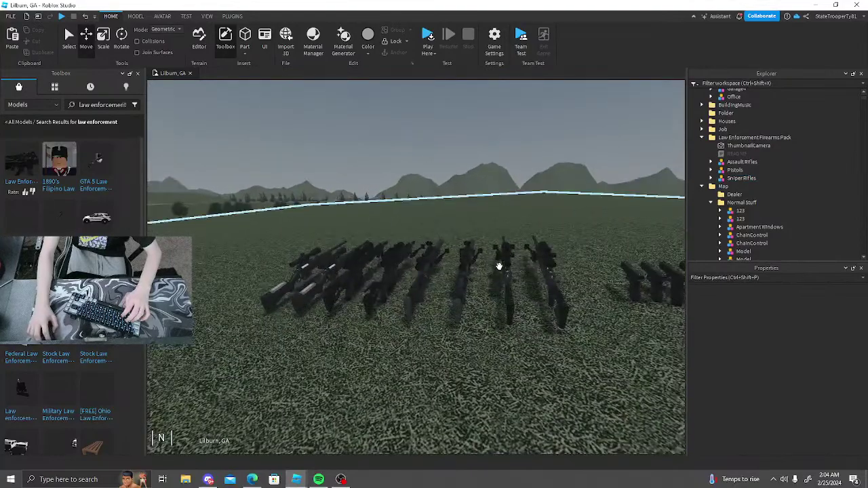
Bring the pistols into view, select the Pistols row, and delete it.
{"action": "right_click_drag", "start_coordinate": [499, 266], "coordinate": [499, 266]}
{"action": "right_click_drag", "start_coordinate": [497, 89], "coordinate": [497, 88]}
{"action": "scroll", "coordinate": [418, 208], "scroll_direction": "up", "scroll_amount": 2}
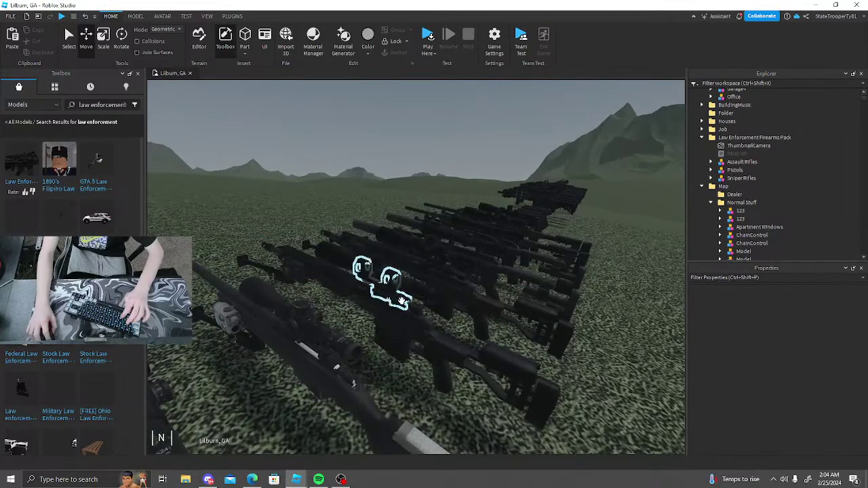
{"action": "scroll", "coordinate": [402, 301], "scroll_direction": "down", "scroll_amount": 5}
{"action": "right_click_drag", "start_coordinate": [570, 158], "coordinate": [570, 158]}
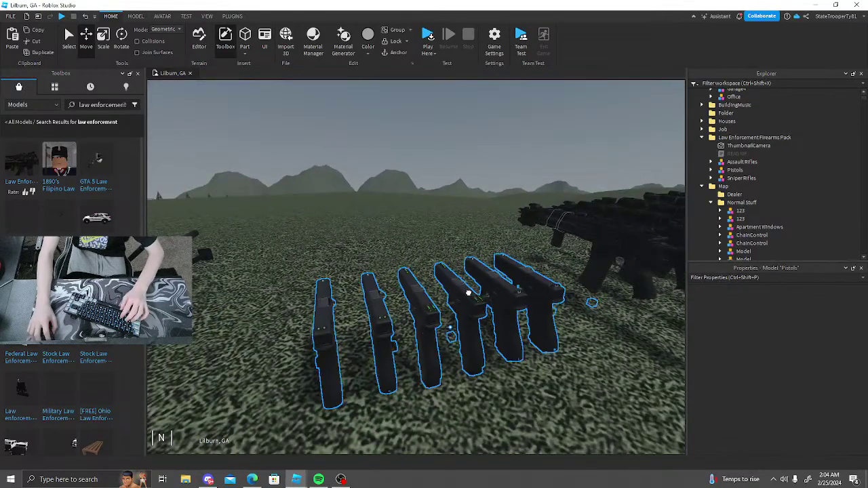
{"action": "left_click", "coordinate": [469, 292]}
{"action": "key", "text": "Delete"}
{"action": "right_click_drag", "start_coordinate": [429, 178], "coordinate": [429, 179]}
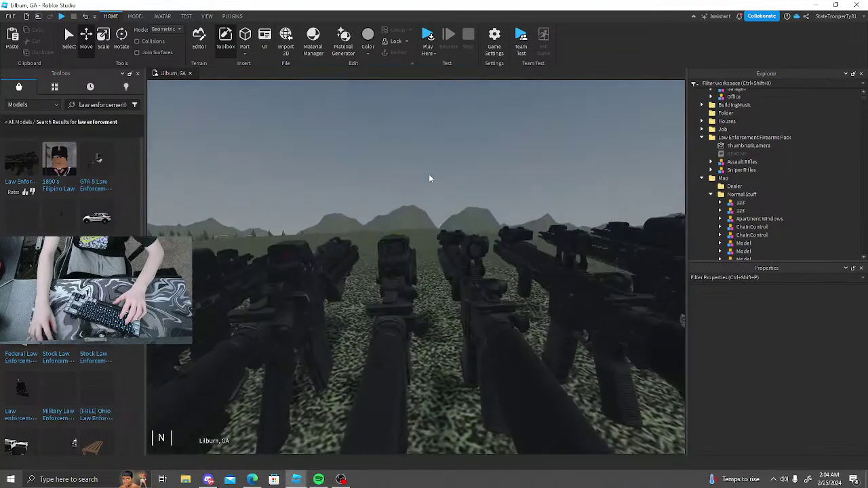
Launch a second copy of Roblox Studio from the Windows search.
{"action": "left_click", "coordinate": [68, 479]}
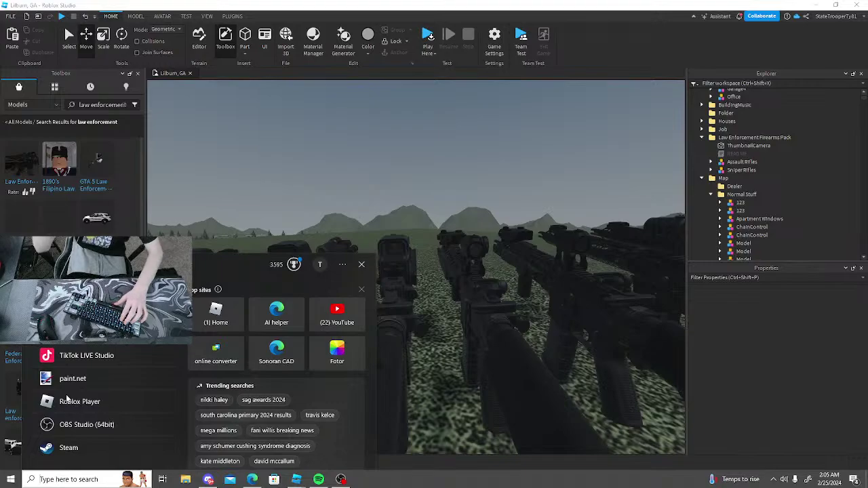
{"action": "type", "text": "r"}
{"action": "key", "text": "Return"}
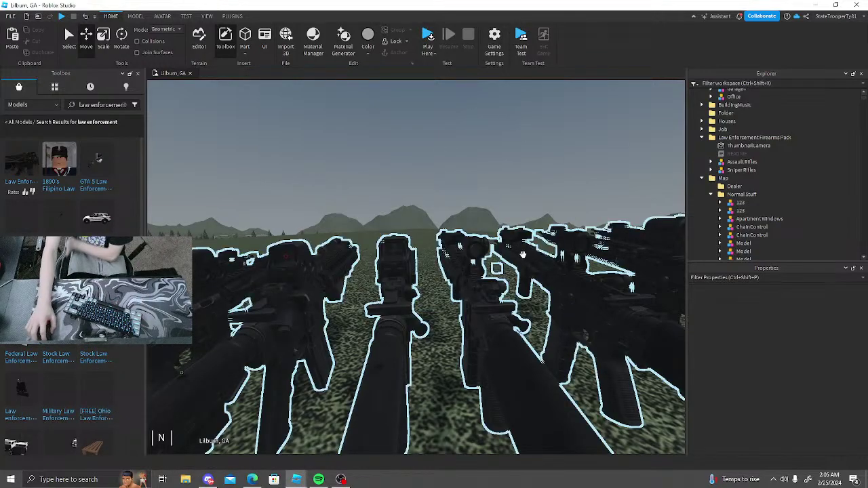
Look over the rifle rows in the Lilburn map, then bring up the new Studio start page.
{"action": "left_click", "coordinate": [752, 203]}
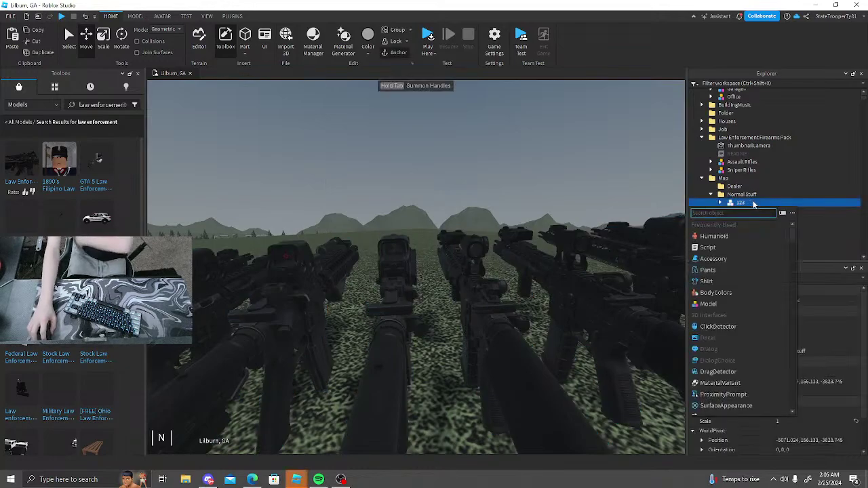
{"action": "left_click", "coordinate": [454, 160]}
{"action": "key", "text": "w"}
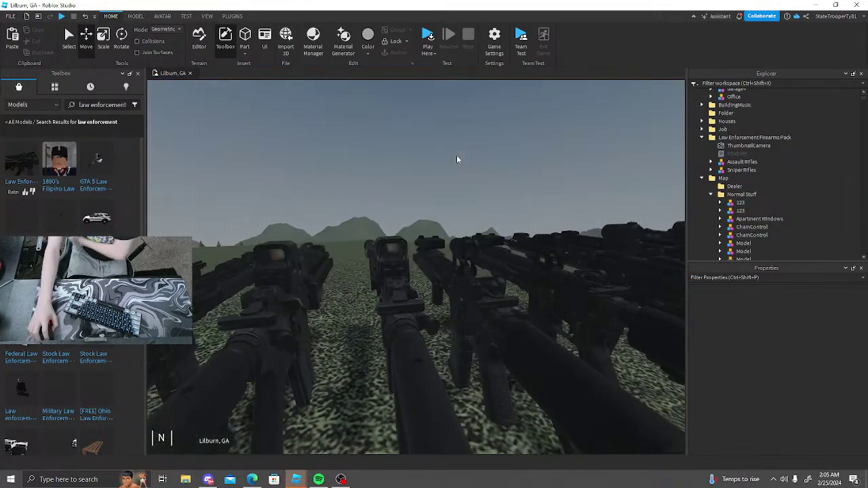
{"action": "key", "text": "s"}
{"action": "key", "text": "w"}
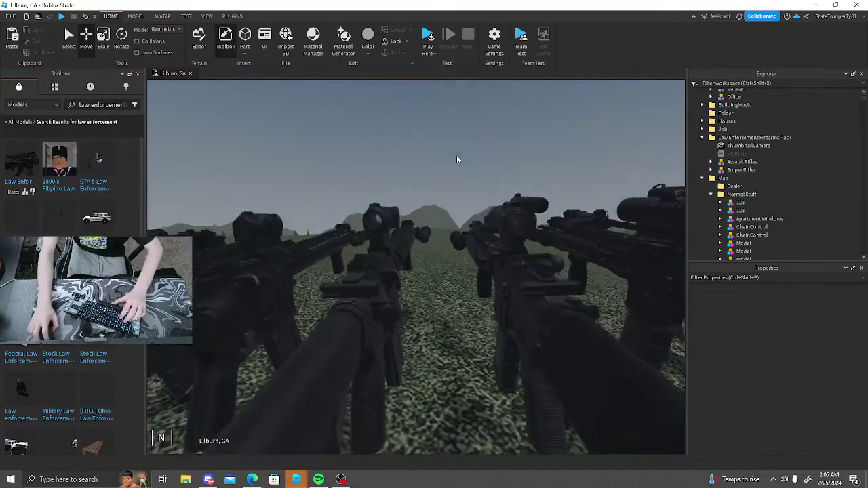
{"action": "right_click_drag", "start_coordinate": [457, 154], "coordinate": [465, 180]}
{"action": "key", "text": "s"}
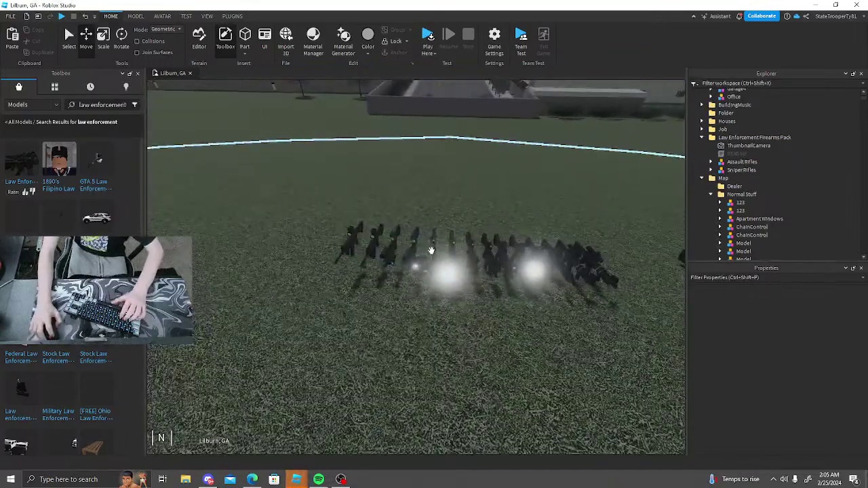
{"action": "left_click", "coordinate": [432, 239]}
{"action": "right_click_drag", "start_coordinate": [432, 239], "coordinate": [467, 115]}
{"action": "left_click", "coordinate": [467, 116]}
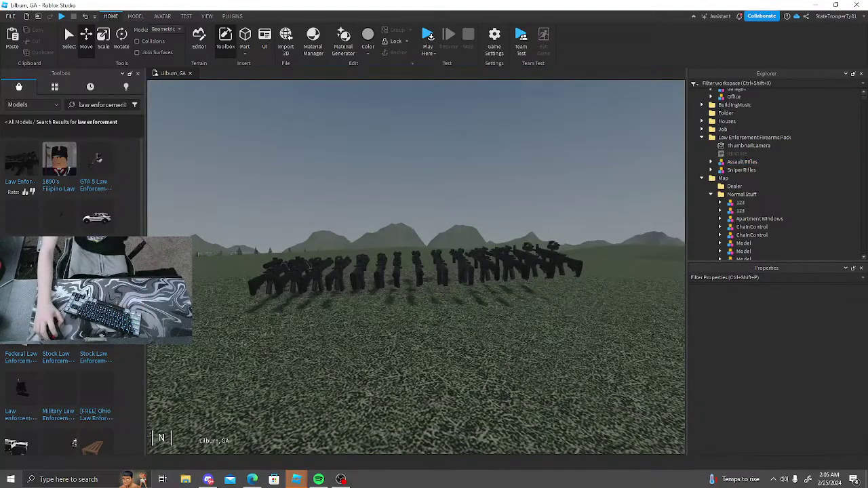
{"action": "key", "text": "ctrl+w"}
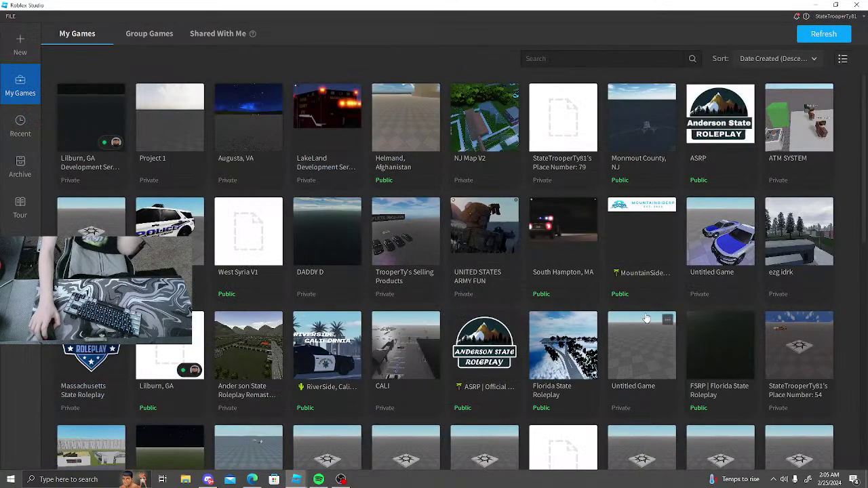
Open Monmouth County, NJ from My Games, then go back to the Lilburn, GA window while it loads.
{"action": "scroll", "coordinate": [318, 229], "scroll_direction": "down", "scroll_amount": 6}
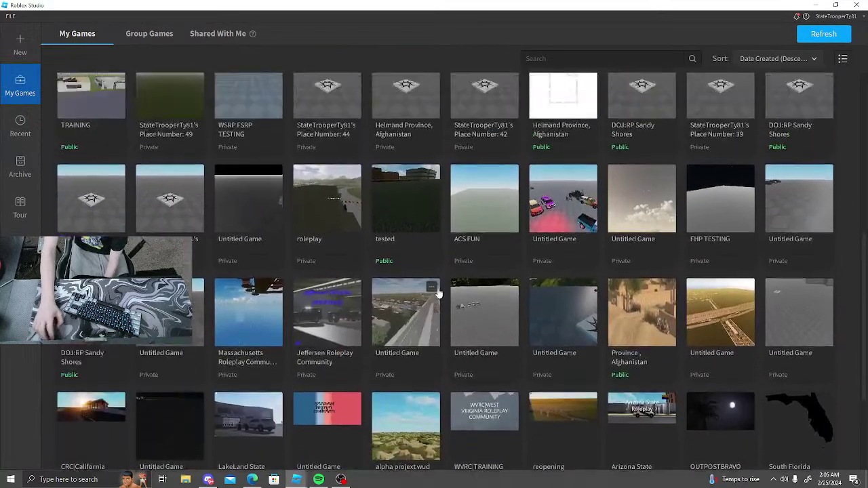
{"action": "scroll", "coordinate": [326, 204], "scroll_direction": "up", "scroll_amount": 6}
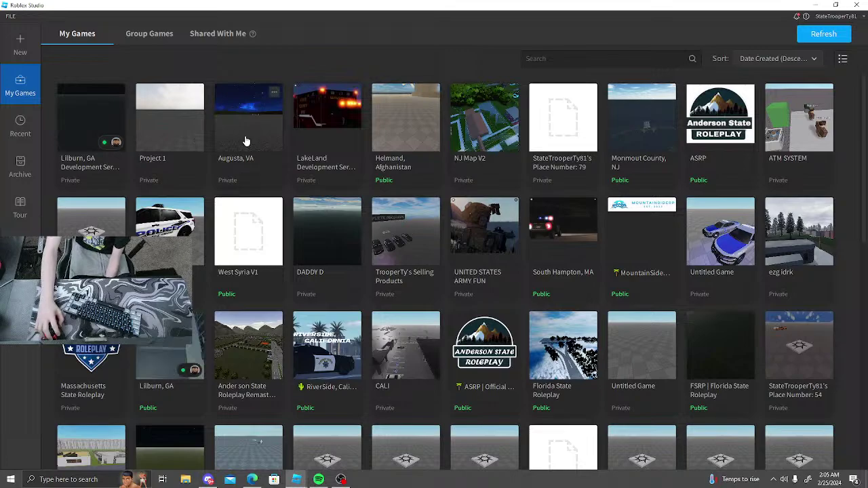
{"action": "left_click", "coordinate": [658, 142]}
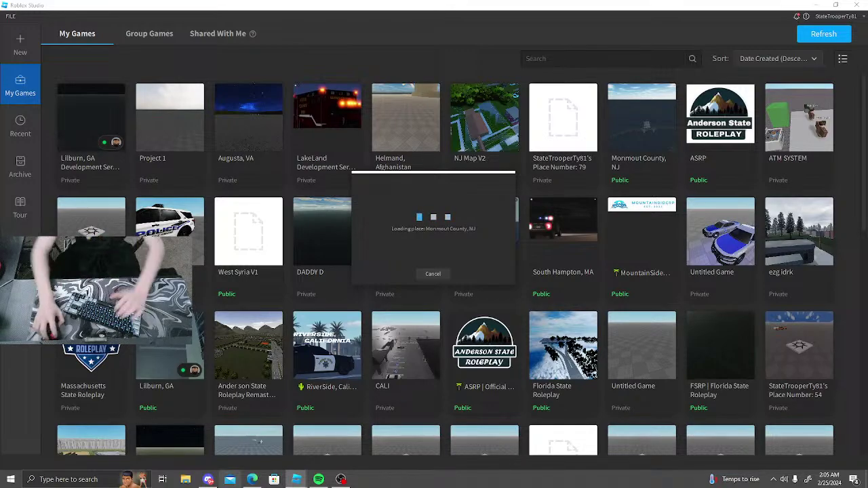
{"action": "left_click", "coordinate": [393, 441]}
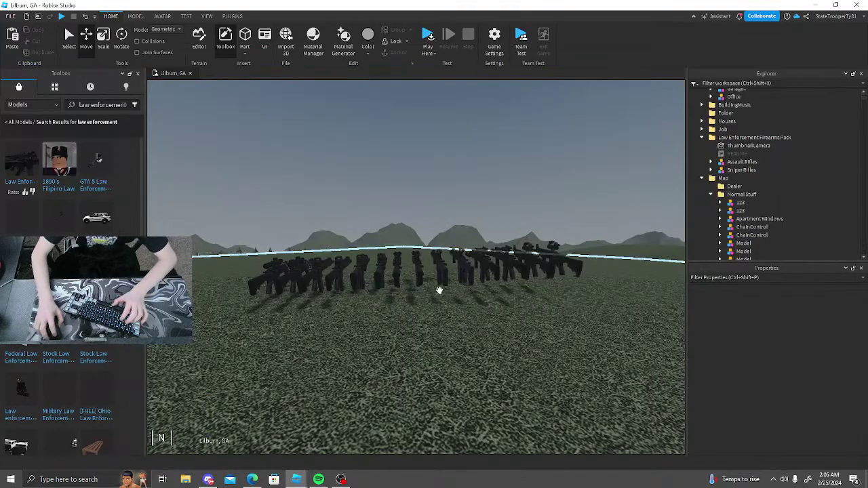
Select the Assault Rifles model and ungroup it with Ctrl+U.
{"action": "left_click", "coordinate": [417, 261]}
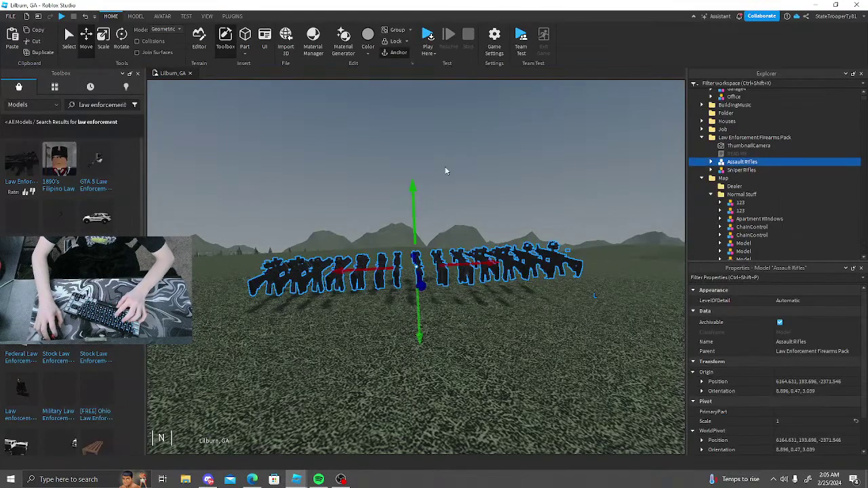
{"action": "left_click", "coordinate": [446, 171]}
{"action": "right_click_drag", "start_coordinate": [445, 170], "coordinate": [499, 281]}
{"action": "left_click", "coordinate": [465, 305]}
{"action": "right_click_drag", "start_coordinate": [588, 100], "coordinate": [586, 96]}
{"action": "key", "text": "ctrl+u"}
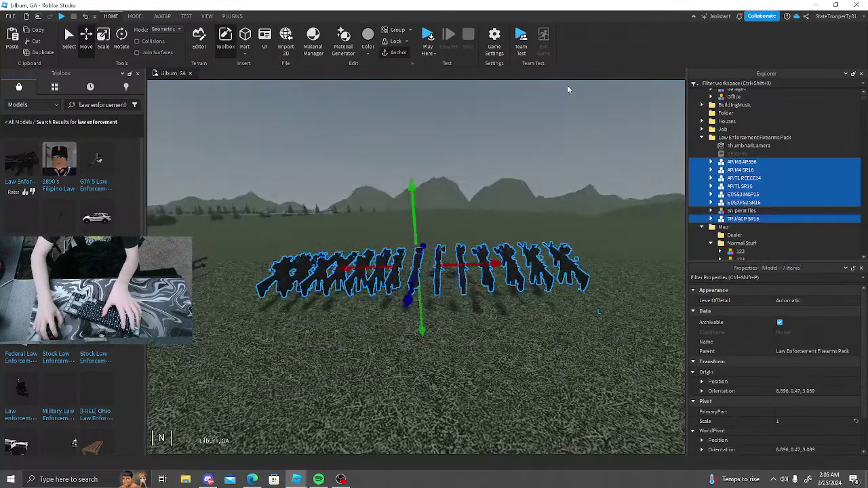
{"action": "left_click", "coordinate": [568, 87]}
Focus the camera on the AP/M3 AR556 and then the AP/M4 SR16 rifle.
{"action": "left_click", "coordinate": [555, 264]}
{"action": "key", "text": "f"}
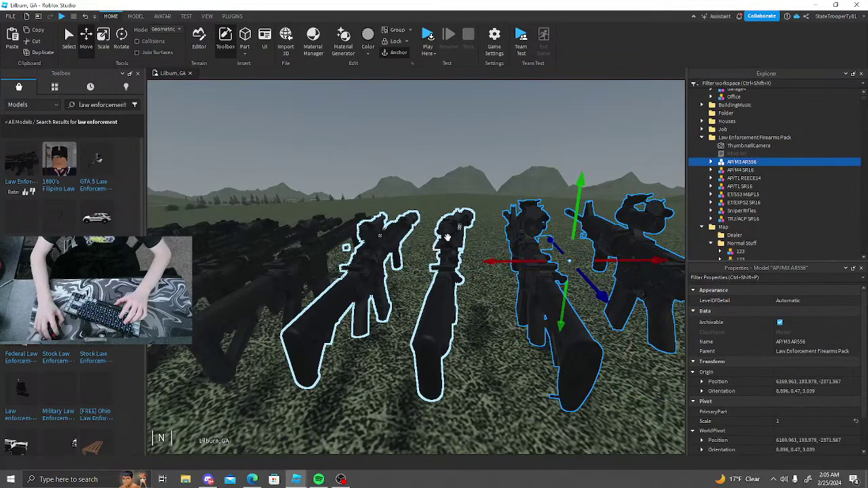
{"action": "left_click", "coordinate": [448, 237]}
{"action": "key", "text": "f"}
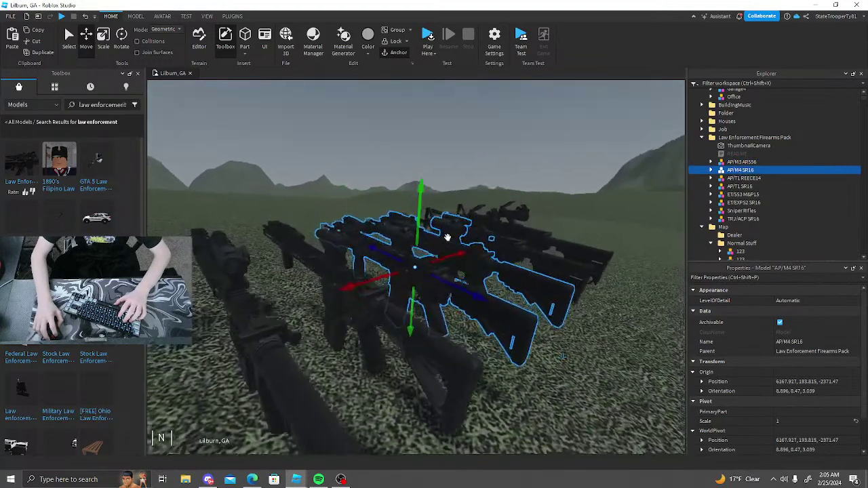
{"action": "right_click_drag", "start_coordinate": [447, 237], "coordinate": [468, 171]}
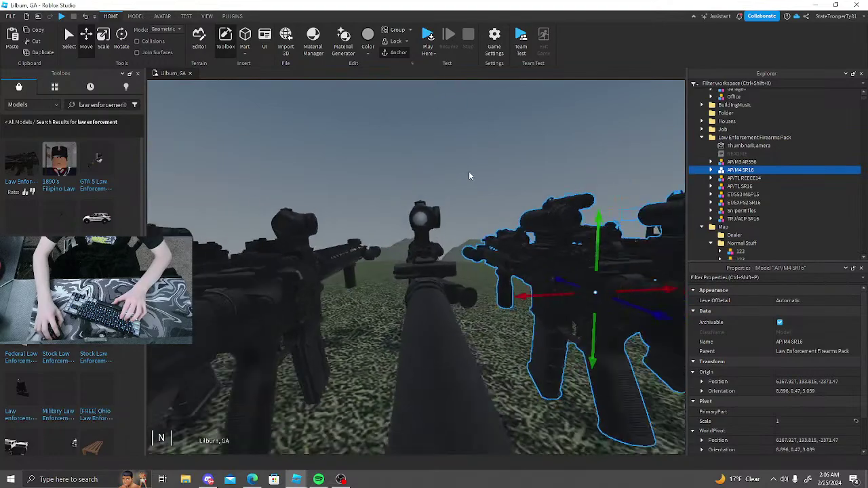
Delete the AP/M4 SR16 and AP/M3 AR556 rifles.
{"action": "left_click", "coordinate": [473, 169]}
{"action": "key", "text": "s"}
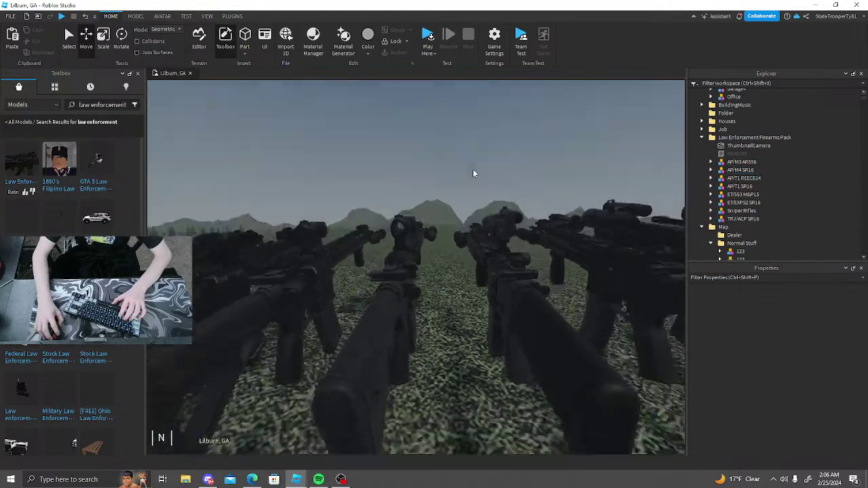
{"action": "key", "text": "w"}
{"action": "left_click", "coordinate": [512, 283]}
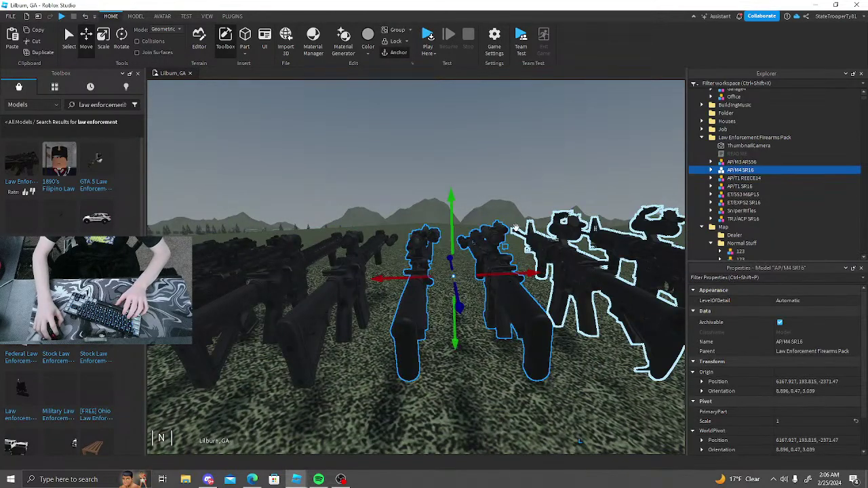
{"action": "right_click_drag", "start_coordinate": [404, 171], "coordinate": [405, 169]}
{"action": "key", "text": "Delete"}
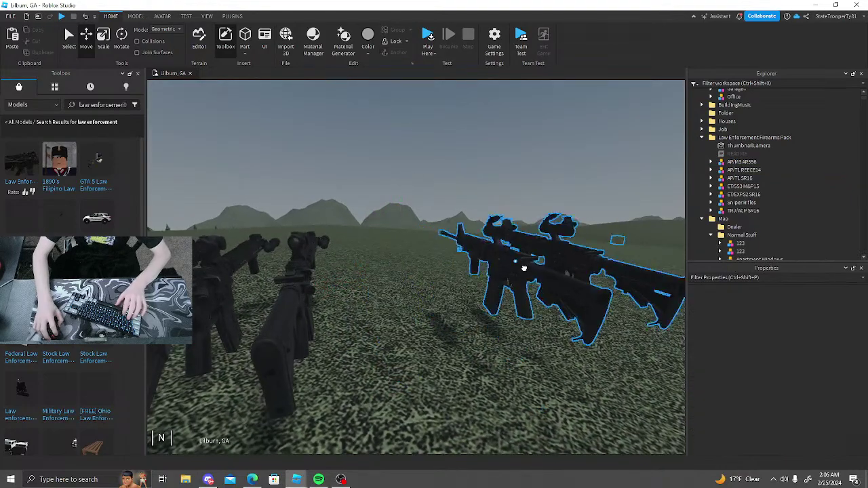
{"action": "left_click", "coordinate": [524, 268]}
{"action": "key", "text": "Delete"}
Delete two more rifles from the row and view the remaining rifles.
{"action": "key", "text": "s"}
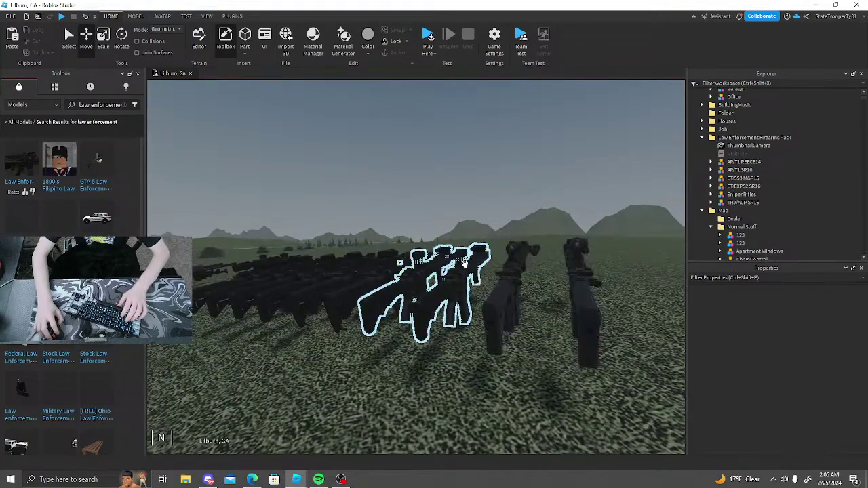
{"action": "left_click", "coordinate": [464, 264]}
{"action": "key", "text": "Delete"}
{"action": "left_click", "coordinate": [339, 278]}
{"action": "key", "text": "Delete"}
{"action": "key", "text": "w"}
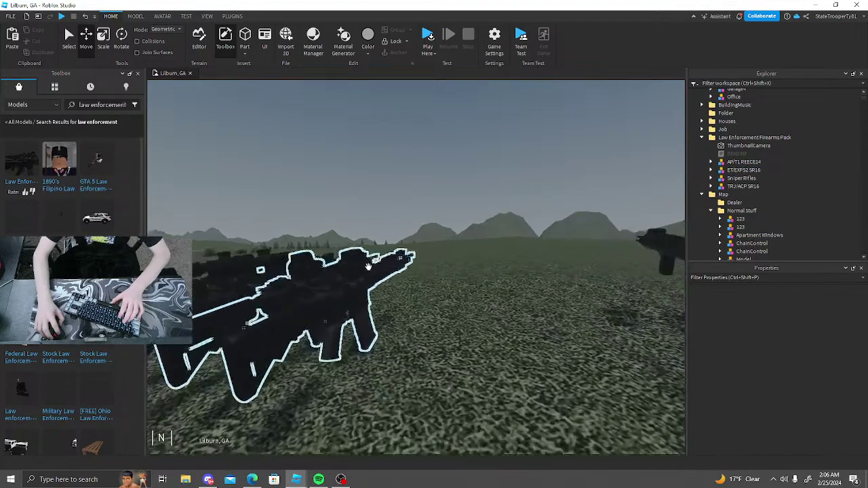
{"action": "right_click_drag", "start_coordinate": [368, 267], "coordinate": [420, 184]}
{"action": "key", "text": "w"}
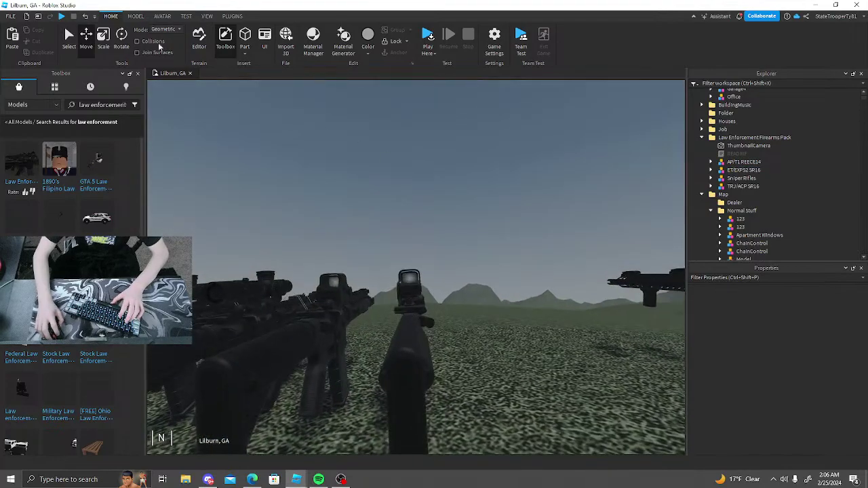
Undo repeatedly to restore the deleted rifles and the Assault Rifles grouping.
{"action": "left_click", "coordinate": [85, 16]}
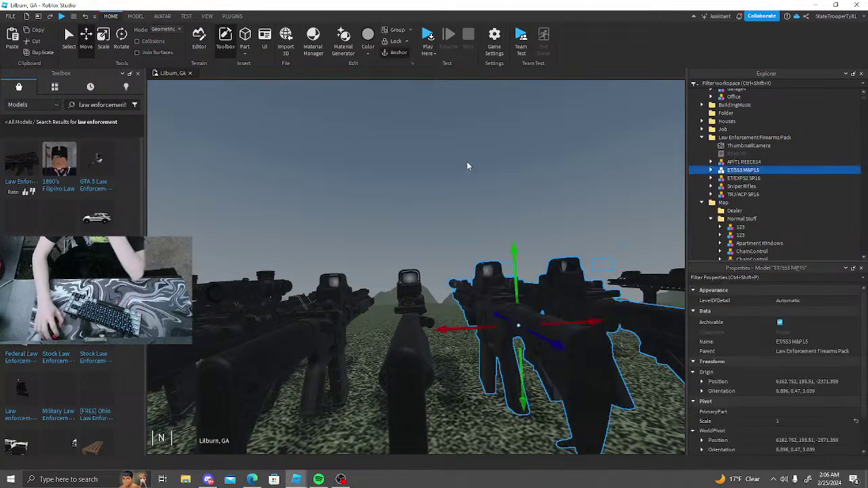
{"action": "left_click", "coordinate": [467, 166]}
{"action": "left_click", "coordinate": [86, 17]}
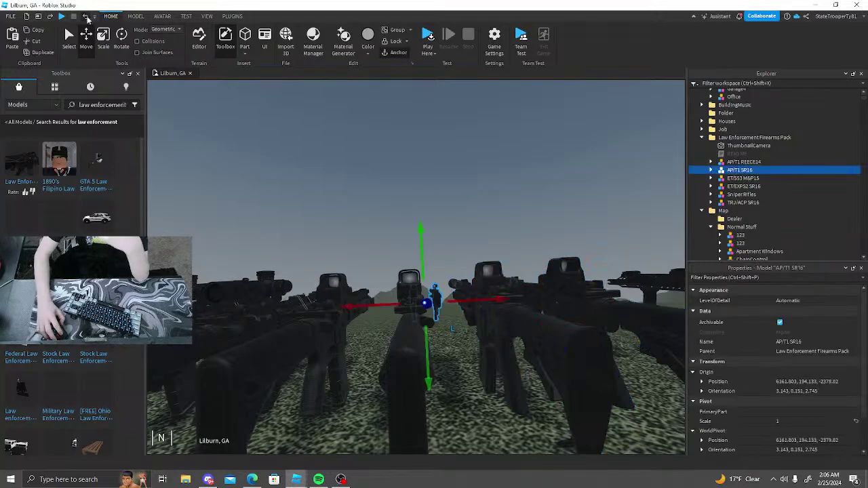
{"action": "left_click", "coordinate": [86, 16]}
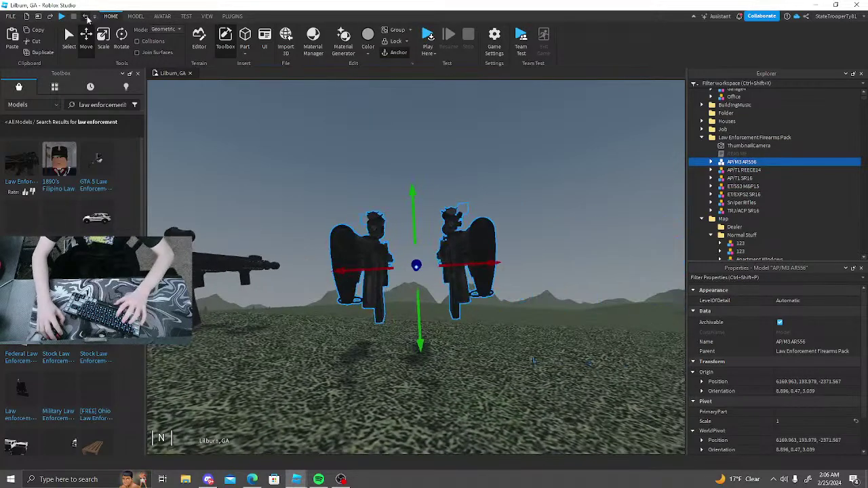
{"action": "left_click", "coordinate": [86, 17]}
{"action": "left_click", "coordinate": [321, 122]}
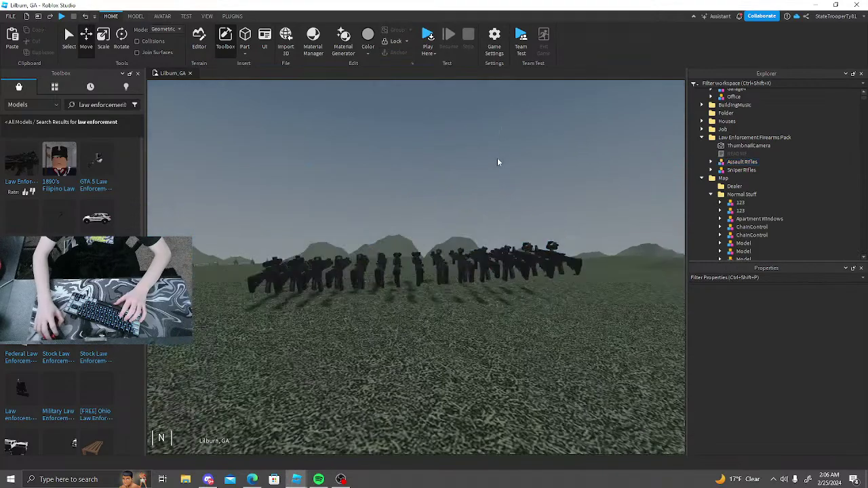
{"action": "scroll", "coordinate": [405, 226], "scroll_direction": "up", "scroll_amount": 5}
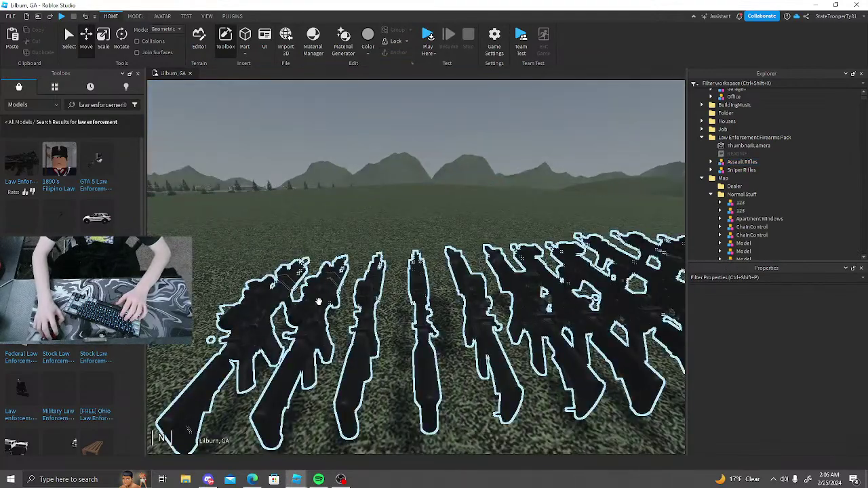
Ungroup the Assault Rifles model into individual rifles with Ctrl+U.
{"action": "left_click", "coordinate": [319, 301]}
{"action": "right_click_drag", "start_coordinate": [502, 224], "coordinate": [502, 200]}
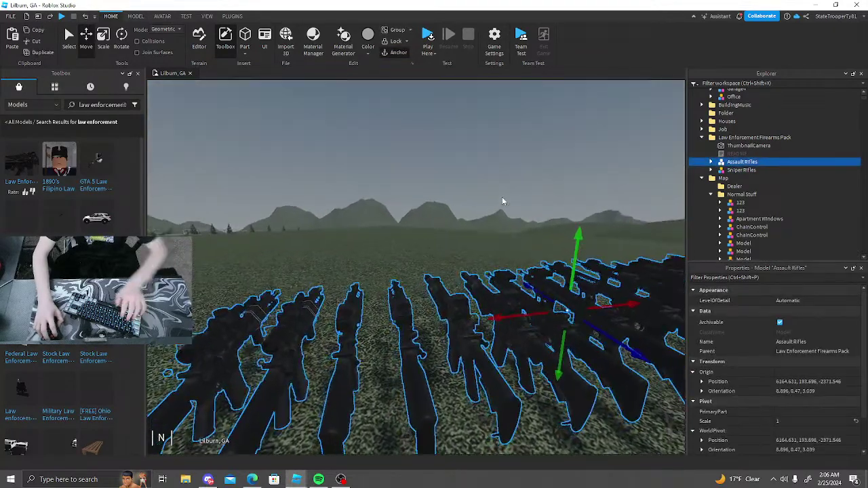
{"action": "key", "text": "ctrl+u"}
{"action": "left_click", "coordinate": [482, 149]}
{"action": "scroll", "coordinate": [482, 150], "scroll_direction": "up", "scroll_amount": 5}
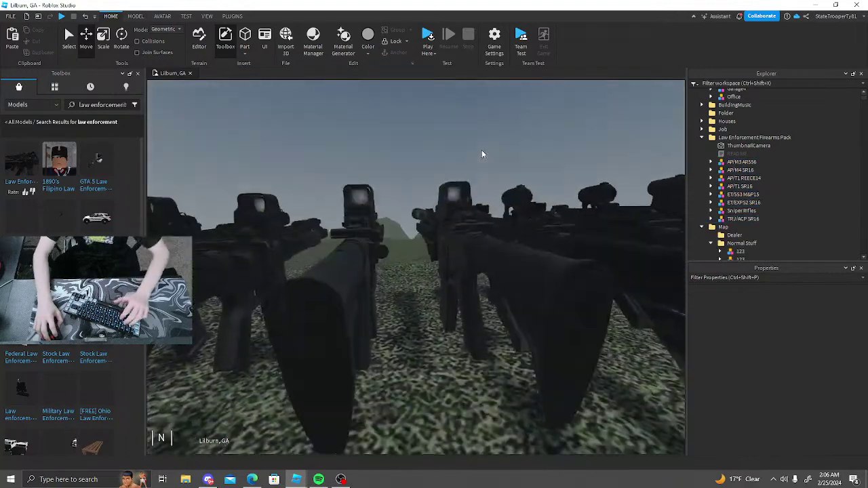
{"action": "scroll", "coordinate": [421, 254], "scroll_direction": "up", "scroll_amount": 3}
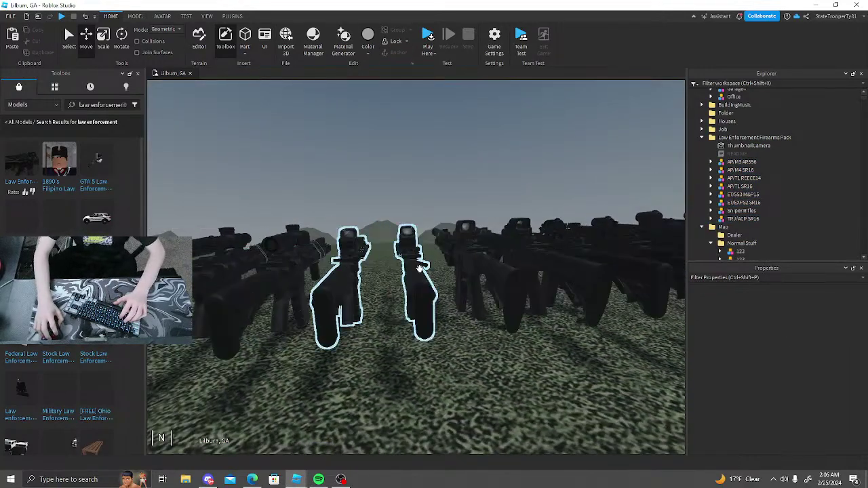
Select the ET/EXPS2 SR16 rifle, focus on it, and delete it.
{"action": "left_click", "coordinate": [419, 267]}
{"action": "scroll", "coordinate": [419, 267], "scroll_direction": "up", "scroll_amount": 2}
{"action": "key", "text": "w"}
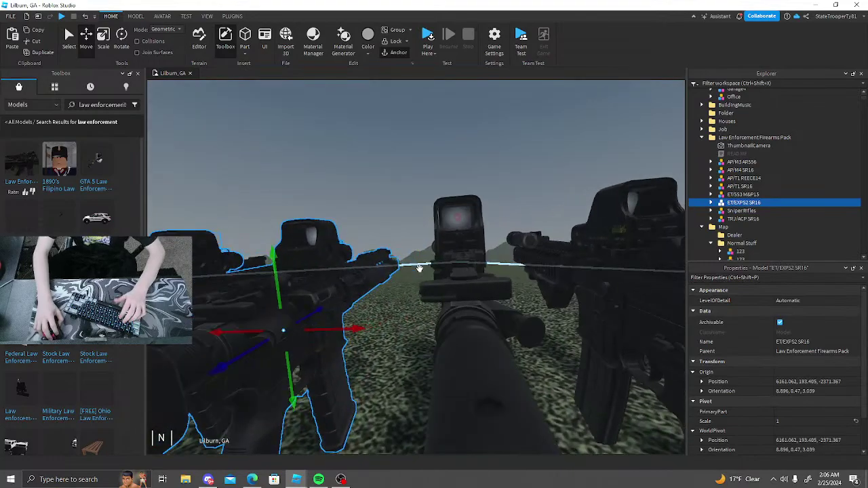
{"action": "key", "text": "d"}
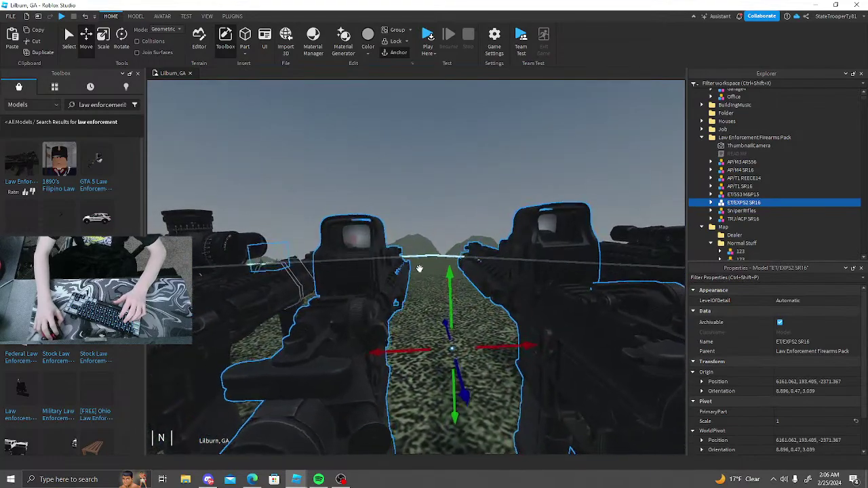
{"action": "key", "text": "s"}
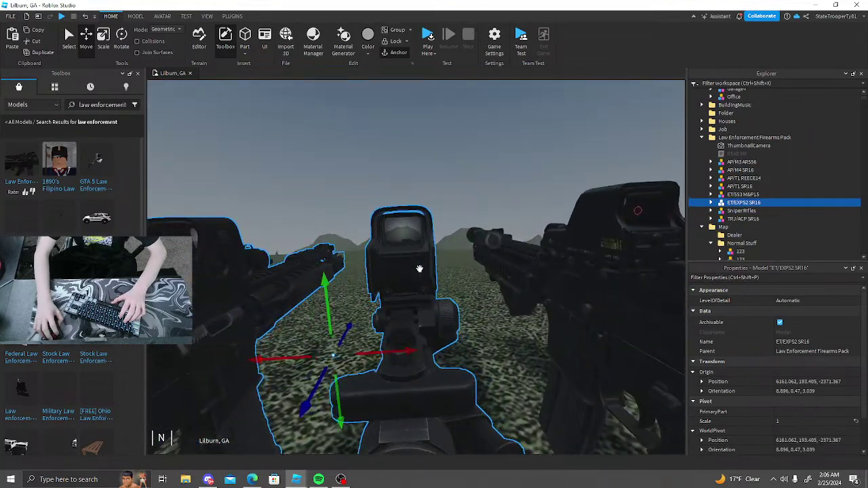
{"action": "key", "text": "f"}
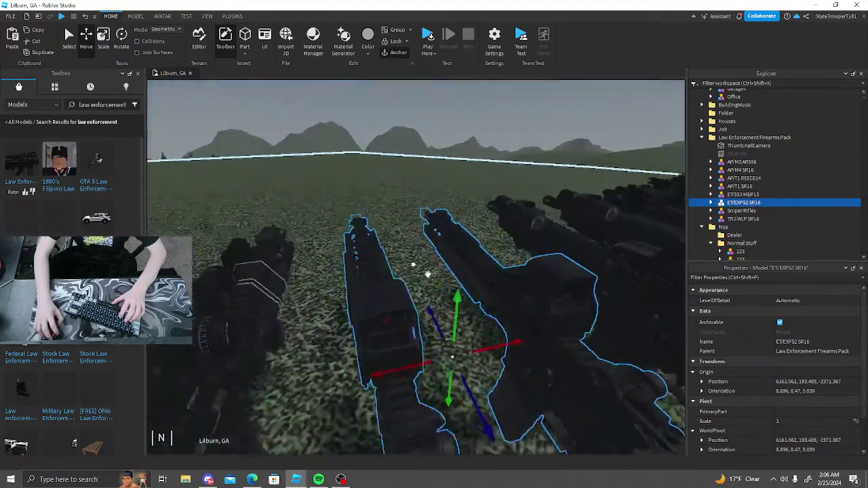
{"action": "right_click_drag", "start_coordinate": [427, 274], "coordinate": [419, 268]}
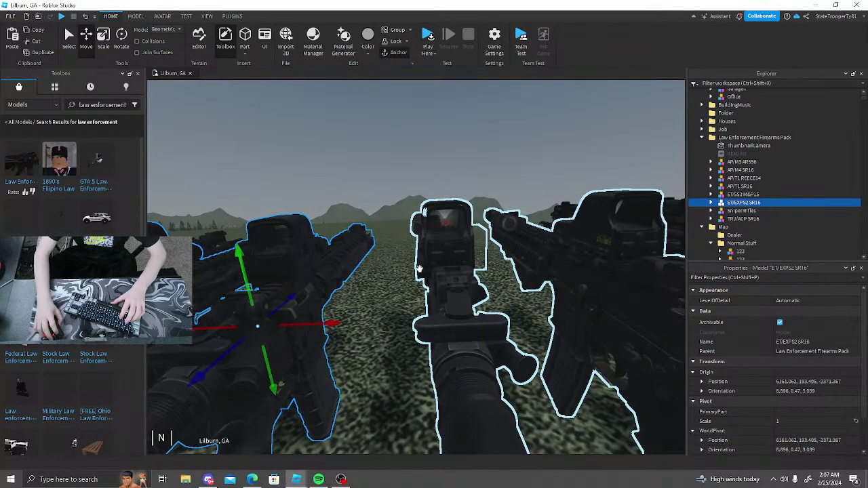
{"action": "left_click", "coordinate": [335, 146]}
{"action": "right_click_drag", "start_coordinate": [335, 146], "coordinate": [287, 284]}
{"action": "key", "text": "Delete"}
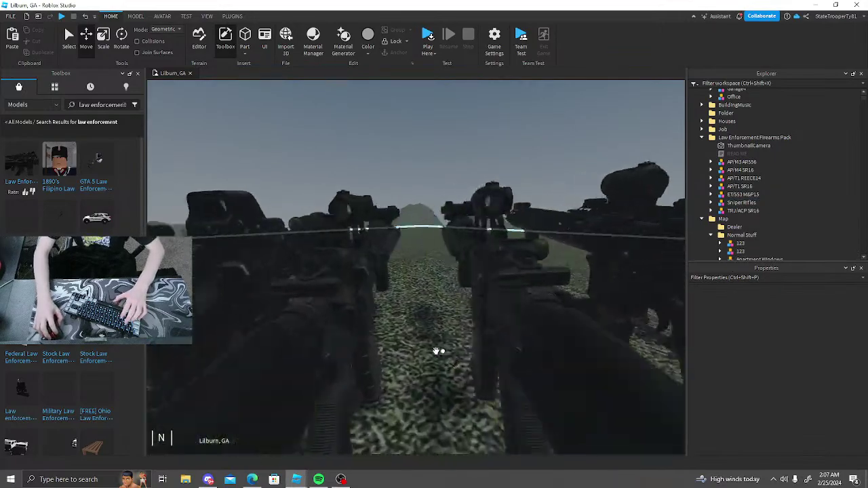
{"action": "right_click_drag", "start_coordinate": [436, 351], "coordinate": [437, 351]}
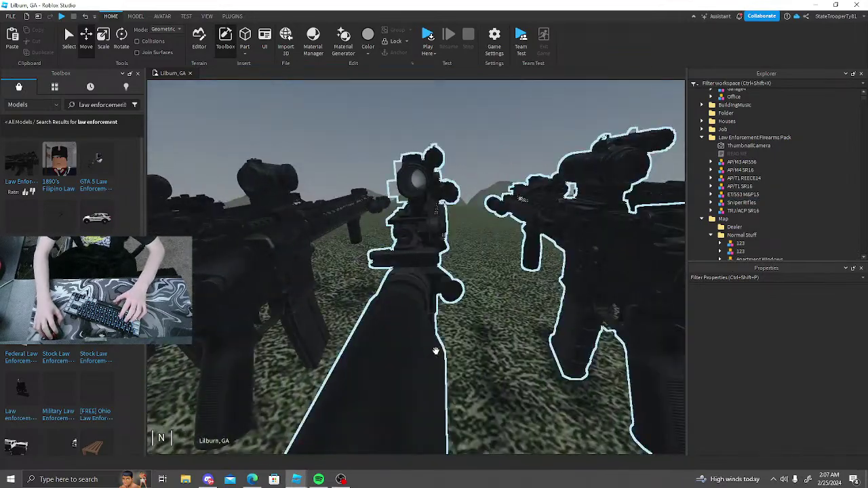
{"action": "right_click_drag", "start_coordinate": [500, 283], "coordinate": [499, 284]}
Inspect the AP/M3 AR556, ET/553 M&P15 and TRJ/ACP SR16 rifles, then view the Monmouth County city.
{"action": "left_click", "coordinate": [458, 270]}
{"action": "scroll", "coordinate": [434, 262], "scroll_direction": "down", "scroll_amount": 3}
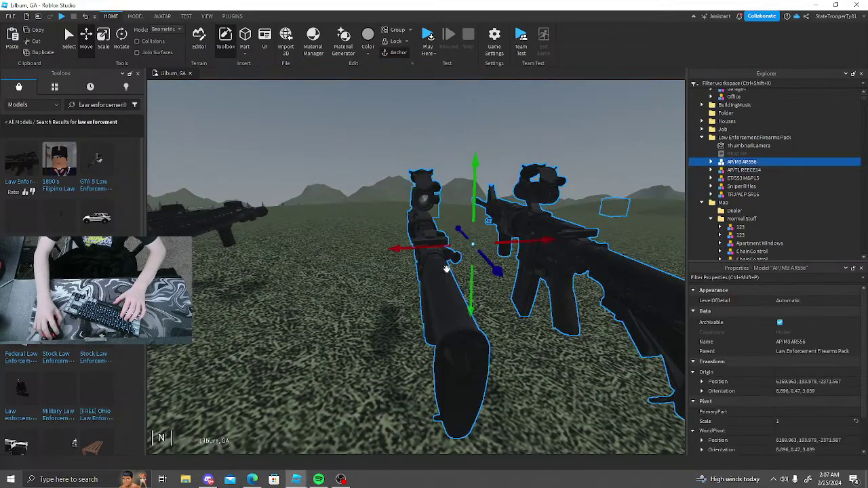
{"action": "right_click_drag", "start_coordinate": [302, 285], "coordinate": [301, 285]}
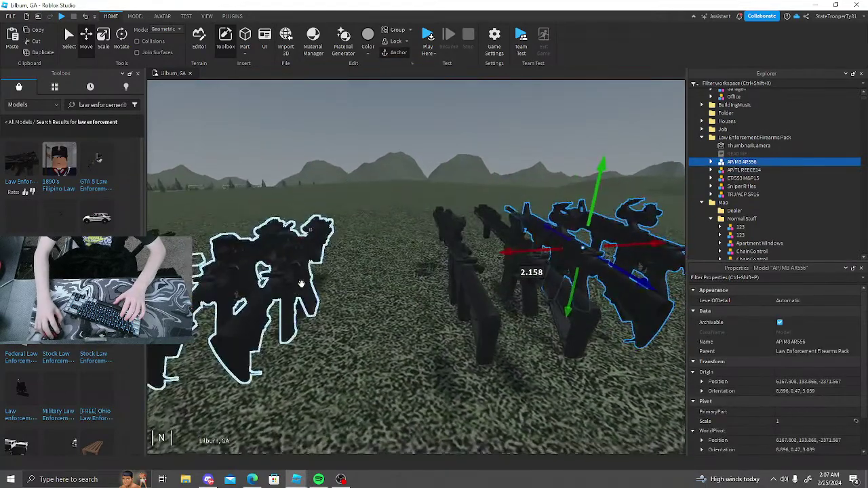
{"action": "left_click", "coordinate": [464, 286]}
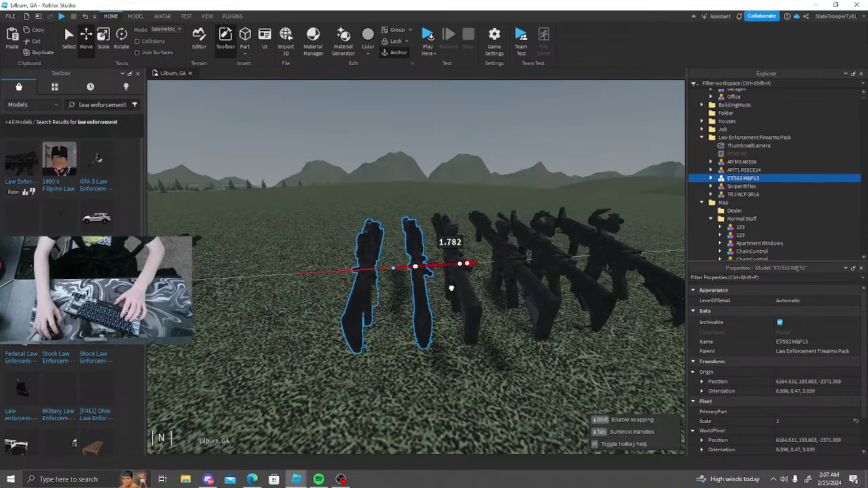
{"action": "left_click", "coordinate": [462, 286]}
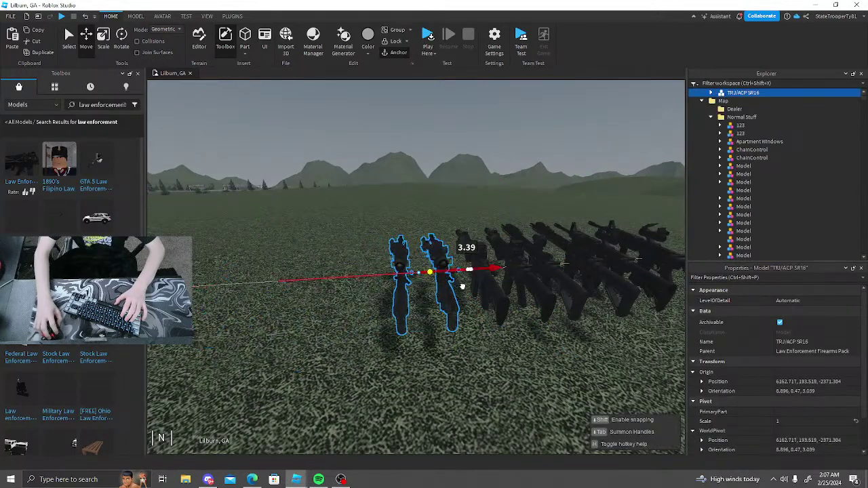
{"action": "left_click", "coordinate": [579, 109]}
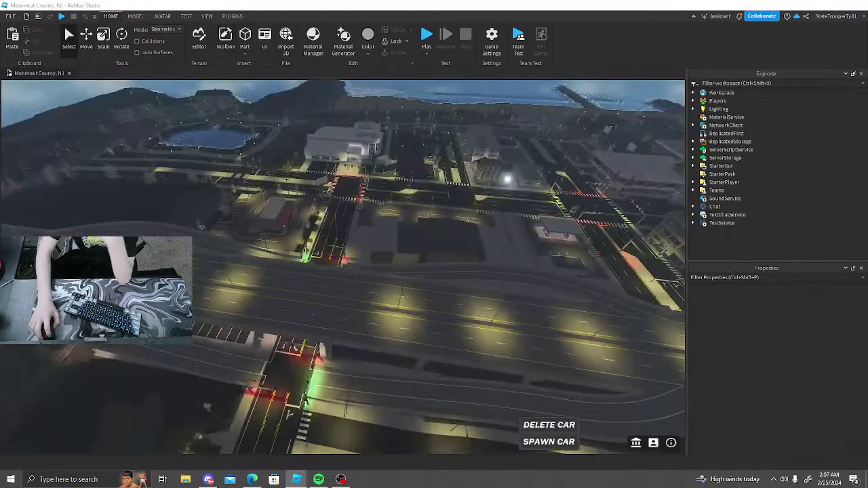
{"action": "right_click_drag", "start_coordinate": [571, 200], "coordinate": [571, 201]}
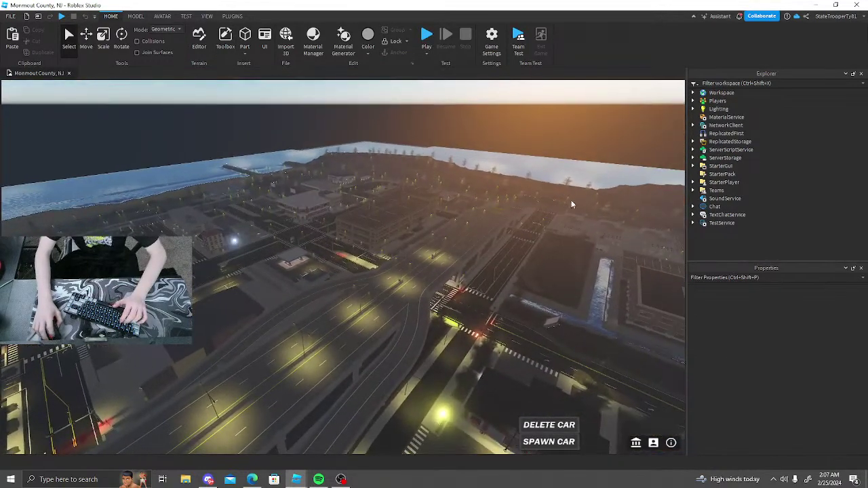
Expand ReplicatedStorage > ACS_Engine > GunModels > Client in Explorer.
{"action": "left_click", "coordinate": [693, 141]}
{"action": "left_click", "coordinate": [703, 149]}
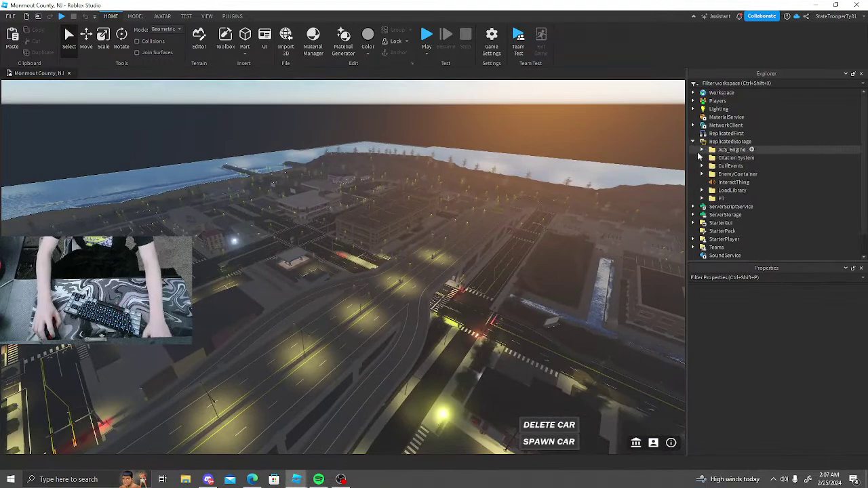
{"action": "left_click", "coordinate": [711, 182]}
{"action": "left_click", "coordinate": [720, 190]}
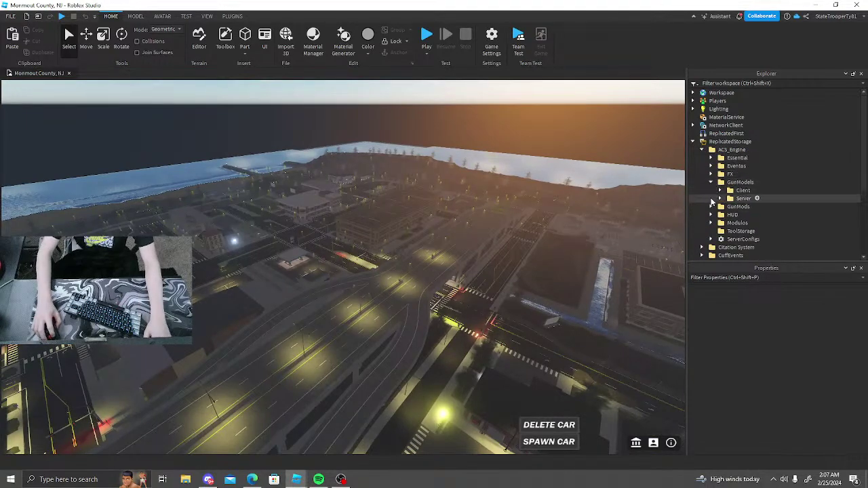
Scroll through the Client gun models and select a block of 20 of them.
{"action": "scroll", "coordinate": [739, 197], "scroll_direction": "down", "scroll_amount": 10}
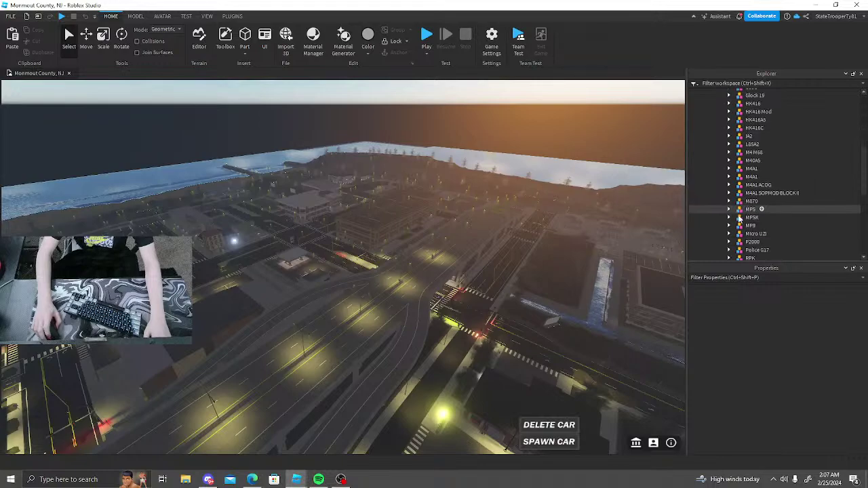
{"action": "scroll", "coordinate": [750, 198], "scroll_direction": "up", "scroll_amount": 5}
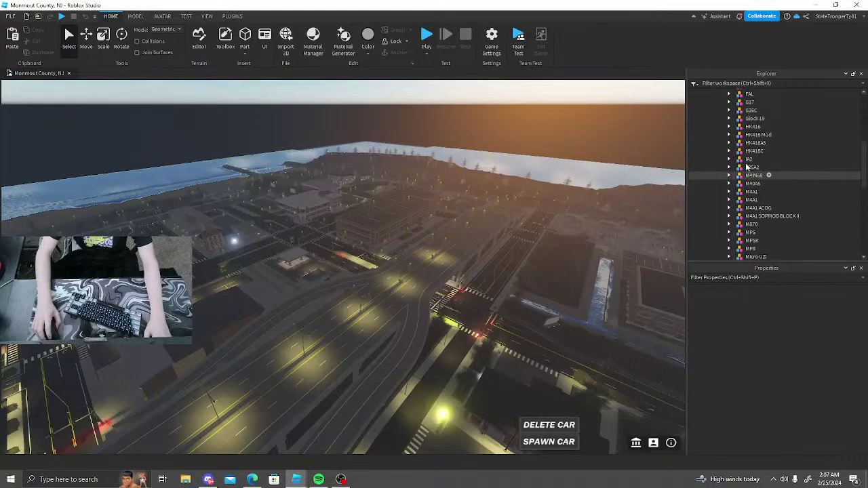
{"action": "scroll", "coordinate": [753, 151], "scroll_direction": "up", "scroll_amount": 2}
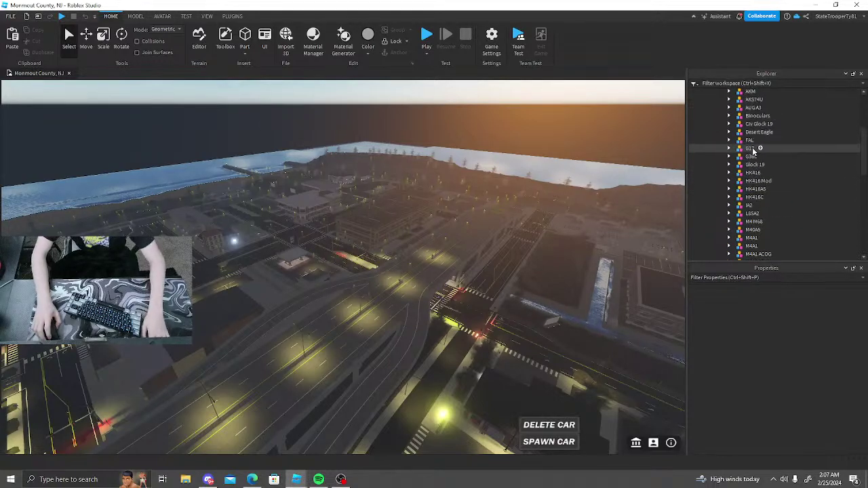
{"action": "scroll", "coordinate": [753, 149], "scroll_direction": "up", "scroll_amount": 1}
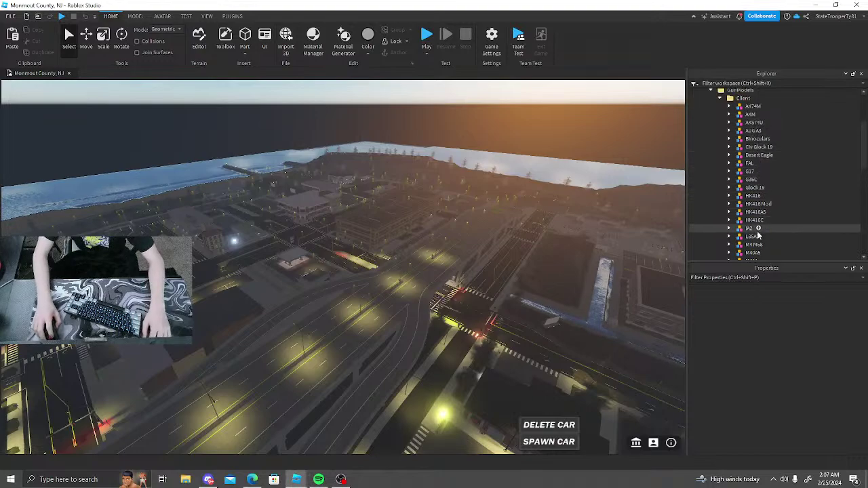
{"action": "scroll", "coordinate": [755, 224], "scroll_direction": "down", "scroll_amount": 1}
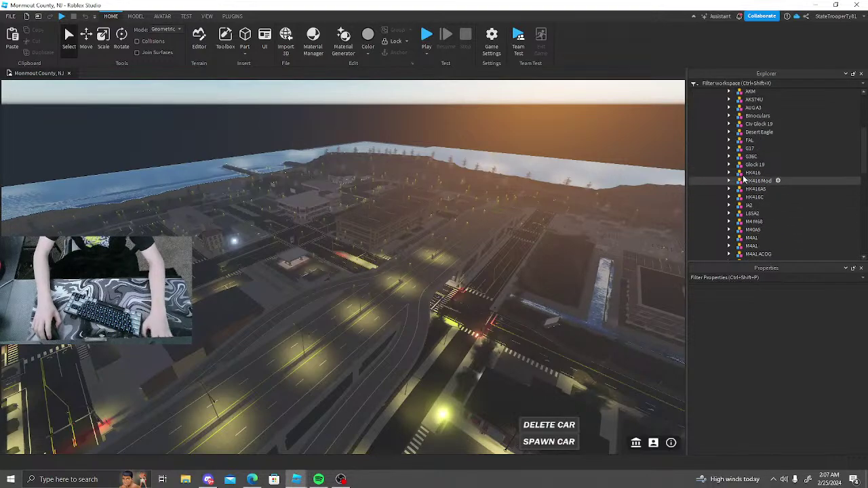
{"action": "scroll", "coordinate": [744, 178], "scroll_direction": "down", "scroll_amount": 4}
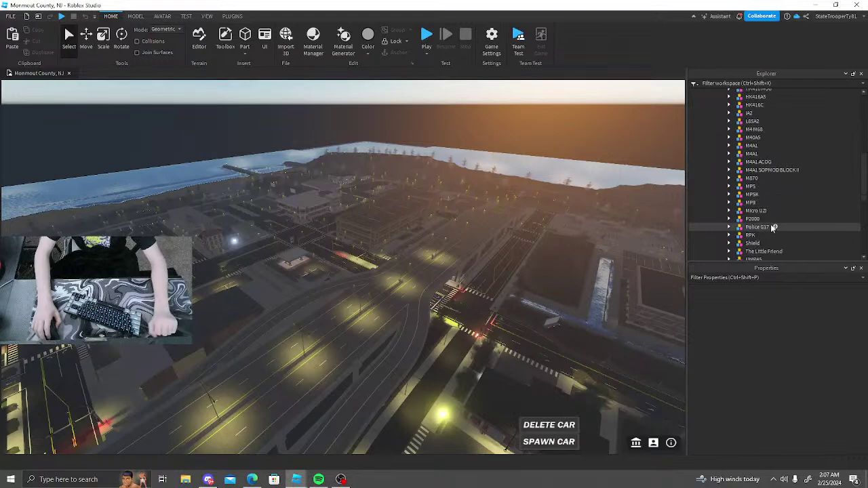
{"action": "scroll", "coordinate": [772, 228], "scroll_direction": "down", "scroll_amount": 2}
{"action": "left_click_drag", "start_coordinate": [782, 222], "coordinate": [758, 239]}
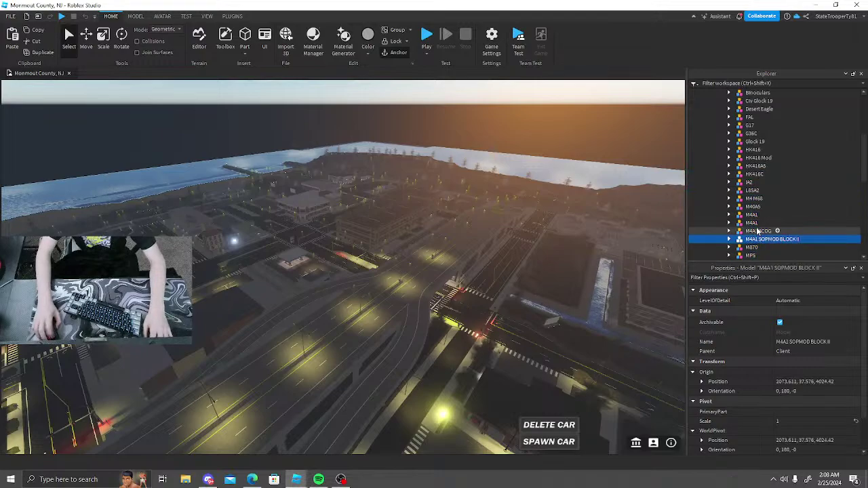
{"action": "scroll", "coordinate": [759, 170], "scroll_direction": "up", "scroll_amount": 3}
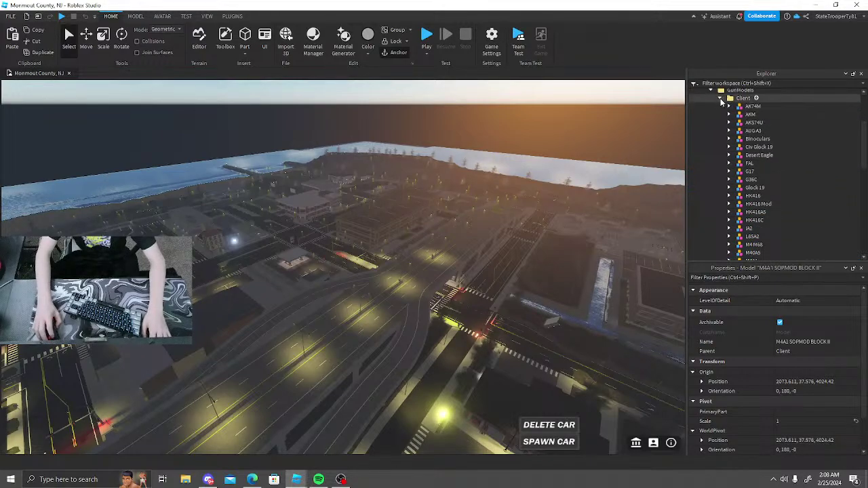
Filter Explorer for 'm68', select the Client M4 M68, expand it and select its Bolt.
{"action": "key", "text": "ctrl+shift+x"}
{"action": "type", "text": "m68"}
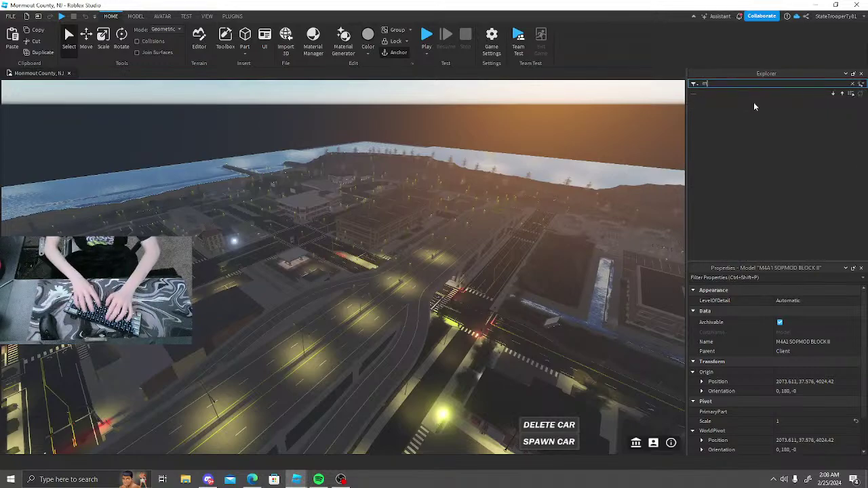
{"action": "left_click", "coordinate": [749, 137]}
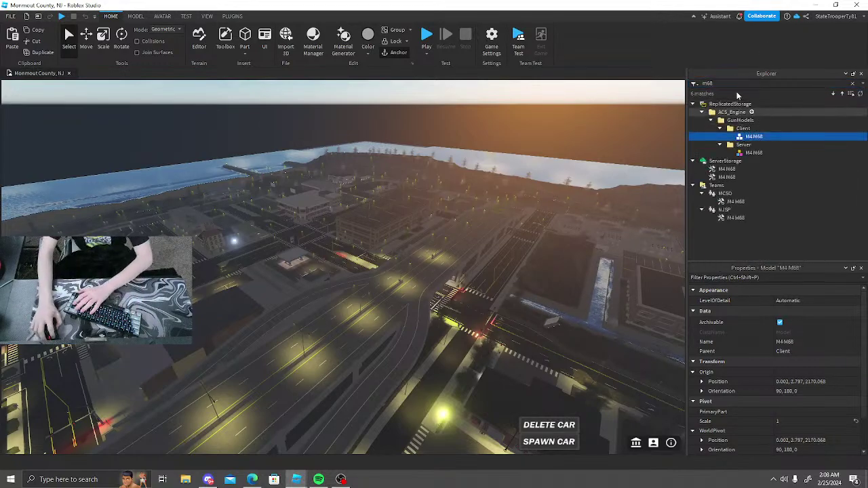
{"action": "key", "text": "BackSpace"}
{"action": "key", "text": "BackSpace"}
{"action": "key", "text": "BackSpace"}
{"action": "left_click", "coordinate": [730, 174]}
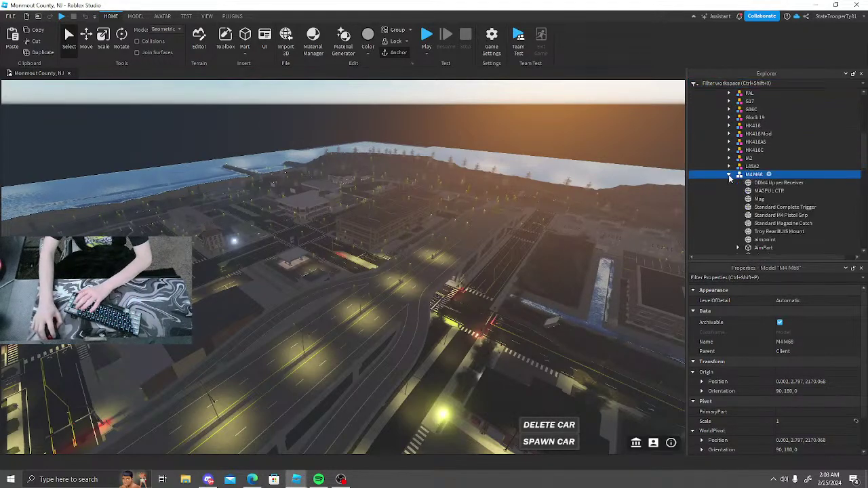
{"action": "left_click", "coordinate": [737, 198]}
Expand the M4 M68's Chamber and Handle parts to see their sounds.
{"action": "scroll", "coordinate": [764, 160], "scroll_direction": "down", "scroll_amount": 5}
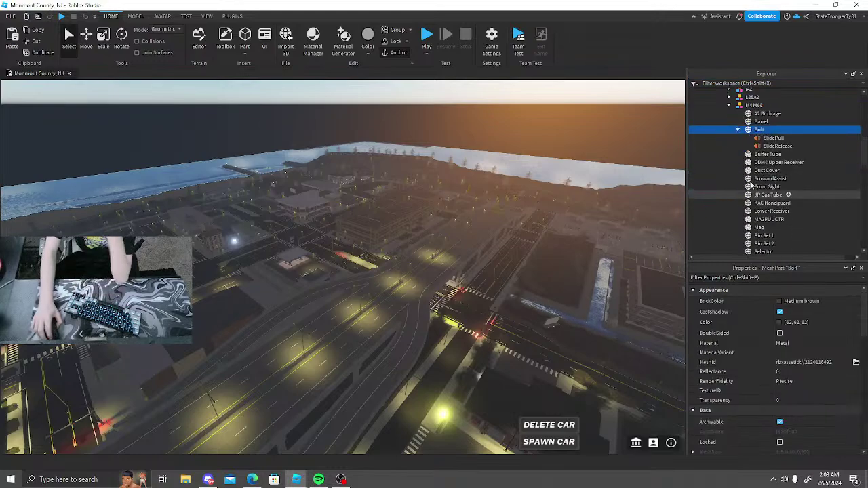
{"action": "scroll", "coordinate": [765, 160], "scroll_direction": "down", "scroll_amount": 4}
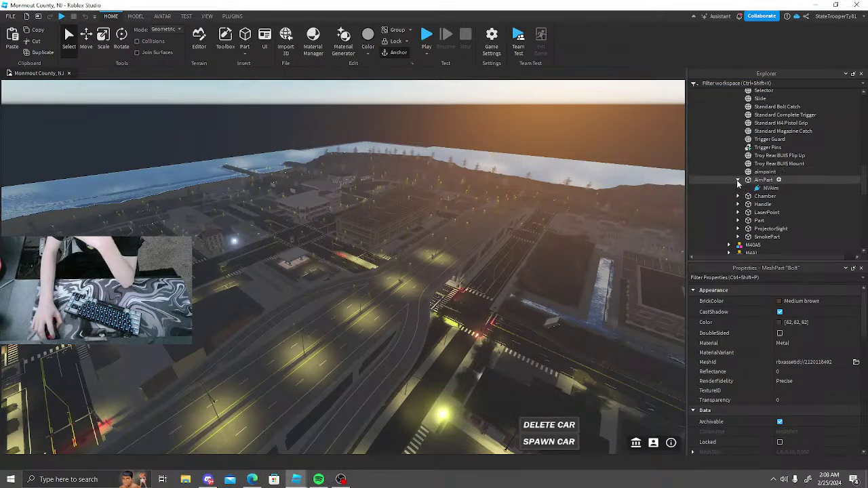
{"action": "left_click", "coordinate": [738, 196]}
{"action": "left_click", "coordinate": [739, 212]}
{"action": "scroll", "coordinate": [746, 207], "scroll_direction": "down", "scroll_amount": 2}
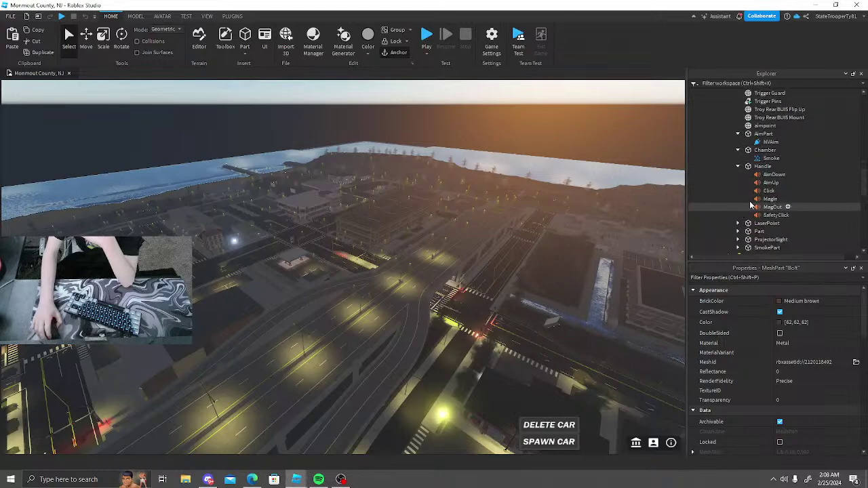
{"action": "scroll", "coordinate": [756, 217], "scroll_direction": "down", "scroll_amount": 1}
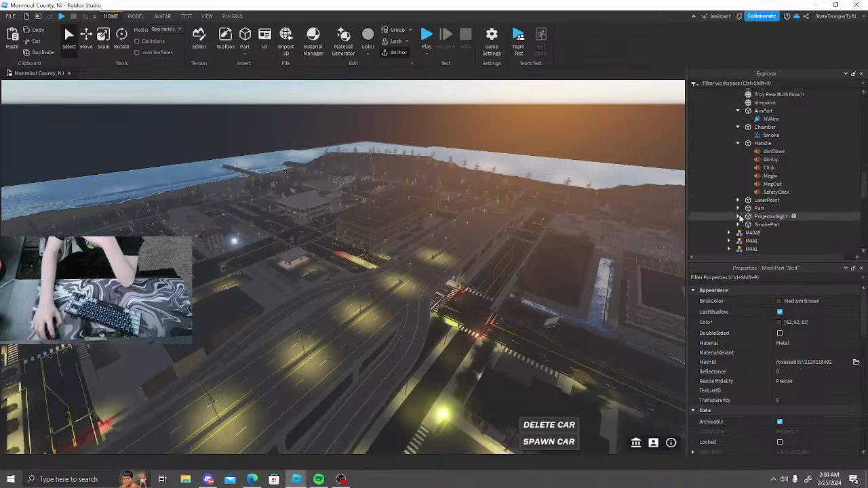
{"action": "scroll", "coordinate": [740, 218], "scroll_direction": "down", "scroll_amount": 10}
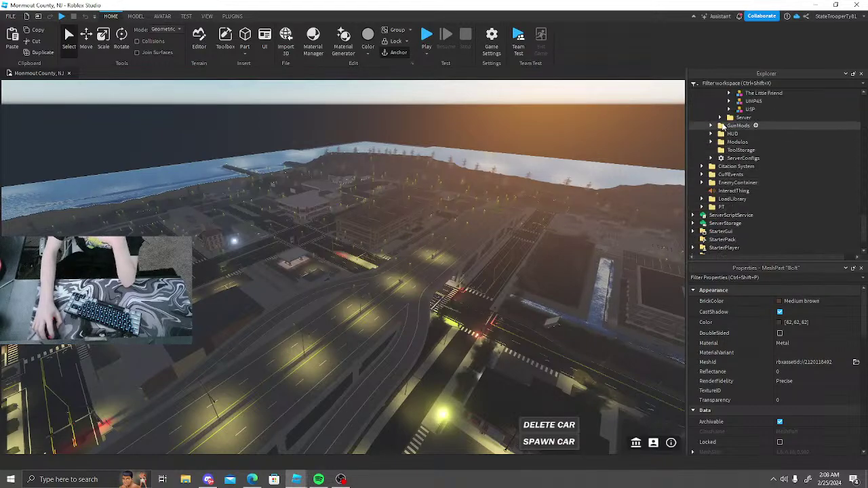
Expand the GunMods folder and scroll through its Server weapon list.
{"action": "double_click", "coordinate": [723, 127]}
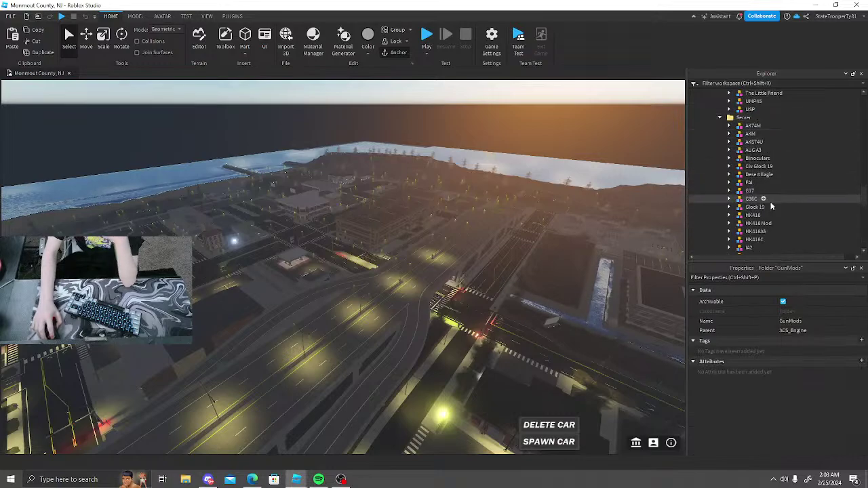
{"action": "scroll", "coordinate": [757, 217], "scroll_direction": "down", "scroll_amount": 2}
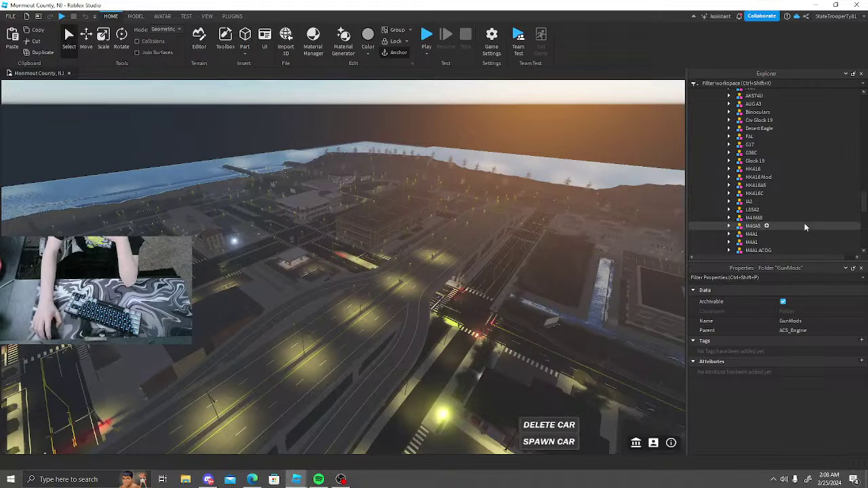
{"action": "scroll", "coordinate": [805, 228], "scroll_direction": "down", "scroll_amount": 1}
{"action": "scroll", "coordinate": [805, 227], "scroll_direction": "down", "scroll_amount": 5}
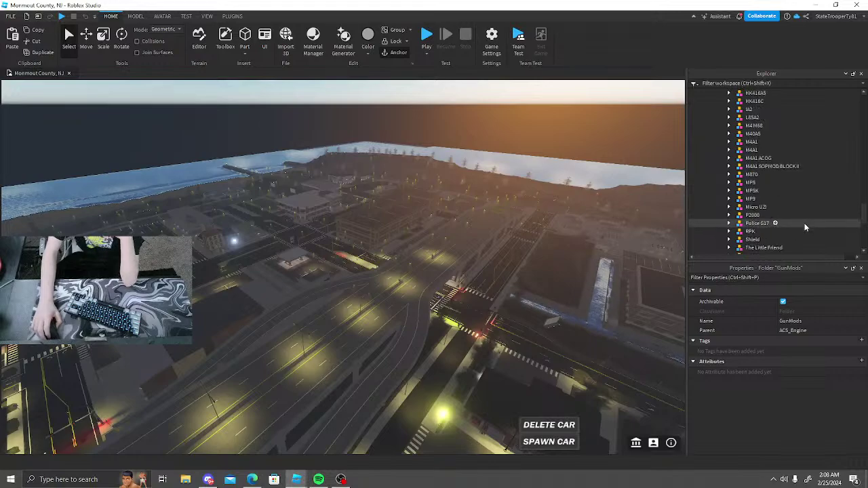
{"action": "scroll", "coordinate": [805, 227], "scroll_direction": "up", "scroll_amount": 4}
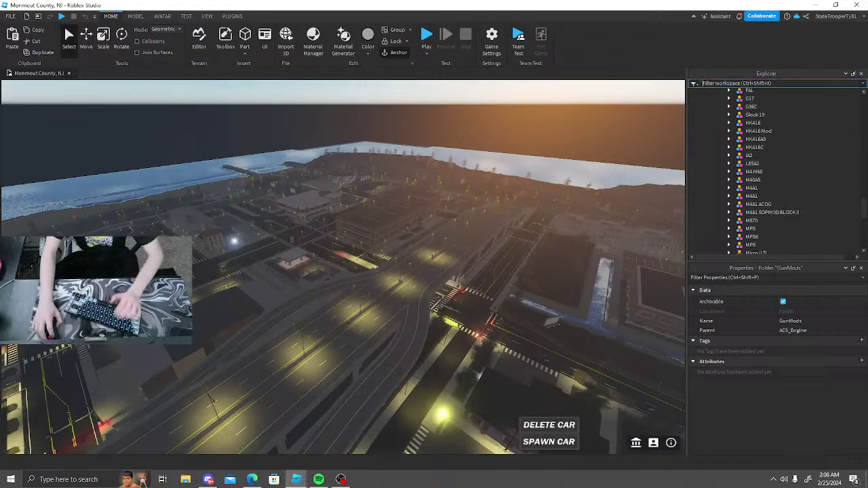
Filter for 'm68', select the server M4 M68, and expand its parts.
{"action": "type", "text": "m688"}
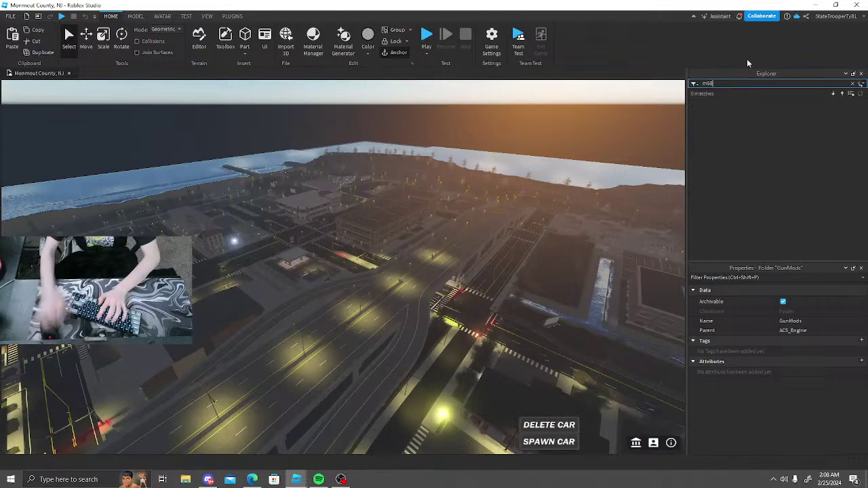
{"action": "key", "text": "BackSpace"}
{"action": "left_click", "coordinate": [833, 93]}
{"action": "left_click", "coordinate": [833, 93]}
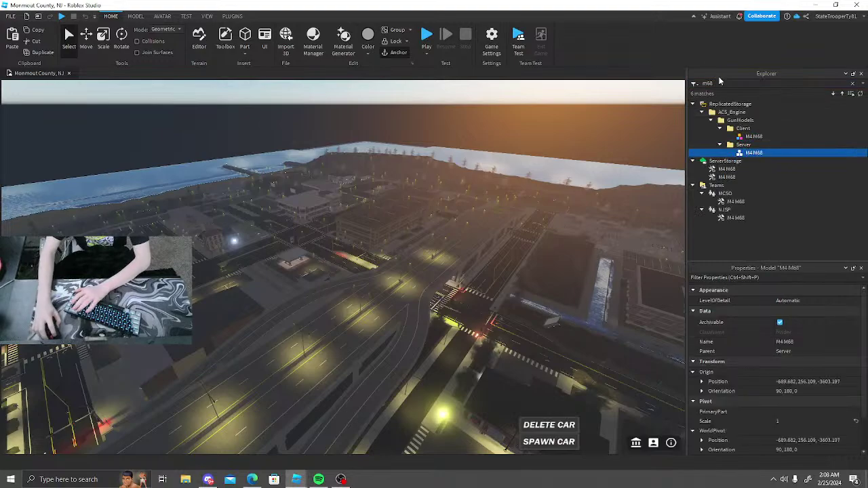
{"action": "key", "text": "BackSpace"}
{"action": "key", "text": "BackSpace"}
{"action": "key", "text": "BackSpace"}
{"action": "left_click", "coordinate": [729, 174]}
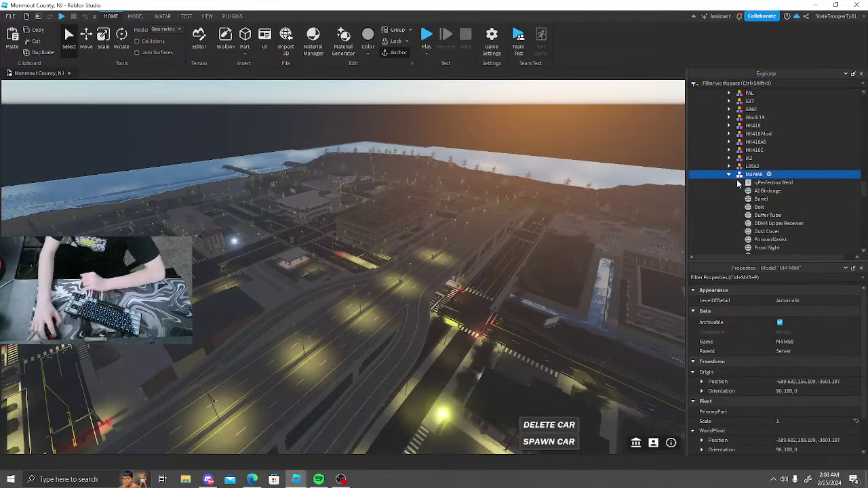
Select the Fire sound under the M4 M68's Grip and preview it.
{"action": "scroll", "coordinate": [759, 203], "scroll_direction": "down", "scroll_amount": 5}
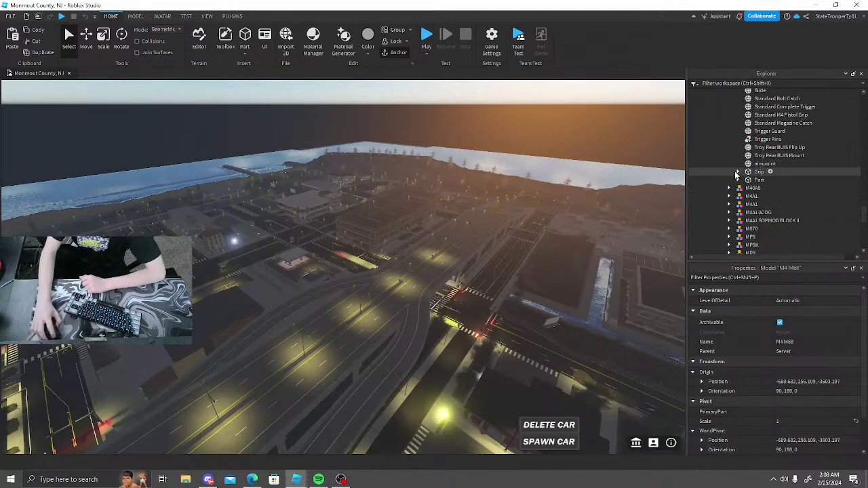
{"action": "left_click", "coordinate": [749, 181]}
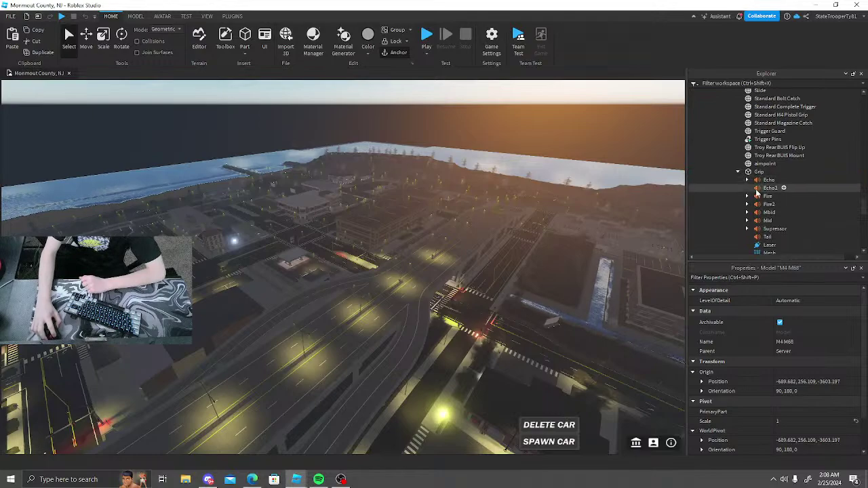
{"action": "left_click", "coordinate": [769, 204]}
{"action": "left_click", "coordinate": [767, 197]}
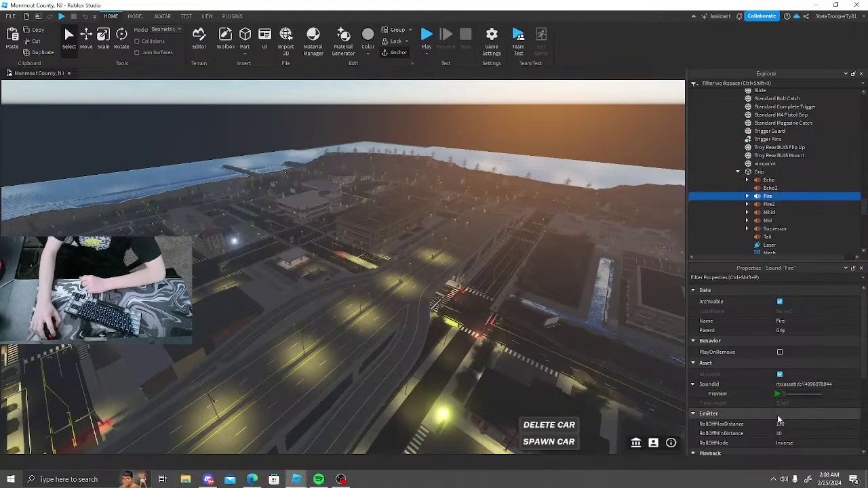
{"action": "left_click", "coordinate": [779, 394]}
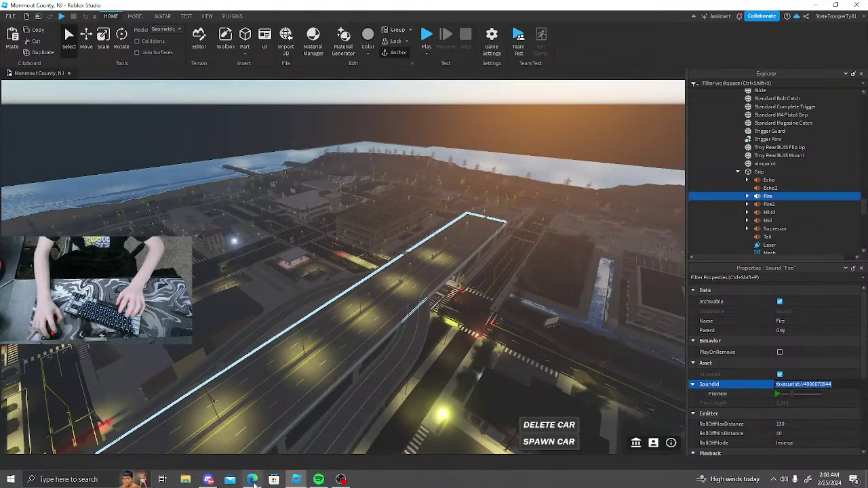
Switch to the Lilburn, GA place and select the ET553 MP15 gun model.
{"action": "mouse_move", "coordinate": [303, 484]}
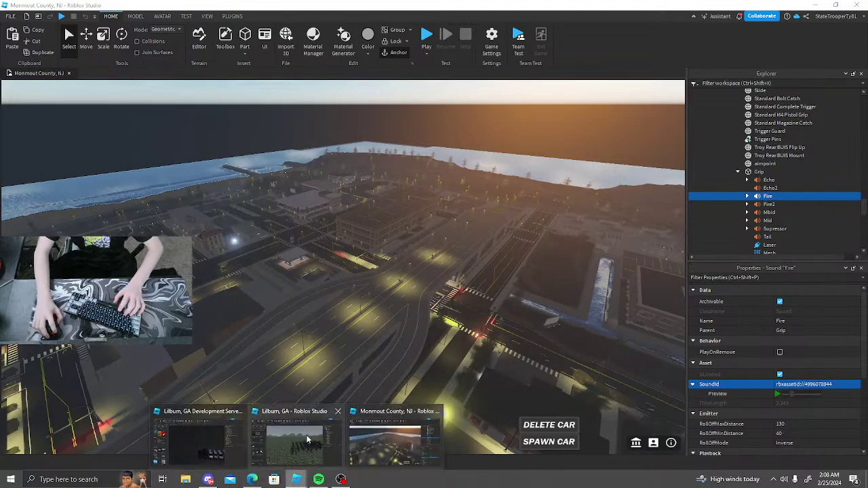
{"action": "left_click", "coordinate": [307, 456]}
{"action": "left_click", "coordinate": [494, 244]}
{"action": "key", "text": "f"}
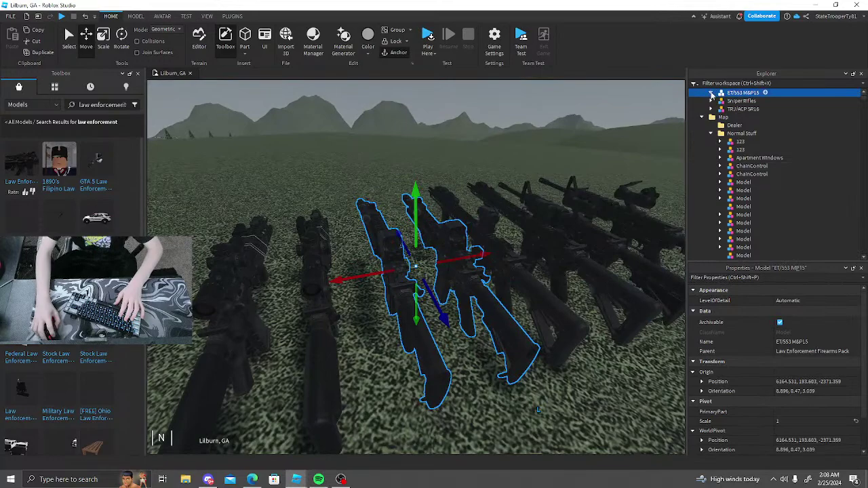
{"action": "left_click", "coordinate": [712, 93]}
{"action": "left_click", "coordinate": [740, 116]}
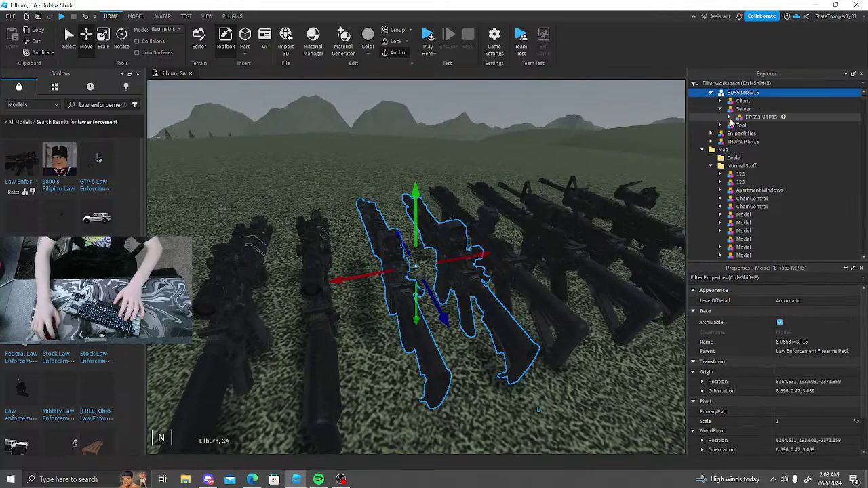
{"action": "scroll", "coordinate": [746, 177], "scroll_direction": "down", "scroll_amount": 5}
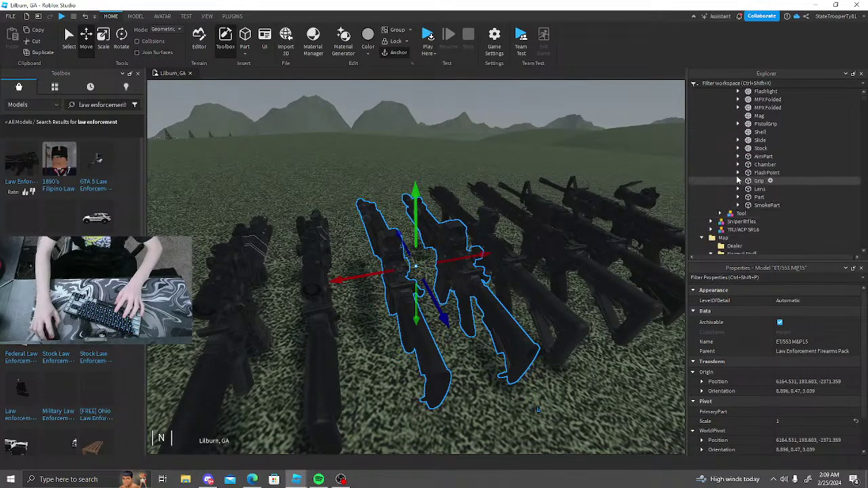
{"action": "left_click", "coordinate": [738, 180]}
{"action": "left_click", "coordinate": [765, 197]}
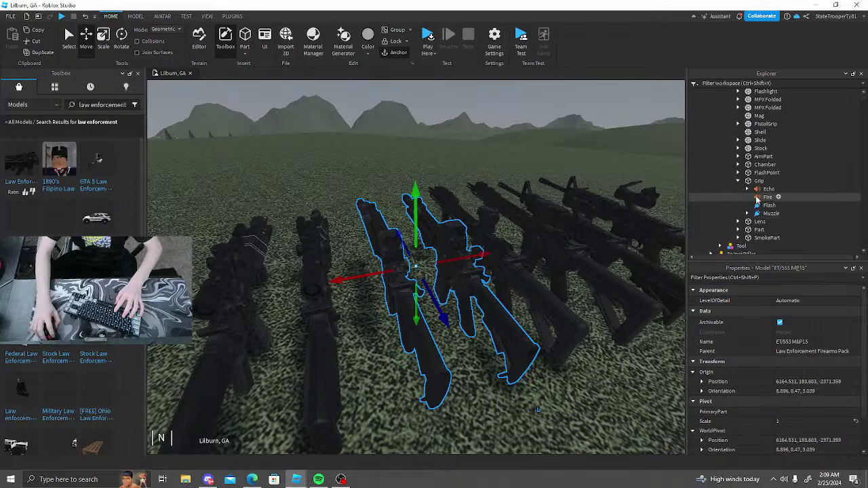
{"action": "key", "text": "ctrl+v"}
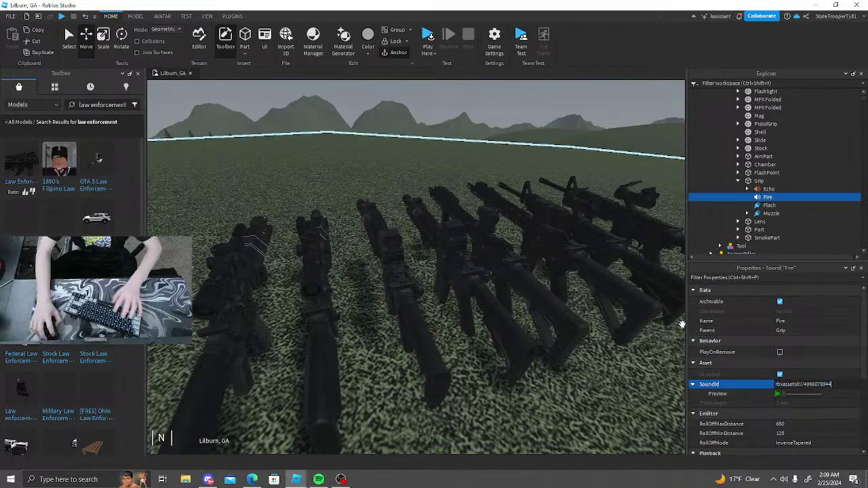
{"action": "key", "text": "Return"}
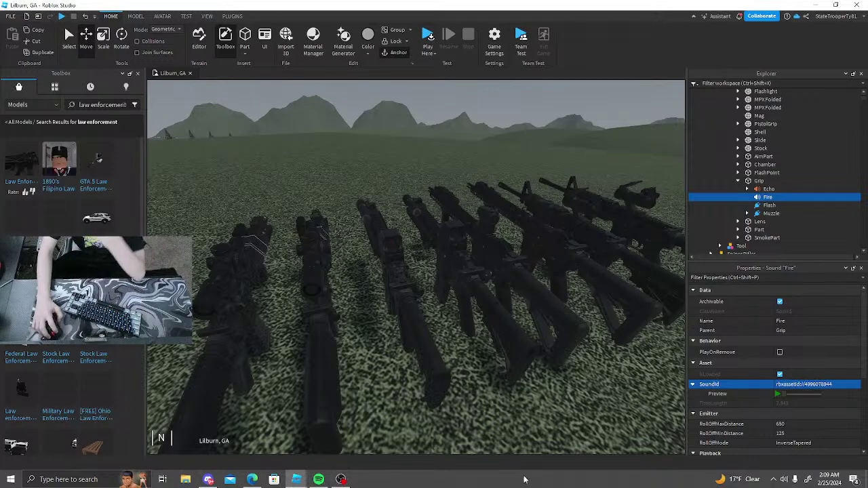
{"action": "left_click", "coordinate": [742, 190]}
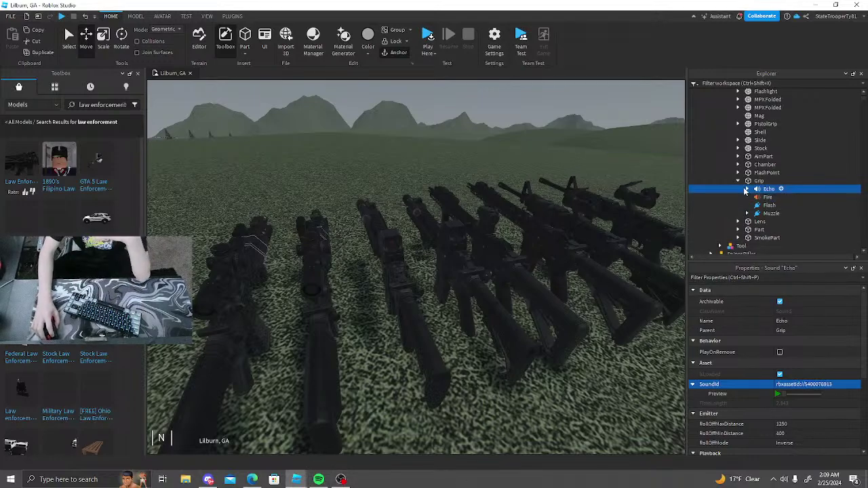
In Monmouth County, check the M4 M68 Grip's Echo2 and Echo SoundIds, then return to Lilburn, GA.
{"action": "mouse_move", "coordinate": [297, 472]}
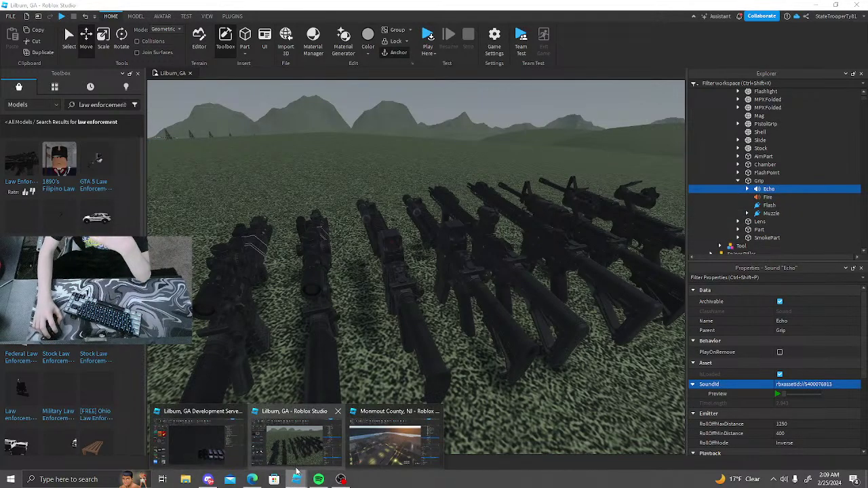
{"action": "left_click", "coordinate": [407, 440]}
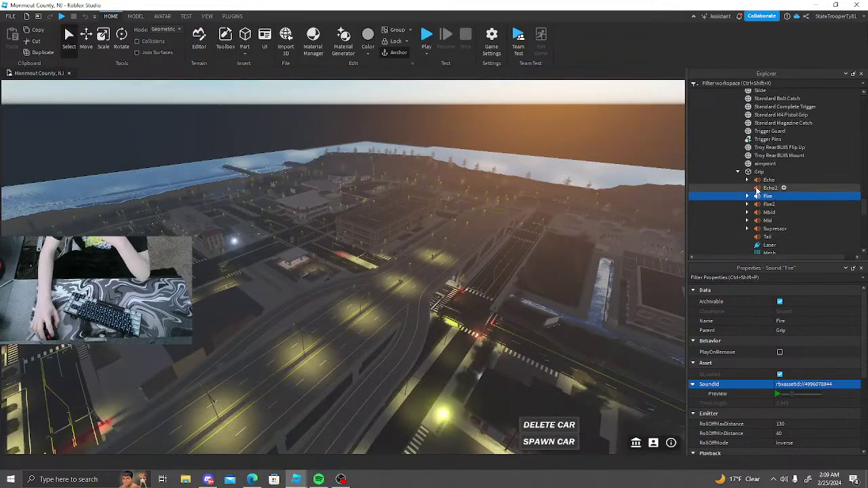
{"action": "left_click", "coordinate": [768, 188]}
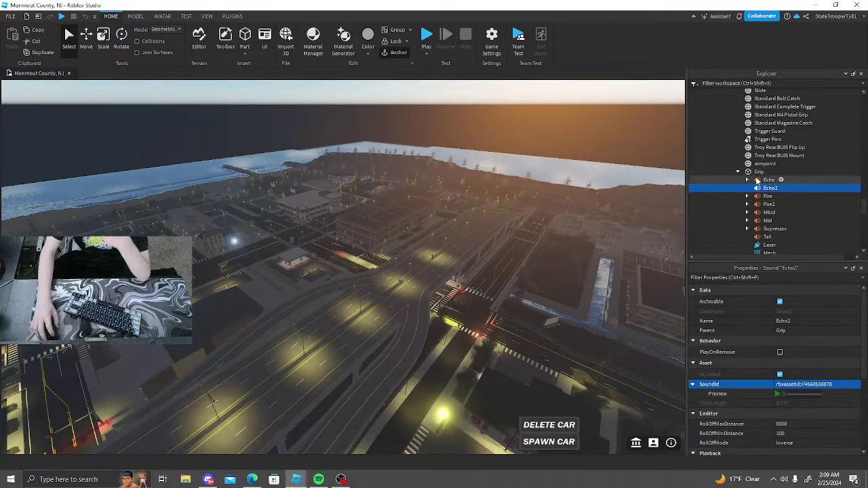
{"action": "left_click", "coordinate": [769, 180]}
{"action": "left_click", "coordinate": [804, 384]}
{"action": "key", "text": "ctrl+c"}
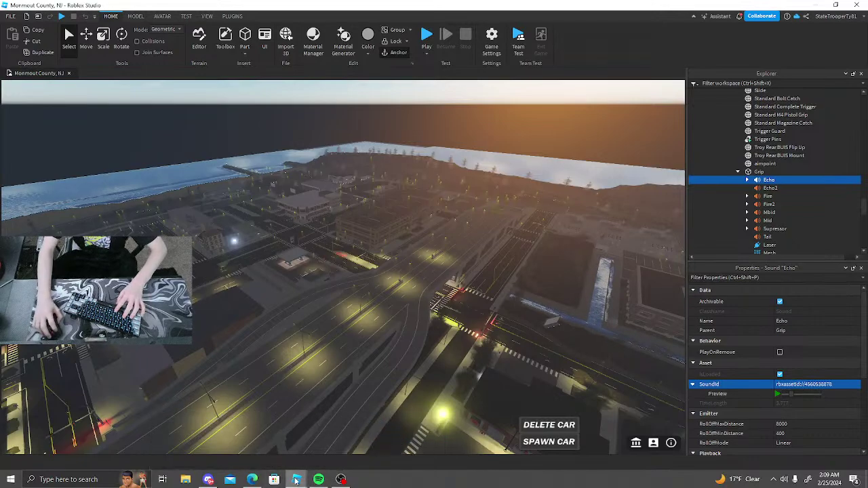
{"action": "left_click", "coordinate": [345, 427]}
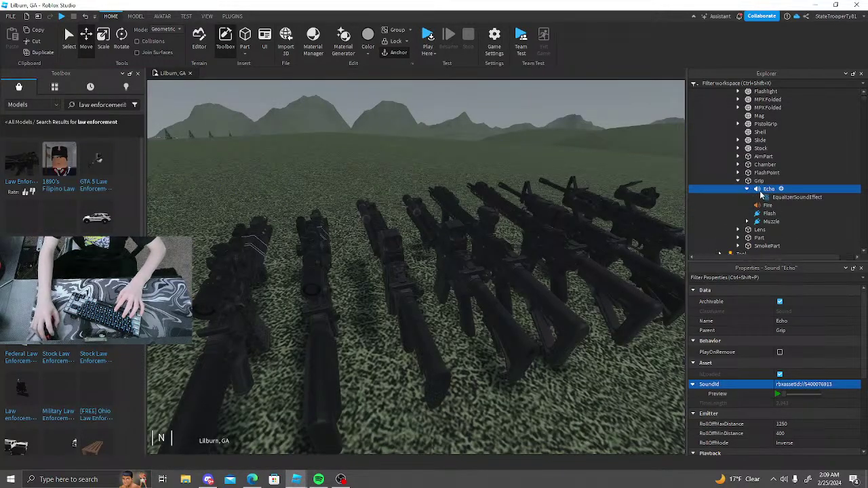
{"action": "left_click", "coordinate": [748, 189]}
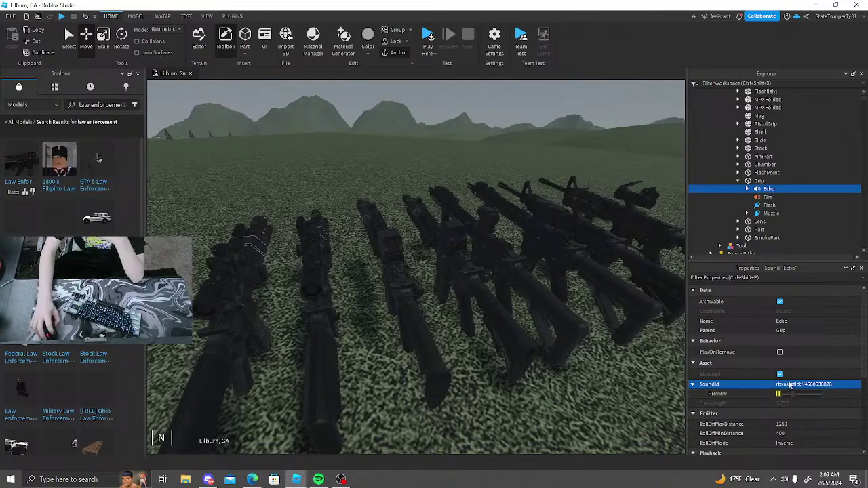
{"action": "left_click", "coordinate": [764, 198]}
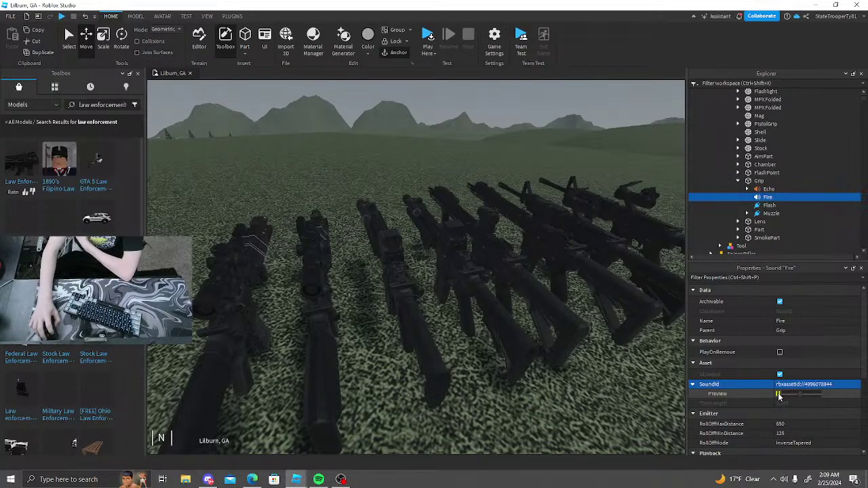
{"action": "key", "text": "a"}
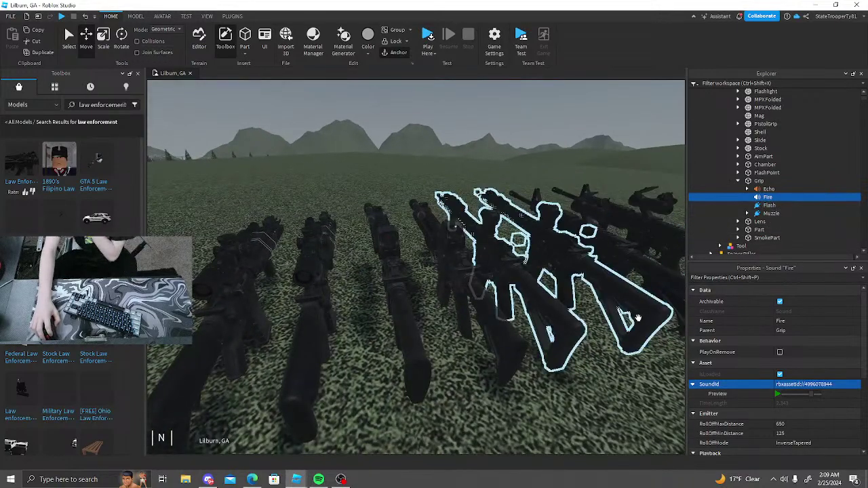
{"action": "left_click", "coordinate": [410, 279]}
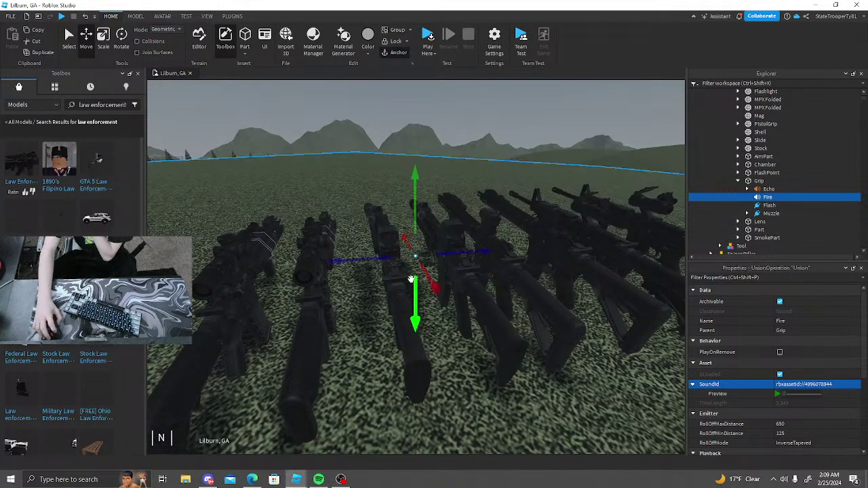
{"action": "scroll", "coordinate": [807, 169], "scroll_direction": "down", "scroll_amount": 3}
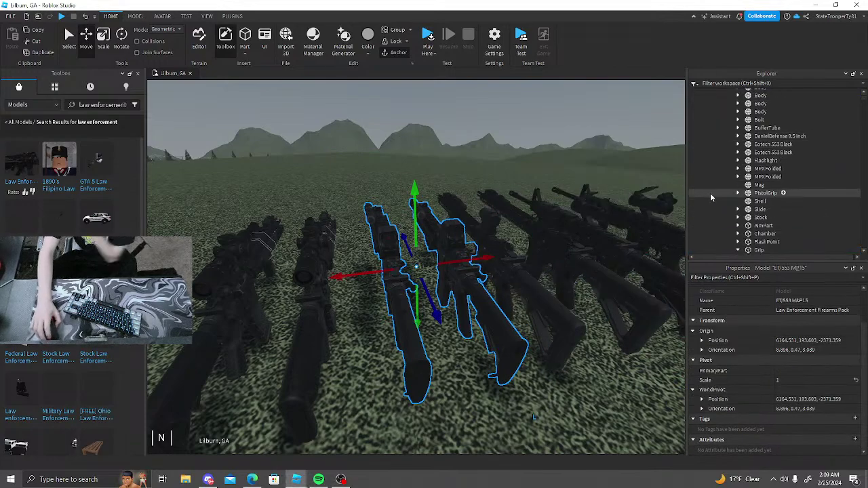
{"action": "left_click", "coordinate": [738, 181]}
{"action": "left_click", "coordinate": [768, 197]}
{"action": "left_click", "coordinate": [813, 346]}
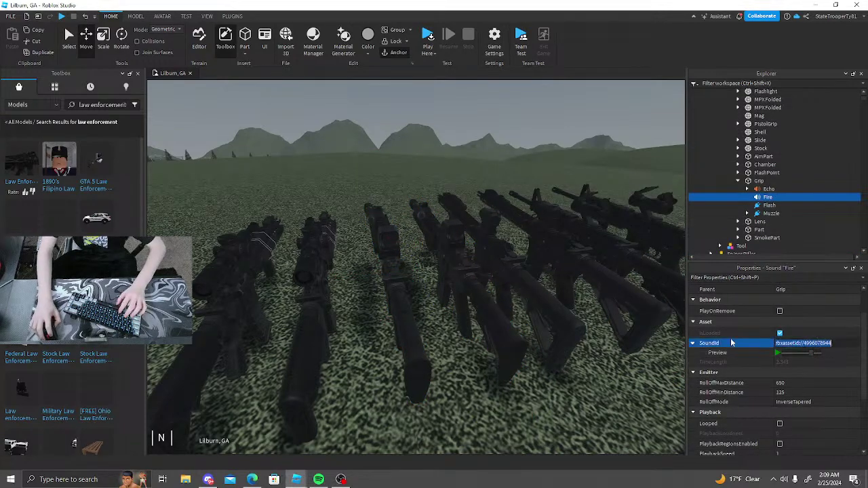
Expand the AP/T1 RECCE14 model down to its Grip sounds and select Fire.
{"action": "left_click", "coordinate": [526, 299]}
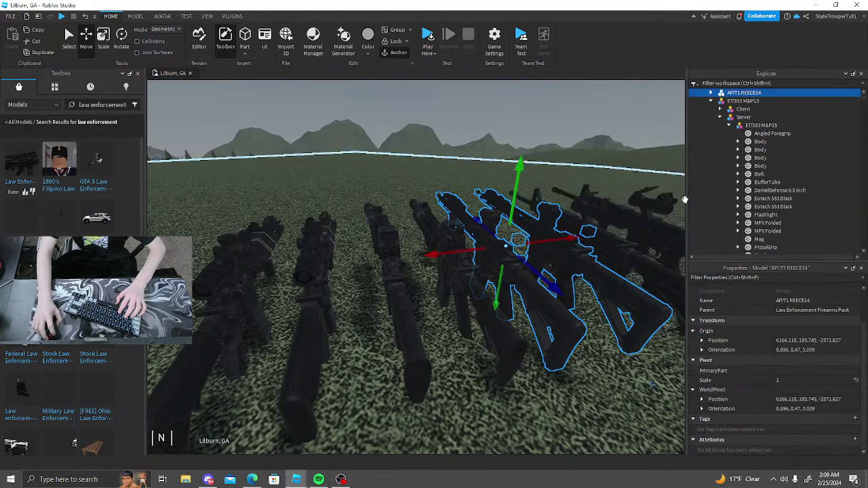
{"action": "left_click", "coordinate": [711, 92]}
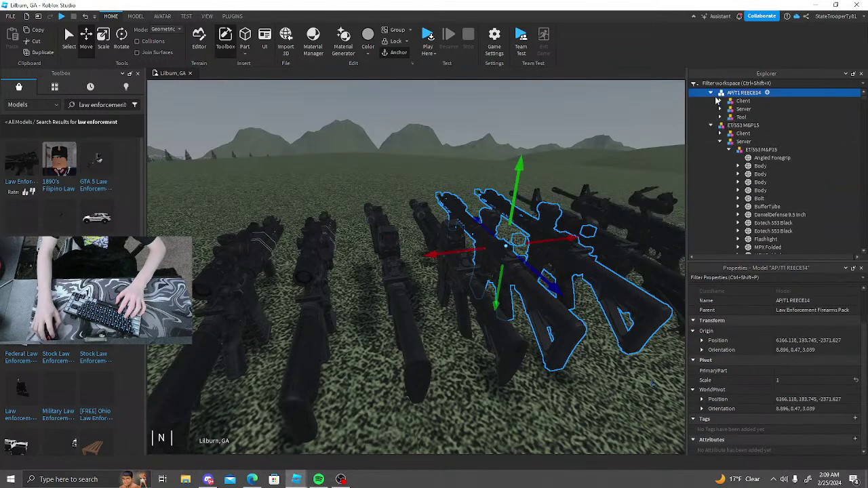
{"action": "left_click", "coordinate": [720, 108]}
{"action": "left_click", "coordinate": [729, 116]}
{"action": "scroll", "coordinate": [747, 169], "scroll_direction": "down", "scroll_amount": 10}
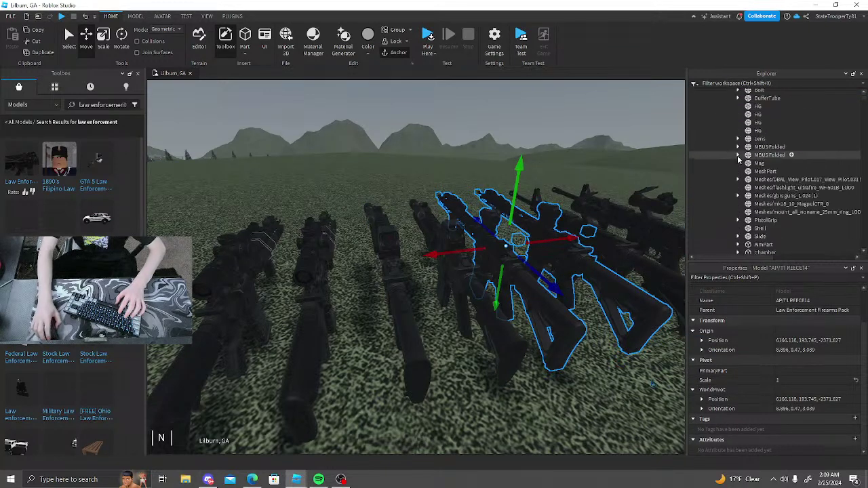
{"action": "left_click", "coordinate": [738, 185]}
{"action": "left_click", "coordinate": [767, 201]}
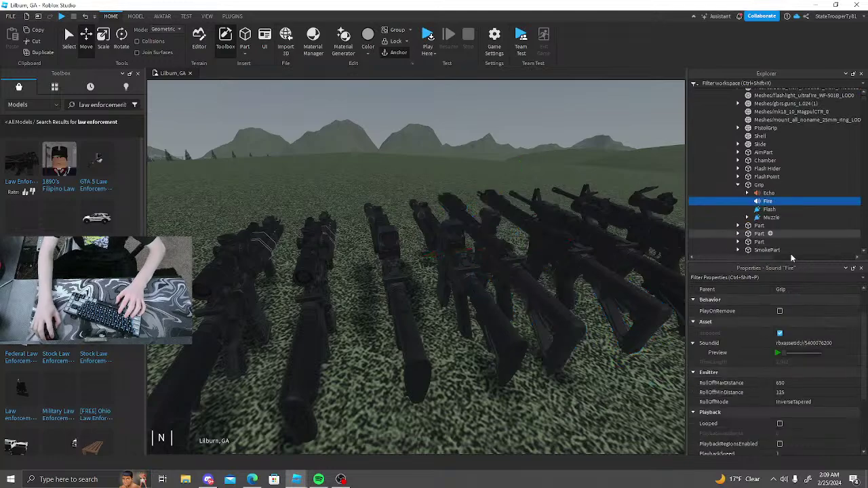
Paste the copied SoundId into the RECCE14's Grip Echo sound and commit it.
{"action": "scroll", "coordinate": [760, 155], "scroll_direction": "down", "scroll_amount": 6}
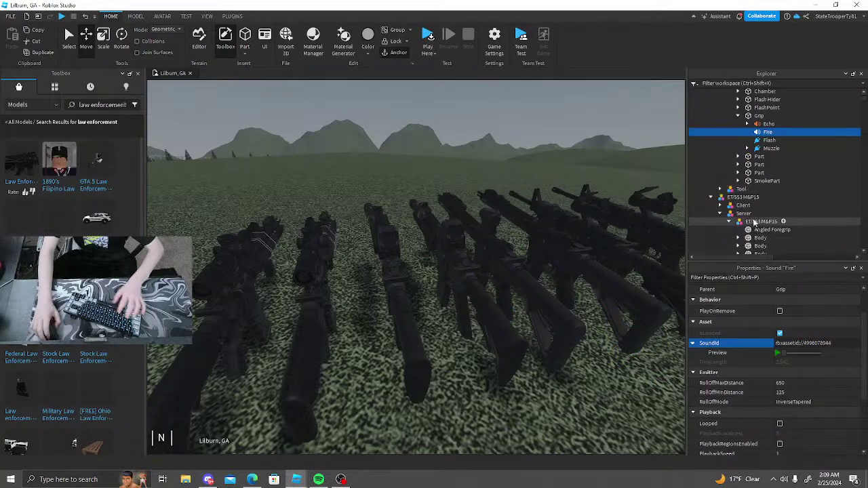
{"action": "left_click", "coordinate": [760, 155]}
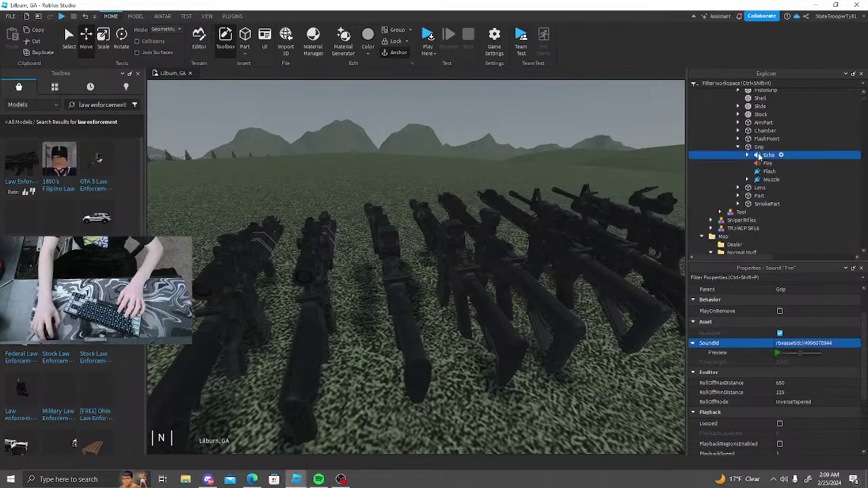
{"action": "scroll", "coordinate": [767, 154], "scroll_direction": "up", "scroll_amount": 5}
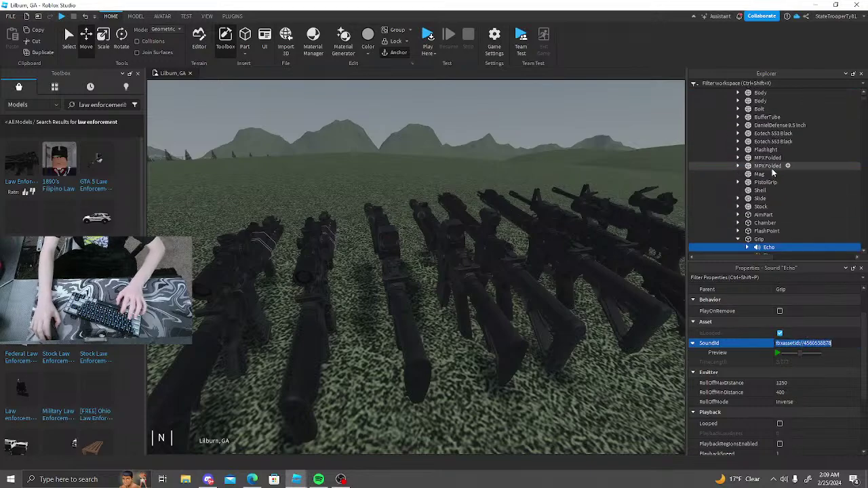
{"action": "left_click", "coordinate": [769, 146]}
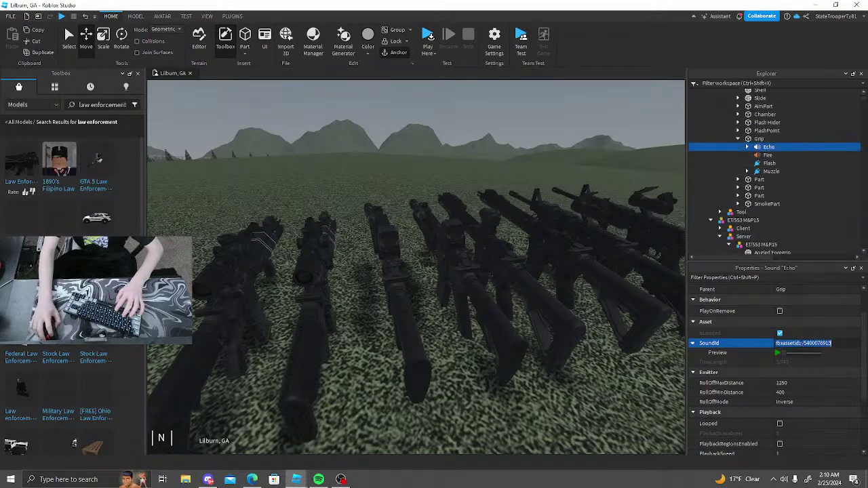
{"action": "key", "text": "ctrl+v"}
{"action": "key", "text": "Return"}
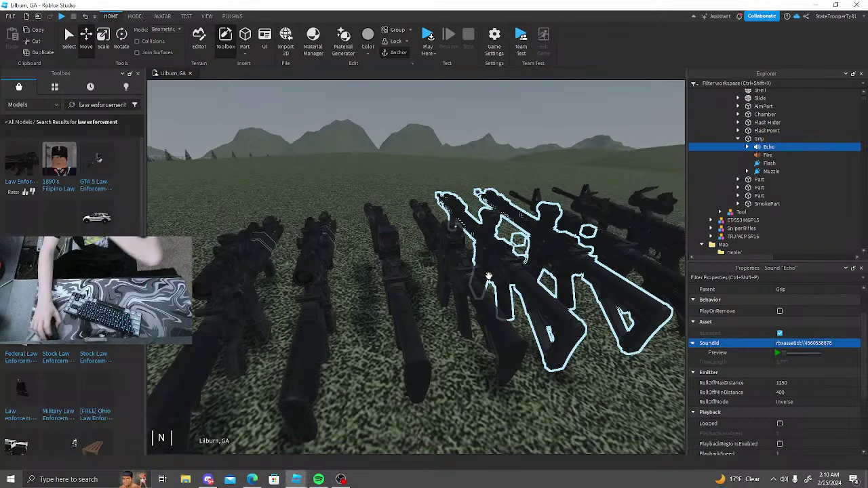
Expand the AP/M3 AR556 model down to its Grip Echo sound.
{"action": "left_click", "coordinate": [647, 246]}
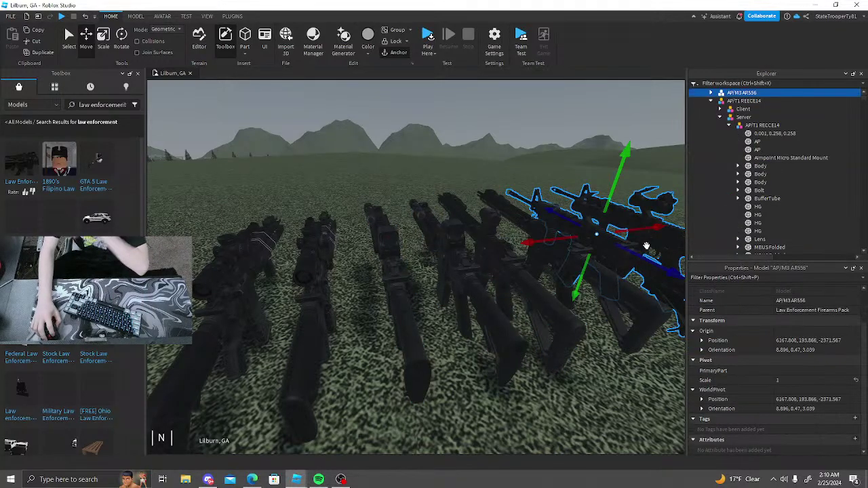
{"action": "scroll", "coordinate": [760, 169], "scroll_direction": "up", "scroll_amount": 10}
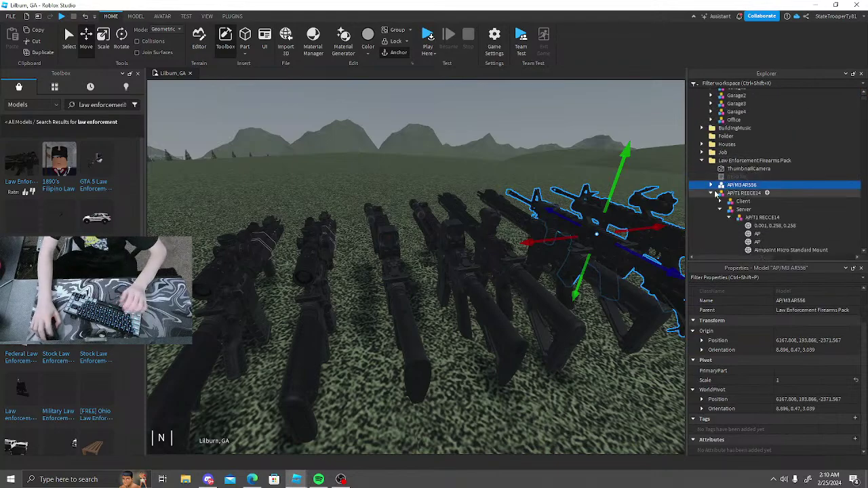
{"action": "left_click", "coordinate": [711, 185]}
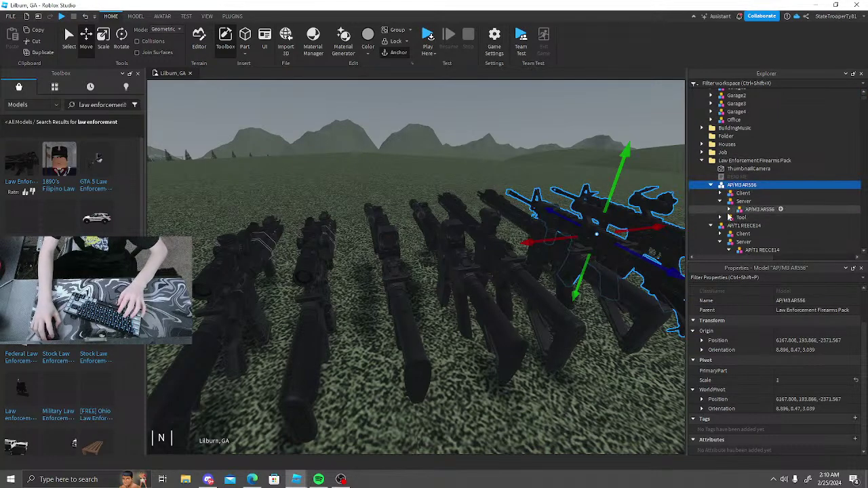
{"action": "left_click", "coordinate": [730, 209]}
{"action": "scroll", "coordinate": [733, 213], "scroll_direction": "down", "scroll_amount": 5}
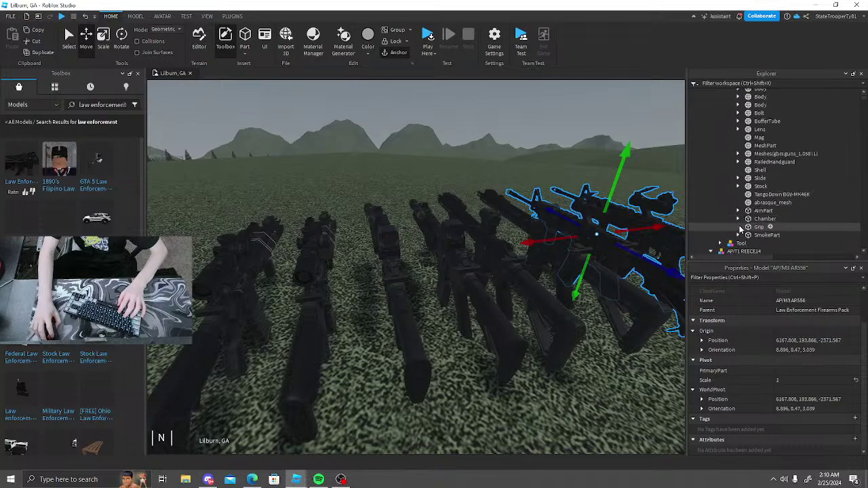
{"action": "left_click", "coordinate": [738, 227]}
{"action": "scroll", "coordinate": [741, 204], "scroll_direction": "down", "scroll_amount": 3}
{"action": "left_click", "coordinate": [768, 142]}
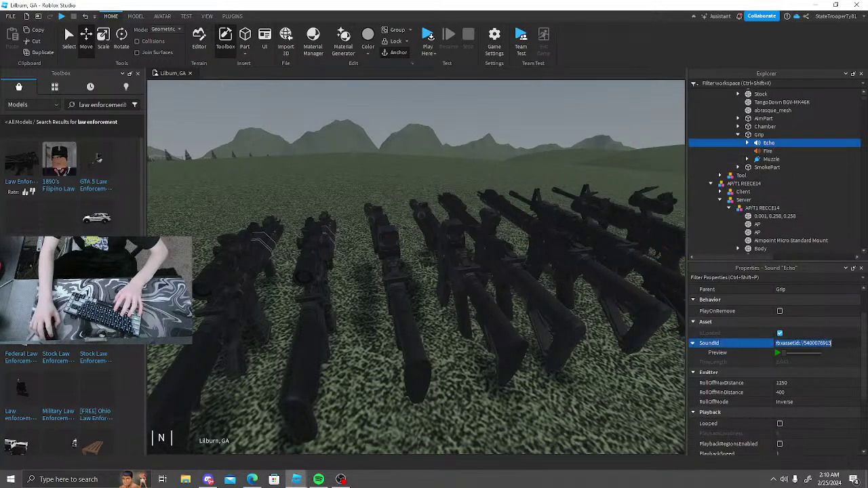
{"action": "scroll", "coordinate": [787, 187], "scroll_direction": "down", "scroll_amount": 5}
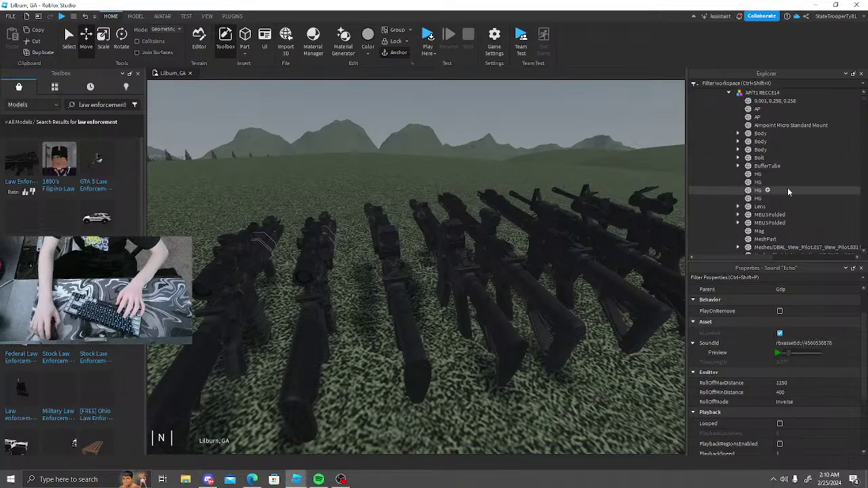
{"action": "left_click", "coordinate": [767, 177]}
{"action": "left_click", "coordinate": [829, 345]}
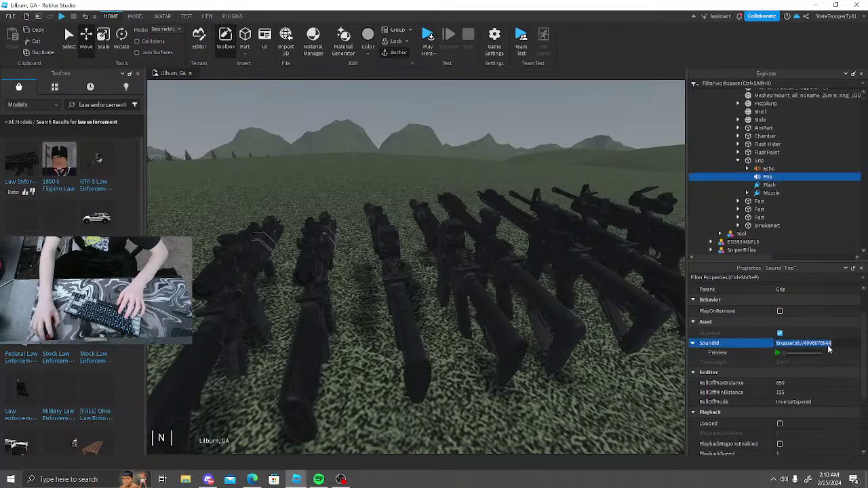
{"action": "scroll", "coordinate": [794, 190], "scroll_direction": "down", "scroll_amount": 5}
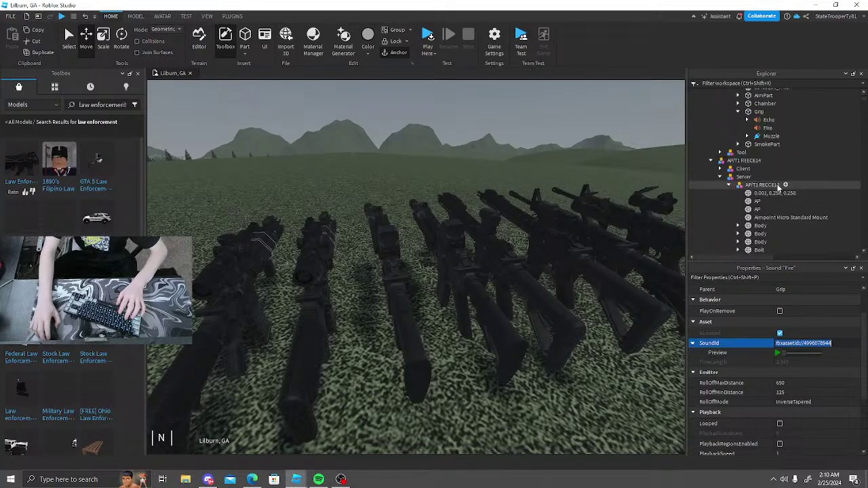
{"action": "scroll", "coordinate": [767, 196], "scroll_direction": "up", "scroll_amount": 5}
{"action": "left_click", "coordinate": [767, 221]}
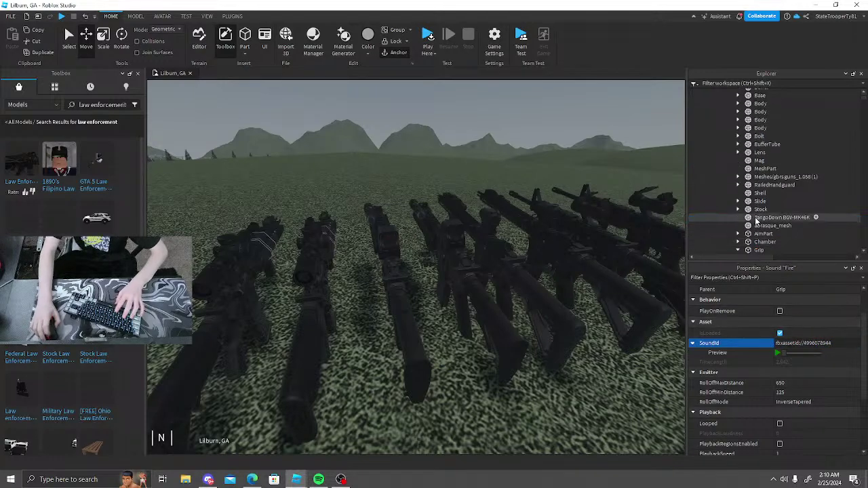
{"action": "scroll", "coordinate": [714, 129], "scroll_direction": "up", "scroll_amount": 5}
{"action": "left_click", "coordinate": [711, 116]}
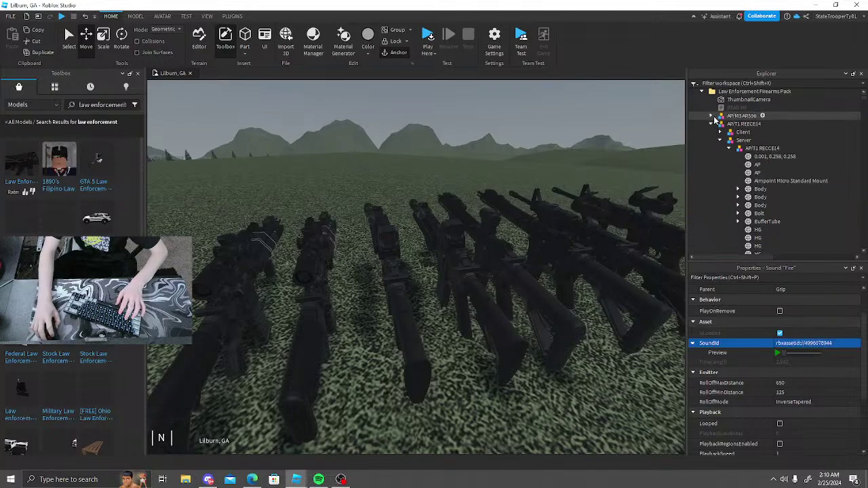
{"action": "left_click", "coordinate": [711, 124]}
Expand the TRJ/ACP SR16 model and select its Grip Fire sound.
{"action": "left_click", "coordinate": [726, 141]}
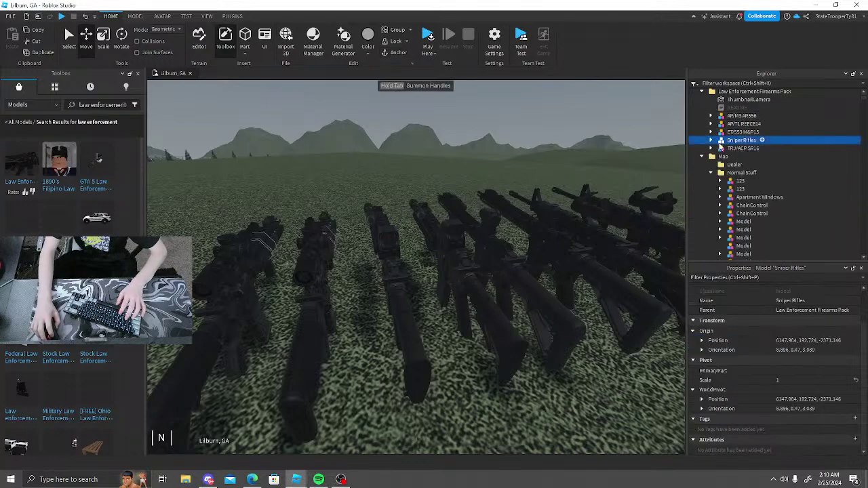
{"action": "left_click", "coordinate": [714, 149]}
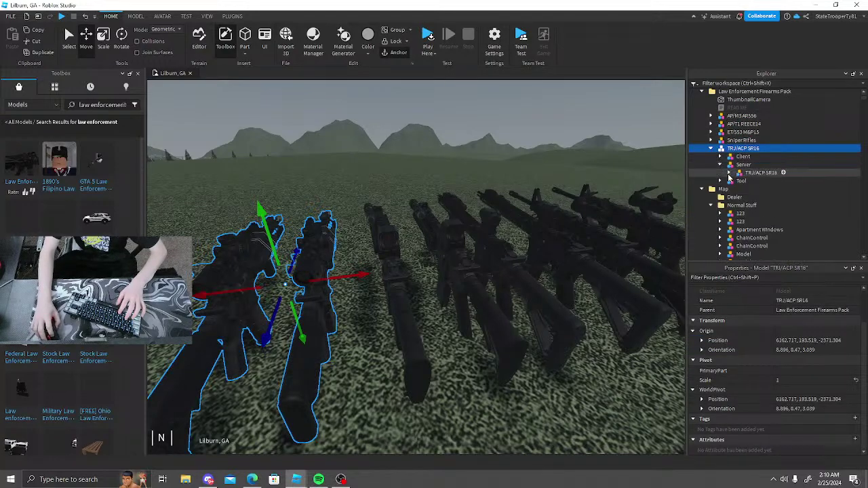
{"action": "left_click", "coordinate": [730, 173]}
{"action": "scroll", "coordinate": [739, 190], "scroll_direction": "down", "scroll_amount": 5}
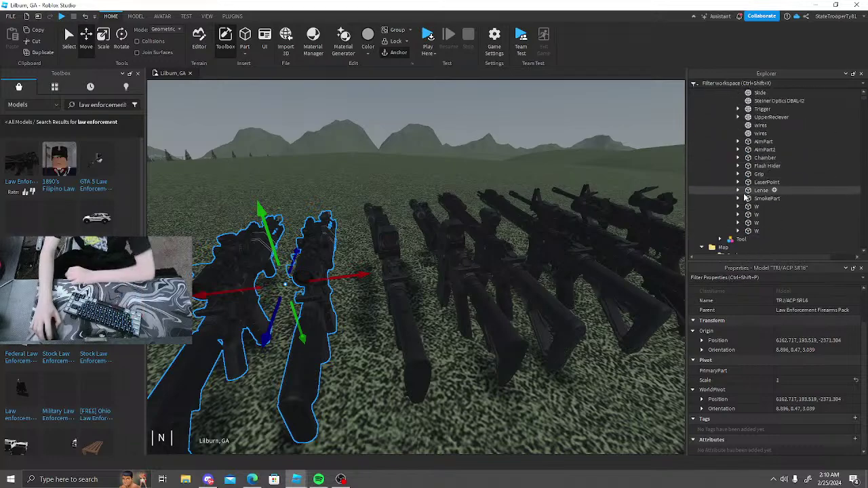
{"action": "scroll", "coordinate": [745, 193], "scroll_direction": "down", "scroll_amount": 1}
{"action": "scroll", "coordinate": [743, 173], "scroll_direction": "up", "scroll_amount": 1}
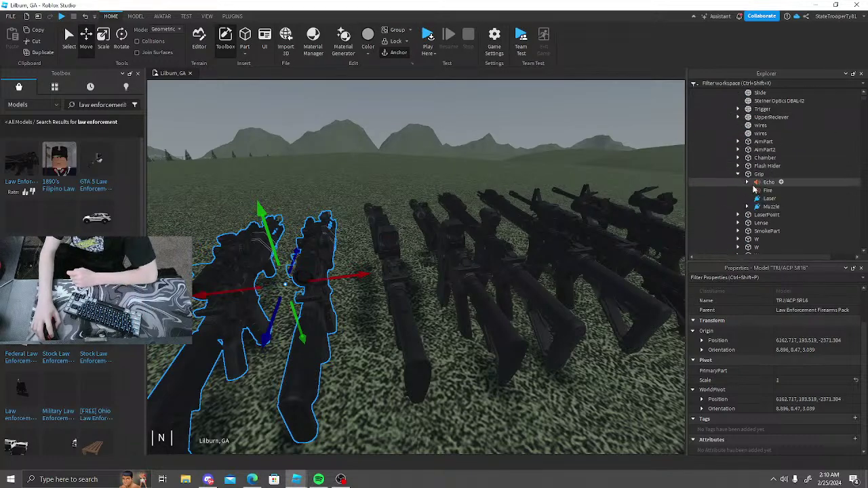
{"action": "left_click", "coordinate": [767, 191]}
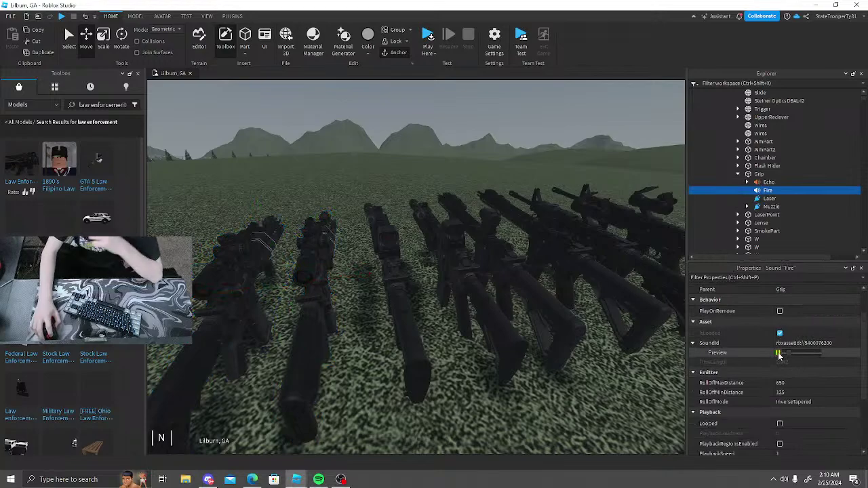
{"action": "scroll", "coordinate": [761, 184], "scroll_direction": "down", "scroll_amount": 2}
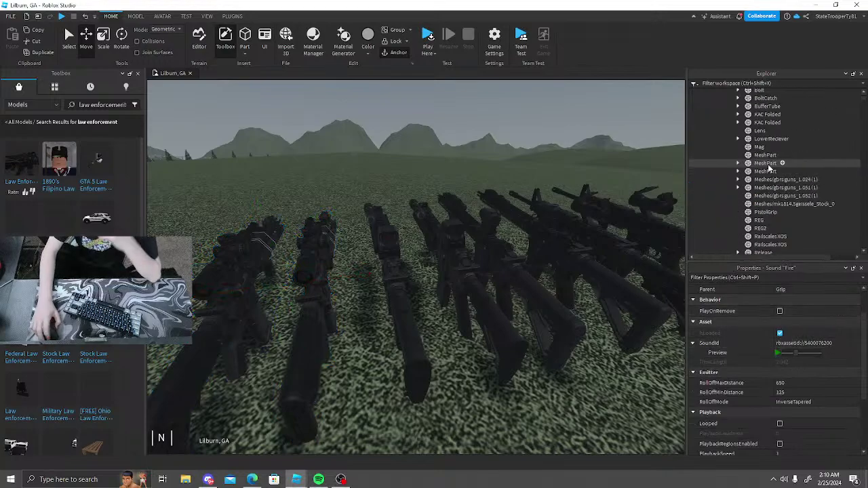
{"action": "scroll", "coordinate": [761, 183], "scroll_direction": "up", "scroll_amount": 3}
{"action": "left_click", "coordinate": [377, 297]}
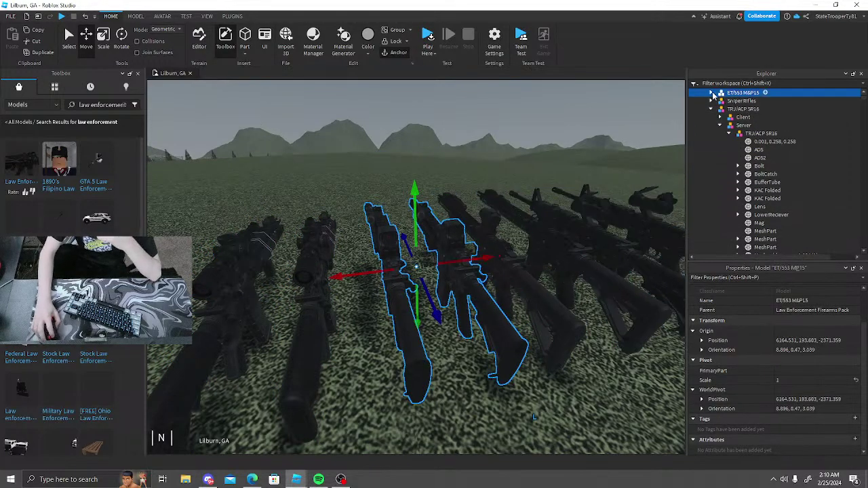
{"action": "scroll", "coordinate": [751, 130], "scroll_direction": "down", "scroll_amount": 5}
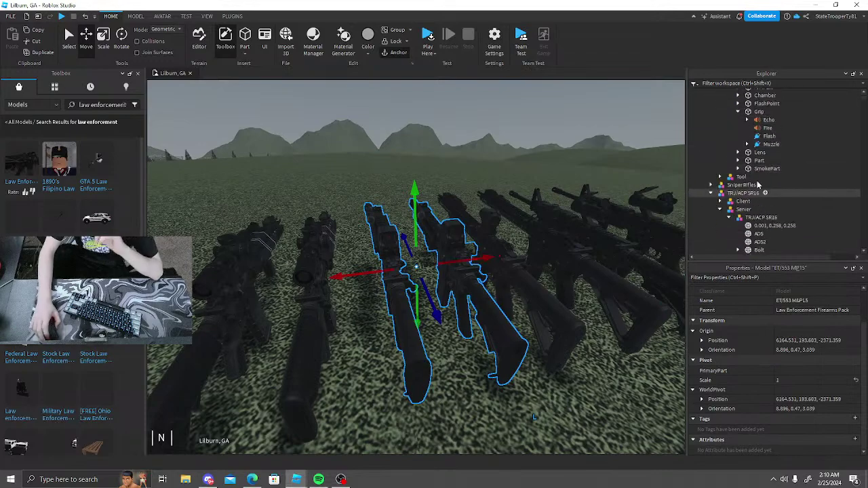
{"action": "left_click", "coordinate": [768, 128]}
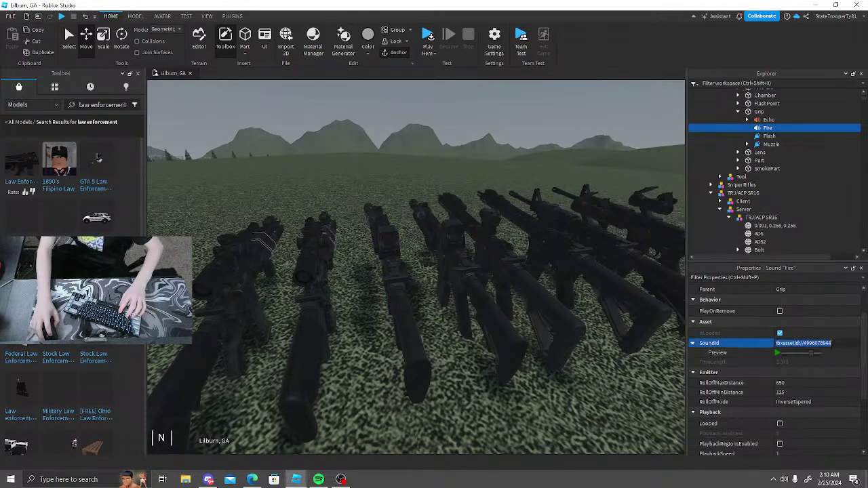
{"action": "left_click", "coordinate": [248, 301]}
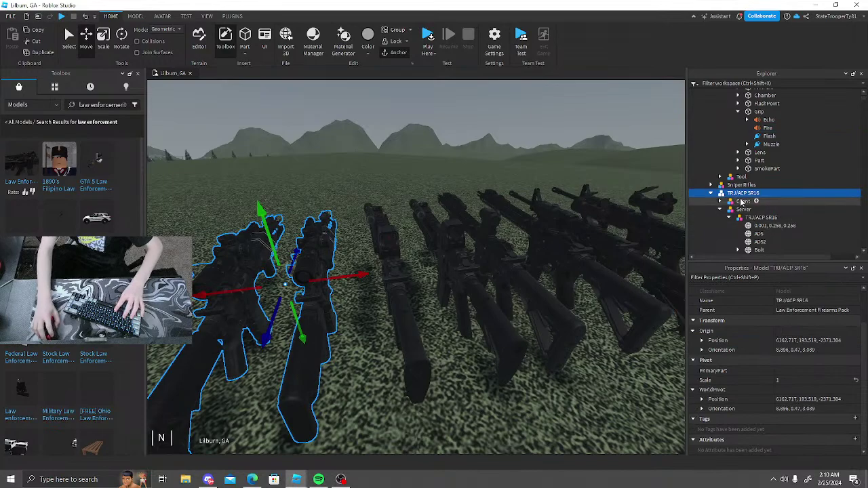
{"action": "scroll", "coordinate": [742, 201], "scroll_direction": "down", "scroll_amount": 8}
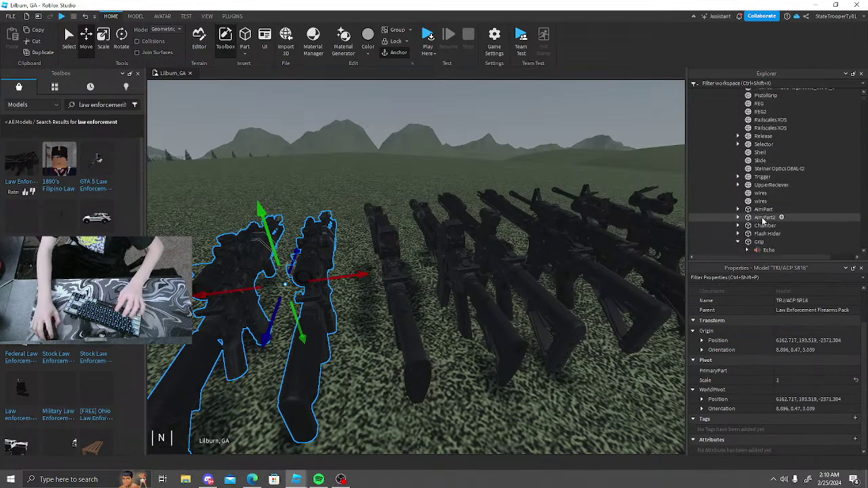
{"action": "scroll", "coordinate": [765, 231], "scroll_direction": "down", "scroll_amount": 2}
{"action": "left_click", "coordinate": [767, 211]}
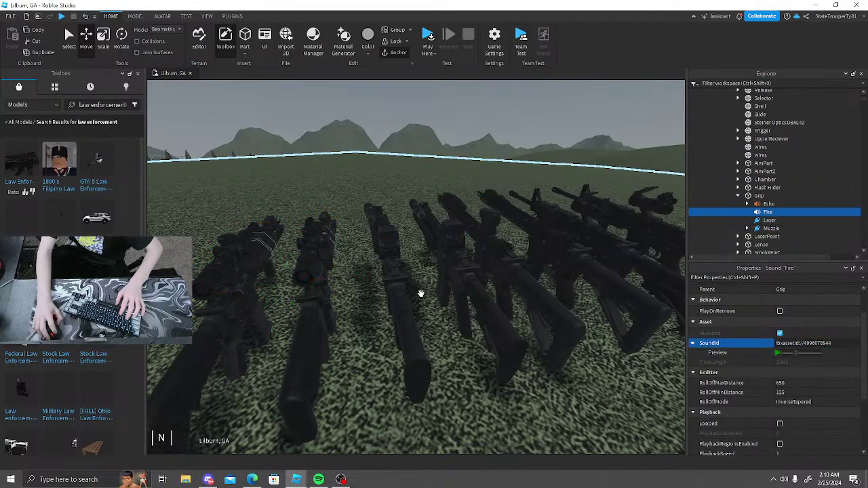
{"action": "left_click", "coordinate": [777, 164]}
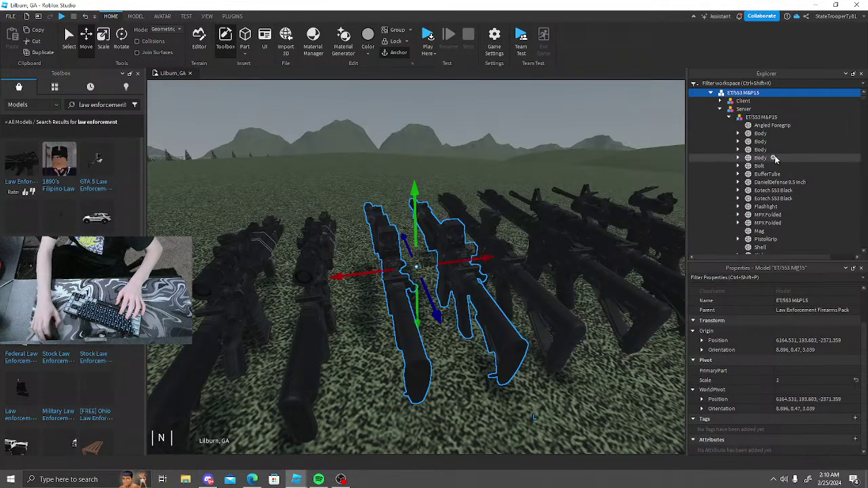
{"action": "scroll", "coordinate": [771, 153], "scroll_direction": "down", "scroll_amount": 1}
{"action": "scroll", "coordinate": [767, 129], "scroll_direction": "down", "scroll_amount": 5}
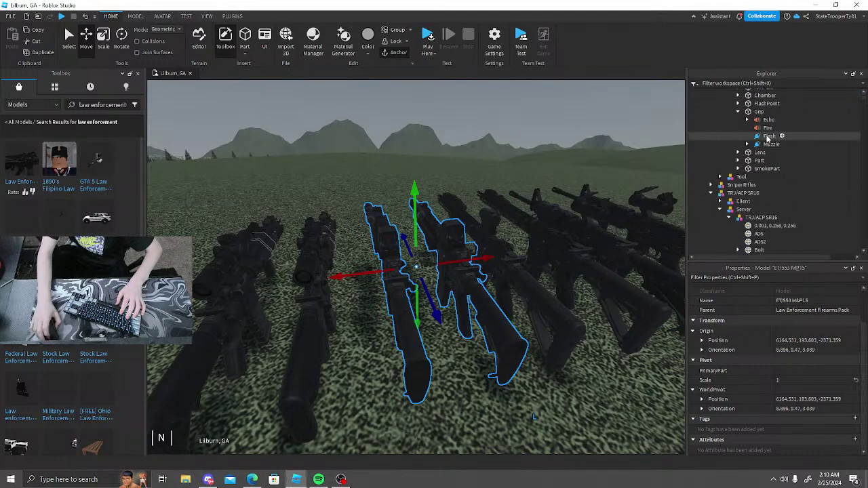
{"action": "left_click", "coordinate": [766, 143]}
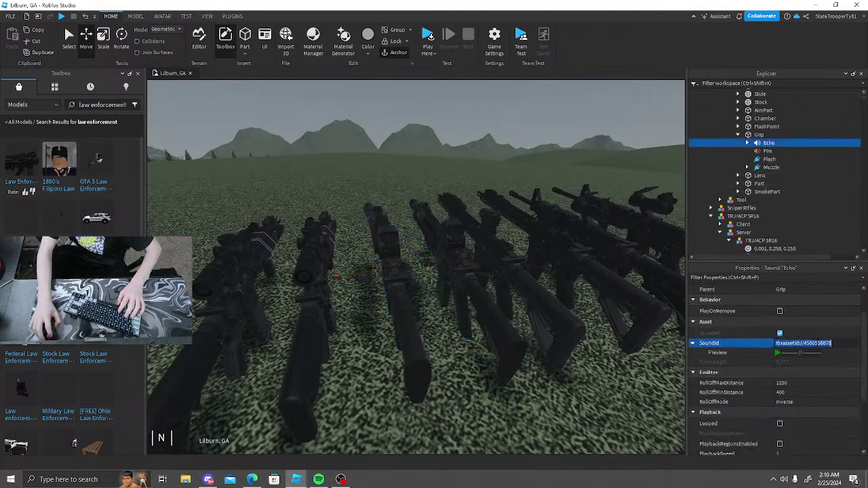
{"action": "scroll", "coordinate": [794, 220], "scroll_direction": "down", "scroll_amount": 6}
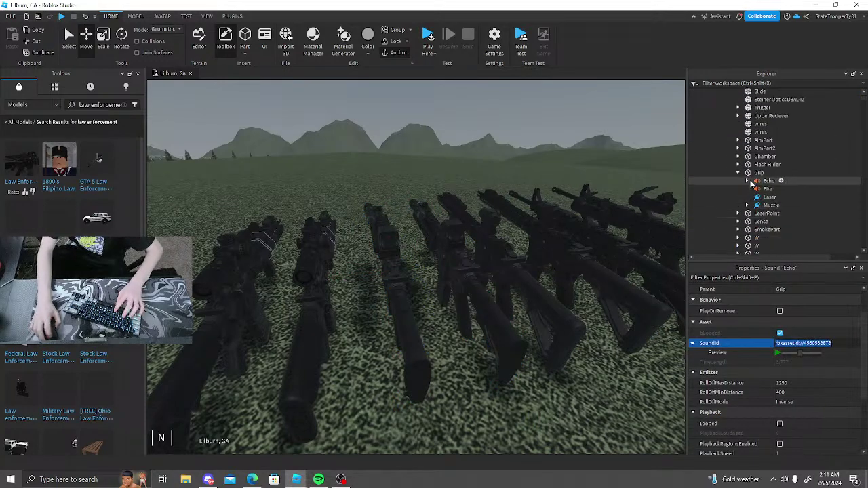
Commit the SR16's Echo SoundId and paste a copy of its Echo EqualizerSoundEffect into the Fire sound.
{"action": "key", "text": "Return"}
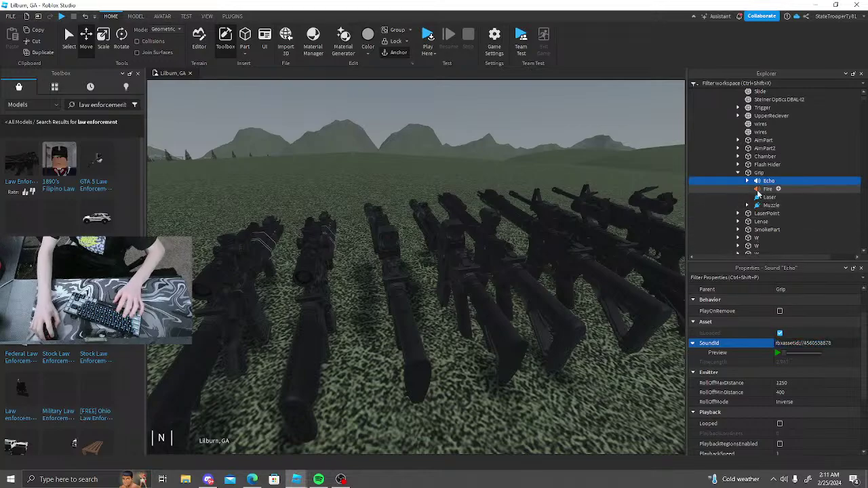
{"action": "left_click_drag", "start_coordinate": [771, 193], "coordinate": [763, 200]}
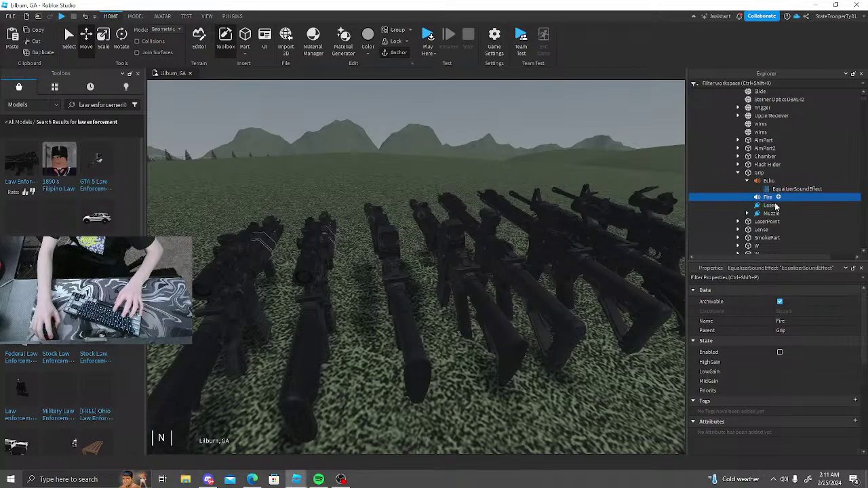
{"action": "left_click", "coordinate": [775, 190]}
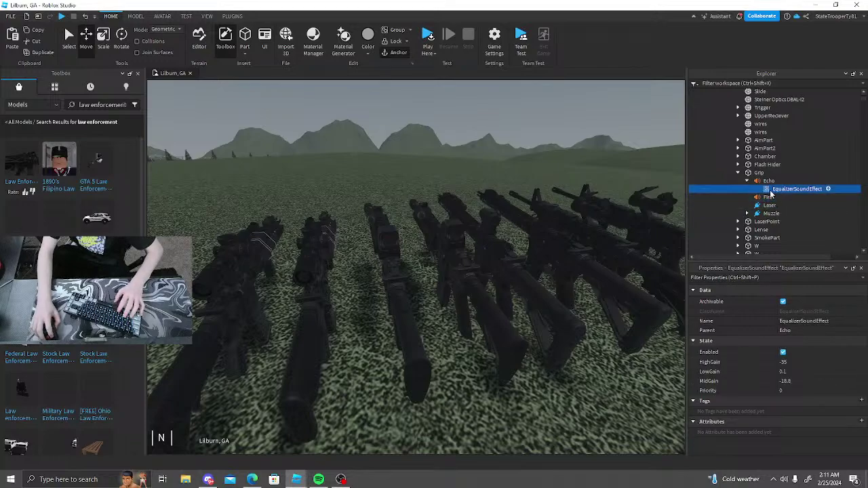
{"action": "mouse_move", "coordinate": [771, 194]}
{"action": "left_mouse_down"}
{"action": "mouse_move", "coordinate": [758, 205]}
{"action": "mouse_move", "coordinate": [762, 198]}
{"action": "left_mouse_up"}
{"action": "right_click", "coordinate": [738, 190]}
{"action": "left_click", "coordinate": [728, 187]}
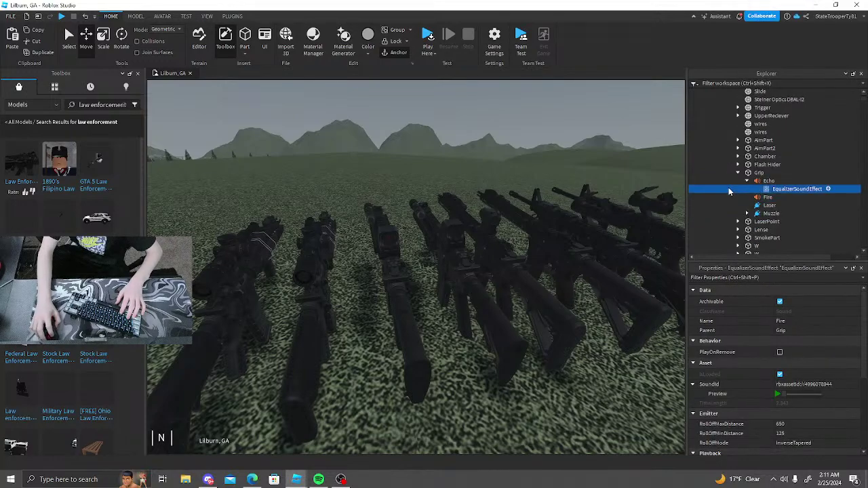
{"action": "right_click", "coordinate": [729, 187]}
{"action": "left_click", "coordinate": [734, 196]}
{"action": "right_click", "coordinate": [734, 197]}
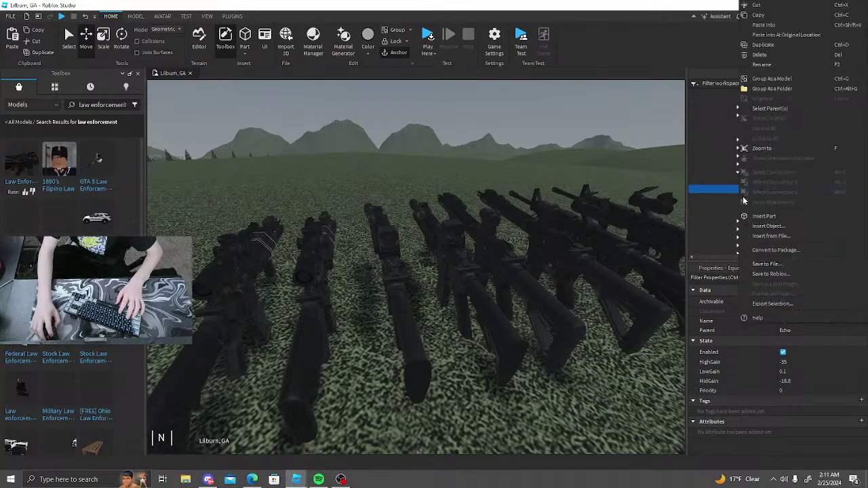
{"action": "left_click", "coordinate": [758, 25]}
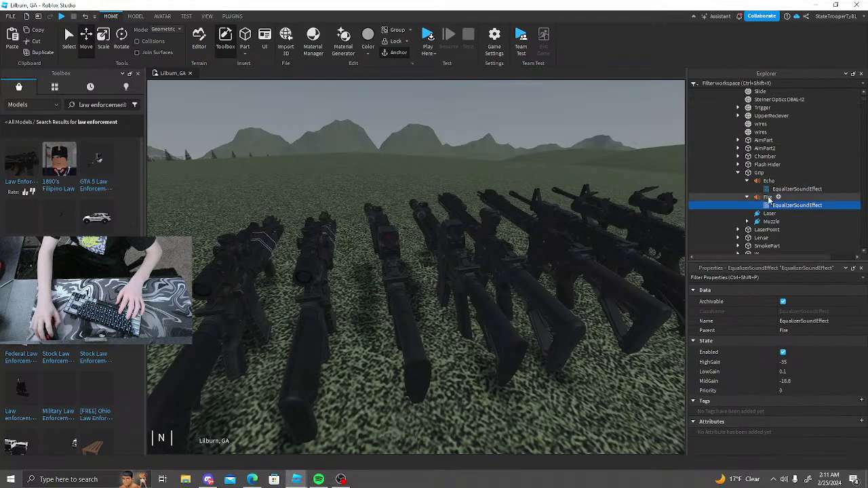
{"action": "left_click", "coordinate": [763, 197]}
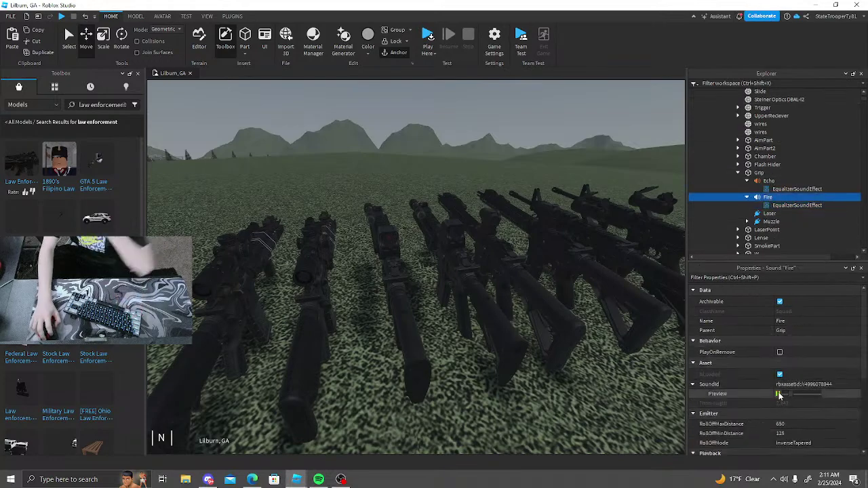
Compare against the M&P15's Fire sound settings, then clear the scene selection.
{"action": "left_click", "coordinate": [496, 312]}
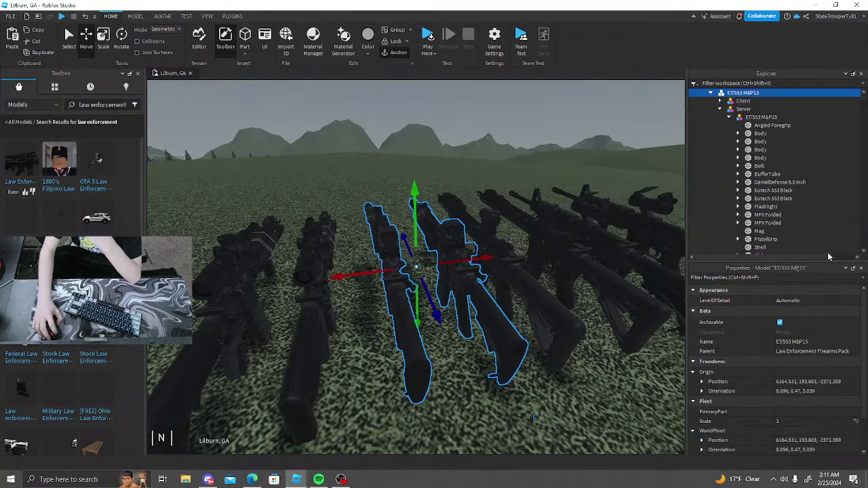
{"action": "scroll", "coordinate": [787, 163], "scroll_direction": "down", "scroll_amount": 3}
{"action": "left_click", "coordinate": [768, 150]}
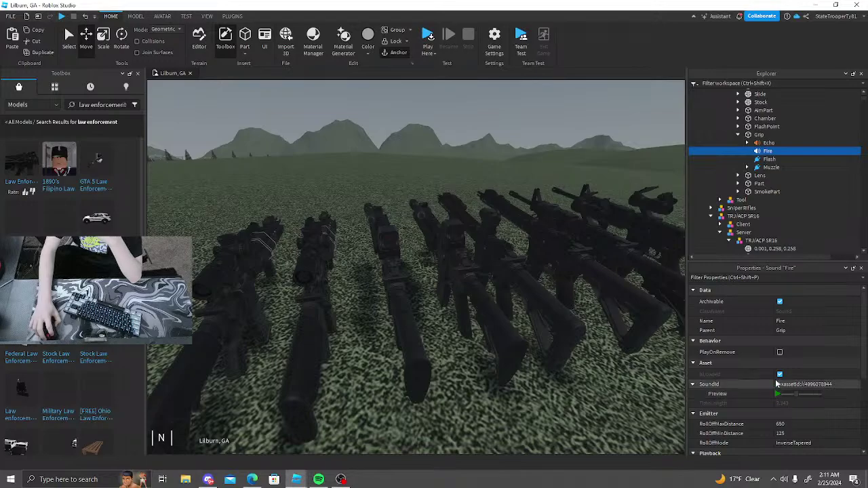
{"action": "left_click", "coordinate": [309, 283]}
{"action": "left_click", "coordinate": [450, 101]}
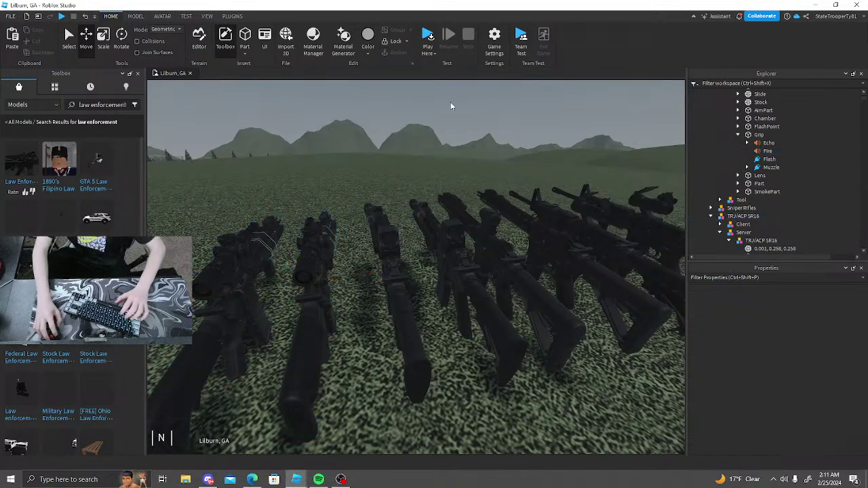
{"action": "scroll", "coordinate": [452, 103], "scroll_direction": "down", "scroll_amount": 10}
{"action": "scroll", "coordinate": [461, 215], "scroll_direction": "up", "scroll_amount": 10}
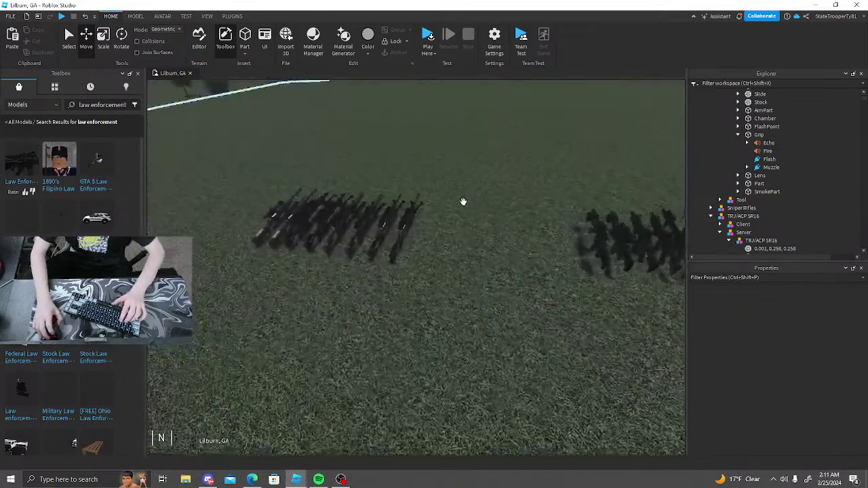
{"action": "scroll", "coordinate": [397, 251], "scroll_direction": "up", "scroll_amount": 10}
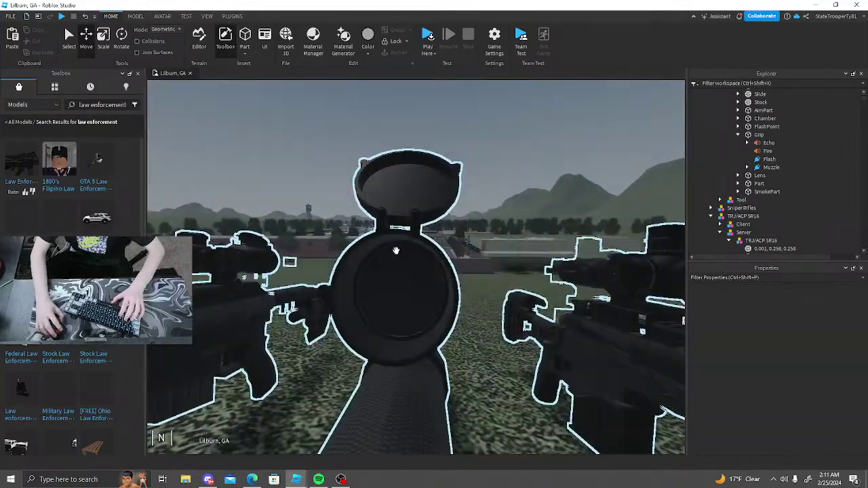
{"action": "left_click", "coordinate": [396, 251]}
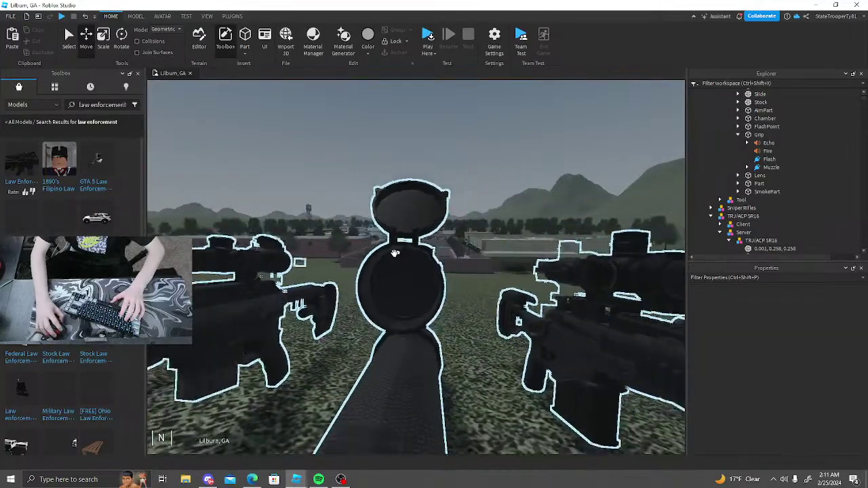
{"action": "scroll", "coordinate": [401, 264], "scroll_direction": "down", "scroll_amount": 10}
{"action": "left_click", "coordinate": [408, 289]}
{"action": "scroll", "coordinate": [407, 287], "scroll_direction": "down", "scroll_amount": 5}
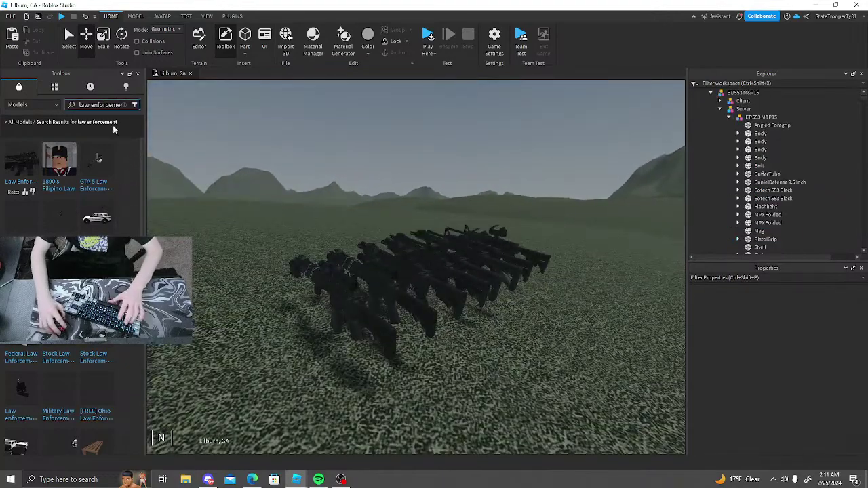
Clear the Explorer search and collapse the SR16 contents and the Map folder.
{"action": "left_click", "coordinate": [126, 107]}
{"action": "key", "text": "a"}
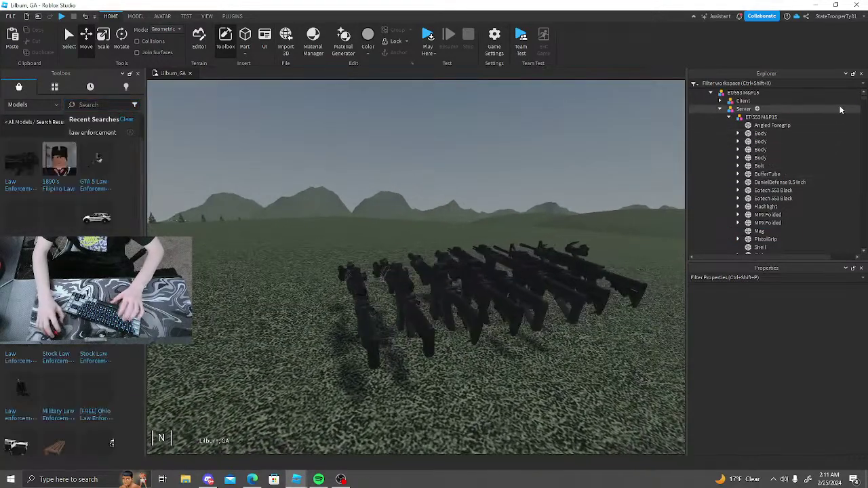
{"action": "left_click", "coordinate": [711, 100]}
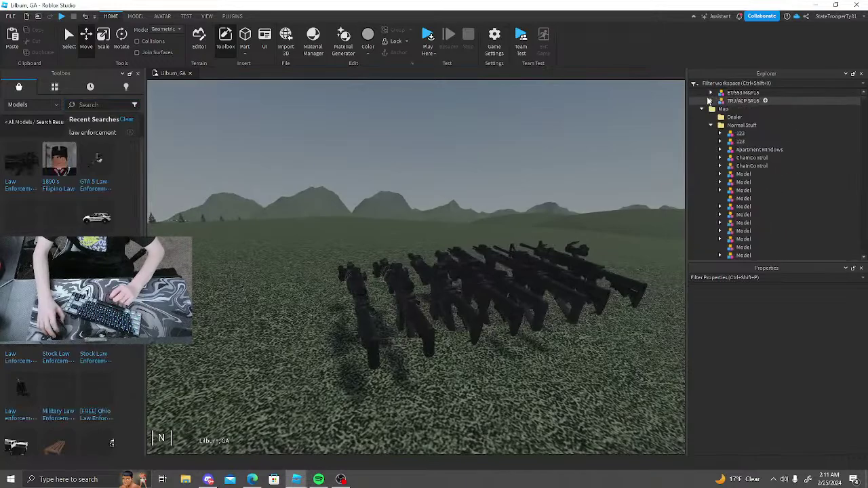
{"action": "scroll", "coordinate": [714, 102], "scroll_direction": "up", "scroll_amount": 3}
{"action": "scroll", "coordinate": [378, 230], "scroll_direction": "up", "scroll_amount": 5}
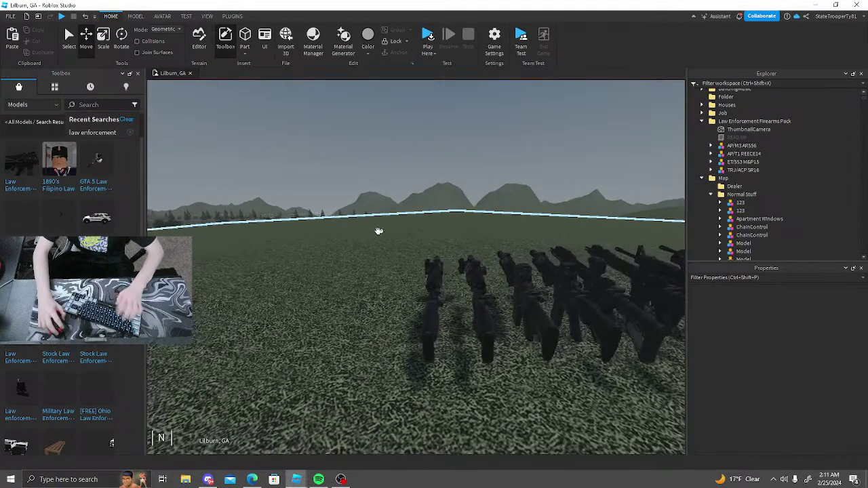
{"action": "scroll", "coordinate": [378, 231], "scroll_direction": "up", "scroll_amount": 8}
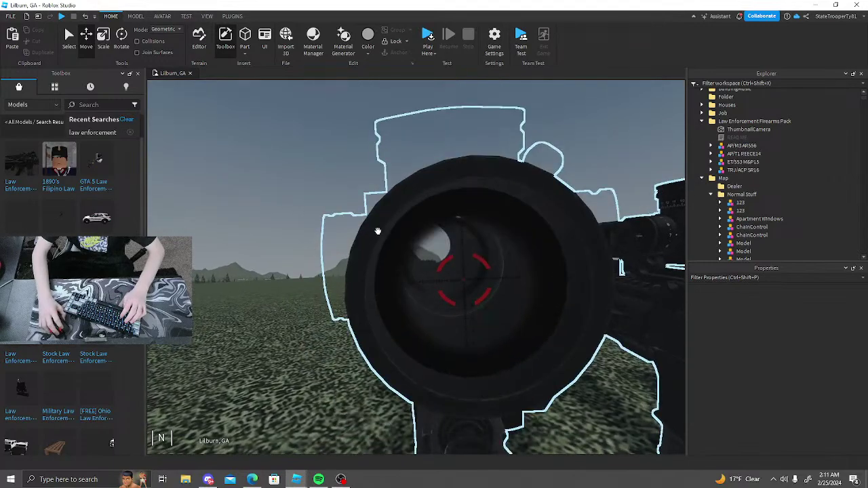
{"action": "scroll", "coordinate": [378, 232], "scroll_direction": "up", "scroll_amount": 2}
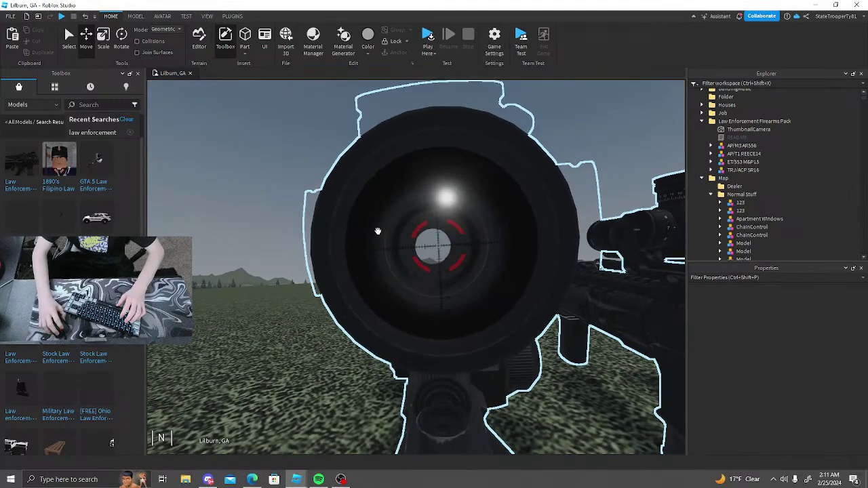
{"action": "scroll", "coordinate": [748, 176], "scroll_direction": "down", "scroll_amount": 3}
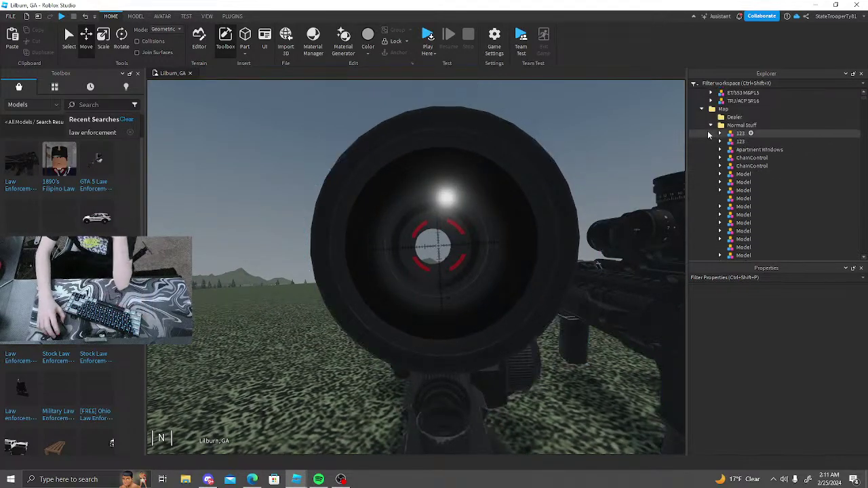
{"action": "left_click", "coordinate": [703, 109]}
{"action": "scroll", "coordinate": [749, 136], "scroll_direction": "up", "scroll_amount": 3}
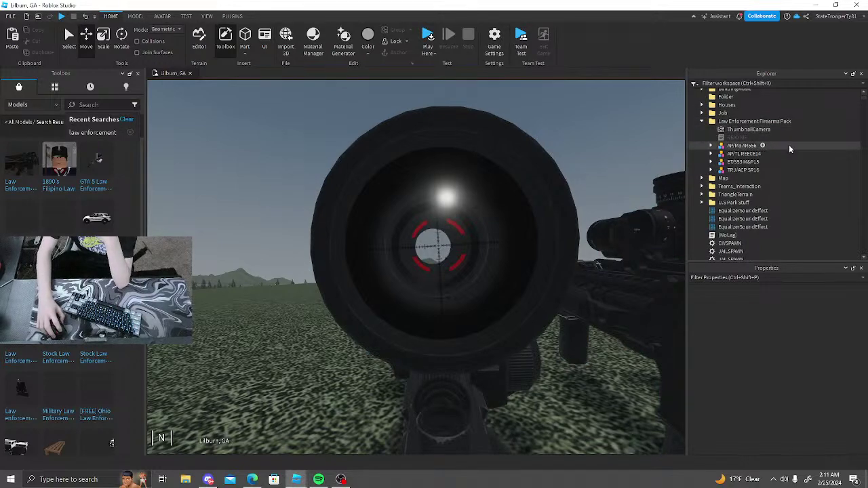
{"action": "left_click_drag", "start_coordinate": [864, 95], "coordinate": [863, 258]}
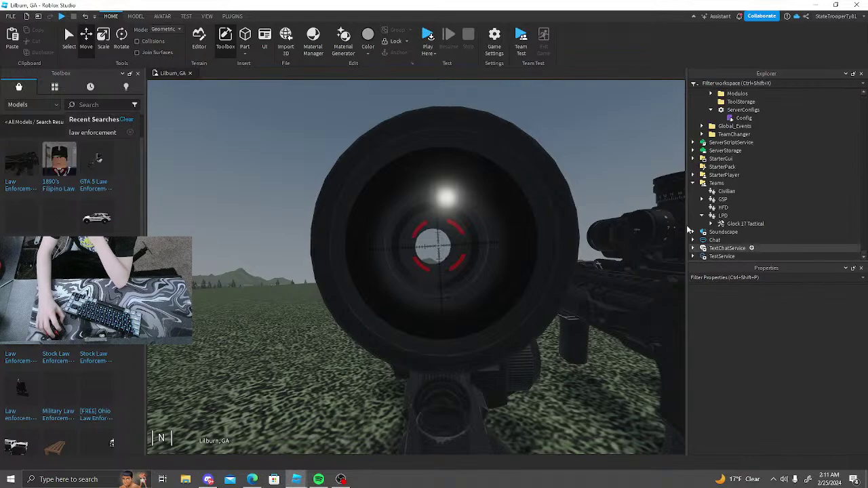
{"action": "right_click_drag", "start_coordinate": [515, 285], "coordinate": [552, 296]}
Select all four gun models and cut them from the Law Enforcement Firearms Pack.
{"action": "left_click", "coordinate": [563, 289]}
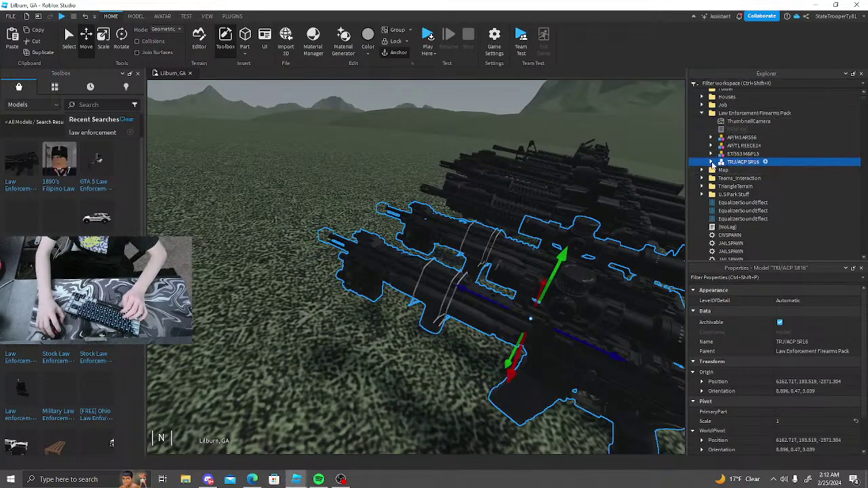
{"action": "left_click", "coordinate": [711, 162]}
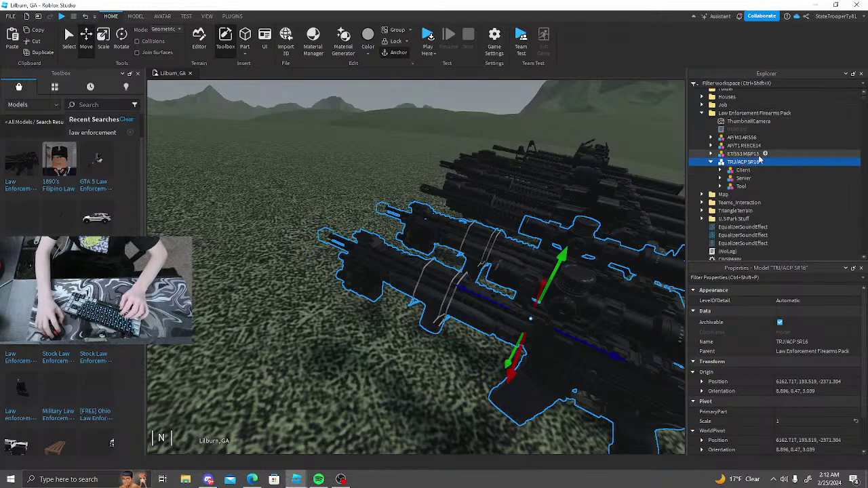
{"action": "left_click", "coordinate": [711, 162]}
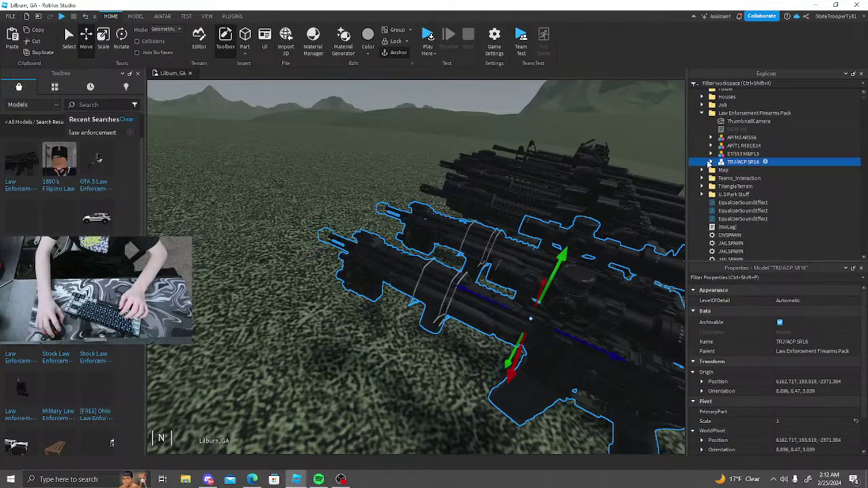
{"action": "left_click", "coordinate": [803, 138], "text": "shift"}
{"action": "right_click", "coordinate": [763, 163]}
{"action": "left_click", "coordinate": [749, 167]}
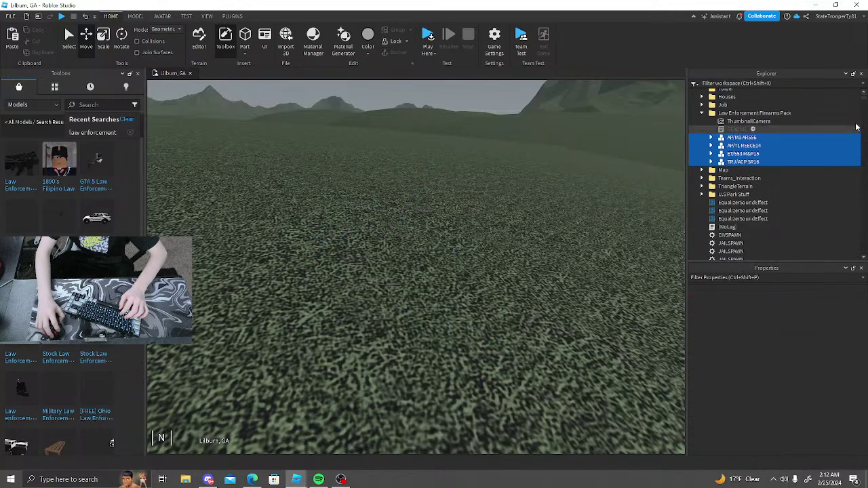
{"action": "scroll", "coordinate": [774, 177], "scroll_direction": "down", "scroll_amount": 10}
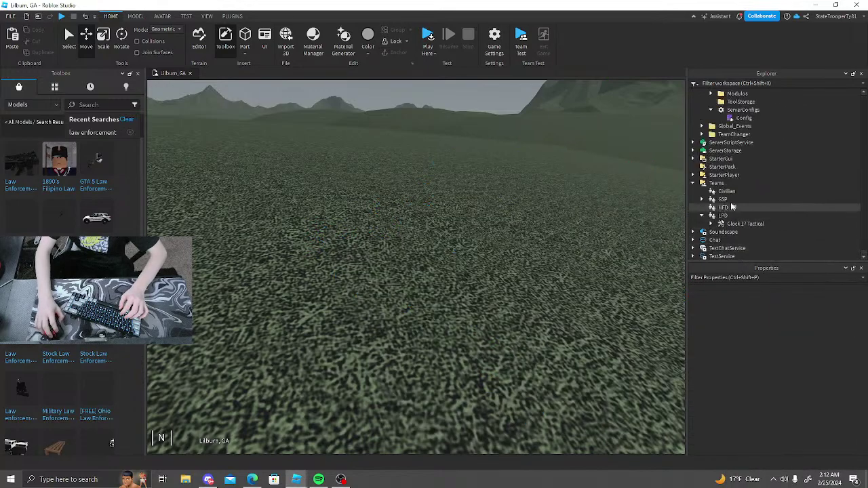
{"action": "scroll", "coordinate": [736, 204], "scroll_direction": "up", "scroll_amount": 10}
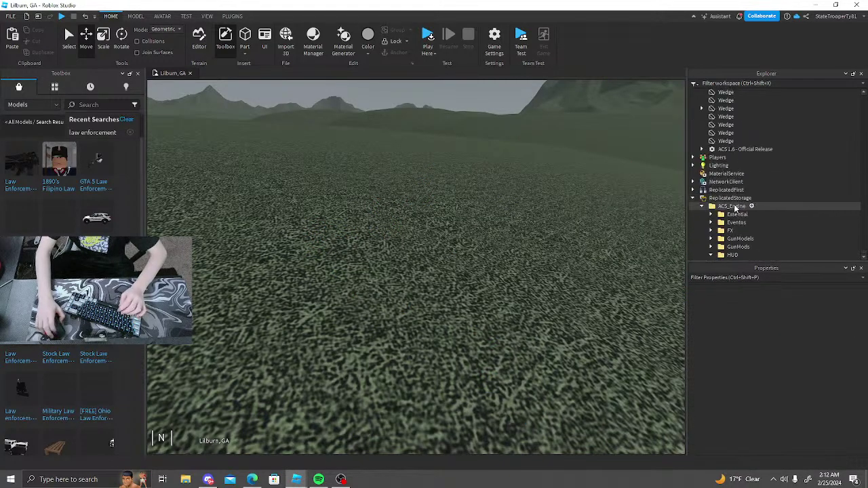
Paste the guns into GunModels and install the ET/553 M&P15's Client, Server and Tool, deleting its empty model.
{"action": "right_click", "coordinate": [719, 239]}
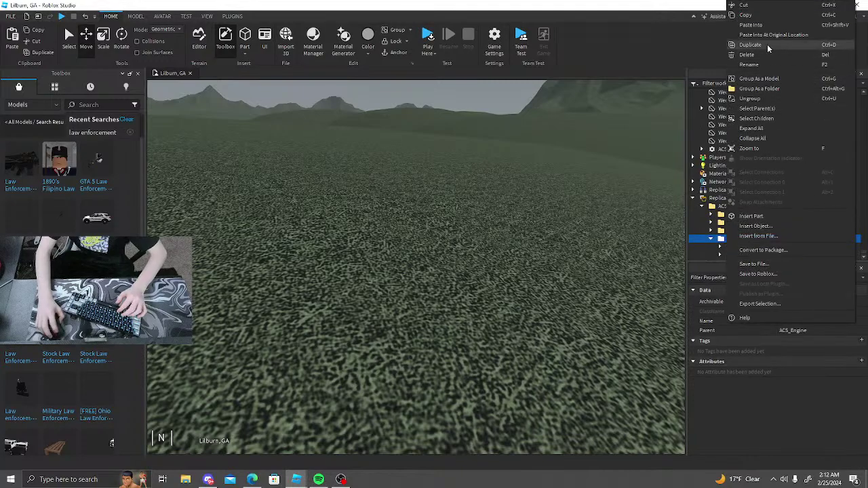
{"action": "left_click", "coordinate": [748, 30]}
{"action": "left_click", "coordinate": [728, 188]}
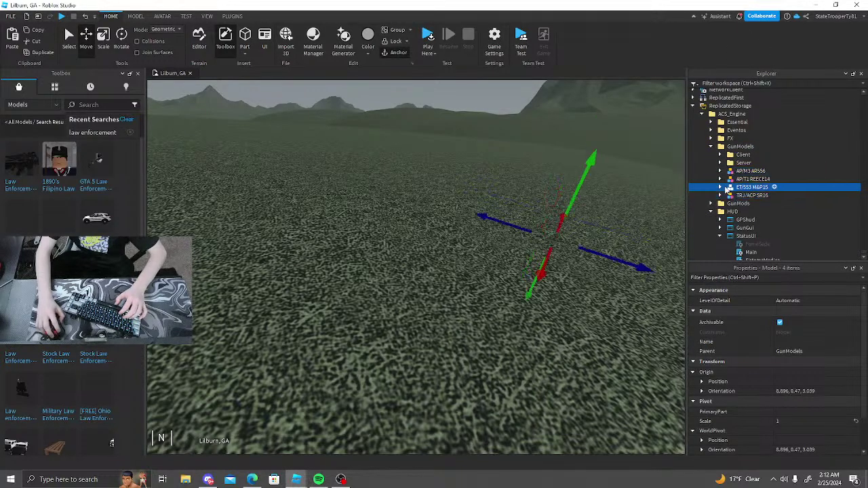
{"action": "left_click", "coordinate": [730, 196]}
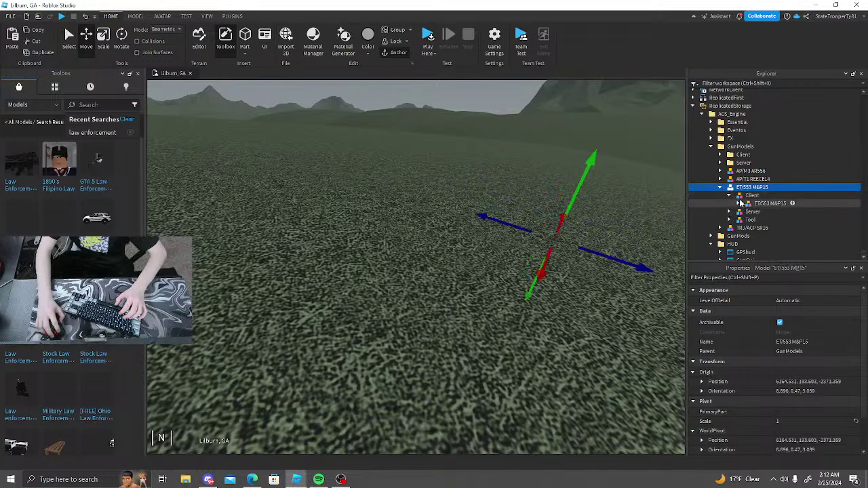
{"action": "left_click", "coordinate": [754, 203]}
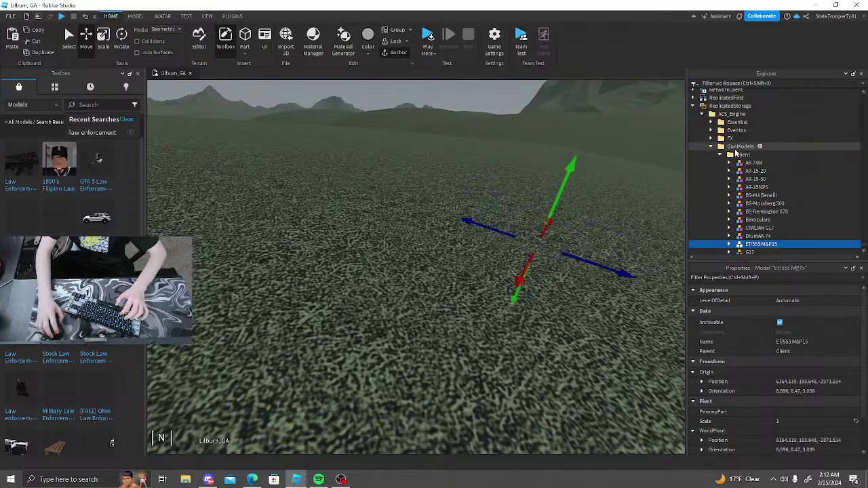
{"action": "left_click", "coordinate": [743, 204]}
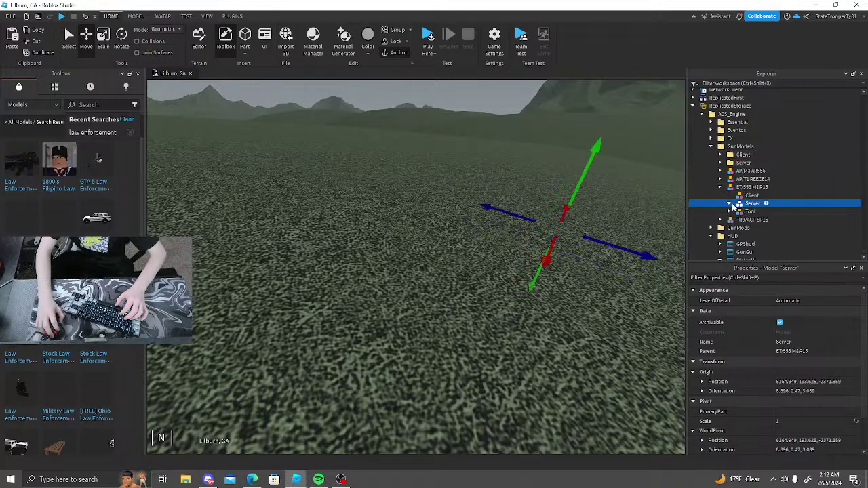
{"action": "left_click", "coordinate": [760, 212]}
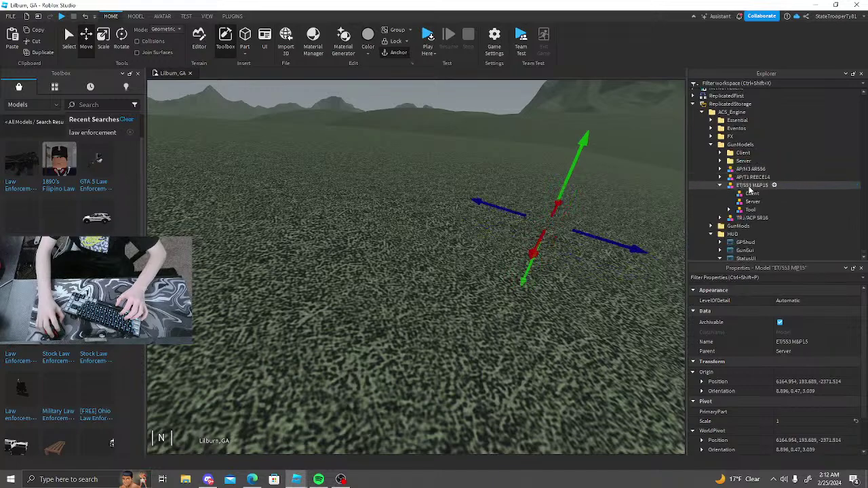
{"action": "left_click_drag", "start_coordinate": [750, 217], "coordinate": [766, 151]}
{"action": "scroll", "coordinate": [768, 159], "scroll_direction": "up", "scroll_amount": 5}
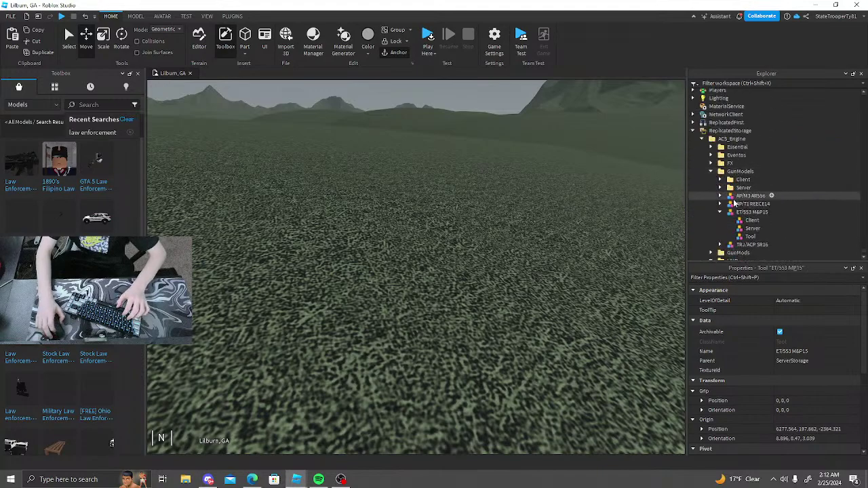
{"action": "scroll", "coordinate": [726, 210], "scroll_direction": "down", "scroll_amount": 2}
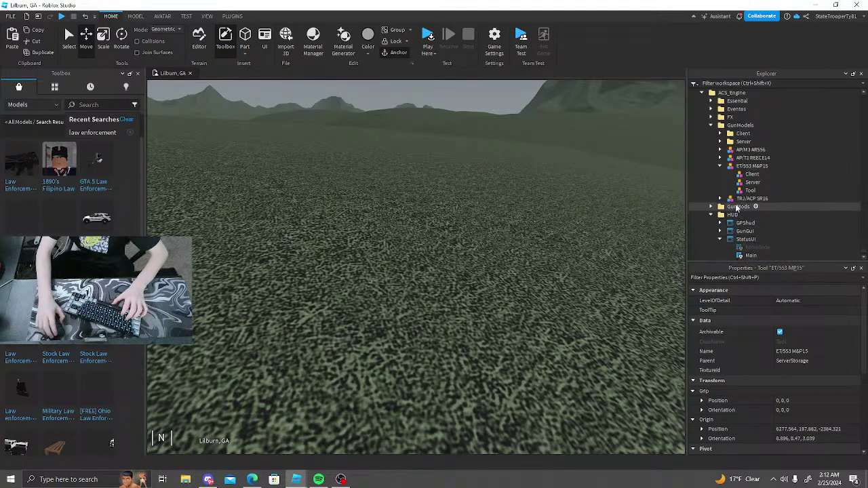
{"action": "key", "text": "Delete"}
Move the AP/T1 RECCE14's Client and Server models into GunModels and its Tool into ServerStorage.
{"action": "left_click", "coordinate": [720, 157]}
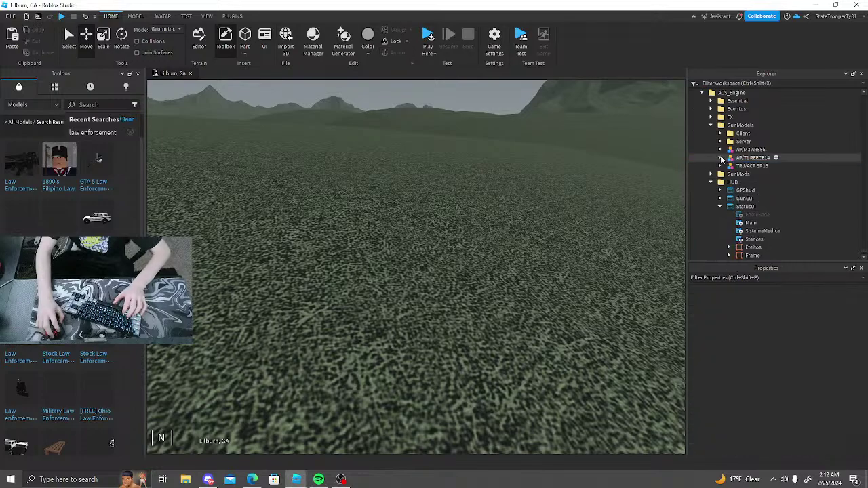
{"action": "left_click", "coordinate": [728, 166]}
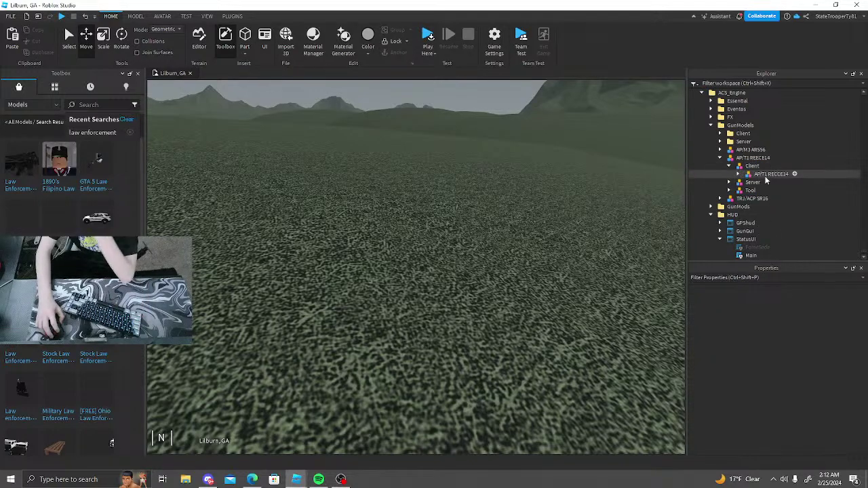
{"action": "left_click_drag", "start_coordinate": [768, 174], "coordinate": [739, 134]}
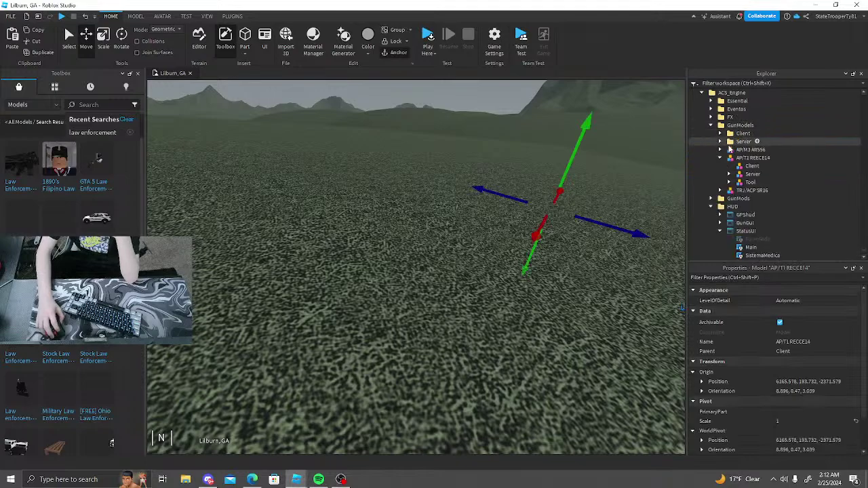
{"action": "left_click_drag", "start_coordinate": [753, 181], "coordinate": [745, 144]}
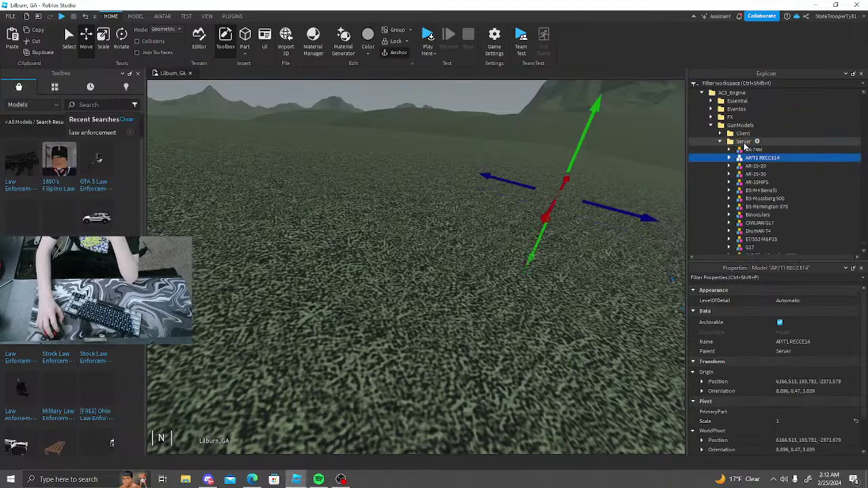
{"action": "left_click", "coordinate": [720, 141]}
{"action": "left_click_drag", "start_coordinate": [753, 190], "coordinate": [765, 203]}
{"action": "scroll", "coordinate": [758, 207], "scroll_direction": "up", "scroll_amount": 5}
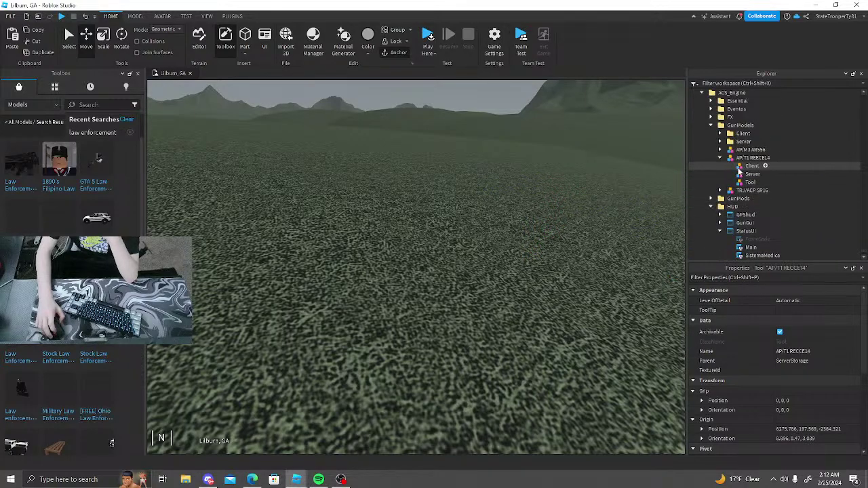
{"action": "left_click", "coordinate": [732, 158]}
Install the AP/M3 AR556's Client, Server and Tool models, then delete its empty model.
{"action": "left_click", "coordinate": [721, 151]}
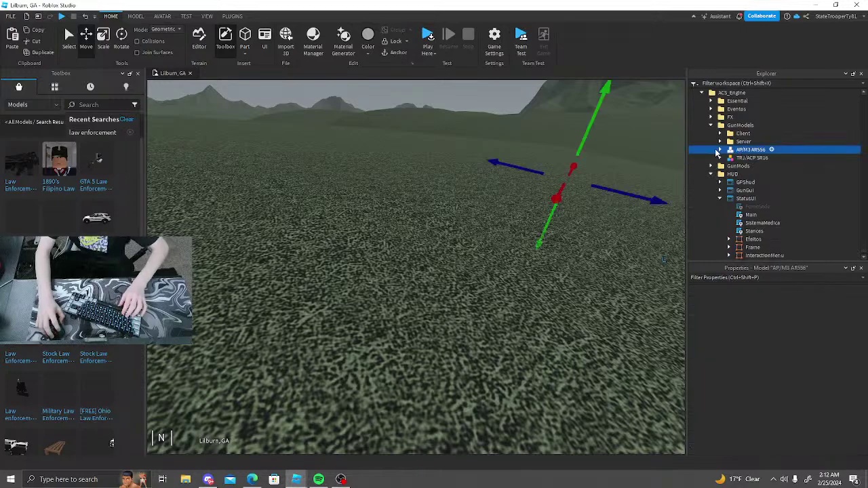
{"action": "left_click_drag", "start_coordinate": [735, 163], "coordinate": [746, 133]}
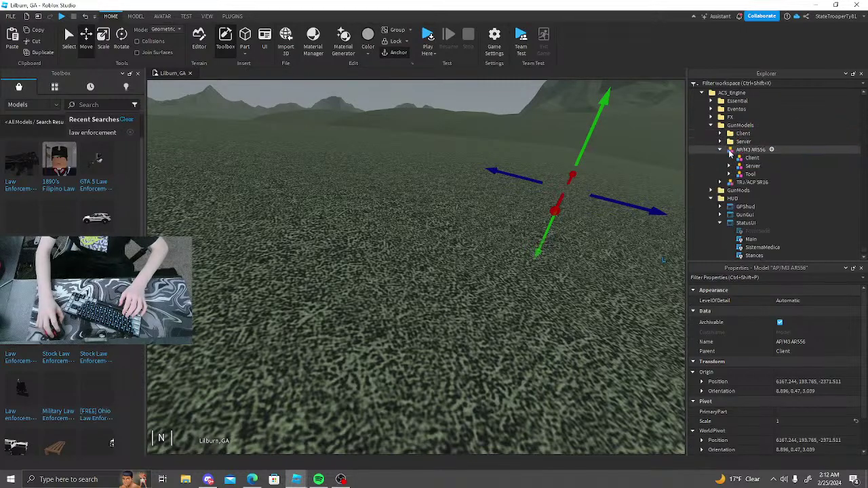
{"action": "left_click_drag", "start_coordinate": [755, 174], "coordinate": [740, 141]}
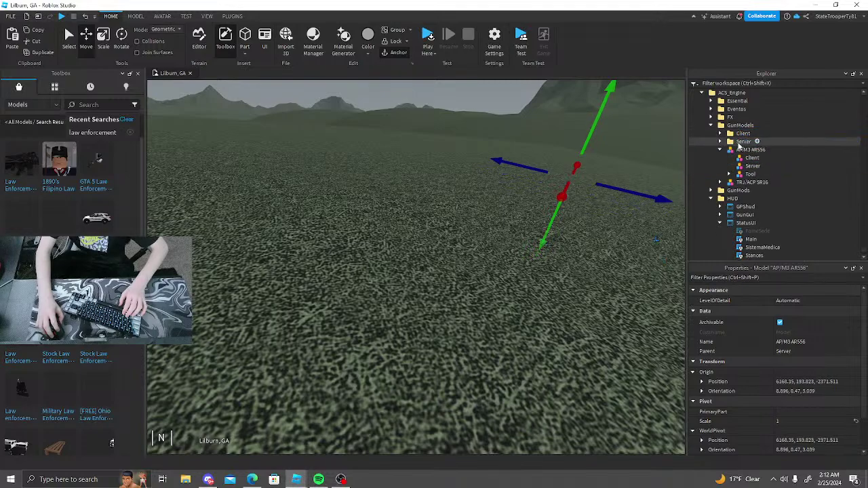
{"action": "left_click", "coordinate": [741, 175]}
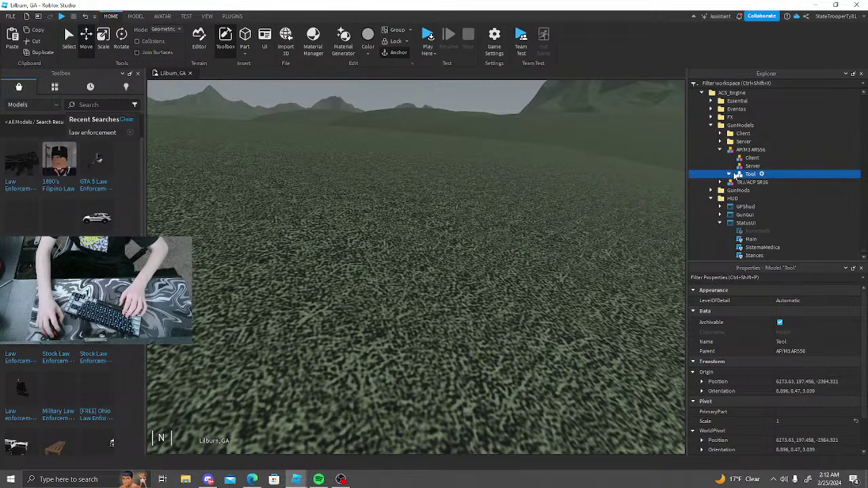
{"action": "left_click", "coordinate": [729, 174]}
{"action": "left_click_drag", "start_coordinate": [753, 183], "coordinate": [724, 217]}
{"action": "scroll", "coordinate": [754, 163], "scroll_direction": "up", "scroll_amount": 5}
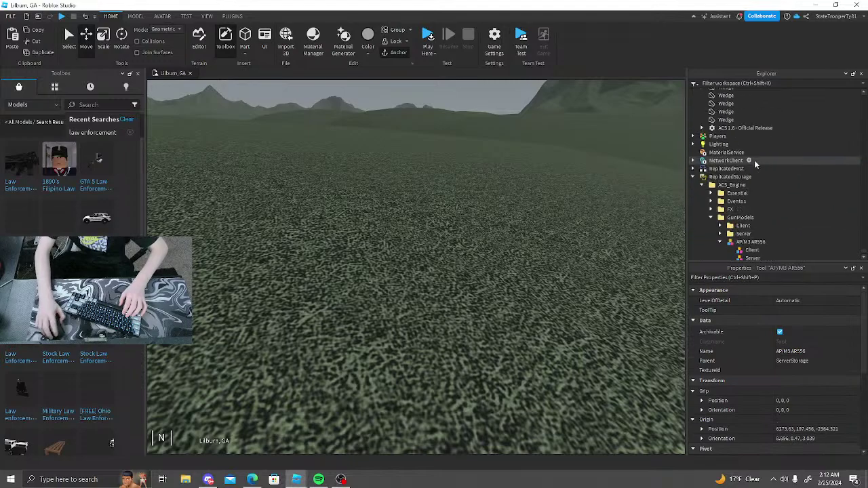
{"action": "scroll", "coordinate": [752, 175], "scroll_direction": "down", "scroll_amount": 3}
{"action": "key", "text": "Delete"}
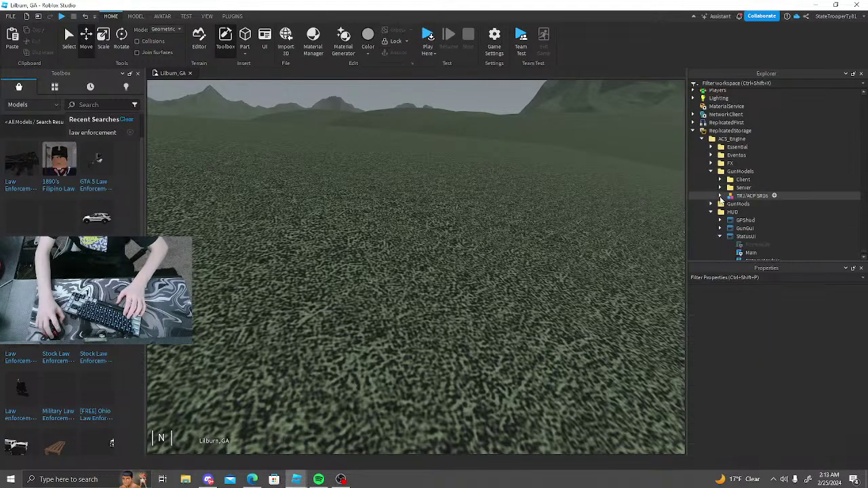
Install the TRJ/ACP SR16's Client, Server and Tool models, then delete its empty model.
{"action": "left_click_drag", "start_coordinate": [750, 196], "coordinate": [744, 180]}
{"action": "scroll", "coordinate": [741, 226], "scroll_direction": "up", "scroll_amount": 15}
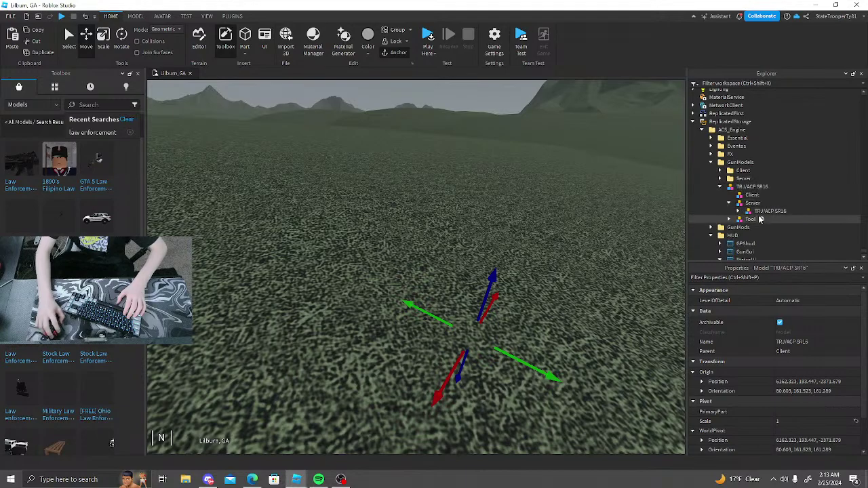
{"action": "left_click_drag", "start_coordinate": [750, 210], "coordinate": [744, 179]}
{"action": "scroll", "coordinate": [766, 193], "scroll_direction": "up", "scroll_amount": 12}
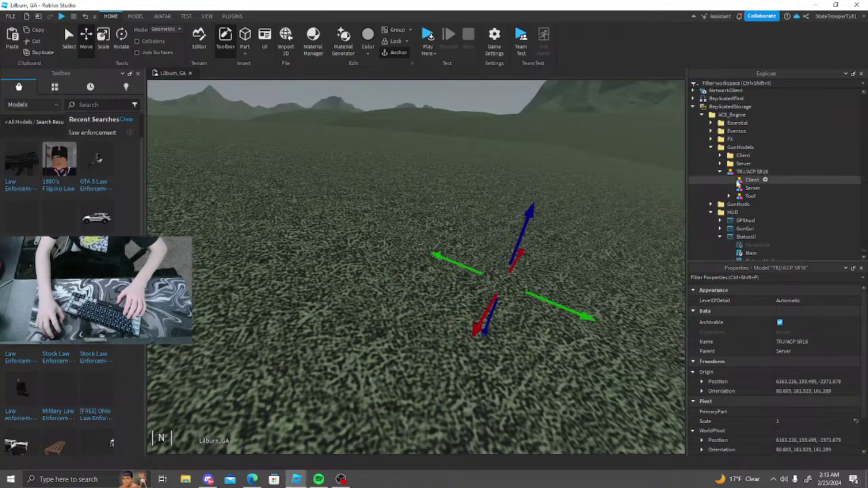
{"action": "left_click", "coordinate": [730, 196]}
{"action": "left_click_drag", "start_coordinate": [749, 204], "coordinate": [768, 151]}
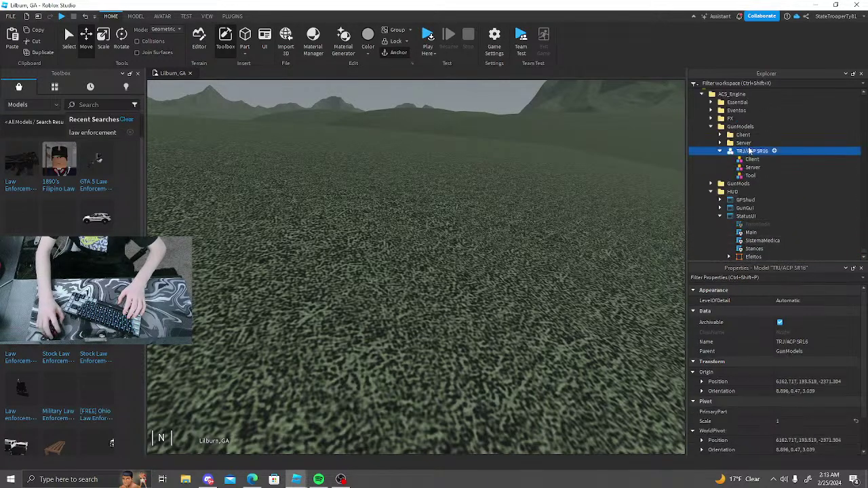
{"action": "key", "text": "Delete"}
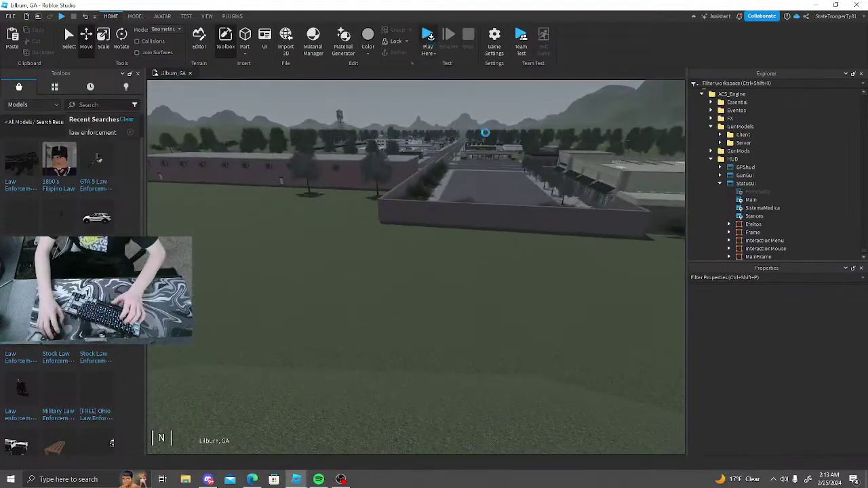
Start a play test of the Lilburn map with F5, close the Monmouth County window, and view the parked police patrol vehicles.
{"action": "key", "text": "F5"}
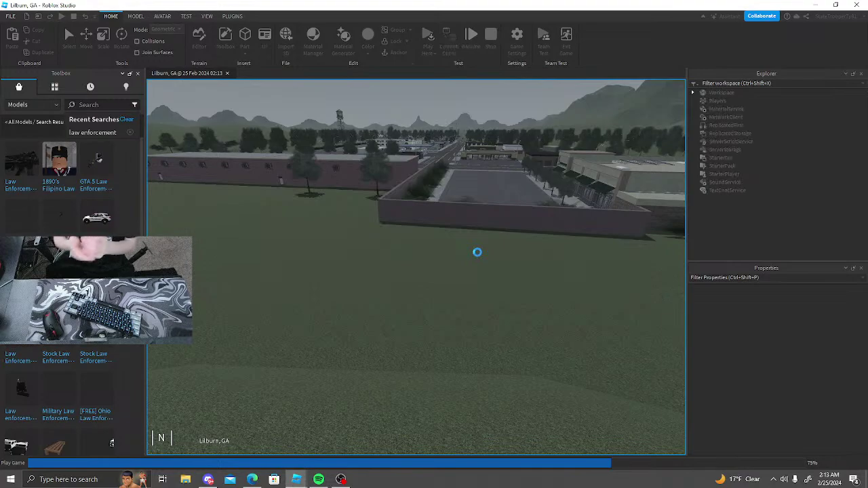
{"action": "mouse_move", "coordinate": [296, 480]}
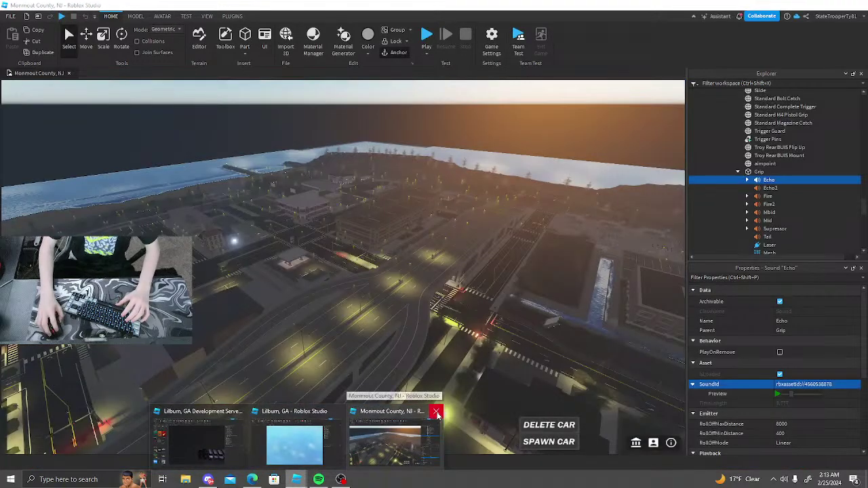
{"action": "left_click", "coordinate": [438, 413]}
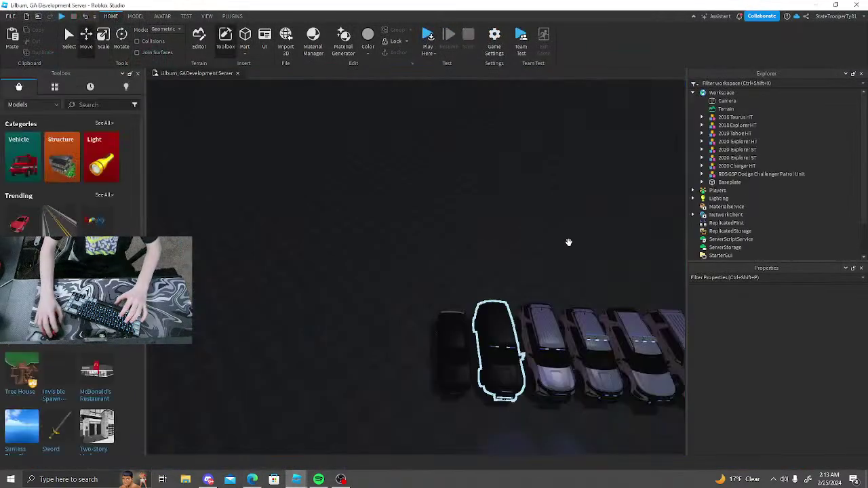
{"action": "right_click_drag", "start_coordinate": [569, 242], "coordinate": [539, 256]}
{"action": "right_click_drag", "start_coordinate": [475, 407], "coordinate": [435, 41]}
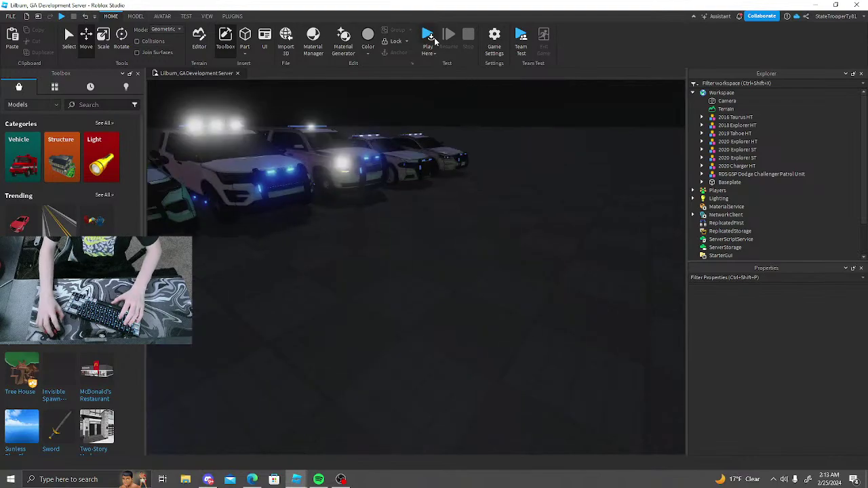
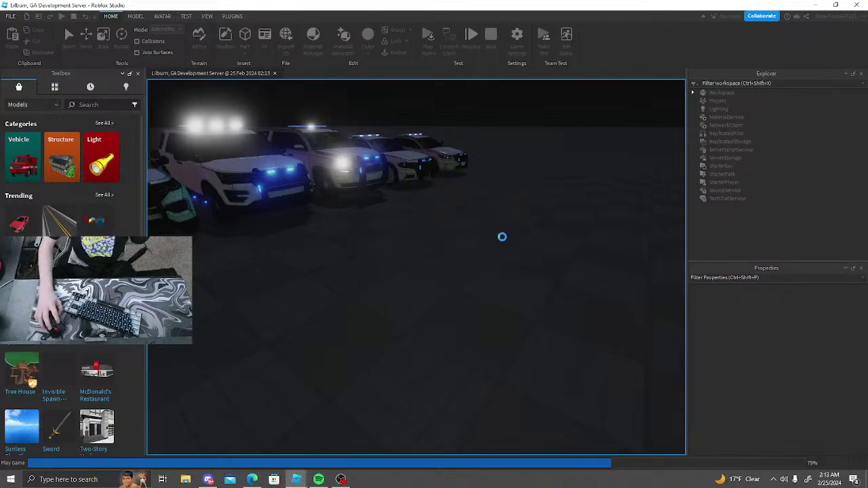
Switch to the Lilburn, GA Studio window and steer the avatar across the grass toward the long wall.
{"action": "mouse_move", "coordinate": [303, 486]}
{"action": "left_click", "coordinate": [337, 444]}
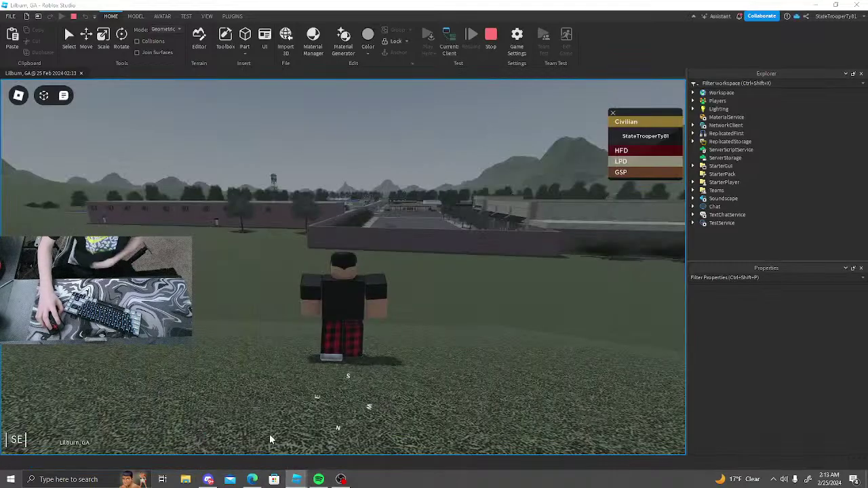
{"action": "mouse_move", "coordinate": [296, 480]}
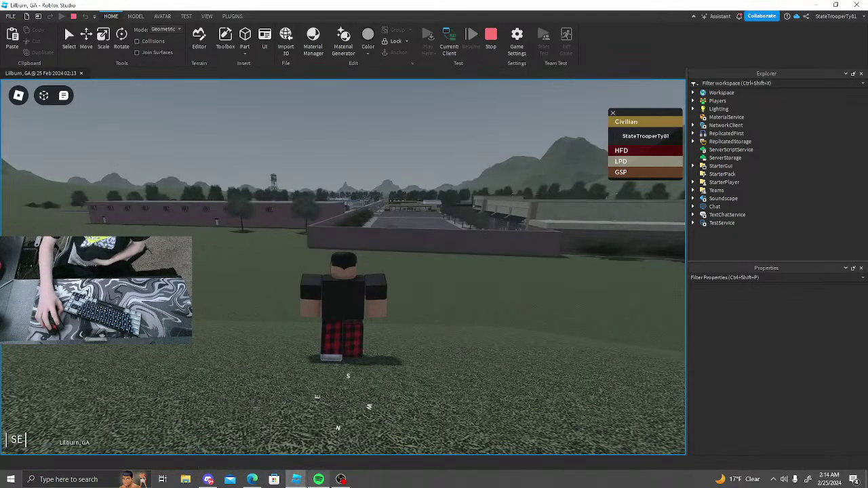
{"action": "left_click", "coordinate": [311, 460]}
{"action": "right_click_drag", "start_coordinate": [339, 305], "coordinate": [407, 305]}
{"action": "key", "text": "w"}
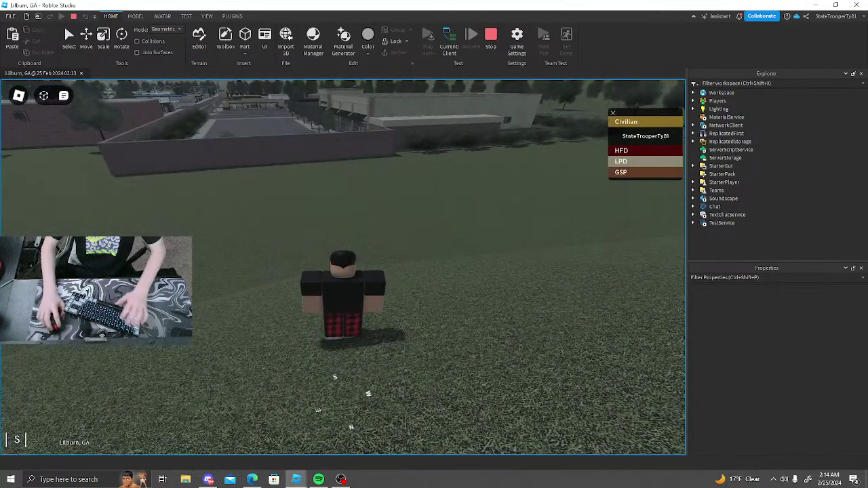
{"action": "right_click_drag", "start_coordinate": [339, 305], "coordinate": [393, 285]}
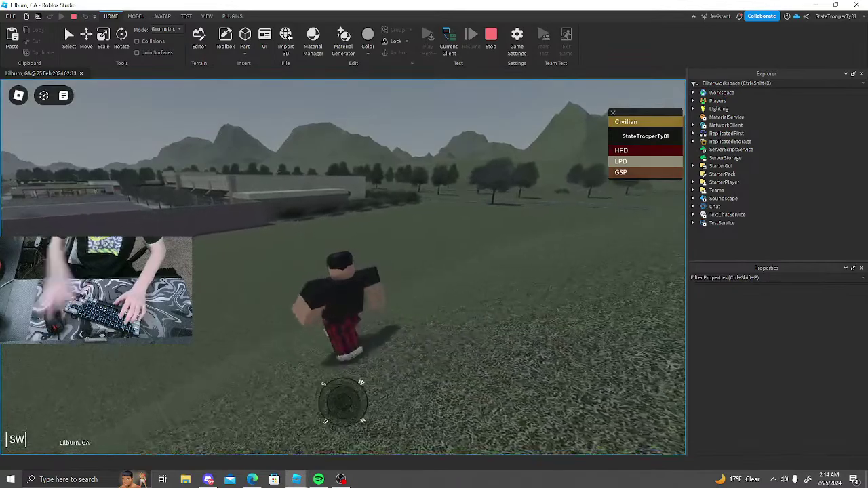
{"action": "right_click_drag", "start_coordinate": [425, 256], "coordinate": [385, 349]}
Chat the command 'Give me all' to receive every tool.
{"action": "key", "text": "slash"}
{"action": "type", "text": "Give me all"}
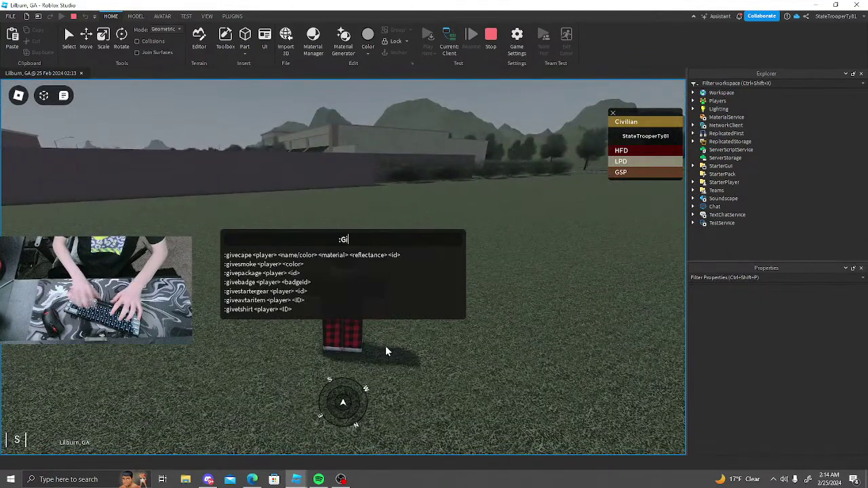
{"action": "key", "text": "Return"}
Move the AP/M3 AR556 into hotbar slot 1 and equip it.
{"action": "key", "text": "grave"}
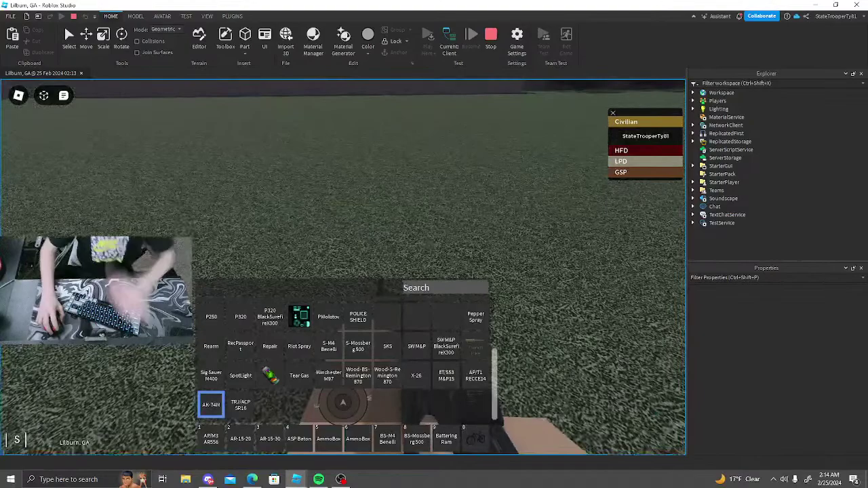
{"action": "left_click_drag", "start_coordinate": [214, 412], "coordinate": [240, 406]}
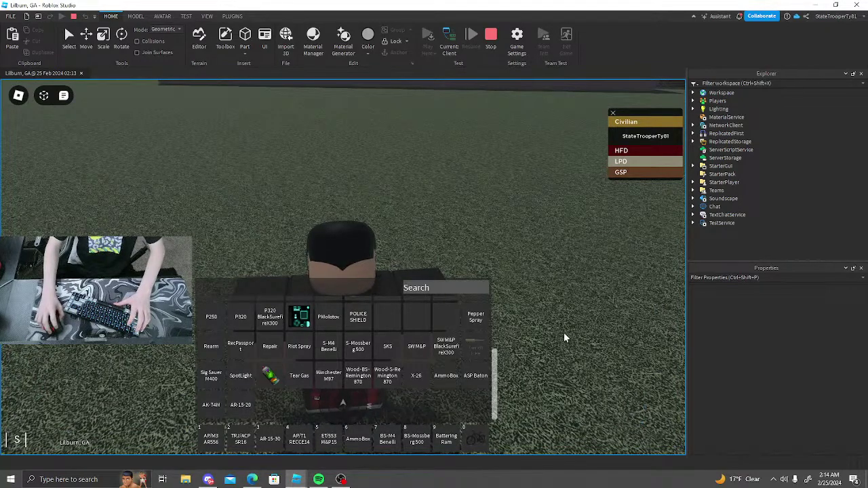
{"action": "key", "text": "grave"}
{"action": "key", "text": "1"}
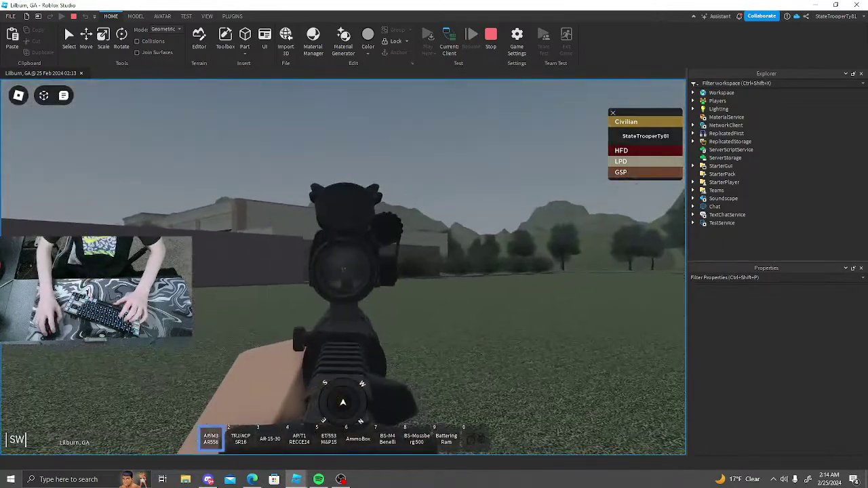
Fire the AP/M3 AR556, then switch to the TRJ/ACP SR16 and fire a scoped shot.
{"action": "left_click", "coordinate": [343, 266]}
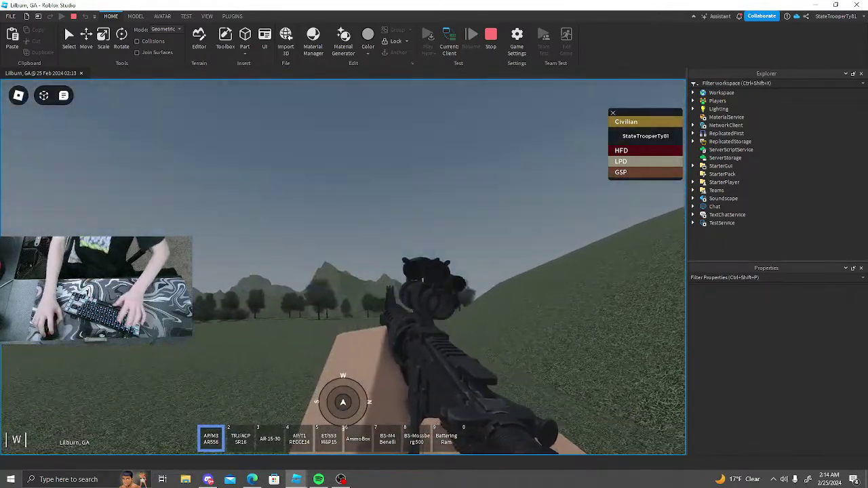
{"action": "key", "text": "2"}
{"action": "right_click", "coordinate": [344, 267]}
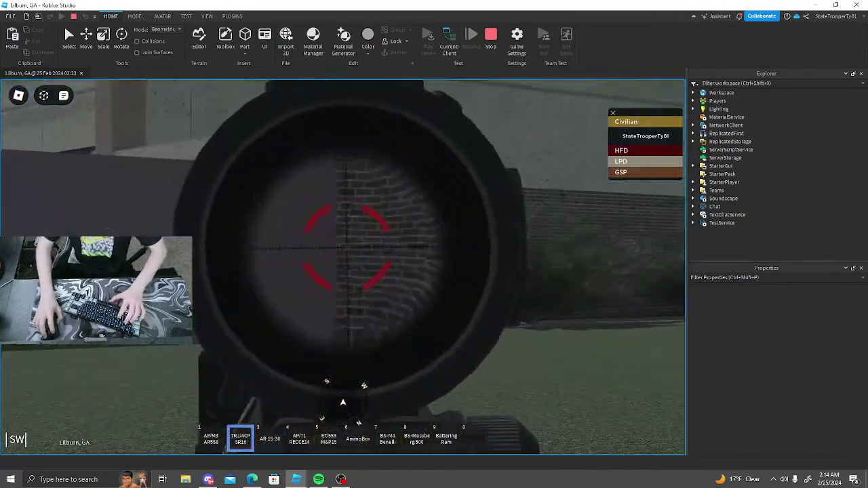
{"action": "left_click", "coordinate": [343, 266]}
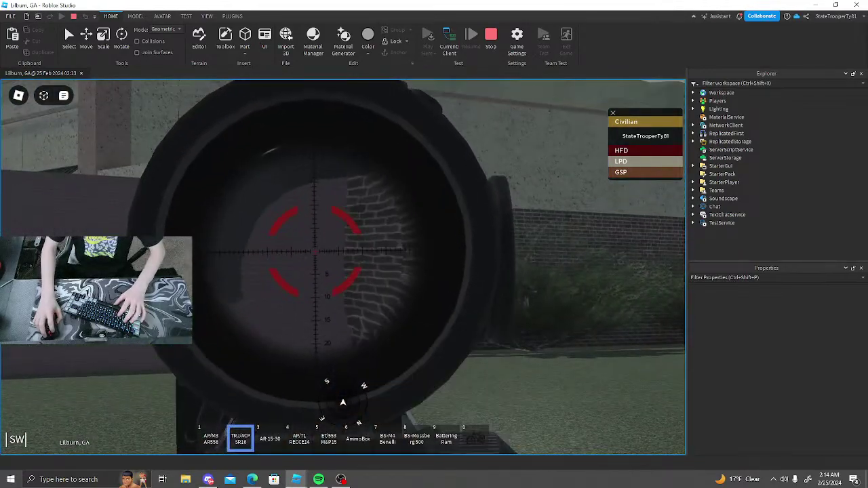
{"action": "right_click", "coordinate": [343, 266]}
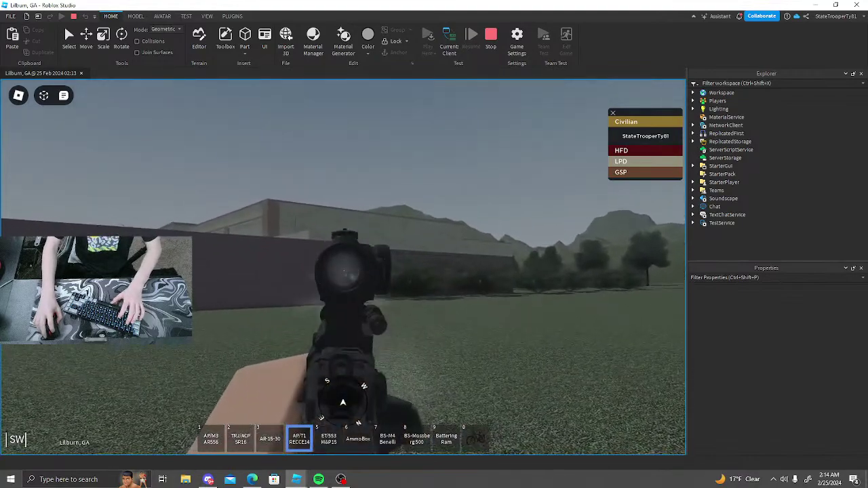
Keep aiming down the SR16 scope and firing shots across the field.
{"action": "left_click", "coordinate": [344, 266]}
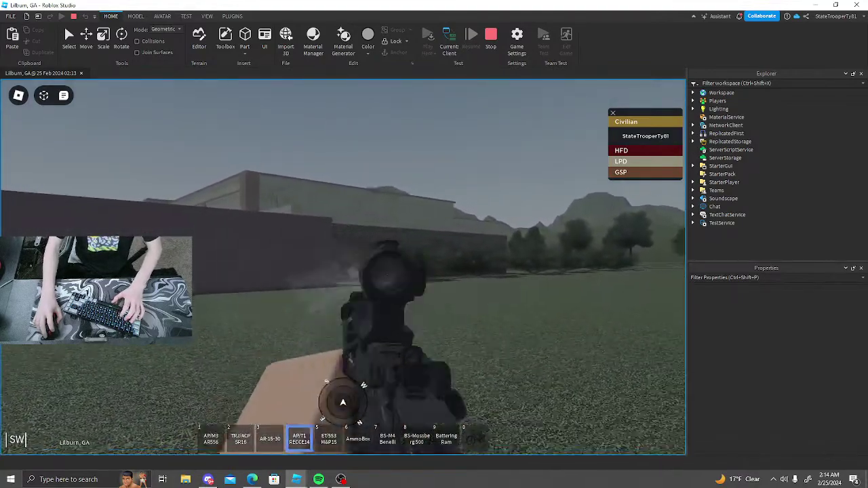
{"action": "right_click", "coordinate": [343, 267]}
{"action": "right_click", "coordinate": [343, 266]}
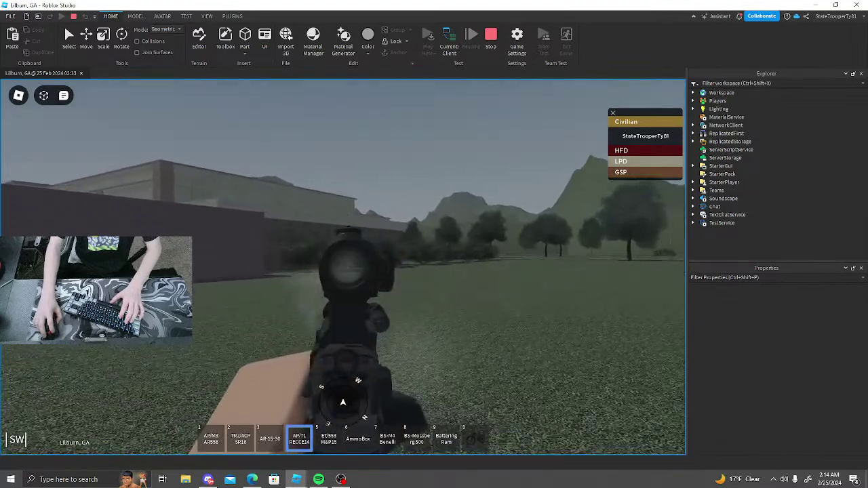
{"action": "right_click", "coordinate": [343, 266]}
{"action": "right_click", "coordinate": [343, 266]}
{"action": "left_click", "coordinate": [344, 267]}
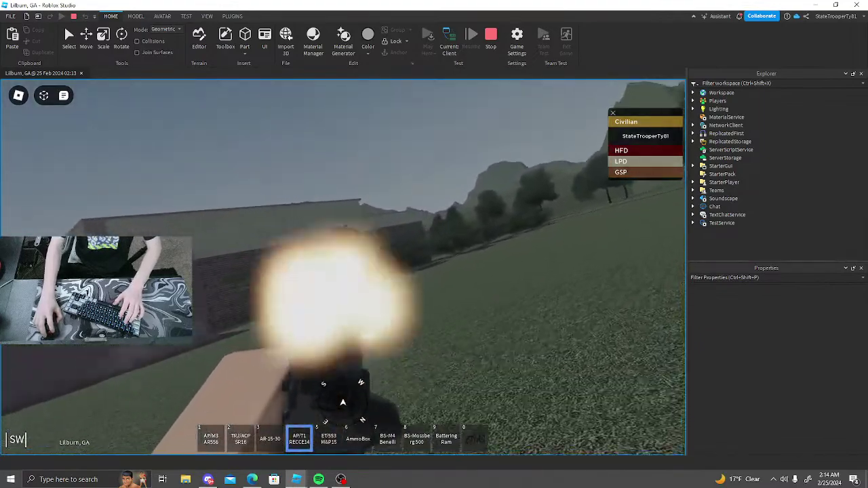
{"action": "right_click", "coordinate": [343, 266]}
{"action": "right_click", "coordinate": [343, 267]}
{"action": "right_click", "coordinate": [343, 266]}
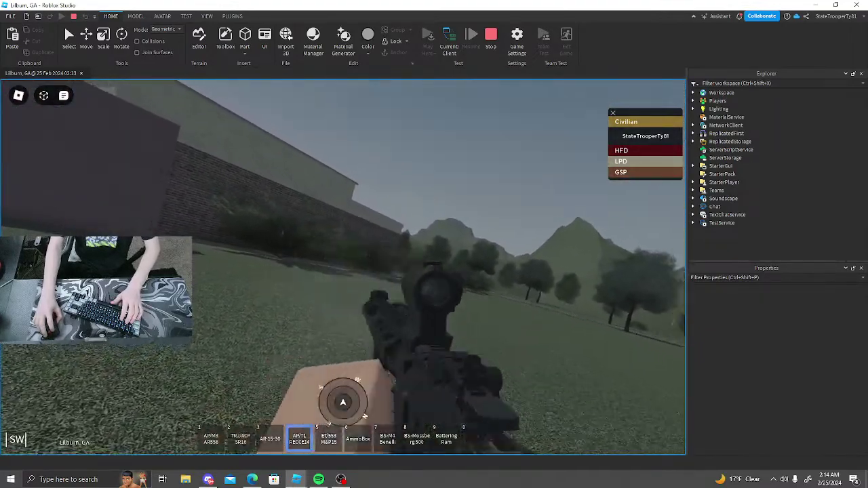
Turn toward the brick wall, aim, advance and fire at it.
{"action": "key", "text": "w"}
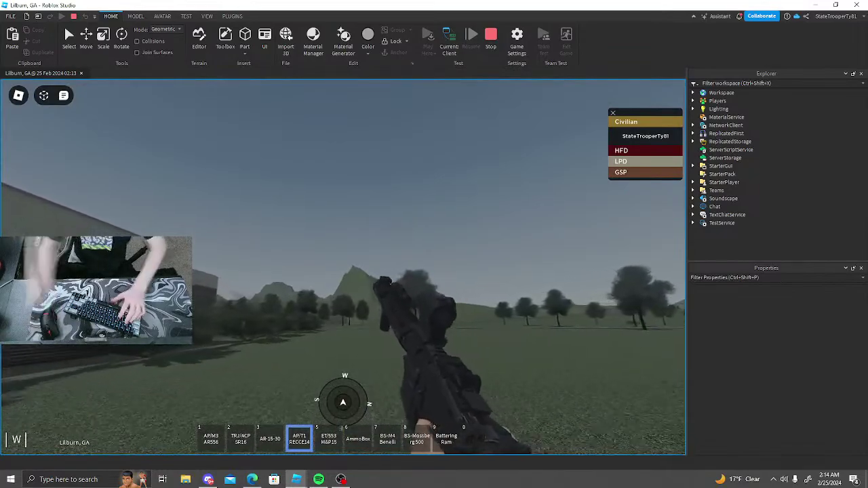
{"action": "key", "text": "s"}
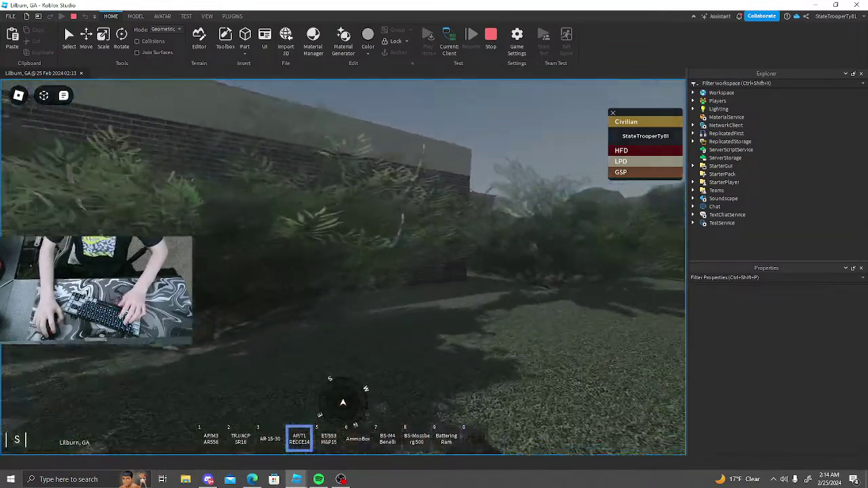
{"action": "right_click", "coordinate": [344, 266]}
{"action": "key", "text": "w"}
{"action": "left_click", "coordinate": [344, 267]}
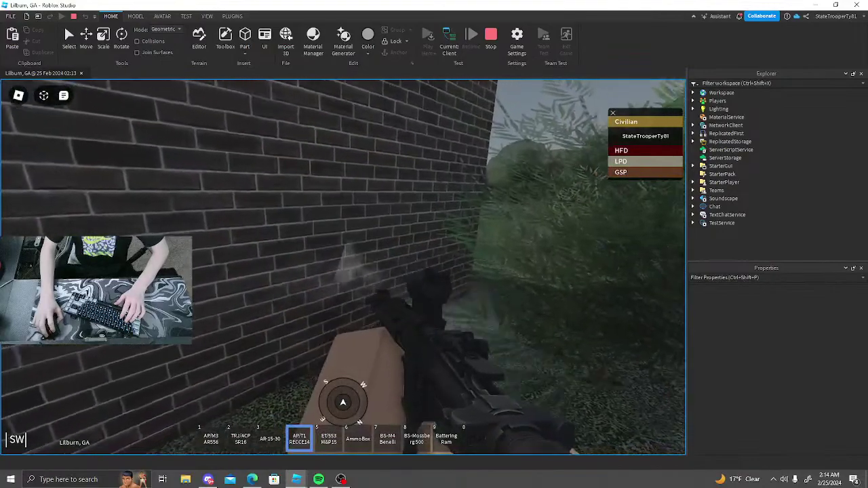
Switch to the ET/553 M&P15 and fire it at the wall and the wall corner.
{"action": "key", "text": "5"}
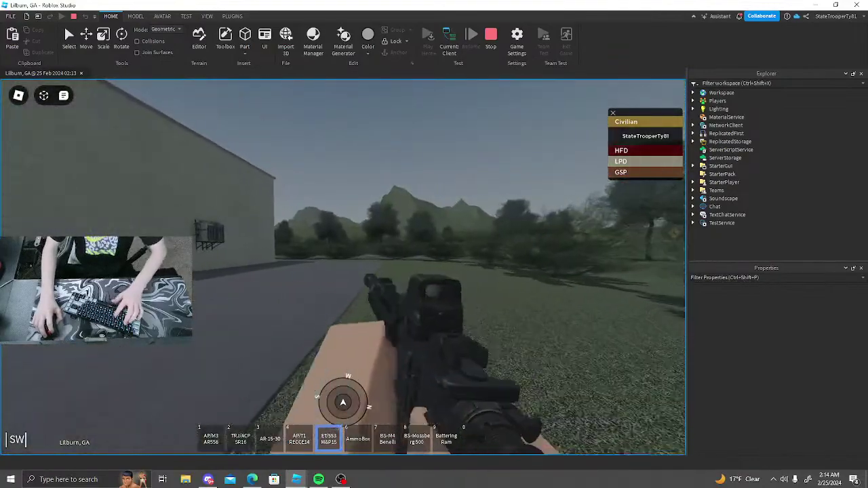
{"action": "right_click", "coordinate": [343, 267]}
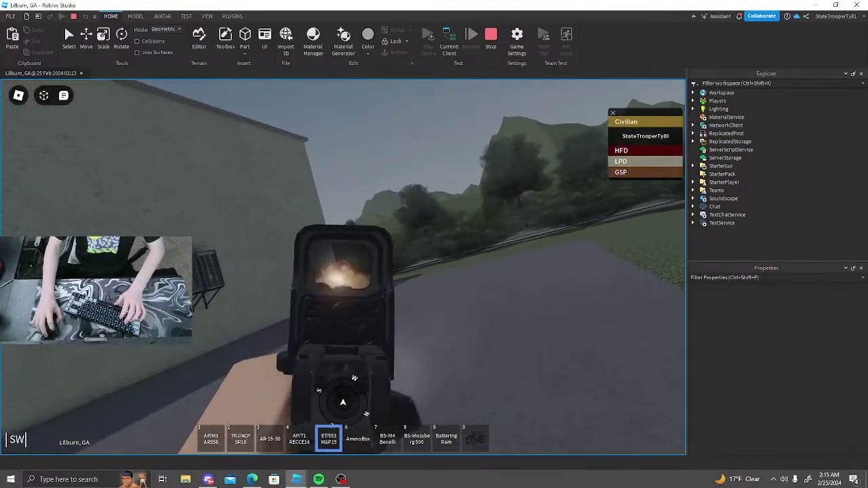
{"action": "left_click_drag", "start_coordinate": [343, 266], "coordinate": [343, 268]}
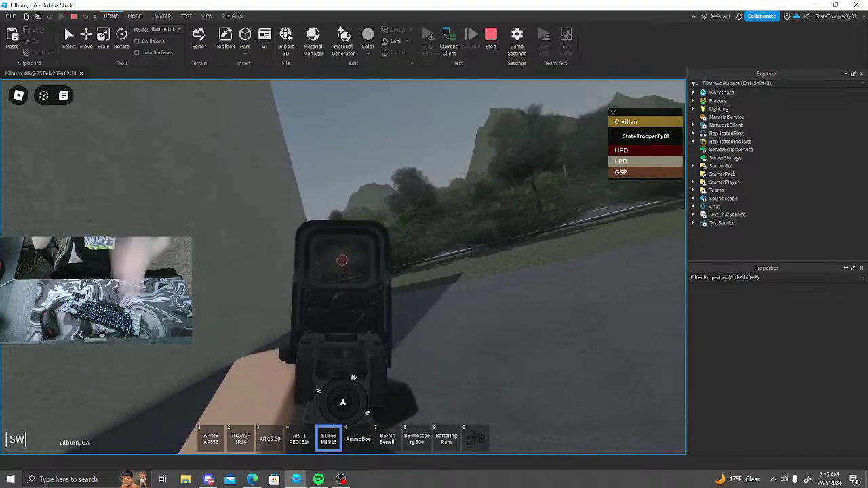
{"action": "right_click_drag", "start_coordinate": [343, 267], "coordinate": [344, 266]}
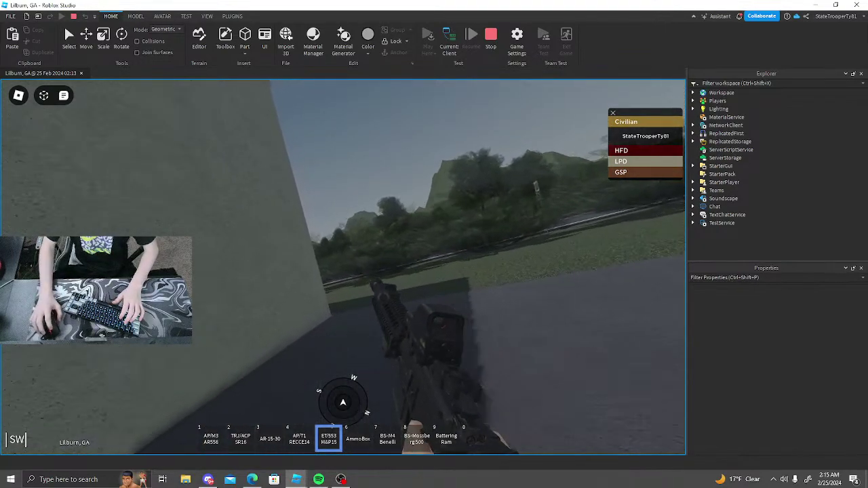
{"action": "key", "text": "s"}
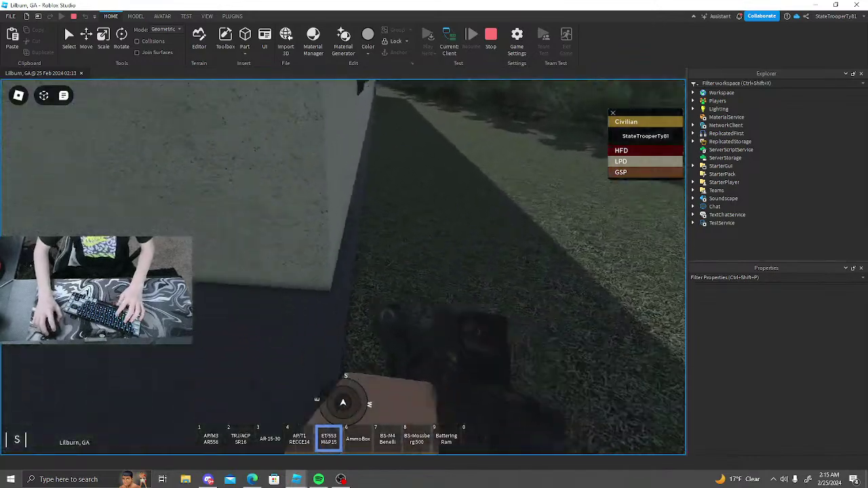
{"action": "key", "text": "e"}
{"action": "left_click", "coordinate": [343, 266]}
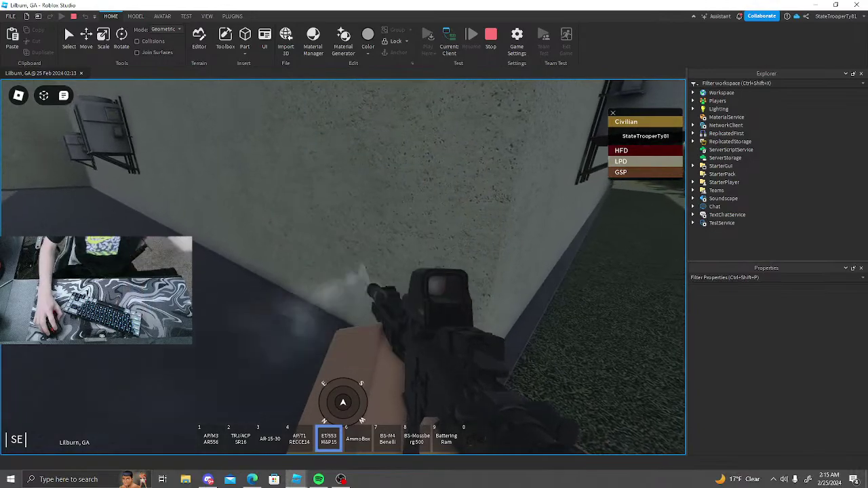
{"action": "left_click", "coordinate": [344, 266]}
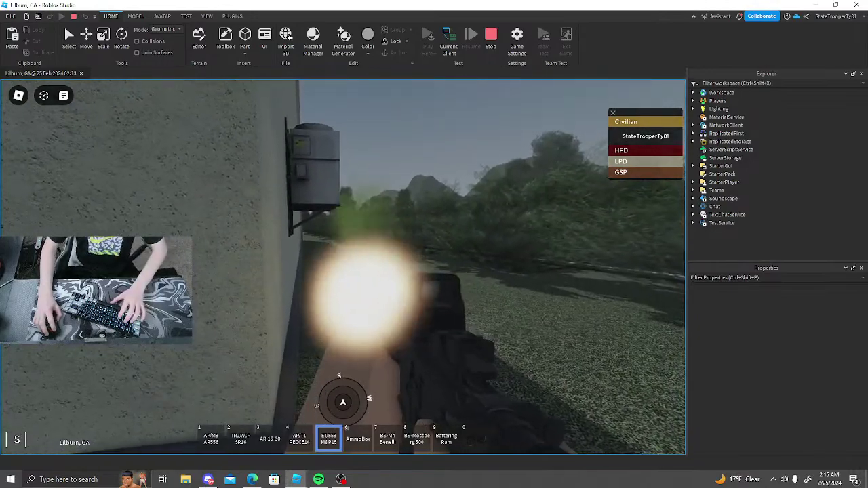
Re-equip the AP/T1 RECCE14, walk past the wall corner into the parking lot, and aim.
{"action": "key", "text": "4"}
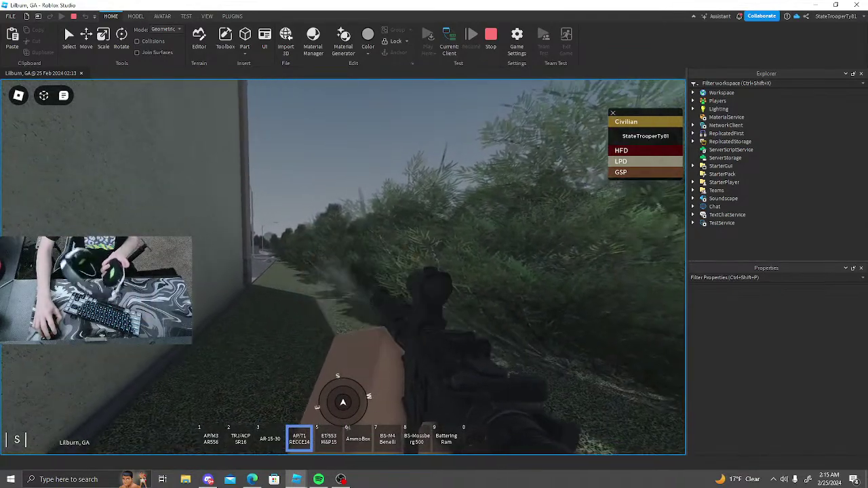
{"action": "key", "text": "w"}
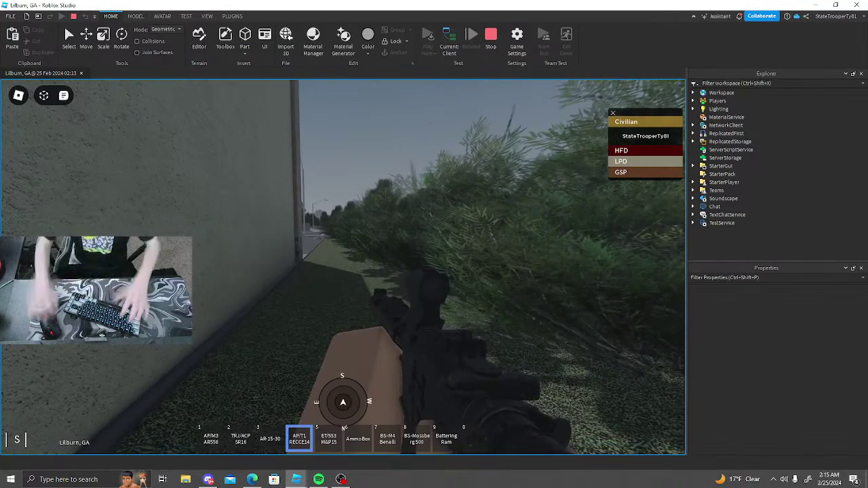
{"action": "key", "text": "w"}
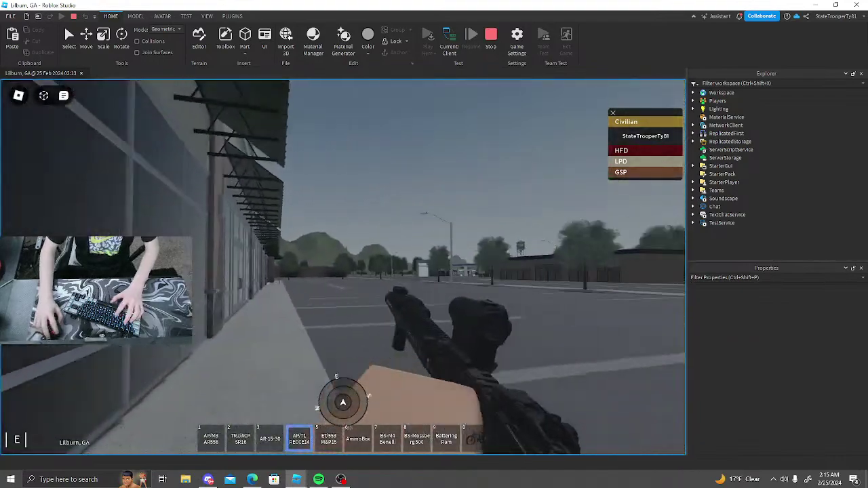
{"action": "right_click", "coordinate": [344, 267]}
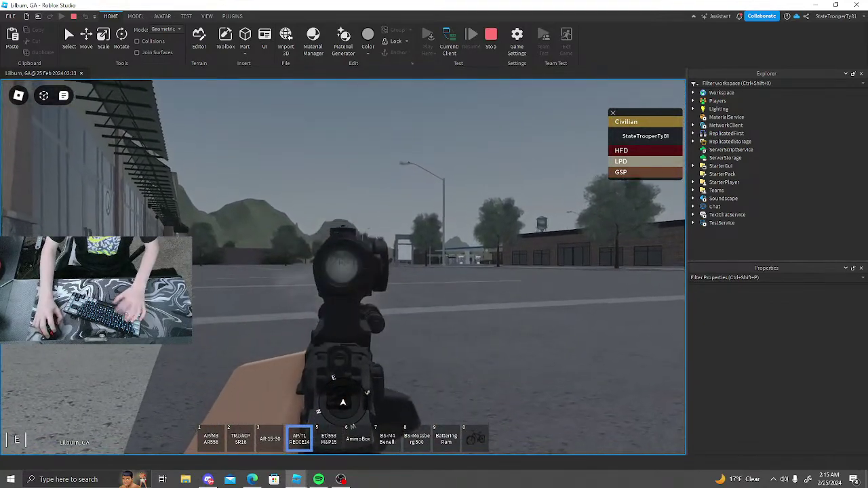
Equip the TRJ/ACP SR16, walk along the building wall, and scope toward the trees.
{"action": "right_click", "coordinate": [343, 267]}
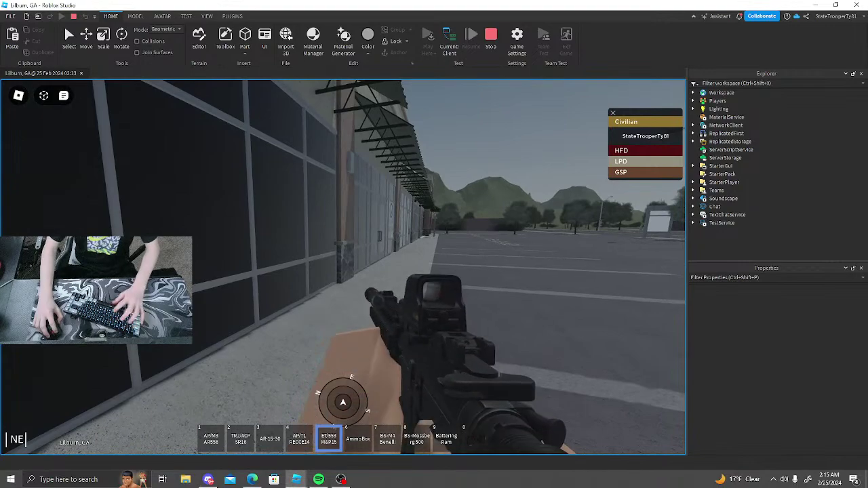
{"action": "key", "text": "1"}
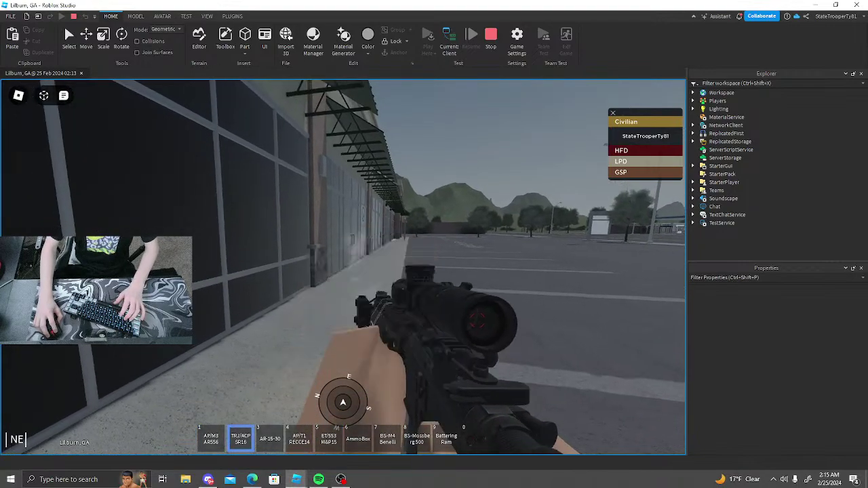
{"action": "key", "text": "w"}
{"action": "key", "text": "w"}
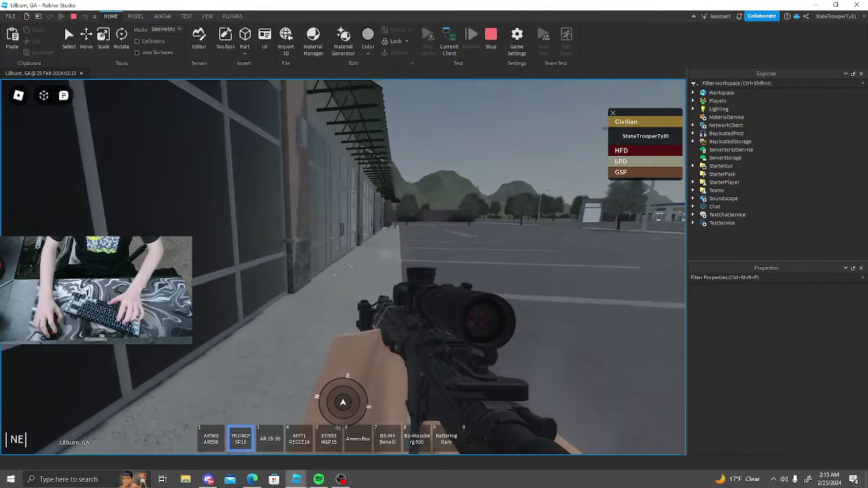
{"action": "key", "text": "w"}
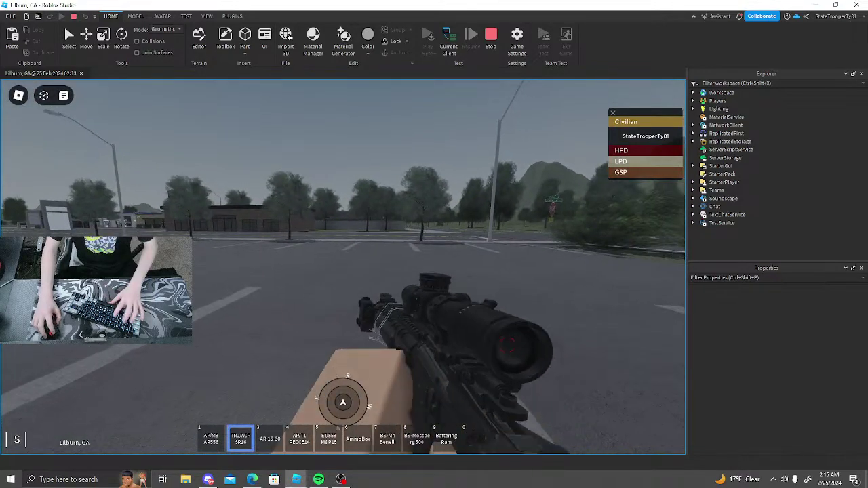
{"action": "key", "text": "Escape"}
{"action": "key", "text": "Escape"}
{"action": "right_click", "coordinate": [343, 267]}
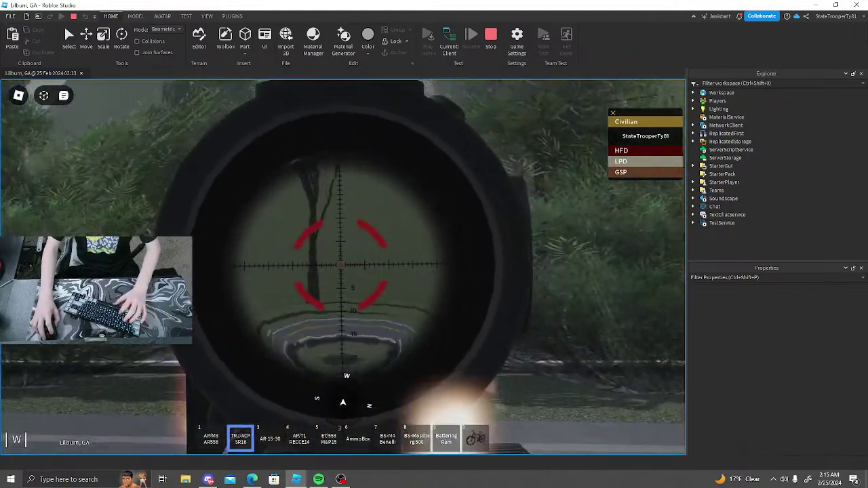
{"action": "right_click", "coordinate": [343, 267]}
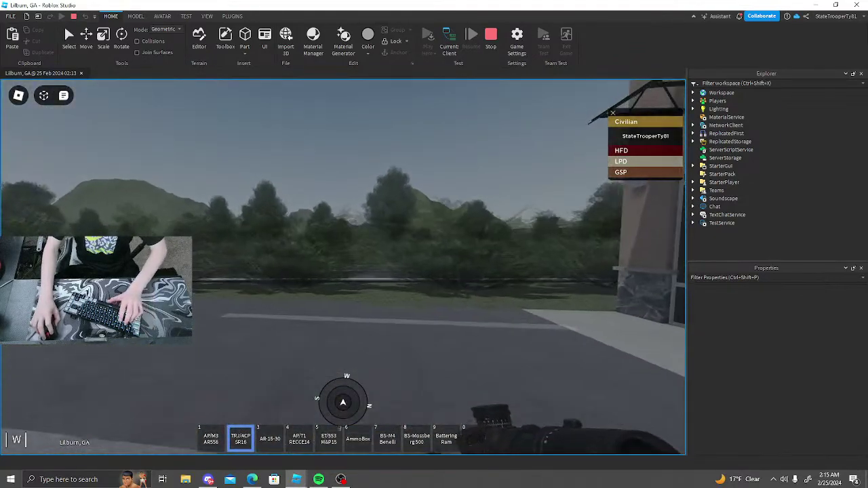
Cycle through the RECCE14, AR556 and SR16, then fire the RECCE14 at the brick building.
{"action": "key", "text": "4"}
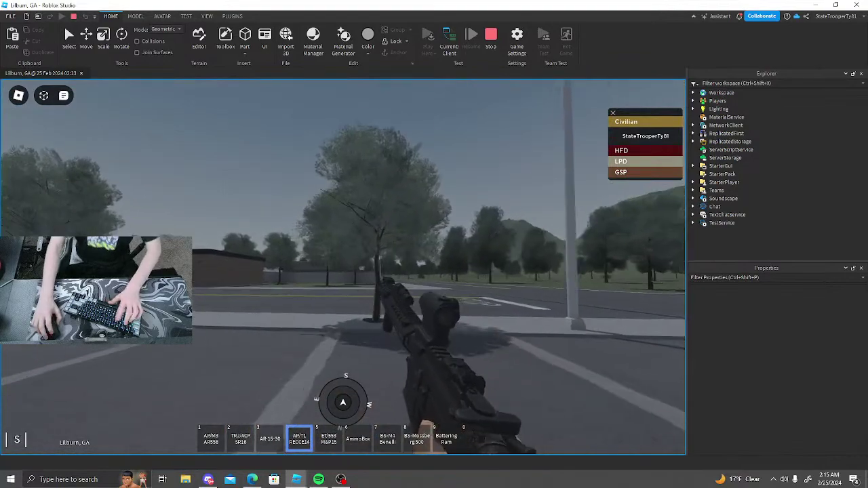
{"action": "key", "text": "1"}
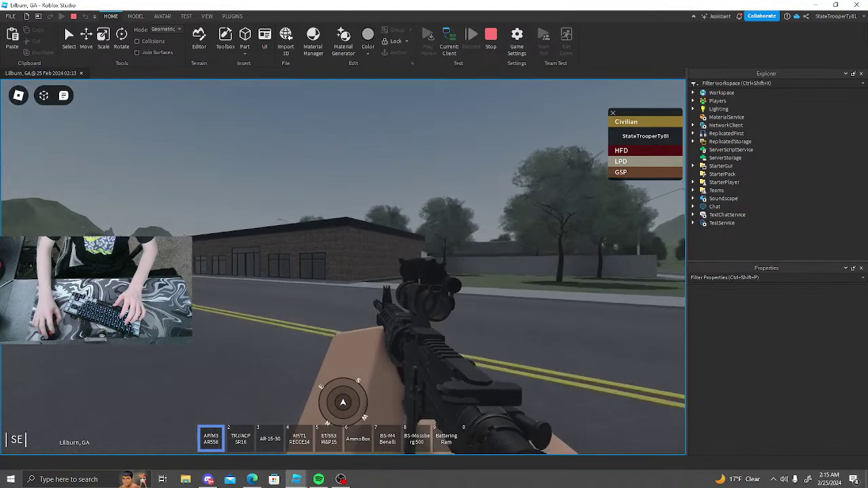
{"action": "key", "text": "2"}
{"action": "key", "text": "4"}
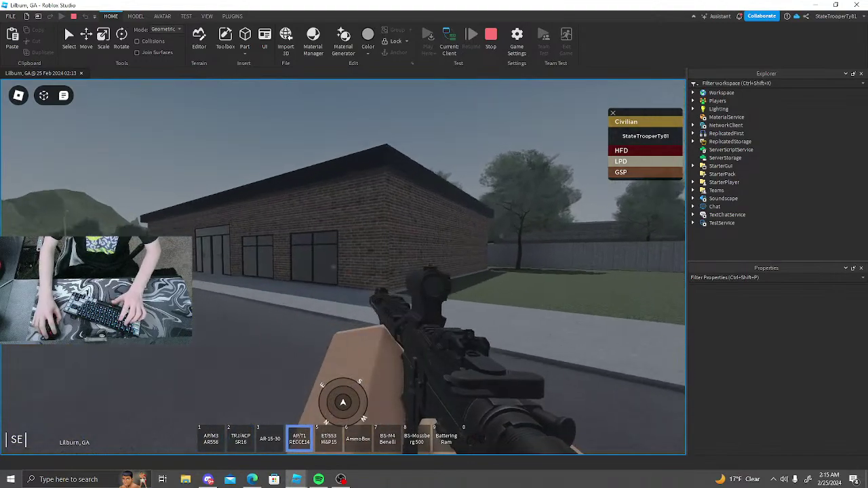
{"action": "left_click", "coordinate": [342, 267]}
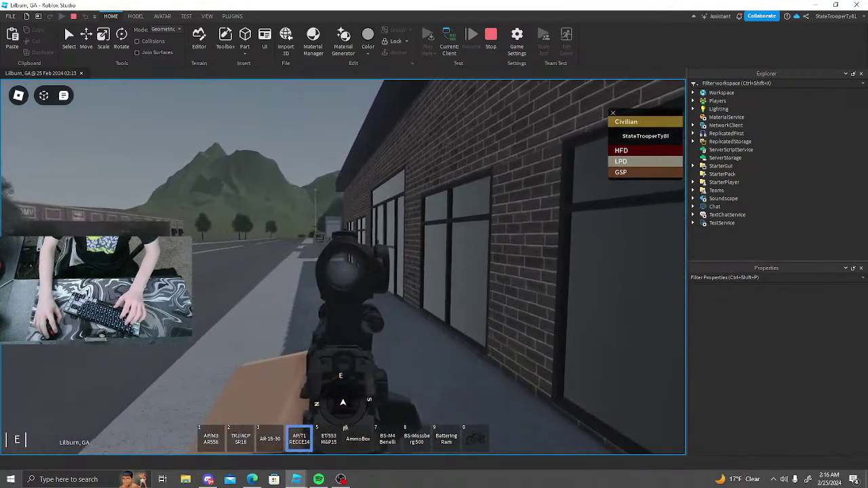
{"action": "key", "text": "w"}
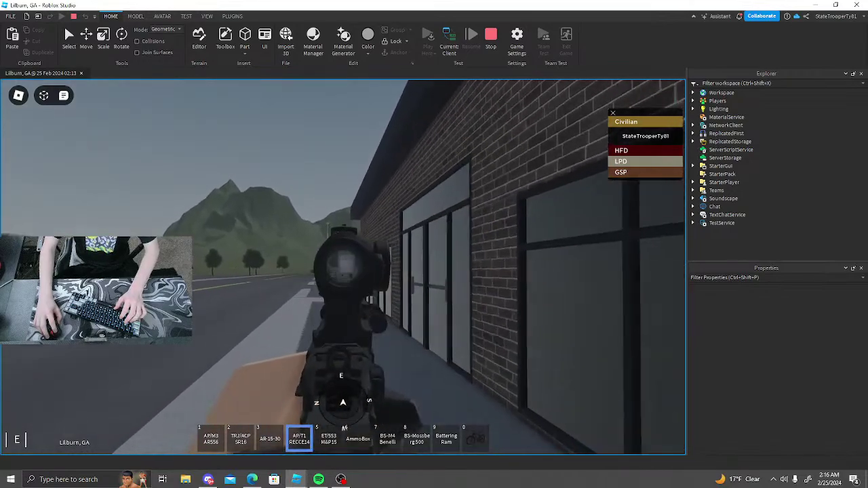
Equip and fire the AR-15-30, holster it, then bring up the full backpack inventory.
{"action": "key", "text": "4"}
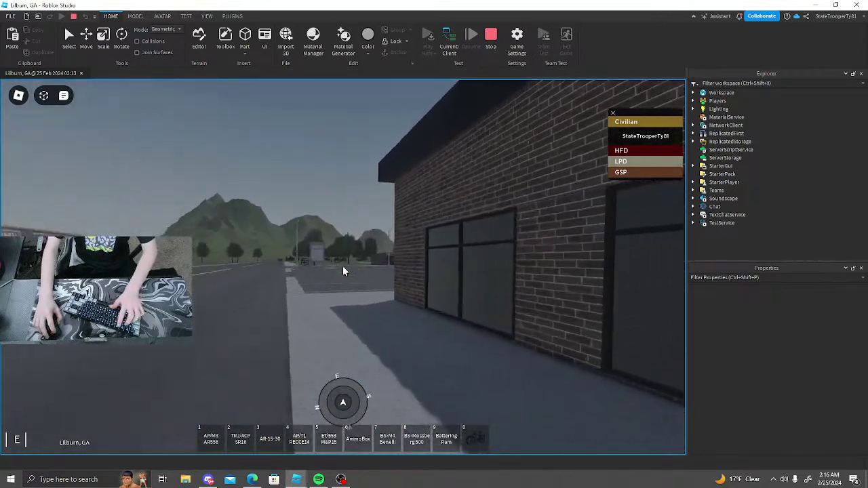
{"action": "key", "text": "3"}
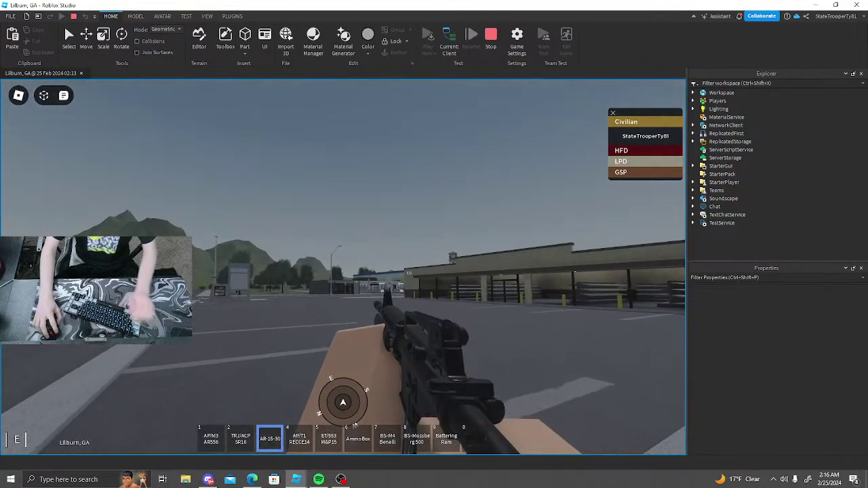
{"action": "left_click", "coordinate": [343, 265]}
{"action": "key", "text": "3"}
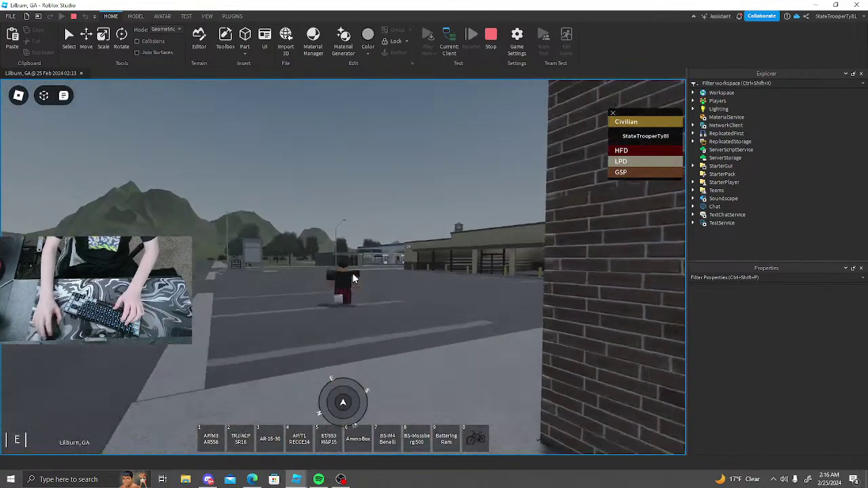
{"action": "key", "text": "3"}
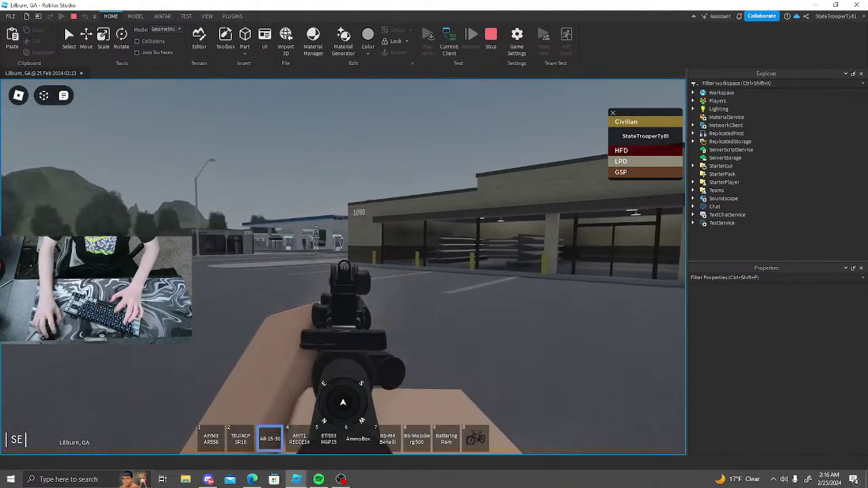
{"action": "key", "text": "3"}
{"action": "key", "text": "grave"}
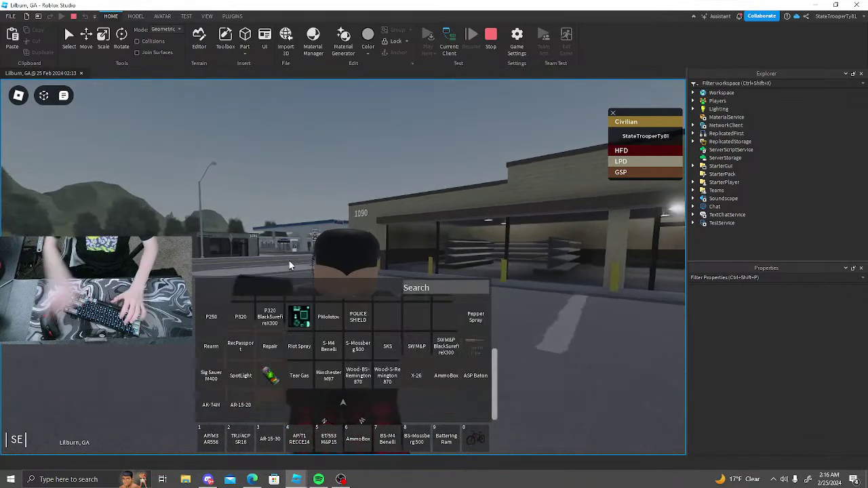
Pick the G17 Drum pistol from the backpack and close the inventory.
{"action": "key", "text": "w"}
{"action": "scroll", "coordinate": [308, 360], "scroll_direction": "up", "scroll_amount": 3}
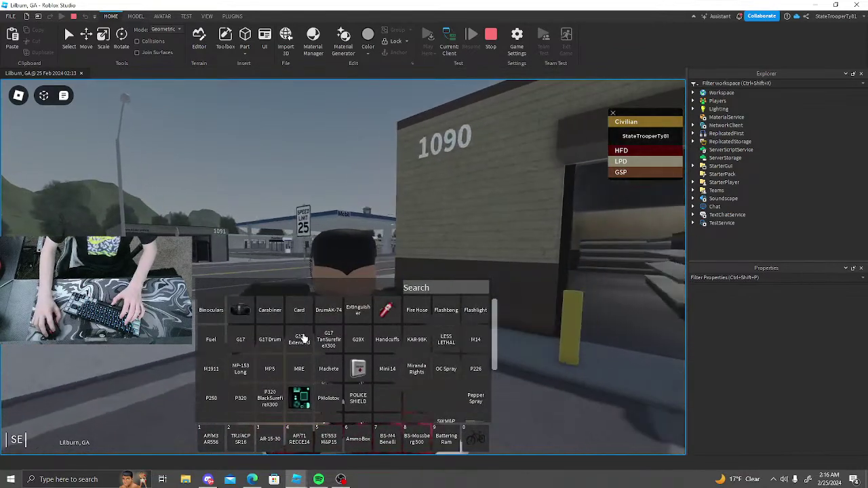
{"action": "left_click", "coordinate": [270, 339]}
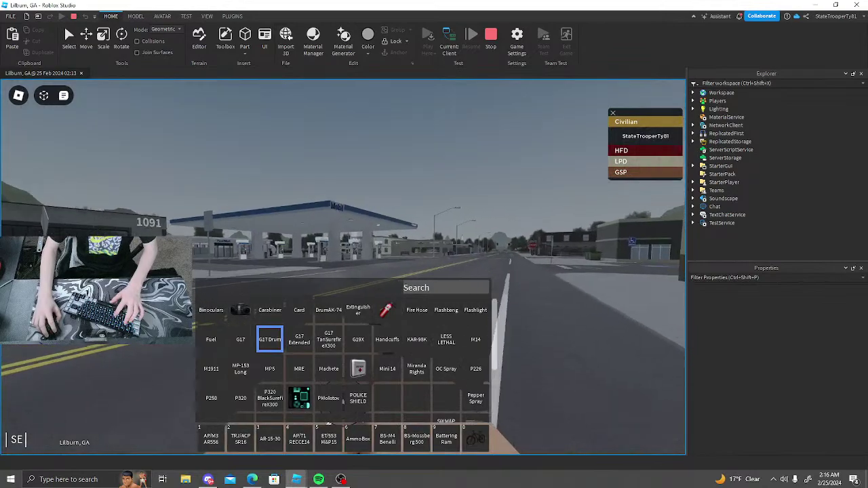
{"action": "key", "text": "grave"}
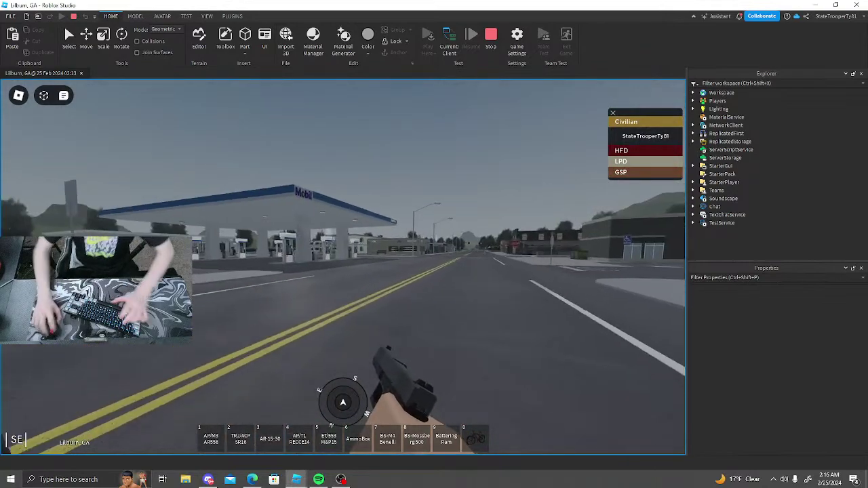
Walk toward the Mobil gas station and fire several pistol shots down the street.
{"action": "key", "text": "w"}
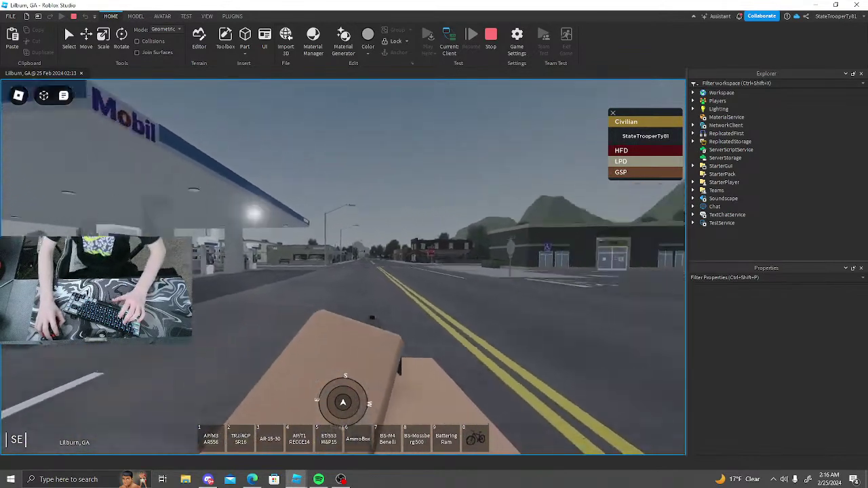
{"action": "left_click", "coordinate": [343, 267]}
{"action": "left_click", "coordinate": [343, 268]}
{"action": "left_click", "coordinate": [343, 267]}
{"action": "left_click", "coordinate": [343, 268]}
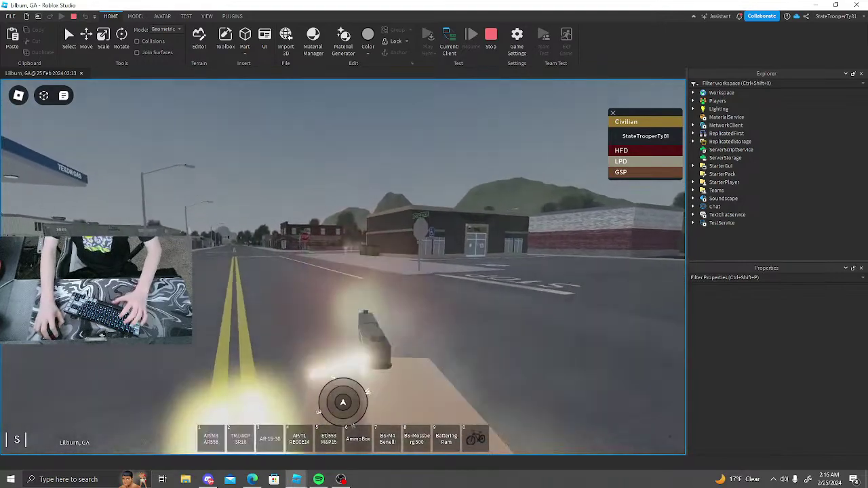
Pause the game, view the settings list, and resume play.
{"action": "key", "text": "Escape"}
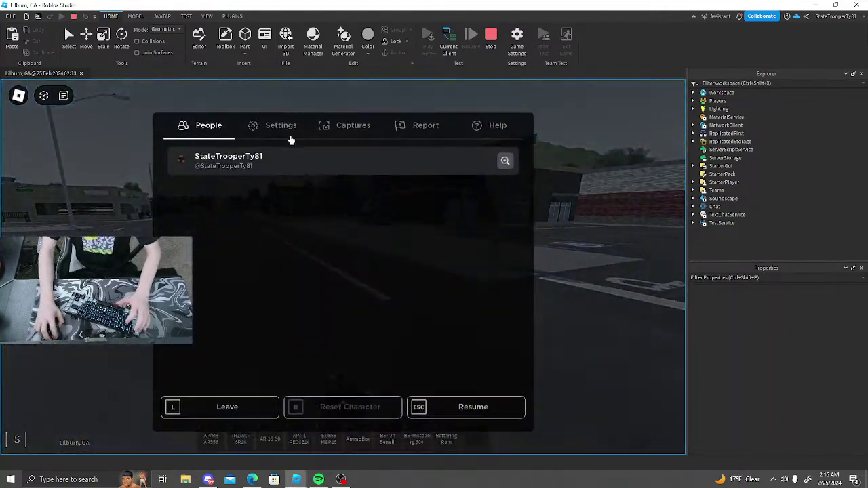
{"action": "left_click", "coordinate": [278, 125]}
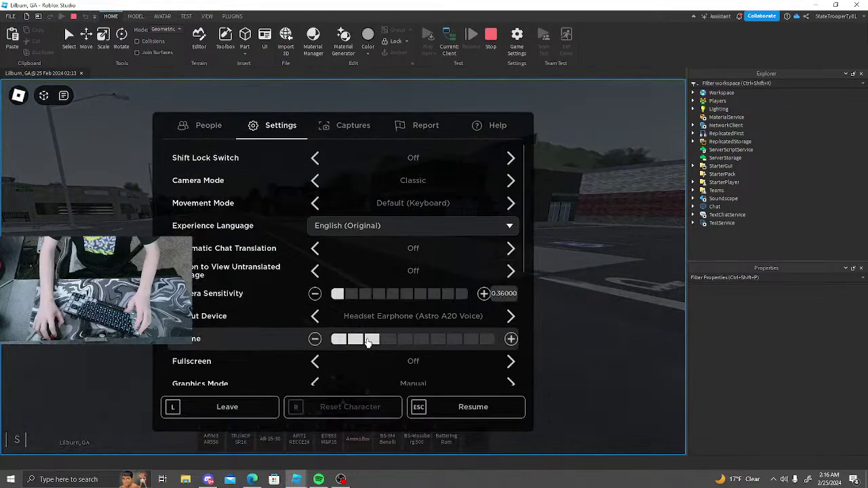
{"action": "key", "text": "Escape"}
Fire the AP/M3 AR556 once, then put the rifle away and turn the view toward the street.
{"action": "key", "text": "2"}
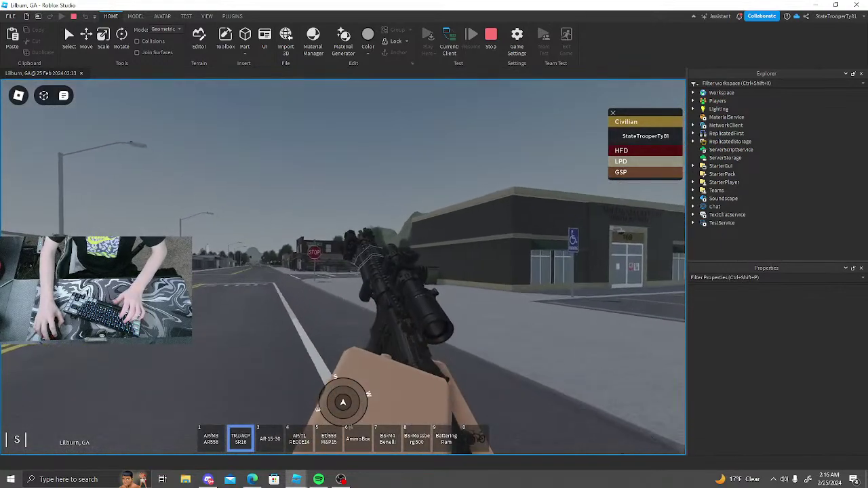
{"action": "key", "text": "1"}
{"action": "left_click", "coordinate": [343, 267]}
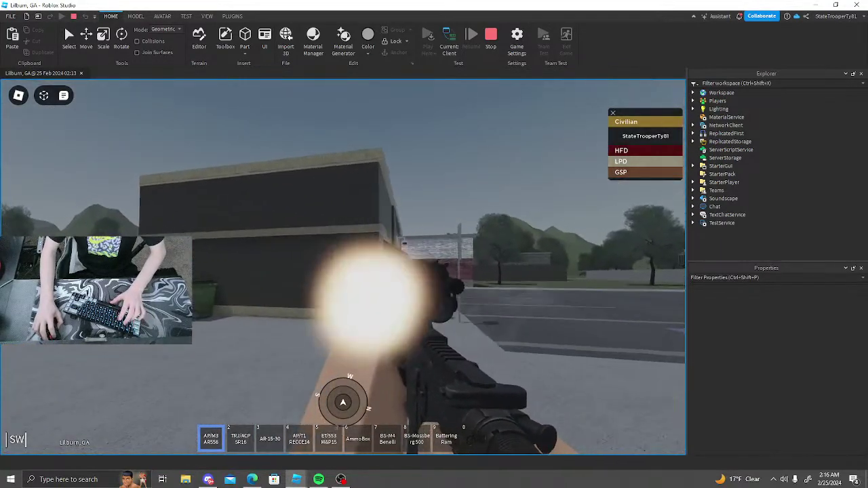
{"action": "key", "text": "1"}
{"action": "scroll", "coordinate": [357, 266], "scroll_direction": "down", "scroll_amount": 10}
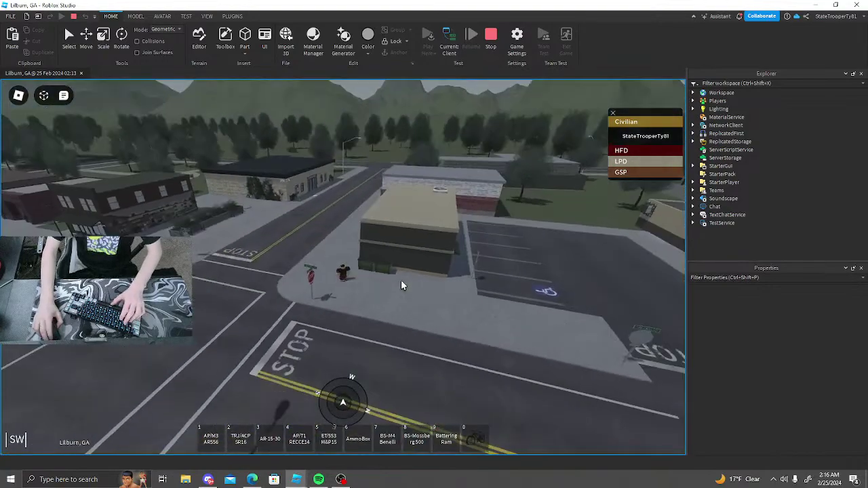
{"action": "right_click_drag", "start_coordinate": [401, 285], "coordinate": [391, 280]}
Run the admin command ':fLY ME' to make the avatar fly.
{"action": "key", "text": "apostrophe"}
{"action": "type", "text": ":fLY"}
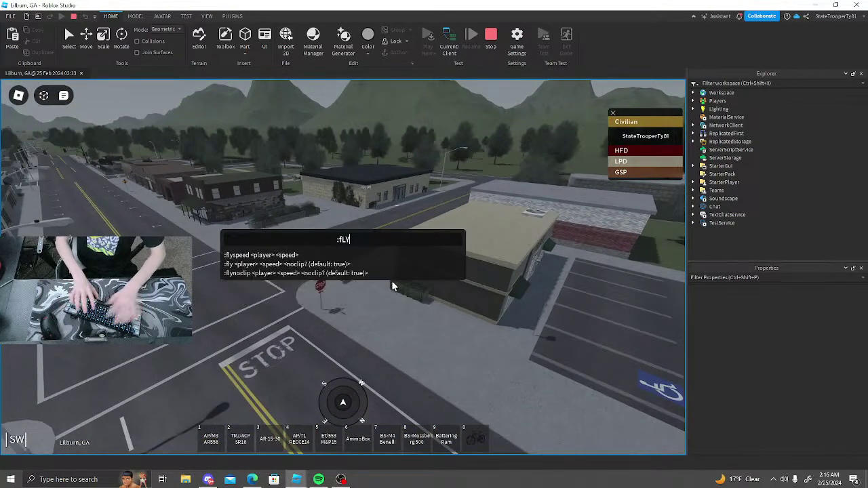
{"action": "type", "text": " ME"}
{"action": "key", "text": "Return"}
{"action": "right_click_drag", "start_coordinate": [391, 280], "coordinate": [379, 294]}
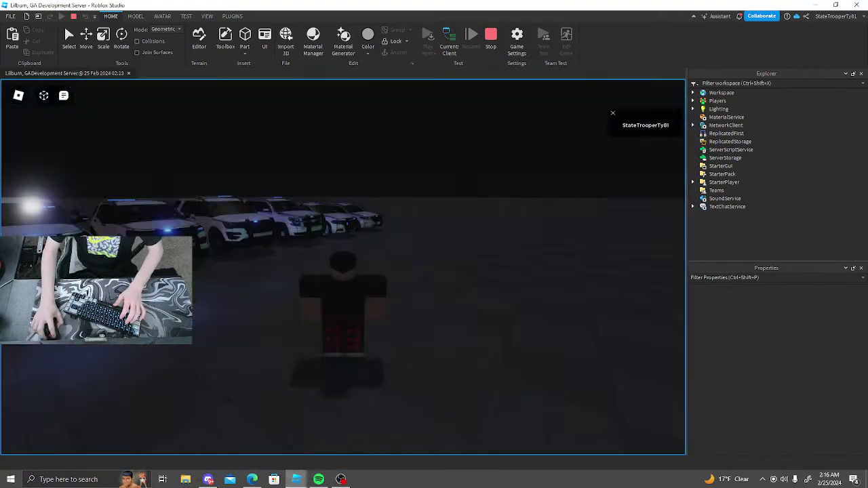
Walk past the SUVs along the police row to the Taurus, enter a car, and exit.
{"action": "key", "text": "w"}
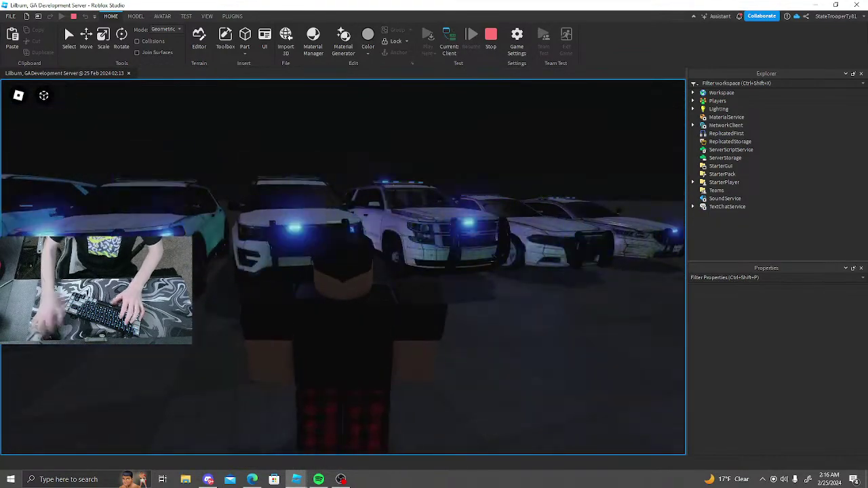
{"action": "key", "text": "w"}
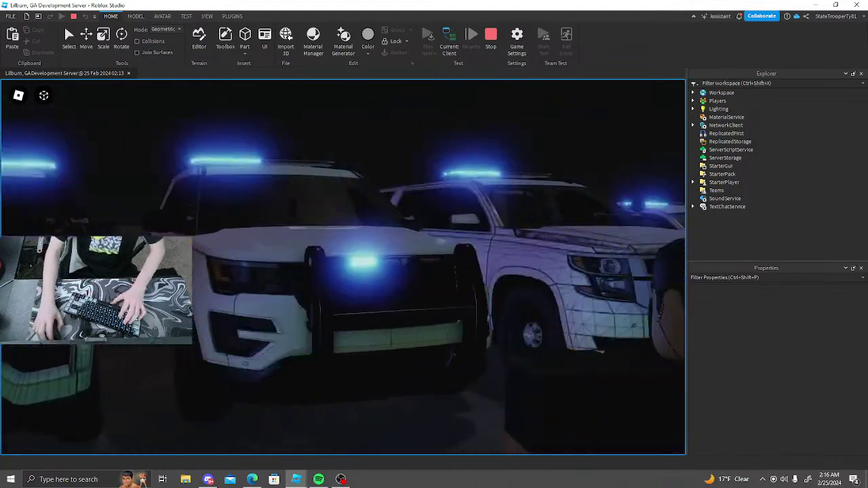
{"action": "key", "text": "d"}
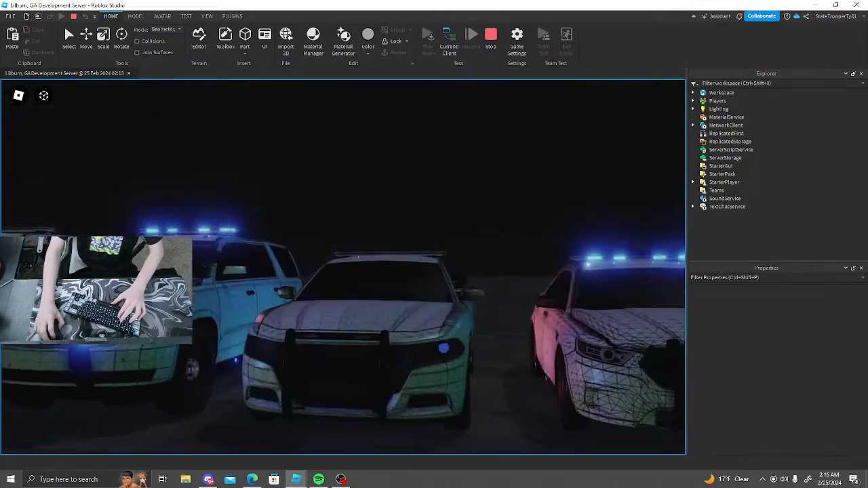
{"action": "key", "text": "d"}
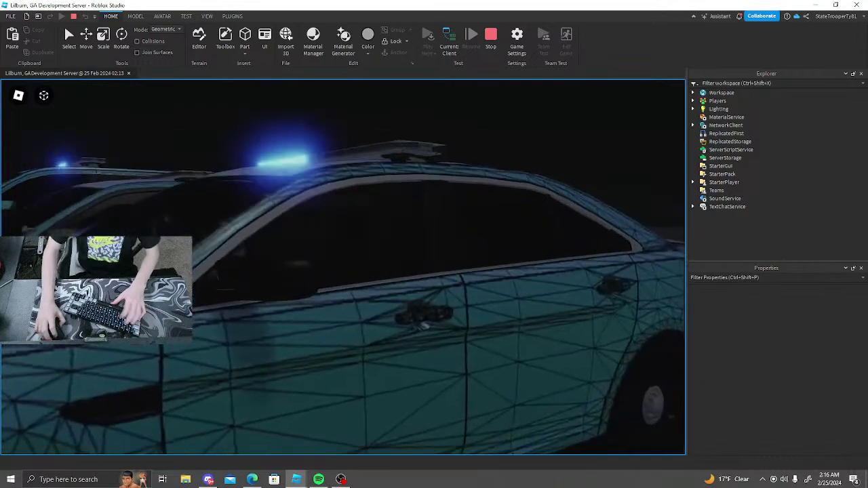
{"action": "key", "text": "w"}
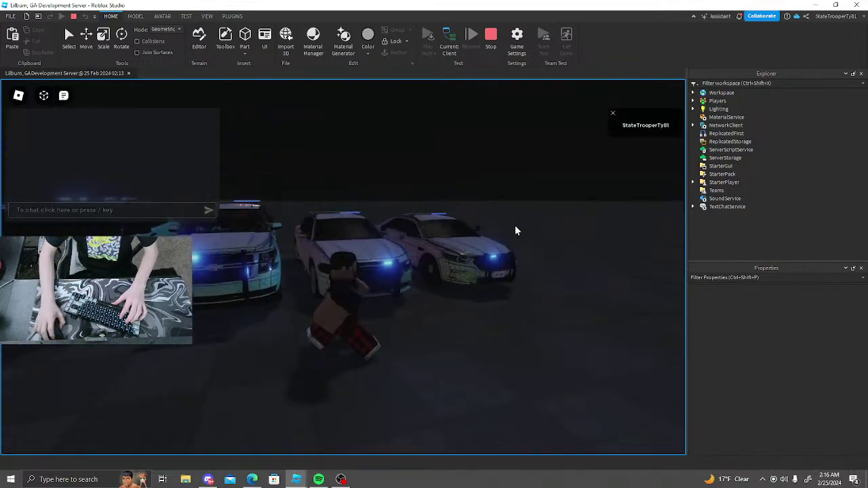
{"action": "key", "text": "w"}
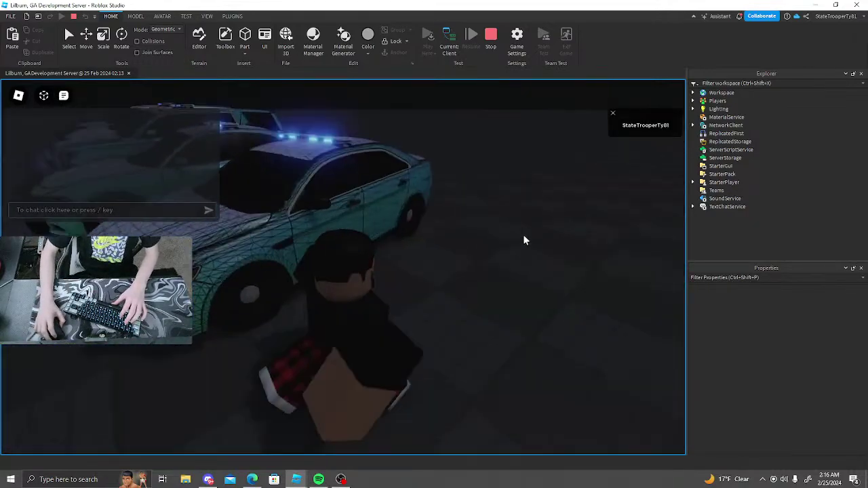
{"action": "key", "text": "e"}
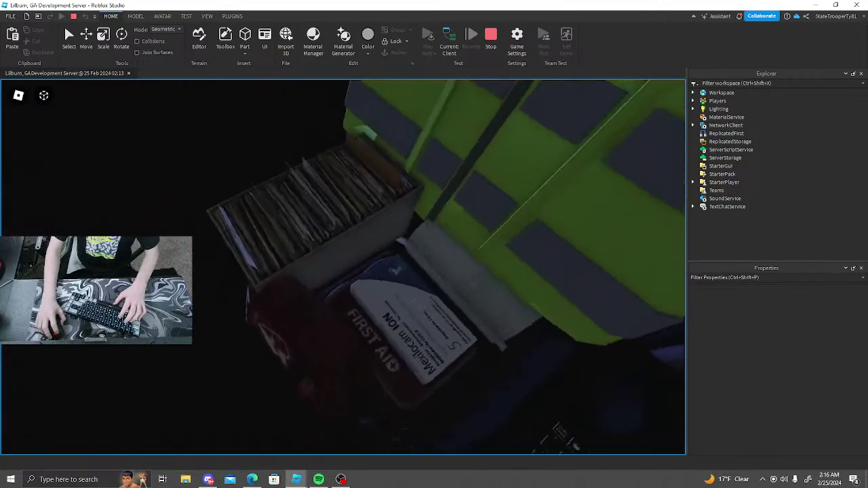
{"action": "key", "text": "space"}
Walk between the police cars, up to a driver door, and along the car toward its light bar.
{"action": "key", "text": "w"}
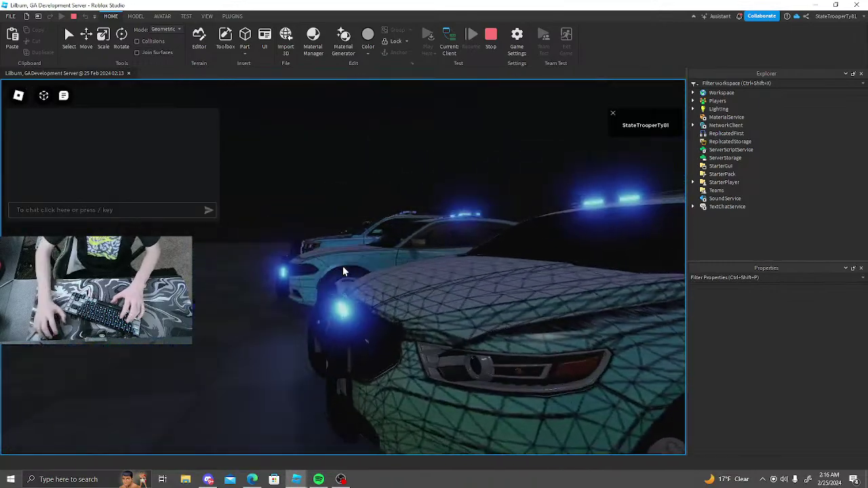
{"action": "key", "text": "w"}
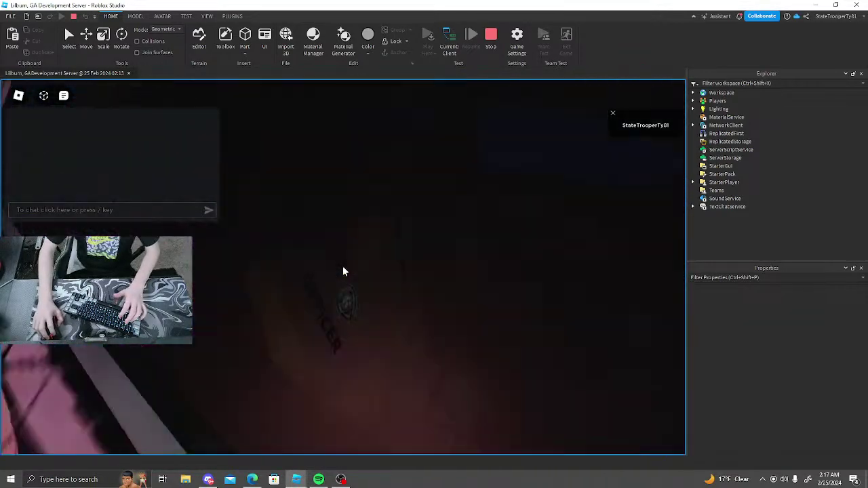
{"action": "key", "text": "s"}
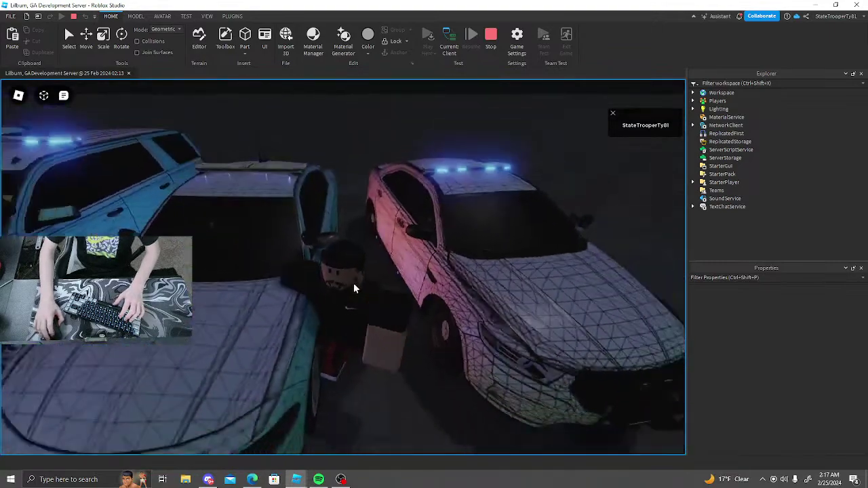
{"action": "key", "text": "w"}
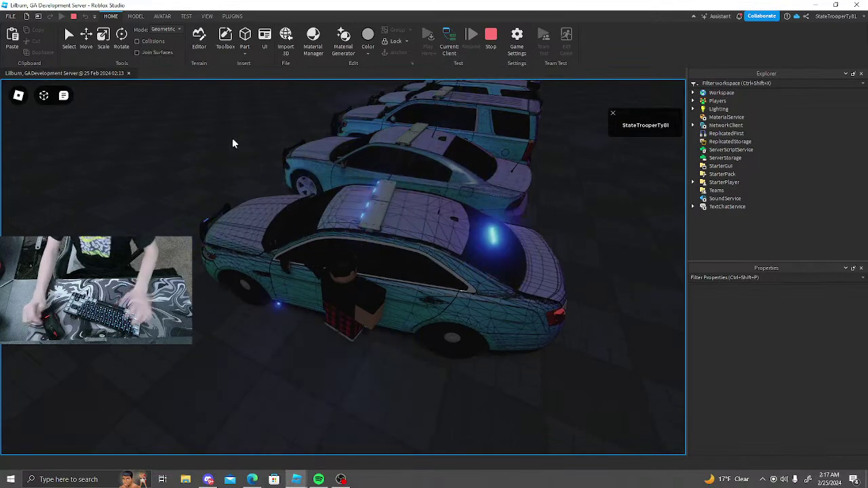
{"action": "key", "text": "s"}
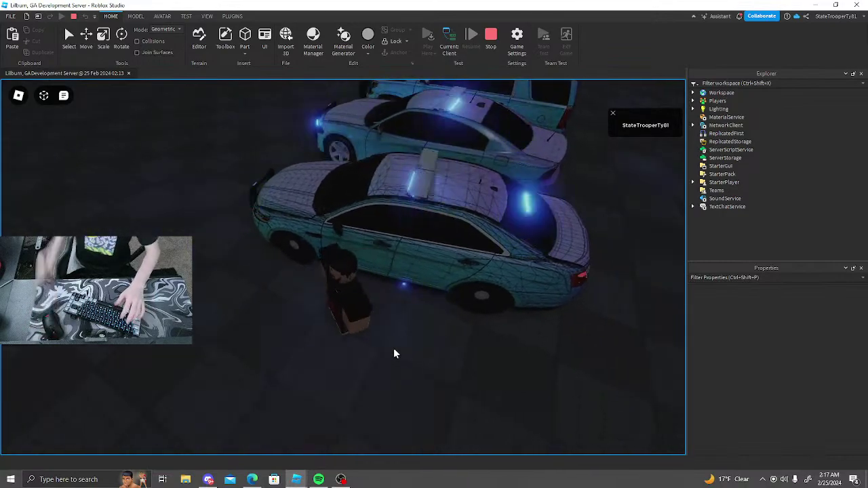
{"action": "key", "text": "w"}
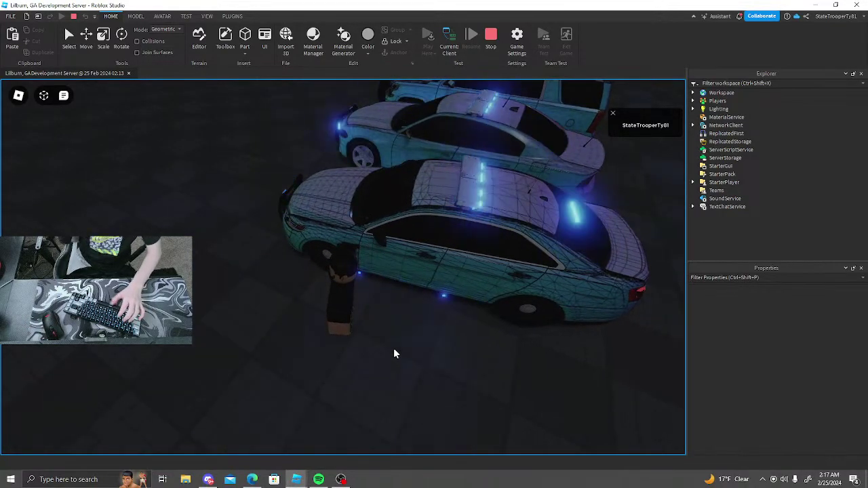
{"action": "key", "text": "a"}
{"action": "key", "text": "w"}
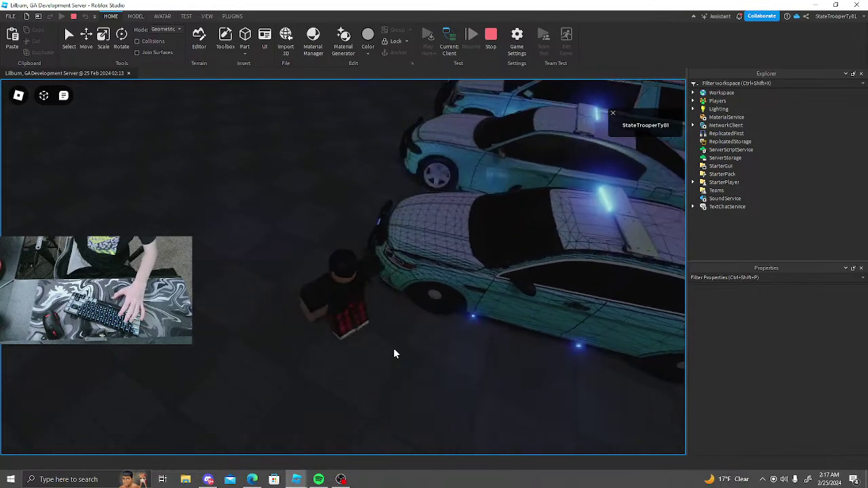
{"action": "key", "text": "w"}
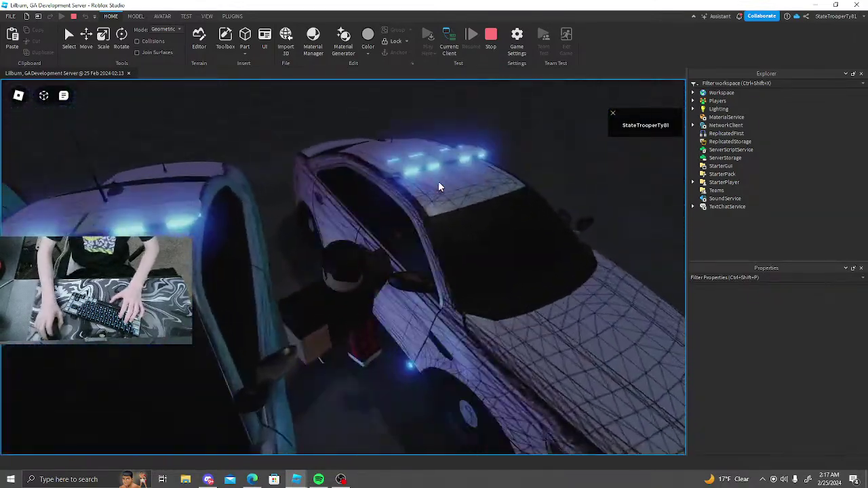
Put on the traffic vest and turn the avatar around to view it, zooming in and out.
{"action": "key", "text": "g"}
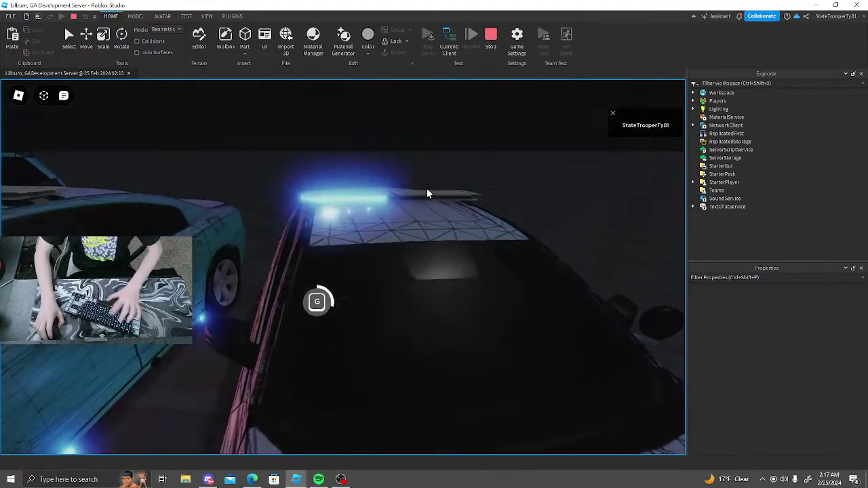
{"action": "key", "text": "s"}
{"action": "key", "text": "s"}
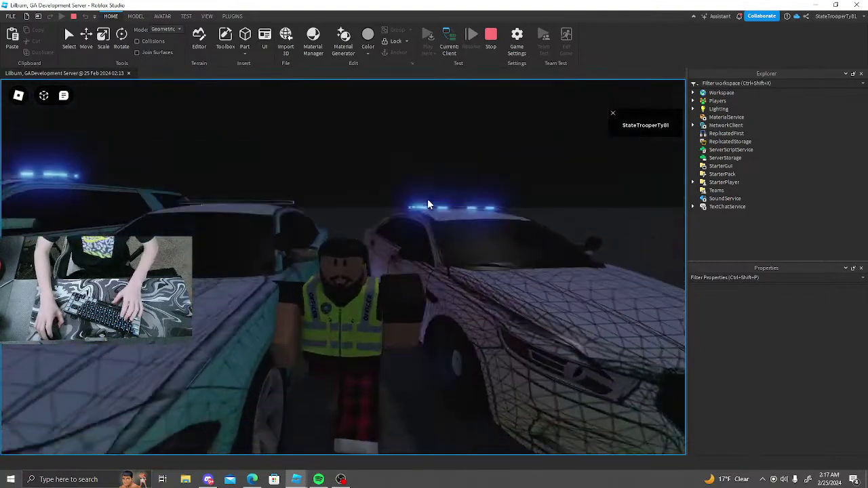
{"action": "key", "text": "w"}
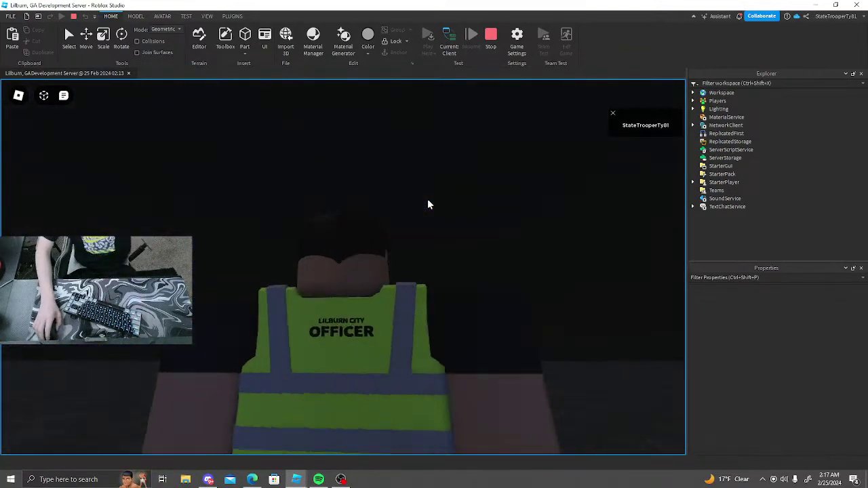
{"action": "key", "text": "s"}
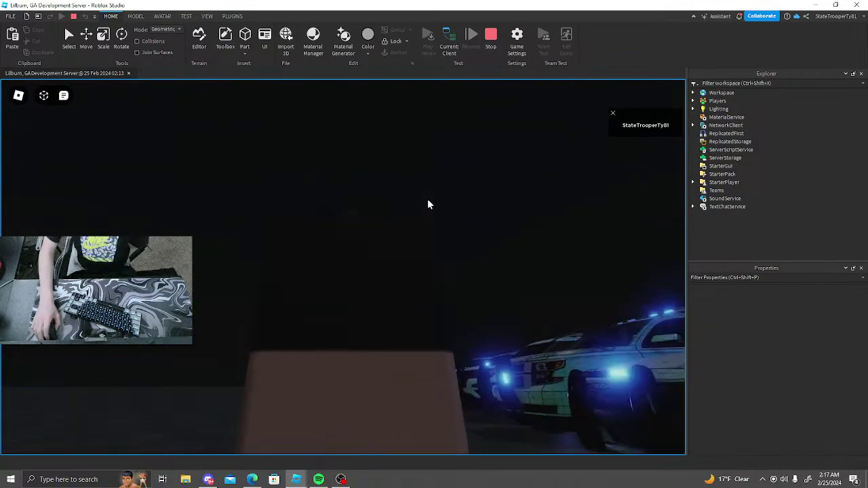
{"action": "scroll", "coordinate": [436, 300], "scroll_direction": "down", "scroll_amount": 5}
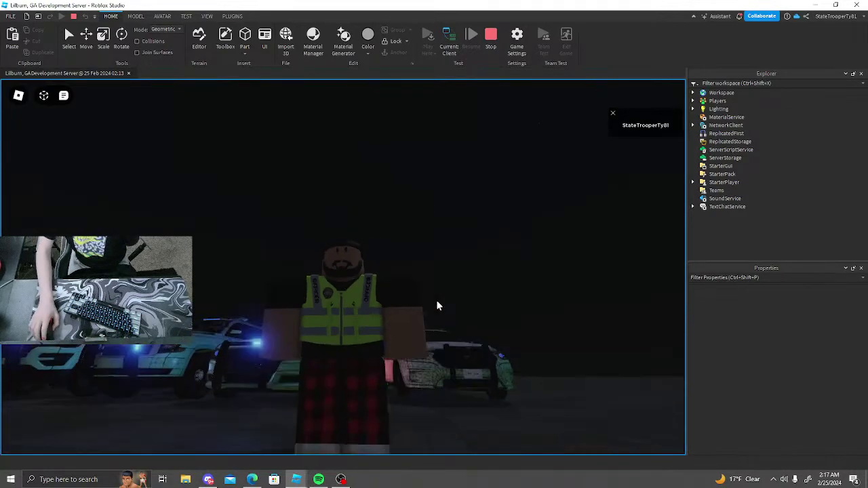
{"action": "key", "text": "a"}
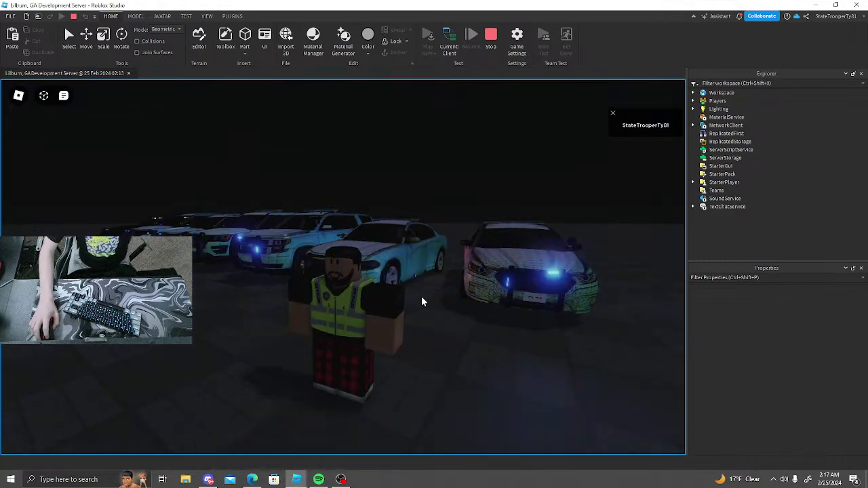
{"action": "scroll", "coordinate": [413, 299], "scroll_direction": "up", "scroll_amount": 4}
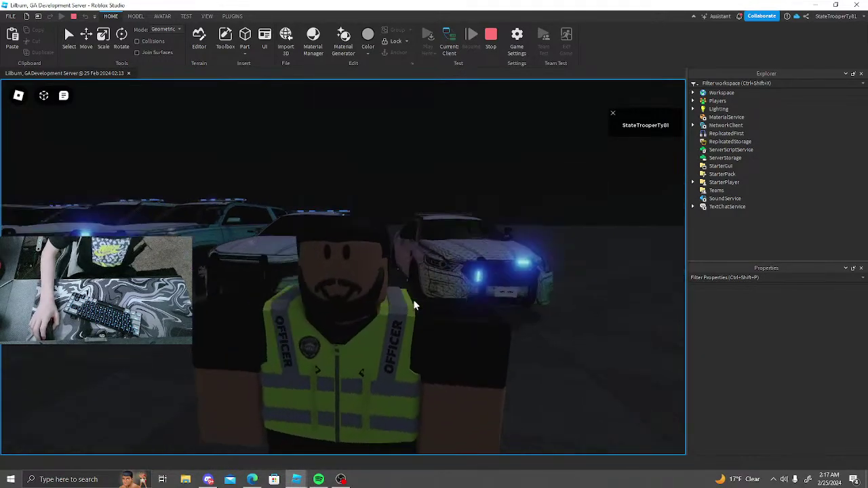
{"action": "key", "text": "w"}
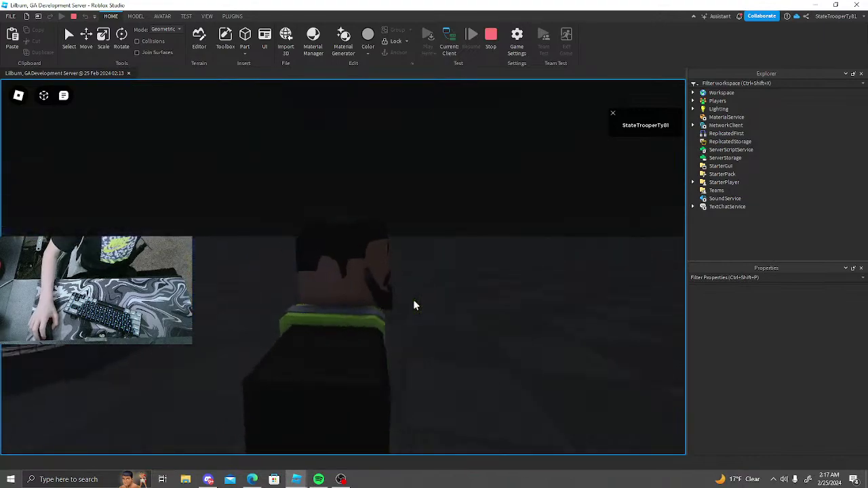
{"action": "key", "text": "s"}
{"action": "scroll", "coordinate": [416, 305], "scroll_direction": "down", "scroll_amount": 3}
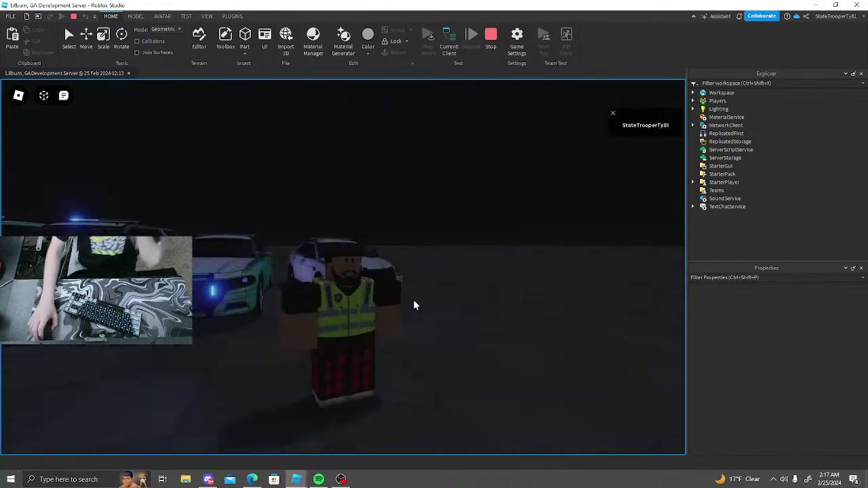
{"action": "key", "text": "w"}
{"action": "scroll", "coordinate": [415, 305], "scroll_direction": "up", "scroll_amount": 3}
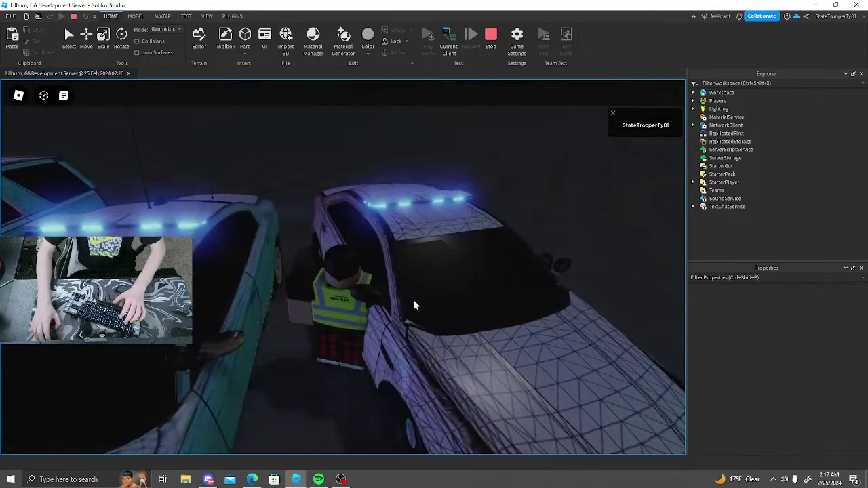
Get into a police car, climb back out, and walk in front of the row.
{"action": "key", "text": "w"}
{"action": "key", "text": "e"}
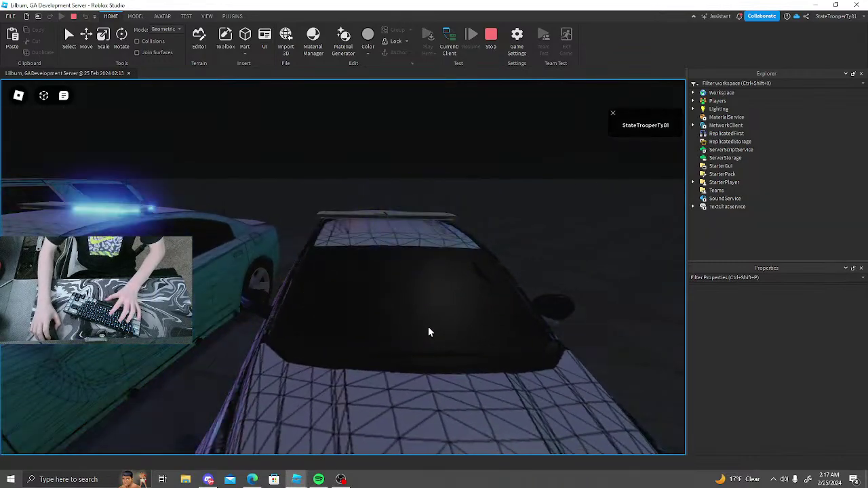
{"action": "key", "text": "space"}
{"action": "scroll", "coordinate": [428, 329], "scroll_direction": "down", "scroll_amount": 4}
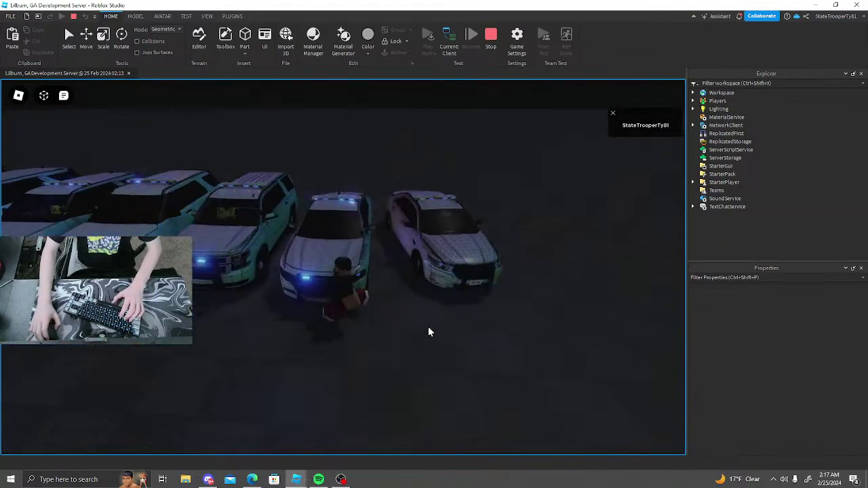
{"action": "key", "text": "s"}
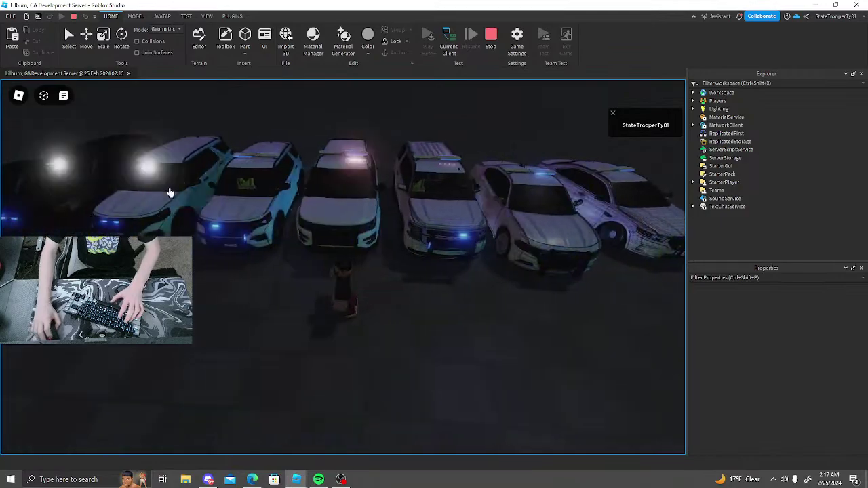
{"action": "key", "text": "w"}
{"action": "scroll", "coordinate": [402, 222], "scroll_direction": "up", "scroll_amount": 5}
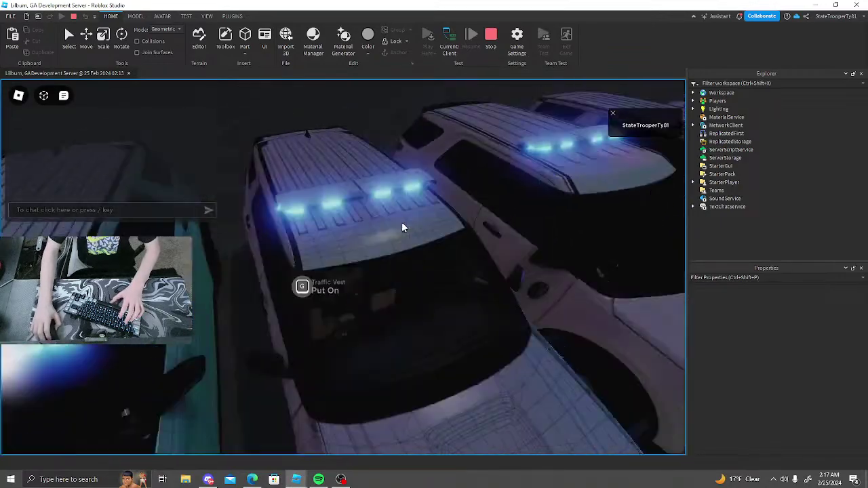
Put the traffic vest on and off again, then walk between the cars and back out.
{"action": "key", "text": "g"}
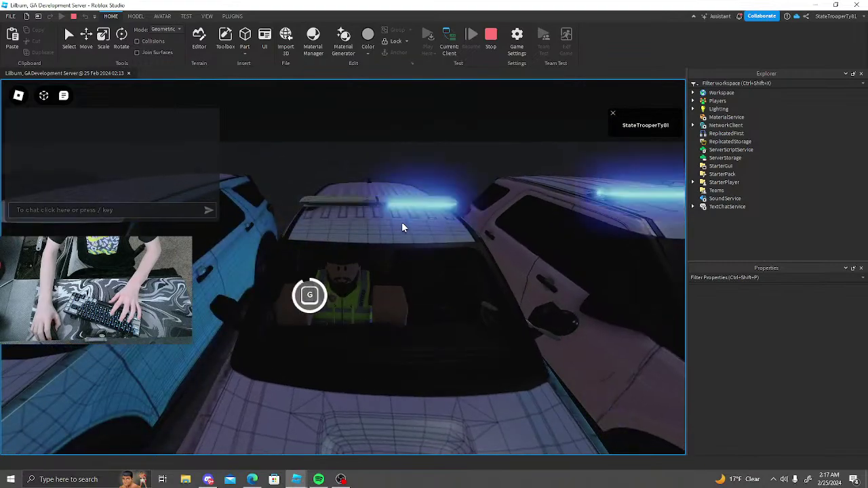
{"action": "key", "text": "g"}
{"action": "key", "text": "s"}
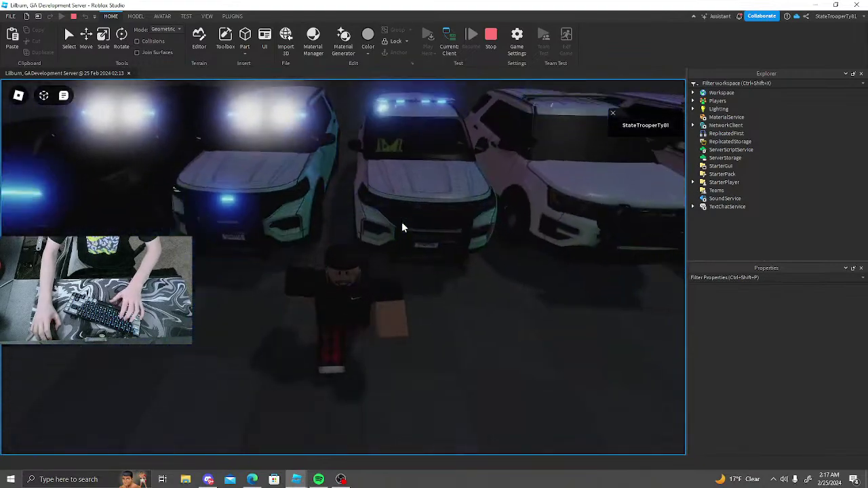
{"action": "key", "text": "w"}
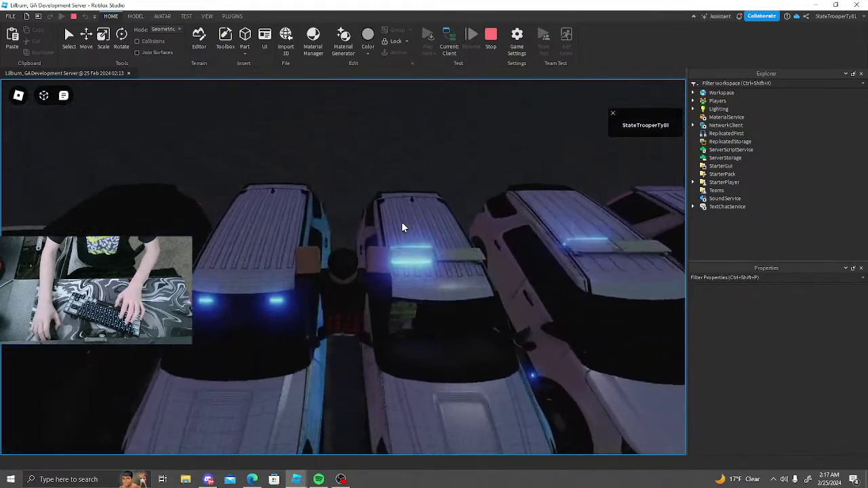
{"action": "key", "text": "s"}
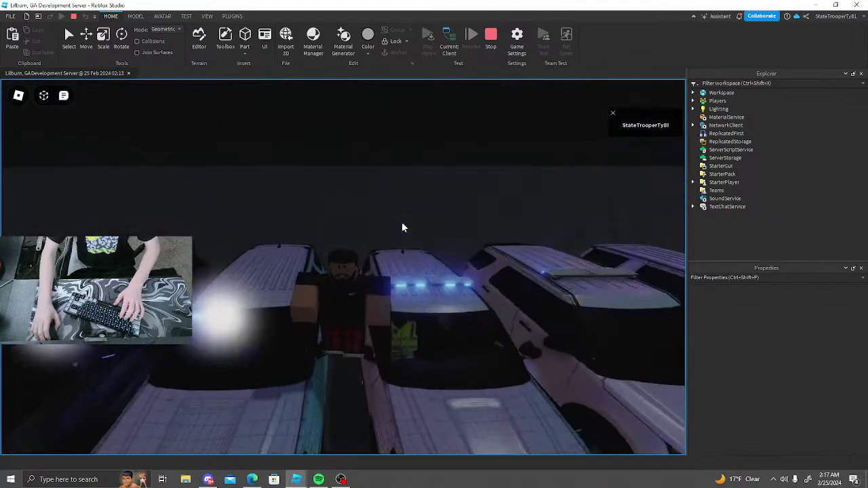
{"action": "key", "text": "s"}
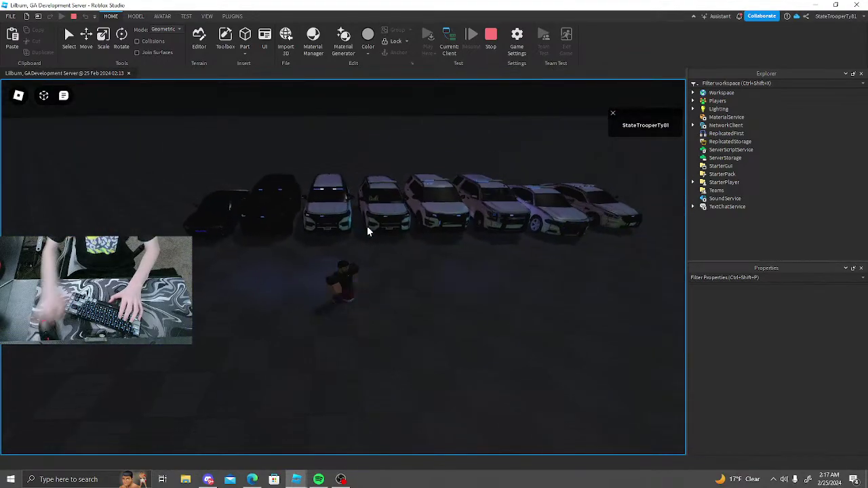
Move in close and sidestep along the row to the dark car at its end.
{"action": "key", "text": "w"}
{"action": "key", "text": "i"}
{"action": "key", "text": "i"}
{"action": "key", "text": "i"}
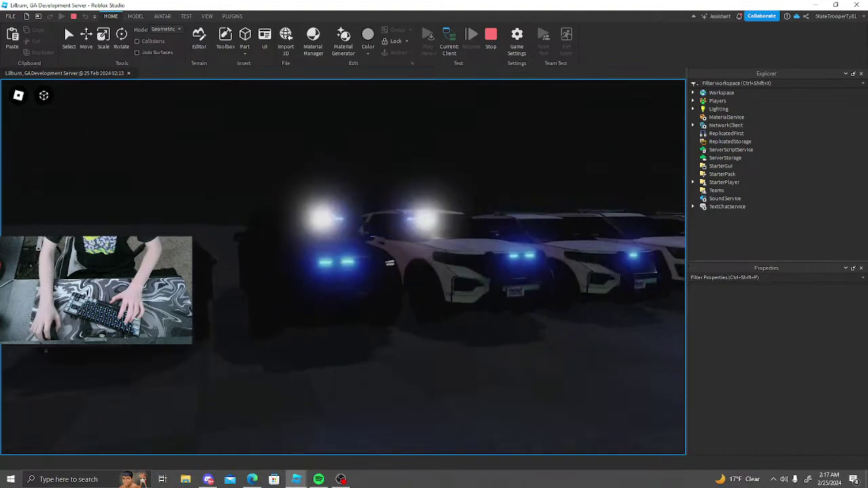
{"action": "key", "text": "w"}
{"action": "key", "text": "d"}
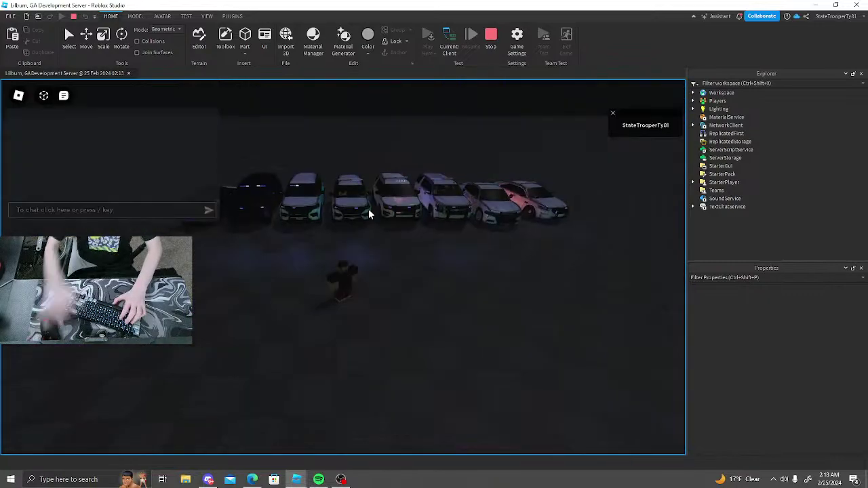
Walk up to the police fleet, get in the dark car and drive it out of the row.
{"action": "key", "text": "w"}
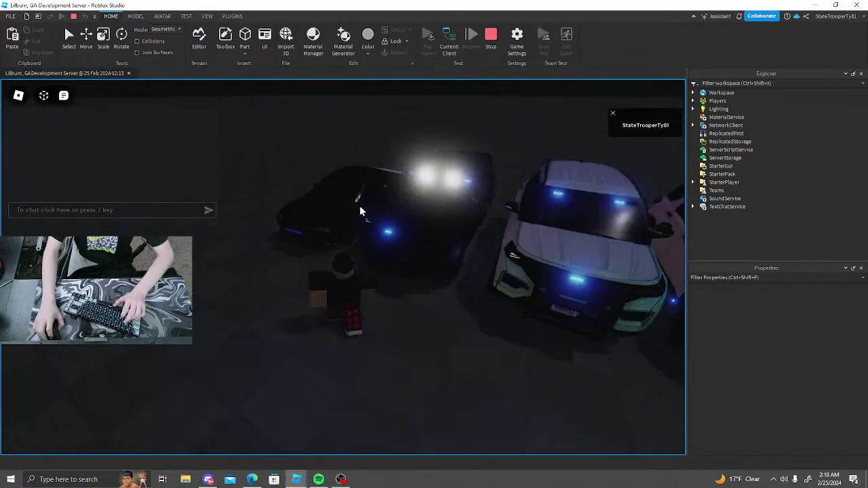
{"action": "key", "text": "w"}
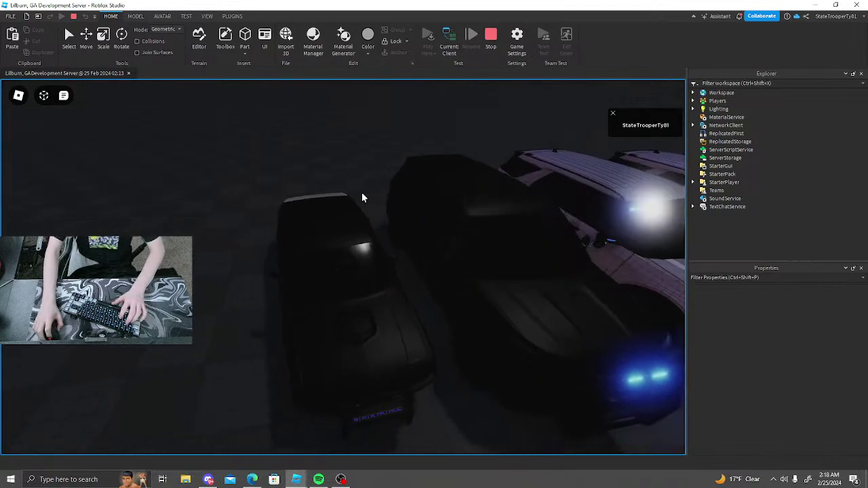
{"action": "key", "text": "e"}
{"action": "key", "text": "w"}
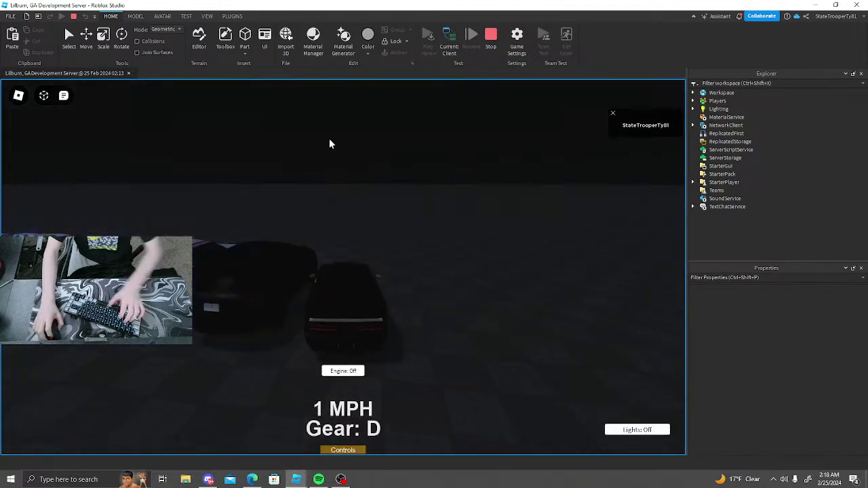
{"action": "key", "text": "s"}
{"action": "key", "text": "w"}
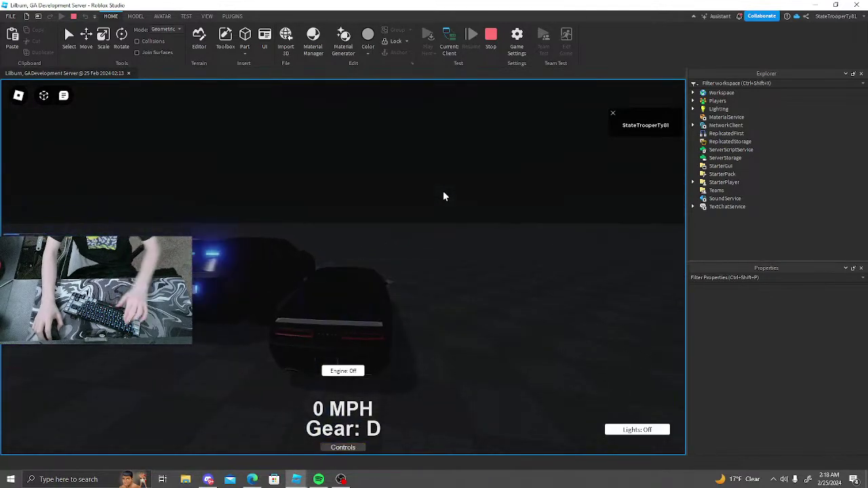
{"action": "key", "text": "w"}
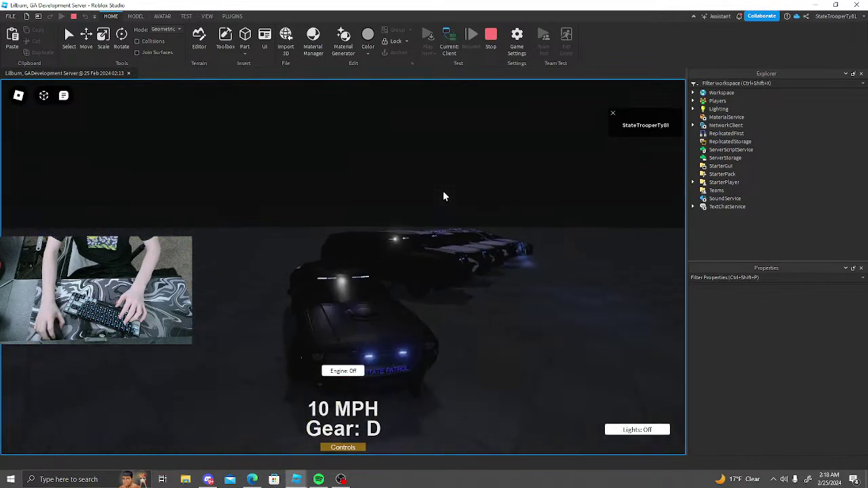
{"action": "key", "text": "w"}
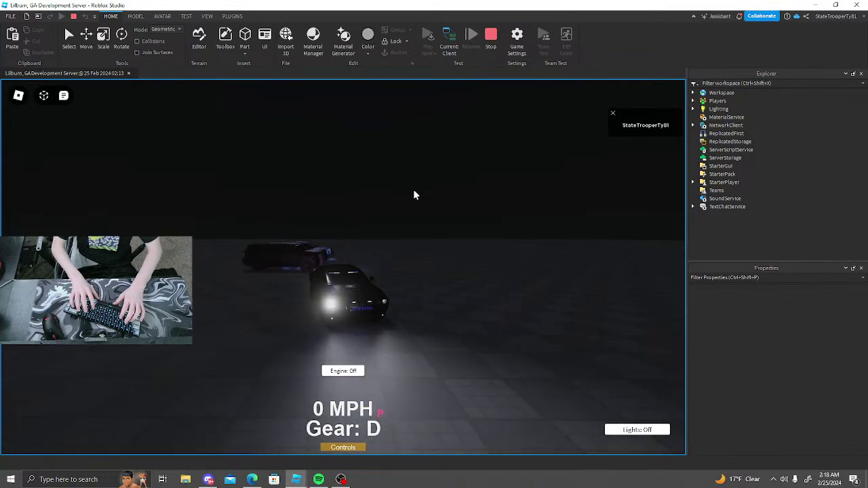
Look over the parked car from above and behind, then step out of it.
{"action": "scroll", "coordinate": [407, 181], "scroll_direction": "up", "scroll_amount": 5}
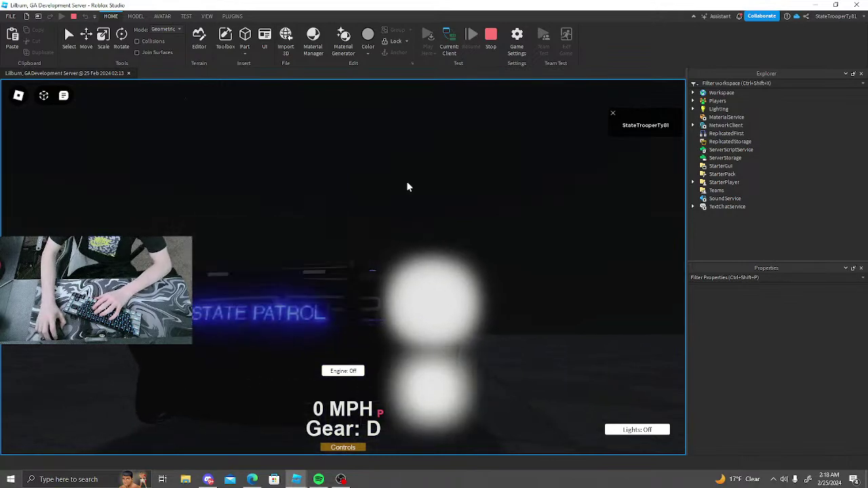
{"action": "scroll", "coordinate": [407, 186], "scroll_direction": "down", "scroll_amount": 5}
{"action": "right_click_drag", "start_coordinate": [407, 187], "coordinate": [407, 187]}
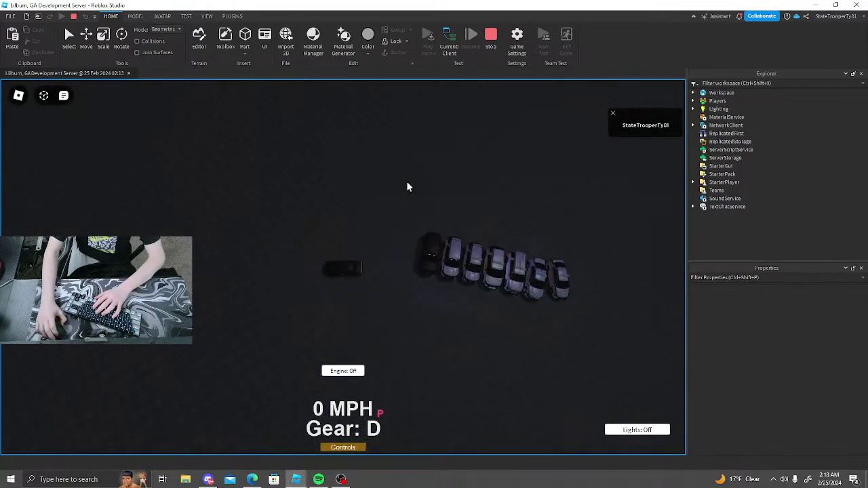
{"action": "scroll", "coordinate": [407, 187], "scroll_direction": "up", "scroll_amount": 2}
{"action": "scroll", "coordinate": [407, 181], "scroll_direction": "up", "scroll_amount": 2}
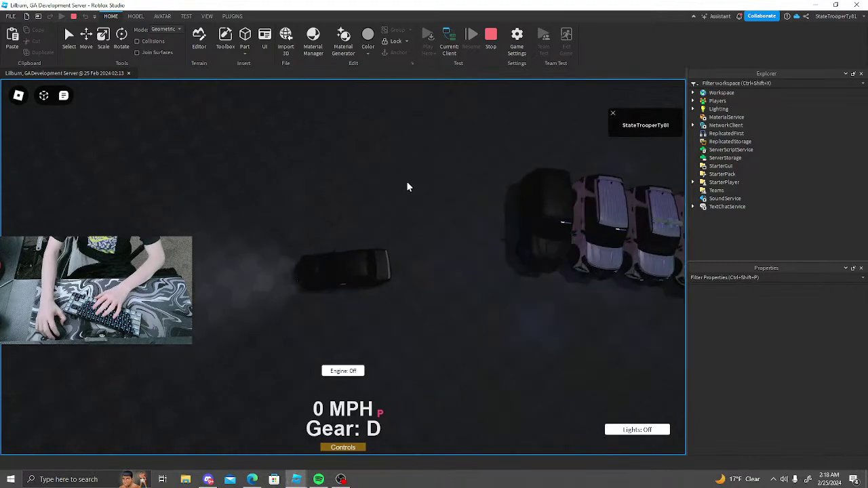
{"action": "right_click_drag", "start_coordinate": [406, 182], "coordinate": [407, 181]}
{"action": "key", "text": "space"}
Walk along the State Patrol cars, hop into the dark car and back out.
{"action": "key", "text": "w"}
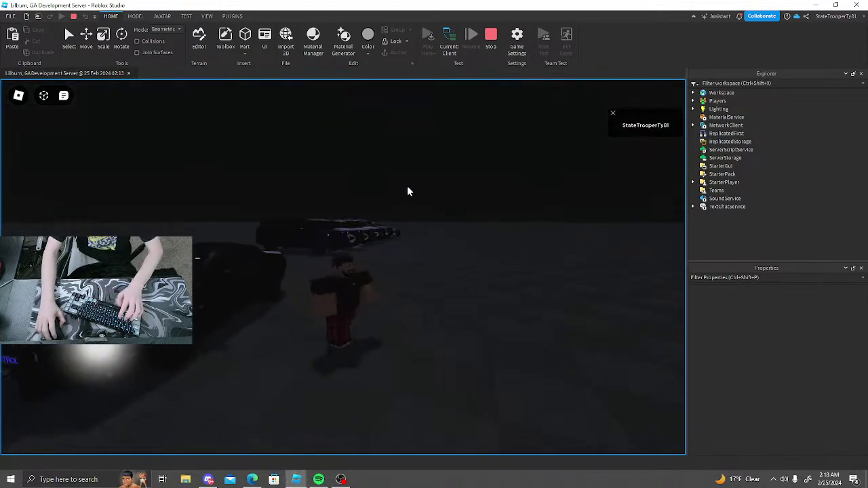
{"action": "key", "text": "w"}
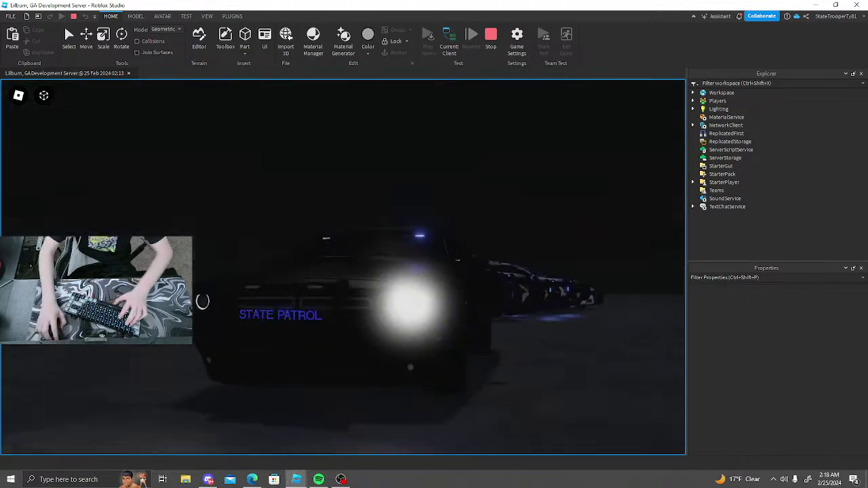
{"action": "key", "text": "a"}
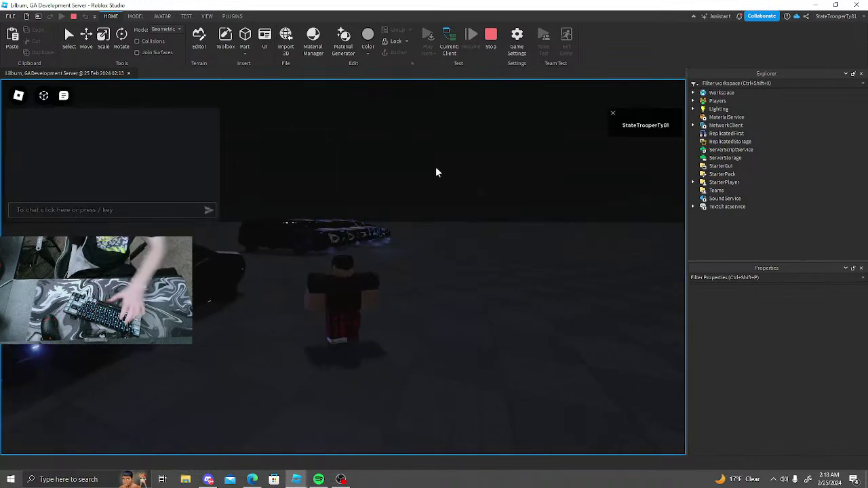
{"action": "key", "text": "a"}
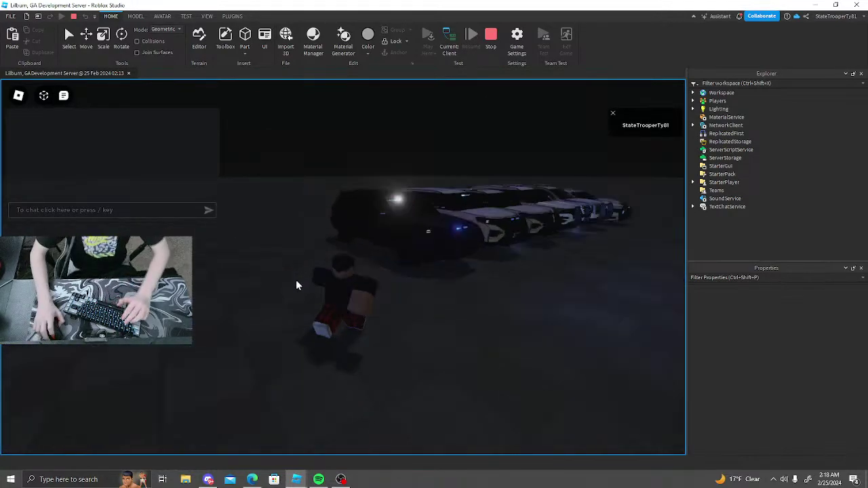
{"action": "key", "text": "w"}
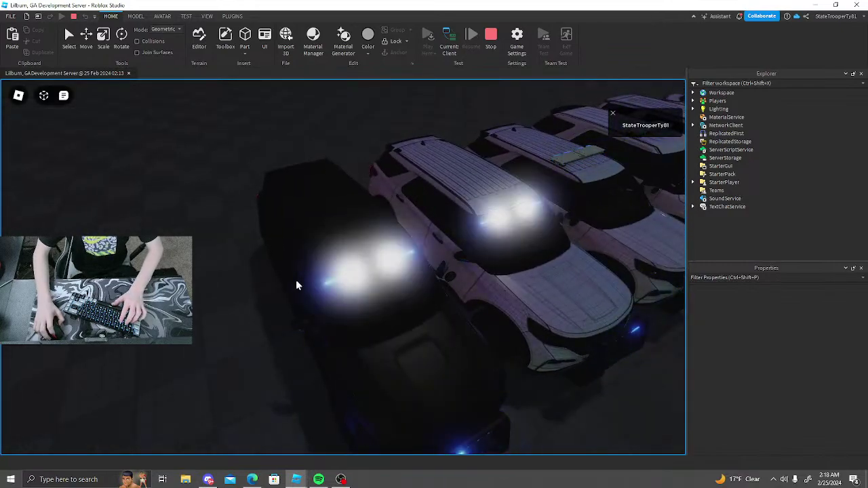
{"action": "key", "text": "space"}
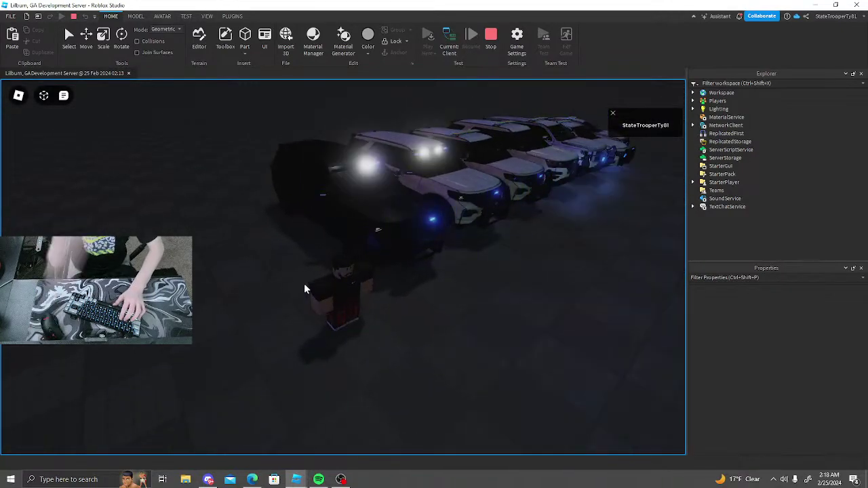
Put on the Traffic Vest and walk around the dark police car.
{"action": "key", "text": "w"}
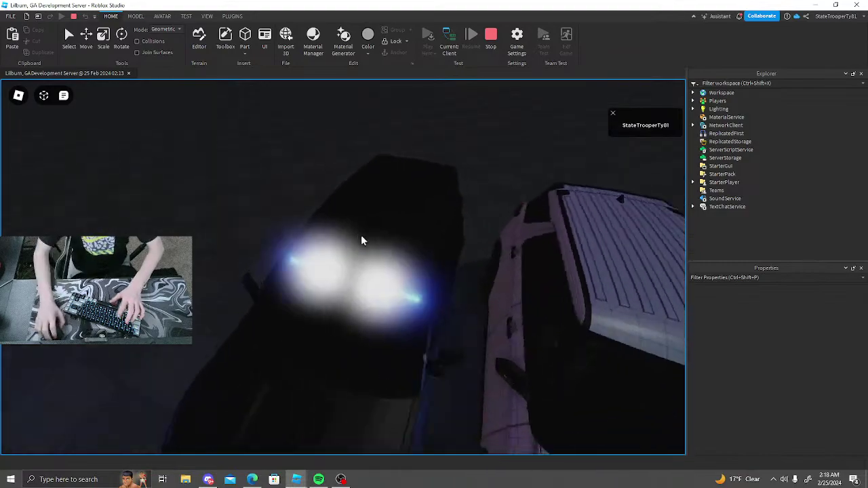
{"action": "key", "text": "a"}
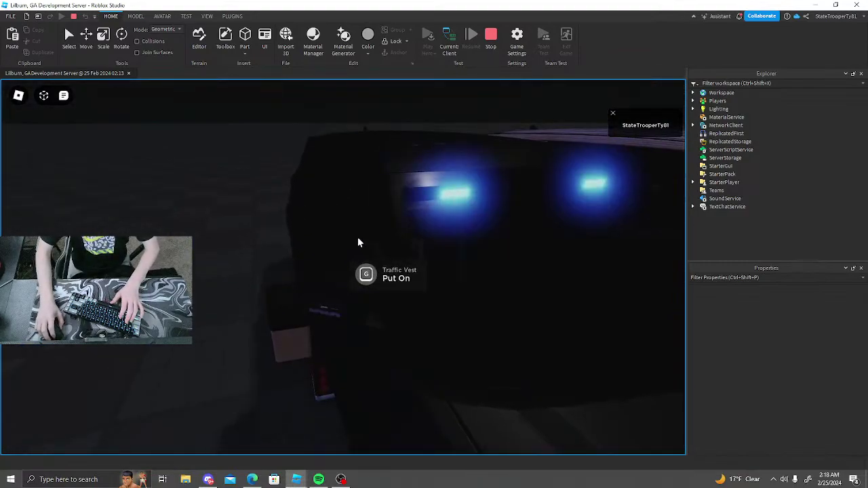
{"action": "key", "text": "g"}
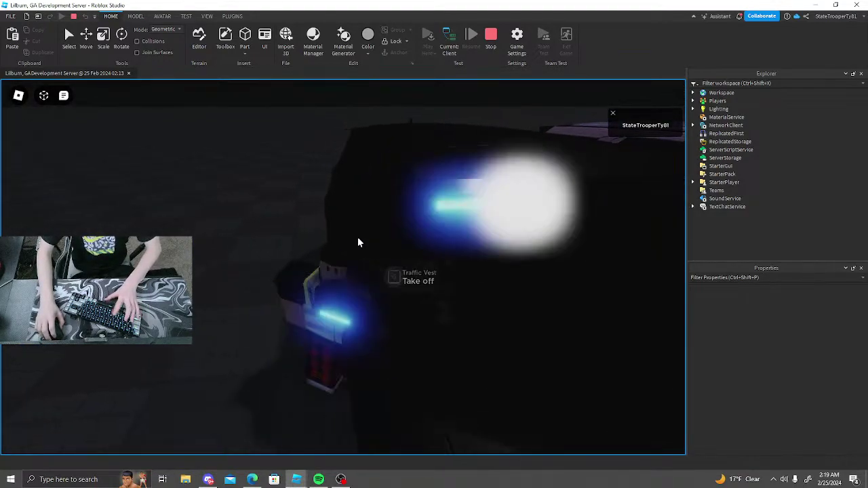
{"action": "key", "text": "s"}
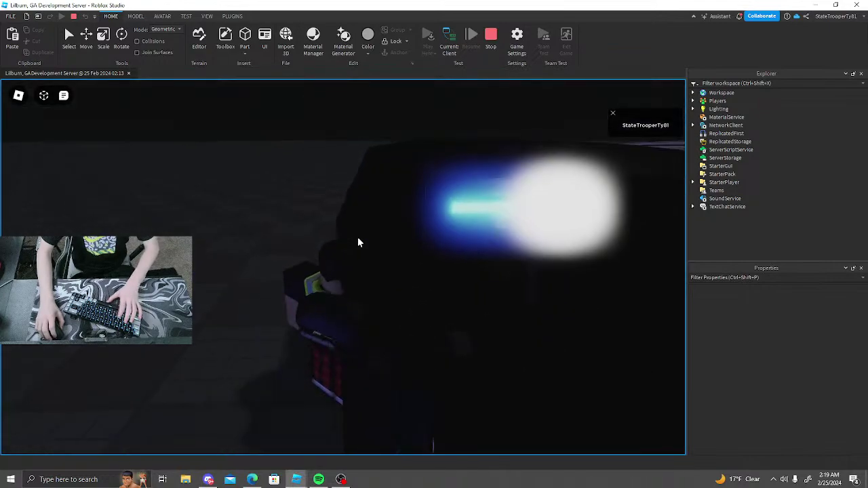
{"action": "key", "text": "s"}
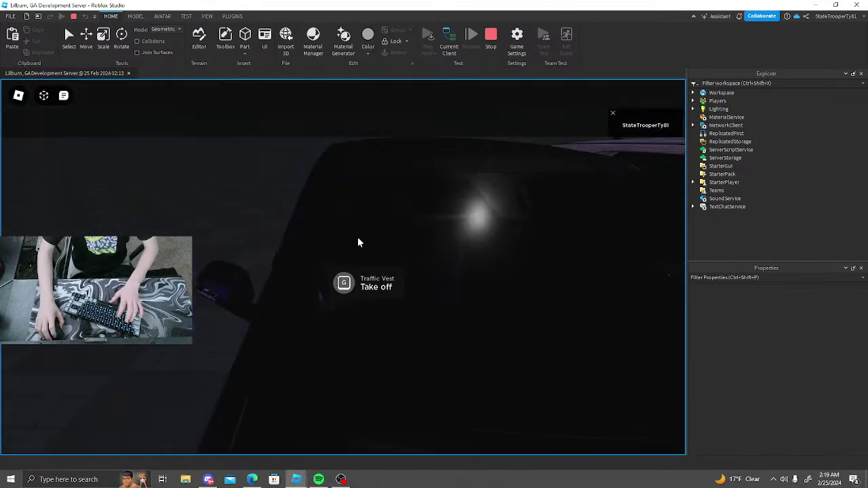
{"action": "key", "text": "s"}
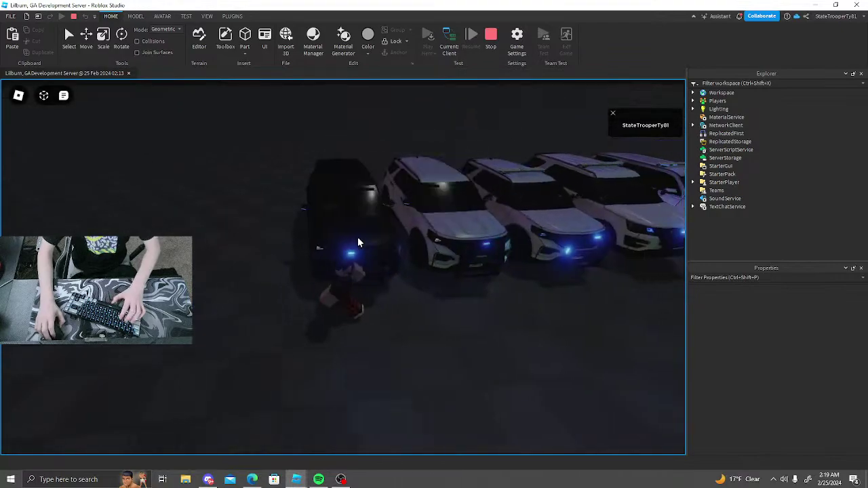
{"action": "key", "text": "w"}
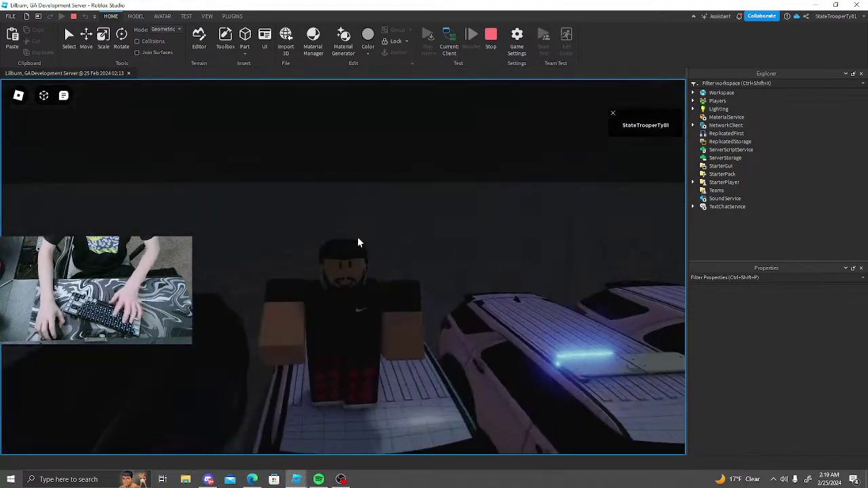
{"action": "key", "text": "g"}
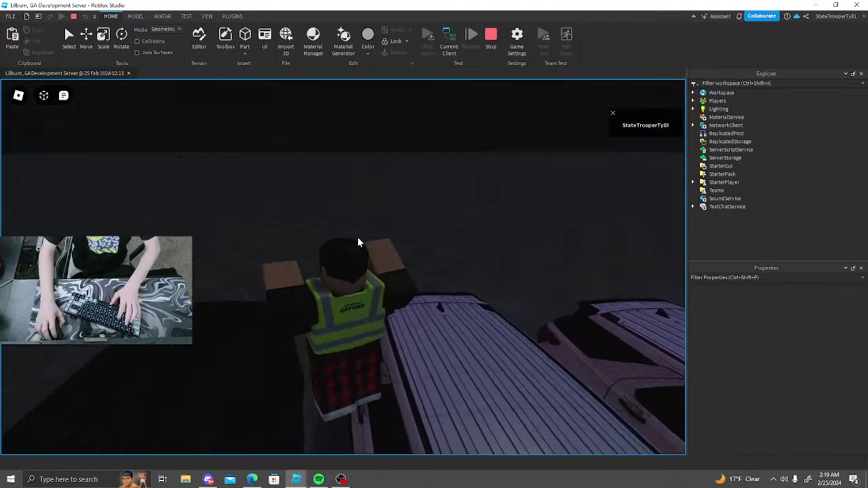
Toggle the traffic vest off and back away, viewing the lit car row from above.
{"action": "key", "text": "s"}
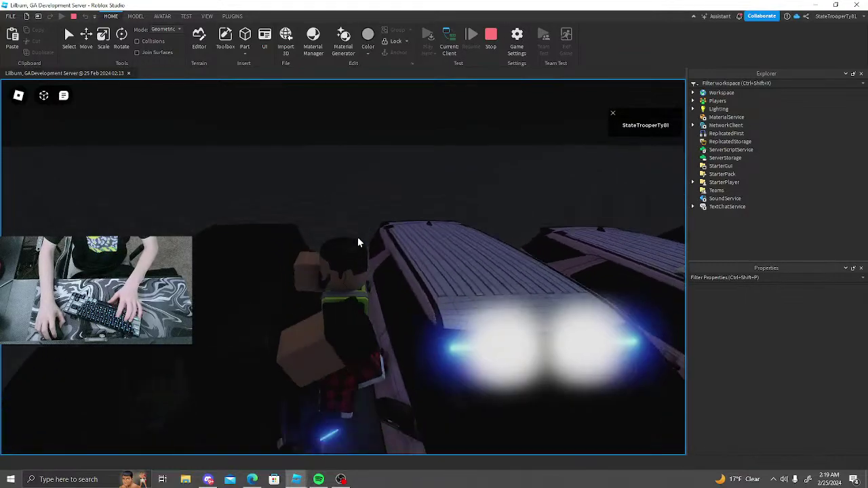
{"action": "key", "text": "s"}
{"action": "key", "text": "g"}
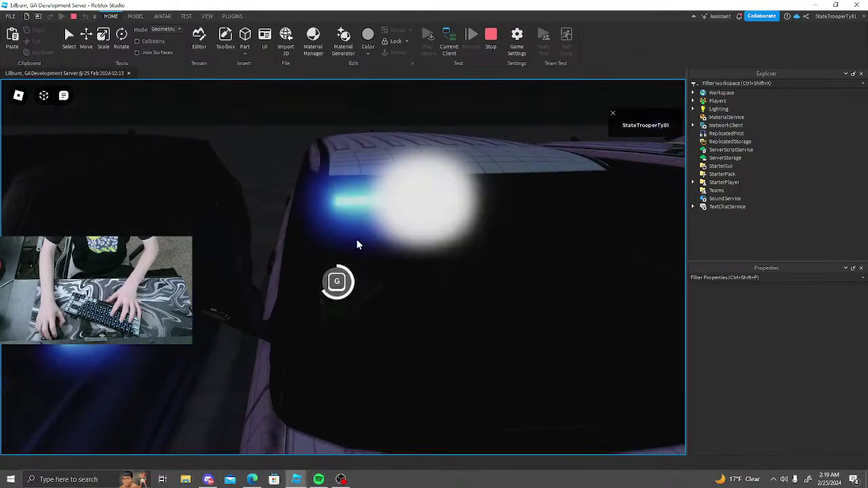
{"action": "key", "text": "s"}
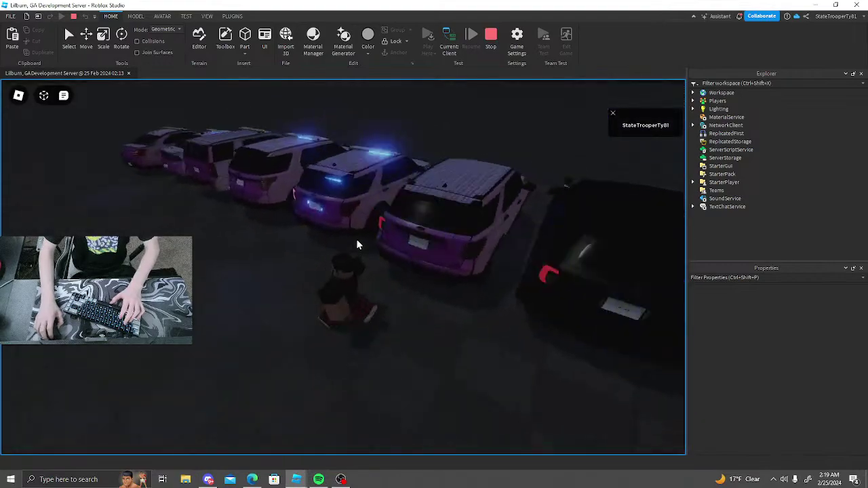
{"action": "right_click_drag", "start_coordinate": [356, 239], "coordinate": [348, 232]}
{"action": "key", "text": "g"}
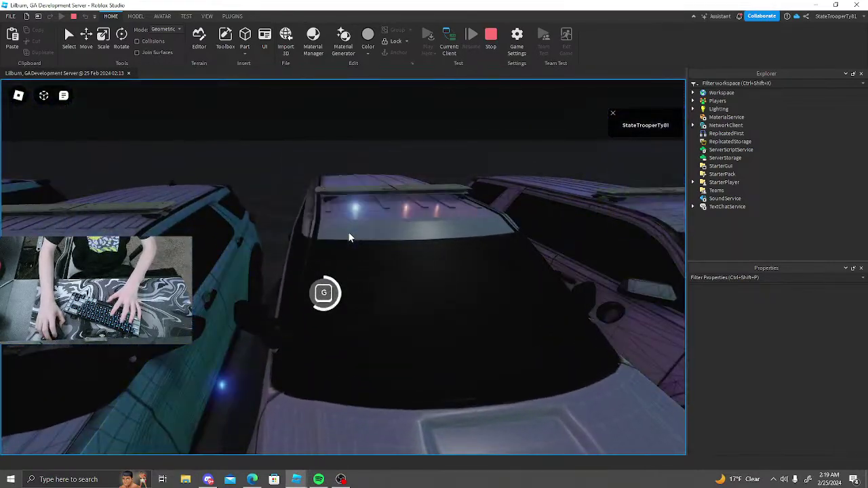
{"action": "key", "text": "s"}
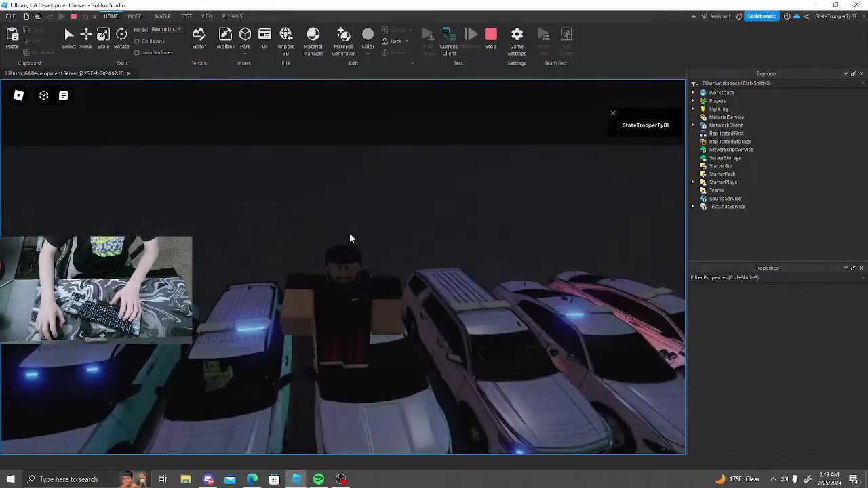
{"action": "right_click_drag", "start_coordinate": [349, 239], "coordinate": [370, 259]}
{"action": "key", "text": "s"}
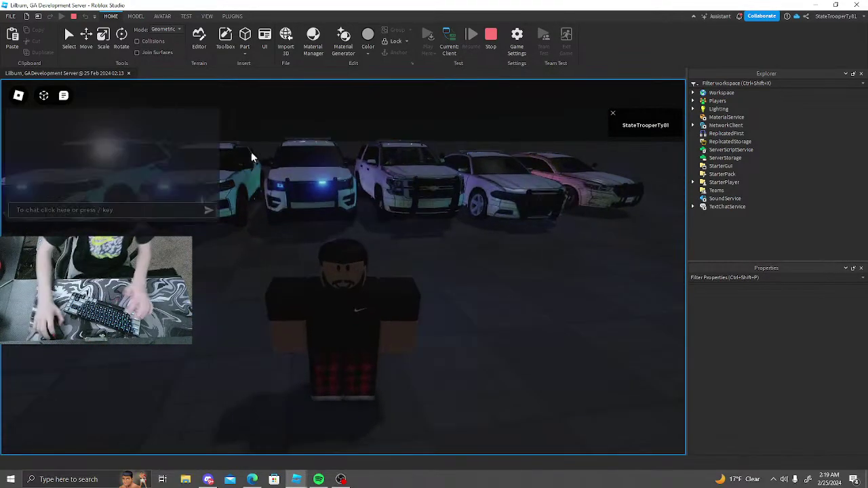
Stop the play test, fly the edit camera over the patrol car roofs, then bring Edge forward.
{"action": "left_click", "coordinate": [491, 34]}
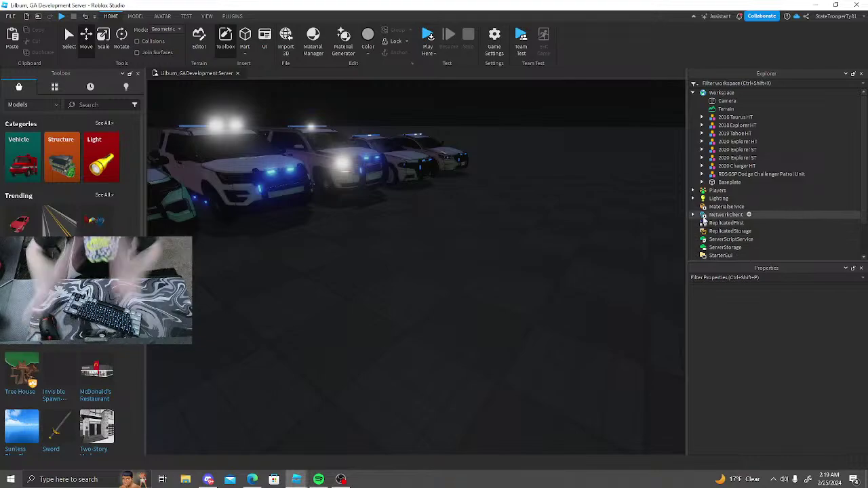
{"action": "key", "text": "w"}
{"action": "key", "text": "w"}
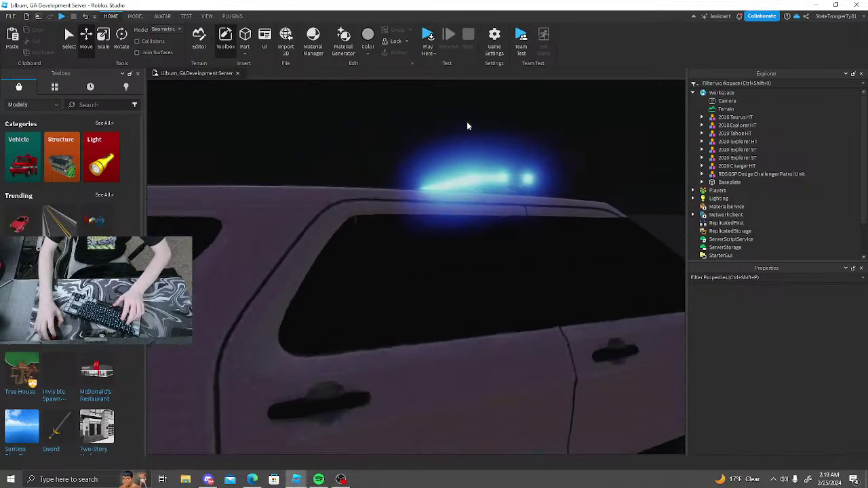
{"action": "key", "text": "w"}
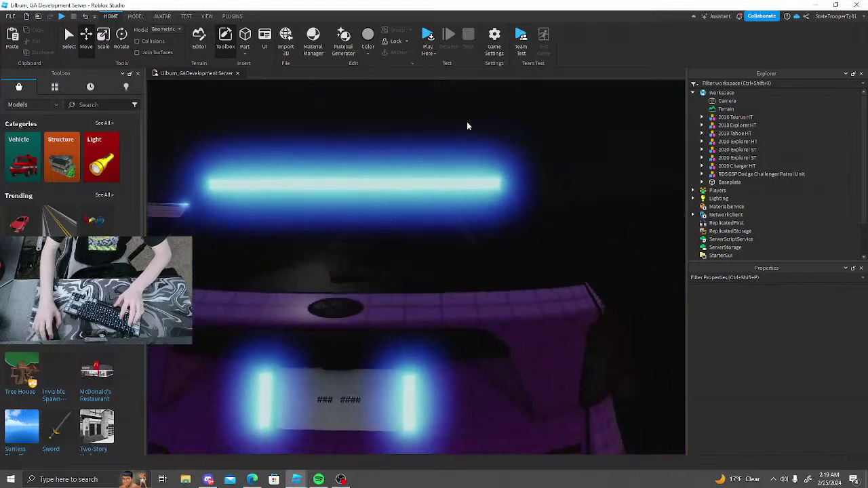
{"action": "key", "text": "w"}
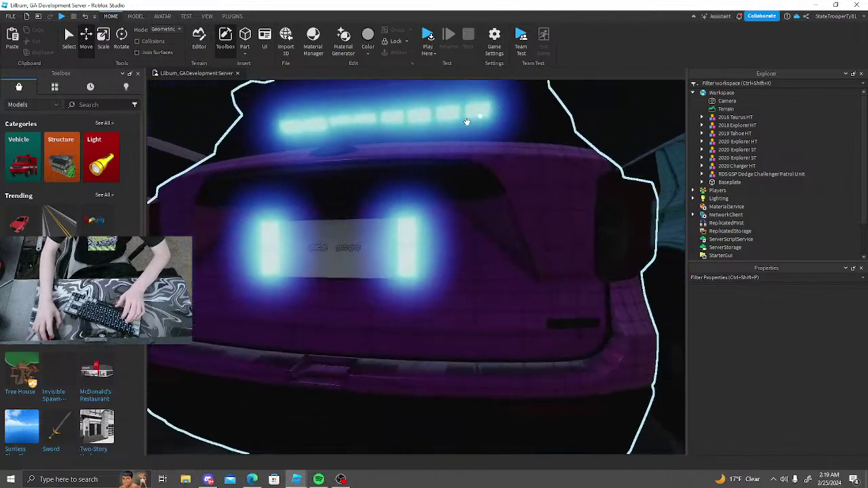
{"action": "key", "text": "s"}
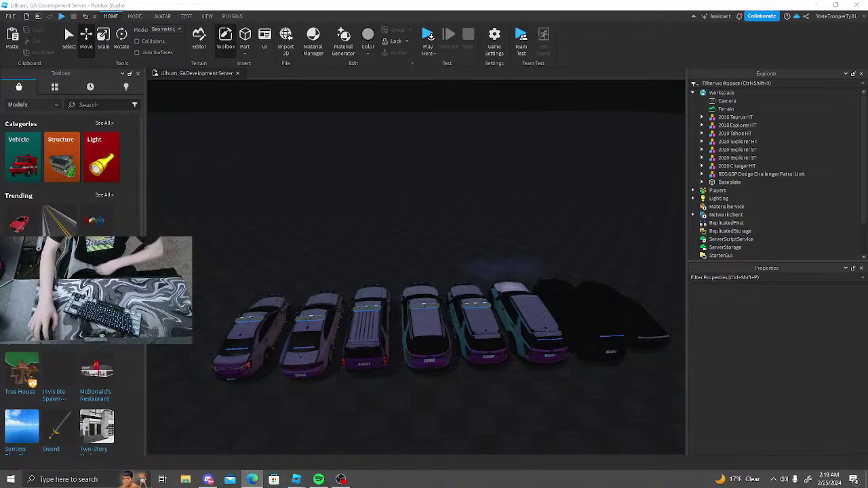
{"action": "key", "text": "alt+Tab"}
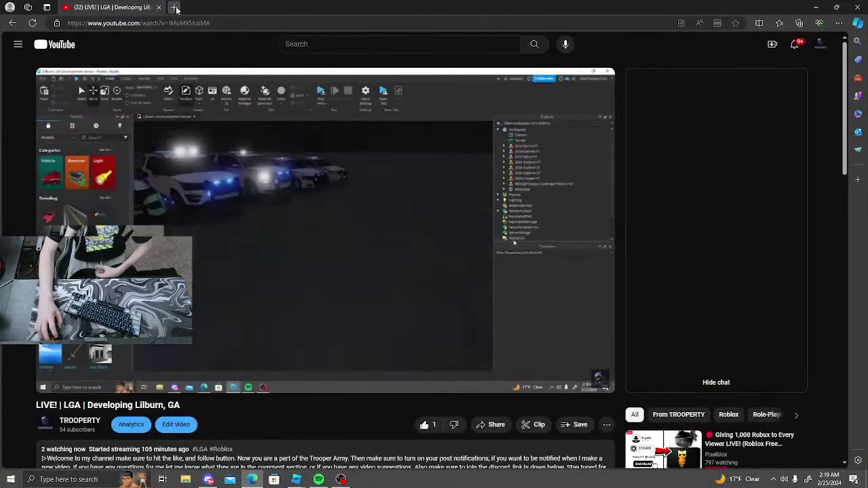
Search 'google docs' in a new Edge tab and open the Docs home page, dismissing the error.
{"action": "left_click", "coordinate": [171, 7]}
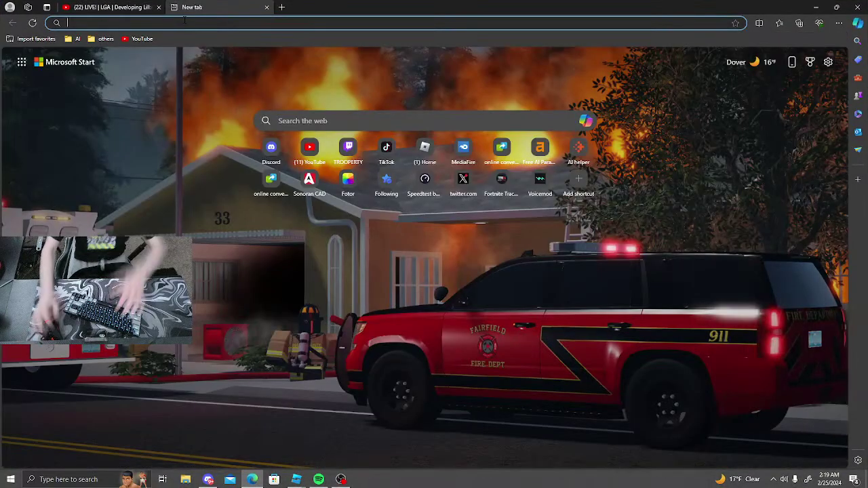
{"action": "type", "text": "GOP"}
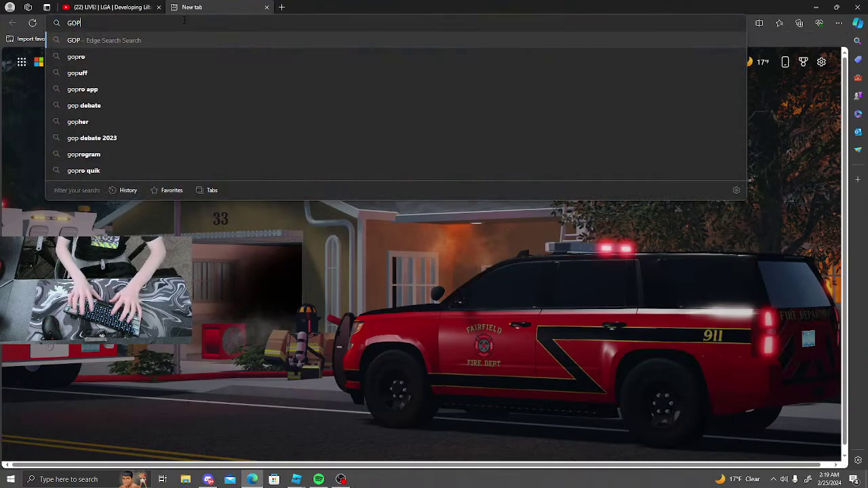
{"action": "key", "text": "BackSpace"}
{"action": "key", "text": "BackSpace"}
{"action": "type", "text": "google docs"}
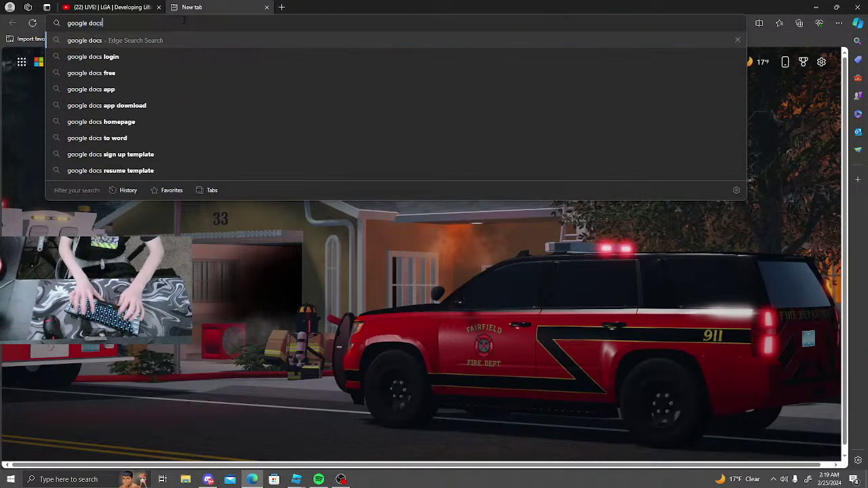
{"action": "key", "text": "Return"}
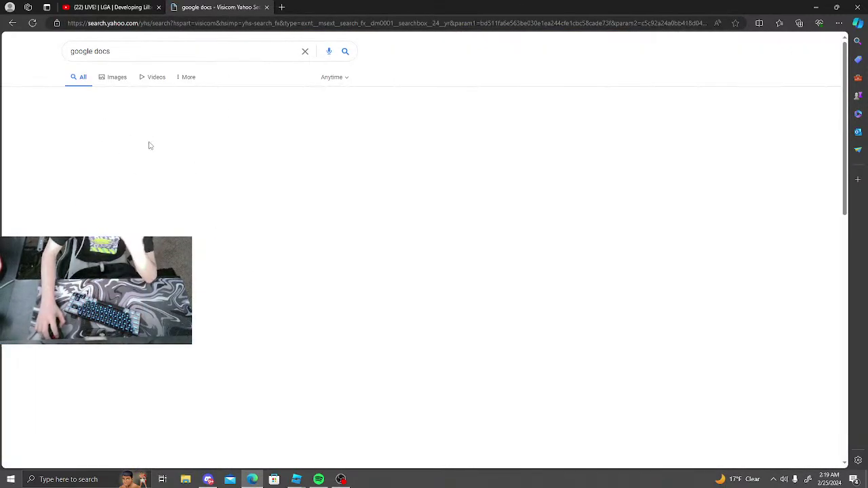
{"action": "left_click_drag", "start_coordinate": [207, 7], "coordinate": [263, 7]}
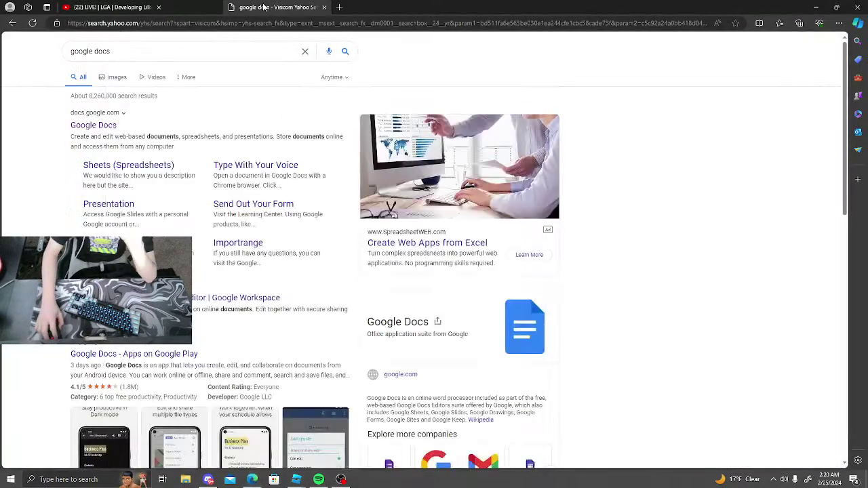
{"action": "left_click", "coordinate": [104, 125]}
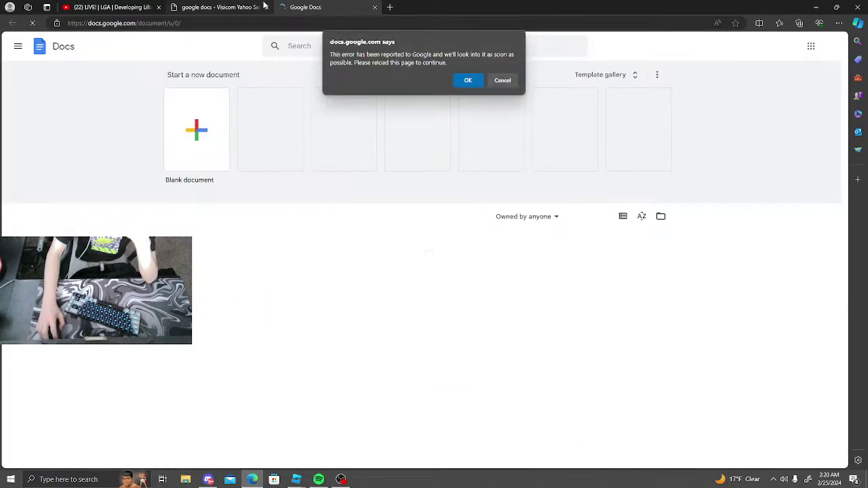
{"action": "left_click", "coordinate": [500, 85]}
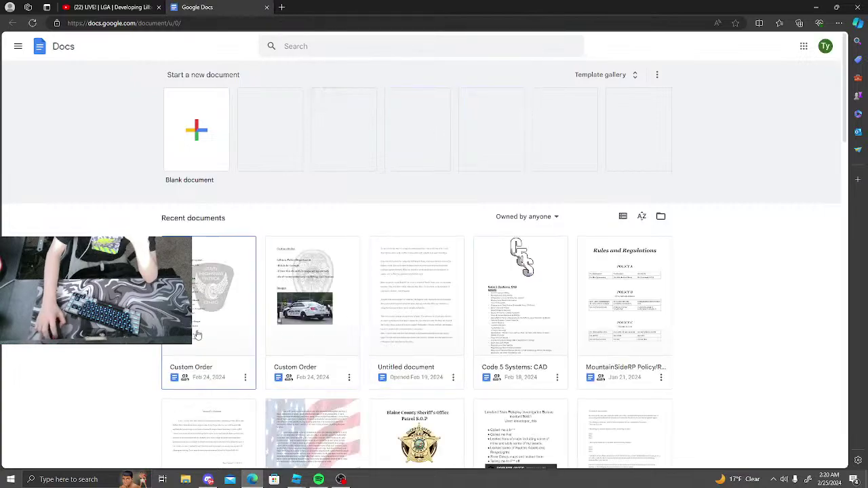
Open the second Custom Order document and scroll through its Lilburn police car photos.
{"action": "left_click", "coordinate": [201, 331]}
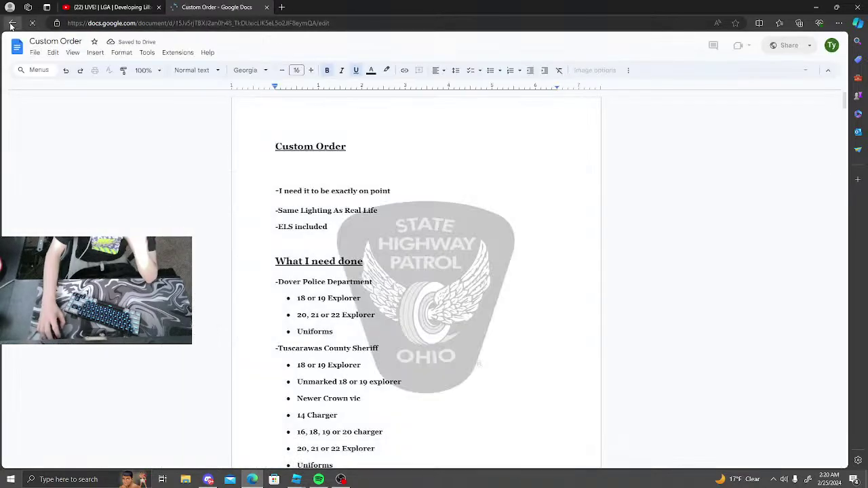
{"action": "left_click", "coordinate": [12, 23]}
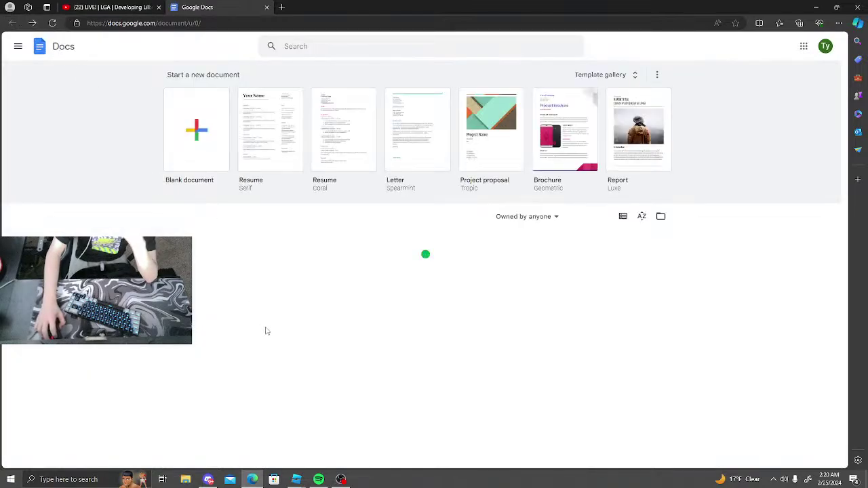
{"action": "left_click", "coordinate": [304, 317]}
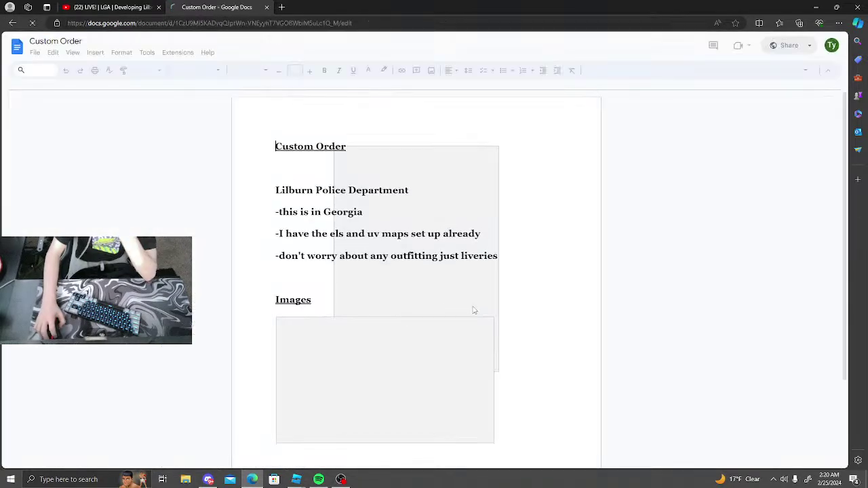
{"action": "scroll", "coordinate": [414, 360], "scroll_direction": "down", "scroll_amount": 6}
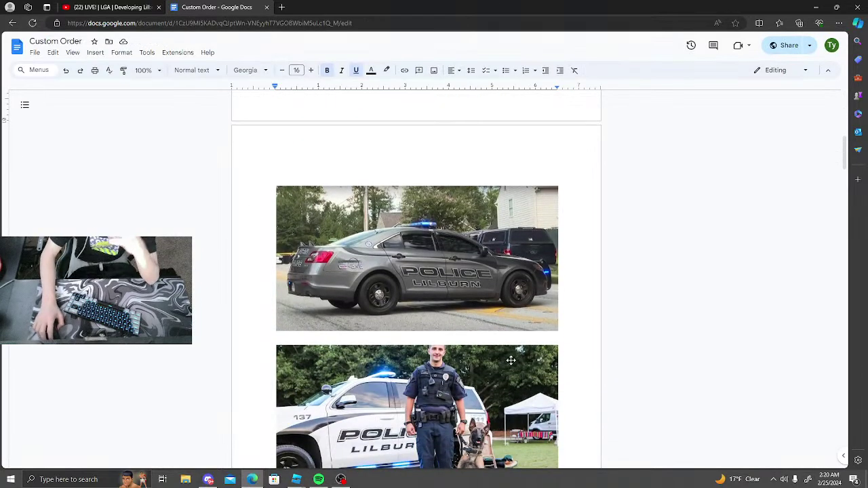
{"action": "scroll", "coordinate": [328, 381], "scroll_direction": "down", "scroll_amount": 3}
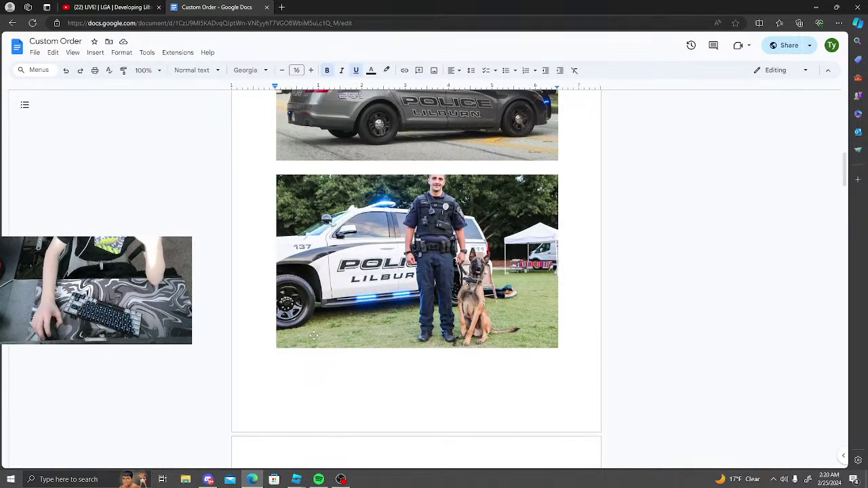
{"action": "scroll", "coordinate": [467, 339], "scroll_direction": "up", "scroll_amount": 1}
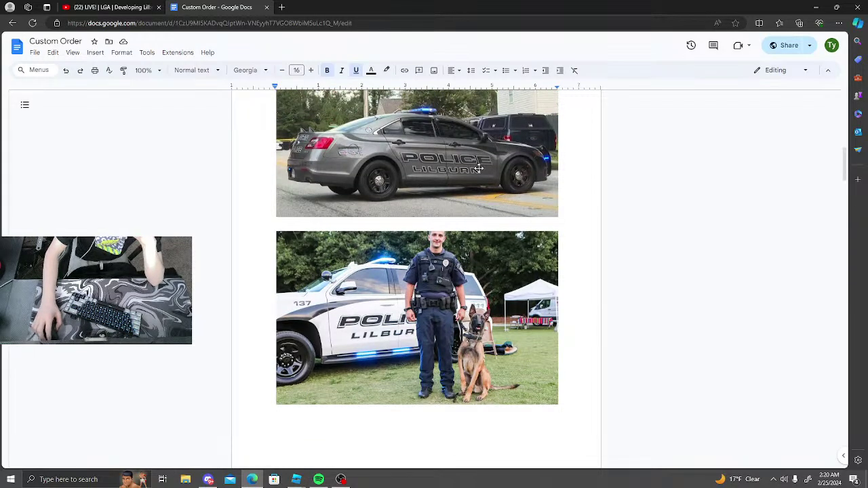
{"action": "scroll", "coordinate": [442, 169], "scroll_direction": "down", "scroll_amount": 2}
{"action": "scroll", "coordinate": [442, 170], "scroll_direction": "down", "scroll_amount": 10}
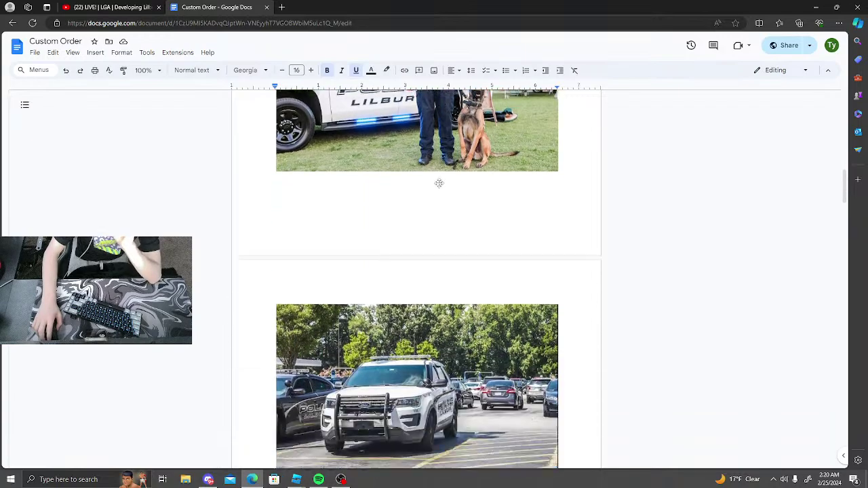
{"action": "scroll", "coordinate": [434, 243], "scroll_direction": "down", "scroll_amount": 4}
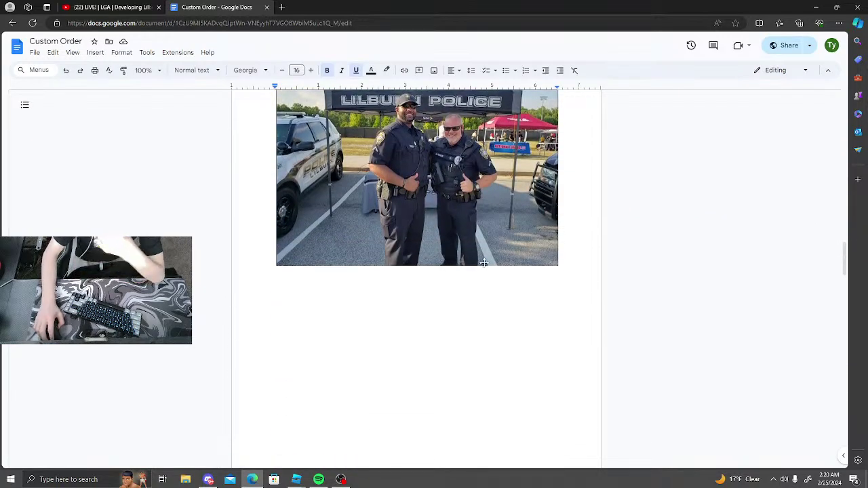
{"action": "scroll", "coordinate": [452, 260], "scroll_direction": "down", "scroll_amount": 6}
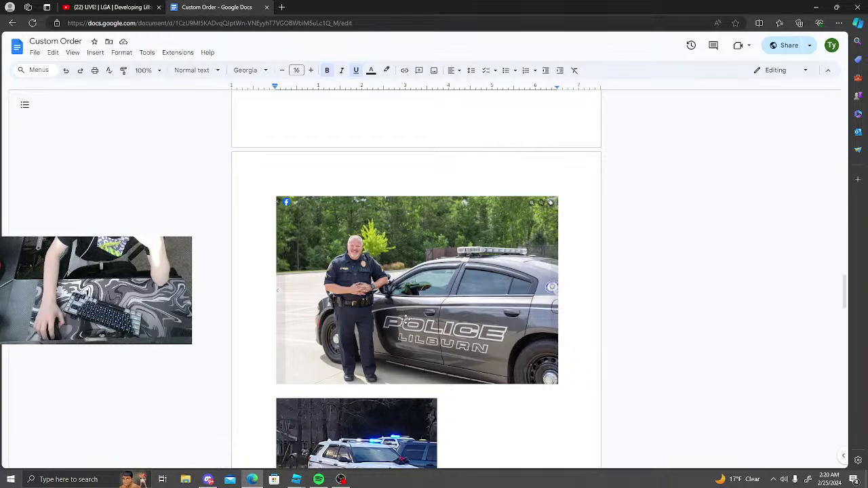
{"action": "scroll", "coordinate": [407, 319], "scroll_direction": "down", "scroll_amount": 3}
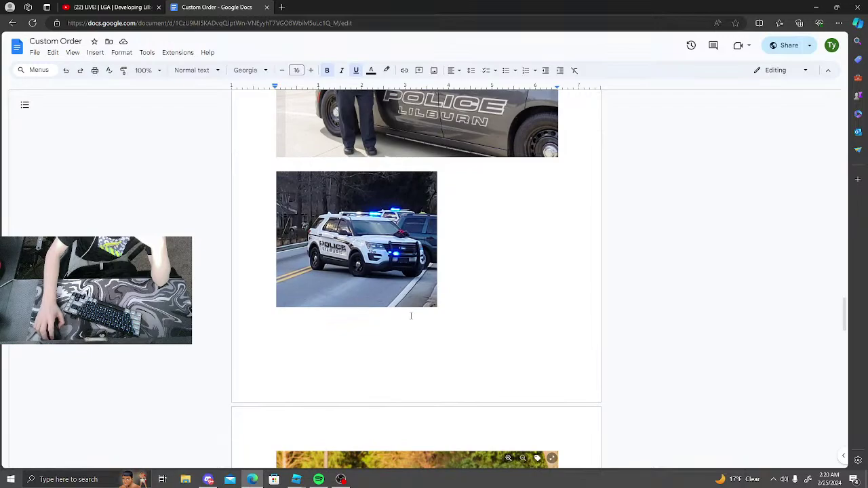
{"action": "scroll", "coordinate": [411, 316], "scroll_direction": "down", "scroll_amount": 4}
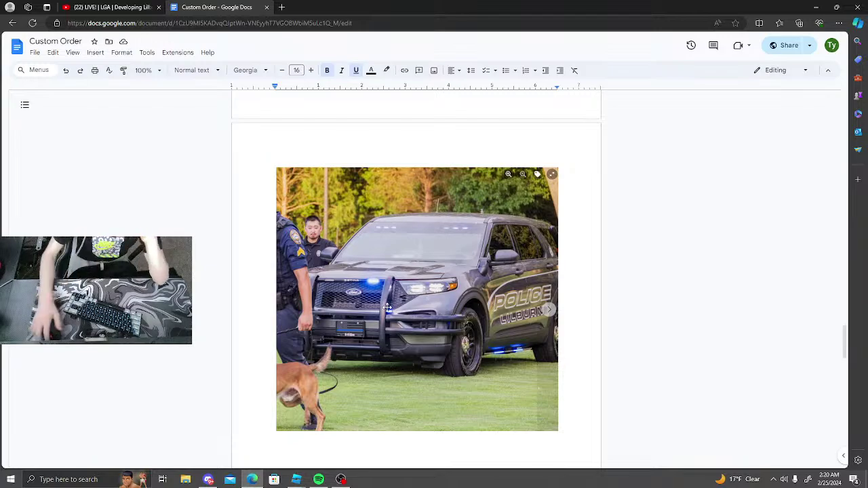
{"action": "scroll", "coordinate": [390, 306], "scroll_direction": "down", "scroll_amount": 6}
{"action": "scroll", "coordinate": [388, 316], "scroll_direction": "down", "scroll_amount": 2}
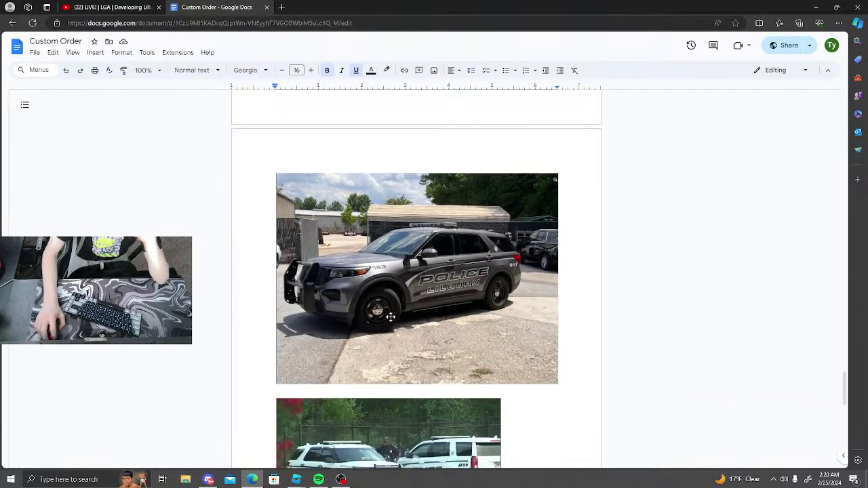
Select the grey police SUV photo, scroll back up, then close the doc and minimize Edge.
{"action": "left_click", "coordinate": [416, 277]}
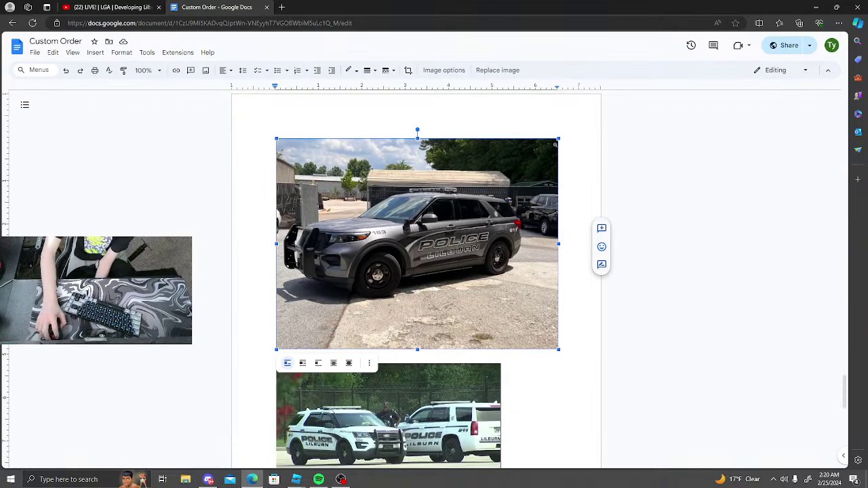
{"action": "scroll", "coordinate": [444, 278], "scroll_direction": "down", "scroll_amount": 10}
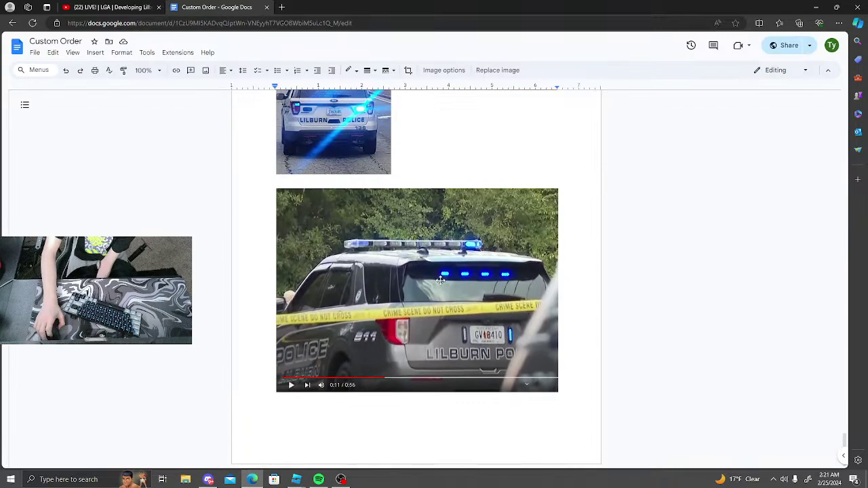
{"action": "scroll", "coordinate": [440, 280], "scroll_direction": "up", "scroll_amount": 10}
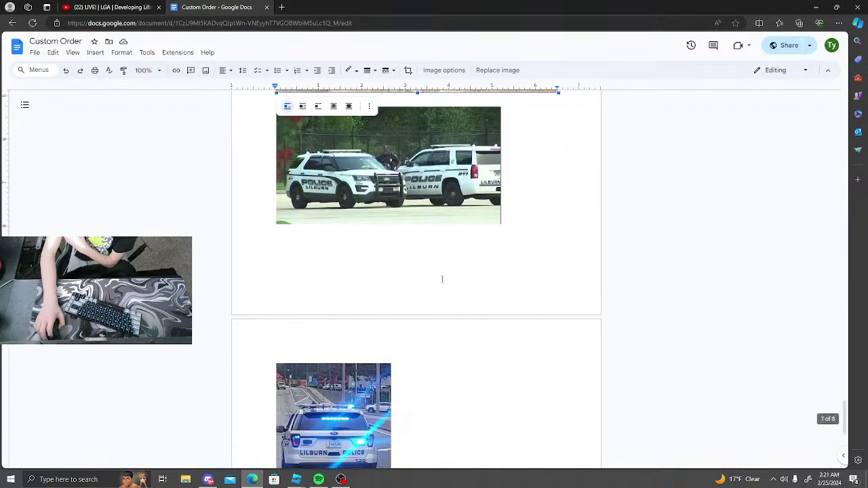
{"action": "scroll", "coordinate": [443, 278], "scroll_direction": "down", "scroll_amount": 6}
{"action": "scroll", "coordinate": [494, 432], "scroll_direction": "up", "scroll_amount": 1}
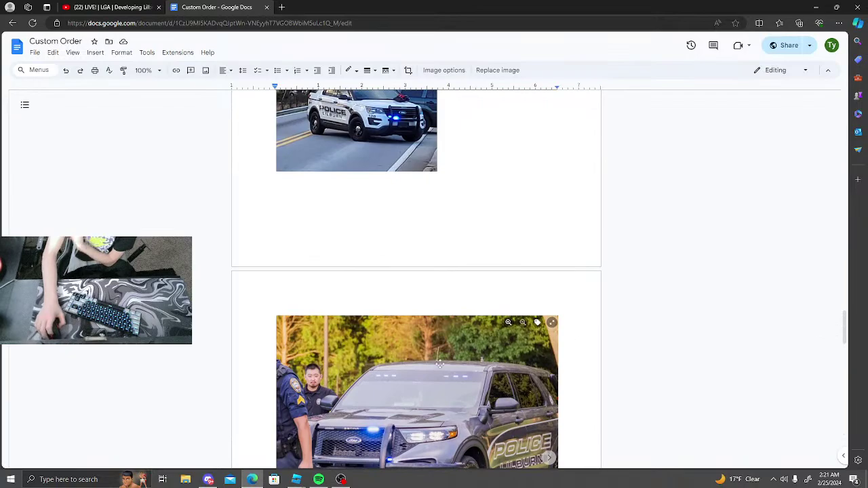
{"action": "scroll", "coordinate": [357, 358], "scroll_direction": "up", "scroll_amount": 15}
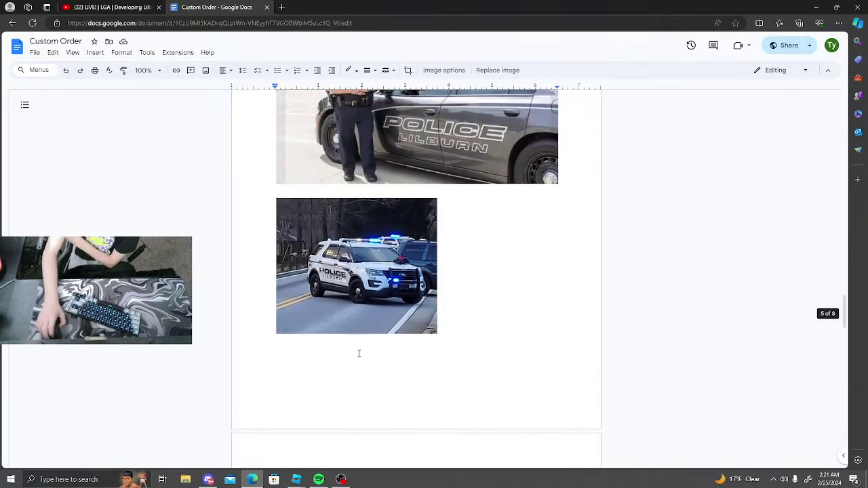
{"action": "scroll", "coordinate": [386, 401], "scroll_direction": "up", "scroll_amount": 20}
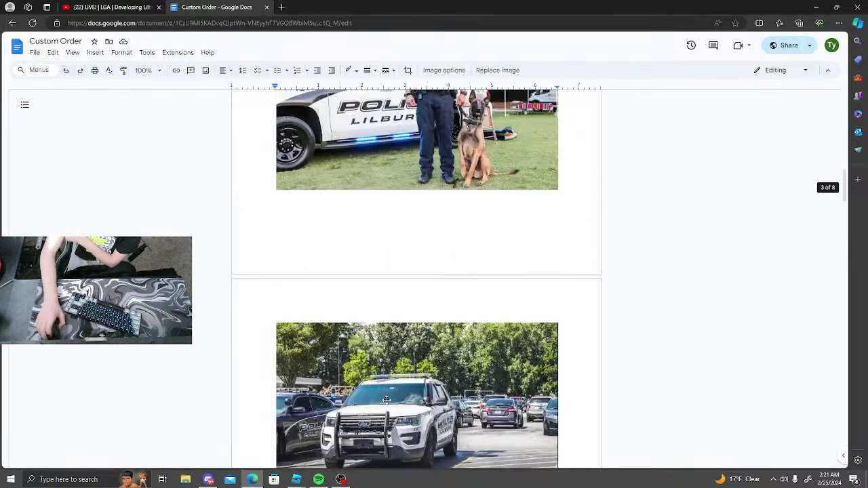
{"action": "scroll", "coordinate": [386, 401], "scroll_direction": "up", "scroll_amount": 10}
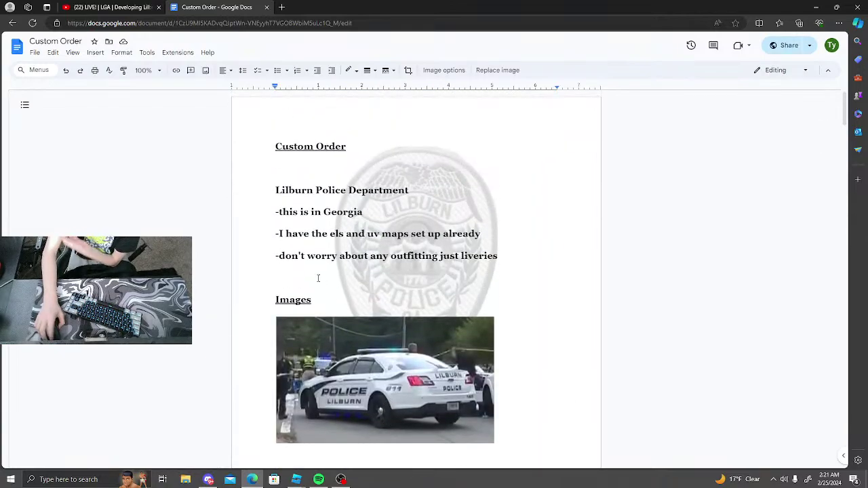
{"action": "left_click", "coordinate": [267, 7]}
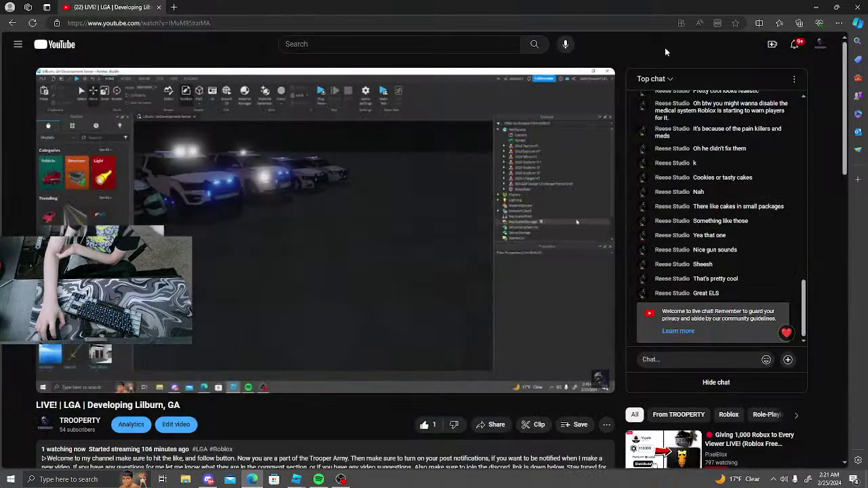
{"action": "left_click", "coordinate": [825, 5]}
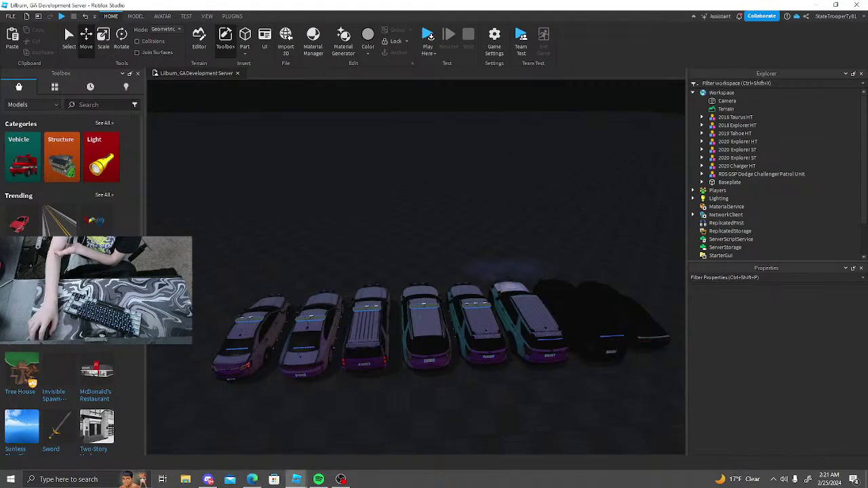
Fly the camera to a lit police car's roof lightbar, then back out to the full lineup.
{"action": "key", "text": "w"}
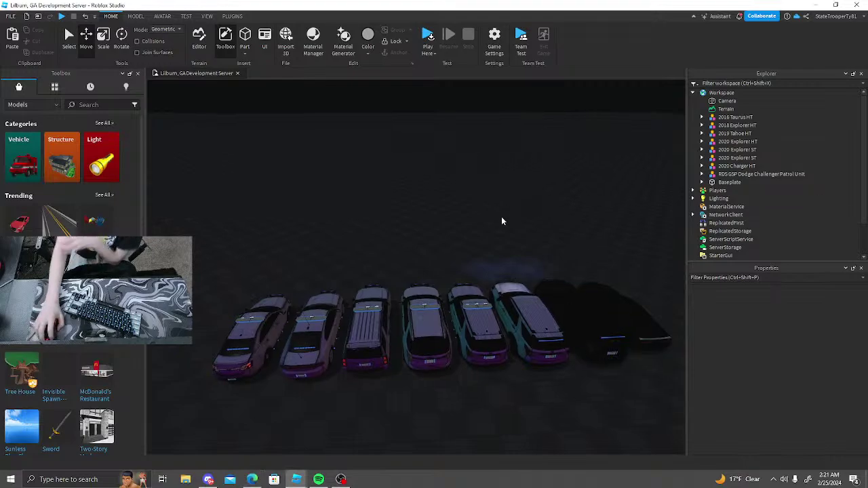
{"action": "key", "text": "w"}
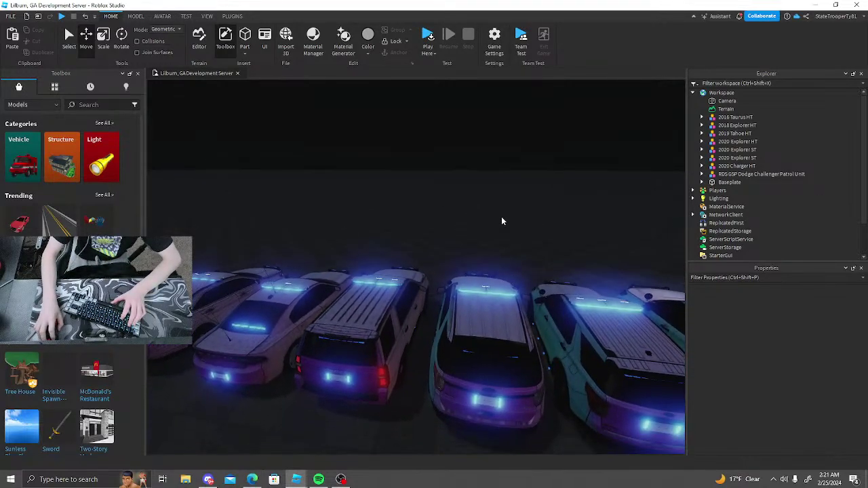
{"action": "key", "text": "w"}
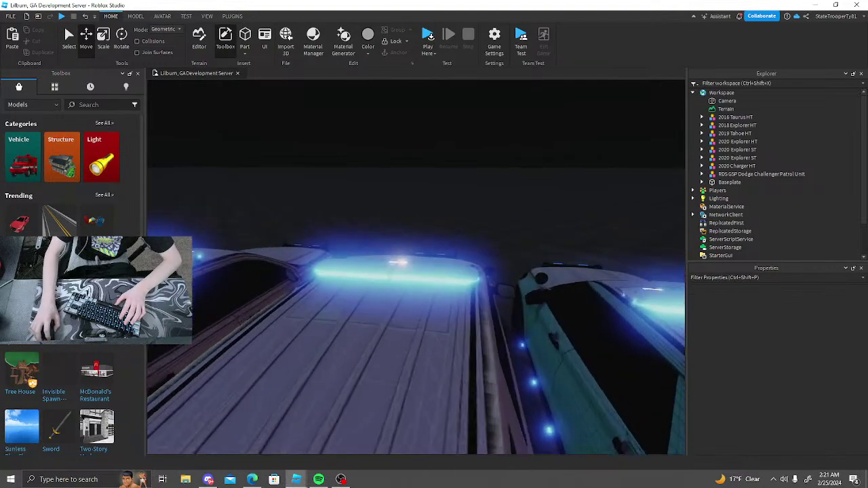
{"action": "key", "text": "alt+Tab"}
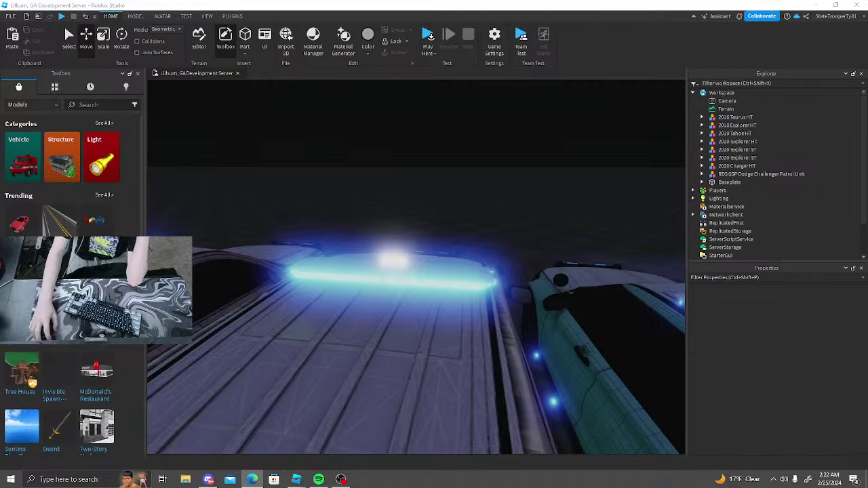
{"action": "key", "text": "s"}
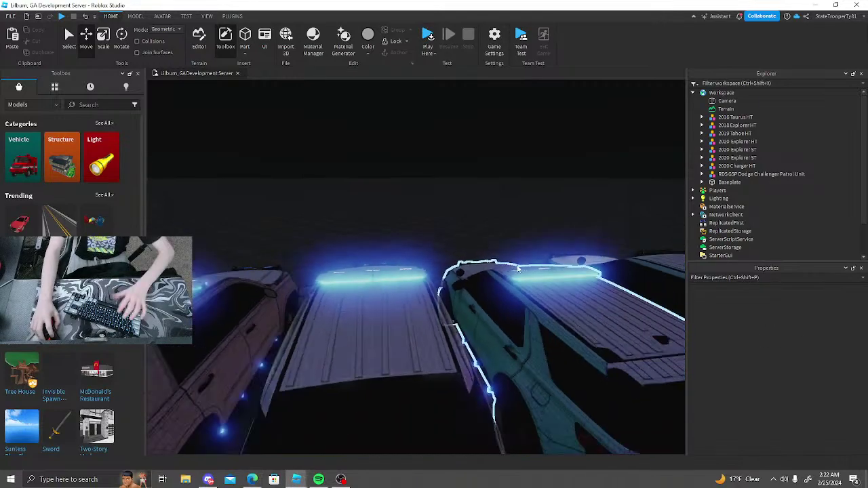
{"action": "key", "text": "s"}
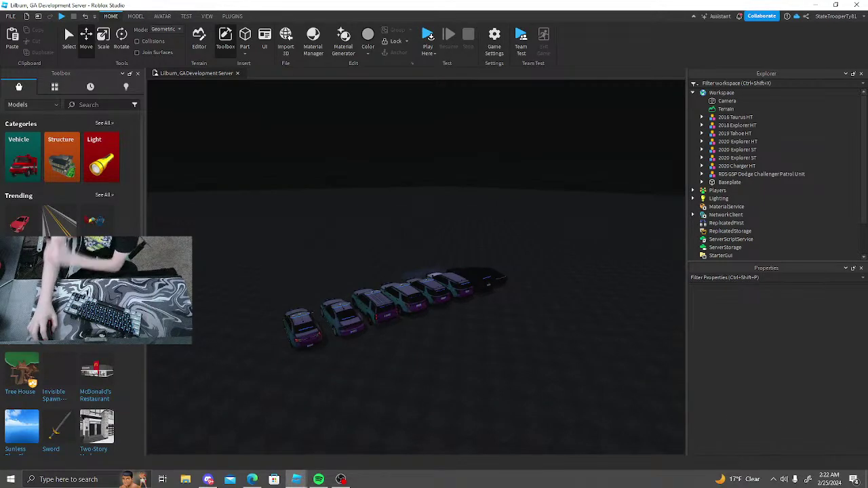
Play the 'Ending Screen | Stream Screen' video full screen with Loop enabled.
{"action": "key", "text": "alt+Tab"}
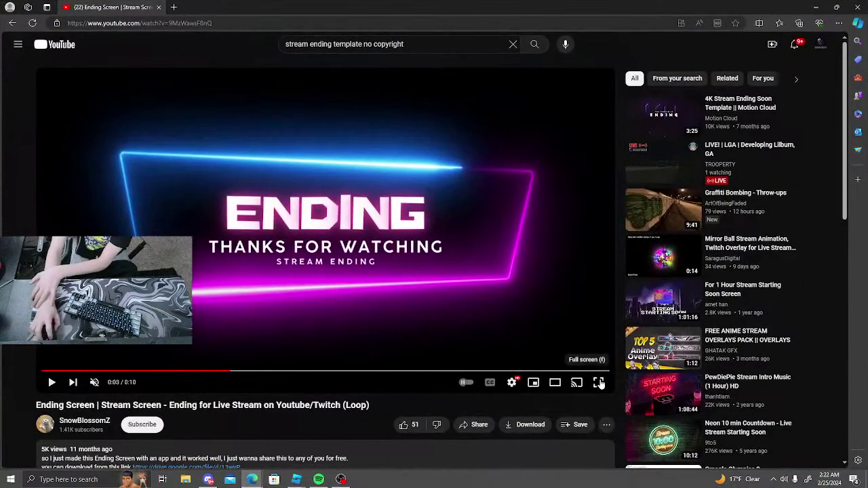
{"action": "left_click", "coordinate": [599, 384]}
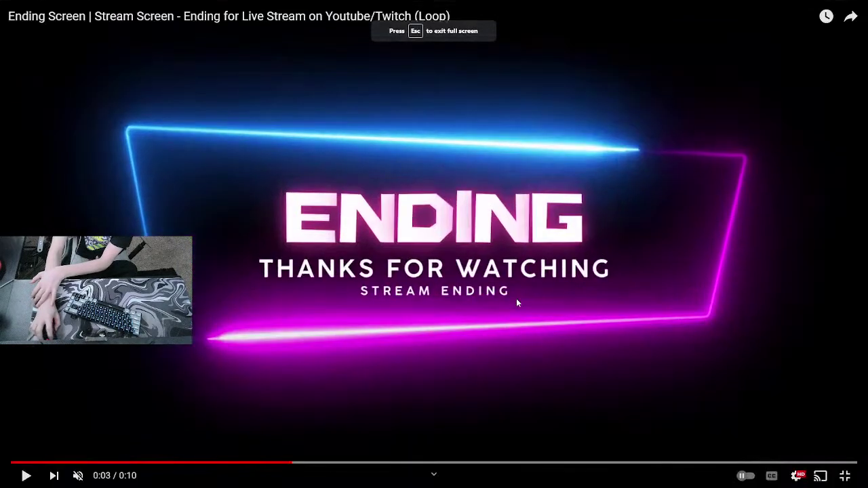
{"action": "left_click", "coordinate": [534, 331]}
{"action": "right_click", "coordinate": [536, 334]}
{"action": "left_click", "coordinate": [556, 341]}
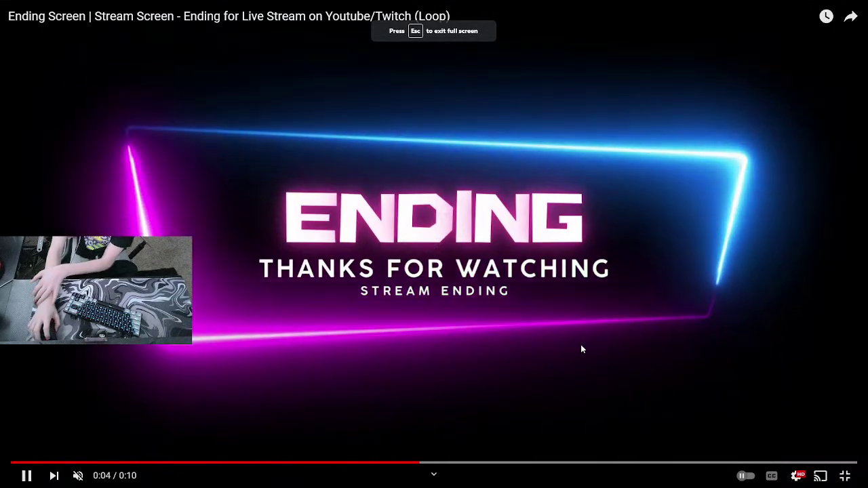